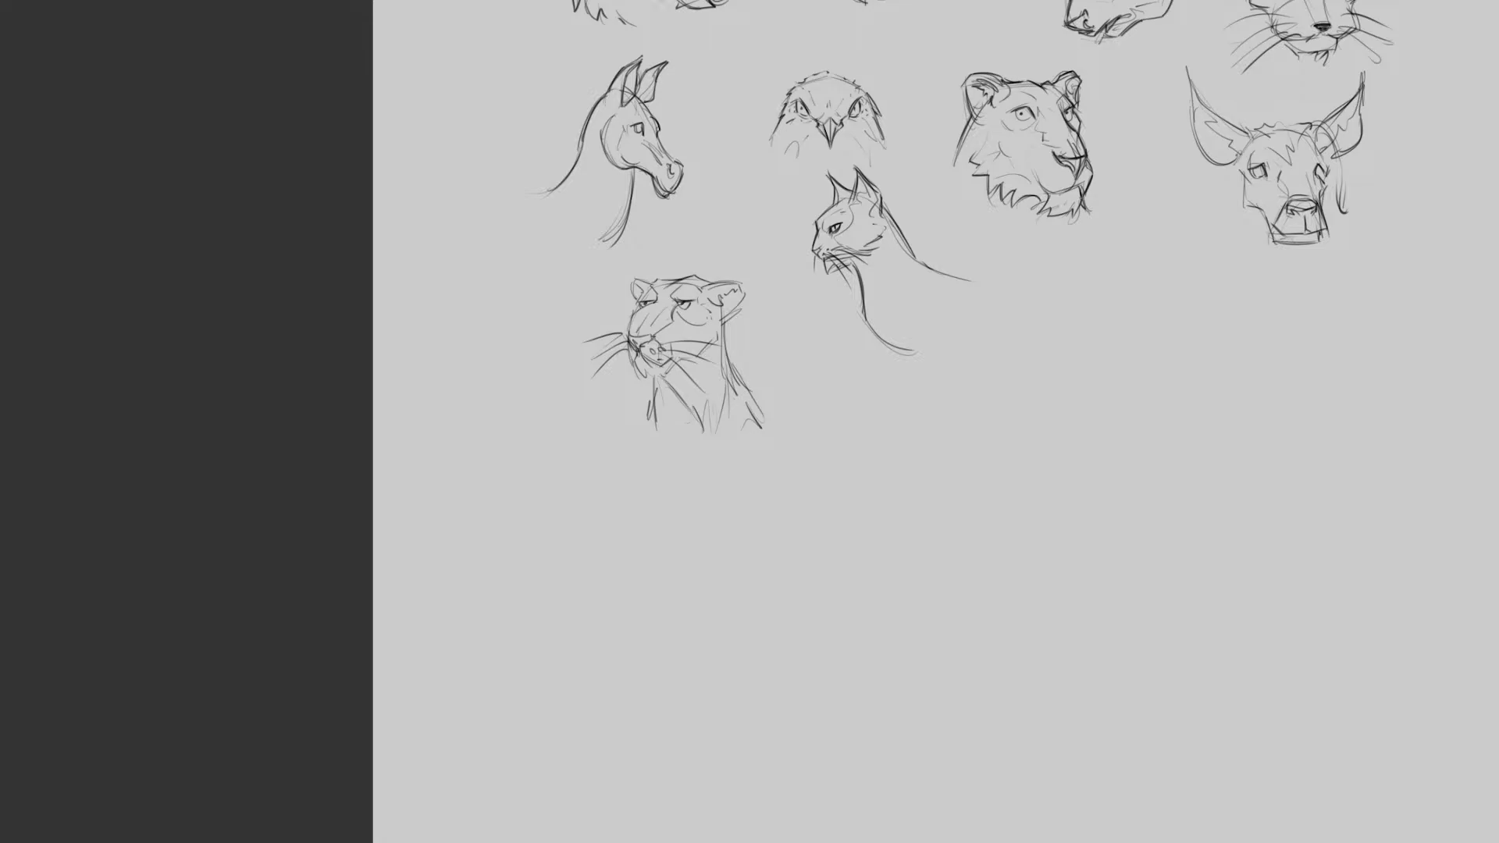
Step: Rough in a walking big cat's body below the maned cat head, using overlapping torso and shoulder ovals and a curved back line
mouse_move(1099, 331)
mouse_down()
mouse_move(1077, 342)
mouse_move(622, 211)
mouse_move(634, 217)
mouse_move(636, 182)
mouse_move(709, 265)
mouse_move(707, 249)
mouse_up()
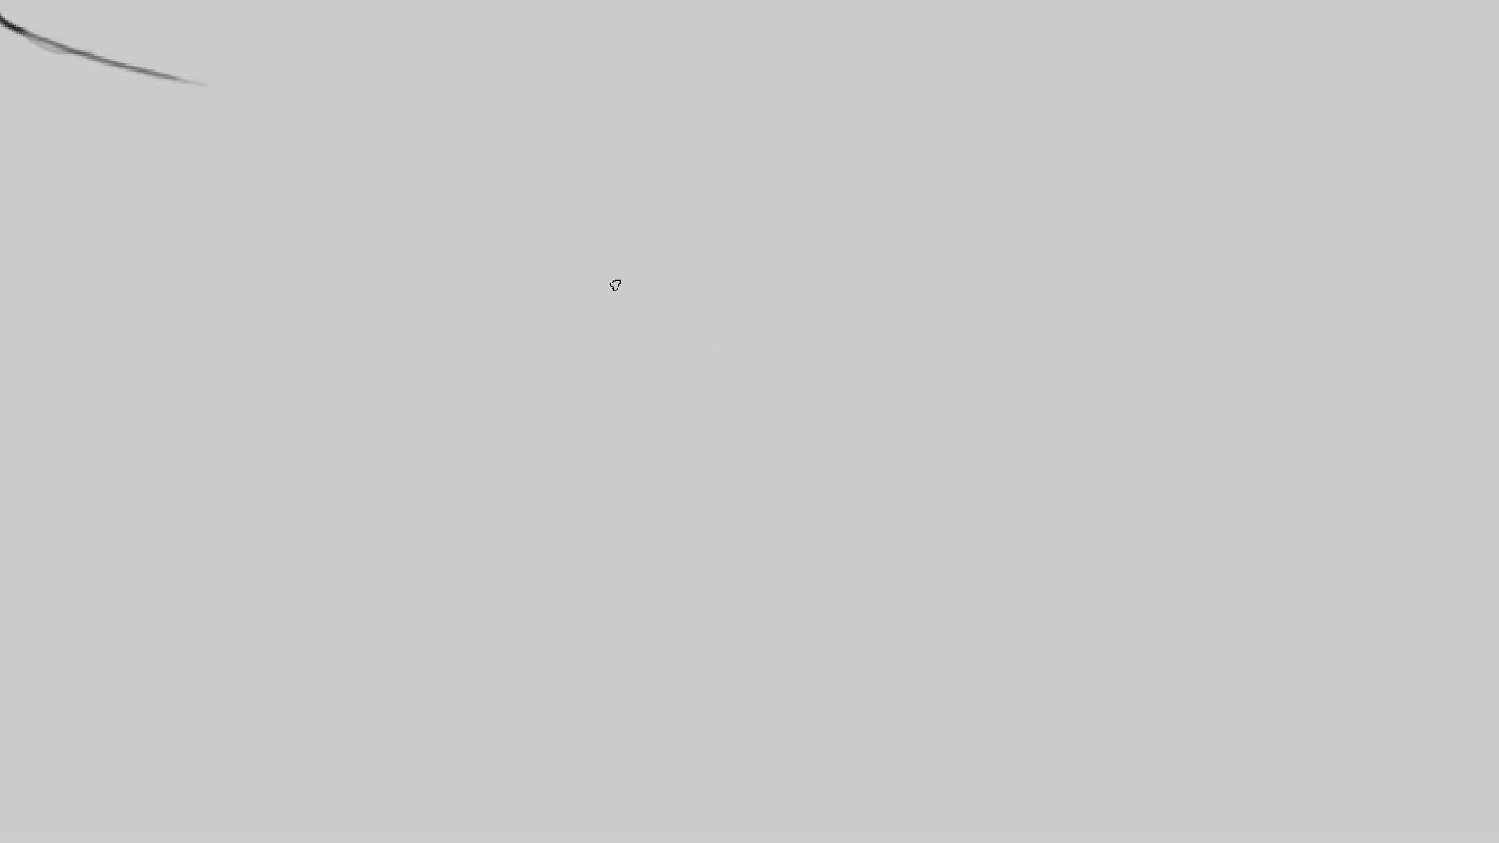
mouse_move(558, 51)
mouse_down()
mouse_move(583, 251)
mouse_move(618, 314)
mouse_up()
drag(586, 264, 724, 107)
drag(695, 43, 812, 258)
drag(695, 39, 923, 231)
mouse_move(747, 432)
mouse_down()
mouse_move(853, 257)
mouse_move(794, 324)
mouse_up()
drag(773, 167, 909, 370)
drag(945, 306, 876, 504)
drag(767, 391, 797, 471)
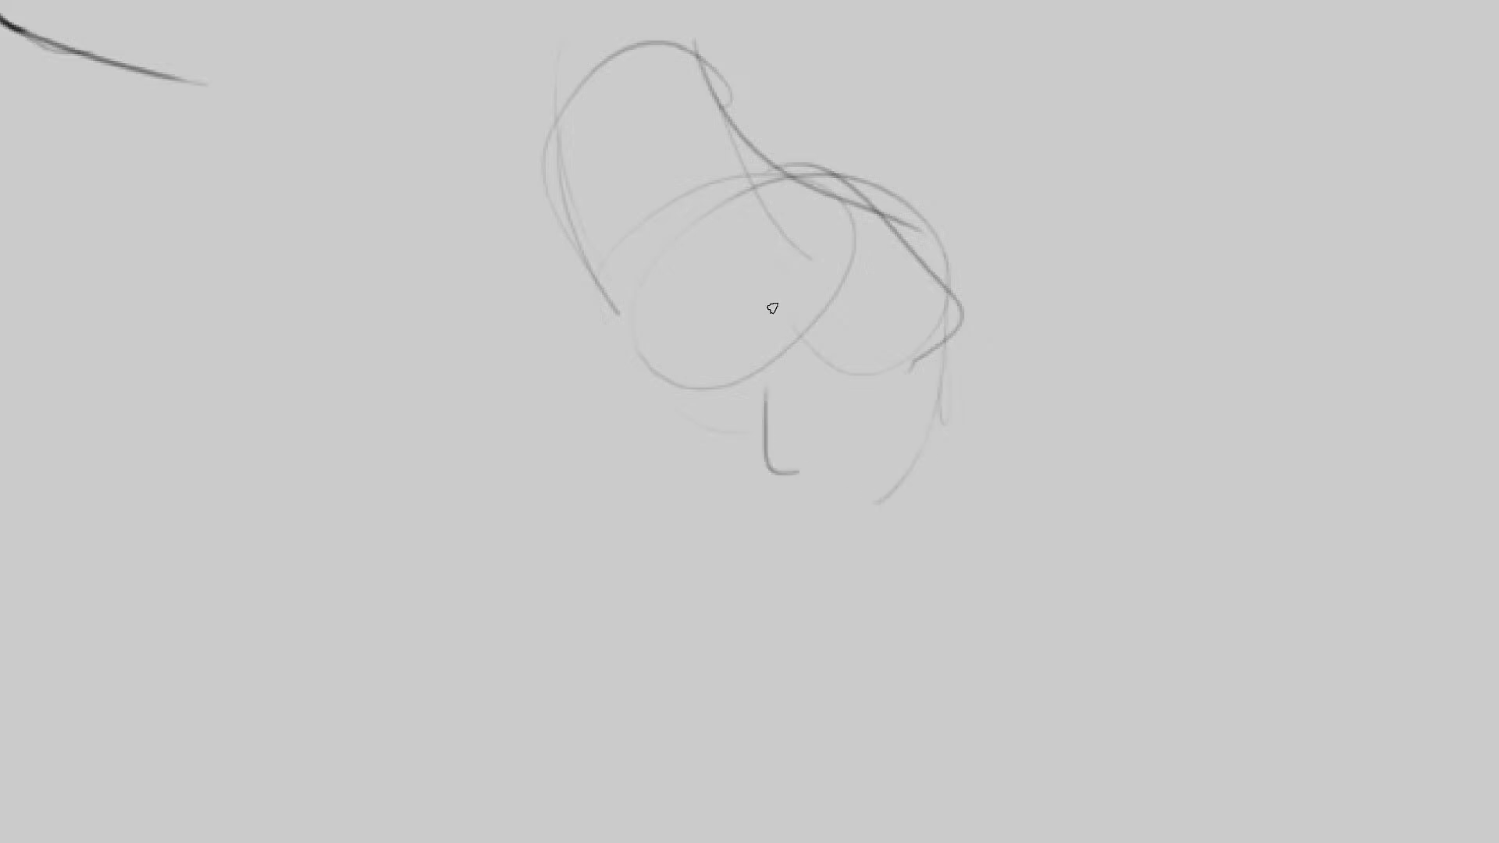
Step: Sketch the walking cat's forward-facing head in front of the shoulders, with rounded ears, eyes, nose, muzzle and jagged cheek fur
drag(778, 318, 806, 455)
drag(793, 324, 851, 470)
mouse_move(780, 311)
mouse_down()
mouse_move(789, 406)
mouse_move(828, 449)
mouse_up()
mouse_move(811, 446)
mouse_down()
mouse_move(835, 499)
mouse_move(898, 498)
mouse_up()
mouse_move(913, 488)
mouse_down()
mouse_move(950, 419)
mouse_move(950, 306)
mouse_move(972, 285)
mouse_up()
drag(949, 290, 970, 359)
mouse_move(812, 306)
mouse_down()
mouse_move(765, 336)
mouse_move(837, 344)
mouse_move(813, 382)
mouse_move(850, 400)
mouse_move(931, 374)
mouse_move(898, 404)
mouse_move(843, 402)
mouse_up()
mouse_move(894, 474)
mouse_down()
mouse_move(857, 492)
mouse_move(855, 516)
mouse_move(880, 506)
mouse_move(925, 552)
mouse_up()
drag(854, 531, 832, 523)
drag(815, 443, 821, 537)
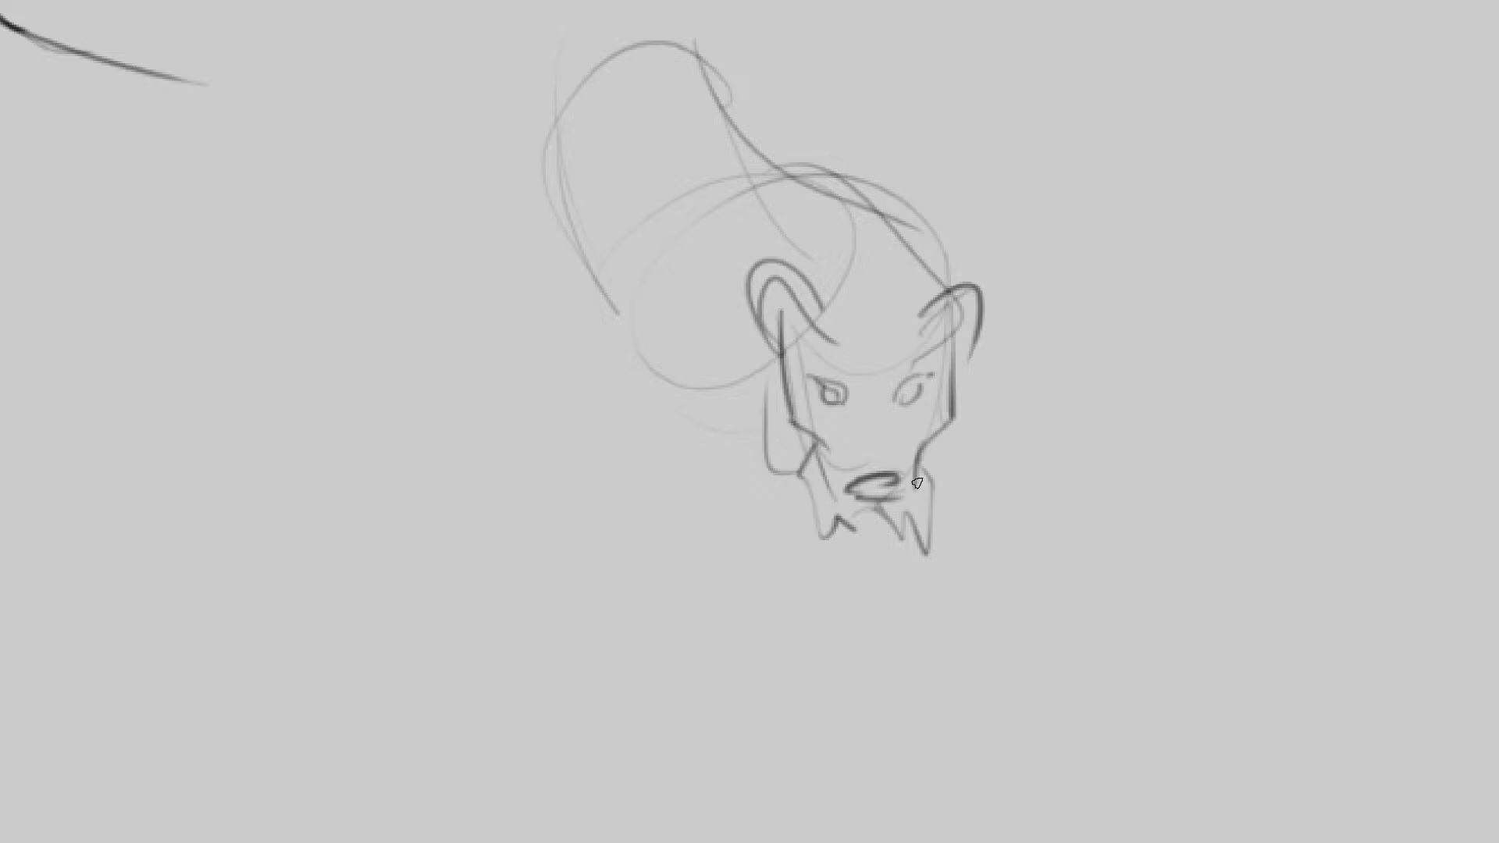
Step: Sketch the foreleg beneath the head, the curve of the chest and the opposite shoulder with its upper arm
drag(936, 271, 940, 593)
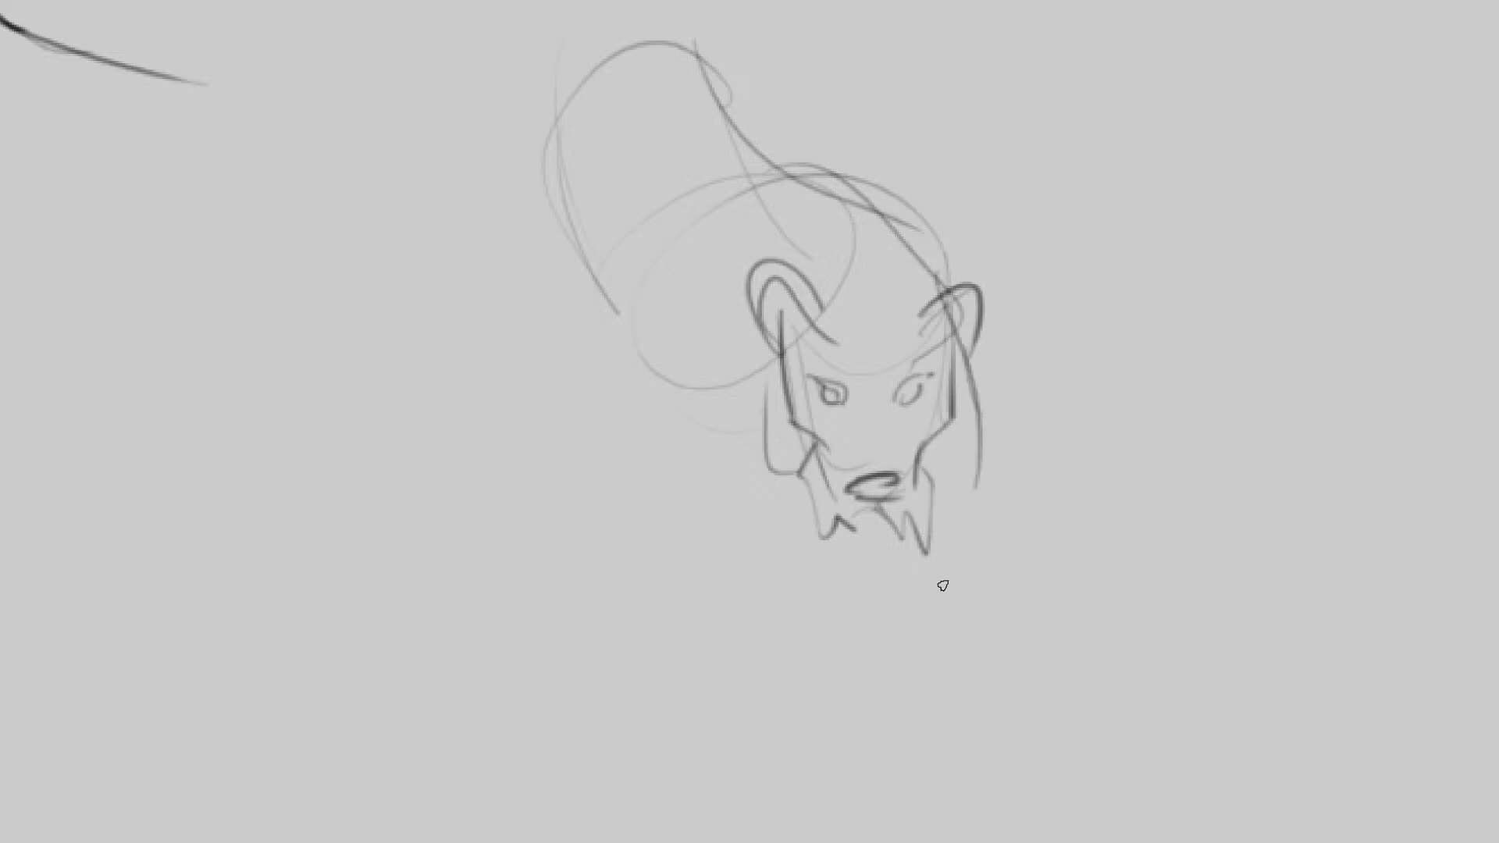
mouse_move(960, 314)
mouse_down()
mouse_move(936, 636)
mouse_move(890, 667)
mouse_move(991, 787)
mouse_up()
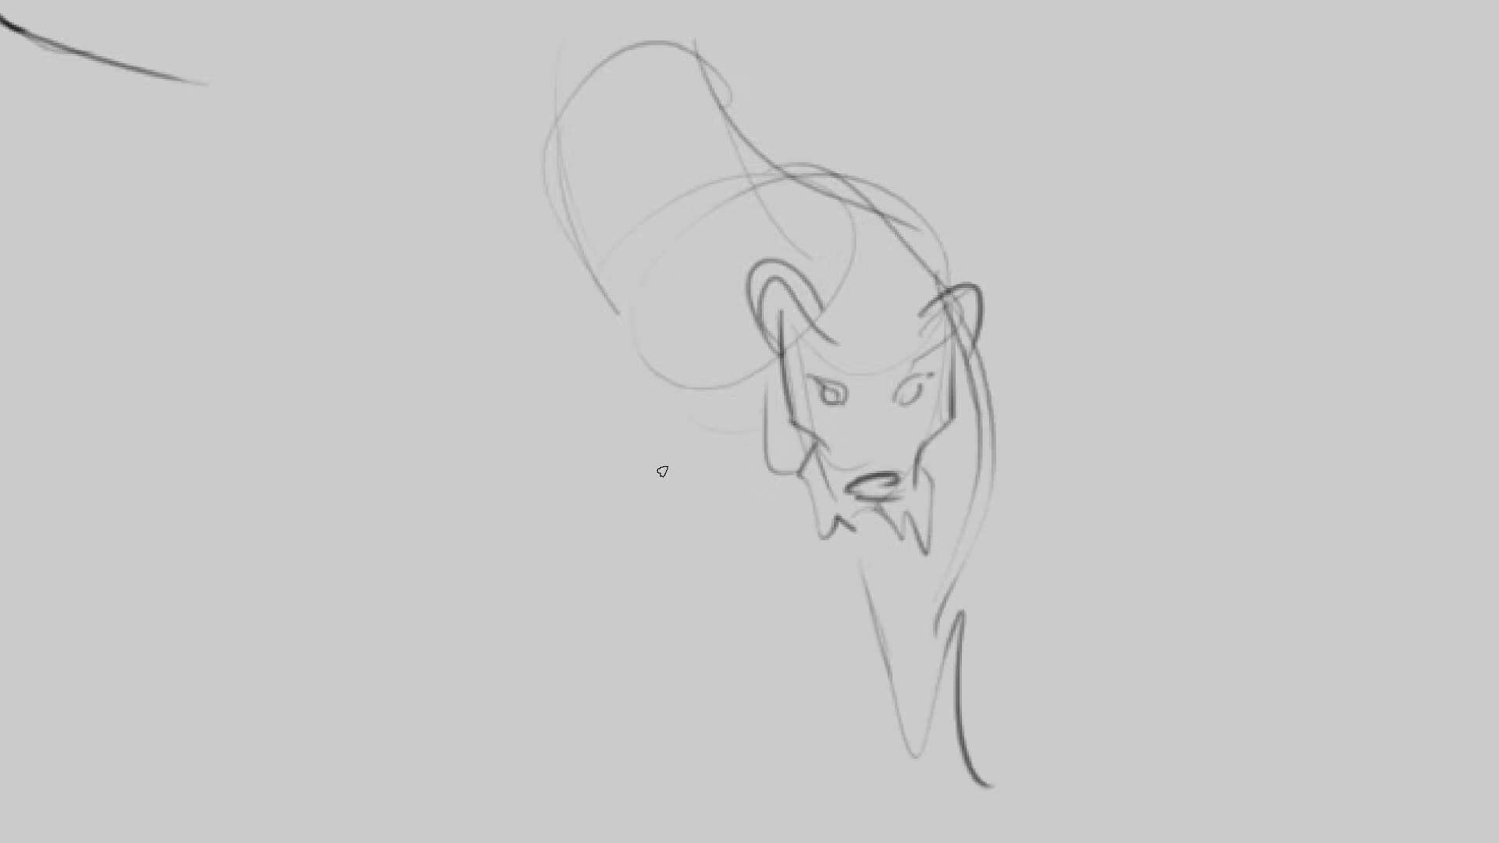
drag(882, 517, 665, 491)
mouse_move(753, 561)
mouse_down()
mouse_move(630, 460)
mouse_move(751, 390)
mouse_up()
drag(662, 468, 765, 406)
drag(689, 170, 693, 375)
mouse_move(751, 339)
mouse_down()
mouse_move(755, 408)
mouse_move(665, 464)
mouse_up()
mouse_move(665, 464)
mouse_down()
mouse_move(587, 377)
mouse_move(560, 462)
mouse_move(614, 494)
mouse_up()
drag(660, 315, 595, 412)
Step: Draw the other foreleg down to its paw and reinforce the lower part of the foreleg beneath the head
drag(540, 472, 711, 431)
drag(629, 460, 624, 673)
mouse_move(523, 493)
mouse_down()
mouse_move(613, 670)
mouse_move(684, 686)
mouse_up()
mouse_move(684, 685)
mouse_down()
mouse_move(652, 729)
mouse_move(694, 794)
mouse_up()
drag(693, 794, 568, 790)
drag(580, 722, 567, 790)
drag(909, 677, 929, 764)
mouse_move(839, 579)
mouse_down()
mouse_move(898, 702)
mouse_move(955, 480)
mouse_up()
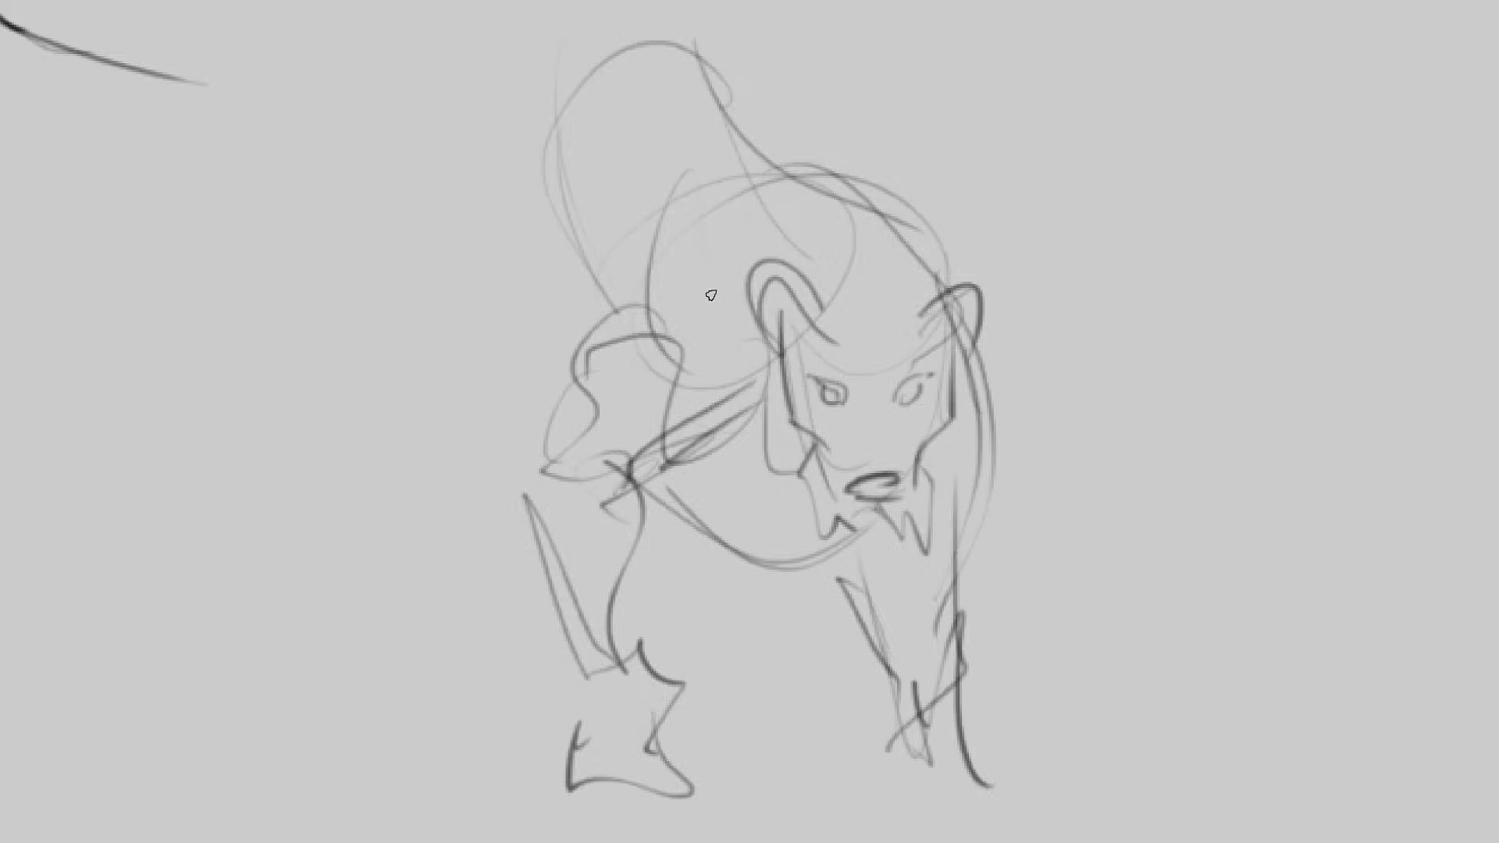
Step: Outline the cat's flank and belly, then extend the back into the rump and upper hind thigh
drag(640, 232, 656, 267)
mouse_move(665, 374)
mouse_down()
mouse_move(627, 96)
mouse_move(616, 448)
mouse_up()
drag(615, 447, 628, 93)
drag(691, 46, 766, 165)
drag(693, 43, 463, 57)
drag(464, 59, 402, 170)
drag(469, 58, 468, 301)
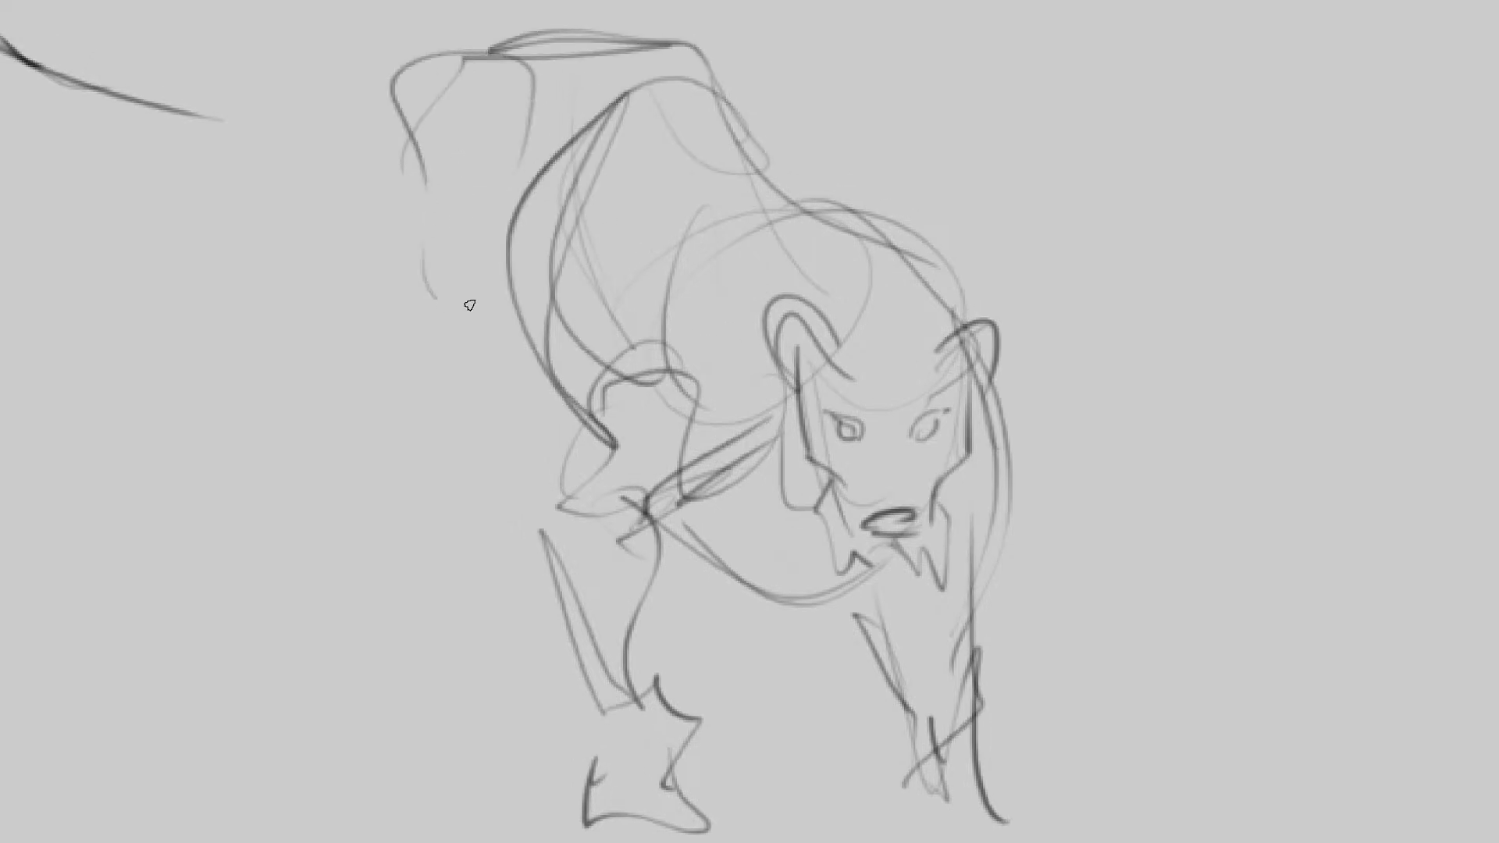
Step: Sketch the walking cat's bent hind leg from the thigh through the hock to the paw
drag(556, 121, 509, 371)
mouse_move(415, 287)
mouse_down()
mouse_move(508, 373)
mouse_move(384, 416)
mouse_up()
mouse_move(367, 383)
mouse_down()
mouse_move(342, 525)
mouse_move(353, 581)
mouse_up()
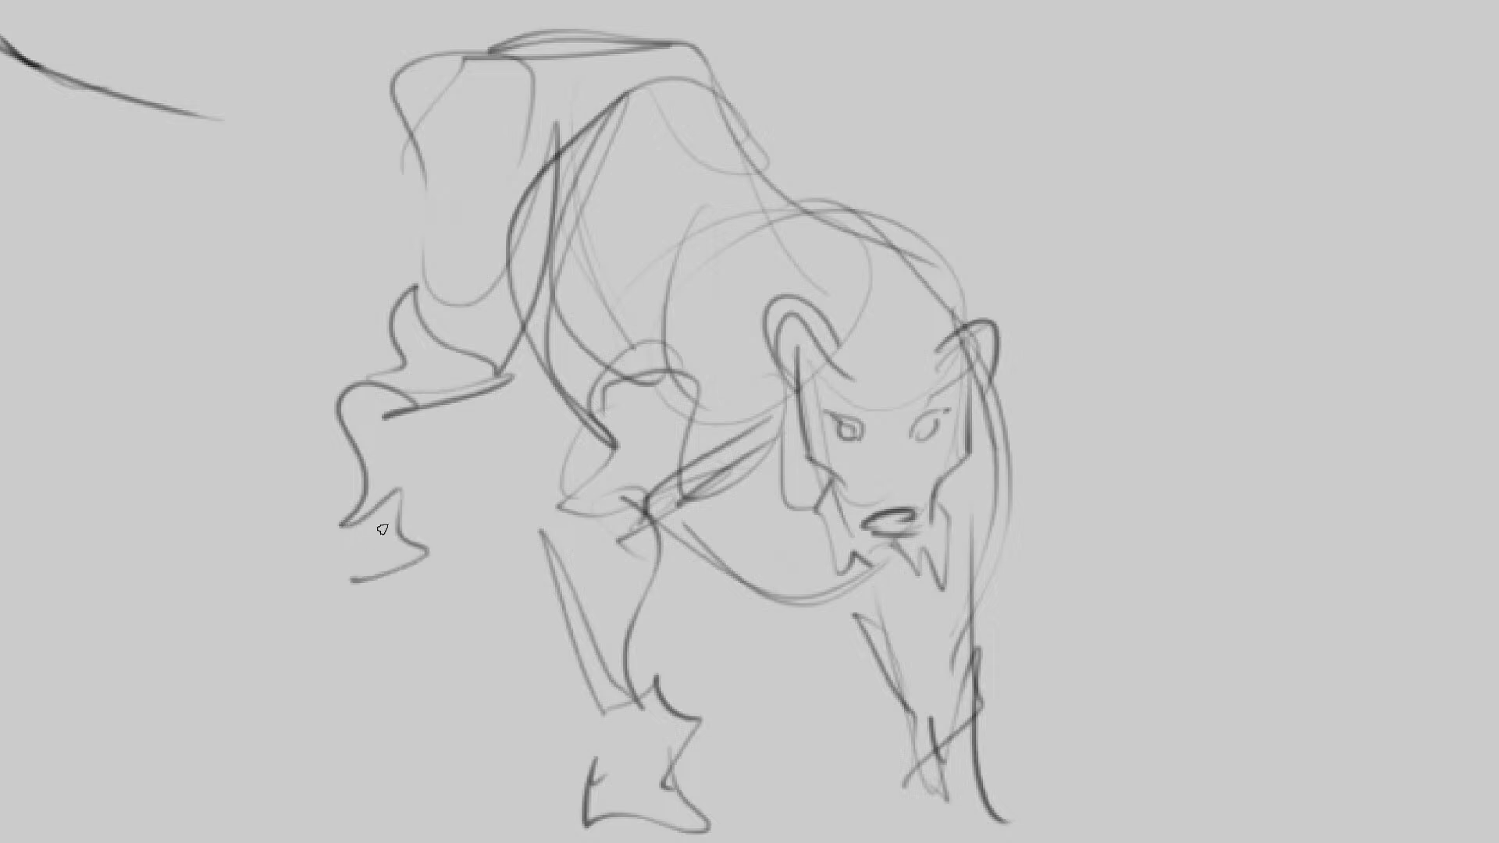
Step: Redraw the cat's head with darker lines for the ear, forehead markings, cheek, nose bridge, muzzle and chin
scroll(830, 304, down, 5)
scroll(833, 264, up, 3)
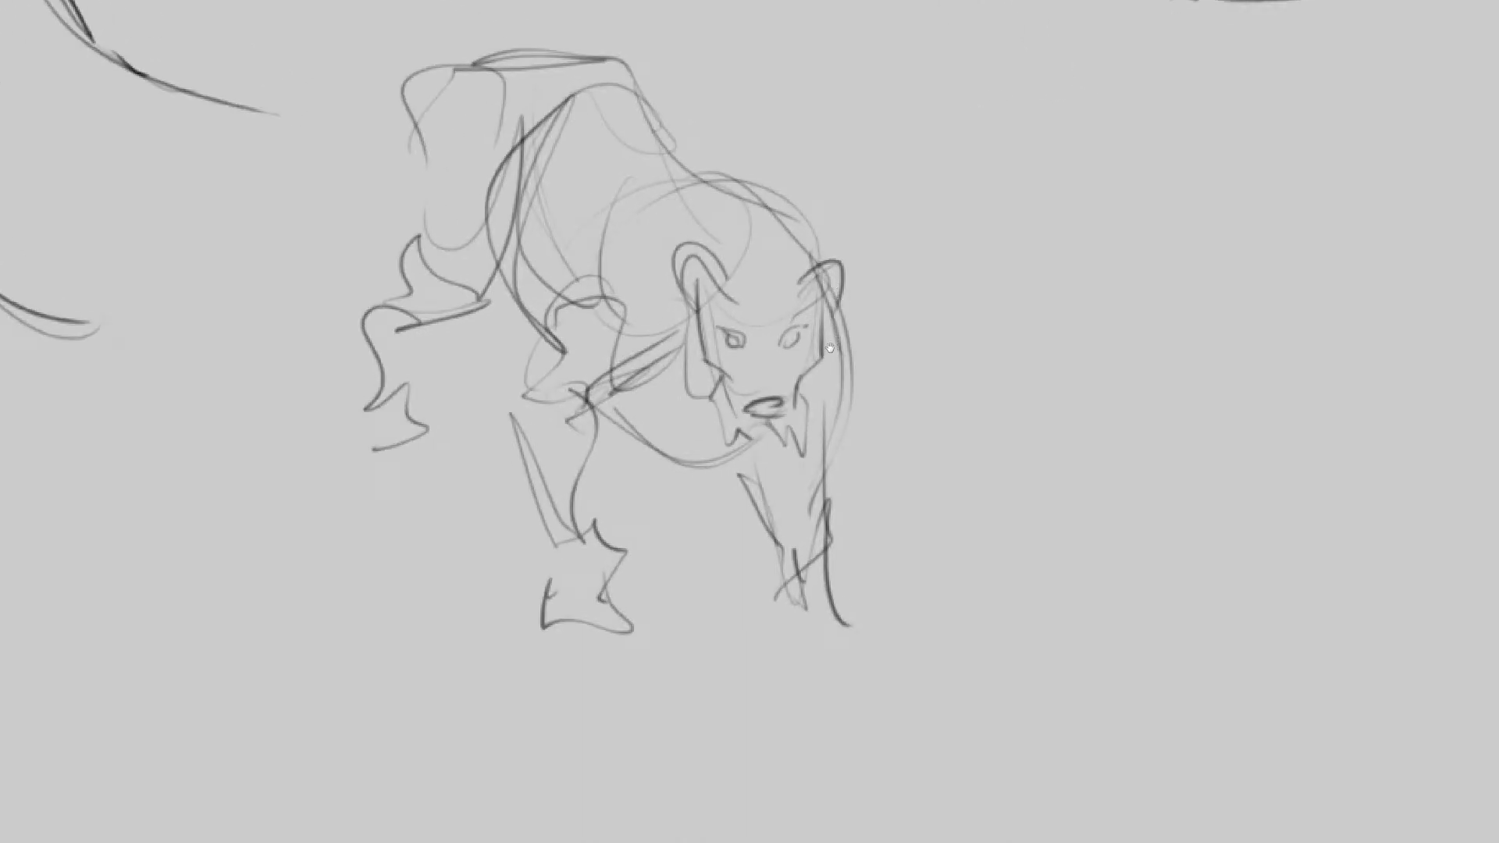
drag(829, 348, 820, 349)
drag(783, 292, 839, 261)
drag(841, 261, 812, 366)
mouse_move(829, 298)
mouse_down()
mouse_move(826, 334)
mouse_move(785, 377)
mouse_move(784, 418)
mouse_move(768, 401)
mouse_up()
mouse_move(785, 336)
mouse_down()
mouse_move(787, 368)
mouse_move(722, 376)
mouse_up()
mouse_move(731, 377)
mouse_down()
mouse_move(741, 403)
mouse_move(733, 376)
mouse_up()
mouse_move(745, 319)
mouse_down()
mouse_move(727, 294)
mouse_move(766, 249)
mouse_move(784, 284)
mouse_up()
mouse_move(705, 321)
mouse_down()
mouse_move(741, 434)
mouse_move(783, 420)
mouse_move(750, 438)
mouse_move(768, 441)
mouse_up()
drag(748, 441, 782, 426)
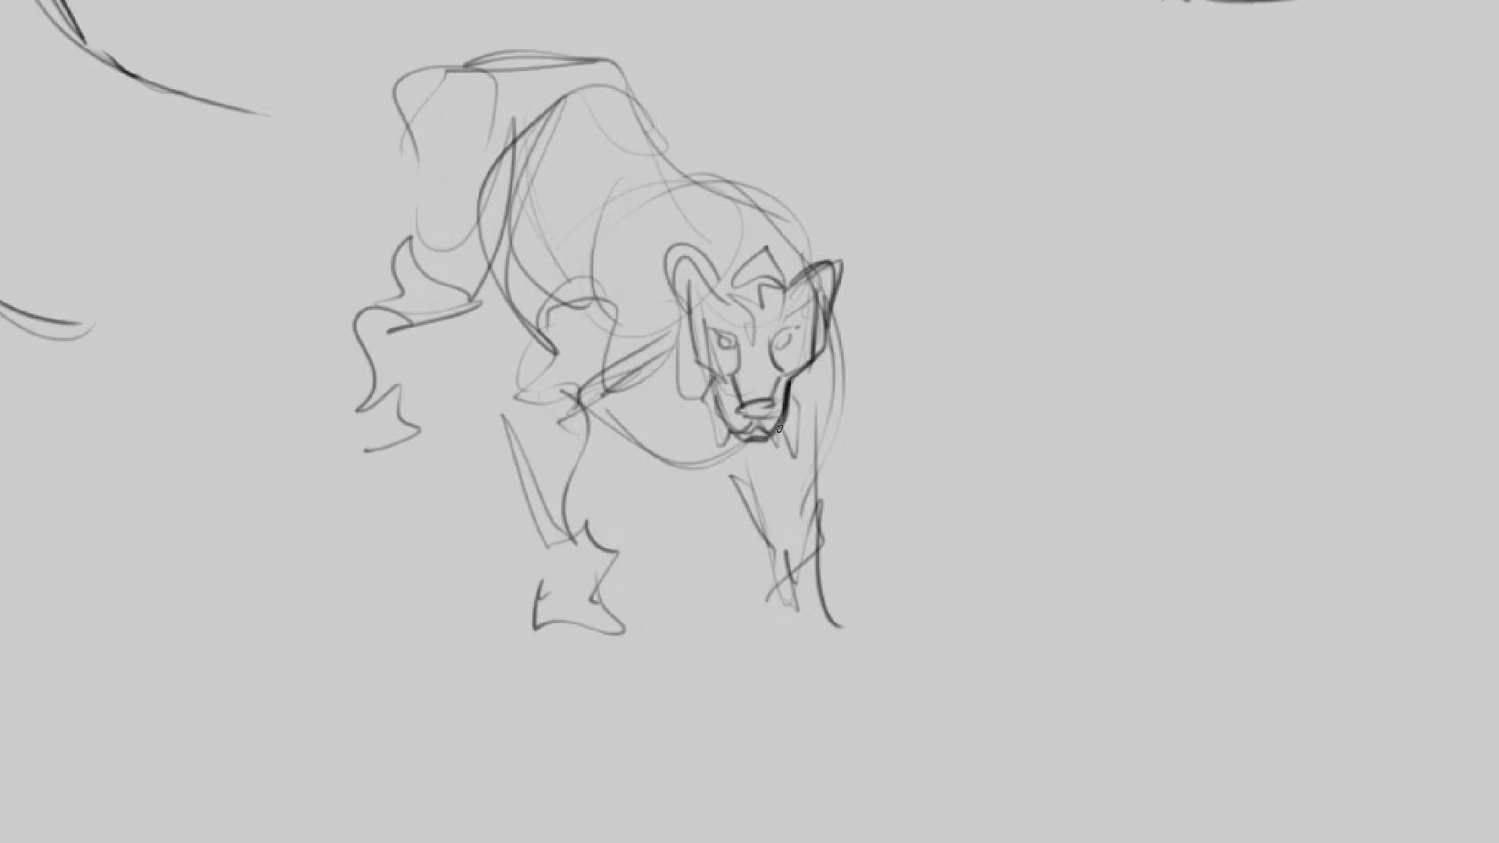
Step: Darken the cat's eyes, add fur along the cheeks and jaw, and strengthen the outline of the shoulder and foreleg below
drag(773, 351, 790, 337)
mouse_move(797, 331)
mouse_down()
mouse_move(778, 359)
mouse_move(807, 327)
mouse_up()
mouse_move(742, 342)
mouse_down()
mouse_move(712, 334)
mouse_move(732, 358)
mouse_move(730, 338)
mouse_up()
drag(804, 356, 803, 394)
drag(798, 375, 792, 474)
mouse_move(777, 439)
mouse_down()
mouse_move(773, 467)
mouse_move(697, 434)
mouse_up()
drag(804, 482, 826, 387)
mouse_move(834, 314)
mouse_down()
mouse_move(806, 463)
mouse_move(815, 589)
mouse_up()
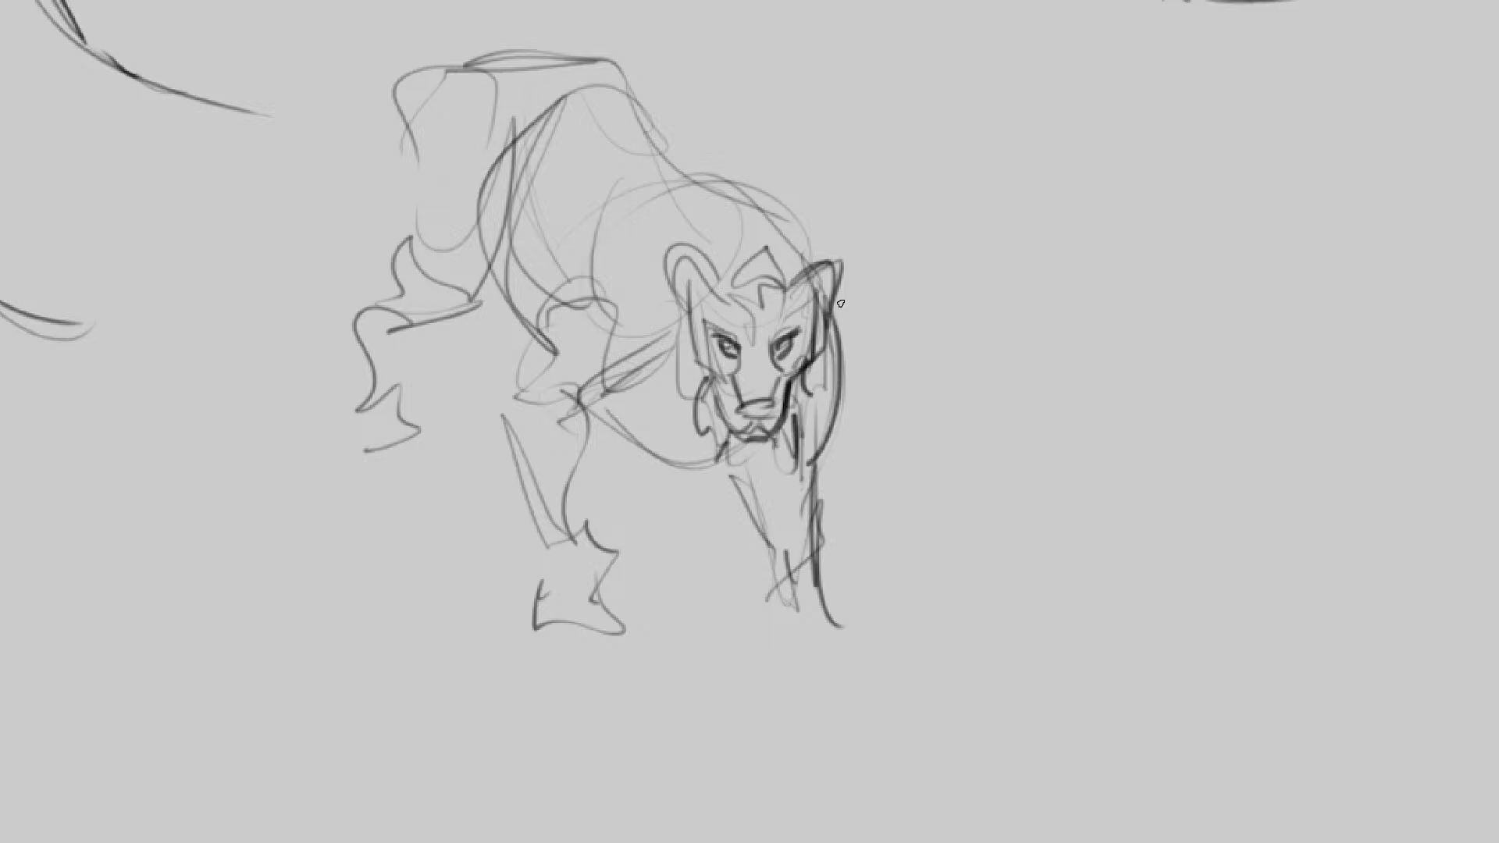
scroll(949, 281, down, 5)
scroll(915, 337, up, 2)
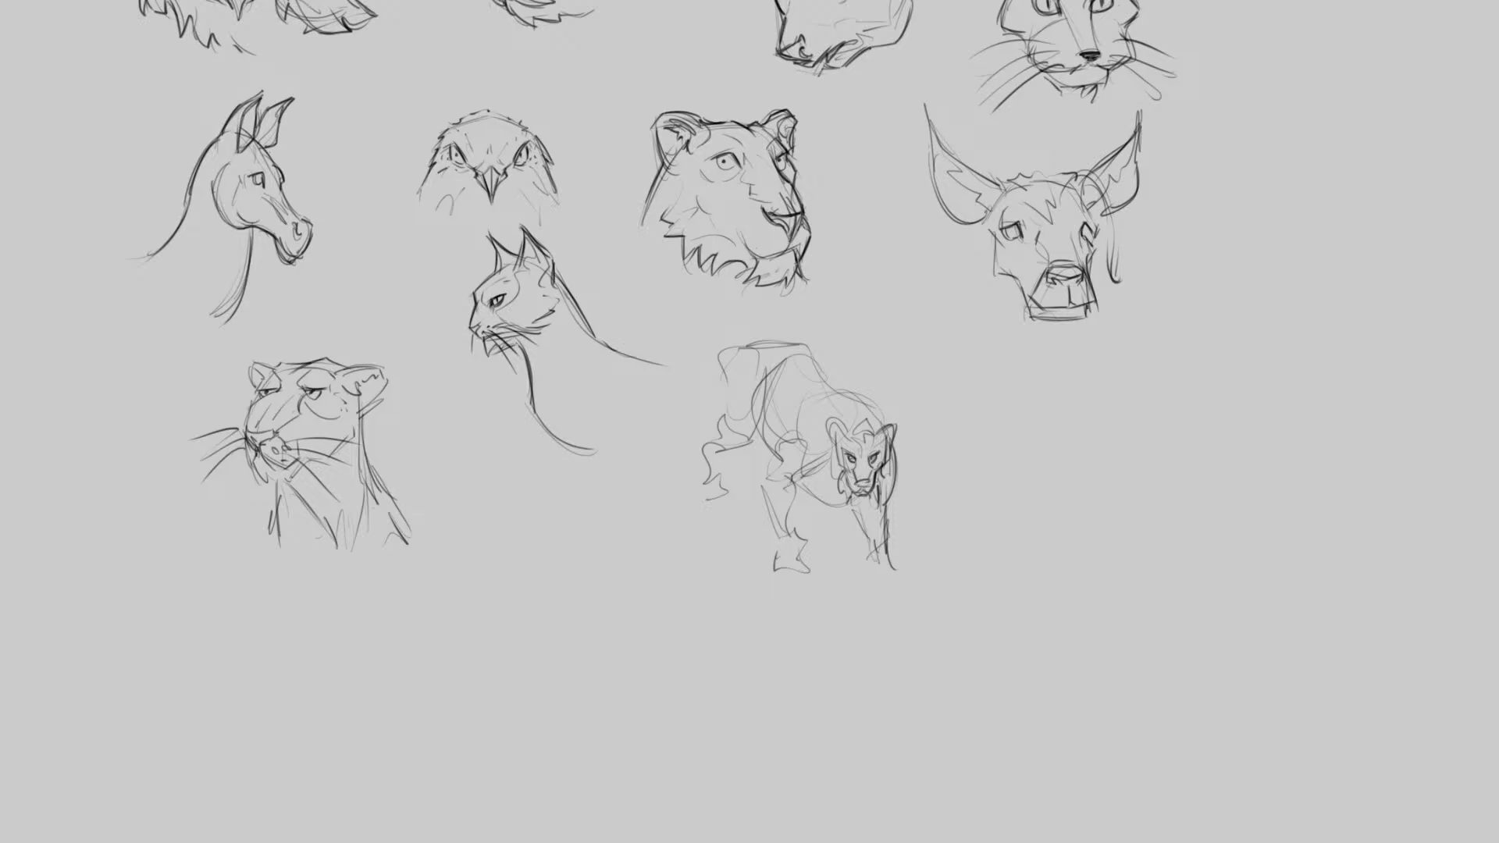
drag(910, 345, 828, 336)
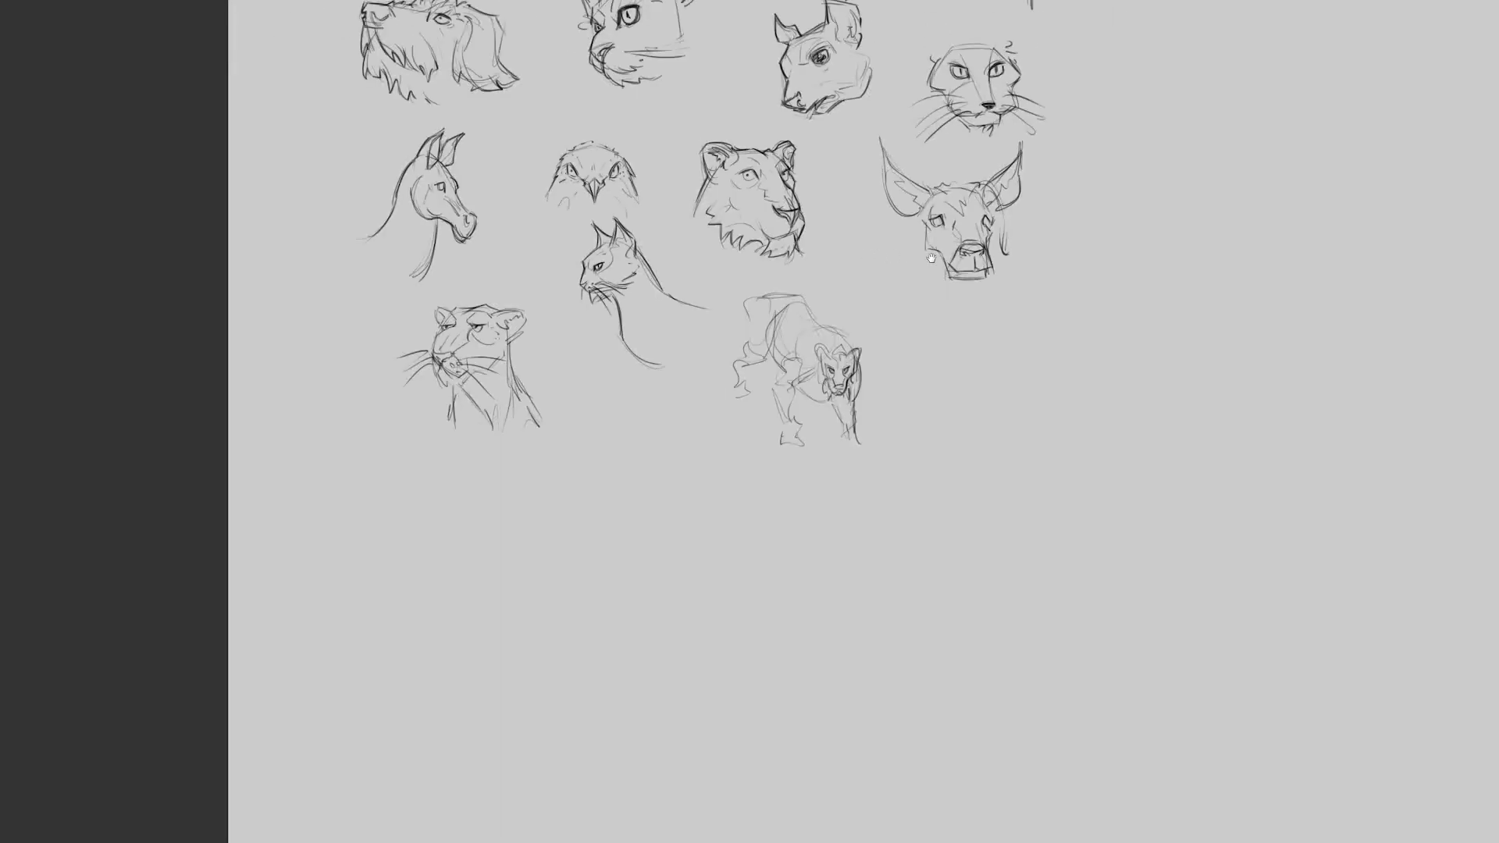
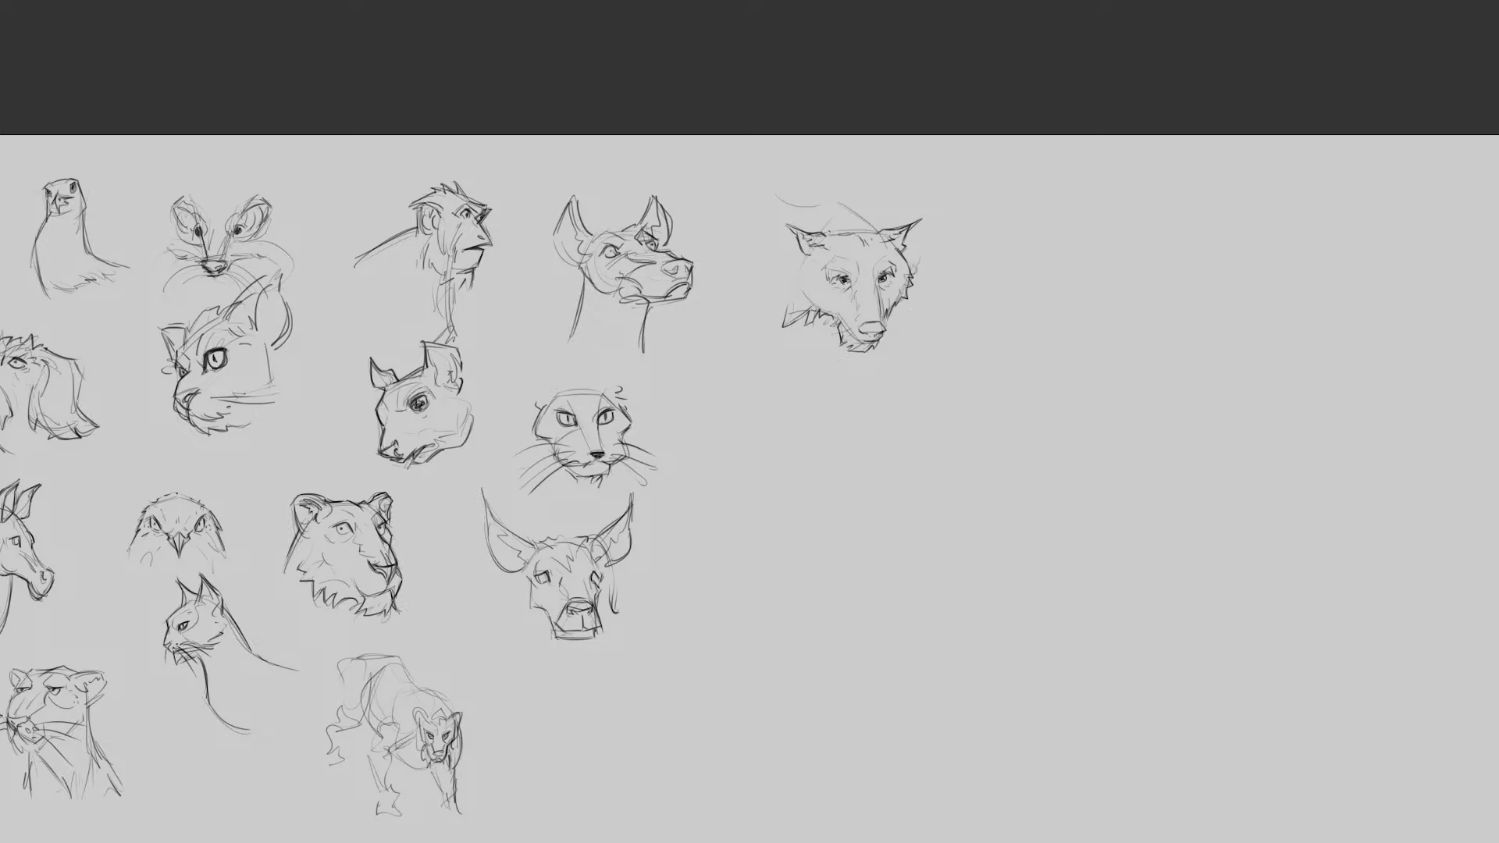
Step: Rough in a second full-body cat on empty canvas below the wolf head, with neck and back line, rump, chest oval and belly curve
drag(882, 383, 804, 297)
mouse_move(785, 378)
mouse_down()
mouse_move(816, 358)
mouse_move(812, 309)
mouse_up()
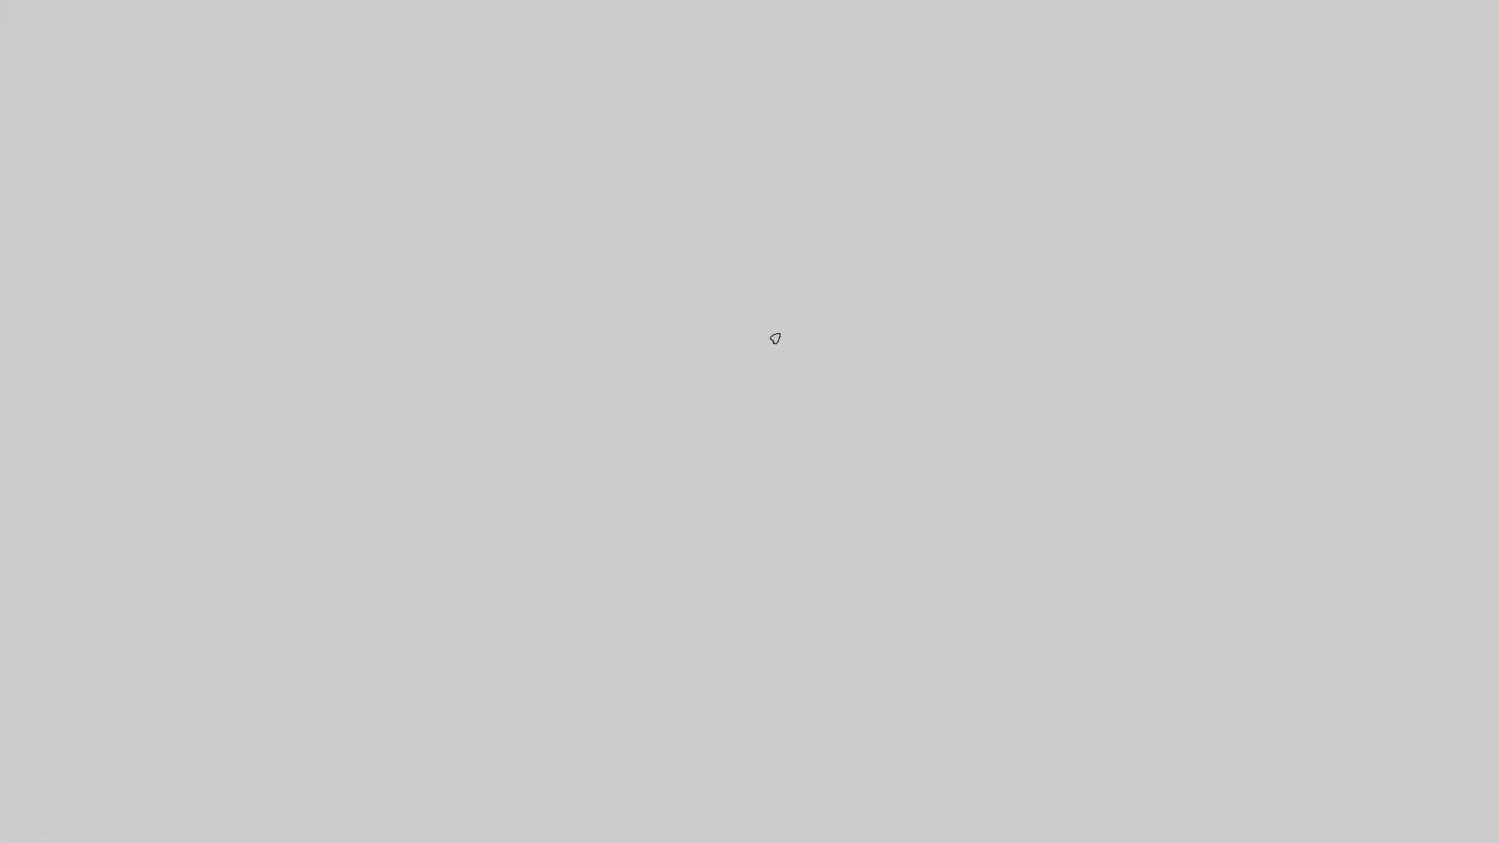
mouse_move(655, 363)
mouse_down()
mouse_move(862, 256)
mouse_move(1089, 108)
mouse_up()
mouse_move(797, 310)
mouse_down()
mouse_move(1101, 125)
mouse_move(1264, 139)
mouse_up()
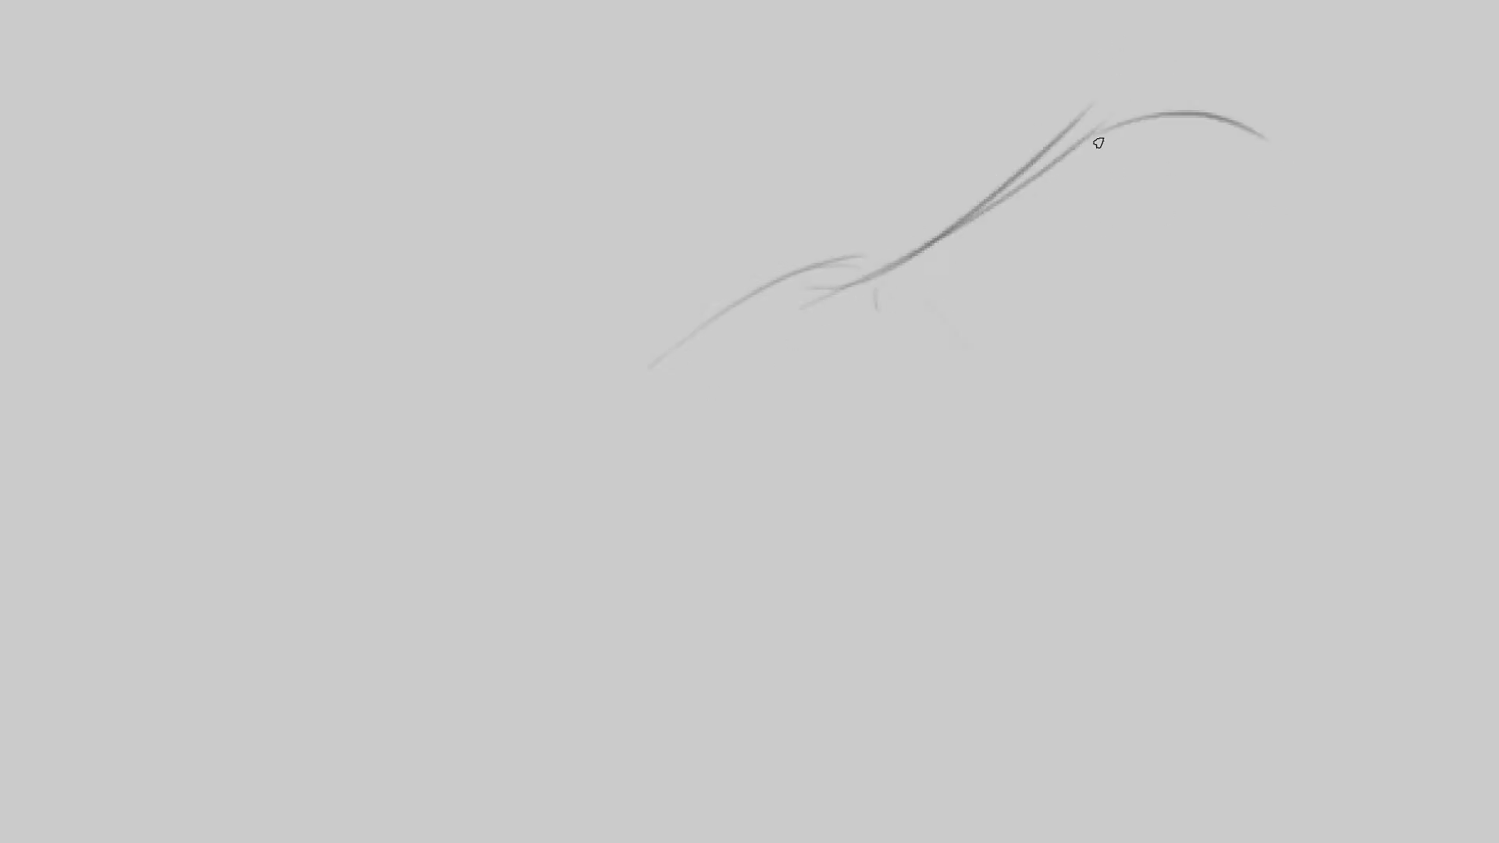
drag(1112, 105, 1309, 206)
drag(805, 371, 972, 484)
drag(1174, 260, 780, 489)
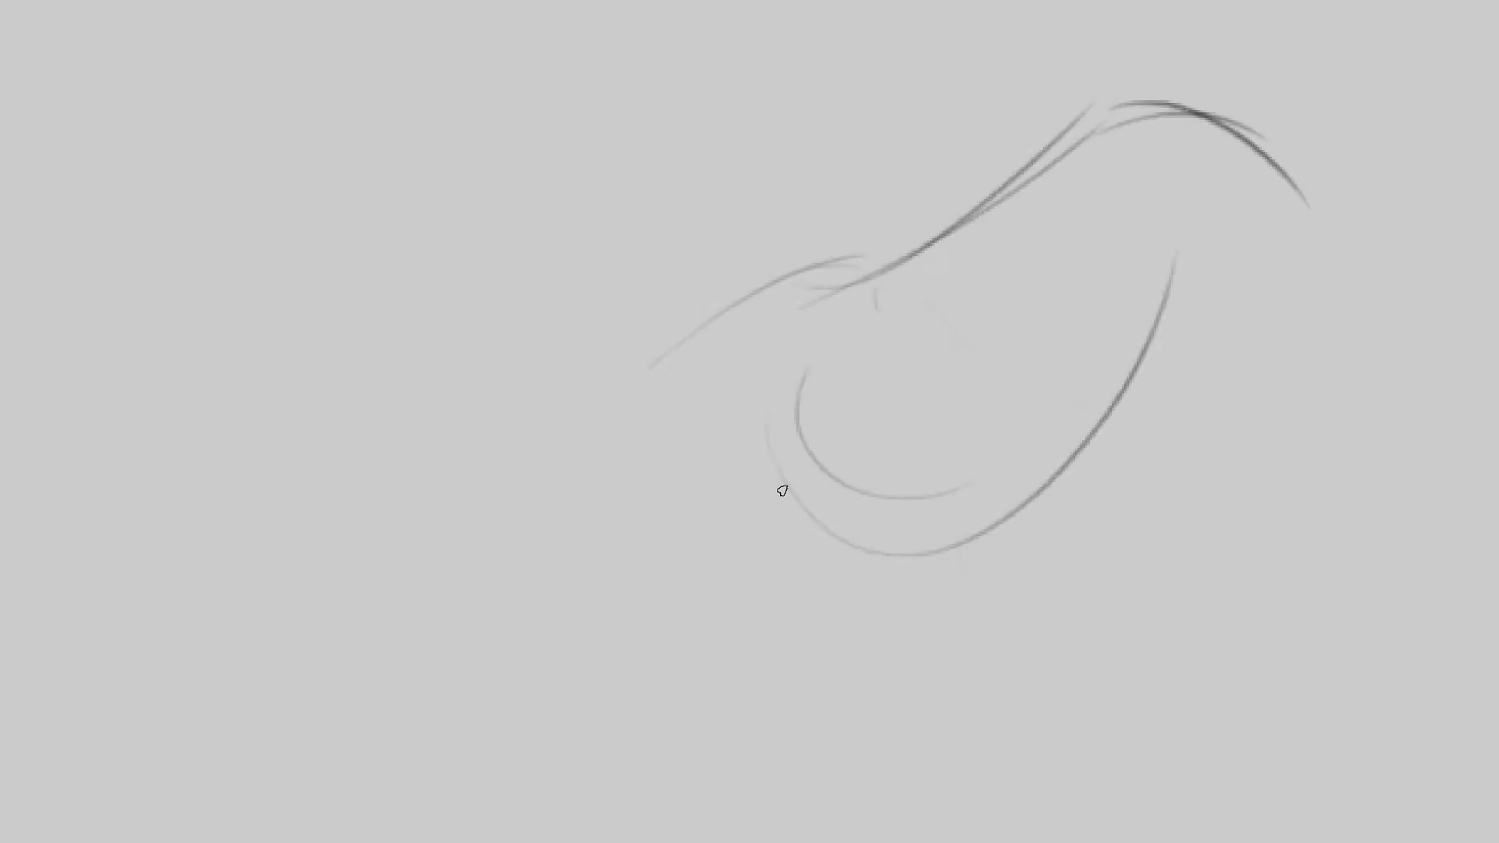
mouse_move(1089, 320)
mouse_down()
mouse_move(926, 549)
mouse_move(1150, 257)
mouse_up()
drag(1058, 380, 1279, 269)
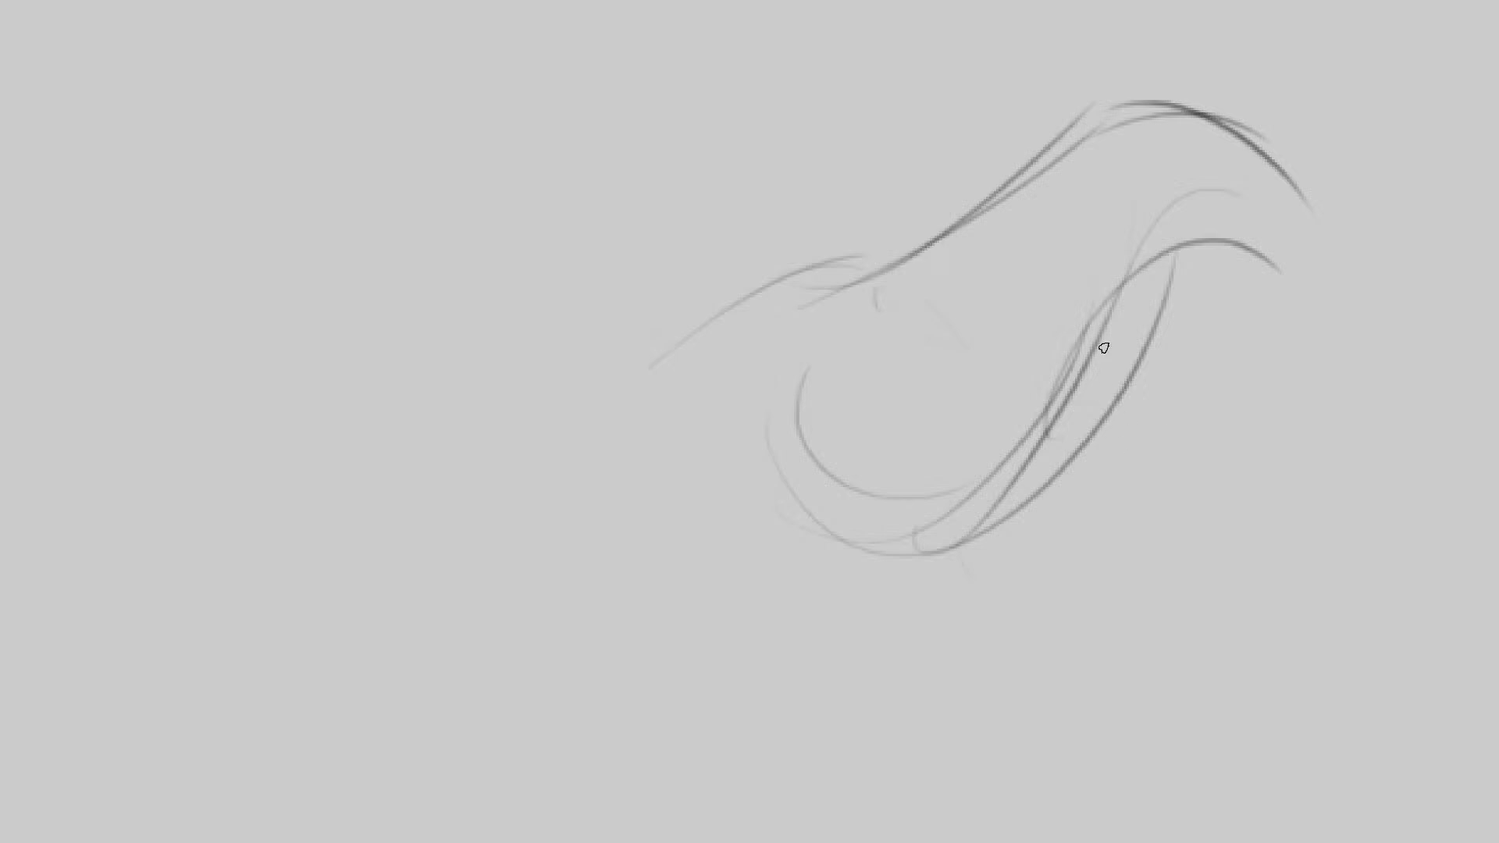
Step: Sketch the second cat's raised hind leg, shaping the thigh, the lower leg and the lifted paw
mouse_move(1116, 144)
mouse_down()
mouse_move(1285, 145)
mouse_move(1269, 242)
mouse_up()
mouse_move(1128, 188)
mouse_down()
mouse_move(1221, 408)
mouse_move(1222, 381)
mouse_move(1242, 421)
mouse_up()
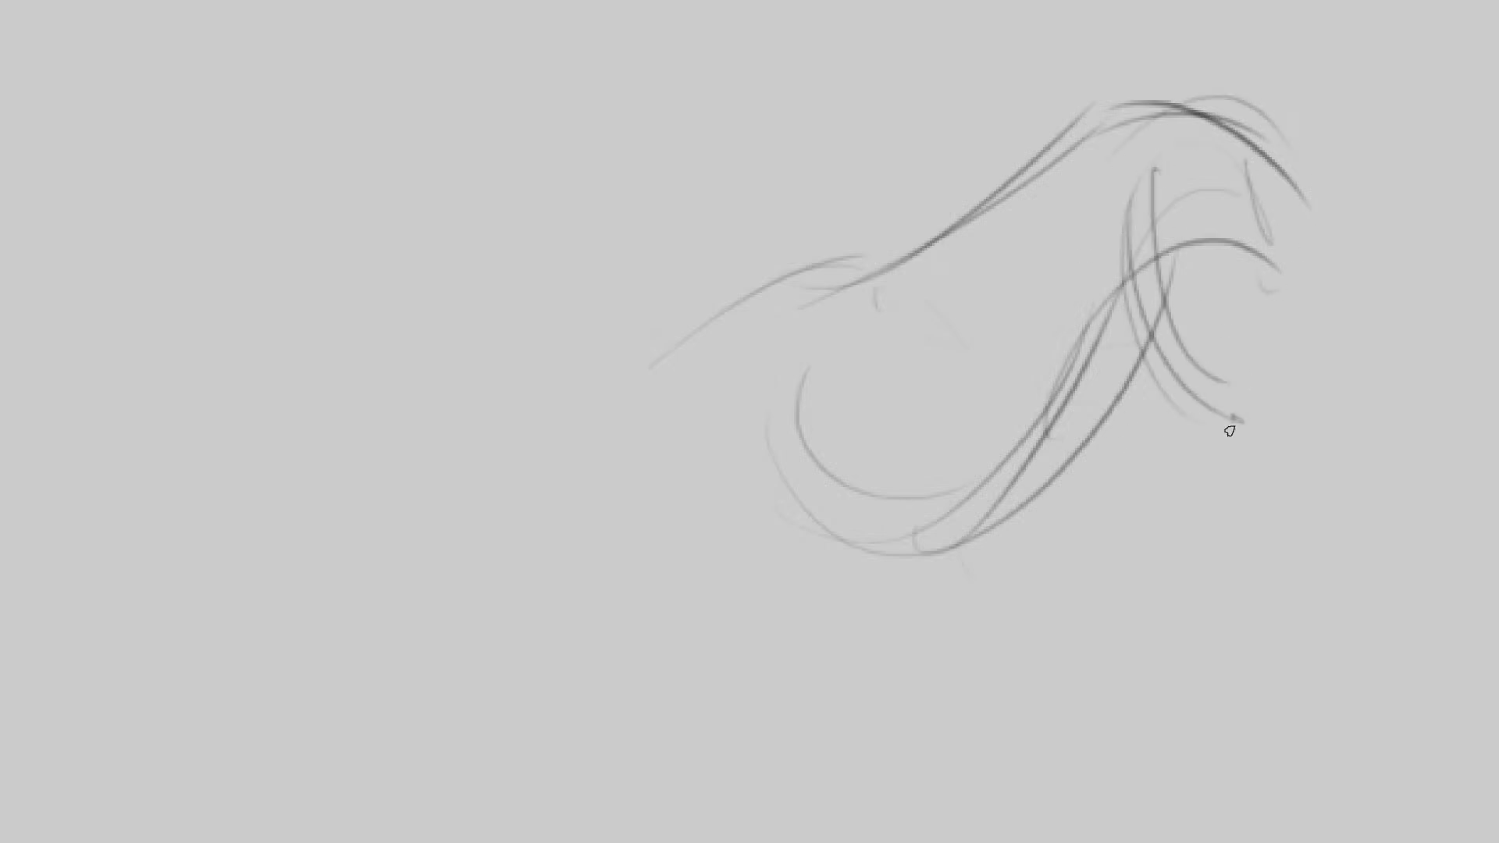
mouse_move(1276, 363)
mouse_down()
mouse_move(1241, 431)
mouse_move(1366, 312)
mouse_up()
mouse_move(1225, 391)
mouse_down()
mouse_move(1378, 242)
mouse_move(1364, 289)
mouse_move(1394, 321)
mouse_up()
mouse_move(1378, 254)
mouse_down()
mouse_move(1409, 348)
mouse_move(1448, 361)
mouse_up()
mouse_move(1353, 375)
mouse_down()
mouse_move(1401, 425)
mouse_move(1433, 400)
mouse_up()
drag(1212, 261, 1319, 306)
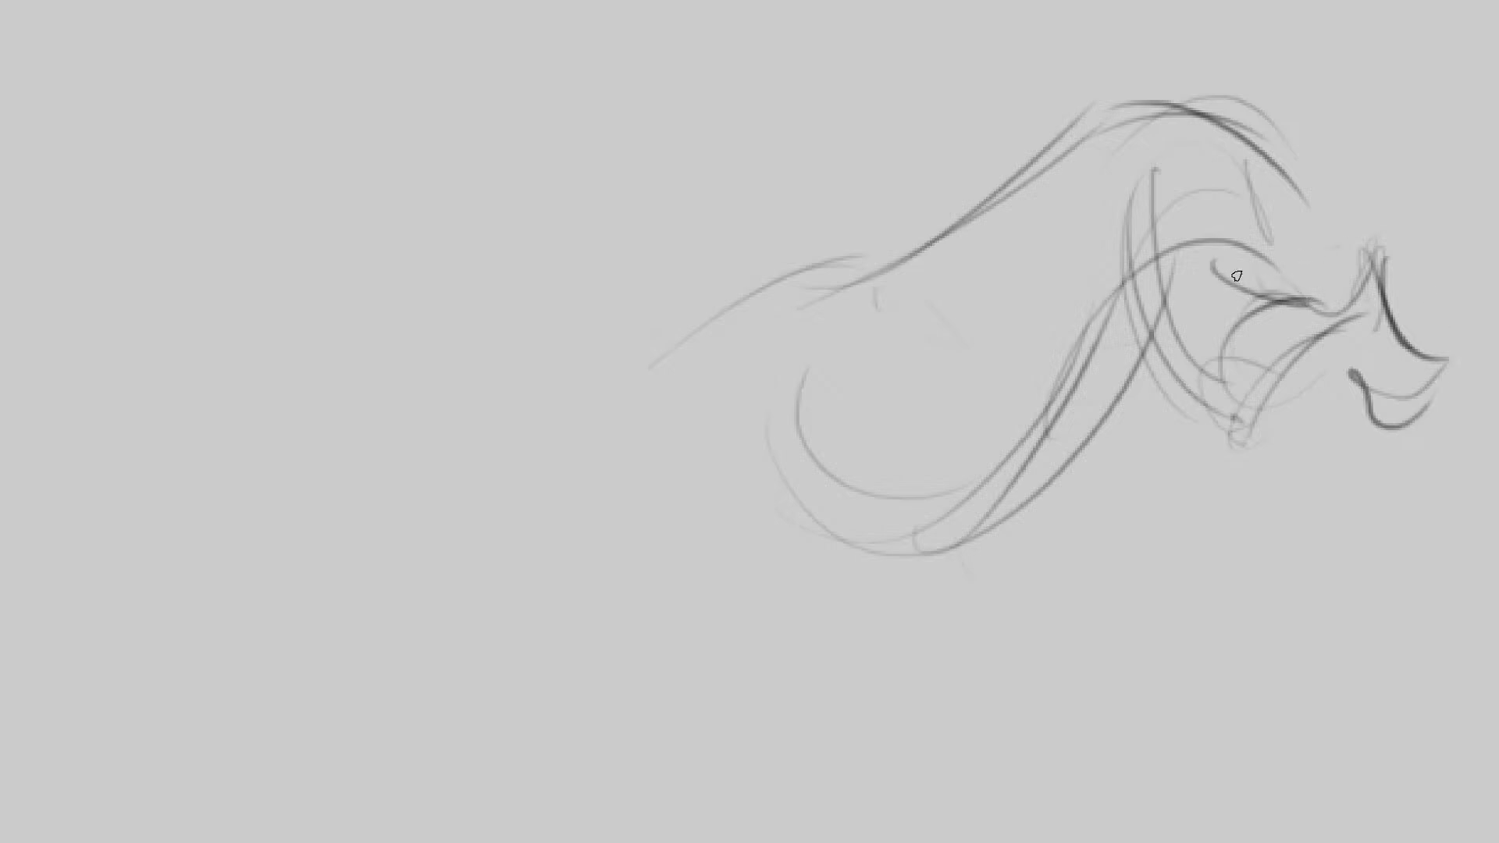
Step: Draw the rear edge of the thigh, the upturned tail and the neck and shoulder contours of the second cat
drag(1300, 129, 1241, 319)
drag(1292, 168, 1249, 300)
drag(1190, 117, 1419, 64)
drag(1241, 292, 960, 345)
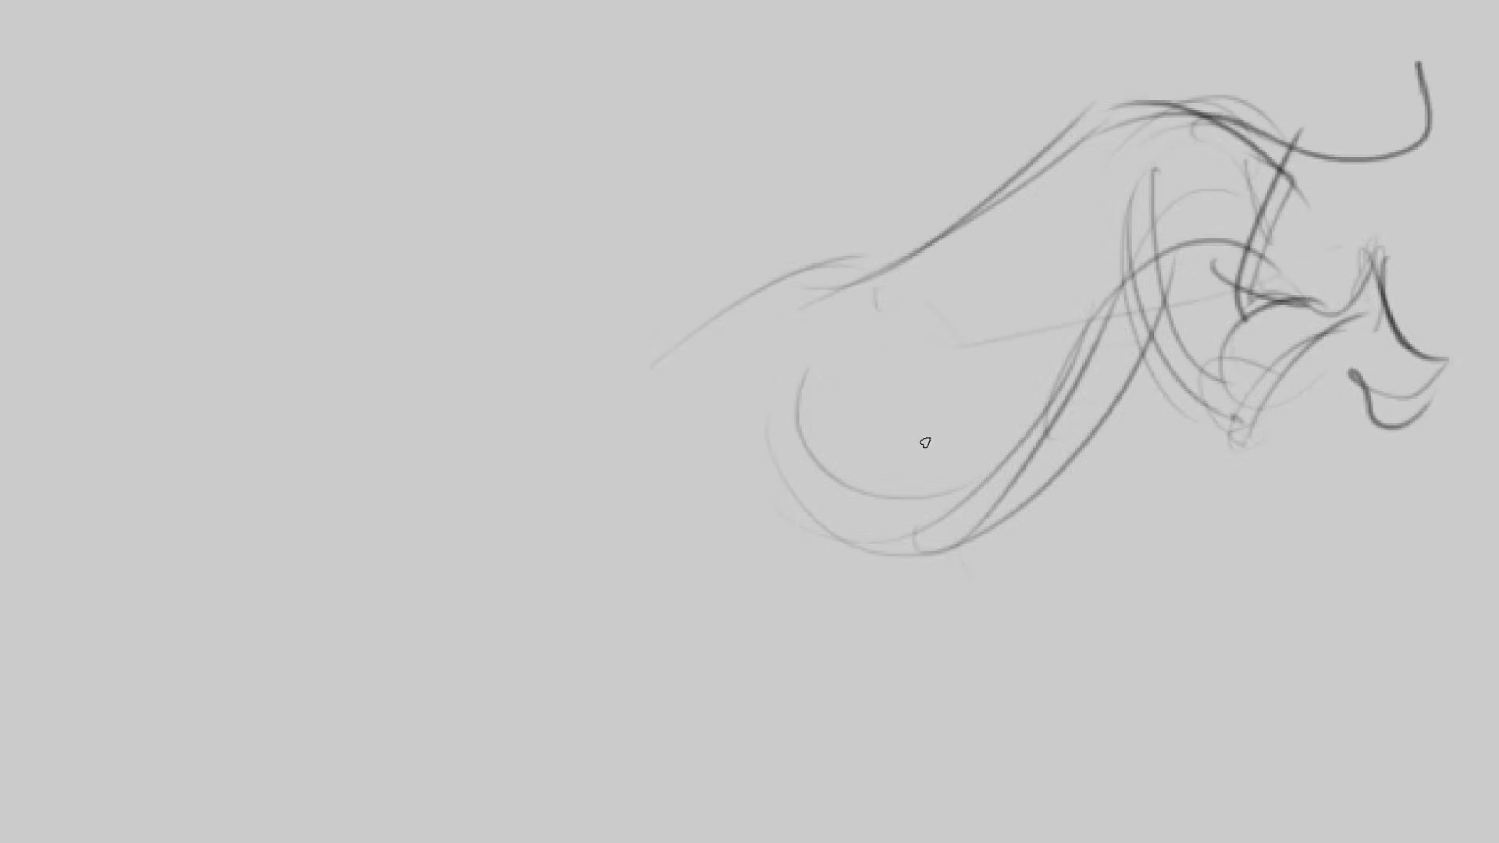
mouse_move(730, 389)
mouse_down()
mouse_move(898, 265)
mouse_move(968, 451)
mouse_up()
drag(922, 269, 999, 429)
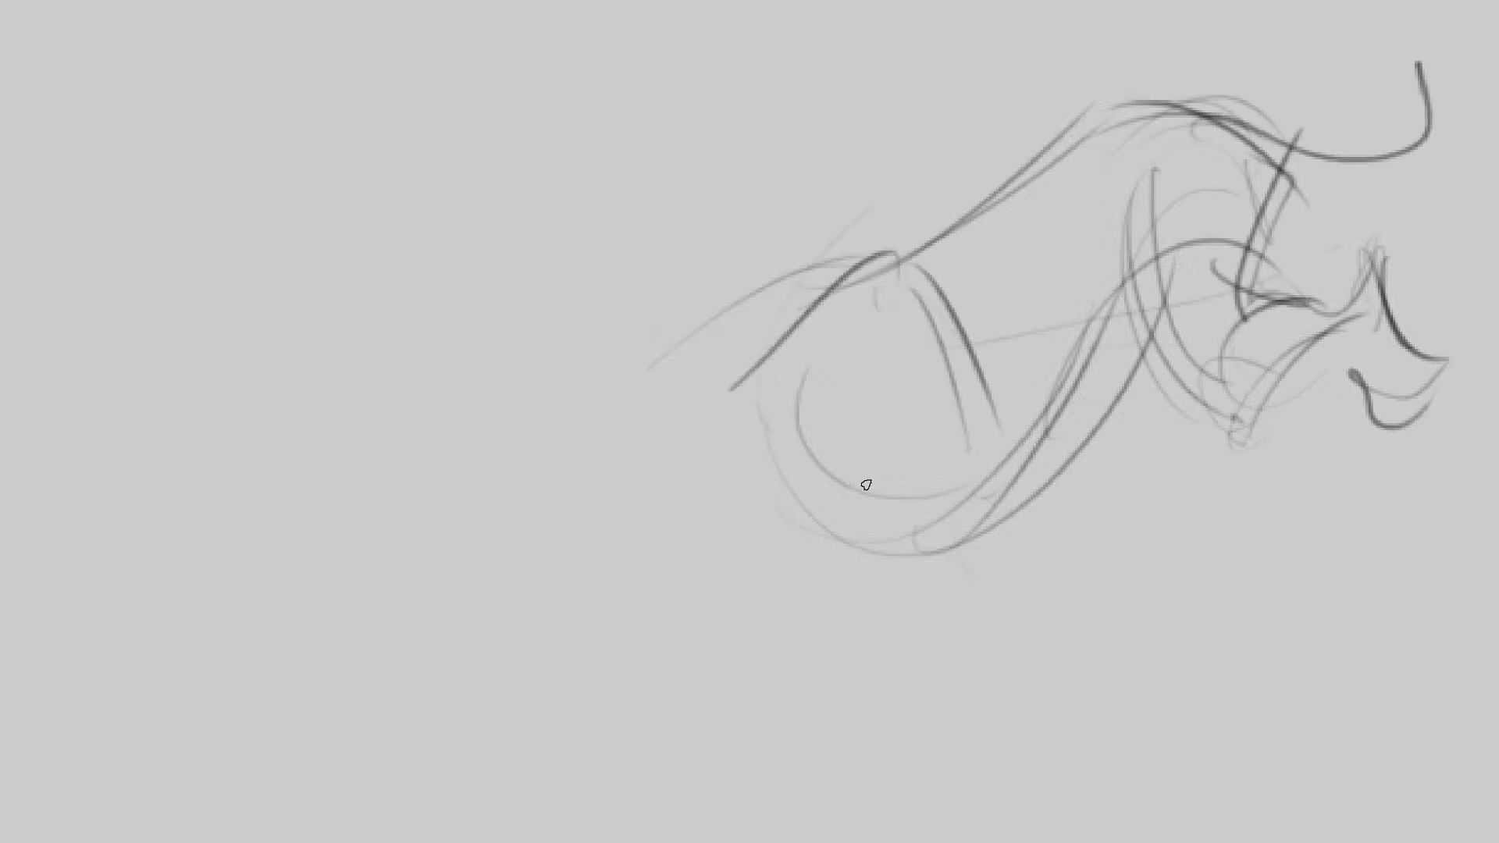
mouse_move(949, 329)
mouse_down()
mouse_move(1015, 390)
mouse_move(1004, 555)
mouse_up()
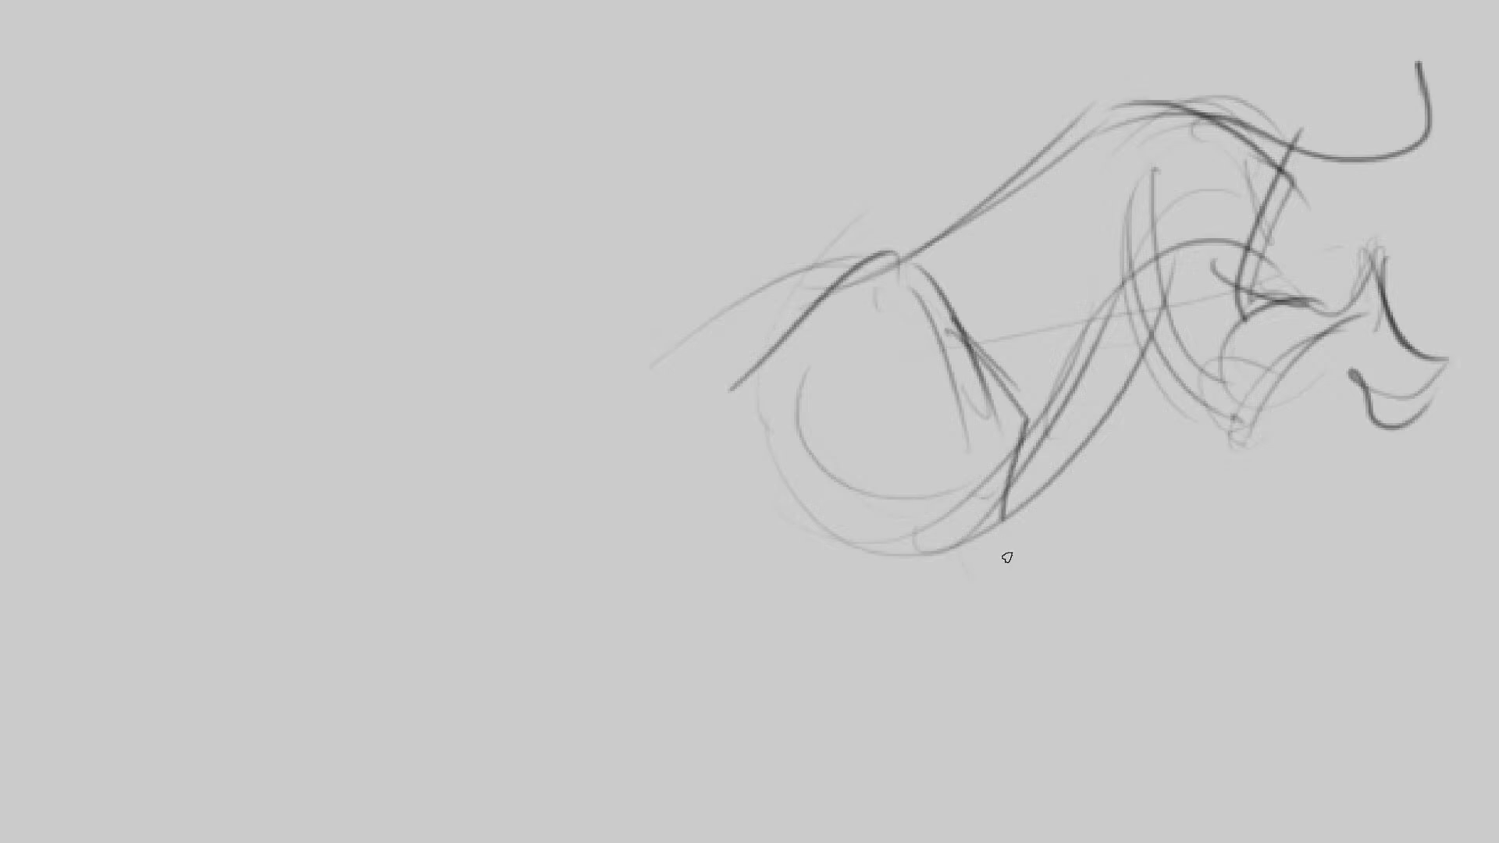
Step: Sketch the second cat's standing foreleg from the elbow down to a flat paw with a ground curve beneath it
drag(1029, 425, 1037, 564)
drag(976, 576, 921, 478)
drag(1013, 505, 1013, 628)
mouse_move(986, 482)
mouse_down()
mouse_move(993, 383)
mouse_move(960, 590)
mouse_up()
drag(949, 644, 1052, 511)
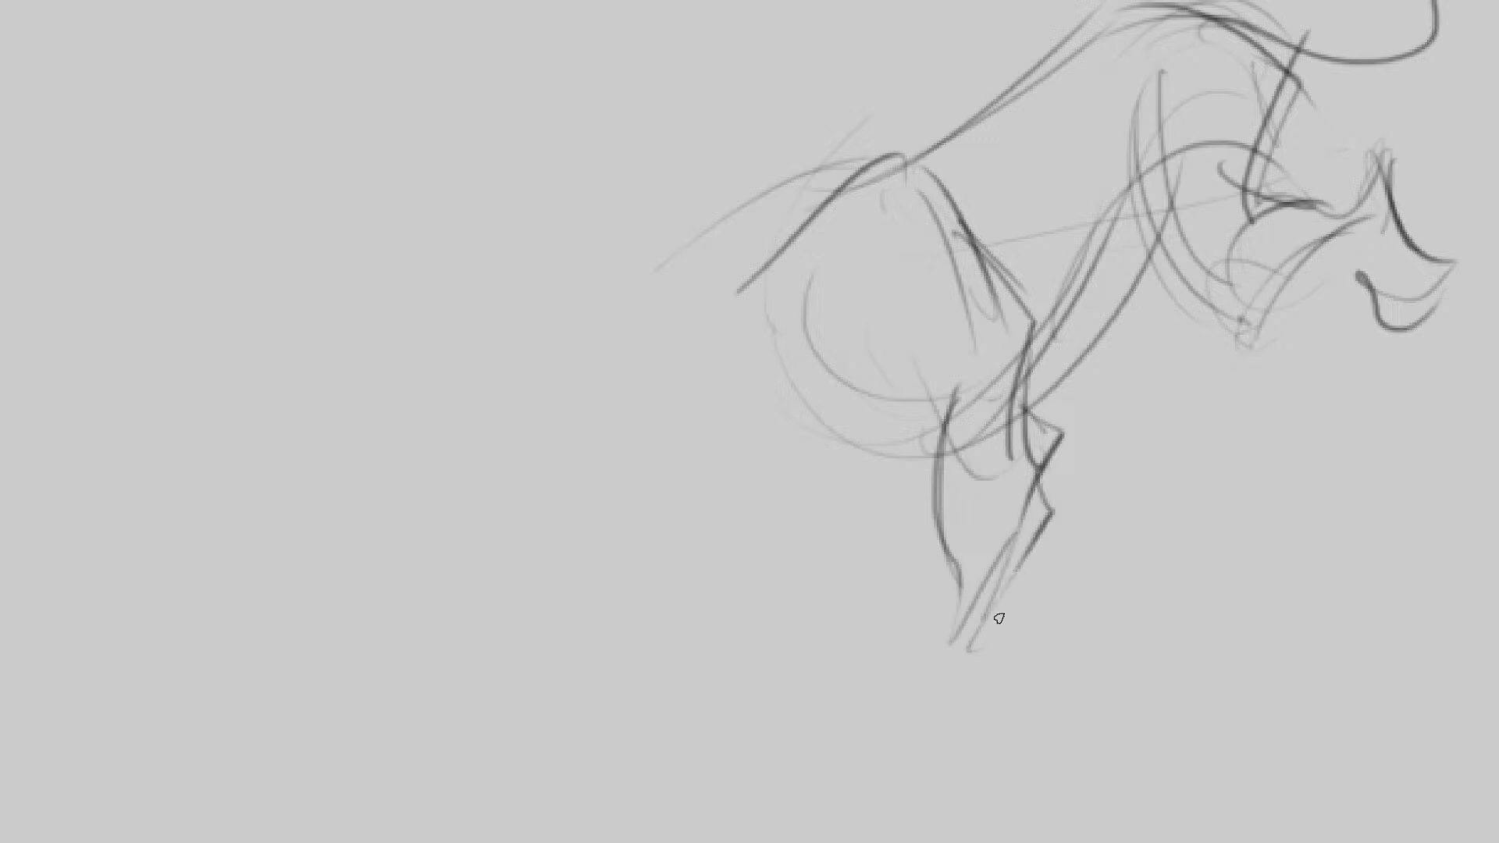
mouse_move(1003, 595)
mouse_down()
mouse_move(1010, 677)
mouse_move(935, 690)
mouse_up()
drag(957, 591, 933, 670)
mouse_move(928, 671)
mouse_down()
mouse_move(936, 689)
mouse_move(1054, 683)
mouse_up()
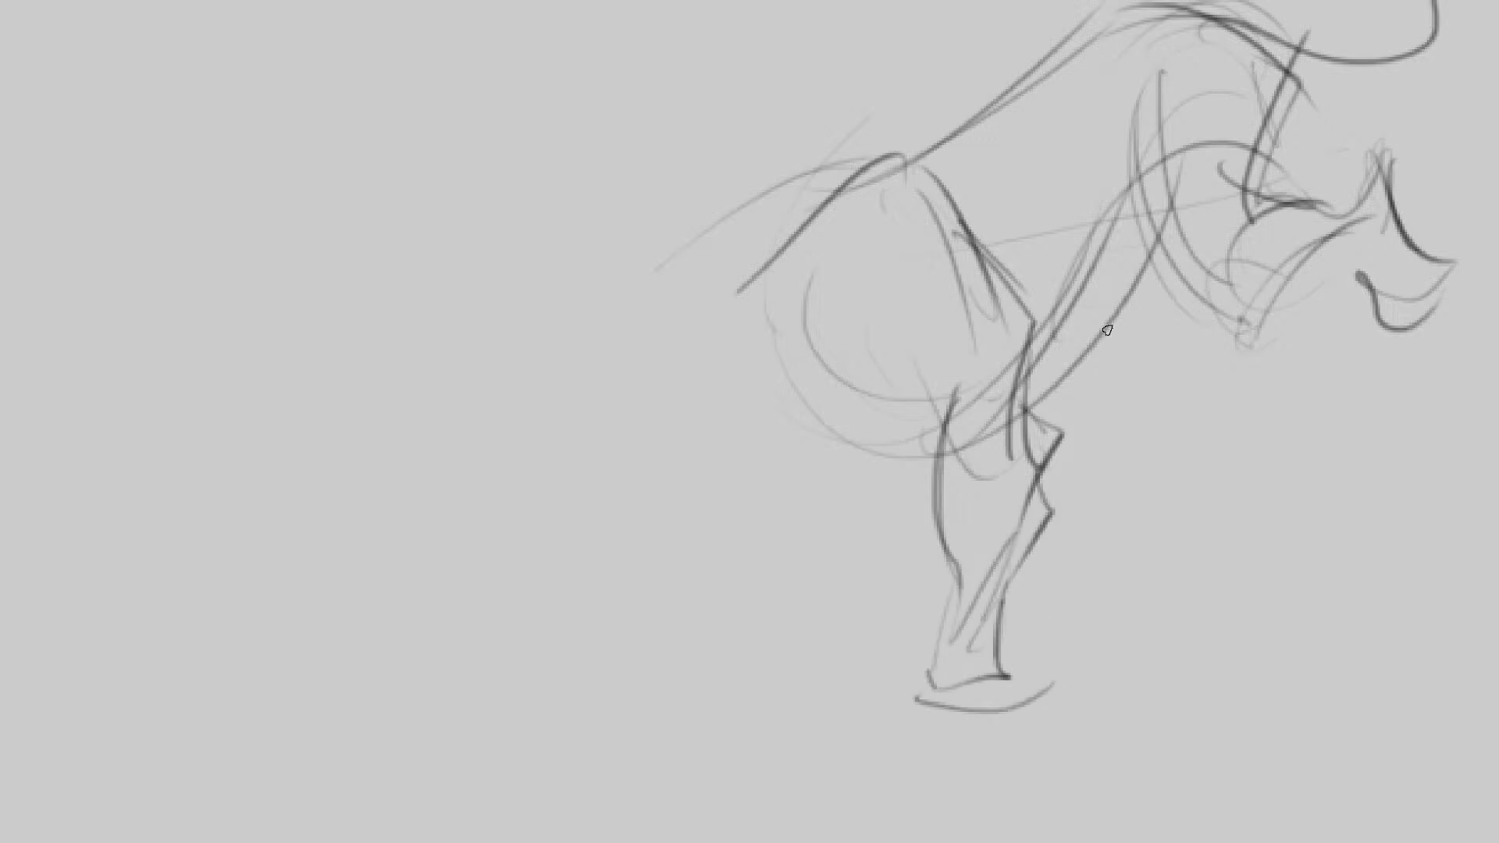
Step: Darken the belly line and redefine the knee and lower contour of the raised hind leg
mouse_move(1046, 421)
mouse_down()
mouse_move(1042, 495)
mouse_move(1162, 302)
mouse_up()
mouse_move(1032, 474)
mouse_down()
mouse_move(1088, 408)
mouse_move(1212, 250)
mouse_up()
drag(1147, 343, 1183, 386)
drag(1147, 277, 1202, 368)
drag(1187, 296, 1227, 379)
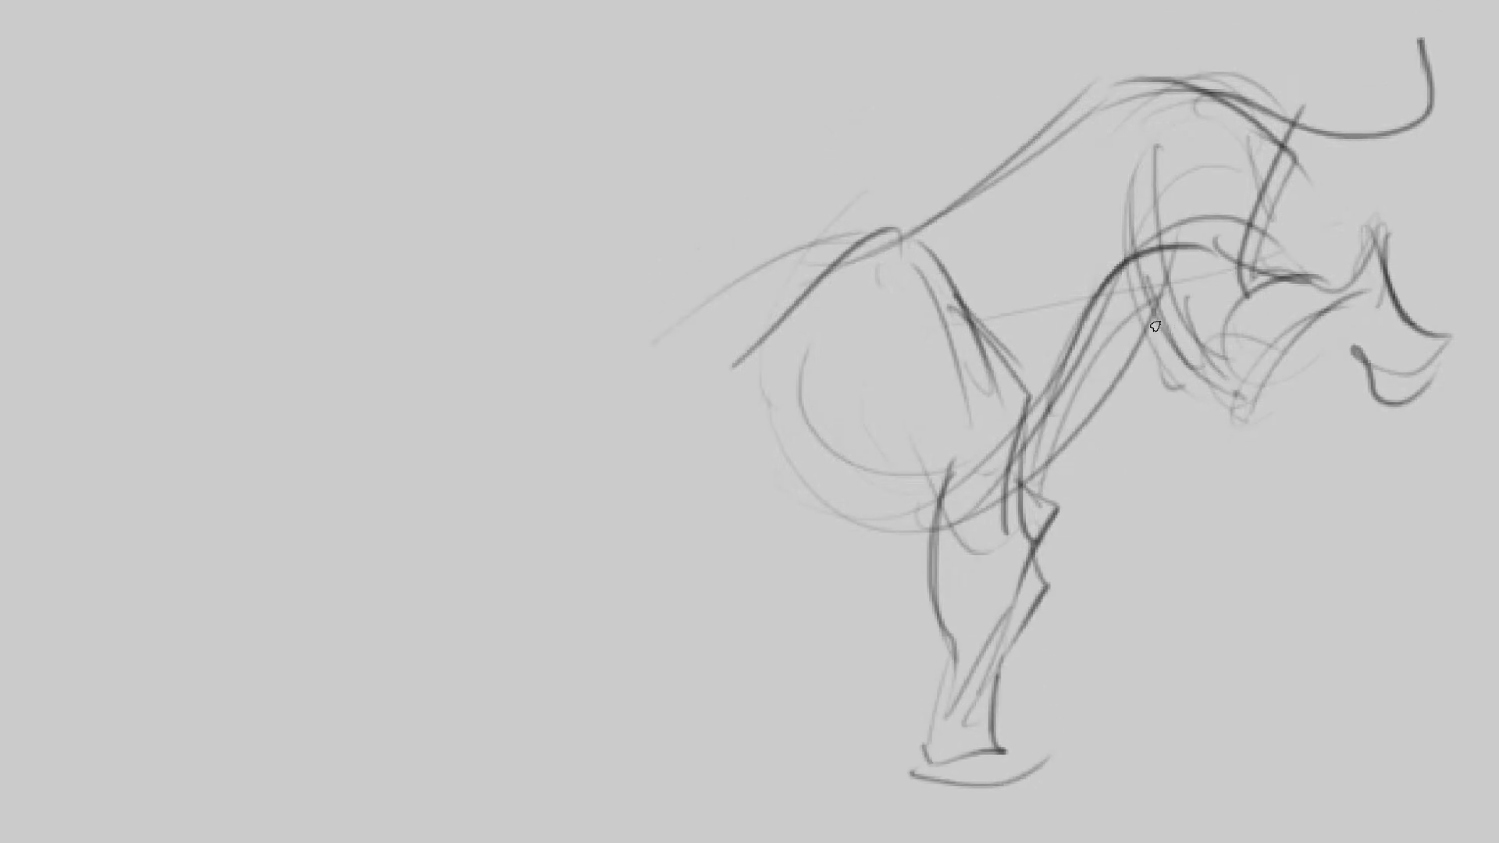
mouse_move(1144, 265)
mouse_down()
mouse_move(1169, 360)
mouse_move(1253, 394)
mouse_move(1349, 286)
mouse_up()
drag(1258, 390, 1352, 309)
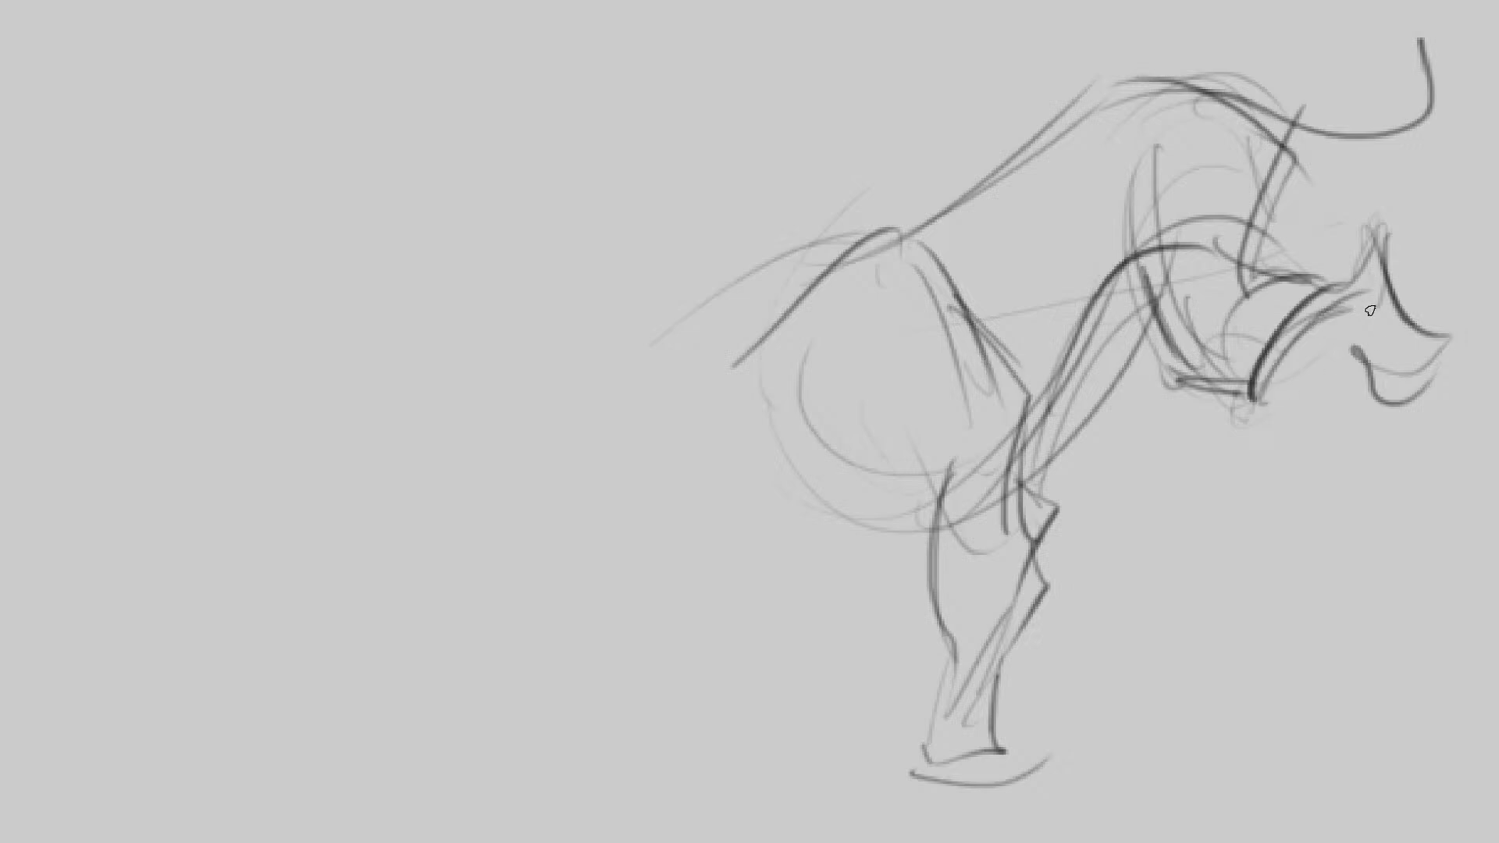
Step: Outline the second cat's lowered head with pointed ears, a flat forehead, a cheek and a short muzzle
drag(1107, 422, 1156, 348)
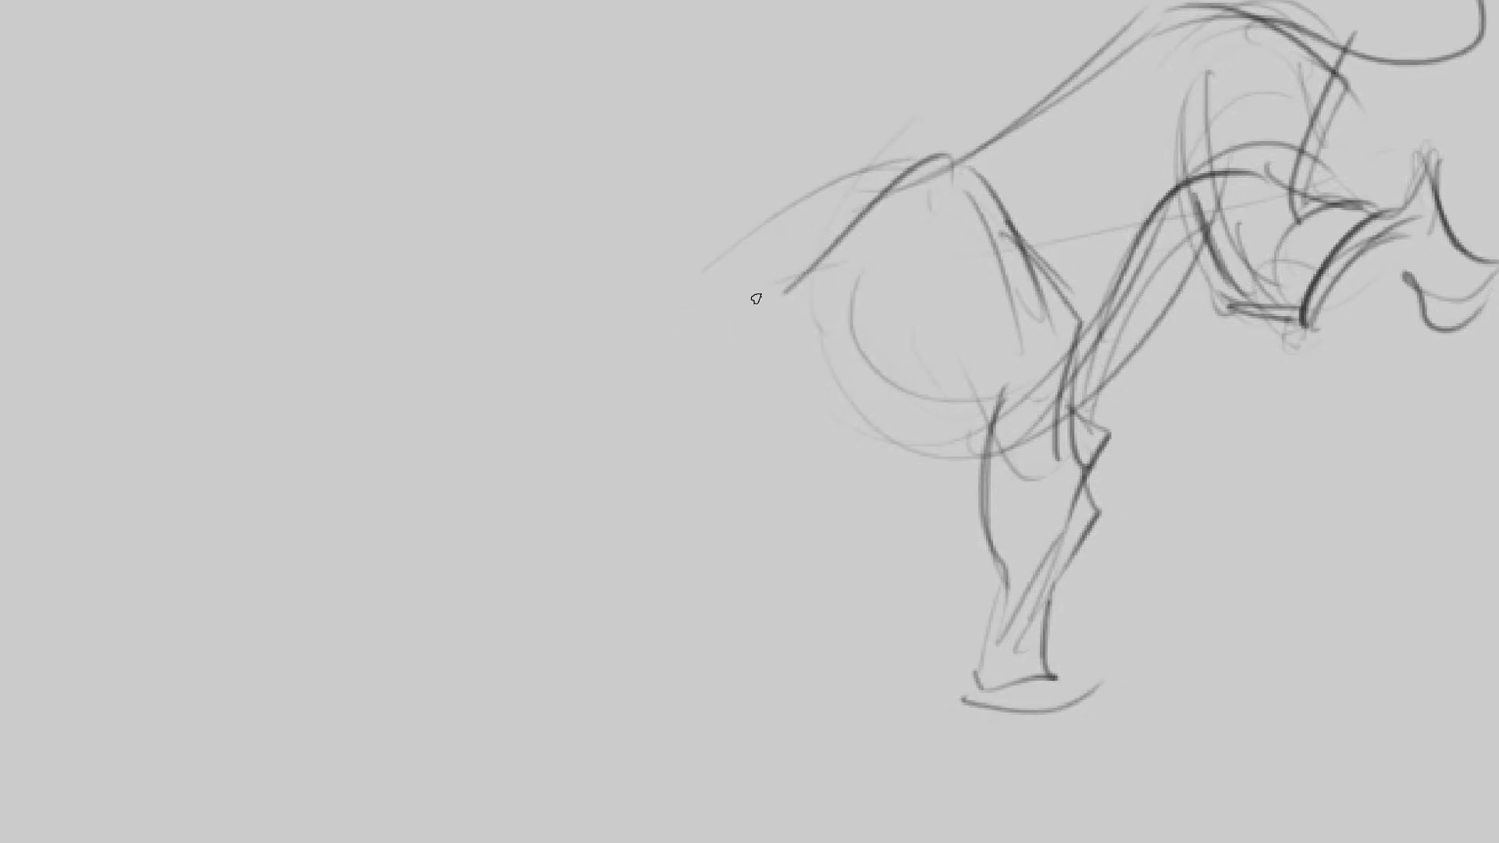
mouse_move(728, 301)
mouse_down()
mouse_move(861, 317)
mouse_move(719, 327)
mouse_move(712, 406)
mouse_up()
drag(727, 474, 773, 474)
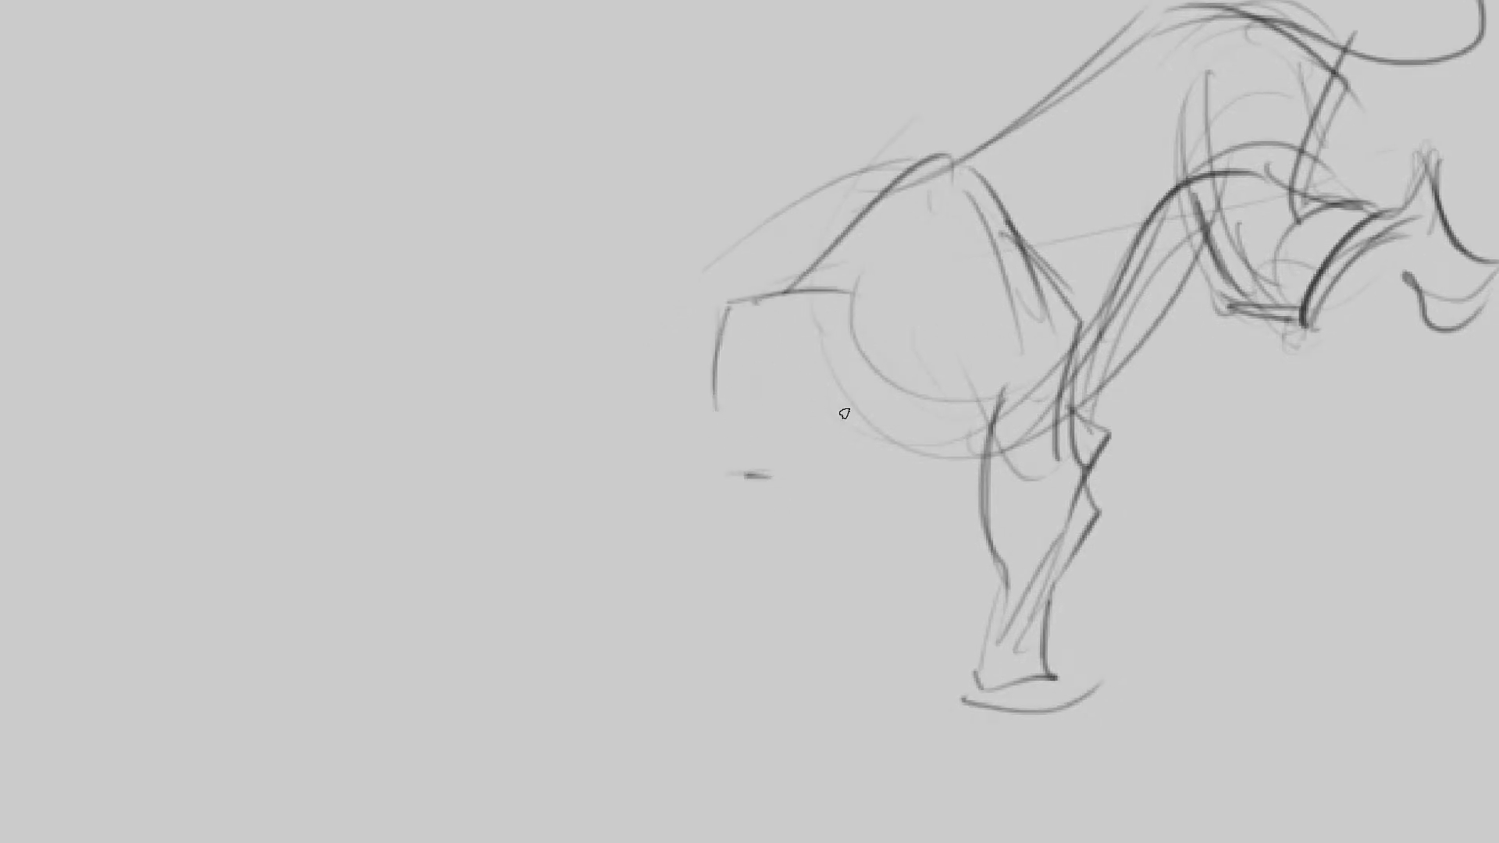
drag(815, 430, 793, 468)
drag(816, 419, 887, 367)
drag(851, 292, 889, 361)
mouse_move(820, 303)
mouse_down()
mouse_move(871, 267)
mouse_move(877, 330)
mouse_up()
mouse_move(753, 304)
mouse_down()
mouse_move(708, 287)
mouse_move(715, 367)
mouse_up()
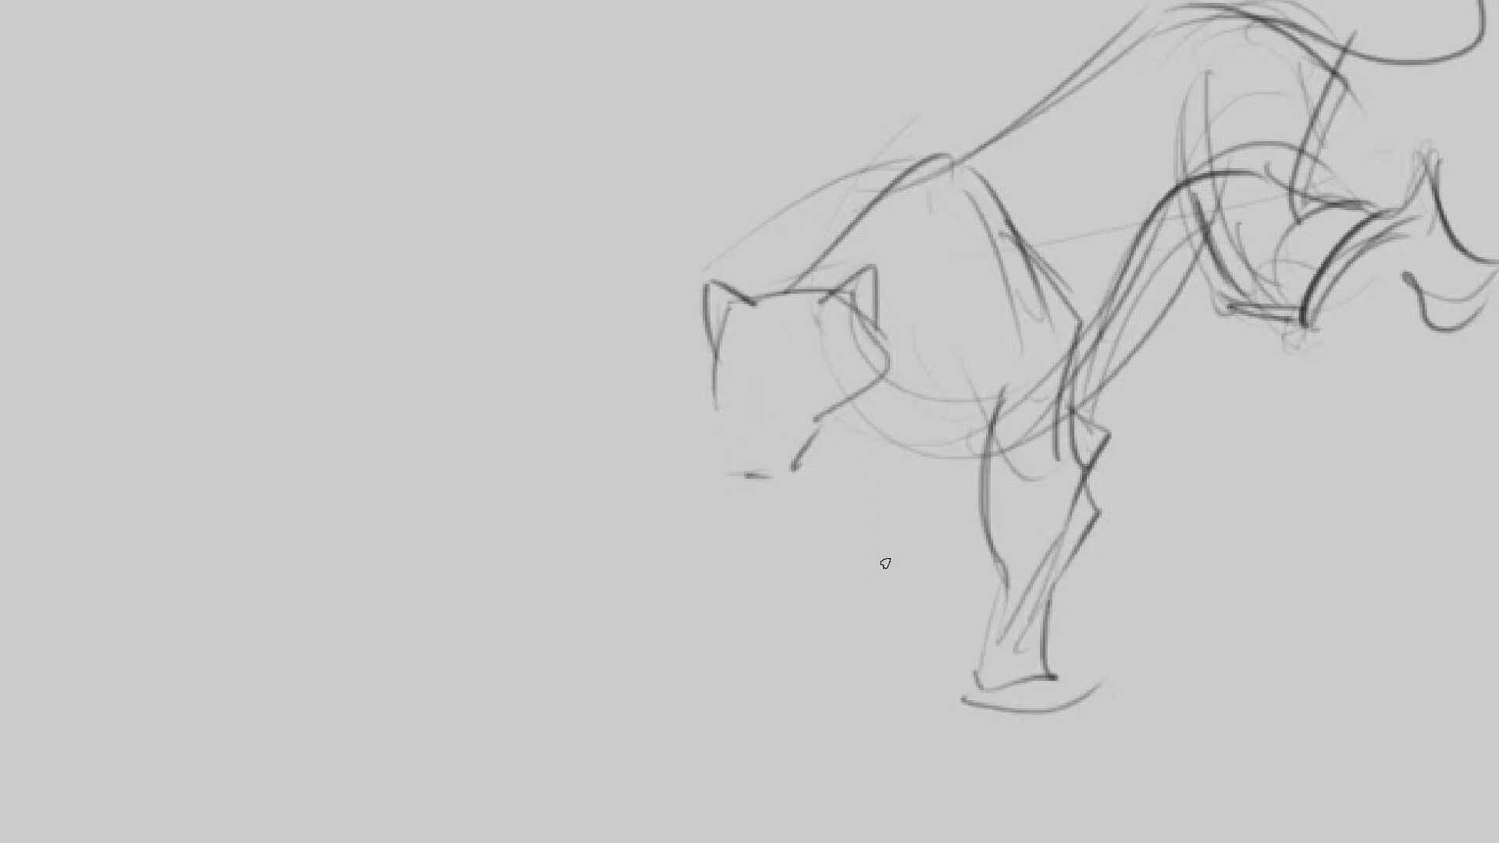
Step: Draw the chest curve under the second cat's body and the rounded upper part of the foreleg behind its chin
drag(998, 478, 847, 434)
drag(917, 499, 1015, 468)
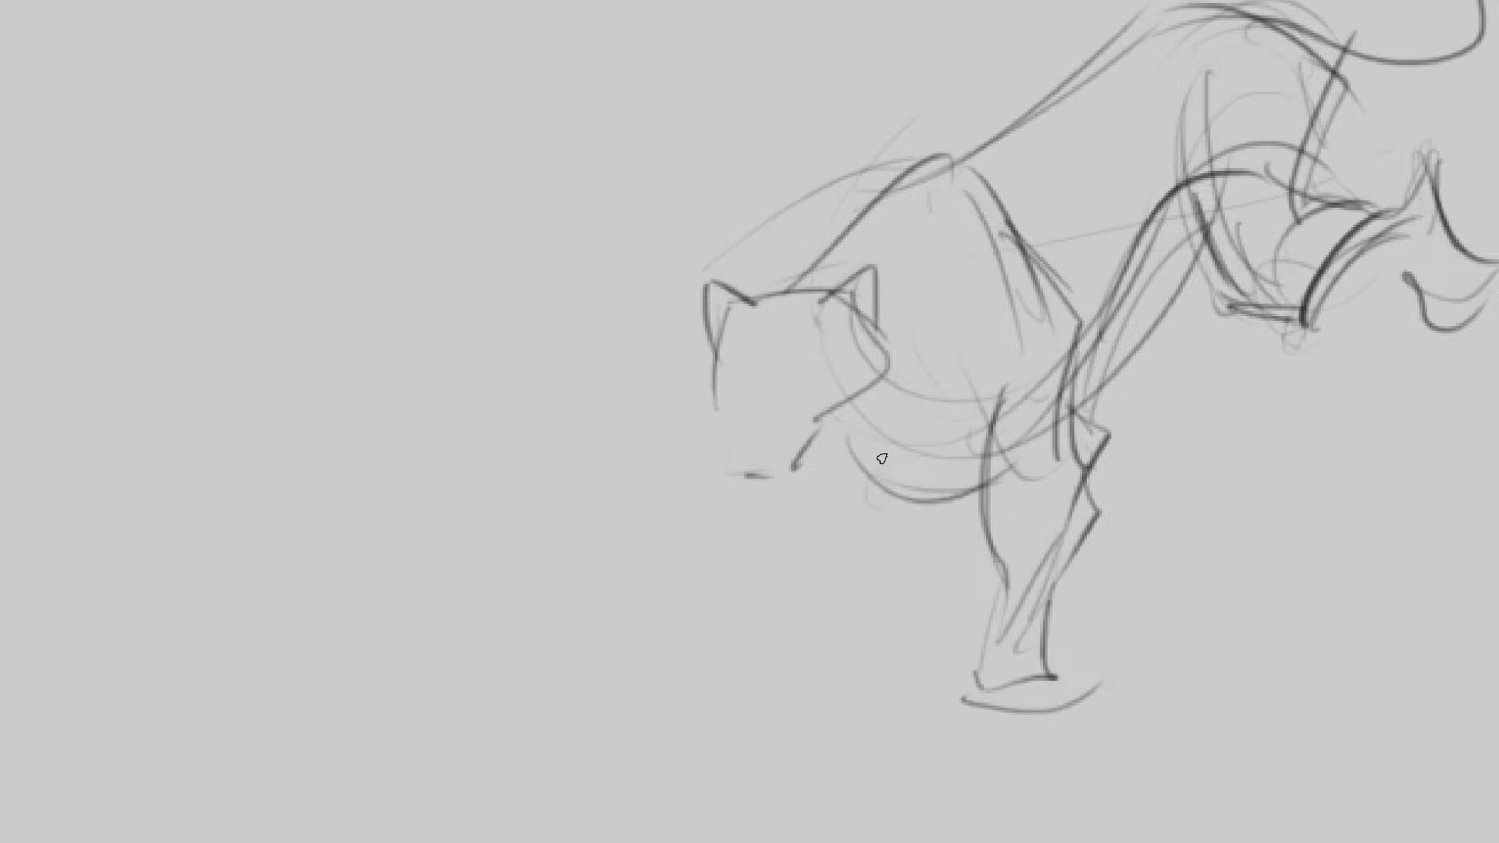
mouse_move(836, 396)
mouse_down()
mouse_move(896, 494)
mouse_move(871, 497)
mouse_up()
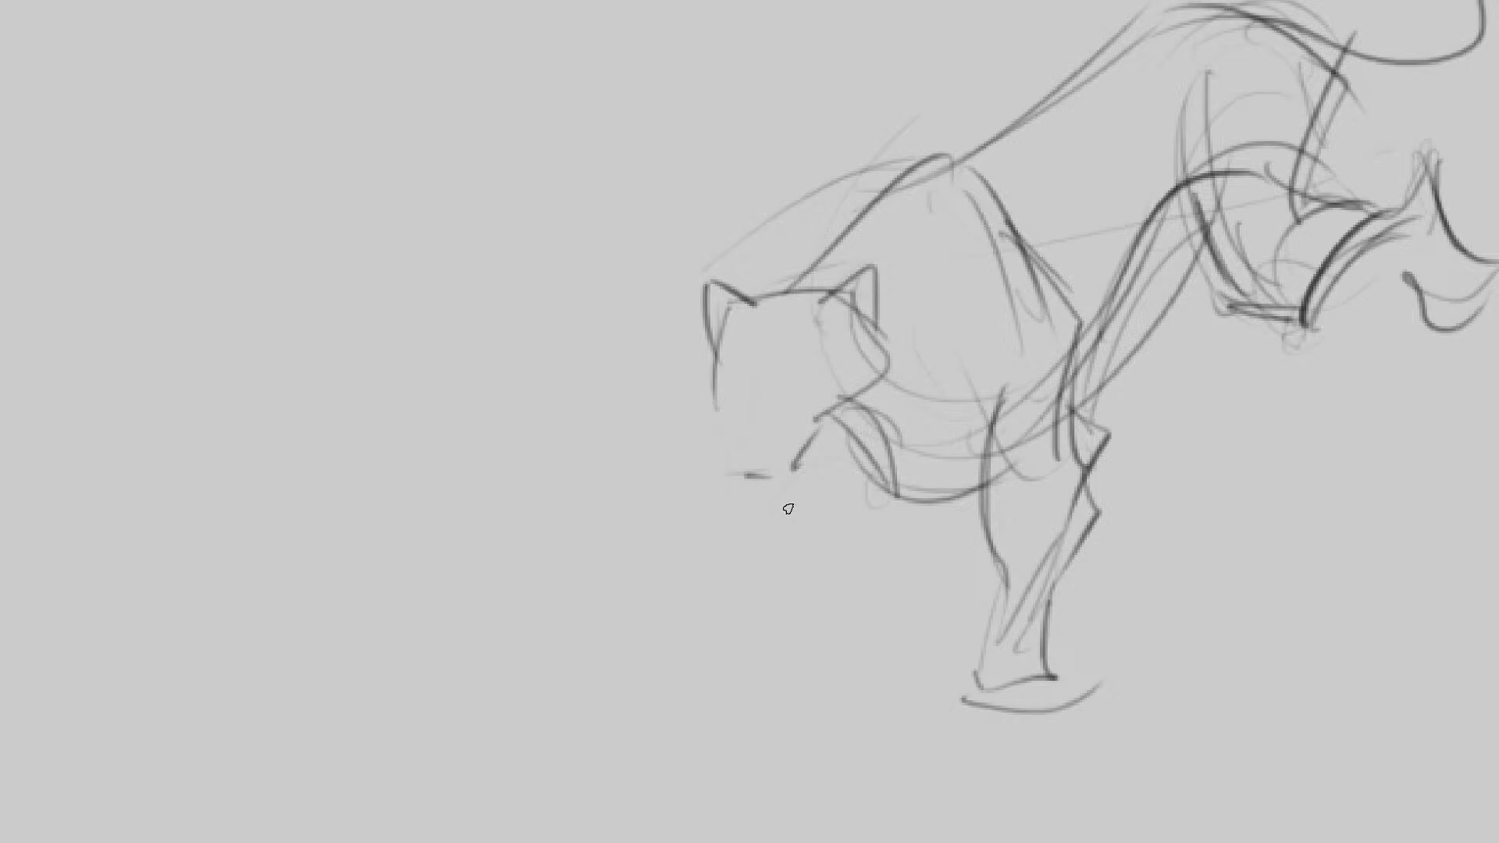
mouse_move(761, 493)
mouse_down()
mouse_move(824, 519)
mouse_move(897, 460)
mouse_up()
Step: Sketch the tapering forearm of the front leg beneath the second cat's head
mouse_move(775, 352)
mouse_down()
mouse_move(782, 502)
mouse_move(760, 606)
mouse_move(790, 719)
mouse_up()
drag(780, 503, 795, 722)
drag(826, 537, 804, 620)
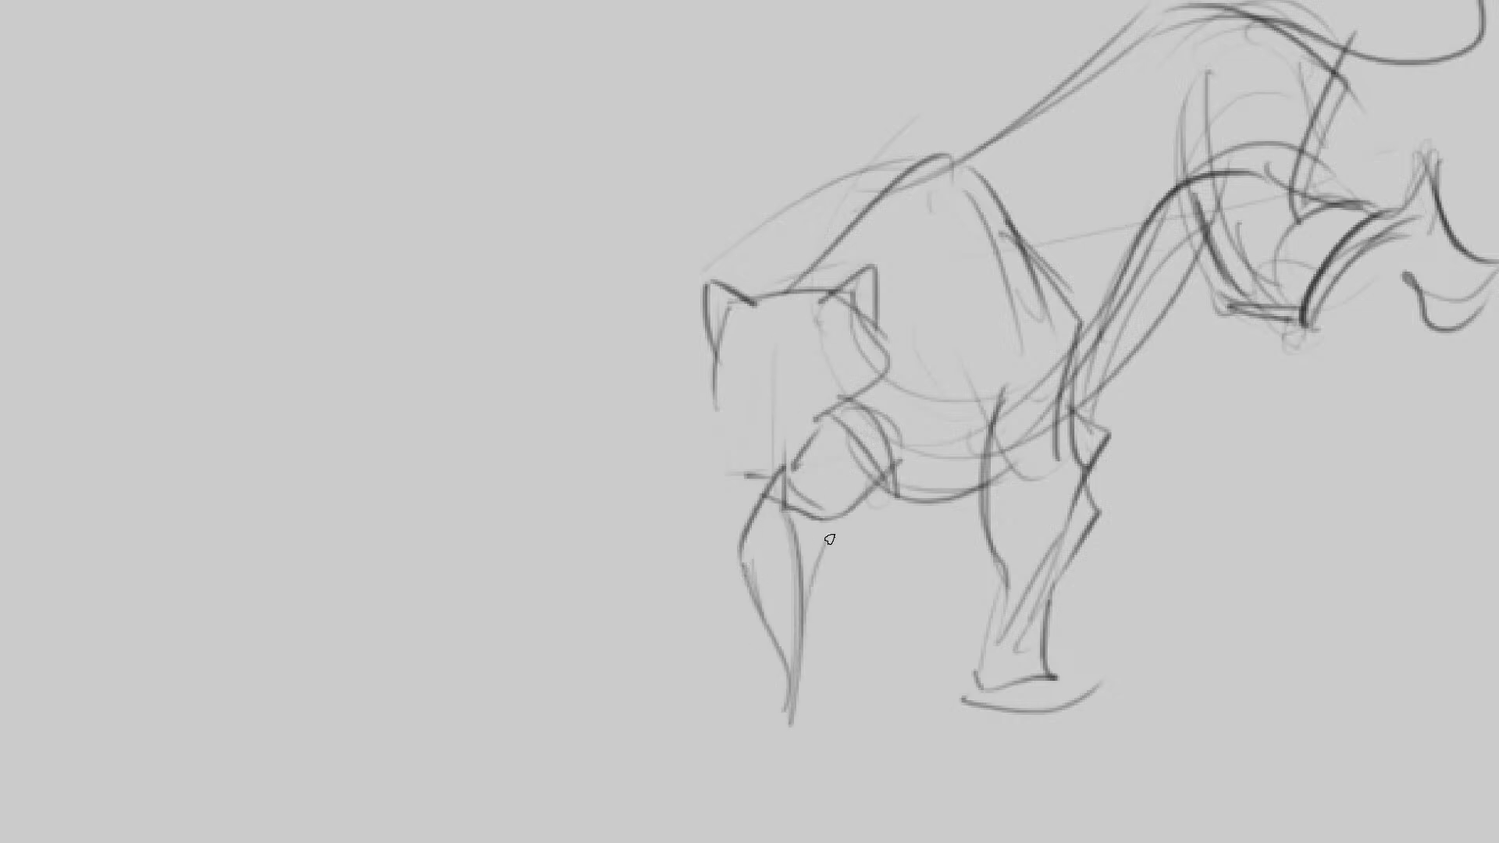
mouse_move(839, 511)
mouse_down()
mouse_move(859, 564)
mouse_move(813, 737)
mouse_up()
drag(815, 625, 807, 761)
Step: Sketch the second cat's front foreleg contours down to the wrist and erase stray construction lines around it
scroll(851, 573, down, 1)
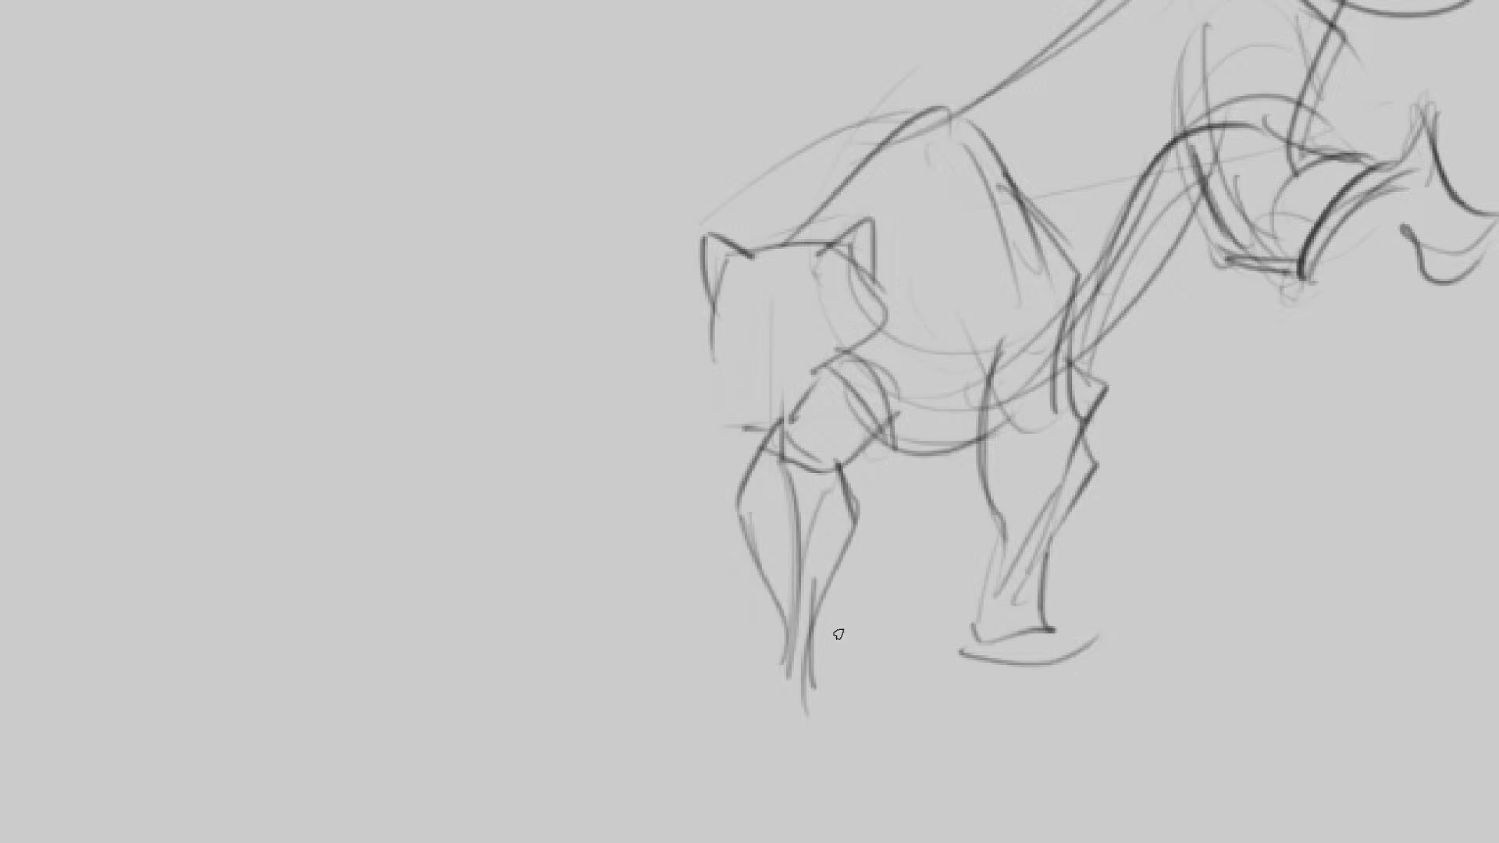
mouse_move(841, 603)
mouse_down()
mouse_move(829, 665)
mouse_move(780, 685)
mouse_up()
drag(779, 625, 763, 703)
drag(820, 611, 812, 675)
drag(835, 566, 834, 657)
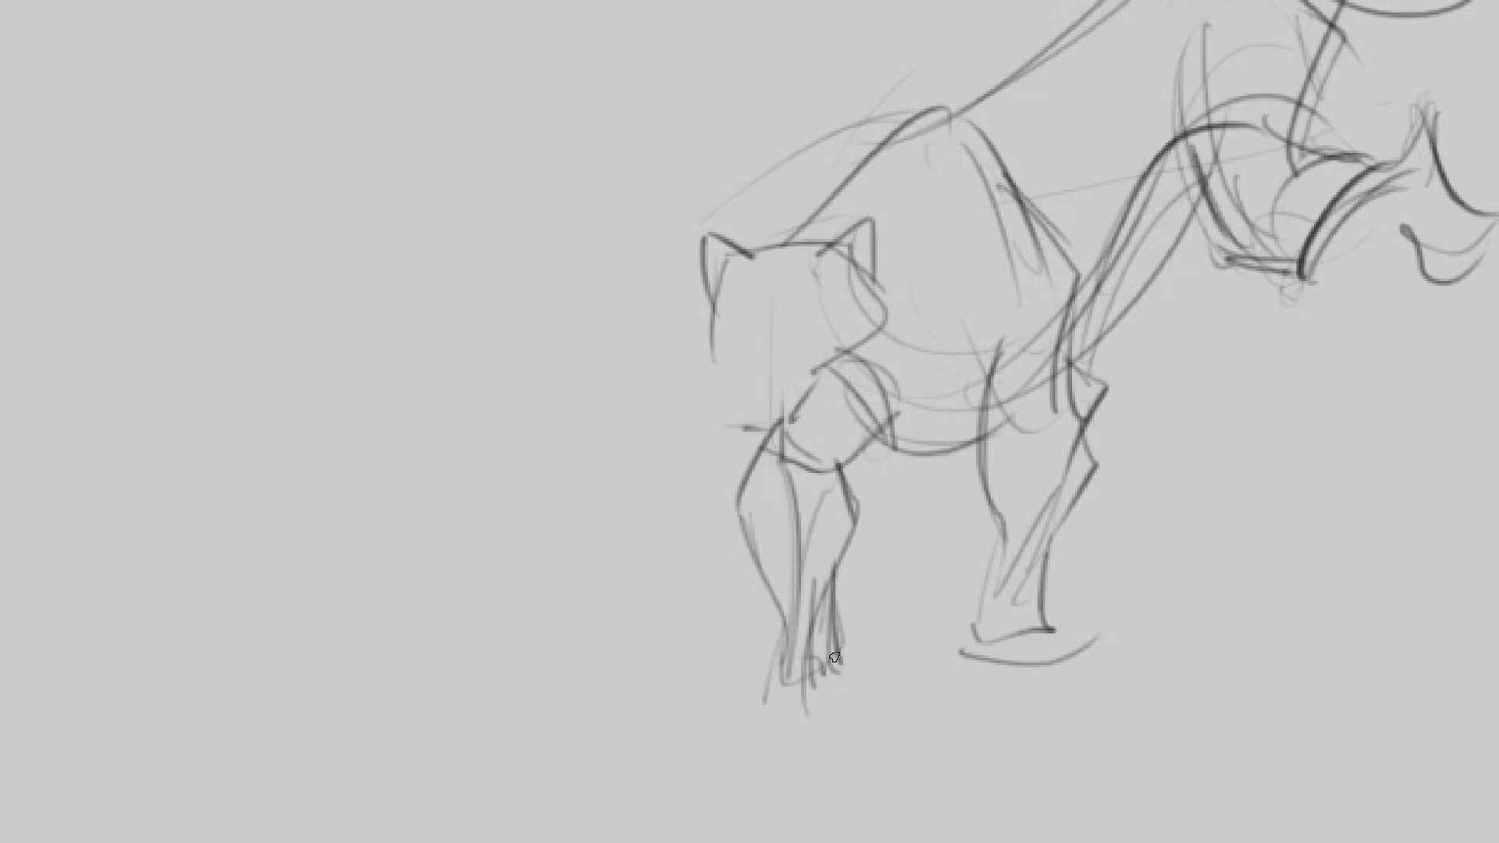
drag(767, 613, 758, 674)
mouse_move(840, 634)
mouse_down()
mouse_move(817, 641)
mouse_move(830, 559)
mouse_move(774, 583)
mouse_move(804, 662)
mouse_up()
key(e)
key(e)
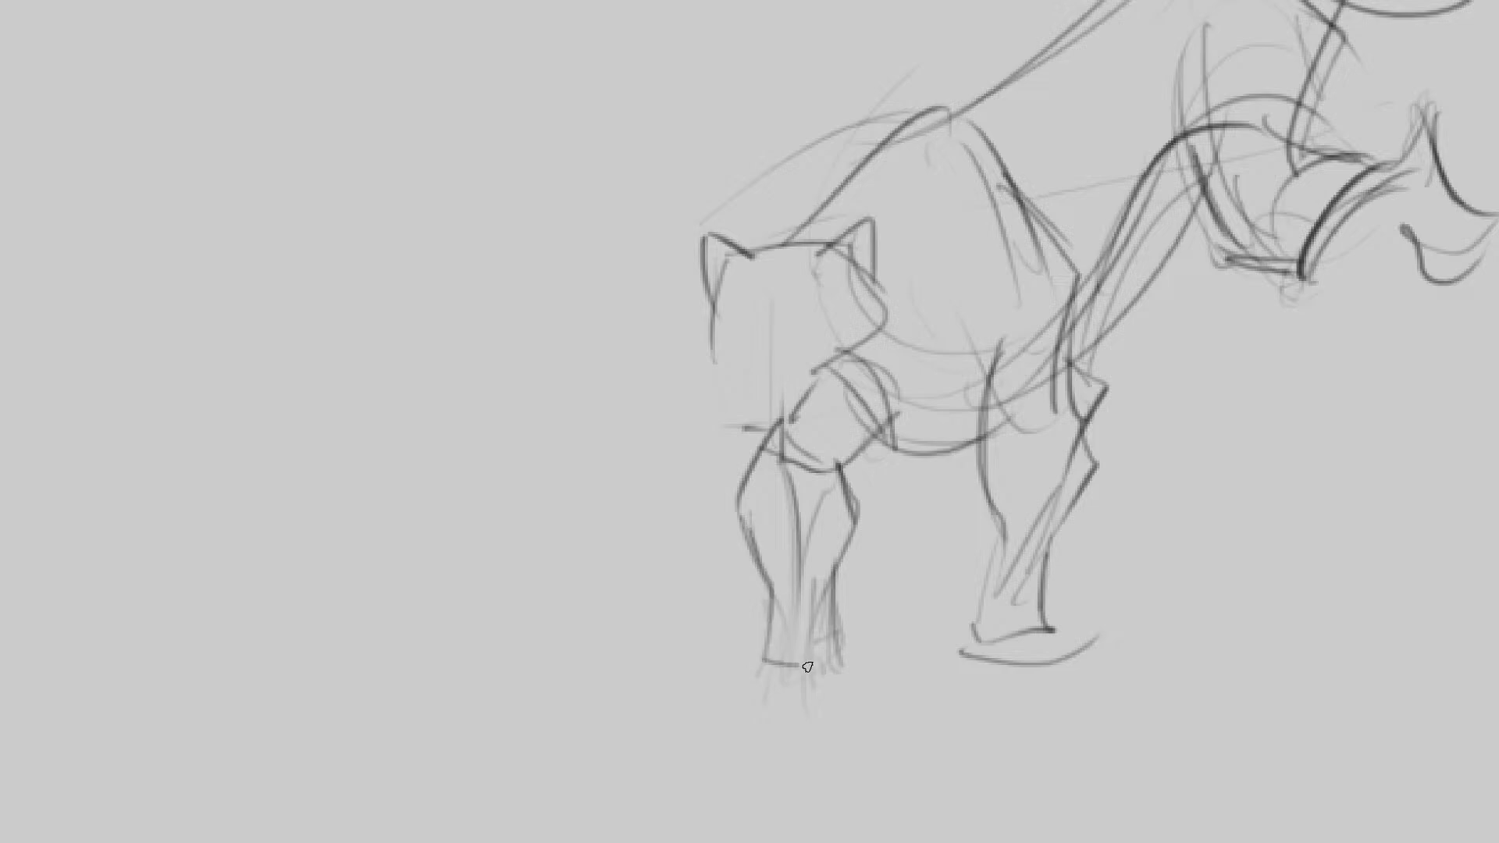
Step: Outline the front leg's ankle and blocky planted paw, and darken the forearm's outer contour
drag(843, 568, 824, 638)
drag(833, 597, 824, 726)
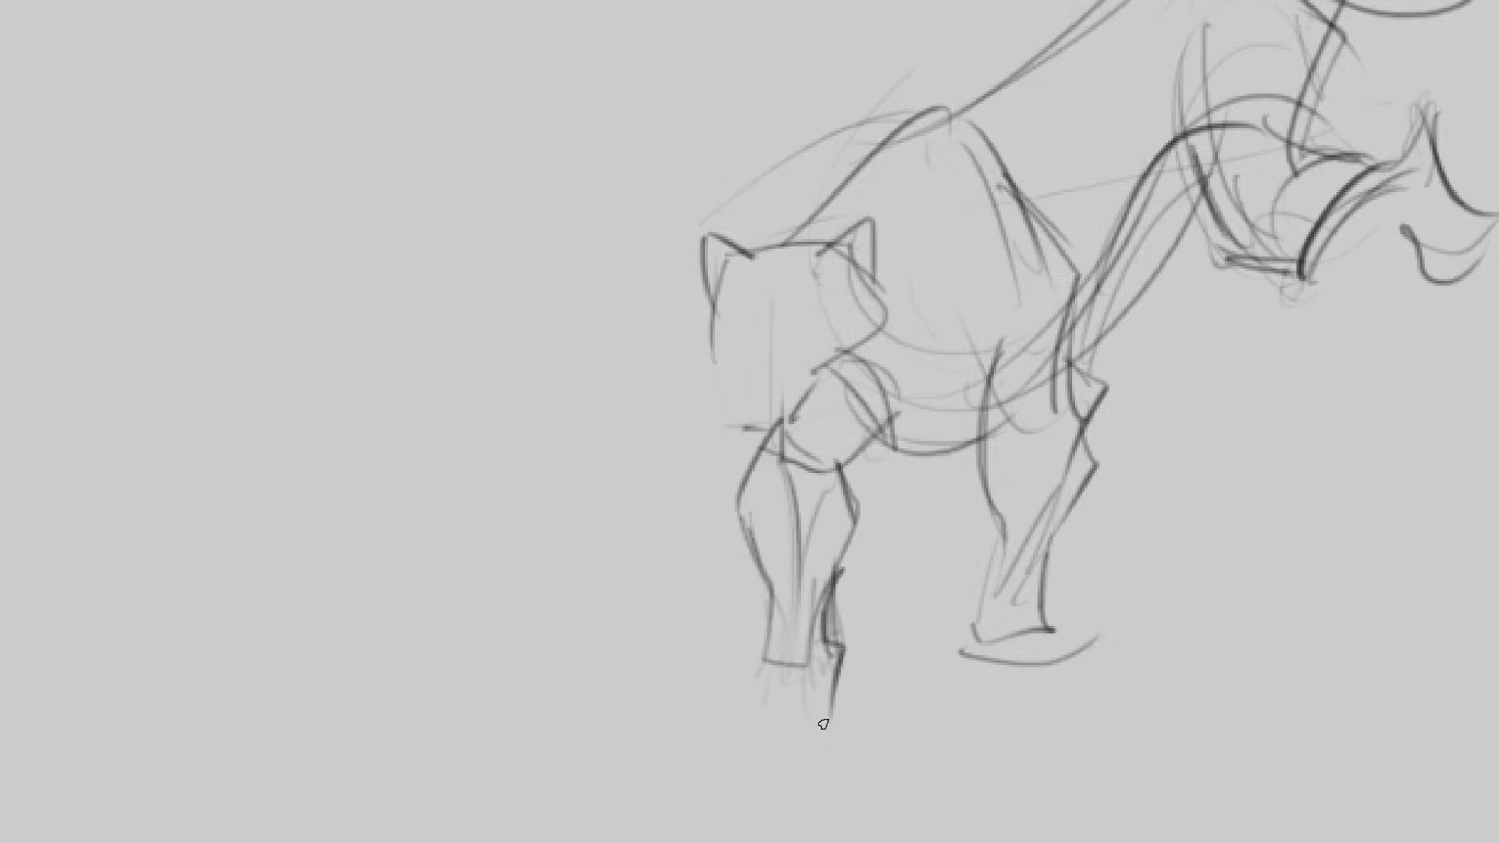
mouse_move(830, 661)
mouse_down()
mouse_move(778, 786)
mouse_move(761, 781)
mouse_move(812, 711)
mouse_move(765, 712)
mouse_up()
mouse_move(725, 740)
mouse_down()
mouse_move(741, 709)
mouse_move(770, 705)
mouse_up()
mouse_move(773, 659)
mouse_down()
mouse_move(770, 704)
mouse_move(784, 703)
mouse_up()
drag(759, 641, 786, 665)
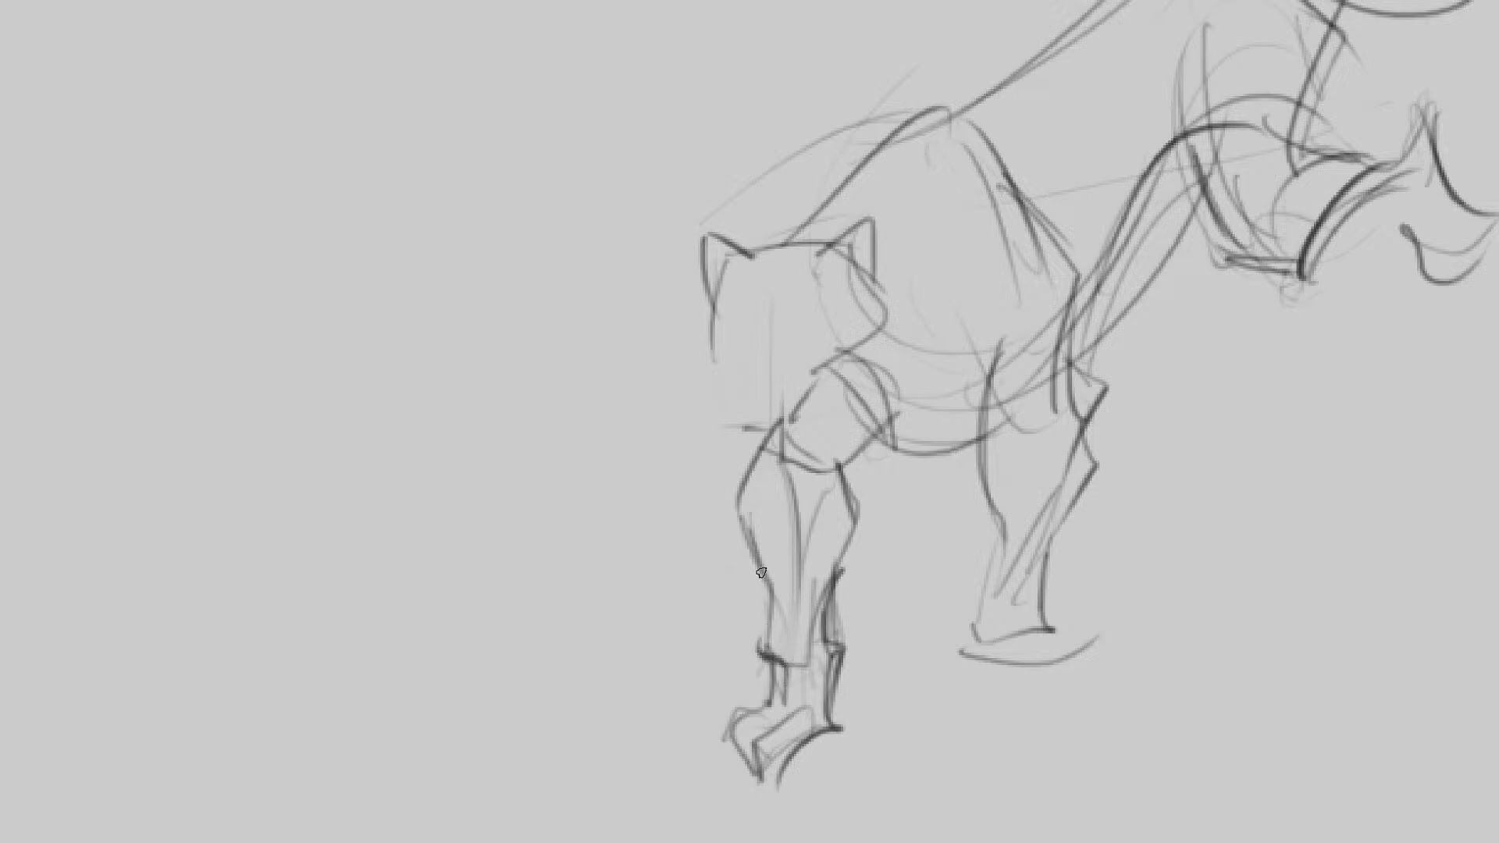
drag(764, 572, 774, 646)
drag(770, 613, 740, 508)
Step: Block in the wrist and flat boxy paw of the second cat's other foreleg
mouse_move(1057, 503)
mouse_down()
mouse_move(1050, 640)
mouse_move(1088, 678)
mouse_move(1040, 701)
mouse_up()
mouse_move(974, 696)
mouse_down()
mouse_move(978, 645)
mouse_move(1050, 649)
mouse_up()
drag(1075, 656, 1079, 690)
drag(1079, 690, 993, 697)
drag(1104, 359, 1027, 395)
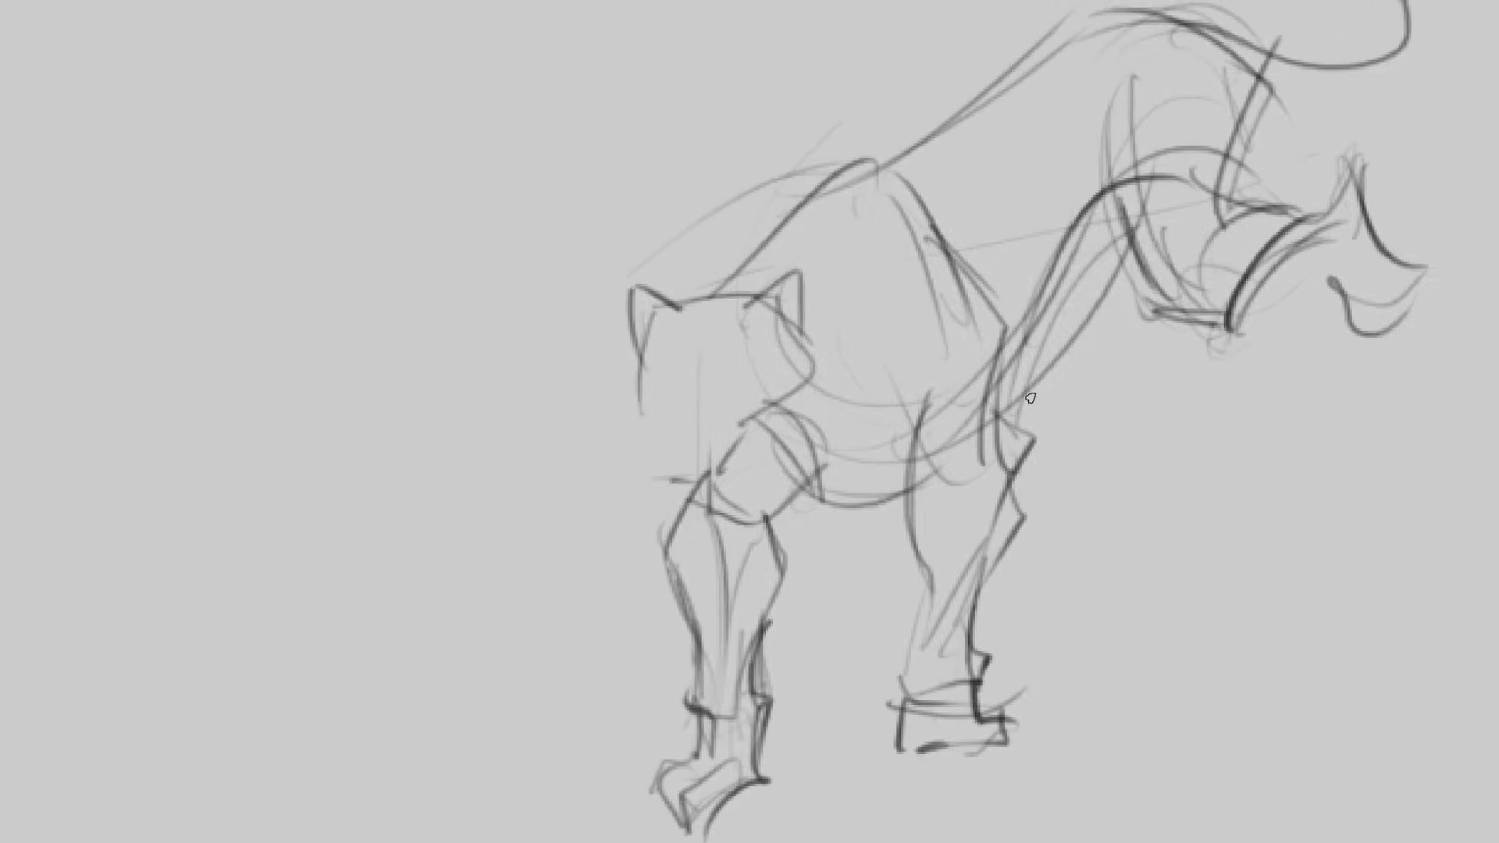
scroll(1060, 292, down, 1)
drag(1060, 292, 1044, 311)
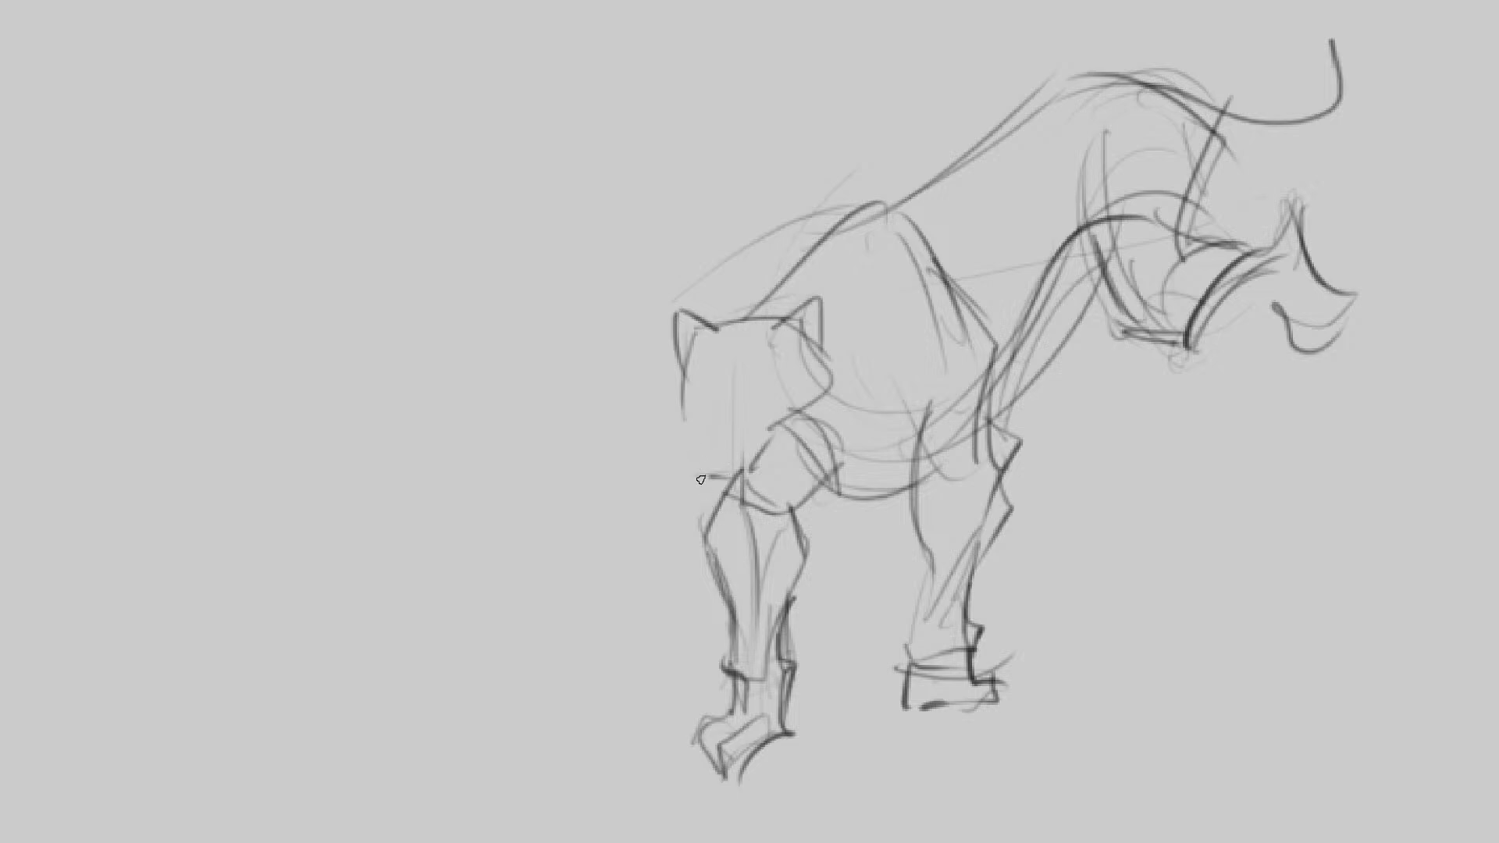
Step: Add the second cat's face with a muzzle base, nose bridge and eye marks, and refine the chest below the chin
mouse_move(684, 439)
mouse_down()
mouse_move(706, 479)
mouse_move(771, 473)
mouse_up()
drag(707, 404, 700, 459)
mouse_move(684, 378)
mouse_down()
mouse_move(709, 405)
mouse_move(773, 379)
mouse_up()
drag(837, 468, 816, 497)
Step: Darken the neck, shoulder and back line of the second cat and extend its tail into a curled tip
drag(739, 339, 847, 235)
drag(783, 301, 920, 258)
drag(884, 227, 1022, 116)
mouse_move(1024, 130)
mouse_down()
mouse_move(1235, 148)
mouse_move(1292, 43)
mouse_move(1280, 84)
mouse_up()
drag(1273, 81, 1335, 15)
drag(1260, 49, 1320, 75)
mouse_move(1262, 54)
mouse_down()
mouse_move(1371, 63)
mouse_move(1394, 126)
mouse_up()
Step: Draw the underside of the curled tail and outline the raised hind paw
mouse_move(1393, 117)
mouse_down()
mouse_move(1267, 197)
mouse_move(1174, 174)
mouse_move(1186, 258)
mouse_move(1250, 267)
mouse_move(1272, 240)
mouse_up()
drag(1272, 239, 1287, 325)
mouse_move(1279, 273)
mouse_down()
mouse_move(1324, 345)
mouse_move(1258, 299)
mouse_up()
Step: Reinforce the outer and inner muscle contours of the second cat's far foreleg
drag(898, 441, 915, 605)
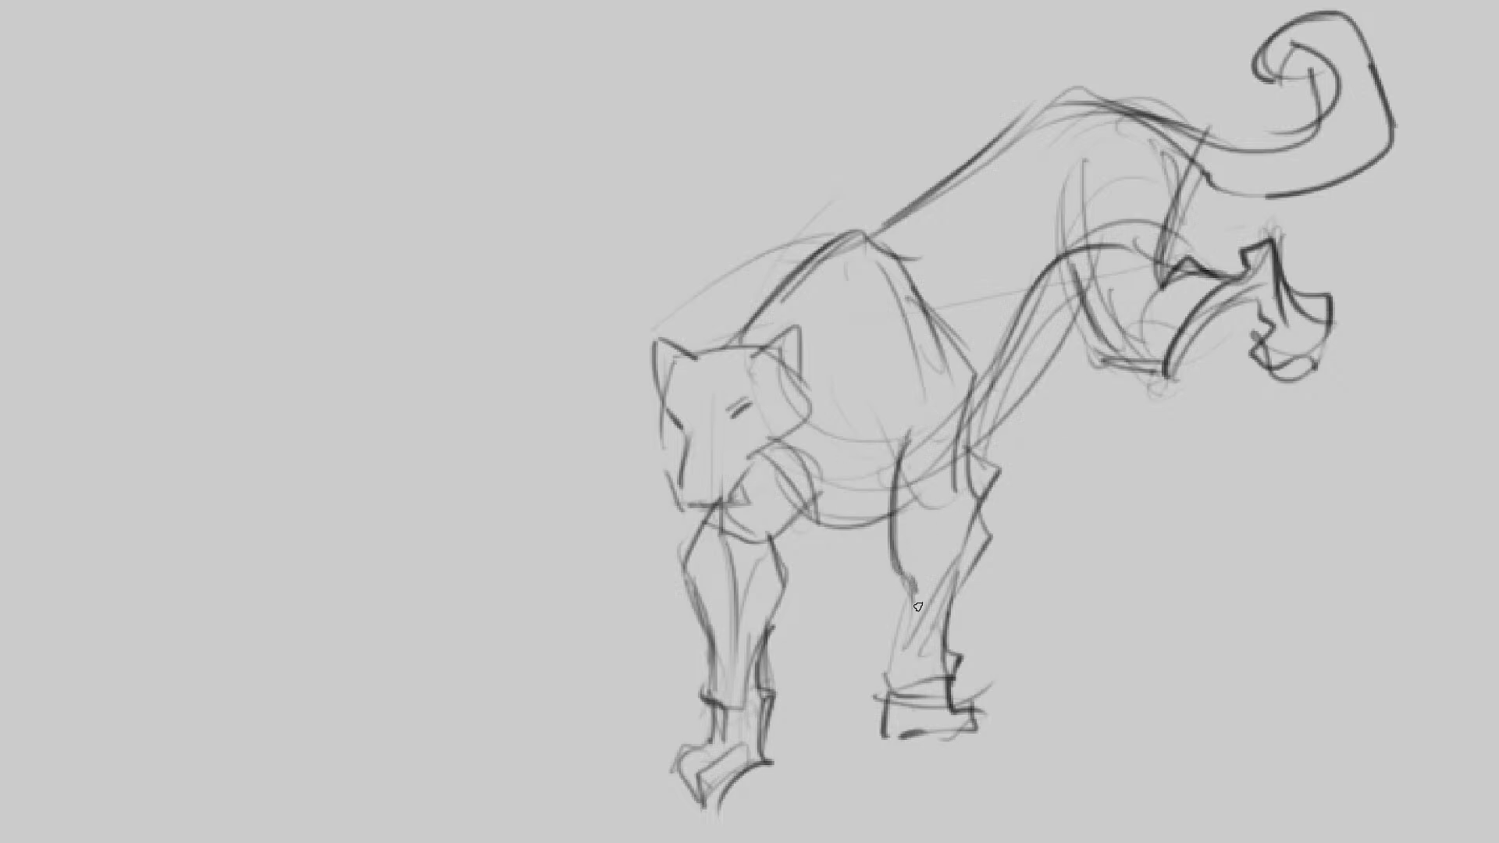
drag(961, 516, 928, 605)
drag(954, 468, 909, 648)
drag(972, 507, 913, 639)
mouse_move(915, 527)
mouse_down()
mouse_move(862, 400)
mouse_move(925, 500)
mouse_up()
Step: Mark the shoulder plane on the second cat's body and strengthen the contour behind the elbow
drag(849, 217, 837, 406)
drag(837, 406, 899, 416)
drag(999, 335, 974, 441)
Step: Detail the second cat's face with an eye, a nose and an open mouth with fangs, undoing one stray mark
mouse_move(683, 434)
mouse_down()
mouse_move(698, 380)
mouse_move(700, 415)
mouse_up()
drag(765, 356, 770, 370)
key(ctrl+z)
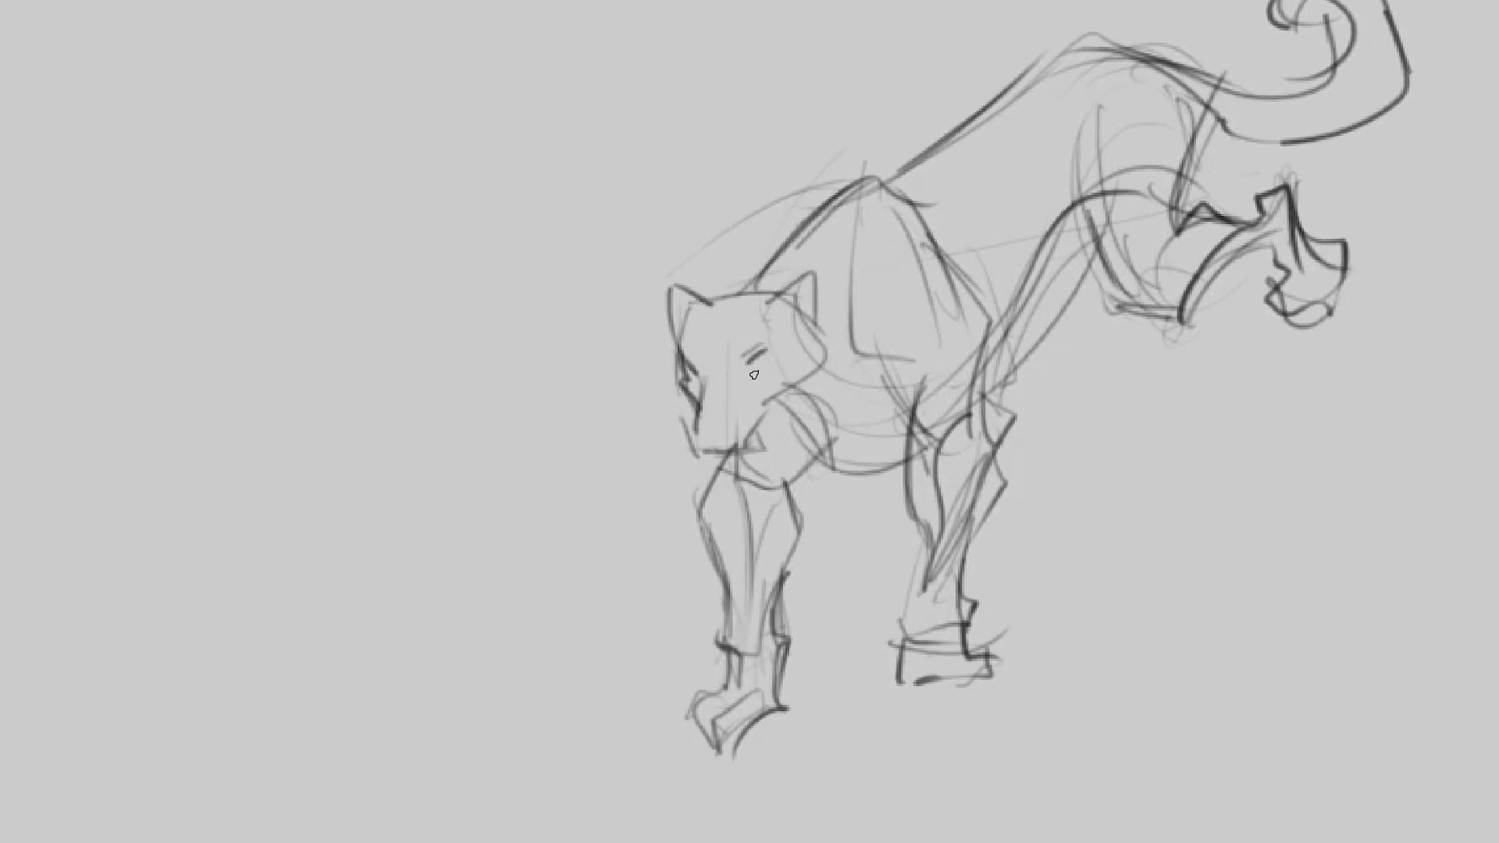
drag(784, 367, 754, 395)
mouse_move(701, 443)
mouse_down()
mouse_move(735, 408)
mouse_move(708, 465)
mouse_move(777, 430)
mouse_up()
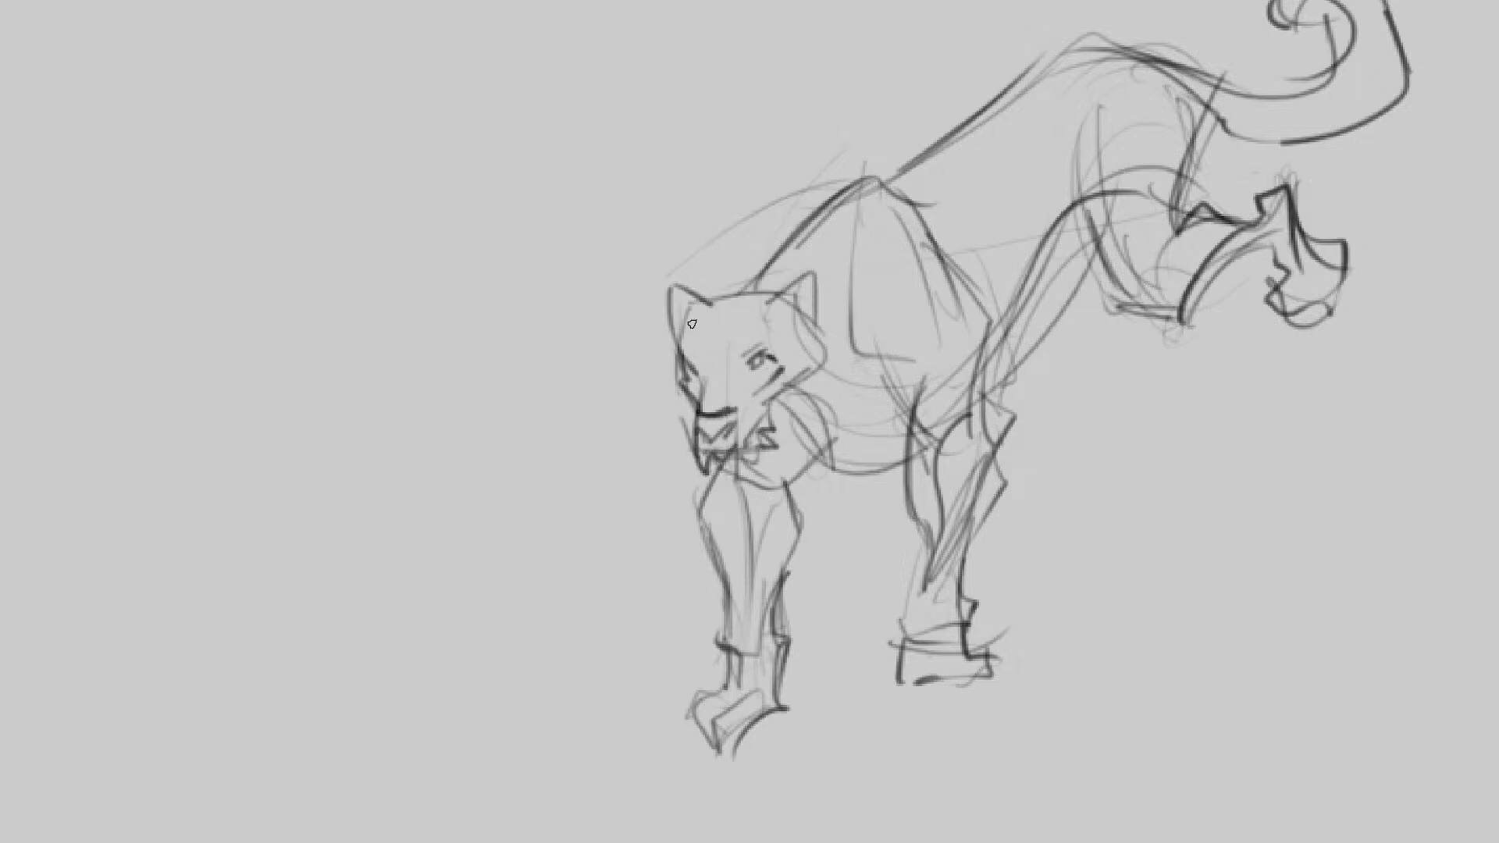
Step: Refine the second cat's ears, forehead markings and jagged cheek fur
mouse_move(773, 297)
mouse_down()
mouse_move(818, 311)
mouse_move(813, 279)
mouse_up()
drag(818, 340, 824, 281)
mouse_move(726, 339)
mouse_down()
mouse_move(776, 294)
mouse_move(714, 304)
mouse_up()
drag(713, 308, 701, 341)
drag(676, 287, 669, 343)
mouse_move(671, 279)
mouse_down()
mouse_move(730, 297)
mouse_move(789, 389)
mouse_move(855, 365)
mouse_up()
Step: Add toes and claws to both front paws, and darken the foreleg contours and the back line
mouse_move(722, 465)
mouse_down()
mouse_move(709, 511)
mouse_move(728, 658)
mouse_up()
mouse_move(724, 717)
mouse_down()
mouse_move(717, 749)
mouse_move(726, 689)
mouse_move(694, 730)
mouse_move(706, 678)
mouse_move(714, 695)
mouse_up()
mouse_move(918, 688)
mouse_down()
mouse_move(935, 660)
mouse_move(968, 687)
mouse_move(986, 663)
mouse_move(898, 601)
mouse_move(925, 515)
mouse_move(968, 522)
mouse_up()
mouse_move(965, 593)
mouse_down()
mouse_move(1011, 422)
mouse_move(980, 367)
mouse_move(990, 349)
mouse_move(956, 238)
mouse_move(824, 201)
mouse_move(859, 176)
mouse_move(911, 213)
mouse_up()
mouse_move(747, 278)
mouse_down()
mouse_move(843, 187)
mouse_move(917, 185)
mouse_move(1014, 86)
mouse_move(1134, 39)
mouse_up()
scroll(859, 407, down, 3)
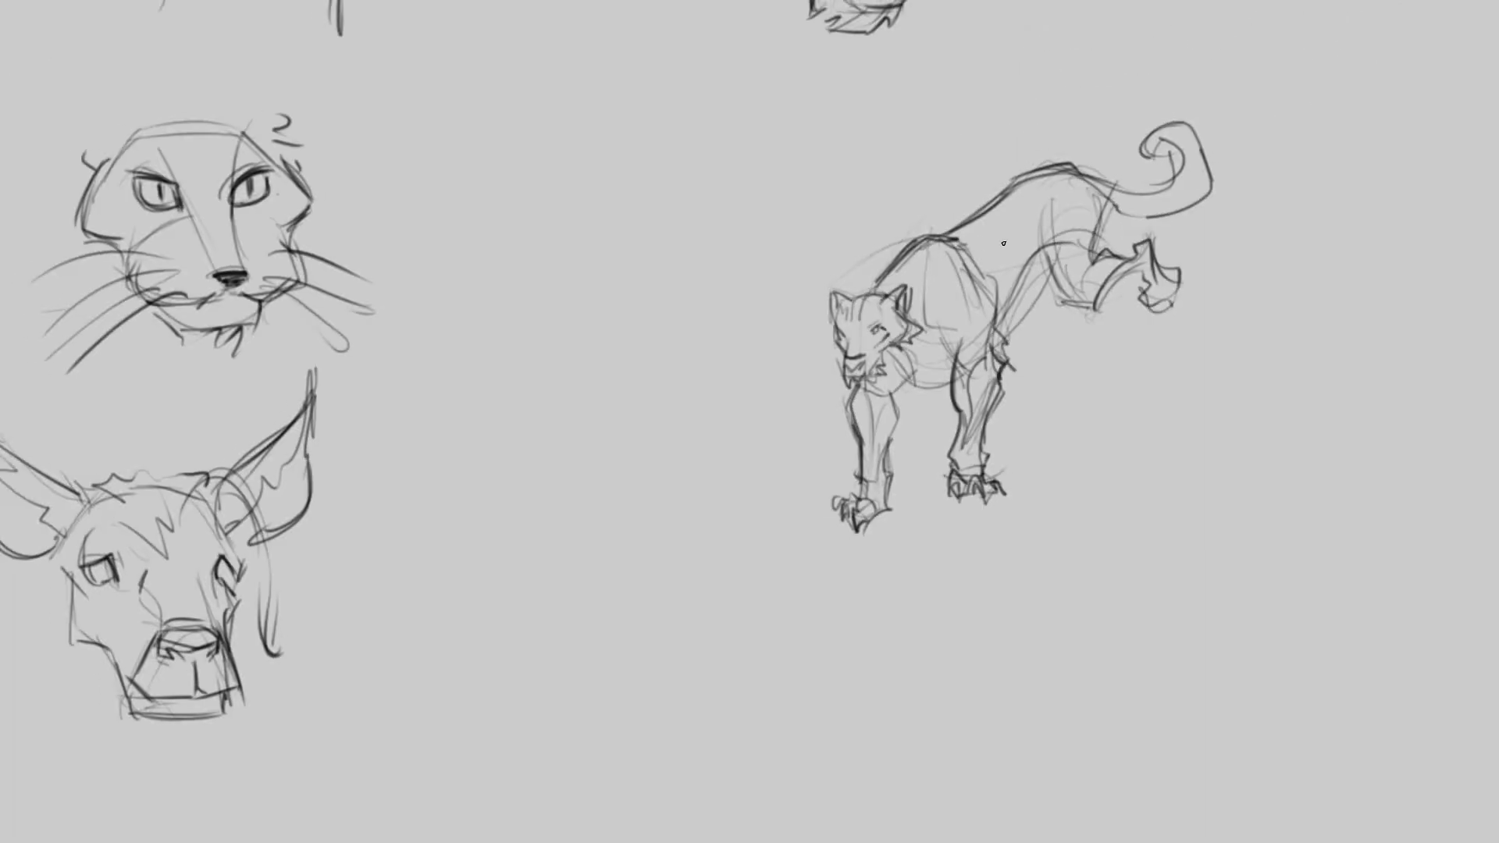
Step: Shade the second cat's chest and hind leg, and refine the raised paw and curled tail
drag(835, 386, 853, 425)
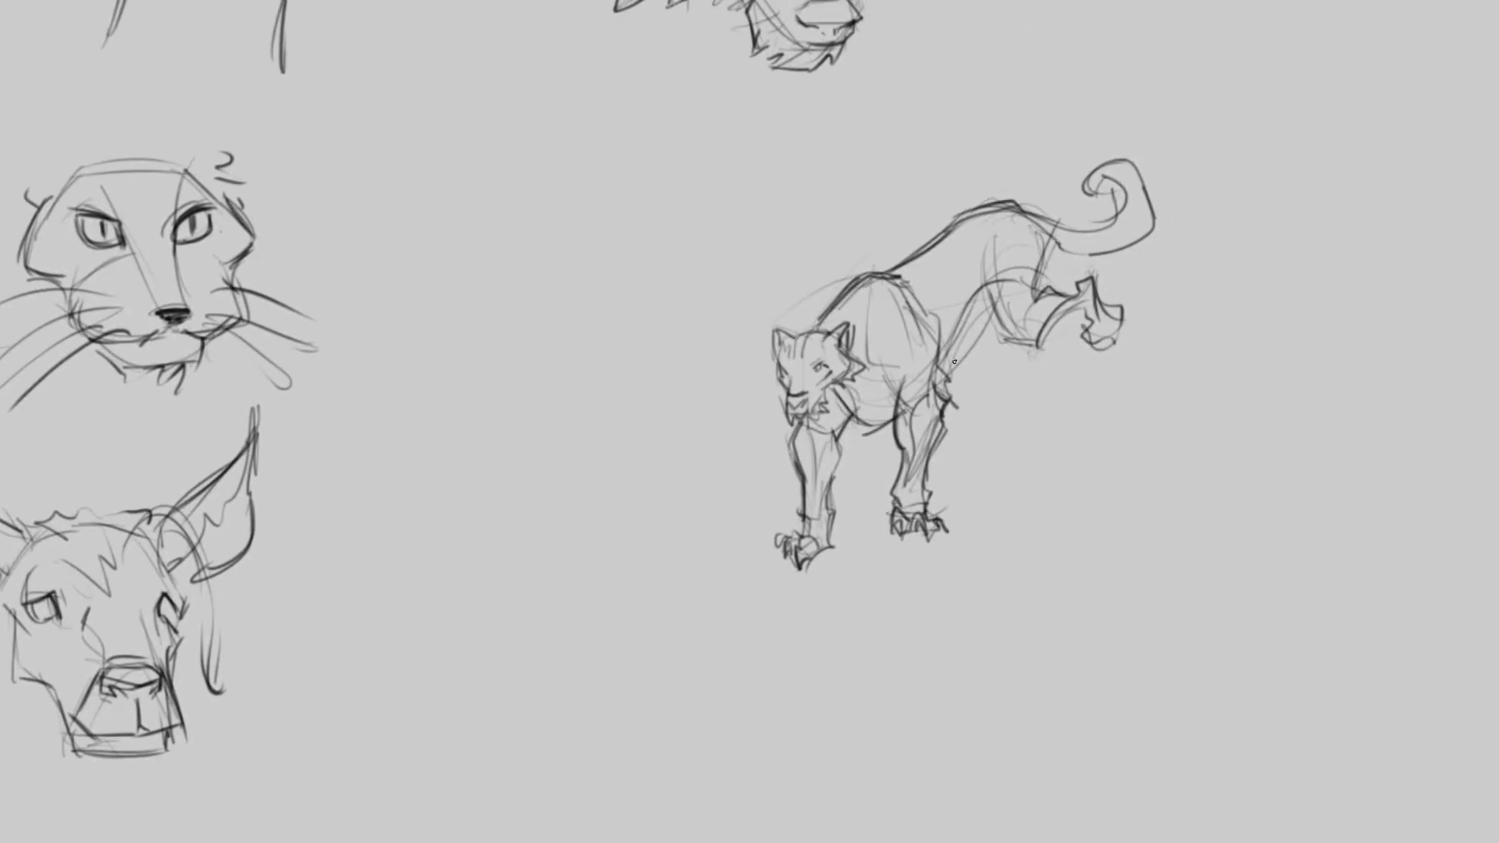
mouse_move(954, 362)
mouse_down()
mouse_move(1015, 300)
mouse_move(1003, 289)
mouse_move(1023, 344)
mouse_move(1006, 301)
mouse_move(991, 320)
mouse_move(1014, 342)
mouse_move(1097, 323)
mouse_up()
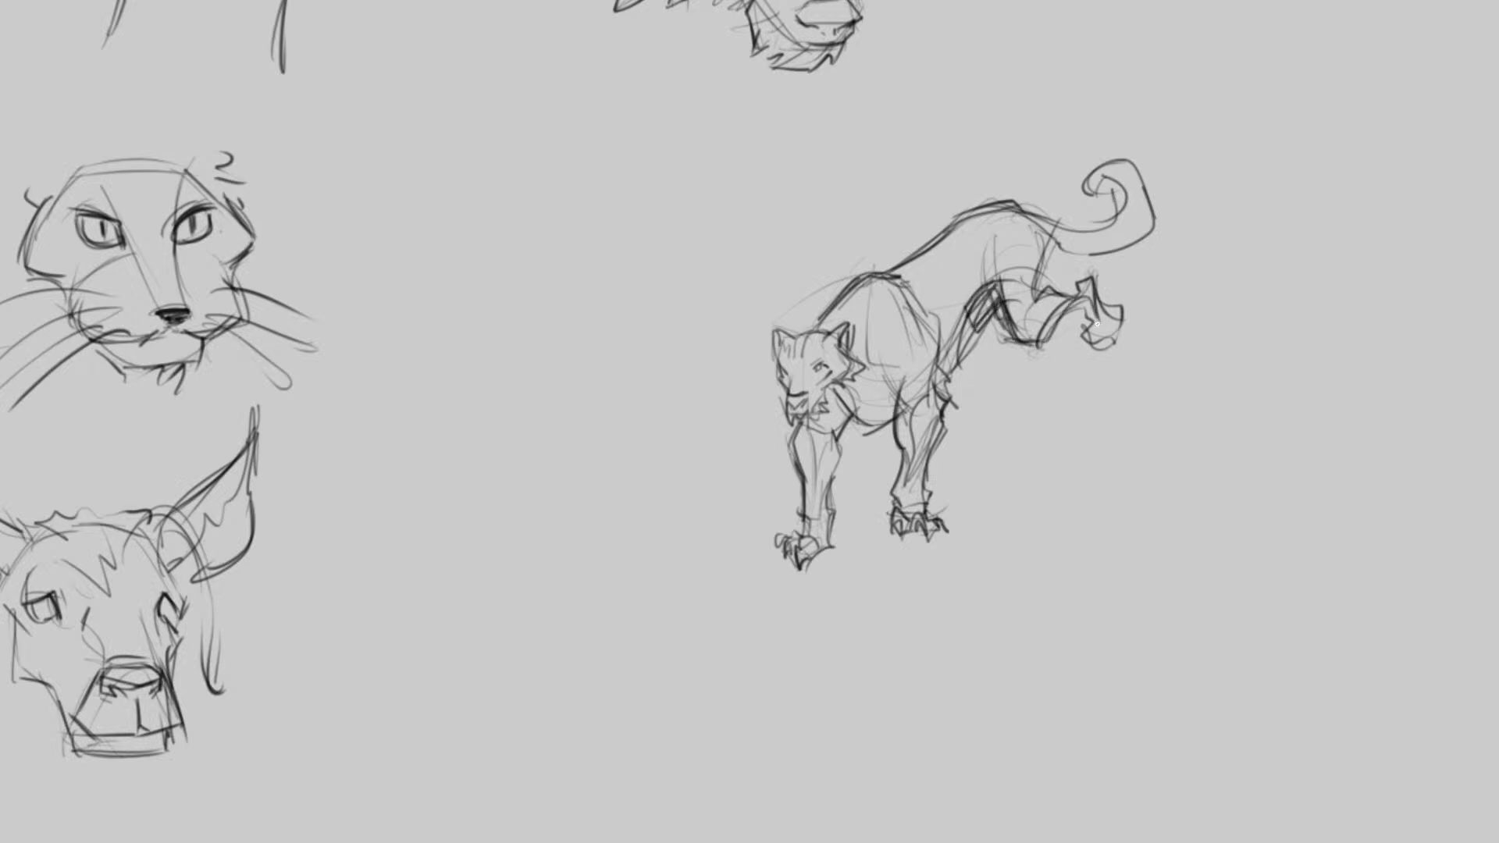
mouse_move(829, 402)
mouse_down()
mouse_move(836, 386)
mouse_move(830, 432)
mouse_up()
drag(1096, 265, 1117, 318)
drag(1048, 243, 1138, 170)
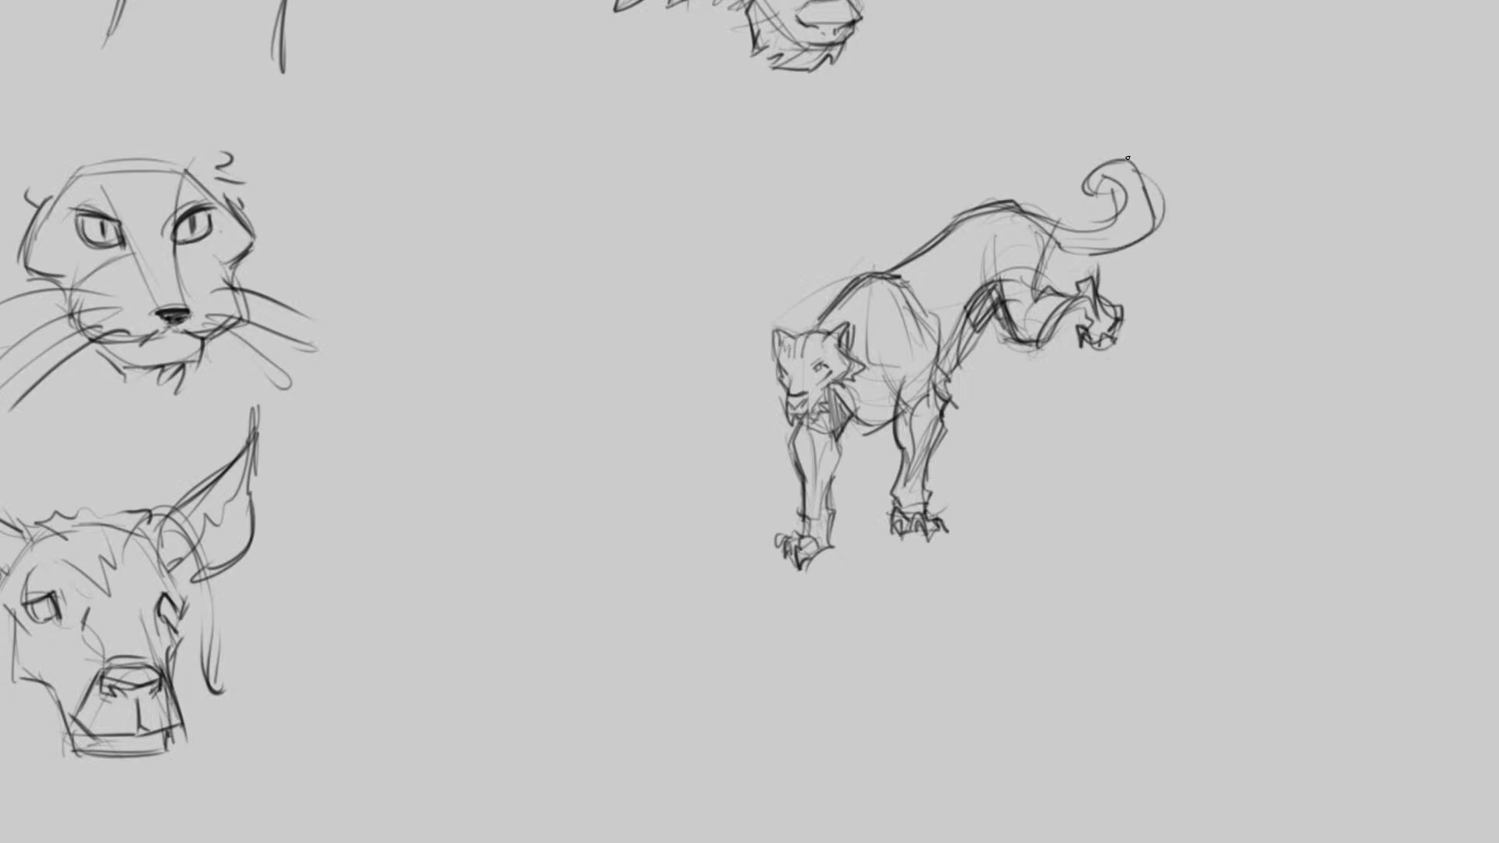
drag(1072, 291, 880, 274)
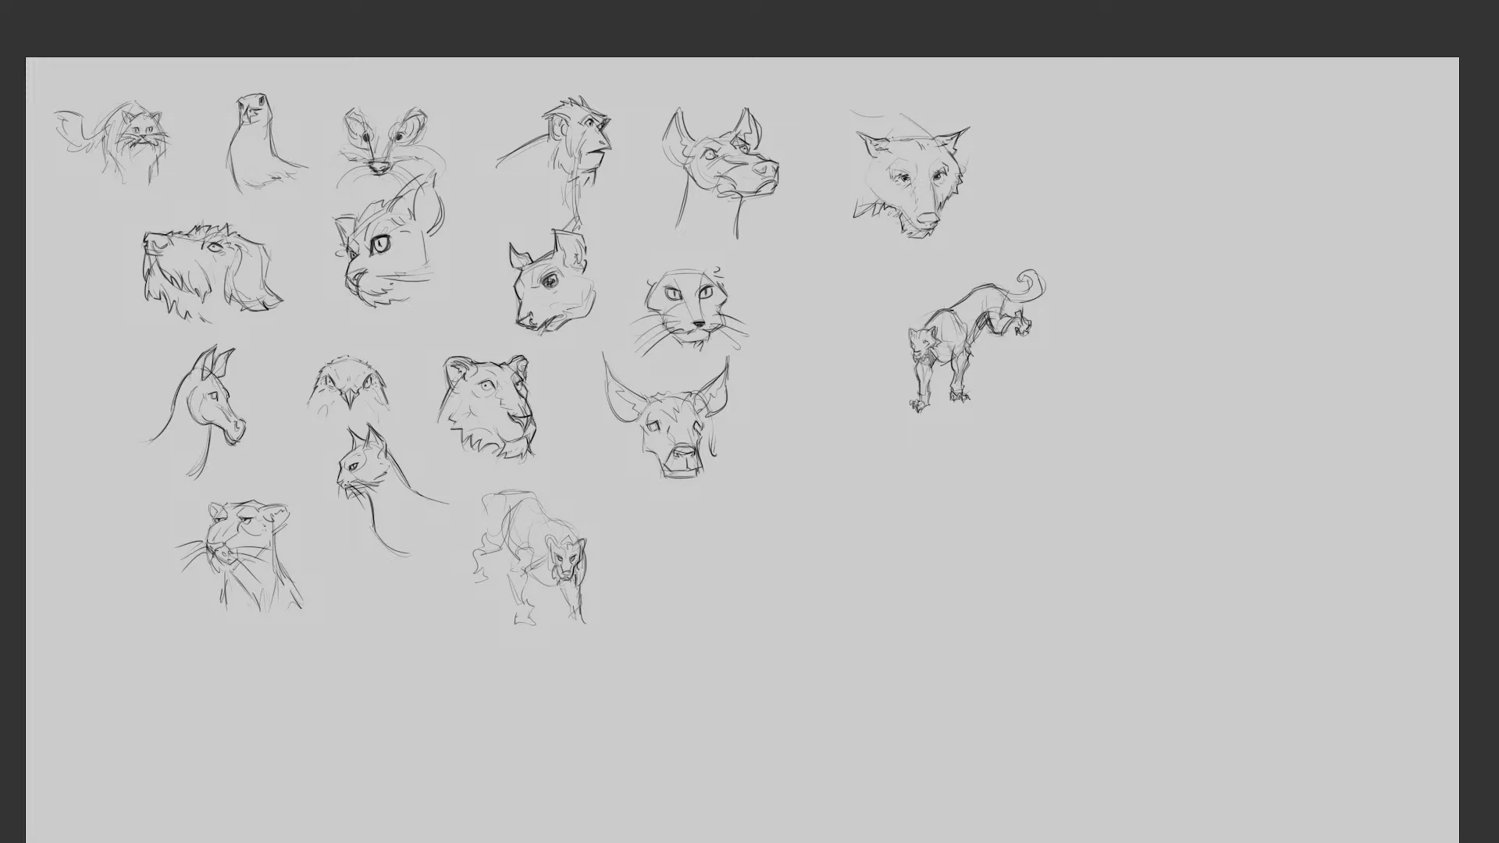
mouse_move(796, 442)
mouse_down()
mouse_move(898, 299)
mouse_move(872, 306)
mouse_up()
drag(753, 359, 741, 326)
drag(702, 597, 716, 212)
key(ctrl+z)
drag(760, 354, 747, 331)
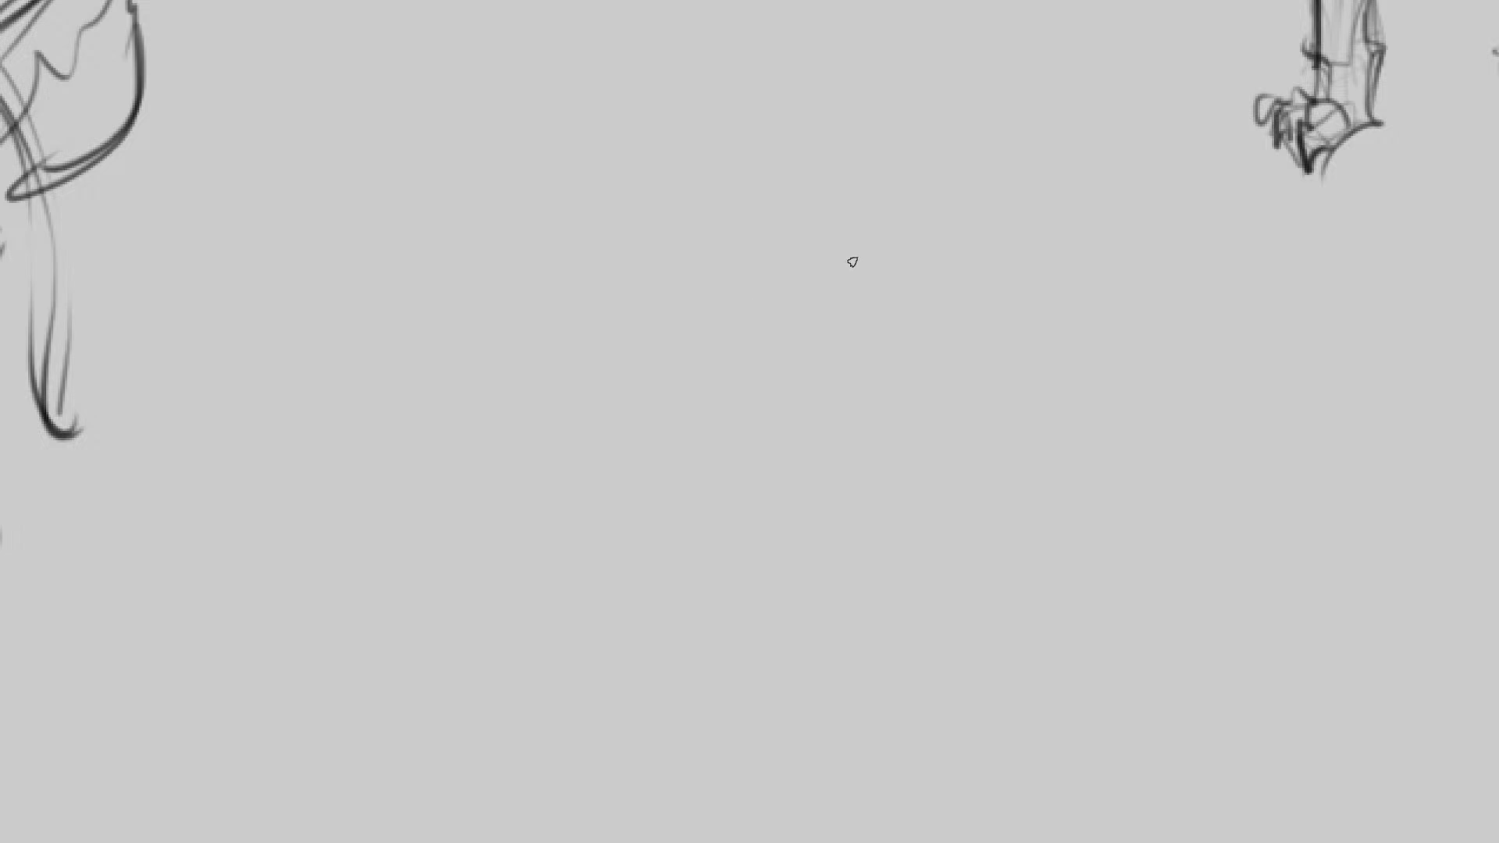
Step: Sketch both sides of a long front-facing animal head in the empty area below the second cat
drag(852, 262, 781, 228)
mouse_move(688, 141)
mouse_down()
mouse_move(655, 269)
mouse_move(715, 381)
mouse_up()
mouse_move(644, 300)
mouse_down()
mouse_move(686, 359)
mouse_move(710, 519)
mouse_up()
mouse_move(894, 143)
mouse_down()
mouse_move(977, 285)
mouse_move(946, 267)
mouse_up()
mouse_move(959, 265)
mouse_down()
mouse_move(905, 371)
mouse_move(913, 593)
mouse_up()
drag(920, 312, 917, 591)
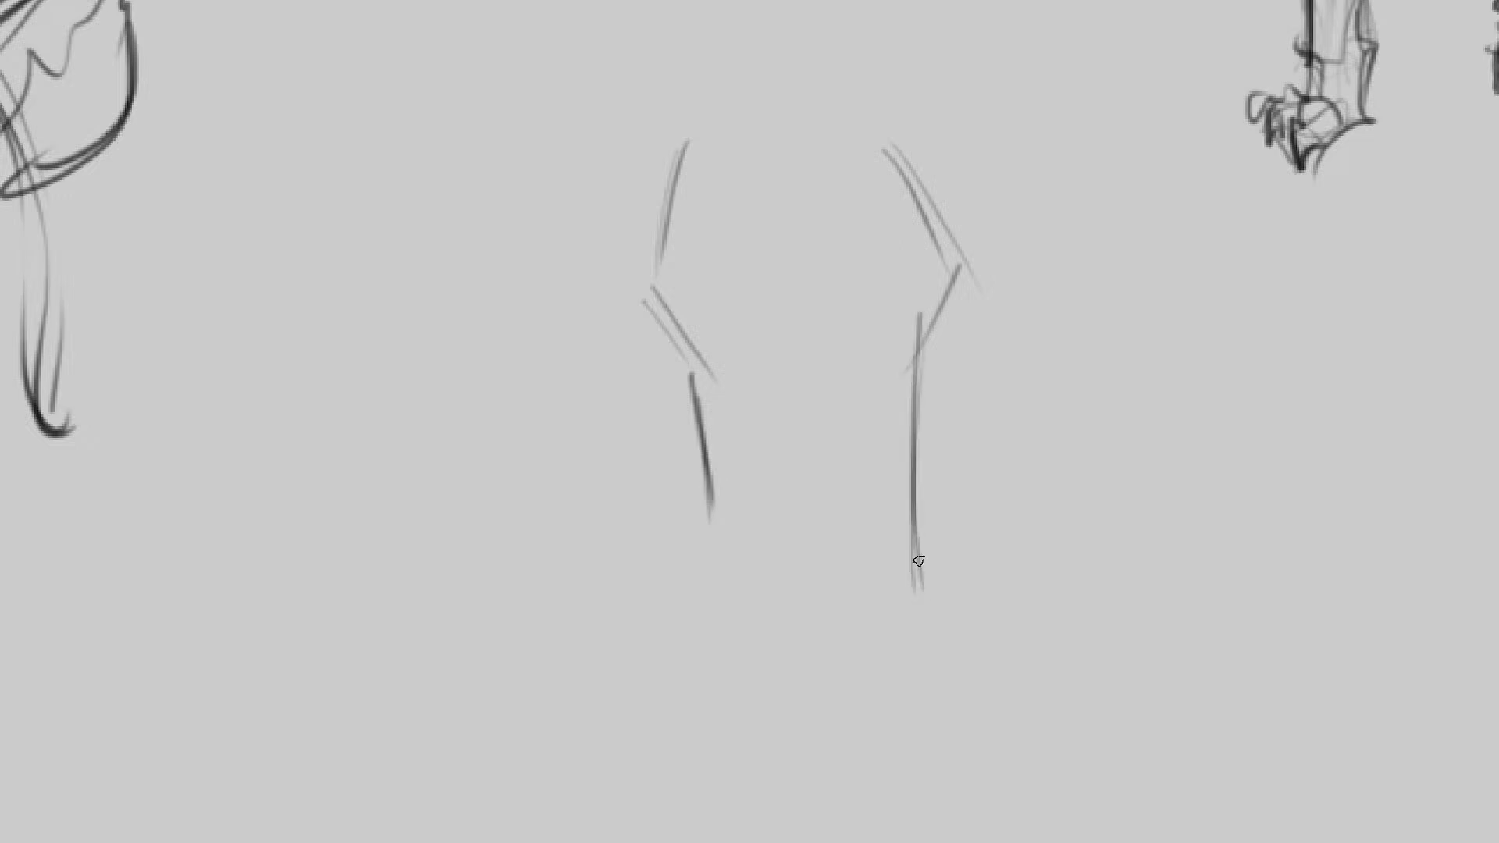
Step: Draw the flared sides and flat lower edge of the new head's muzzle
mouse_move(753, 443)
mouse_down()
mouse_move(777, 642)
mouse_move(906, 628)
mouse_move(879, 638)
mouse_up()
drag(865, 443, 944, 593)
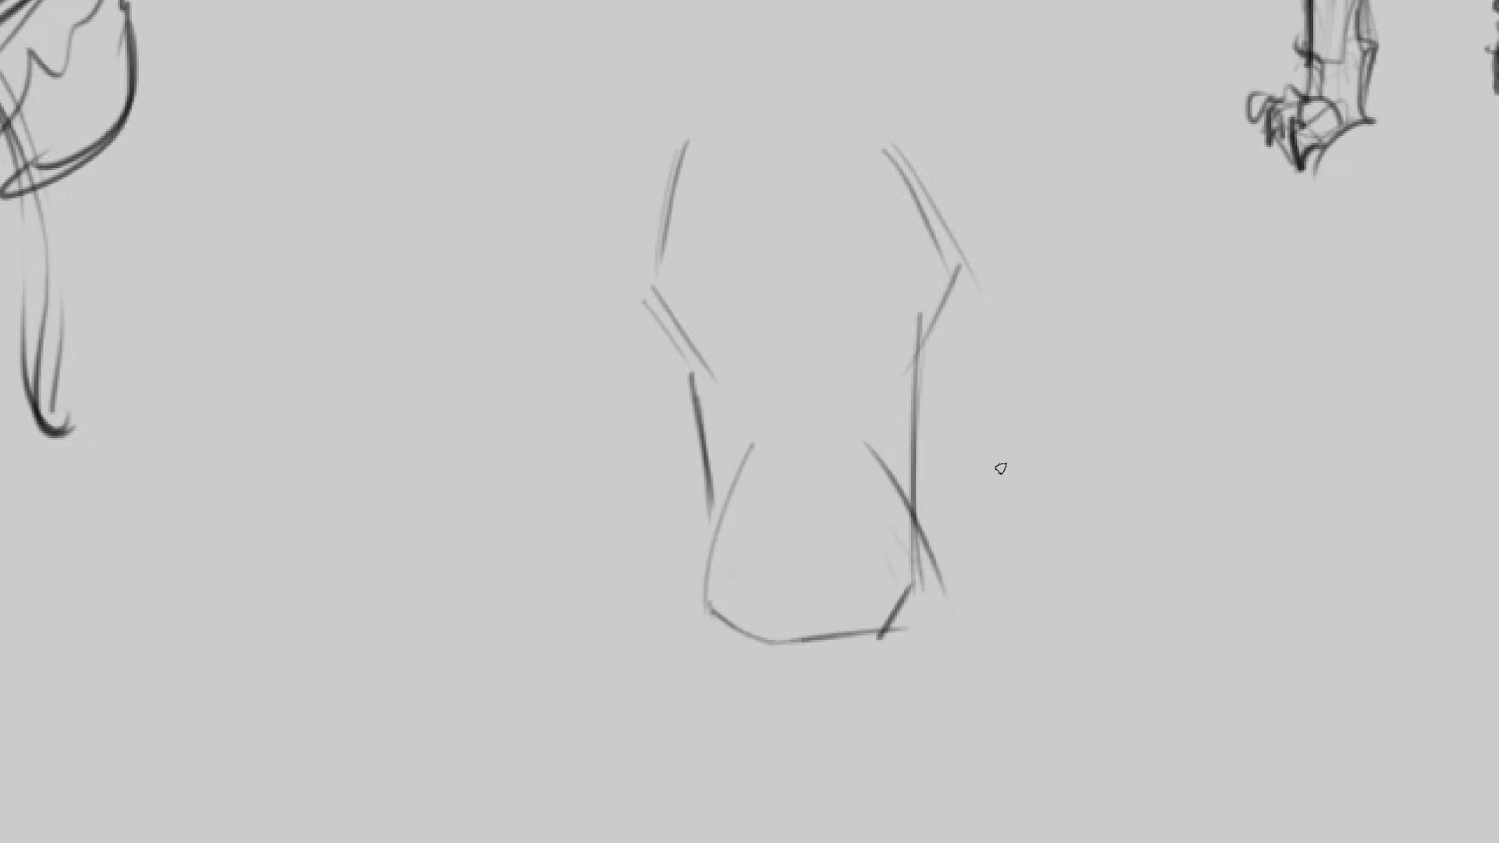
drag(1004, 426, 1024, 402)
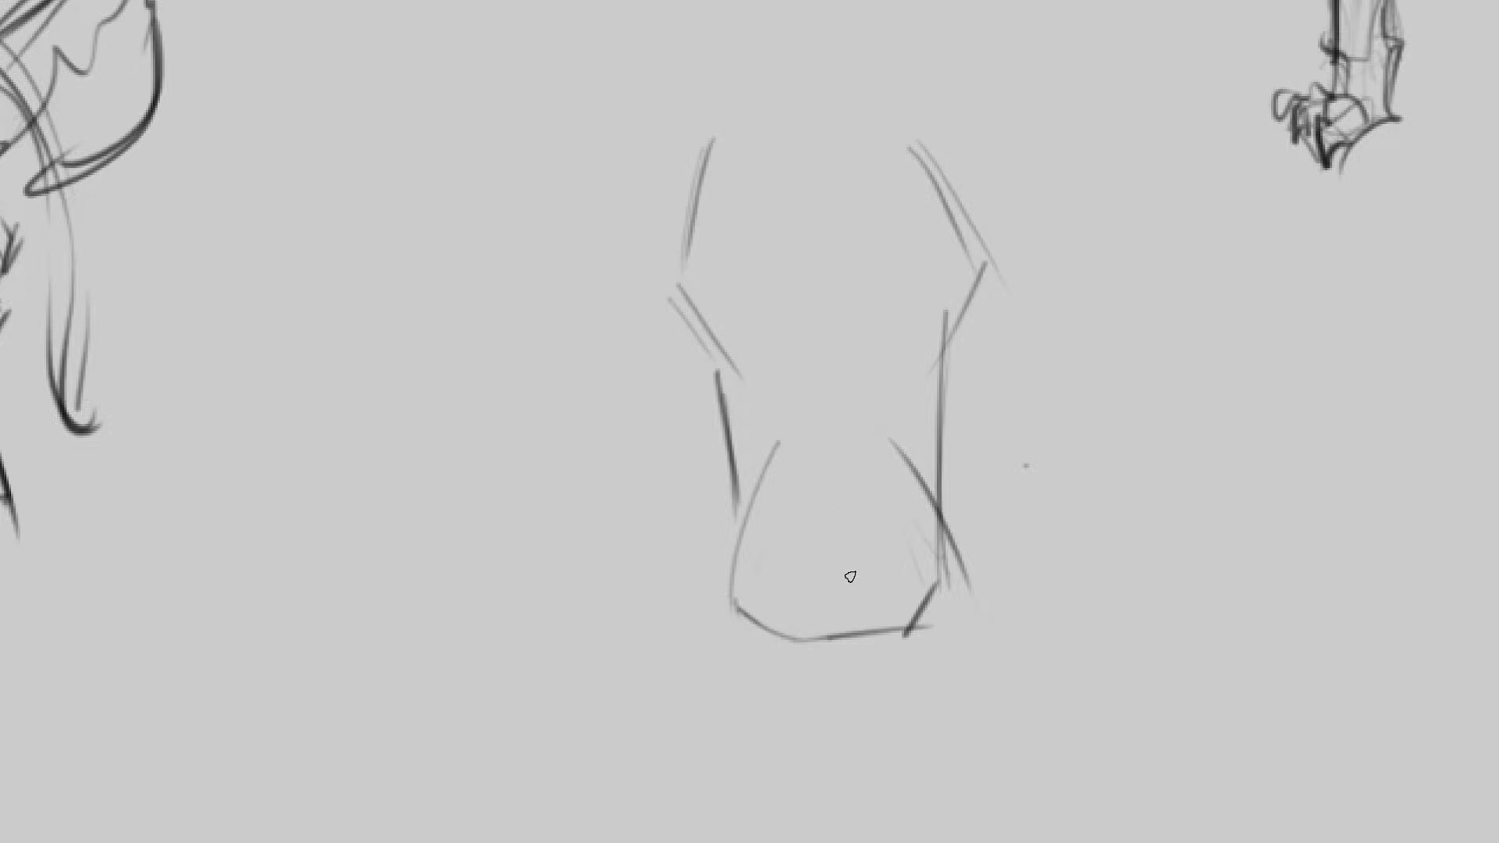
Step: Draw the nose on the muzzle with a short upper edge, nostrils and a V-shaped centre
mouse_move(776, 541)
mouse_down()
mouse_move(850, 579)
mouse_move(908, 532)
mouse_move(907, 549)
mouse_move(770, 563)
mouse_up()
drag(819, 495, 888, 508)
drag(830, 572, 904, 539)
drag(777, 544, 809, 547)
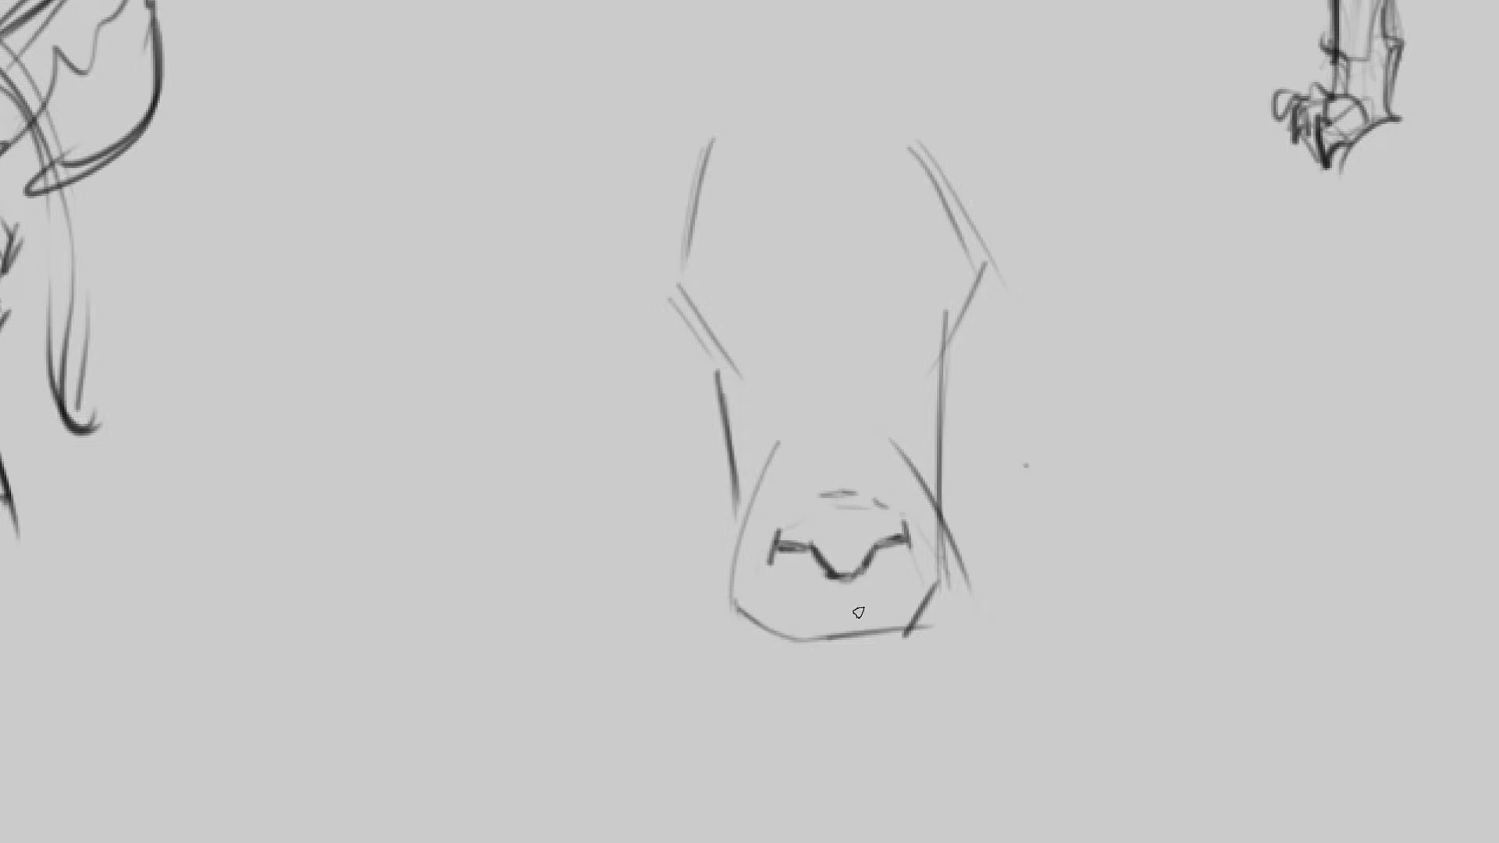
Step: Add an arched mouth line, a darker lower jaw edge and short chin hairs
mouse_move(783, 617)
mouse_down()
mouse_move(909, 609)
mouse_move(905, 629)
mouse_move(773, 627)
mouse_up()
mouse_move(727, 579)
mouse_down()
mouse_move(829, 659)
mouse_move(904, 622)
mouse_up()
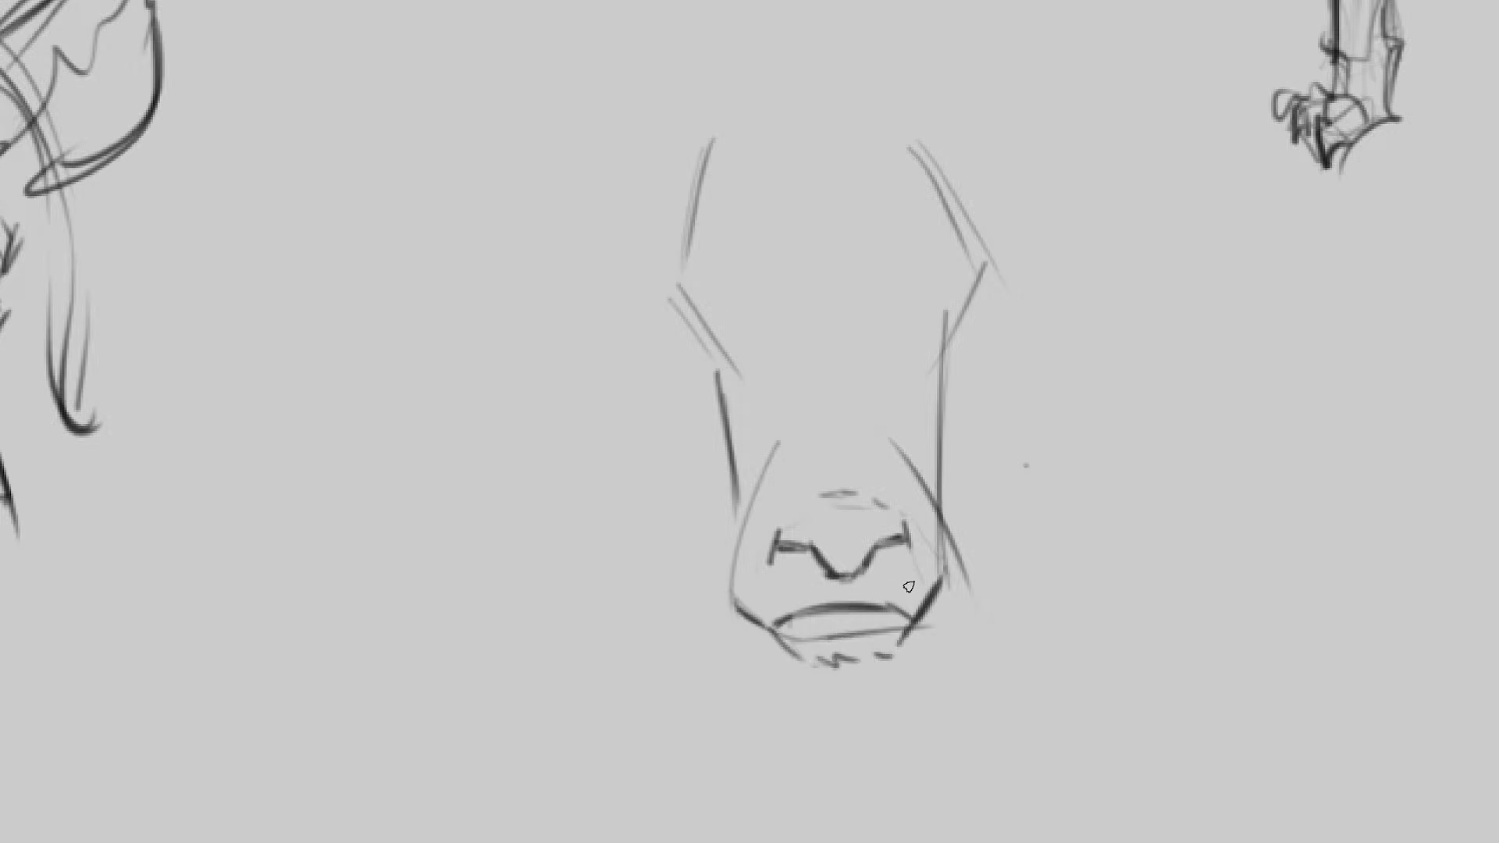
drag(960, 424, 950, 441)
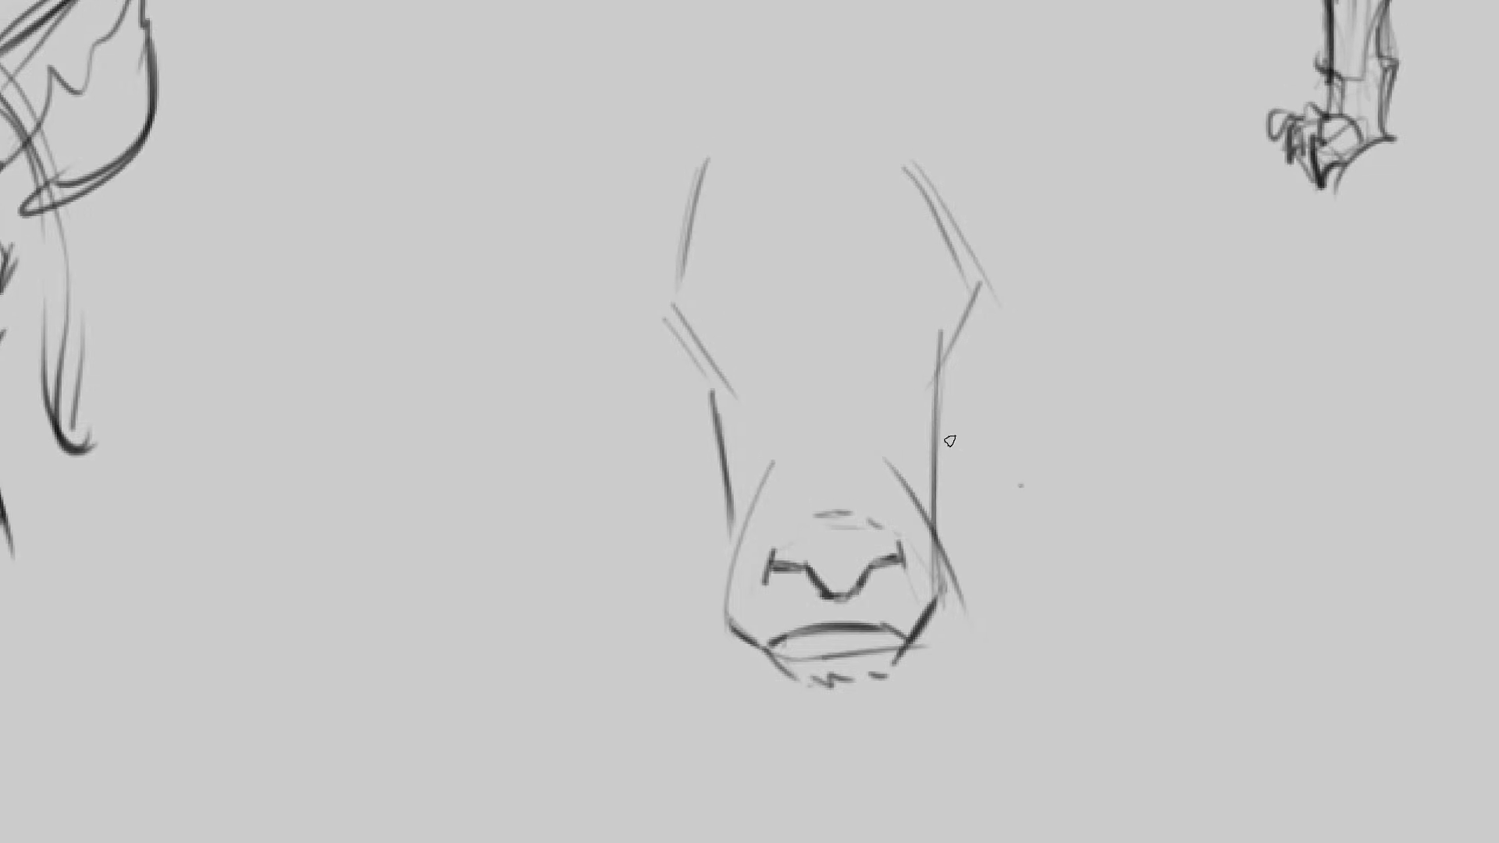
Step: Sketch a large upward-curving tusk on the right side of the front-facing head
drag(960, 250, 1058, 476)
mouse_move(1090, 459)
mouse_down()
mouse_move(1180, 345)
mouse_move(1104, 511)
mouse_up()
mouse_move(939, 386)
mouse_down()
mouse_move(1003, 444)
mouse_move(1132, 513)
mouse_up()
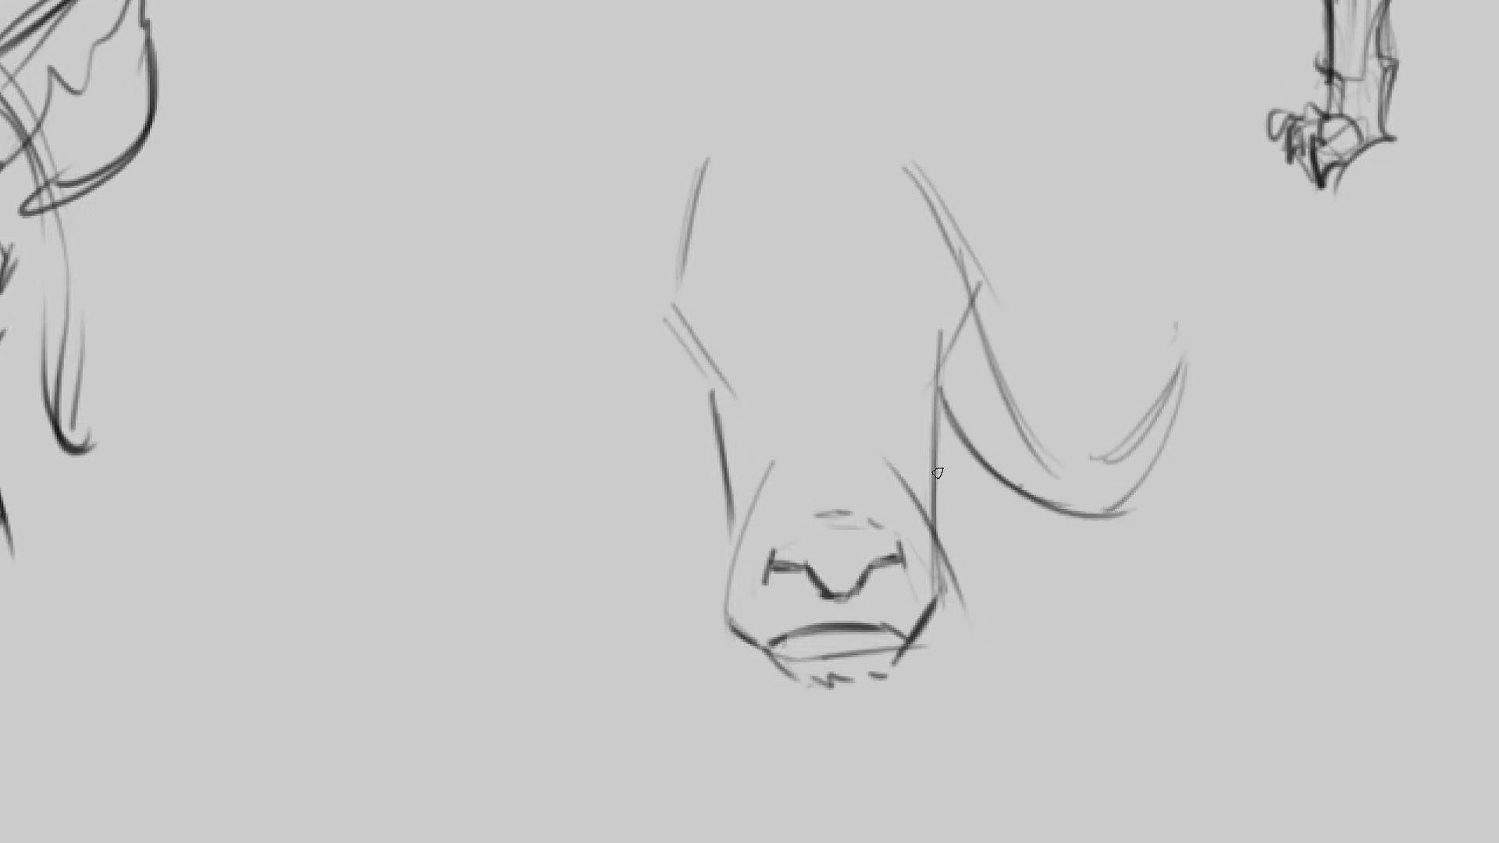
Step: Sketch the matching curved tusk on the head's left side and a short brow arc above it
drag(564, 515, 739, 382)
drag(505, 543, 712, 452)
drag(576, 487, 666, 323)
drag(595, 494, 669, 331)
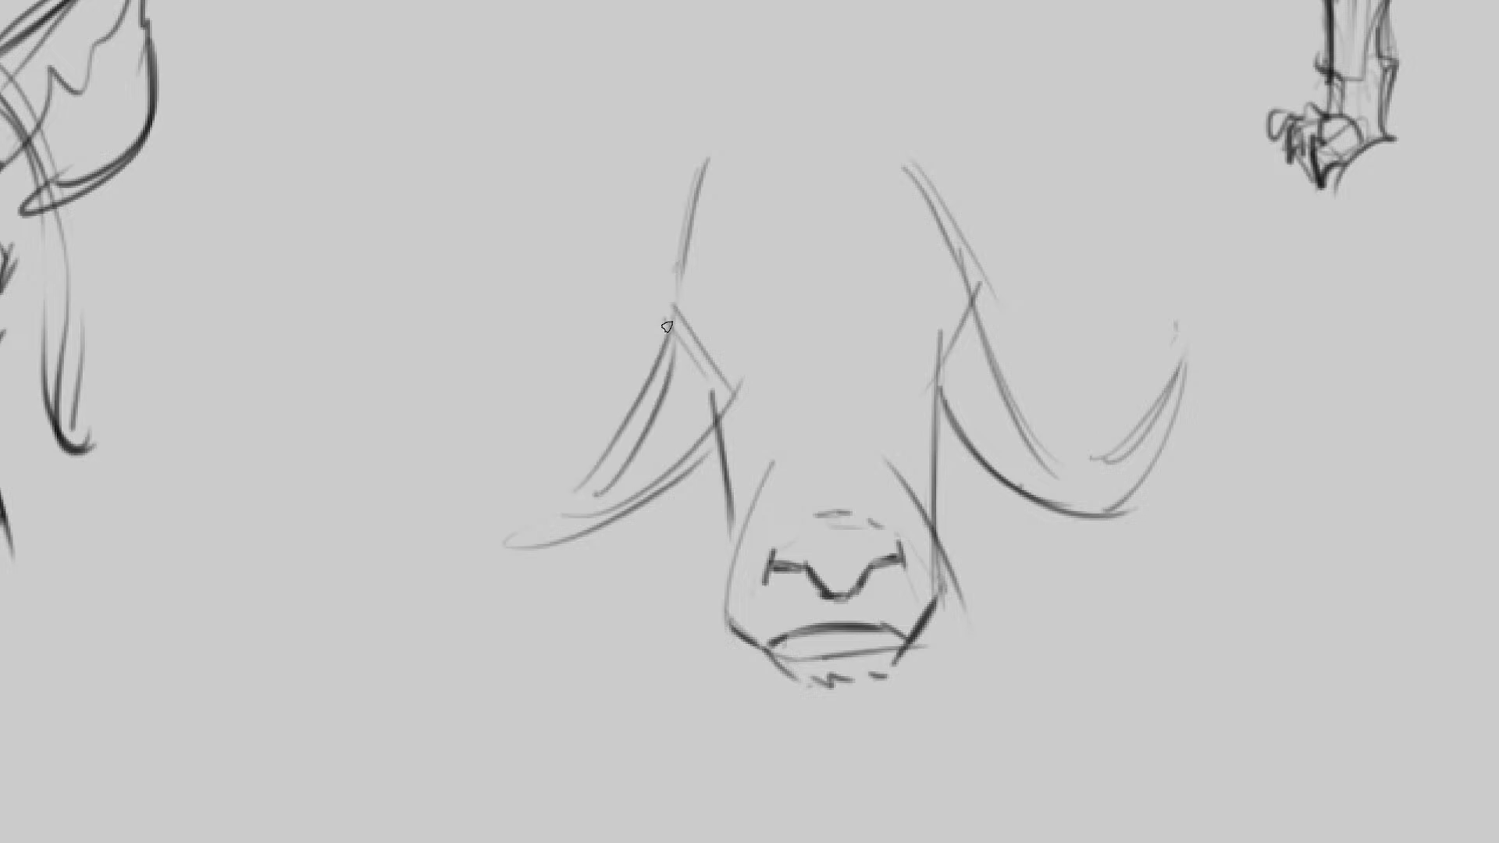
mouse_move(566, 490)
mouse_down()
mouse_move(492, 344)
mouse_move(551, 468)
mouse_up()
drag(495, 368, 684, 460)
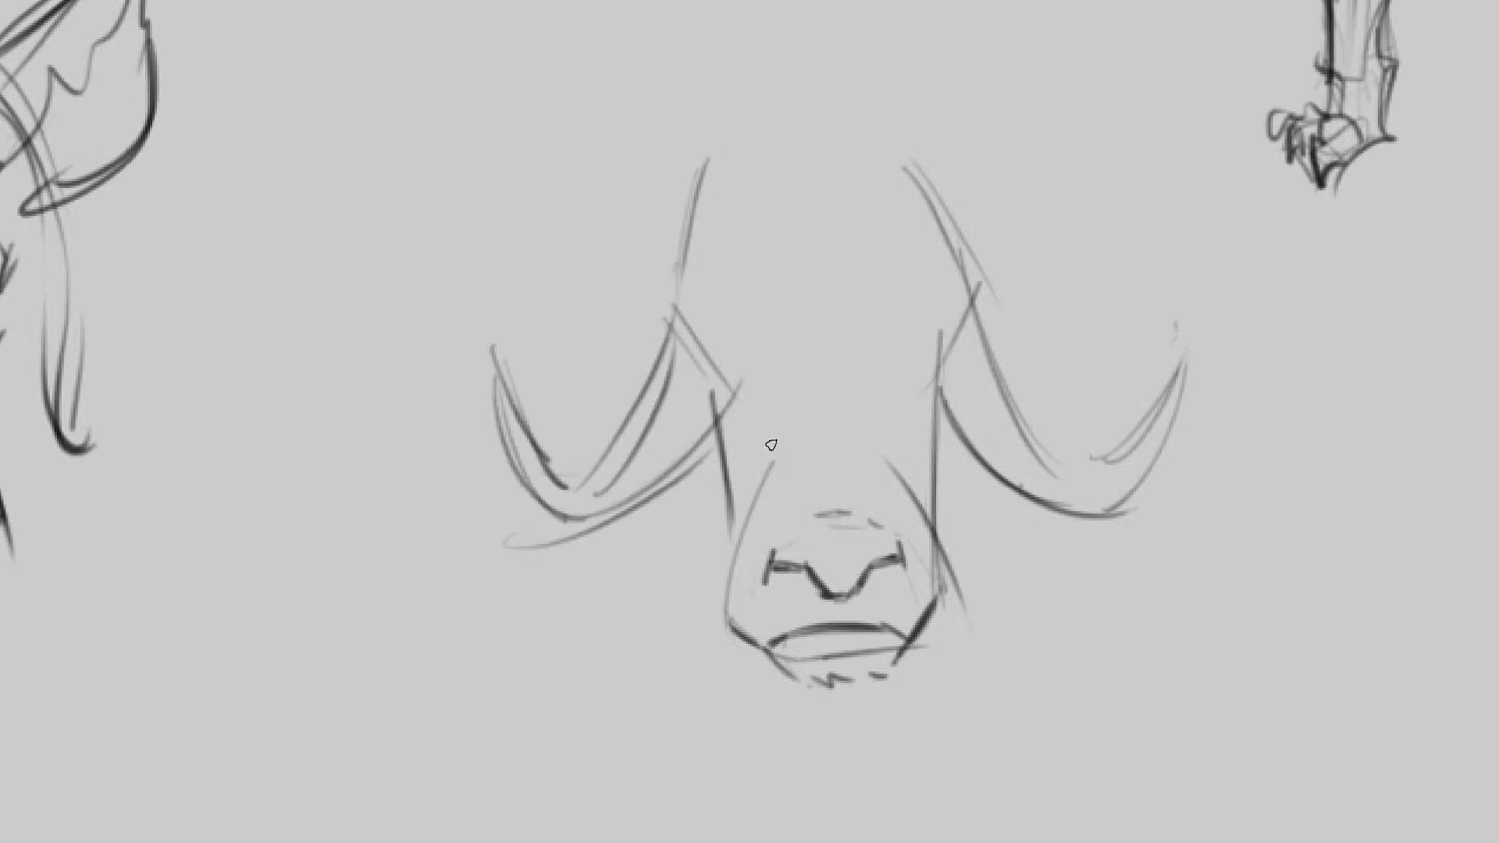
mouse_move(689, 309)
mouse_down()
mouse_move(703, 279)
mouse_move(741, 324)
mouse_up()
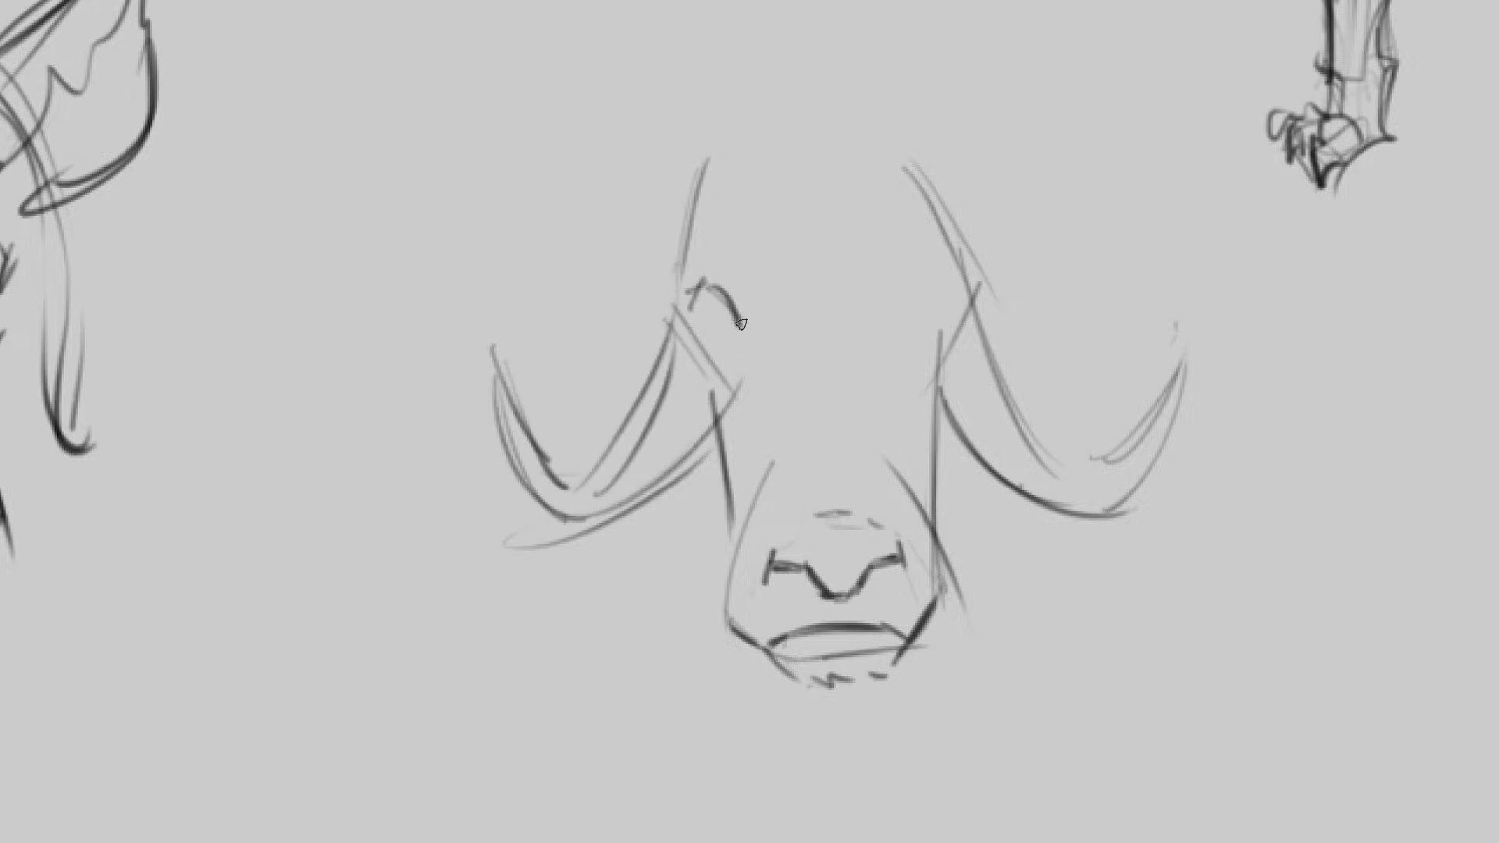
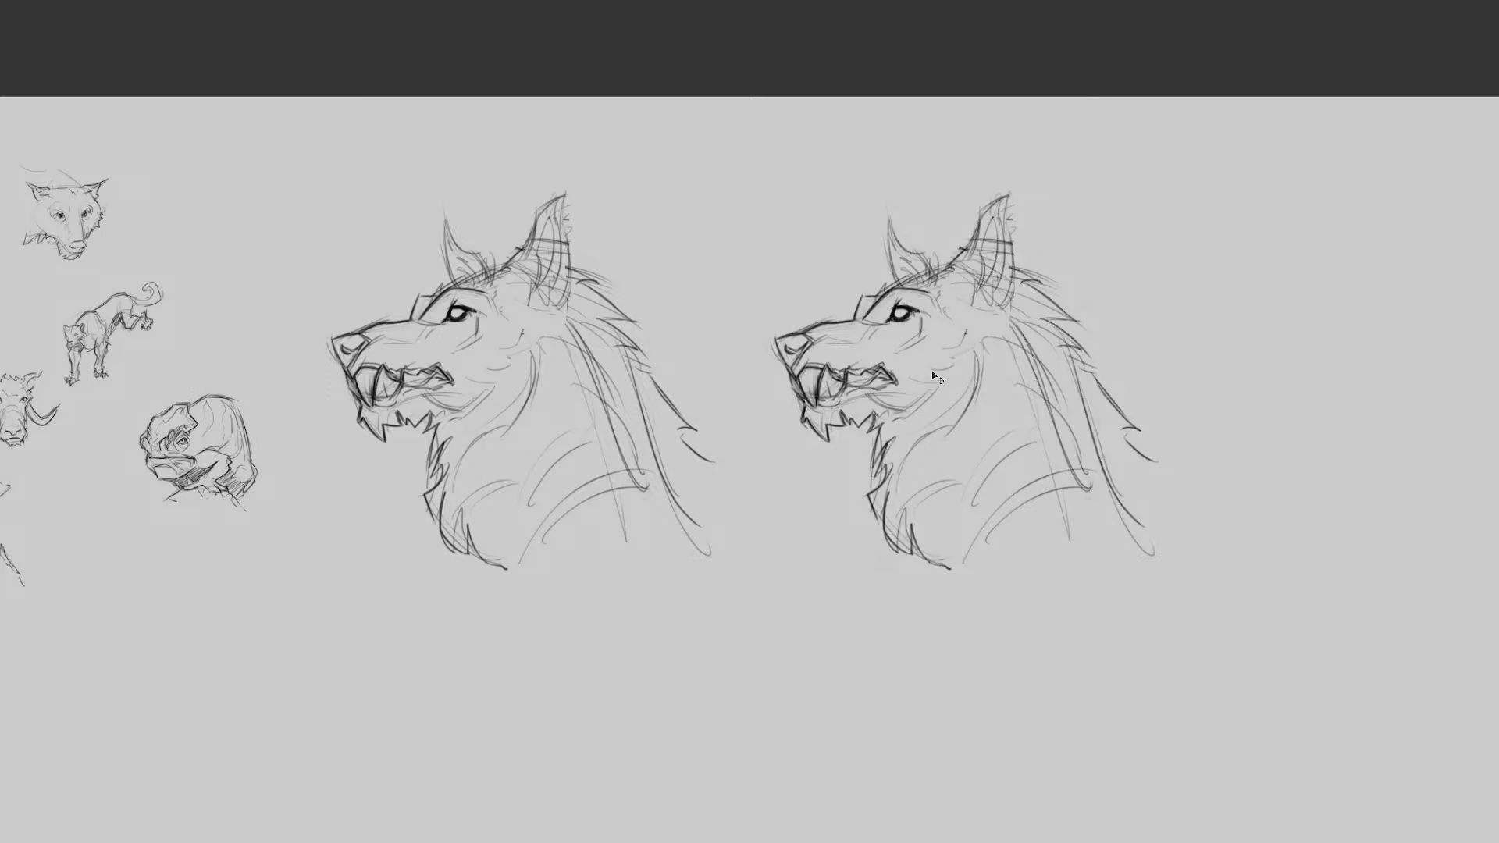
Step: Lower the duplicated wolf head layer's opacity to 14% and add a new layer above it
key(Tab)
drag(937, 361, 783, 369)
key(v)
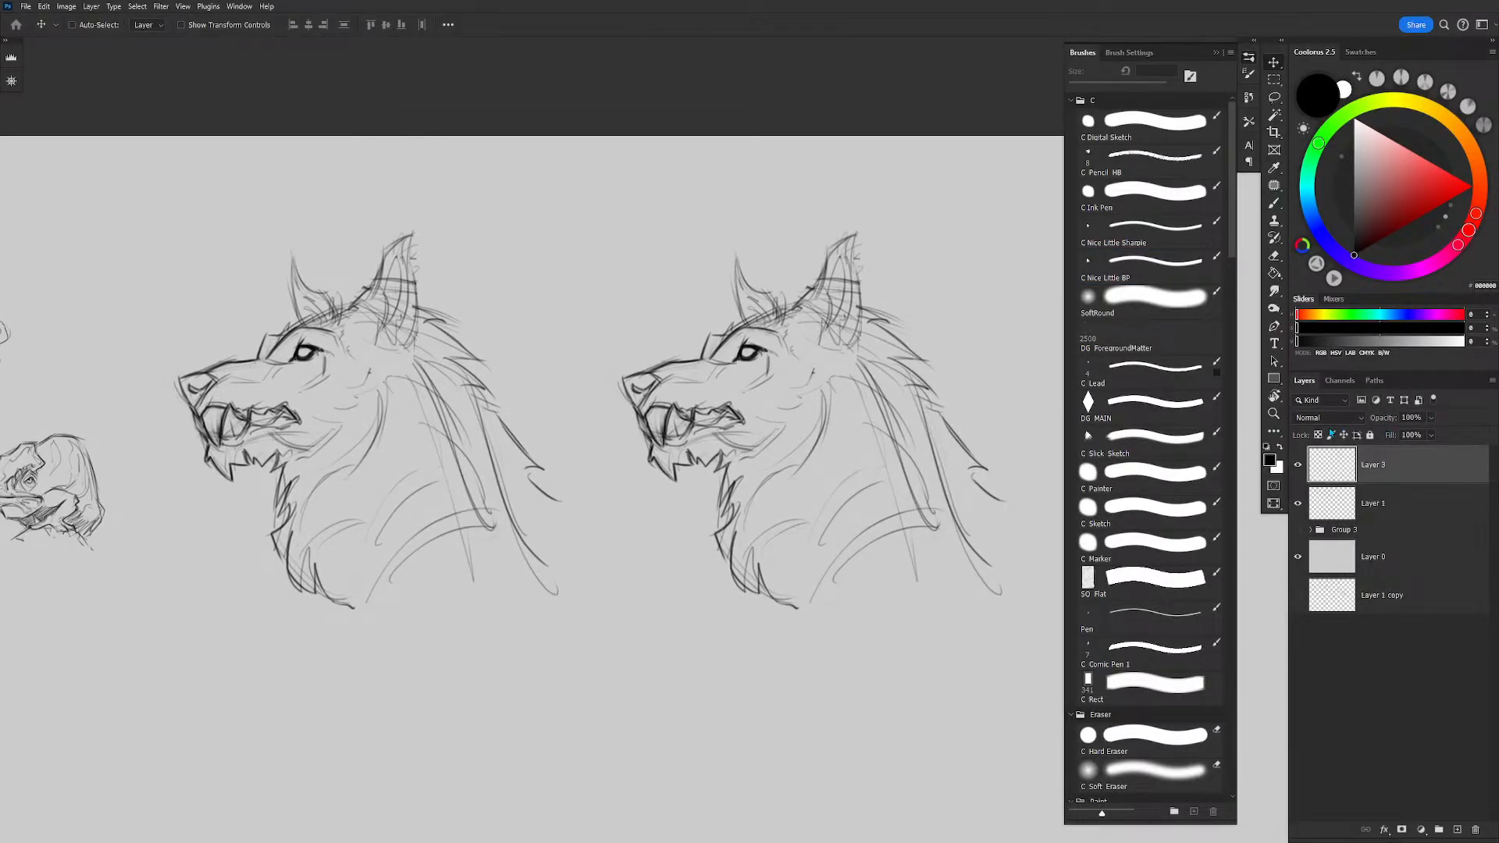
drag(1392, 418, 1348, 422)
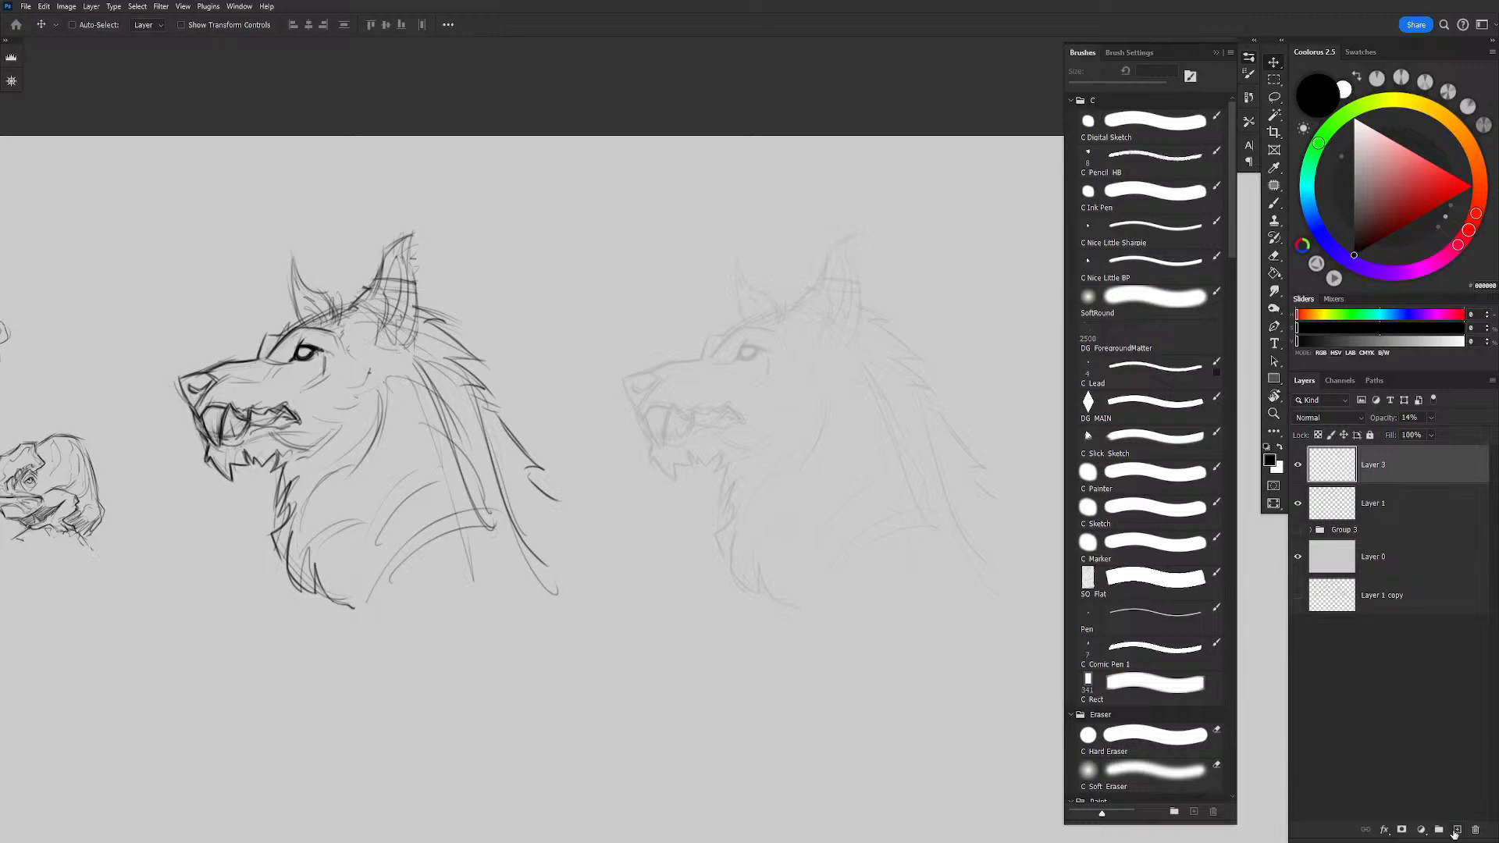
click(1456, 831)
Step: Ink the near brow of the faded wolf head with a clean sloping line ending in jagged fur tufts
key(z)
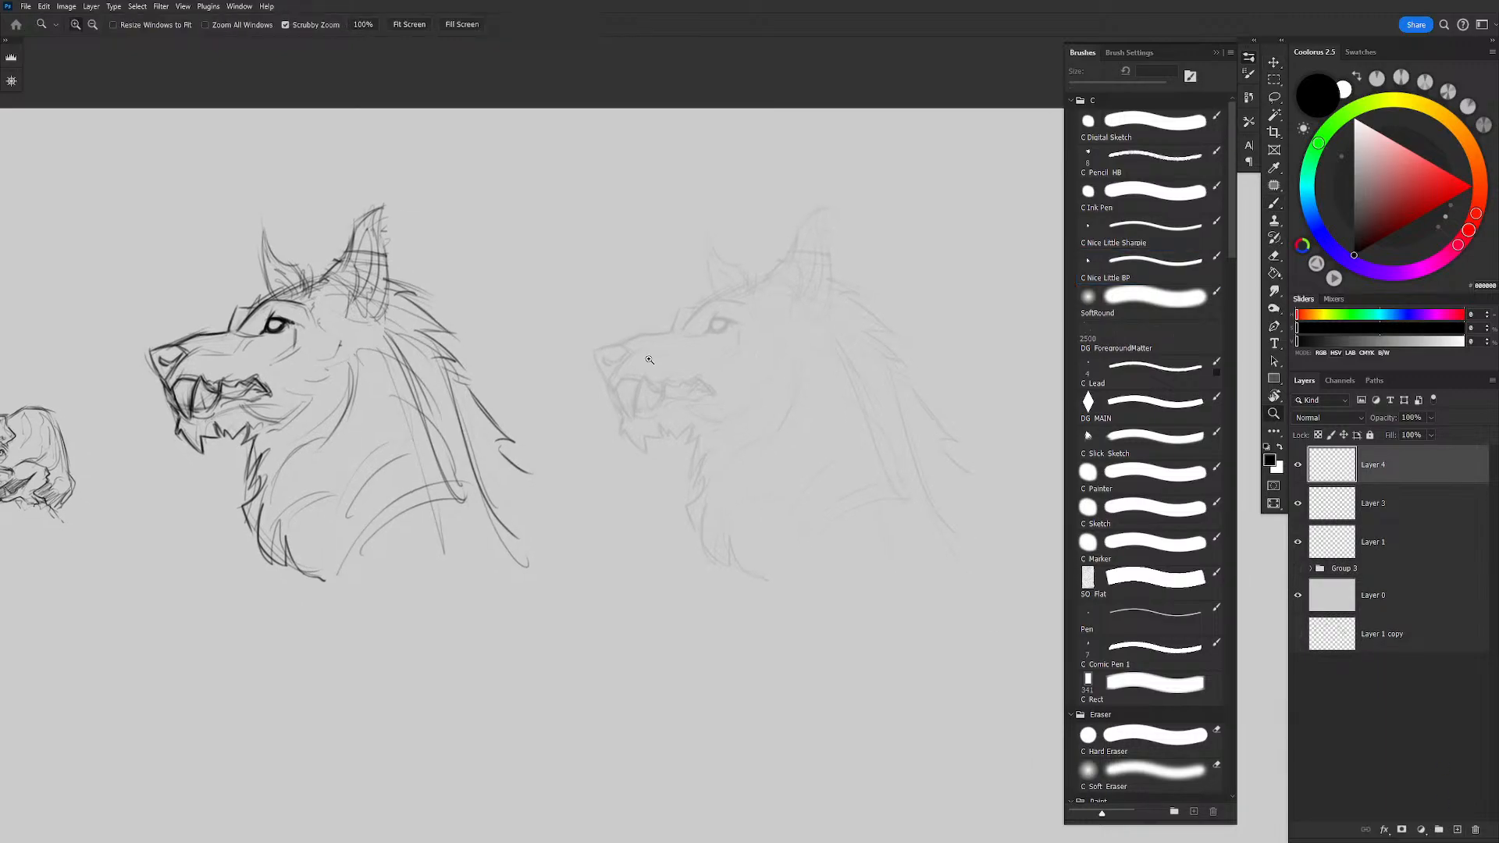
key(b)
mouse_move(648, 360)
mouse_down()
mouse_move(736, 338)
mouse_move(789, 359)
mouse_move(772, 466)
mouse_up()
key(f)
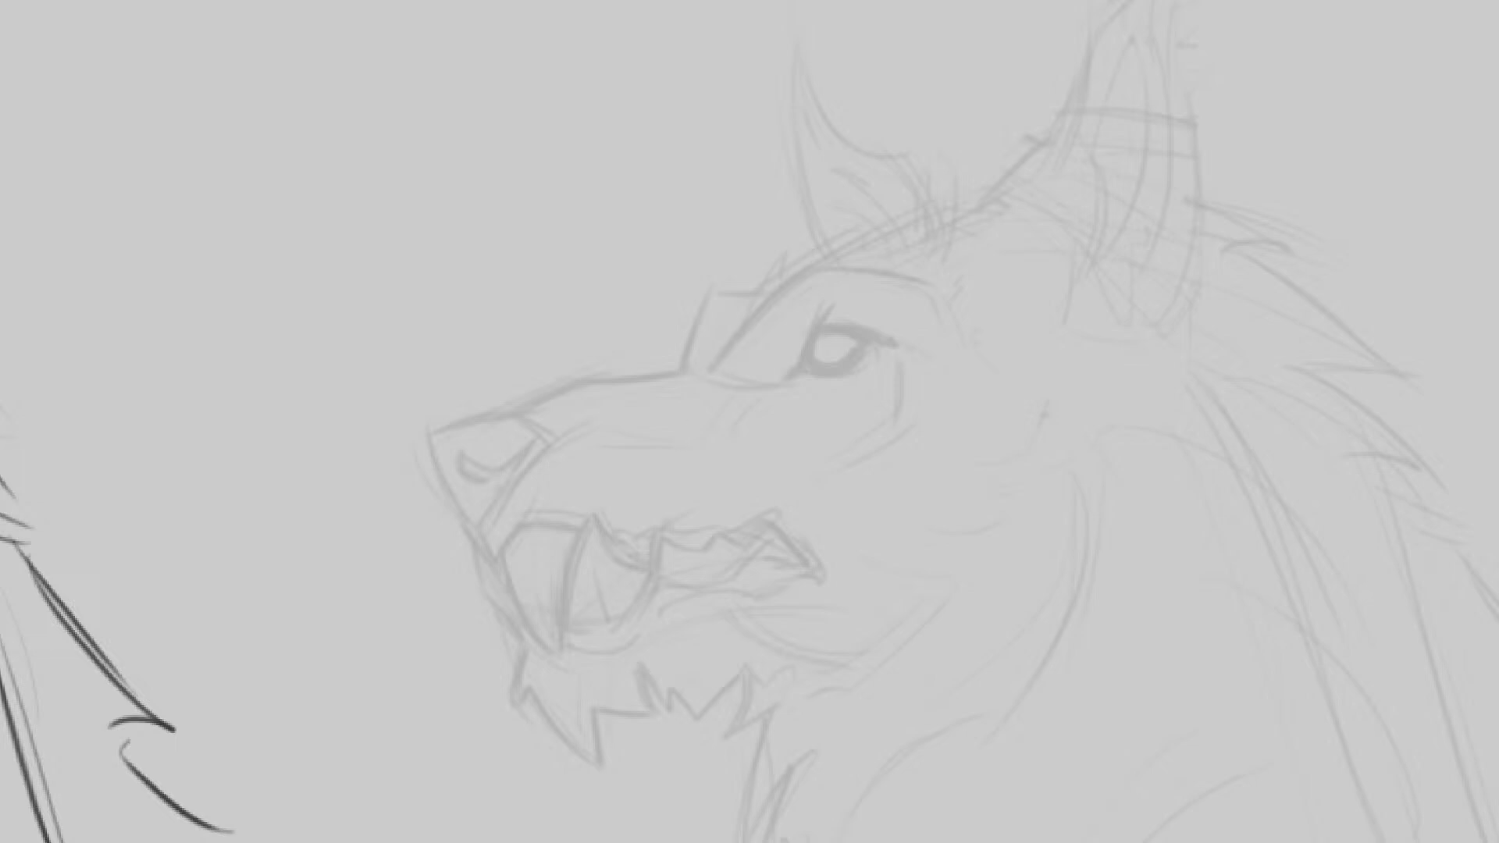
mouse_move(705, 382)
mouse_down()
mouse_move(804, 274)
mouse_move(864, 258)
mouse_up()
drag(891, 276, 947, 257)
drag(932, 292, 974, 284)
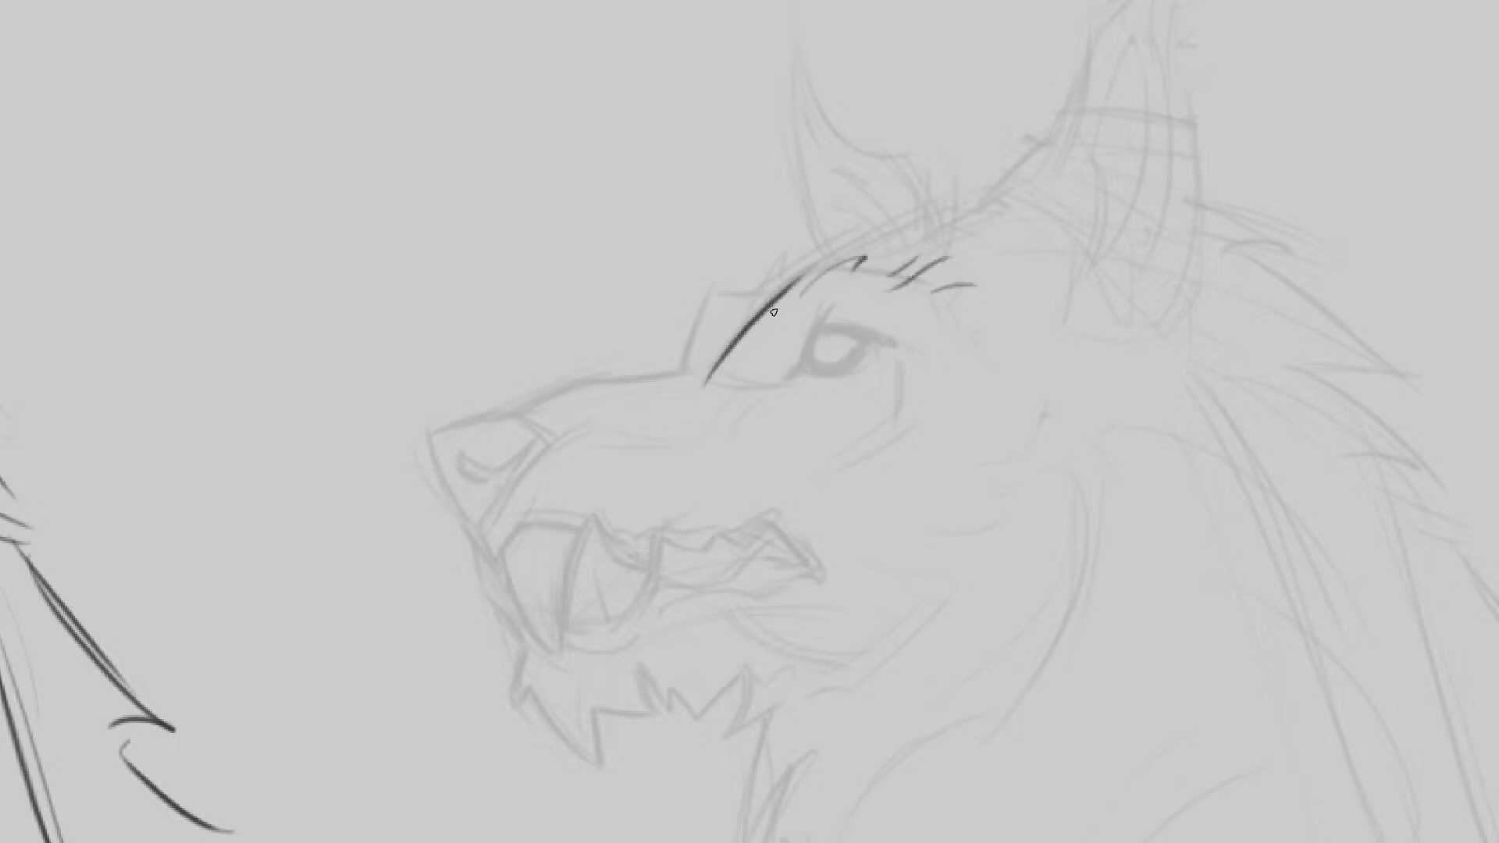
mouse_move(801, 290)
mouse_down()
mouse_move(865, 256)
mouse_move(851, 278)
mouse_move(914, 258)
mouse_move(896, 280)
mouse_move(910, 290)
mouse_move(977, 287)
mouse_up()
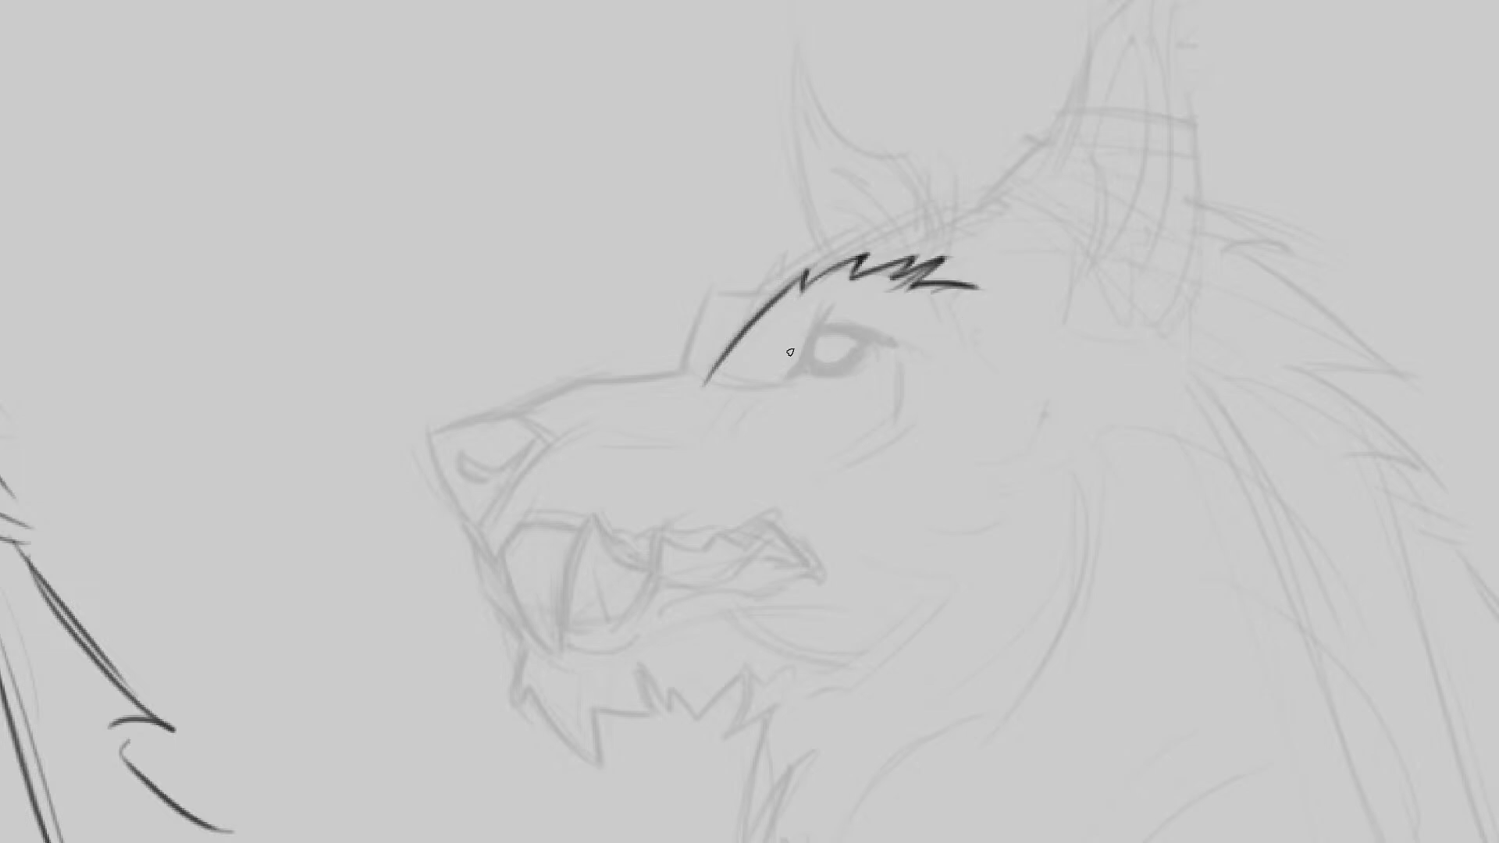
Step: Ink the wolf's eye with a thick dark outline, an inner corner and short lash-like fur marks
drag(801, 359, 786, 381)
mouse_move(823, 301)
mouse_down()
mouse_move(812, 339)
mouse_move(847, 312)
mouse_move(853, 329)
mouse_move(896, 321)
mouse_up()
drag(897, 334, 950, 325)
mouse_move(816, 334)
mouse_down()
mouse_move(876, 334)
mouse_move(832, 326)
mouse_move(882, 357)
mouse_move(837, 324)
mouse_move(808, 363)
mouse_move(810, 344)
mouse_move(812, 366)
mouse_move(852, 346)
mouse_move(812, 365)
mouse_move(848, 360)
mouse_move(808, 365)
mouse_move(858, 337)
mouse_move(818, 369)
mouse_move(848, 353)
mouse_move(822, 382)
mouse_up()
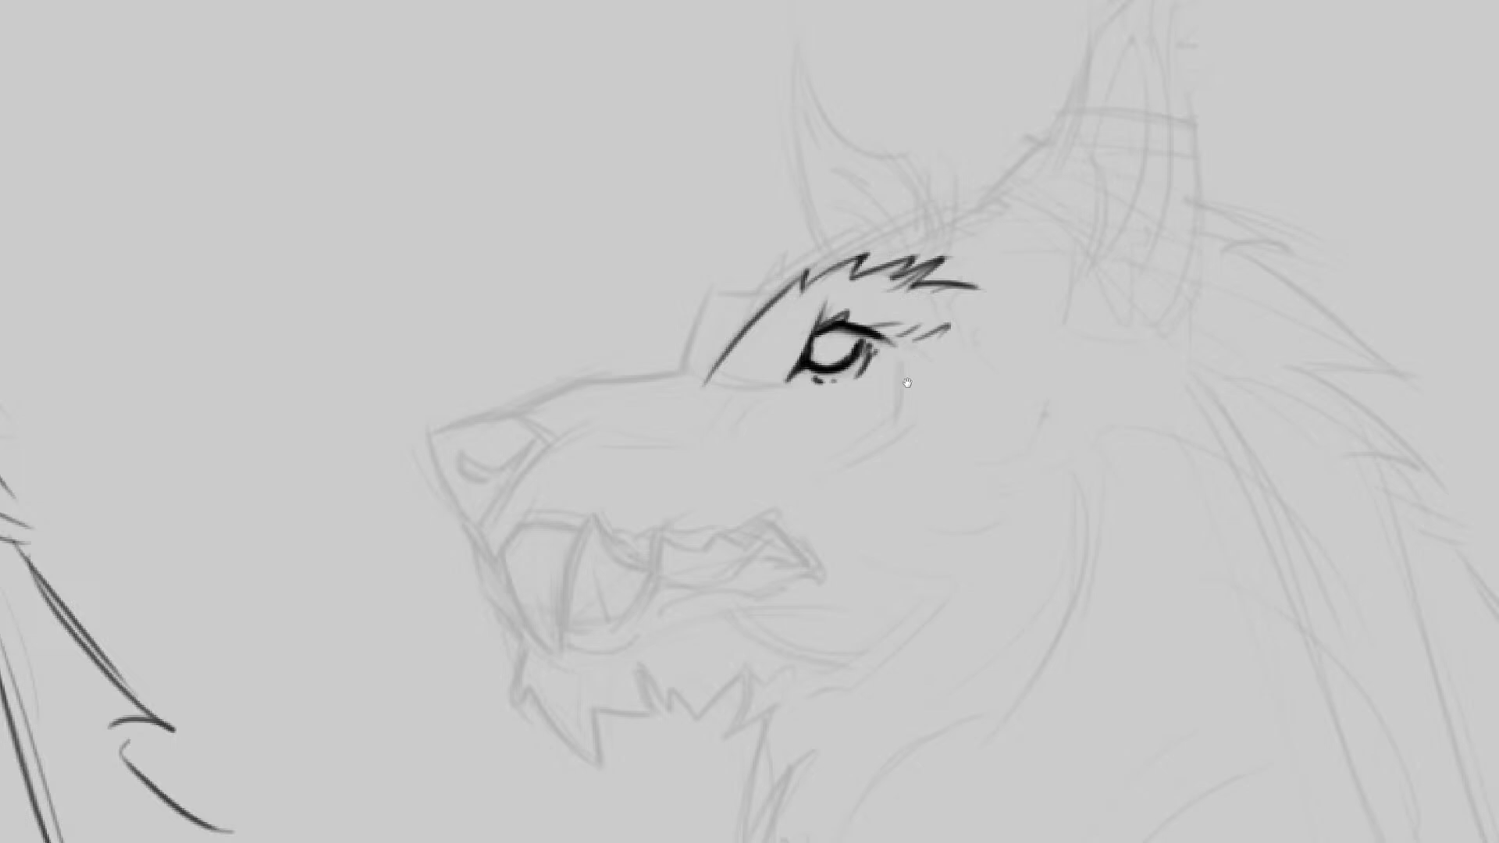
Step: Ink the wolf's far brow ridge with an angular outline and a fur spike in front of the near brow
scroll(823, 401, left, 1)
mouse_move(706, 375)
mouse_down()
mouse_move(738, 295)
mouse_move(708, 366)
mouse_move(742, 293)
mouse_move(778, 295)
mouse_move(816, 246)
mouse_move(809, 275)
mouse_up()
scroll(897, 249, down, 1)
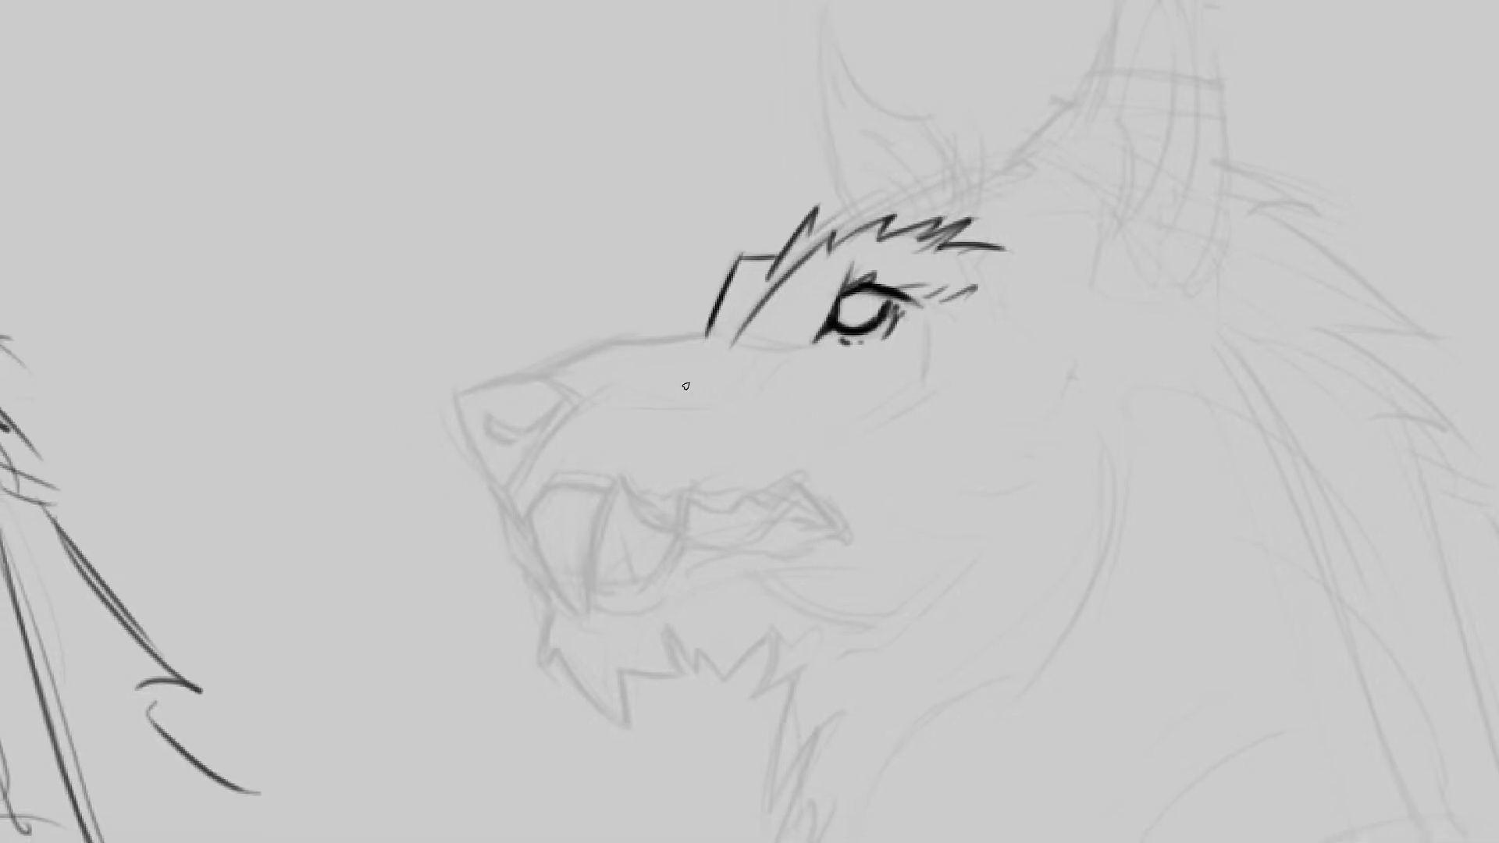
Step: Ink the crease below the near brow and the clean bridge of the wolf's muzzle up to the far brow
mouse_move(755, 346)
mouse_down()
mouse_move(819, 341)
mouse_move(816, 353)
mouse_up()
drag(659, 434, 751, 423)
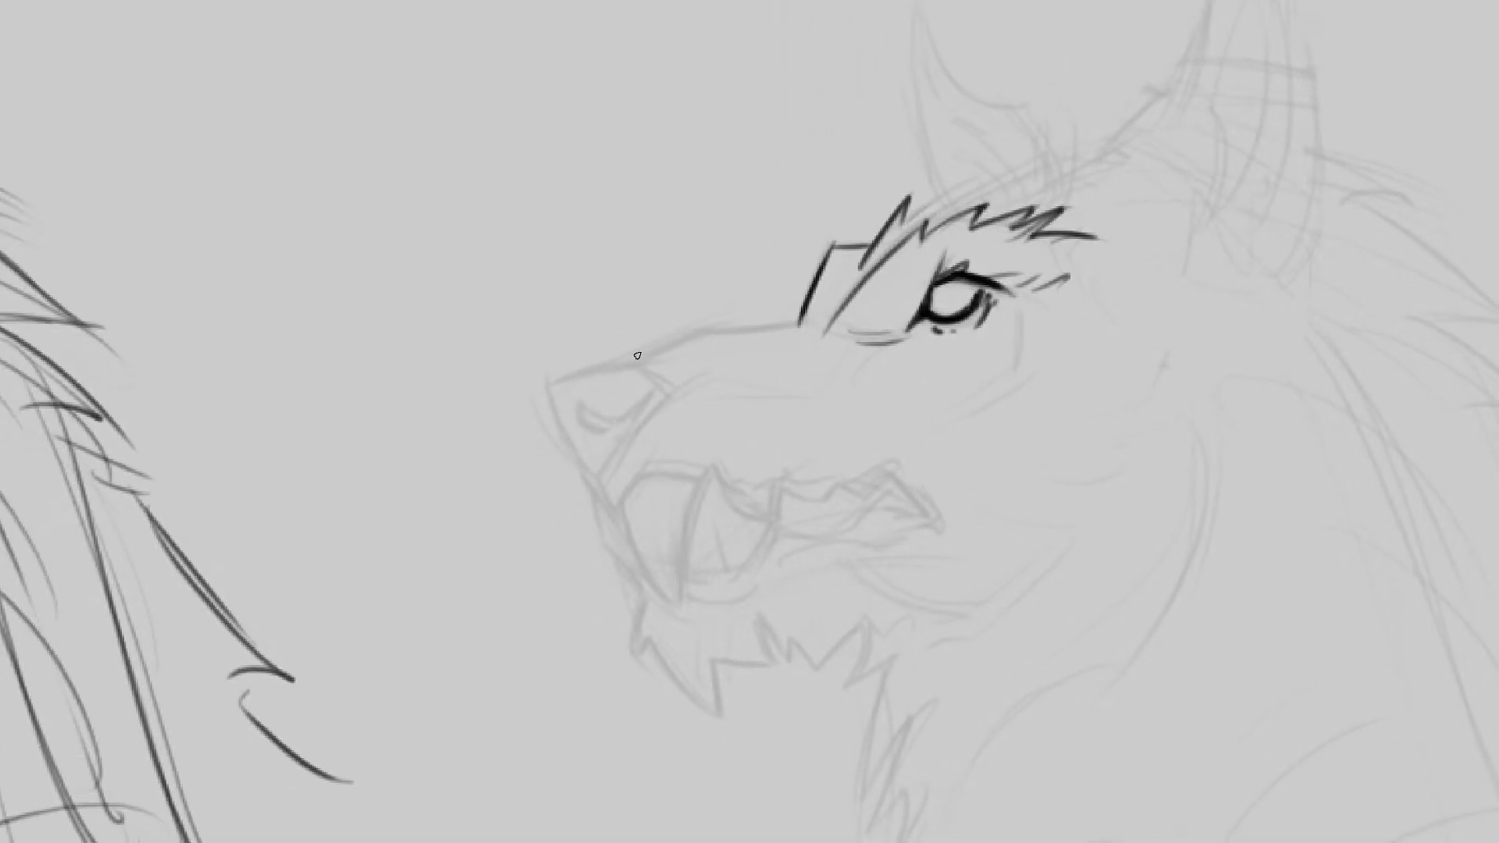
drag(632, 367, 731, 320)
key(ctrl+z)
key(ctrl+z)
key(ctrl+z)
mouse_move(623, 369)
mouse_down()
mouse_move(710, 327)
mouse_move(648, 361)
mouse_move(726, 330)
mouse_move(714, 327)
mouse_move(818, 321)
mouse_up()
drag(721, 325, 819, 321)
Step: Ink the wolf's nose with its top edge, front contour, curled nostril and lower edge
mouse_move(582, 385)
mouse_down()
mouse_move(687, 356)
mouse_move(722, 369)
mouse_up()
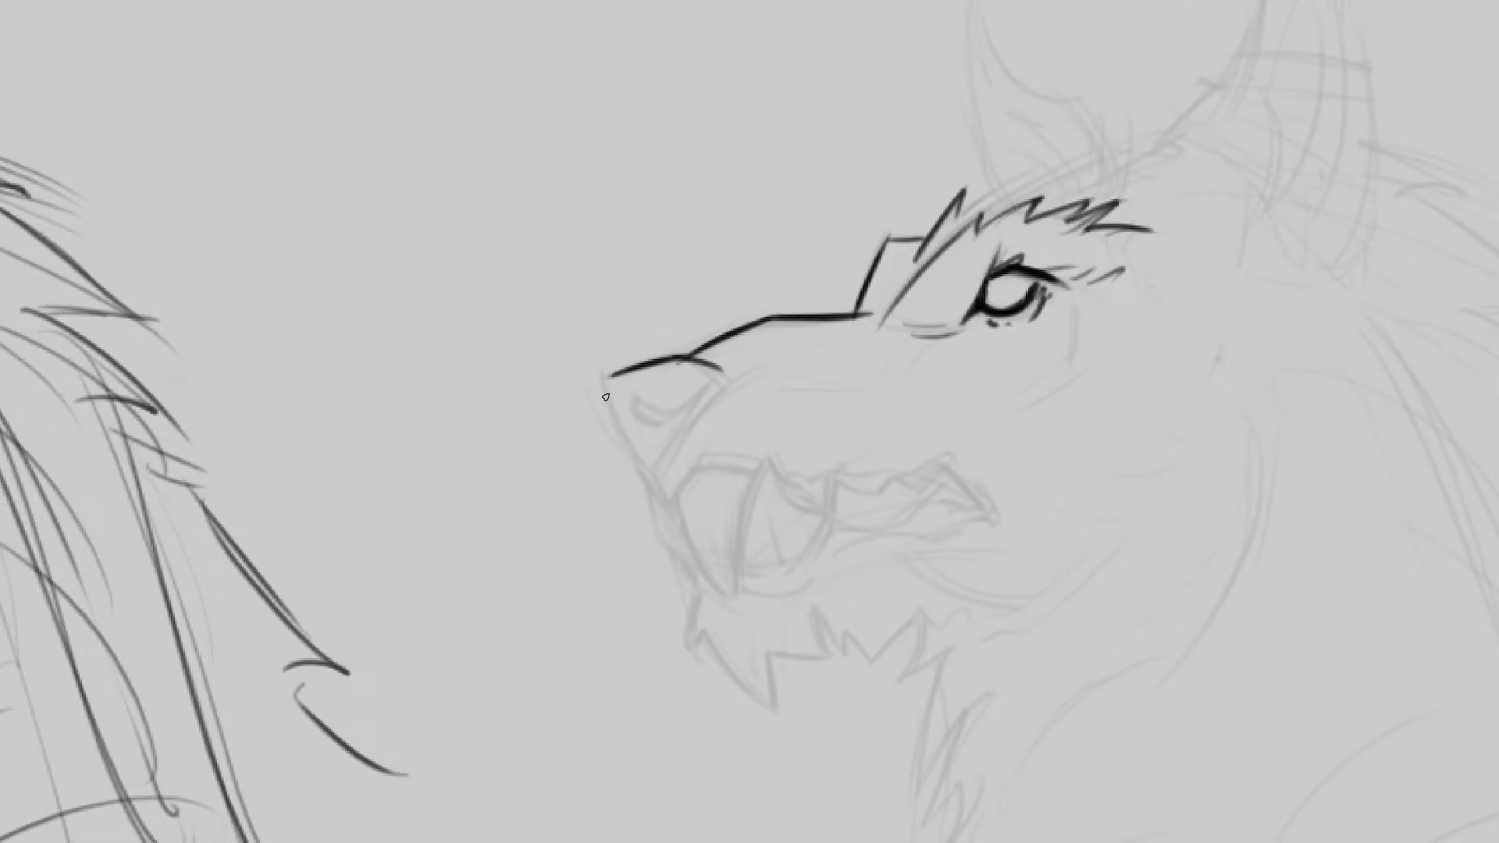
drag(609, 381, 645, 459)
drag(607, 380, 646, 463)
mouse_move(650, 404)
mouse_down()
mouse_move(663, 437)
mouse_move(718, 370)
mouse_up()
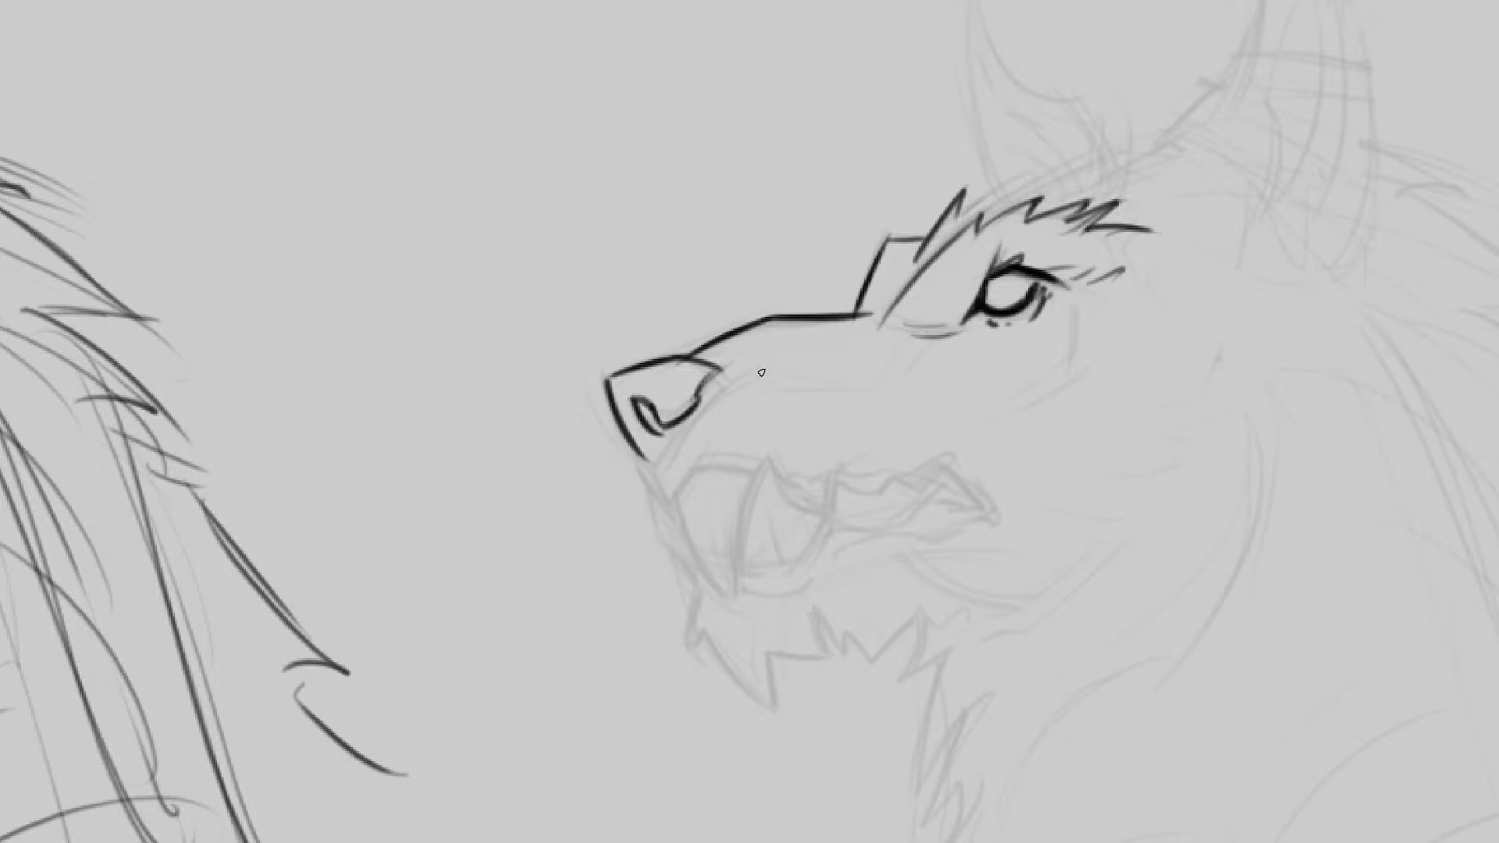
drag(657, 466, 687, 427)
Step: Ink the front lip below the nose, the far fang and the arched upper lip over the front teeth
drag(793, 502, 571, 457)
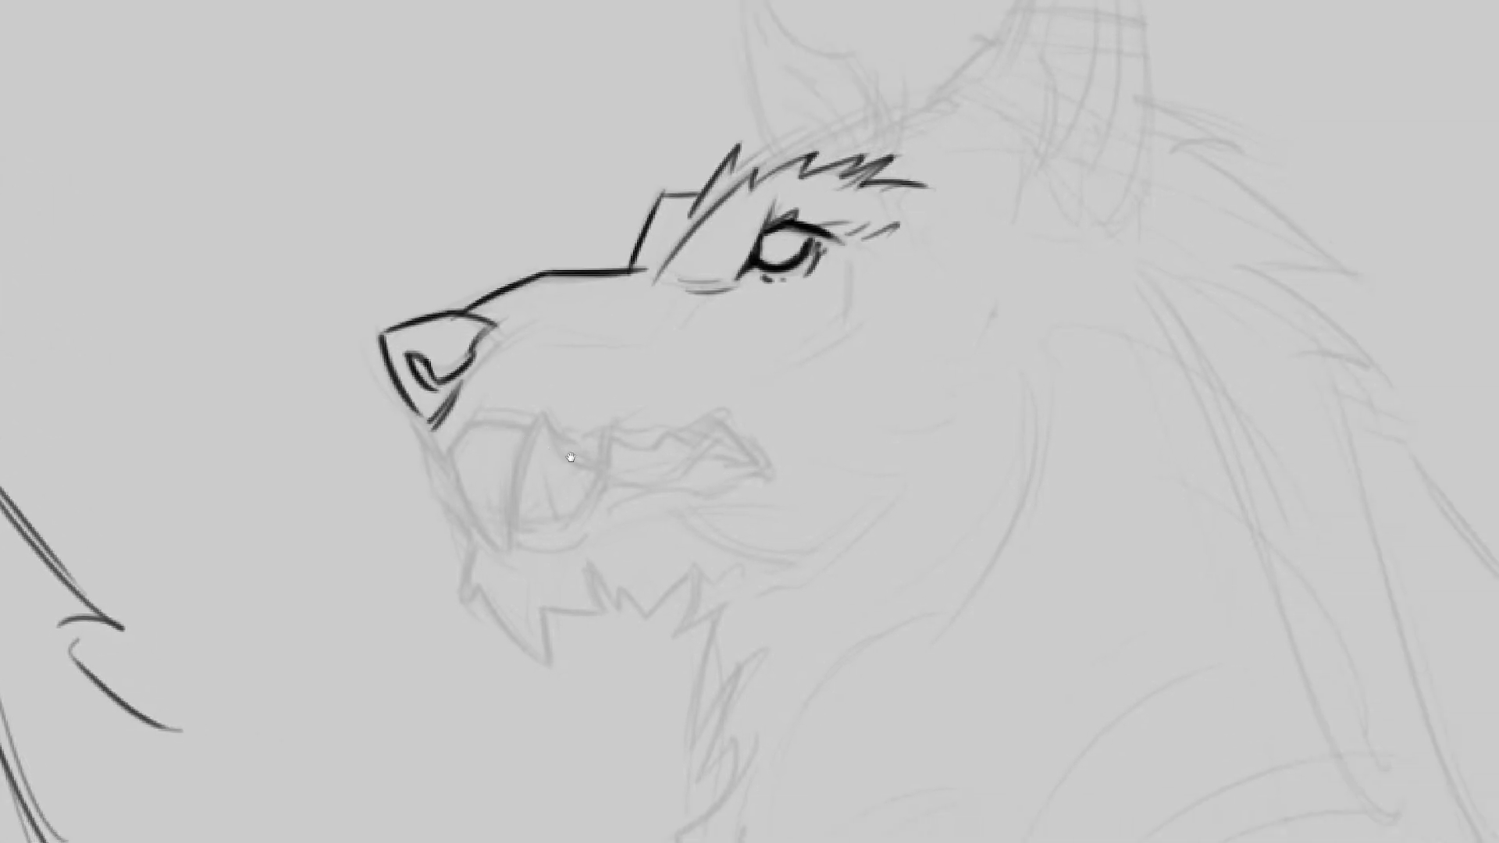
drag(754, 458, 843, 468)
drag(709, 481, 731, 478)
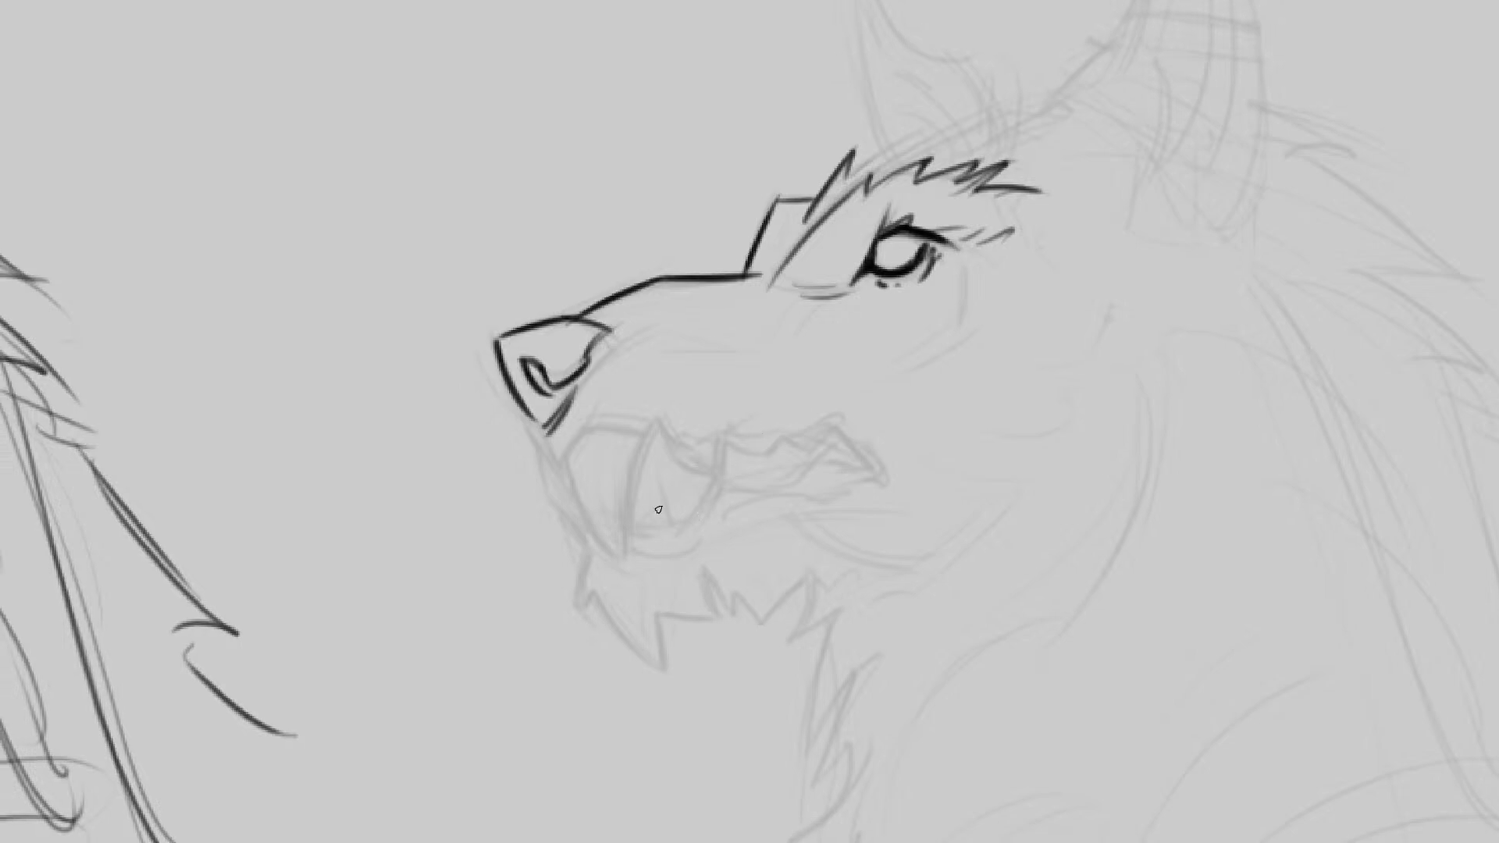
drag(546, 435, 568, 477)
mouse_move(519, 402)
mouse_down()
mouse_move(568, 486)
mouse_move(544, 456)
mouse_move(573, 535)
mouse_up()
key(ctrl+z)
key(ctrl+z)
drag(545, 484, 581, 540)
mouse_move(581, 540)
mouse_down()
mouse_move(574, 497)
mouse_move(594, 426)
mouse_move(572, 487)
mouse_up()
drag(584, 434, 648, 432)
drag(570, 478, 617, 560)
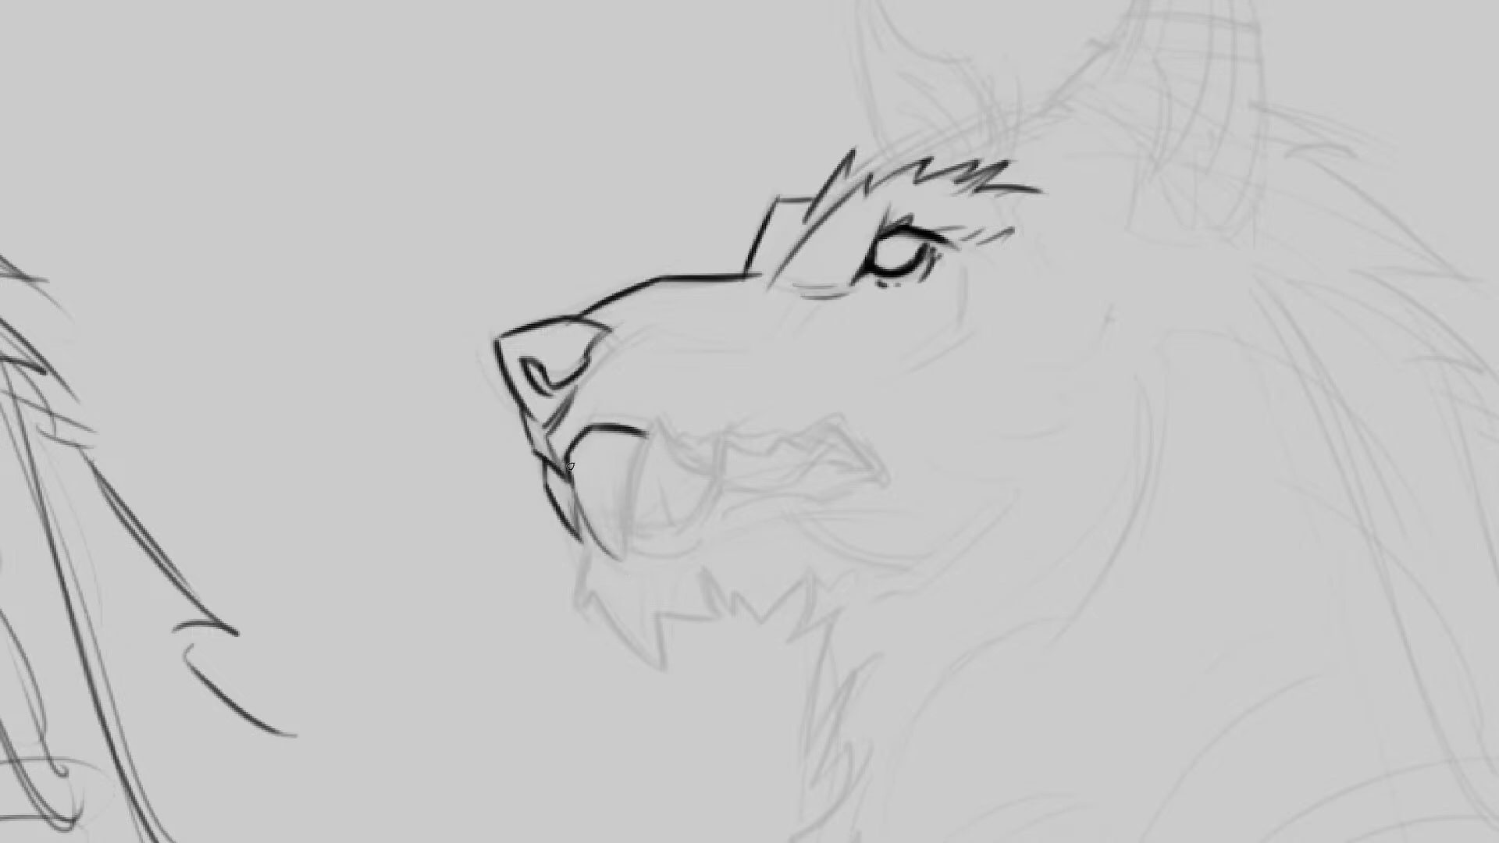
Step: Ink the two large front fangs, the gum line between them and small tooth marks inside the mouth
drag(568, 467, 619, 559)
mouse_move(580, 498)
mouse_down()
mouse_move(629, 560)
mouse_move(637, 461)
mouse_up()
drag(627, 554, 662, 406)
mouse_move(627, 486)
mouse_down()
mouse_move(663, 407)
mouse_move(673, 451)
mouse_move(711, 472)
mouse_up()
mouse_move(632, 518)
mouse_down()
mouse_move(691, 523)
mouse_move(657, 518)
mouse_up()
mouse_move(651, 486)
mouse_down()
mouse_move(650, 429)
mouse_move(665, 495)
mouse_move(650, 532)
mouse_move(621, 547)
mouse_move(591, 434)
mouse_up()
drag(593, 457, 600, 428)
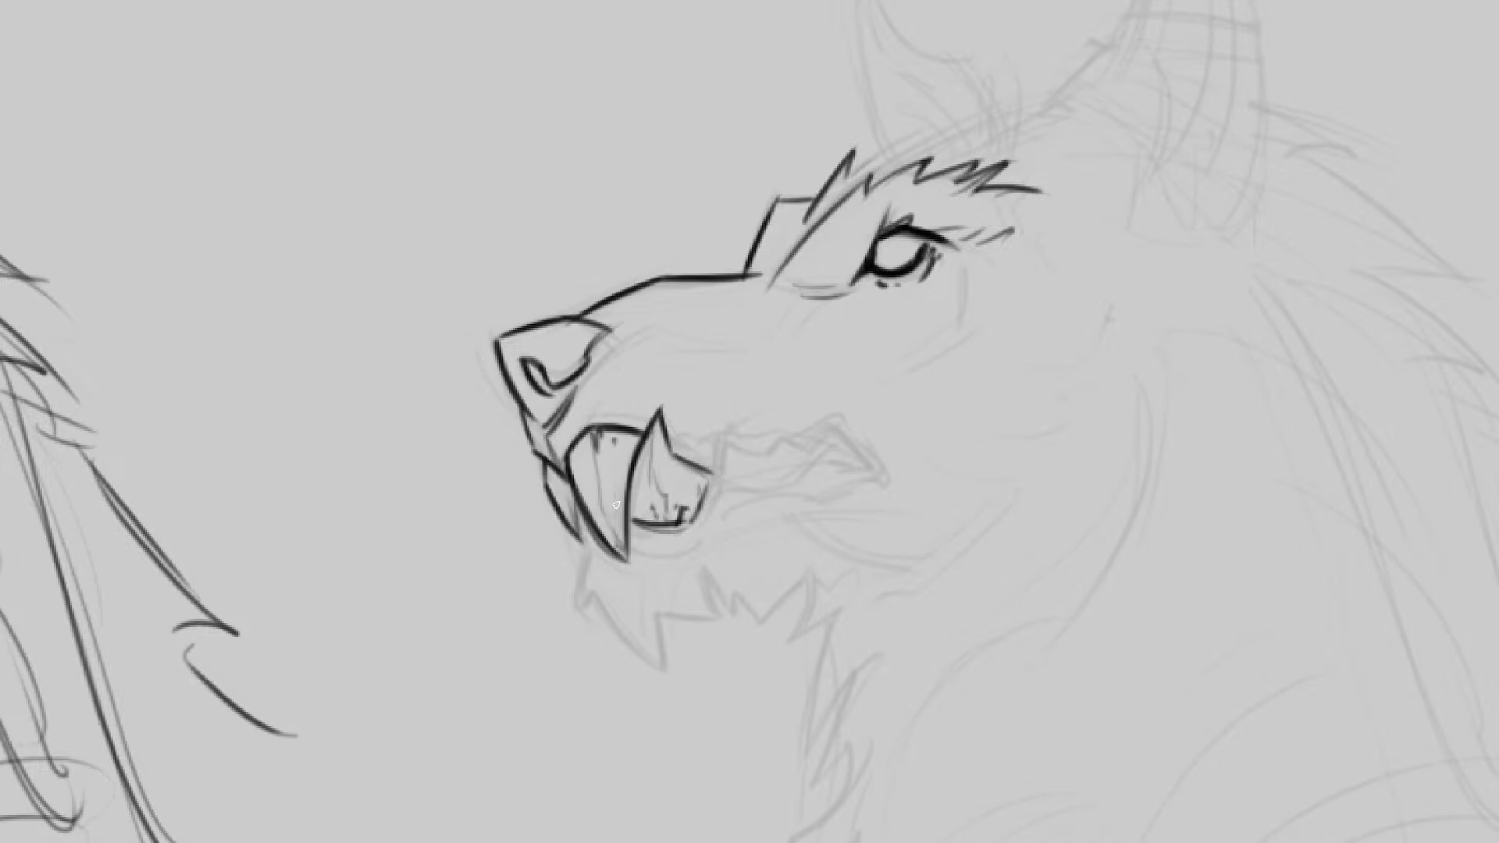
Step: Add whisker spots and light wrinkle lines on the muzzle, plus a short crease in front of the eye
scroll(790, 405, down, 4)
scroll(777, 337, up, 4)
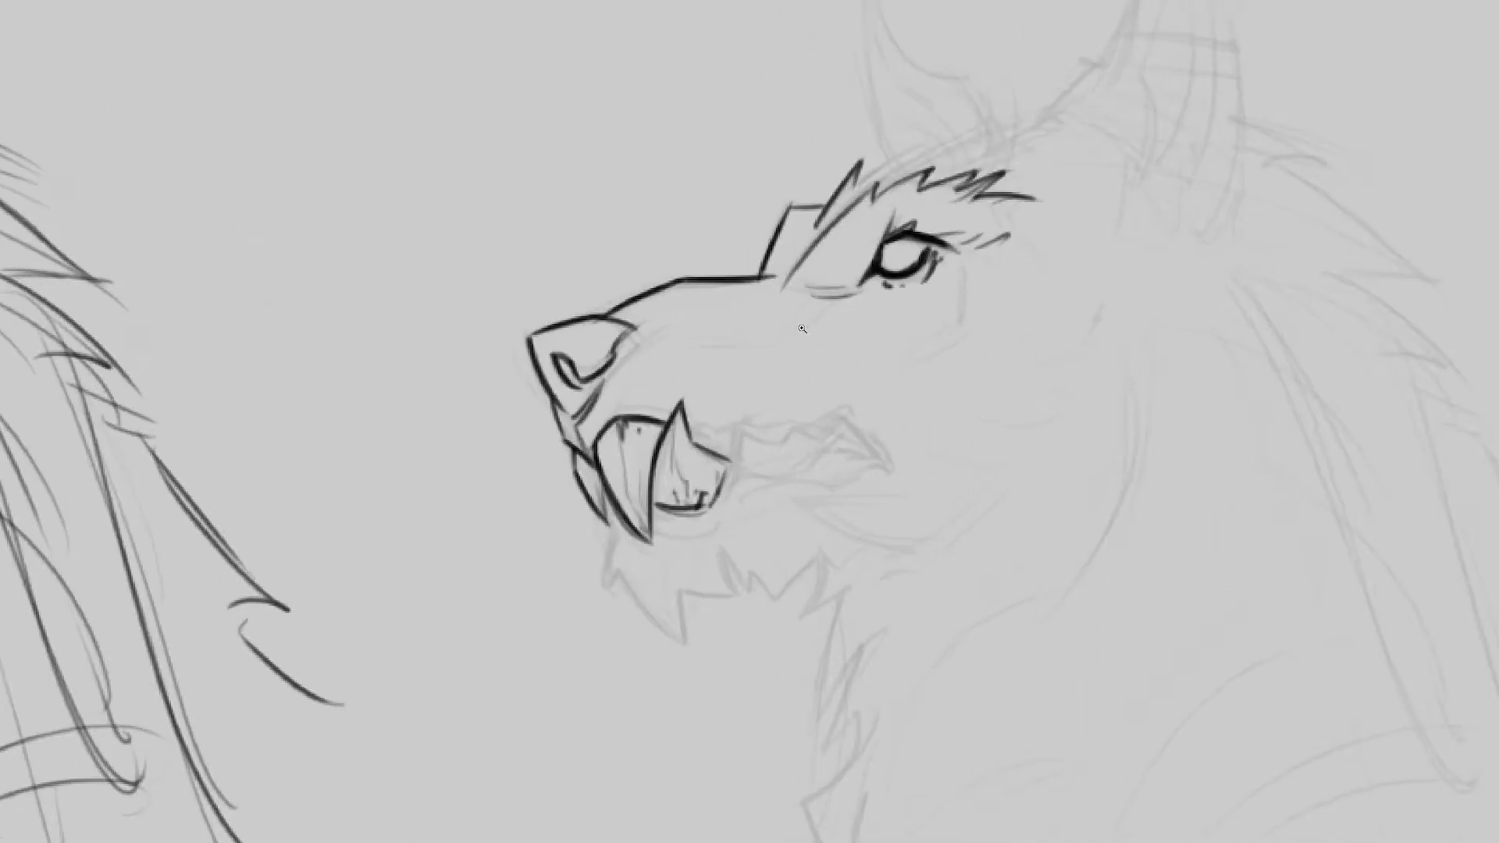
drag(725, 338, 739, 346)
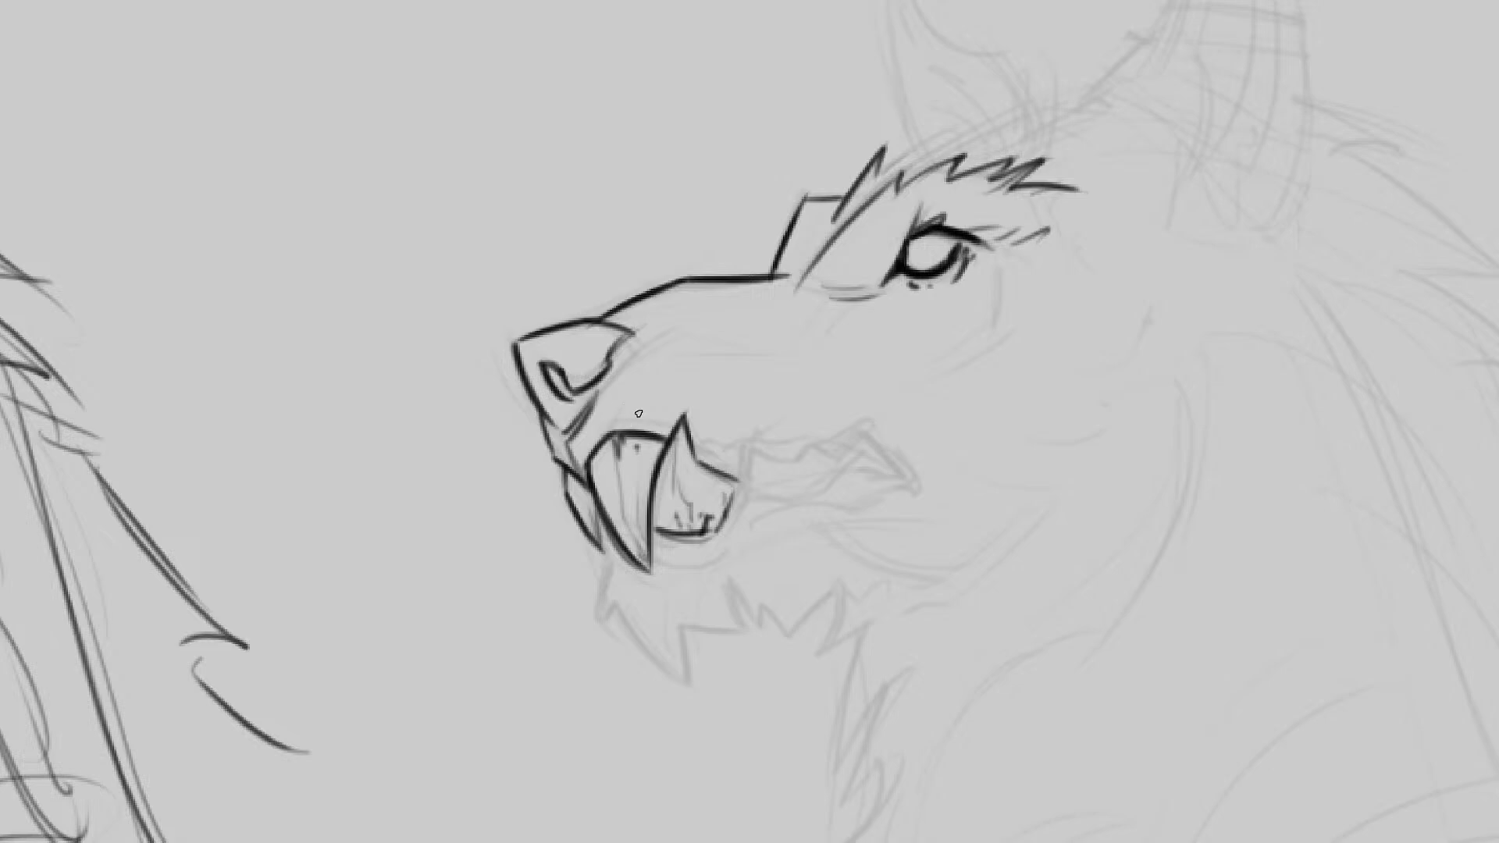
mouse_move(628, 400)
mouse_down()
mouse_move(661, 406)
mouse_move(627, 401)
mouse_move(664, 422)
mouse_move(666, 370)
mouse_move(628, 375)
mouse_move(682, 395)
mouse_up()
mouse_move(706, 382)
mouse_down()
mouse_move(720, 391)
mouse_move(716, 320)
mouse_up()
mouse_move(642, 359)
mouse_down()
mouse_move(708, 325)
mouse_move(791, 358)
mouse_up()
drag(708, 330, 803, 347)
drag(833, 348, 862, 314)
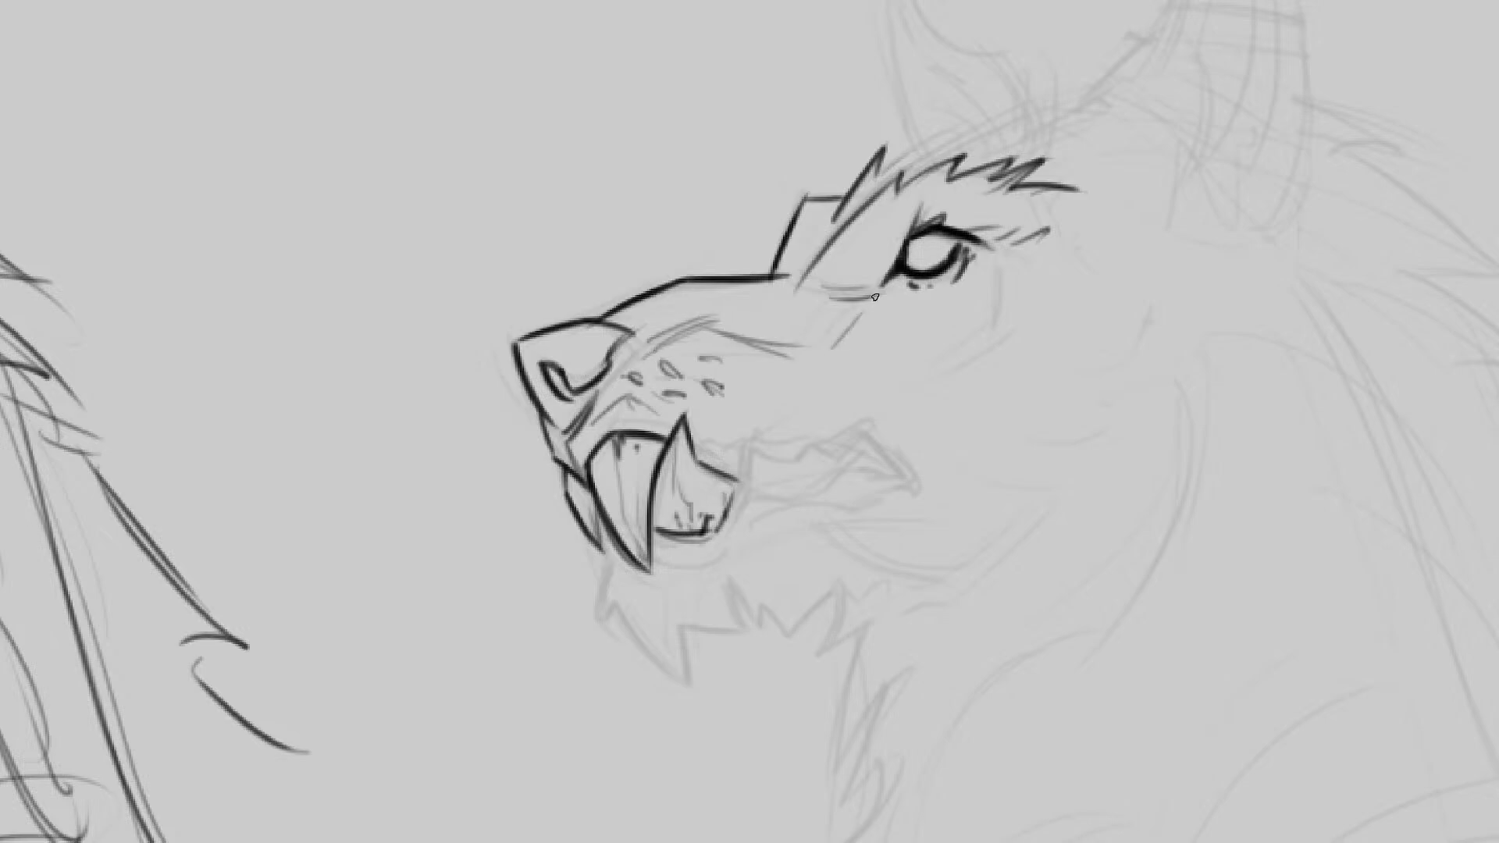
Step: Ink light cheekbone lines below and behind the wolf's eye
mouse_move(971, 395)
mouse_down()
mouse_move(896, 375)
mouse_move(929, 308)
mouse_up()
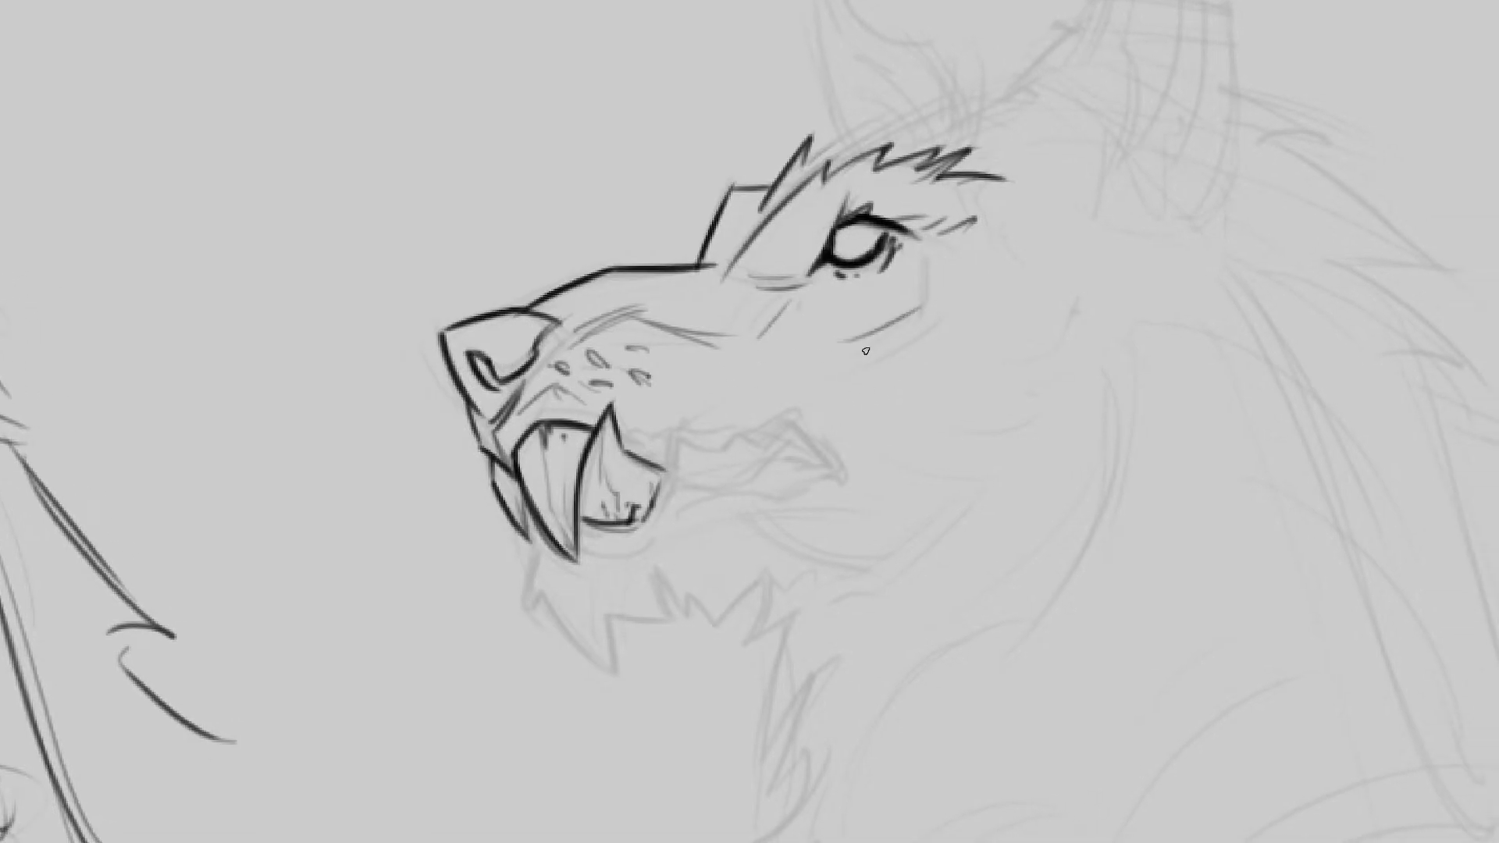
drag(865, 352, 934, 319)
drag(930, 243, 937, 290)
drag(948, 256, 946, 292)
drag(949, 386, 965, 313)
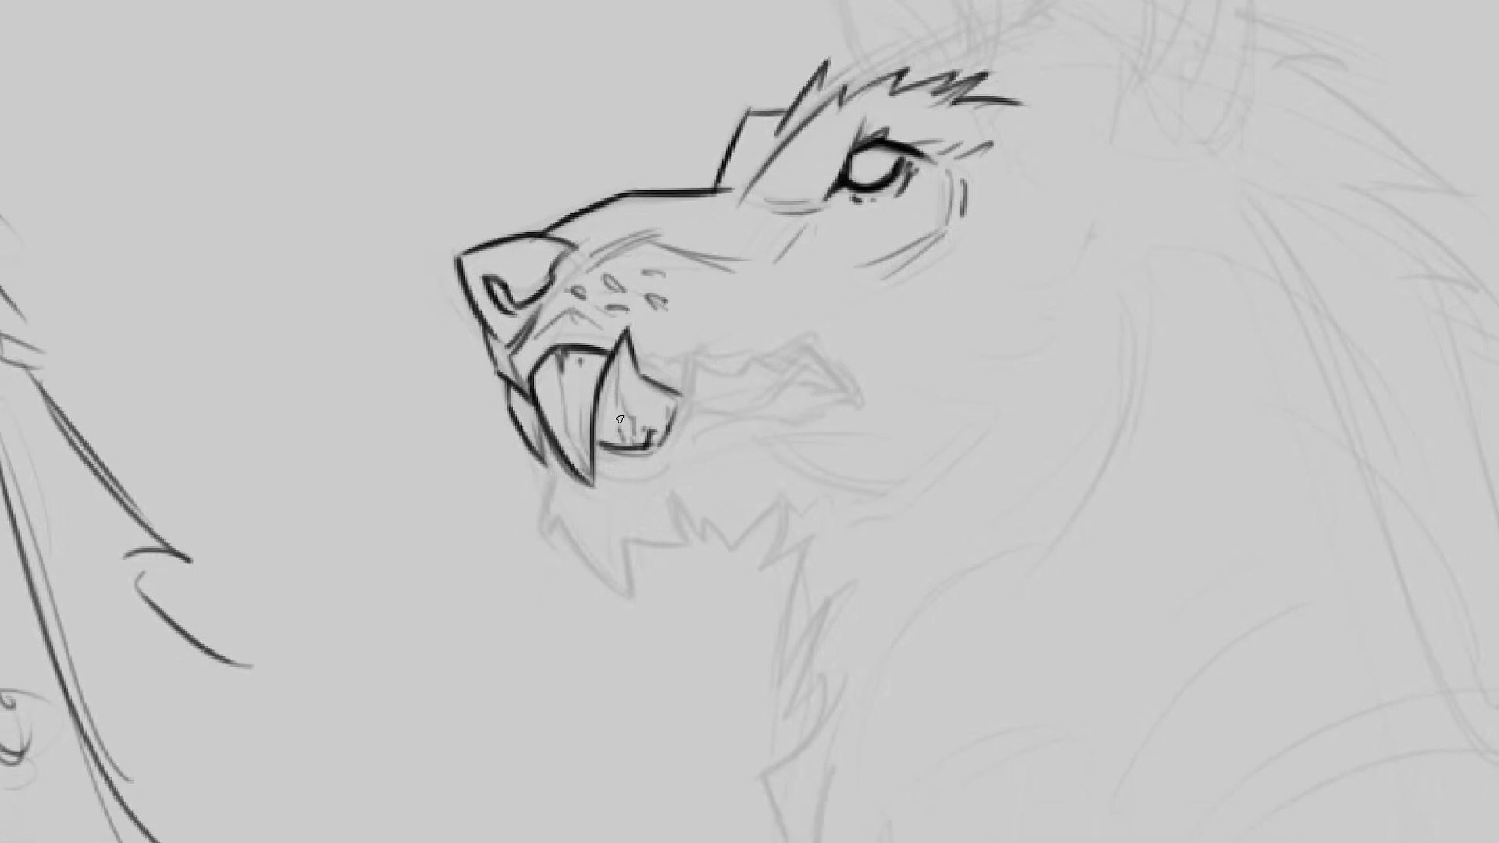
Step: Ink the jagged back teeth, the upper lip to the mouth corner and the lower lip line
mouse_move(647, 364)
mouse_down()
mouse_move(681, 389)
mouse_move(777, 365)
mouse_up()
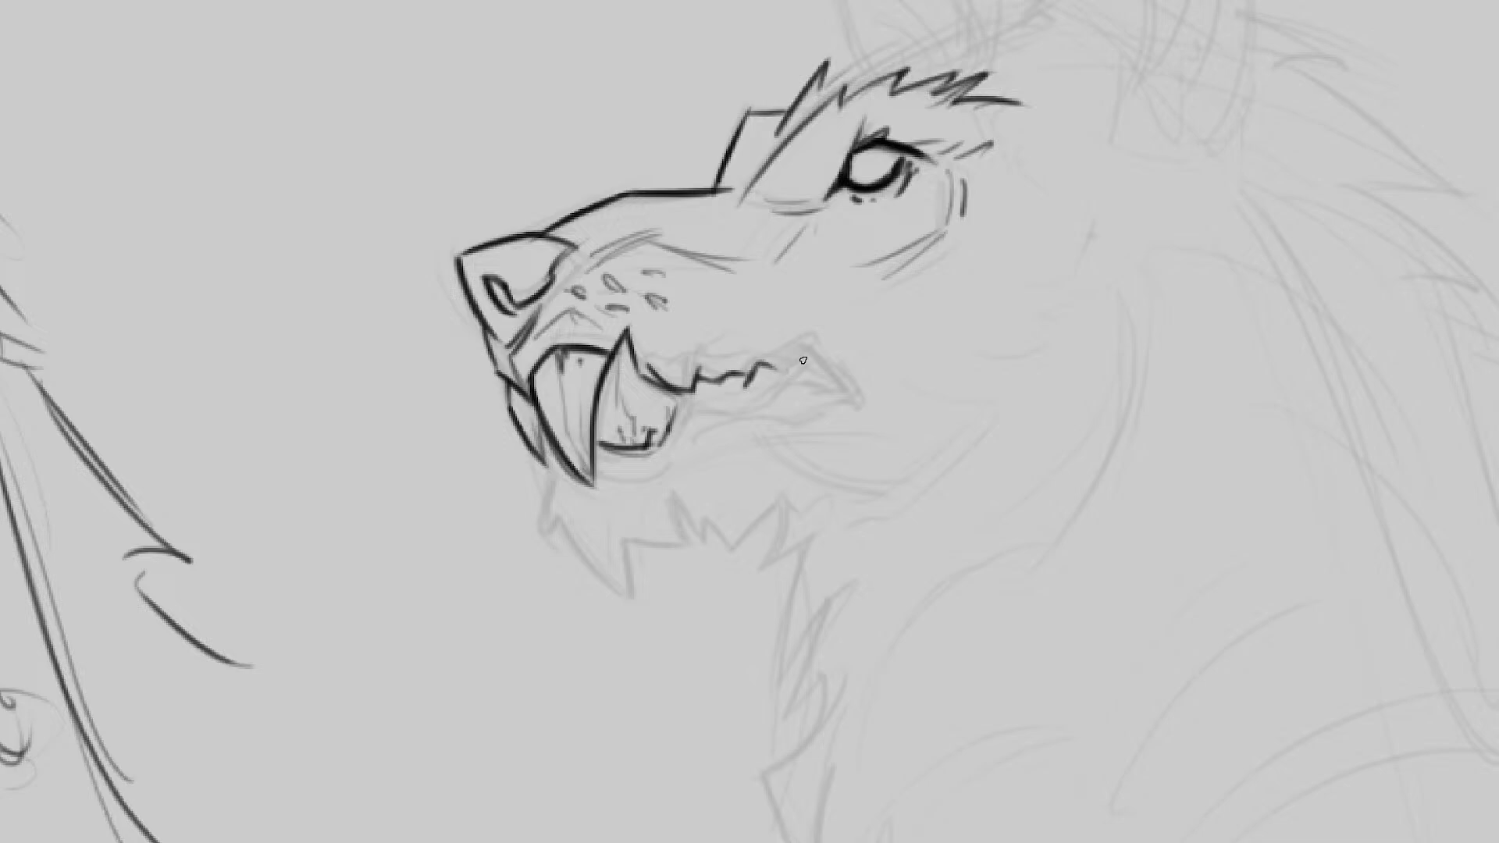
mouse_move(645, 356)
mouse_down()
mouse_move(817, 334)
mouse_move(857, 400)
mouse_up()
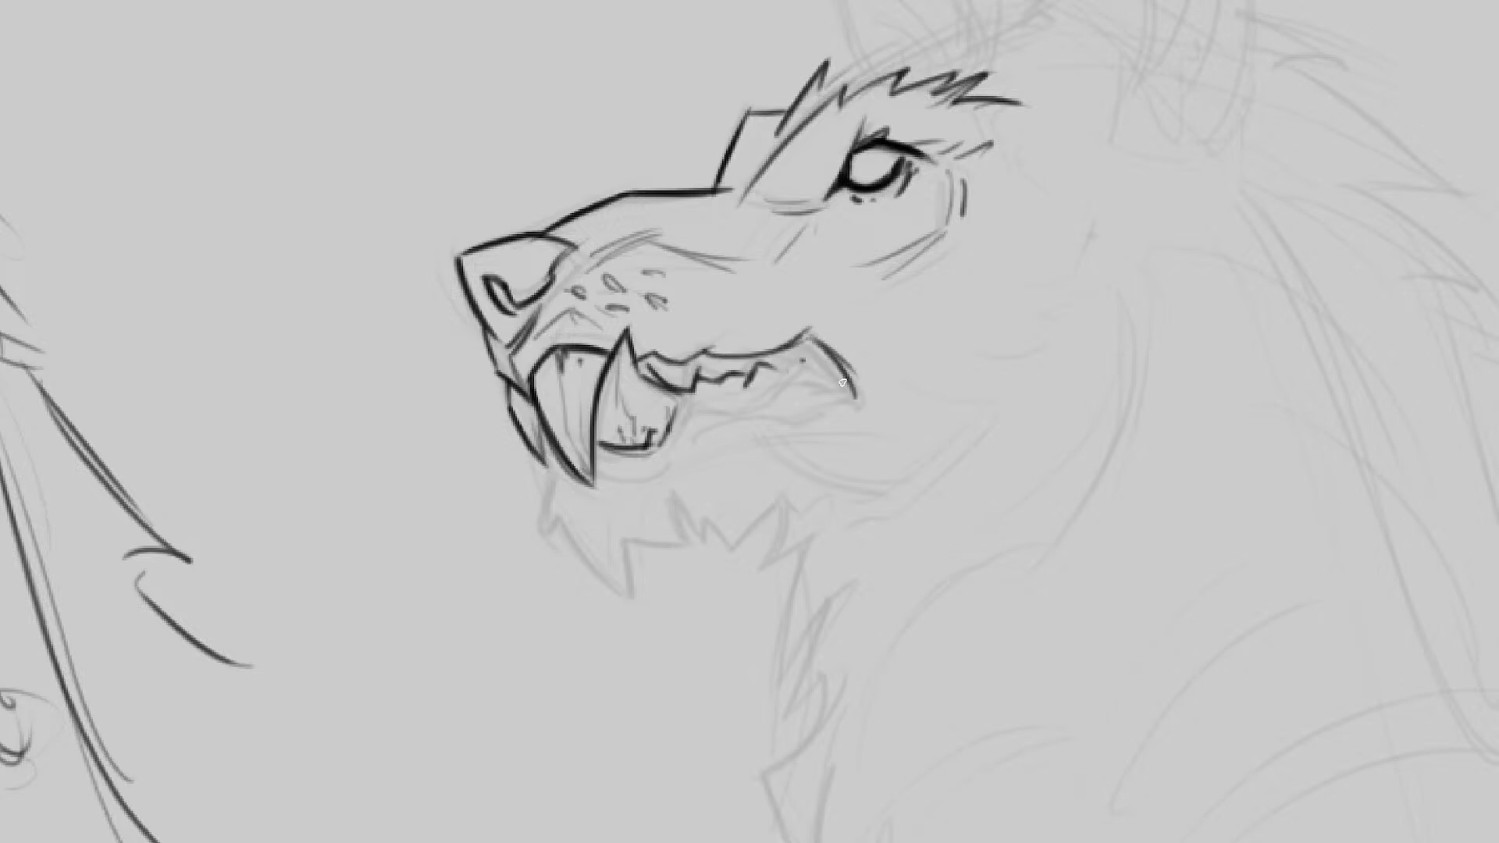
mouse_move(809, 336)
mouse_down()
mouse_move(851, 391)
mouse_move(798, 370)
mouse_move(835, 394)
mouse_up()
mouse_move(713, 406)
mouse_down()
mouse_move(687, 384)
mouse_move(702, 410)
mouse_move(750, 386)
mouse_up()
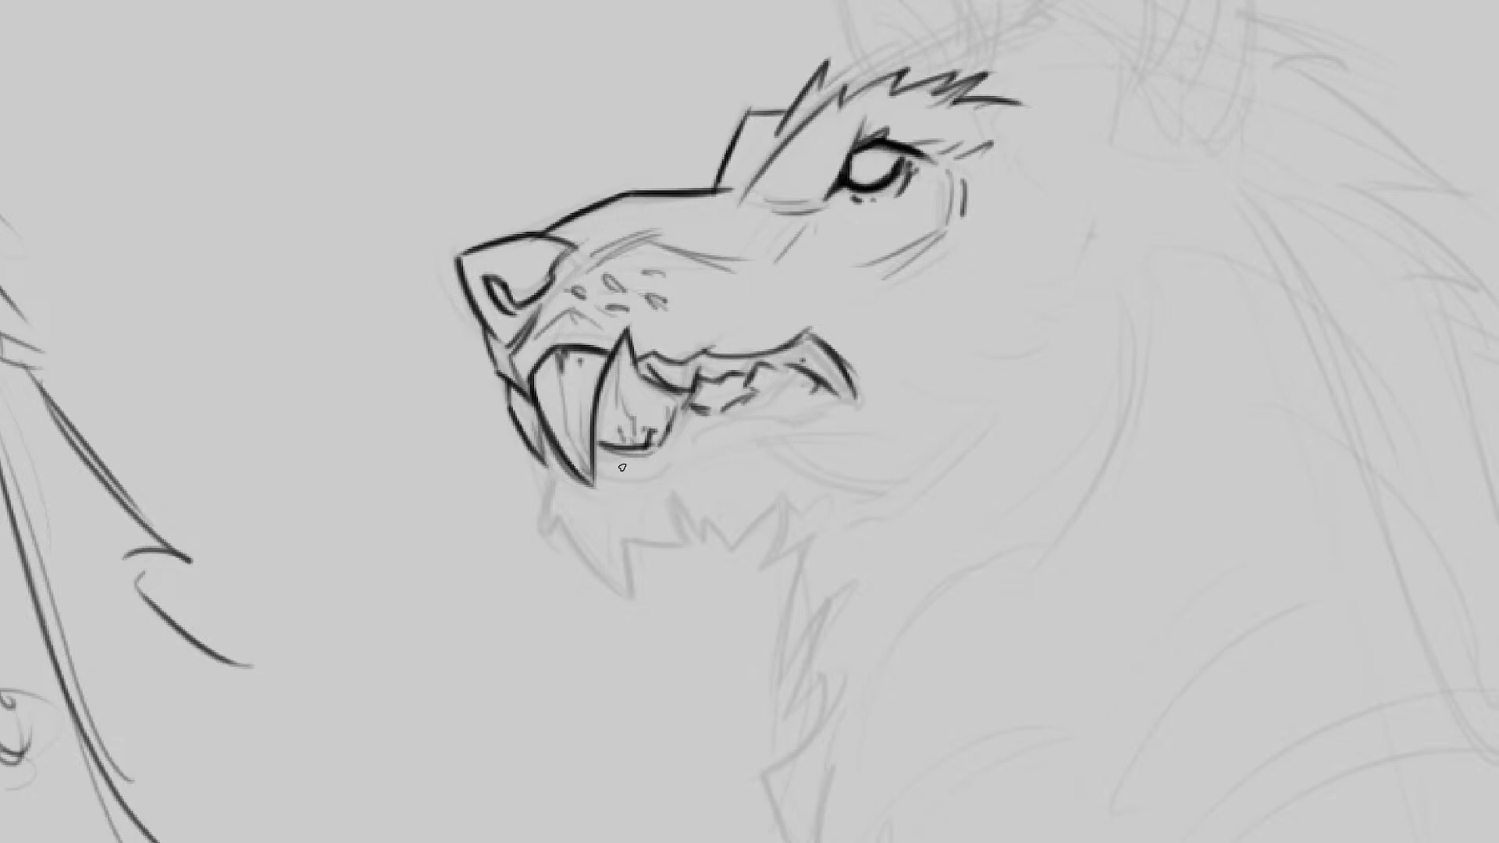
drag(601, 467, 726, 420)
mouse_move(663, 459)
mouse_down()
mouse_move(856, 400)
mouse_move(812, 392)
mouse_up()
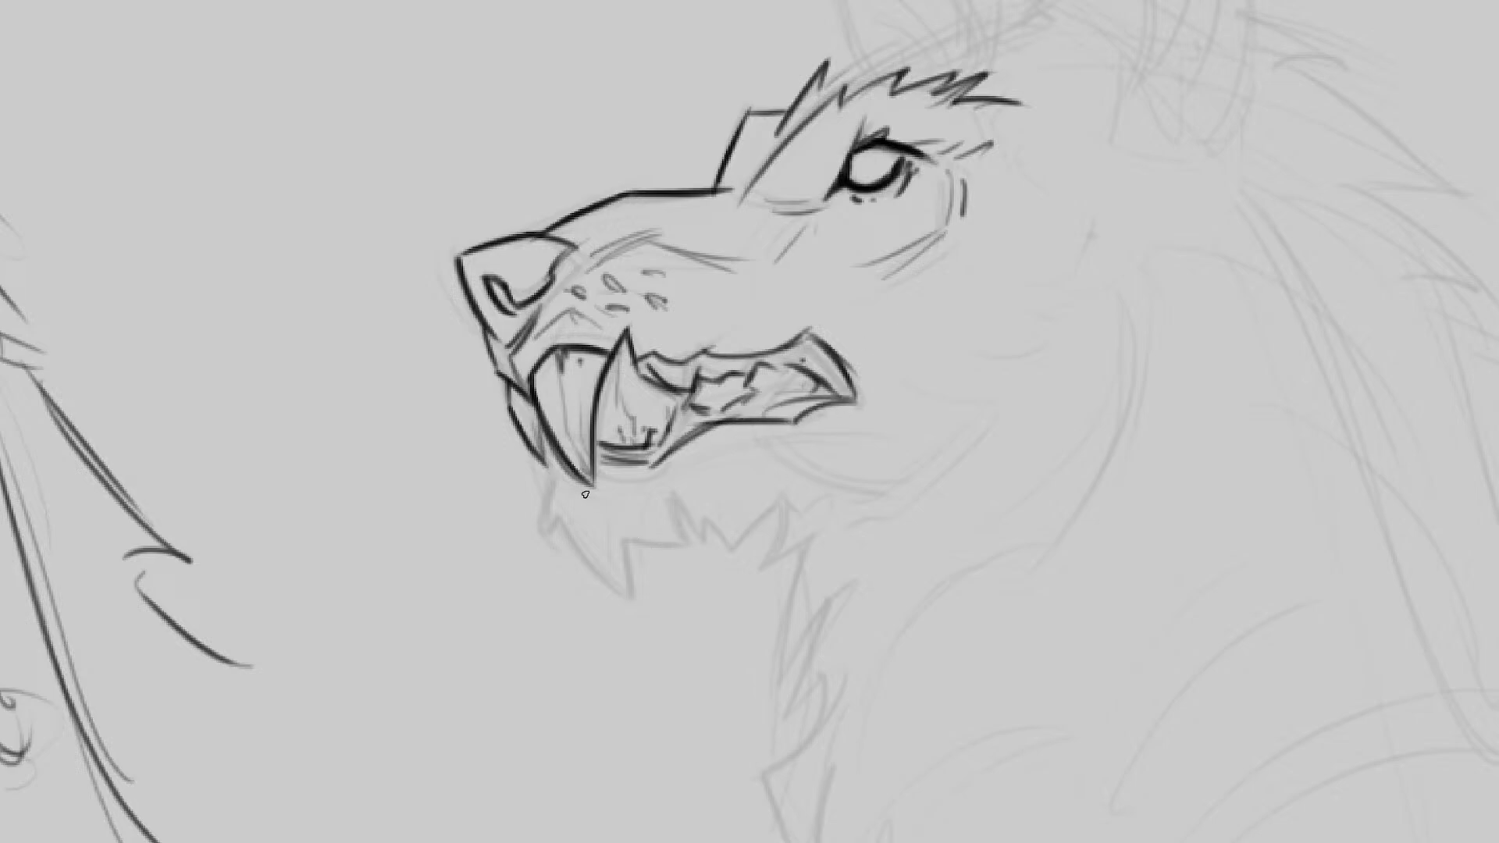
Step: Ink the pointed chin fur, the jagged tufts under the jaw and the jawline rising toward the cheek
mouse_move(544, 441)
mouse_down()
mouse_move(544, 550)
mouse_move(632, 585)
mouse_up()
mouse_move(602, 521)
mouse_down()
mouse_move(689, 545)
mouse_move(673, 499)
mouse_move(700, 546)
mouse_move(729, 553)
mouse_move(764, 496)
mouse_up()
mouse_move(726, 556)
mouse_down()
mouse_move(785, 477)
mouse_move(763, 551)
mouse_move(816, 507)
mouse_move(815, 549)
mouse_move(943, 448)
mouse_up()
mouse_move(941, 465)
mouse_down()
mouse_move(930, 488)
mouse_move(914, 477)
mouse_up()
drag(920, 415, 868, 398)
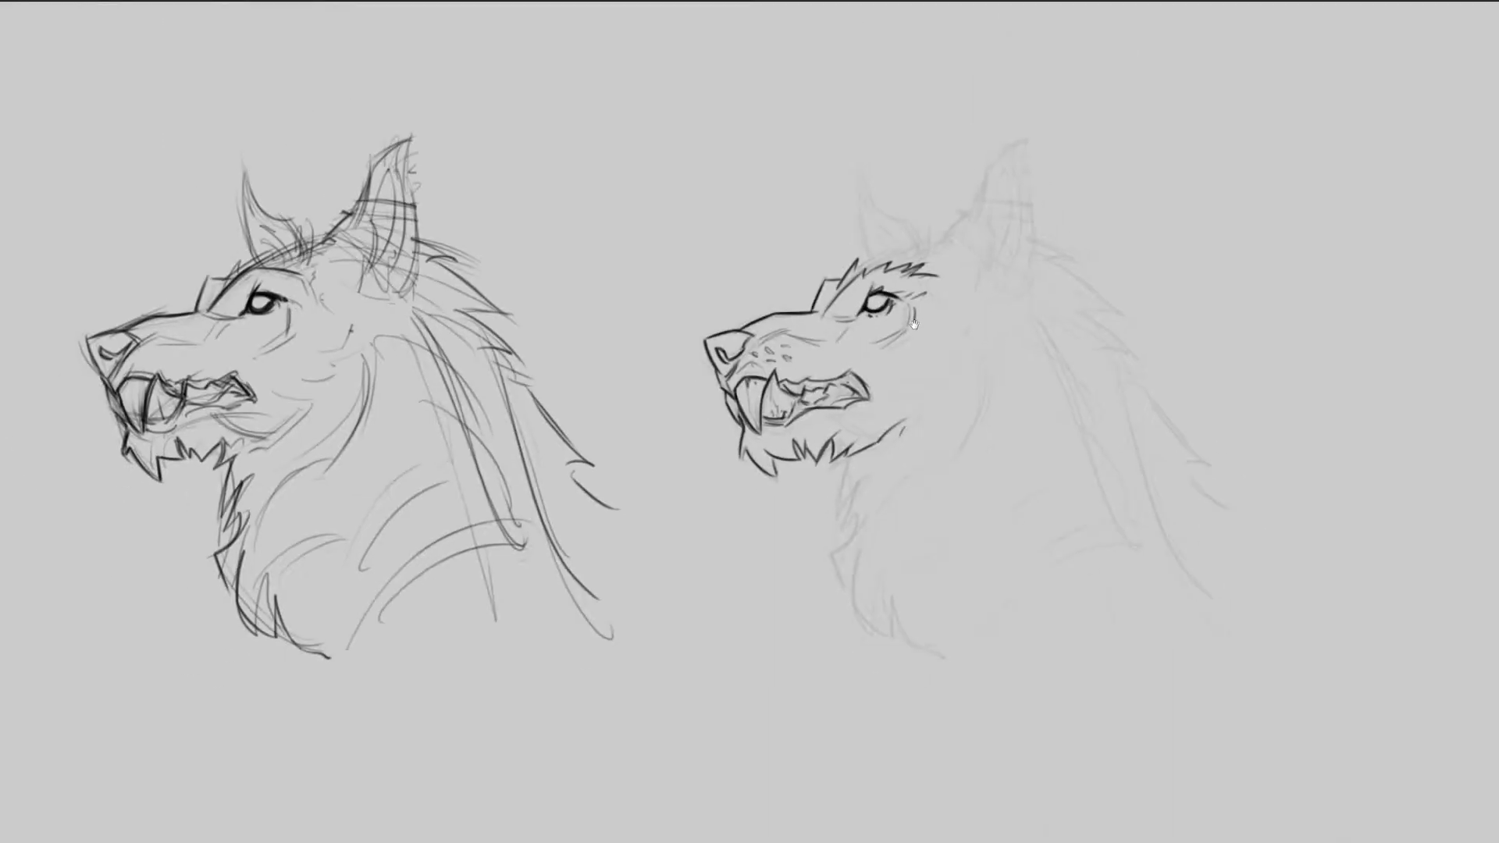
Step: Ink the front of the neck as a line of jagged fur tufts from the jaw down to the chest
drag(870, 315, 769, 256)
mouse_move(745, 403)
mouse_down()
mouse_move(769, 371)
mouse_move(714, 453)
mouse_move(740, 416)
mouse_move(726, 518)
mouse_move(762, 459)
mouse_up()
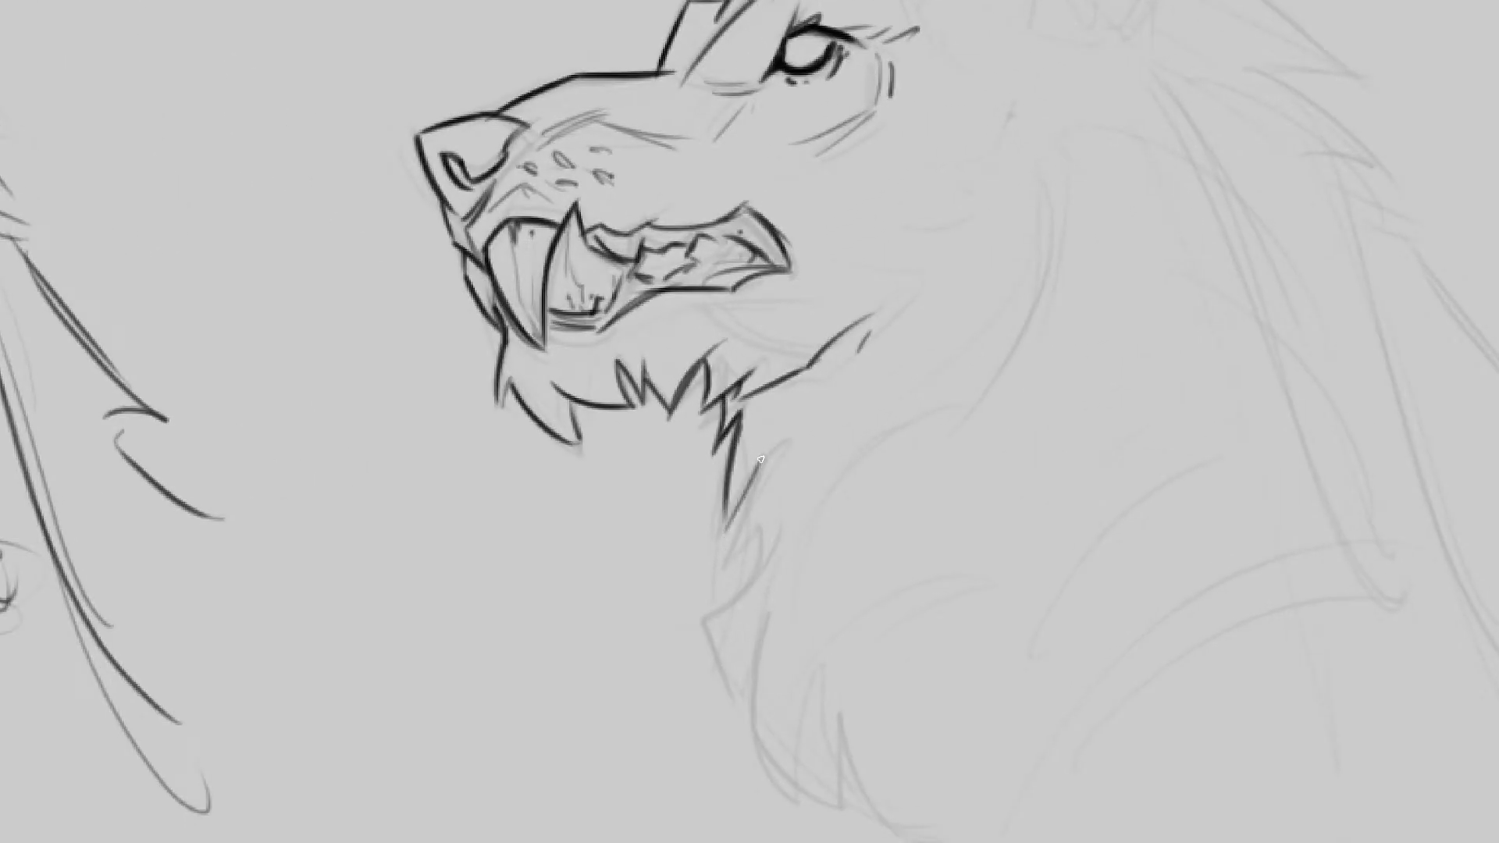
drag(720, 535, 778, 451)
mouse_move(726, 527)
mouse_down()
mouse_move(764, 462)
mouse_move(721, 608)
mouse_move(739, 603)
mouse_up()
mouse_move(739, 603)
mouse_down()
mouse_move(725, 615)
mouse_move(740, 697)
mouse_up()
drag(741, 695, 754, 661)
mouse_move(754, 661)
mouse_down()
mouse_move(754, 726)
mouse_move(749, 646)
mouse_move(823, 771)
mouse_move(881, 796)
mouse_up()
drag(949, 467, 819, 428)
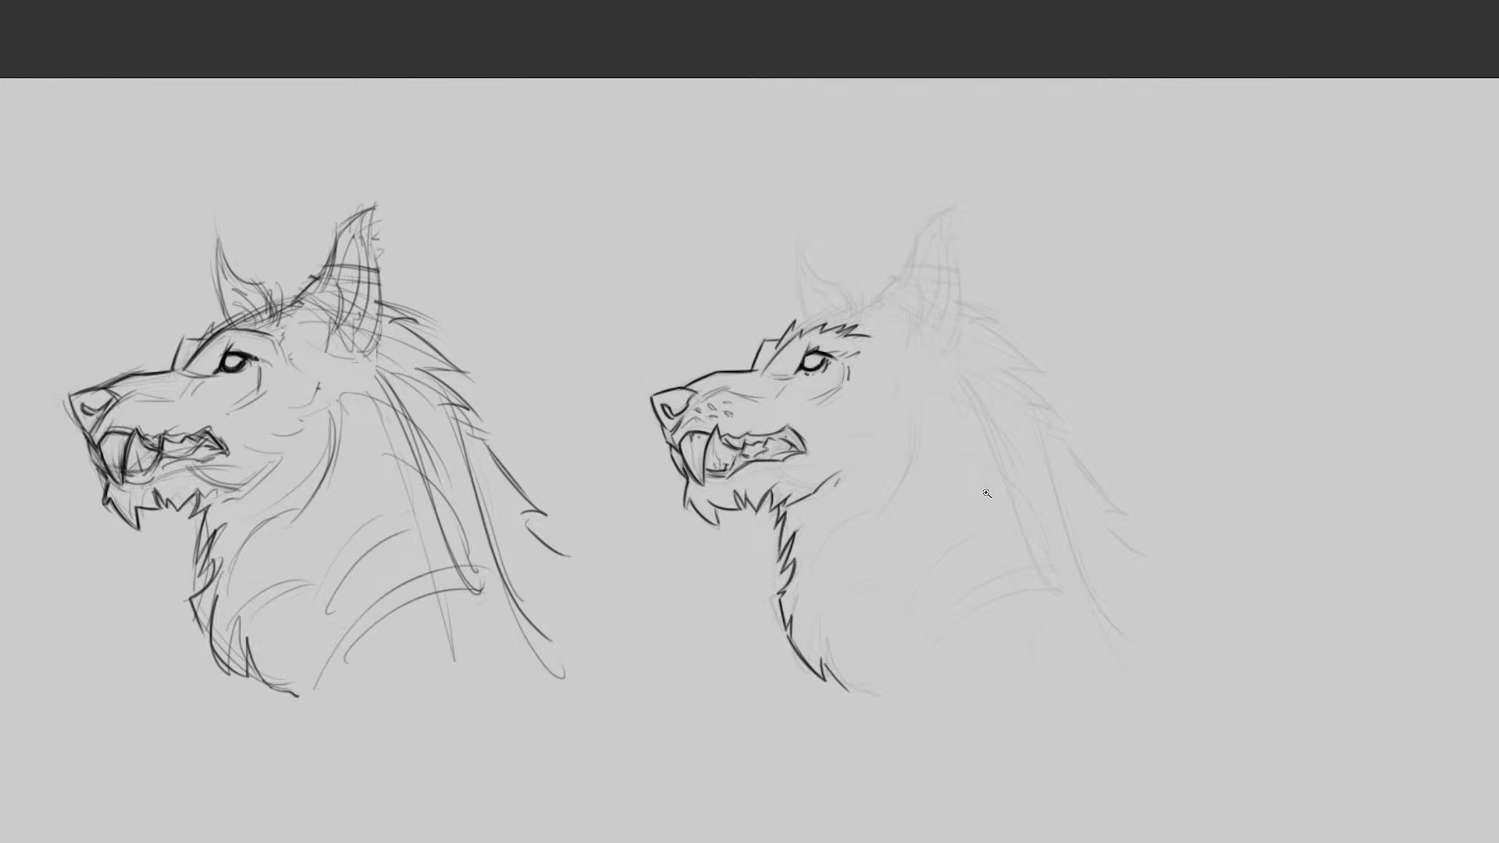
Step: Thicken the dark ring of the wolf's eye and fill the nostril and lower nose edge with black
scroll(842, 379, up, 5)
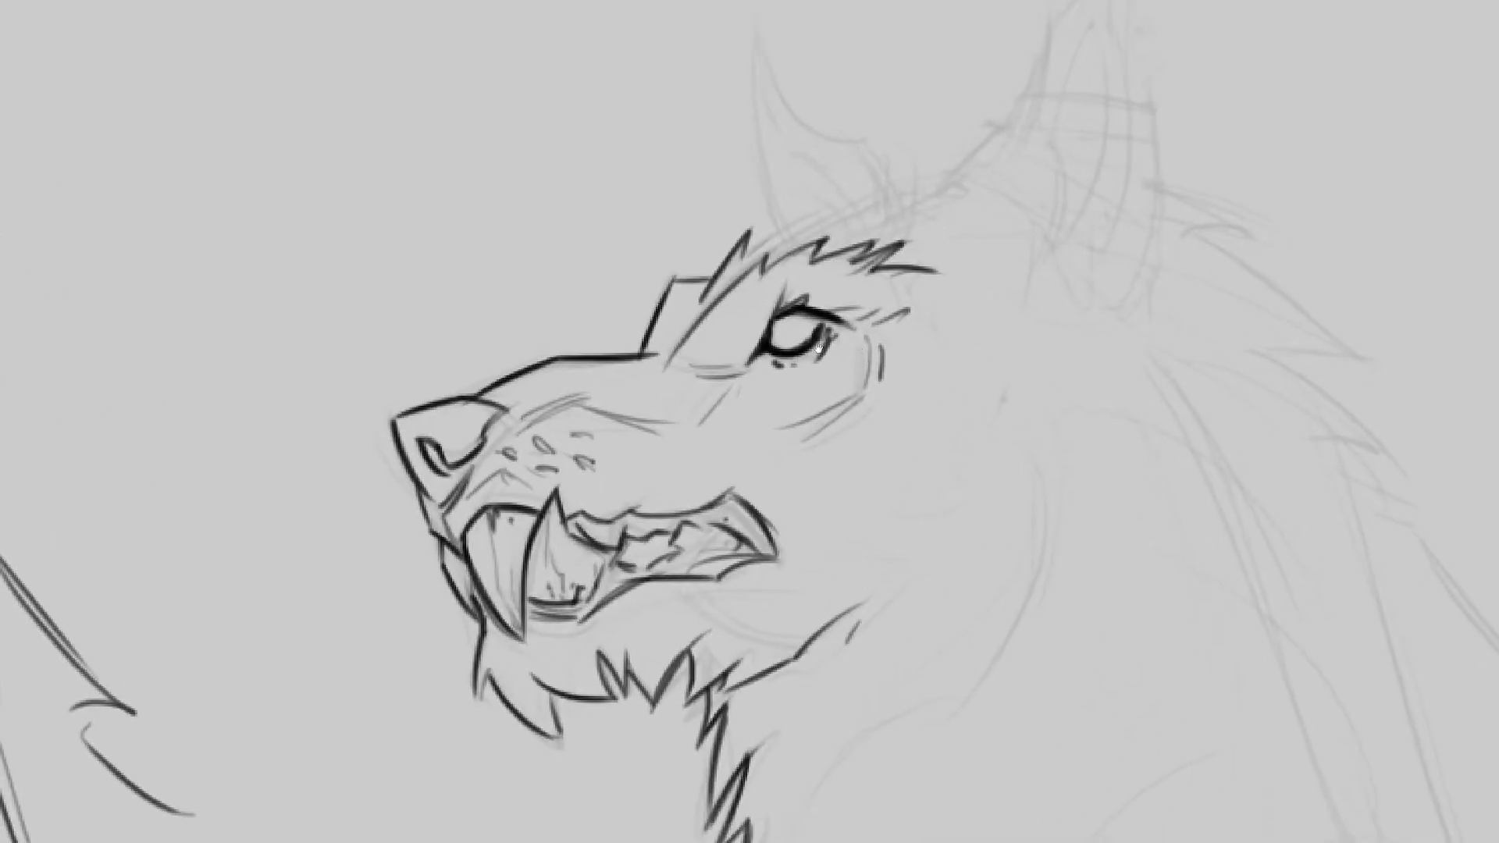
mouse_move(772, 329)
mouse_down()
mouse_move(807, 315)
mouse_move(808, 339)
mouse_move(892, 327)
mouse_up()
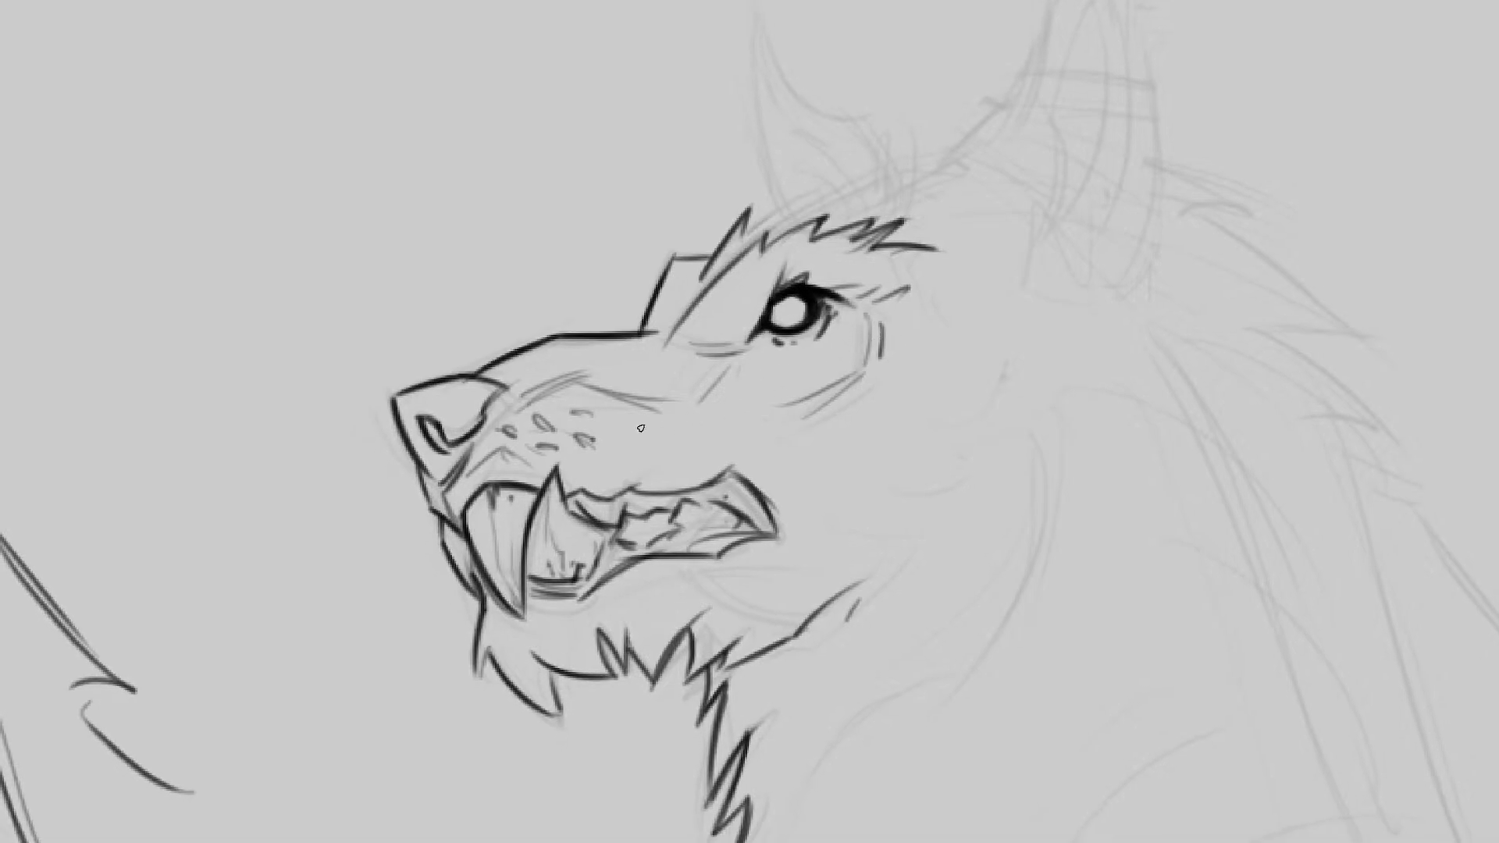
mouse_move(492, 459)
mouse_down()
mouse_move(539, 462)
mouse_move(476, 425)
mouse_move(488, 446)
mouse_move(519, 436)
mouse_move(511, 447)
mouse_up()
drag(698, 394, 670, 373)
drag(464, 460, 497, 421)
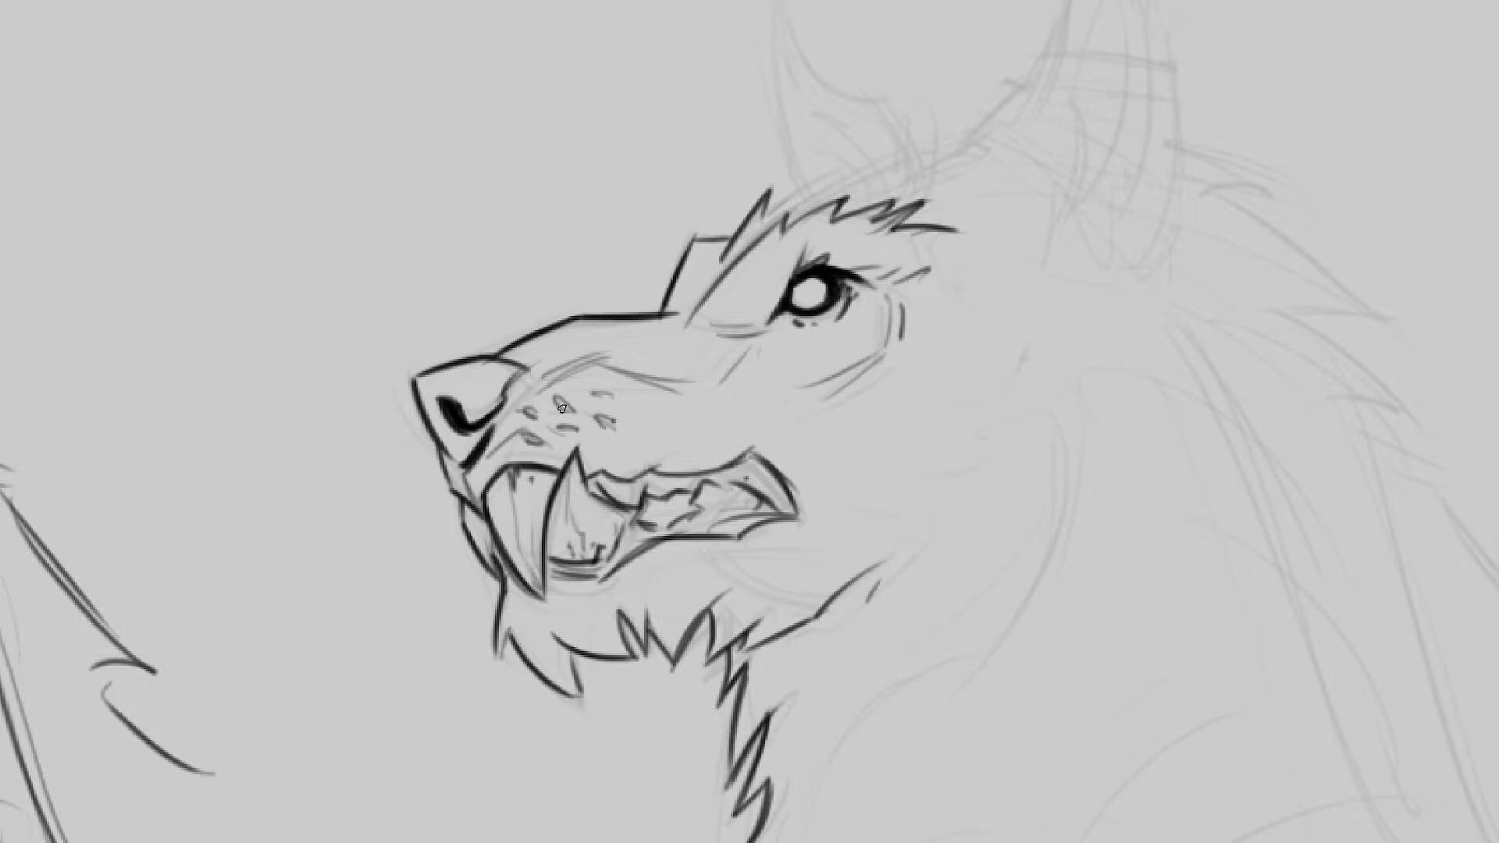
drag(781, 399, 810, 383)
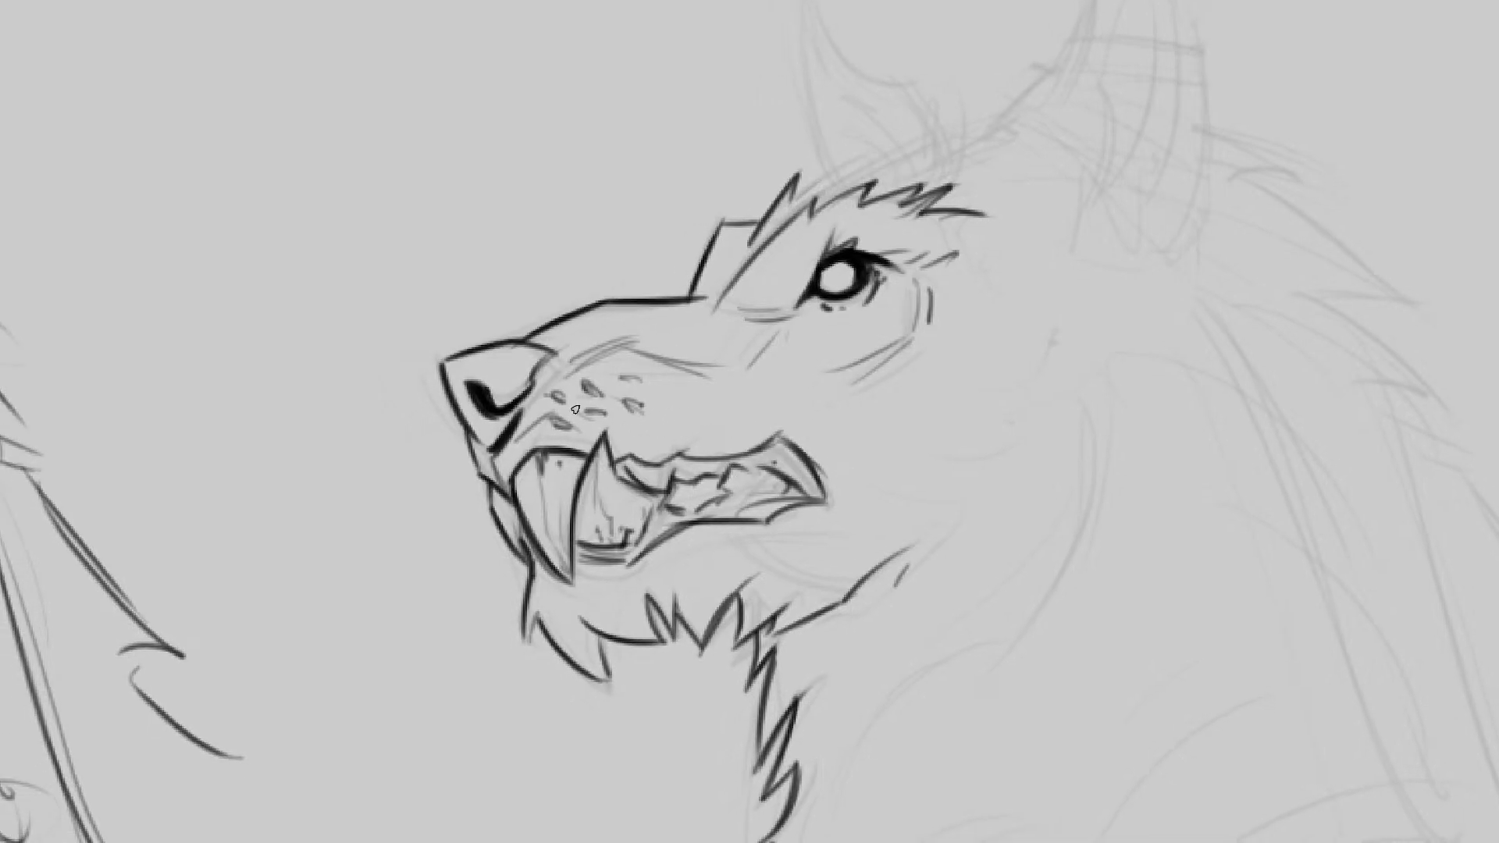
Step: Draw thin whisker strokes sweeping back from the spots on the muzzle
drag(556, 418, 663, 434)
mouse_move(555, 399)
mouse_down()
mouse_move(699, 406)
mouse_move(637, 429)
mouse_move(681, 429)
mouse_up()
drag(593, 397, 738, 382)
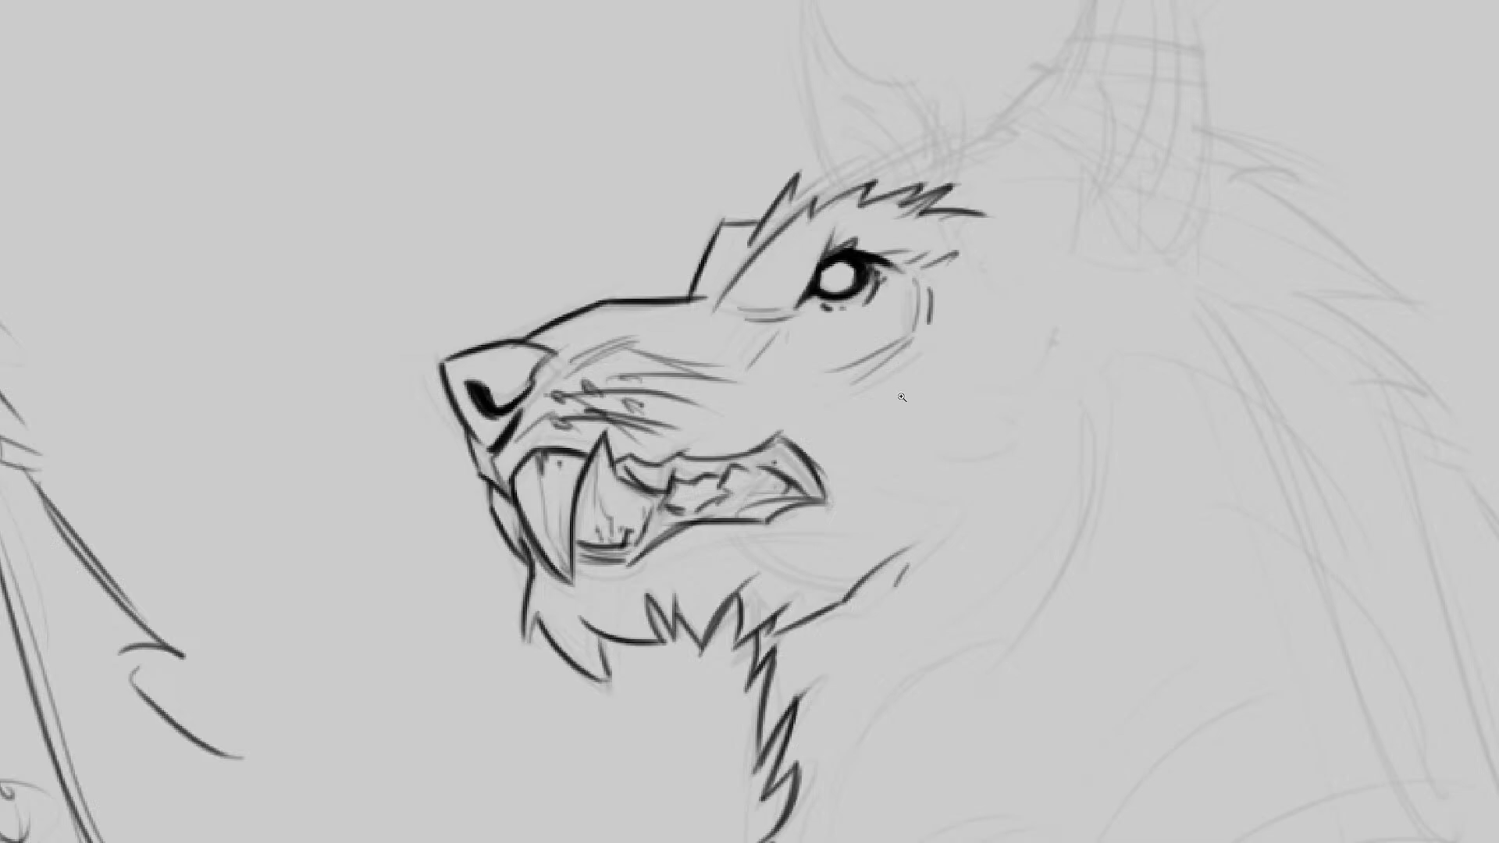
Step: Lasso the far ear on the faded sketch layer, Layer 3, and shift it back toward the near ear
drag(902, 397, 874, 418)
mouse_move(873, 417)
mouse_down()
mouse_move(804, 375)
mouse_move(873, 354)
mouse_move(783, 453)
mouse_up()
drag(859, 374, 811, 405)
drag(773, 270, 778, 322)
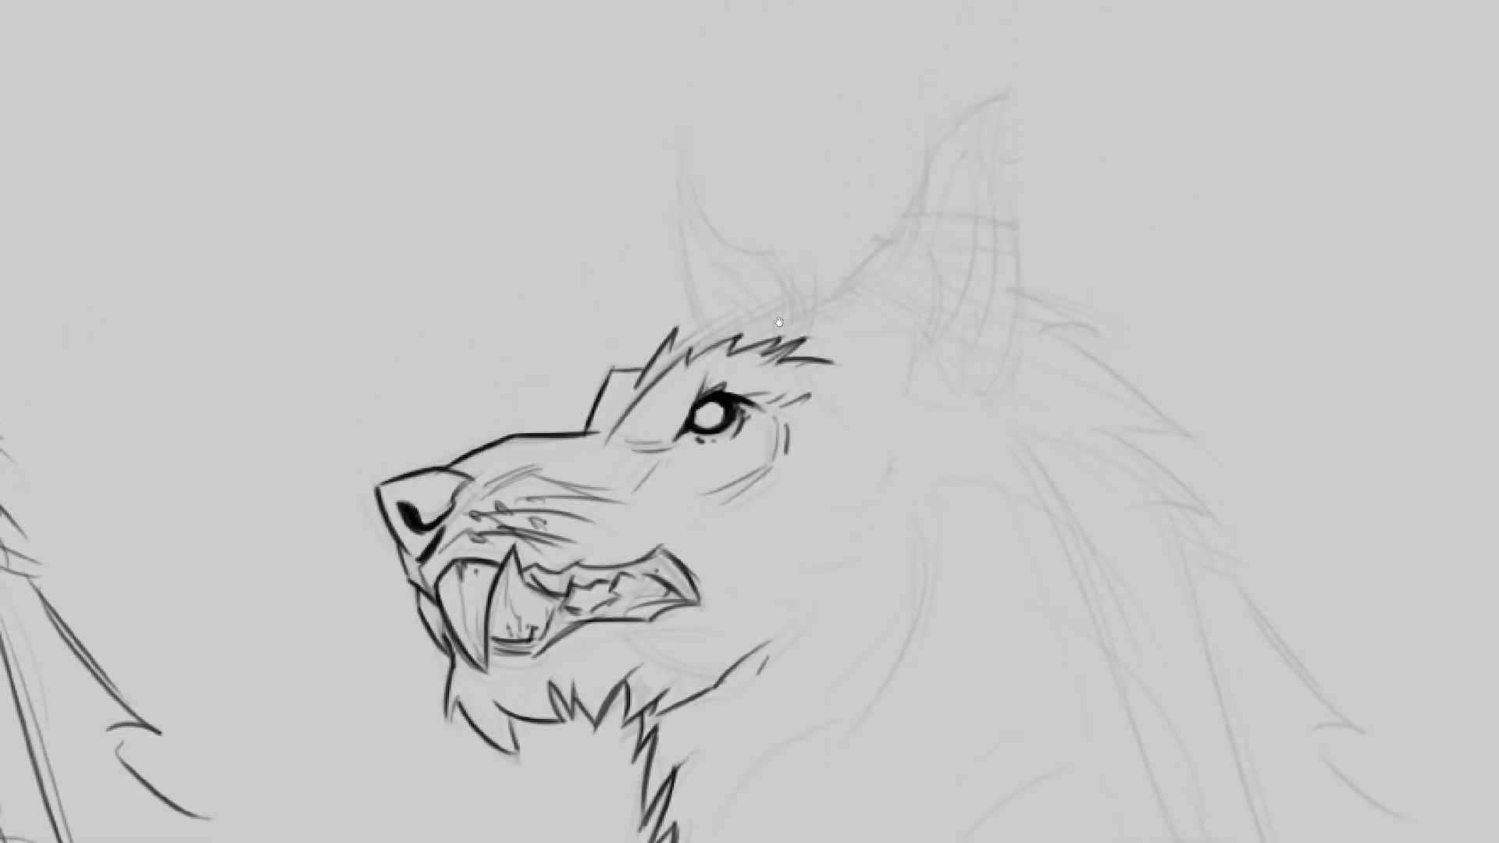
drag(865, 304, 851, 300)
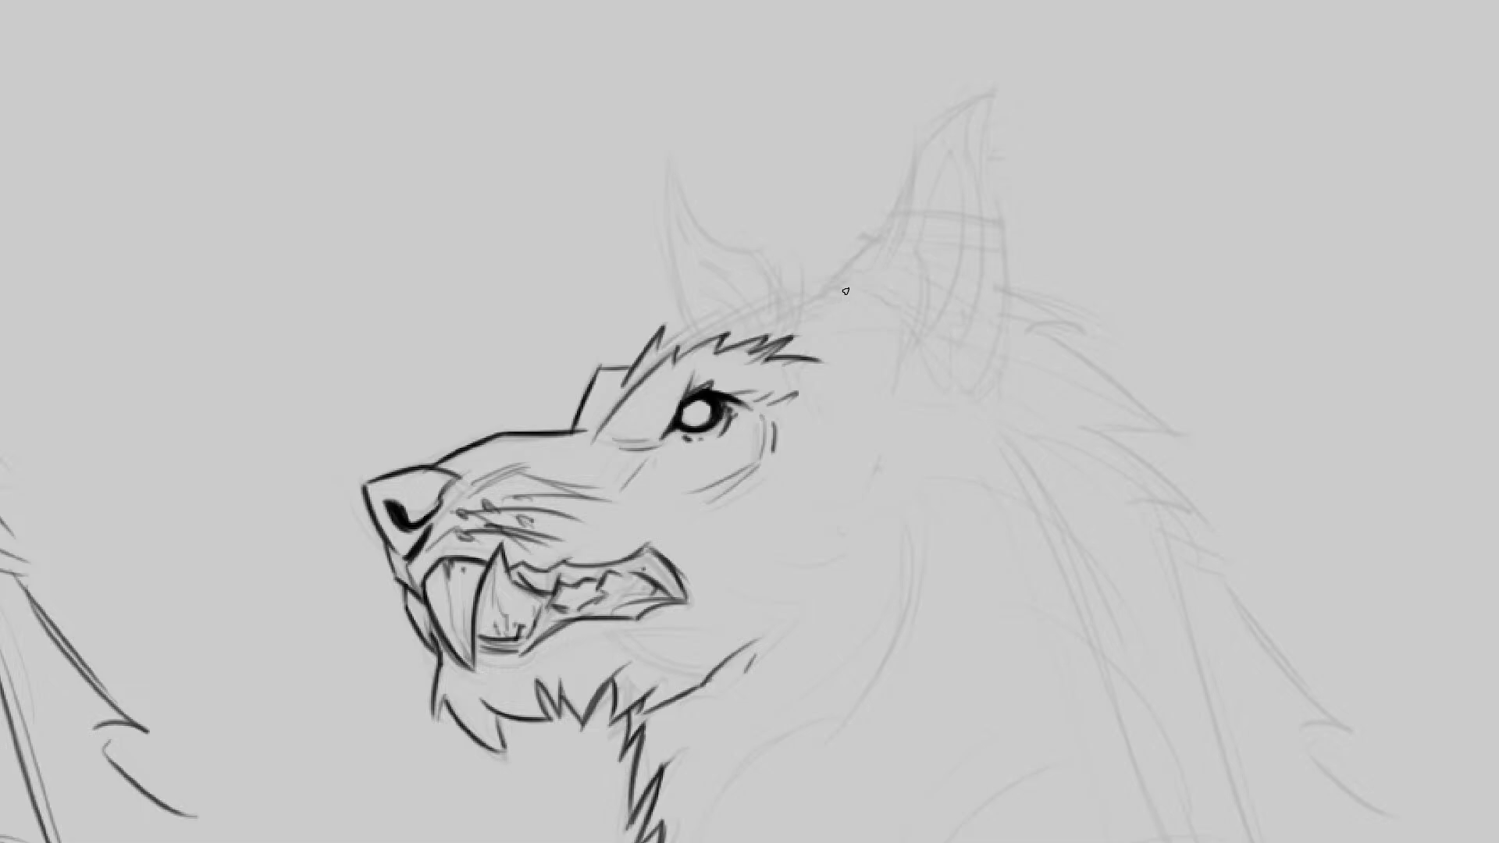
key(Tab)
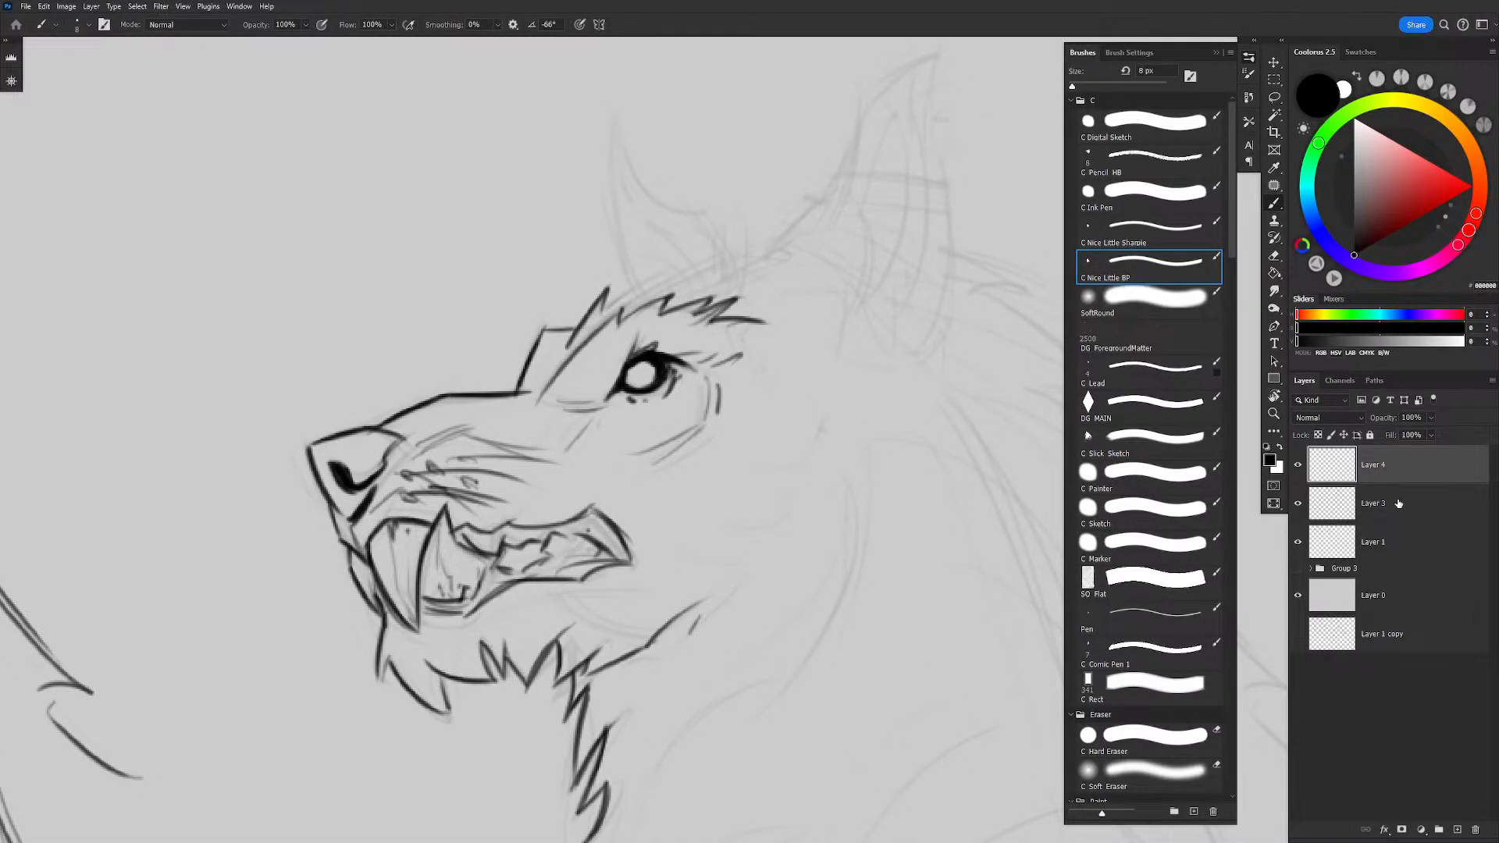
click(1398, 504)
key(l)
mouse_move(621, 51)
mouse_down()
mouse_move(612, 256)
mouse_move(644, 299)
mouse_move(712, 290)
mouse_move(725, 154)
mouse_move(624, 53)
mouse_up()
key(v)
mouse_move(683, 250)
mouse_down()
mouse_move(673, 294)
mouse_move(721, 277)
mouse_up()
mouse_move(719, 277)
mouse_down()
mouse_move(762, 284)
mouse_move(774, 311)
mouse_up()
key(ctrl+d)
key(b)
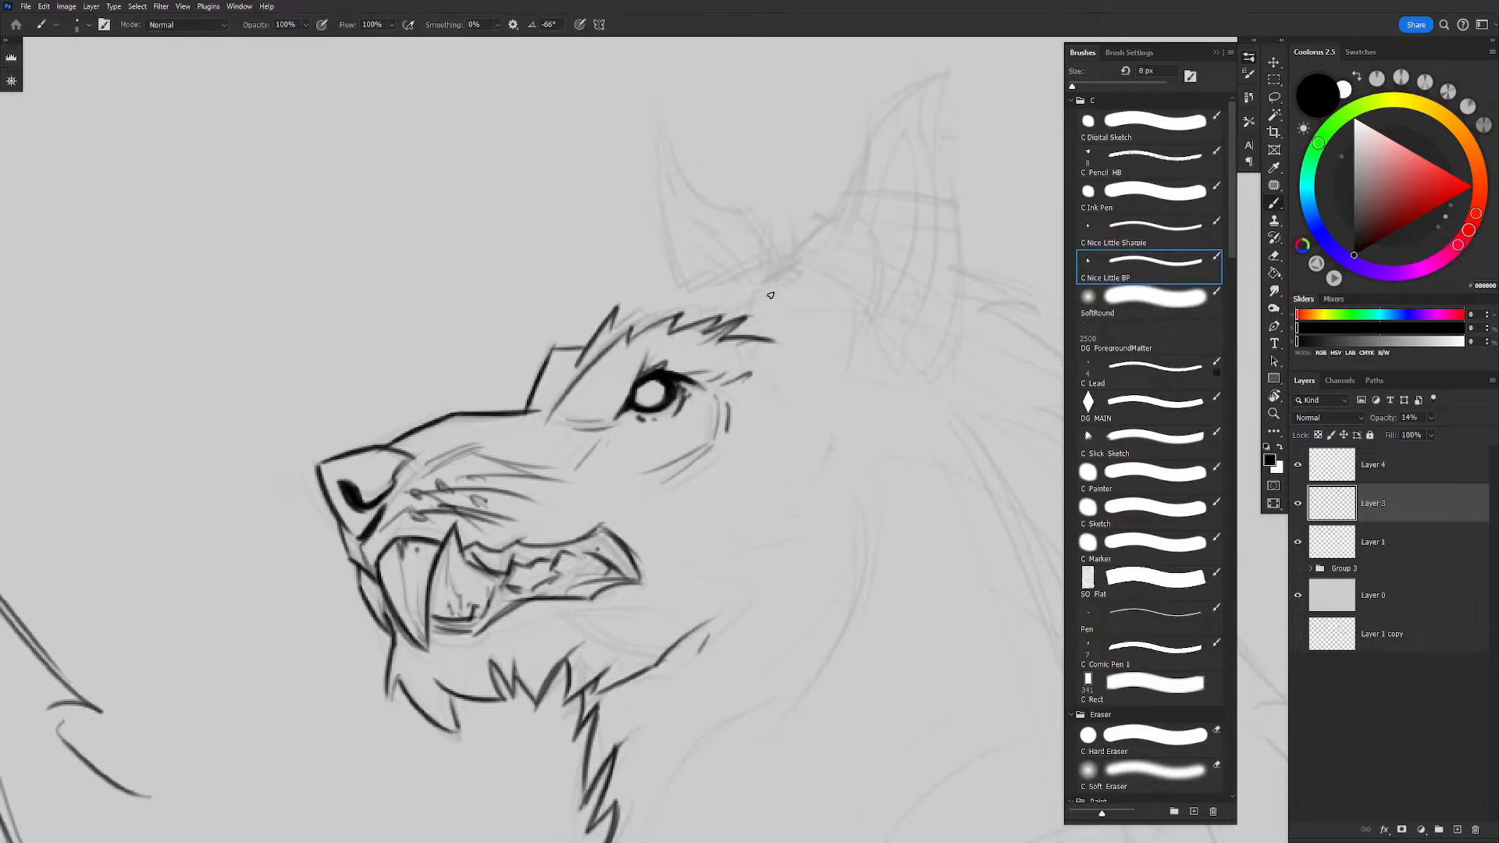
Step: Ink the top of the wolf's head above the brow as a rising line broken by fur tufts
key(Tab)
drag(746, 420, 789, 453)
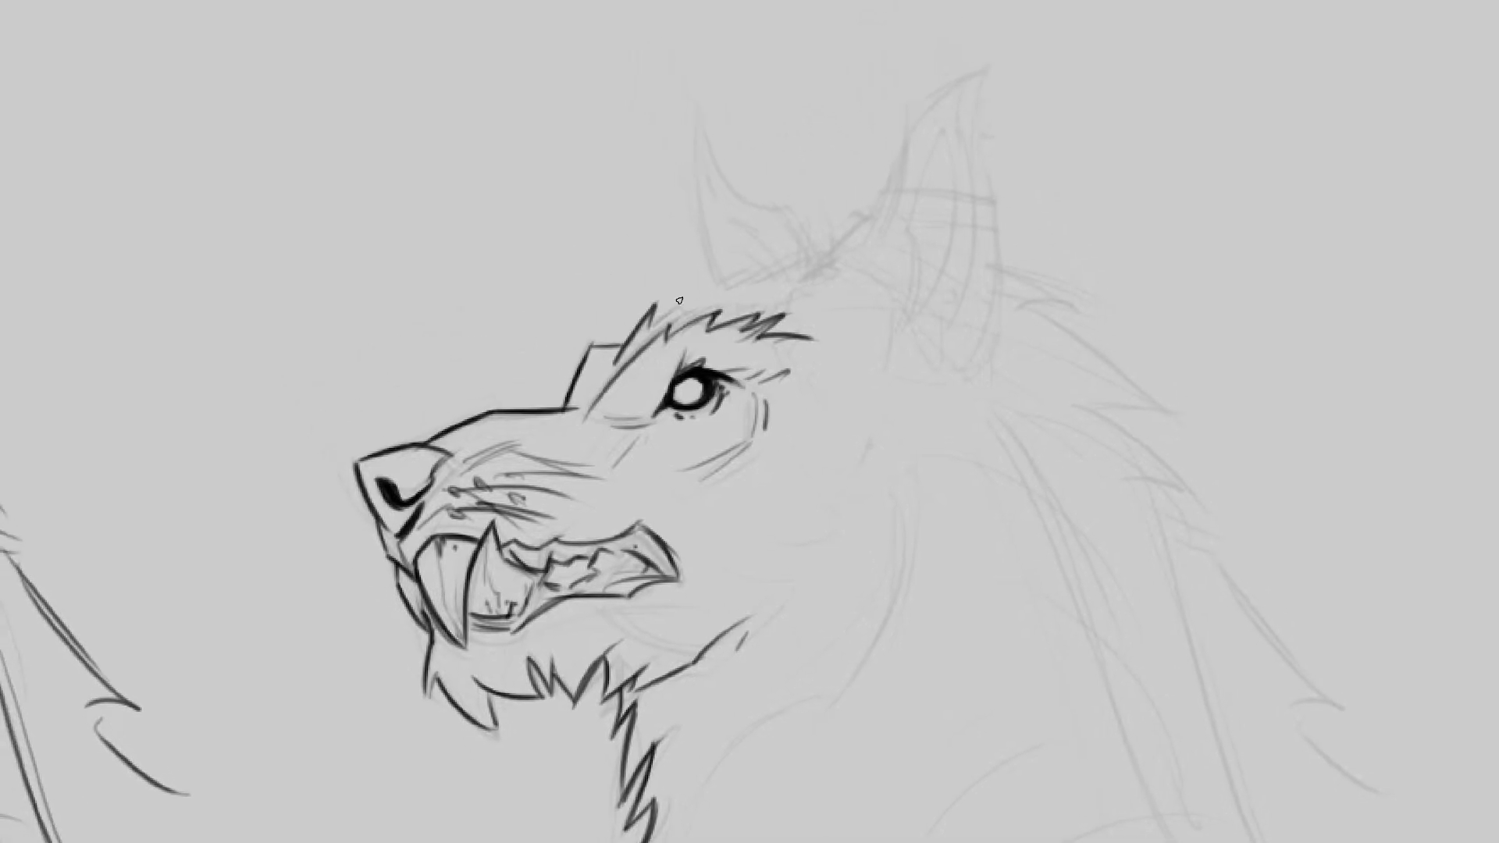
scroll(645, 390, up, 3)
mouse_move(643, 342)
mouse_down()
mouse_move(667, 308)
mouse_move(658, 318)
mouse_move(878, 207)
mouse_up()
mouse_move(772, 259)
mouse_down()
mouse_move(762, 298)
mouse_move(837, 231)
mouse_move(841, 256)
mouse_move(897, 209)
mouse_up()
drag(691, 322, 701, 373)
Step: Rotate the canvas and ink the outline of the pointed far ear down to the head
key(r)
mouse_move(947, 121)
mouse_down()
mouse_move(987, 150)
mouse_move(1086, 293)
mouse_up()
mouse_move(792, 374)
mouse_down()
mouse_move(761, 416)
mouse_move(773, 308)
mouse_move(866, 189)
mouse_up()
mouse_move(776, 308)
mouse_down()
mouse_move(860, 199)
mouse_move(891, 188)
mouse_move(856, 222)
mouse_move(847, 316)
mouse_up()
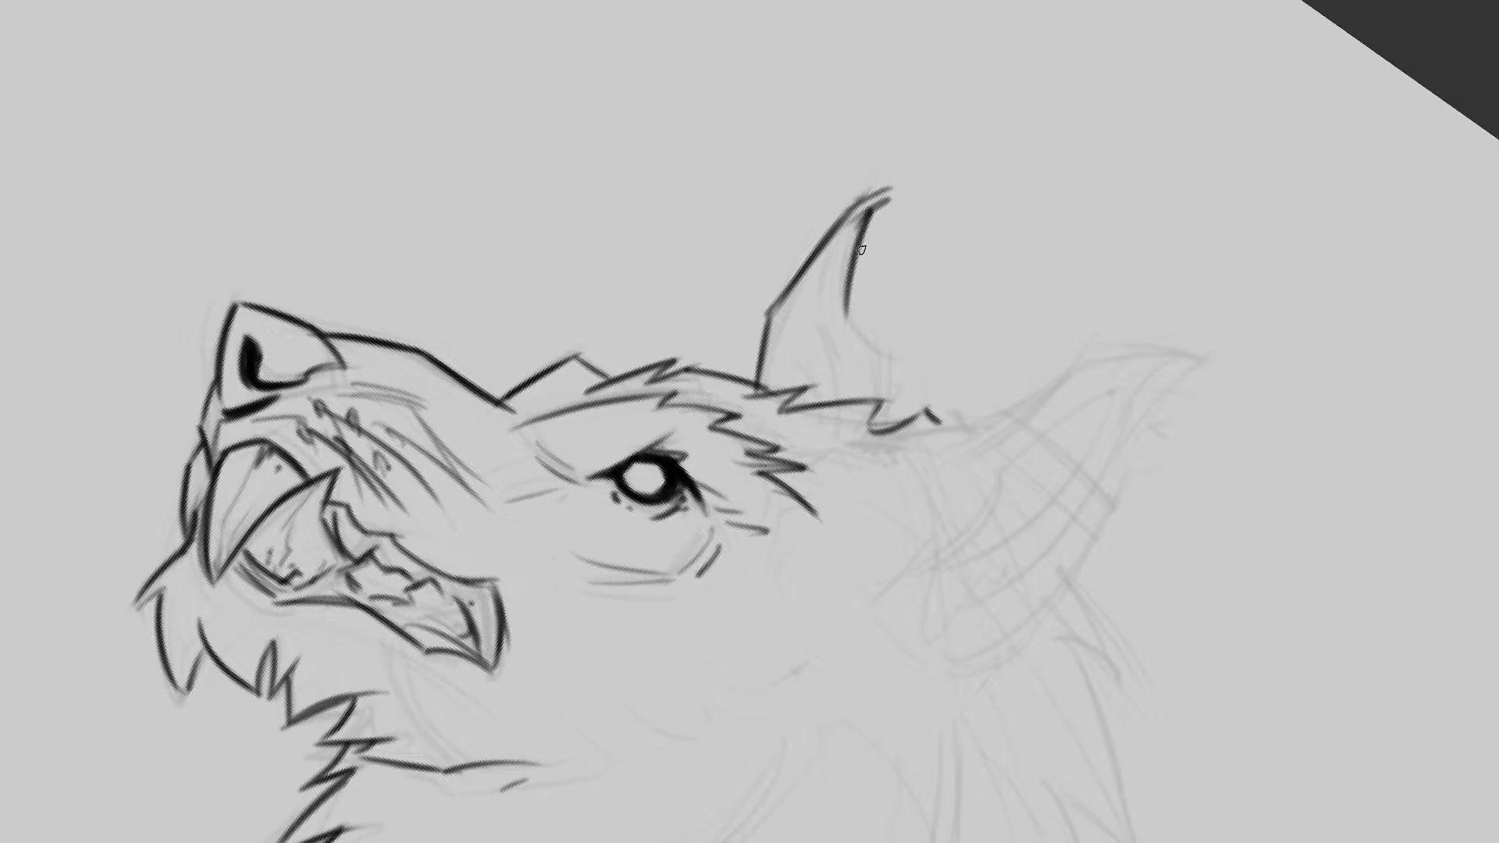
mouse_move(865, 227)
mouse_down()
mouse_move(849, 306)
mouse_move(863, 349)
mouse_up()
drag(841, 290, 894, 431)
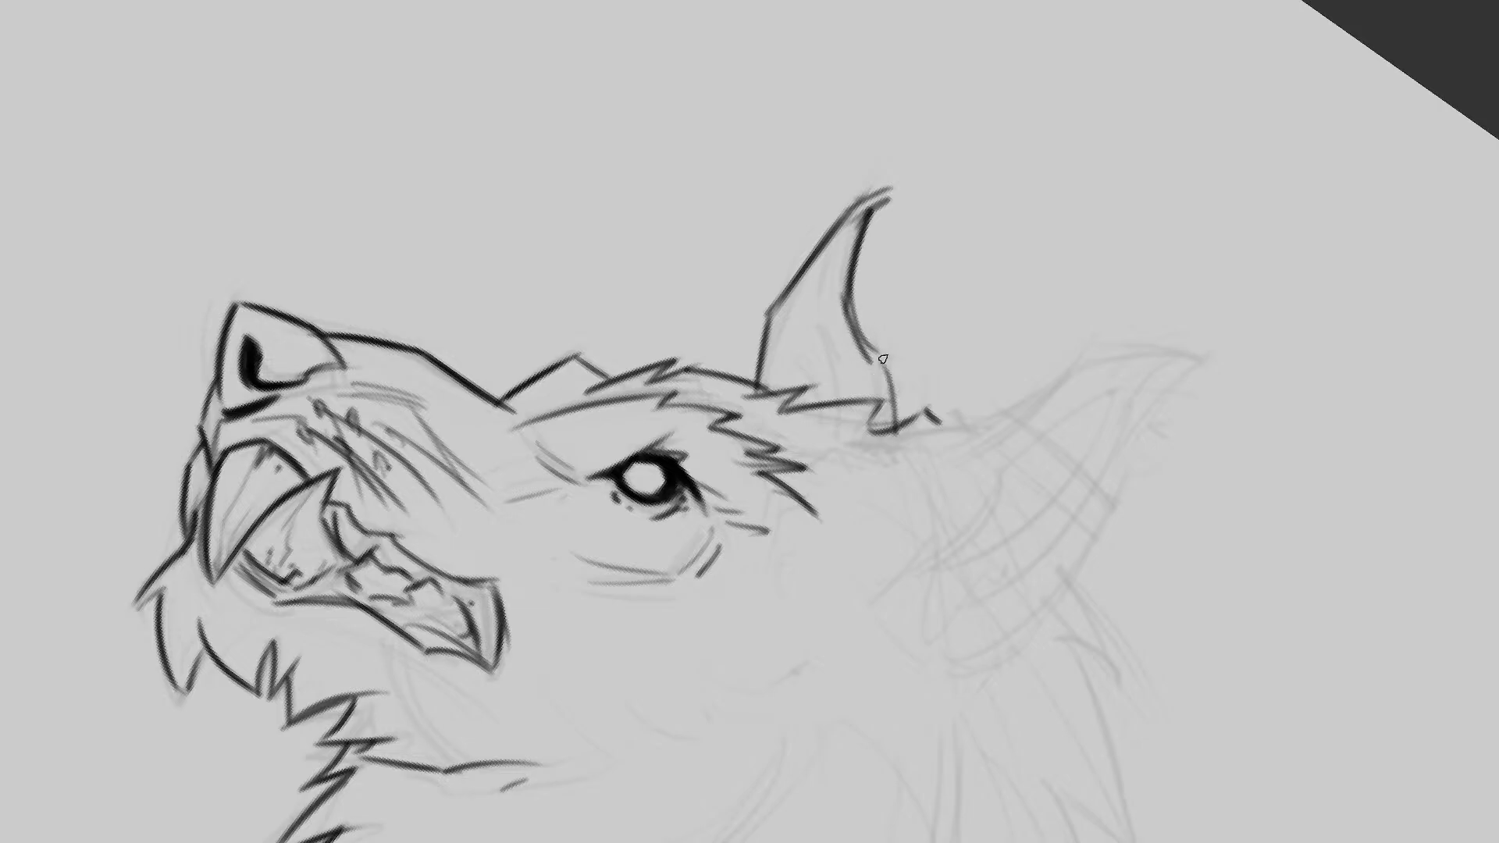
Step: Add fur strokes inside the far ear and reset the canvas view
mouse_move(881, 358)
mouse_down()
mouse_move(893, 422)
mouse_move(846, 376)
mouse_move(835, 339)
mouse_up()
drag(821, 340, 832, 248)
drag(810, 290, 809, 356)
mouse_move(789, 342)
mouse_down()
mouse_move(779, 367)
mouse_move(796, 336)
mouse_up()
key(ctrl+0)
Step: Ink the near ear's outline with a tufted tip, an angular back edge and fur marks at its base
drag(857, 381, 831, 356)
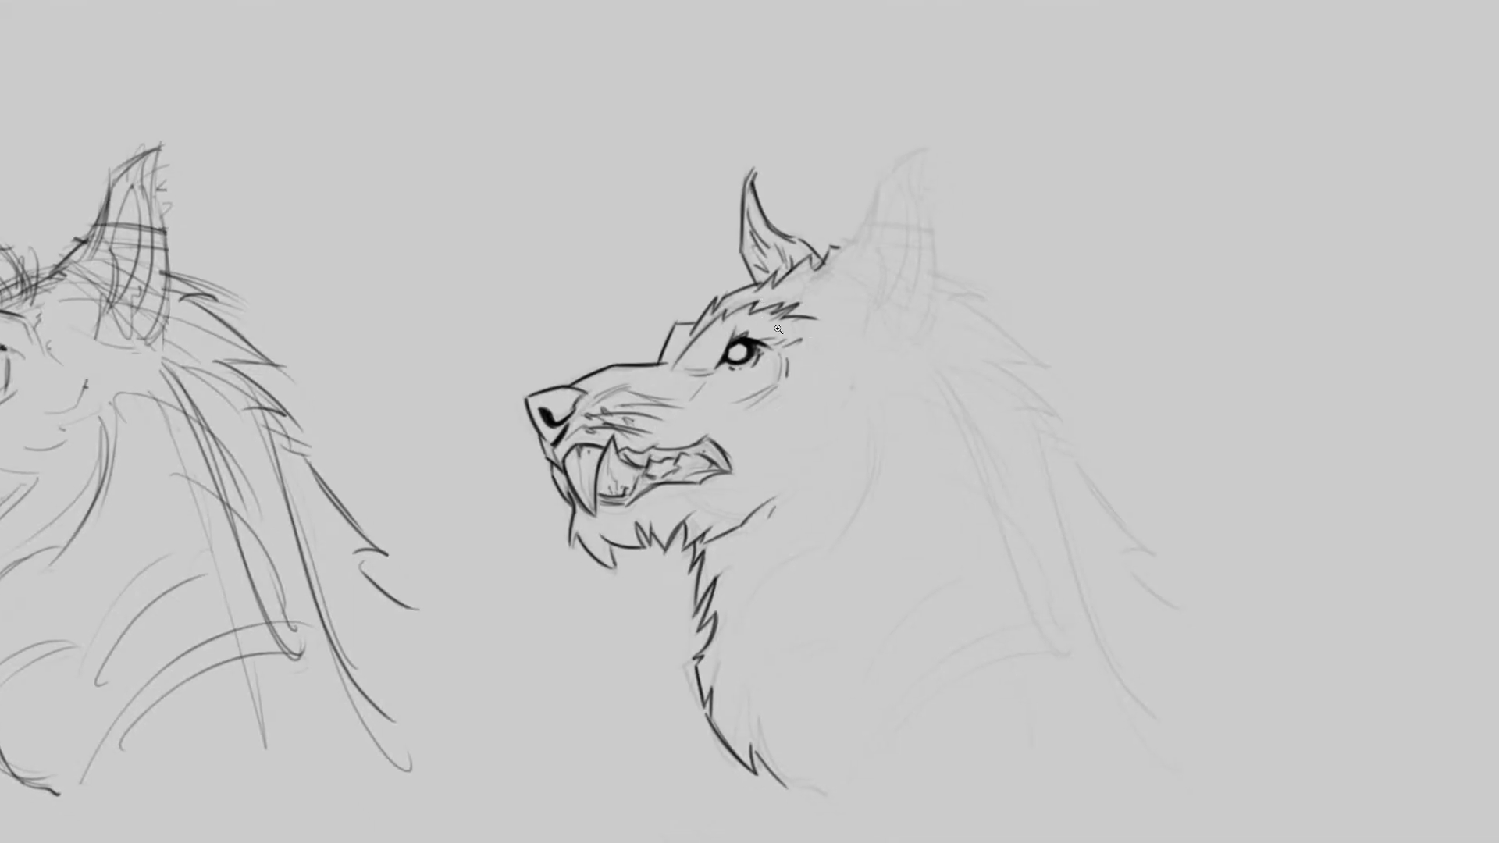
drag(910, 237, 964, 241)
drag(751, 281, 846, 232)
mouse_move(768, 310)
mouse_down()
mouse_move(844, 230)
mouse_move(874, 131)
mouse_up()
mouse_move(851, 218)
mouse_down()
mouse_move(876, 132)
mouse_move(943, 86)
mouse_move(933, 117)
mouse_move(956, 99)
mouse_move(960, 117)
mouse_move(942, 173)
mouse_move(978, 261)
mouse_up()
drag(957, 131, 976, 251)
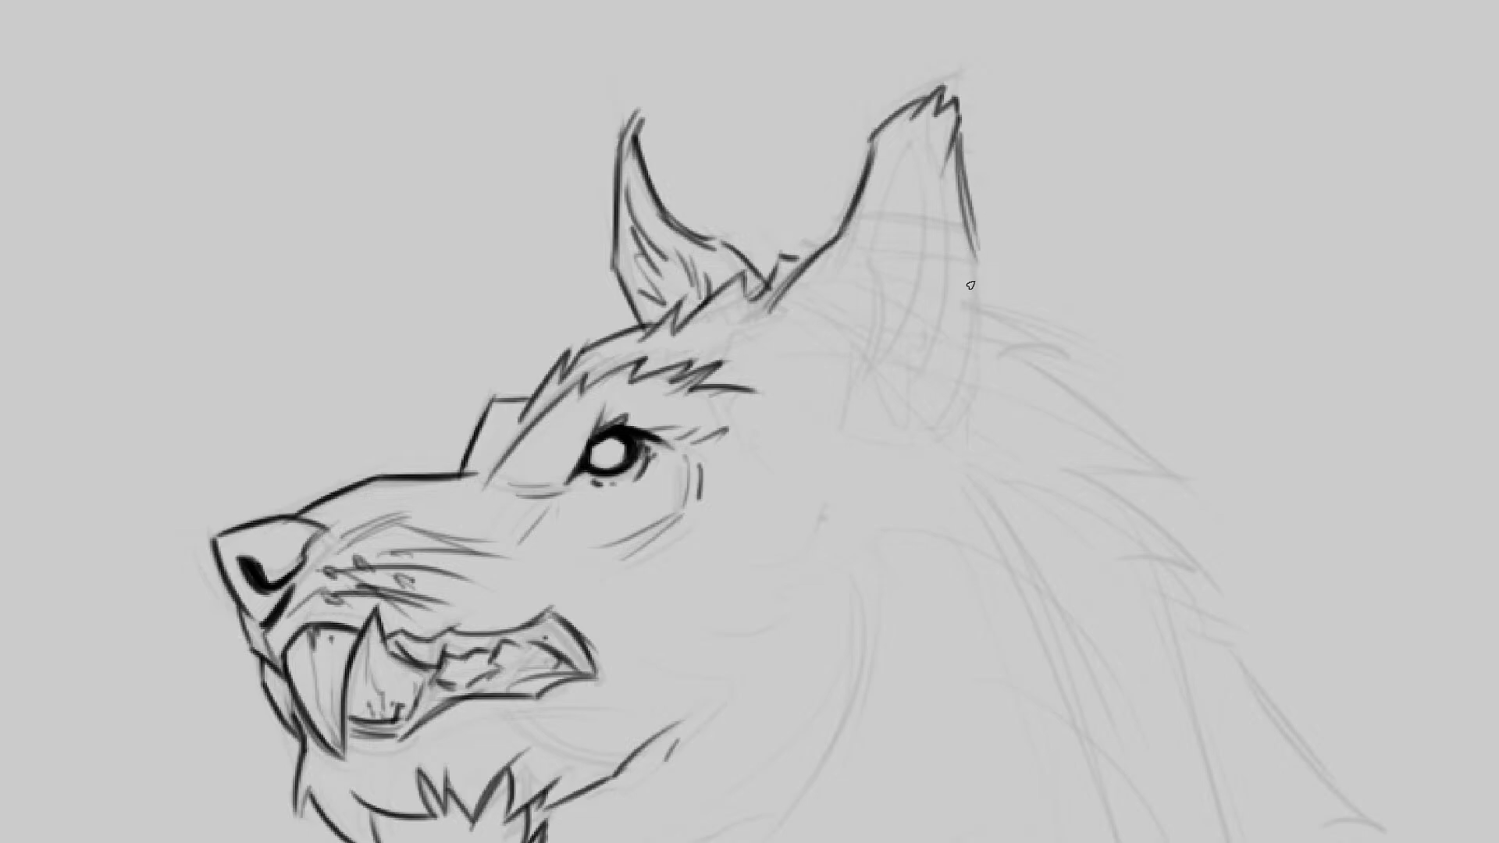
mouse_move(957, 144)
mouse_down()
mouse_move(982, 273)
mouse_move(955, 343)
mouse_move(965, 403)
mouse_move(896, 441)
mouse_up()
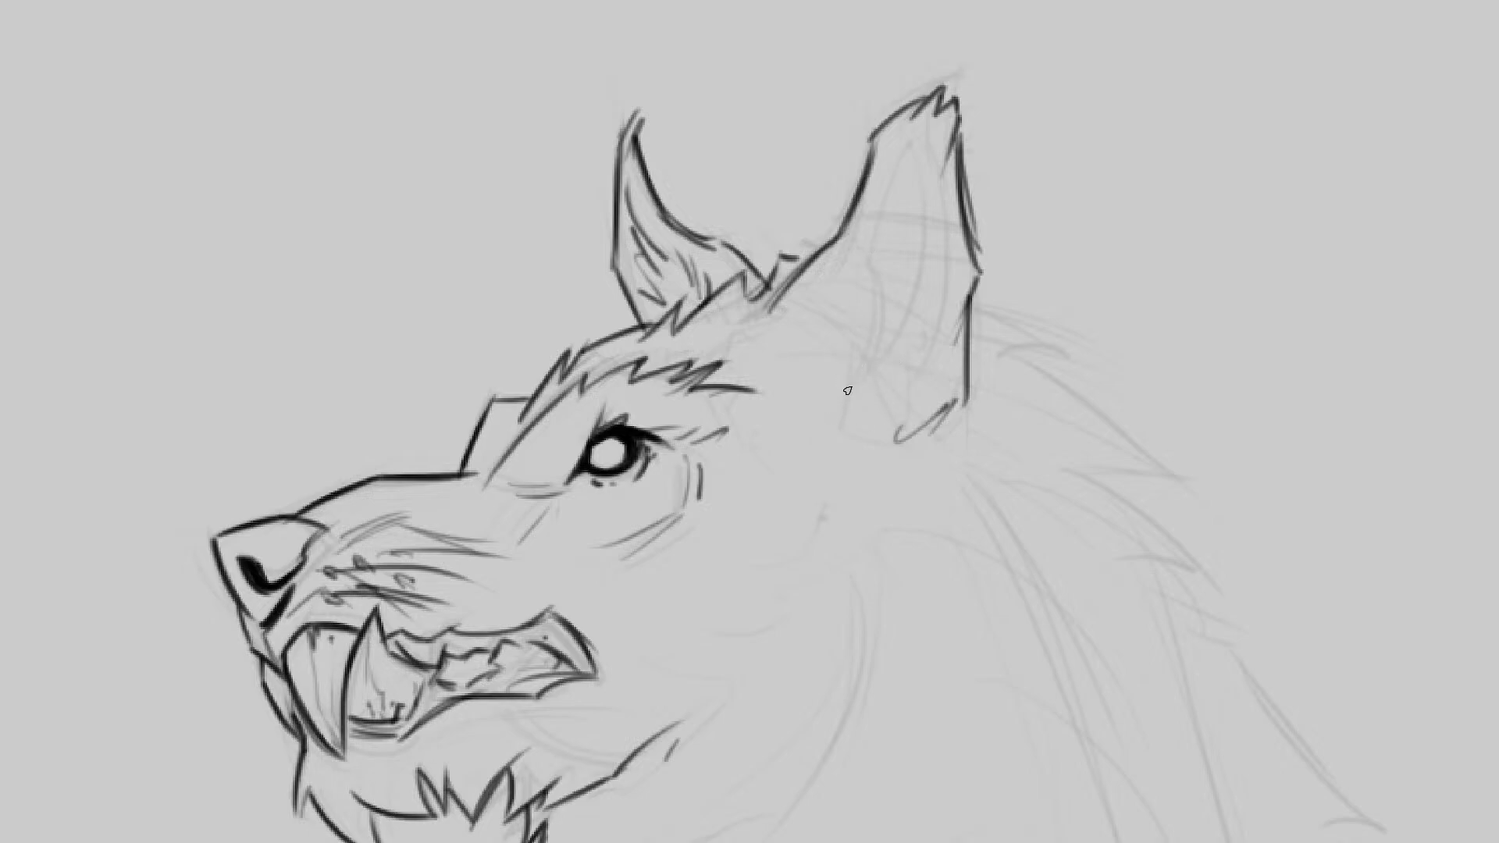
Step: Ink the near ear's inner rim and the jagged fur tufts at the base of its opening
drag(817, 434, 860, 410)
drag(880, 361, 912, 312)
mouse_move(857, 369)
mouse_down()
mouse_move(865, 405)
mouse_move(931, 353)
mouse_move(931, 142)
mouse_move(933, 290)
mouse_up()
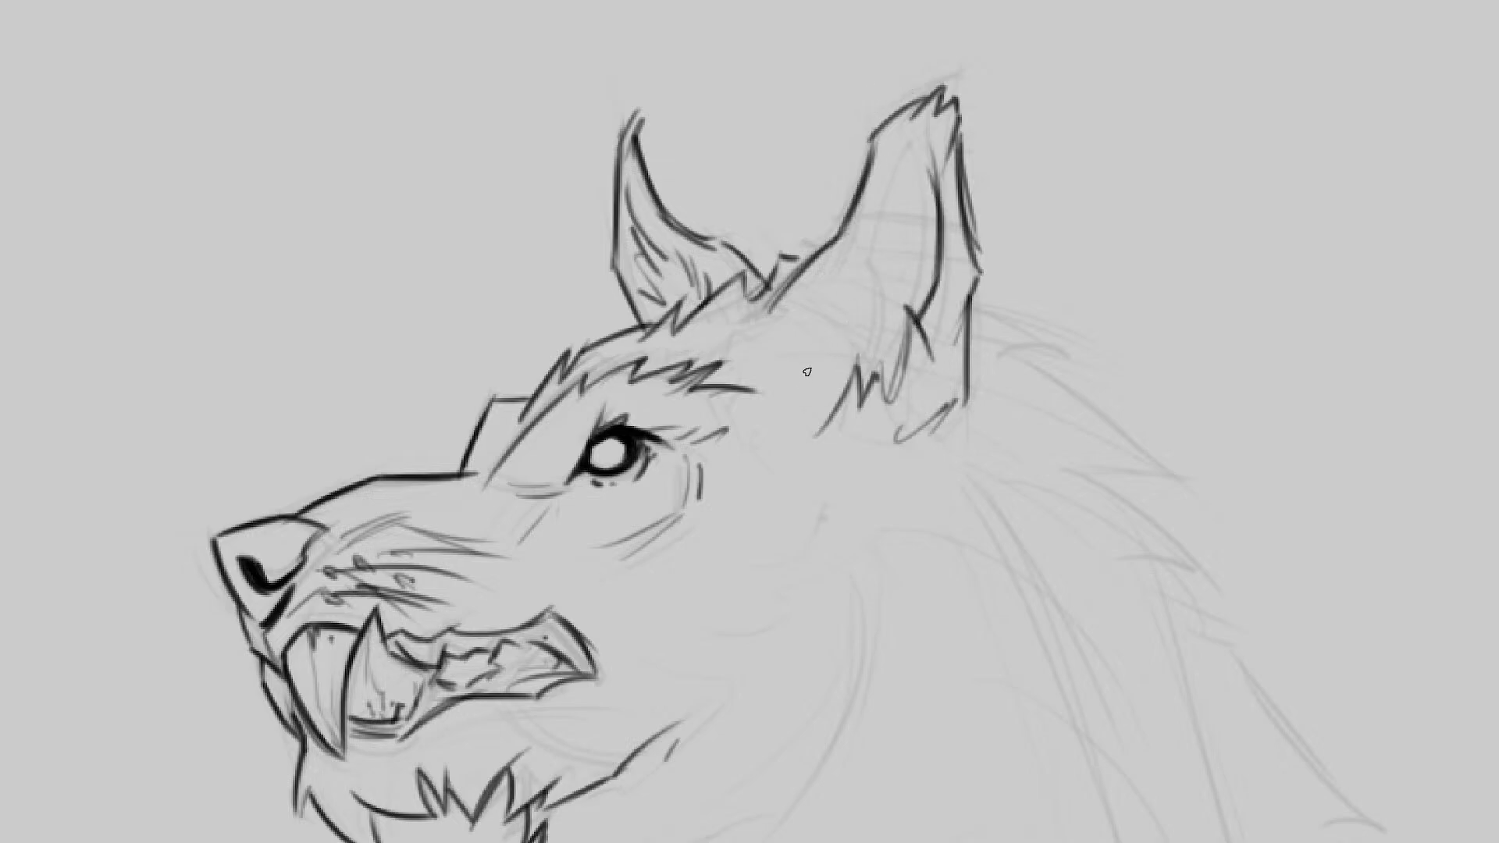
Step: Add short, jagged fur strokes inside the wolf's near ear, redoing the strokes that miss
mouse_move(806, 372)
mouse_down()
mouse_move(820, 325)
mouse_move(852, 338)
mouse_move(864, 293)
mouse_up()
drag(865, 351, 926, 132)
key(ctrl+z)
key(ctrl+z)
mouse_move(1013, 259)
mouse_down()
mouse_move(932, 254)
mouse_move(956, 237)
mouse_move(926, 189)
mouse_up()
mouse_move(1005, 295)
mouse_down()
mouse_move(1013, 190)
mouse_move(917, 184)
mouse_up()
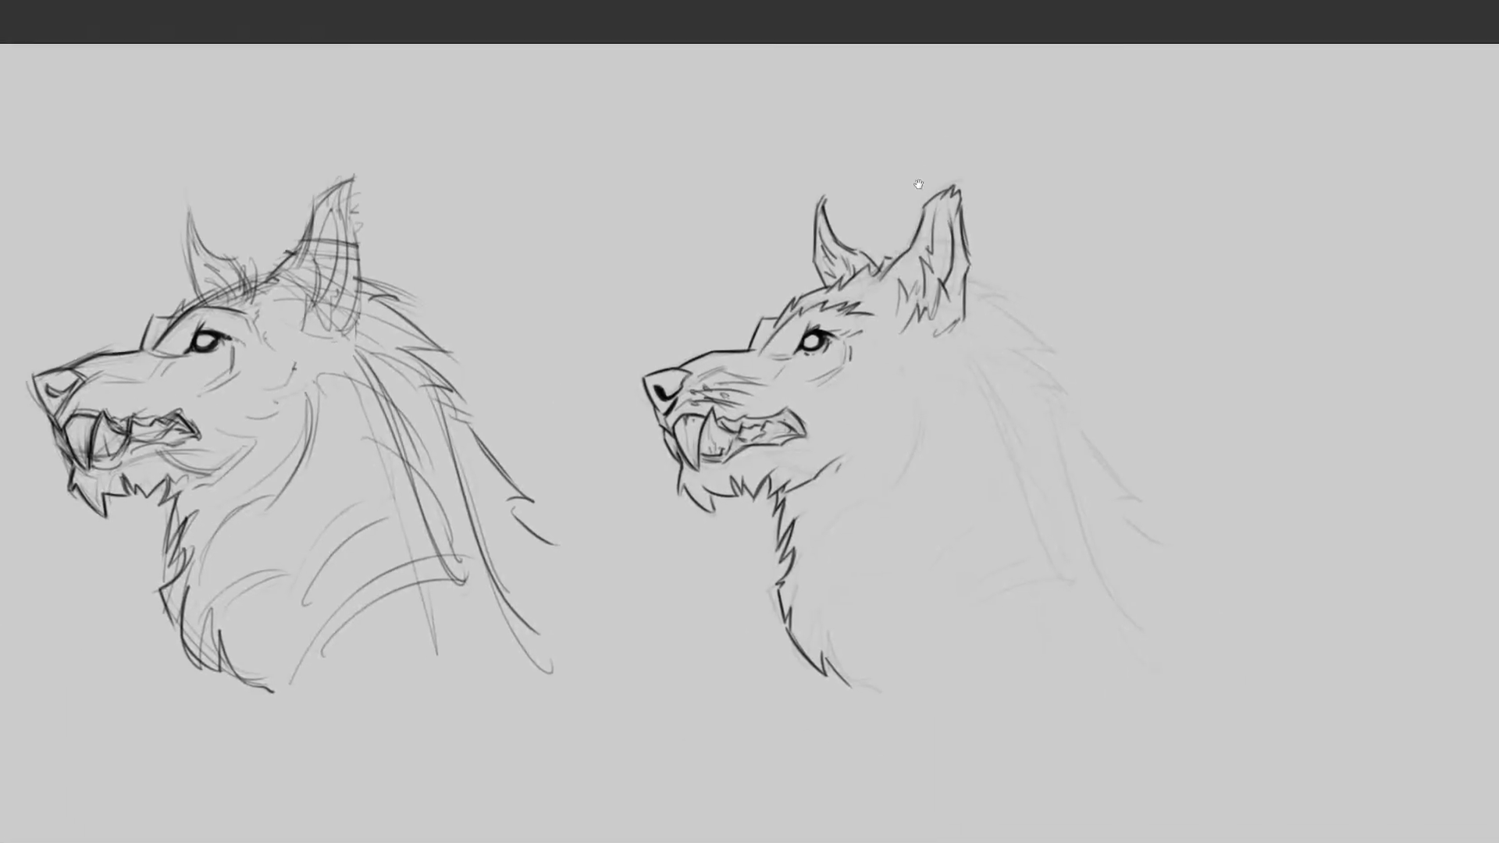
Step: Rotate the canvas and ink the spiky fur outline of the nape, from behind the near ear down the back
drag(933, 407, 844, 367)
drag(907, 294, 751, 306)
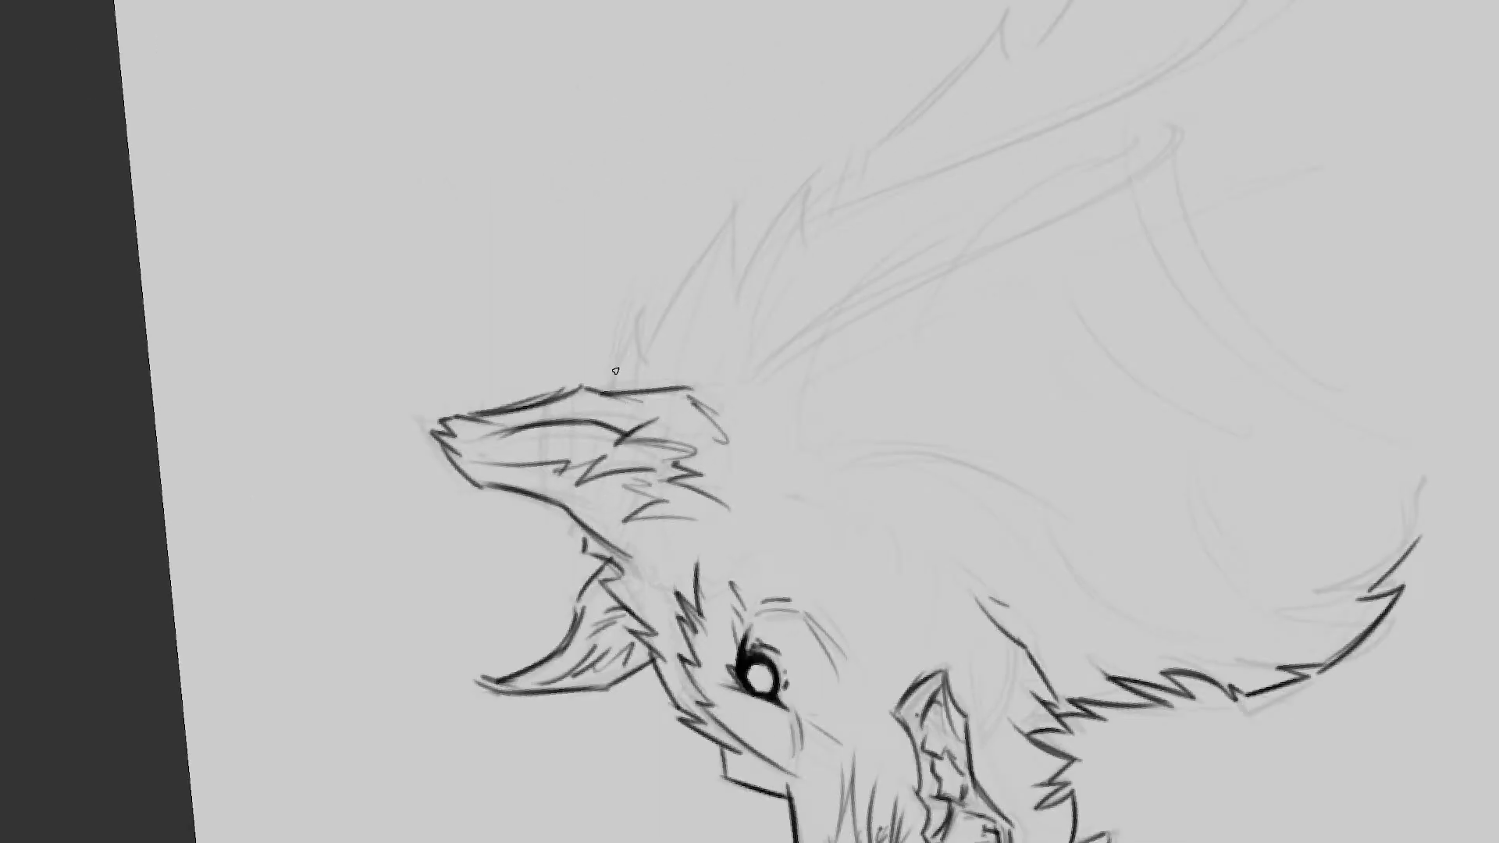
mouse_move(630, 378)
mouse_down()
mouse_move(616, 387)
mouse_move(648, 313)
mouse_move(839, 117)
mouse_move(944, 58)
mouse_move(722, 296)
mouse_move(713, 343)
mouse_move(948, 97)
mouse_up()
drag(936, 176, 1046, 39)
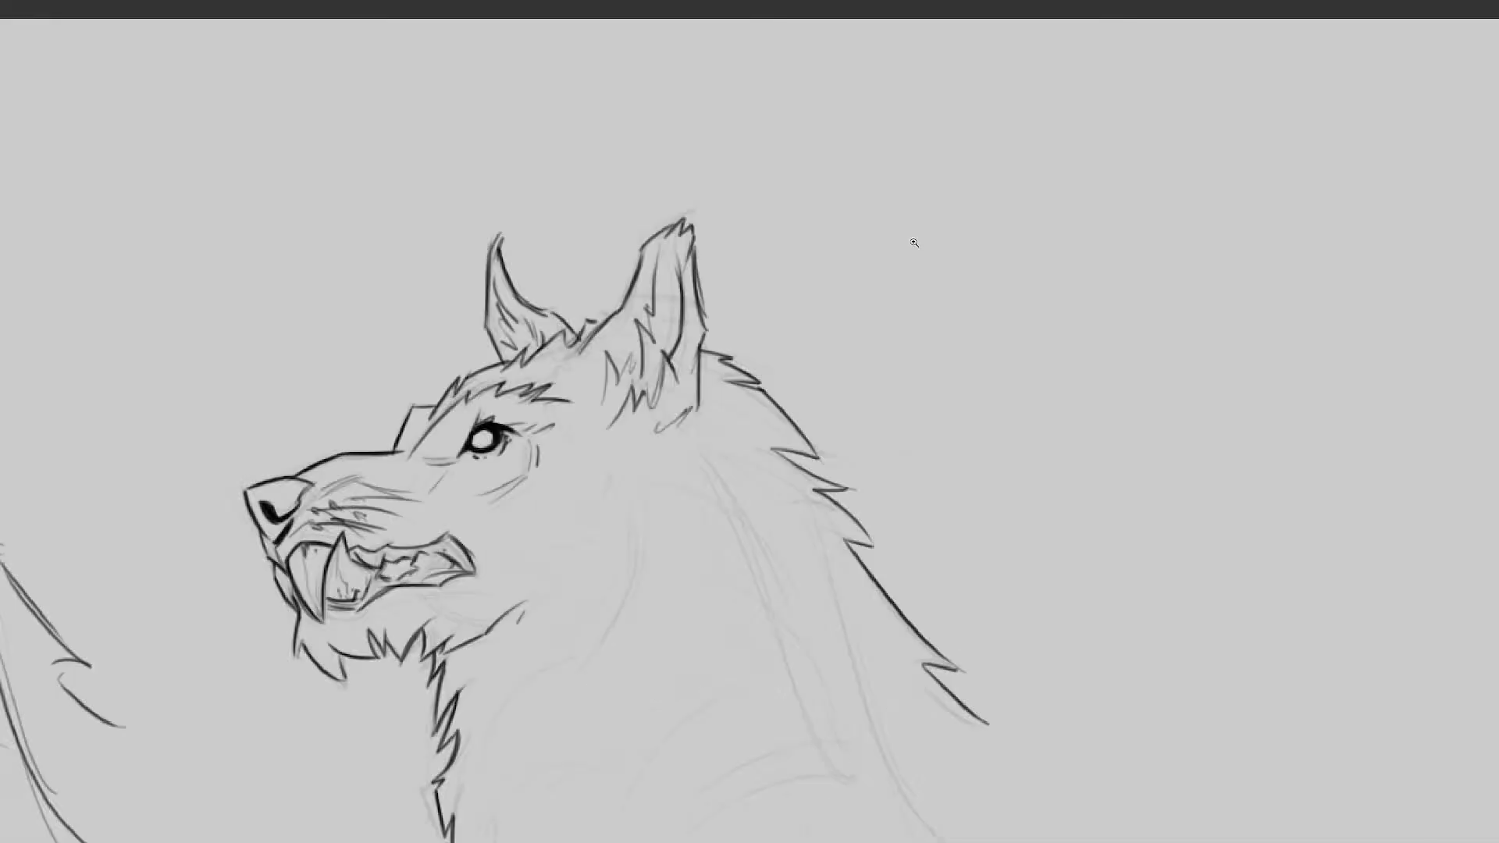
mouse_move(910, 241)
mouse_down()
mouse_move(1103, 191)
mouse_move(1131, 198)
mouse_up()
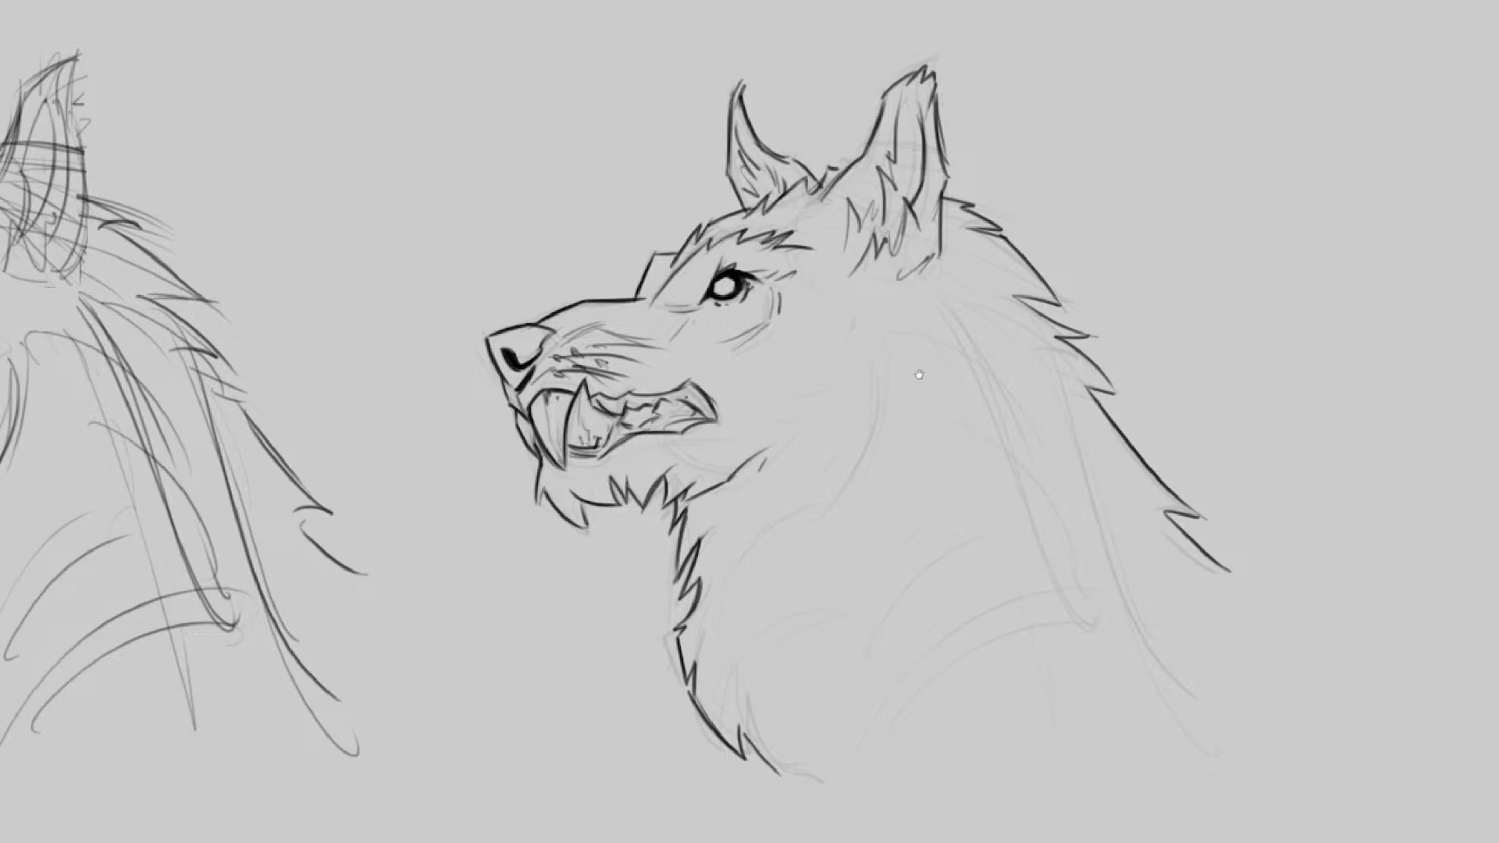
Step: Close the base of the near ear with a darker stroke and add short fur strokes running down from it
drag(919, 375, 945, 353)
drag(920, 251, 982, 226)
drag(923, 293, 897, 297)
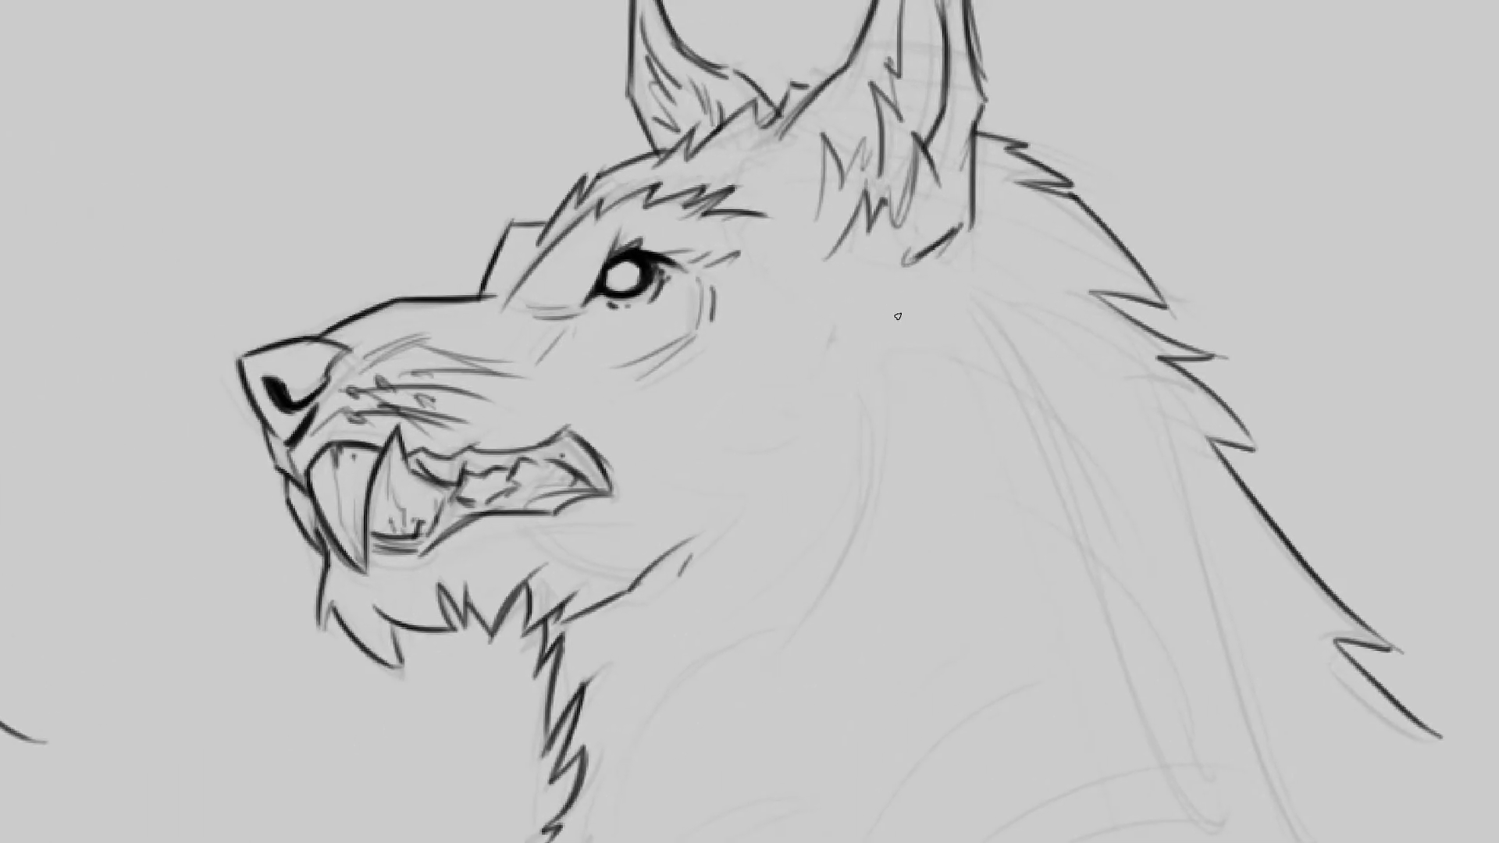
drag(907, 232, 933, 353)
mouse_move(893, 303)
mouse_down()
mouse_move(930, 378)
mouse_move(897, 441)
mouse_up()
drag(813, 561, 829, 539)
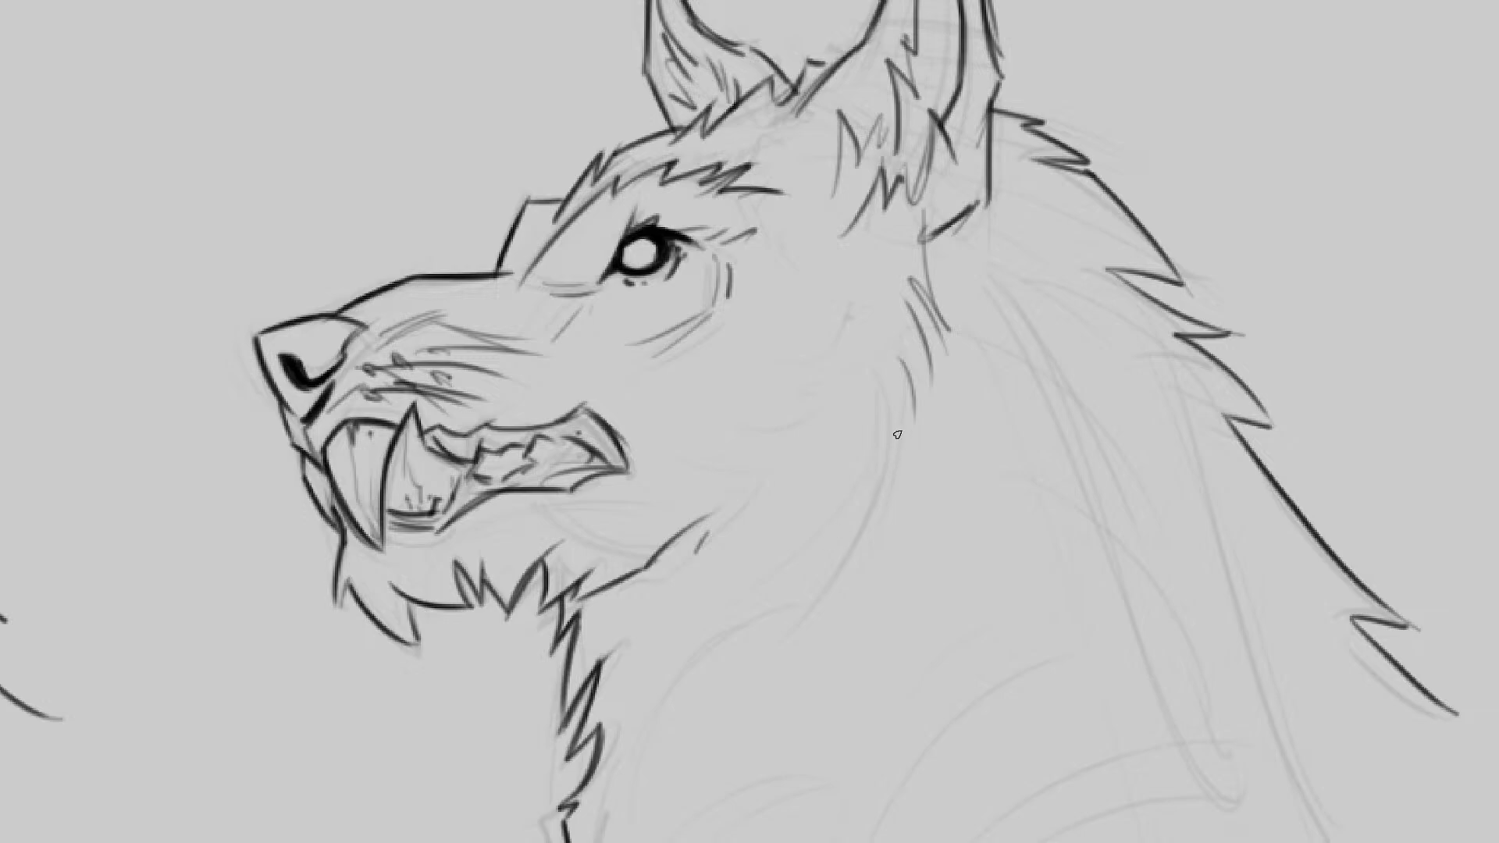
Step: Ink the tufted edge of the cheek fur from below the near ear, curving down toward the jaw
drag(893, 328, 916, 461)
key(ctrl+z)
key(ctrl+z)
mouse_move(905, 324)
mouse_down()
mouse_move(933, 429)
mouse_move(825, 534)
mouse_up()
mouse_move(823, 483)
mouse_down()
mouse_move(830, 536)
mouse_move(799, 562)
mouse_up()
drag(780, 539, 718, 621)
mouse_move(871, 476)
mouse_down()
mouse_move(798, 580)
mouse_move(882, 478)
mouse_up()
mouse_move(815, 563)
mouse_down()
mouse_move(890, 478)
mouse_move(898, 492)
mouse_move(925, 430)
mouse_up()
drag(905, 348, 922, 447)
drag(912, 328, 929, 412)
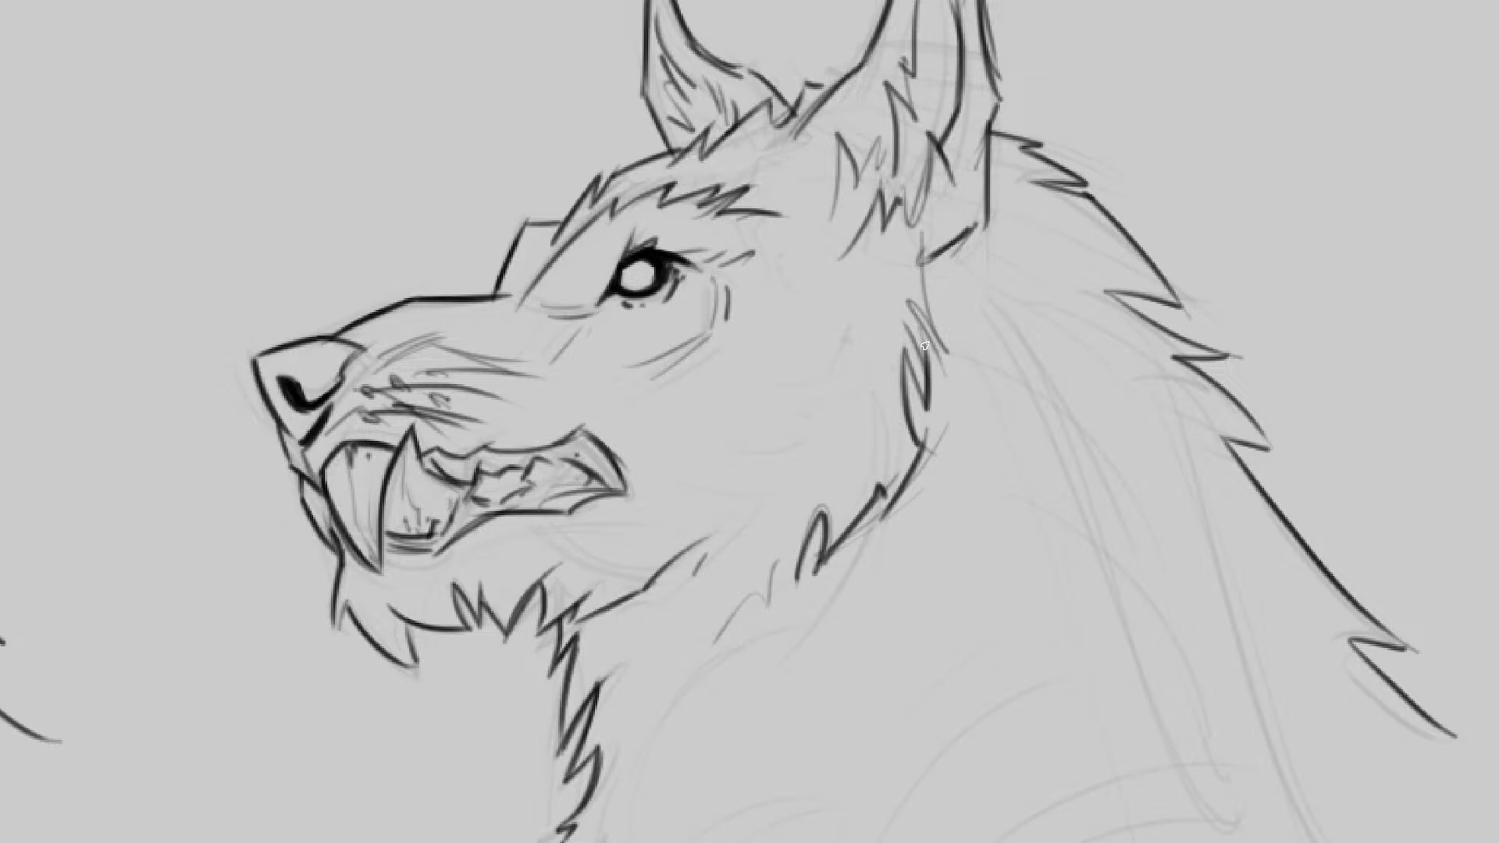
drag(927, 344, 953, 362)
drag(953, 363, 923, 262)
Step: Add light fur tufts and small flecks across the cheek between the mouth corner, the eye and the ear
drag(1041, 271, 1099, 233)
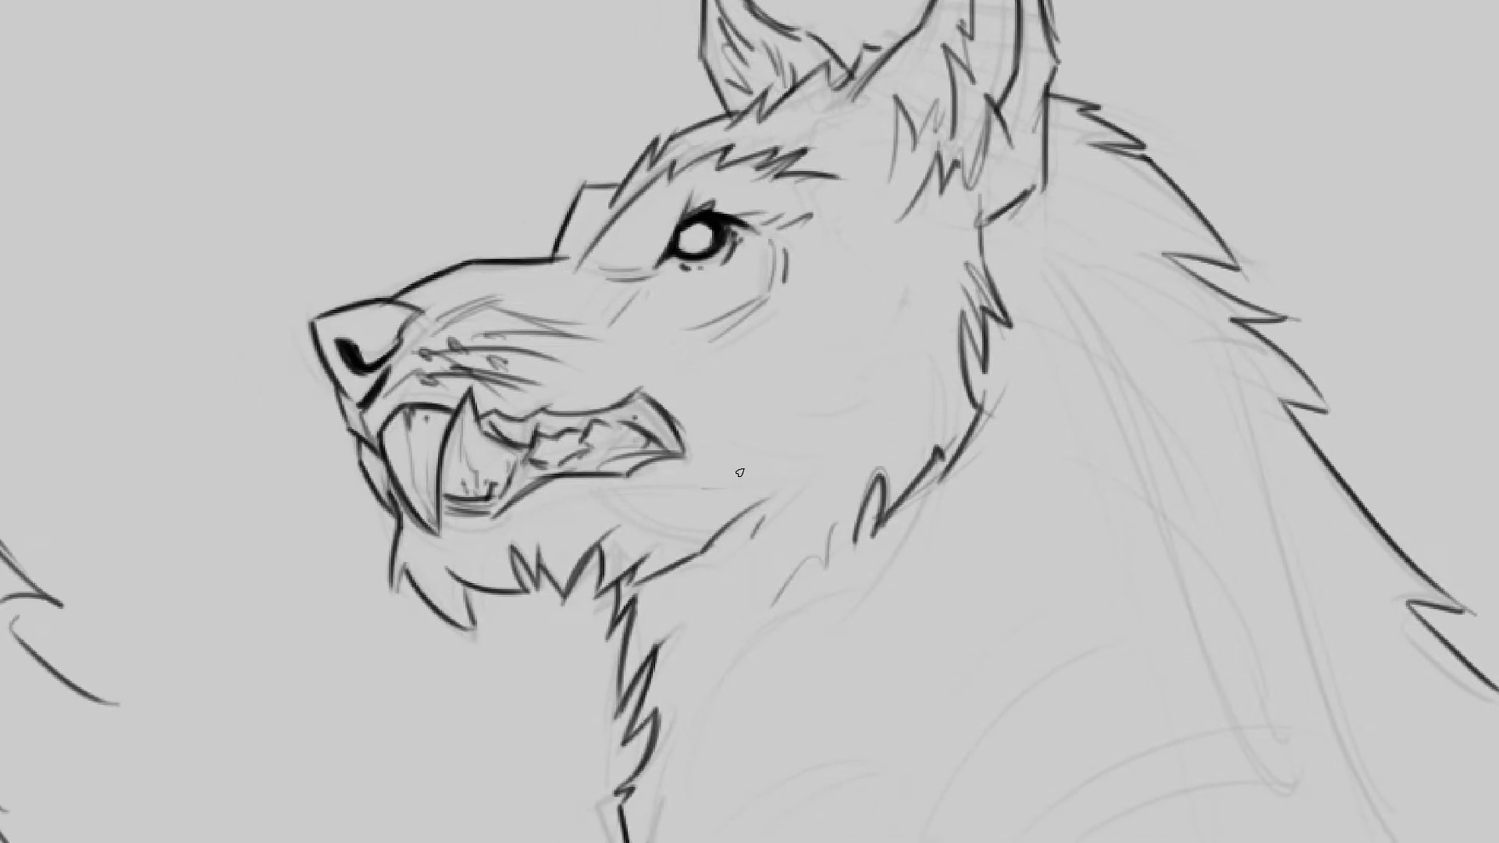
drag(722, 485, 834, 461)
mouse_move(843, 409)
mouse_down()
mouse_move(858, 431)
mouse_move(868, 344)
mouse_move(929, 290)
mouse_move(914, 248)
mouse_up()
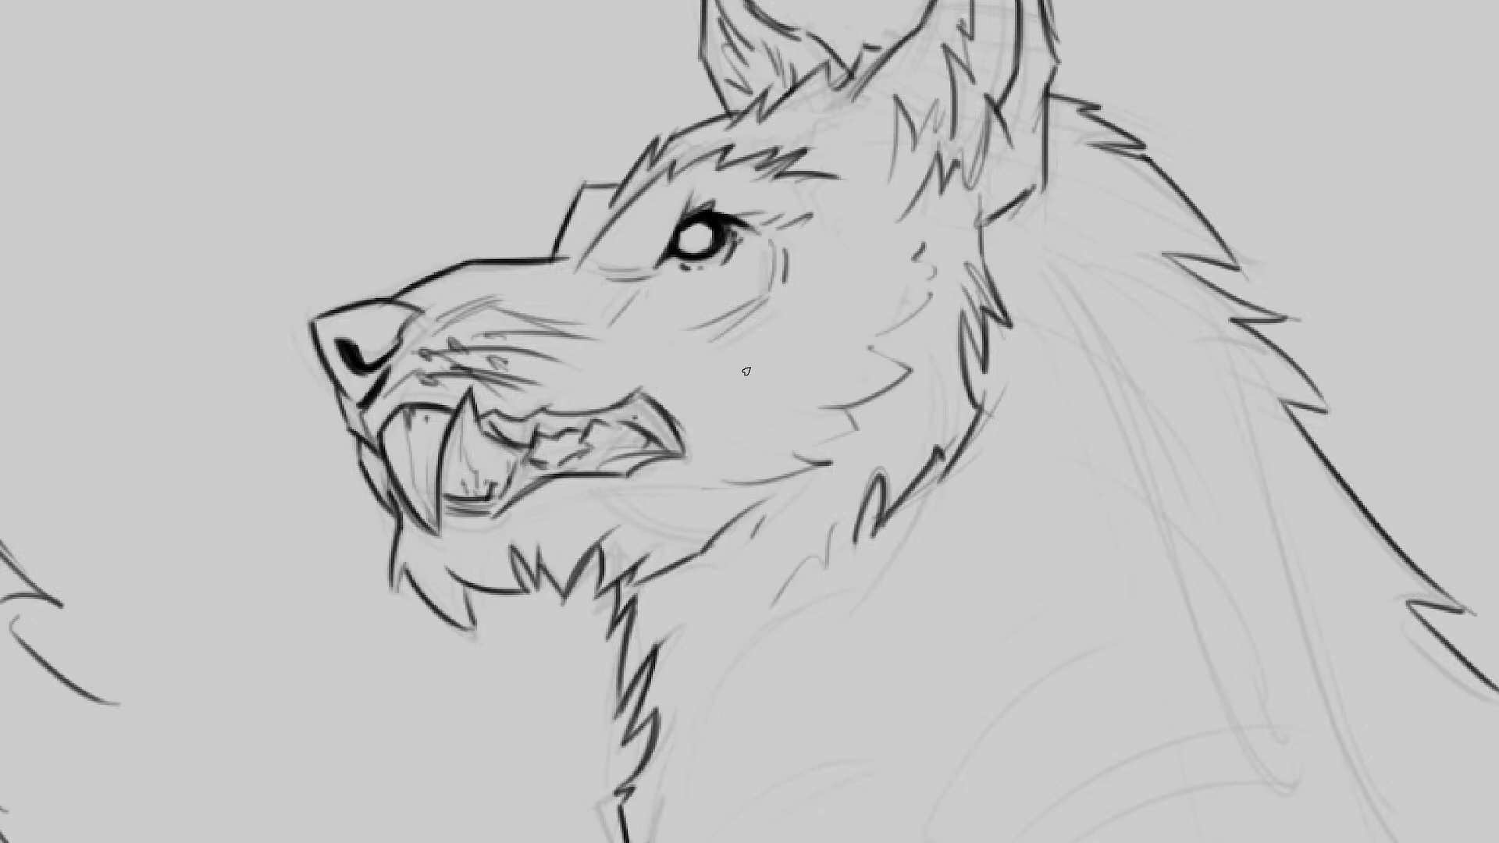
mouse_move(755, 358)
mouse_down()
mouse_move(830, 344)
mouse_move(816, 330)
mouse_up()
drag(834, 277, 829, 273)
scroll(1005, 279, down, 5)
mouse_move(978, 246)
mouse_down()
mouse_move(982, 269)
mouse_move(886, 259)
mouse_up()
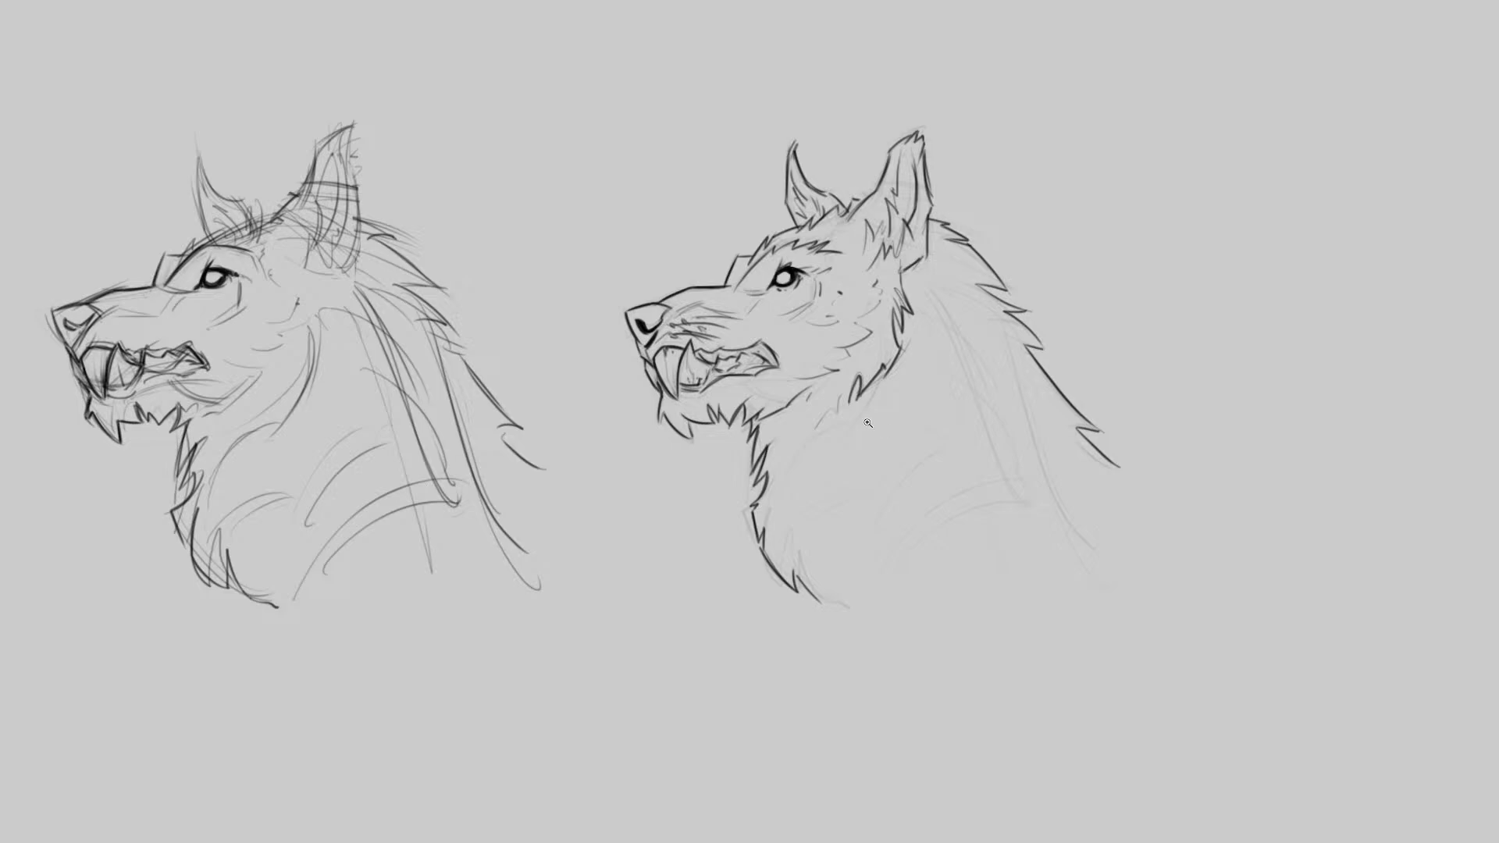
Step: Draw fur strokes on the throat and an angular zigzag fur line across the neck up toward the ear
click(867, 424)
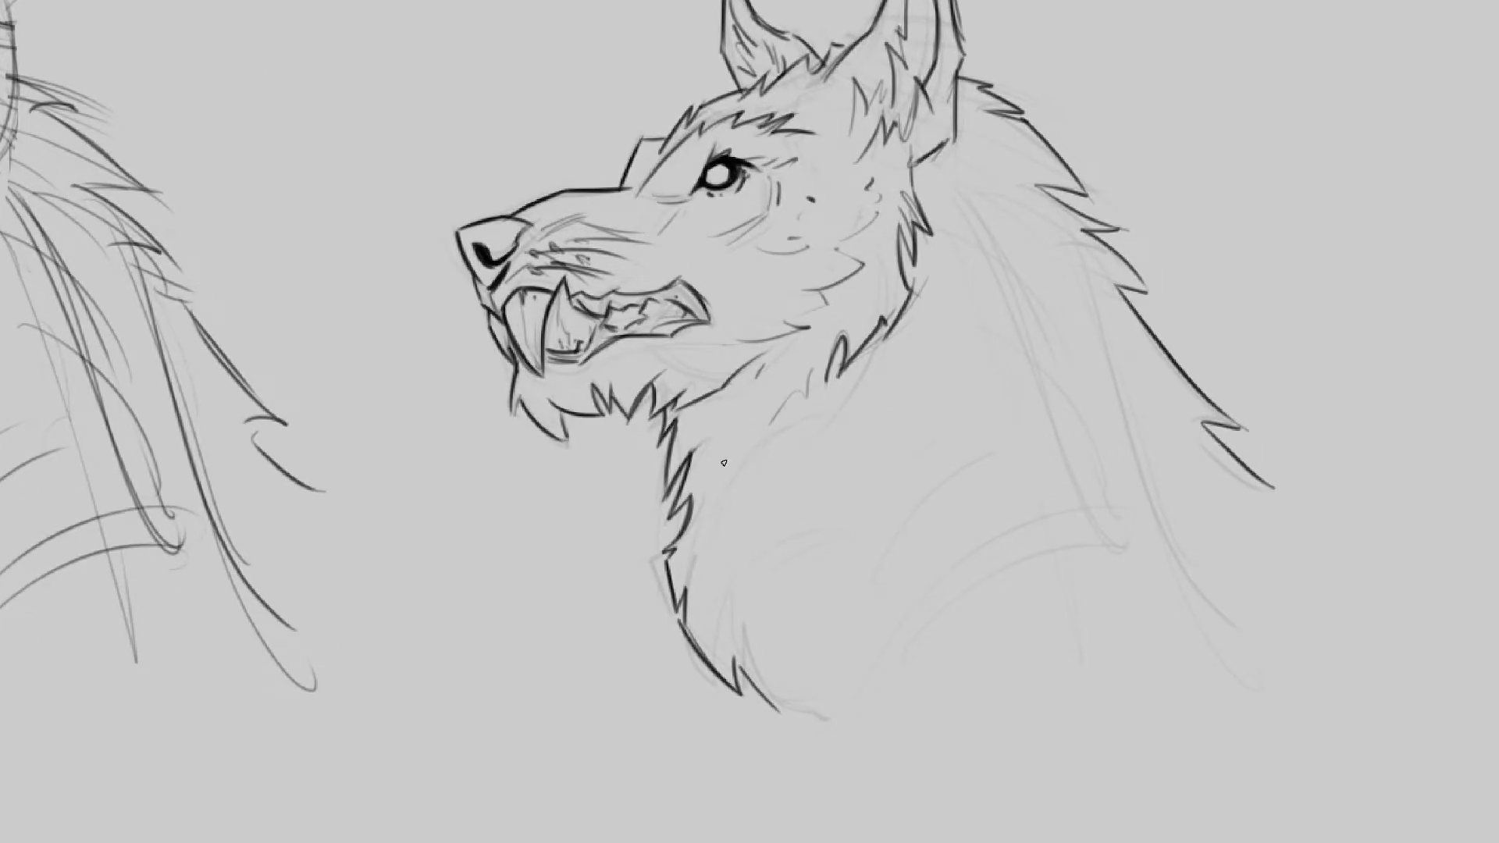
drag(730, 403, 729, 502)
mouse_move(716, 522)
mouse_down()
mouse_move(762, 488)
mouse_move(779, 592)
mouse_move(968, 367)
mouse_move(980, 416)
mouse_up()
drag(1013, 342, 968, 237)
drag(1081, 350, 1057, 311)
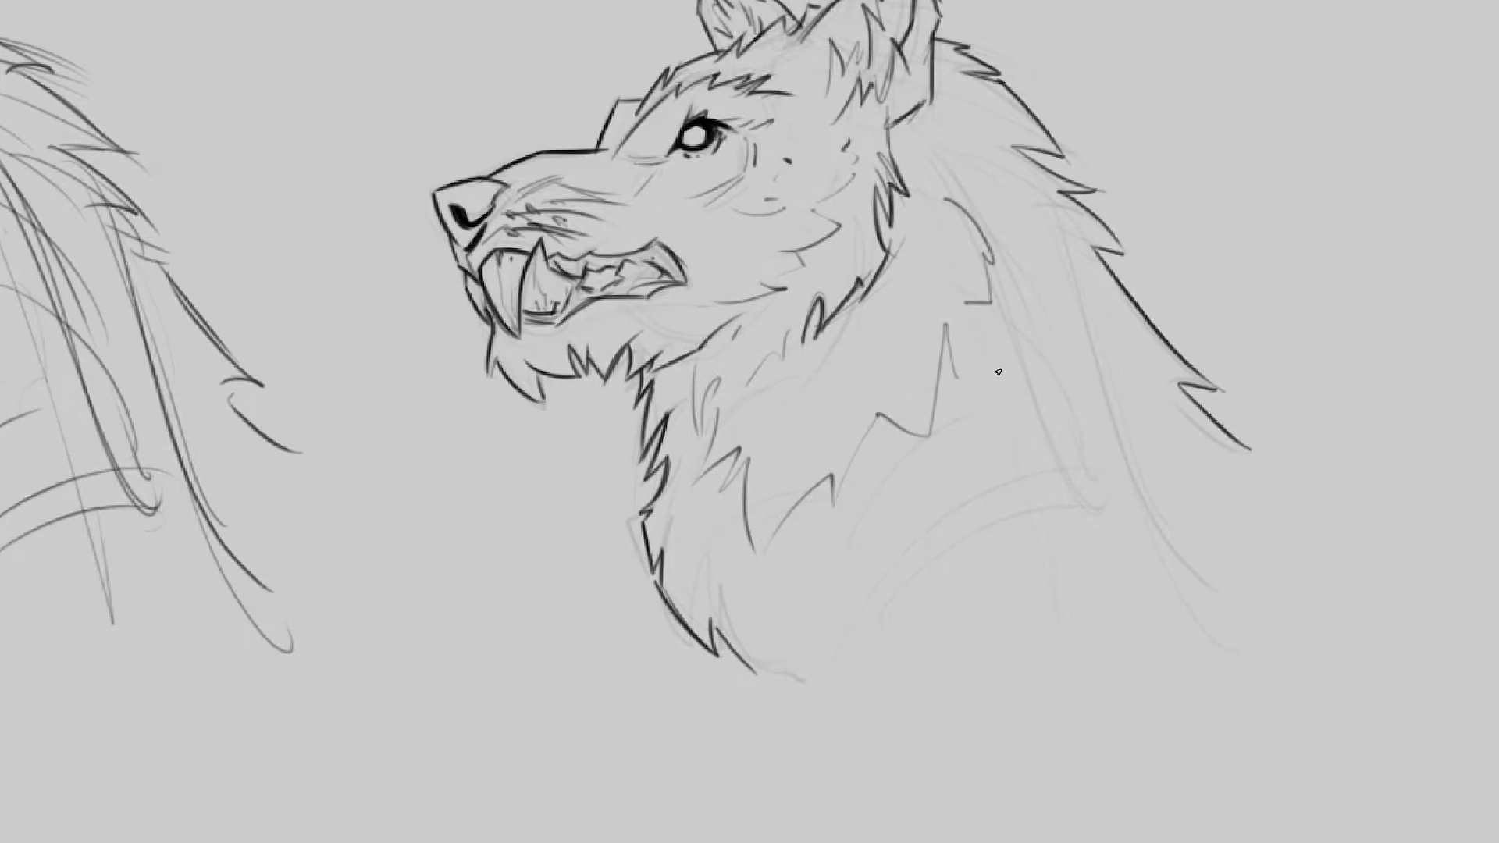
Step: Ink the pointed chest tufts and the jagged lower edge of the neck, ending at the tip of the back
drag(865, 505, 816, 652)
mouse_move(864, 576)
mouse_down()
mouse_move(823, 653)
mouse_move(788, 668)
mouse_move(943, 531)
mouse_up()
drag(918, 582, 1024, 480)
mouse_move(1007, 533)
mouse_down()
mouse_move(1152, 455)
mouse_move(1244, 440)
mouse_up()
drag(1227, 306, 1215, 238)
drag(1196, 156, 1073, 226)
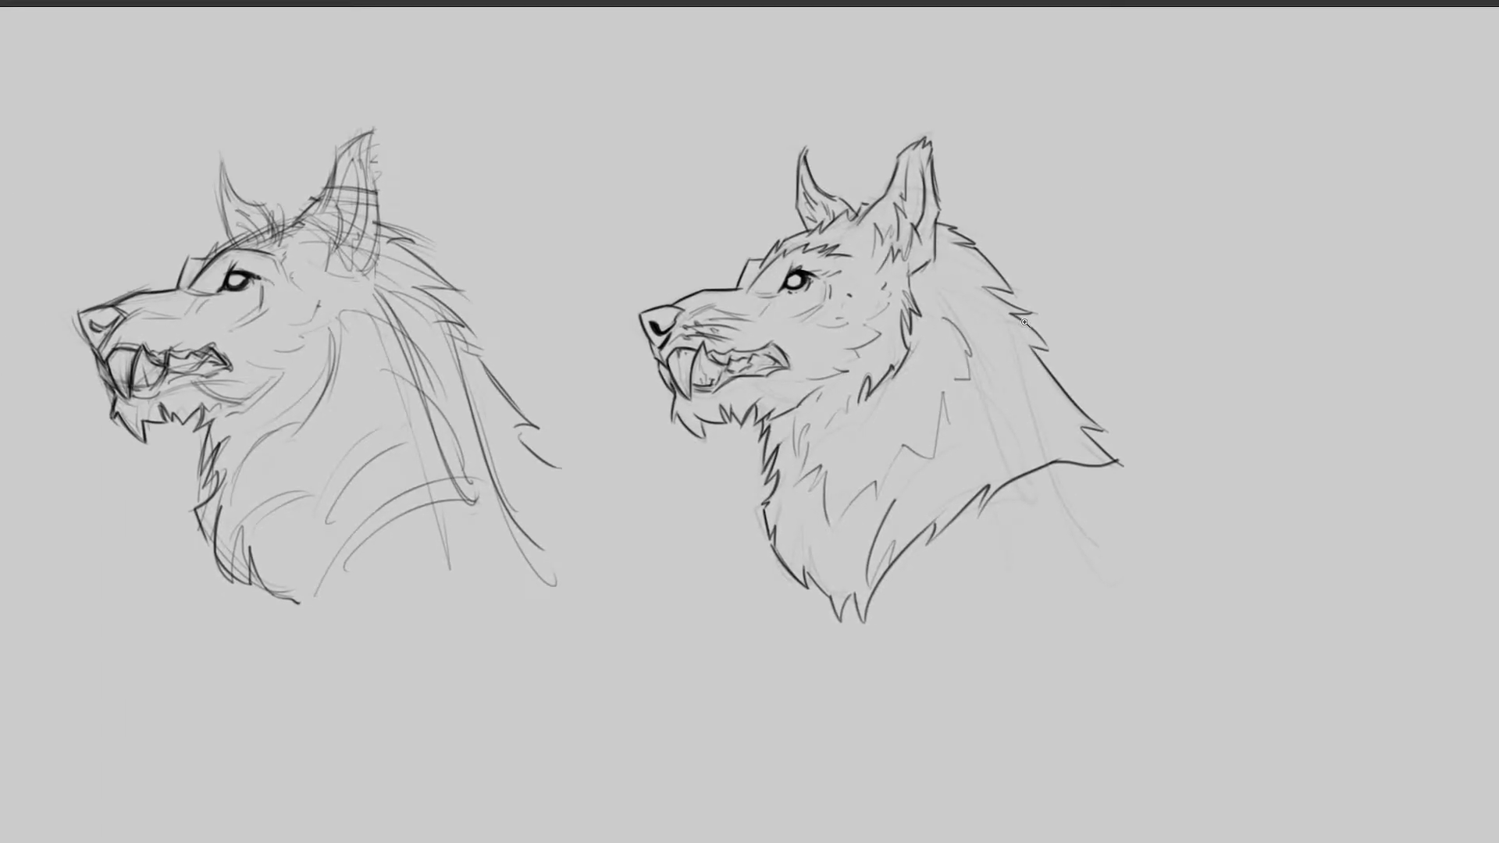
drag(988, 282, 931, 262)
drag(1004, 334, 990, 236)
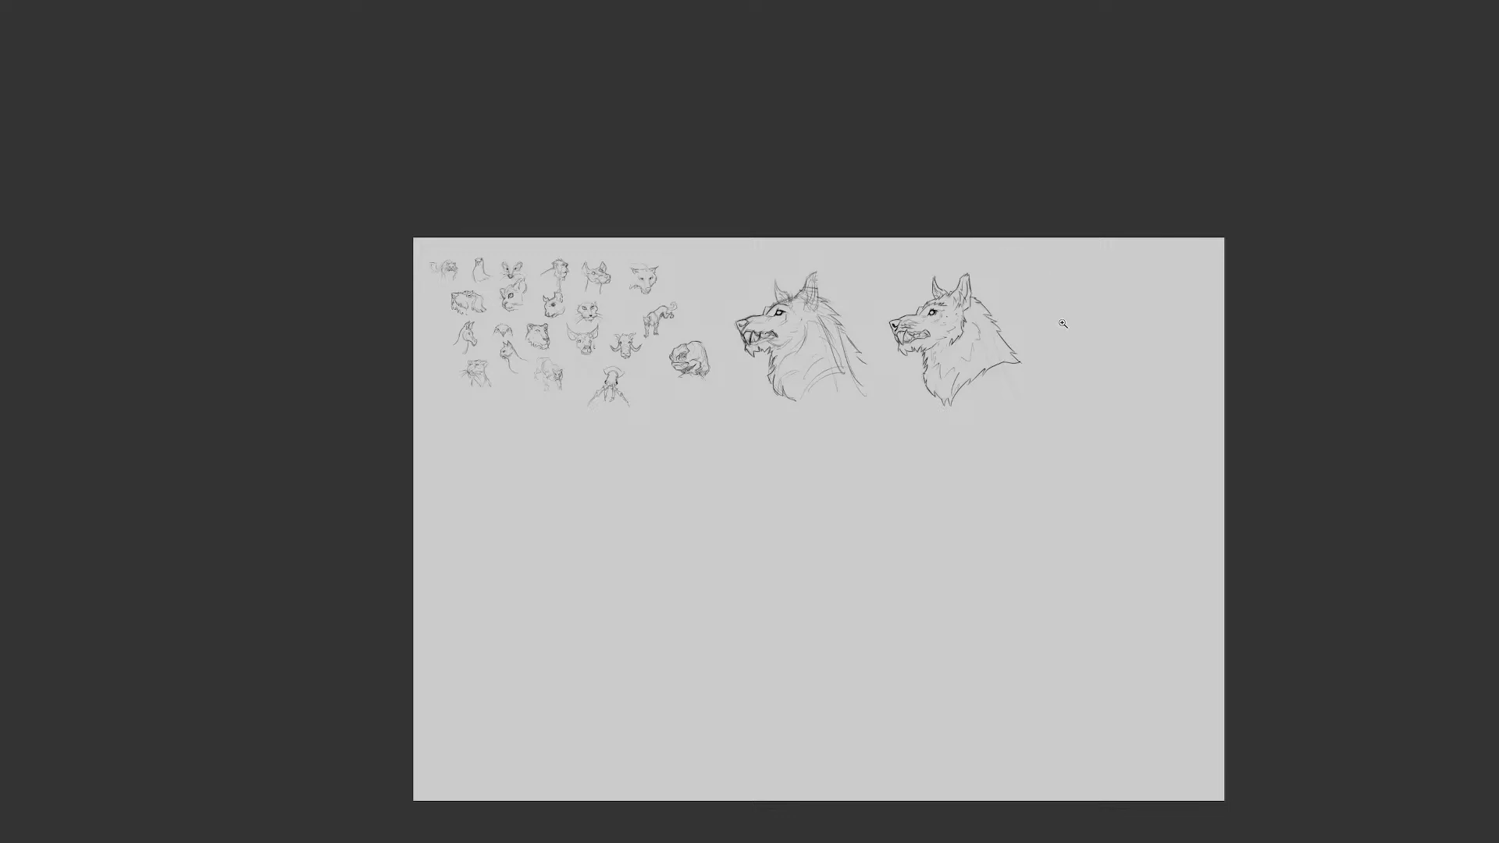
Step: Add short fur strokes with the brush behind the near ear and down the back of the neck
drag(1054, 297, 957, 294)
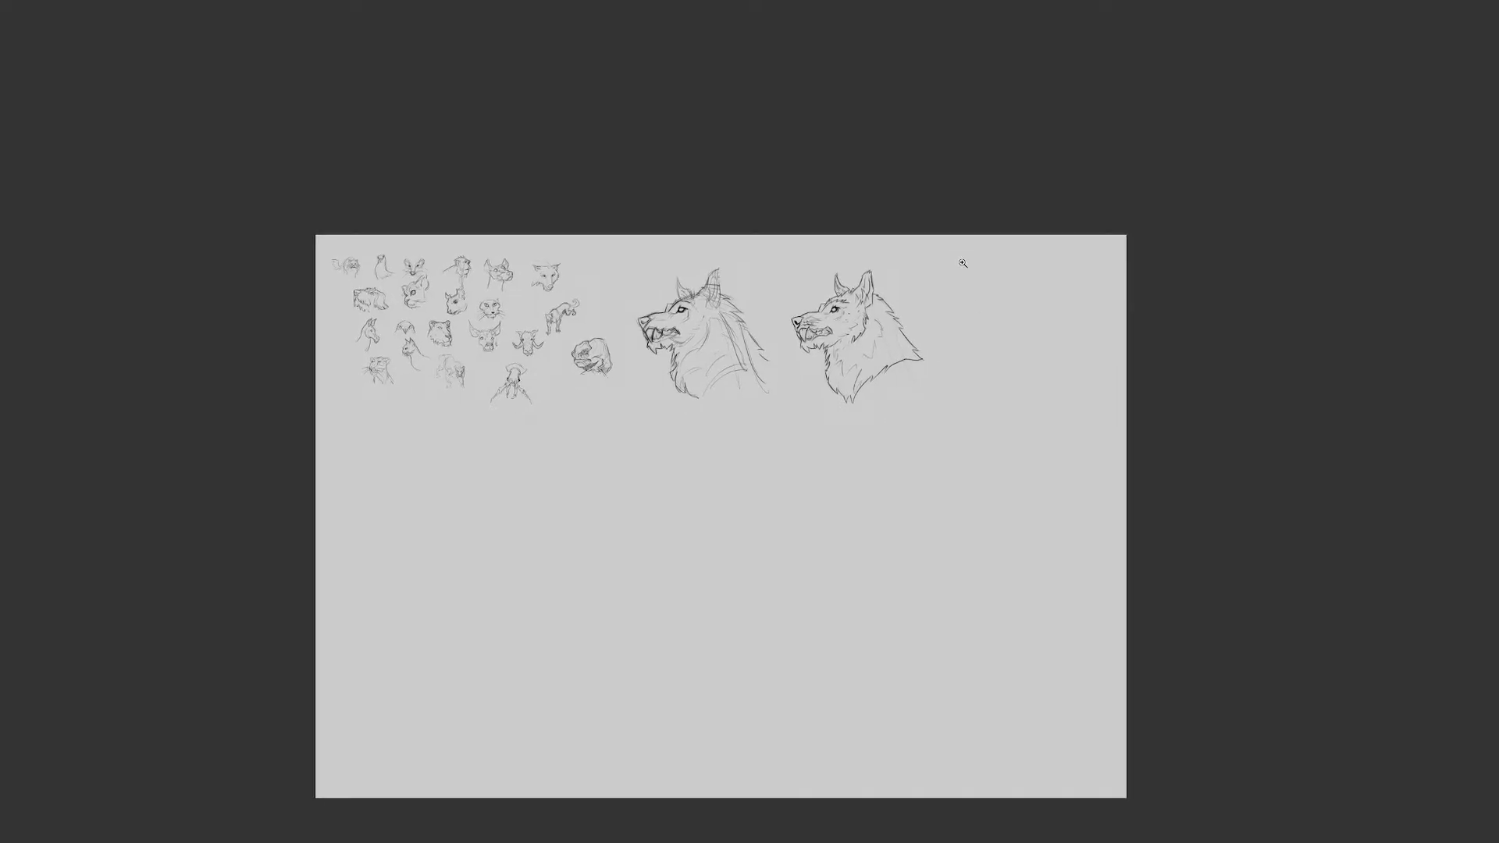
mouse_move(894, 299)
mouse_down()
mouse_move(944, 274)
mouse_move(1124, 246)
mouse_up()
drag(823, 357, 982, 273)
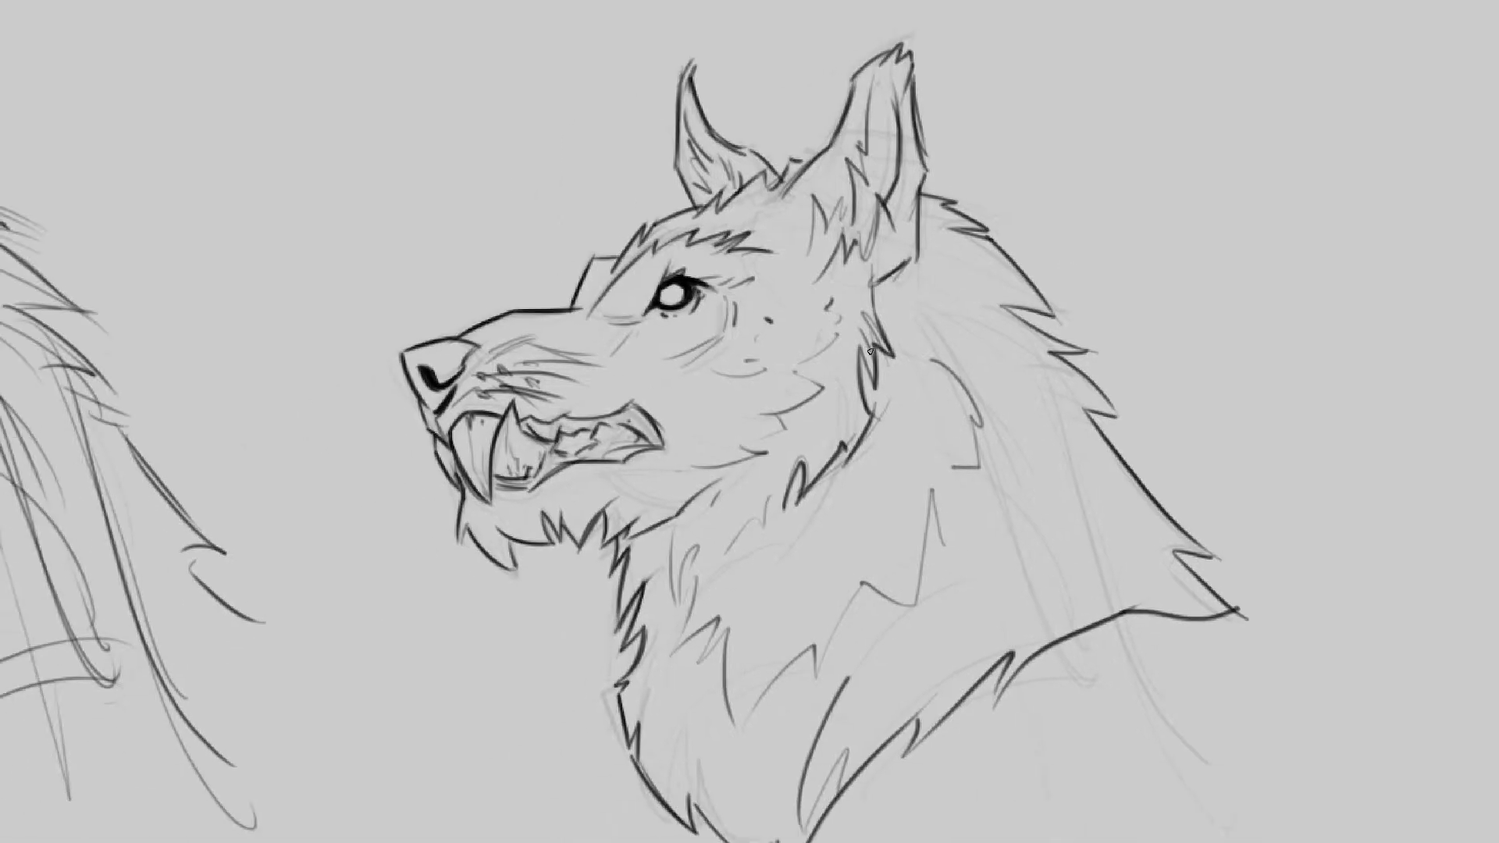
mouse_move(888, 321)
mouse_down()
mouse_move(921, 305)
mouse_move(1004, 356)
mouse_up()
key(b)
mouse_move(946, 280)
mouse_down()
mouse_move(985, 302)
mouse_move(949, 283)
mouse_up()
drag(945, 261, 922, 249)
drag(1023, 383, 1017, 415)
drag(1034, 456, 1116, 537)
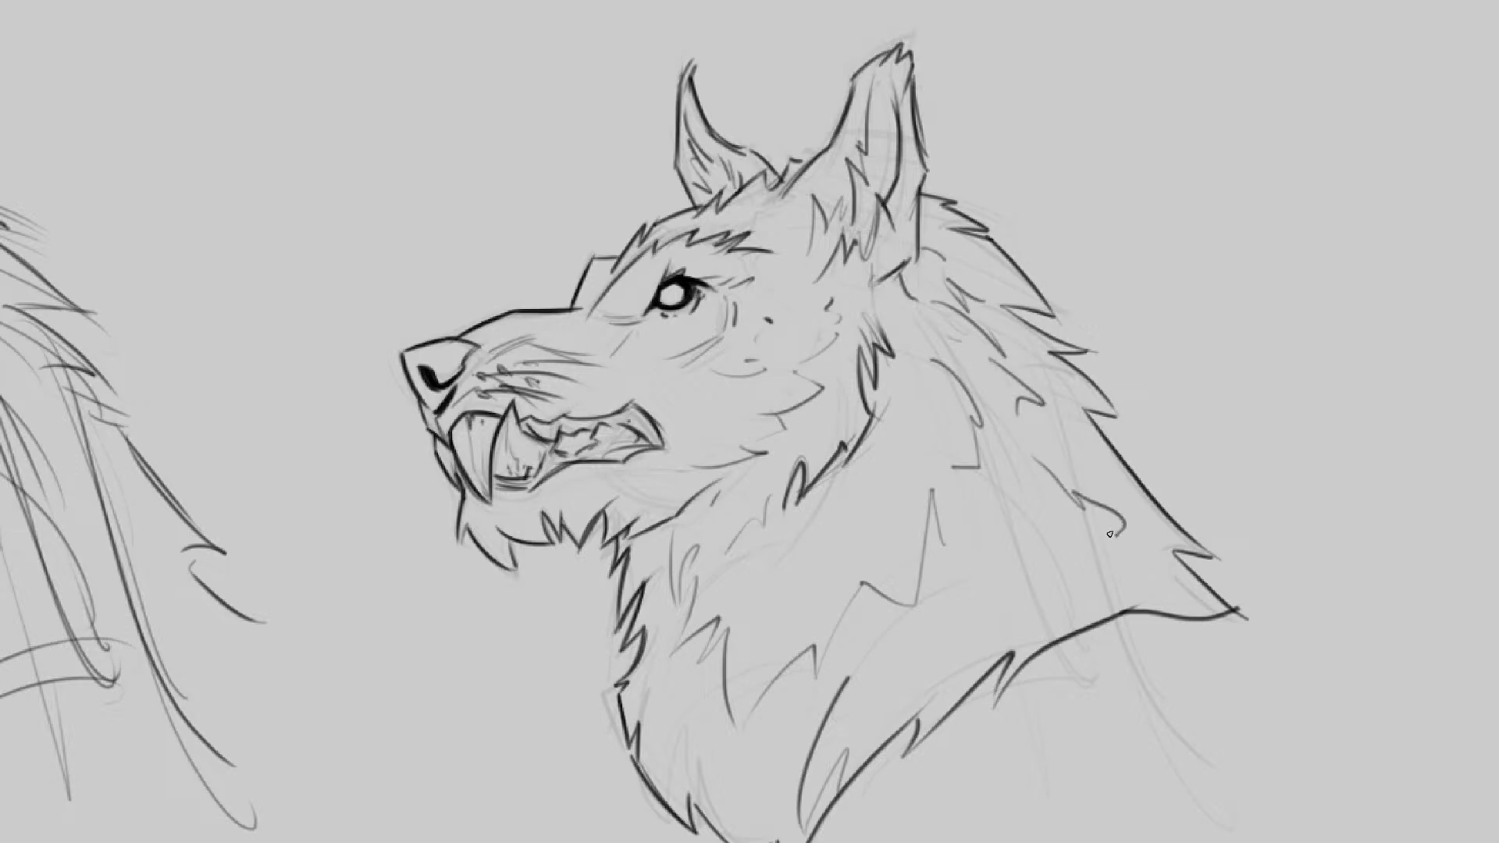
mouse_move(1110, 311)
mouse_down()
mouse_move(1061, 260)
mouse_move(976, 242)
mouse_up()
Step: Show the interface again and merge the wolf line-art layer down into the sketch layer below it
key(Tab)
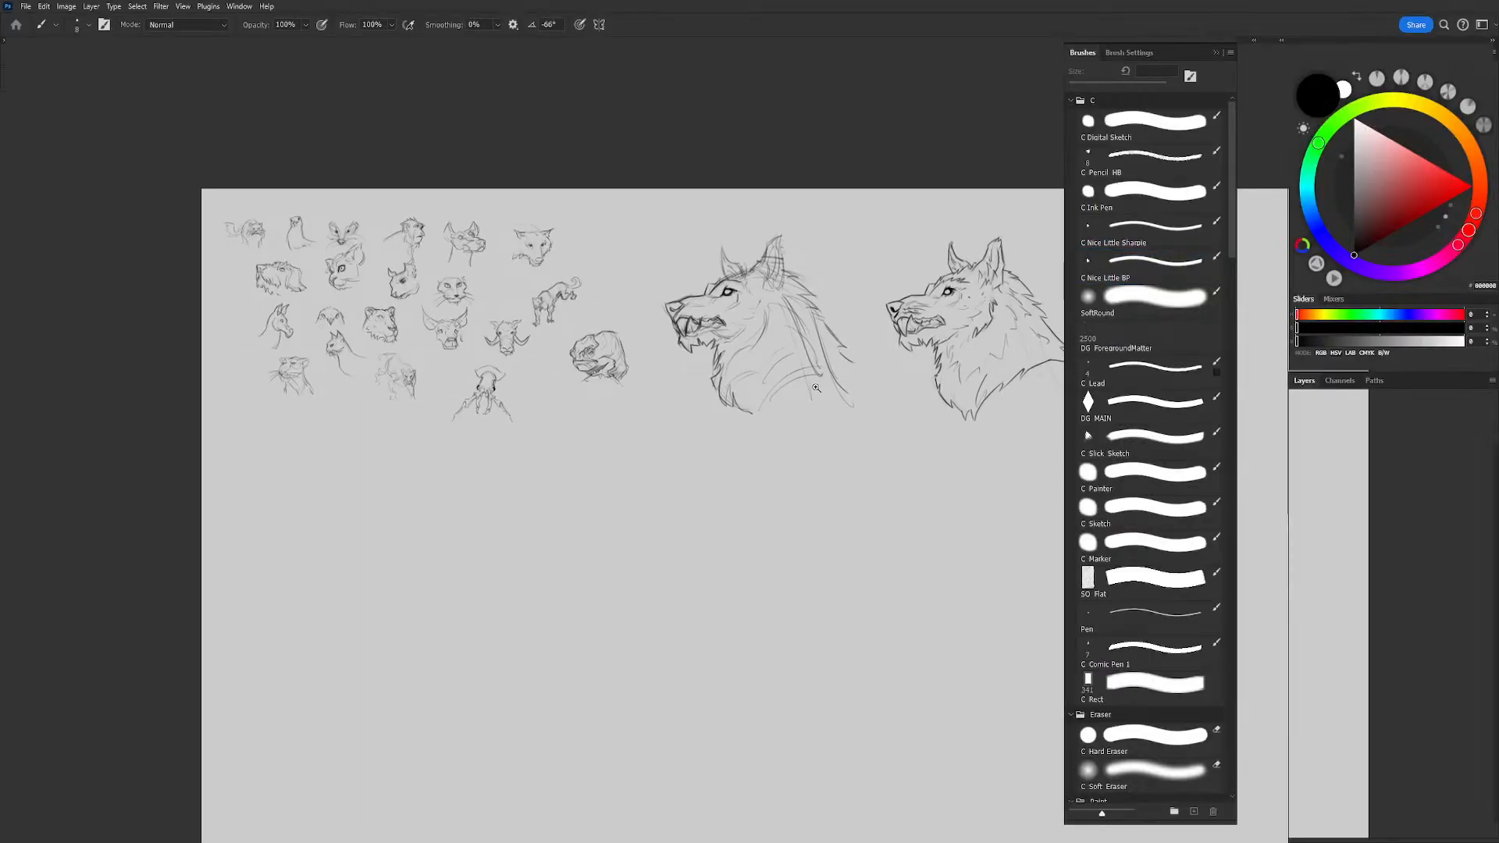
drag(936, 375, 742, 207)
click(1363, 496)
key(ctrl+e)
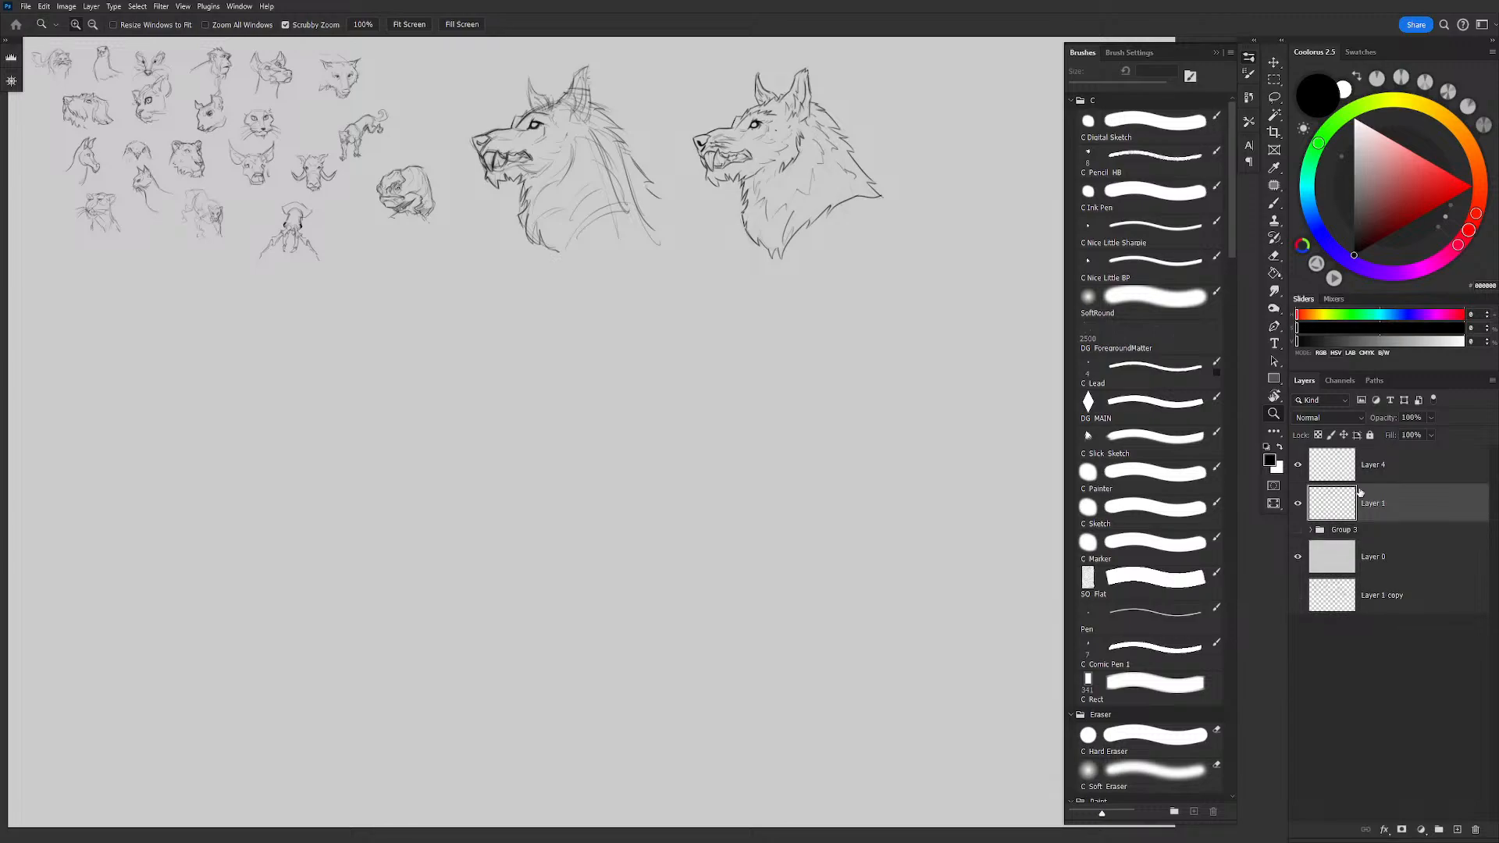
Step: Try a first stroke for a new sketch in the empty canvas area below the wolf heads
drag(742, 290, 751, 410)
drag(836, 215, 903, 226)
drag(847, 294, 814, 280)
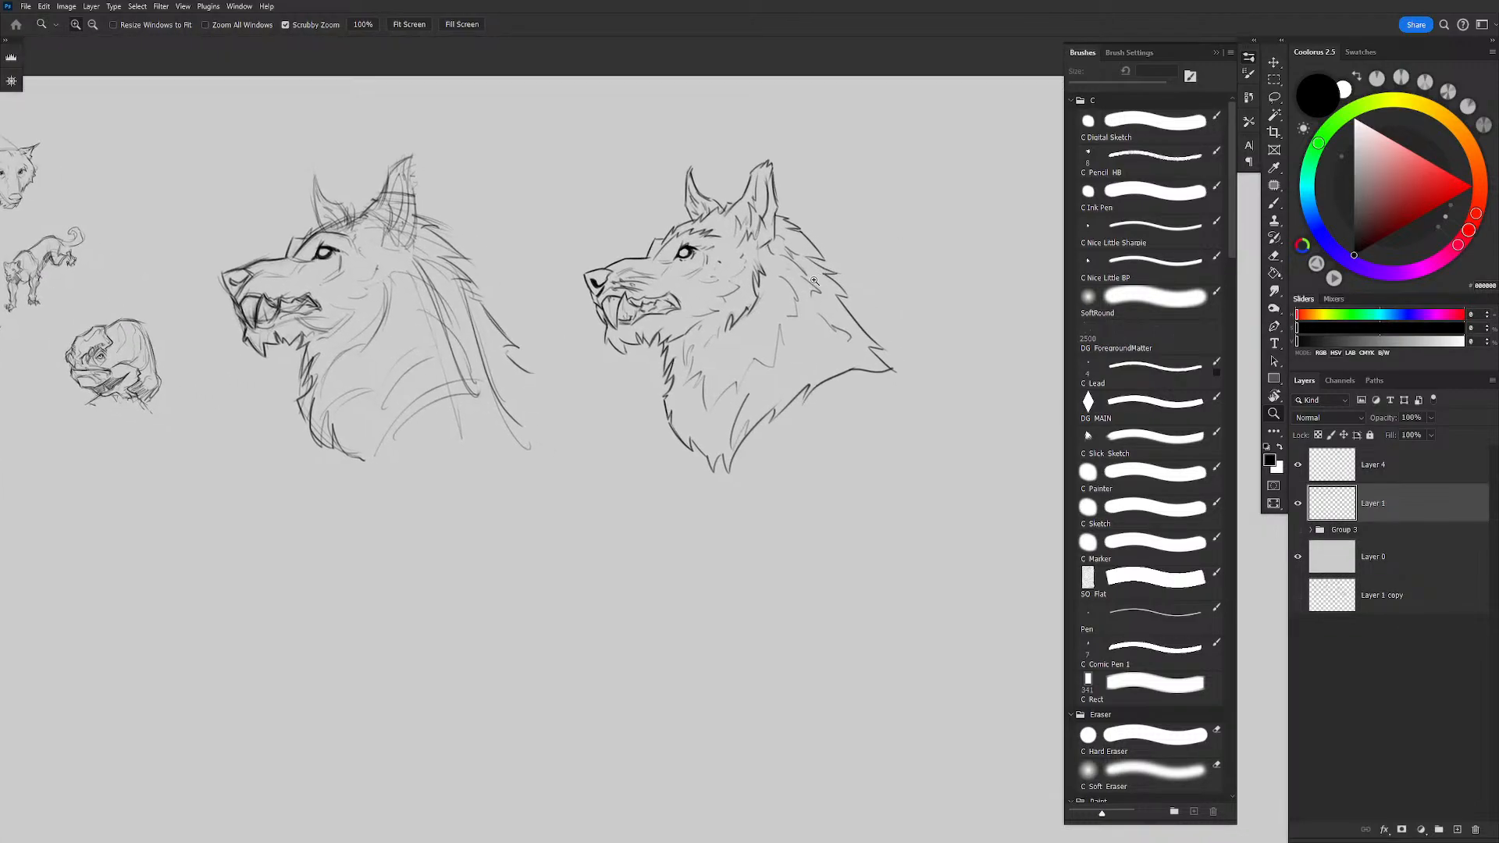
drag(781, 336, 739, 313)
drag(739, 287, 830, 229)
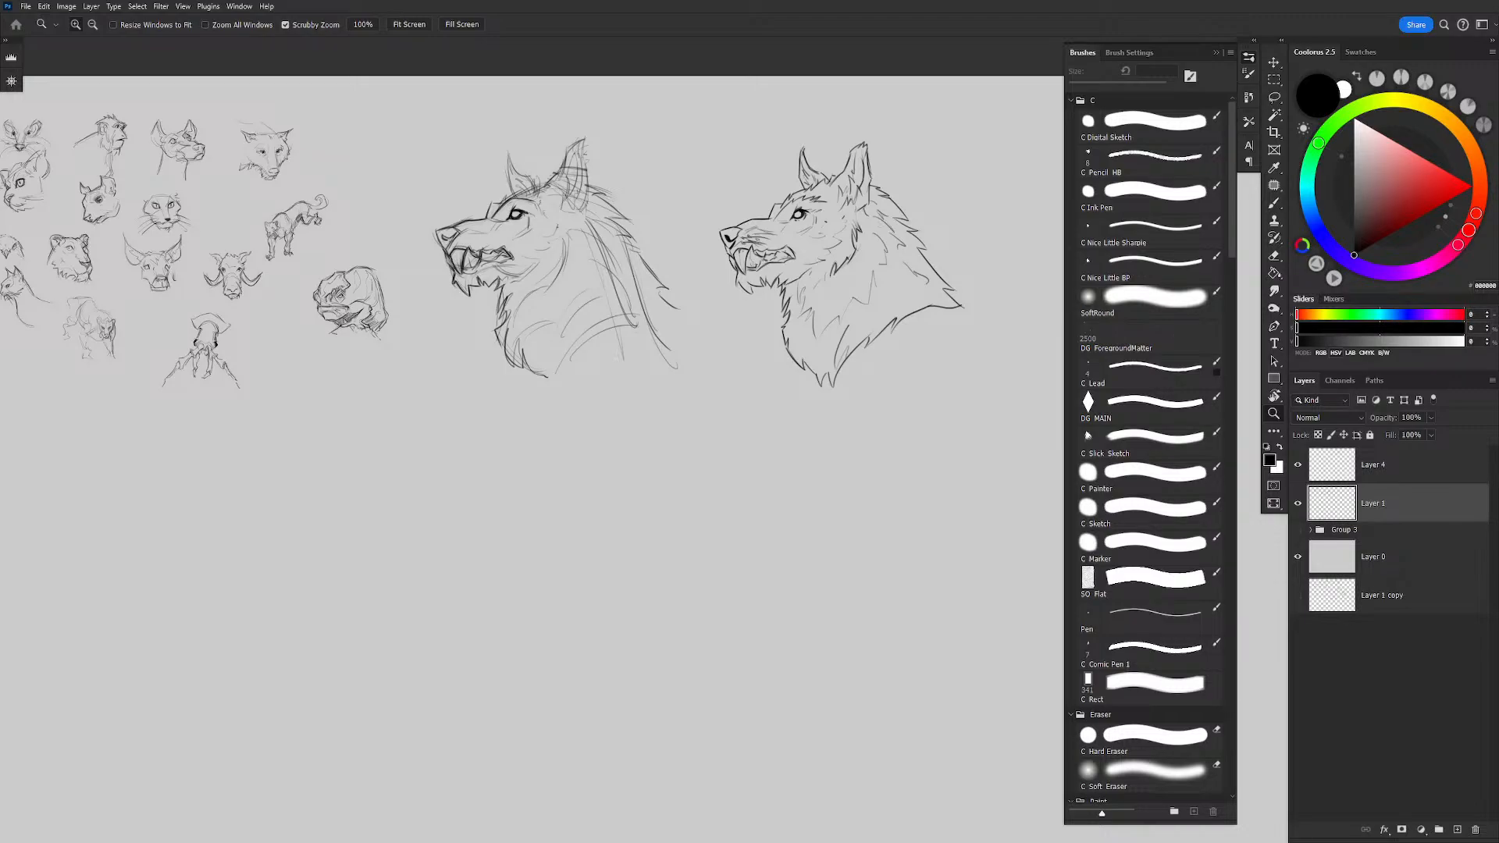
scroll(593, 437, down, 5)
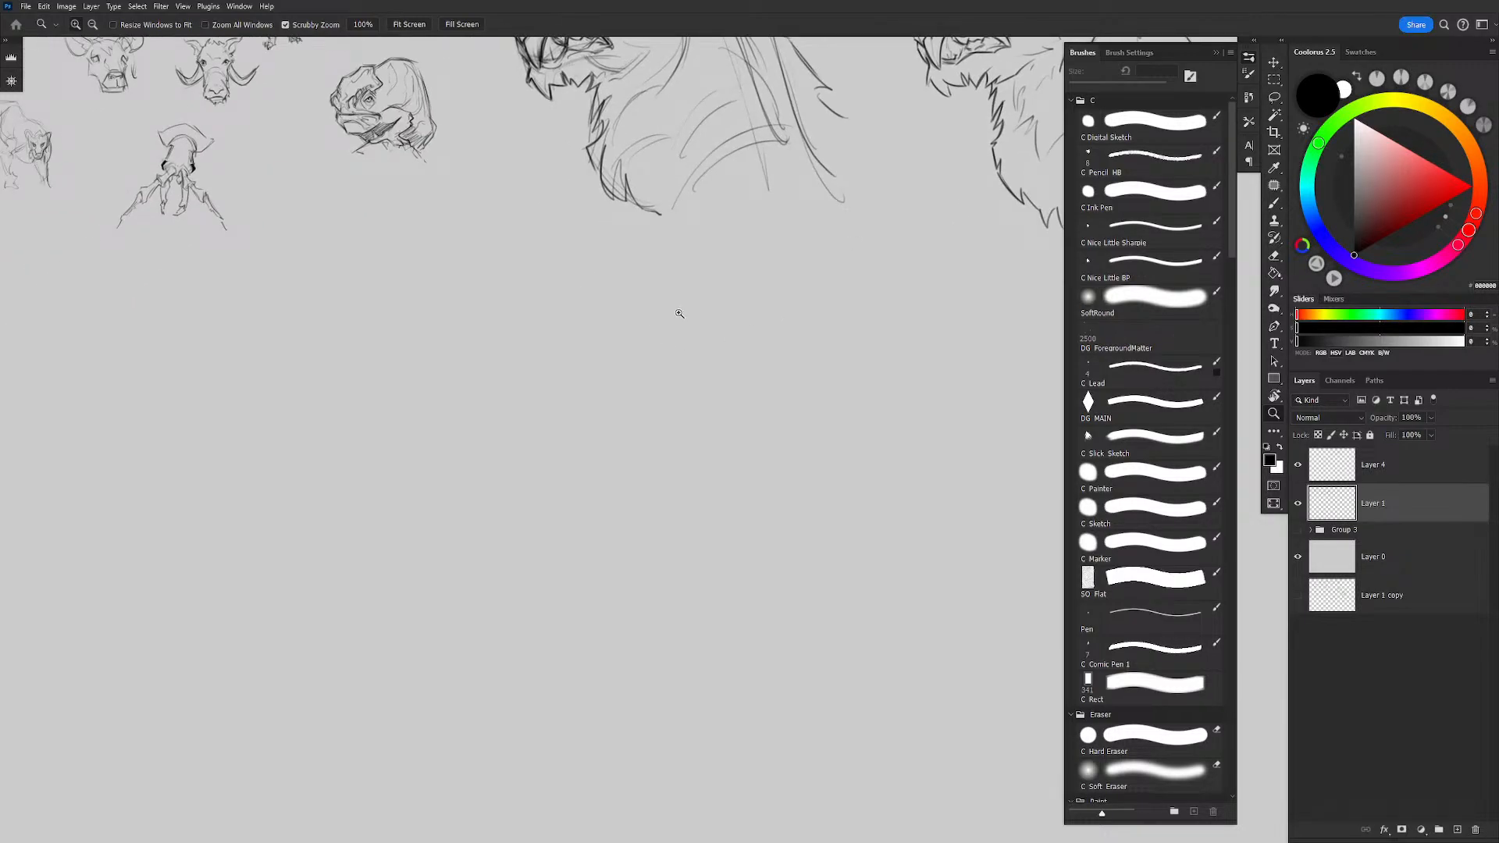
scroll(676, 319, down, 5)
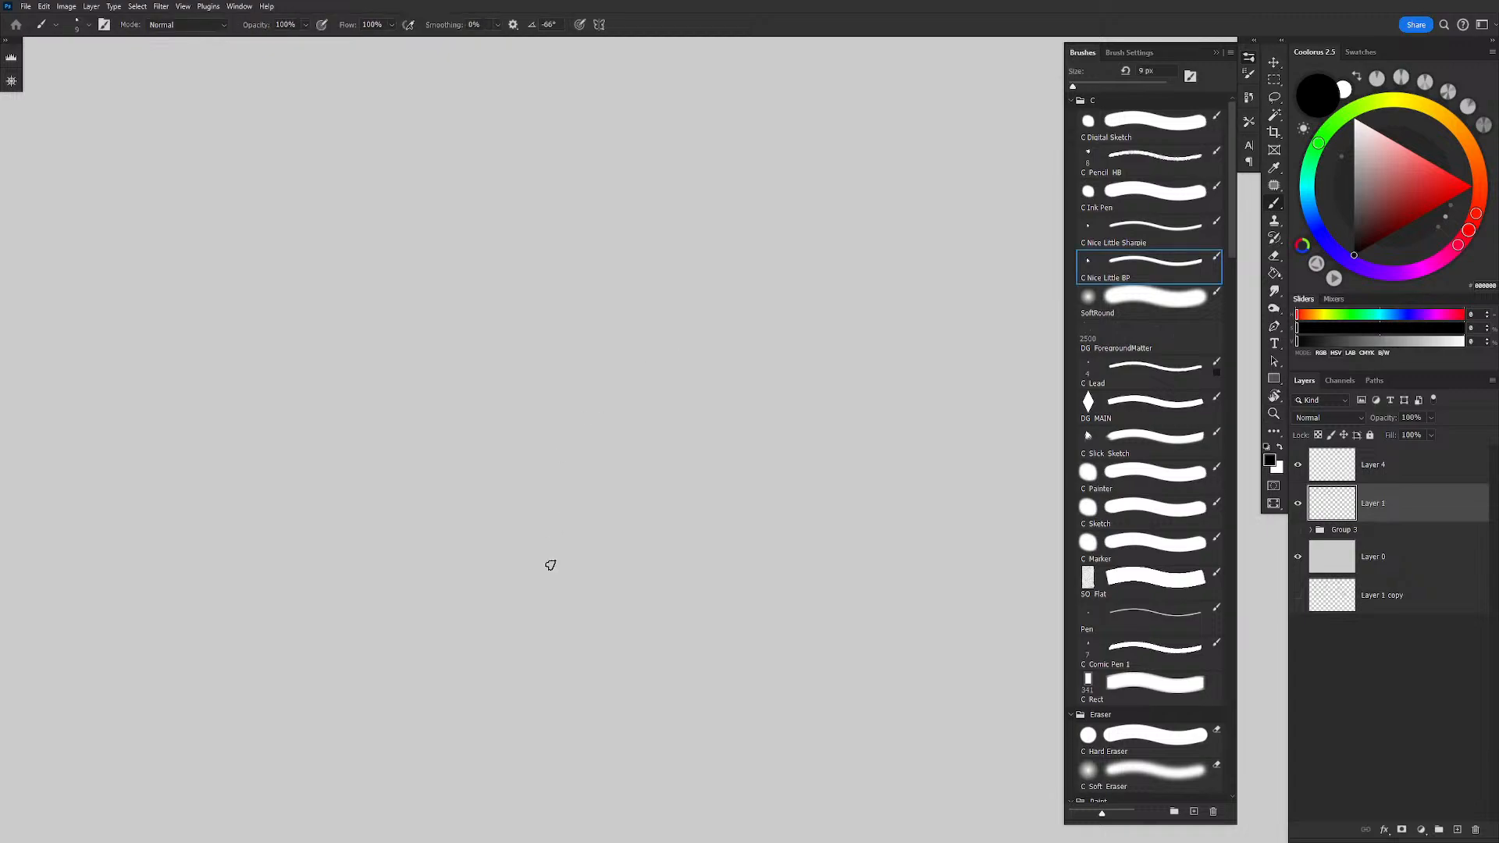
key(f)
mouse_move(622, 459)
mouse_down()
mouse_move(579, 342)
mouse_move(819, 349)
mouse_up()
key(ctrl+z)
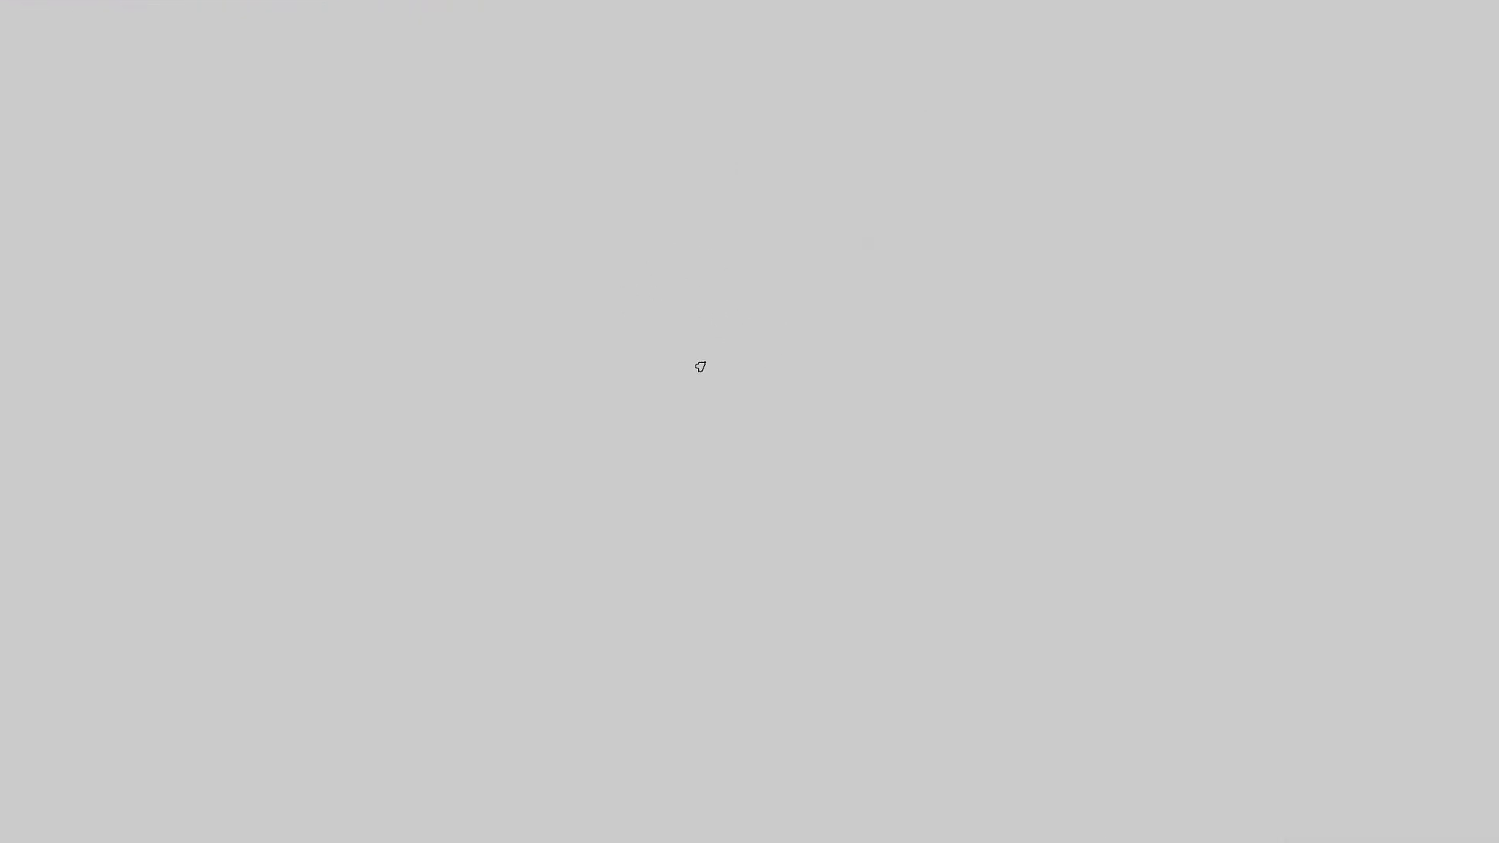
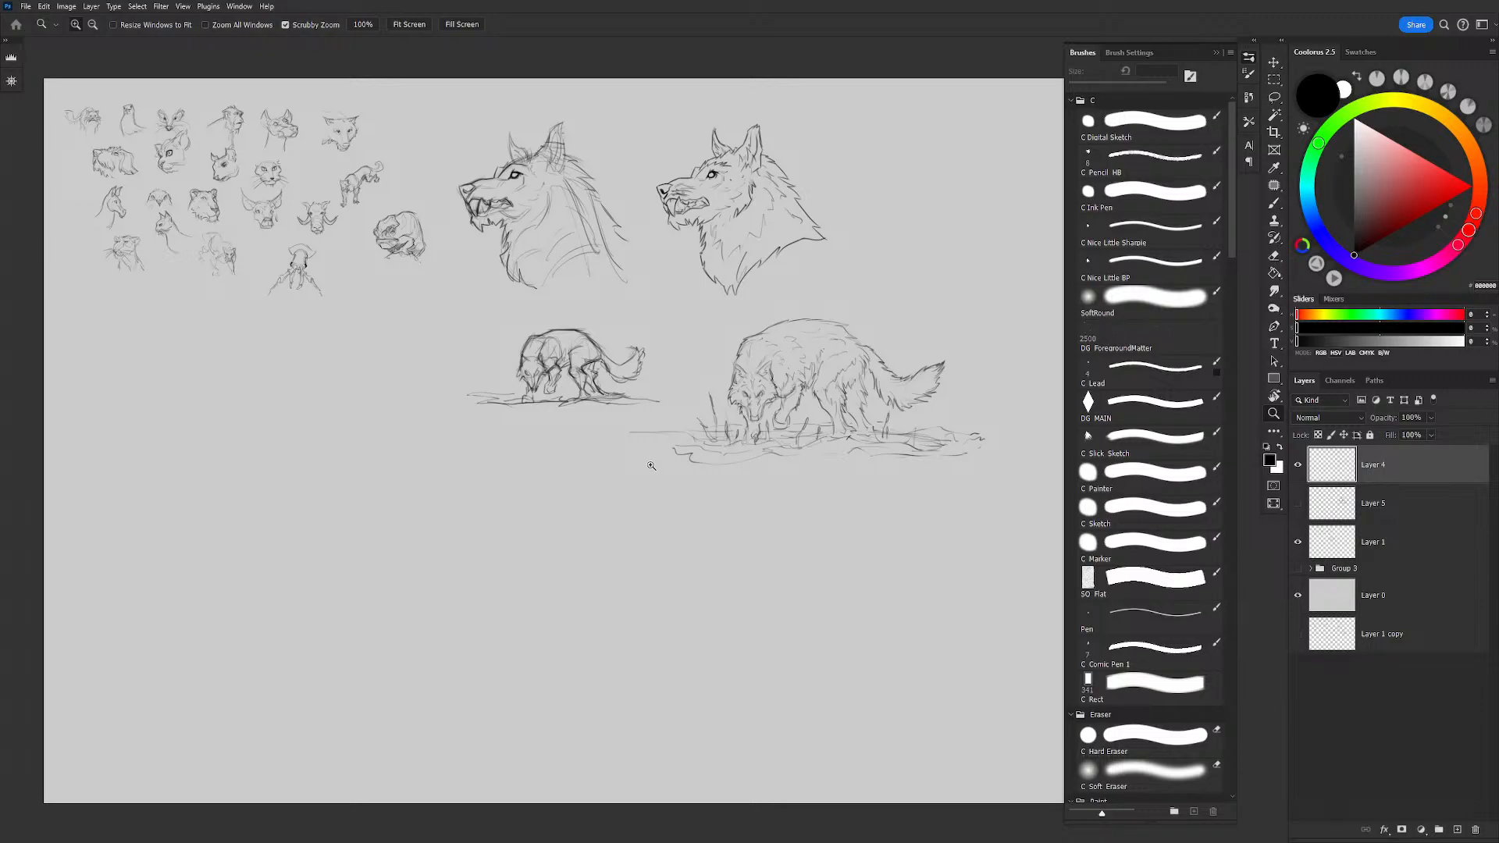
Step: Strengthen the ground line around the front paw of the large prowling wolf with the brush
click(825, 391)
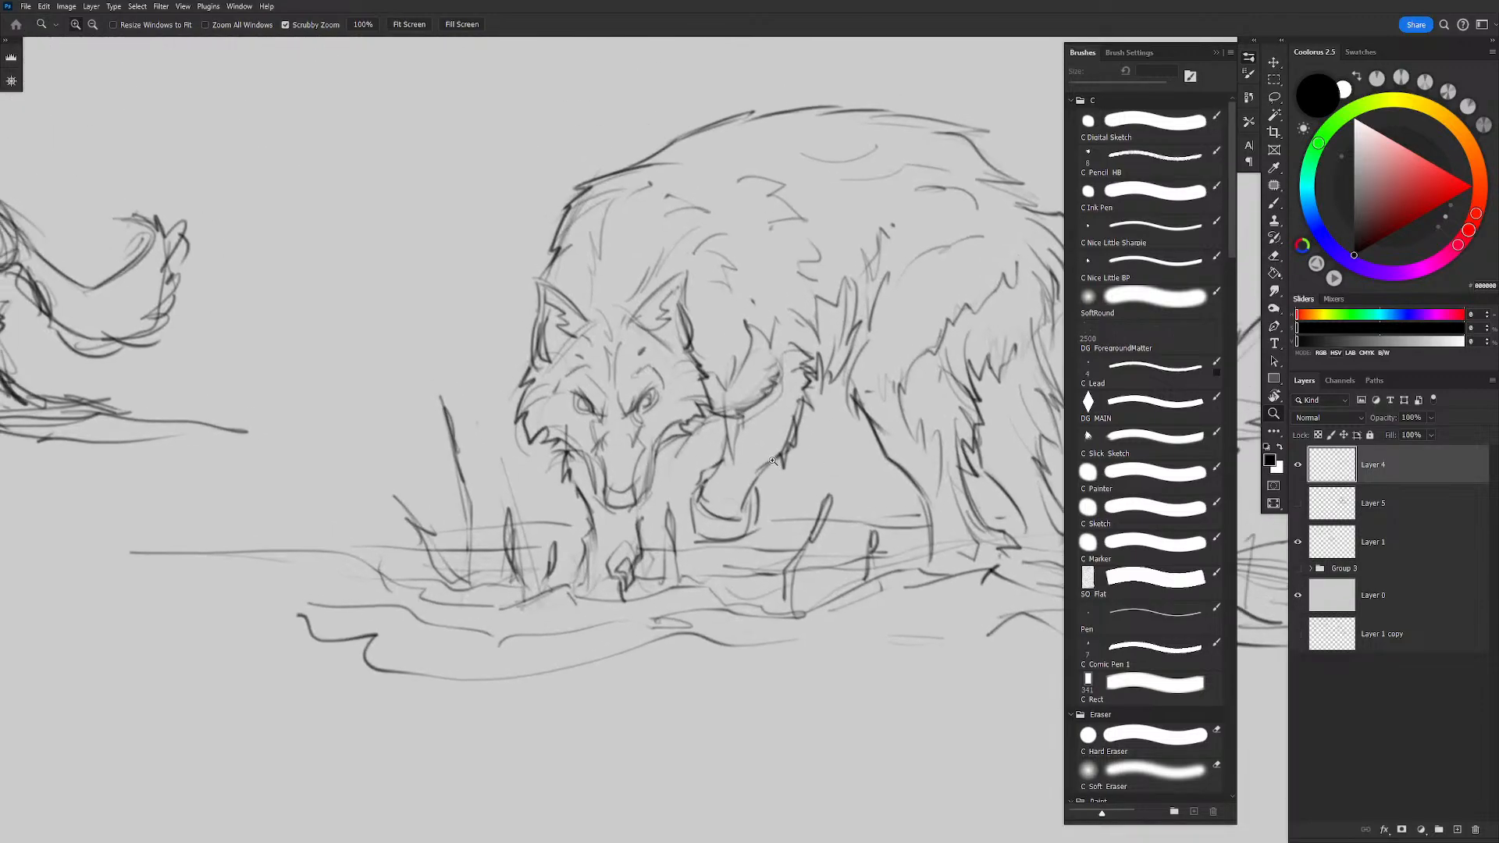
key(b)
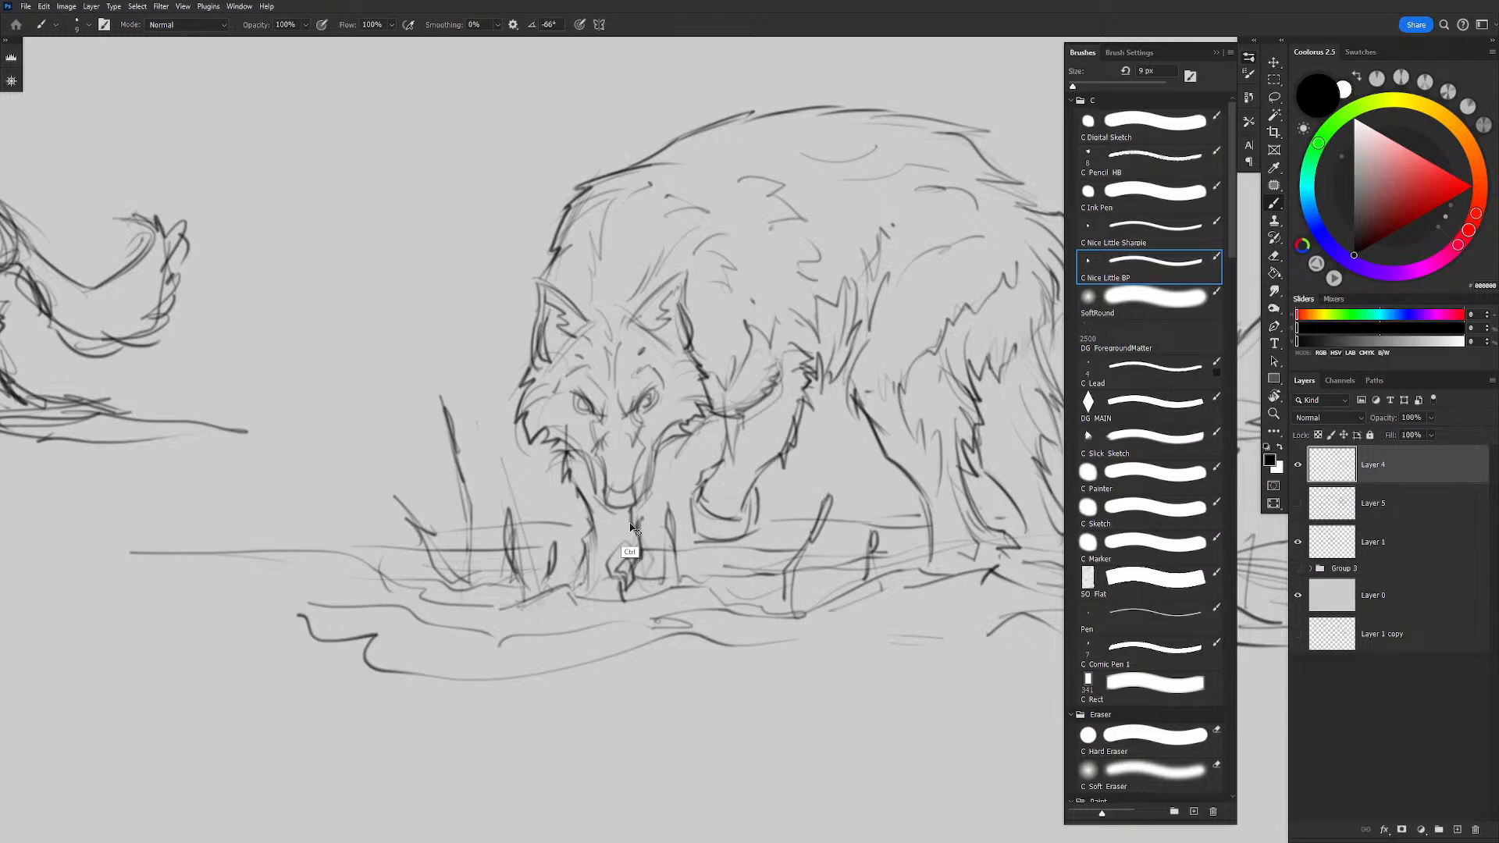
drag(687, 505, 711, 516)
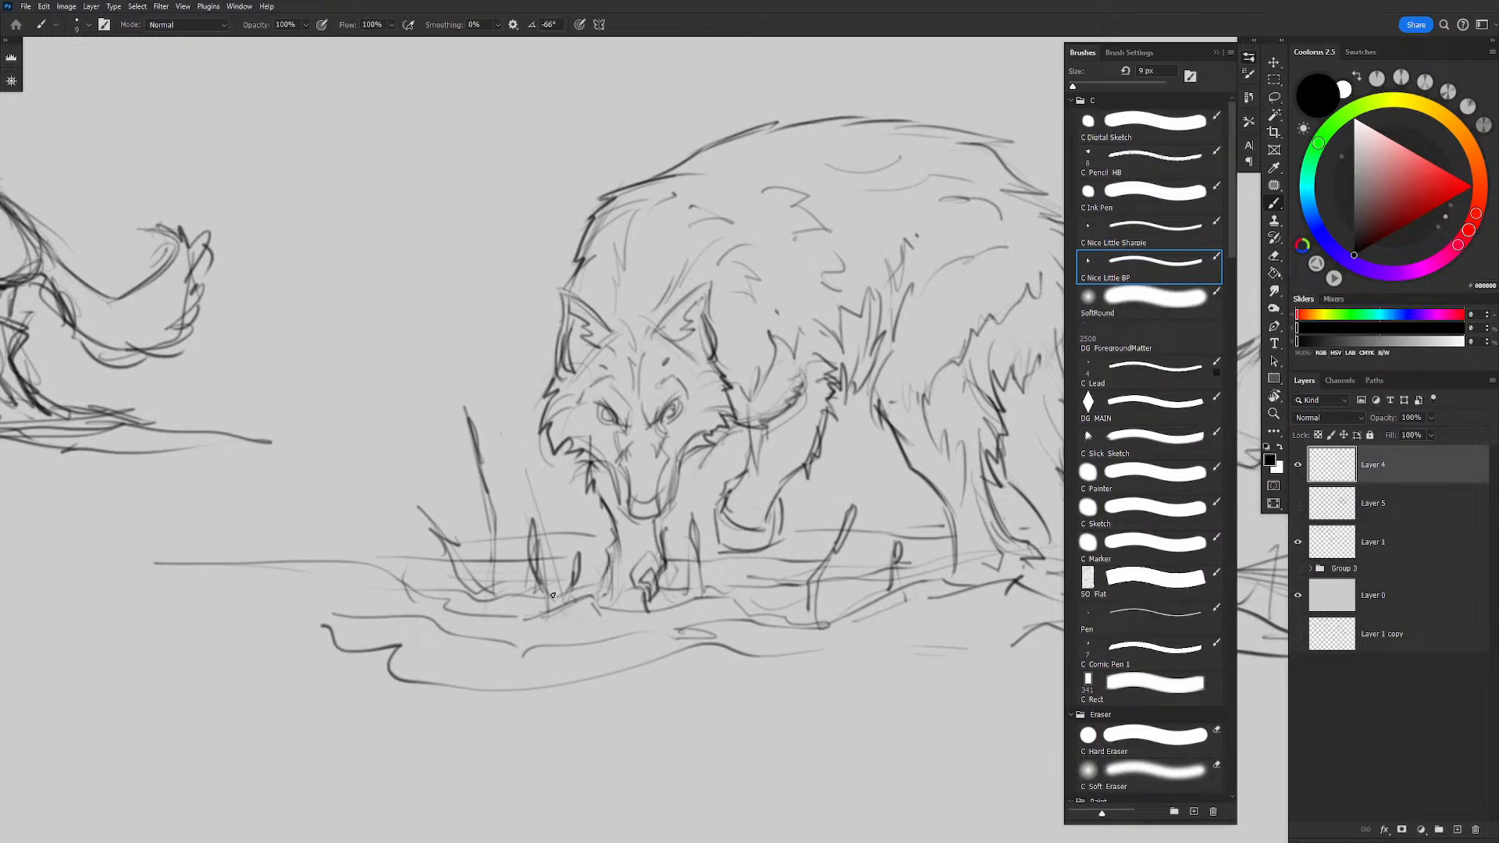
drag(545, 599, 741, 593)
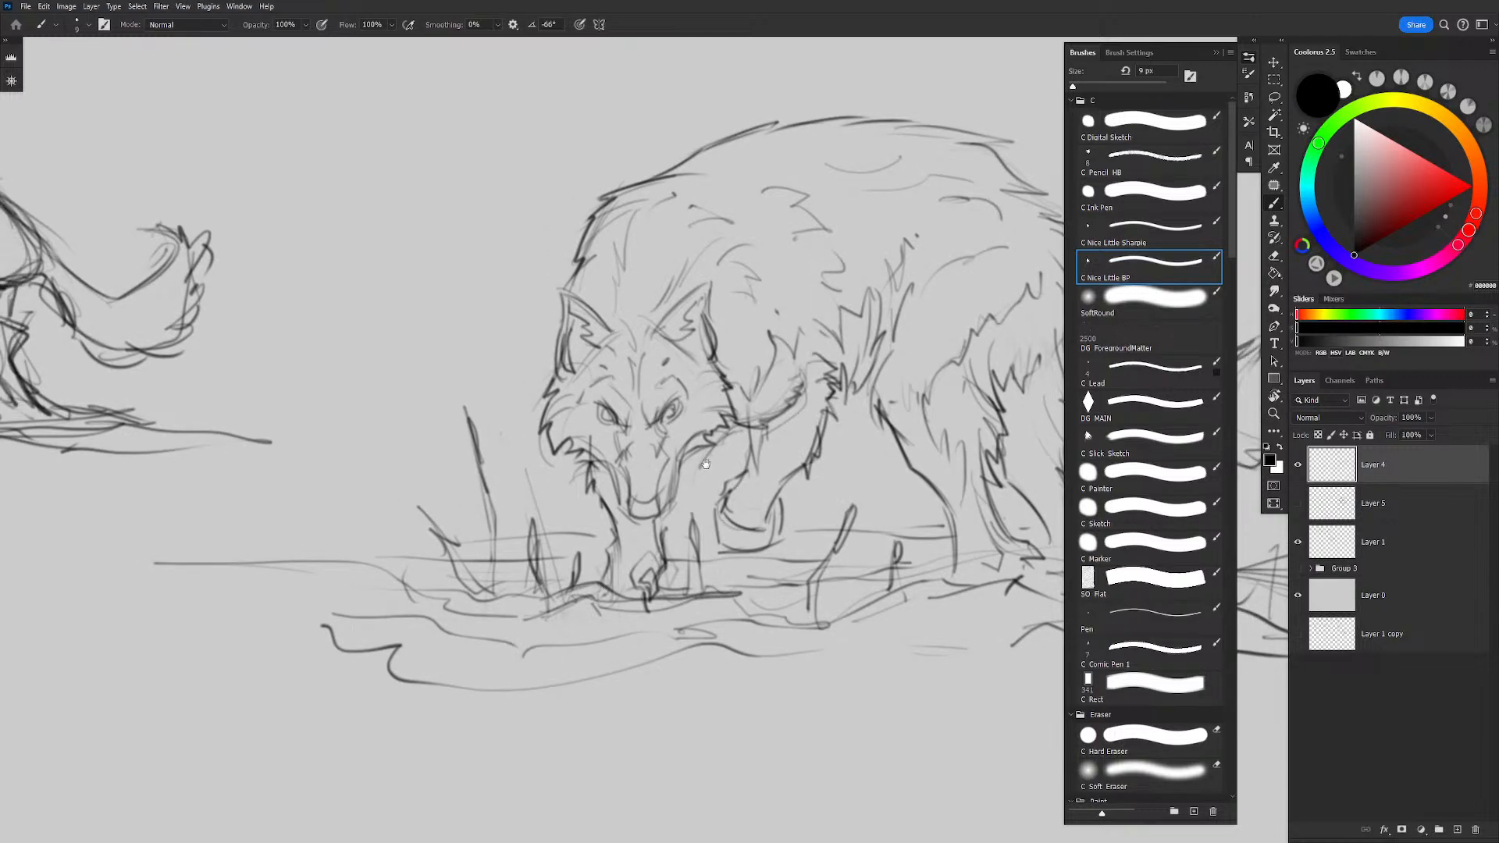
Step: Reduce the brush size to 7 px and darken the prowling wolf's eyes and angry brow lines
drag(706, 464, 663, 490)
drag(568, 507, 727, 438)
scroll(727, 438, up, 3)
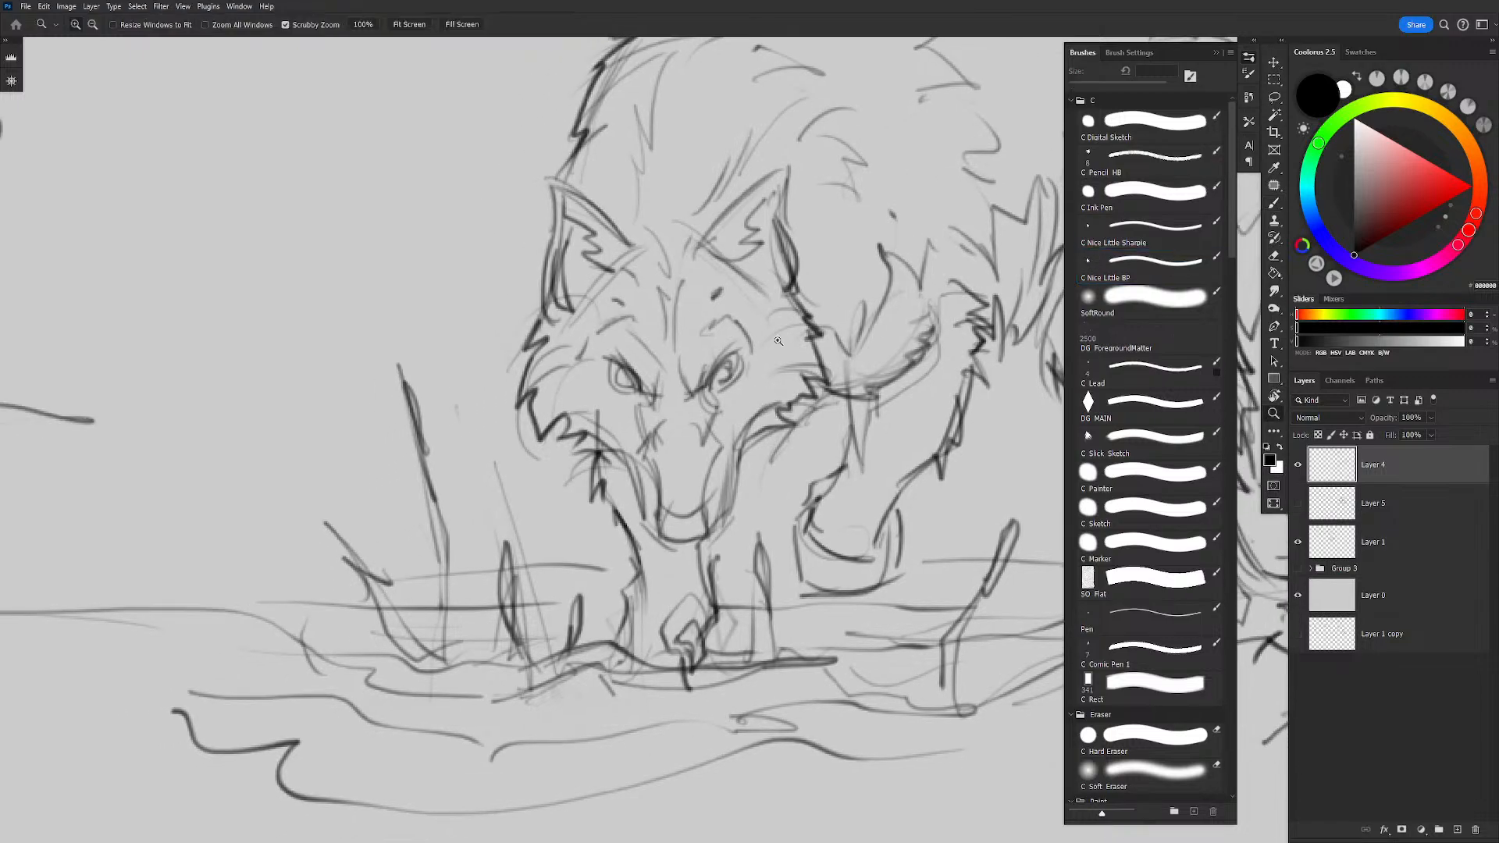
key(bracketleft)
key(bracketleft)
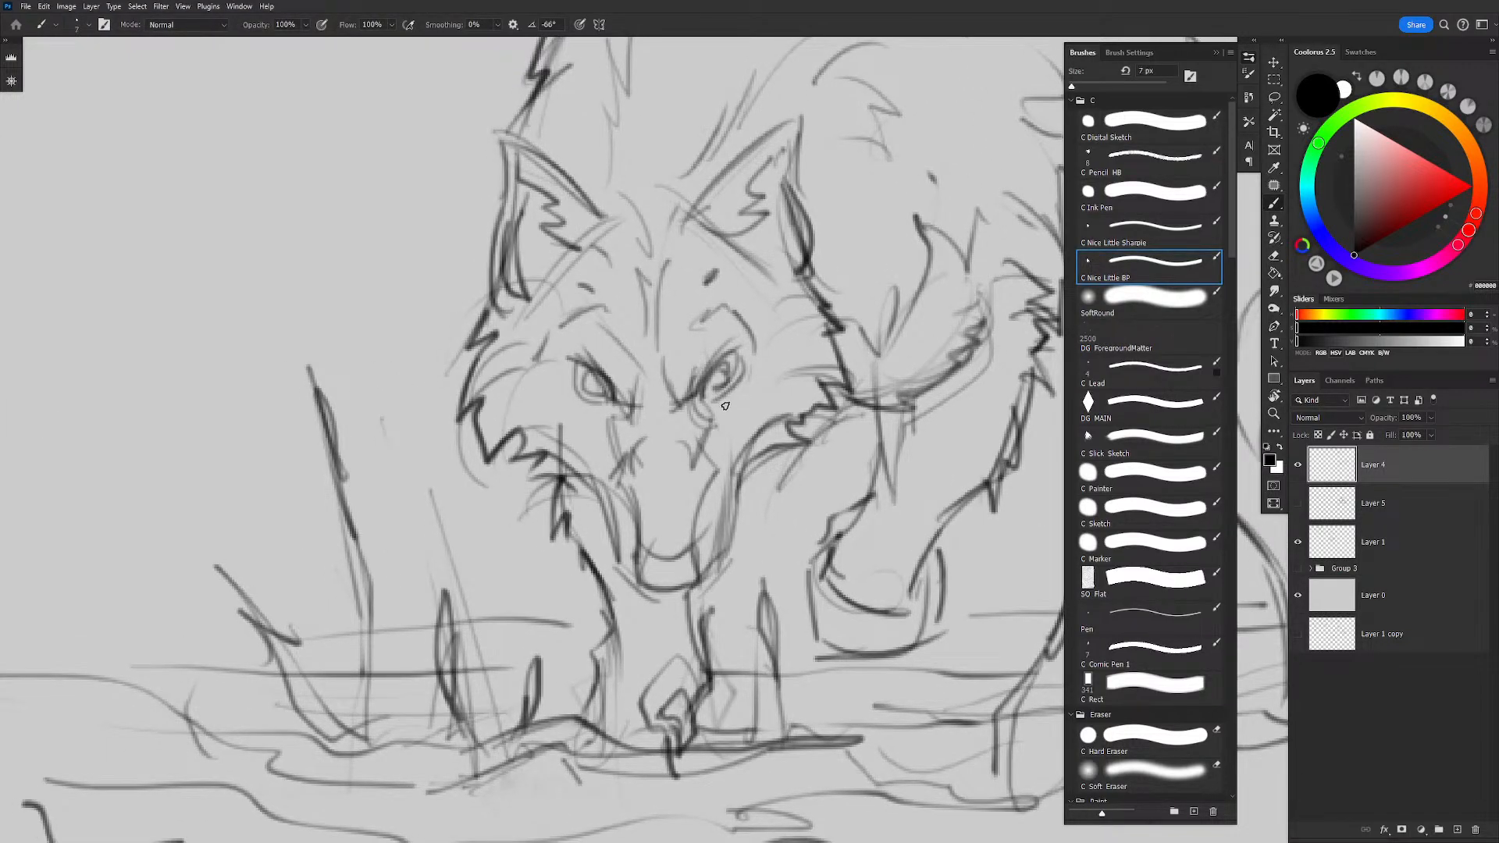
mouse_move(723, 413)
mouse_down()
mouse_move(754, 398)
mouse_move(764, 416)
mouse_move(759, 403)
mouse_up()
key(ctrl+z)
key(ctrl+z)
mouse_move(557, 379)
mouse_down()
mouse_move(564, 426)
mouse_move(598, 429)
mouse_up()
drag(567, 367, 643, 375)
drag(577, 336, 618, 332)
drag(676, 381, 667, 373)
drag(682, 317, 673, 359)
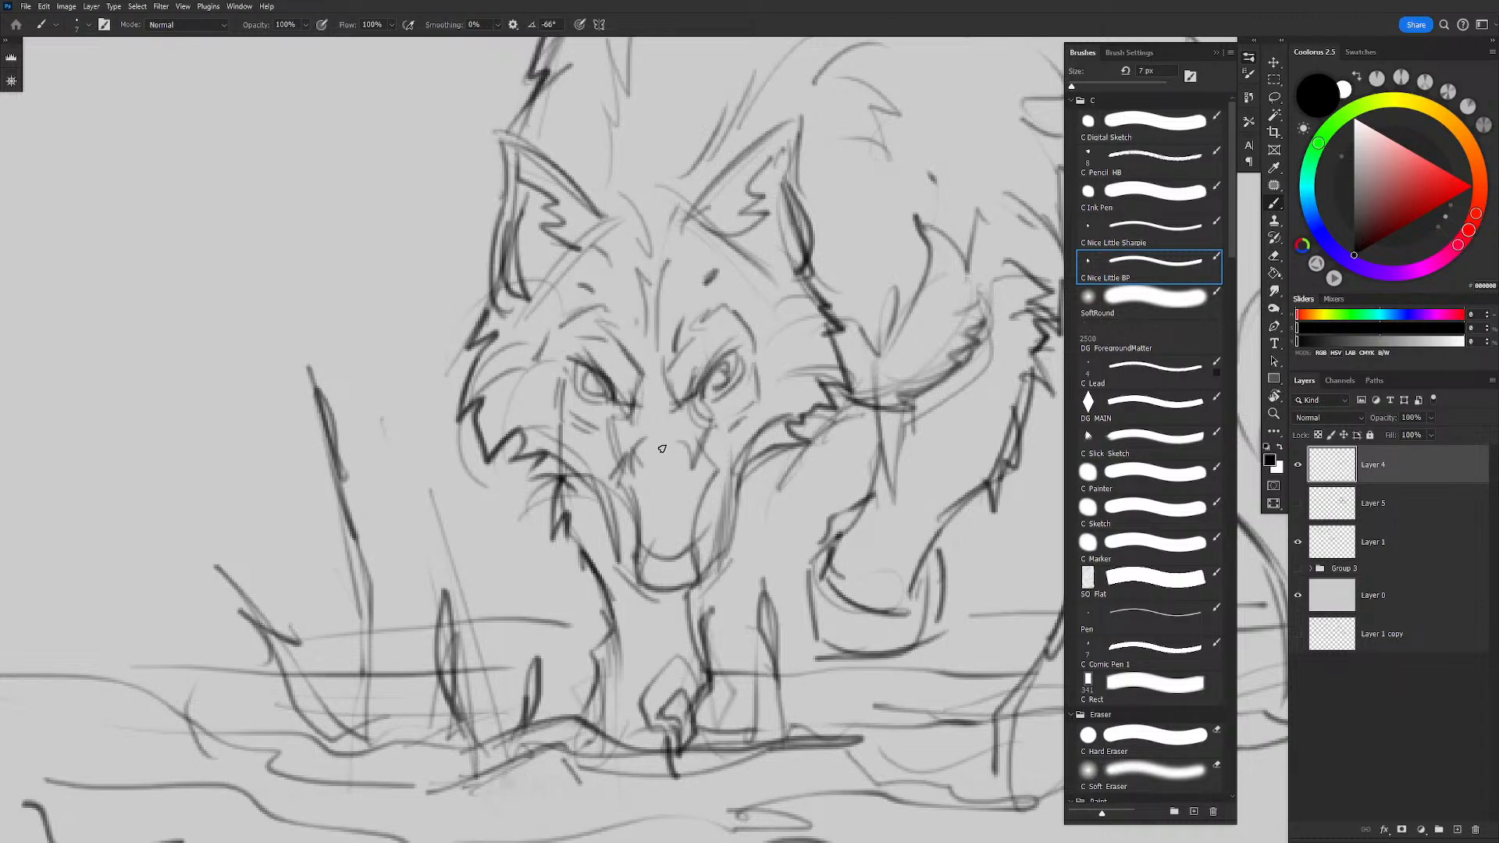
Step: Define the prowling wolf's muzzle with creases below the eyes, lines along the bridge and a darker nose and jaw outline
mouse_move(694, 400)
mouse_down()
mouse_move(709, 425)
mouse_move(698, 445)
mouse_up()
mouse_move(670, 389)
mouse_down()
mouse_move(672, 431)
mouse_move(648, 432)
mouse_up()
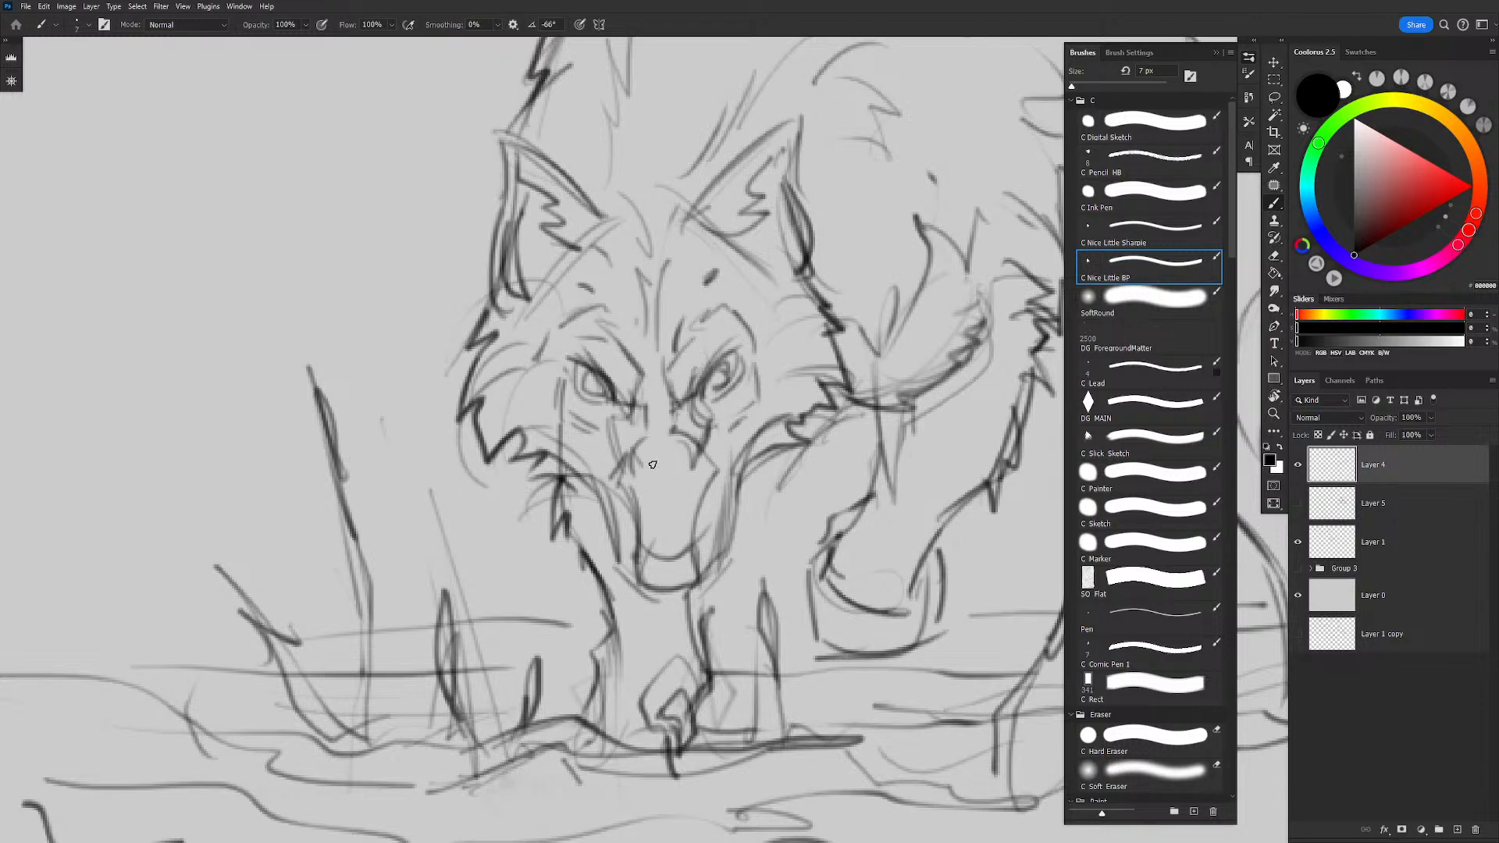
drag(652, 541, 667, 442)
drag(676, 540, 683, 515)
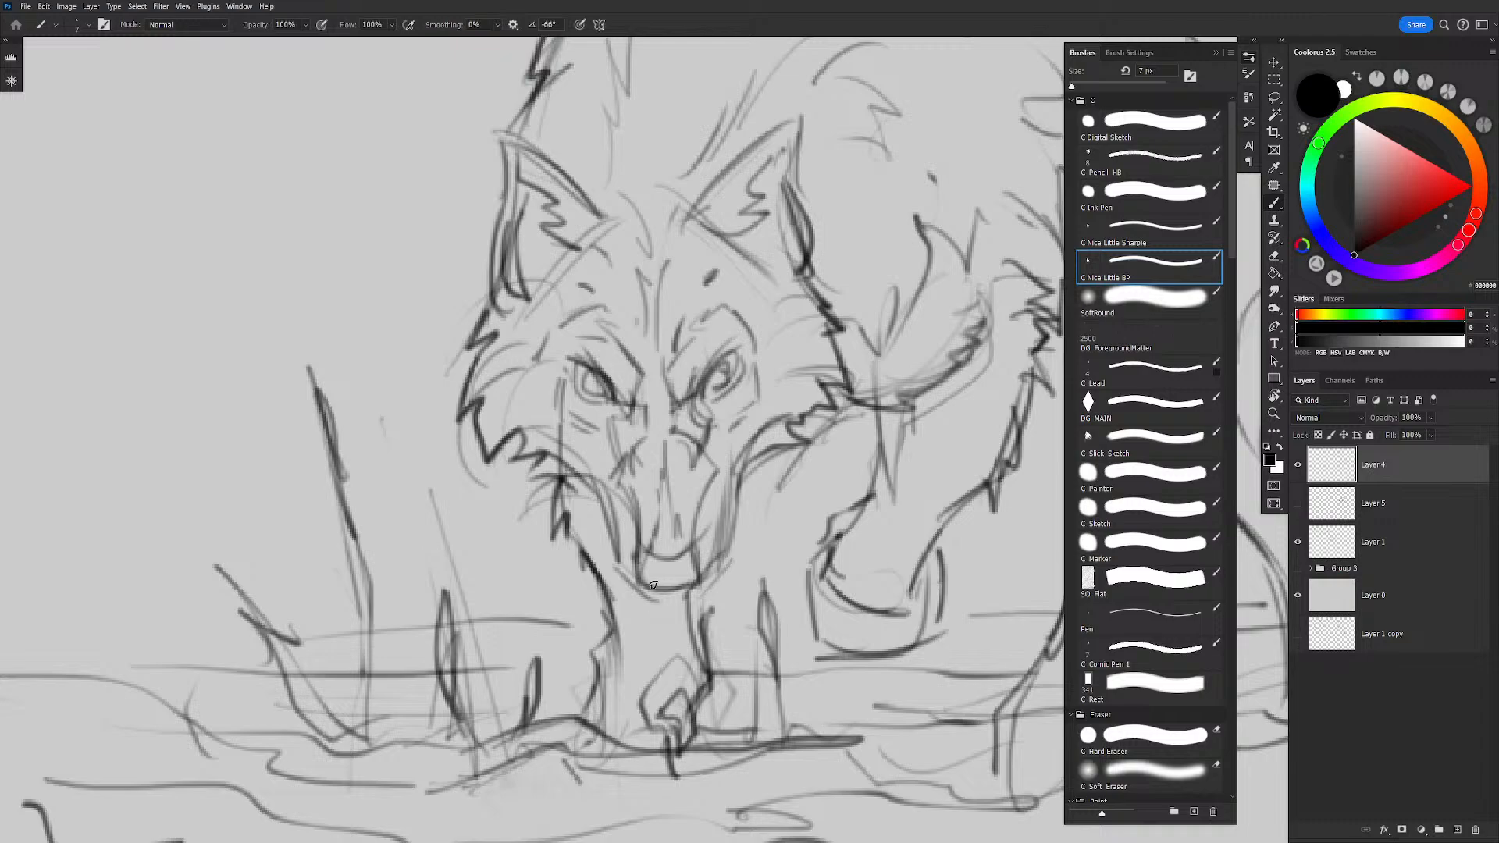
mouse_move(646, 579)
mouse_down()
mouse_move(688, 578)
mouse_move(664, 590)
mouse_move(634, 561)
mouse_move(630, 589)
mouse_move(659, 600)
mouse_move(626, 577)
mouse_move(683, 595)
mouse_move(722, 566)
mouse_move(732, 468)
mouse_up()
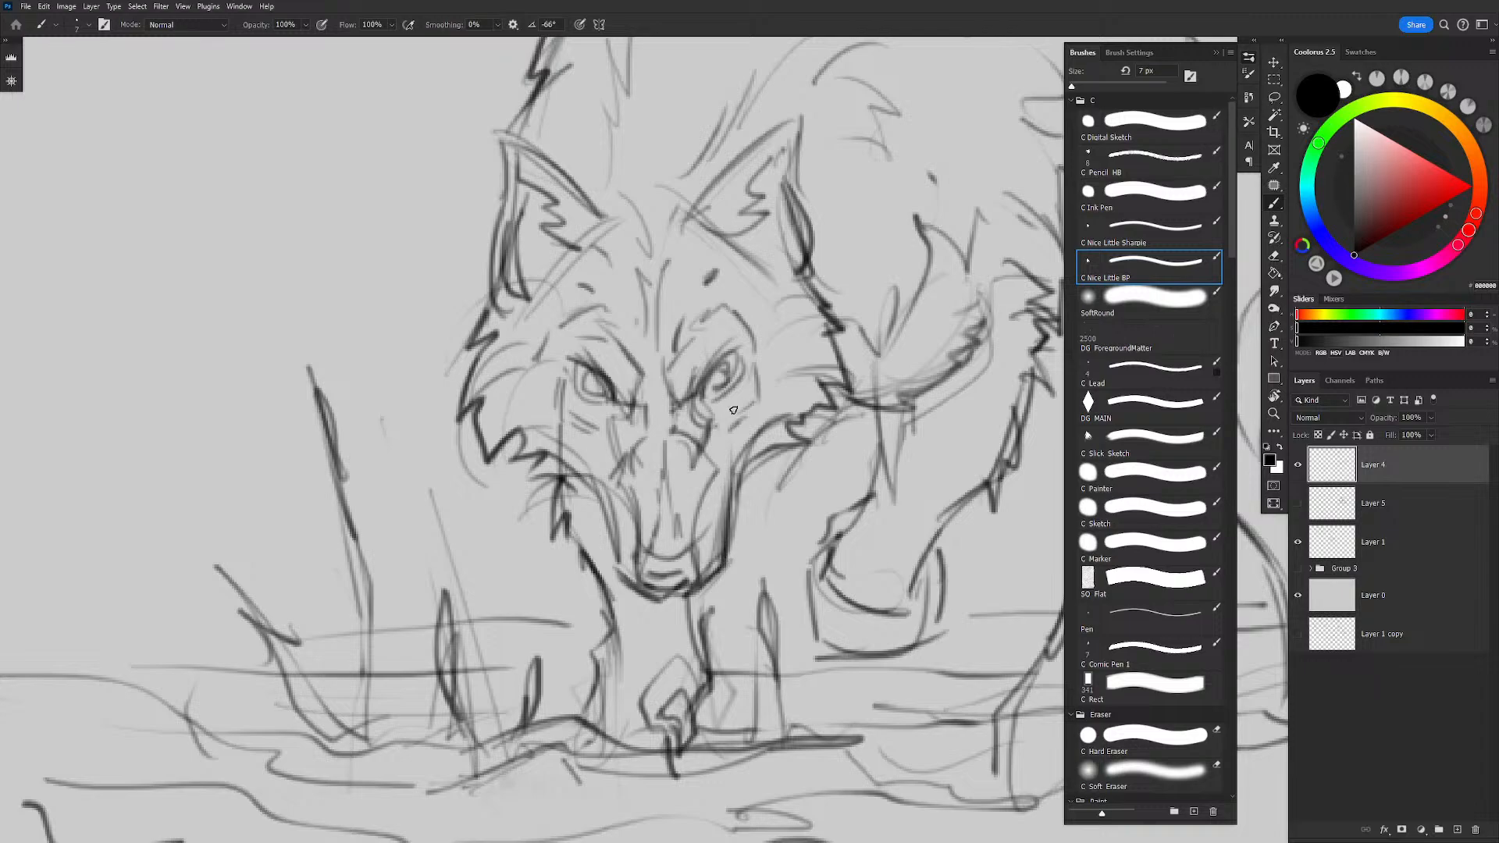
Step: Examine the prowling wolf's overall shape and placement with the canvas flipped horizontally, and restore its orientation
drag(624, 569, 595, 474)
key(z)
mouse_move(801, 450)
mouse_down()
mouse_move(753, 352)
mouse_move(721, 356)
mouse_up()
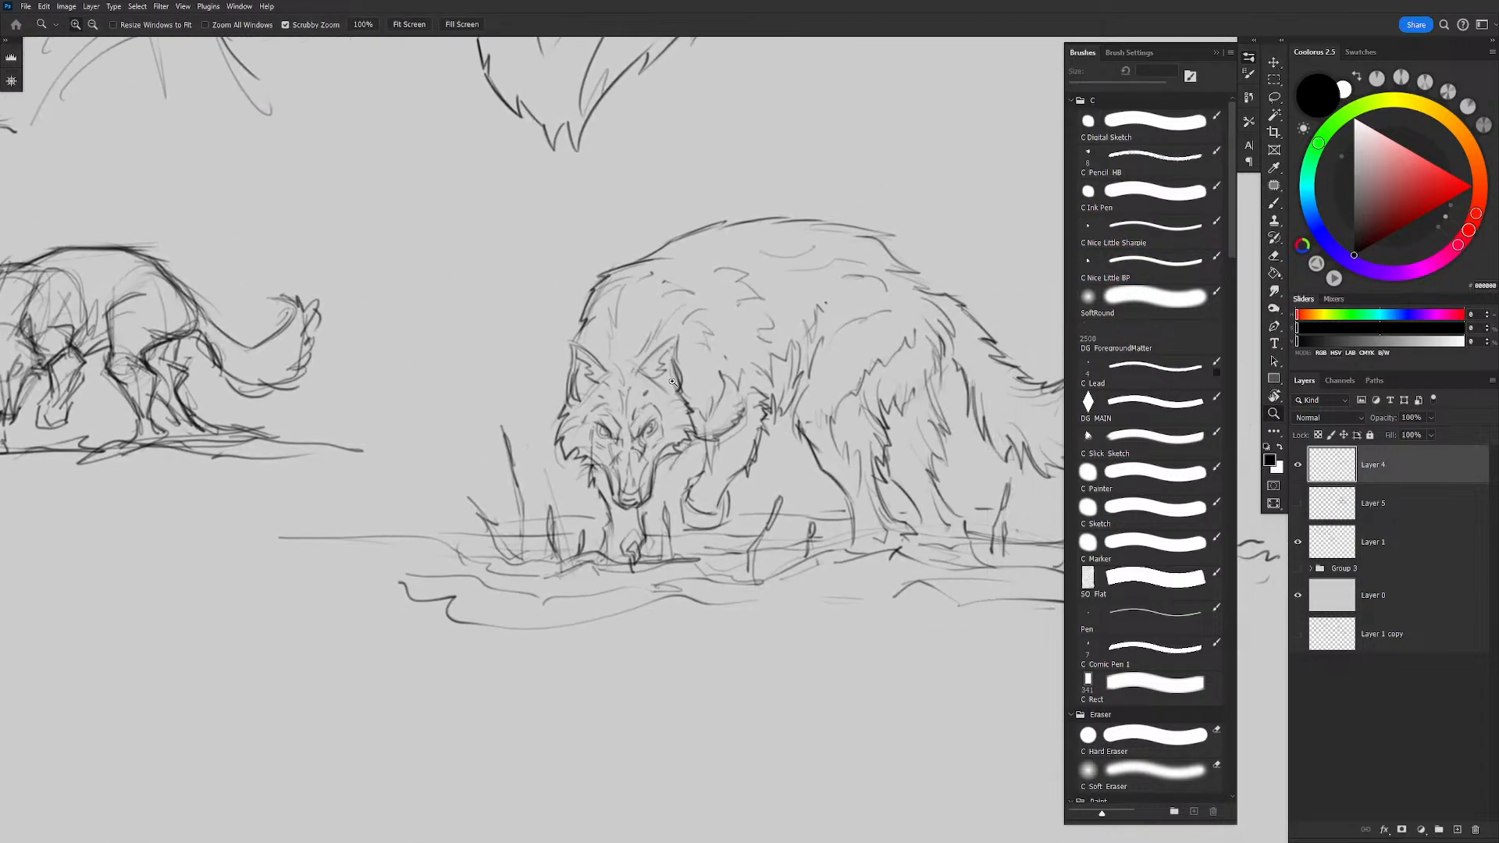
drag(810, 415, 783, 362)
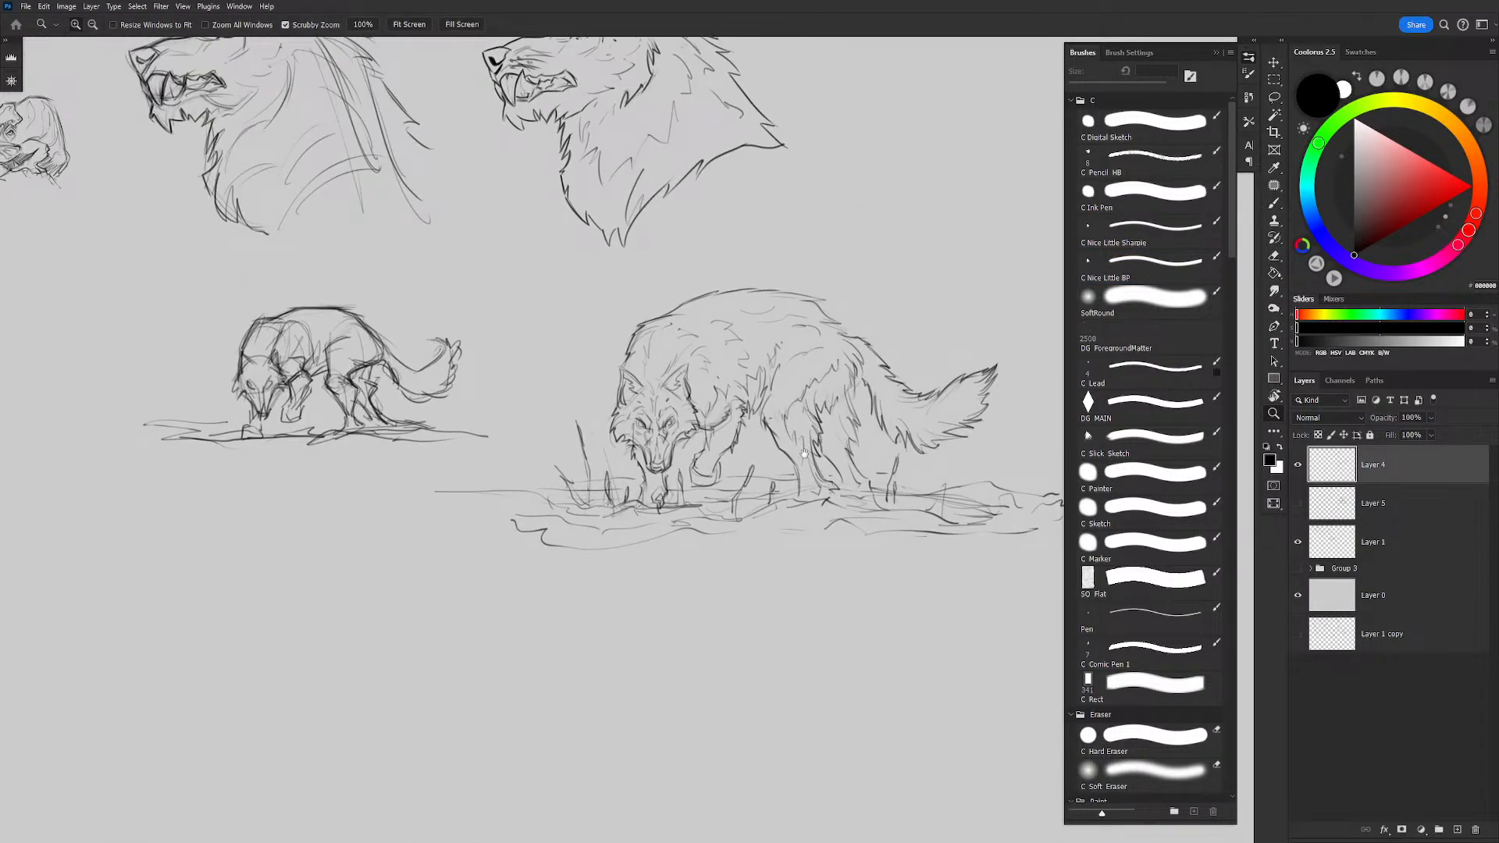
drag(767, 457, 722, 482)
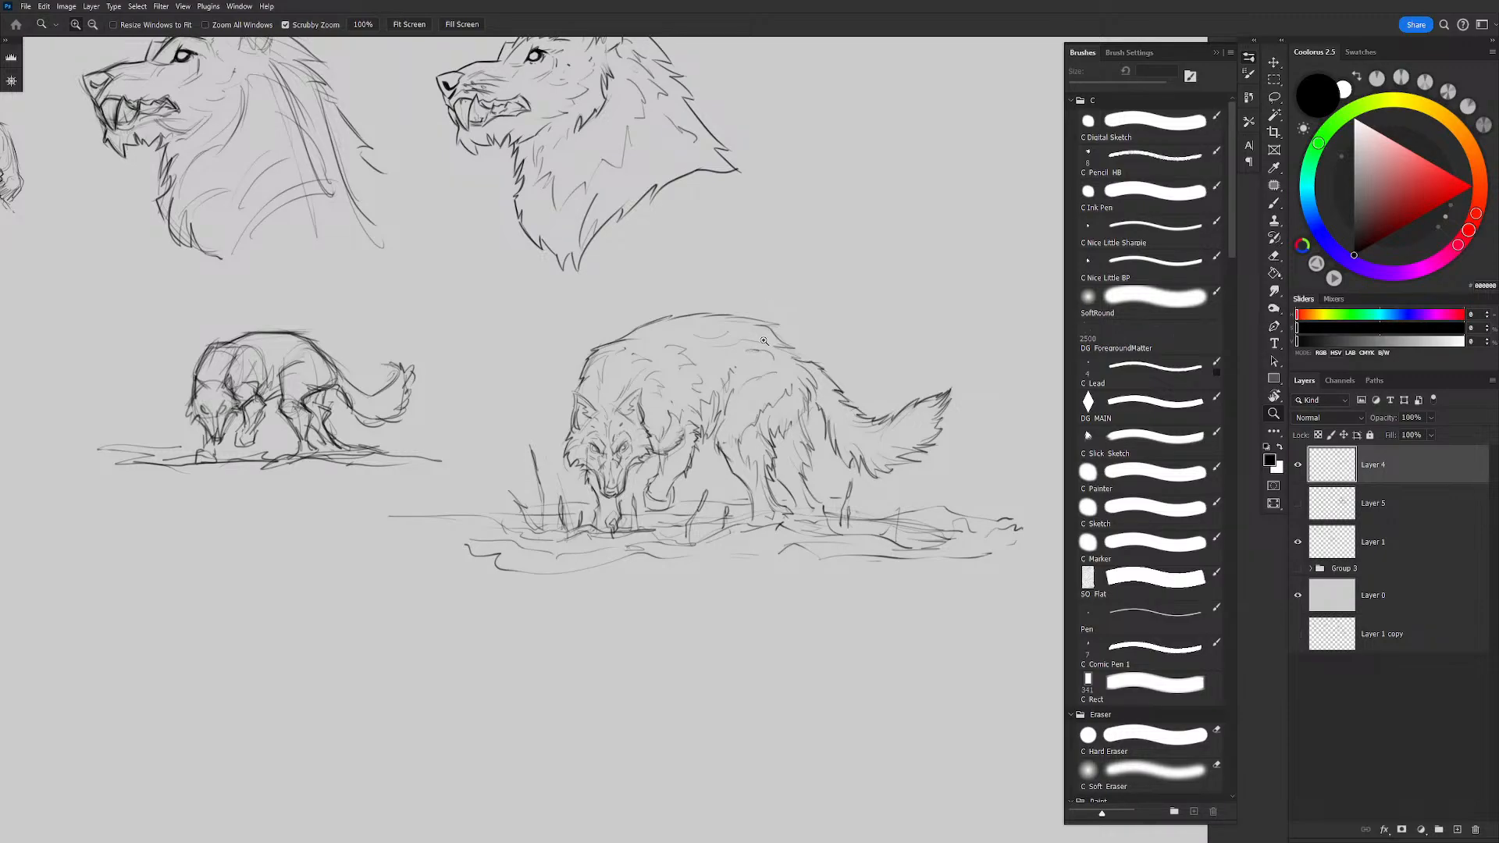
mouse_move(727, 406)
mouse_down()
mouse_move(813, 390)
mouse_move(769, 347)
mouse_move(830, 331)
mouse_up()
key(ctrl+shift+h)
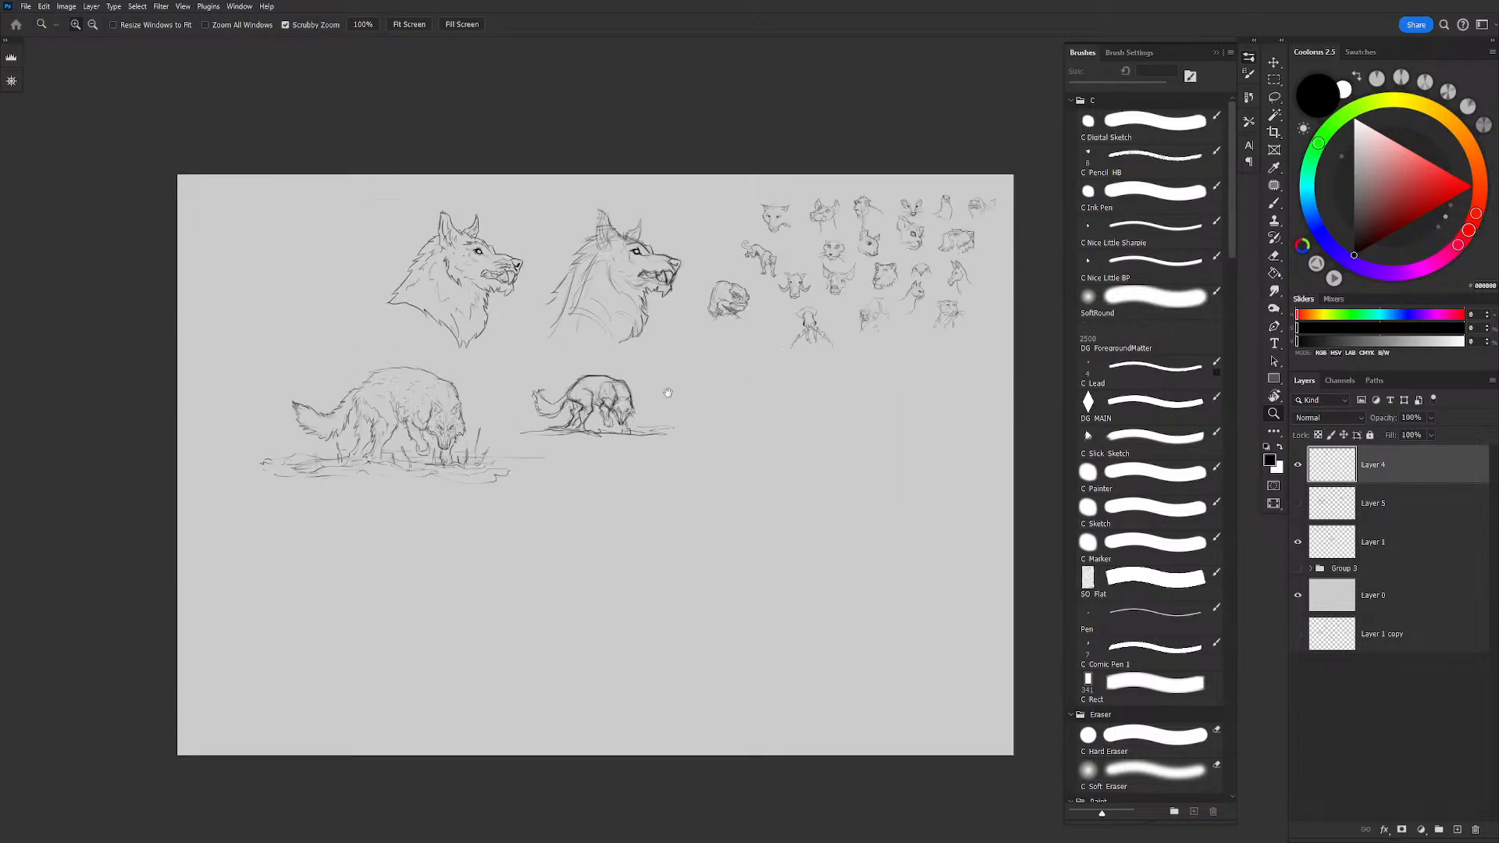
drag(622, 450, 834, 405)
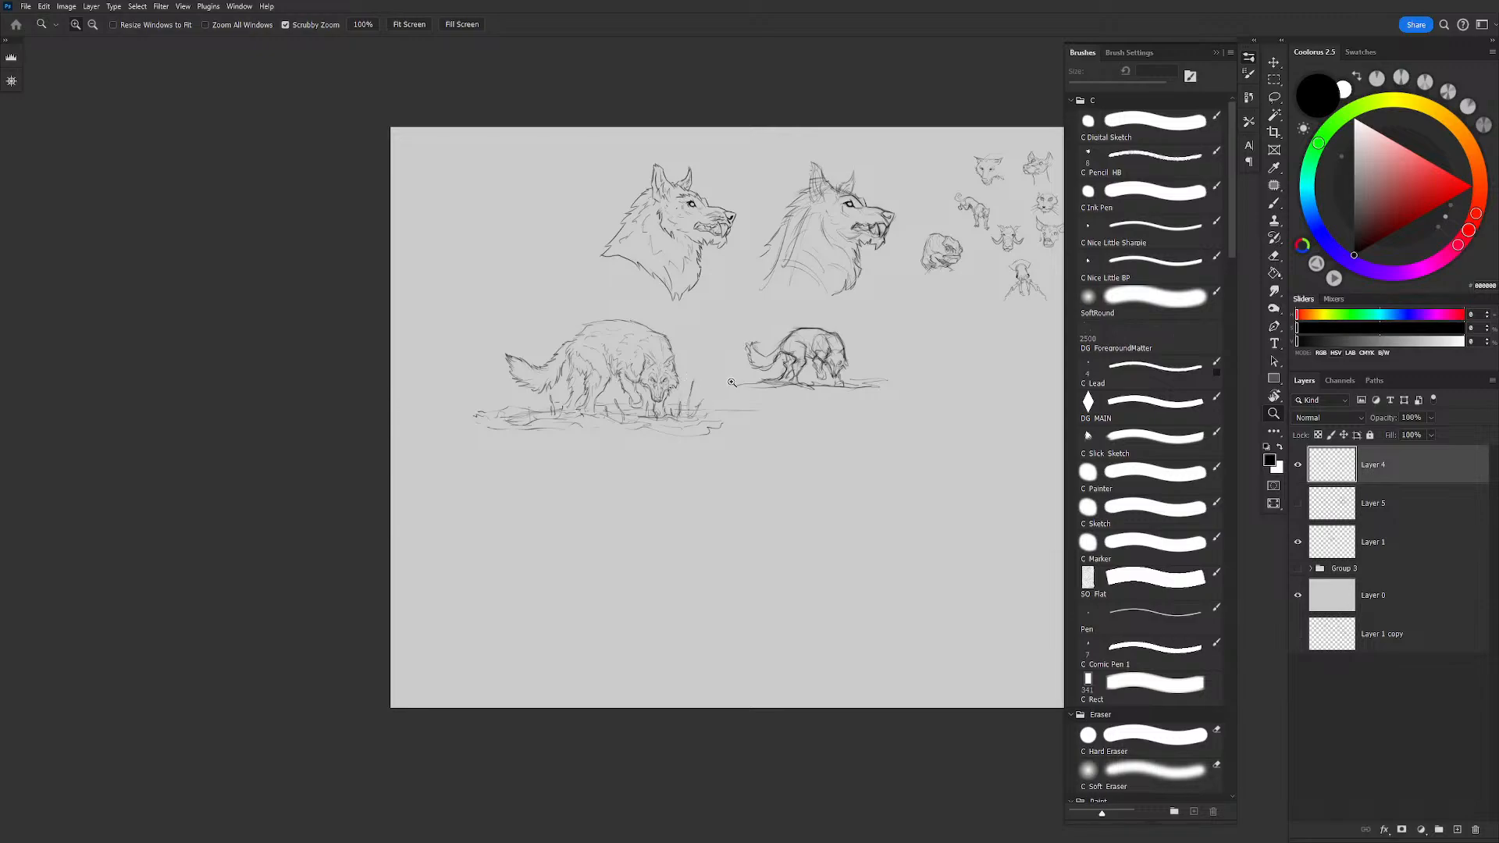
key(ctrl+shift+h)
Step: Erase the rough contour over the large prowling wolf's rump and redraw it as a smoother line with the 7 px brush
drag(1003, 371, 711, 398)
mouse_move(711, 398)
mouse_down()
mouse_move(816, 271)
mouse_move(479, 208)
mouse_up()
key(r)
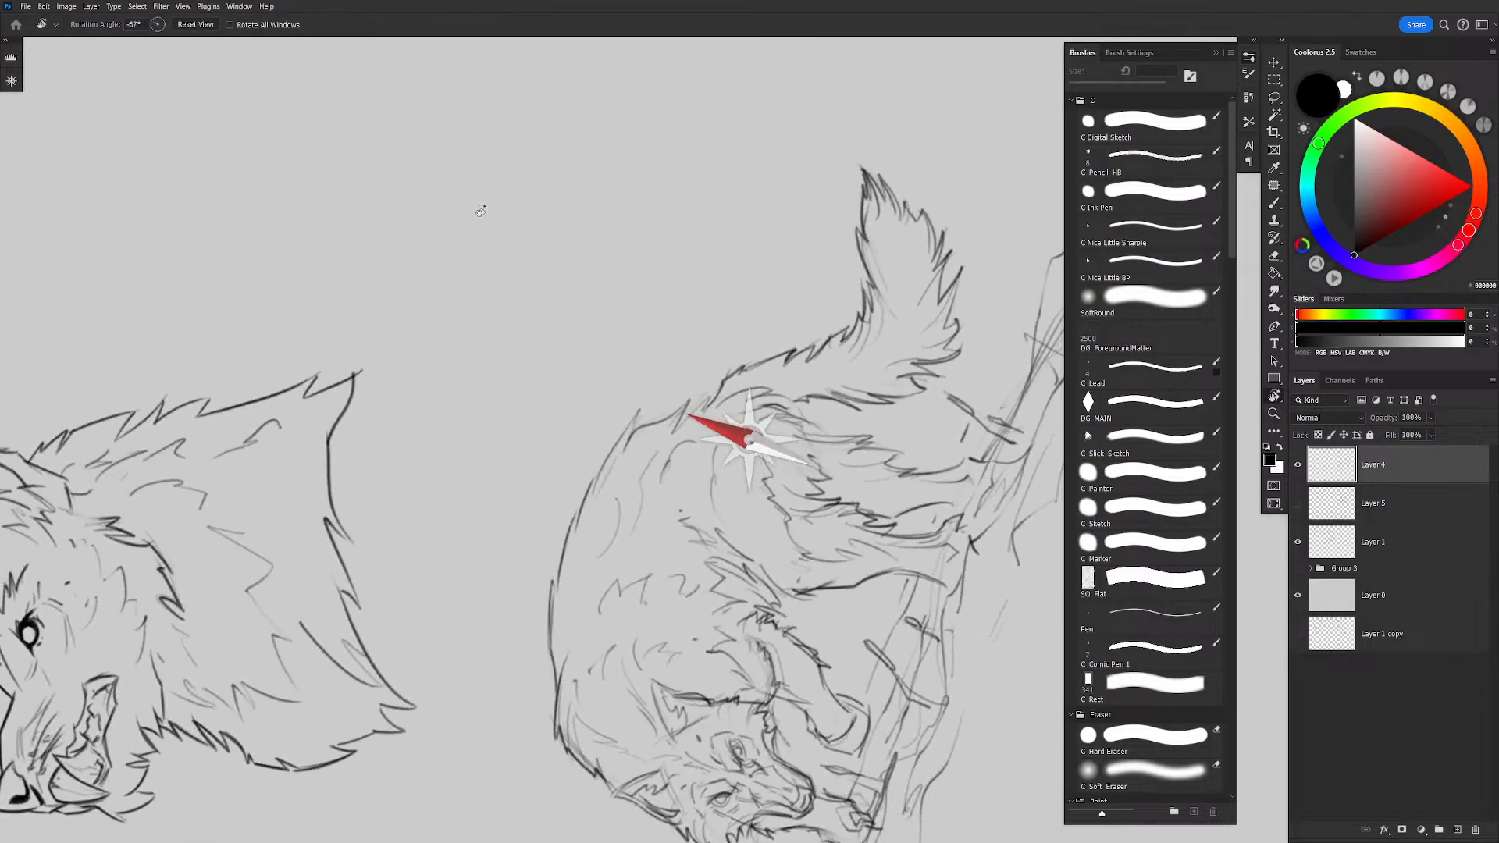
key(e)
mouse_move(639, 405)
mouse_down()
mouse_move(653, 437)
mouse_move(637, 441)
mouse_move(677, 437)
mouse_up()
key(z)
key(b)
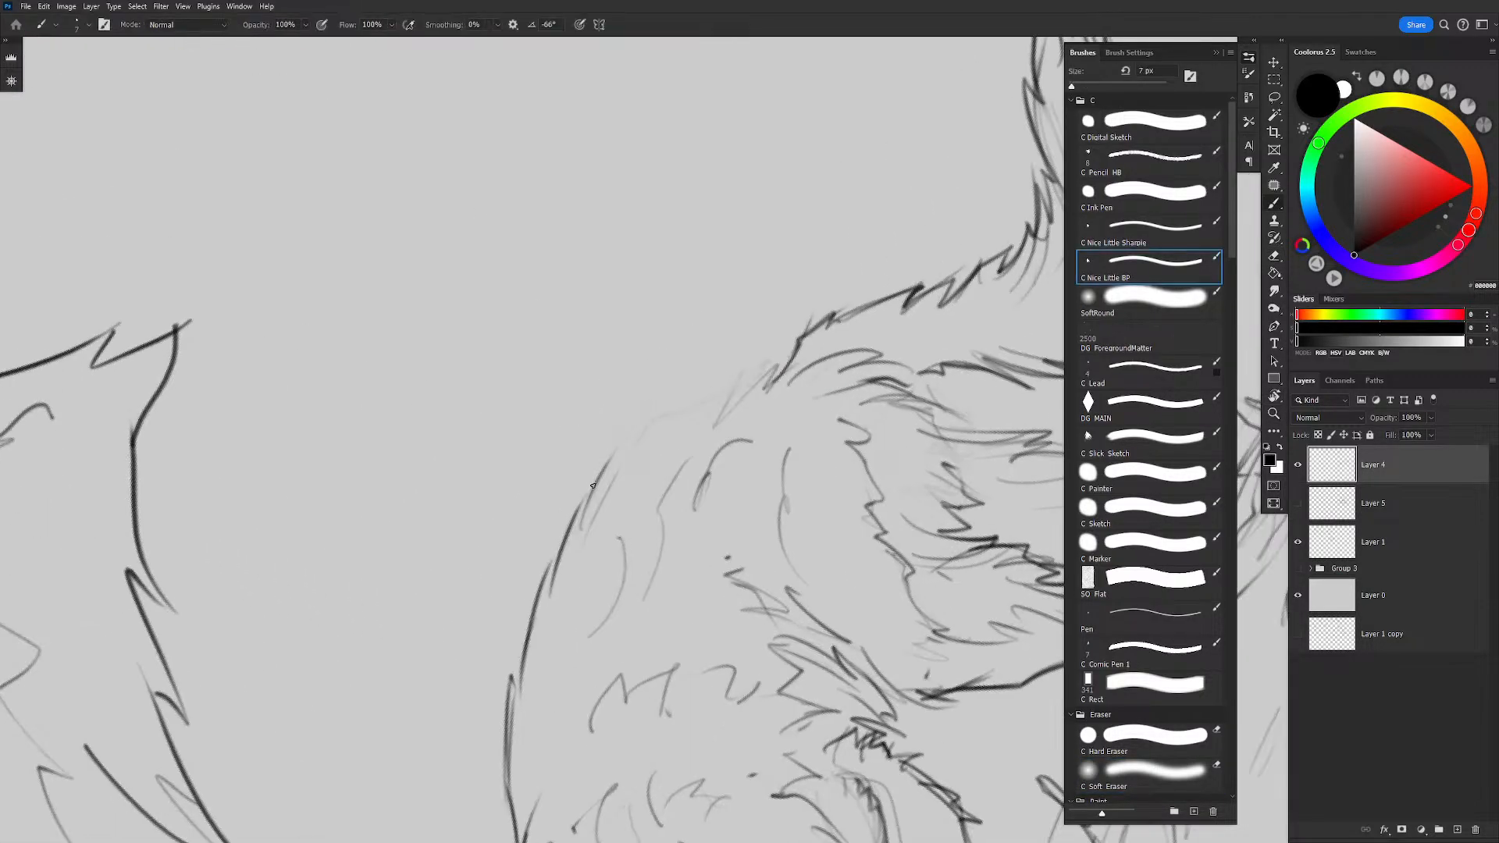
drag(589, 497, 687, 396)
key(ctrl+z)
mouse_move(588, 516)
mouse_down()
mouse_move(654, 407)
mouse_move(641, 455)
mouse_move(747, 369)
mouse_move(788, 361)
mouse_up()
drag(656, 413, 646, 446)
drag(651, 446, 729, 381)
Step: Clean up the large wolf's upper back contour and add short fur strokes along its ridge
key(z)
mouse_move(849, 192)
mouse_down()
mouse_move(776, 305)
mouse_move(850, 261)
mouse_move(753, 257)
mouse_move(816, 211)
mouse_move(847, 214)
mouse_up()
key(e)
key(b)
mouse_move(553, 466)
mouse_down()
mouse_move(743, 341)
mouse_move(804, 254)
mouse_move(785, 218)
mouse_up()
key(Escape)
key(z)
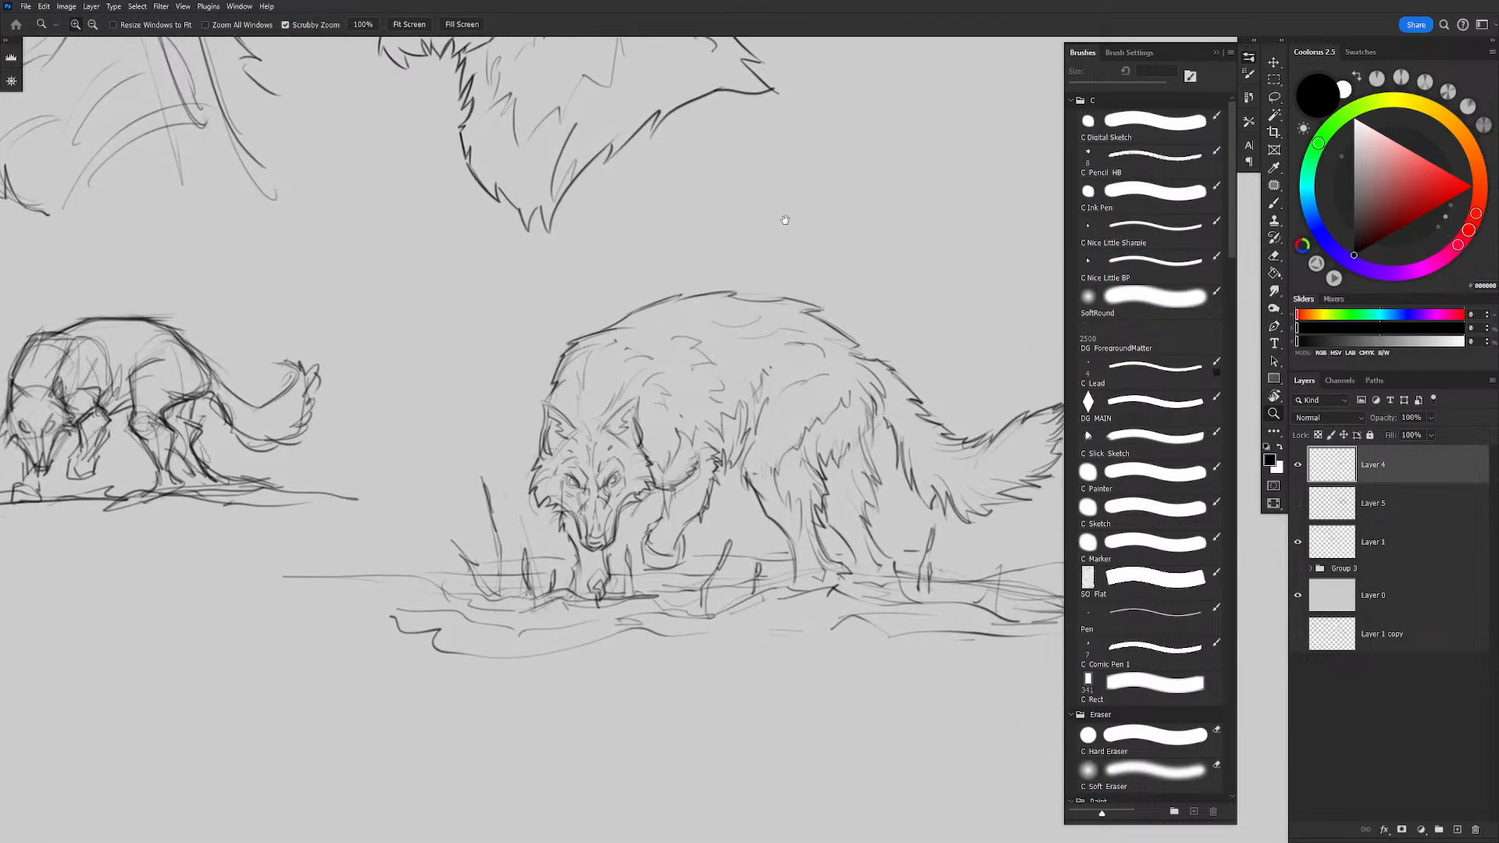
drag(786, 305, 837, 270)
key(b)
drag(732, 321, 783, 319)
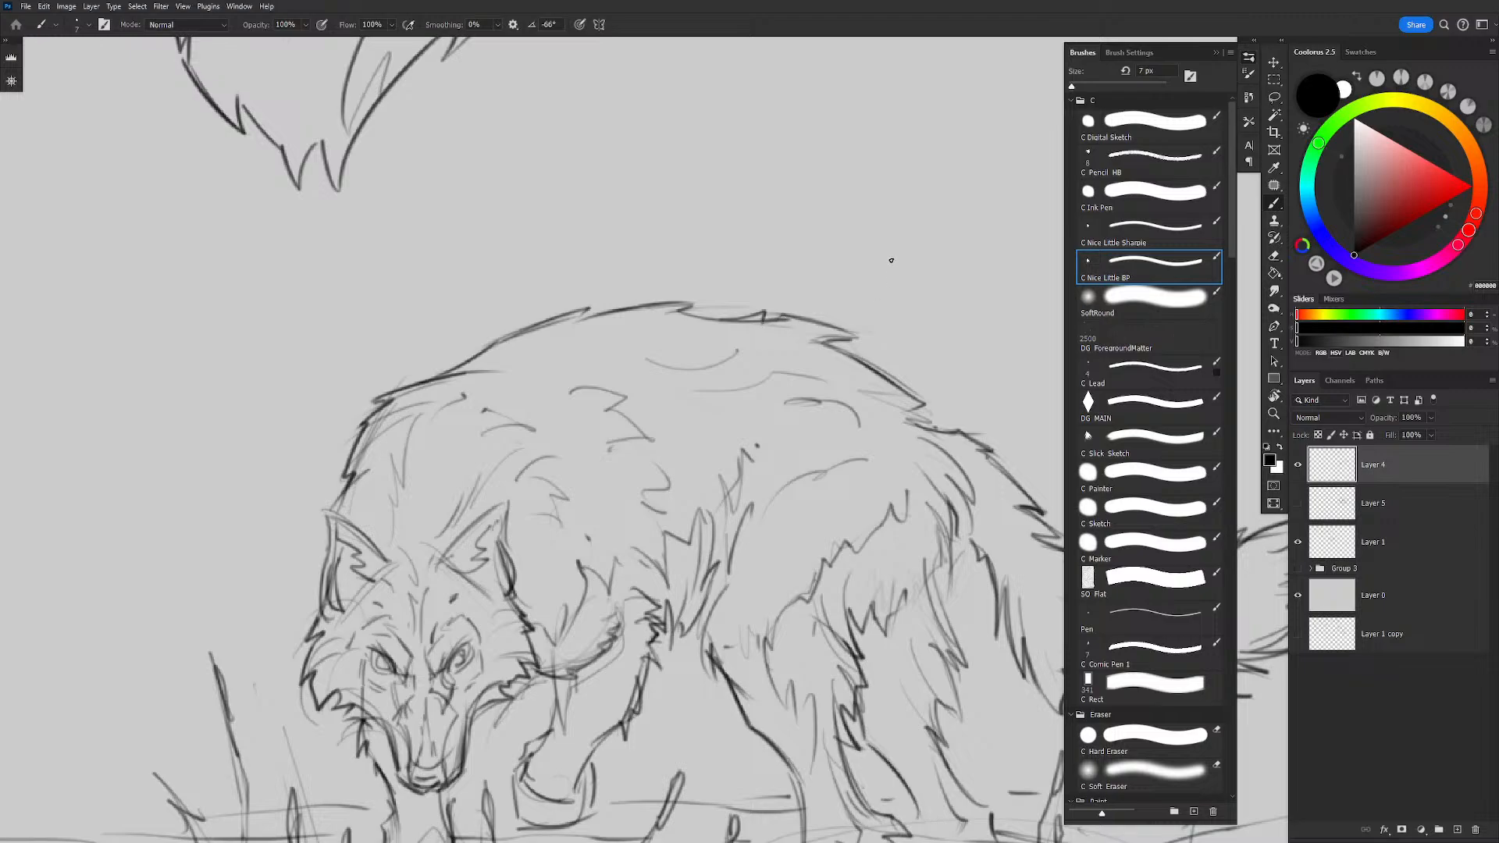
Step: Lasso part of the large prowling wolf sketch and adjust it with Free Transform
key(z)
mouse_move(890, 259)
mouse_down()
mouse_move(850, 210)
mouse_move(865, 228)
mouse_move(782, 234)
mouse_up()
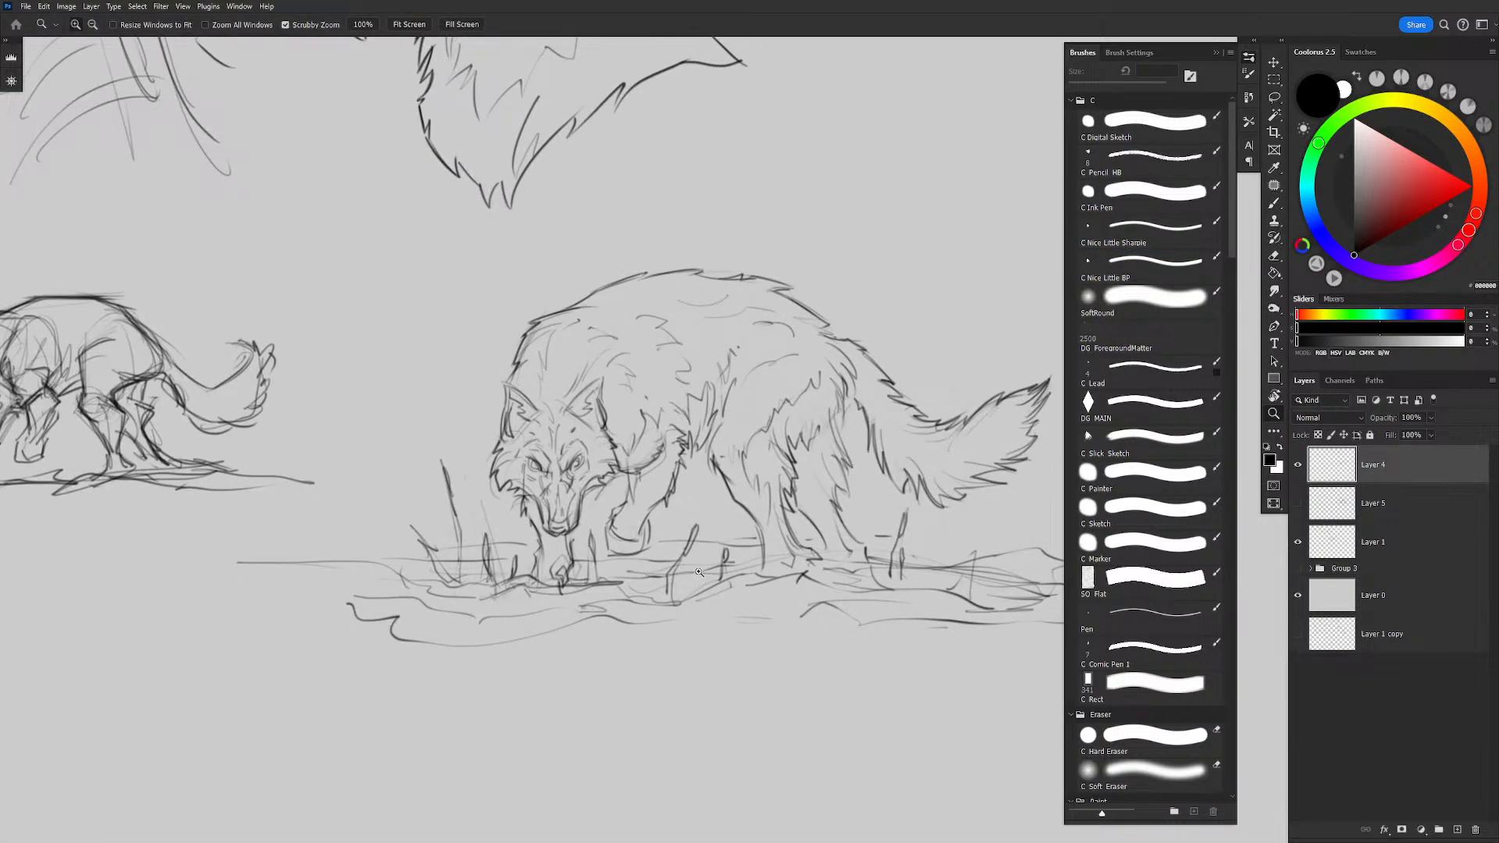
drag(696, 574, 618, 581)
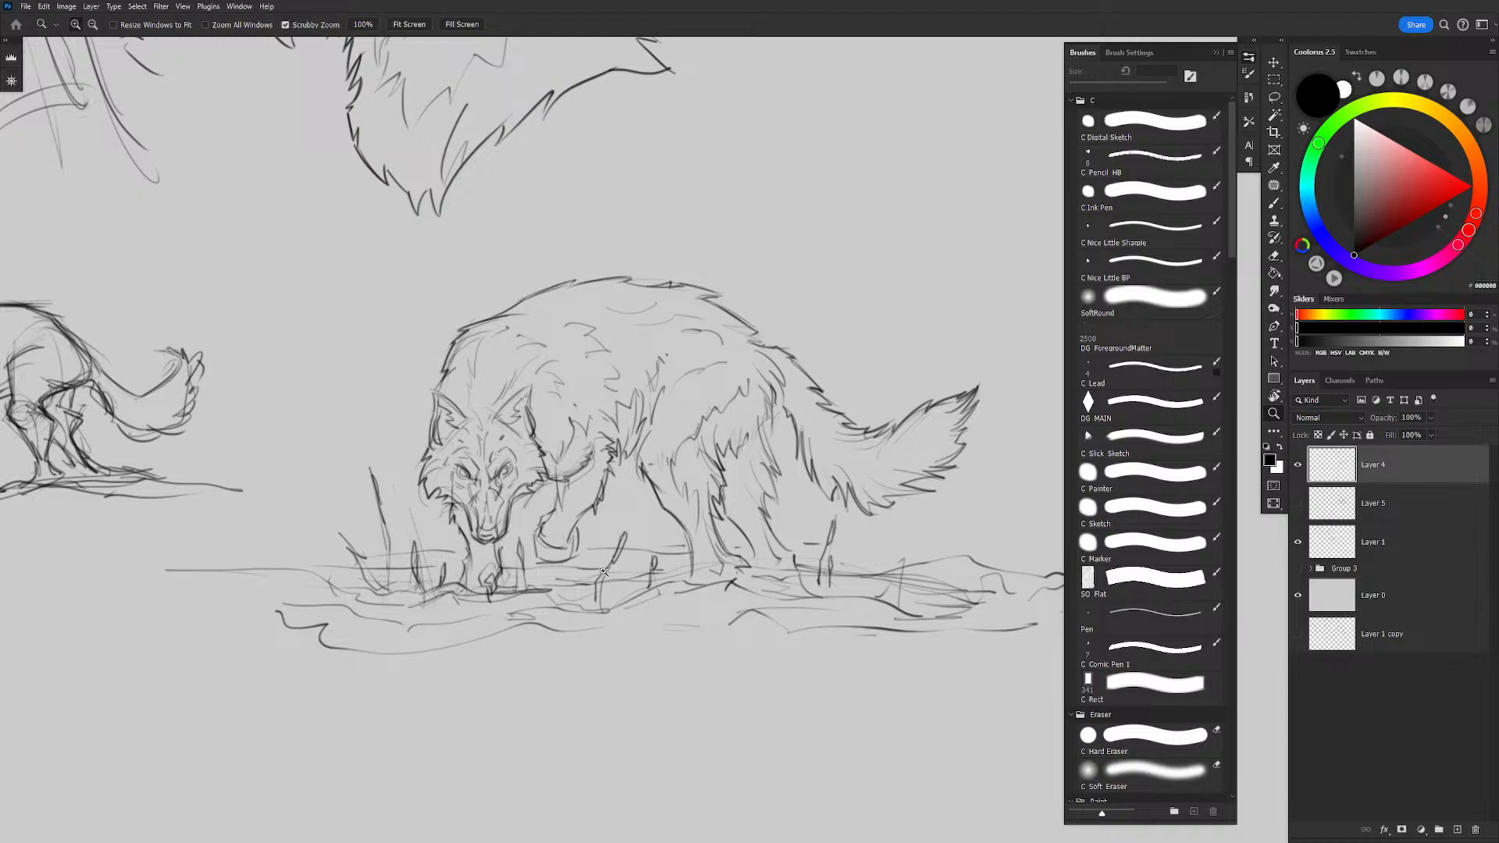
mouse_move(739, 394)
mouse_down()
mouse_move(727, 344)
mouse_move(695, 363)
mouse_move(758, 363)
mouse_up()
key(l)
mouse_move(871, 260)
mouse_down()
mouse_move(617, 260)
mouse_move(476, 420)
mouse_move(629, 625)
mouse_move(973, 315)
mouse_move(871, 262)
mouse_up()
key(ctrl+t)
mouse_move(929, 200)
mouse_down()
mouse_move(929, 223)
mouse_move(946, 189)
mouse_move(940, 201)
mouse_move(996, 184)
mouse_up()
key(Return)
key(z)
key(ctrl+0)
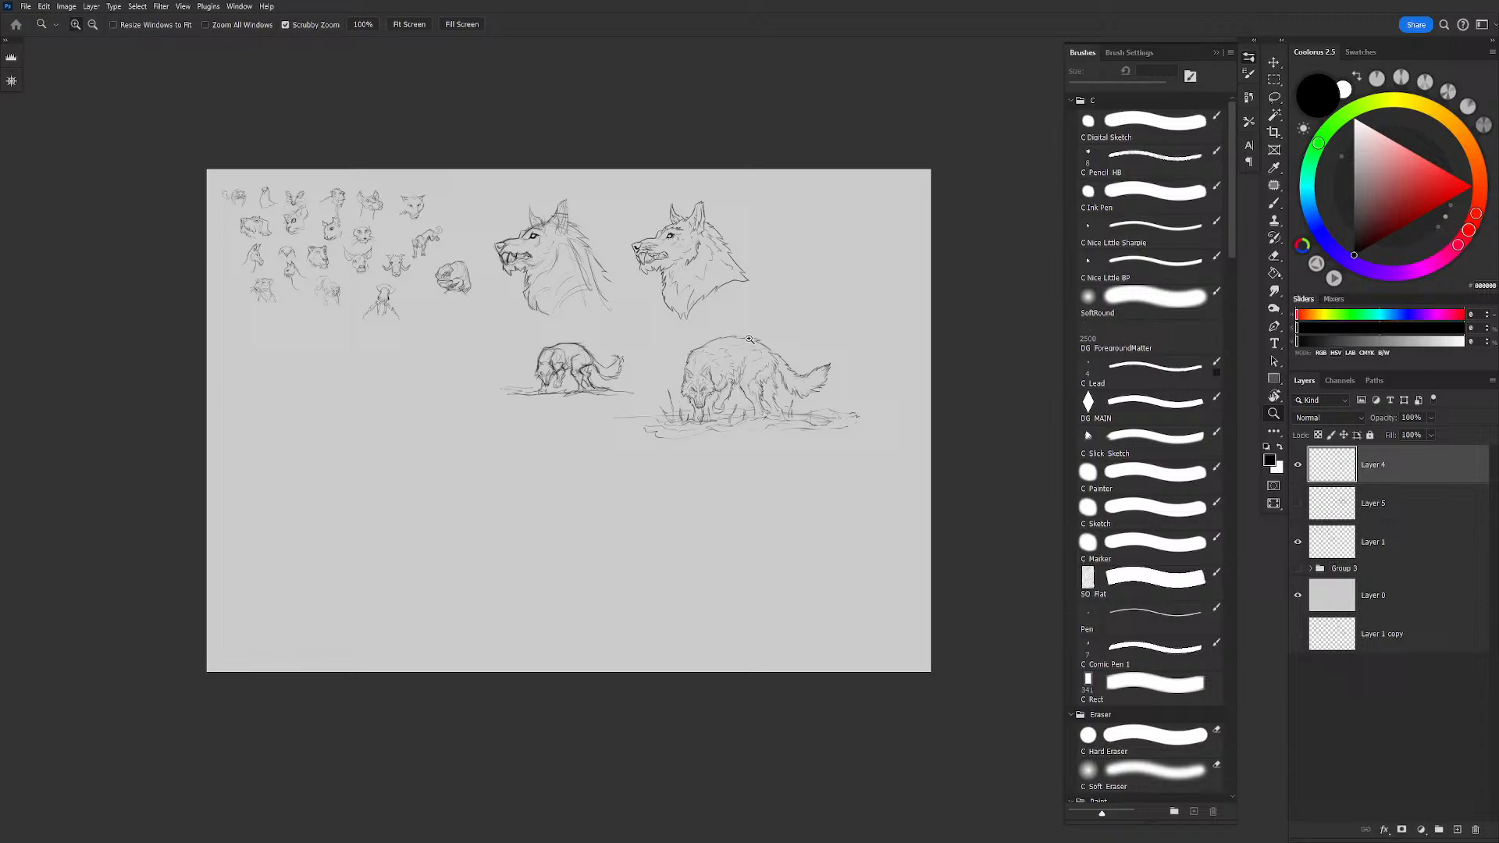
click(759, 378)
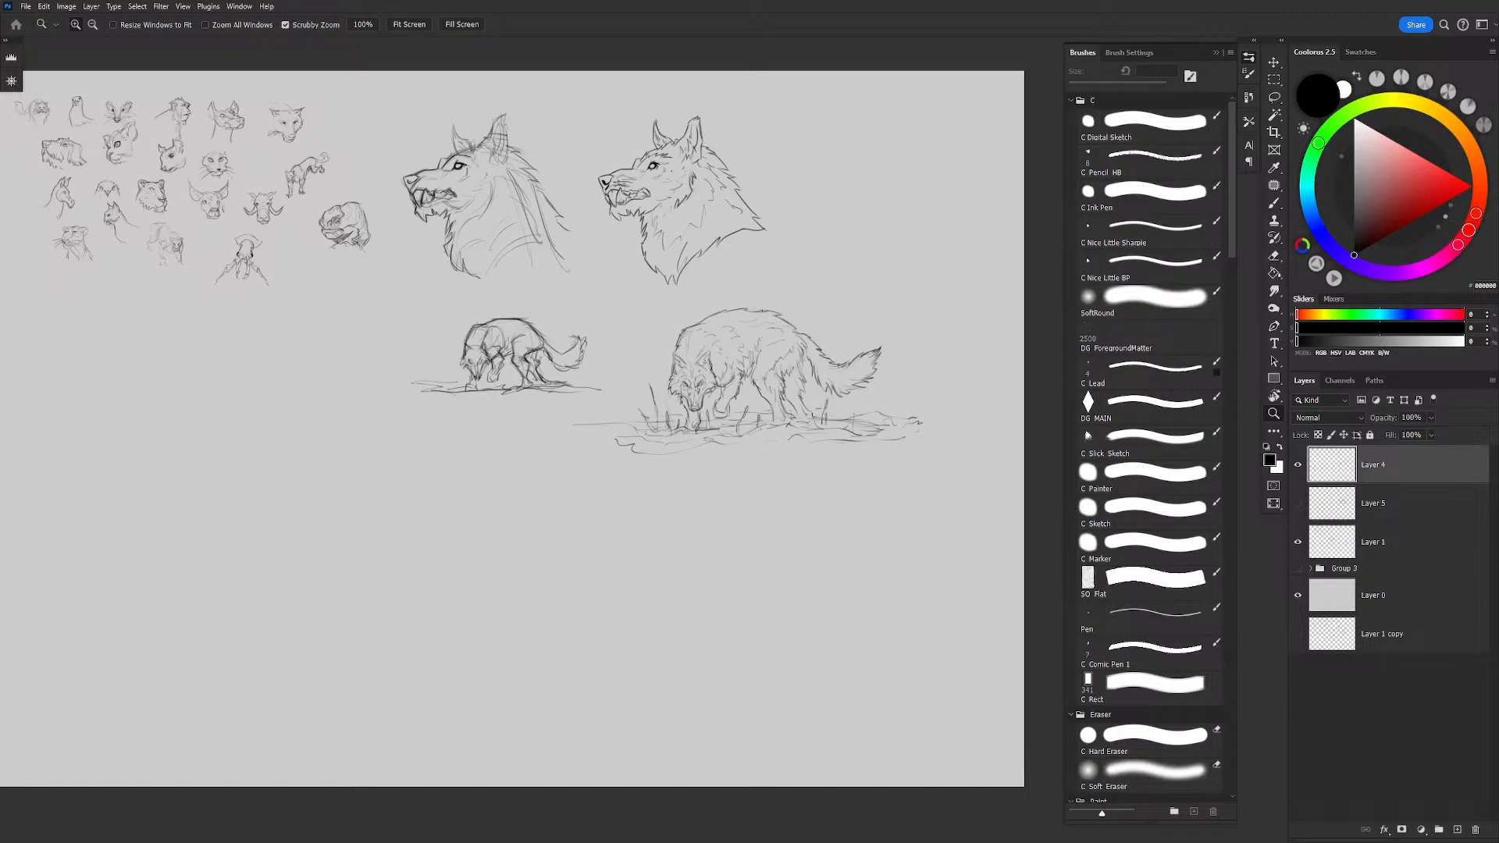
drag(856, 320, 873, 346)
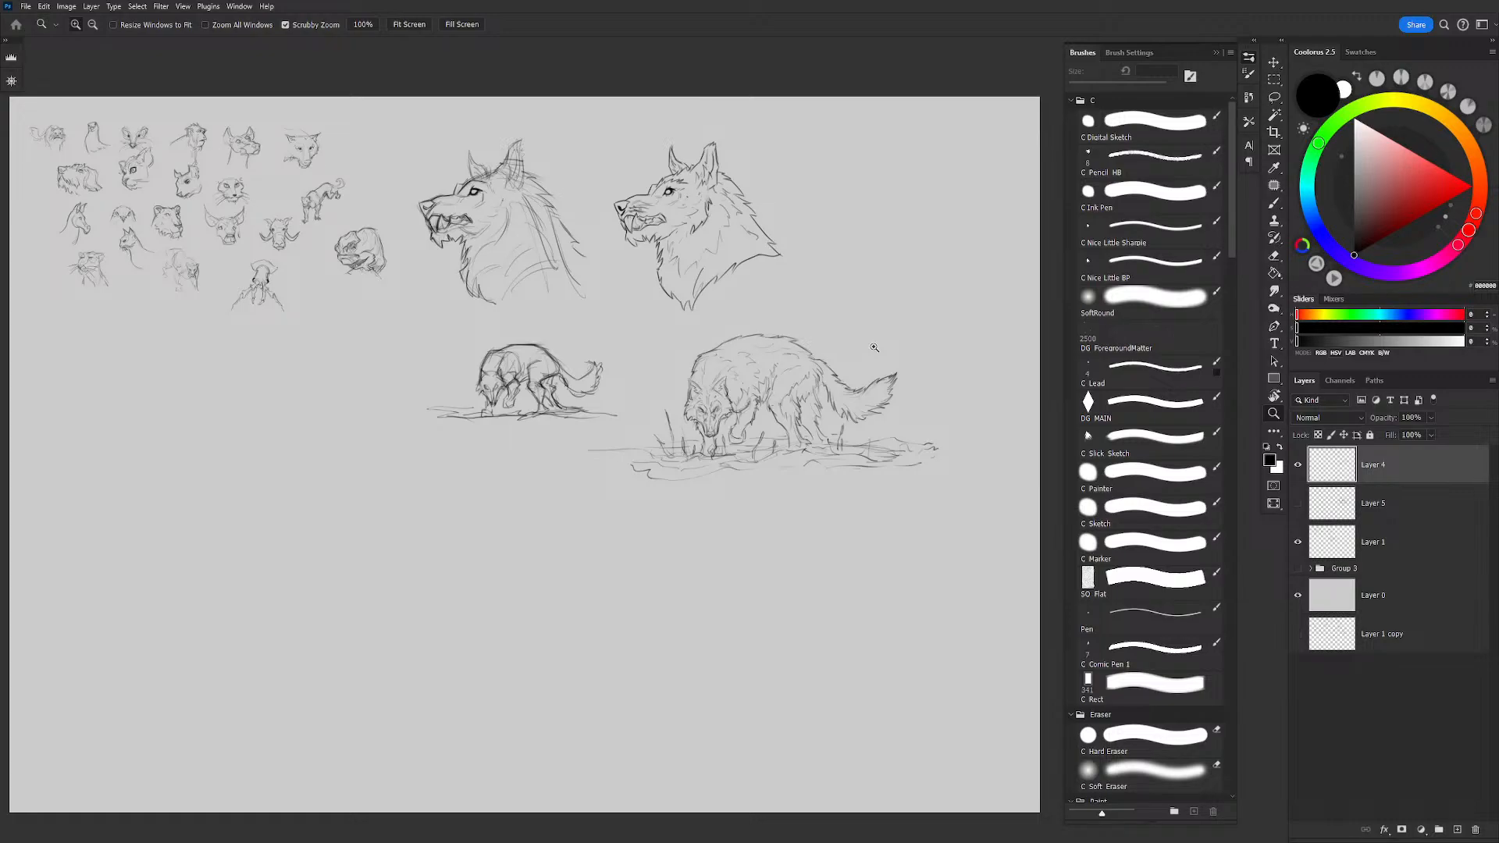
drag(782, 350, 590, 312)
drag(695, 327, 838, 393)
drag(763, 366, 642, 324)
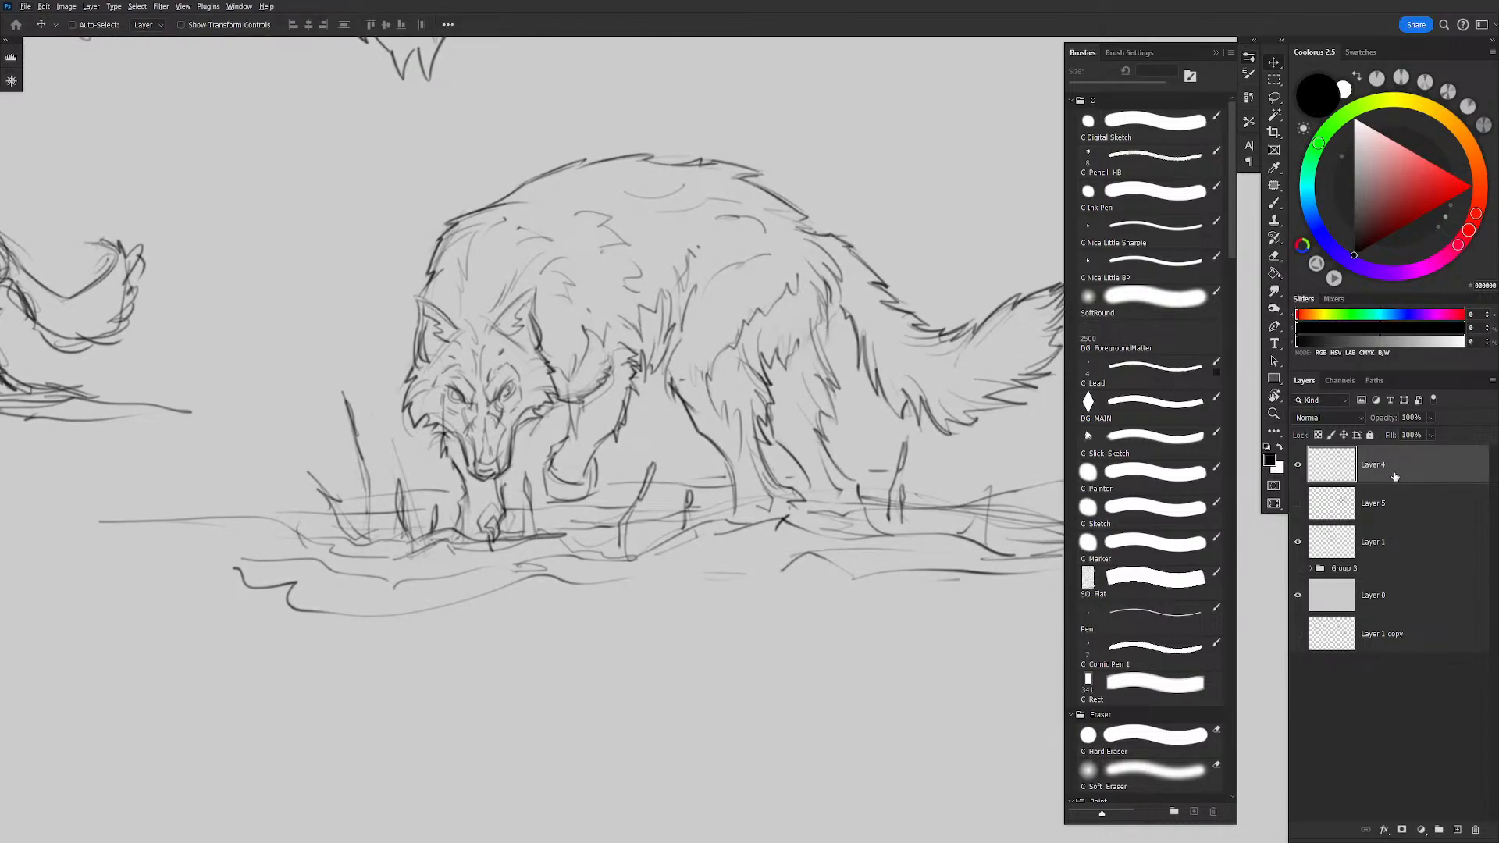
drag(1385, 420, 1343, 415)
key(ctrl+z)
Step: Lasso the large prowling wolf and arrange two copies, one below the small wolf study and one below the clean wolf head
drag(743, 355, 708, 393)
mouse_move(708, 392)
mouse_down()
mouse_move(664, 349)
mouse_move(624, 357)
mouse_move(675, 373)
mouse_move(660, 339)
mouse_up()
key(l)
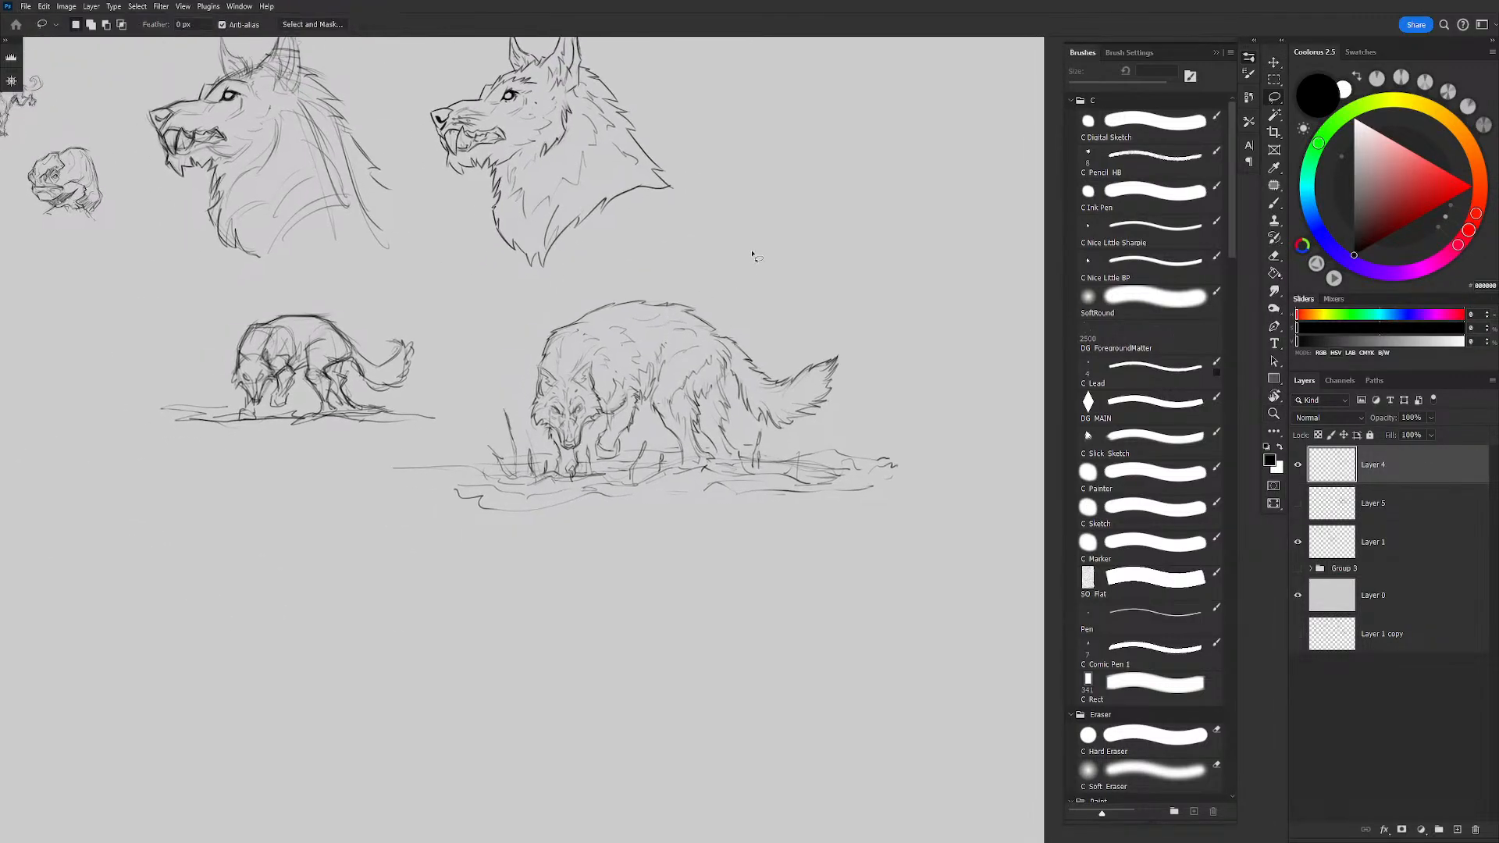
mouse_move(759, 260)
mouse_down()
mouse_move(602, 277)
mouse_move(351, 546)
mouse_move(983, 387)
mouse_move(928, 271)
mouse_up()
key(v)
drag(836, 285, 902, 251)
mouse_move(750, 381)
mouse_down()
mouse_move(392, 541)
mouse_move(941, 299)
mouse_move(814, 336)
mouse_move(781, 369)
mouse_up()
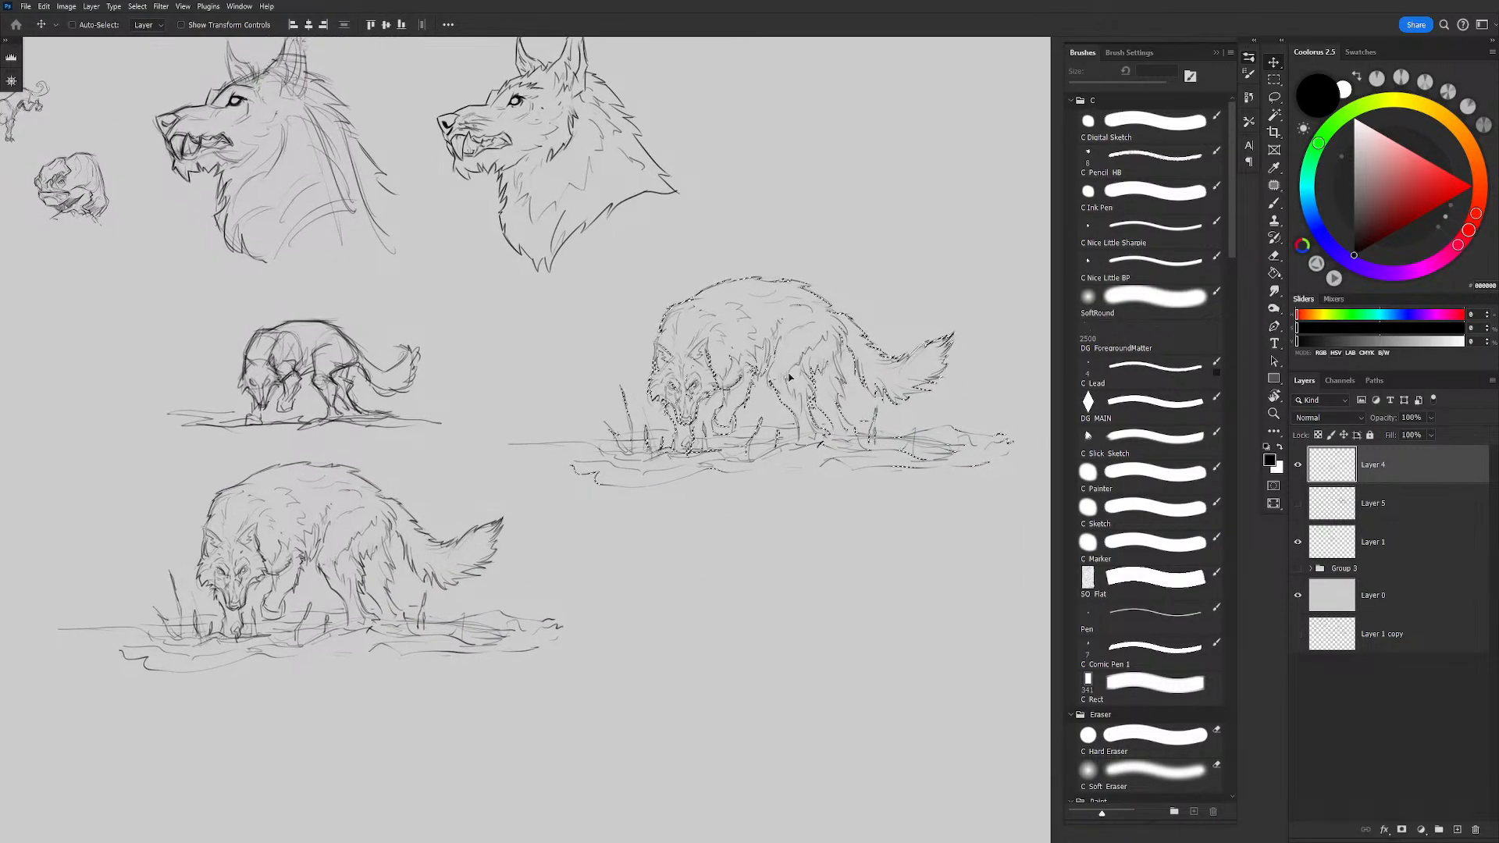
Step: Put the selected wolf copy on its own layer, lower its opacity to 18%, and add an empty layer for line art
key(ctrl+j)
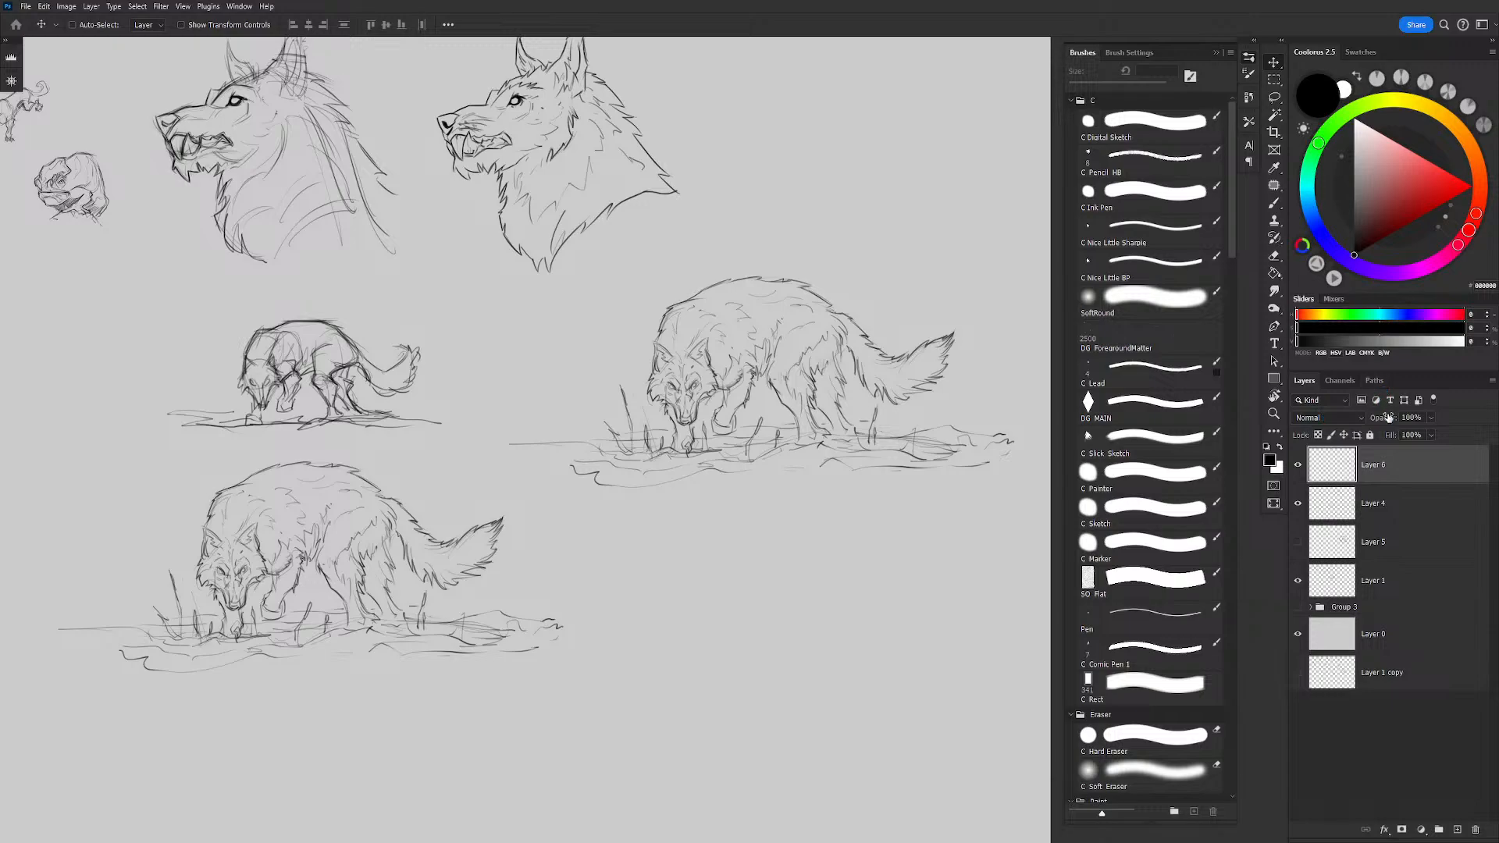
drag(1386, 417, 1350, 419)
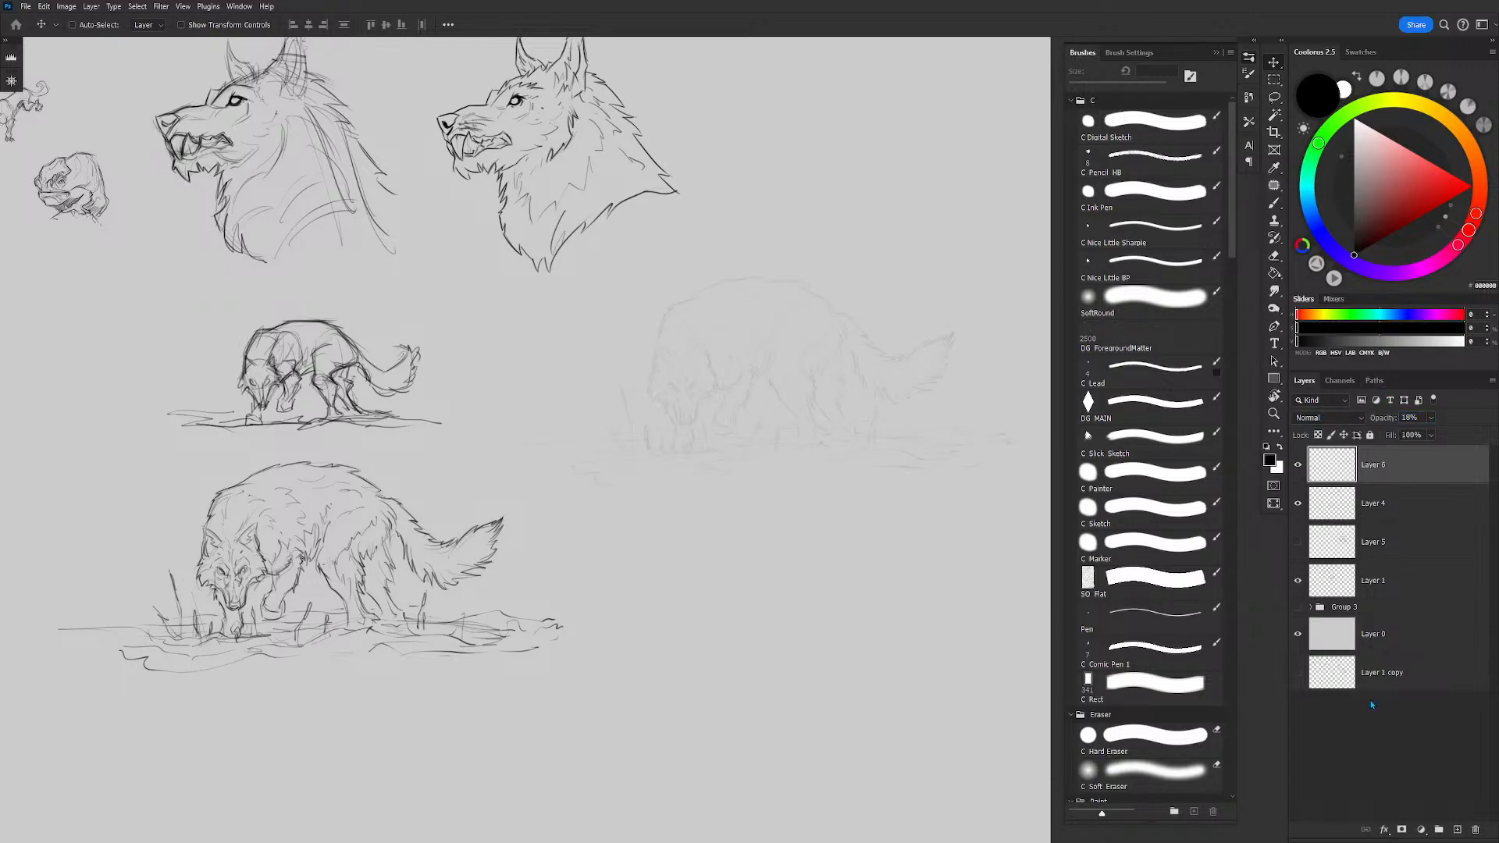
click(1459, 829)
Step: Ink the faded wolf's eye on the right of the face with a bold slanted lid and inner corner
drag(723, 417, 676, 408)
key(f)
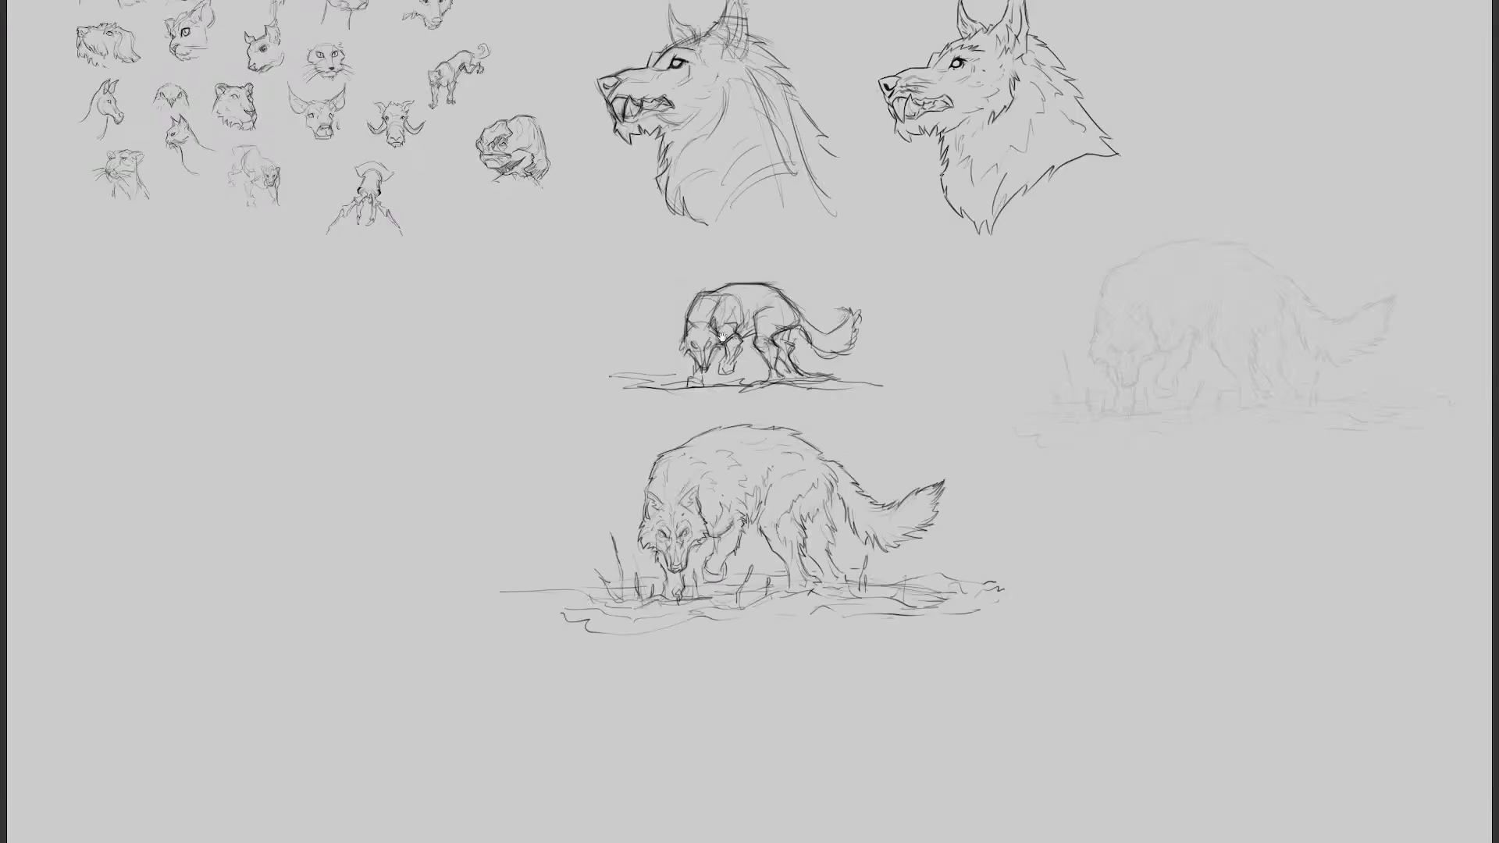
drag(992, 342, 582, 324)
drag(770, 318, 835, 275)
drag(578, 418, 736, 364)
drag(755, 322, 713, 361)
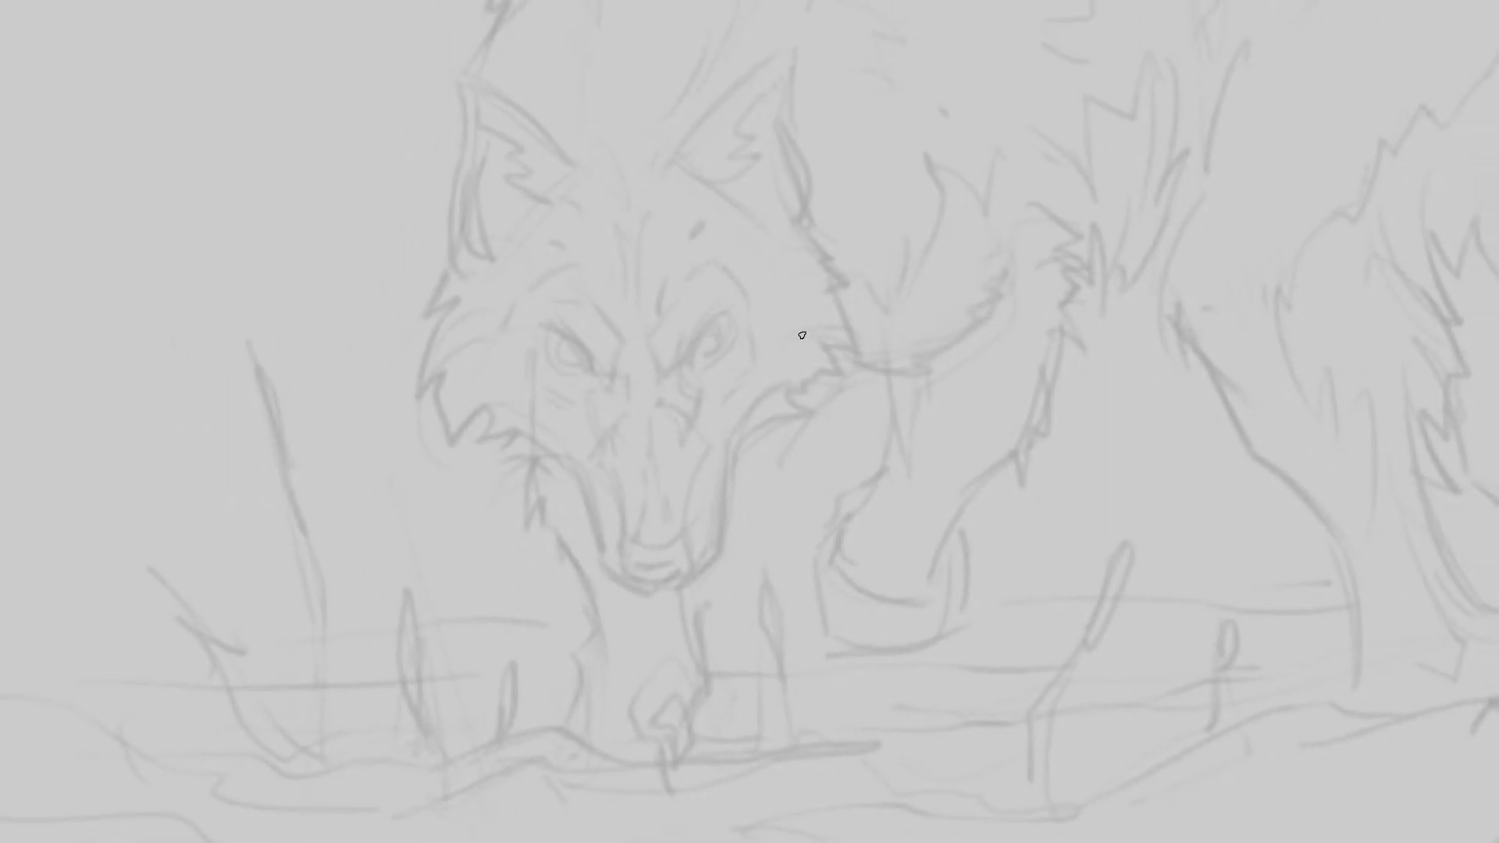
mouse_move(685, 359)
mouse_down()
mouse_move(658, 371)
mouse_move(695, 334)
mouse_up()
drag(695, 334, 736, 316)
mouse_move(687, 361)
mouse_down()
mouse_move(725, 332)
mouse_move(686, 353)
mouse_move(730, 321)
mouse_move(730, 293)
mouse_move(772, 302)
mouse_up()
key(space)
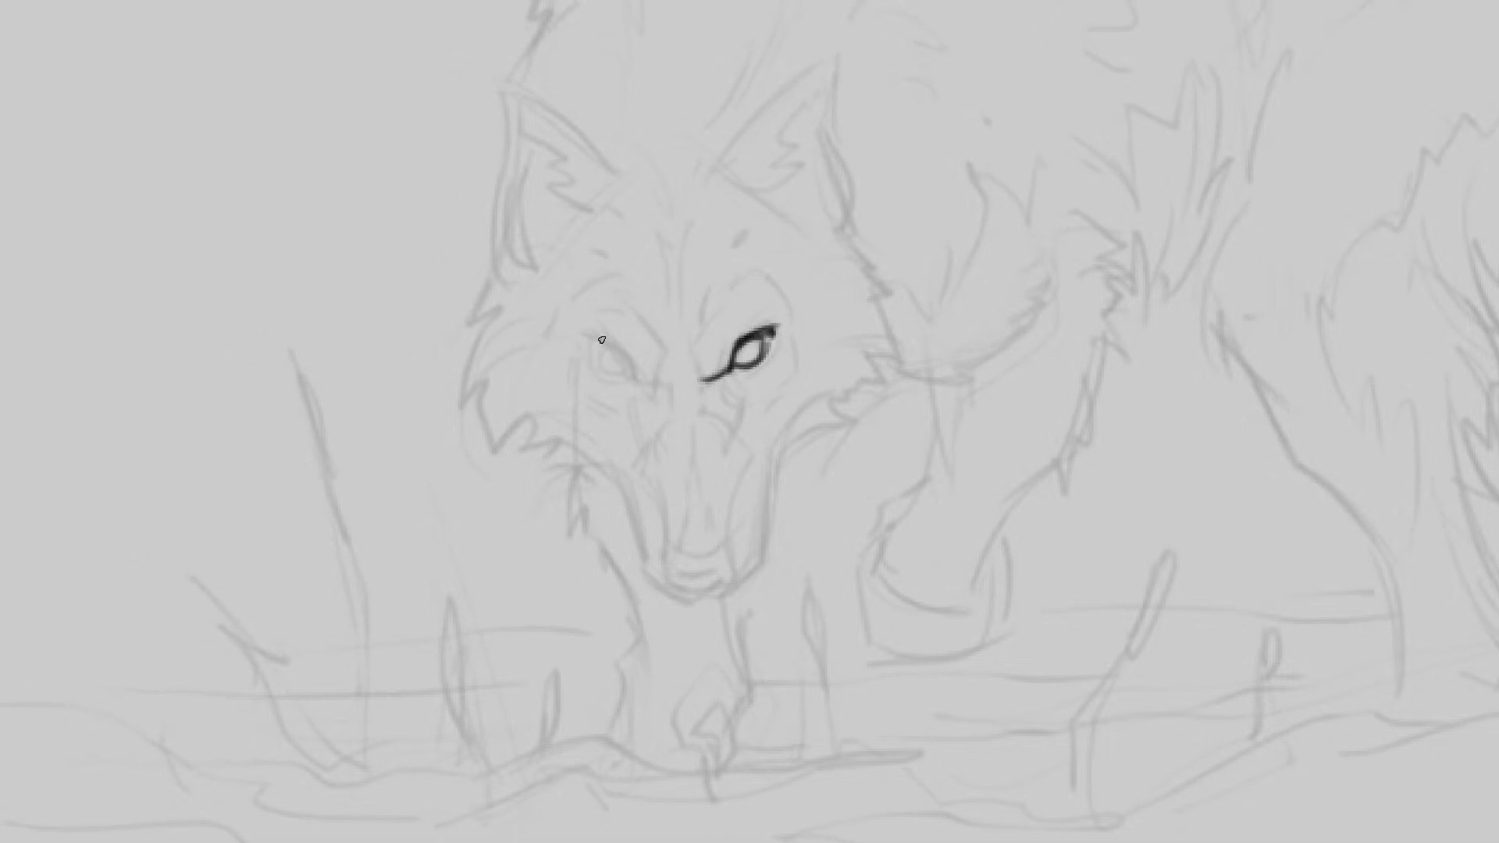
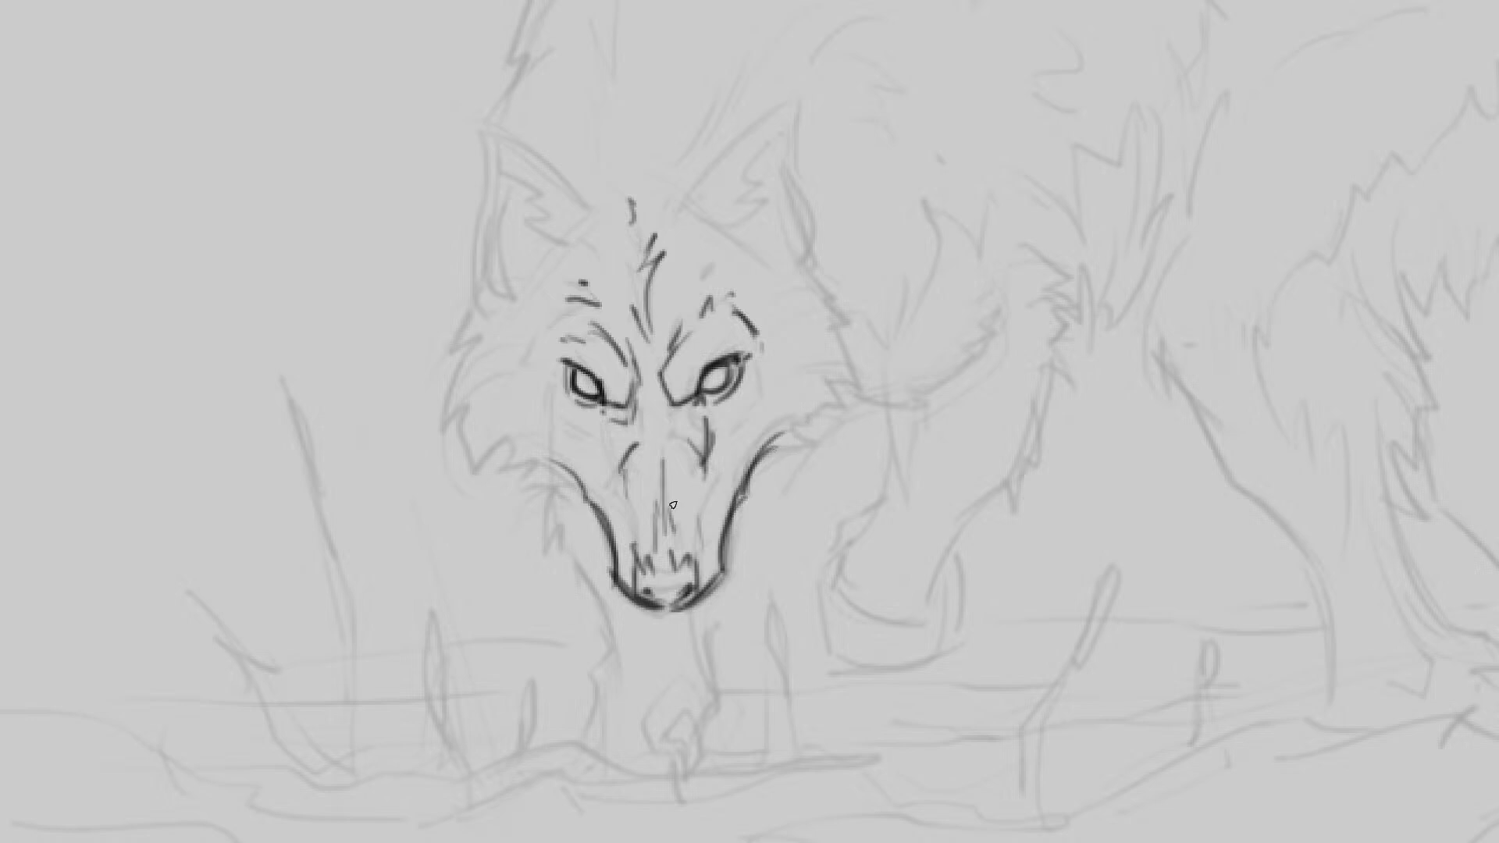
Step: Ink the jagged fur of the wolf's right-hand cheek and outline the front leg and paw below the muzzle
mouse_move(755, 463)
mouse_down()
mouse_move(811, 445)
mouse_move(788, 436)
mouse_move(820, 412)
mouse_move(804, 406)
mouse_move(839, 334)
mouse_up()
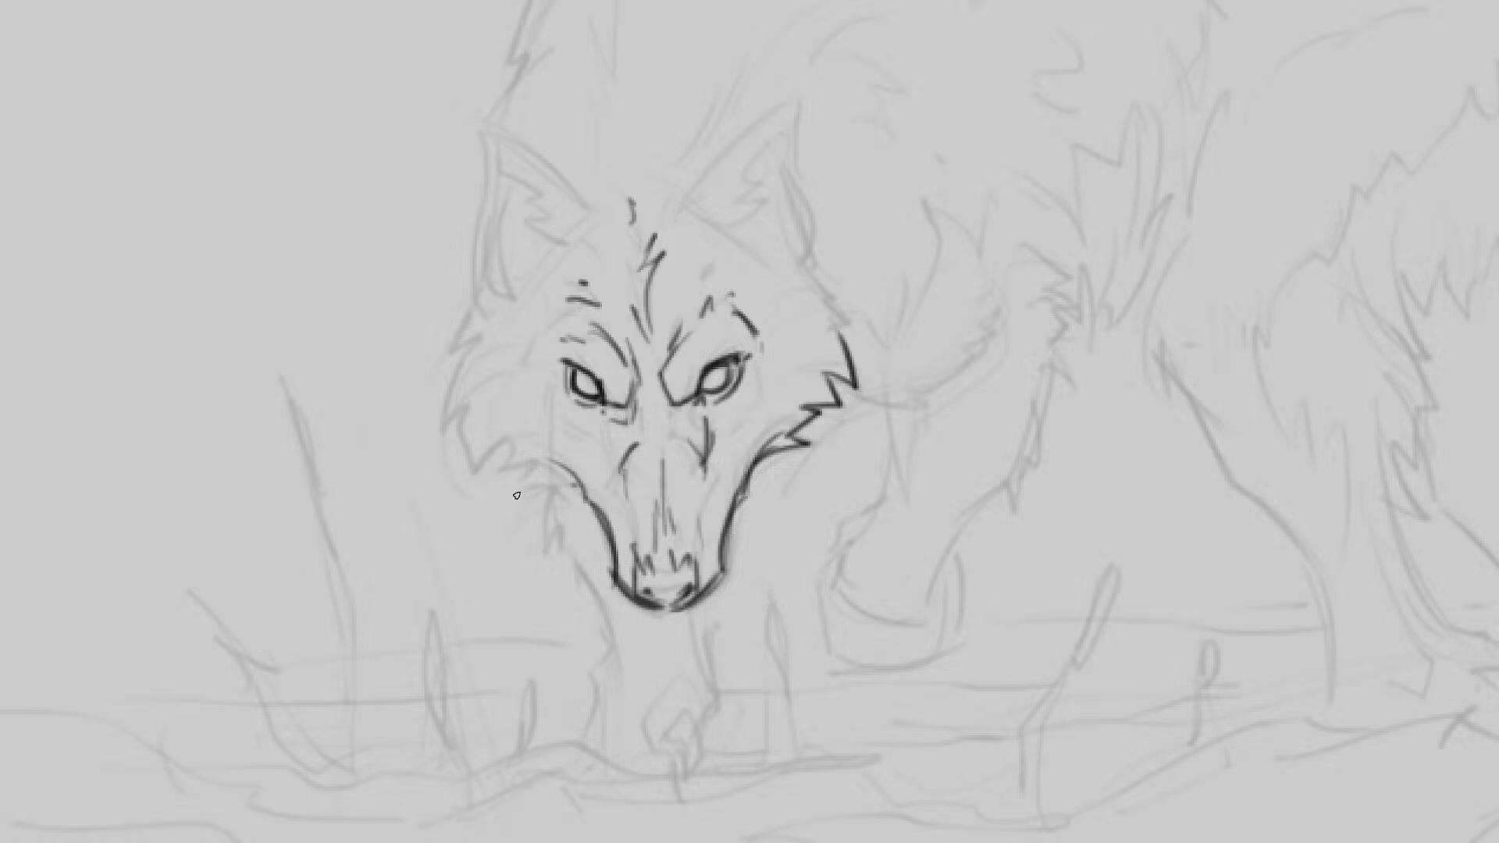
mouse_move(555, 488)
mouse_down()
mouse_move(562, 556)
mouse_move(615, 551)
mouse_move(588, 546)
mouse_move(580, 577)
mouse_move(624, 654)
mouse_move(615, 637)
mouse_move(601, 652)
mouse_move(597, 742)
mouse_up()
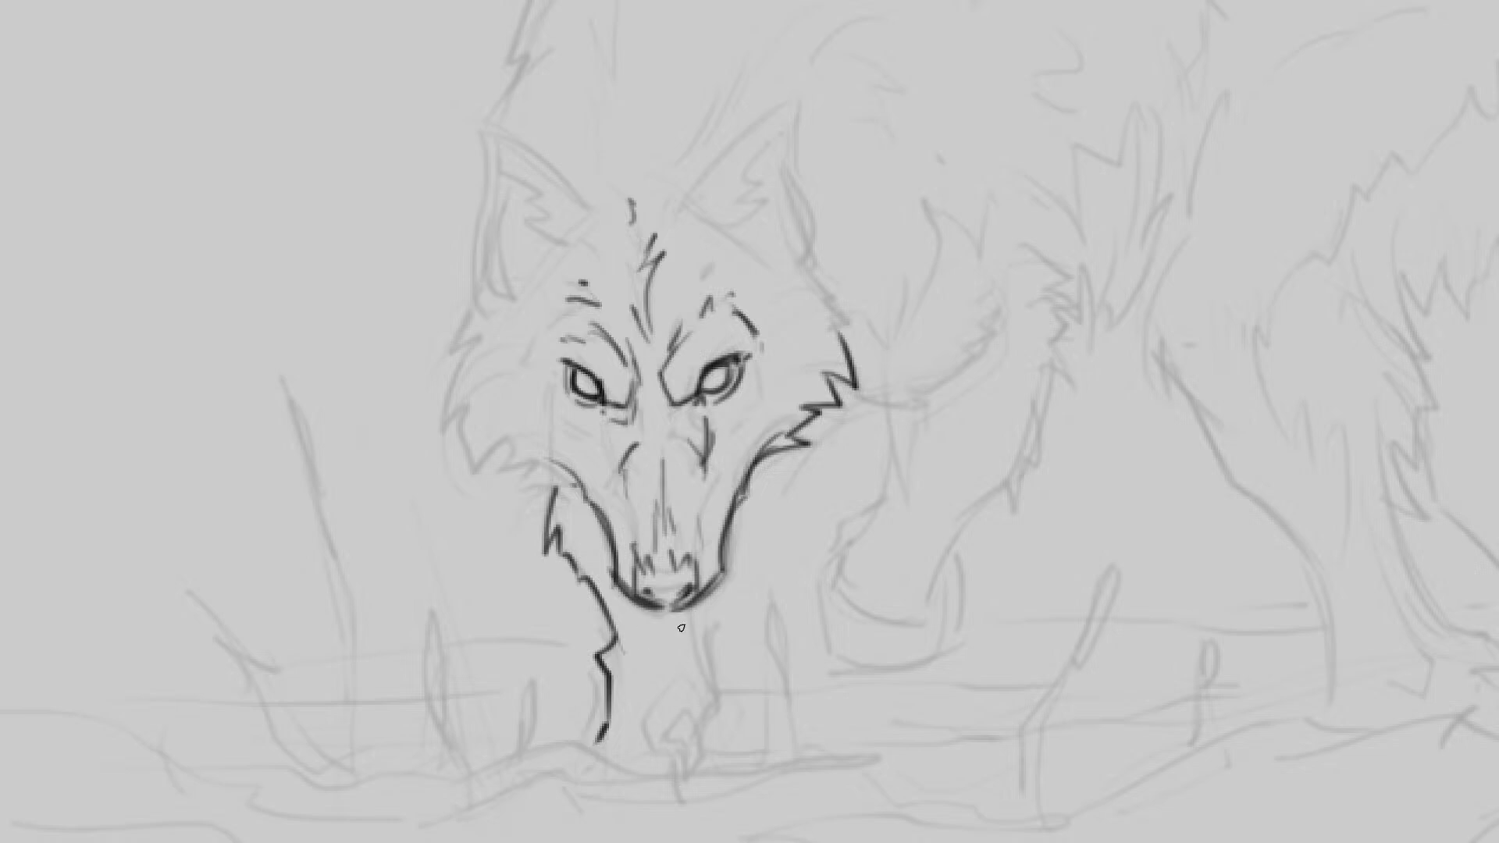
mouse_move(707, 592)
mouse_down()
mouse_move(721, 686)
mouse_move(643, 729)
mouse_move(683, 683)
mouse_move(702, 719)
mouse_move(679, 751)
mouse_move(686, 700)
mouse_up()
mouse_move(678, 752)
mouse_down()
mouse_move(686, 710)
mouse_move(680, 782)
mouse_up()
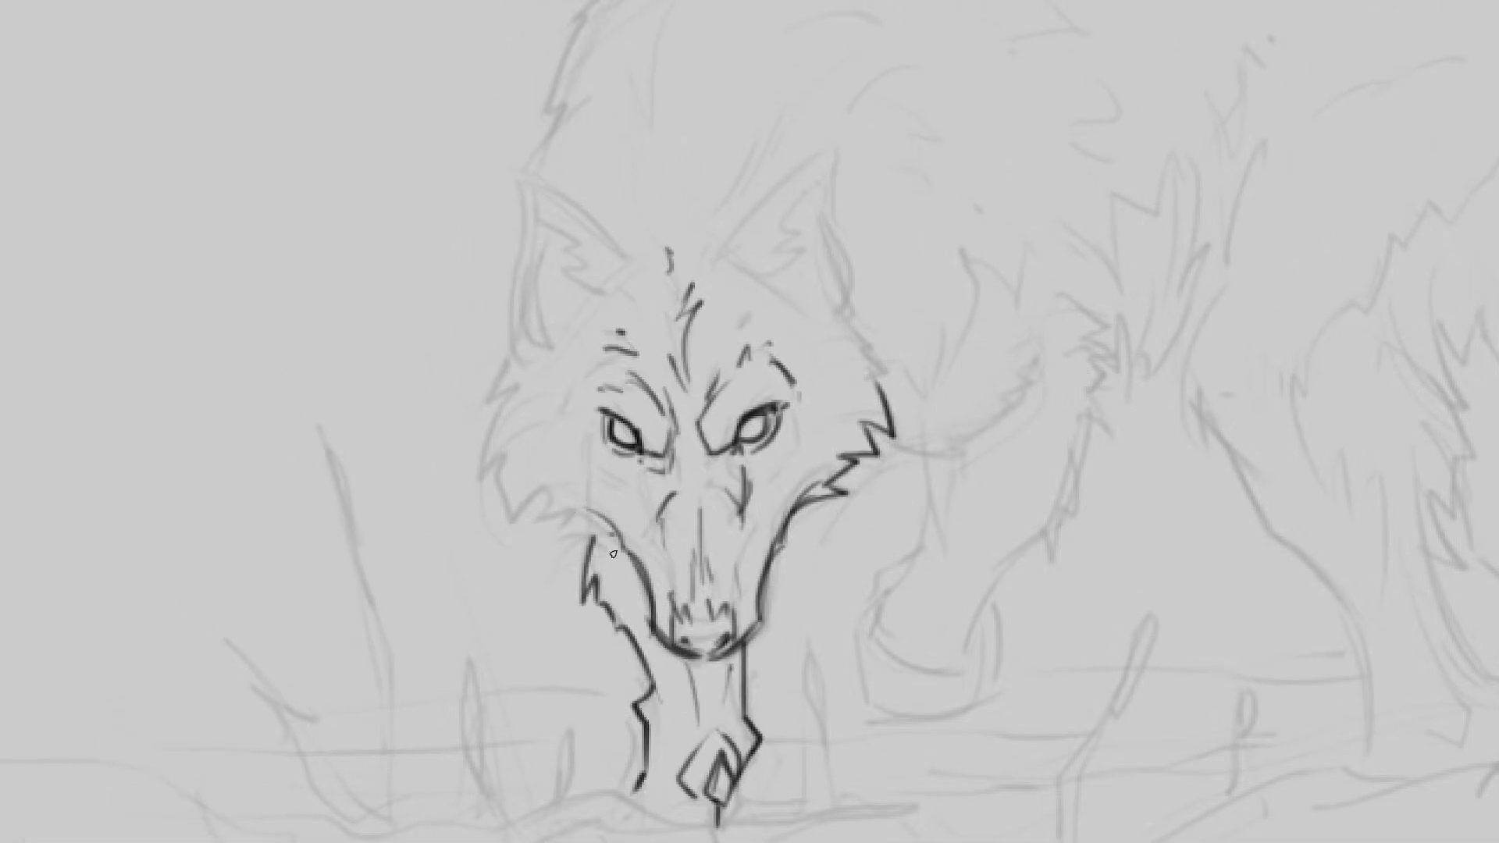
Step: Ink the left-hand cheek's fur edge and the outer contours of both ears
mouse_move(606, 533)
mouse_down()
mouse_move(557, 514)
mouse_move(547, 488)
mouse_move(484, 470)
mouse_move(515, 341)
mouse_up()
drag(562, 281, 569, 365)
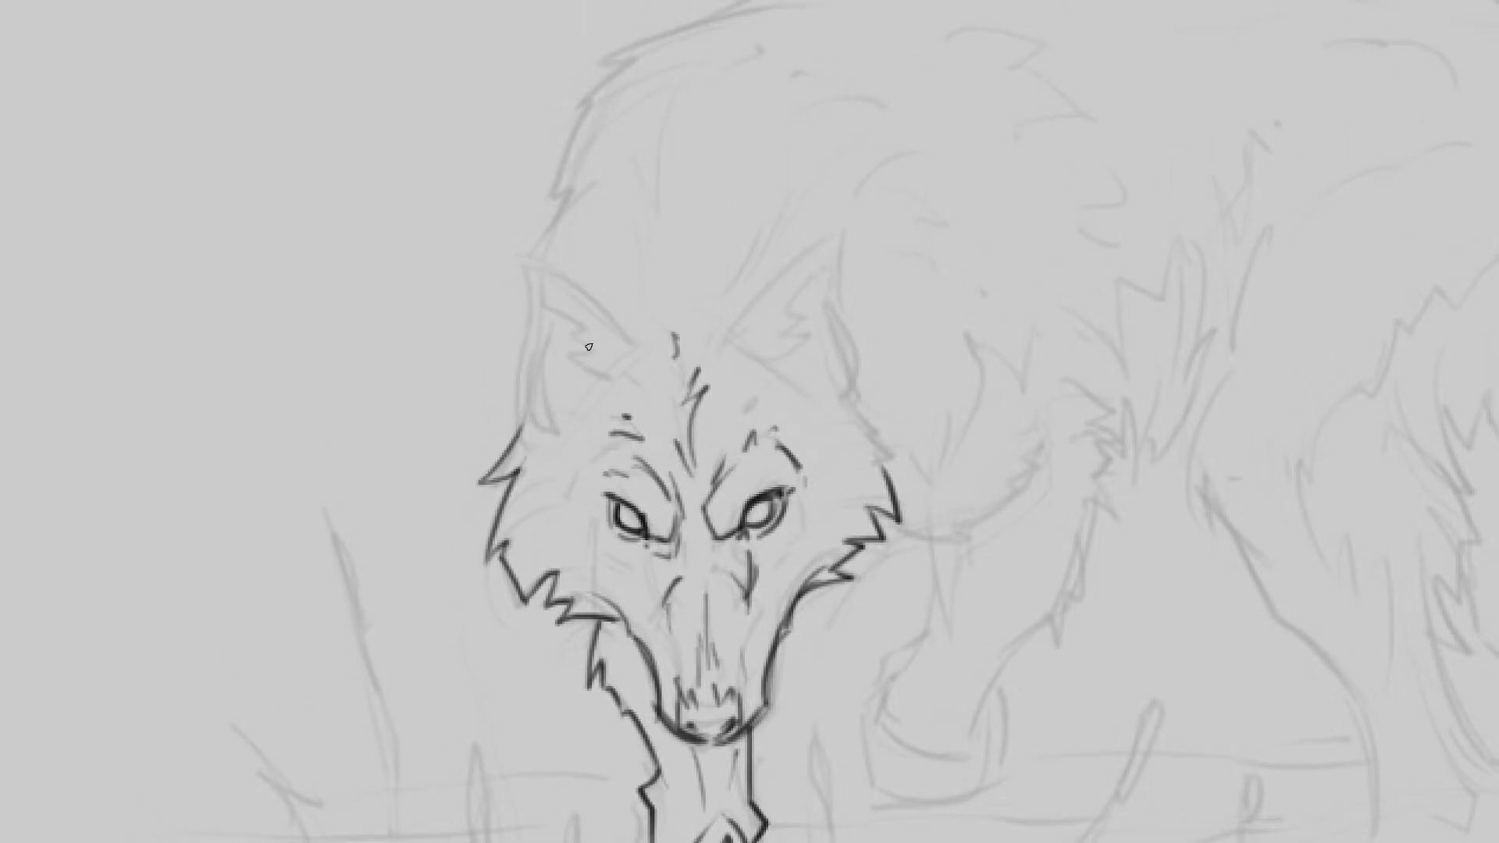
mouse_move(731, 343)
mouse_down()
mouse_move(762, 289)
mouse_move(847, 242)
mouse_move(828, 293)
mouse_move(847, 403)
mouse_up()
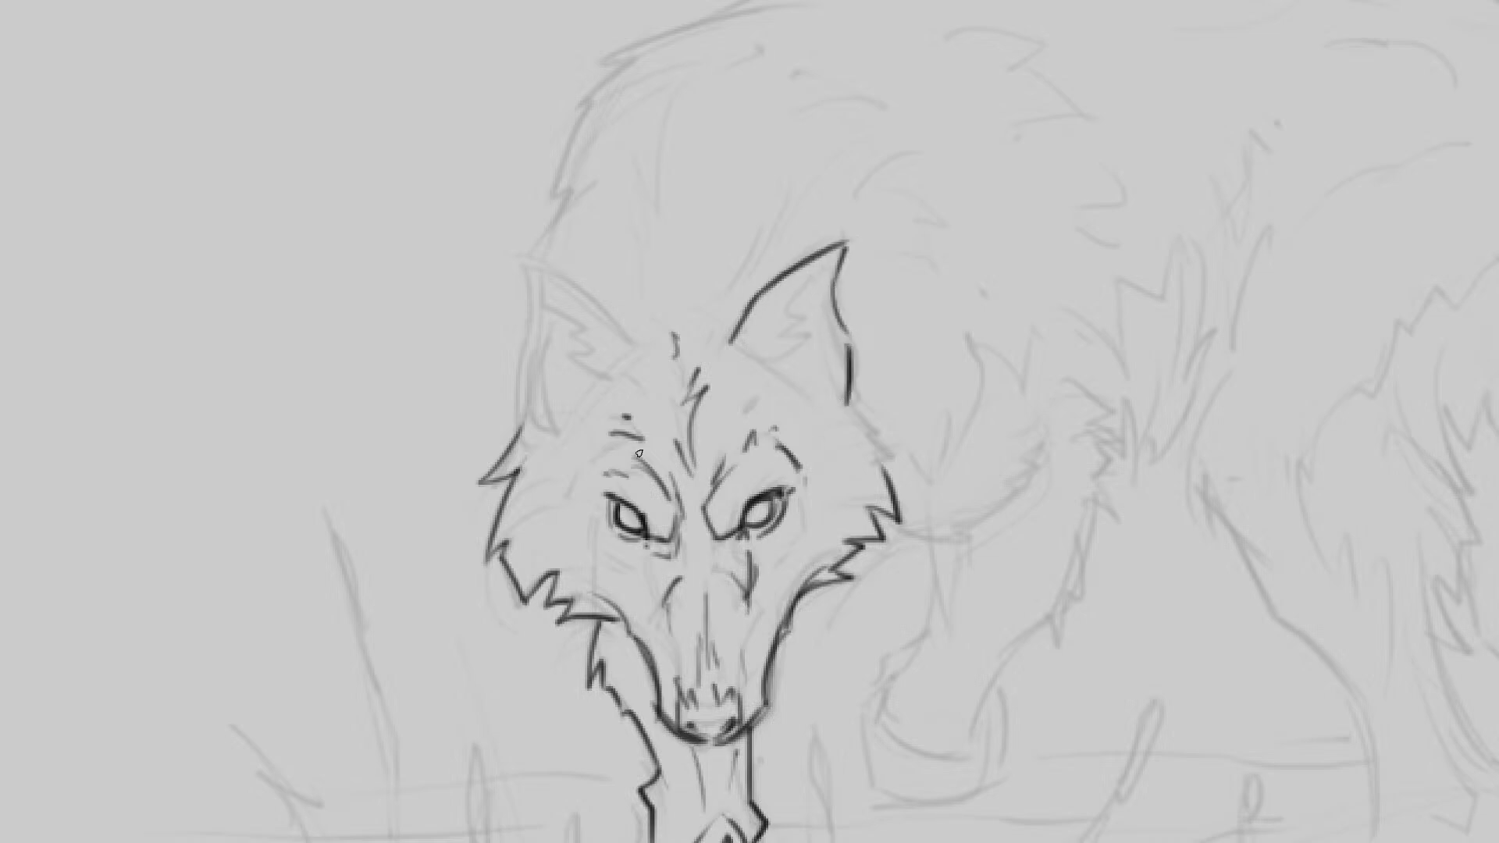
mouse_move(533, 314)
mouse_down()
mouse_move(503, 253)
mouse_move(620, 318)
mouse_up()
drag(514, 253, 640, 351)
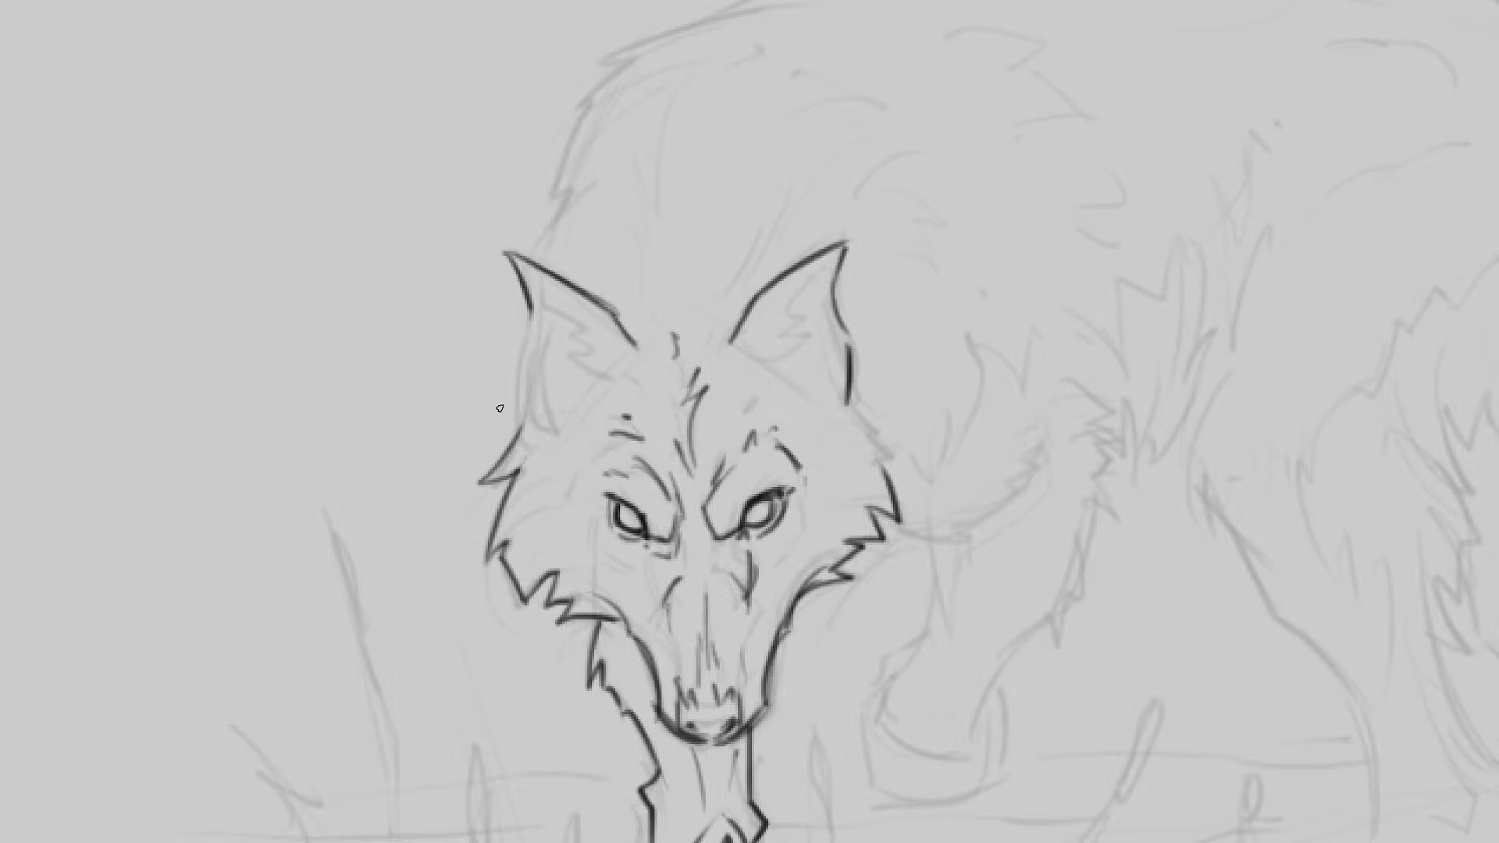
drag(518, 388, 542, 449)
mouse_move(531, 309)
mouse_down()
mouse_move(520, 386)
mouse_move(529, 327)
mouse_up()
Step: Draw the jagged inner fur lines inside both of the wolf's ears
drag(590, 371, 536, 287)
mouse_move(761, 359)
mouse_down()
mouse_move(810, 340)
mouse_move(780, 342)
mouse_move(820, 267)
mouse_up()
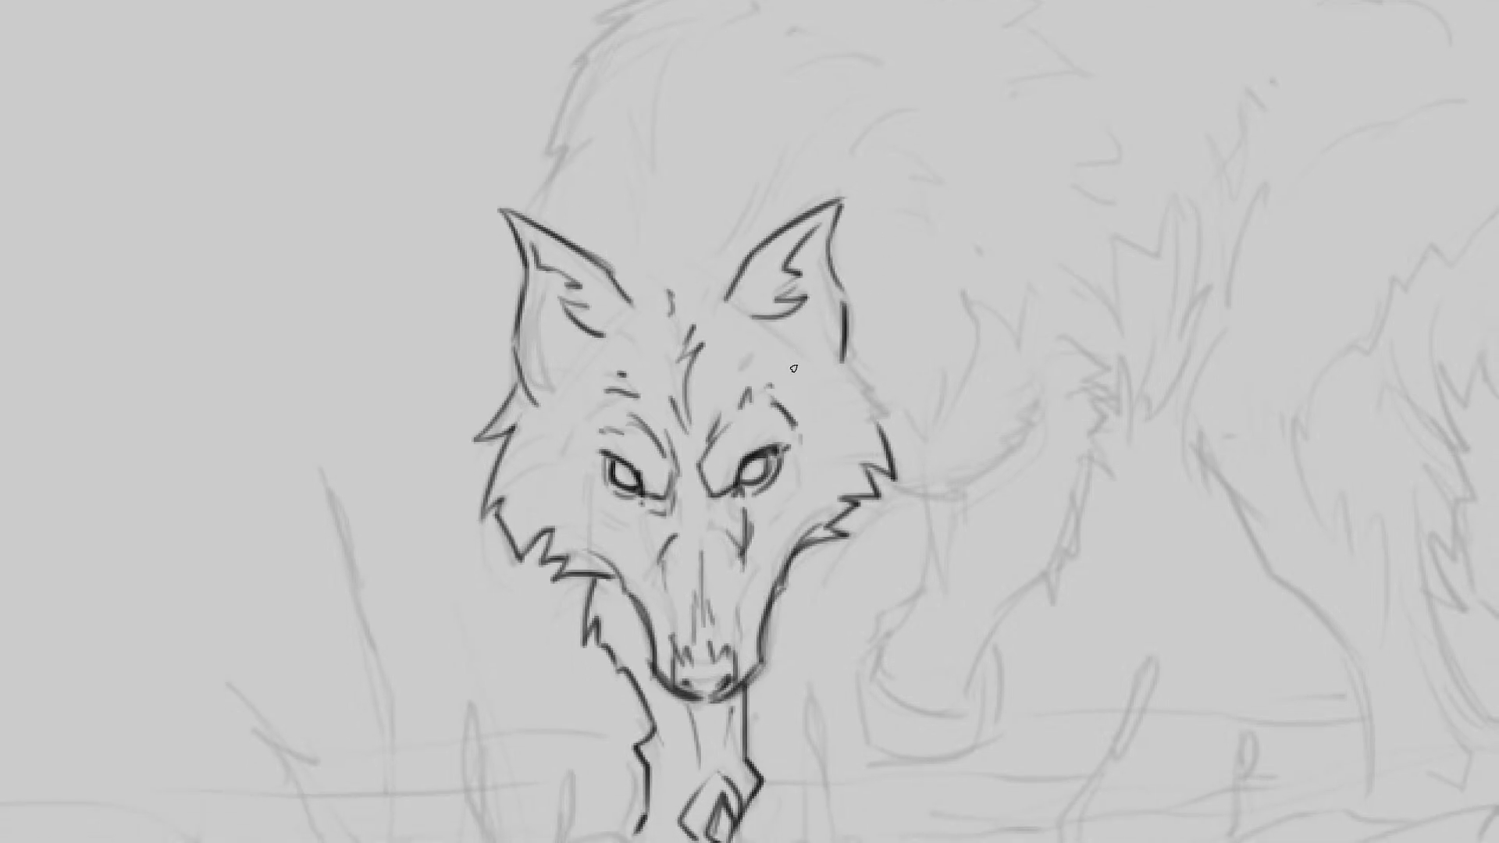
mouse_move(785, 324)
mouse_down()
mouse_move(811, 309)
mouse_move(816, 369)
mouse_up()
mouse_move(550, 402)
mouse_down()
mouse_move(571, 325)
mouse_move(549, 287)
mouse_up()
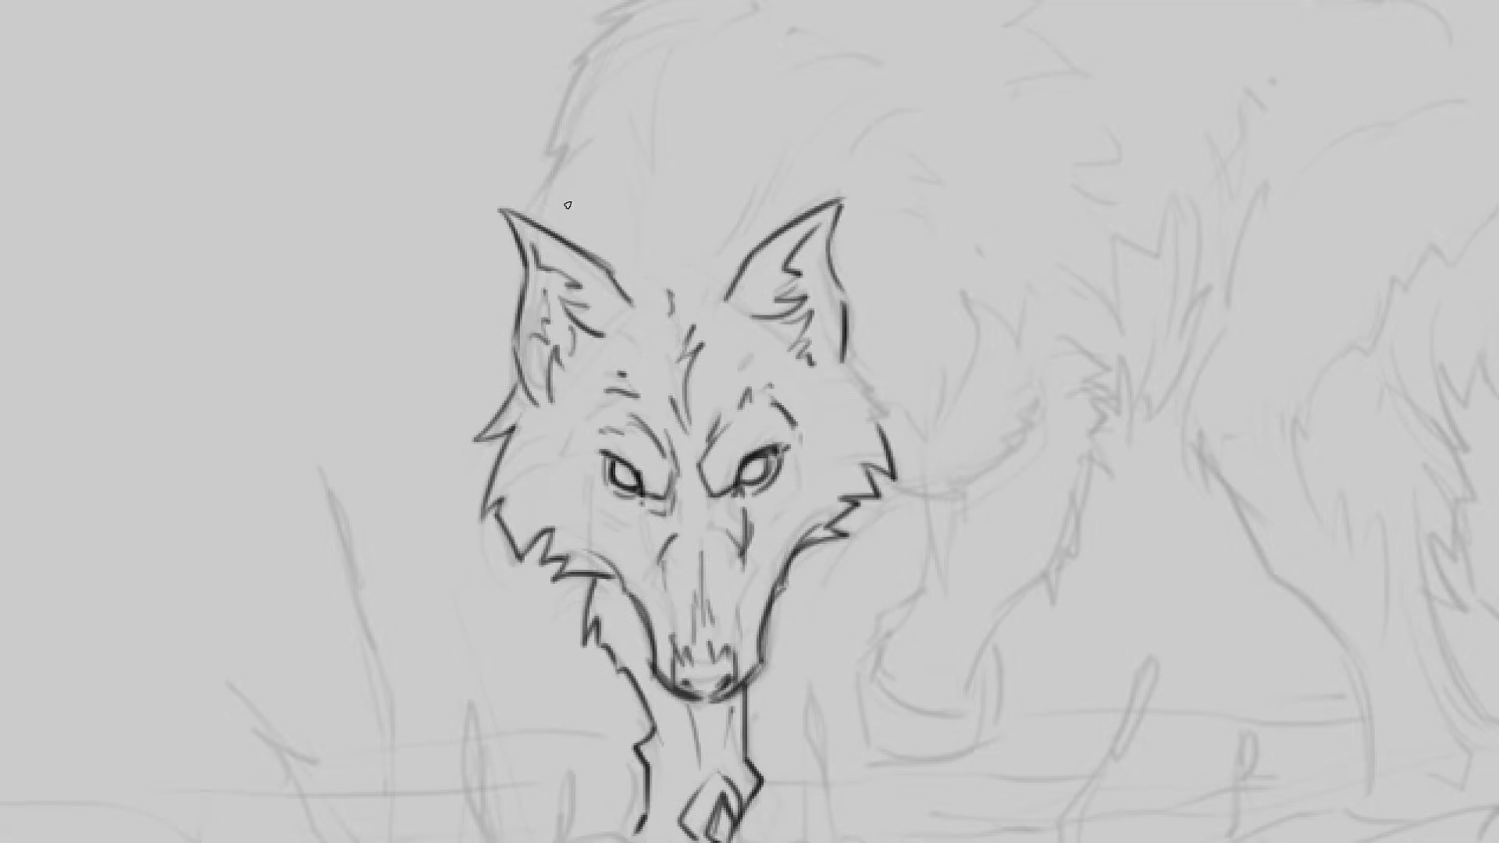
mouse_move(834, 313)
mouse_down()
mouse_move(817, 324)
mouse_move(813, 255)
mouse_up()
drag(902, 291, 854, 237)
drag(855, 238, 791, 235)
Step: Add short fur and crease strokes around the wolf's eyes and cheeks
scroll(769, 365, up, 5)
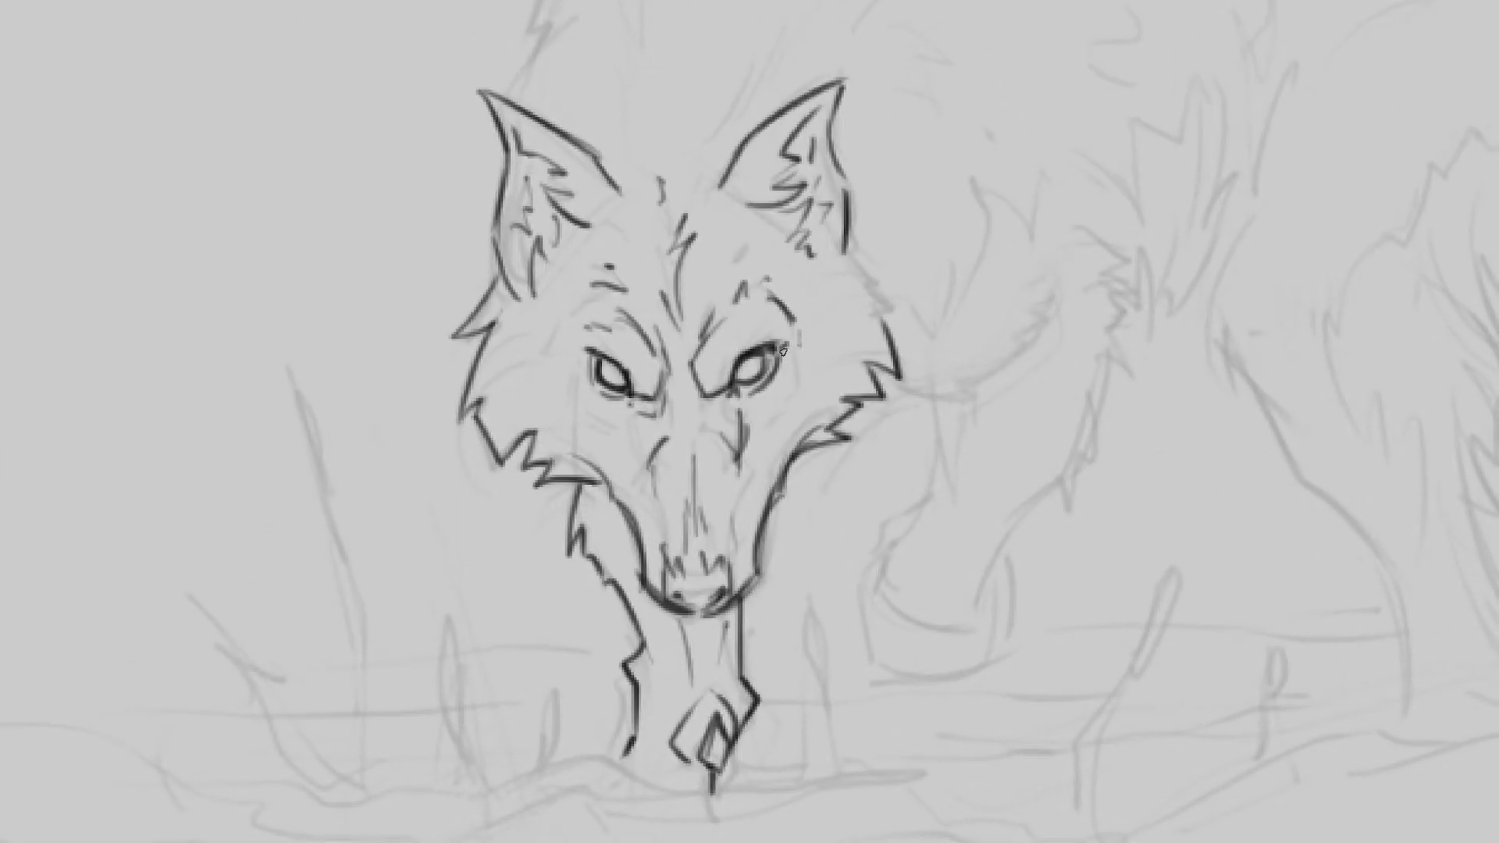
mouse_move(784, 351)
mouse_down()
mouse_move(819, 345)
mouse_move(795, 422)
mouse_move(760, 443)
mouse_move(779, 391)
mouse_up()
drag(565, 400, 575, 416)
drag(578, 422, 602, 433)
mouse_move(573, 352)
mouse_down()
mouse_move(549, 326)
mouse_move(555, 285)
mouse_up()
Step: Ink the wolf's neck and shoulder contour with fur tufts, from behind the left-hand ear up to the back
drag(825, 330, 736, 171)
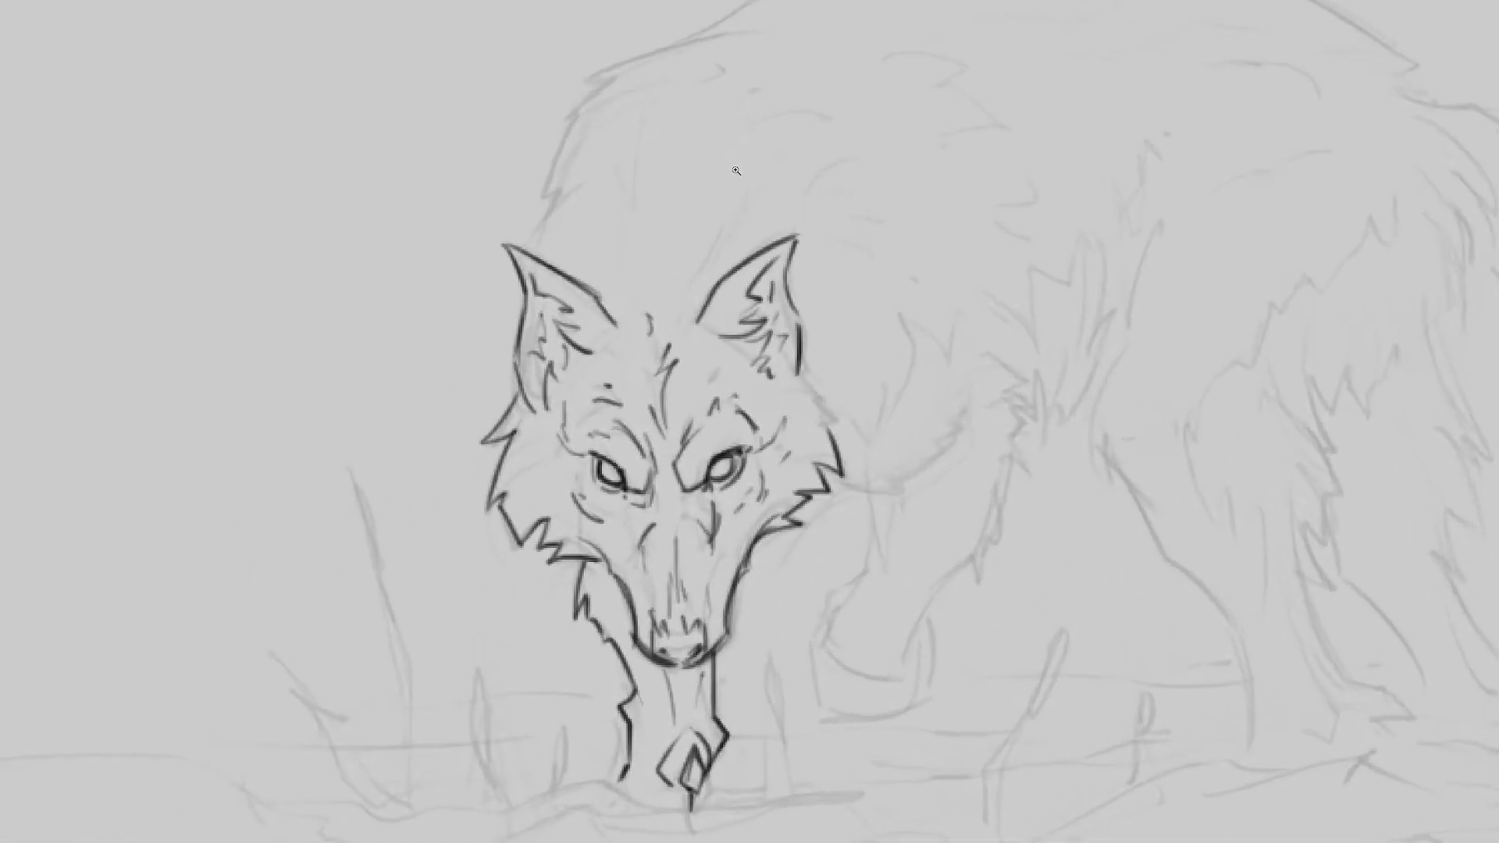
drag(750, 226, 781, 331)
mouse_move(557, 352)
mouse_down()
mouse_move(598, 292)
mouse_move(561, 362)
mouse_move(623, 224)
mouse_up()
mouse_move(574, 296)
mouse_down()
mouse_move(606, 236)
mouse_move(570, 251)
mouse_move(655, 189)
mouse_up()
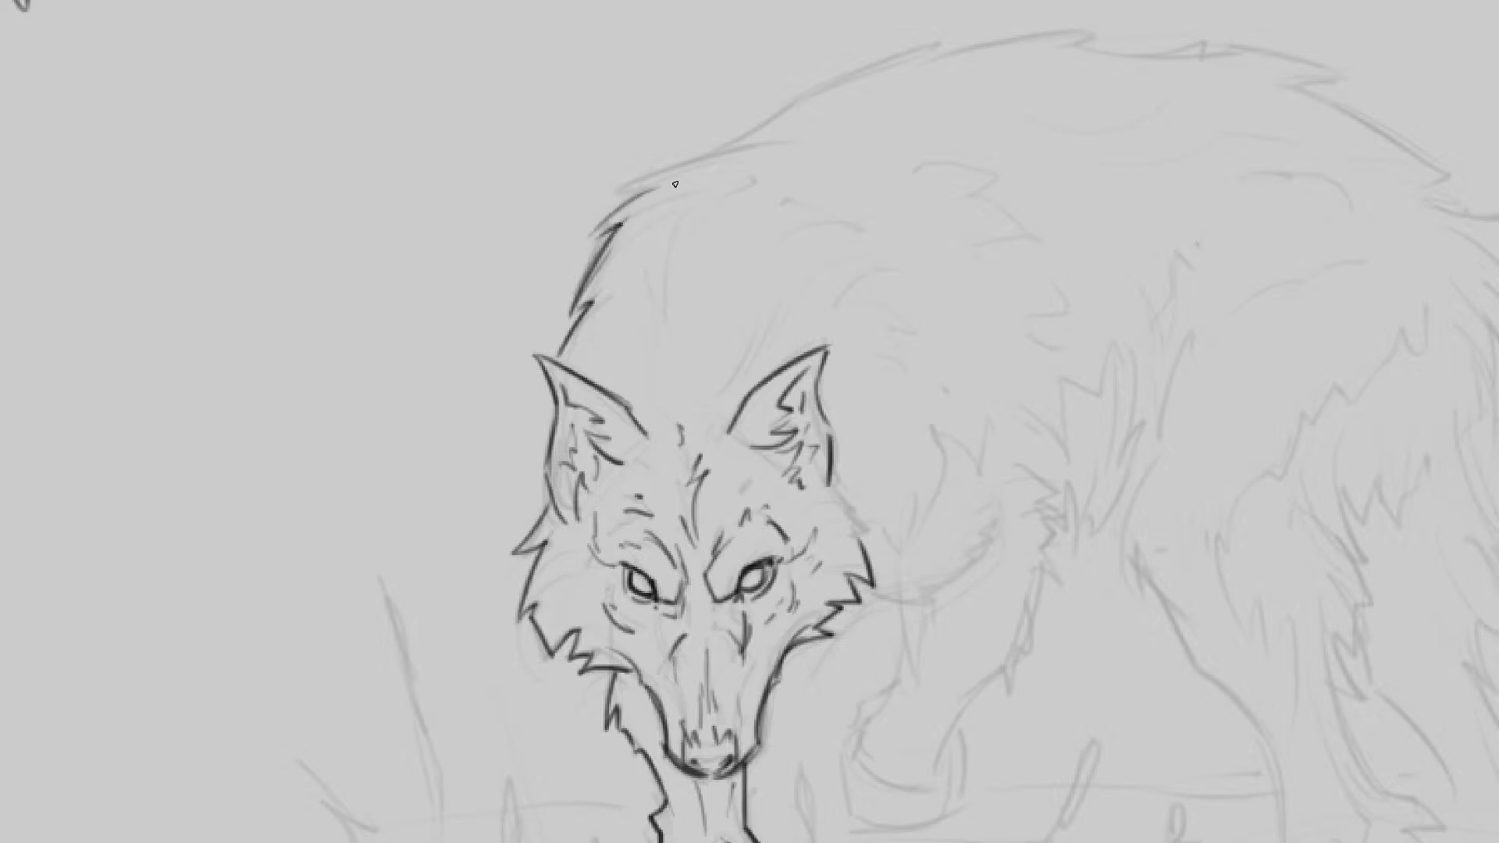
drag(584, 246, 616, 212)
drag(616, 213, 738, 149)
Step: Ink the wolf's back contour with jagged fur tufts, from the shoulder over the rump to the start of the tail
mouse_move(600, 201)
mouse_down()
mouse_move(742, 145)
mouse_move(806, 91)
mouse_up()
mouse_move(733, 159)
mouse_down()
mouse_move(814, 81)
mouse_move(817, 101)
mouse_move(928, 67)
mouse_up()
drag(884, 180, 697, 314)
drag(741, 200, 825, 173)
mouse_move(825, 174)
mouse_down()
mouse_move(814, 181)
mouse_move(866, 168)
mouse_move(900, 184)
mouse_move(1058, 184)
mouse_move(1153, 212)
mouse_up()
mouse_move(1153, 212)
mouse_down()
mouse_move(1124, 227)
mouse_move(1163, 254)
mouse_up()
mouse_move(1232, 212)
mouse_down()
mouse_move(1105, 273)
mouse_move(799, 86)
mouse_up()
mouse_move(800, 86)
mouse_down()
mouse_move(803, 167)
mouse_move(770, 258)
mouse_move(1101, 155)
mouse_up()
drag(1100, 155, 1081, 179)
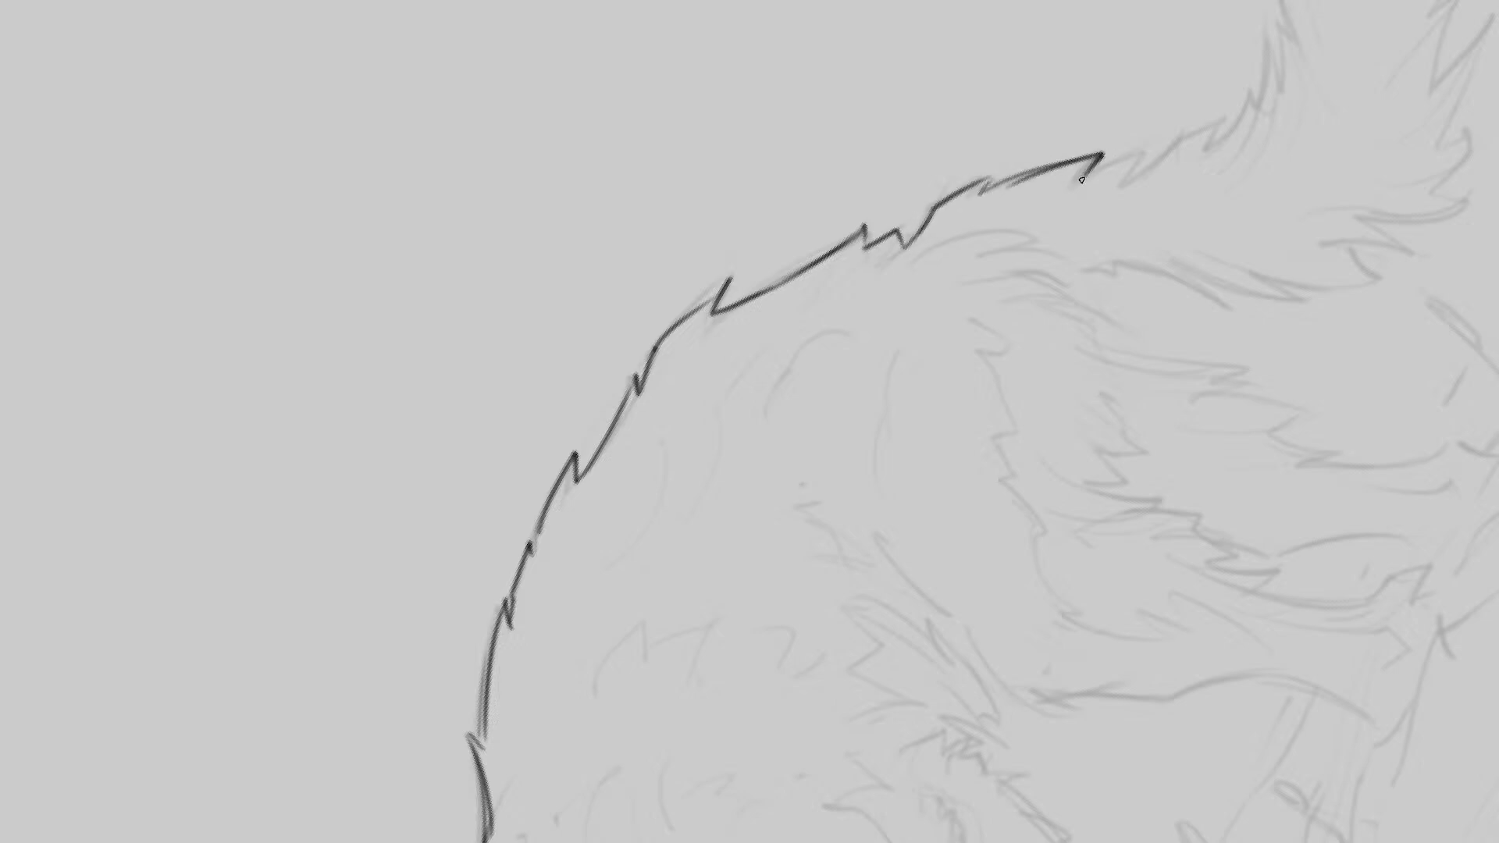
scroll(874, 221, down, 3)
key(Escape)
drag(868, 226, 846, 200)
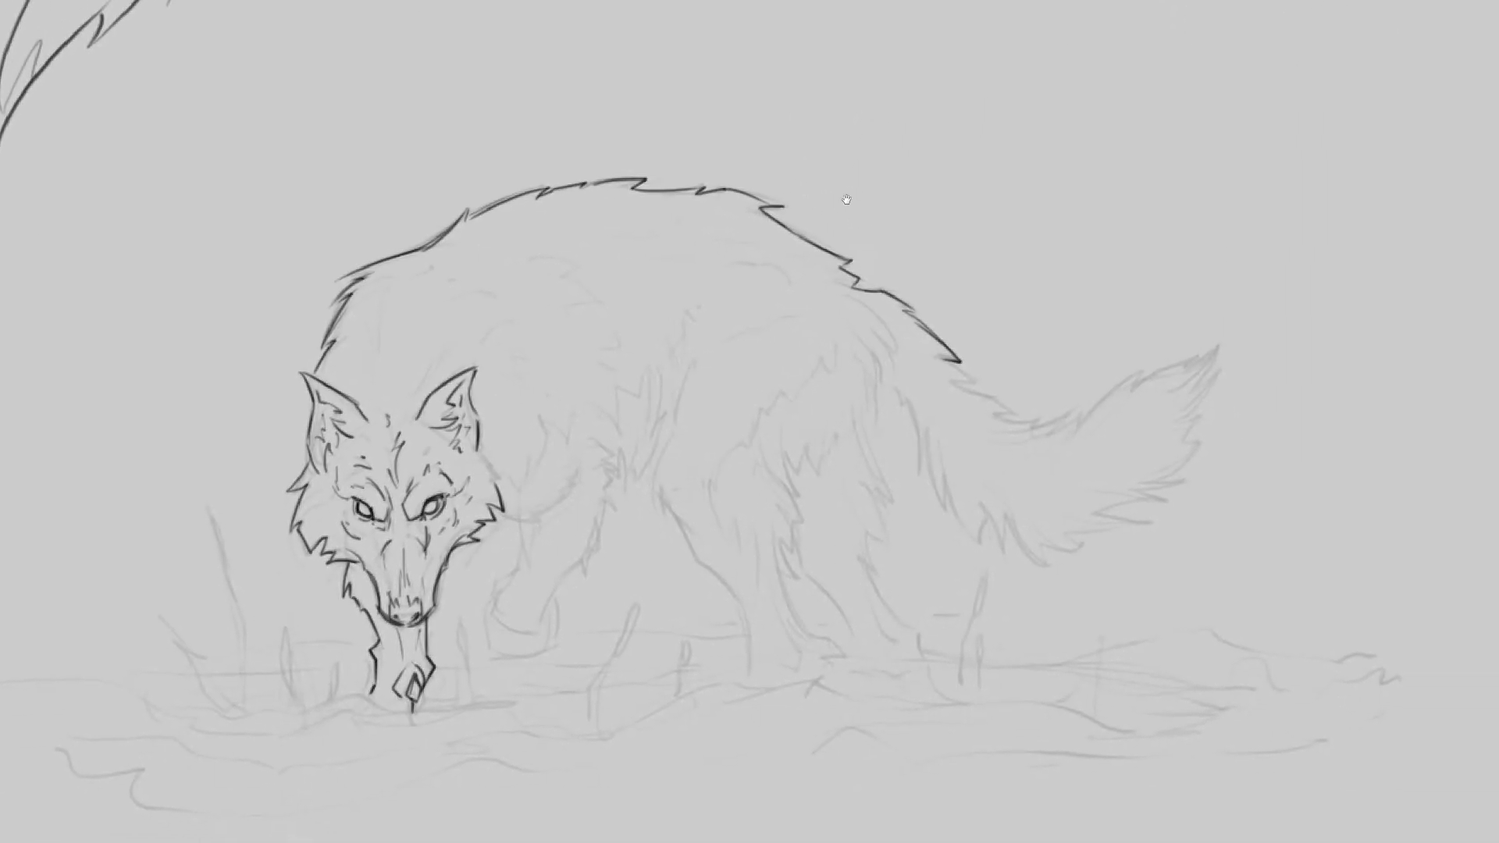
Step: Ink the tail's upper edge, pointed tip and tufted lower fringe with jagged fur strokes
drag(906, 139, 559, 144)
drag(778, 115, 664, 293)
scroll(701, 319, up, 4)
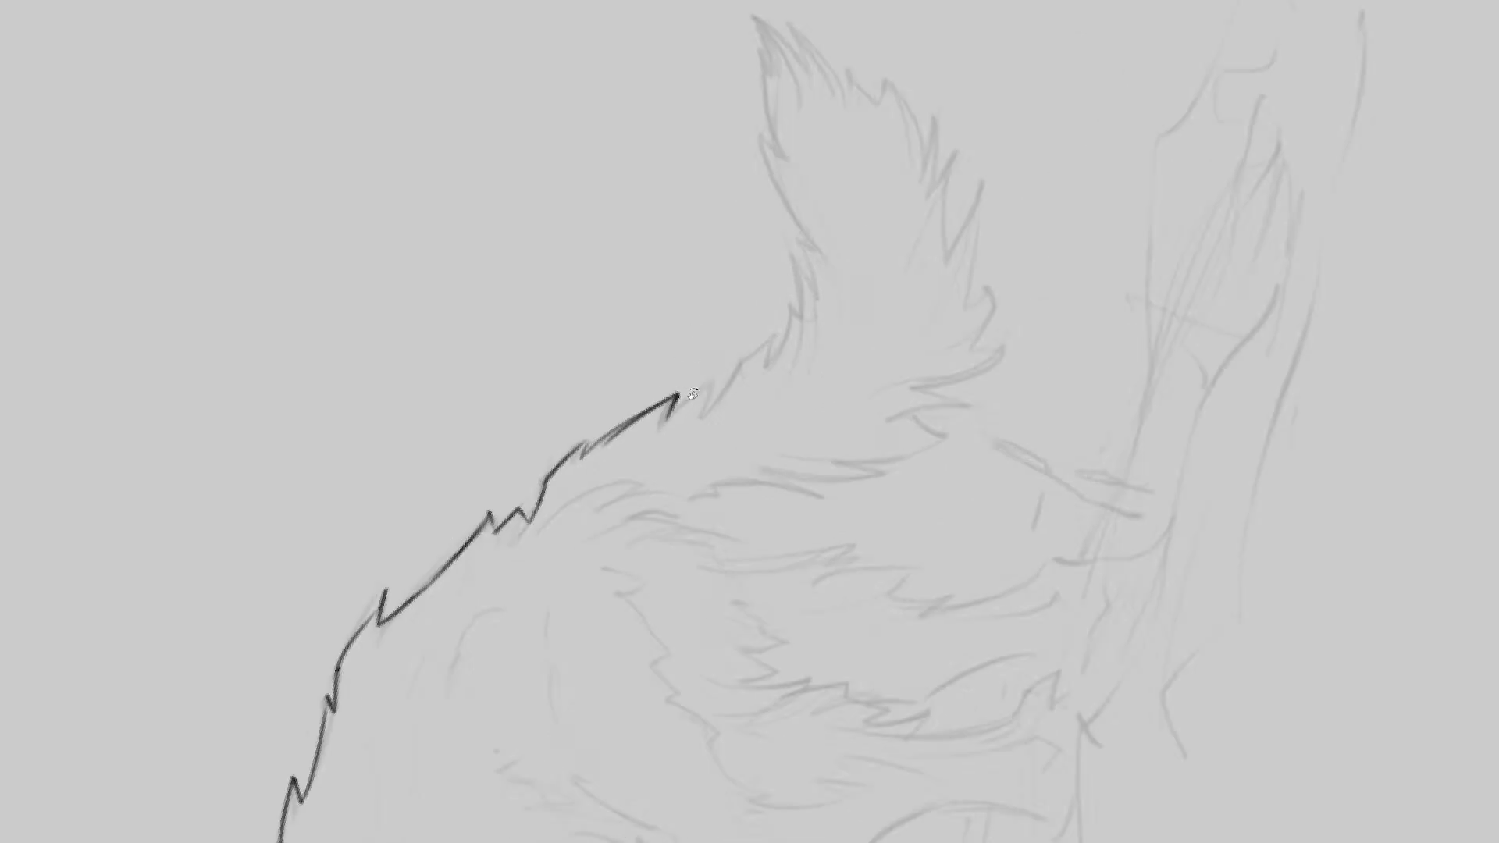
mouse_move(669, 461)
mouse_down()
mouse_move(676, 415)
mouse_move(656, 521)
mouse_move(692, 388)
mouse_move(713, 408)
mouse_move(800, 311)
mouse_move(743, 427)
mouse_move(765, 359)
mouse_move(762, 377)
mouse_move(746, 113)
mouse_move(774, 166)
mouse_move(795, 180)
mouse_move(782, 125)
mouse_move(836, 203)
mouse_move(900, 233)
mouse_move(900, 282)
mouse_move(919, 228)
mouse_move(911, 292)
mouse_move(927, 272)
mouse_up()
mouse_move(927, 273)
mouse_down()
mouse_move(915, 377)
mouse_move(943, 305)
mouse_up()
drag(943, 306, 937, 393)
mouse_move(926, 416)
mouse_down()
mouse_move(941, 389)
mouse_move(942, 454)
mouse_move(961, 466)
mouse_move(860, 522)
mouse_up()
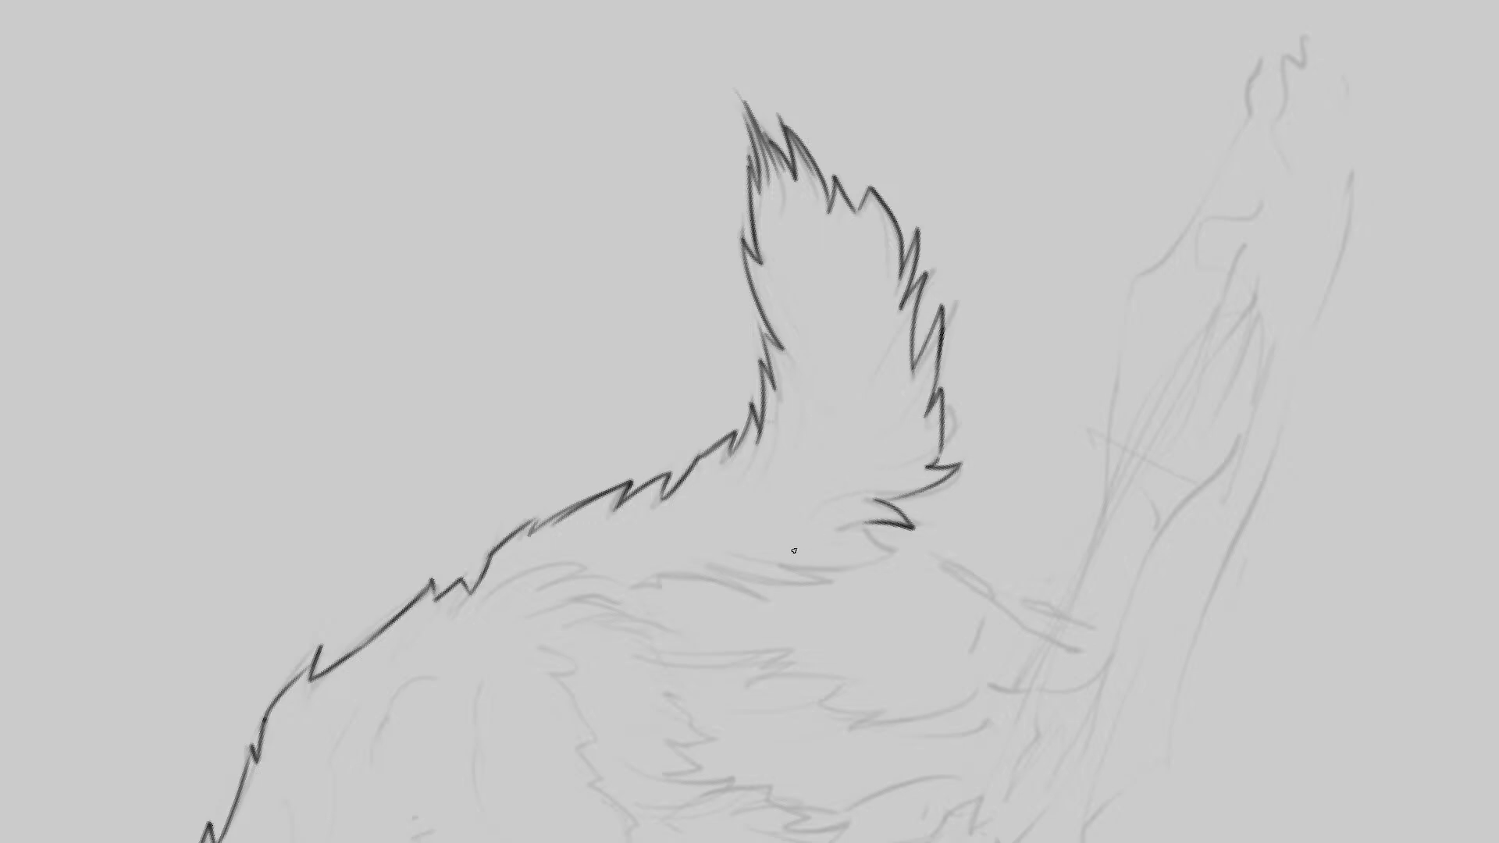
Step: Ink the rest of the tail's furry underside up to its base behind the hind legs
key(r)
mouse_move(785, 311)
mouse_down()
mouse_move(987, 331)
mouse_move(1013, 576)
mouse_up()
mouse_move(621, 476)
mouse_down()
mouse_move(639, 499)
mouse_move(603, 549)
mouse_move(622, 417)
mouse_up()
key(ctrl+z)
key(ctrl+z)
mouse_move(632, 541)
mouse_down()
mouse_move(605, 551)
mouse_move(622, 417)
mouse_up()
key(ctrl+z)
key(ctrl+z)
mouse_move(634, 534)
mouse_down()
mouse_move(604, 540)
mouse_move(620, 429)
mouse_move(599, 473)
mouse_up()
mouse_move(595, 478)
mouse_down()
mouse_move(640, 368)
mouse_move(613, 398)
mouse_up()
mouse_move(597, 411)
mouse_down()
mouse_move(646, 314)
mouse_move(627, 264)
mouse_up()
key(Escape)
mouse_move(775, 223)
mouse_down()
mouse_move(750, 161)
mouse_move(953, 199)
mouse_up()
drag(964, 294, 822, 313)
scroll(848, 280, up, 3)
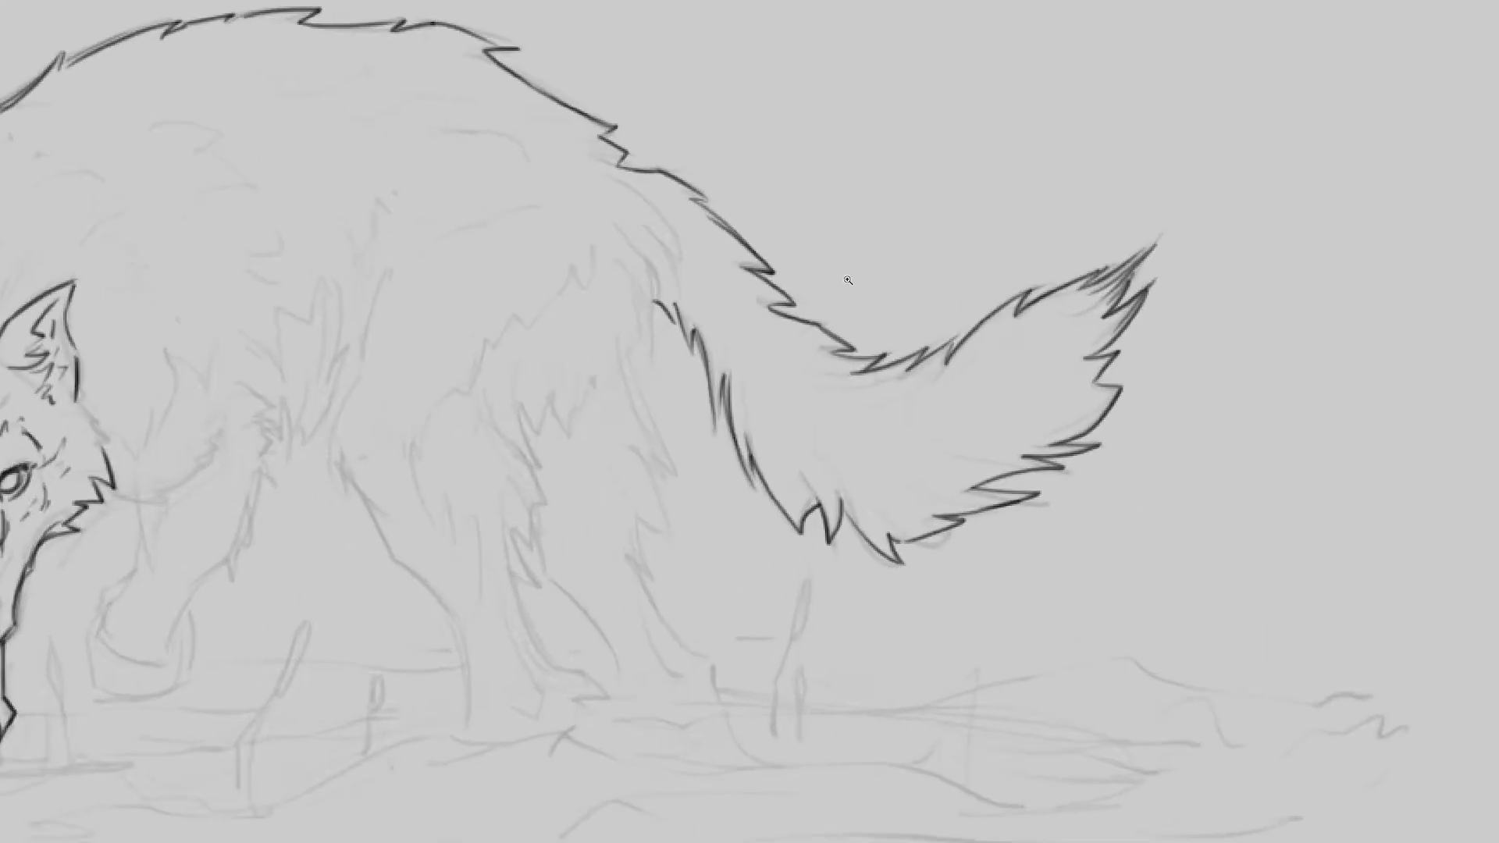
Step: Draw jagged inner fur lines along the tail from its base toward the tip
key(r)
drag(849, 157, 420, 224)
drag(596, 412, 605, 399)
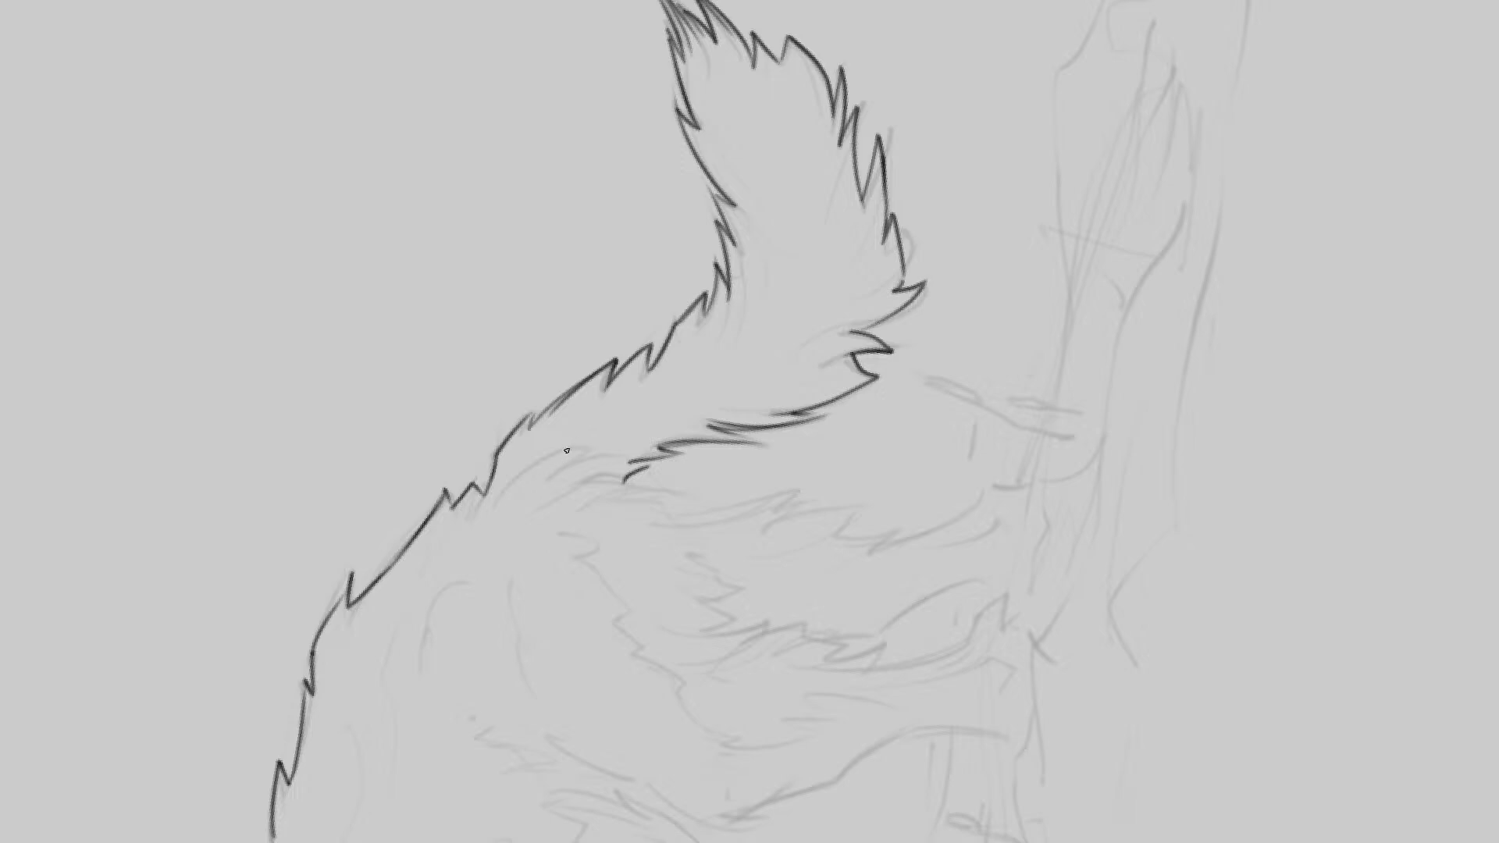
drag(561, 470, 644, 409)
drag(630, 435, 695, 361)
drag(741, 304, 702, 423)
mouse_move(655, 479)
mouse_down()
mouse_move(662, 517)
mouse_move(740, 381)
mouse_move(722, 332)
mouse_move(745, 328)
mouse_move(707, 273)
mouse_up()
mouse_move(701, 248)
mouse_down()
mouse_move(736, 260)
mouse_move(711, 216)
mouse_up()
drag(715, 212, 654, 178)
drag(836, 153, 799, 137)
key(Escape)
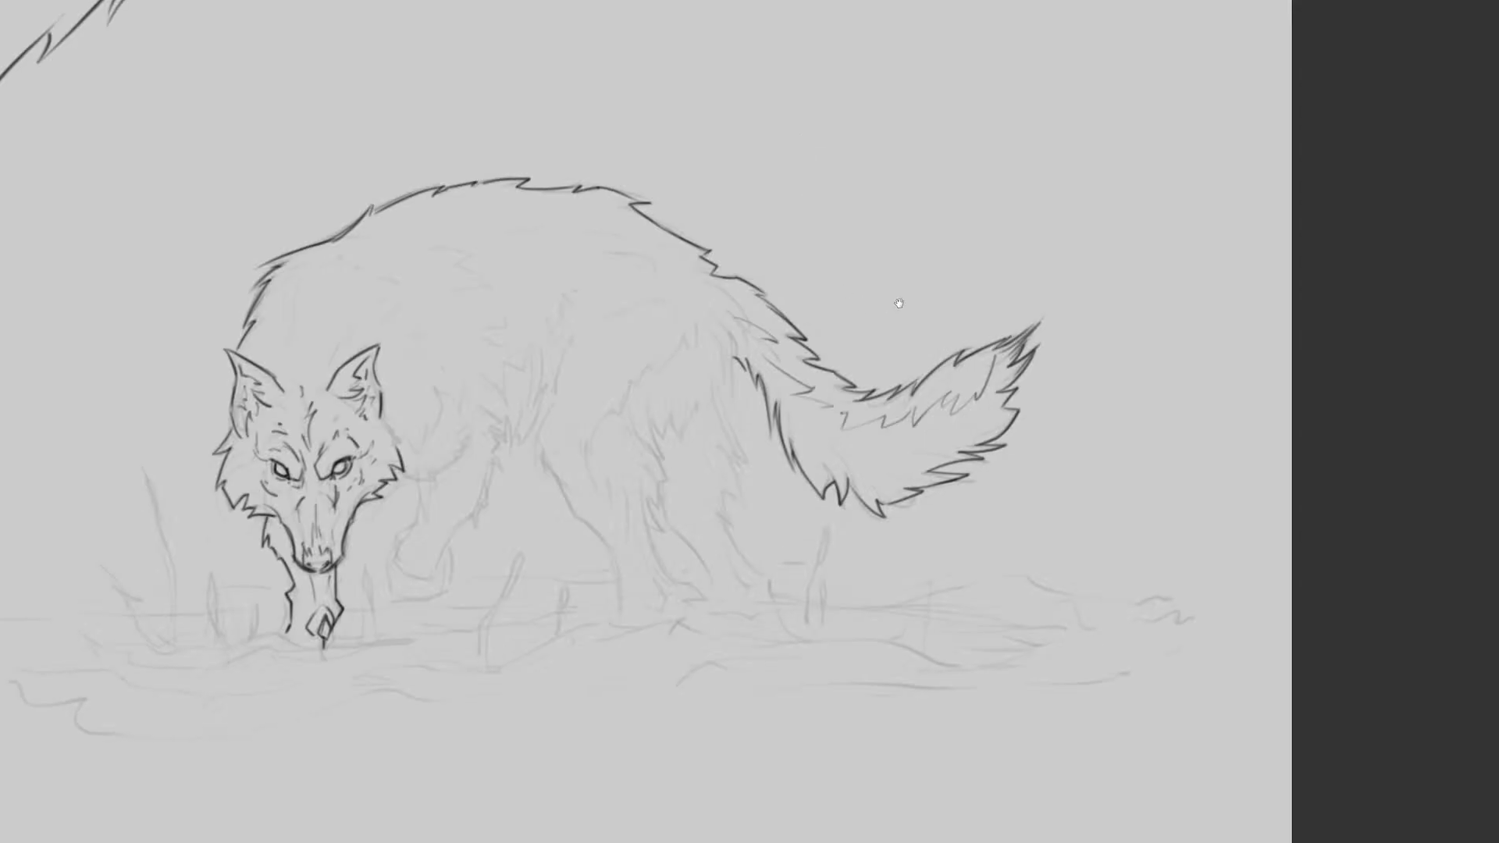
Step: Ink the chest's curved fur edge from the right-hand cheek up toward the elbow of the raised foreleg
drag(899, 303, 932, 268)
drag(903, 386, 863, 369)
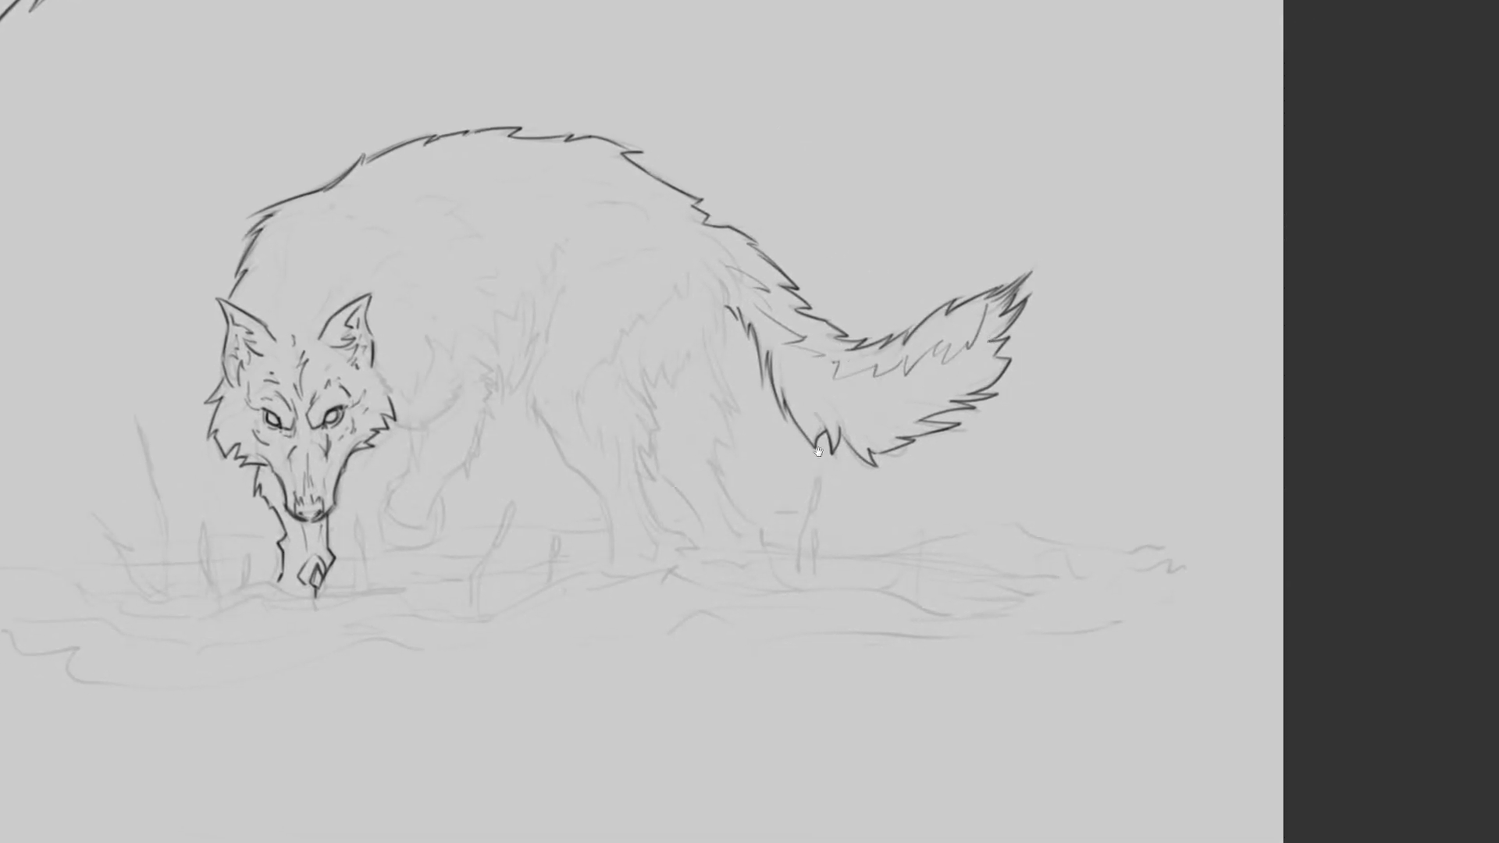
drag(817, 451, 867, 415)
drag(879, 361, 891, 351)
drag(835, 468, 874, 446)
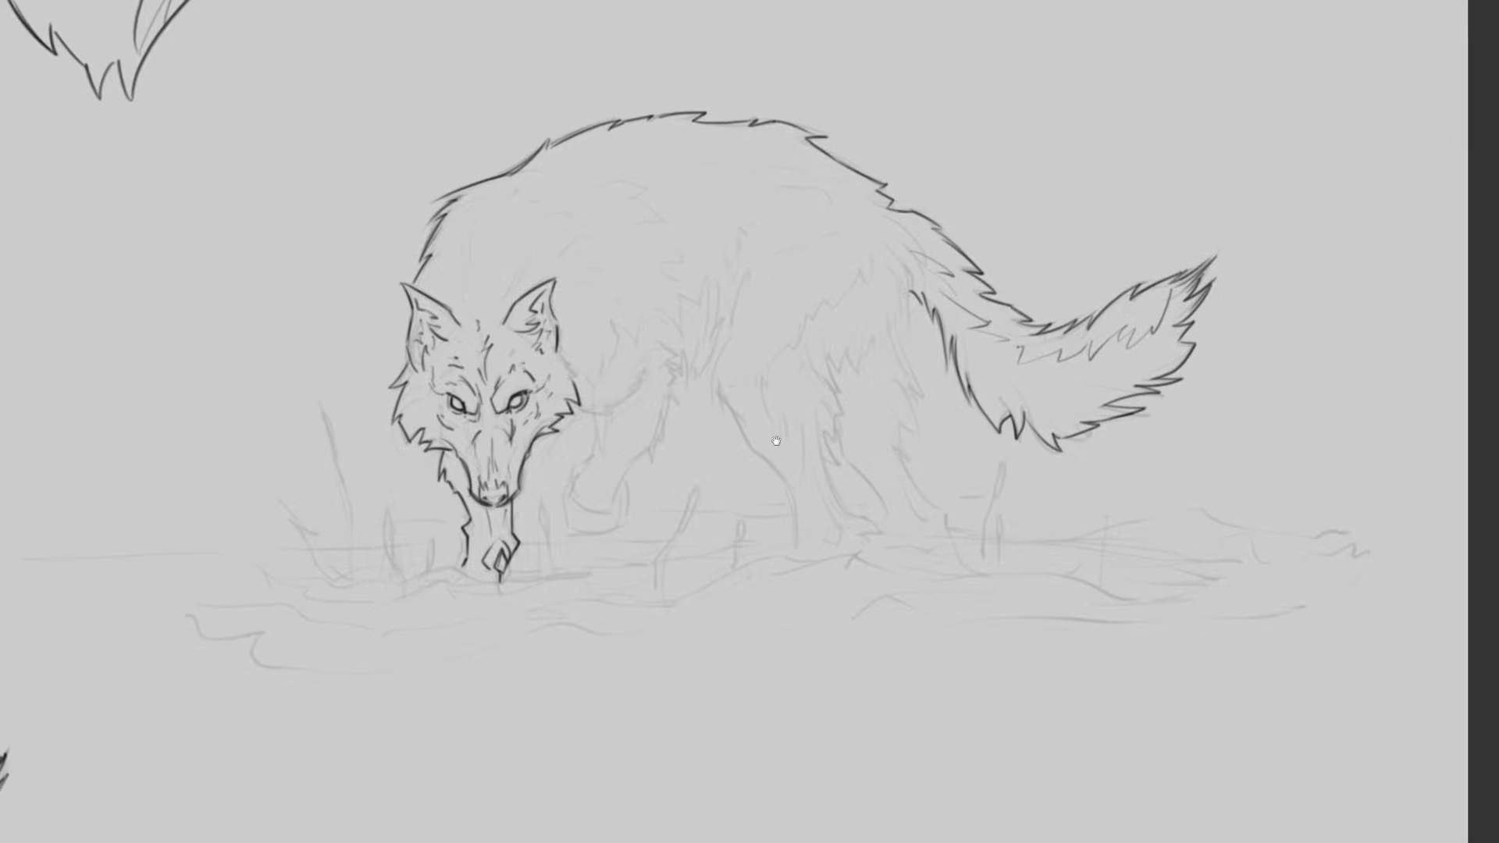
mouse_move(596, 436)
mouse_down()
mouse_move(718, 409)
mouse_move(651, 427)
mouse_move(699, 440)
mouse_move(761, 406)
mouse_move(821, 353)
mouse_move(795, 366)
mouse_move(845, 281)
mouse_up()
Step: Ink the front contour of the raised foreleg down to the paw and start the paw's outline
mouse_move(726, 455)
mouse_down()
mouse_move(718, 427)
mouse_move(718, 478)
mouse_up()
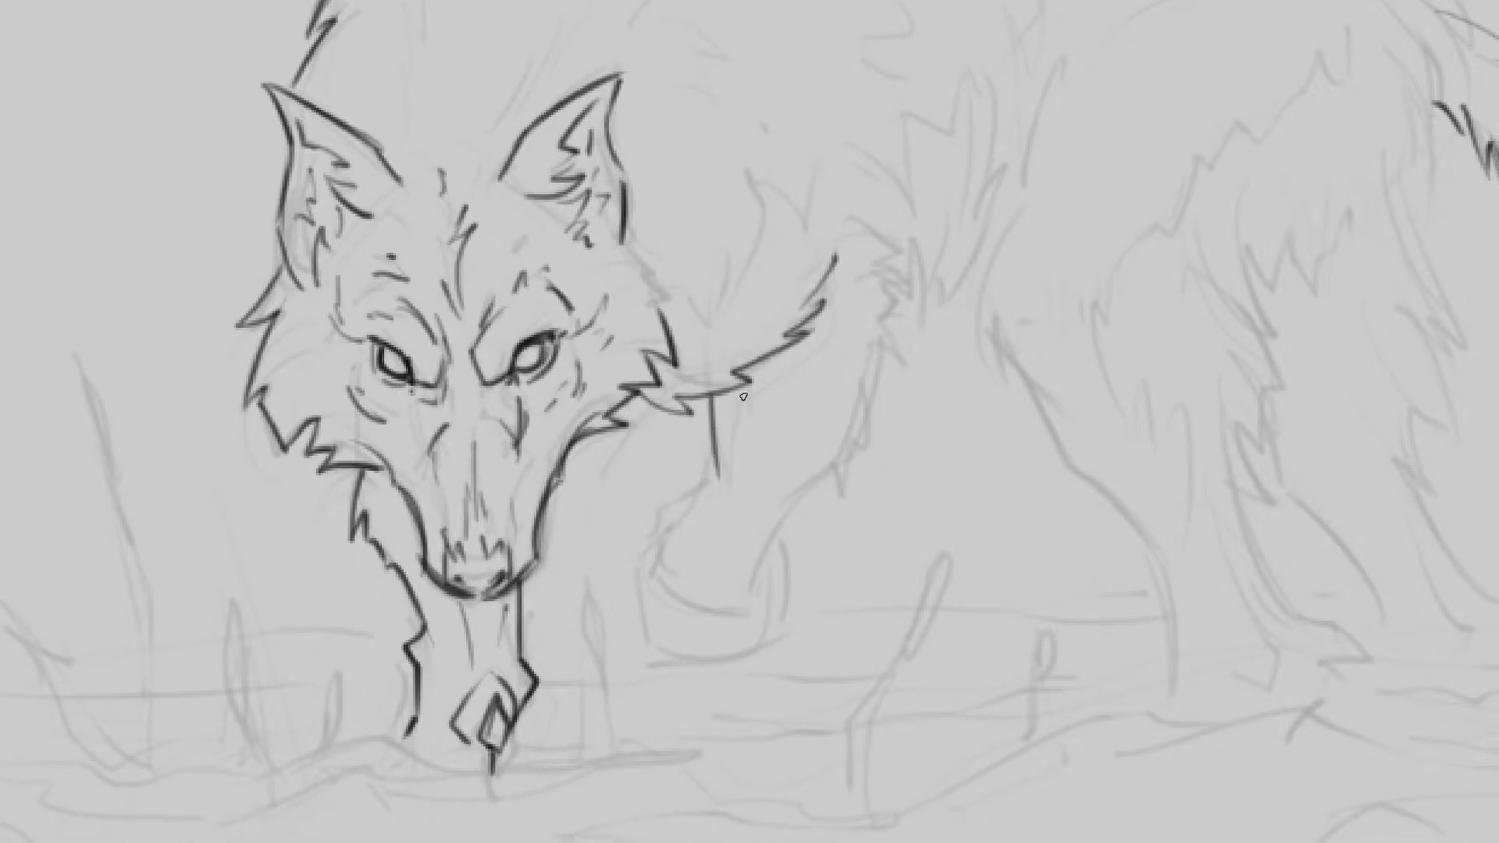
key(ctrl+z)
drag(709, 393, 726, 479)
key(ctrl+z)
drag(709, 398, 718, 453)
drag(713, 396, 723, 485)
mouse_move(713, 434)
mouse_down()
mouse_move(700, 482)
mouse_move(658, 516)
mouse_up()
mouse_move(715, 452)
mouse_down()
mouse_move(655, 574)
mouse_move(675, 611)
mouse_move(745, 605)
mouse_move(790, 500)
mouse_up()
drag(656, 519, 668, 641)
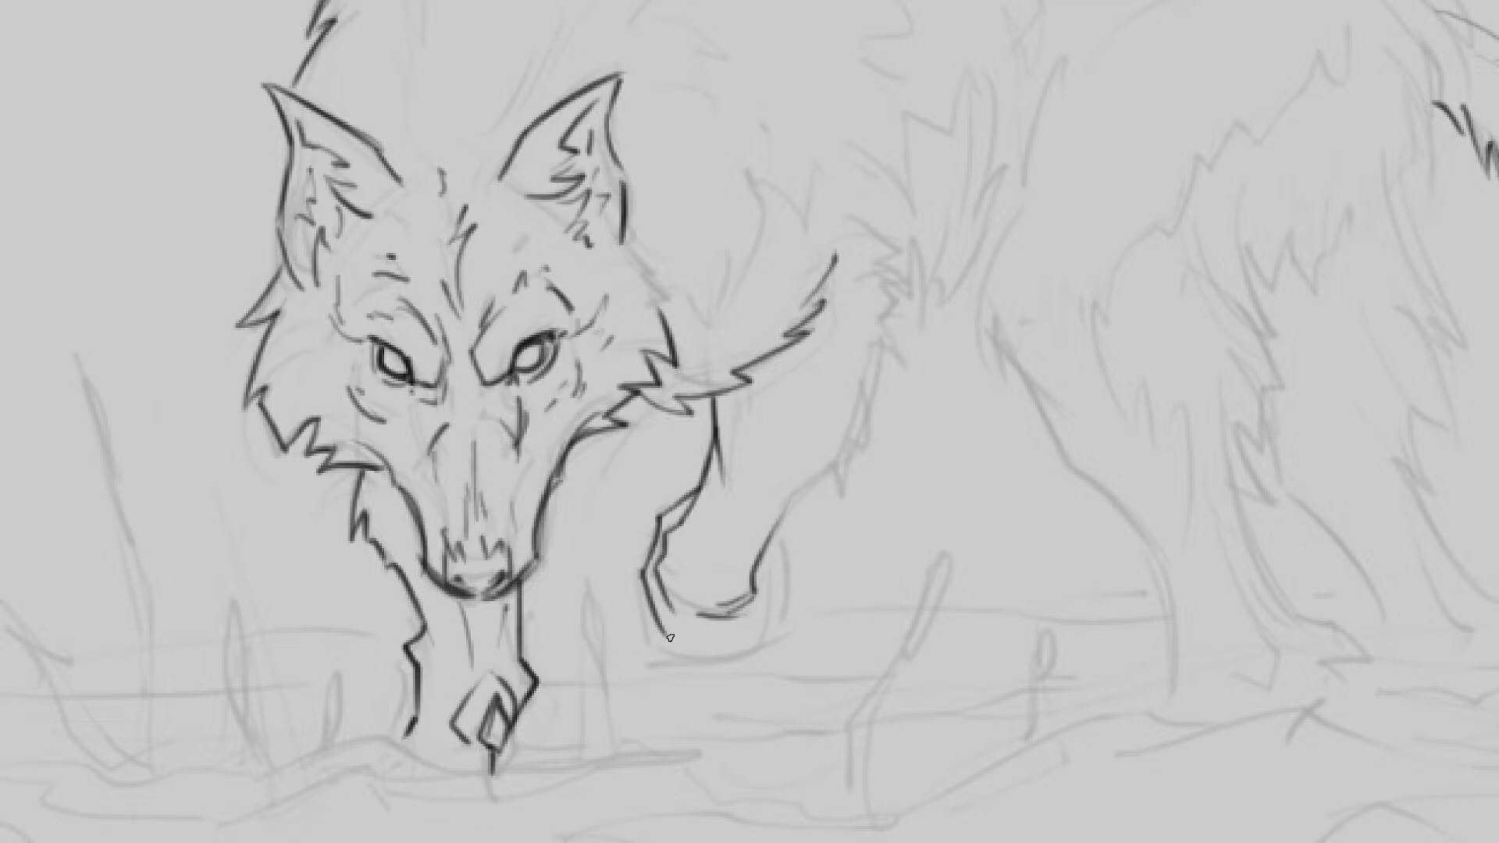
Step: Close the raised paw's outline and ink the jagged rear edge of that foreleg up to the elbow
mouse_move(645, 574)
mouse_down()
mouse_move(664, 649)
mouse_move(754, 641)
mouse_move(792, 509)
mouse_up()
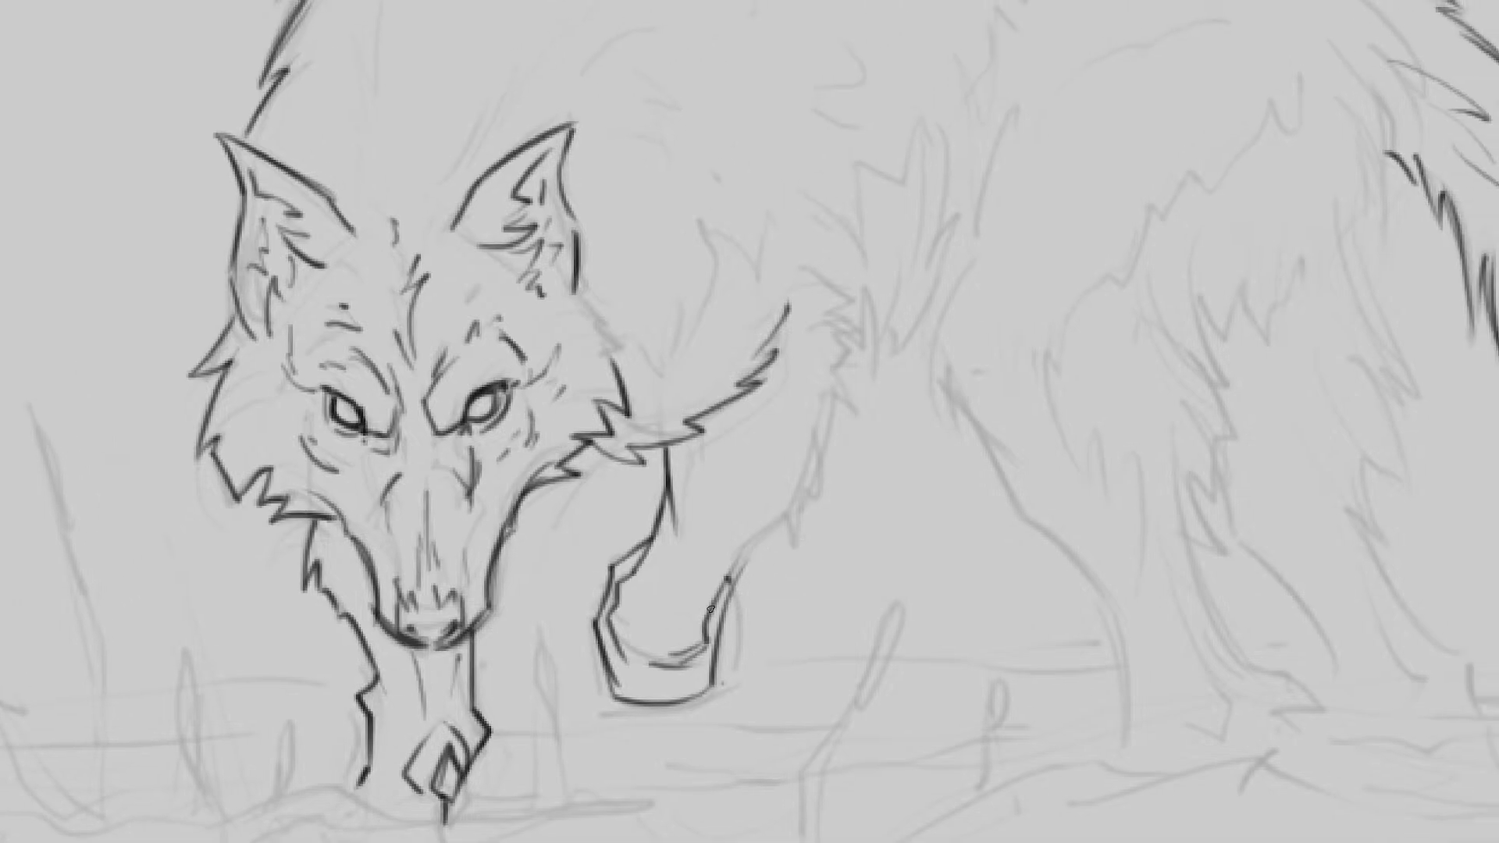
mouse_move(710, 609)
mouse_down()
mouse_move(818, 441)
mouse_move(842, 363)
mouse_move(827, 323)
mouse_up()
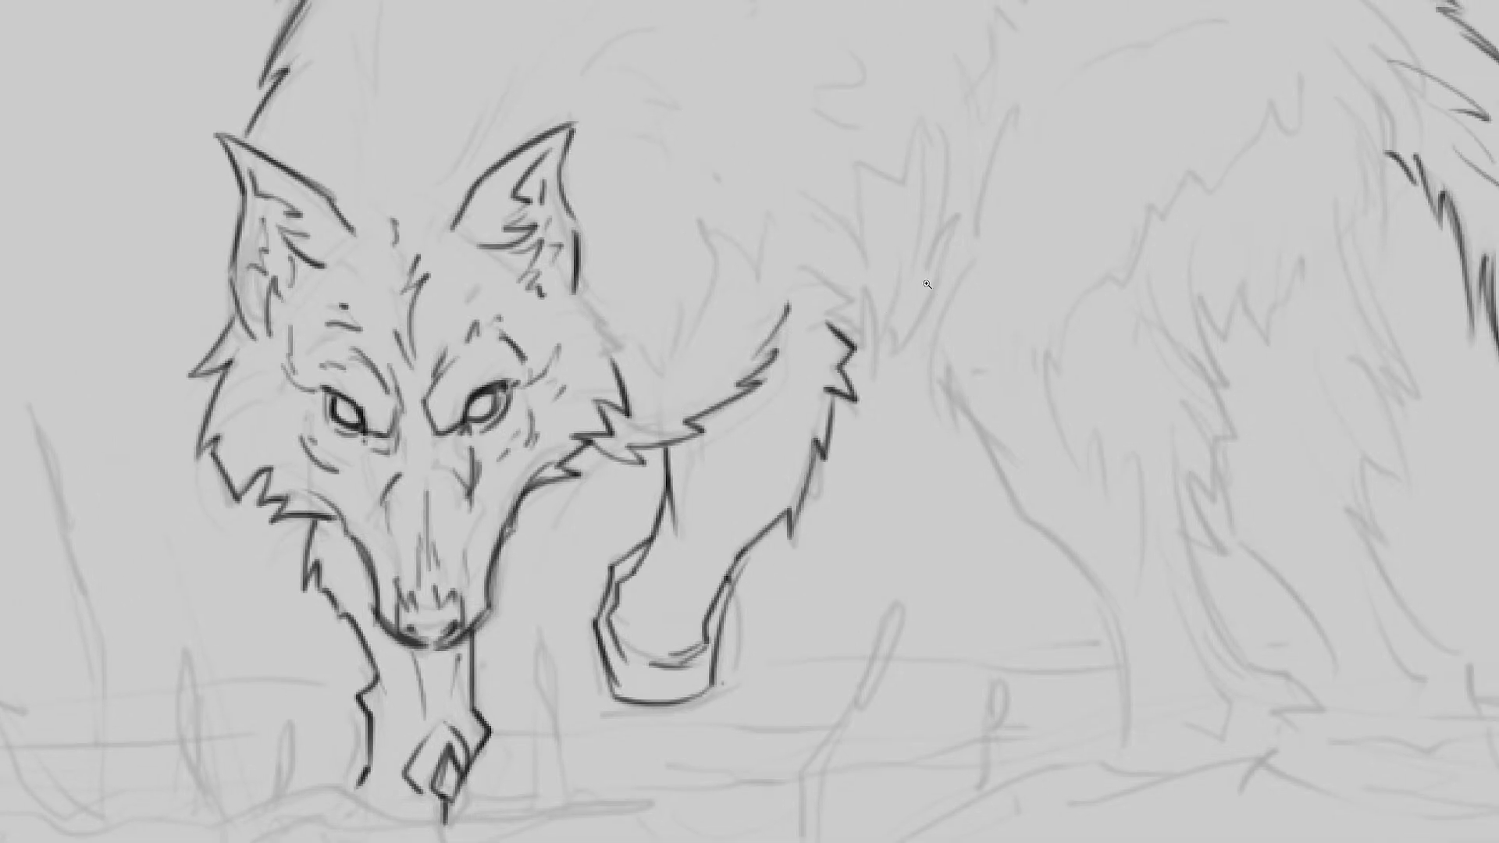
drag(927, 284, 853, 262)
drag(854, 256, 729, 332)
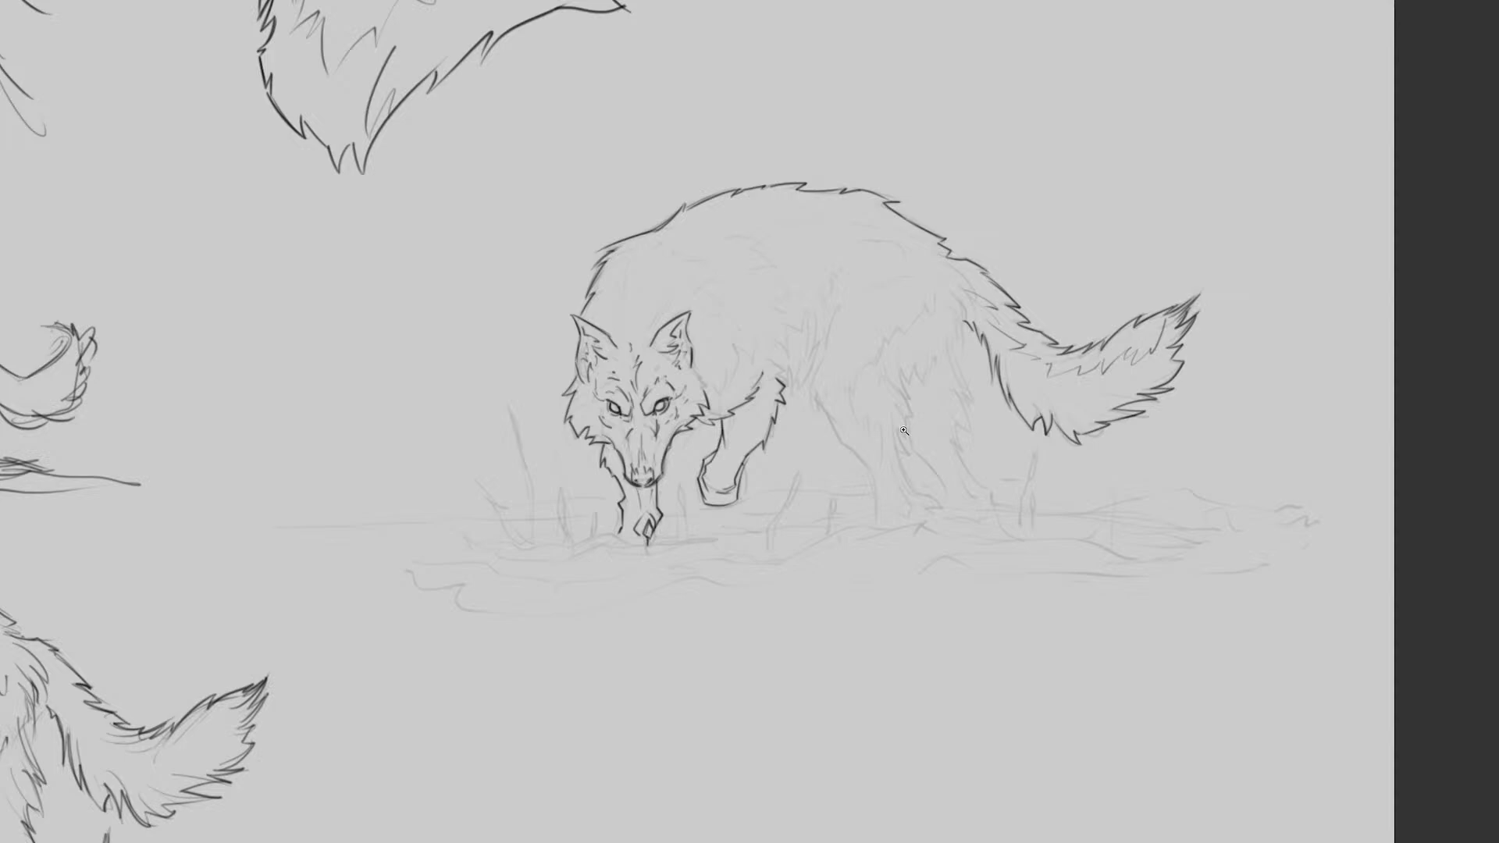
Step: Draw the belly's fur tufts between the raised foreleg and the near hind leg
mouse_move(804, 429)
mouse_down()
mouse_move(771, 429)
mouse_move(808, 438)
mouse_move(792, 472)
mouse_move(726, 429)
mouse_up()
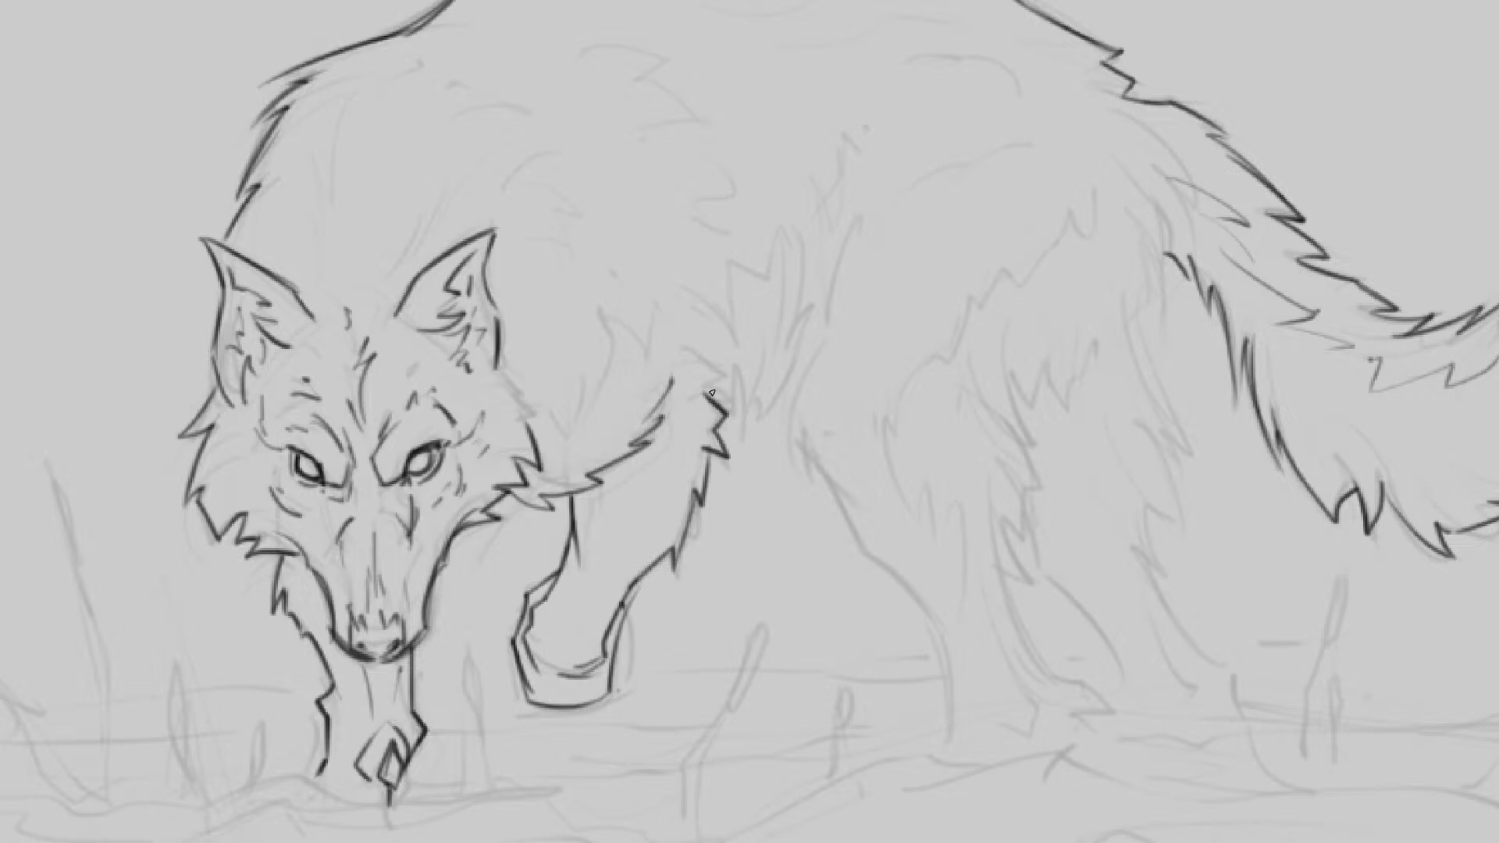
drag(713, 392, 699, 340)
mouse_move(730, 437)
mouse_down()
mouse_move(728, 359)
mouse_move(753, 377)
mouse_up()
drag(752, 445, 816, 295)
key(ctrl+z)
mouse_move(755, 442)
mouse_down()
mouse_move(750, 404)
mouse_move(810, 321)
mouse_move(809, 353)
mouse_move(848, 300)
mouse_up()
Step: Ink the front contour of the near hind leg from the belly down to the ground
mouse_move(800, 446)
mouse_down()
mouse_move(781, 425)
mouse_move(827, 499)
mouse_up()
drag(855, 570, 812, 537)
drag(785, 460, 890, 595)
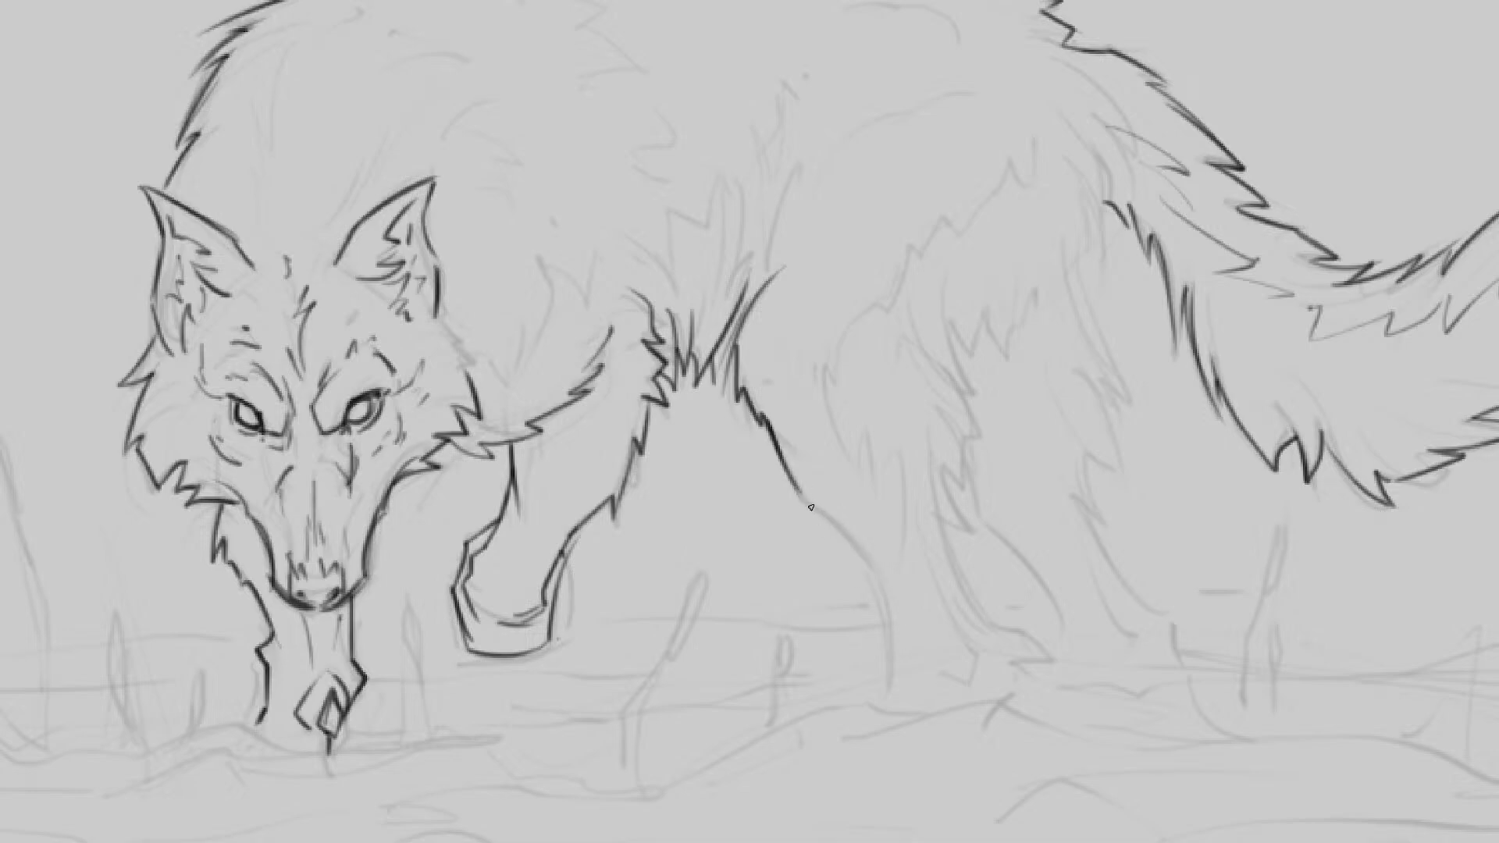
drag(786, 466, 879, 605)
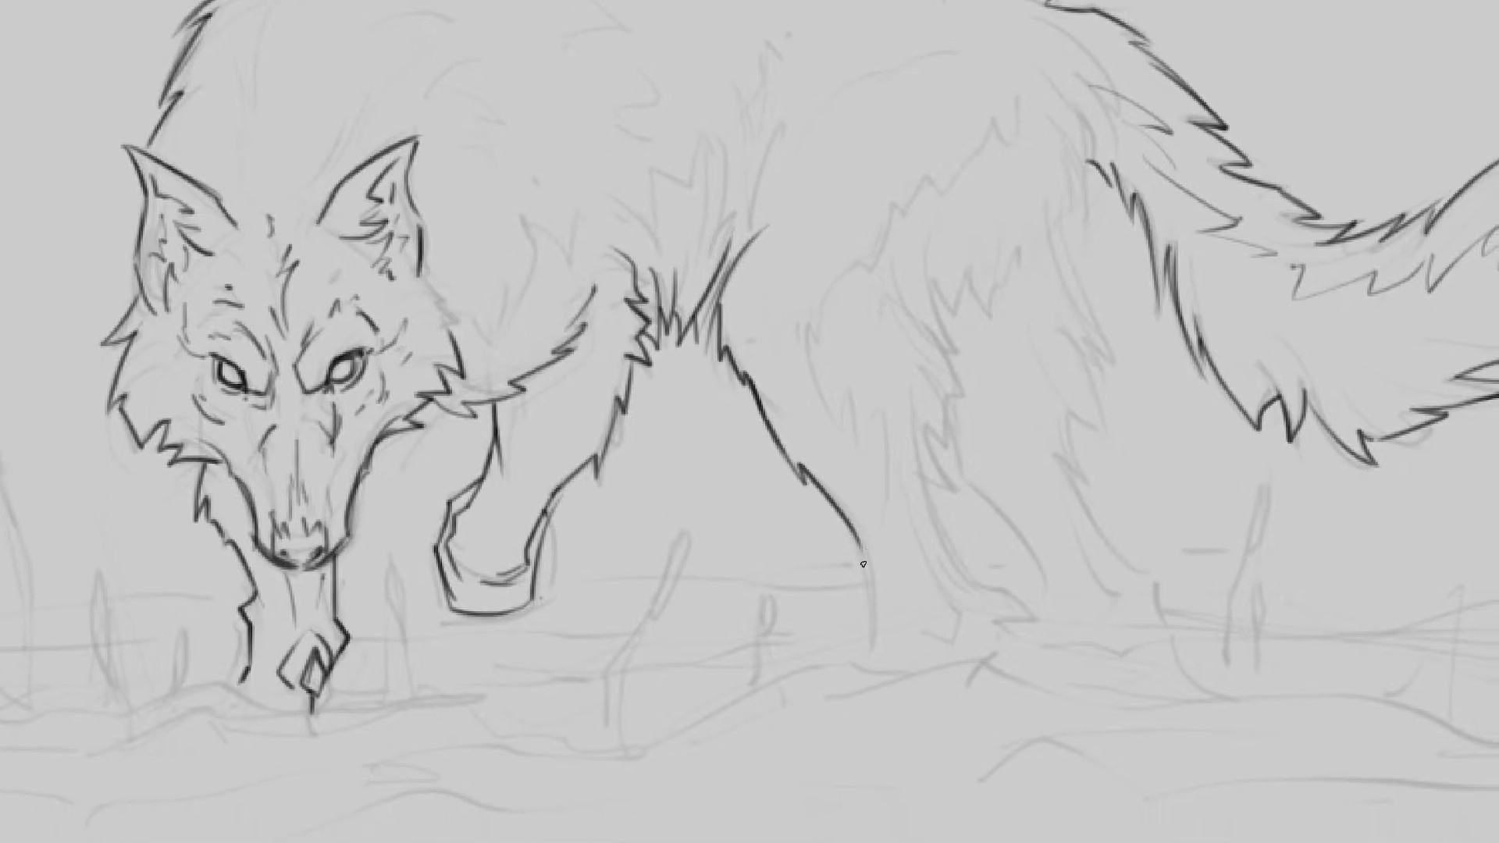
drag(855, 536, 865, 642)
key(ctrl+z)
drag(854, 532, 866, 658)
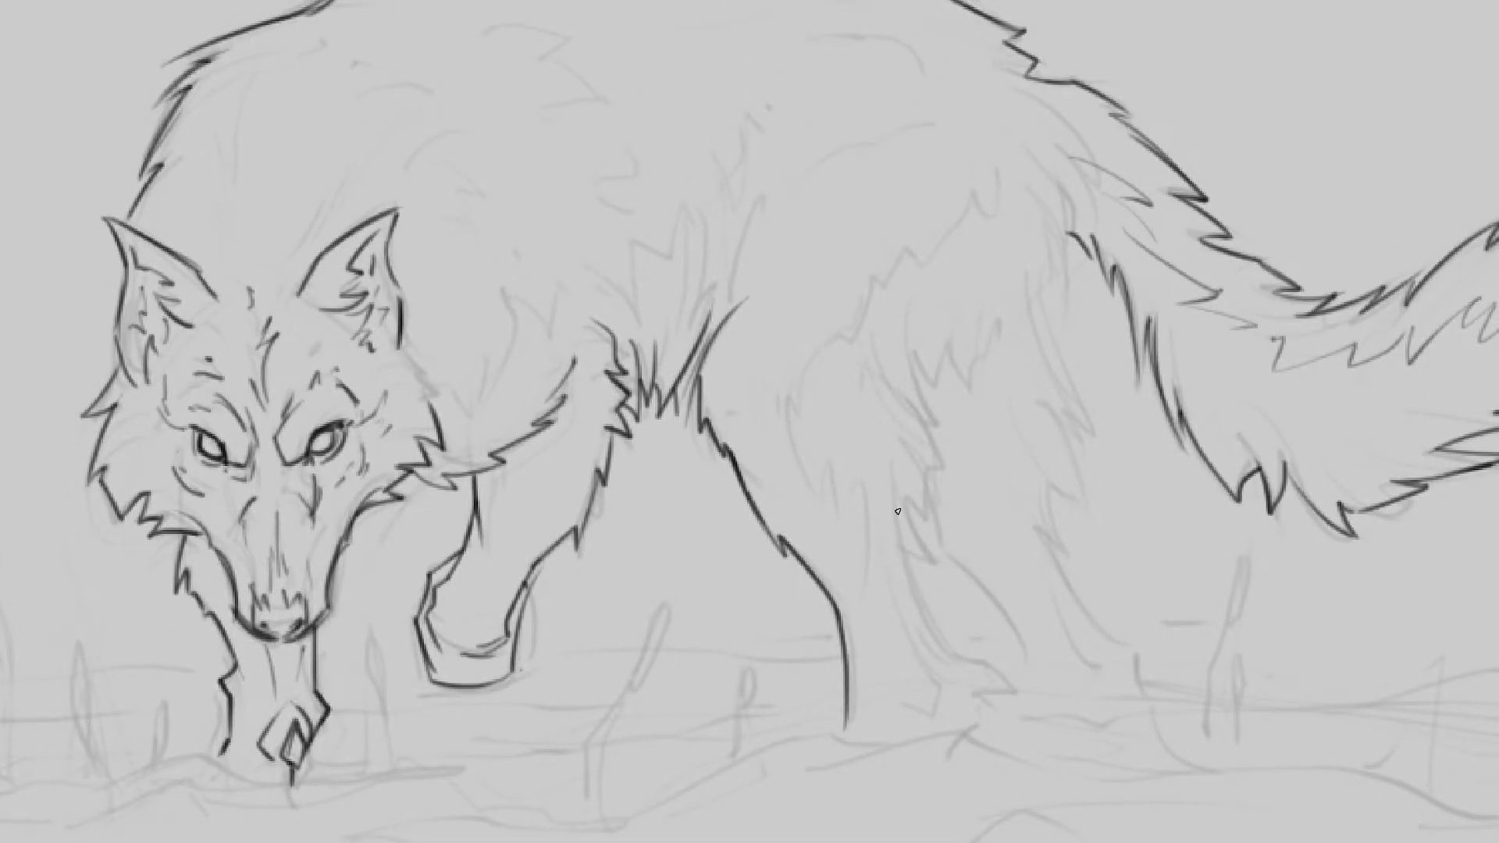
Step: Ink the near hind leg's rear contour from the heel up through the jagged thigh fur
mouse_move(900, 504)
mouse_down()
mouse_move(939, 640)
mouse_move(980, 709)
mouse_up()
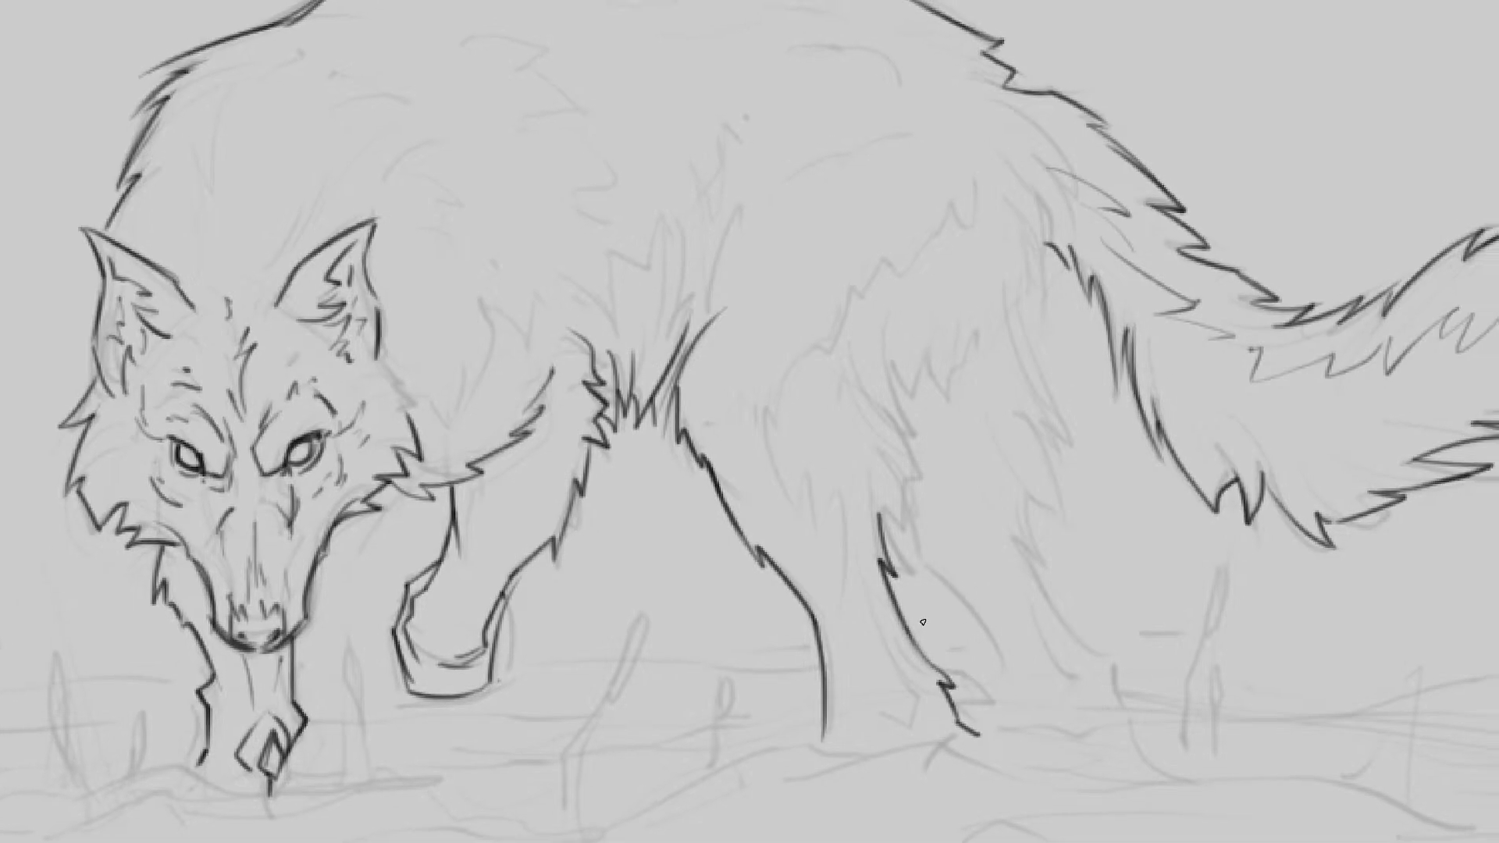
mouse_move(880, 513)
mouse_down()
mouse_move(915, 487)
mouse_move(890, 372)
mouse_move(919, 376)
mouse_move(934, 400)
mouse_move(995, 277)
mouse_up()
drag(1026, 336, 954, 317)
key(e)
drag(921, 261, 913, 313)
key(b)
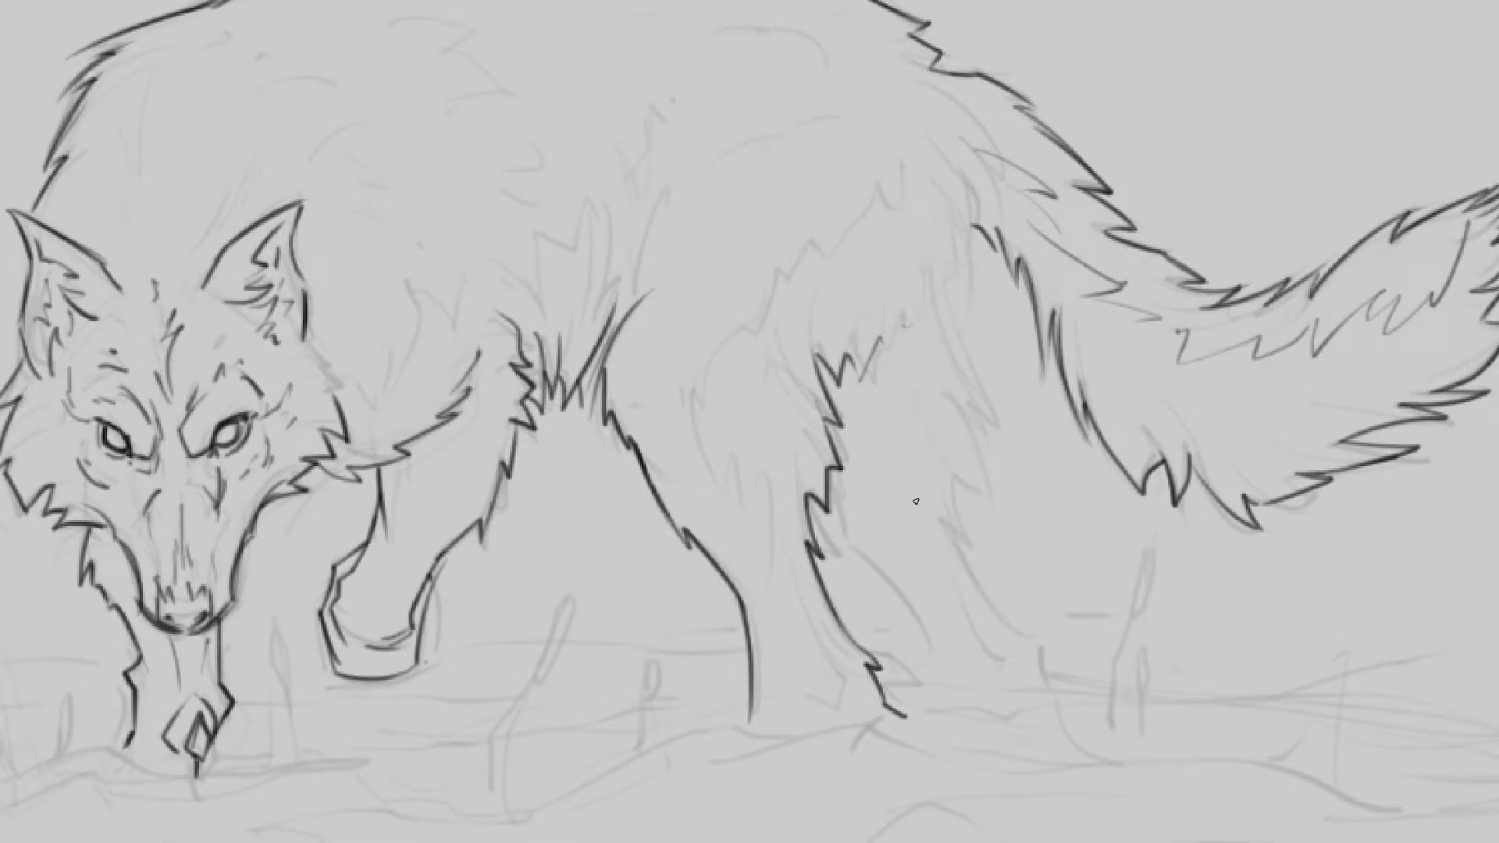
Step: Ink the far hind leg's front edge, foot and rear contour up to the tail base
mouse_move(920, 502)
mouse_down()
mouse_move(887, 472)
mouse_move(820, 528)
mouse_move(875, 590)
mouse_move(885, 635)
mouse_move(995, 606)
mouse_move(1003, 647)
mouse_move(1014, 615)
mouse_move(984, 617)
mouse_move(1015, 660)
mouse_up()
key(ctrl+z)
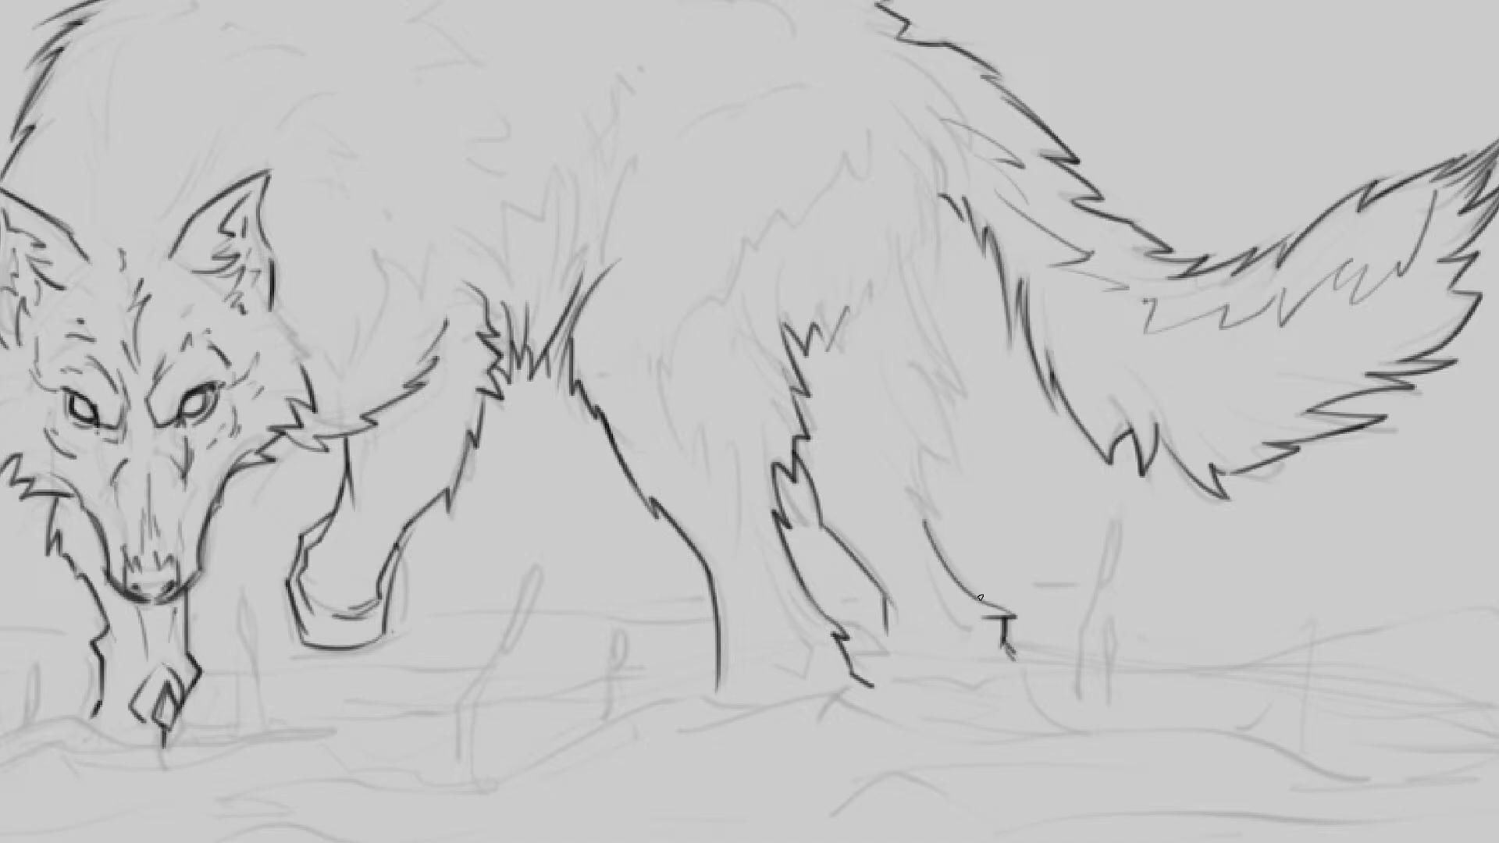
drag(993, 591, 962, 614)
drag(879, 528, 904, 551)
mouse_move(889, 468)
mouse_down()
mouse_move(899, 547)
mouse_move(917, 434)
mouse_move(883, 273)
mouse_move(899, 310)
mouse_up()
key(ctrl+z)
mouse_move(898, 307)
mouse_down()
mouse_move(905, 231)
mouse_move(987, 281)
mouse_up()
scroll(983, 253, down, 4)
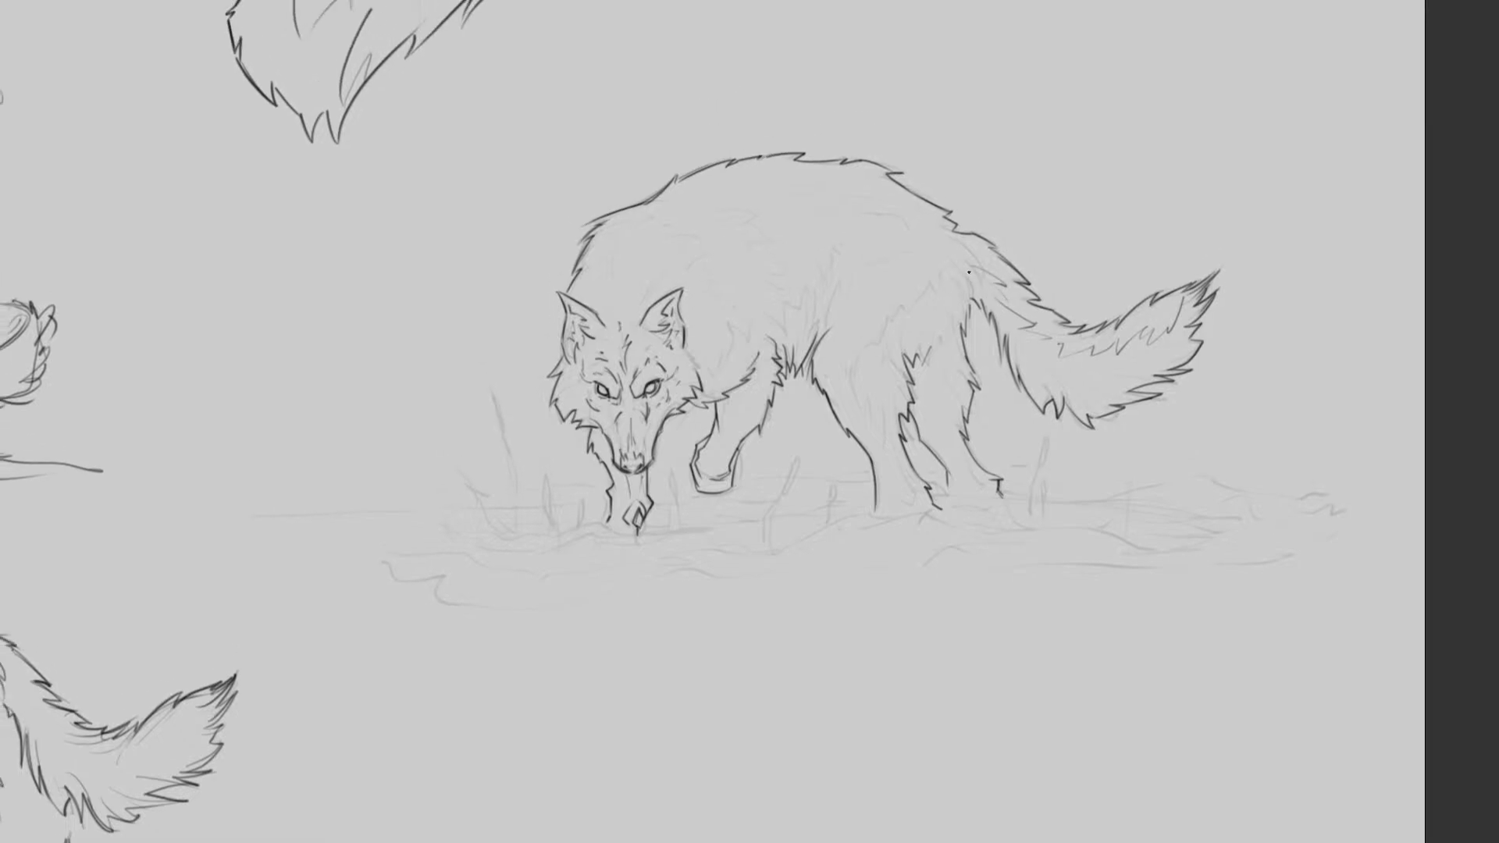
Step: Erase the middle stretch of the far hind leg's rear contour
drag(1003, 408, 941, 418)
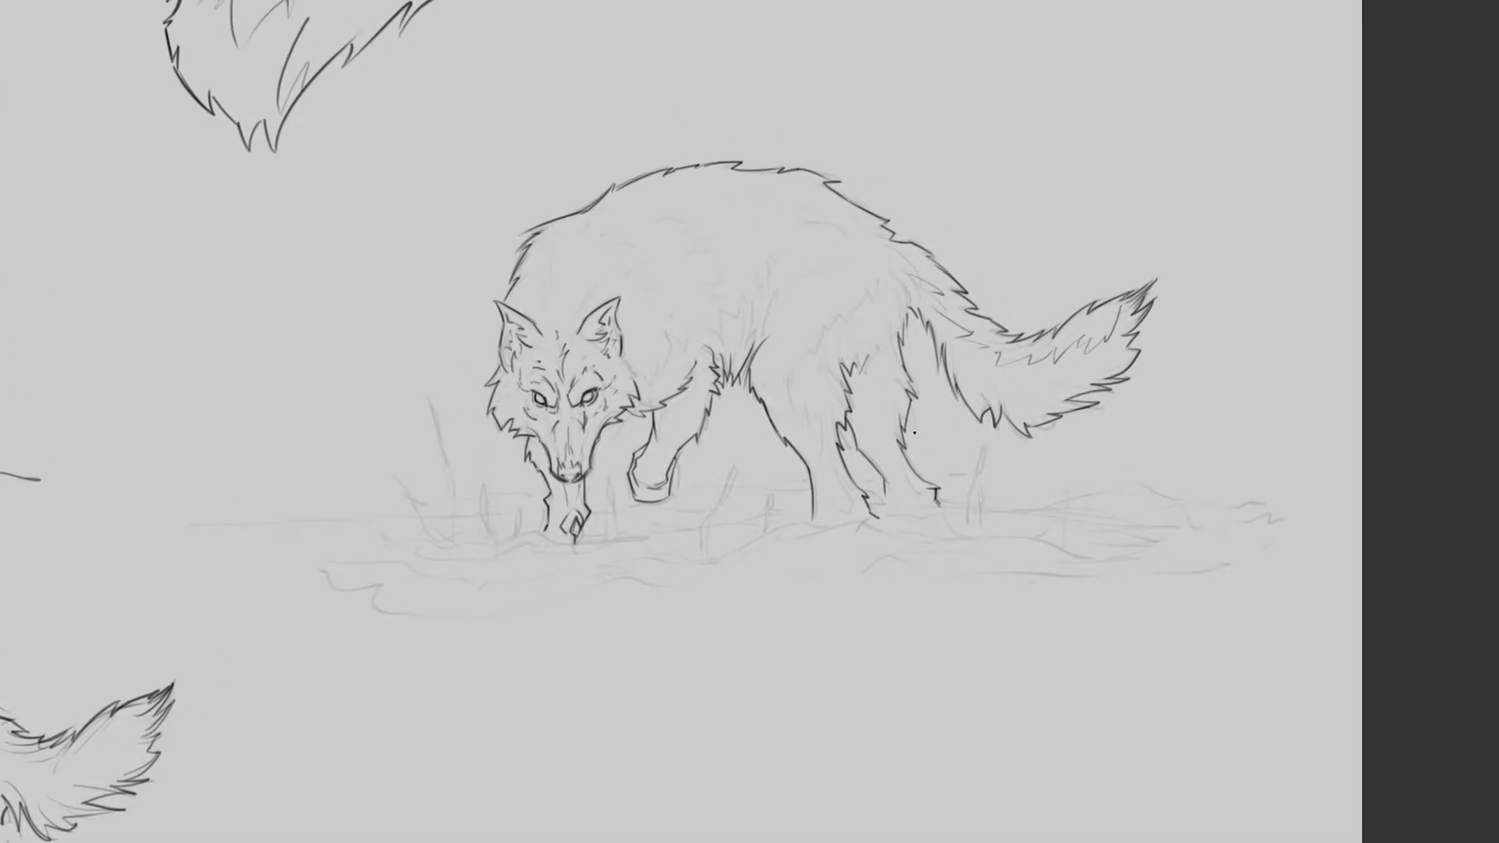
click(896, 377)
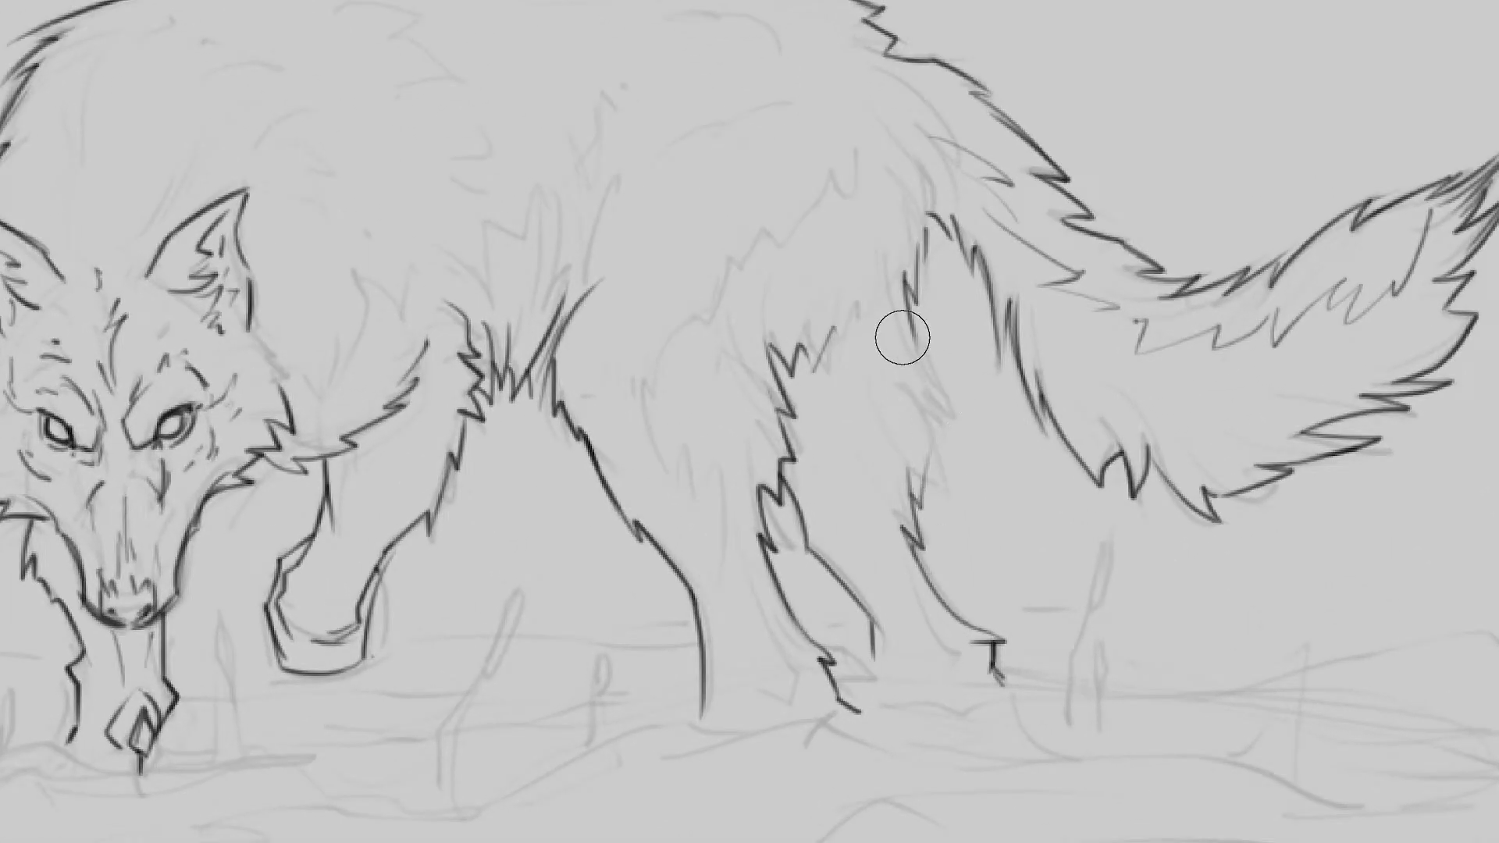
drag(892, 223, 966, 308)
mouse_move(853, 518)
mouse_down()
mouse_move(824, 499)
mouse_move(781, 526)
mouse_move(785, 497)
mouse_move(794, 531)
mouse_up()
Step: Draw layered fur tufts across the far hind leg's thigh and along its rear edge
mouse_move(836, 415)
mouse_down()
mouse_move(887, 560)
mouse_move(882, 515)
mouse_up()
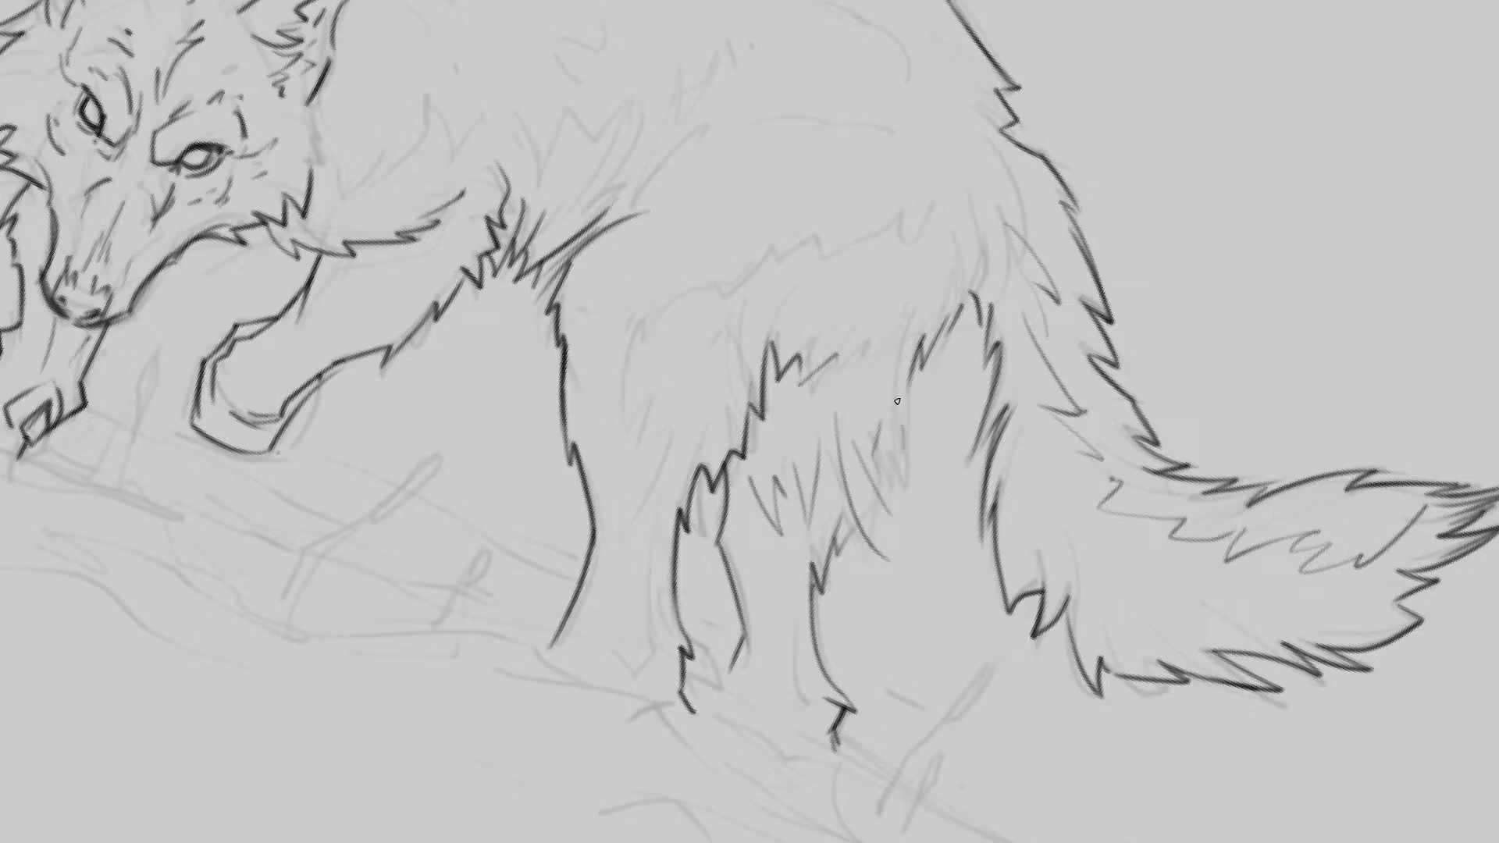
drag(920, 353, 897, 454)
mouse_move(812, 508)
mouse_down()
mouse_move(883, 540)
mouse_move(868, 541)
mouse_move(857, 505)
mouse_move(882, 526)
mouse_move(874, 480)
mouse_up()
drag(910, 413, 902, 490)
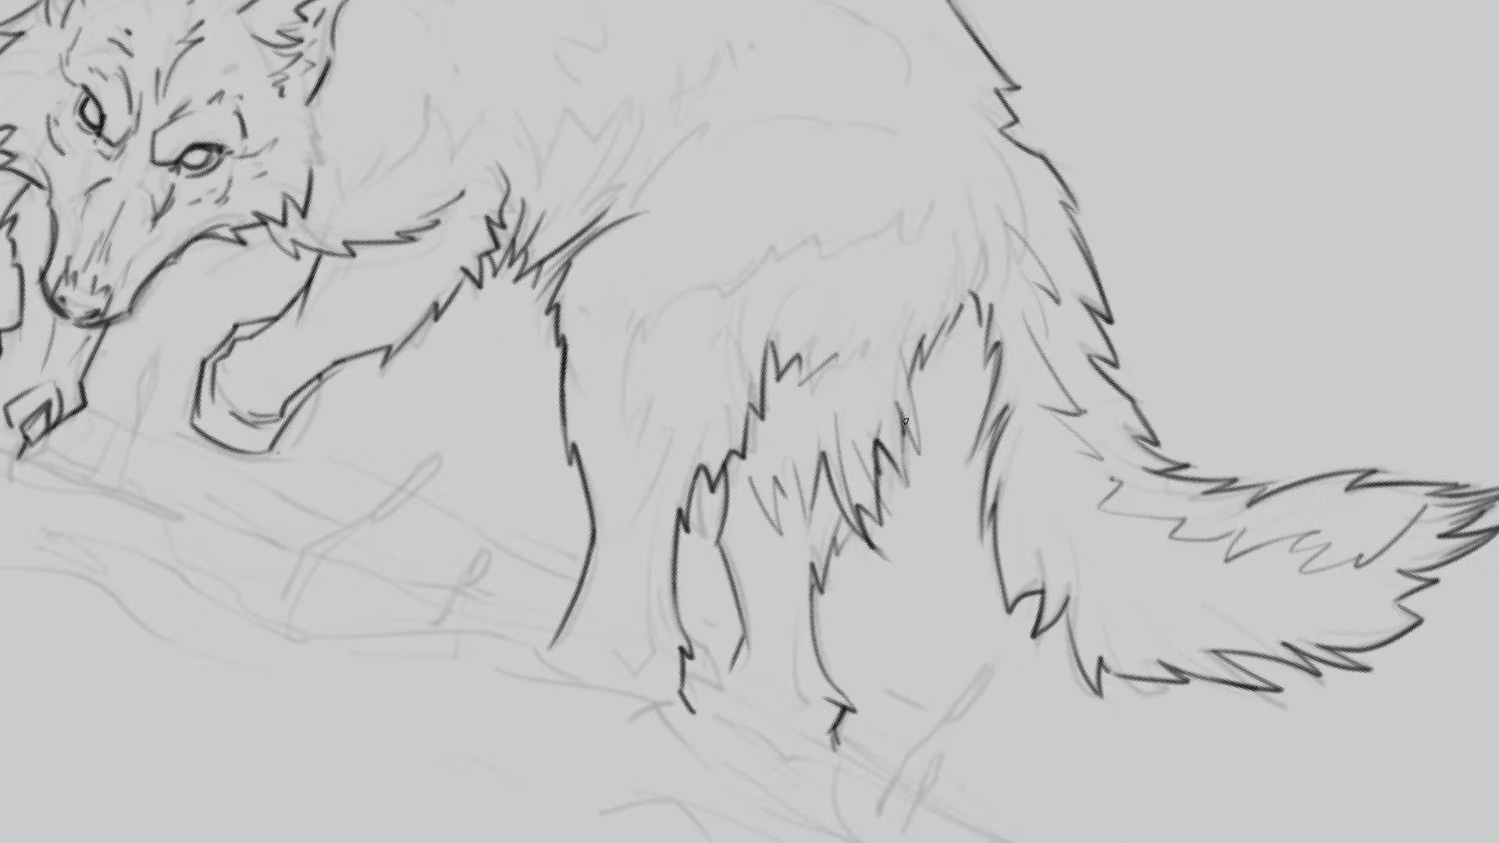
drag(923, 326, 902, 445)
drag(946, 251, 961, 223)
scroll(921, 336, down, 4)
drag(888, 368, 930, 421)
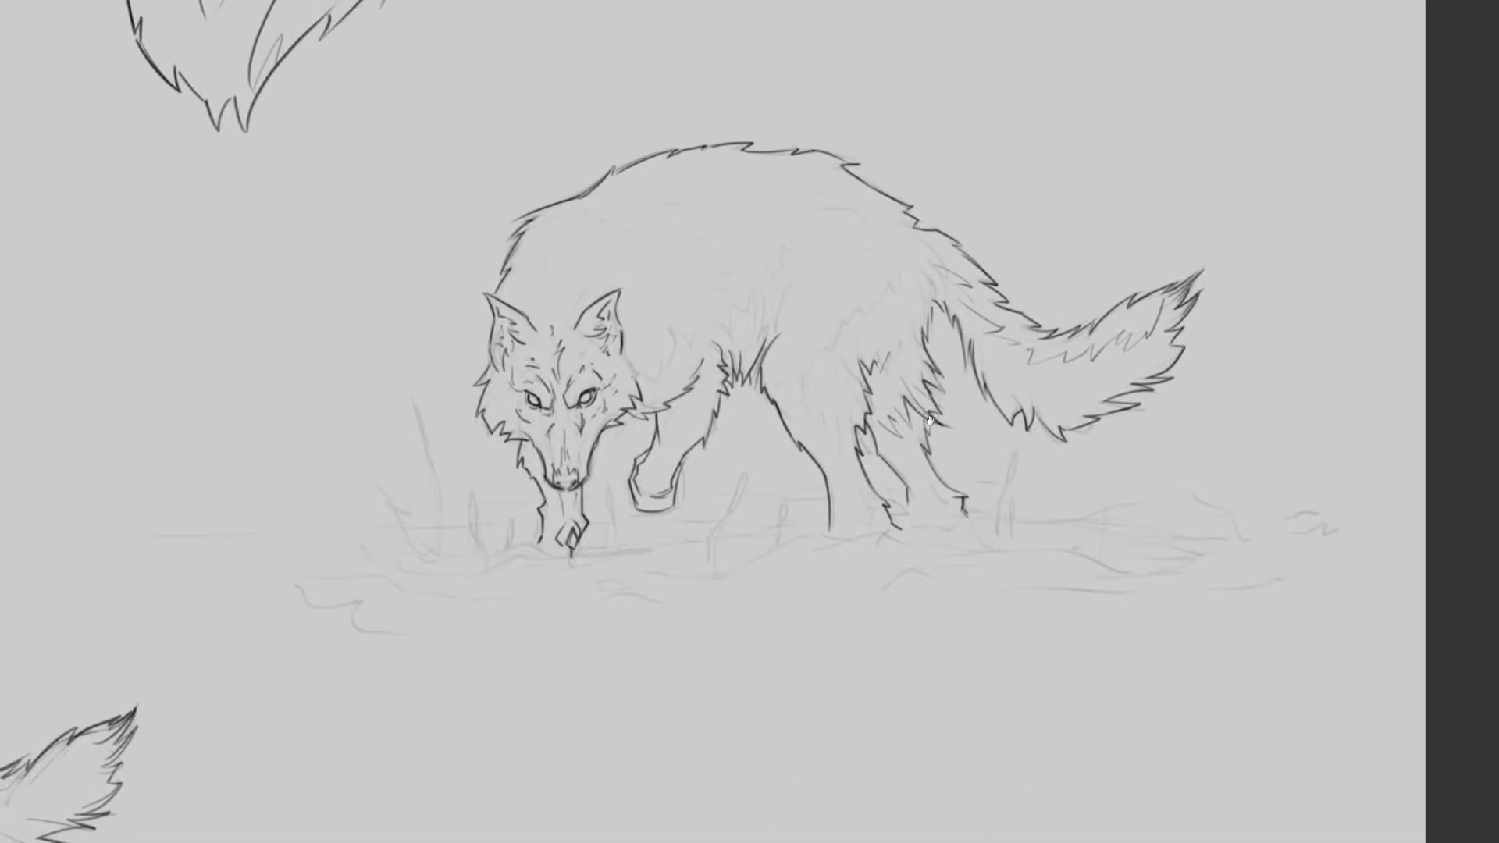
Step: Add fur strokes over the near hind leg and a jagged fur line rising across its thigh
mouse_move(827, 388)
mouse_down()
mouse_move(870, 389)
mouse_move(842, 390)
mouse_move(867, 403)
mouse_move(818, 441)
mouse_up()
mouse_move(812, 386)
mouse_down()
mouse_move(862, 467)
mouse_move(824, 499)
mouse_up()
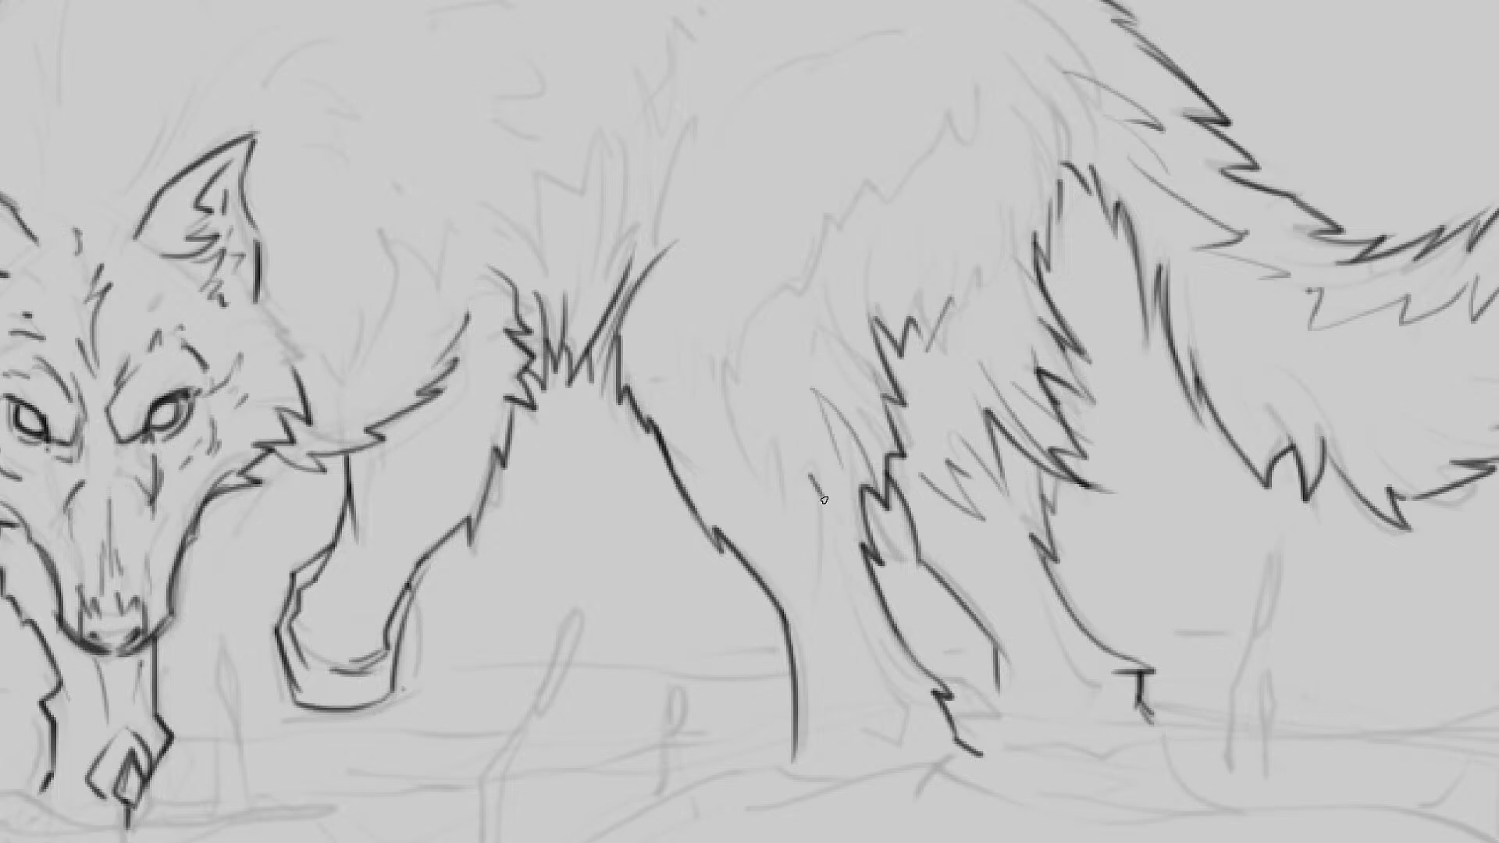
drag(782, 447, 807, 514)
drag(746, 415, 777, 496)
mouse_move(715, 373)
mouse_down()
mouse_move(773, 498)
mouse_move(760, 466)
mouse_move(773, 471)
mouse_up()
mouse_move(768, 470)
mouse_down()
mouse_move(786, 370)
mouse_move(825, 354)
mouse_move(836, 374)
mouse_move(864, 284)
mouse_move(902, 244)
mouse_move(939, 238)
mouse_move(936, 302)
mouse_up()
mouse_move(953, 294)
mouse_down()
mouse_move(985, 198)
mouse_move(1013, 178)
mouse_up()
mouse_move(1056, 244)
mouse_down()
mouse_move(1021, 178)
mouse_move(942, 243)
mouse_up()
drag(991, 307, 953, 345)
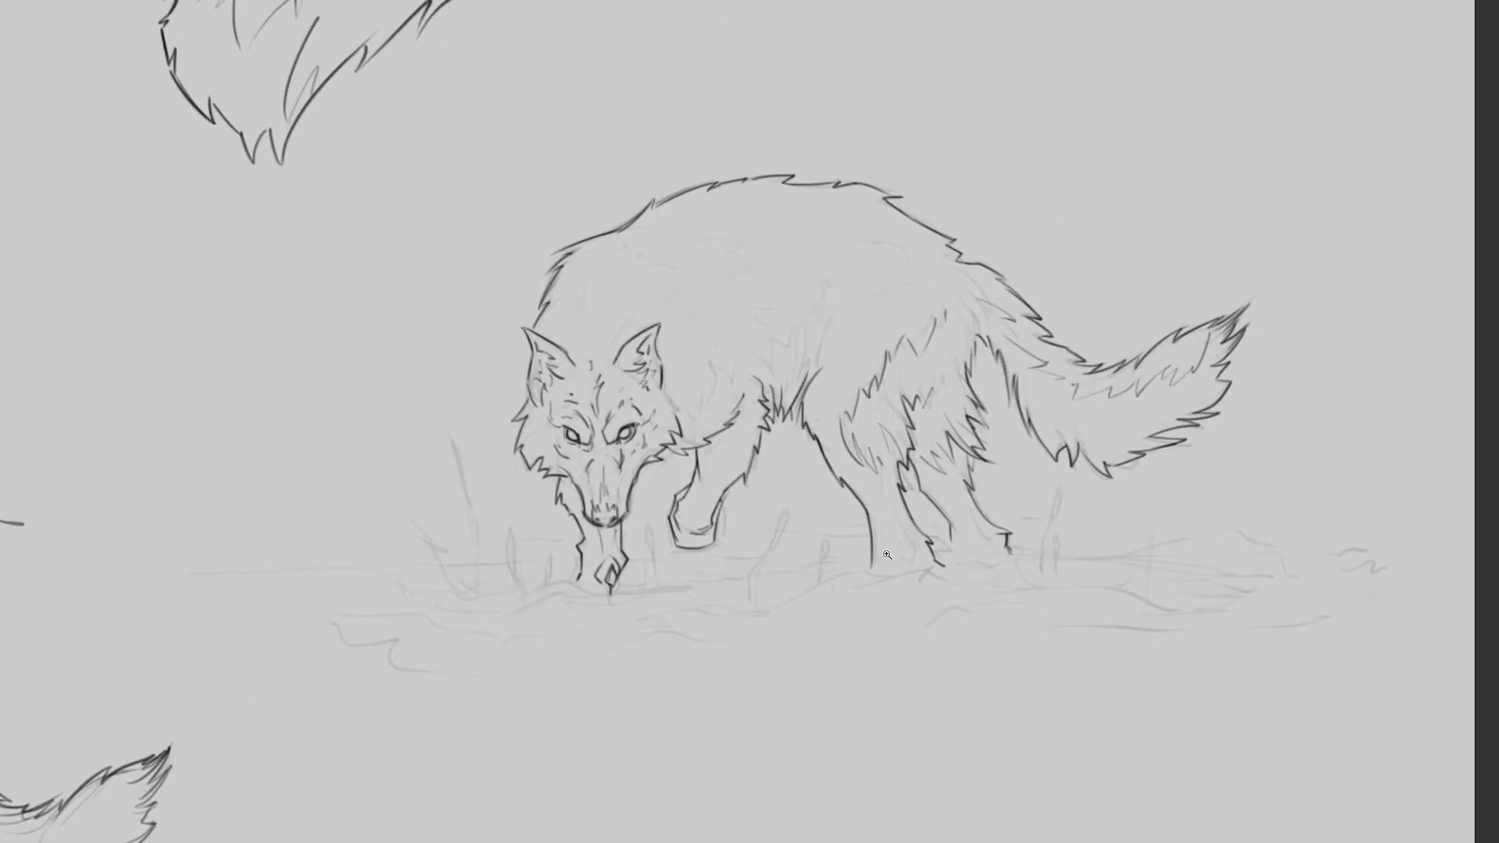
Step: Add short inner fur strokes along the upper part of the raised foreleg
mouse_move(824, 542)
mouse_down()
mouse_move(775, 539)
mouse_move(779, 559)
mouse_move(818, 572)
mouse_up()
drag(727, 476, 792, 472)
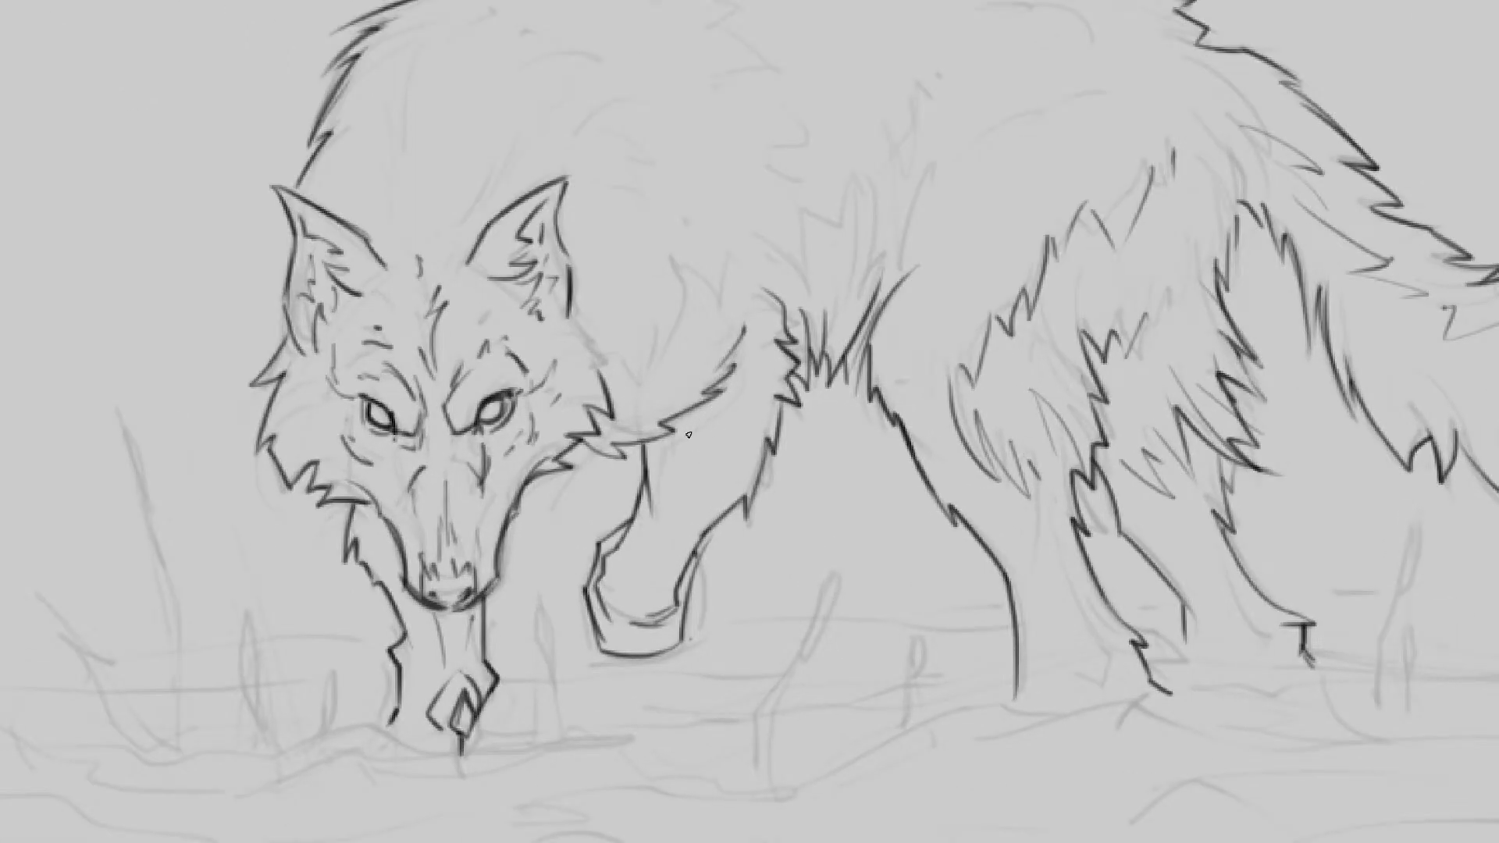
drag(693, 434, 746, 406)
drag(741, 420, 755, 358)
drag(742, 434, 678, 535)
drag(887, 399, 708, 423)
drag(846, 470, 831, 419)
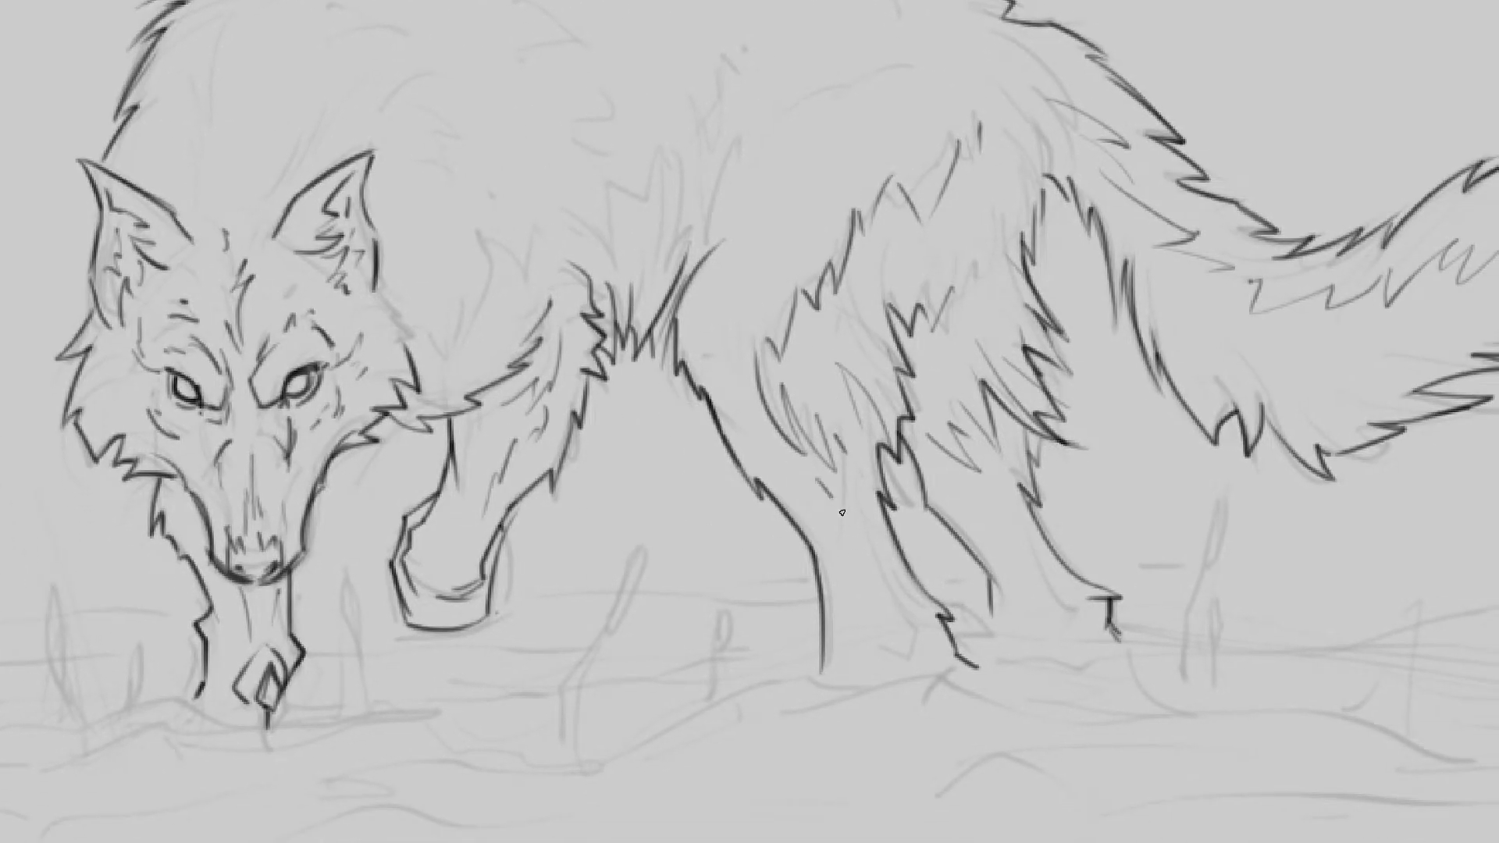
Step: Add short detail strokes down the lower parts of both hind legs
drag(831, 498, 850, 540)
drag(854, 539, 874, 602)
drag(882, 611, 890, 632)
drag(985, 486, 1075, 616)
mouse_move(1090, 451)
mouse_down()
mouse_move(1020, 409)
mouse_move(985, 433)
mouse_up()
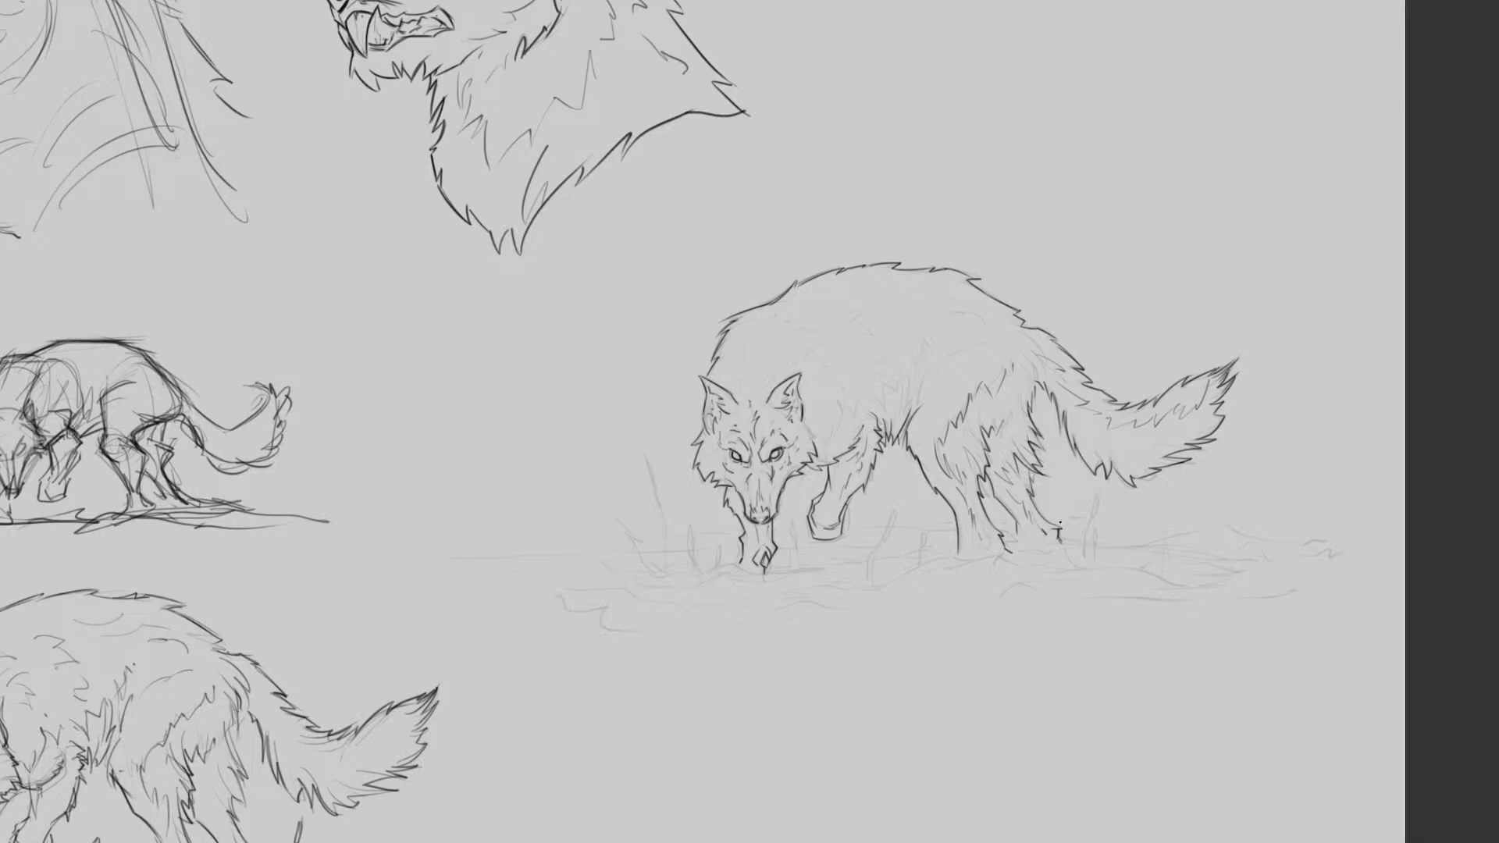
Step: Add fur strokes beside the left-hand eye and ink the right-hand cheek edge below the ear
mouse_move(716, 441)
mouse_down()
mouse_move(702, 384)
mouse_move(828, 361)
mouse_move(776, 332)
mouse_up()
drag(677, 351, 746, 319)
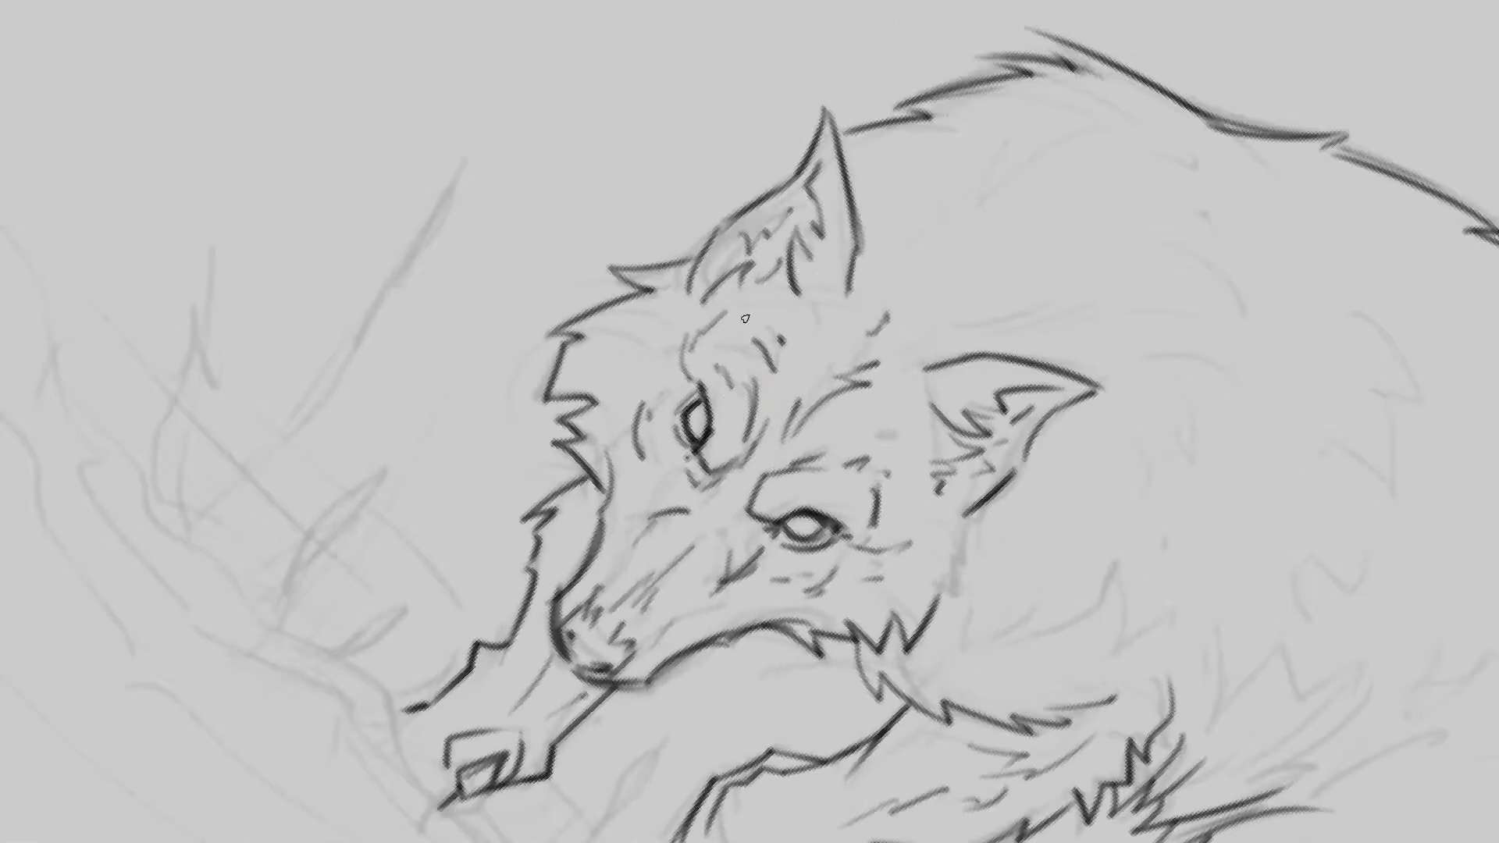
mouse_move(665, 385)
mouse_down()
mouse_move(646, 339)
mouse_move(670, 288)
mouse_up()
mouse_move(925, 503)
mouse_down()
mouse_move(886, 458)
mouse_move(851, 322)
mouse_move(870, 368)
mouse_move(899, 328)
mouse_move(862, 353)
mouse_move(855, 312)
mouse_move(743, 429)
mouse_move(885, 513)
mouse_up()
key(ctrl+z)
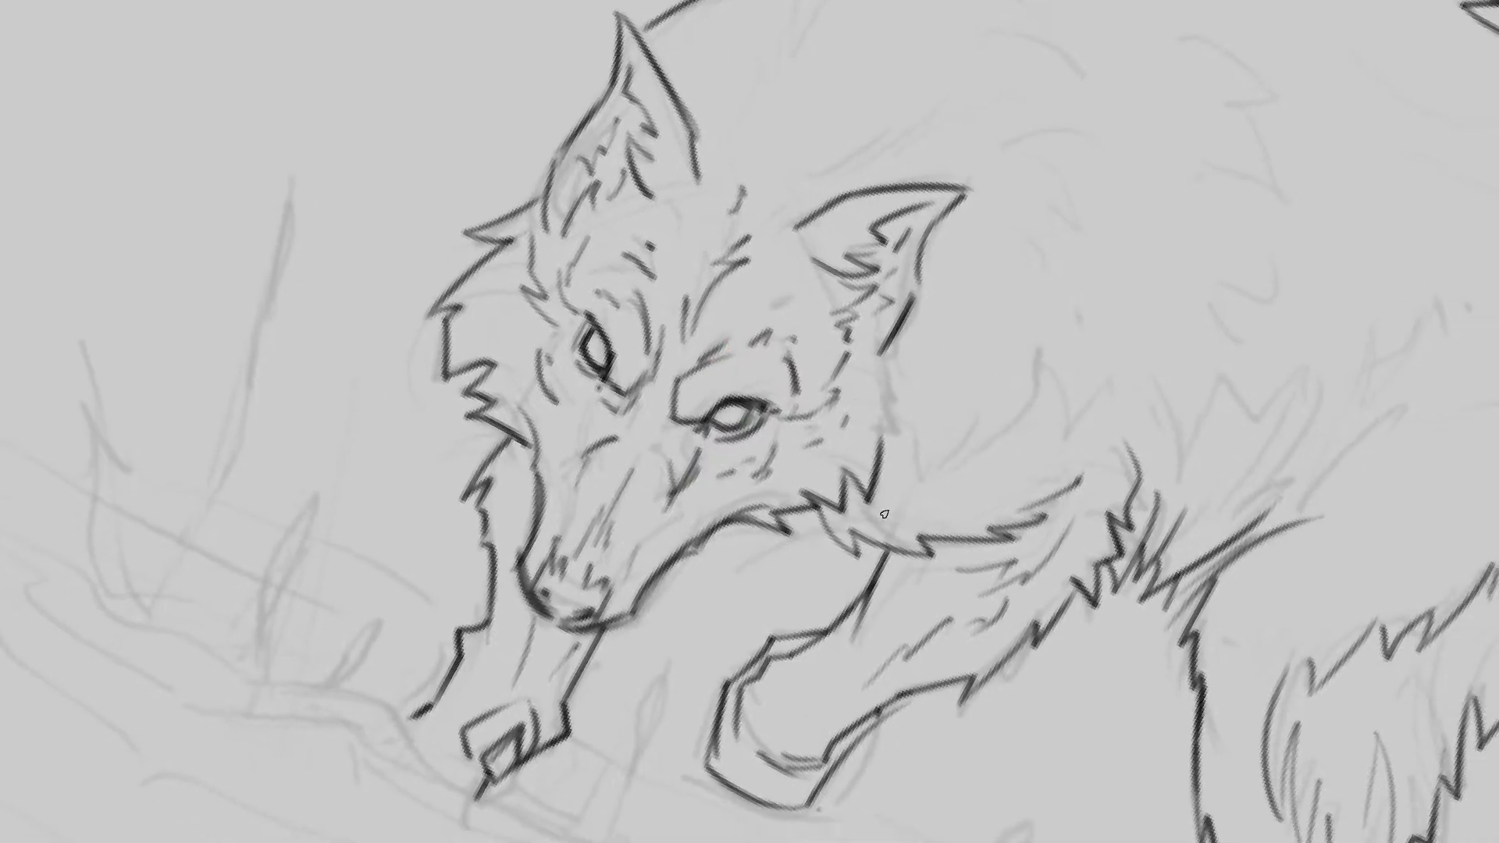
drag(875, 439, 882, 358)
scroll(979, 314, down, 2)
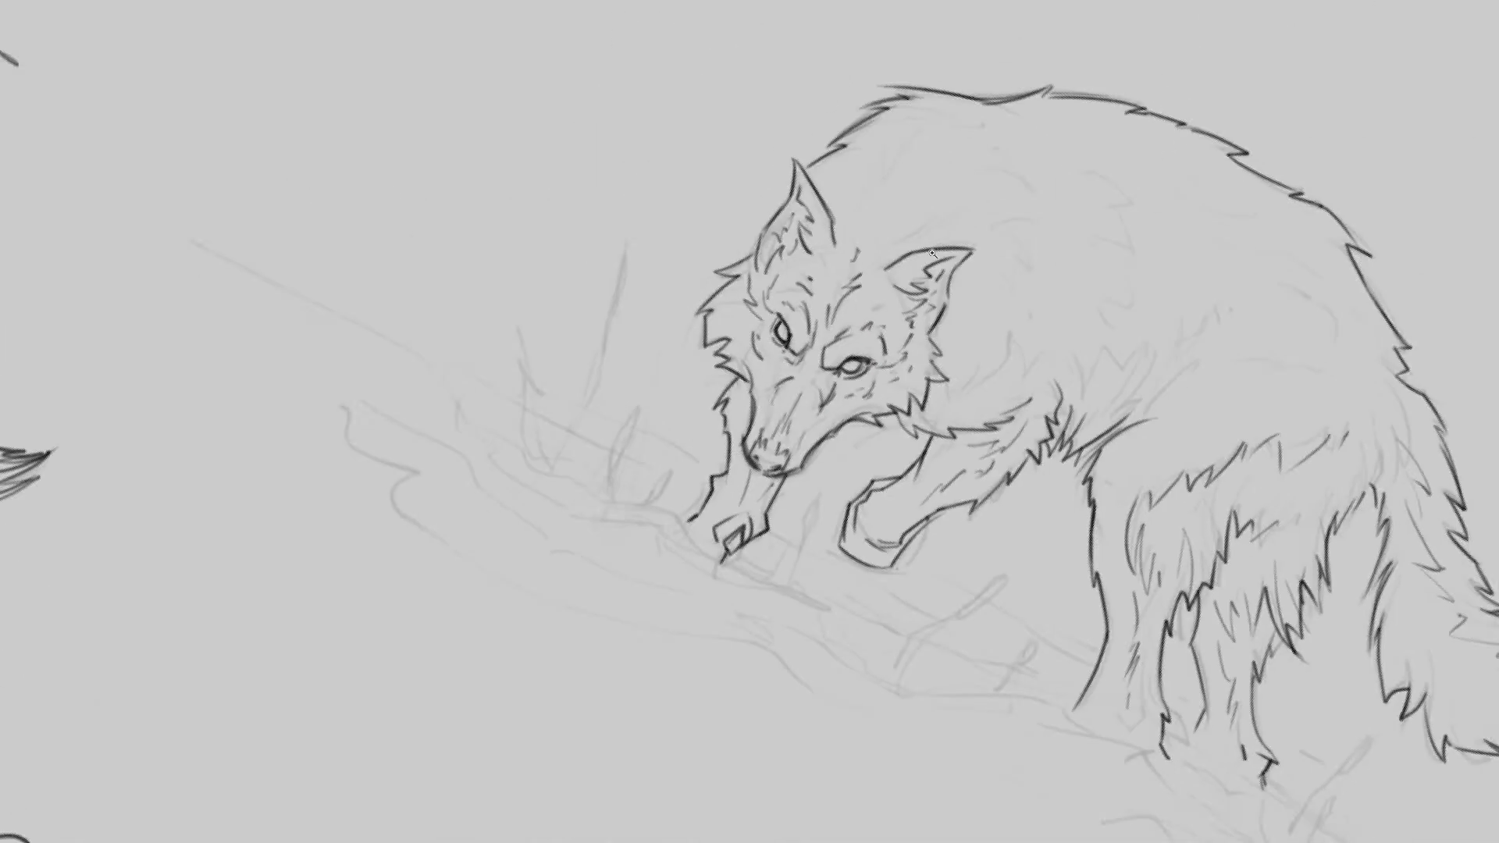
Step: Ink a jagged fur line rising from the wolf's left-hand ear towards the upper back
key(Escape)
drag(961, 275, 948, 363)
scroll(810, 283, up, 3)
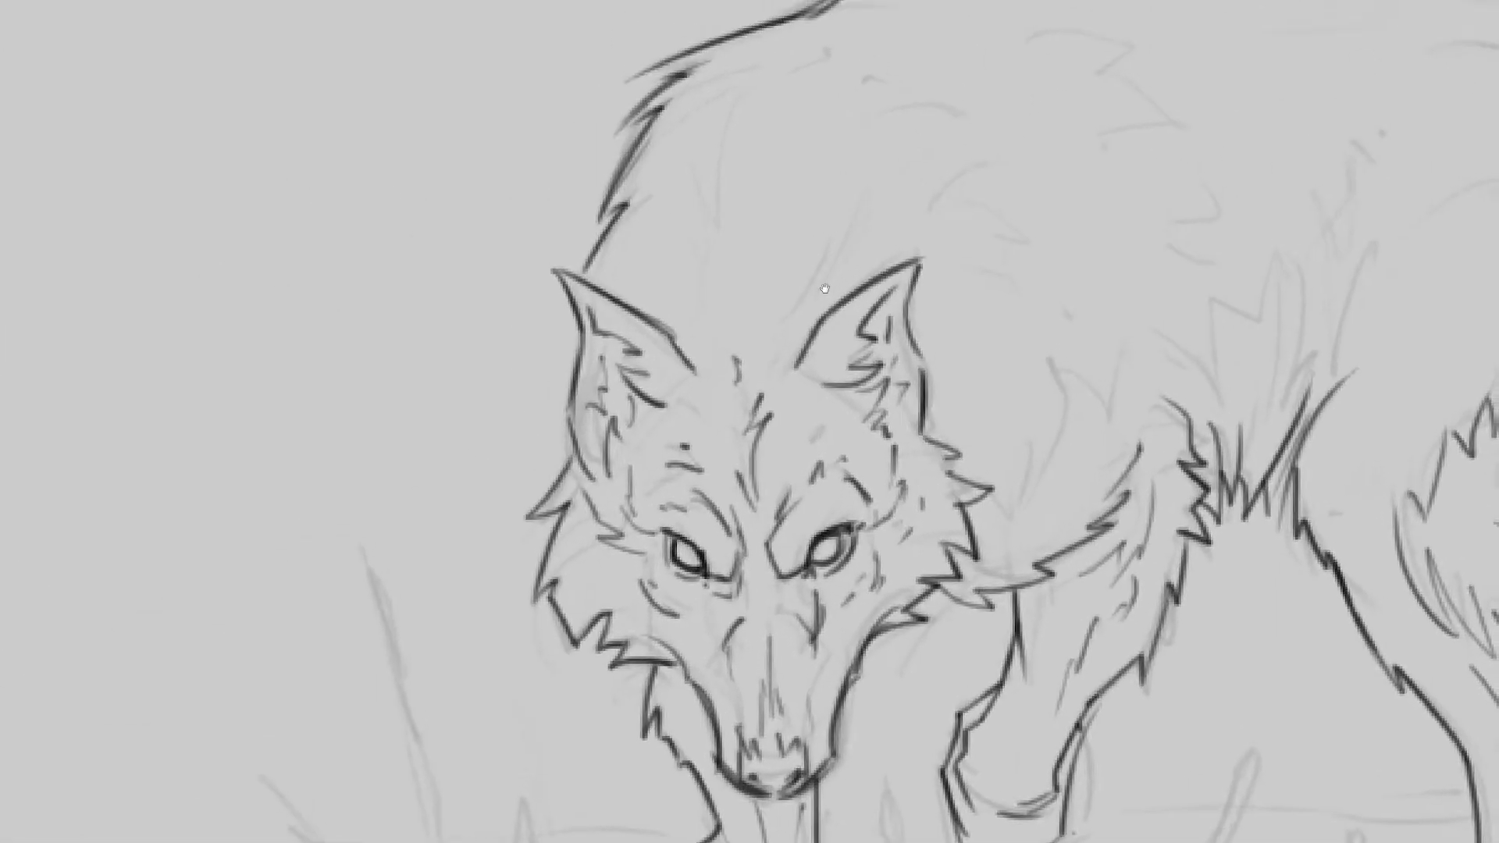
drag(811, 283, 787, 353)
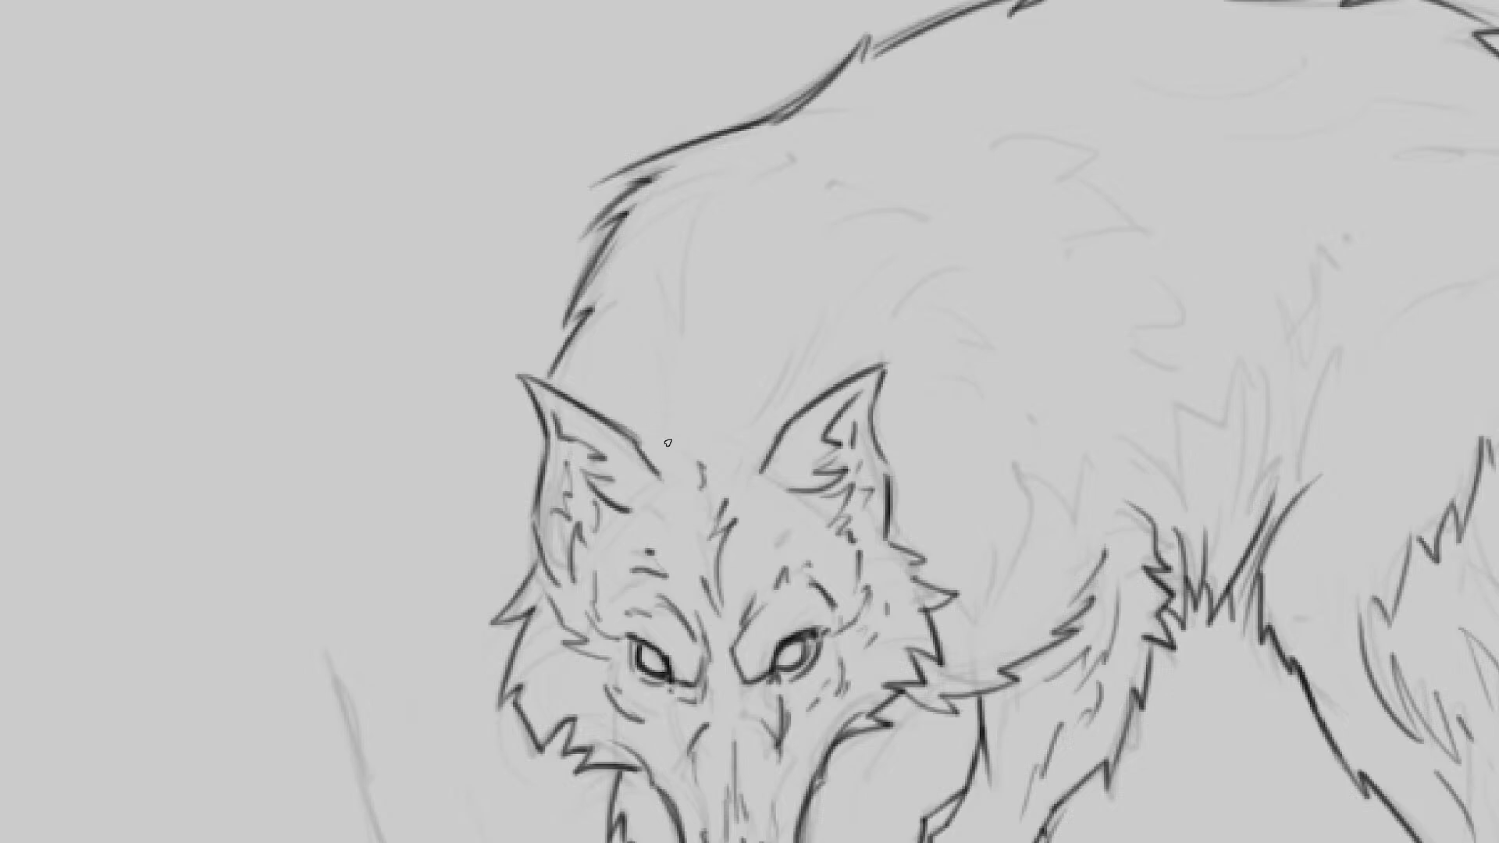
drag(660, 458, 664, 325)
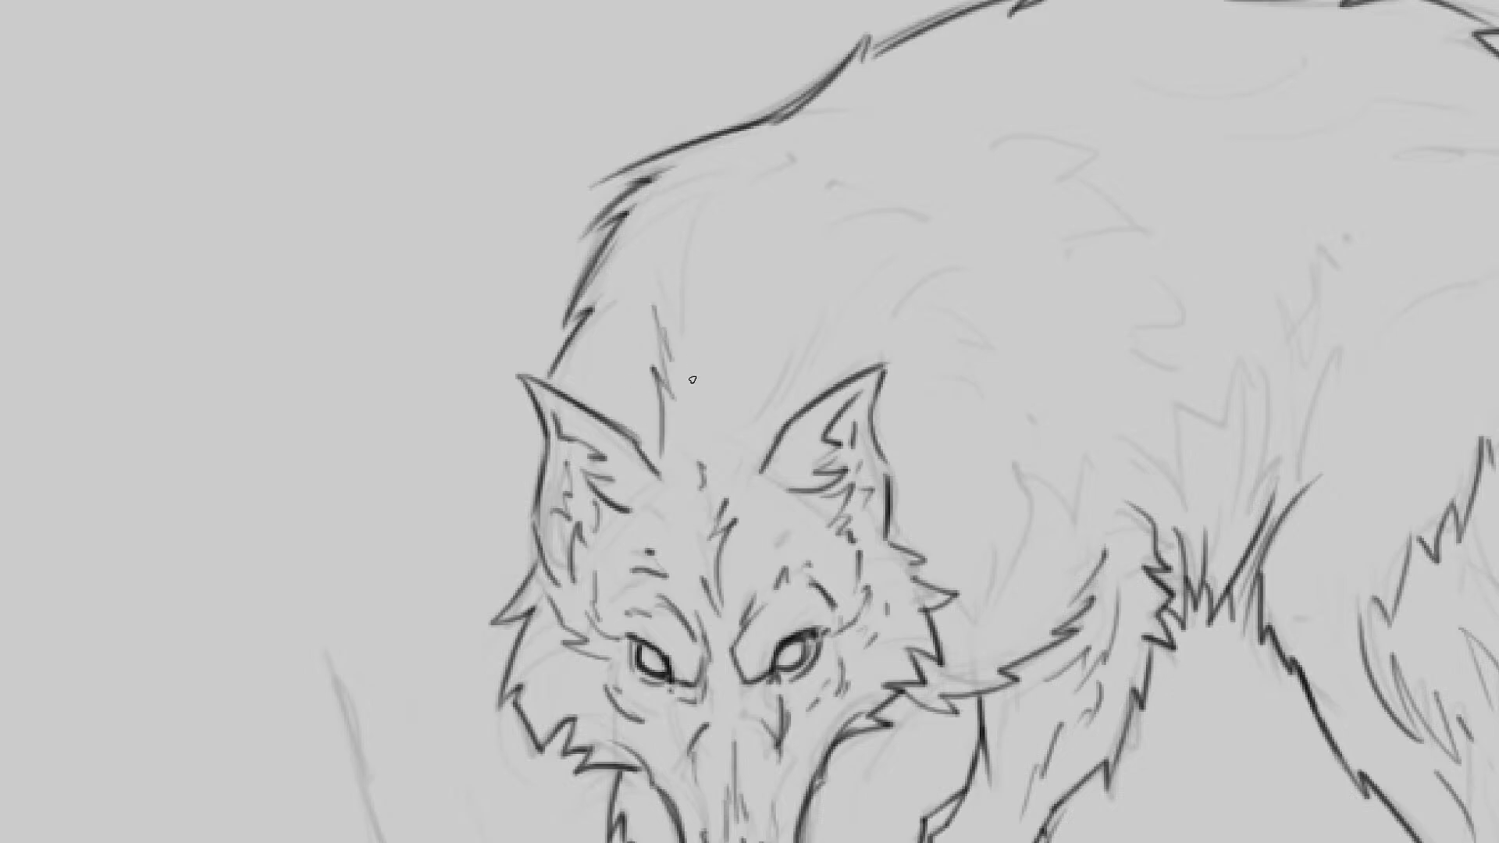
key(ctrl+z)
mouse_move(661, 458)
mouse_down()
mouse_move(667, 281)
mouse_move(691, 233)
mouse_move(751, 194)
mouse_move(802, 127)
mouse_up()
drag(794, 372, 725, 423)
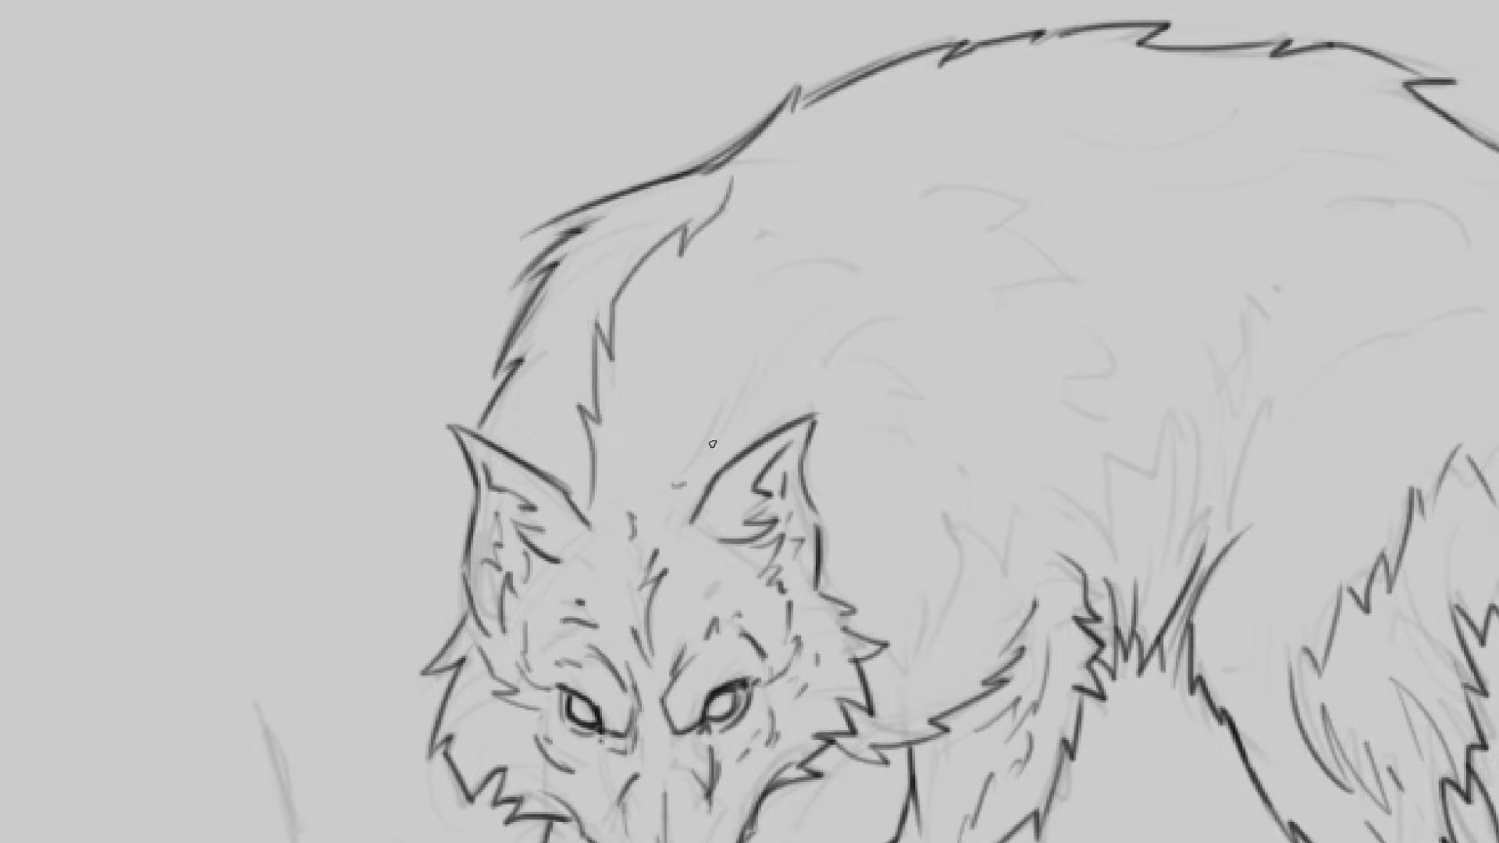
Step: Ink a jagged neck fur line rising from the right-hand ear, with pointed tufts down the ruff behind it
mouse_move(679, 484)
mouse_down()
mouse_move(741, 381)
mouse_move(929, 285)
mouse_up()
drag(908, 316, 828, 409)
drag(894, 341, 834, 231)
mouse_move(725, 328)
mouse_down()
mouse_move(764, 368)
mouse_move(793, 451)
mouse_move(737, 455)
mouse_move(721, 391)
mouse_up()
Step: Ink jagged fur over the chest beside the cheek and along the elbow towards the belly
mouse_move(763, 511)
mouse_down()
mouse_move(746, 576)
mouse_move(847, 437)
mouse_move(1002, 401)
mouse_up()
drag(1017, 398, 1043, 308)
mouse_move(1016, 309)
mouse_down()
mouse_move(933, 424)
mouse_move(873, 474)
mouse_up()
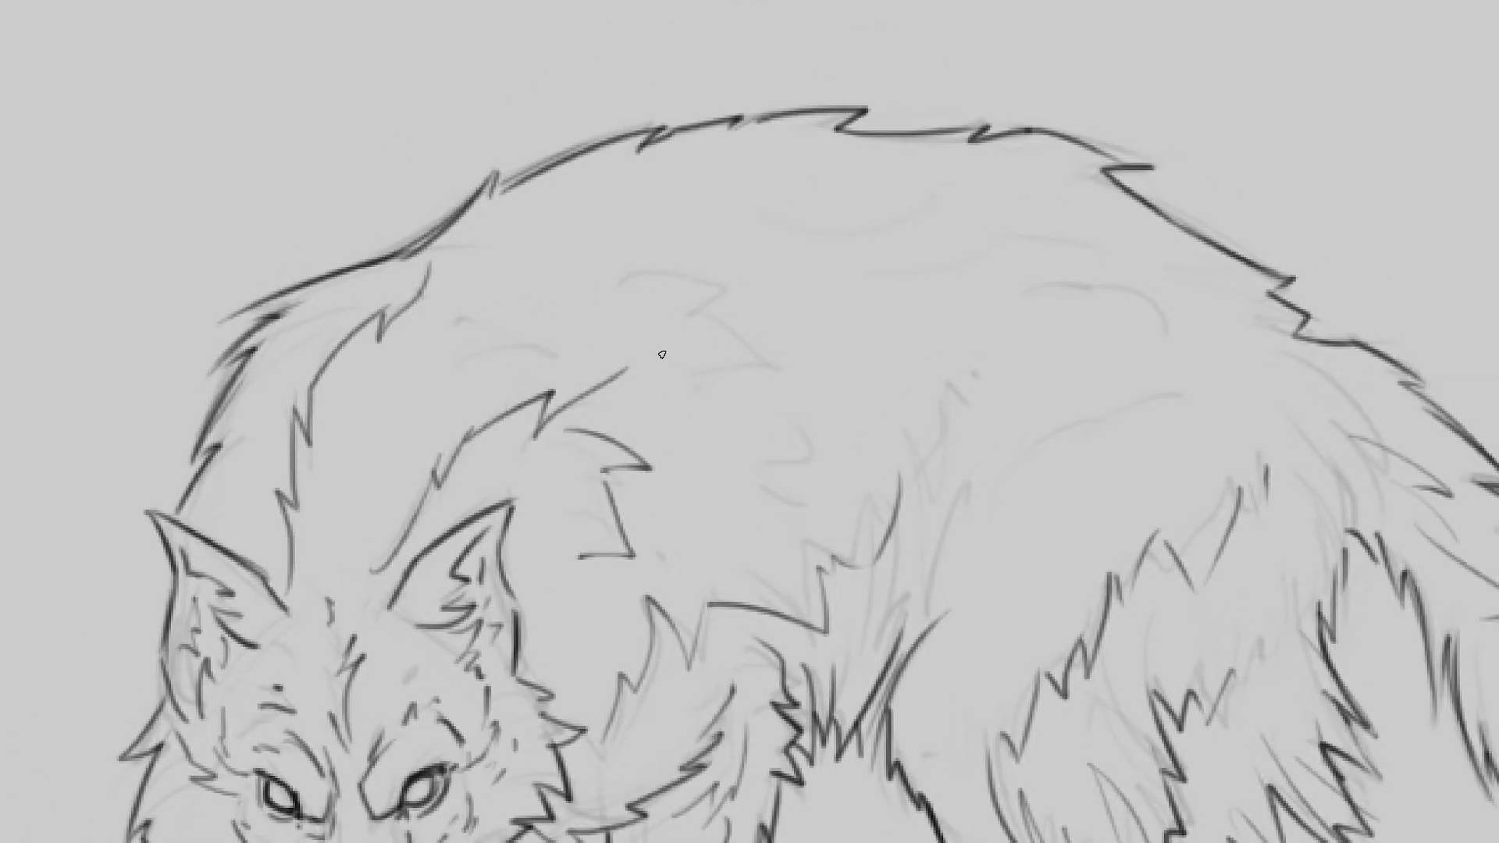
Step: Erase the overshooting end of the neck fur line and tidy its join with the ruff tufts
scroll(662, 355, down, 2)
drag(431, 216, 422, 227)
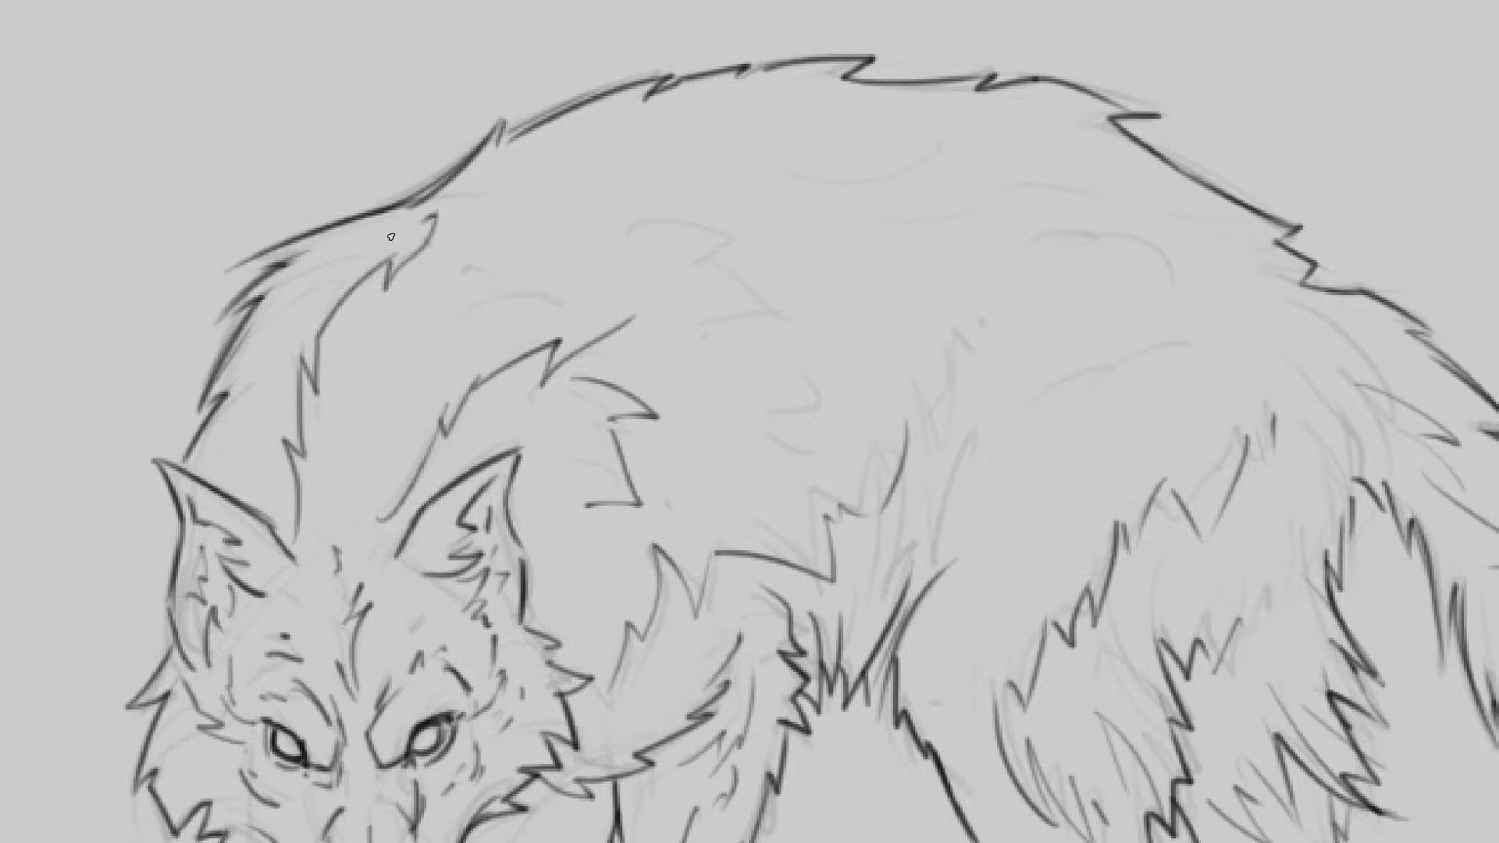
drag(644, 318, 738, 375)
key(ctrl+z)
key(e)
drag(656, 305, 568, 379)
key(b)
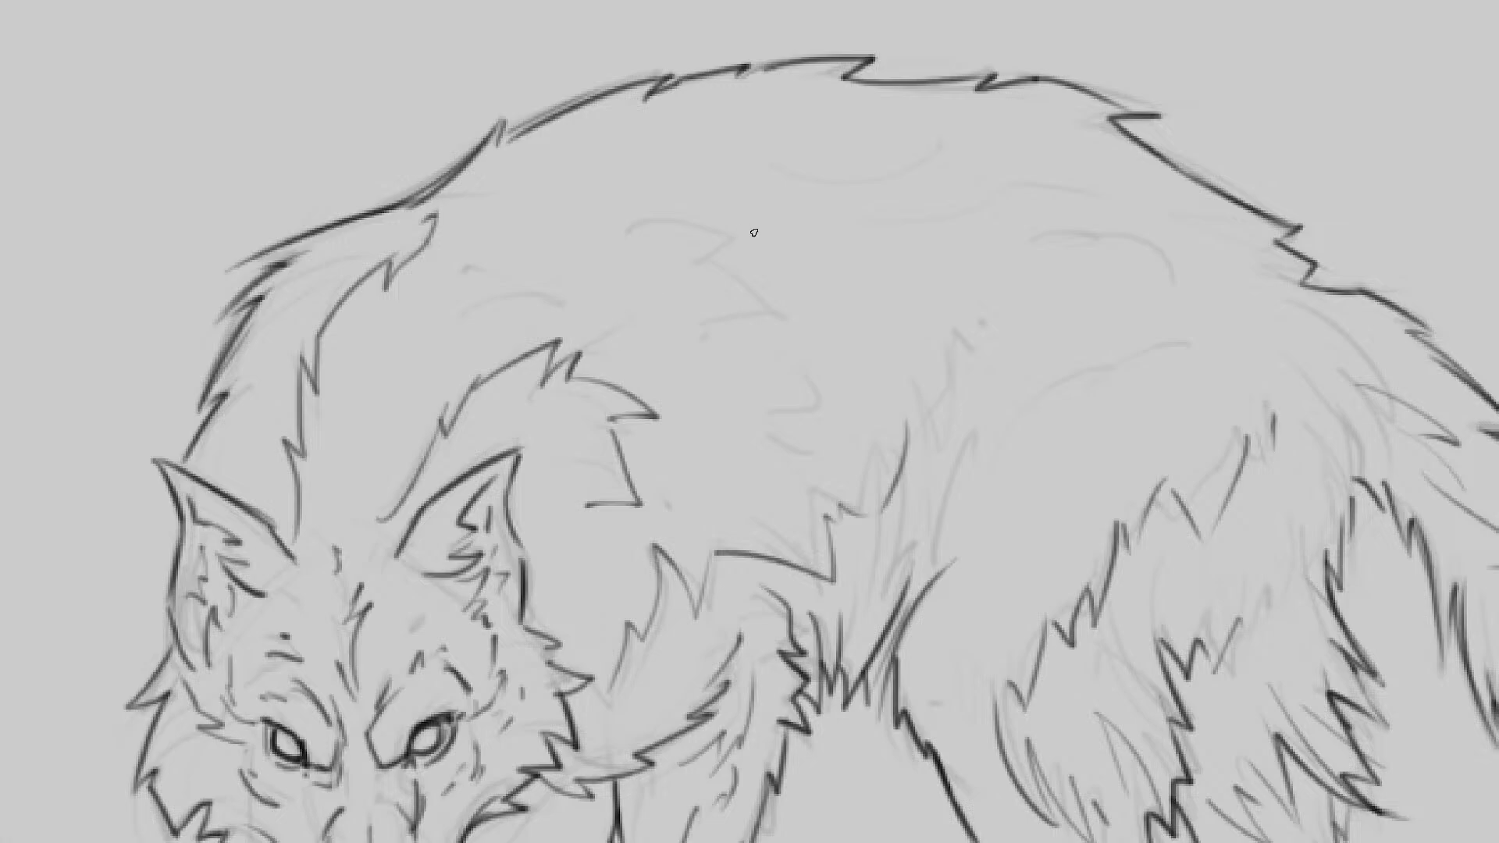
drag(847, 342, 801, 344)
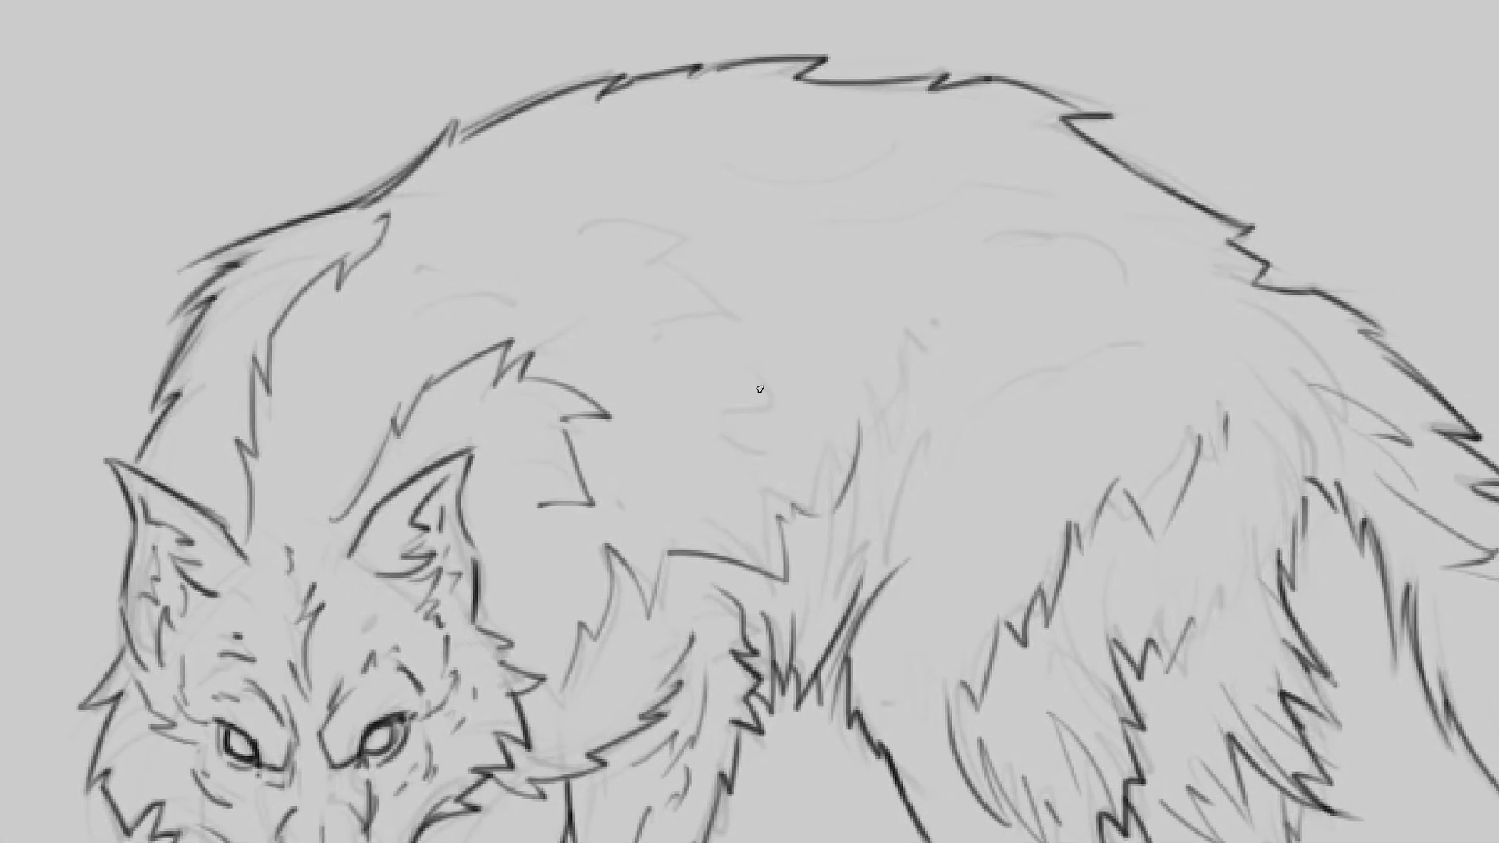
Step: Ink a jagged fur line up the back of the shoulder and undo its last strokes
mouse_move(686, 528)
mouse_down()
mouse_move(749, 497)
mouse_move(642, 241)
mouse_move(644, 199)
mouse_up()
drag(757, 183, 853, 203)
key(ctrl+z)
key(ctrl+z)
key(ctrl+z)
key(ctrl+z)
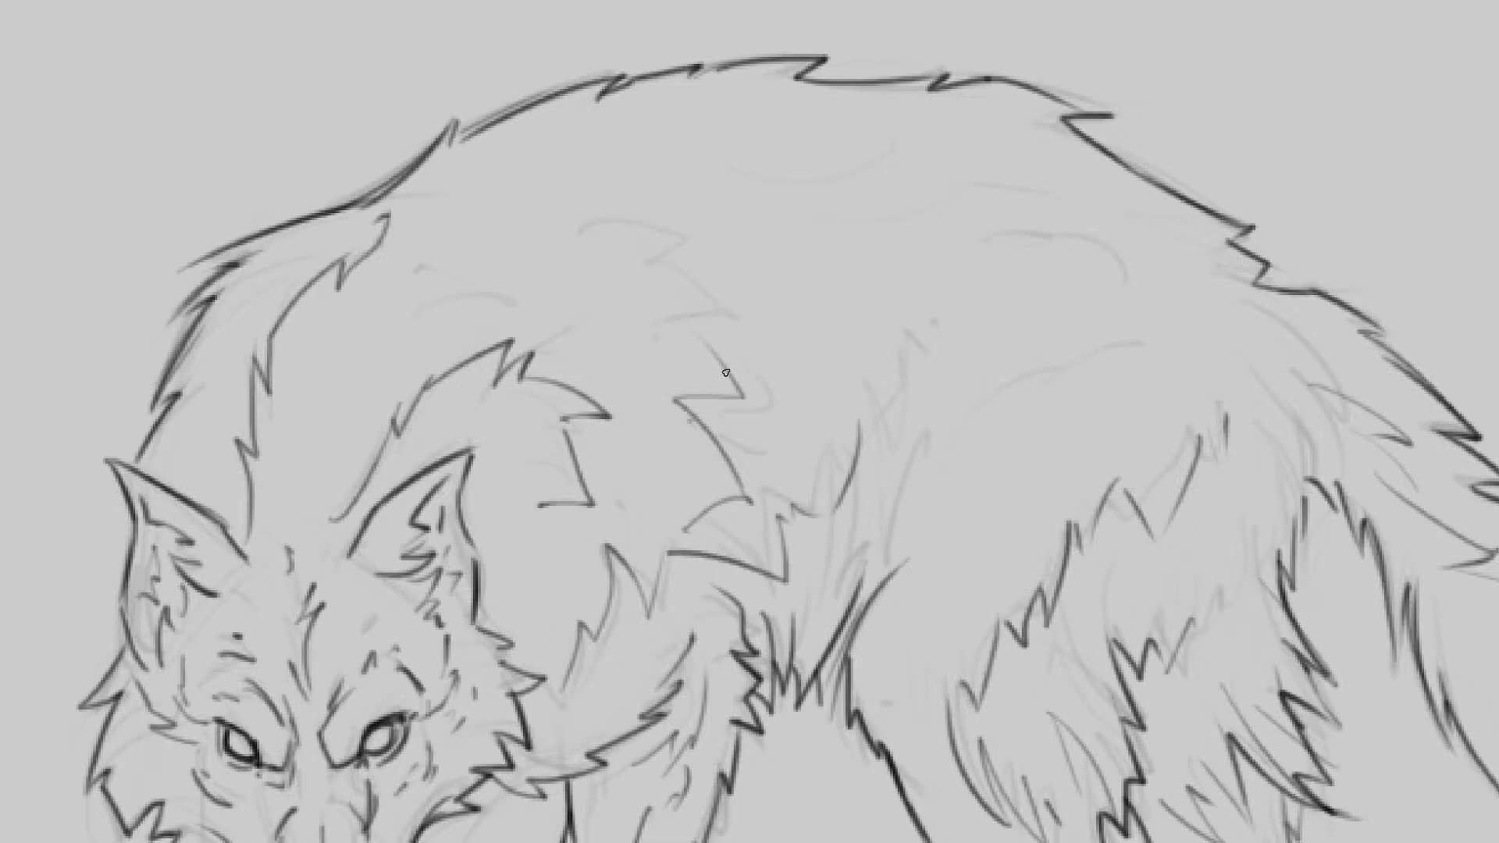
Step: Ink a jagged fur line from the shoulder along the flank and over the hip towards the tail base
mouse_move(741, 392)
mouse_down()
mouse_move(774, 365)
mouse_move(894, 333)
mouse_up()
mouse_move(895, 334)
mouse_down()
mouse_move(851, 309)
mouse_move(972, 322)
mouse_move(1060, 301)
mouse_up()
mouse_move(1027, 232)
mouse_down()
mouse_move(1055, 401)
mouse_move(905, 350)
mouse_move(966, 405)
mouse_up()
drag(961, 336, 980, 382)
drag(998, 389, 1080, 482)
drag(1088, 246, 1052, 189)
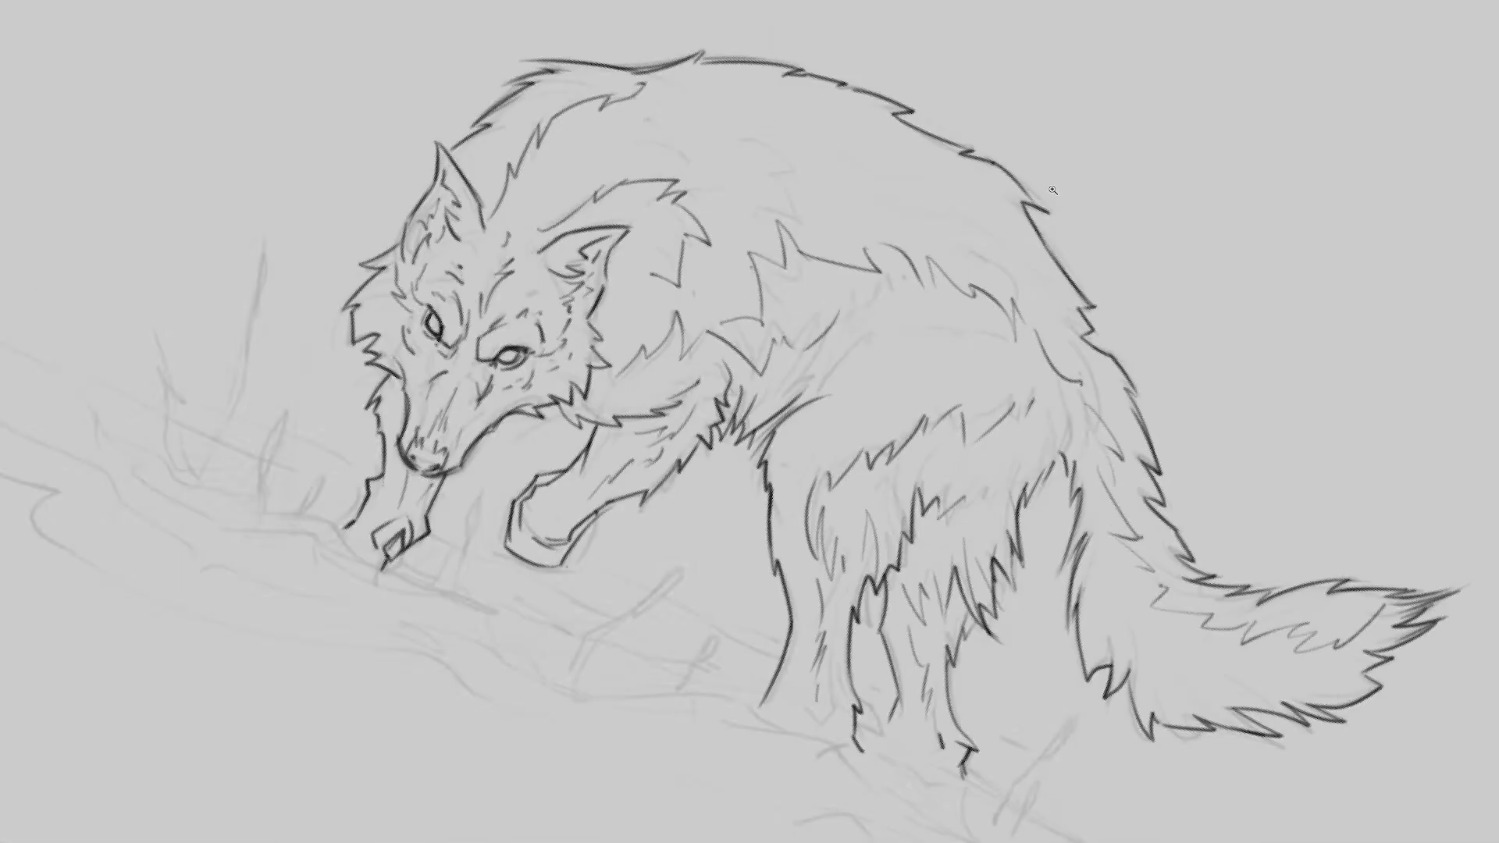
Step: Add curved fur strokes where the flank meets the front of the near thigh
mouse_move(1053, 361)
mouse_down()
mouse_move(999, 241)
mouse_move(951, 296)
mouse_move(983, 267)
mouse_up()
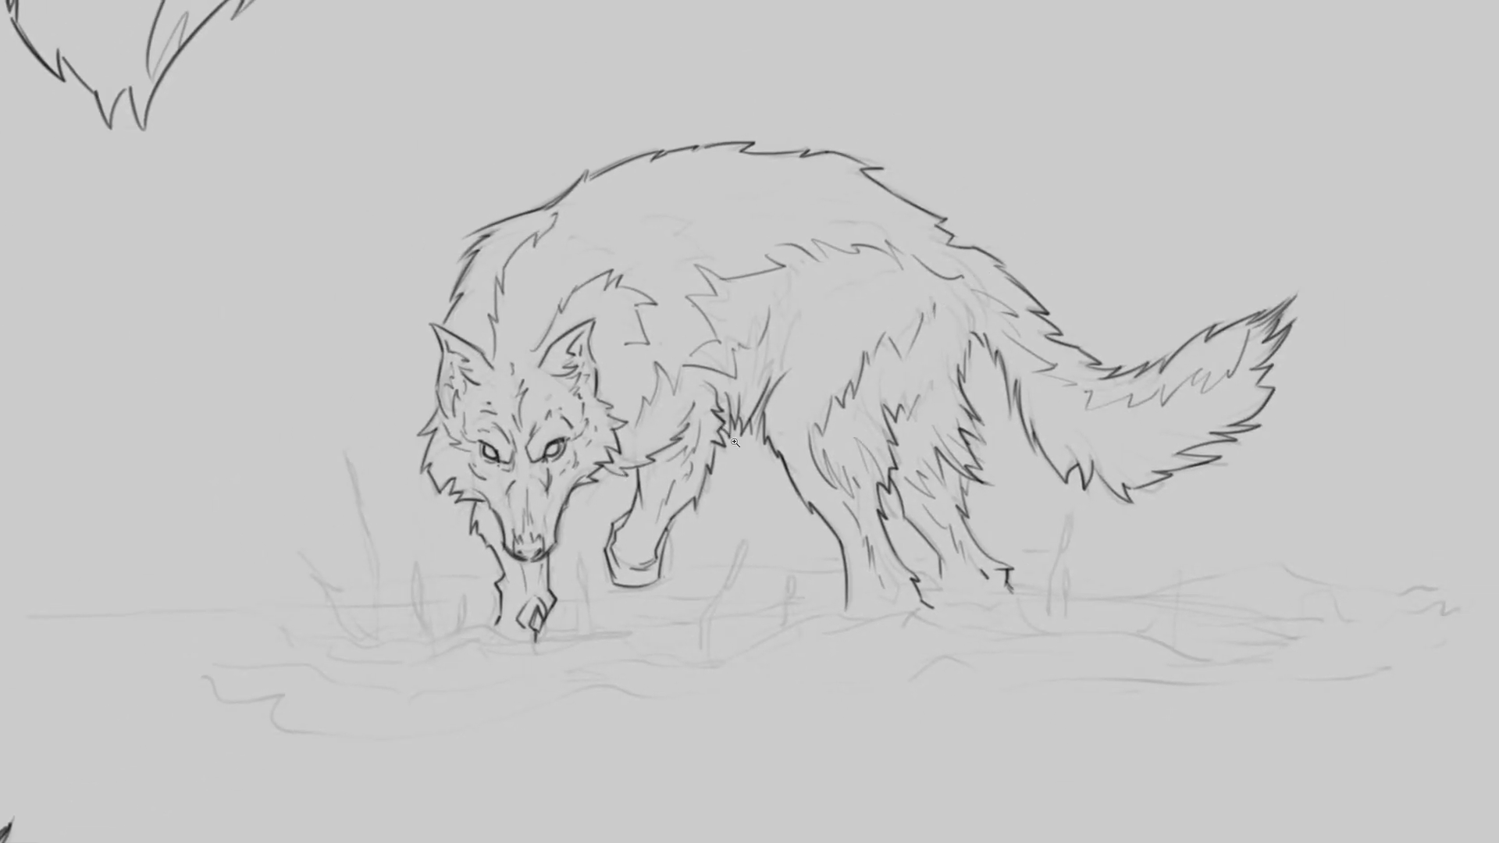
drag(765, 527, 815, 562)
drag(884, 401, 909, 360)
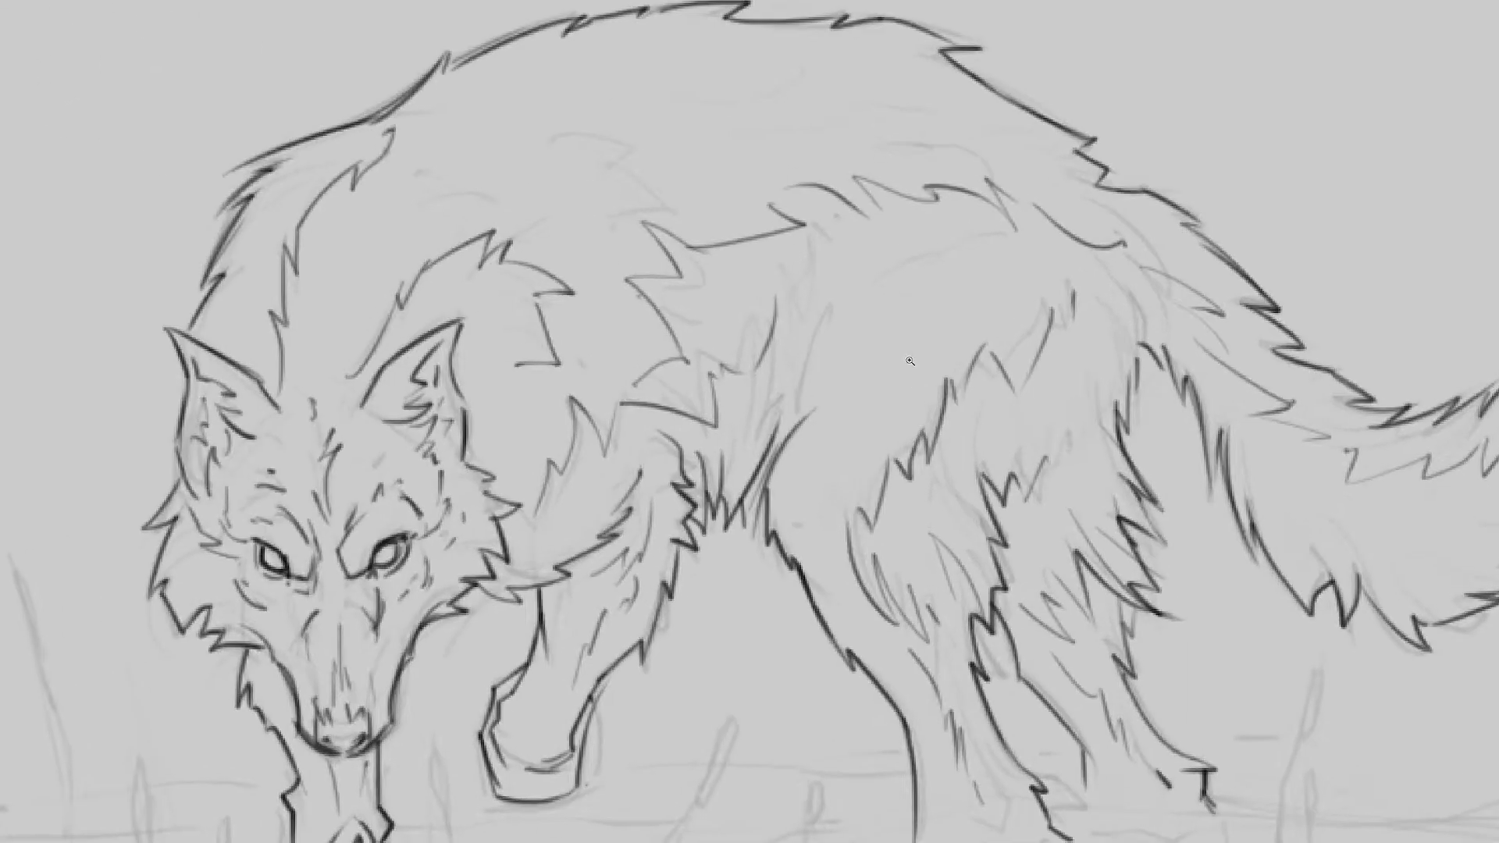
mouse_move(818, 384)
mouse_down()
mouse_move(876, 302)
mouse_move(851, 373)
mouse_up()
drag(946, 304, 890, 361)
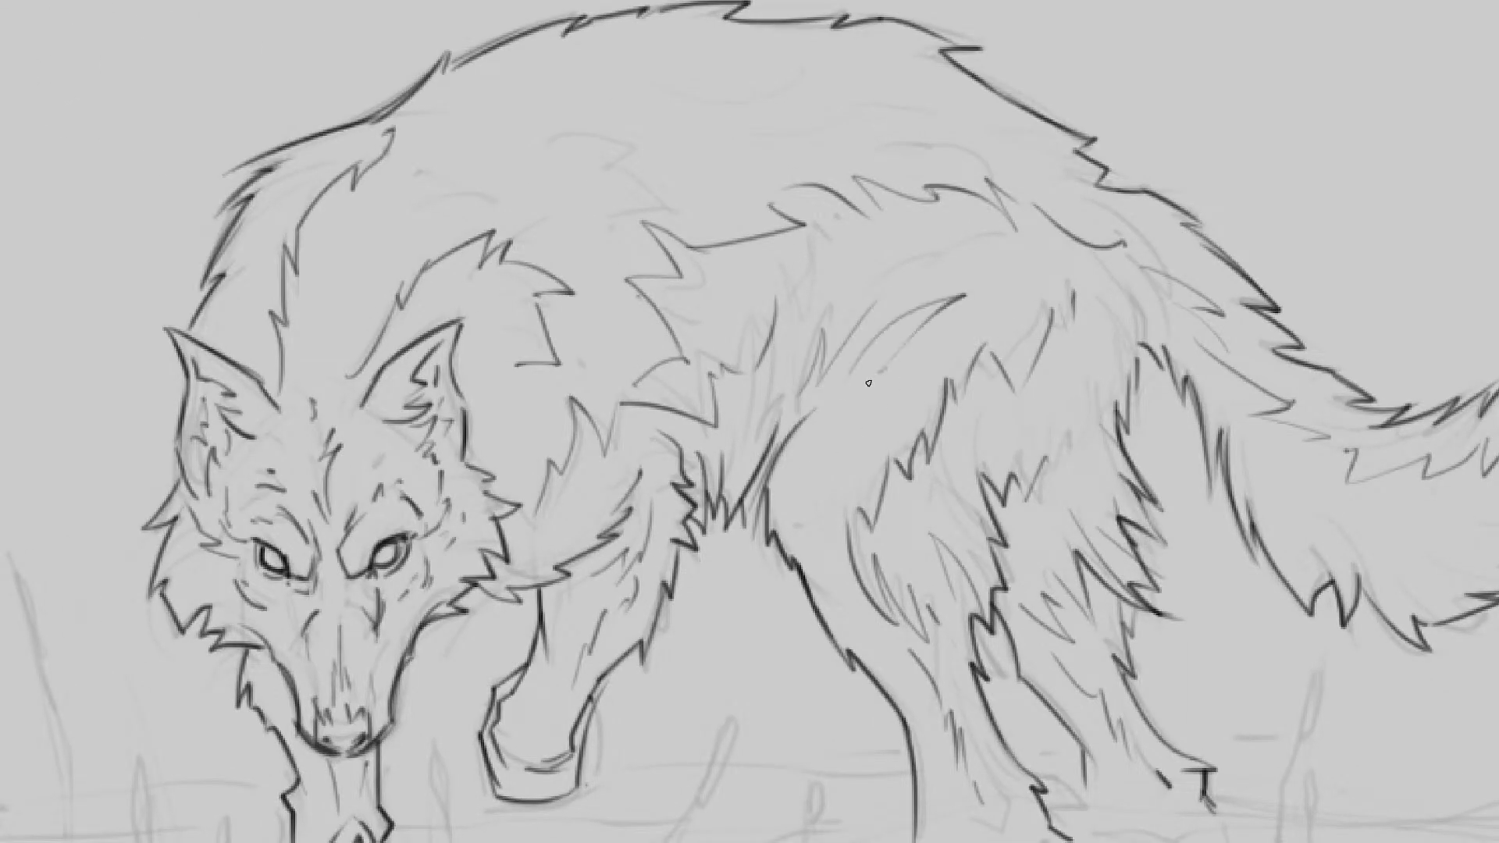
drag(970, 317, 925, 209)
drag(964, 225, 910, 237)
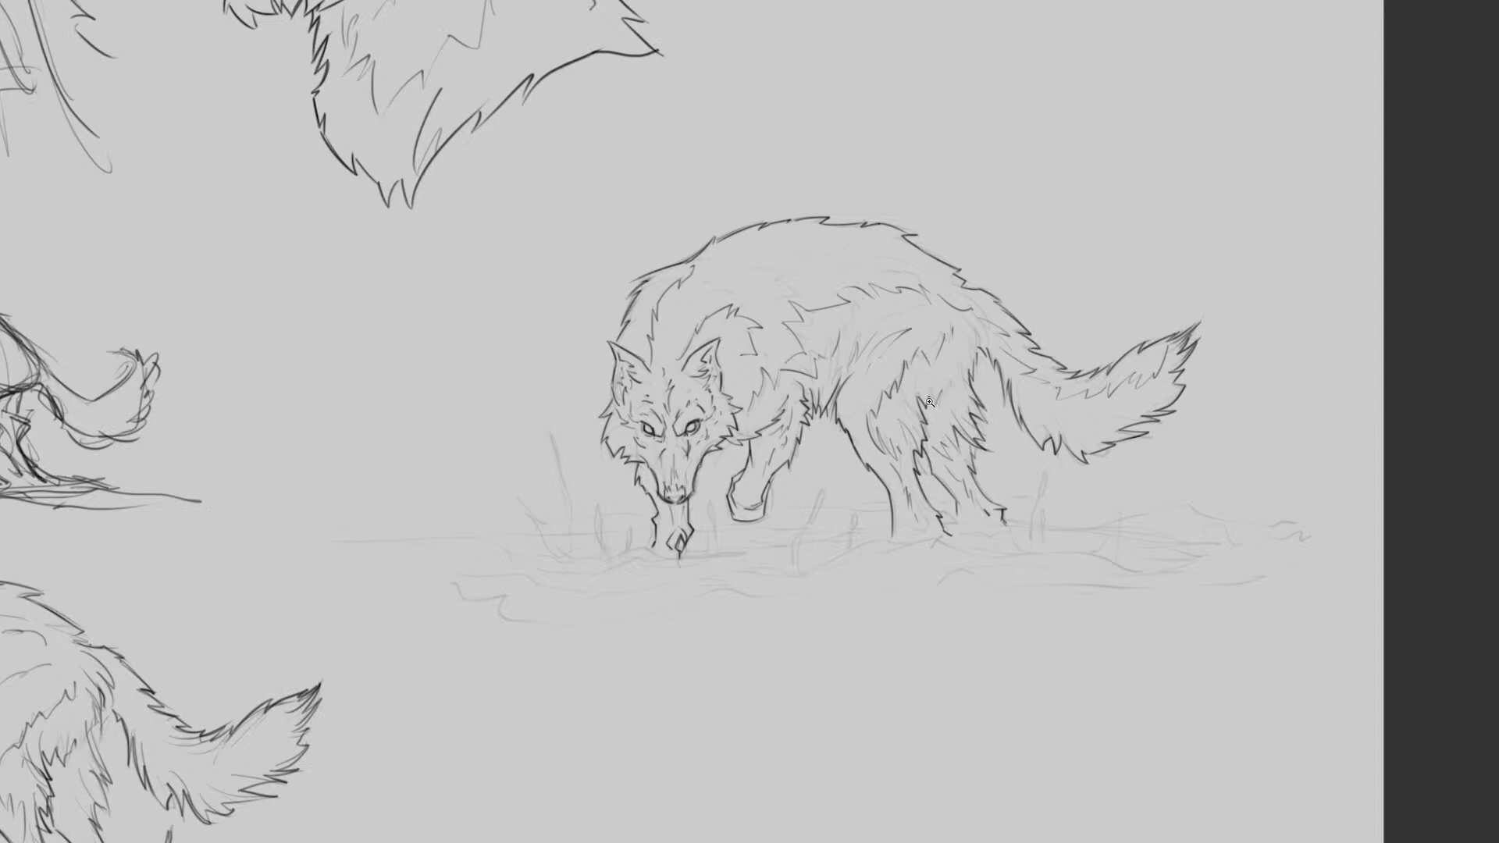
Step: Ink uneven ground lines around and beyond both sides of the planted front paw
drag(860, 437, 816, 393)
drag(818, 453, 837, 458)
drag(716, 523, 967, 504)
drag(778, 518, 737, 524)
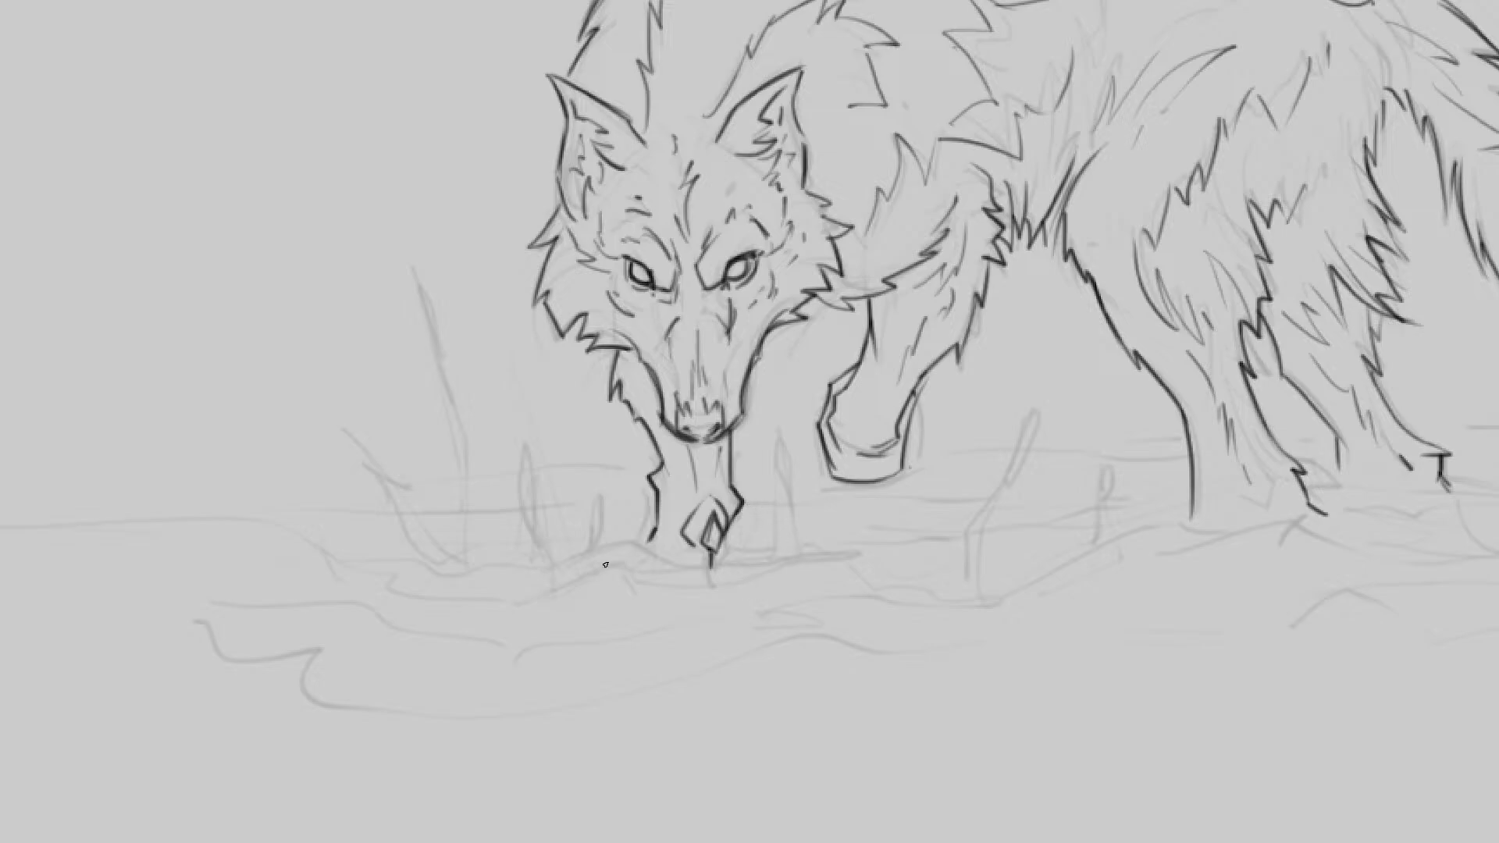
drag(546, 558, 619, 414)
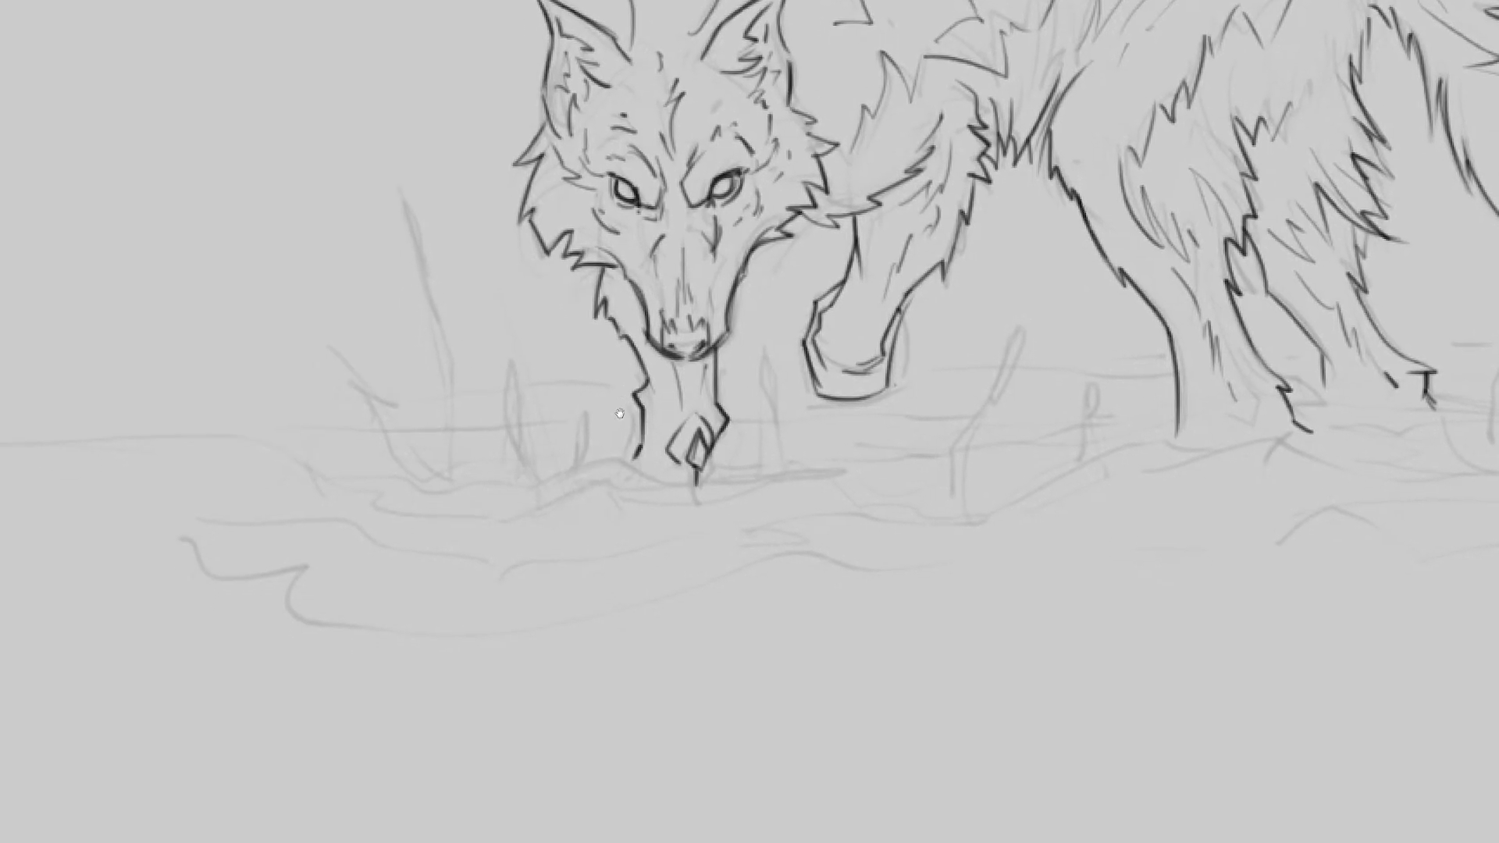
mouse_move(501, 494)
mouse_down()
mouse_move(617, 468)
mouse_move(818, 496)
mouse_up()
drag(613, 448, 129, 462)
drag(255, 451, 621, 432)
mouse_move(722, 443)
mouse_down()
mouse_move(1021, 424)
mouse_move(1091, 435)
mouse_up()
drag(743, 410, 559, 391)
Step: Ink overlapping ground contours beneath the raised foreleg and around the hind legs
drag(559, 392, 584, 511)
drag(584, 511, 948, 249)
mouse_move(659, 524)
mouse_down()
mouse_move(742, 438)
mouse_move(927, 319)
mouse_up()
drag(908, 350, 1156, 196)
drag(643, 593, 730, 498)
drag(763, 479, 987, 335)
mouse_move(1025, 213)
mouse_down()
mouse_move(851, 322)
mouse_move(789, 437)
mouse_up()
mouse_move(721, 503)
mouse_down()
mouse_move(925, 347)
mouse_move(1124, 229)
mouse_up()
mouse_move(827, 361)
mouse_down()
mouse_move(744, 444)
mouse_move(713, 411)
mouse_up()
drag(724, 430, 787, 401)
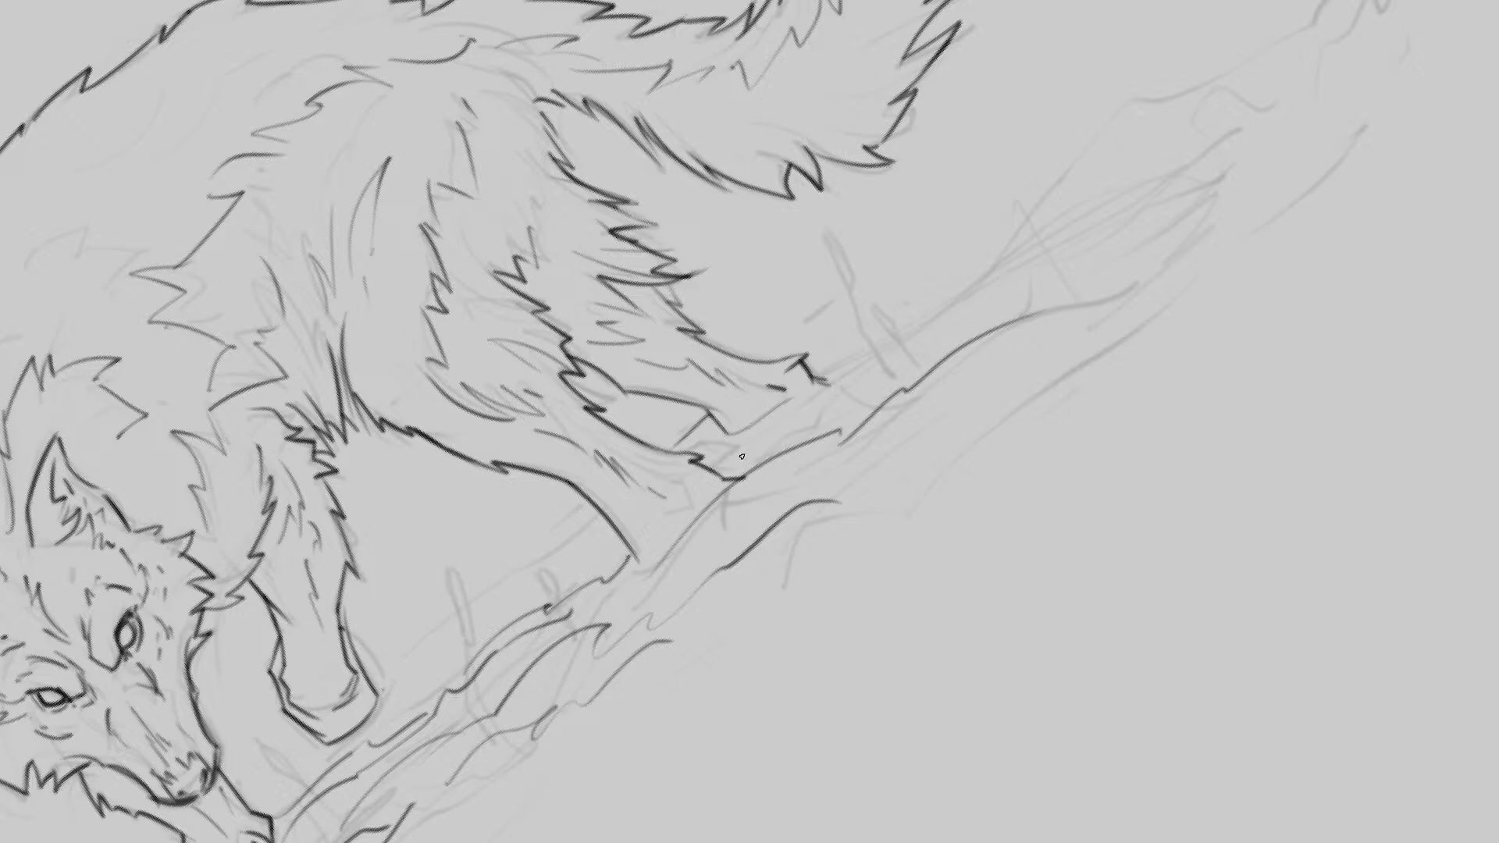
Step: Ink wavy ground contours extending from the hind paws to beneath the tail
drag(706, 467, 875, 347)
drag(714, 457, 1203, 80)
drag(1093, 234, 965, 301)
mouse_move(755, 461)
mouse_down()
mouse_move(823, 381)
mouse_move(1075, 222)
mouse_up()
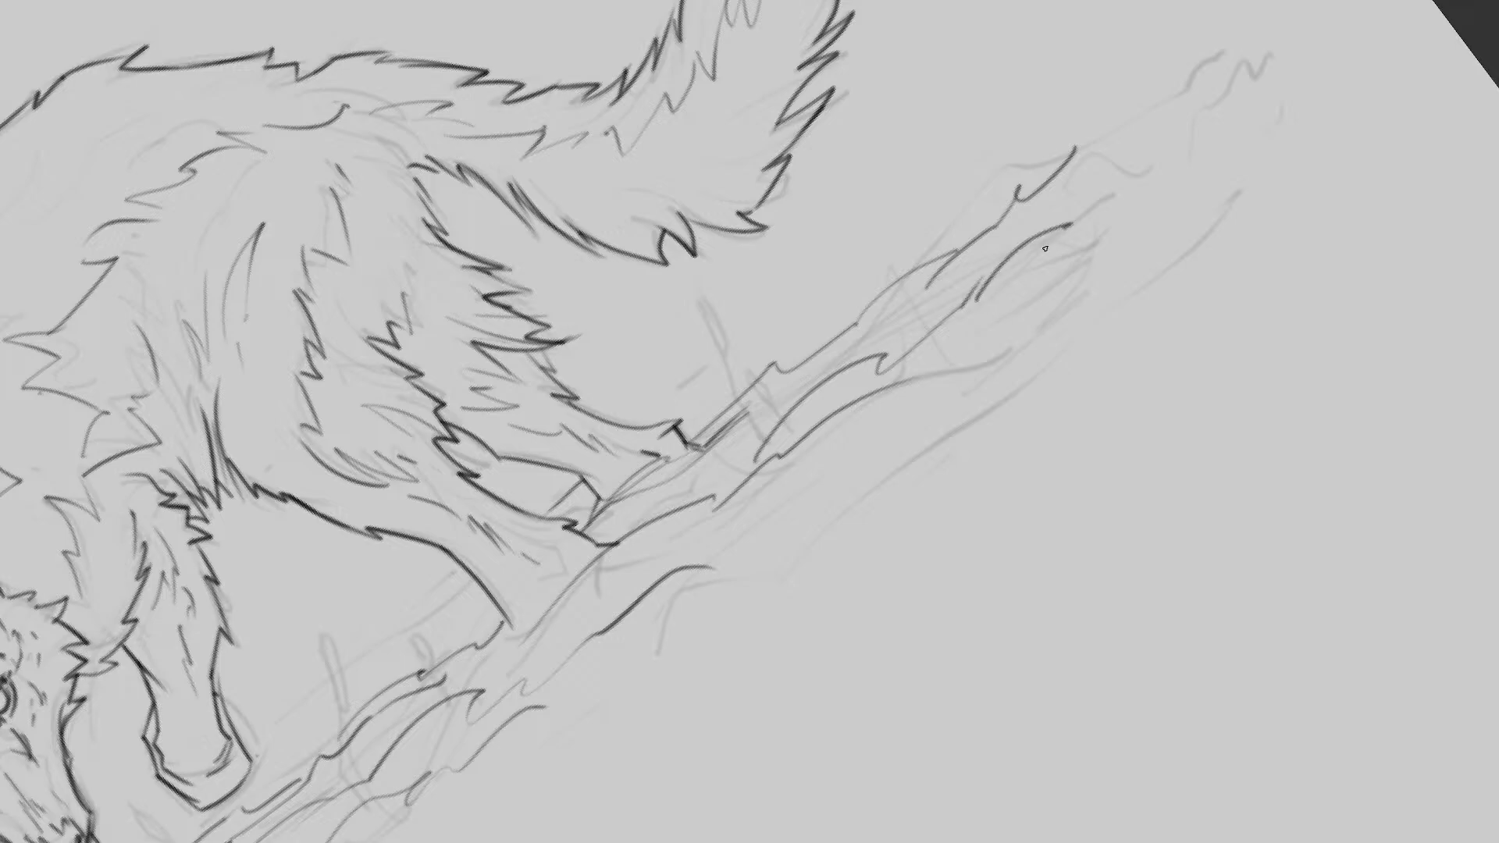
drag(1023, 294, 1103, 210)
drag(1135, 197, 1274, 99)
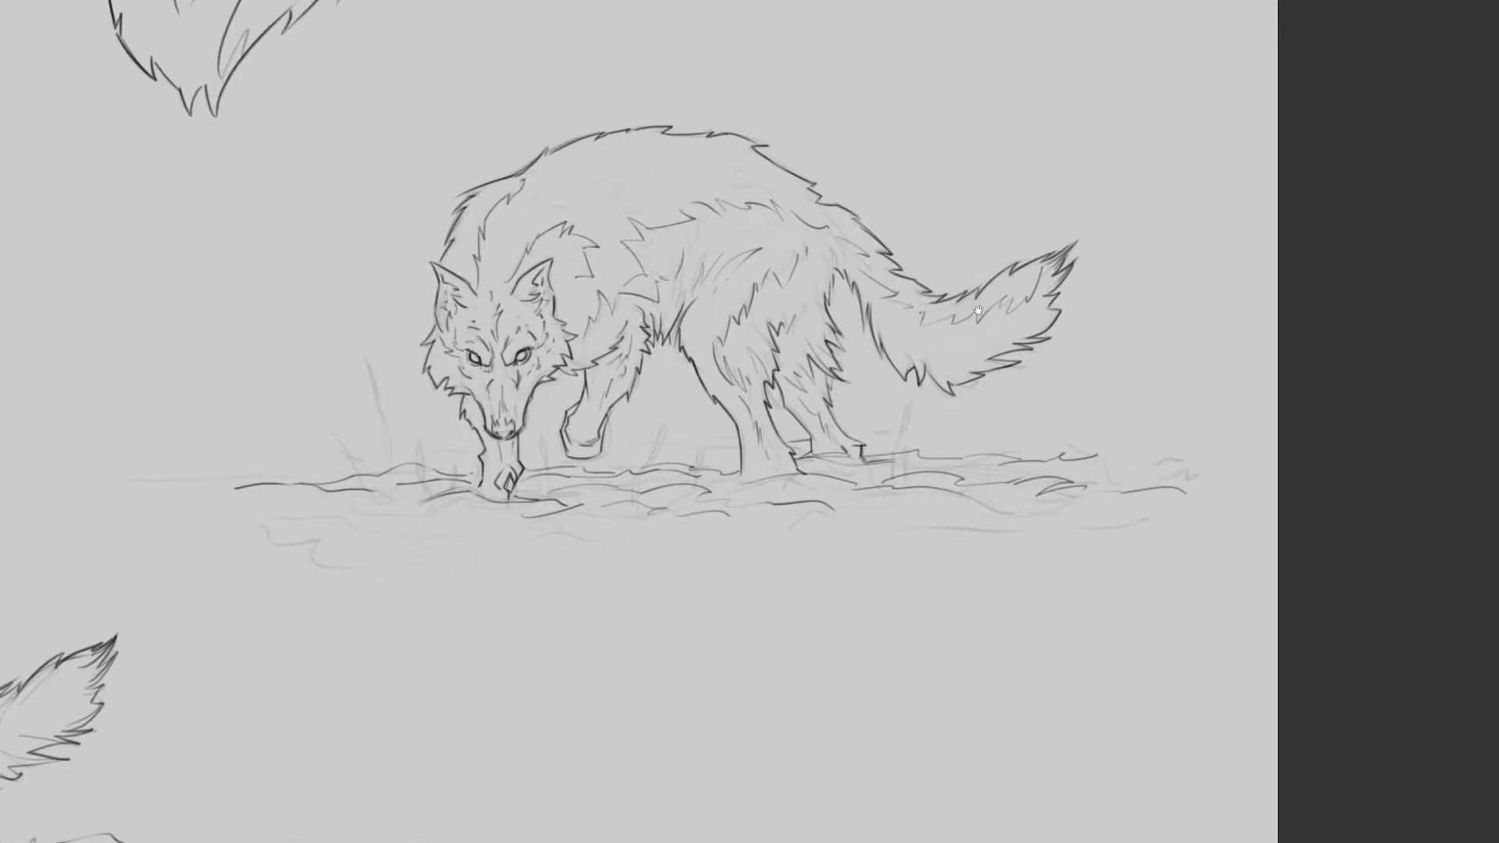
Step: Ink two reeds with pointed heads in the gap between the raised foreleg and the hind legs
drag(978, 311, 1066, 283)
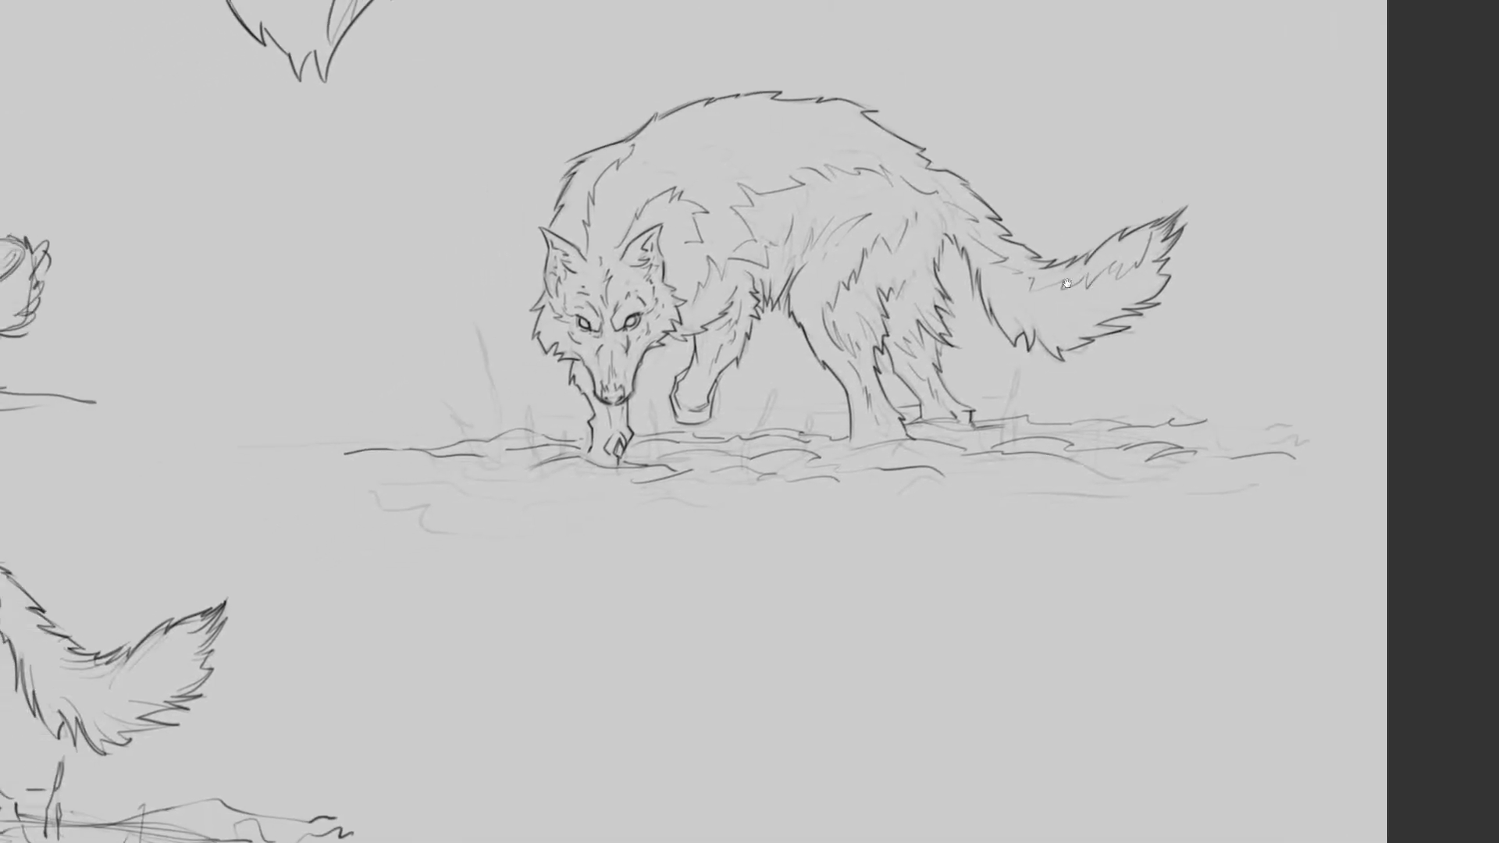
scroll(862, 368, down, 2)
scroll(847, 419, up, 5)
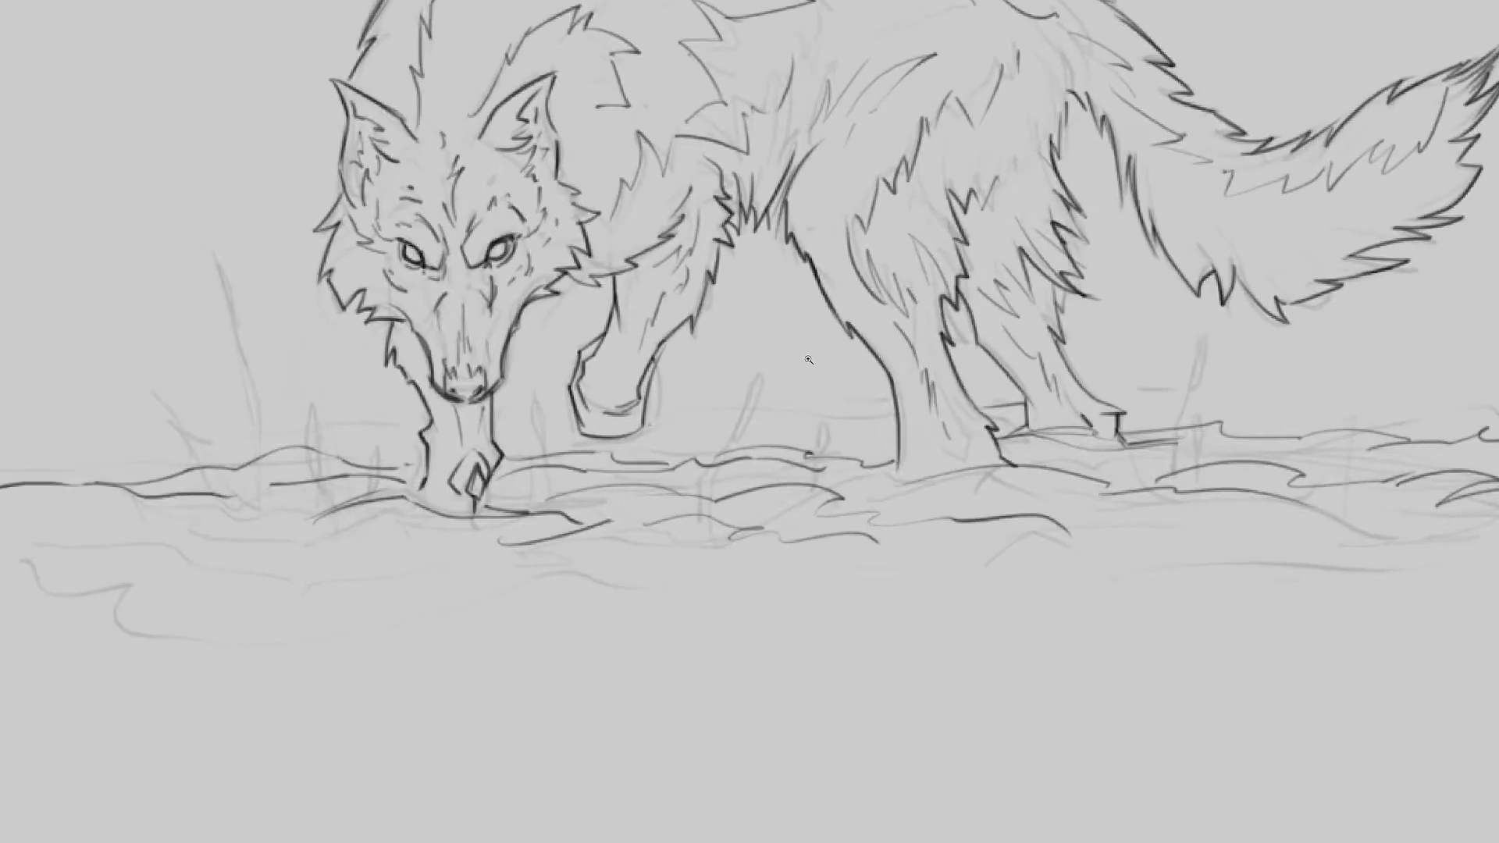
mouse_move(832, 531)
mouse_down()
mouse_move(831, 480)
mouse_move(875, 367)
mouse_move(862, 429)
mouse_up()
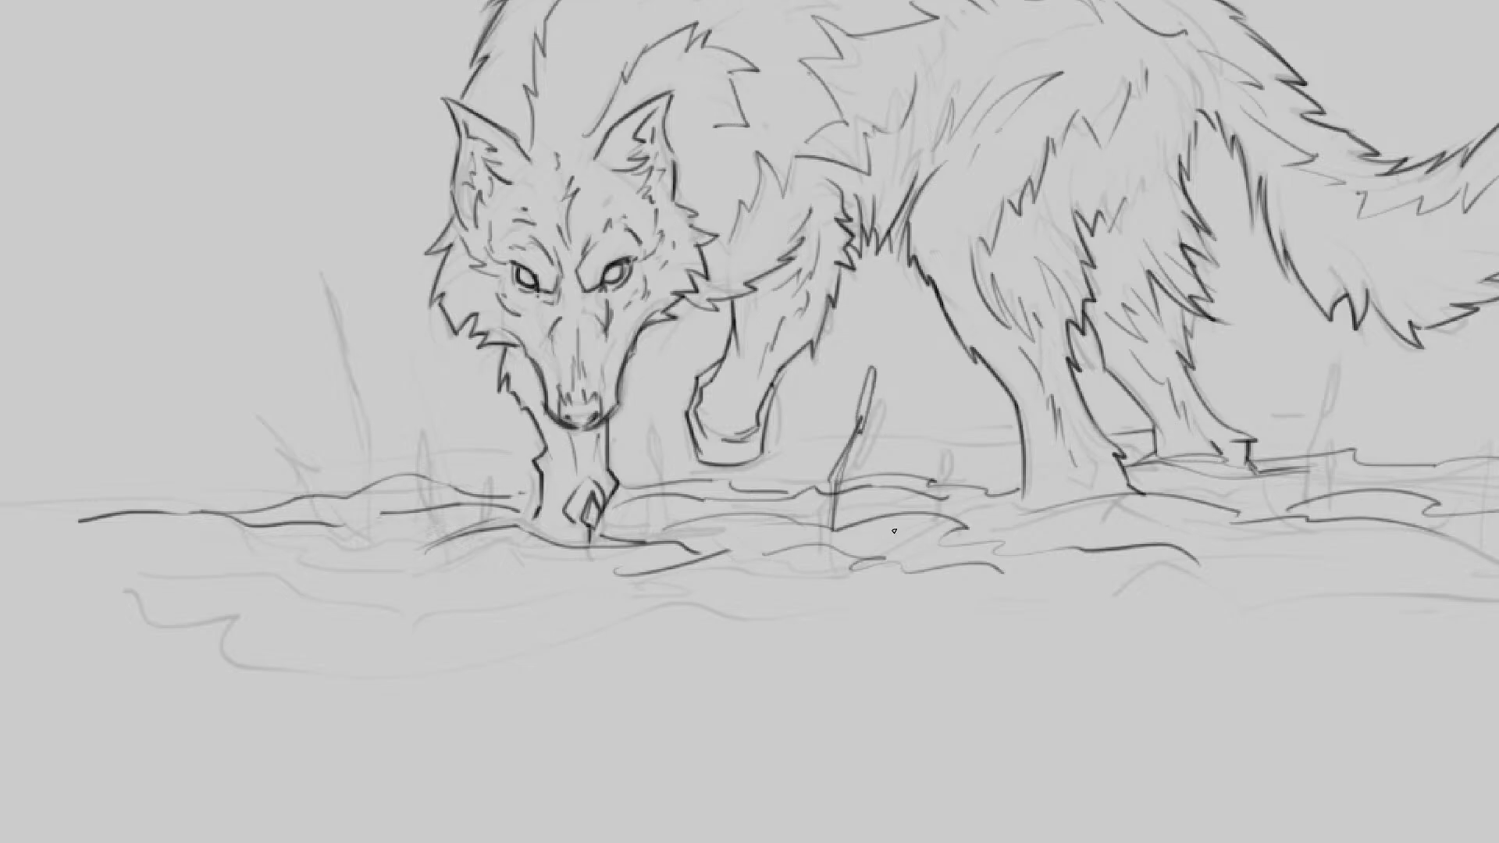
drag(938, 498, 958, 439)
drag(840, 502, 871, 513)
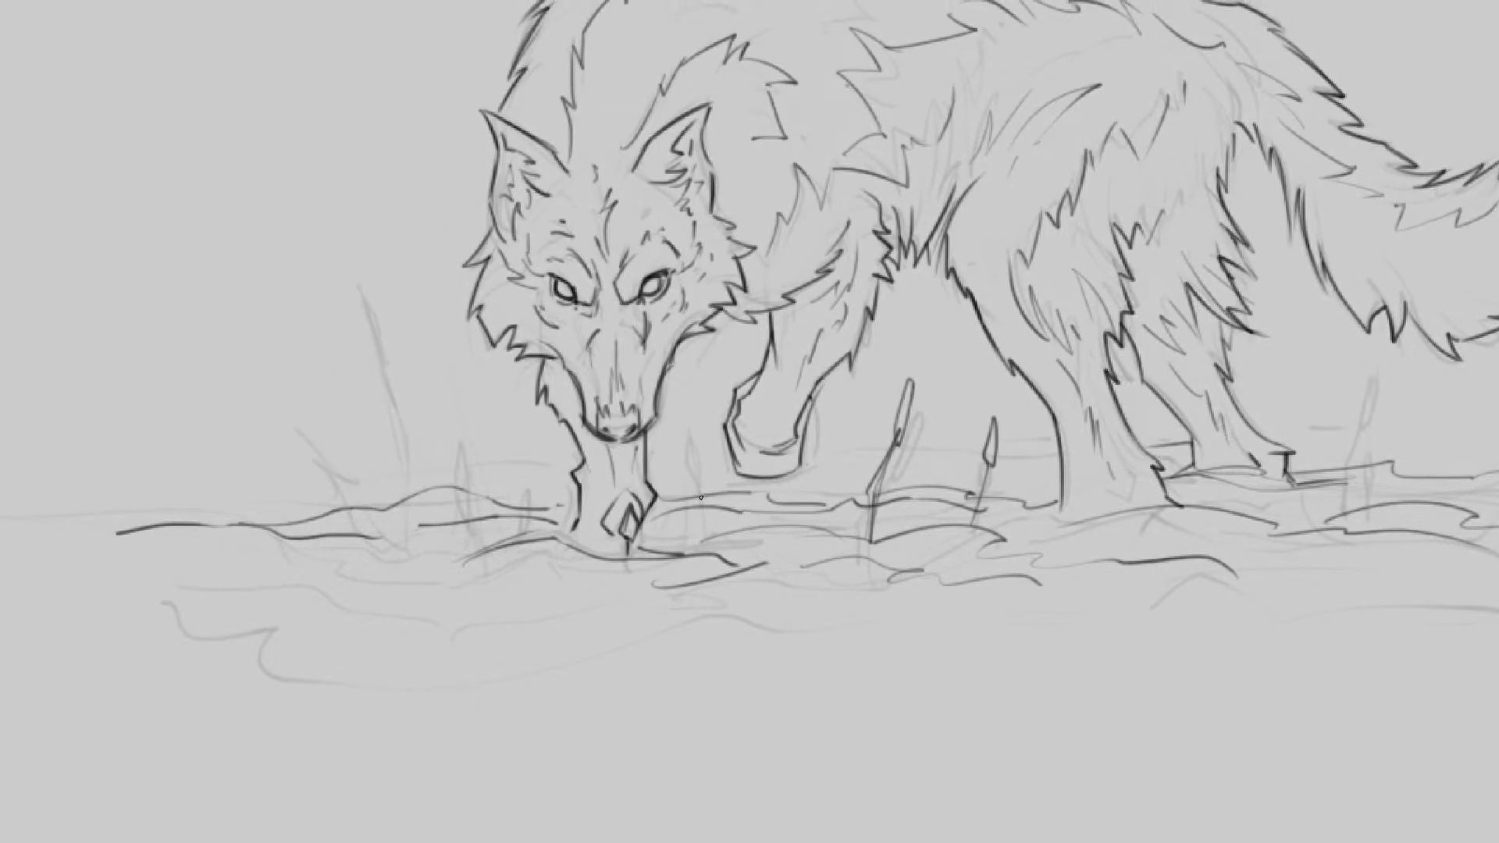
Step: Ink reeds on both sides of the planted front paw, including a tall one at the left-hand side
drag(695, 466, 696, 532)
drag(685, 431, 696, 468)
drag(685, 432, 692, 481)
mouse_move(520, 520)
mouse_down()
mouse_move(535, 469)
mouse_move(523, 527)
mouse_move(461, 511)
mouse_move(454, 437)
mouse_move(465, 525)
mouse_move(404, 474)
mouse_move(365, 299)
mouse_move(385, 385)
mouse_up()
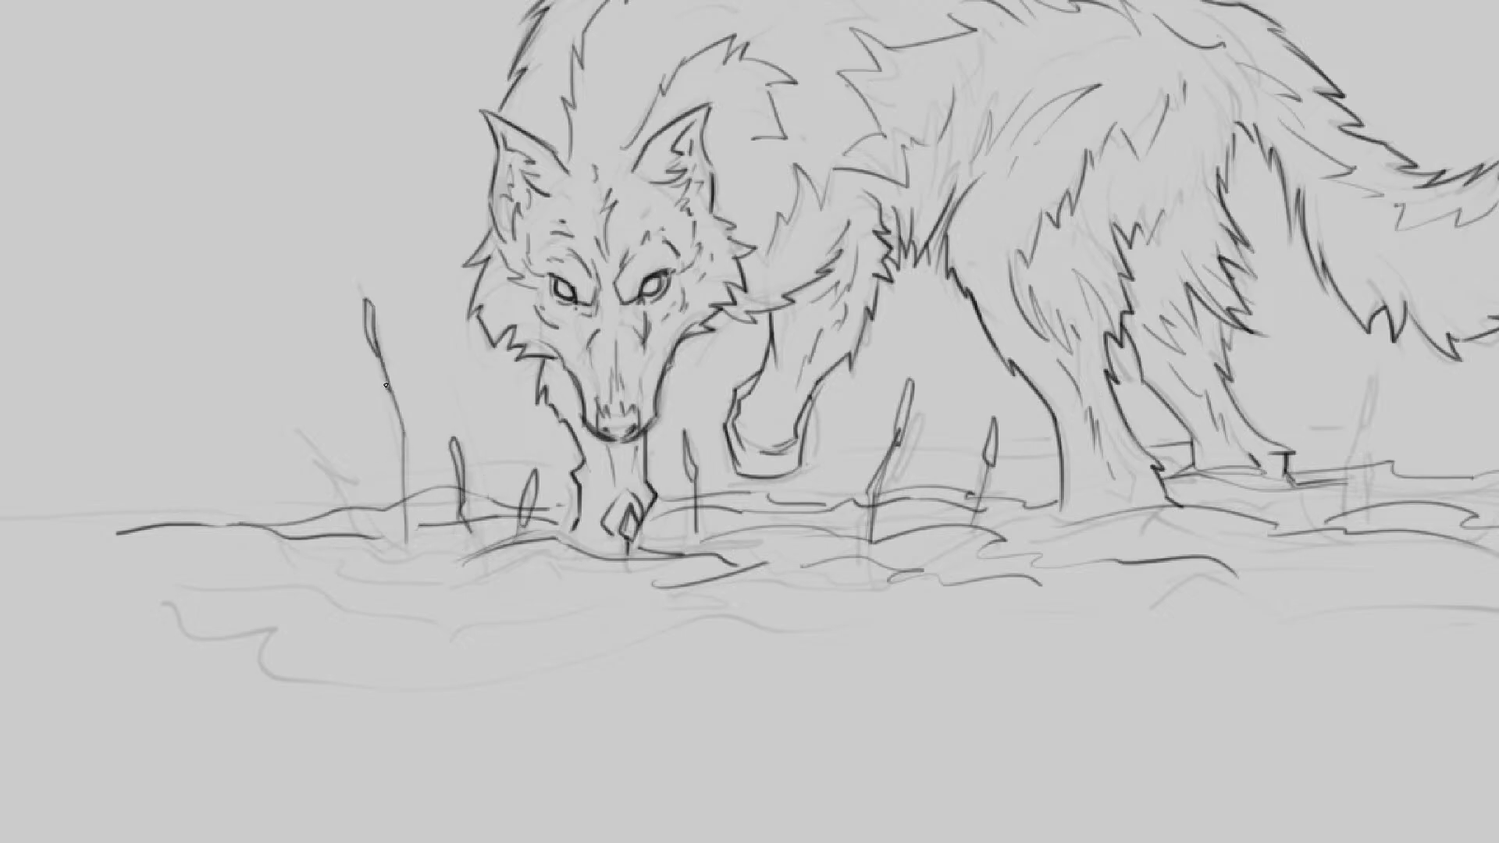
mouse_move(360, 528)
mouse_down()
mouse_move(317, 423)
mouse_move(343, 488)
mouse_up()
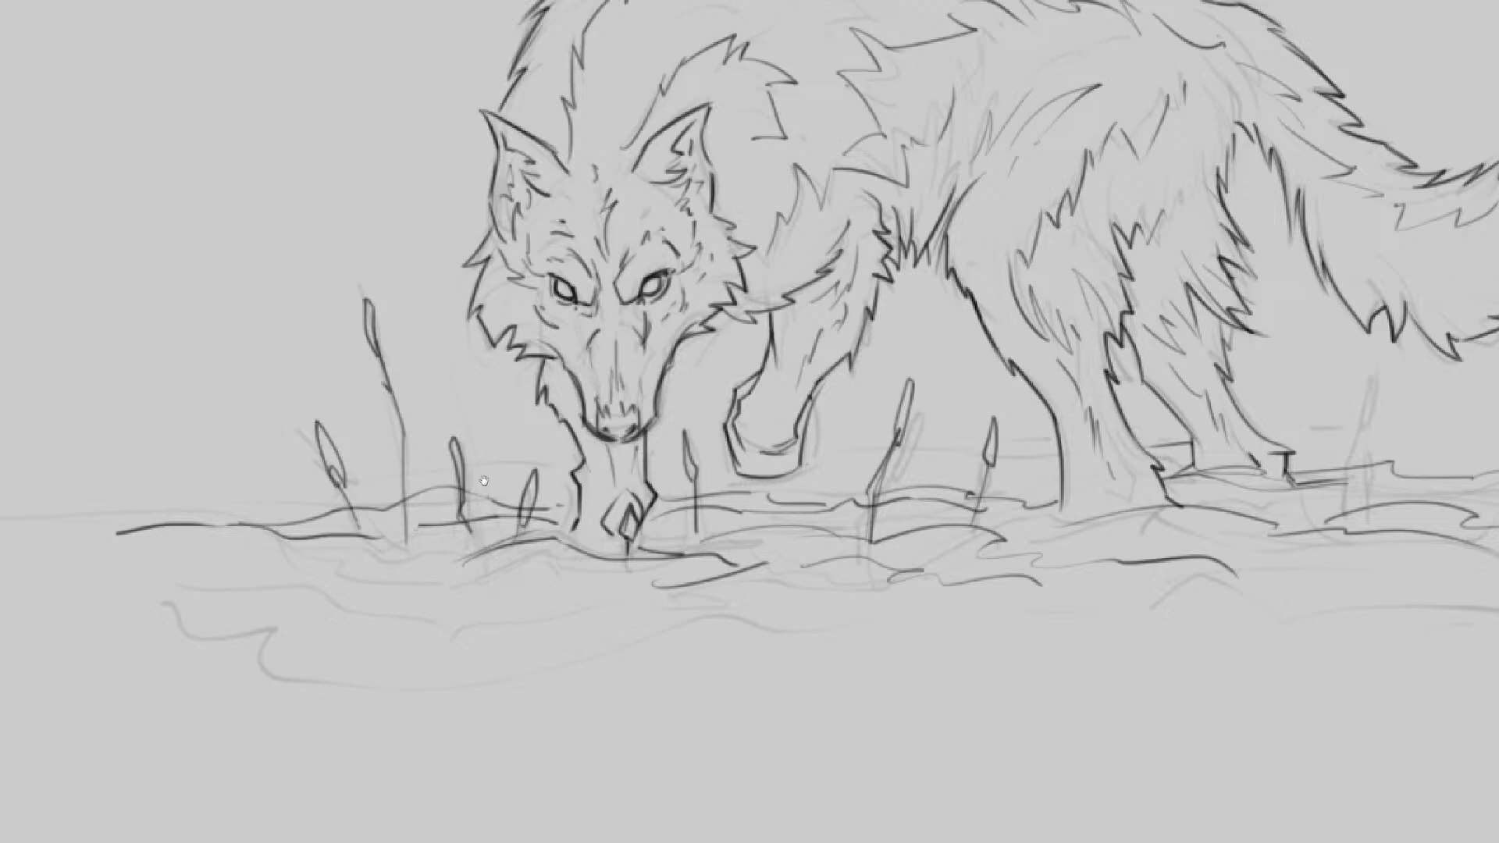
Step: Add a second reed to the clump behind the raised foreleg and another left of the front paw
mouse_move(937, 551)
mouse_down()
mouse_move(711, 538)
mouse_move(688, 447)
mouse_move(702, 402)
mouse_move(683, 451)
mouse_up()
drag(583, 510, 736, 540)
mouse_move(399, 574)
mouse_down()
mouse_move(409, 477)
mouse_move(409, 531)
mouse_up()
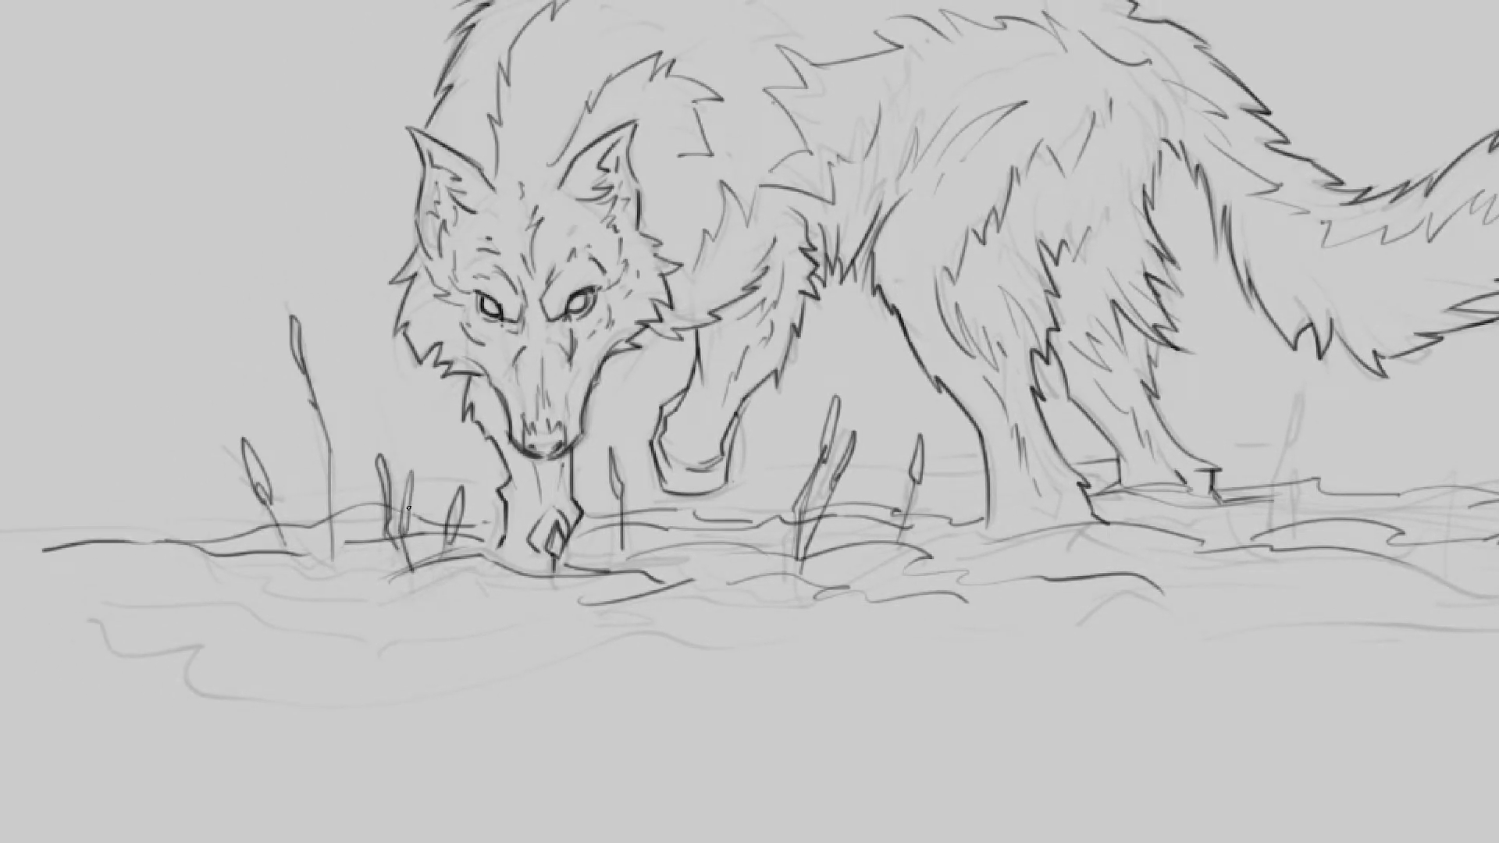
Step: Ink a tall reed, a shorter one and a slanted stalk behind the hind paws beneath the tail
drag(945, 587, 628, 561)
mouse_move(952, 522)
mouse_down()
mouse_move(985, 365)
mouse_move(980, 388)
mouse_up()
drag(974, 511, 978, 444)
drag(978, 444, 976, 487)
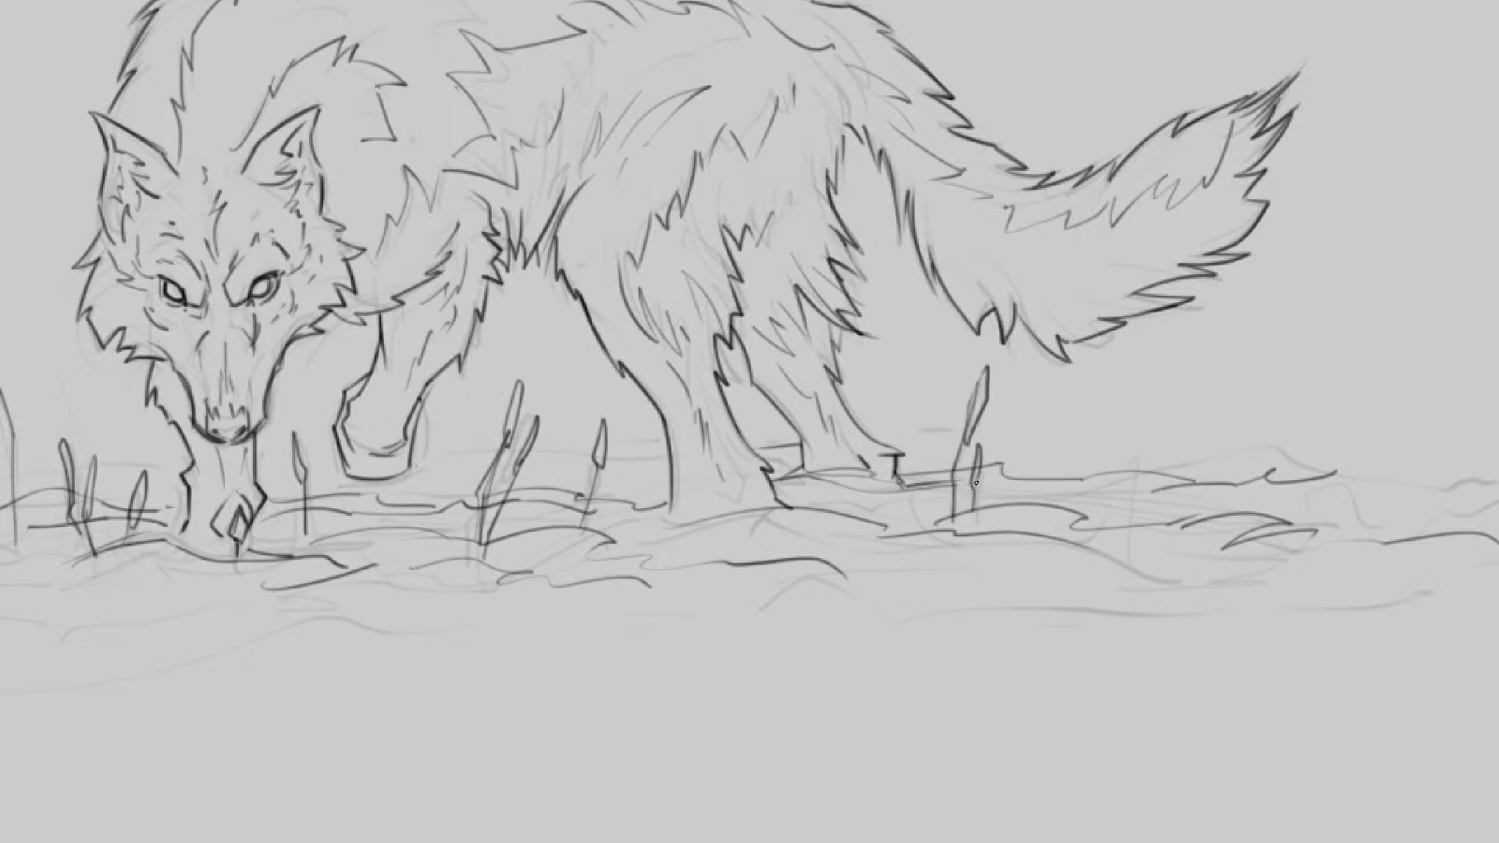
mouse_move(1095, 481)
mouse_down()
mouse_move(1033, 479)
mouse_move(1072, 504)
mouse_move(1096, 458)
mouse_up()
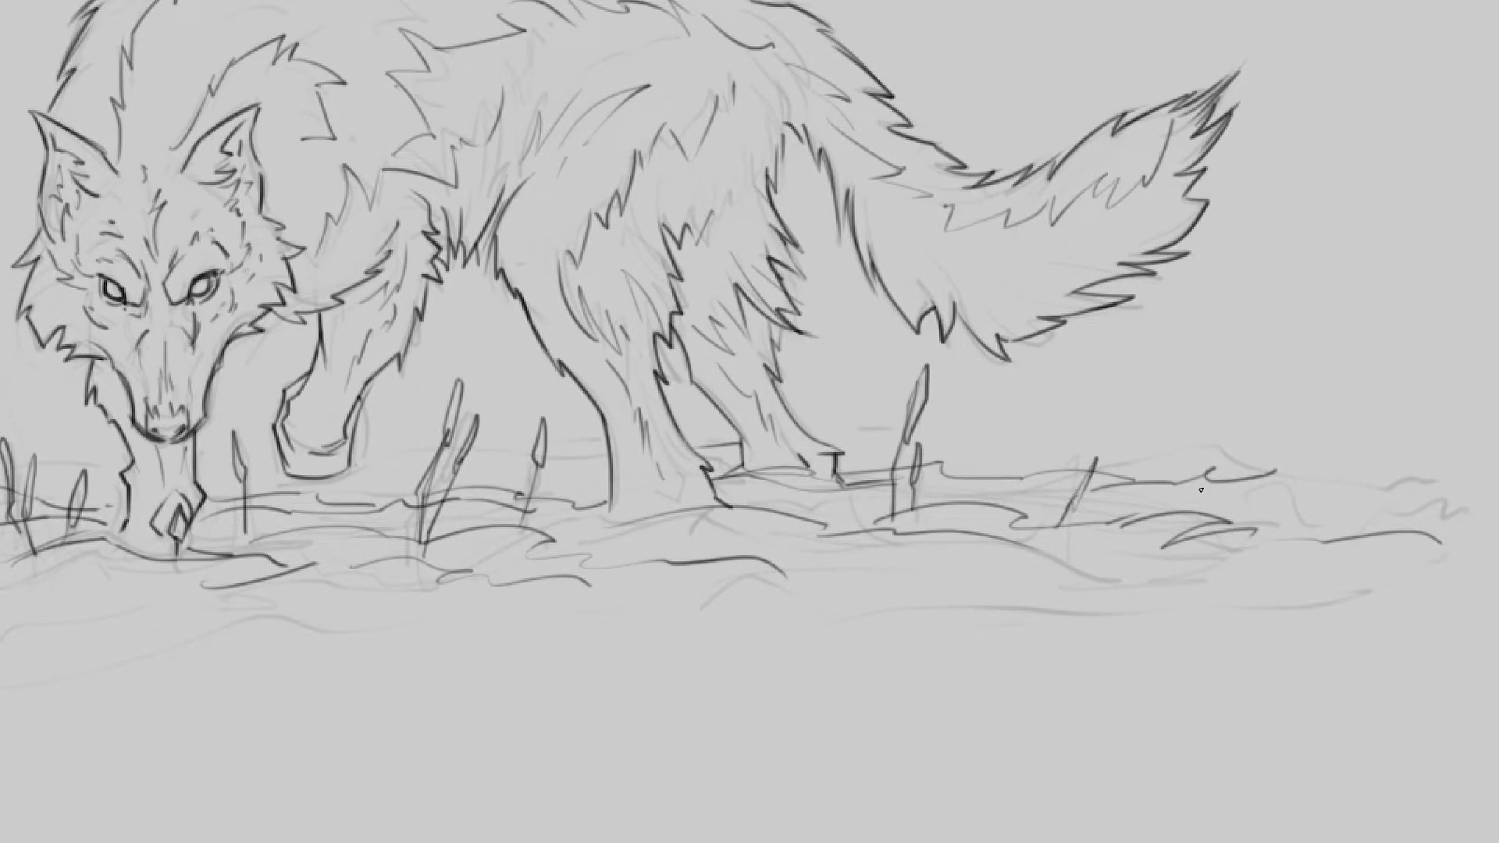
Step: Add short grass blades along the ground beneath the tail and beside the hind paws
mouse_move(1197, 516)
mouse_down()
mouse_move(1198, 462)
mouse_move(1244, 500)
mouse_move(1296, 512)
mouse_up()
mouse_move(941, 525)
mouse_down()
mouse_move(934, 498)
mouse_move(980, 502)
mouse_up()
drag(866, 499, 986, 502)
drag(899, 540, 887, 492)
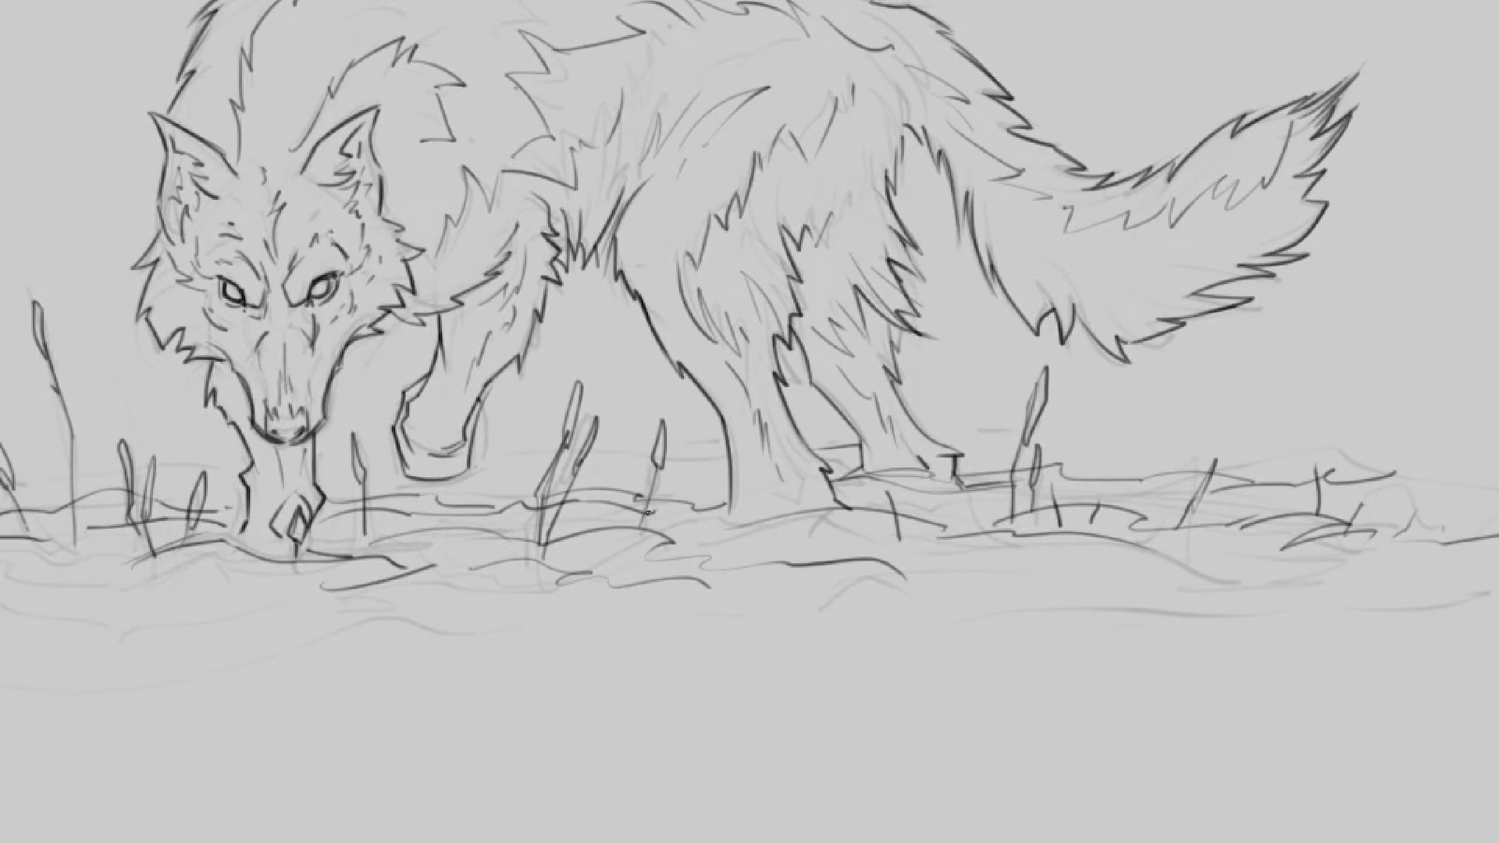
Step: Add short grass blades between the legs and along the ground around the front paw
drag(651, 527, 644, 512)
drag(627, 523, 614, 462)
drag(514, 472, 752, 458)
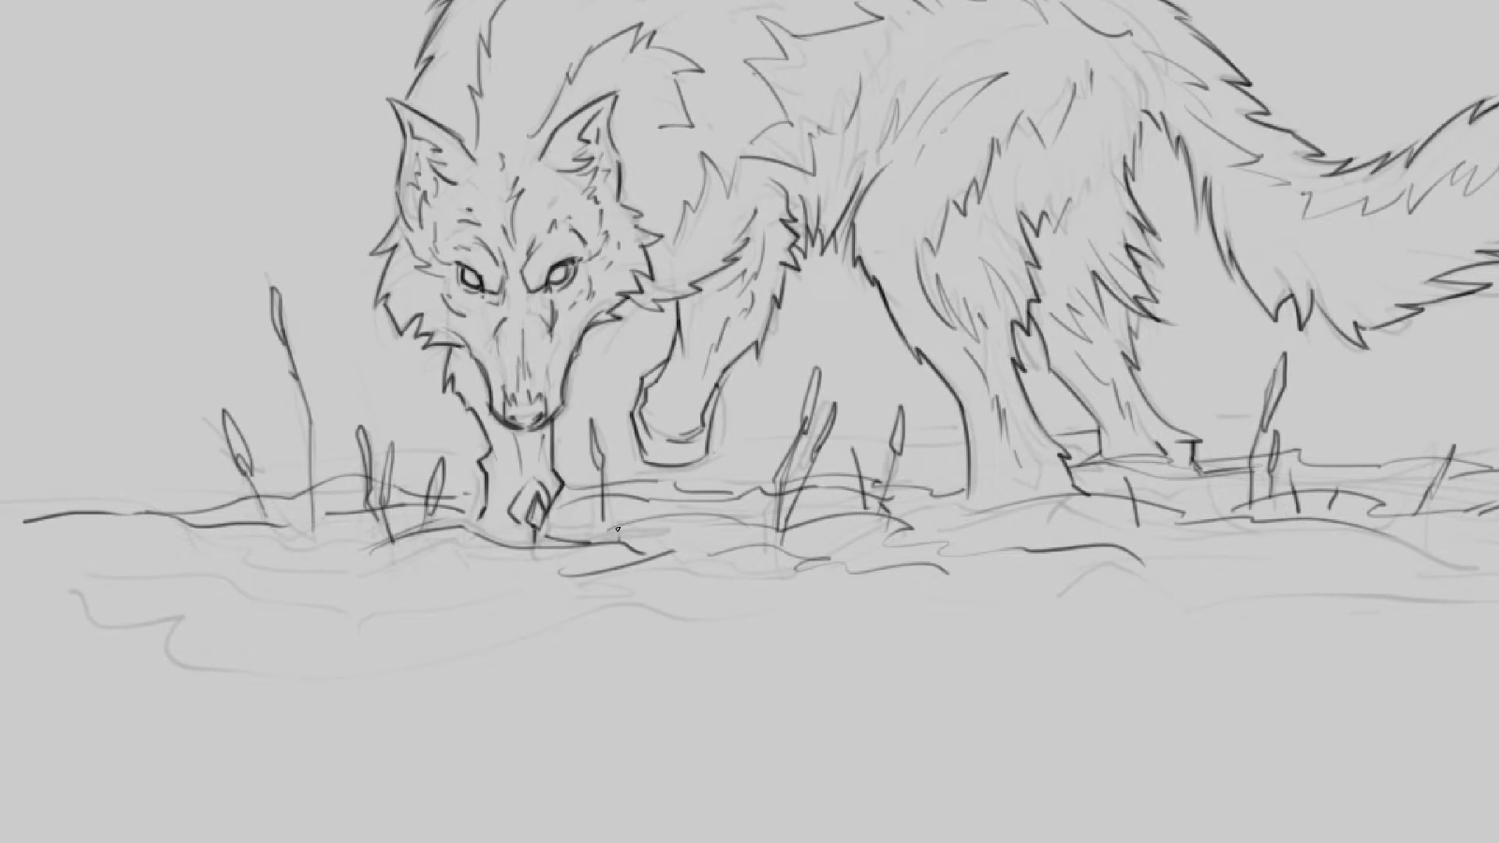
drag(615, 540, 626, 460)
drag(411, 532, 407, 481)
drag(272, 460, 278, 479)
drag(265, 523, 197, 495)
drag(488, 382, 516, 391)
drag(647, 399, 575, 399)
drag(688, 315, 701, 334)
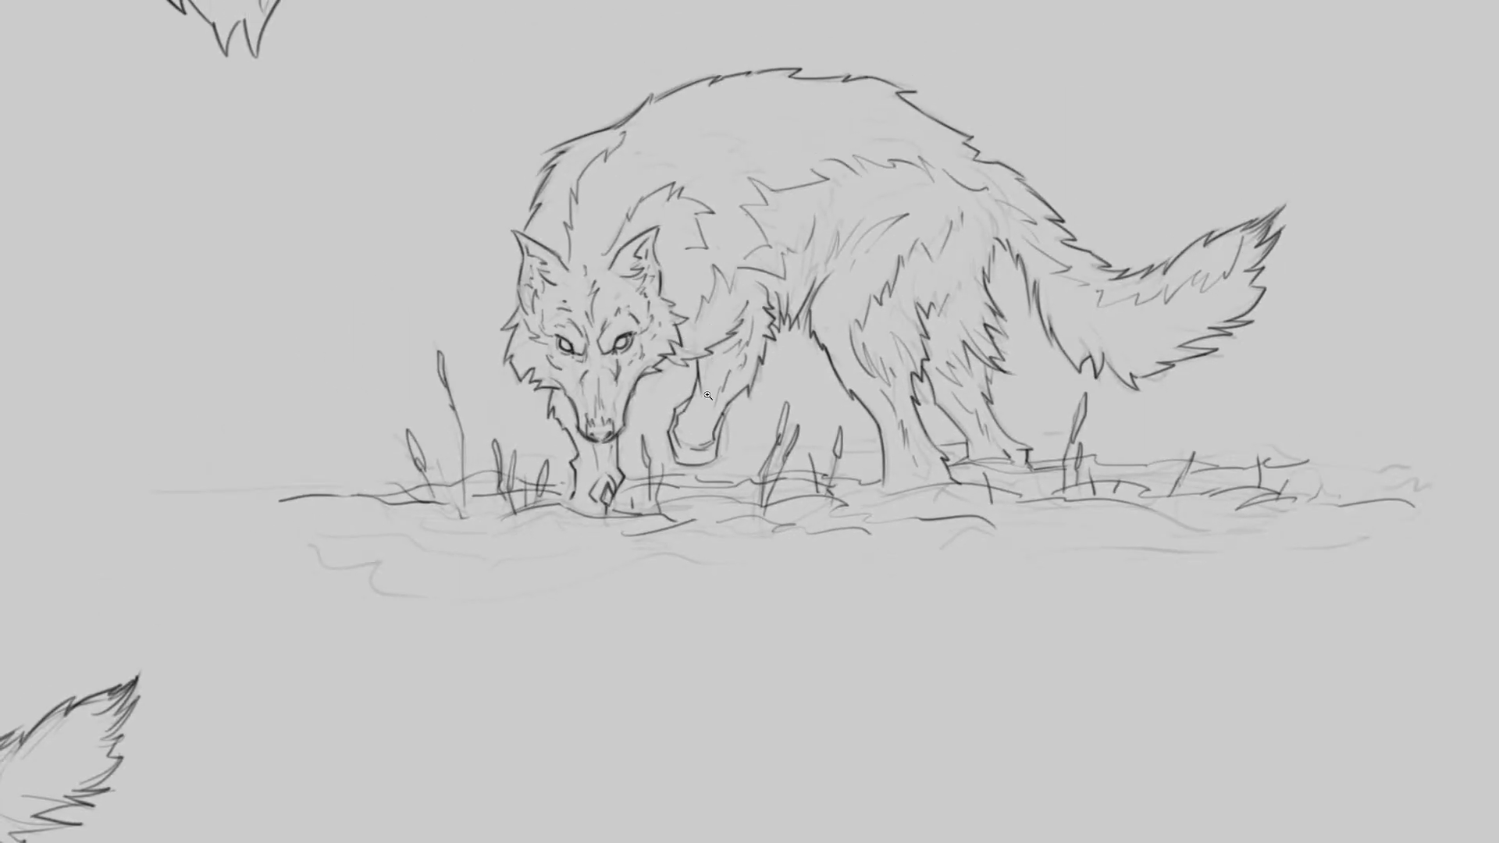
drag(722, 396, 750, 396)
drag(768, 345, 696, 407)
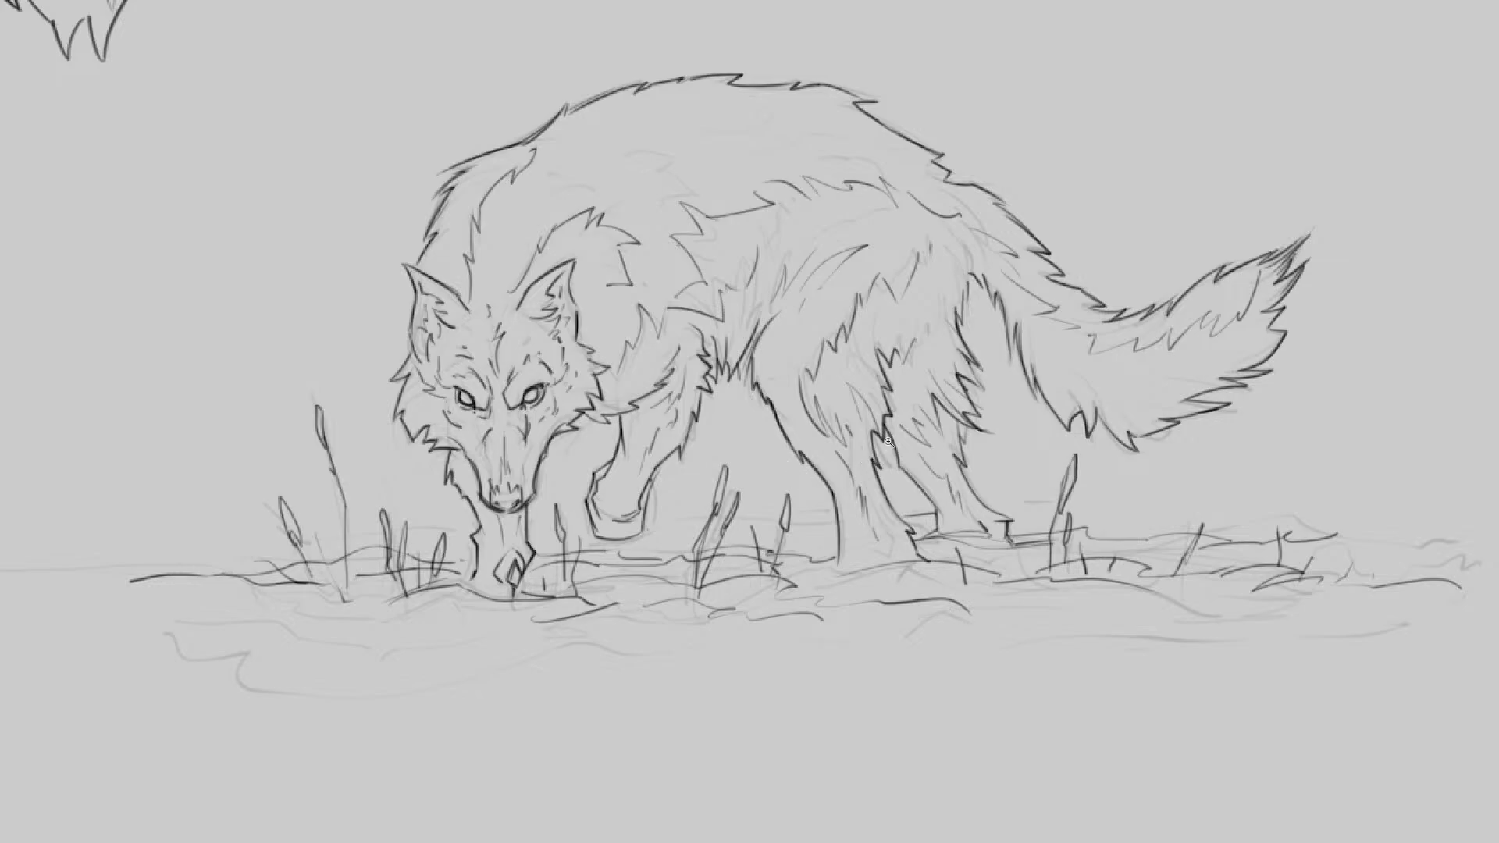
mouse_move(938, 443)
mouse_down()
mouse_move(914, 438)
mouse_move(1040, 427)
mouse_move(562, 444)
mouse_move(602, 453)
mouse_up()
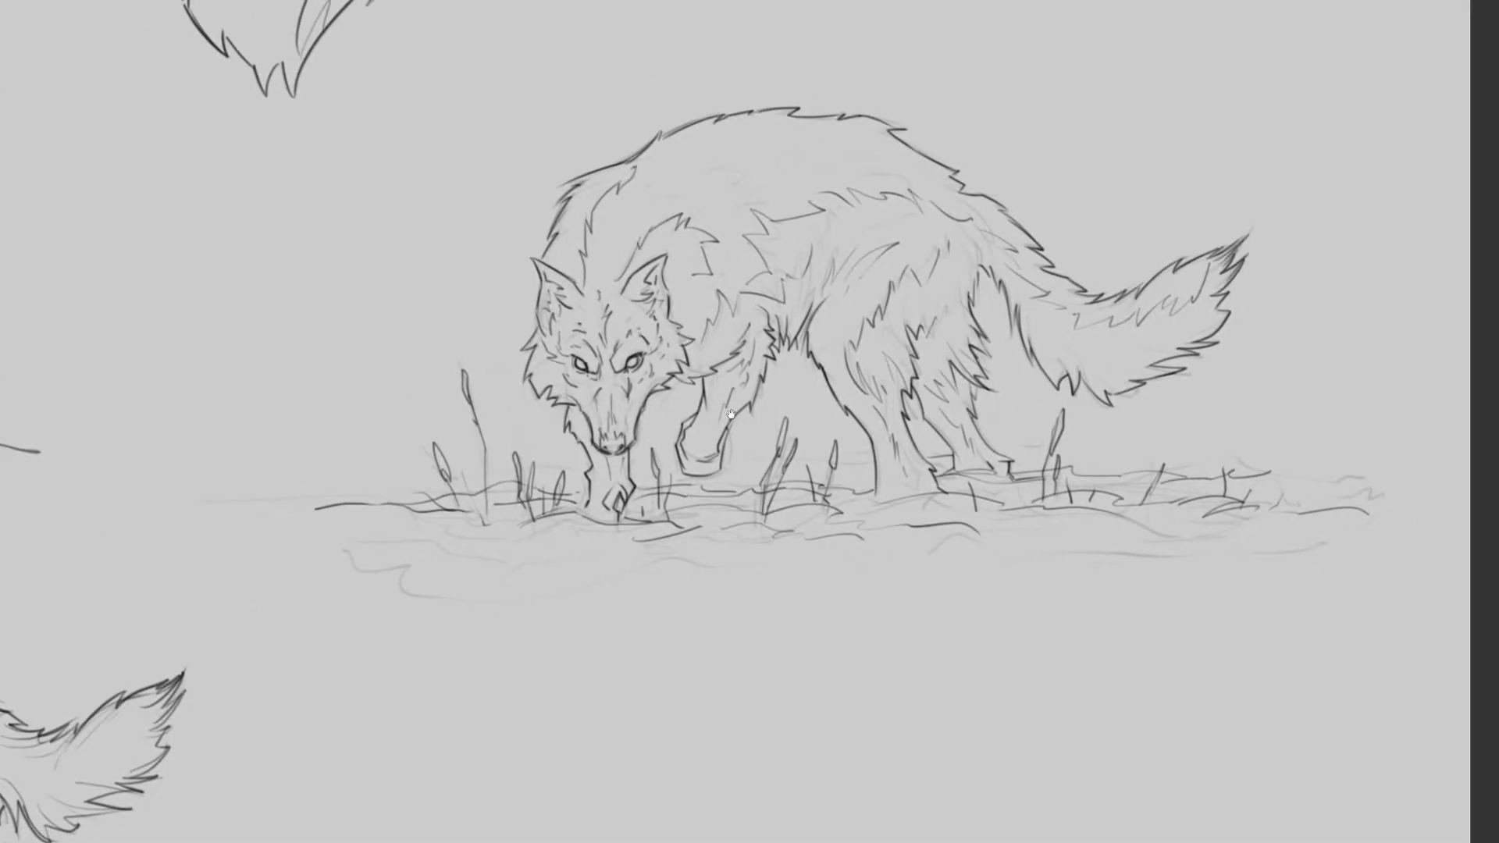
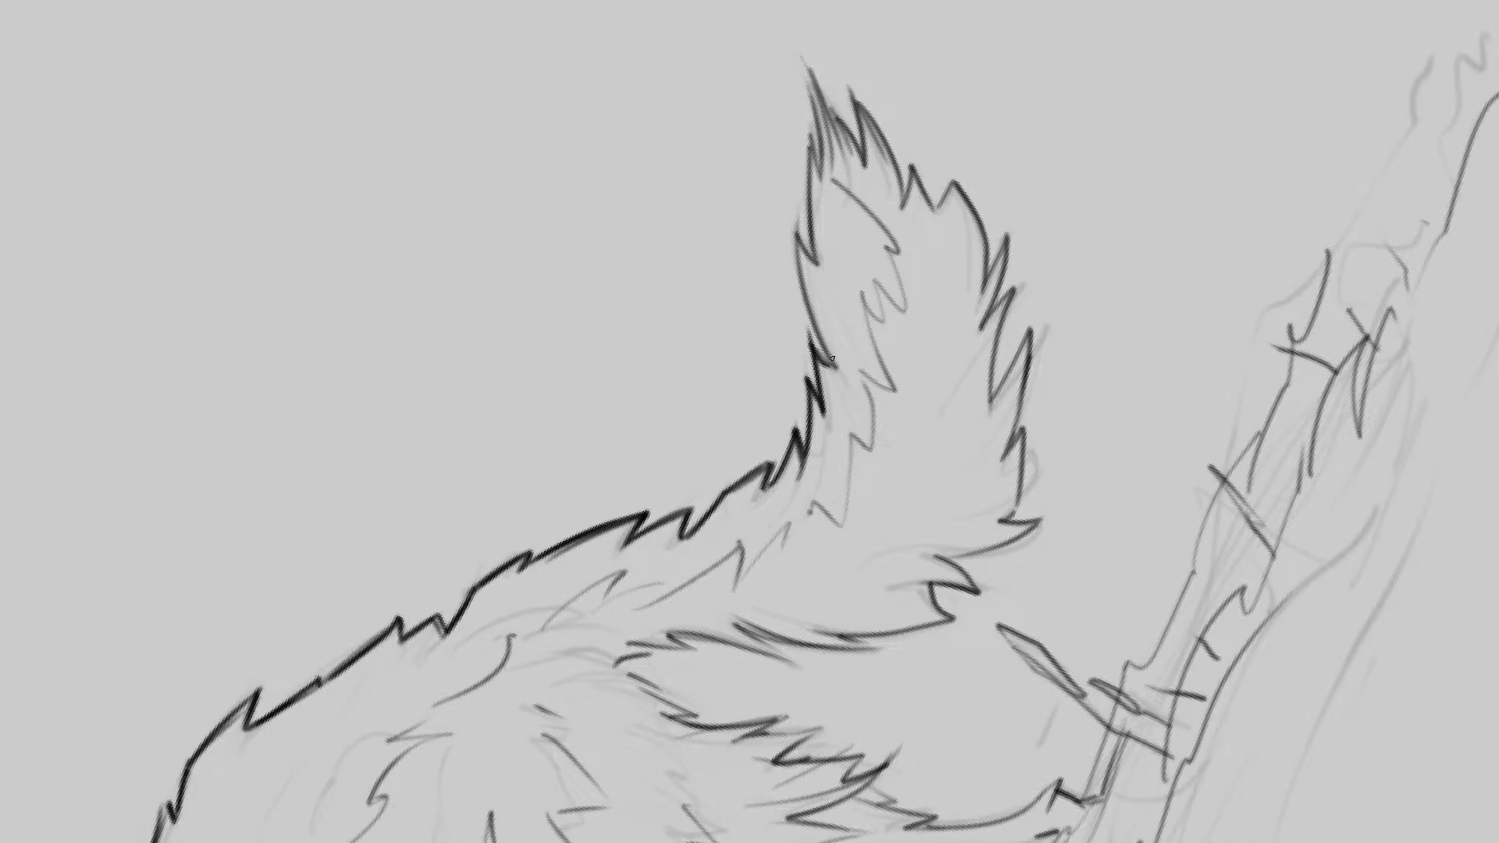
Step: Darken the jagged fur outline along the tail's upper edge, around its tip and down its outer edge
mouse_move(831, 358)
mouse_down()
mouse_move(796, 242)
mouse_move(817, 255)
mouse_move(811, 140)
mouse_up()
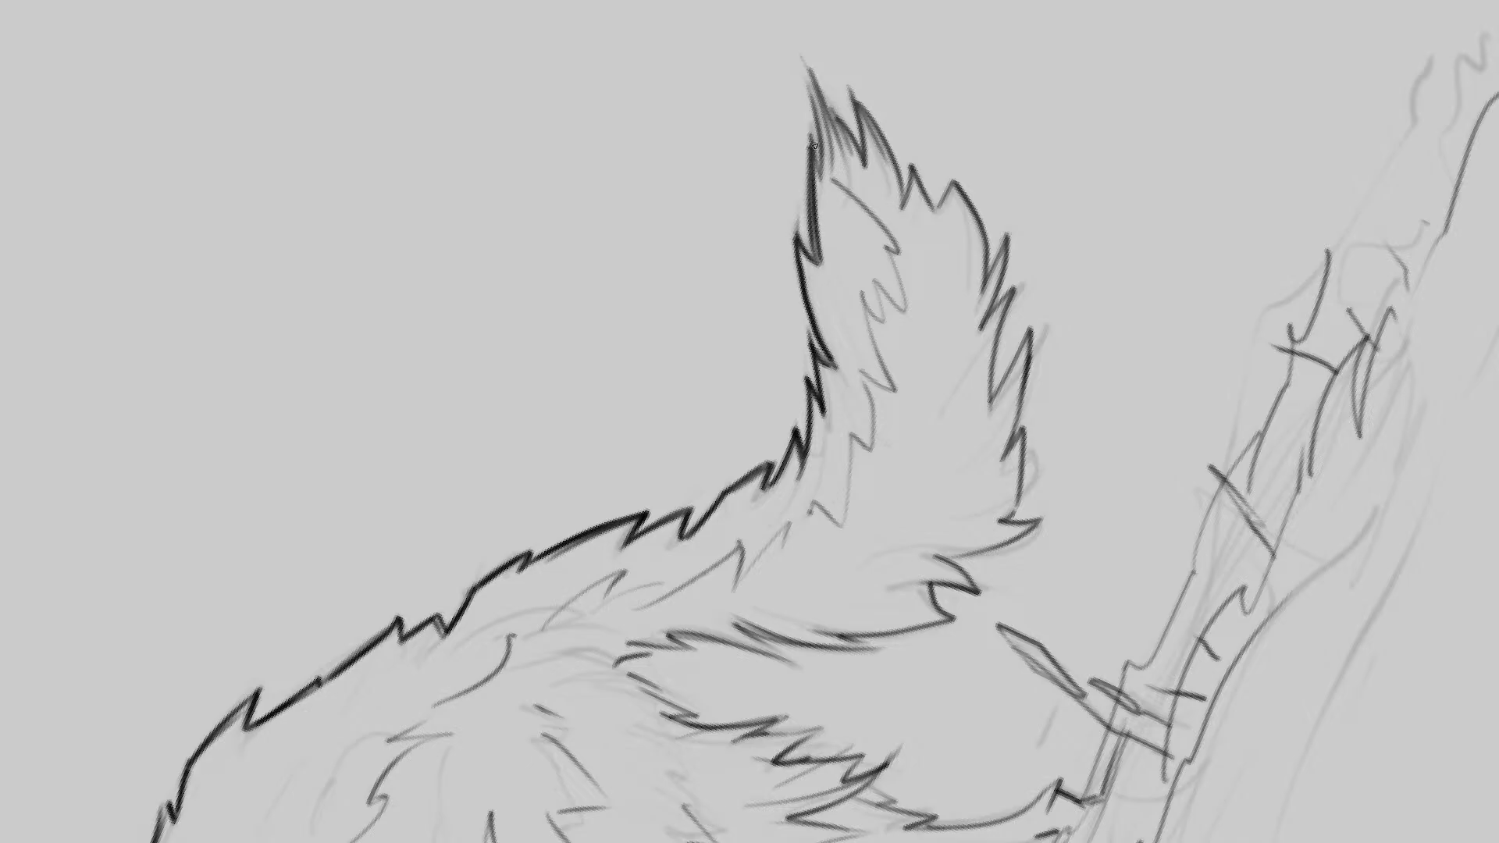
key(ctrl+z)
mouse_move(816, 261)
mouse_down()
mouse_move(808, 70)
mouse_move(822, 148)
mouse_move(858, 102)
mouse_move(888, 177)
mouse_move(935, 209)
mouse_move(953, 182)
mouse_move(980, 227)
mouse_up()
mouse_move(988, 270)
mouse_down()
mouse_move(923, 217)
mouse_move(942, 184)
mouse_move(925, 255)
mouse_move(947, 233)
mouse_up()
drag(925, 343, 954, 214)
key(ctrl+z)
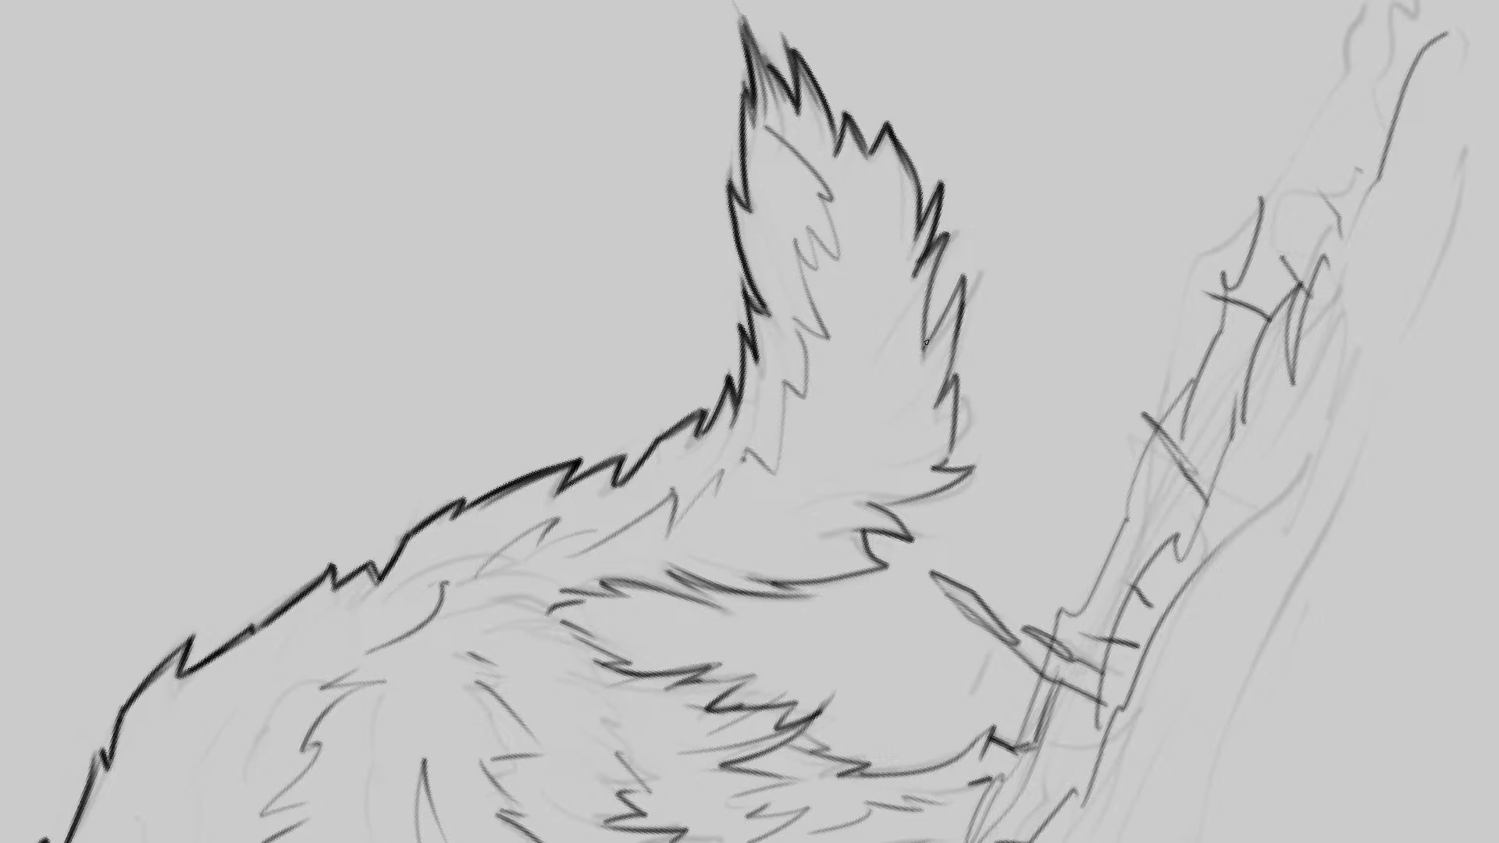
drag(926, 348, 960, 209)
mouse_move(925, 342)
mouse_down()
mouse_move(964, 264)
mouse_move(943, 463)
mouse_up()
Step: Thicken the tail's underside contour from the lower fur tufts up to where it meets the hind leg
drag(726, 249, 869, 546)
drag(553, 446, 624, 527)
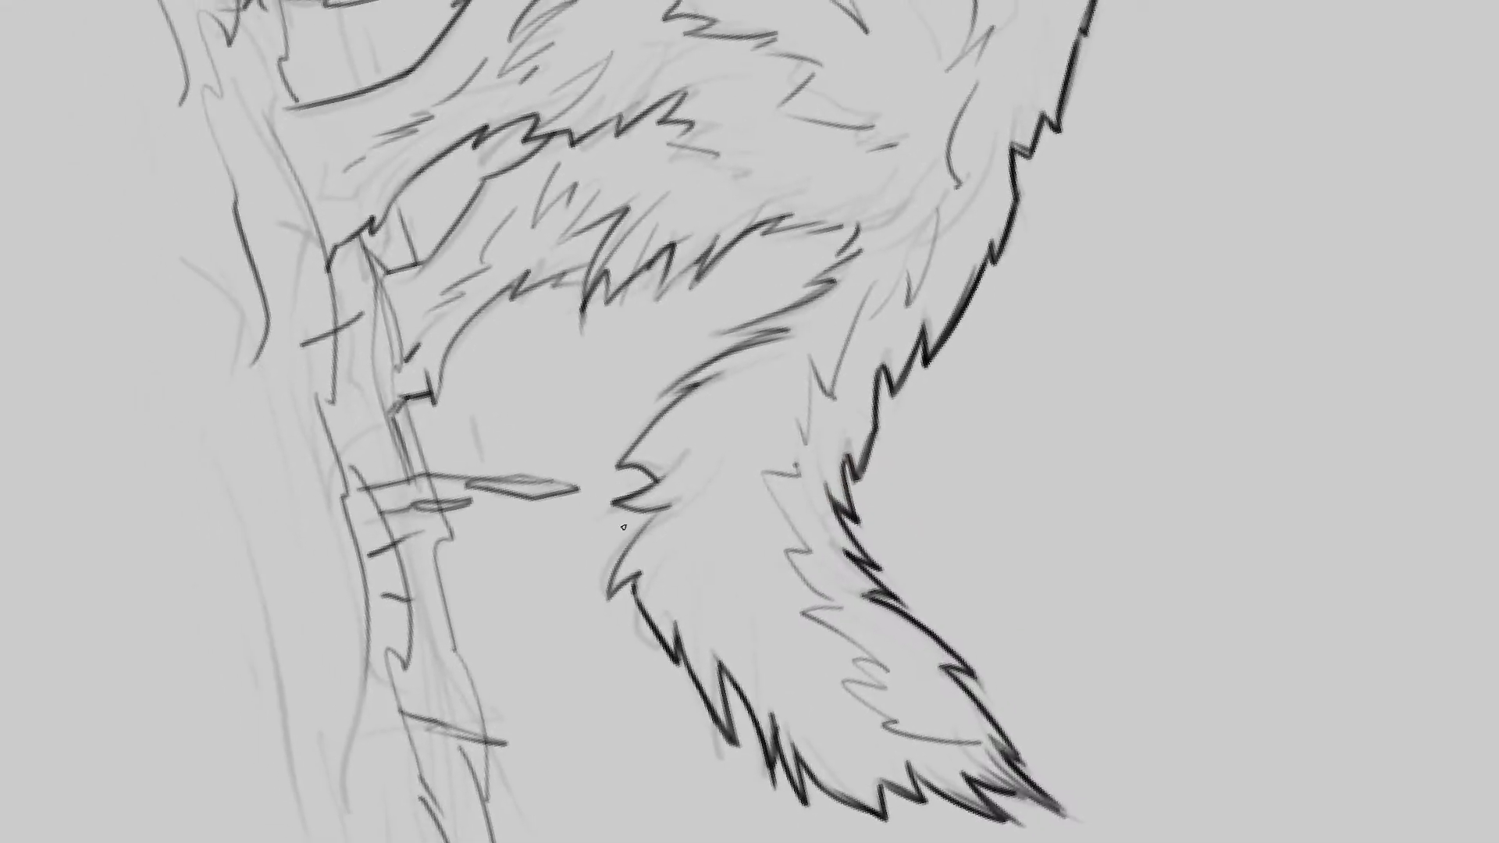
drag(609, 589, 655, 516)
drag(554, 424, 637, 590)
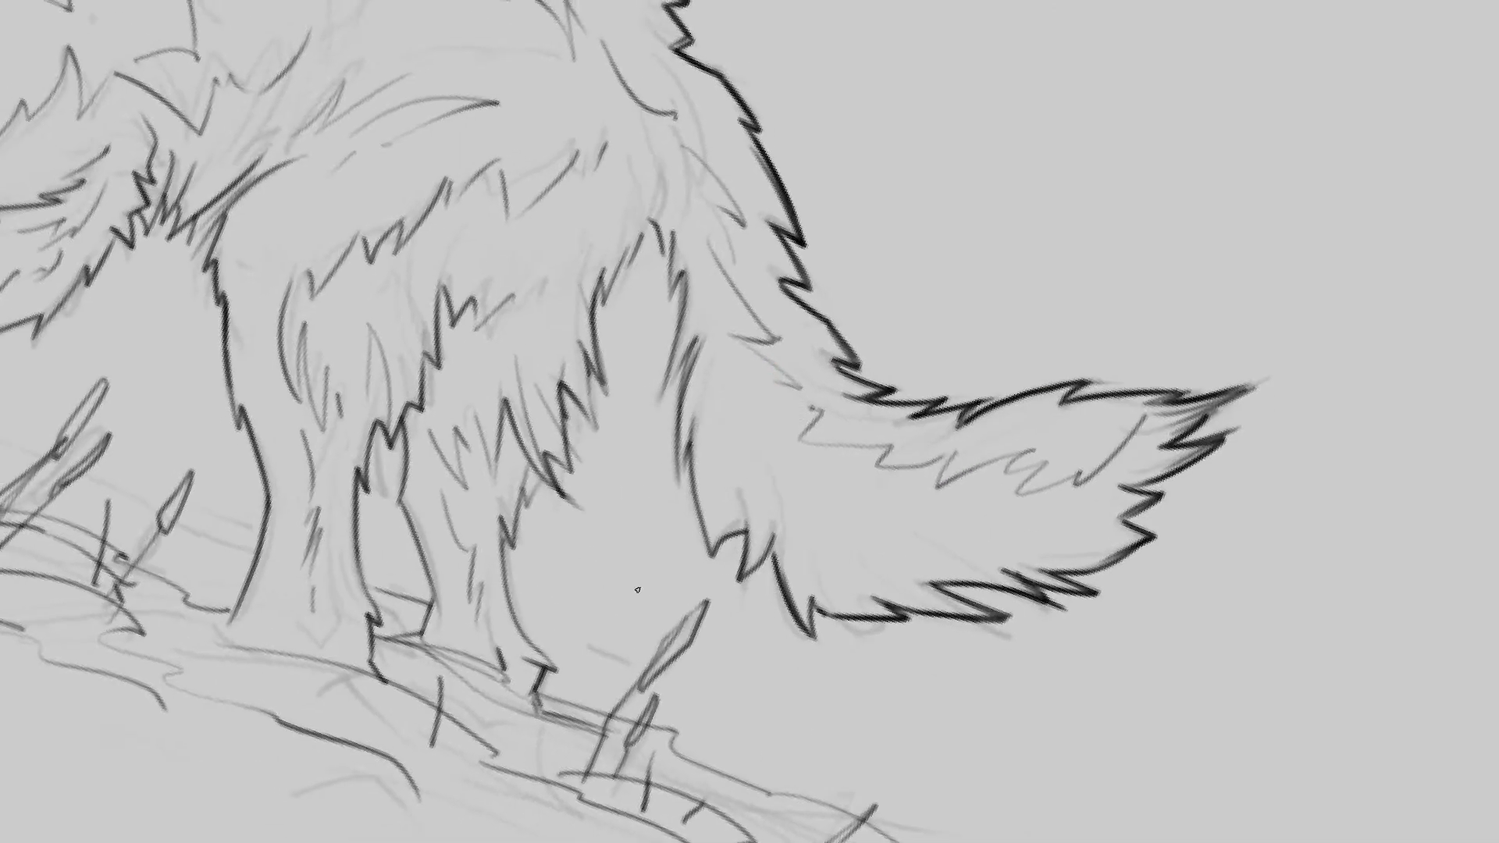
drag(754, 574, 780, 509)
mouse_move(740, 571)
mouse_down()
mouse_move(744, 533)
mouse_move(692, 484)
mouse_up()
drag(706, 538, 681, 384)
mouse_move(678, 455)
mouse_down()
mouse_move(687, 356)
mouse_move(657, 398)
mouse_move(686, 308)
mouse_up()
mouse_move(679, 367)
mouse_down()
mouse_move(669, 243)
mouse_move(601, 261)
mouse_up()
key(Escape)
drag(676, 321, 861, 406)
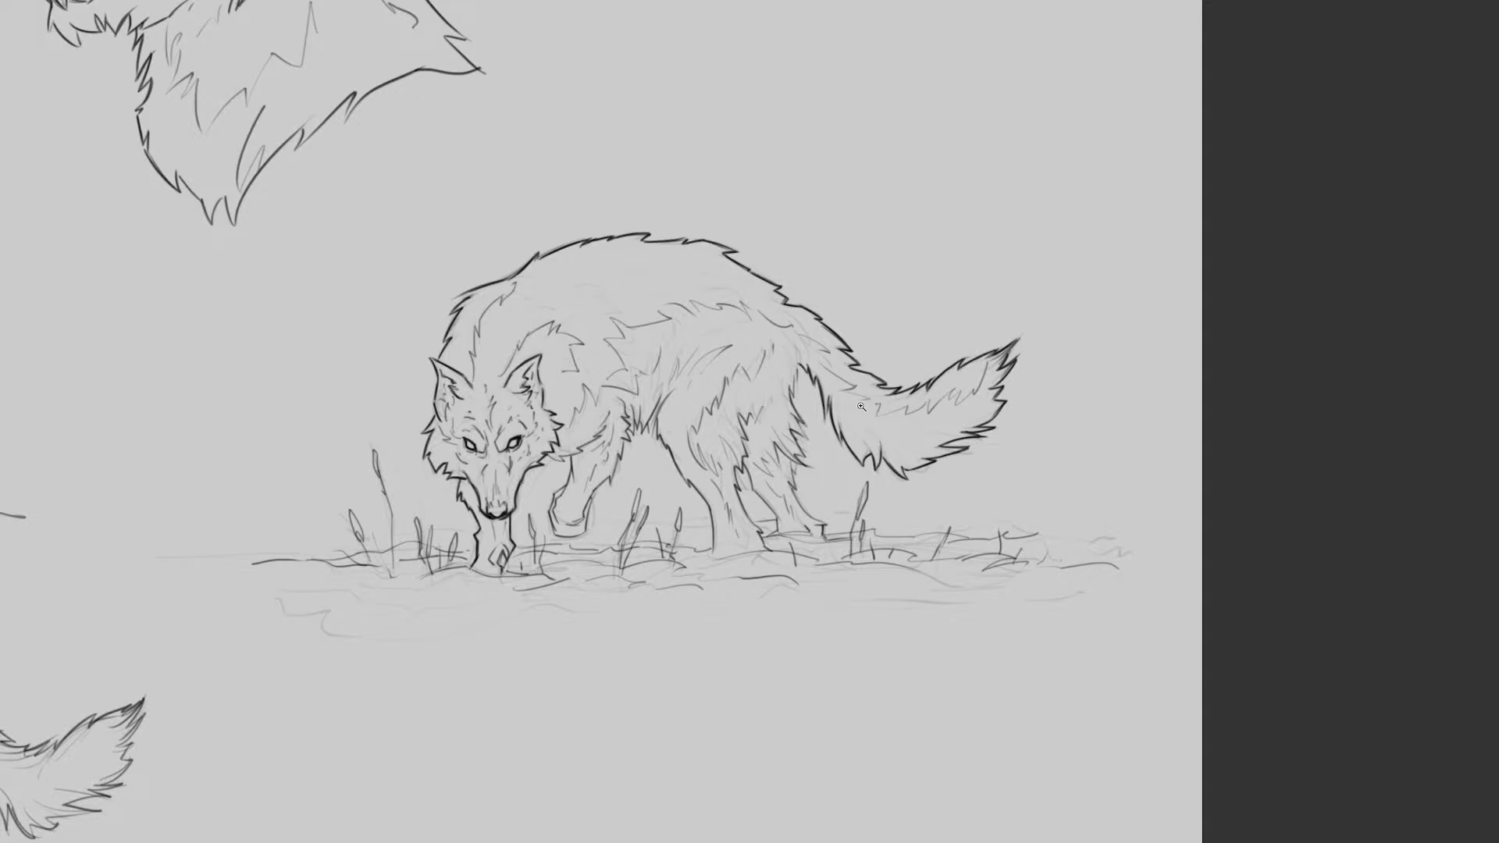
Step: Thicken the outline of the raised foreleg's front edge and around its paw
mouse_move(430, 456)
mouse_down()
mouse_move(617, 432)
mouse_move(655, 477)
mouse_move(689, 429)
mouse_move(726, 412)
mouse_move(684, 426)
mouse_move(660, 380)
mouse_move(703, 328)
mouse_move(617, 219)
mouse_move(595, 395)
mouse_move(693, 448)
mouse_move(672, 478)
mouse_move(658, 459)
mouse_move(659, 477)
mouse_move(700, 462)
mouse_move(715, 494)
mouse_move(726, 356)
mouse_up()
key(e)
key(b)
key(5)
mouse_move(692, 460)
mouse_down()
mouse_move(728, 393)
mouse_move(708, 398)
mouse_up()
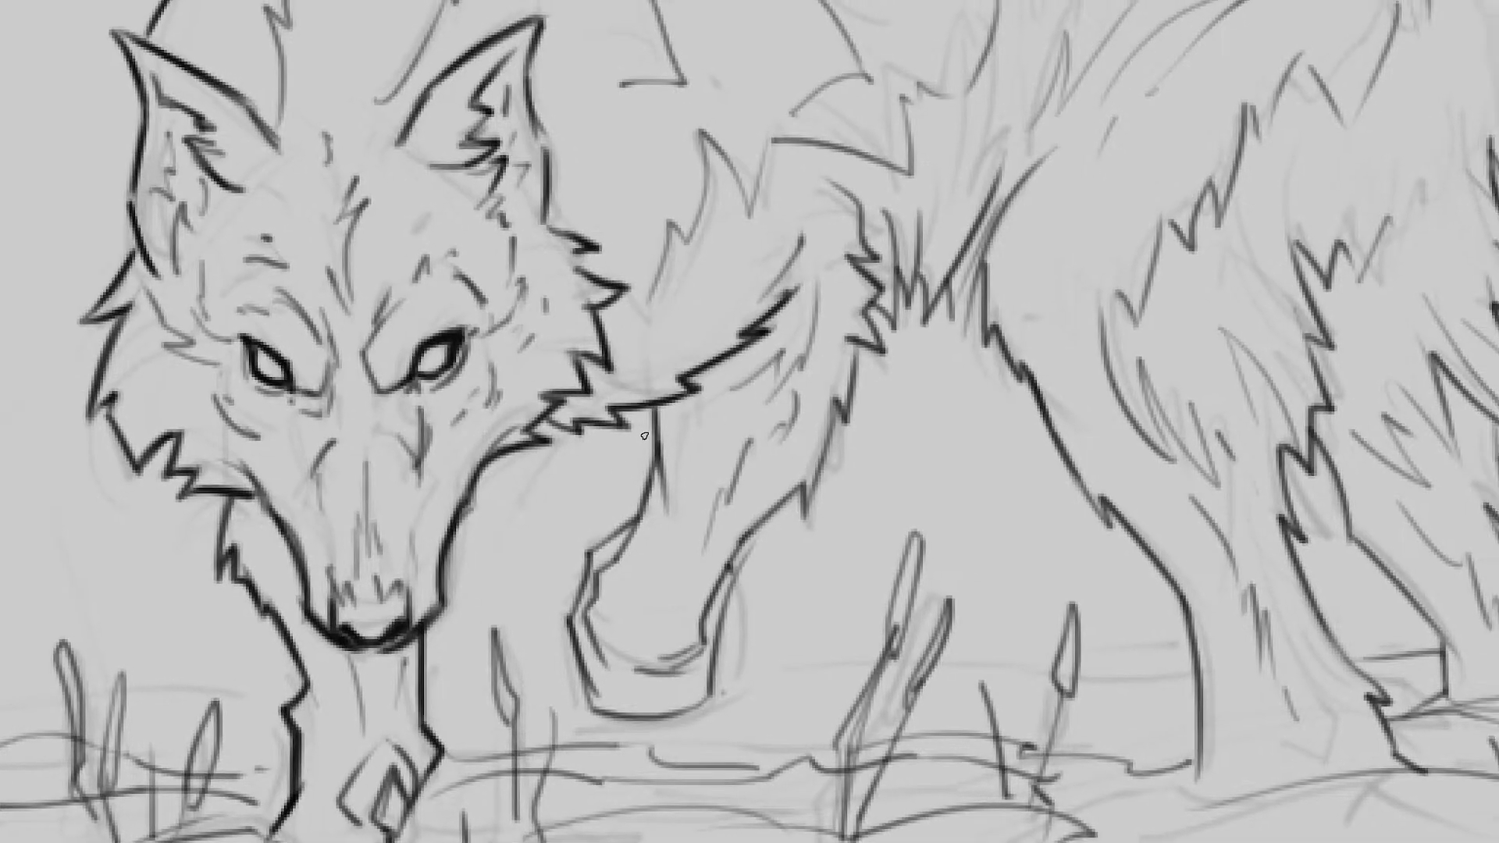
mouse_move(656, 459)
mouse_down()
mouse_move(650, 536)
mouse_move(656, 453)
mouse_move(619, 555)
mouse_move(635, 523)
mouse_move(597, 573)
mouse_move(592, 646)
mouse_move(646, 479)
mouse_up()
mouse_move(582, 673)
mouse_down()
mouse_move(574, 628)
mouse_move(588, 662)
mouse_move(668, 669)
mouse_move(705, 642)
mouse_move(712, 559)
mouse_up()
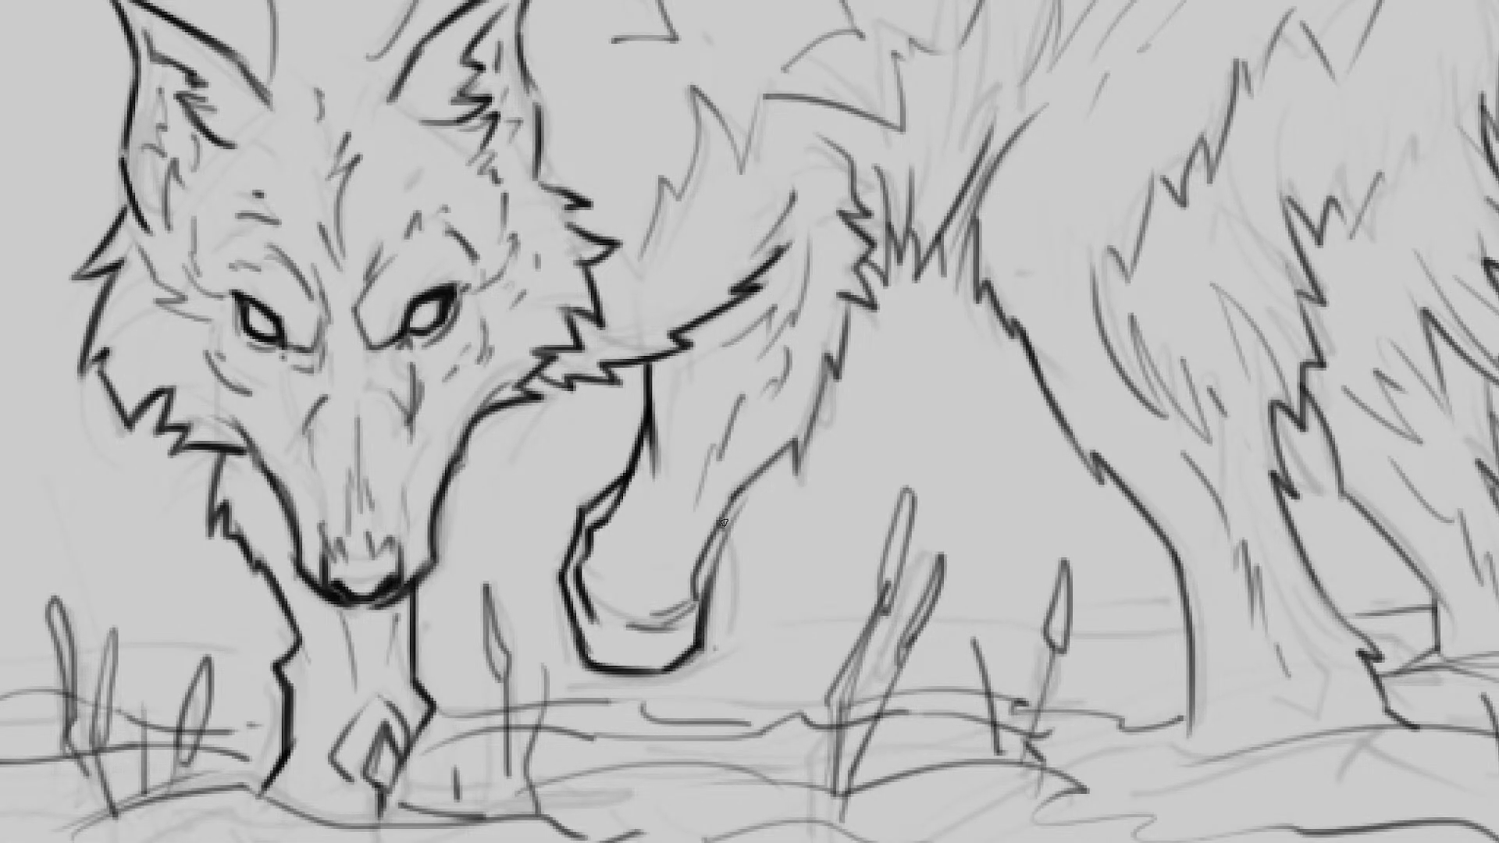
drag(702, 616, 727, 525)
Step: Darken the fur contour along the raised foreleg's rear edge up to the elbow
mouse_move(663, 627)
mouse_down()
mouse_move(698, 598)
mouse_move(711, 539)
mouse_move(792, 445)
mouse_move(822, 383)
mouse_move(782, 513)
mouse_move(824, 362)
mouse_move(791, 240)
mouse_up()
drag(896, 237, 810, 297)
mouse_move(735, 435)
mouse_down()
mouse_move(759, 383)
mouse_move(769, 435)
mouse_move(779, 376)
mouse_move(791, 438)
mouse_move(829, 409)
mouse_move(843, 435)
mouse_up()
drag(869, 391, 829, 375)
mouse_move(842, 299)
mouse_down()
mouse_move(805, 378)
mouse_move(805, 455)
mouse_up()
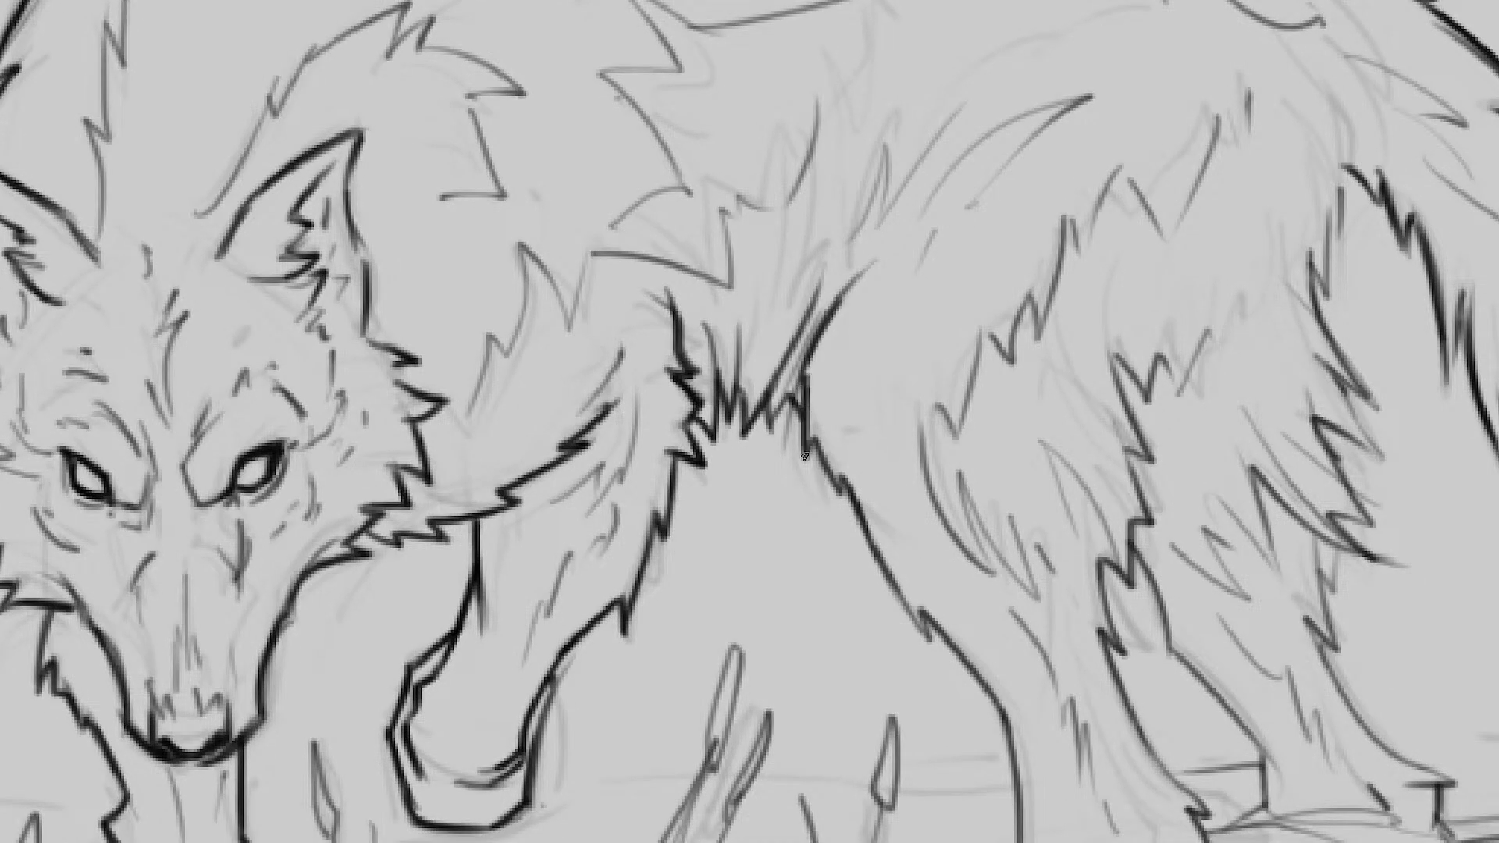
Step: Thicken the belly fur spikes and the near hind leg's front edge down to the ground
drag(782, 527, 634, 312)
drag(696, 272, 799, 273)
drag(800, 273, 778, 310)
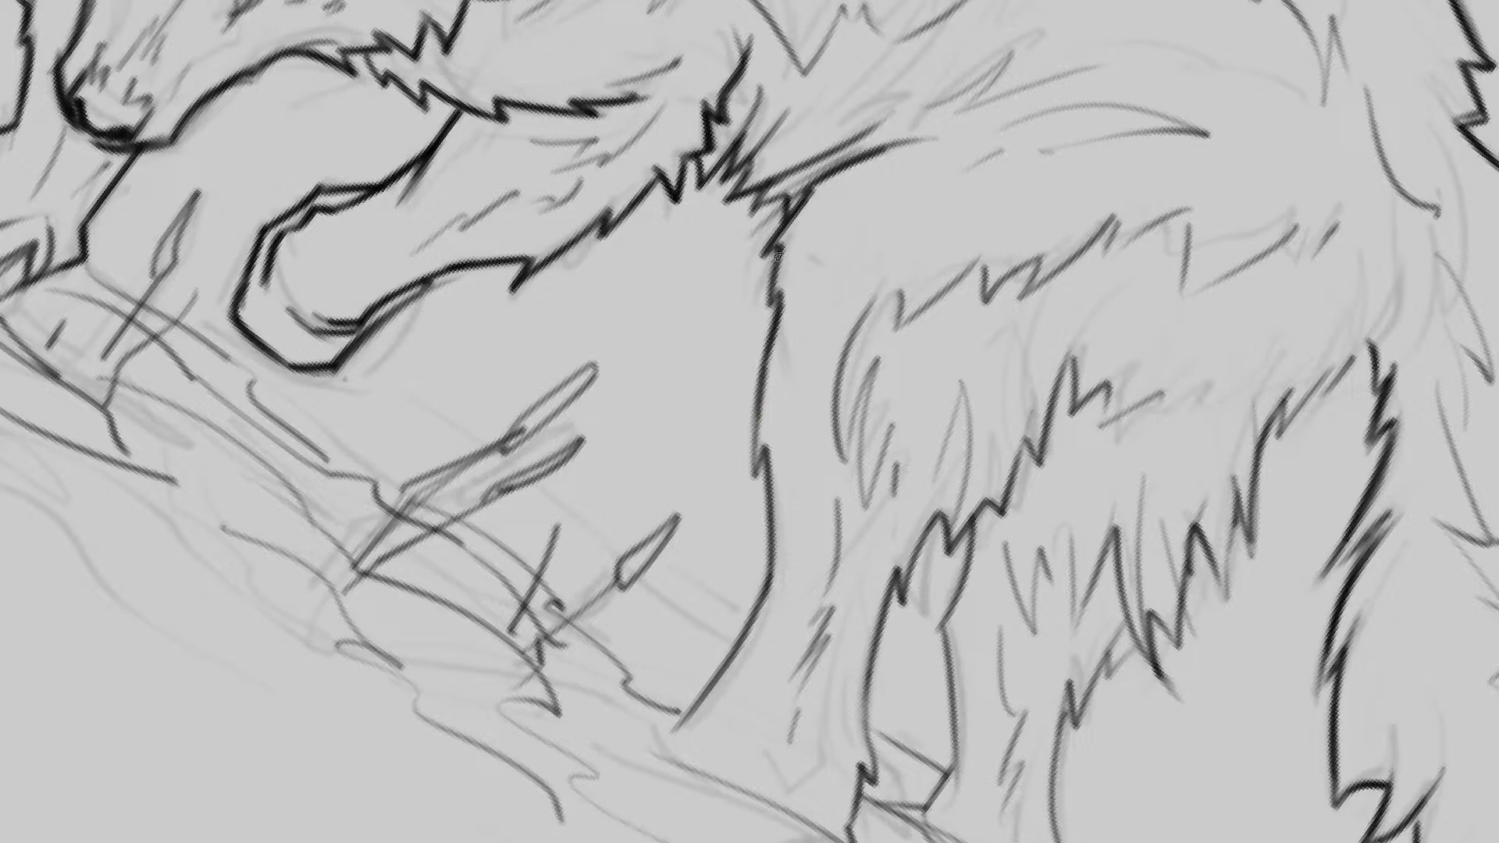
mouse_move(778, 256)
mouse_down()
mouse_move(756, 424)
mouse_move(756, 446)
mouse_move(768, 345)
mouse_move(754, 642)
mouse_up()
mouse_move(680, 730)
mouse_down()
mouse_move(767, 601)
mouse_move(770, 531)
mouse_up()
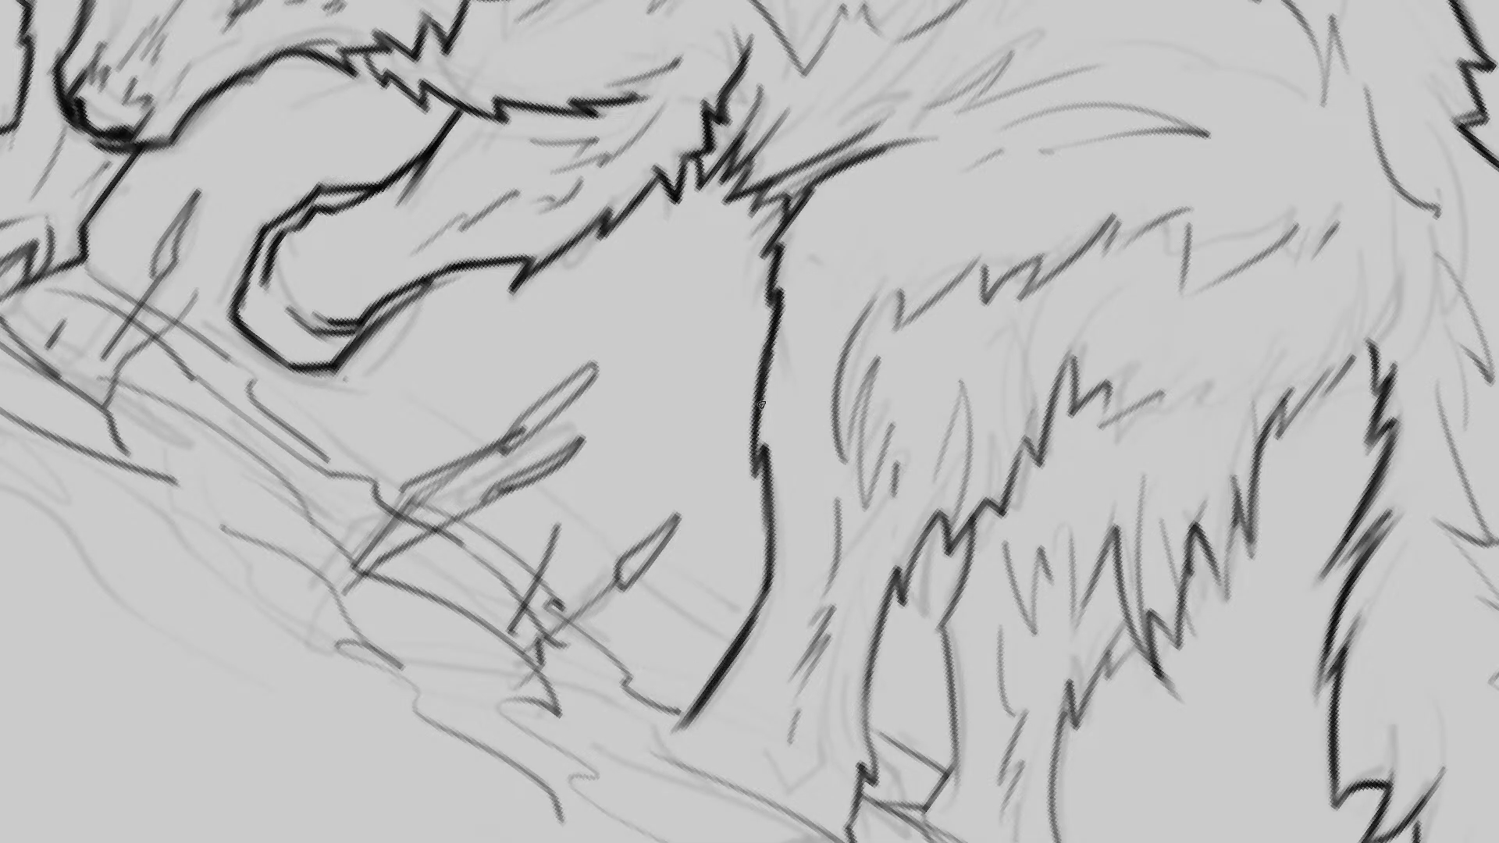
Step: Thicken the near hind leg's rear edge from the thigh fur down to the paw
drag(839, 784, 800, 693)
mouse_move(816, 758)
mouse_down()
mouse_move(815, 692)
mouse_move(831, 692)
mouse_move(820, 597)
mouse_move(857, 477)
mouse_move(904, 426)
mouse_move(906, 449)
mouse_move(1000, 372)
mouse_up()
drag(1000, 371, 1021, 264)
drag(1079, 159, 944, 297)
key(5)
mouse_move(882, 351)
mouse_down()
mouse_move(792, 458)
mouse_move(708, 460)
mouse_move(789, 509)
mouse_move(788, 525)
mouse_up()
mouse_move(653, 408)
mouse_down()
mouse_move(675, 483)
mouse_move(759, 587)
mouse_up()
key(ctrl+z)
key(ctrl+z)
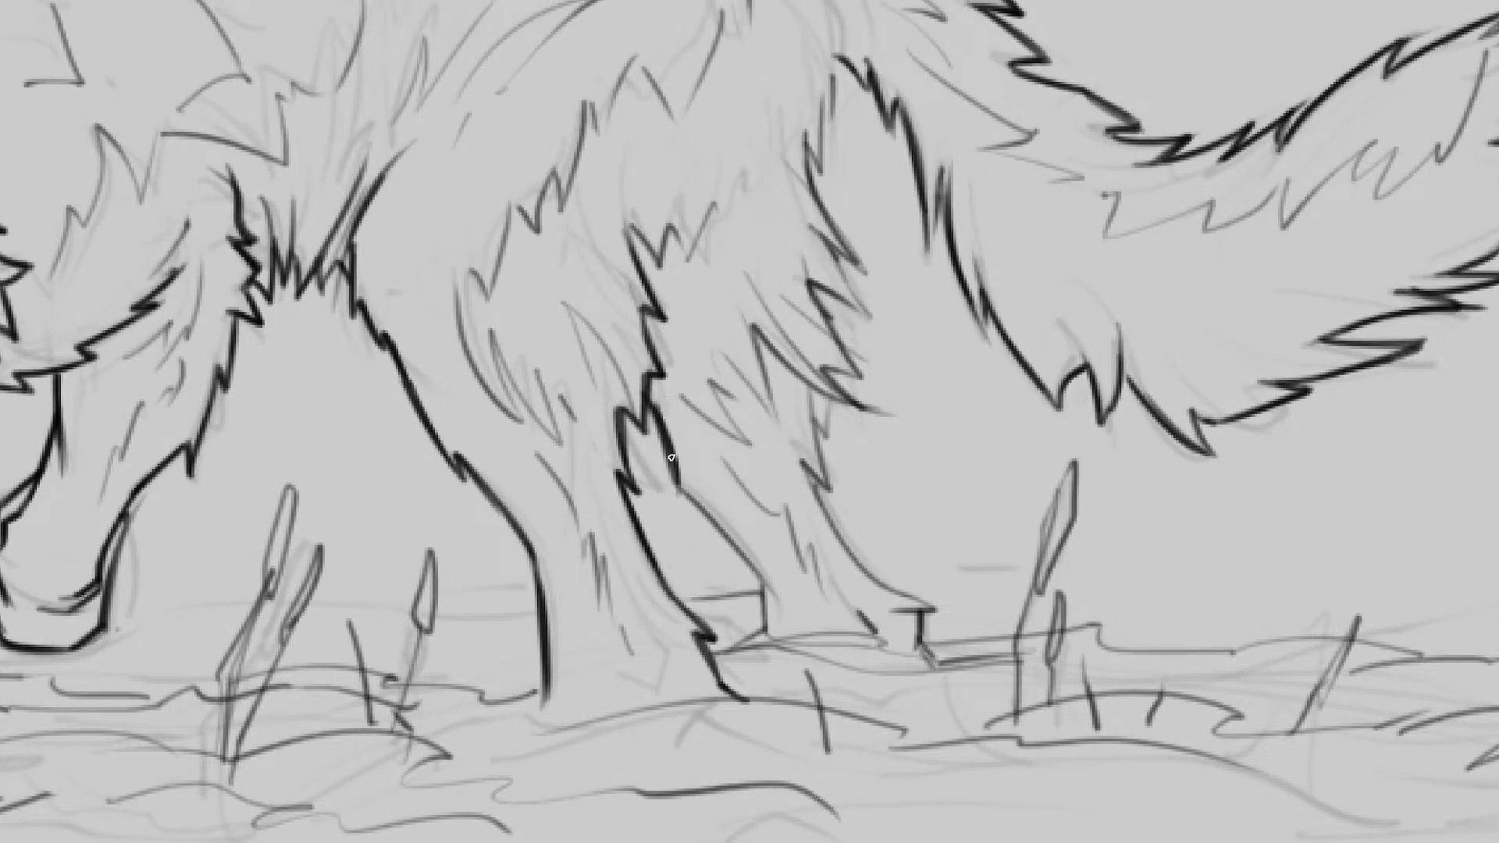
Step: Darken the far hind leg's front edge, paw and lower rear edge
mouse_move(679, 485)
mouse_down()
mouse_move(761, 587)
mouse_move(764, 627)
mouse_up()
drag(930, 610, 859, 555)
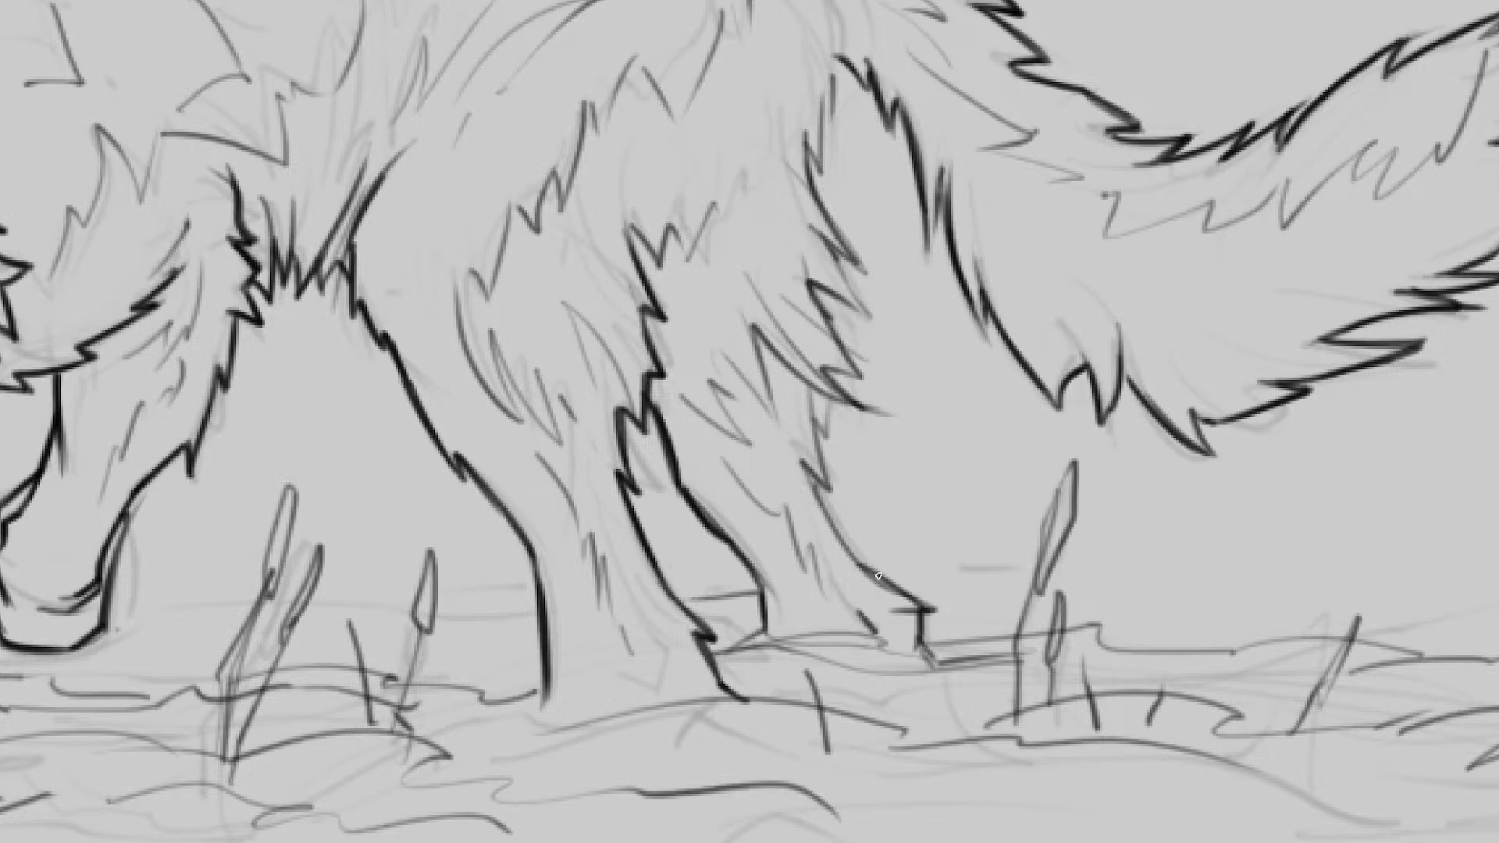
mouse_move(810, 472)
mouse_down()
mouse_move(865, 566)
mouse_move(829, 490)
mouse_up()
mouse_move(829, 490)
mouse_down()
mouse_move(820, 427)
mouse_move(829, 436)
mouse_up()
mouse_move(829, 437)
mouse_down()
mouse_move(828, 400)
mouse_move(820, 431)
mouse_up()
Step: Thicken the fur spikes along the back of the far hind leg up to the tail base
drag(738, 572, 732, 513)
drag(721, 431, 747, 550)
drag(725, 461, 762, 565)
mouse_move(760, 559)
mouse_down()
mouse_move(750, 504)
mouse_move(773, 537)
mouse_up()
drag(773, 537, 793, 429)
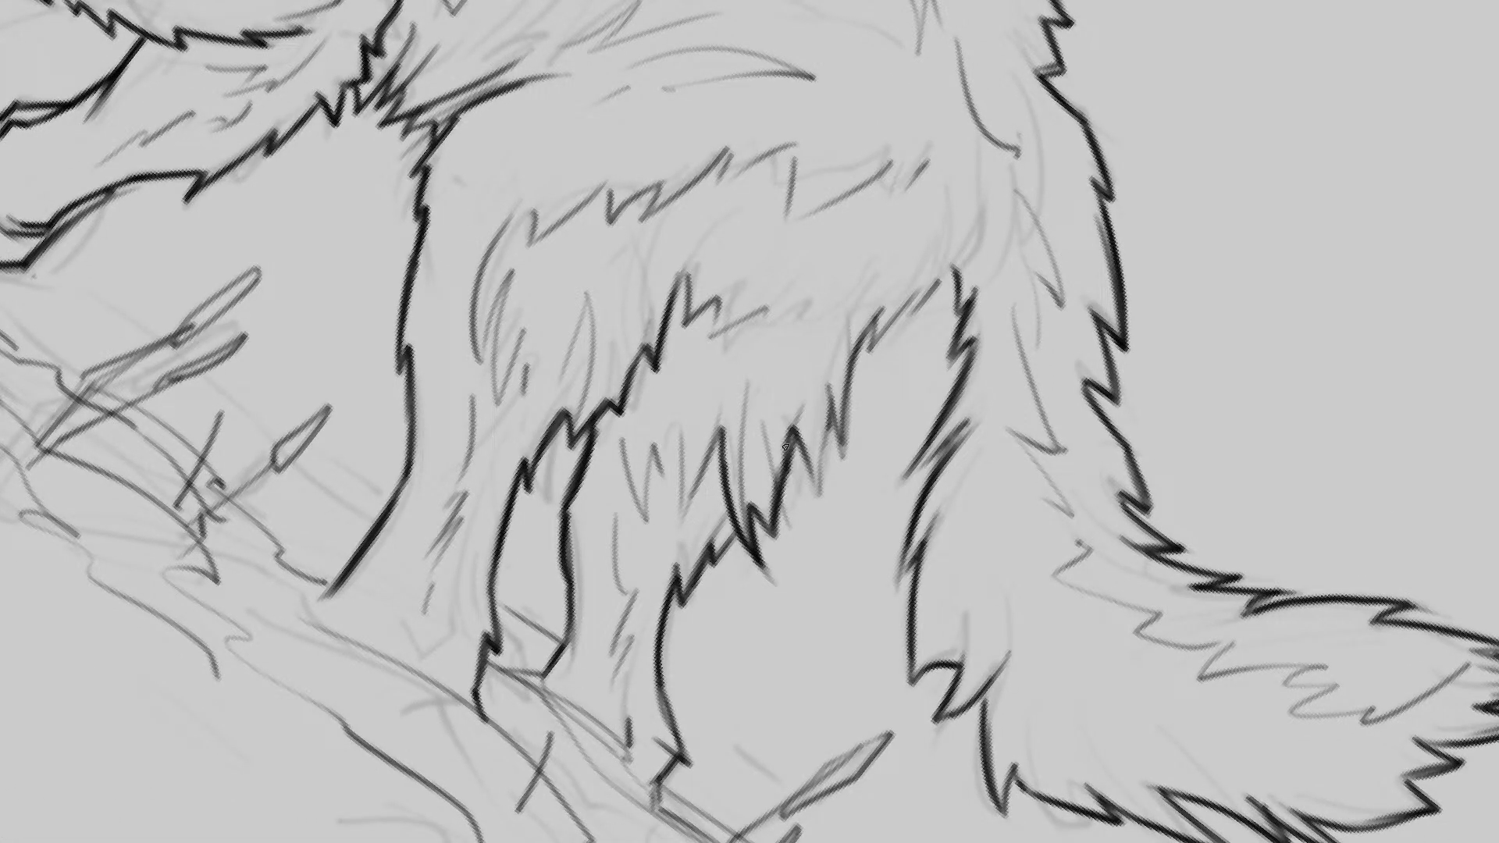
key(ctrl+z)
drag(773, 535, 780, 472)
mouse_move(778, 473)
mouse_down()
mouse_move(792, 486)
mouse_move(794, 431)
mouse_move(819, 482)
mouse_move(829, 389)
mouse_move(843, 453)
mouse_up()
drag(843, 453, 877, 322)
drag(878, 322, 870, 347)
mouse_move(871, 348)
mouse_down()
mouse_move(912, 296)
mouse_move(921, 316)
mouse_up()
drag(920, 315, 933, 293)
drag(994, 251, 921, 251)
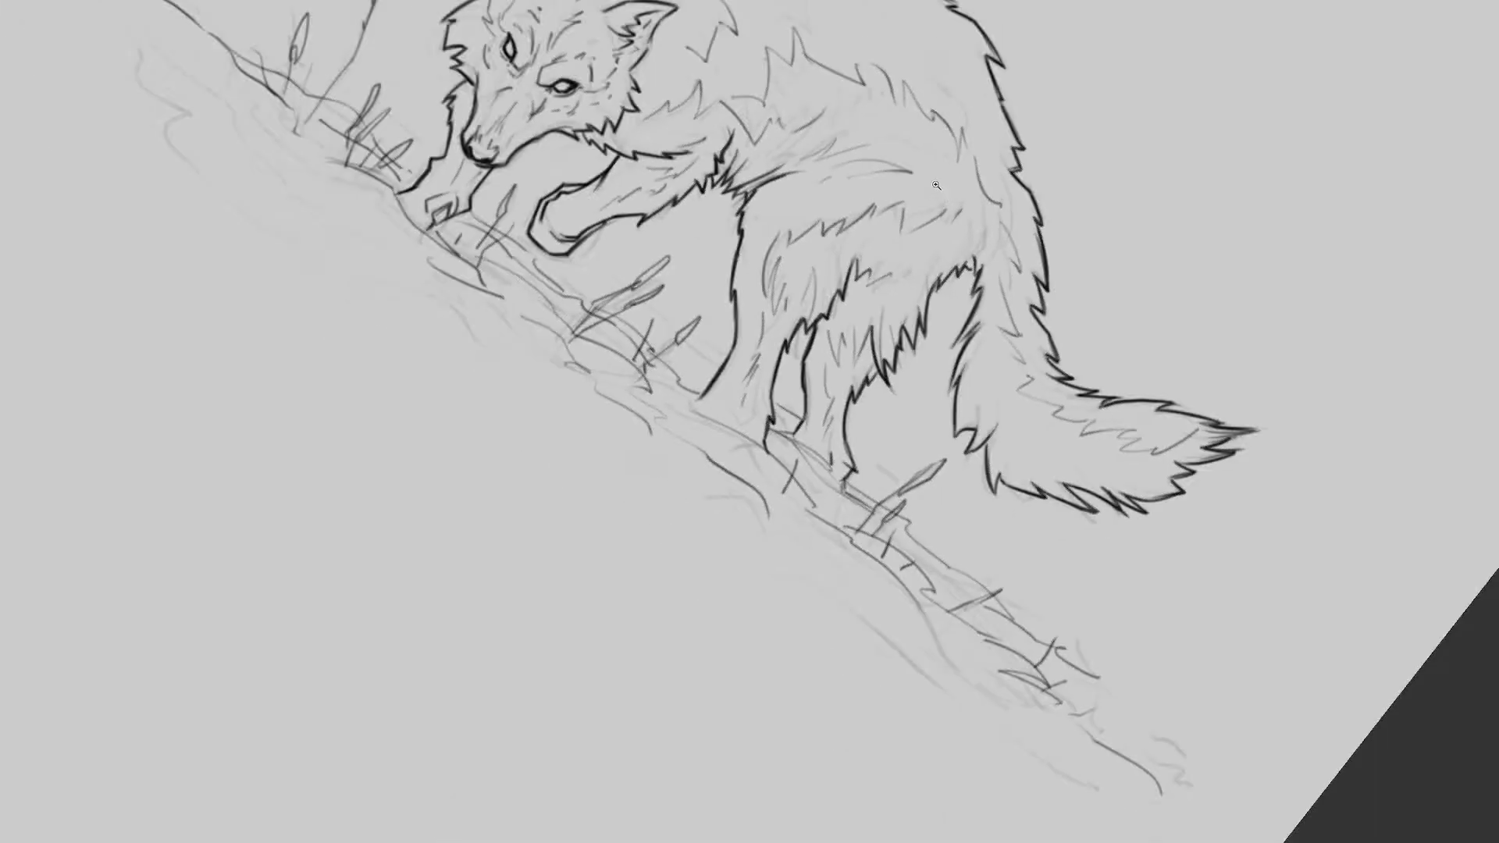
Step: Darken the ground line directly beneath the planted front paw and on both sides of it
key(Escape)
drag(919, 200, 1050, 300)
drag(996, 344, 968, 351)
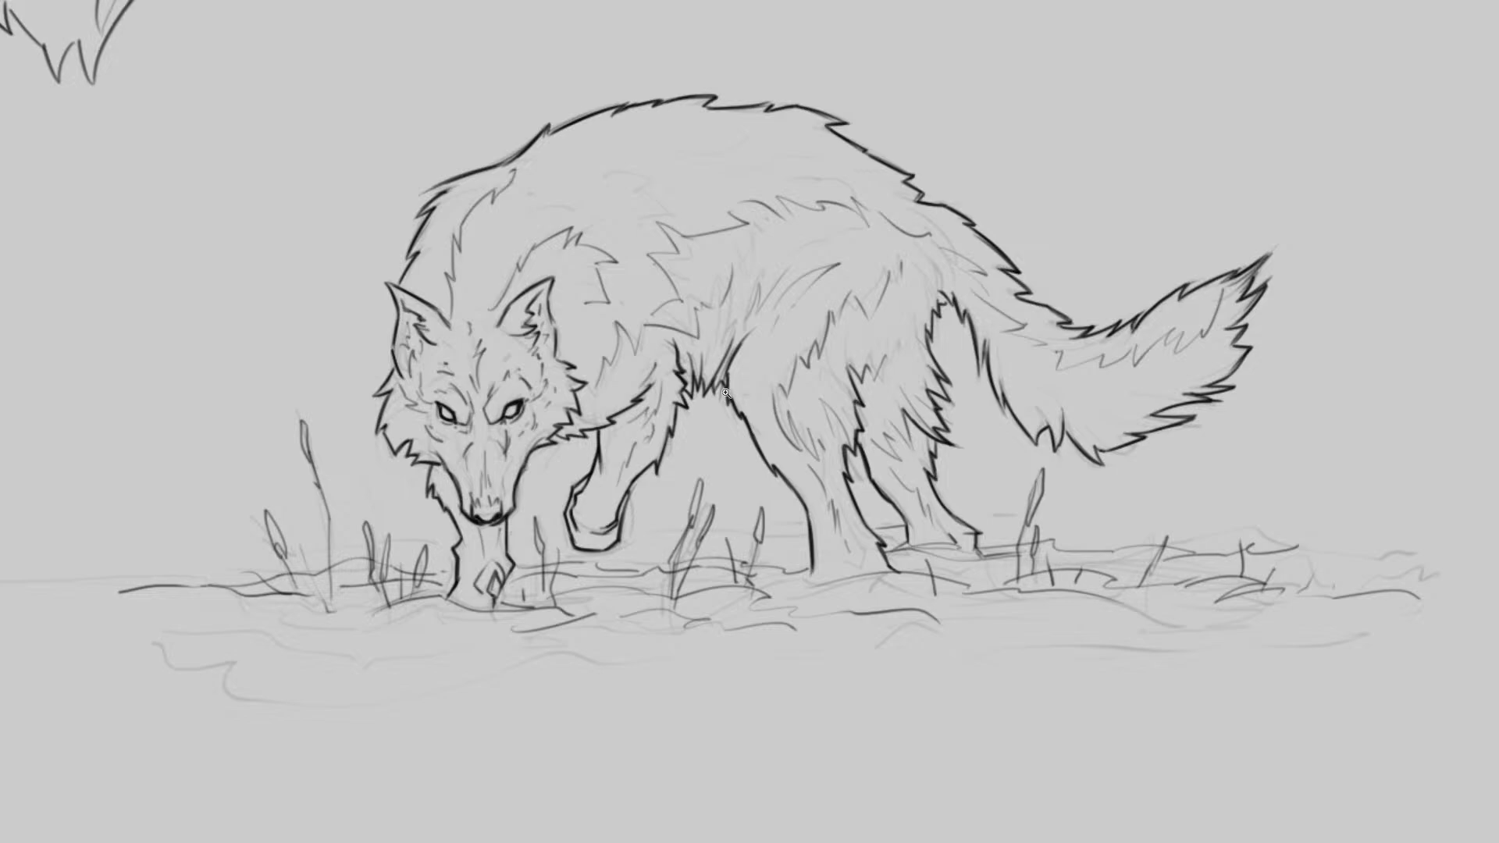
drag(708, 387, 831, 364)
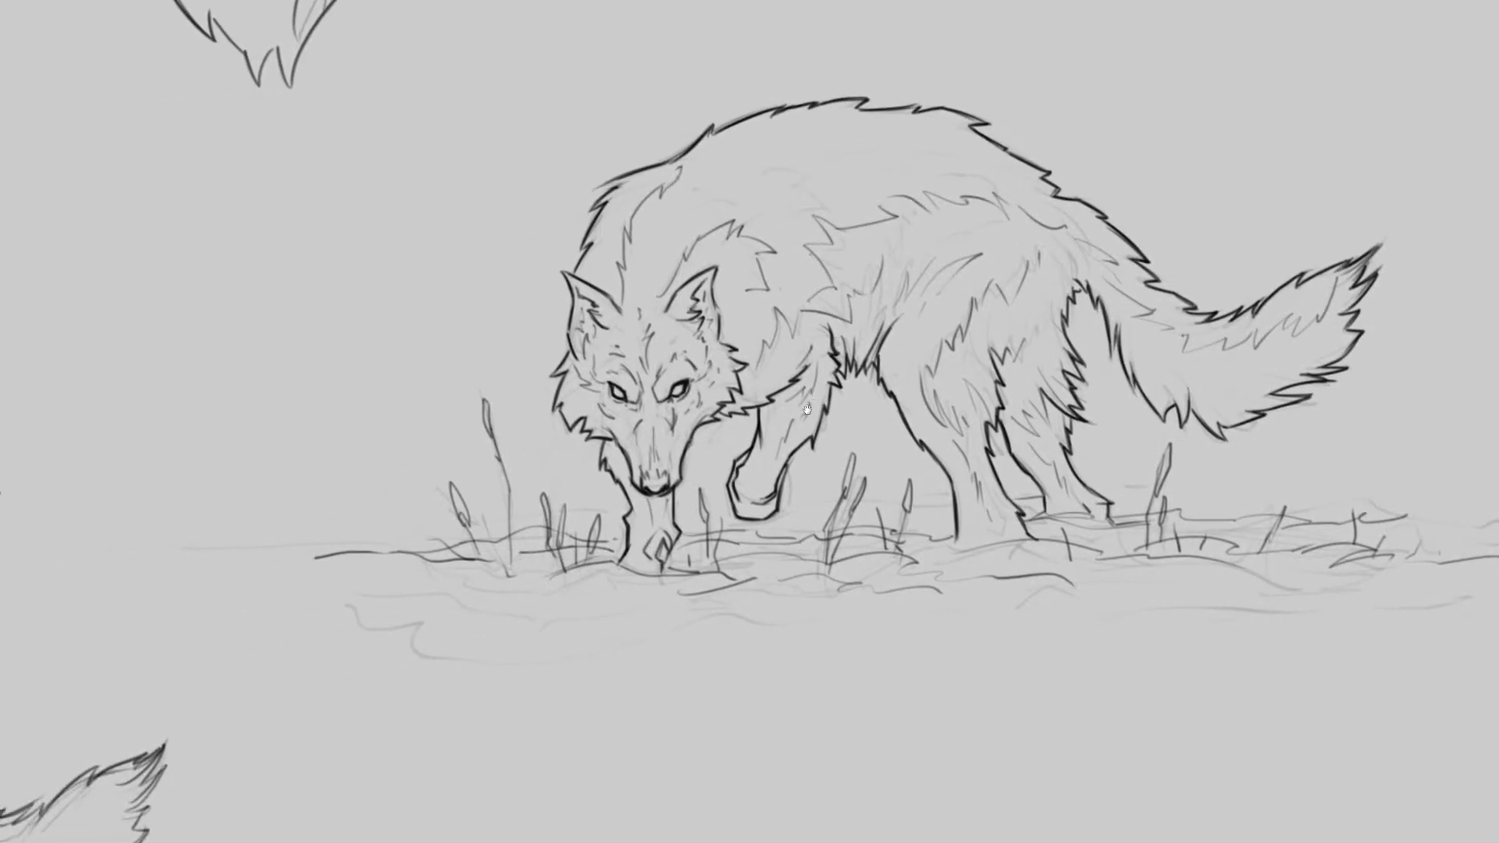
drag(790, 455, 841, 436)
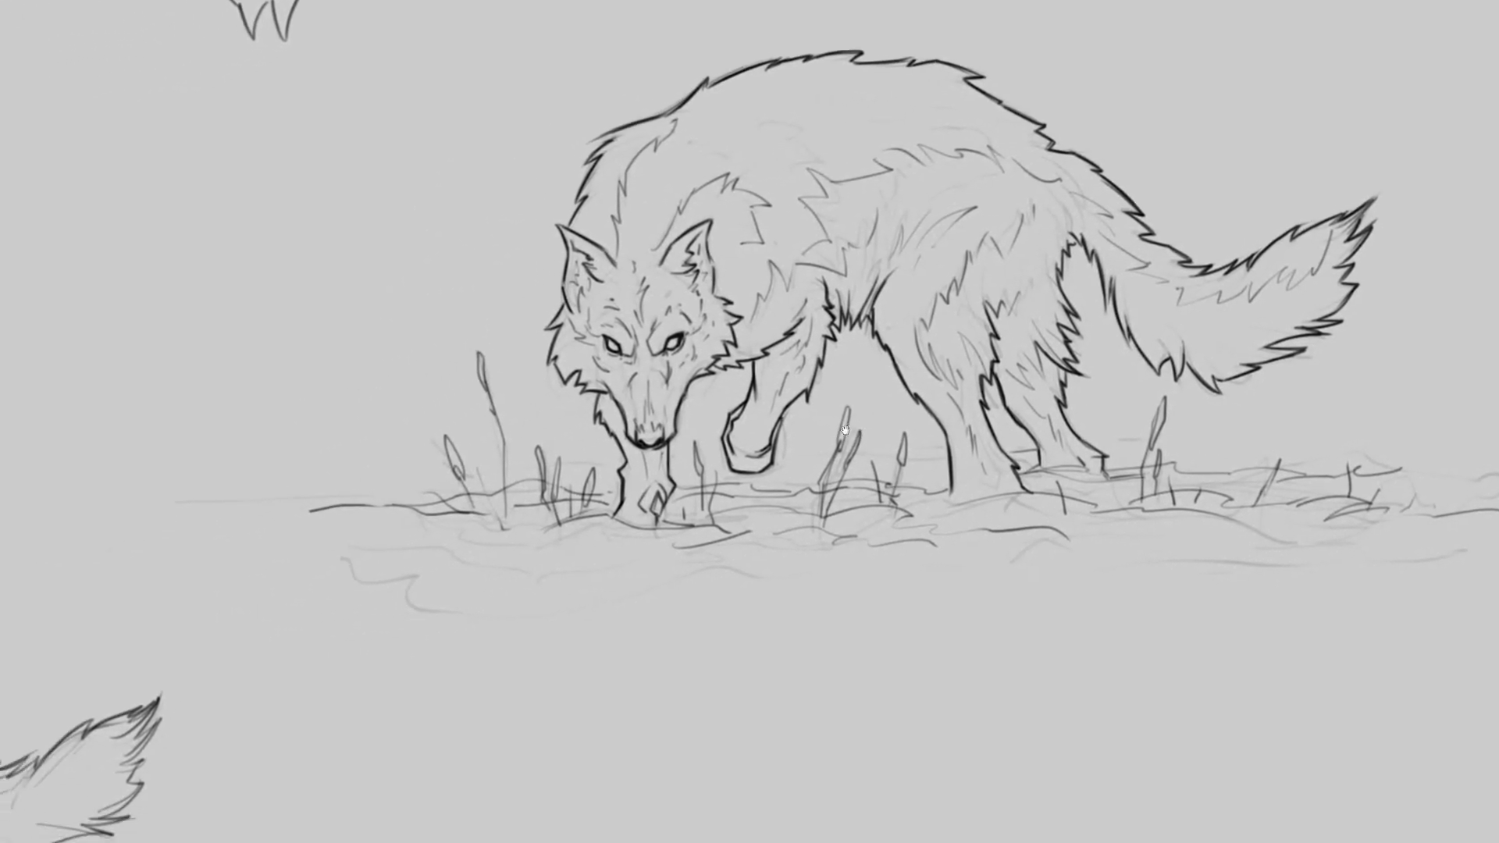
drag(559, 518, 717, 460)
drag(555, 316, 529, 396)
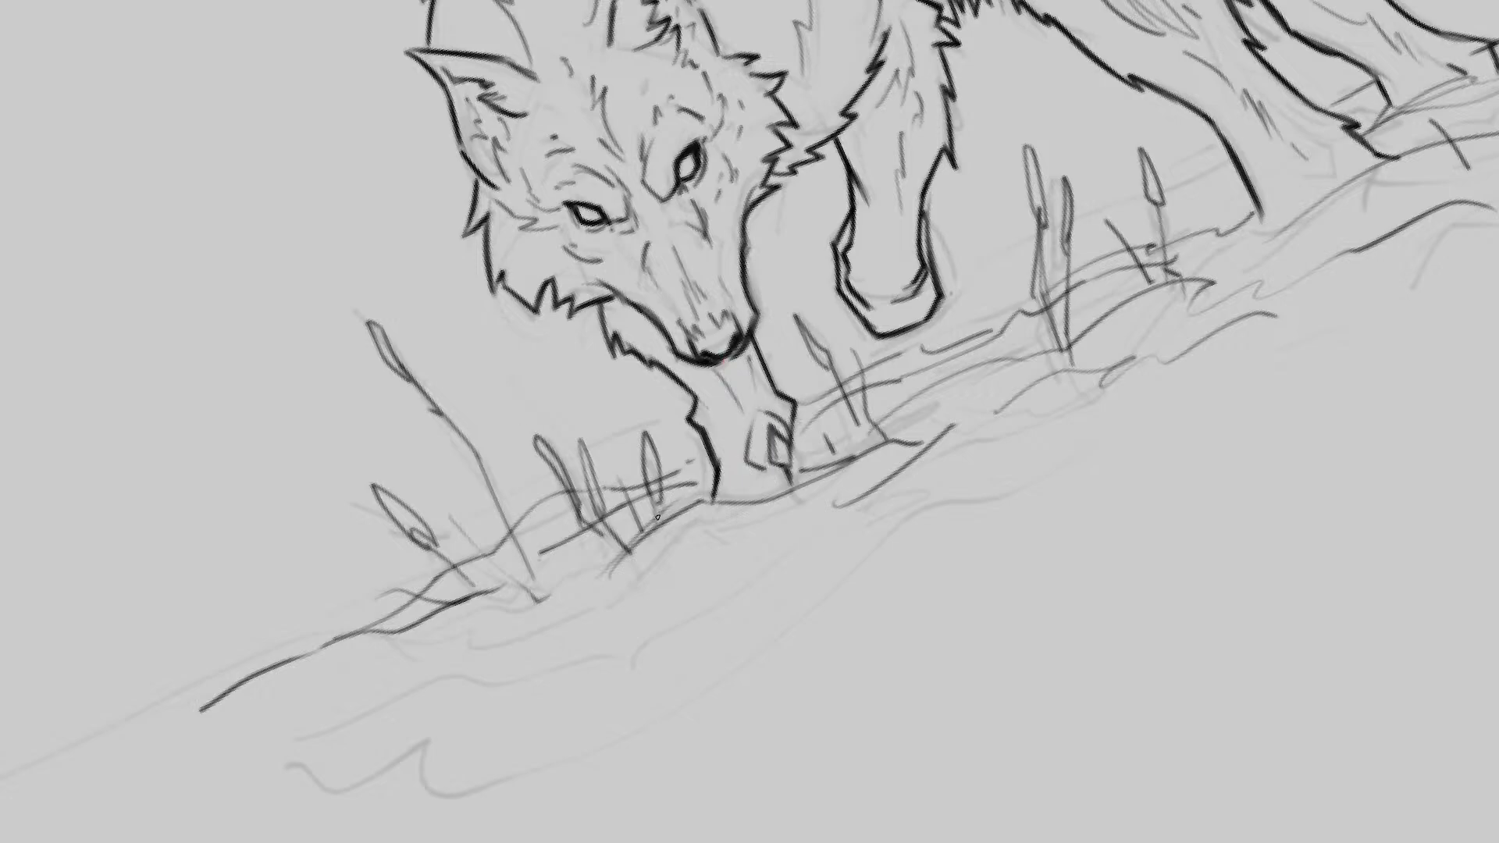
drag(632, 546, 703, 502)
drag(707, 504, 868, 457)
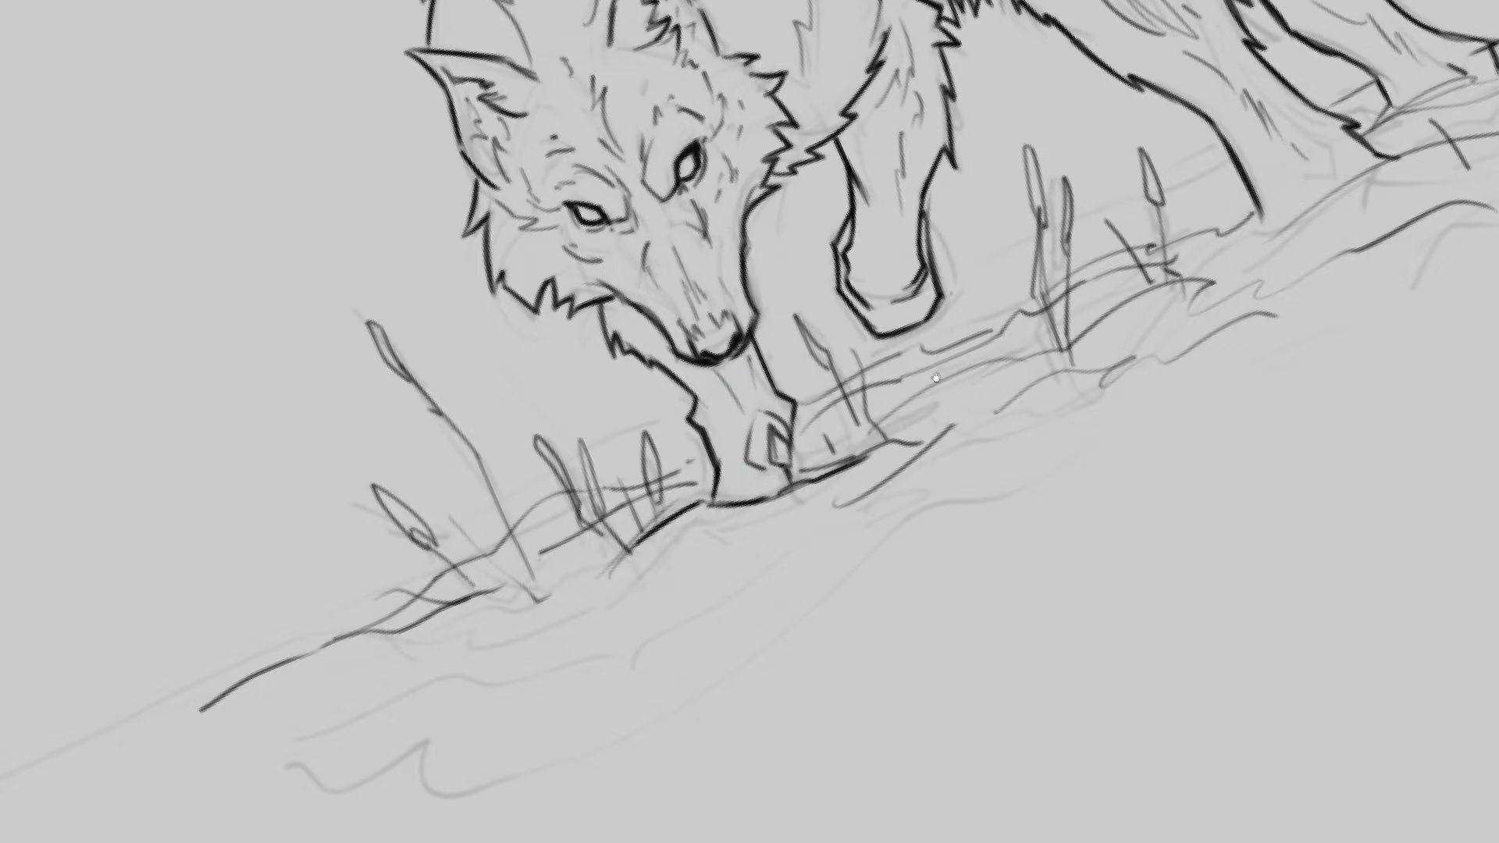
drag(935, 378, 834, 441)
Step: Darken the reeds on both sides of the front paw, including heads and stalks
drag(740, 454, 772, 507)
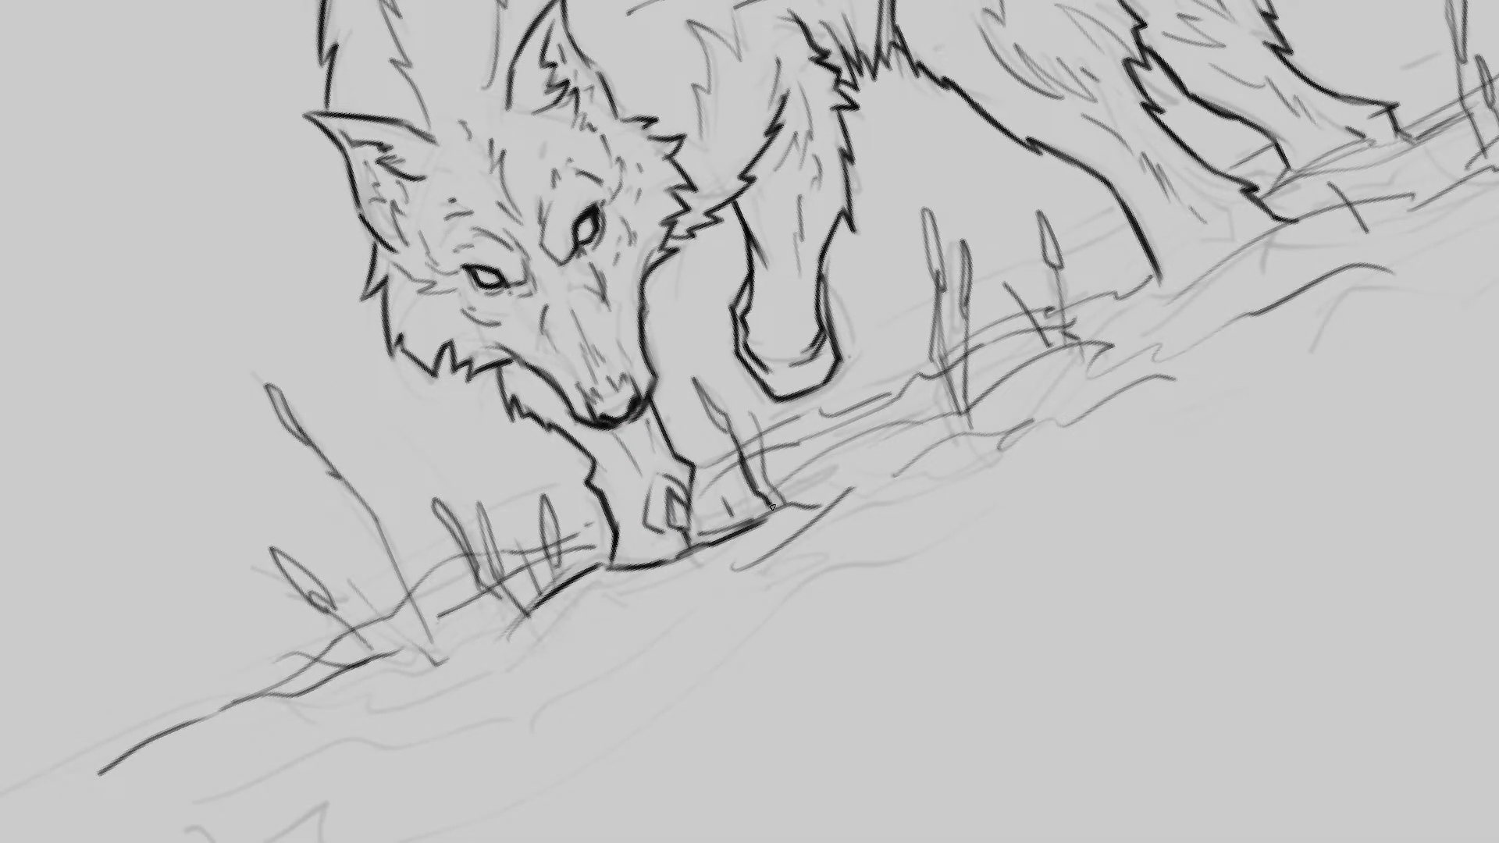
drag(695, 380, 715, 424)
mouse_move(494, 571)
mouse_down()
mouse_move(438, 503)
mouse_move(462, 531)
mouse_up()
mouse_move(558, 567)
mouse_down()
mouse_move(553, 512)
mouse_move(556, 562)
mouse_up()
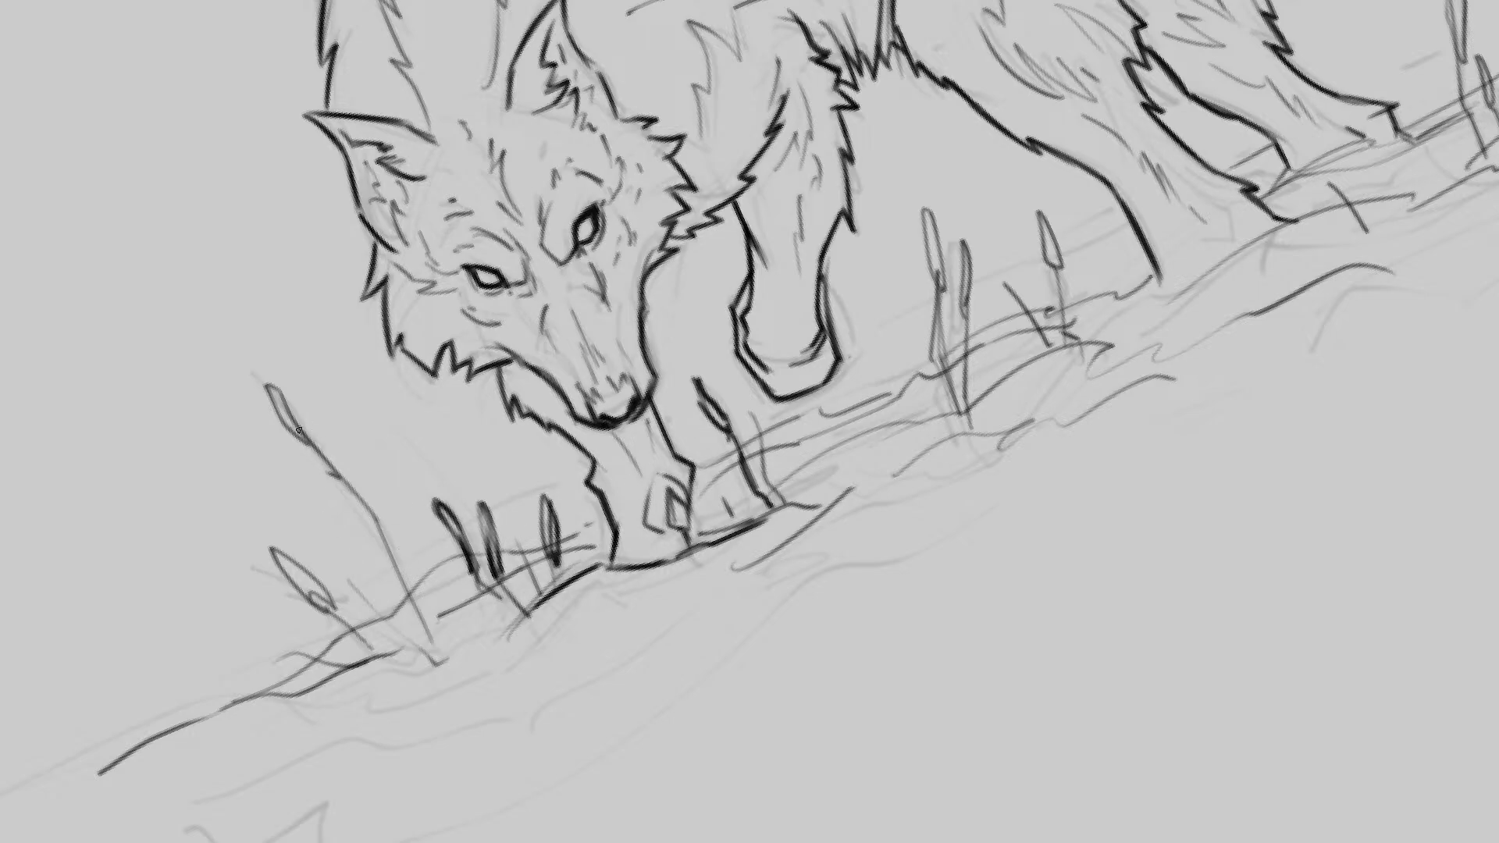
mouse_move(291, 409)
mouse_down()
mouse_move(367, 512)
mouse_move(420, 632)
mouse_move(322, 604)
mouse_move(278, 556)
mouse_move(333, 609)
mouse_up()
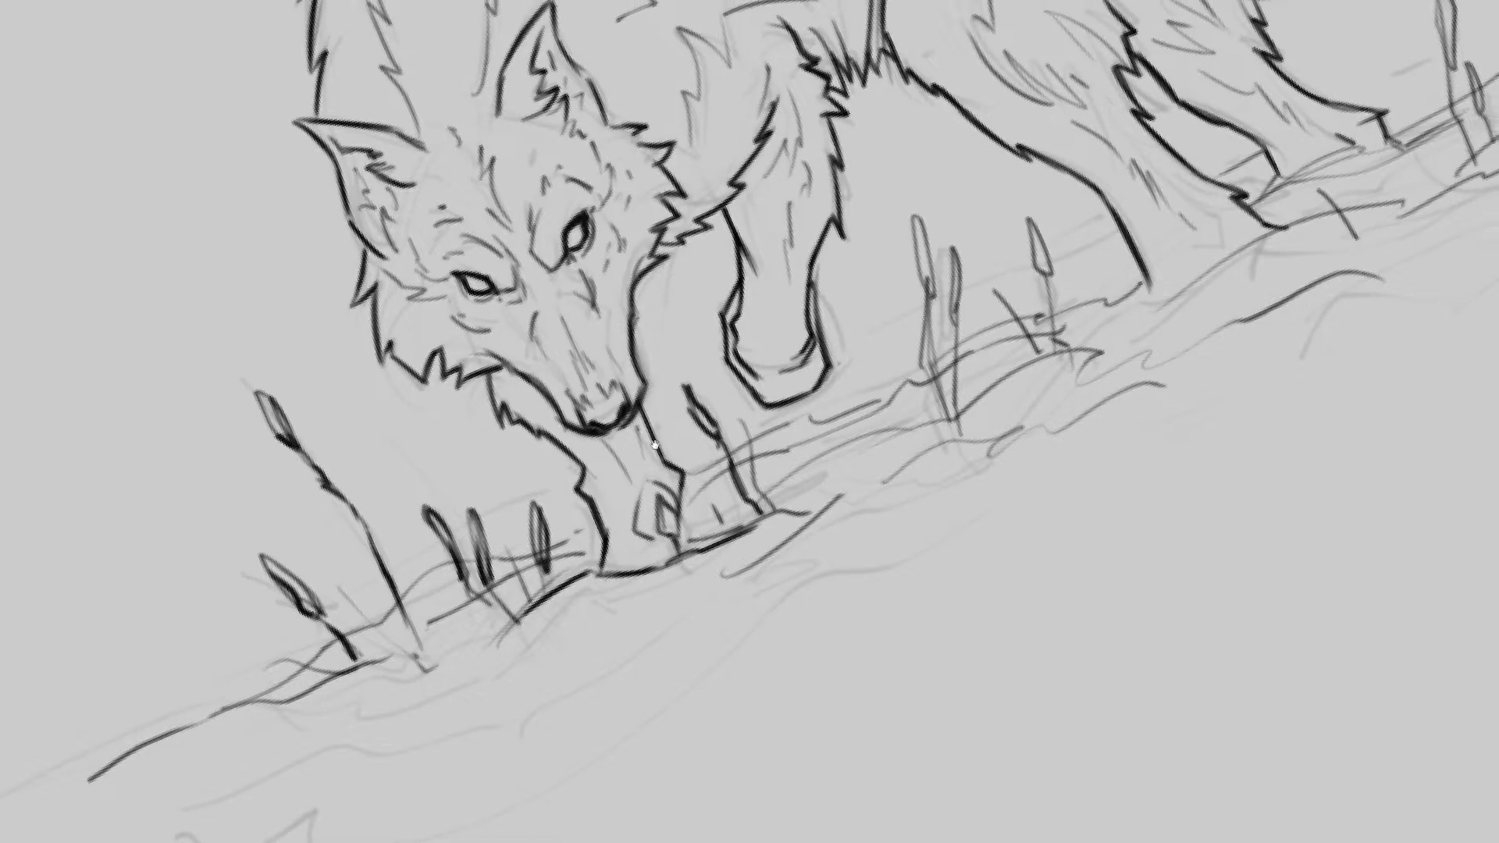
drag(921, 406, 680, 444)
Step: Darken the clump of reeds between the raised foreleg and the near hind leg
drag(680, 548, 712, 404)
drag(732, 341, 690, 562)
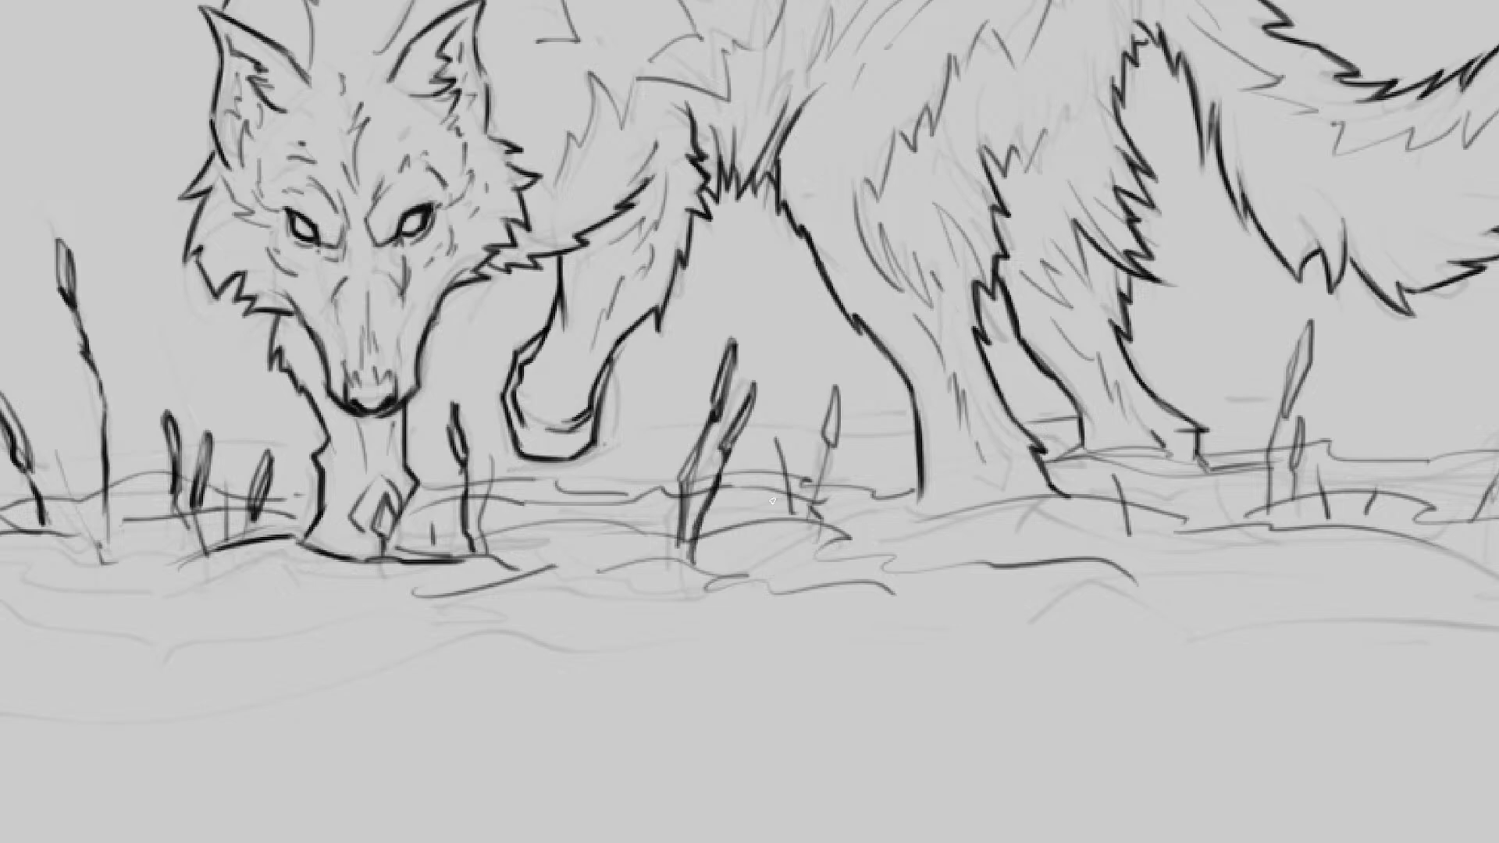
mouse_move(782, 460)
mouse_down()
mouse_move(790, 522)
mouse_move(823, 550)
mouse_move(835, 390)
mouse_move(831, 451)
mouse_up()
drag(778, 502, 713, 483)
Step: Thicken the ground contours beneath the middle reeds and under the near hind paw
drag(586, 542, 625, 544)
drag(628, 553, 745, 556)
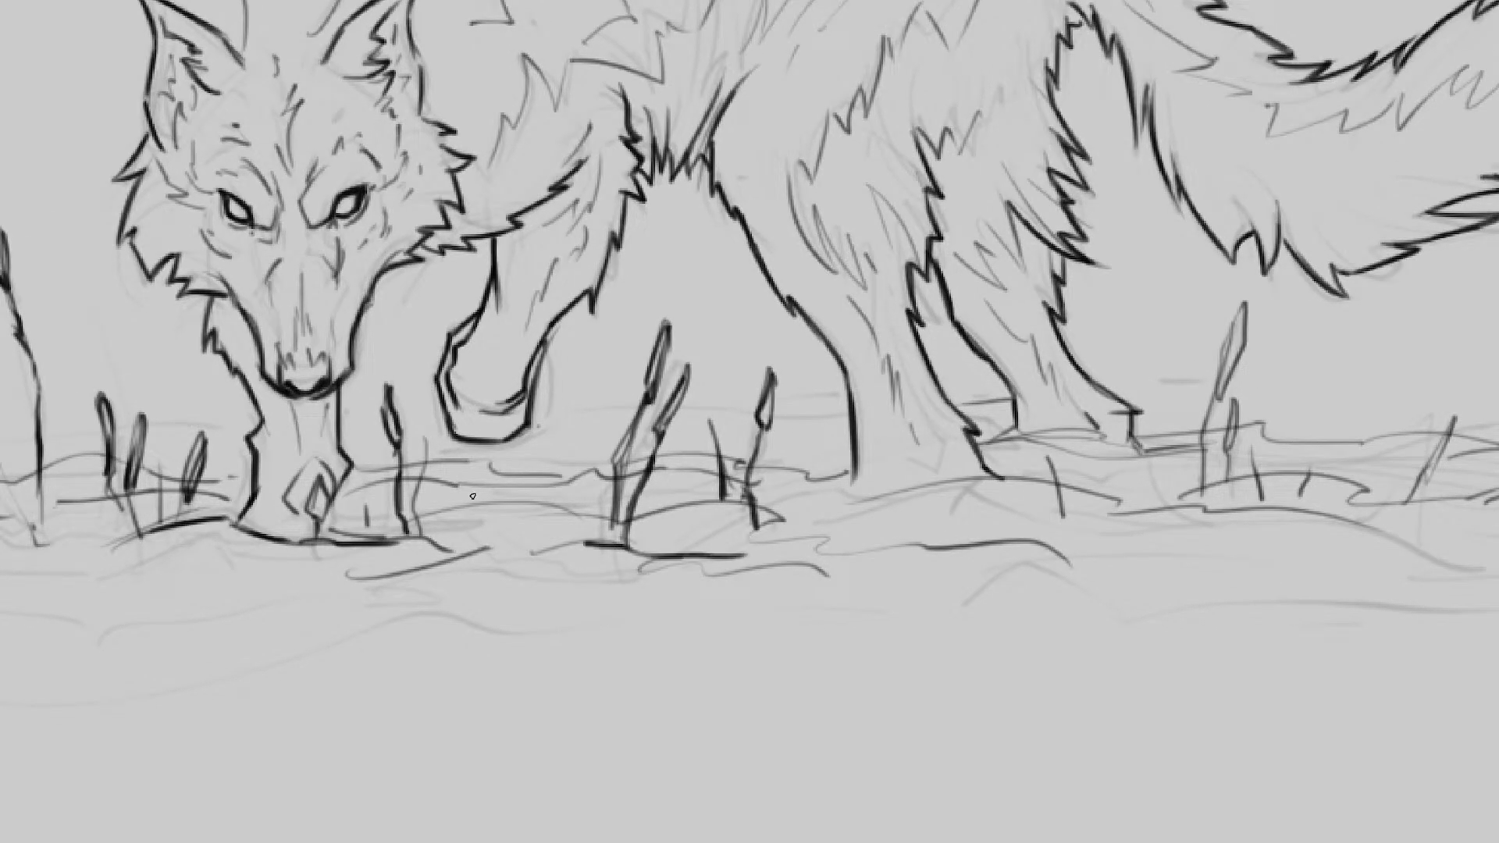
mouse_move(505, 515)
mouse_down()
mouse_move(913, 484)
mouse_move(1105, 489)
mouse_up()
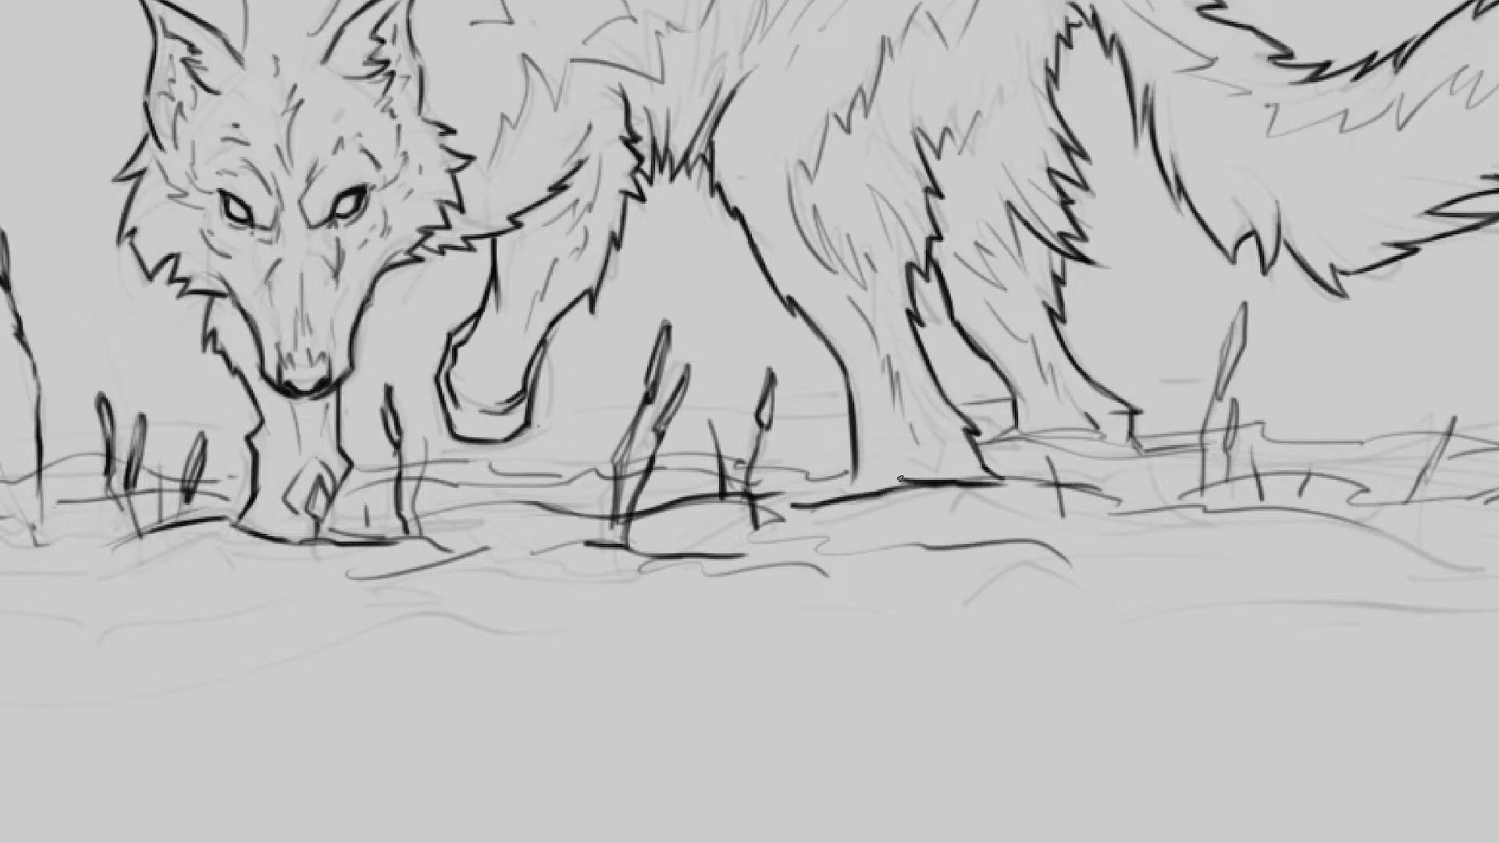
drag(857, 483, 761, 484)
Step: Add thin horizontal background lines between the legs and behind the reeds in front of the wolf
mouse_move(794, 458)
mouse_down()
mouse_move(836, 456)
mouse_move(528, 428)
mouse_up()
drag(206, 427, 144, 427)
drag(812, 427, 765, 427)
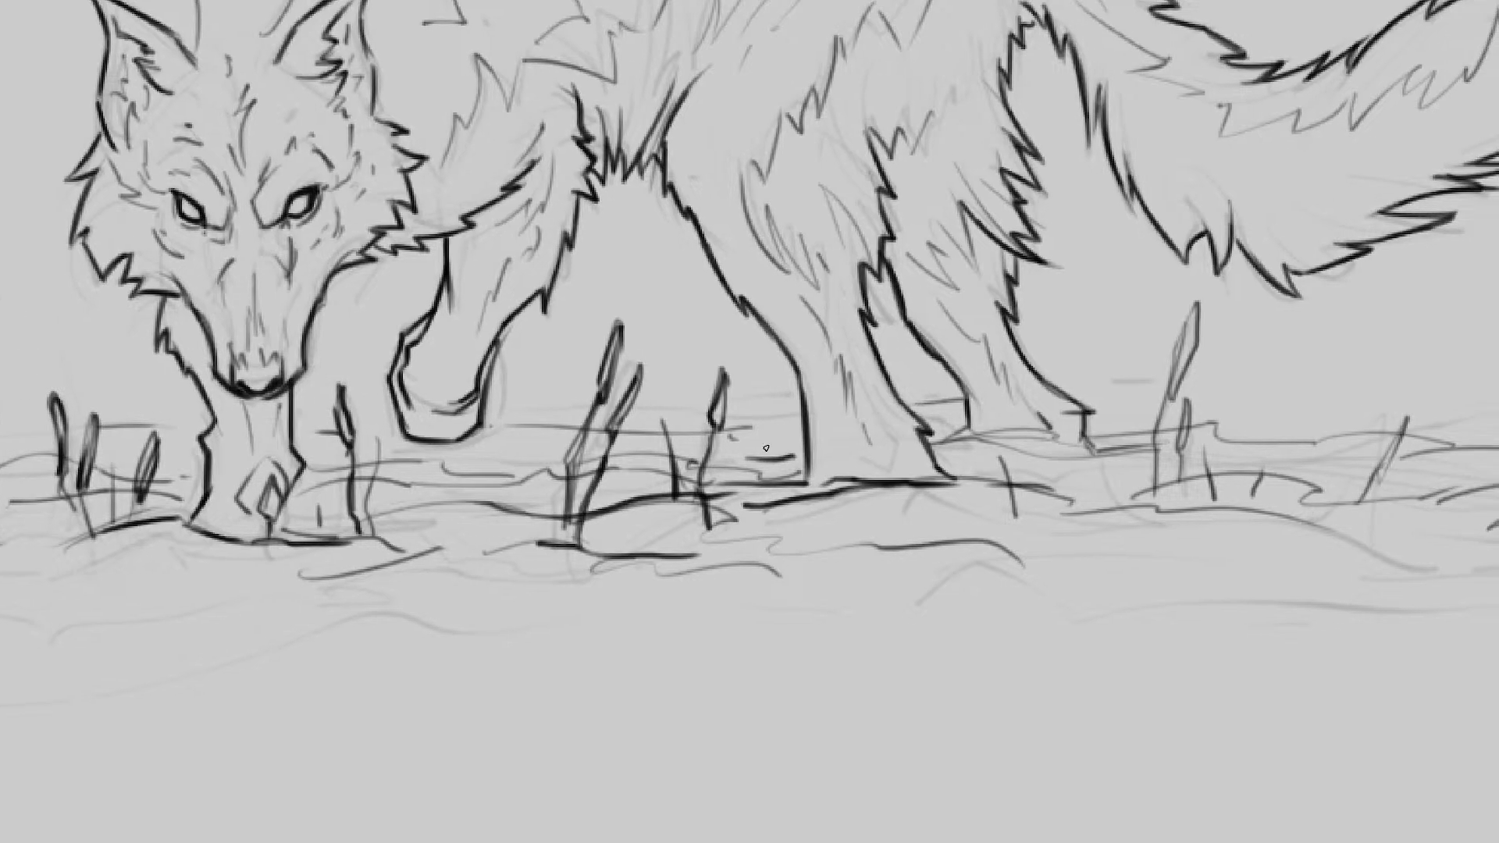
drag(513, 396, 748, 394)
mouse_move(649, 384)
mouse_down()
mouse_move(721, 382)
mouse_move(710, 369)
mouse_up()
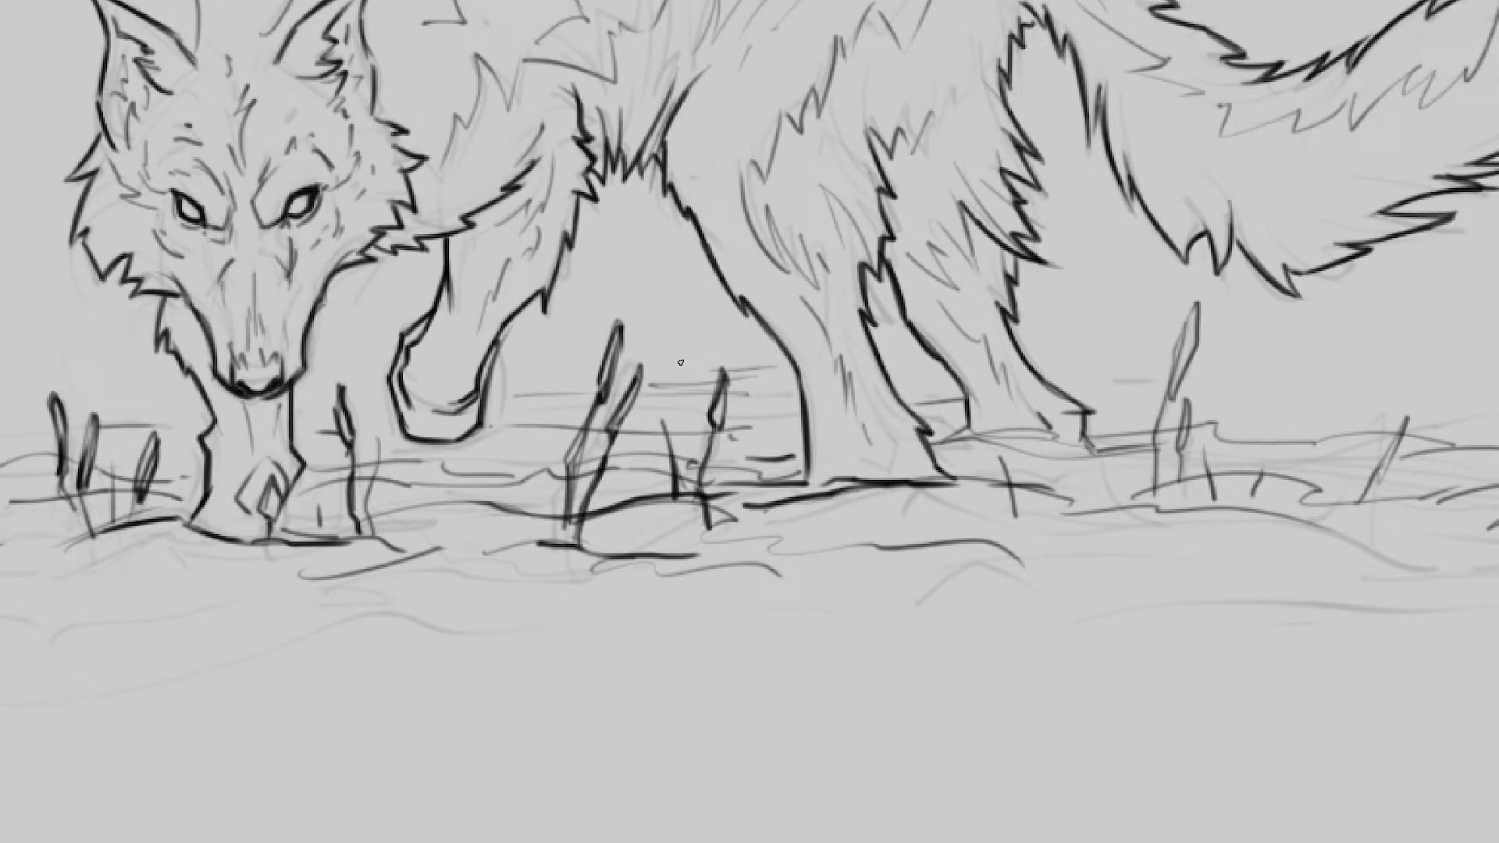
click(339, 362)
drag(339, 362, 617, 355)
drag(392, 361, 217, 360)
drag(326, 352, 160, 352)
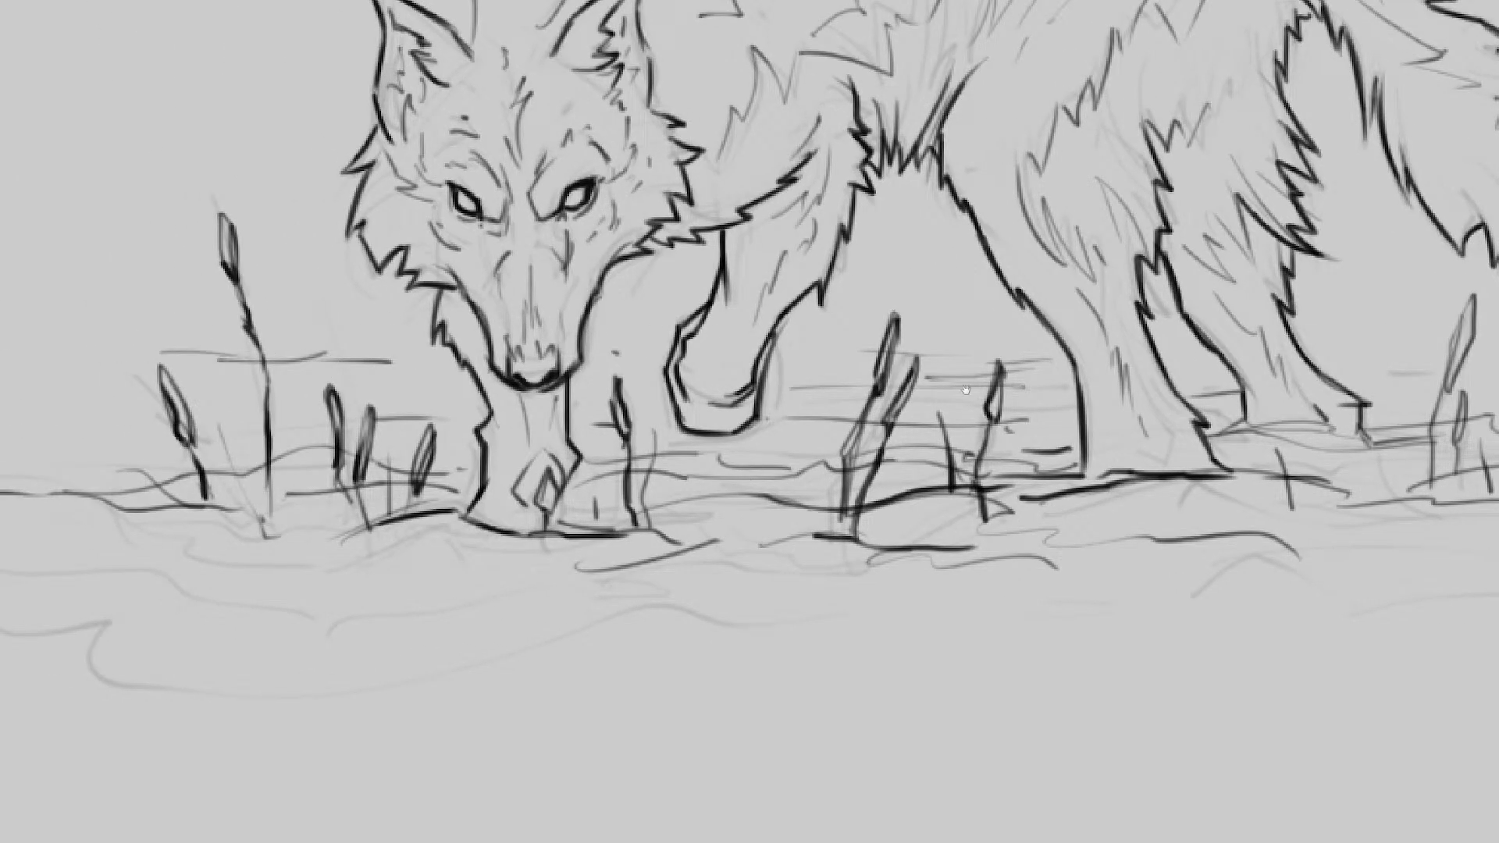
Step: Add thin horizontal background lines beneath the tail, behind the rear reeds
drag(965, 390, 516, 351)
drag(921, 303, 1015, 303)
drag(1060, 310, 1304, 310)
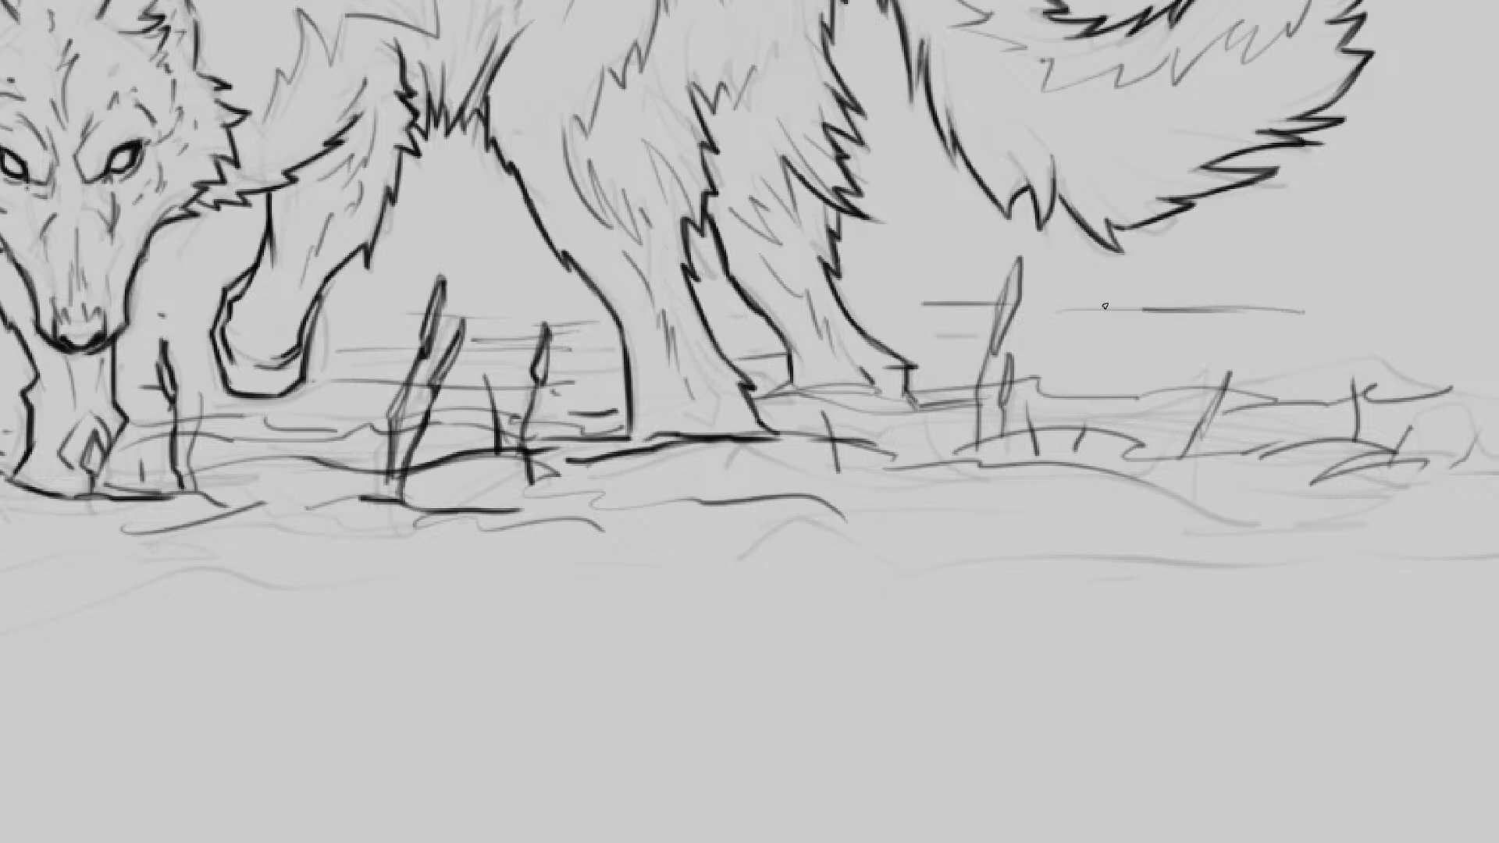
drag(1056, 342, 1195, 341)
drag(1366, 345, 1249, 348)
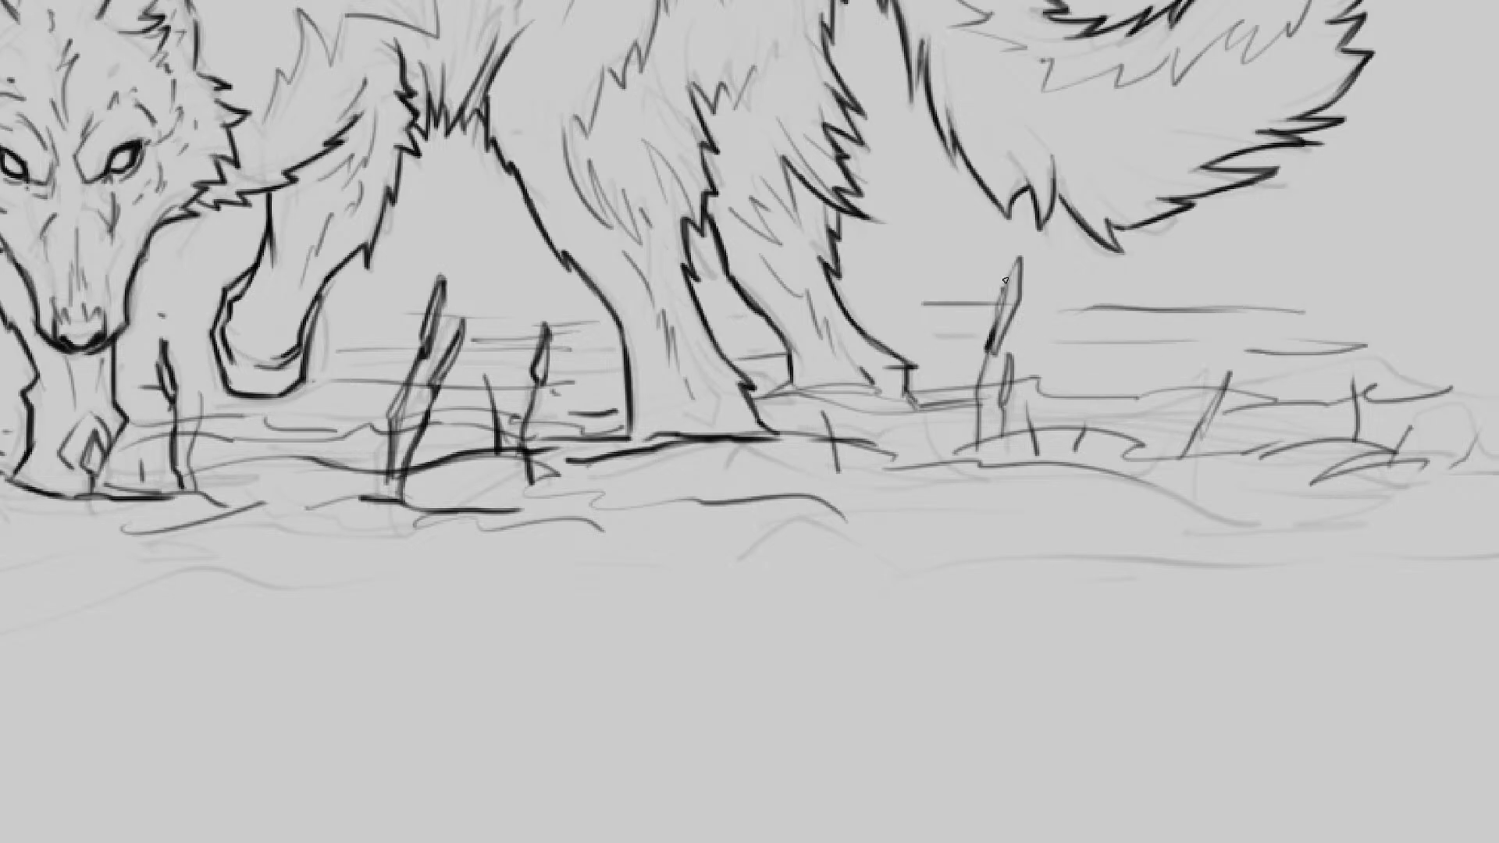
Step: Darken the reeds beneath the tail and the ground lines at their base and under the far hind paw
mouse_move(1004, 280)
mouse_down()
mouse_move(978, 391)
mouse_move(1002, 426)
mouse_move(1025, 378)
mouse_move(1001, 414)
mouse_up()
drag(1001, 409, 1019, 444)
mouse_move(834, 451)
mouse_down()
mouse_move(910, 467)
mouse_move(1153, 457)
mouse_up()
mouse_move(865, 388)
mouse_down()
mouse_move(667, 394)
mouse_move(792, 426)
mouse_up()
drag(697, 406, 837, 407)
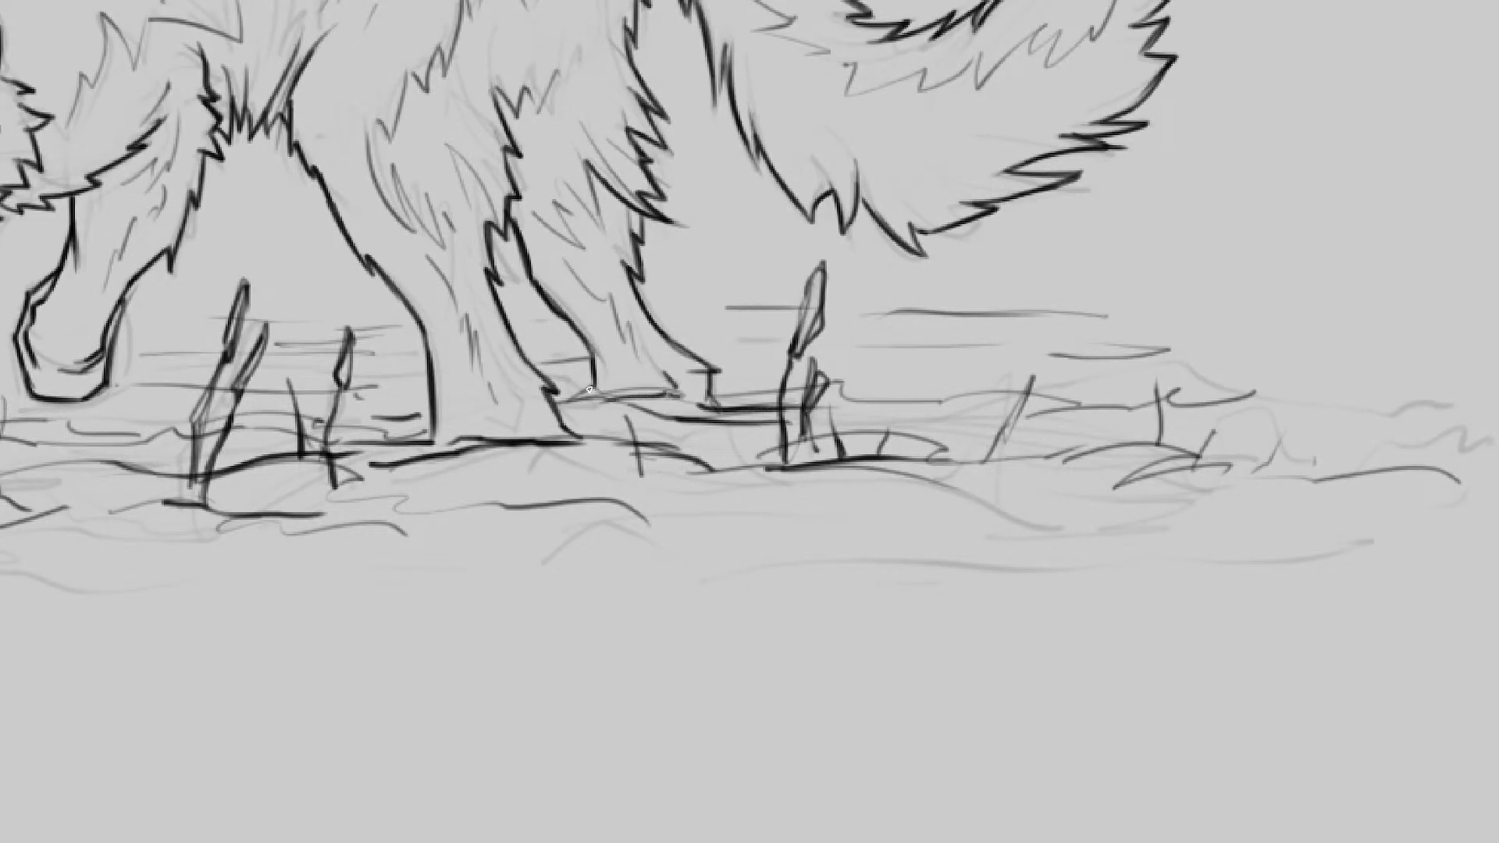
drag(589, 390, 632, 397)
Step: Reinforce the ground contours behind the rear reeds and add another thin background line above them
mouse_move(1050, 462)
mouse_down()
mouse_move(1151, 442)
mouse_move(1336, 464)
mouse_up()
drag(1013, 410, 1125, 392)
drag(906, 358, 1016, 360)
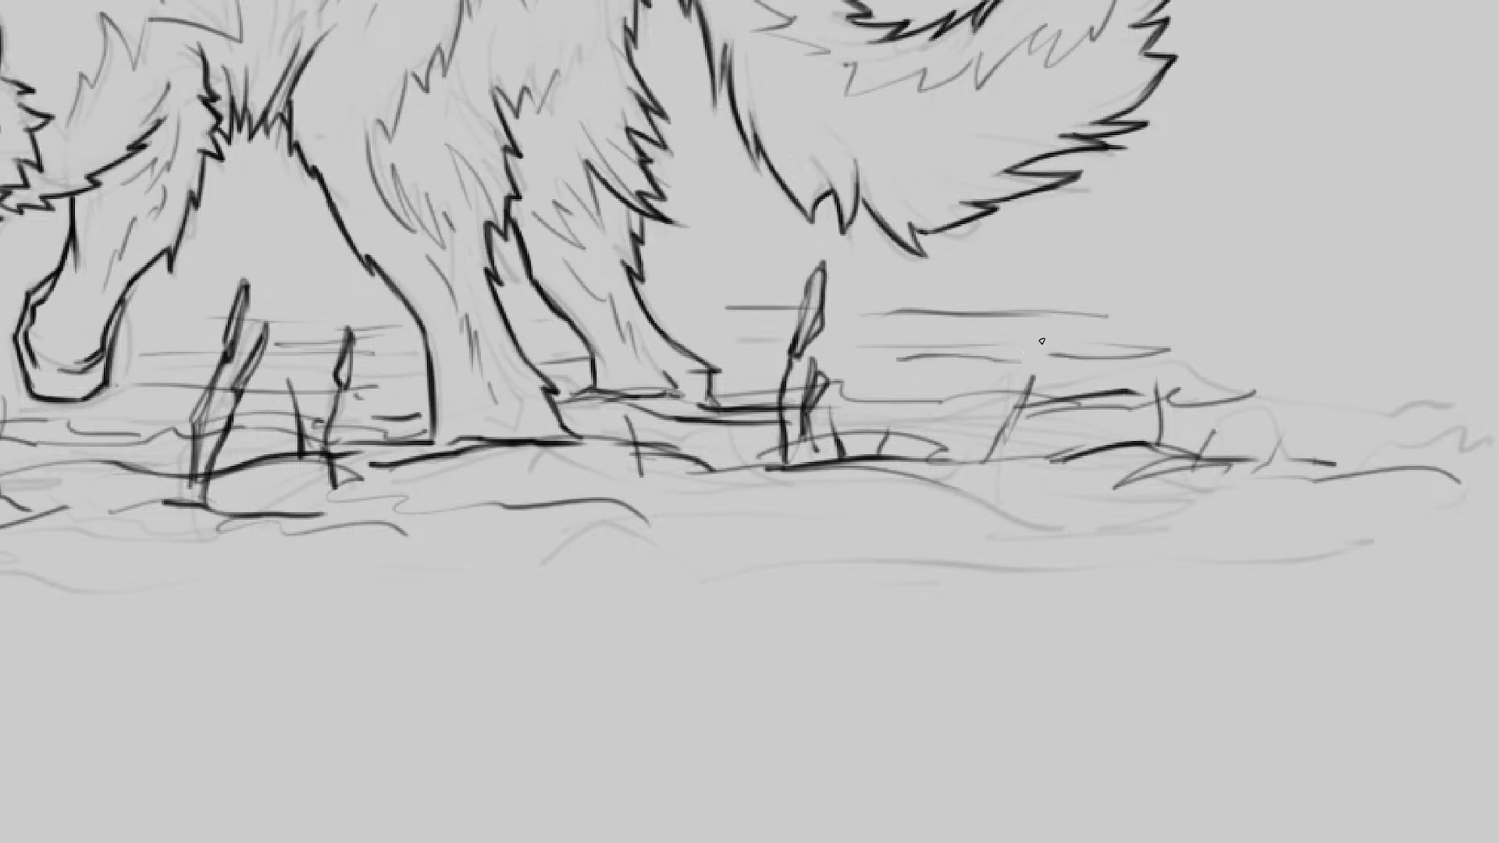
Step: Bring back the interface panels, hide Layer 6 and view the wolf alongside the other studies
mouse_move(1097, 300)
mouse_down()
mouse_move(1003, 287)
mouse_move(977, 332)
mouse_up()
drag(888, 450, 831, 465)
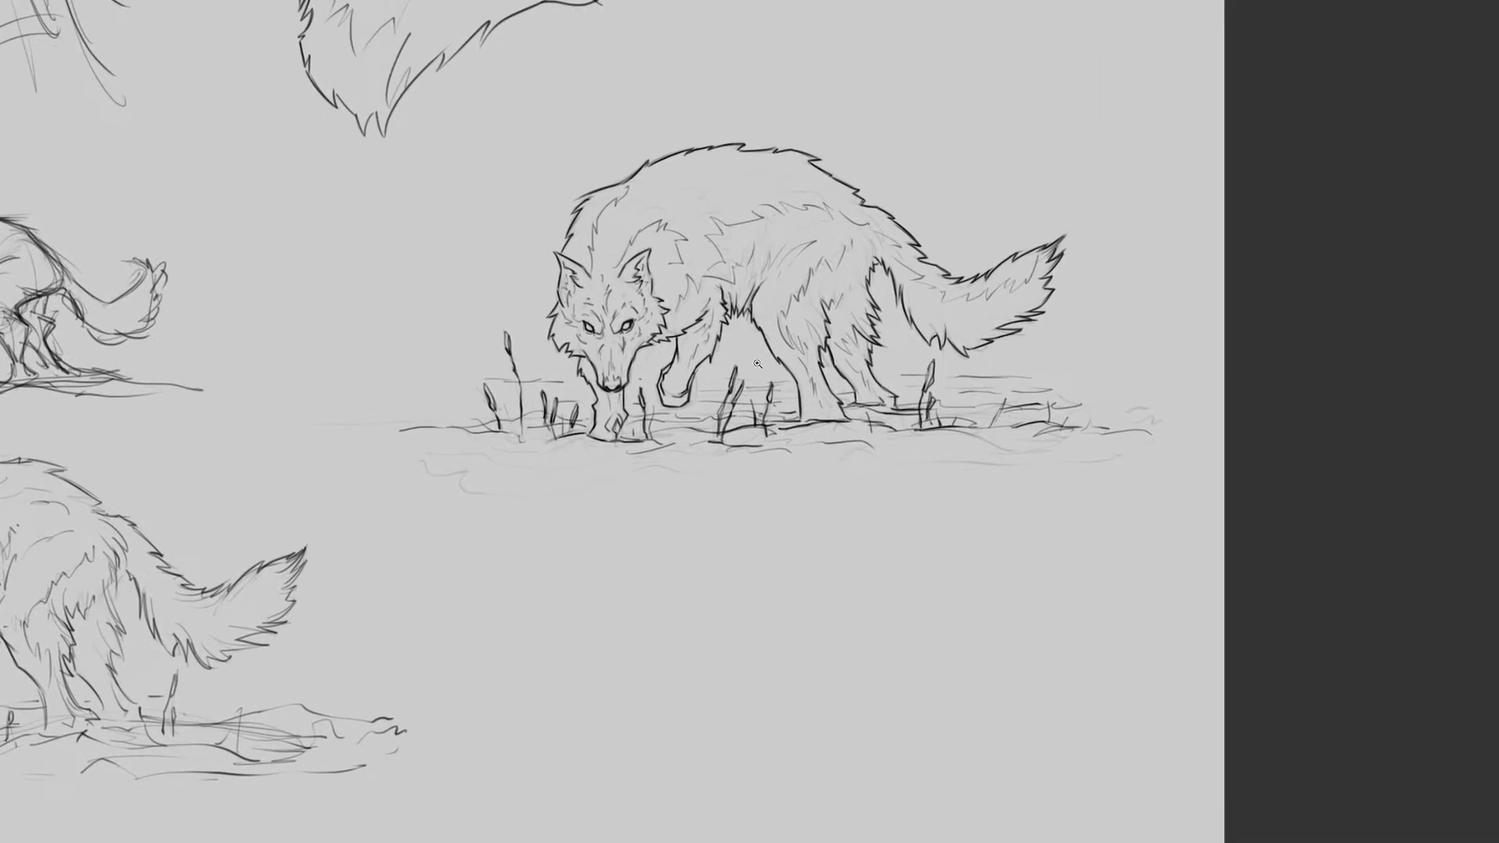
mouse_move(775, 378)
mouse_down()
mouse_move(733, 360)
mouse_move(747, 370)
mouse_up()
drag(751, 369, 674, 435)
key(Tab)
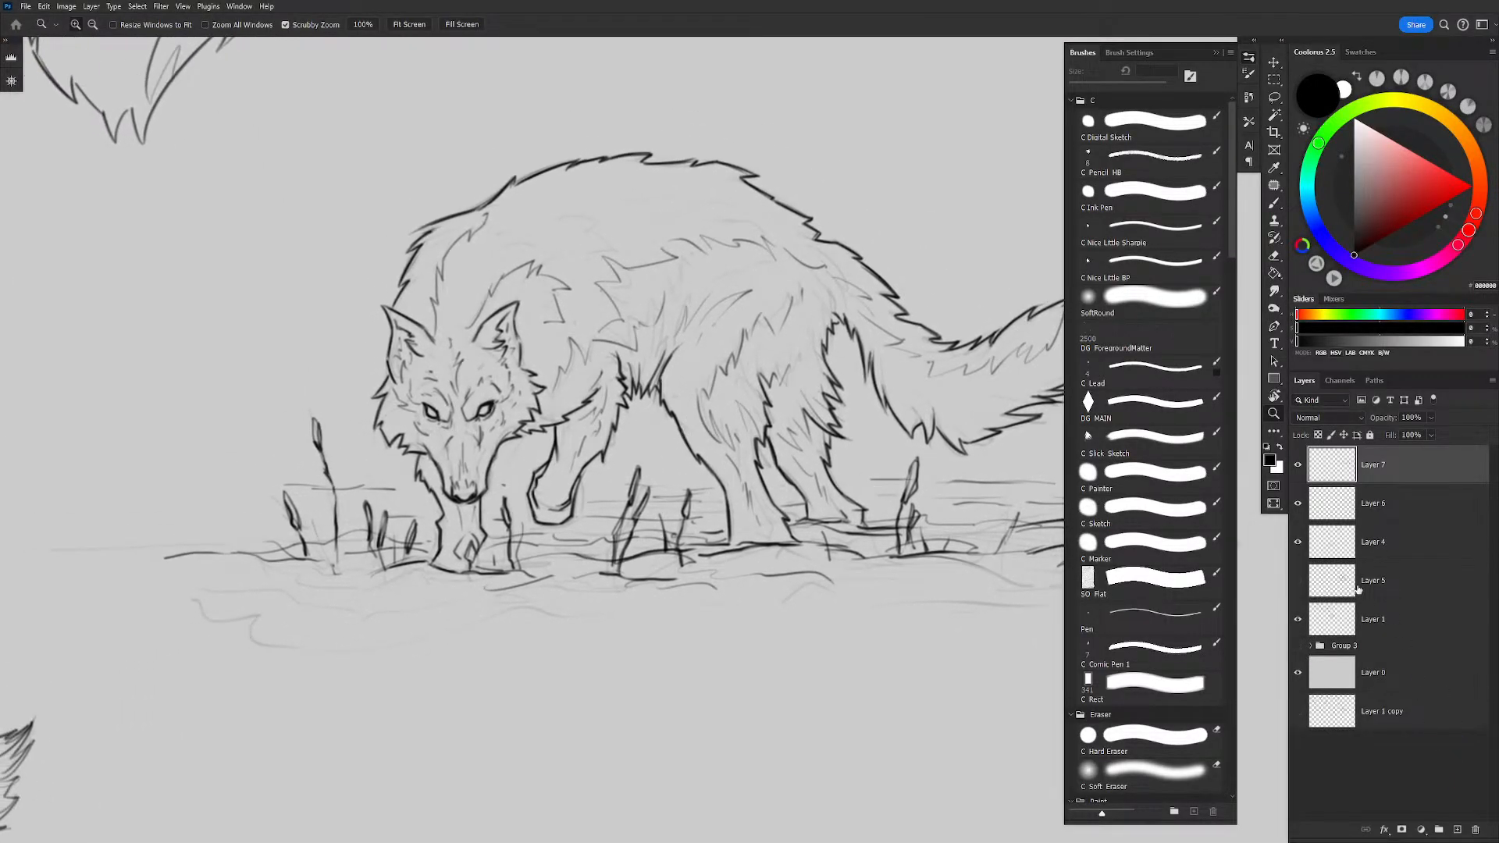
click(1298, 504)
key(ctrl+0)
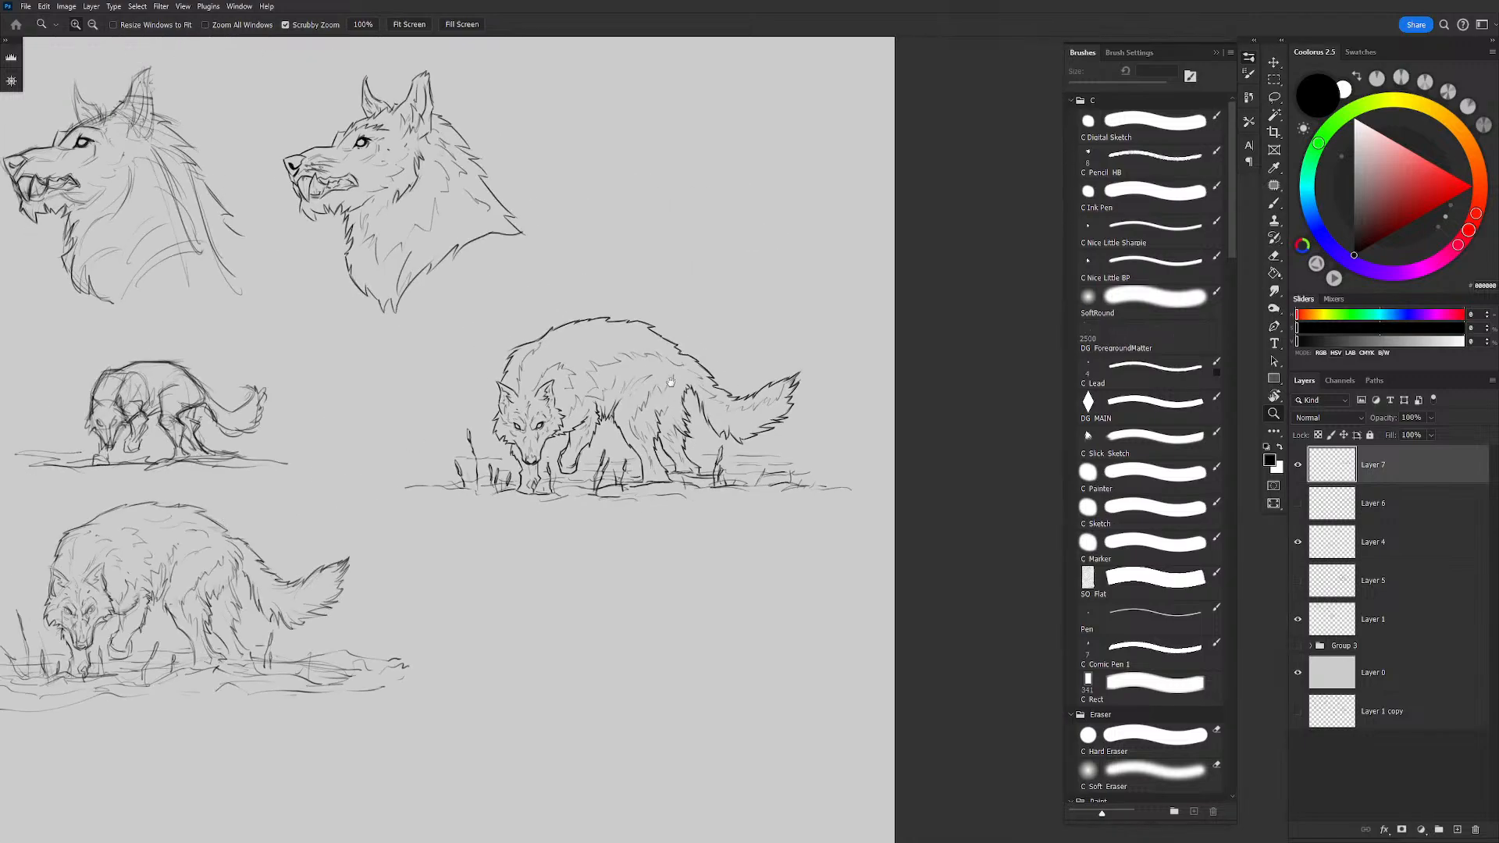
Step: Add a new layer directly beneath the topmost line art layer, Layer 7, and get the brush ready over the wolf
drag(671, 432, 911, 409)
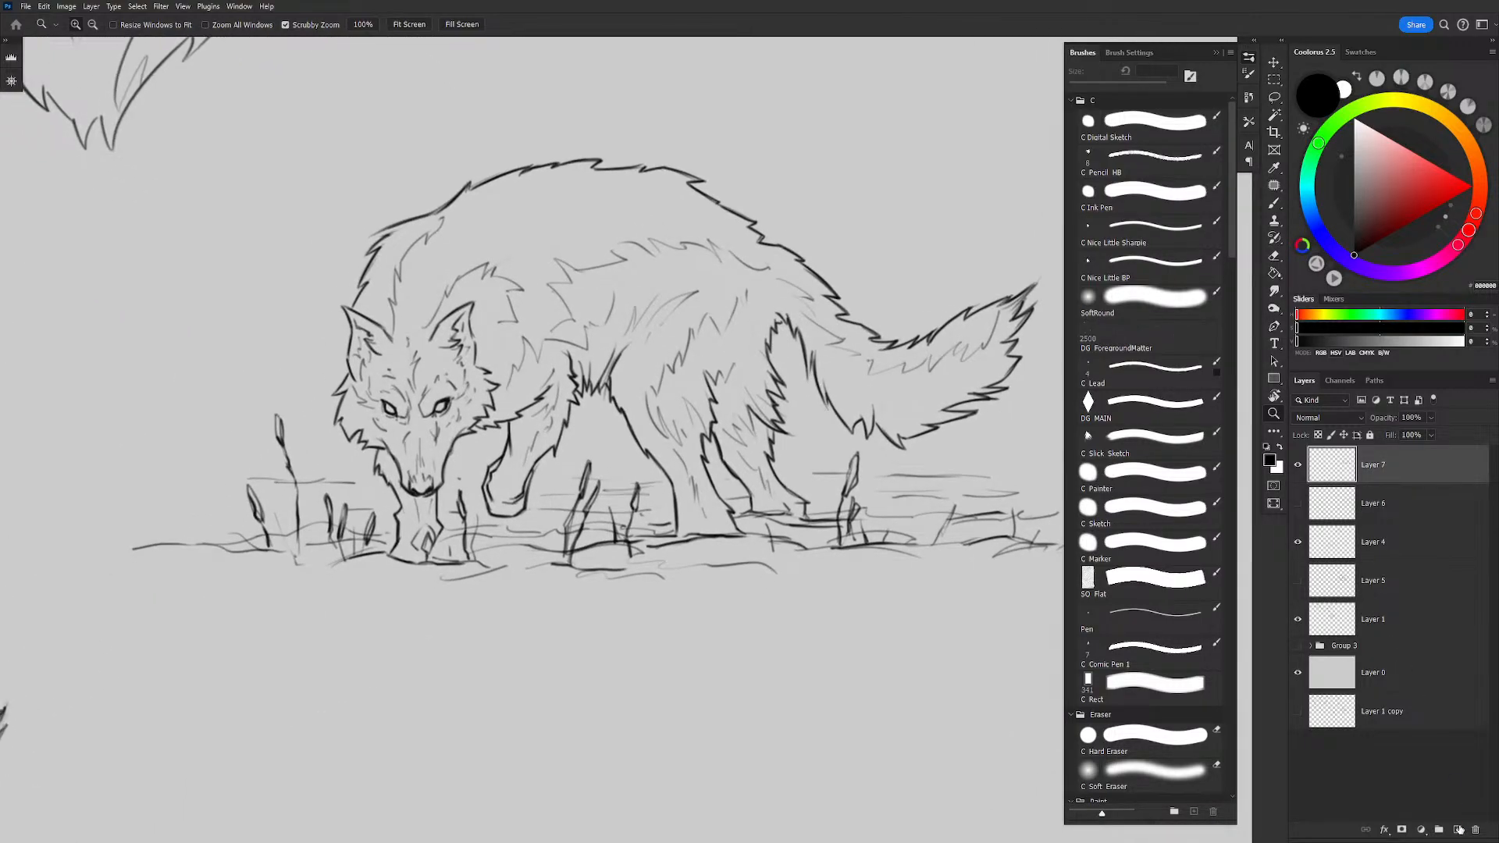
click(1458, 829)
drag(1392, 473, 1382, 521)
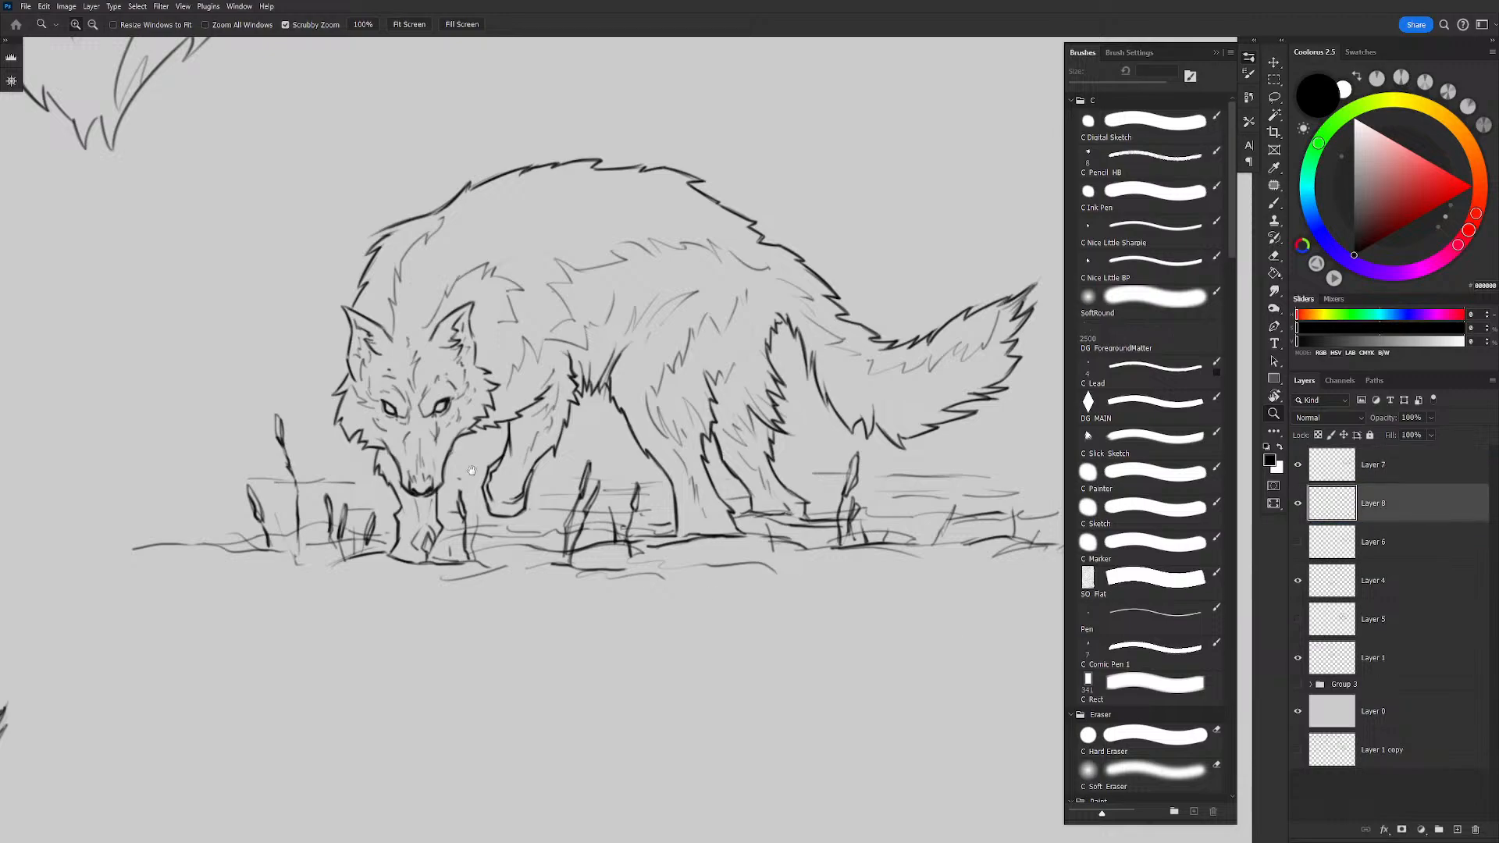
drag(471, 470, 564, 493)
key(b)
drag(921, 306, 930, 324)
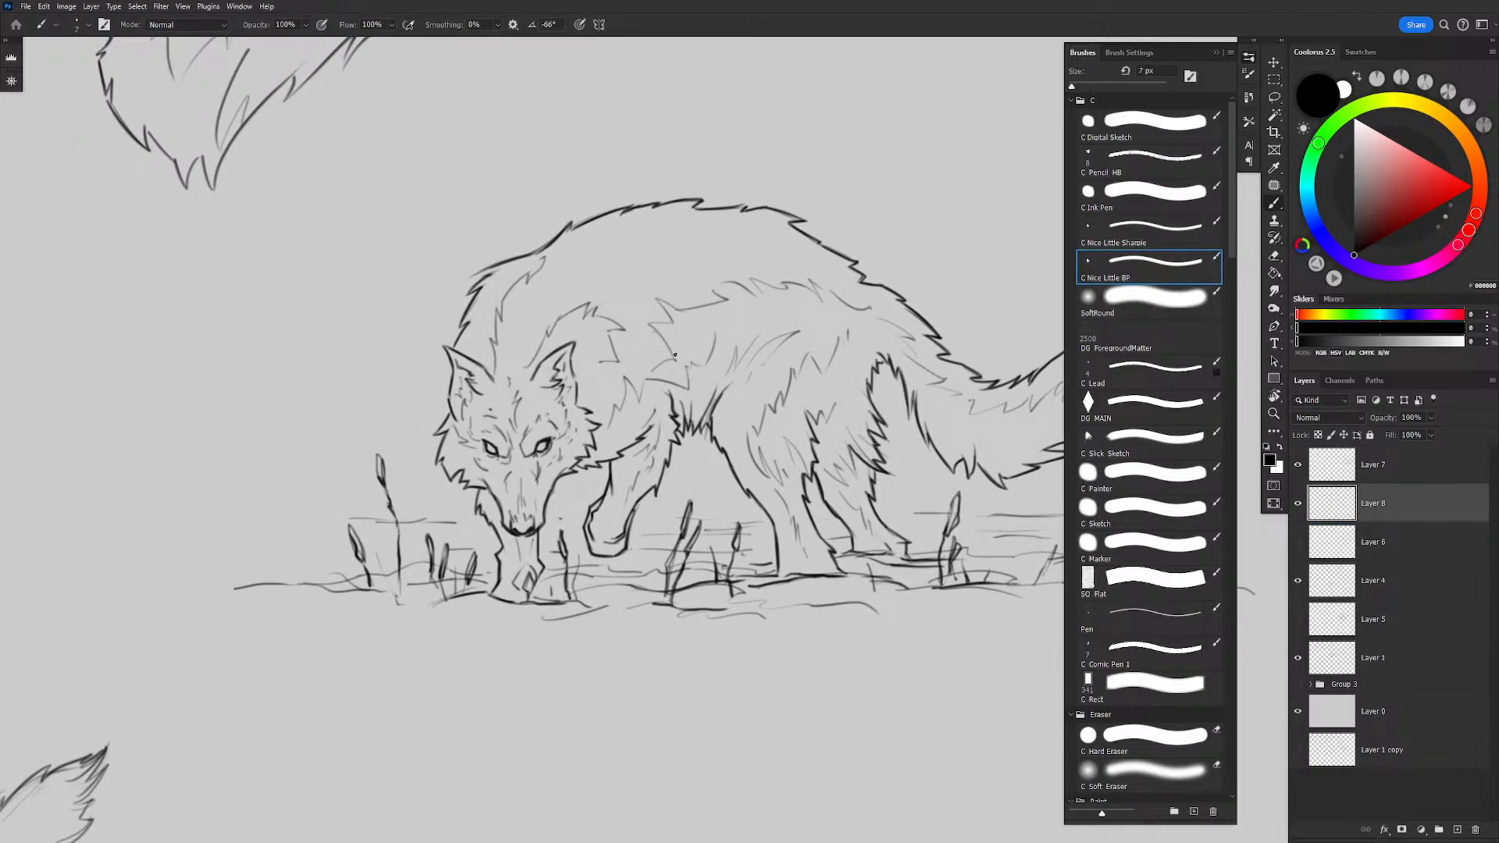
Step: Choose the C Nice Little Sharpie brush at 40 px and undo a test stroke across the wolf's body
click(1136, 232)
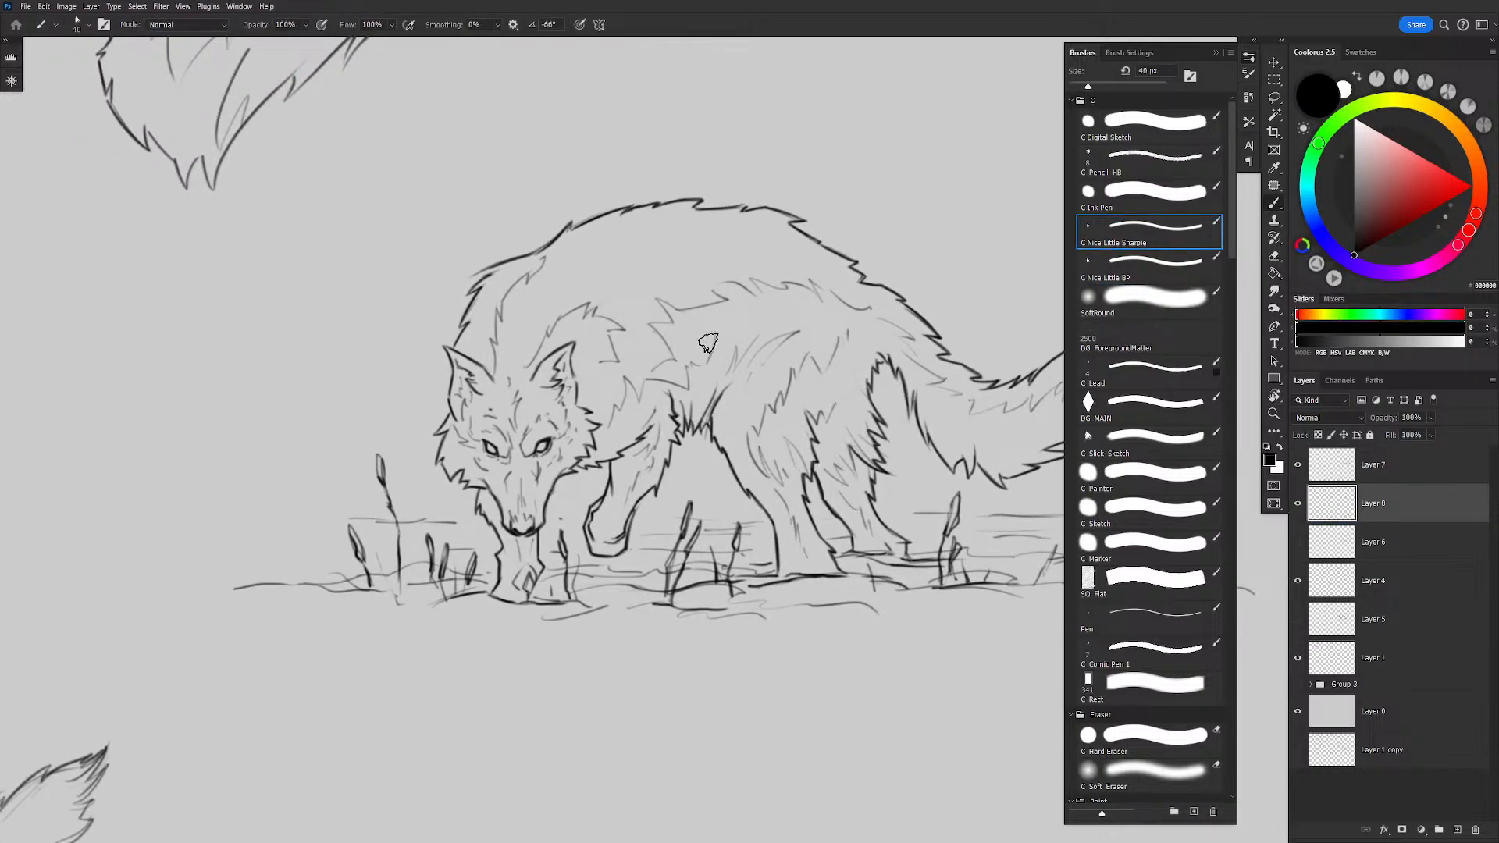
drag(597, 376, 795, 300)
key(ctrl+z)
drag(777, 406, 779, 415)
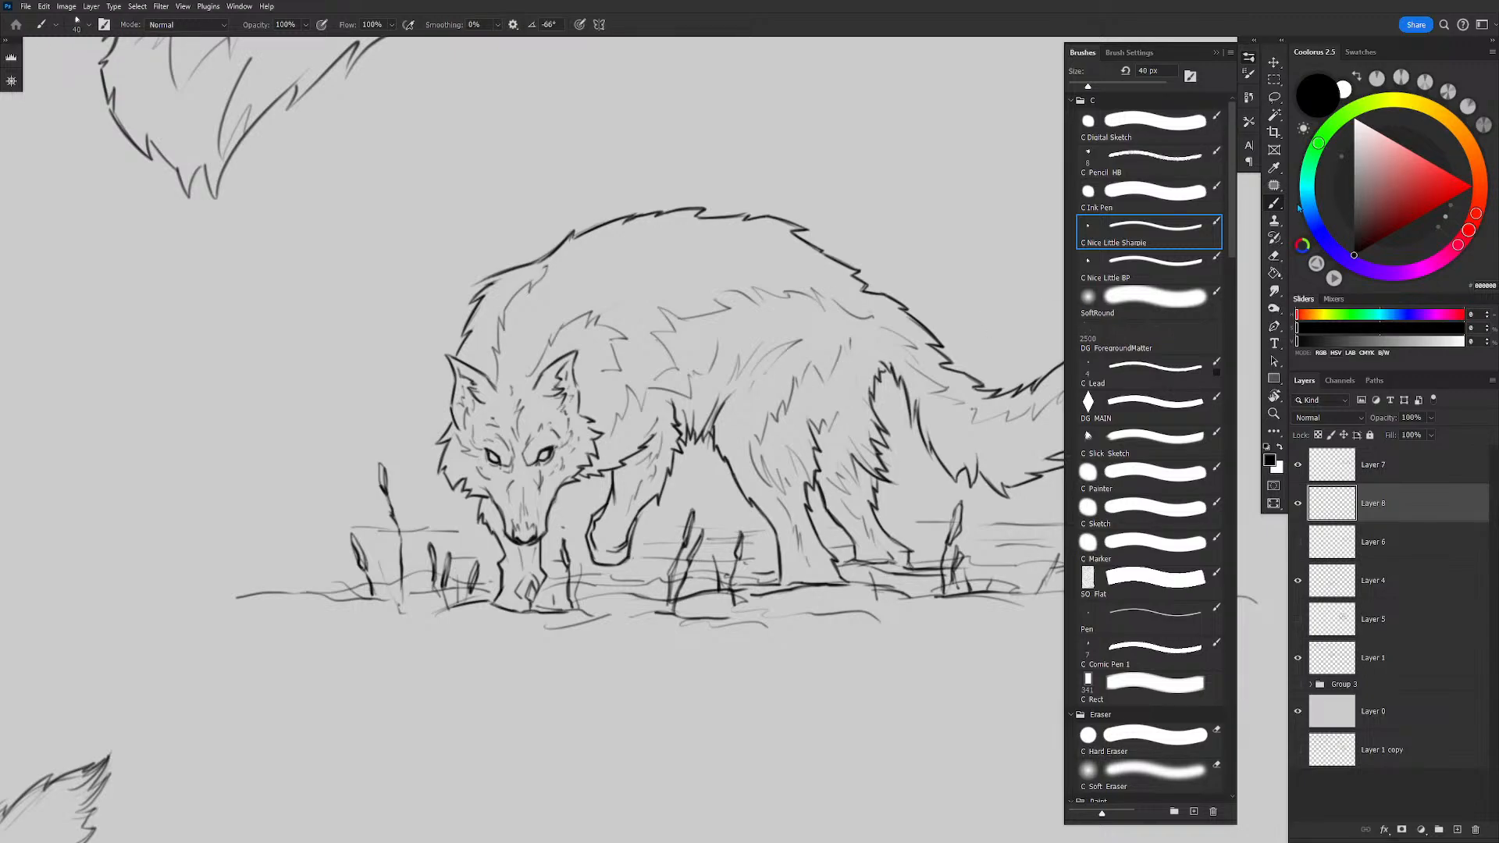
Step: Try a saturated orange as the painting colour
click(1379, 202)
click(1468, 142)
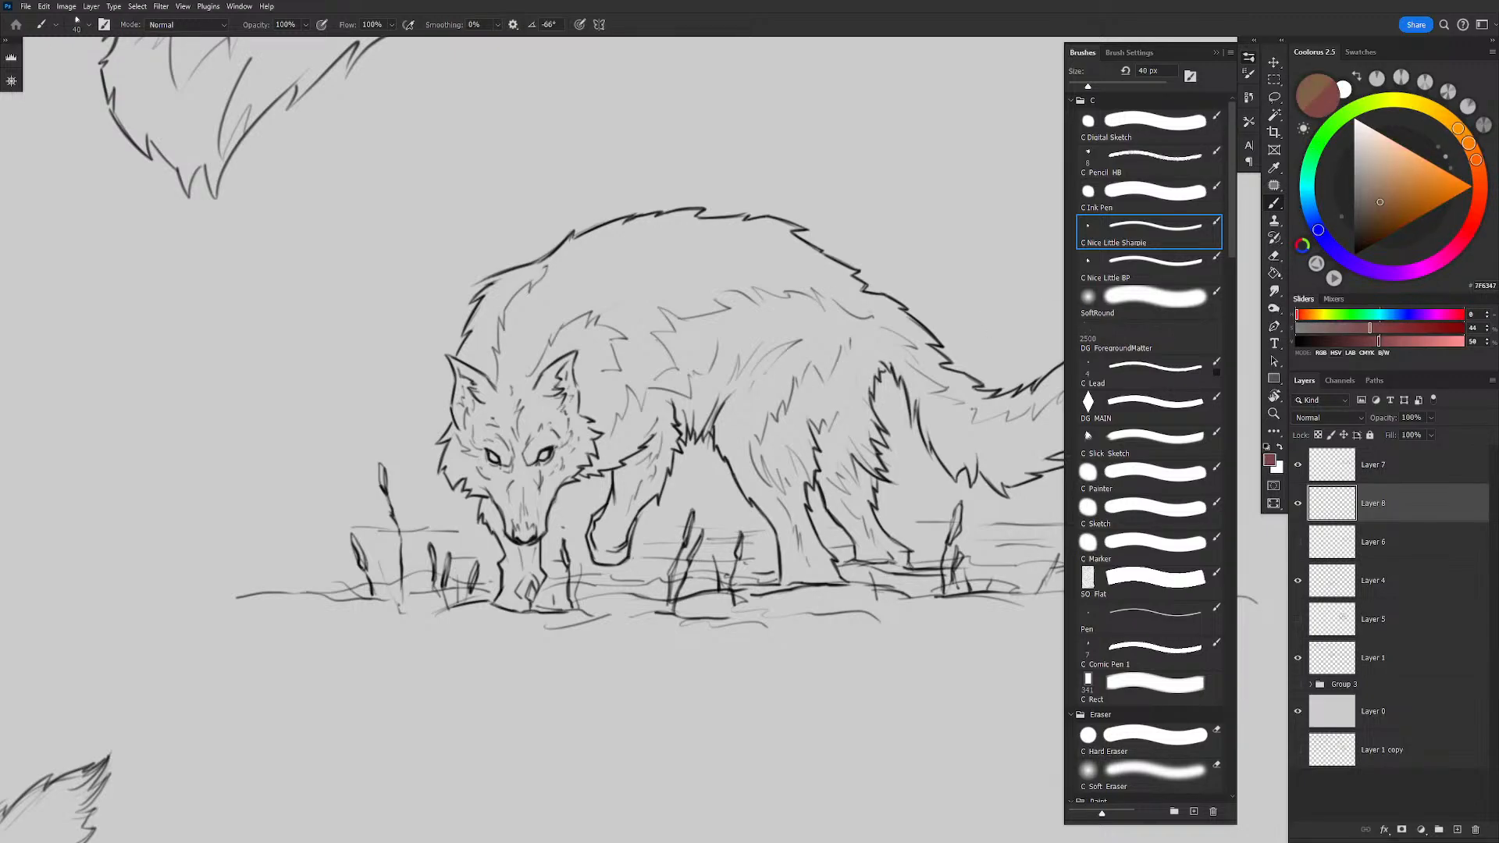
mouse_move(1468, 143)
mouse_down()
mouse_move(1480, 183)
mouse_move(1435, 170)
mouse_move(1480, 184)
mouse_up()
click(1447, 190)
click(1434, 180)
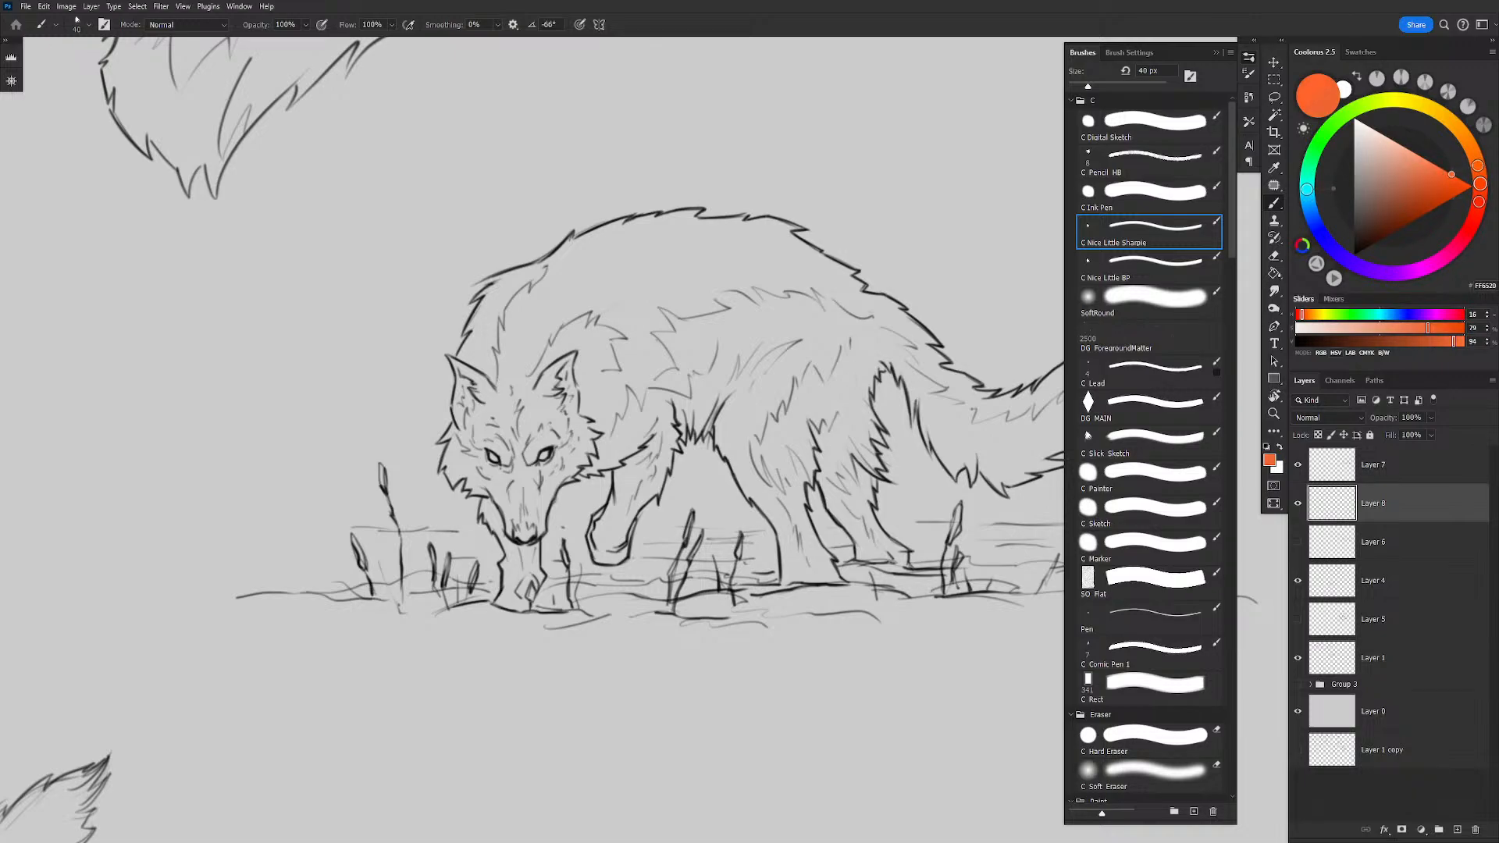
Step: Choose a dark desaturated teal and block in a first solid patch on the wolf's flank
click(1307, 189)
click(1365, 227)
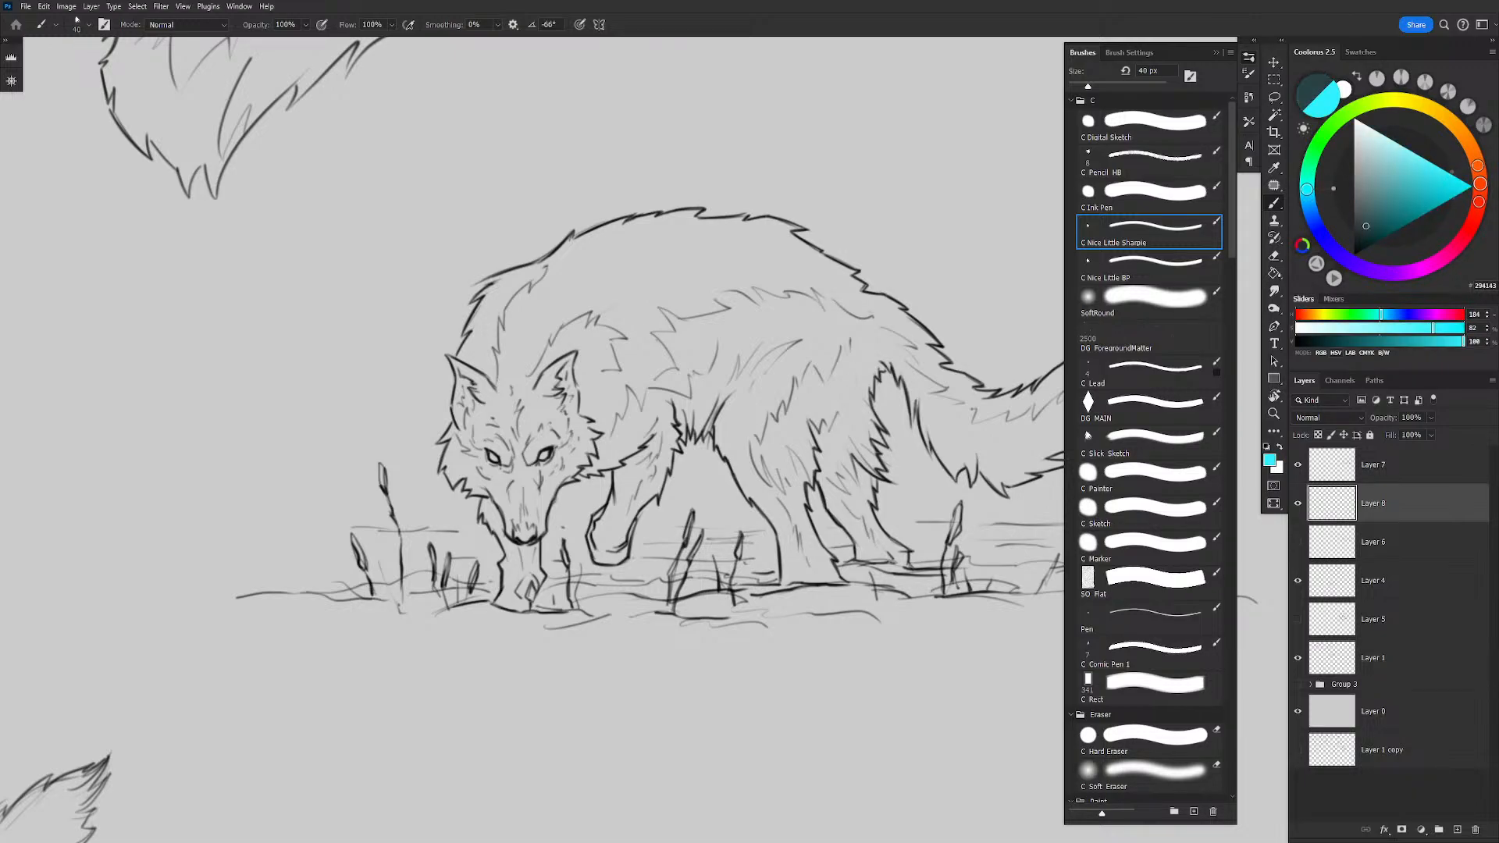
click(1357, 233)
drag(647, 326, 736, 305)
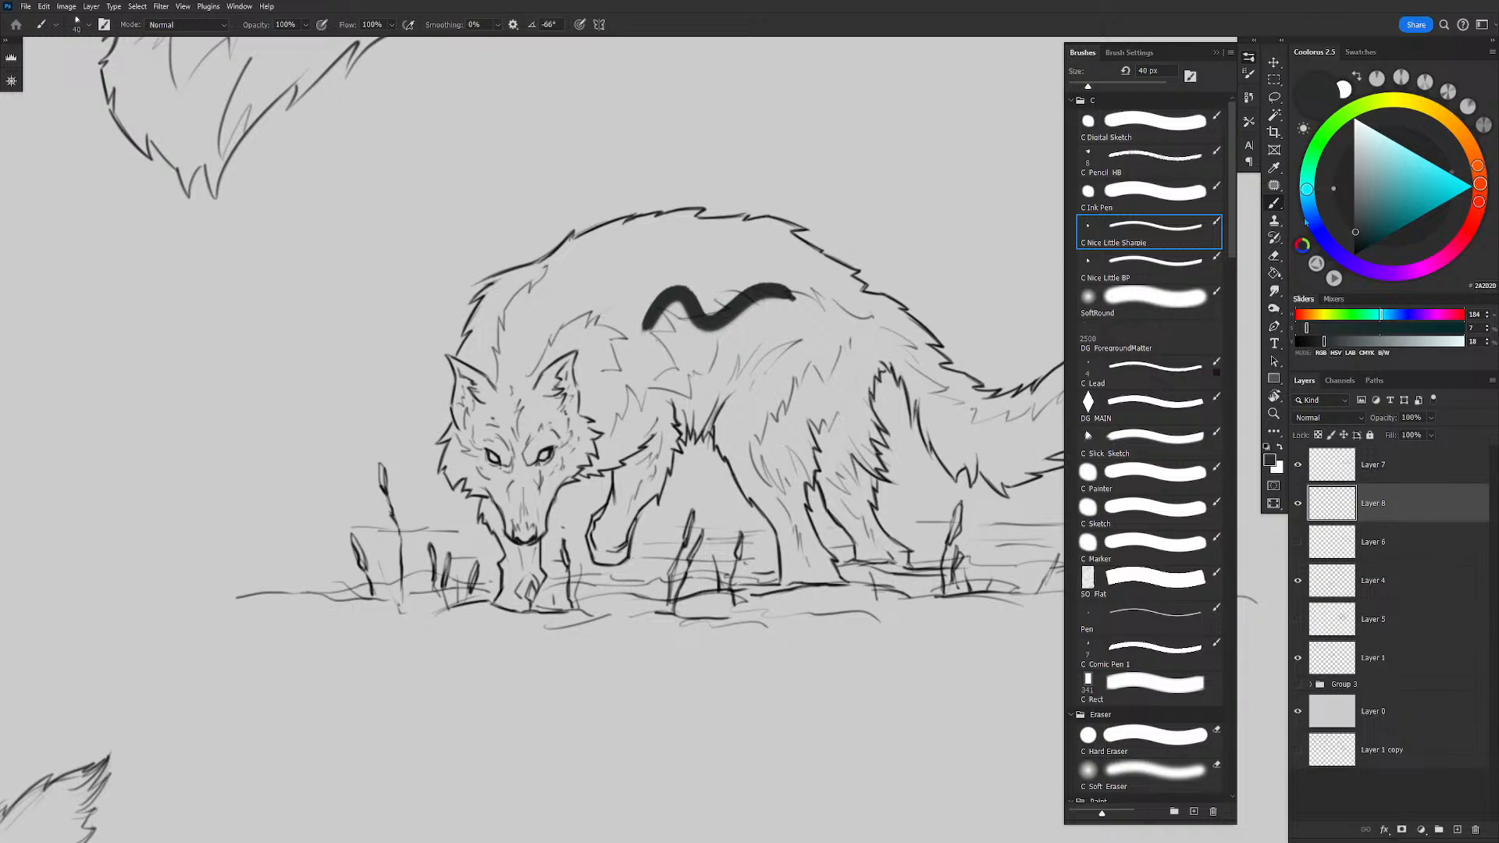
mouse_move(625, 316)
mouse_down()
mouse_move(673, 334)
mouse_move(748, 321)
mouse_up()
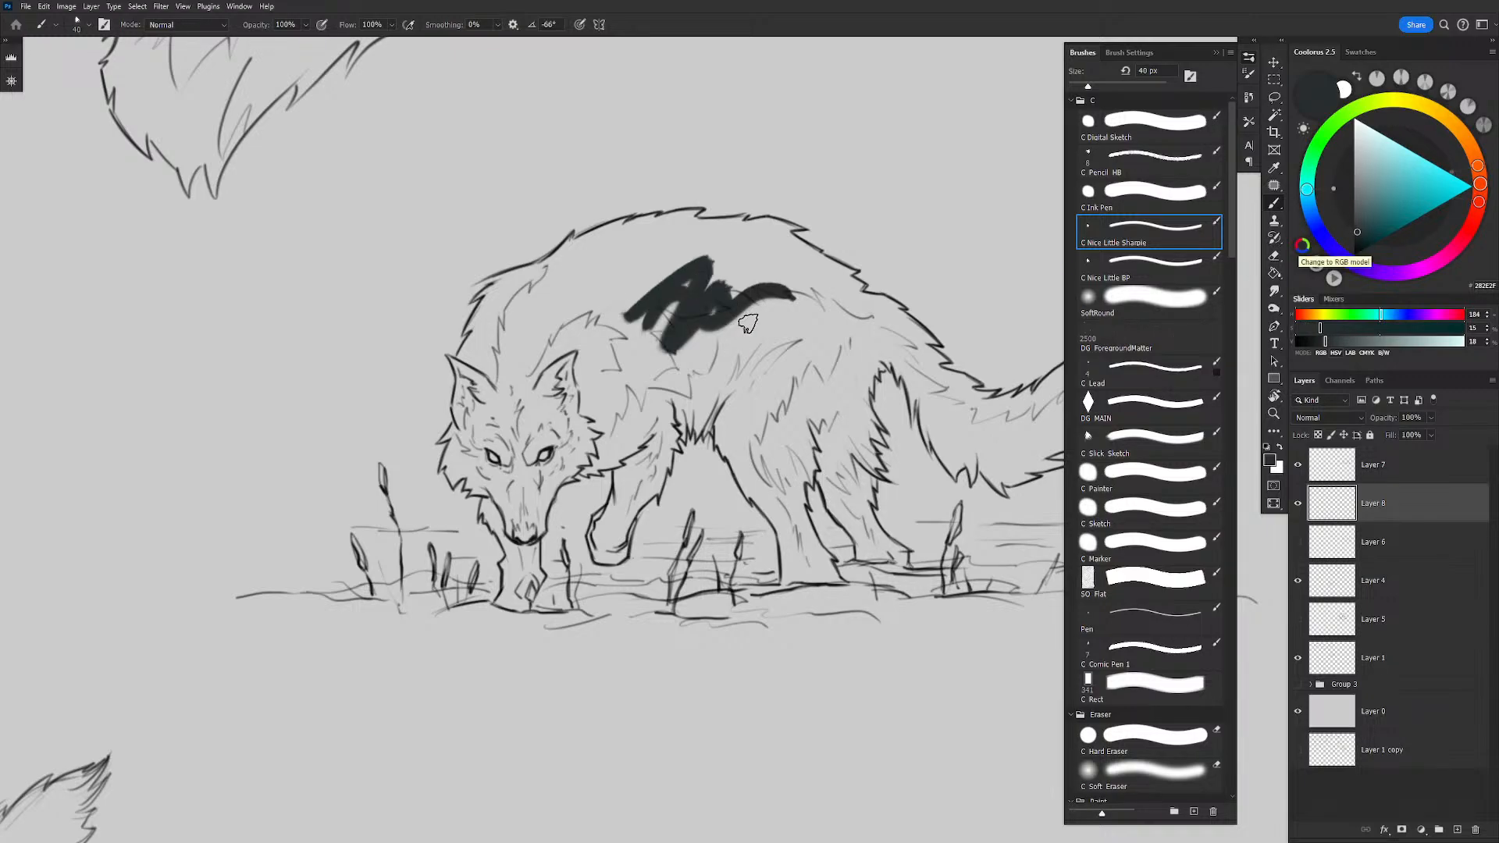
click(1358, 234)
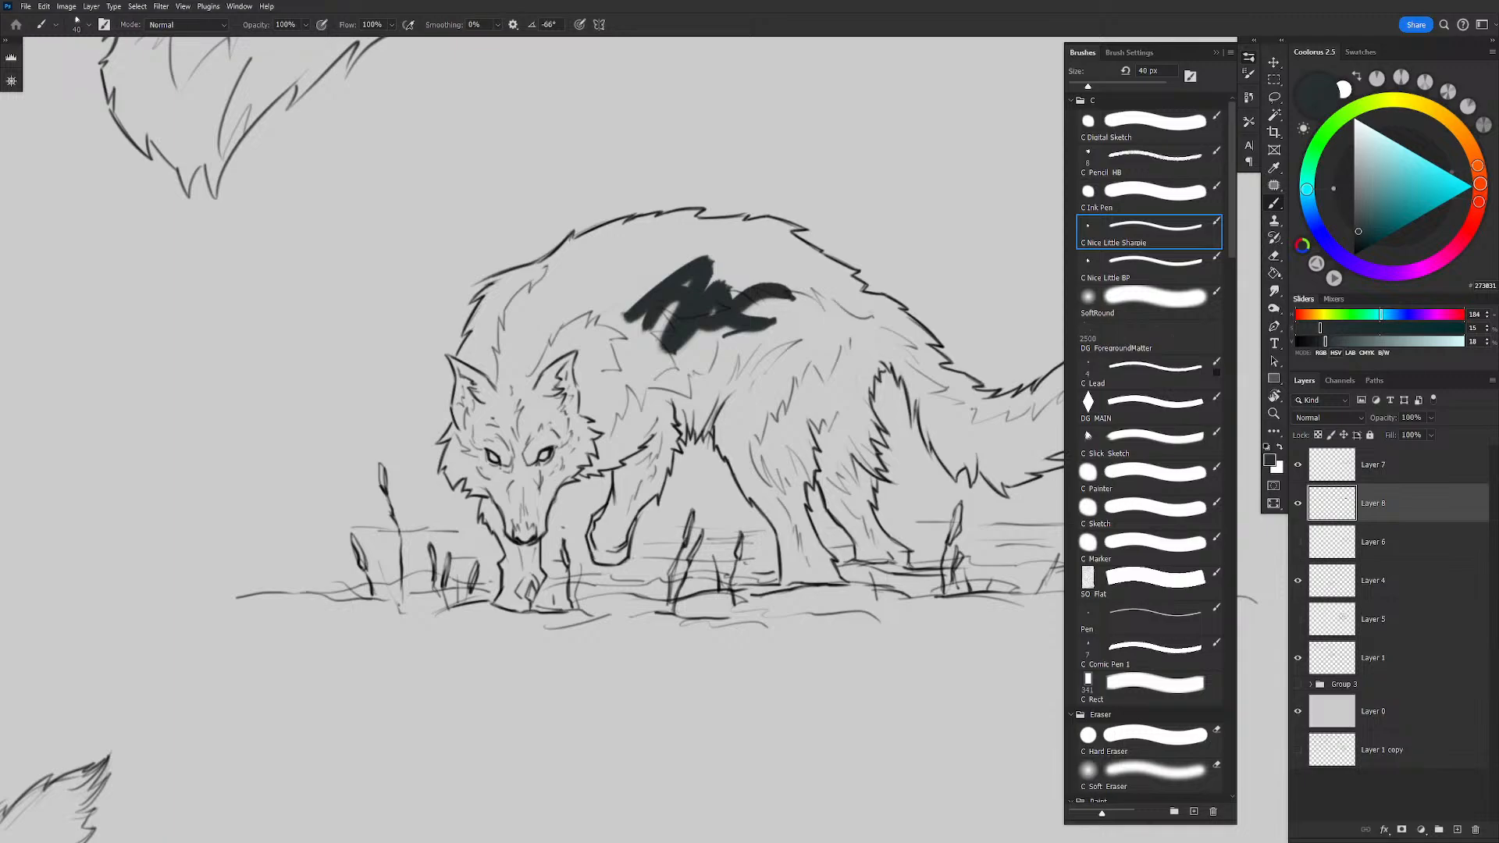
mouse_move(685, 317)
mouse_down()
mouse_move(796, 321)
mouse_move(758, 352)
mouse_move(749, 322)
mouse_move(770, 358)
mouse_up()
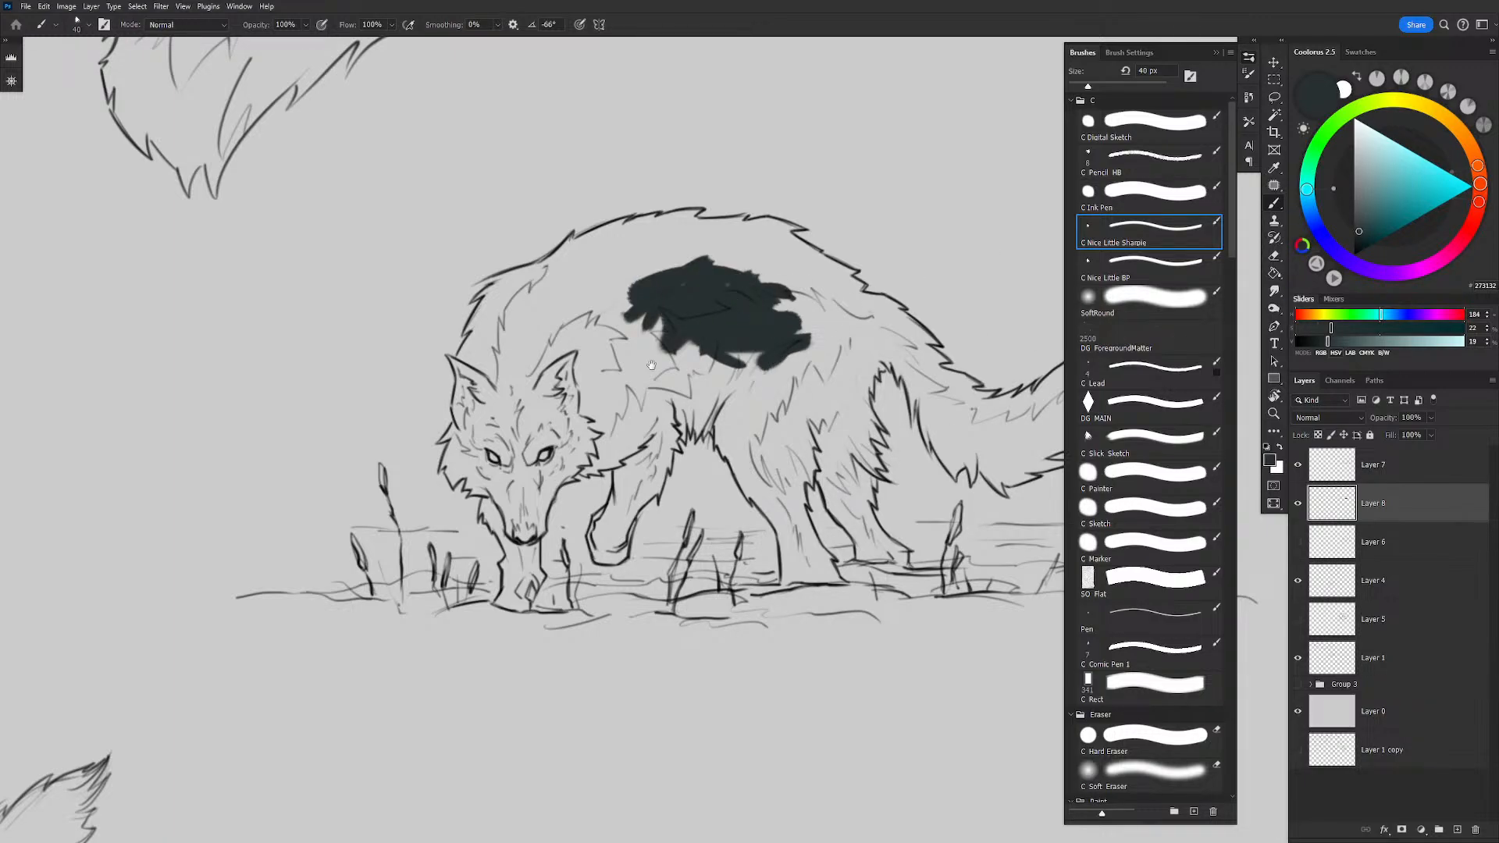
Step: Extend the dark teal fill over the shoulder and neck up to the ear, enlarging the brush to 60 px
drag(651, 365, 696, 338)
ctrl+drag(688, 278, 754, 270)
mouse_move(556, 402)
mouse_down()
mouse_move(625, 264)
mouse_move(847, 266)
mouse_up()
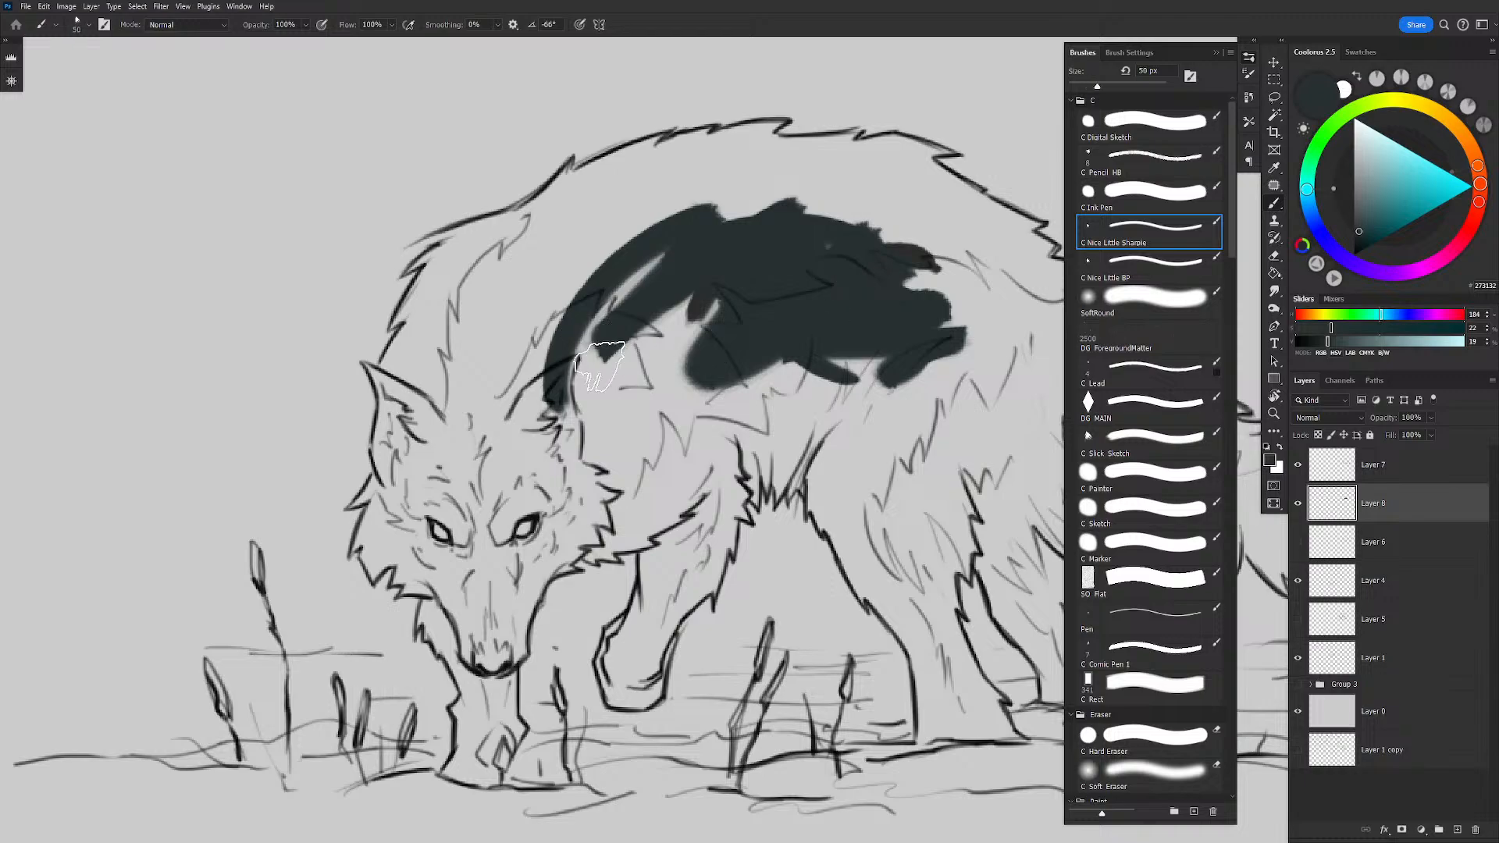
mouse_move(600, 366)
mouse_down()
mouse_move(719, 222)
mouse_move(768, 256)
mouse_move(811, 330)
mouse_move(872, 309)
mouse_move(662, 258)
mouse_up()
drag(642, 419, 705, 388)
key(bracketright)
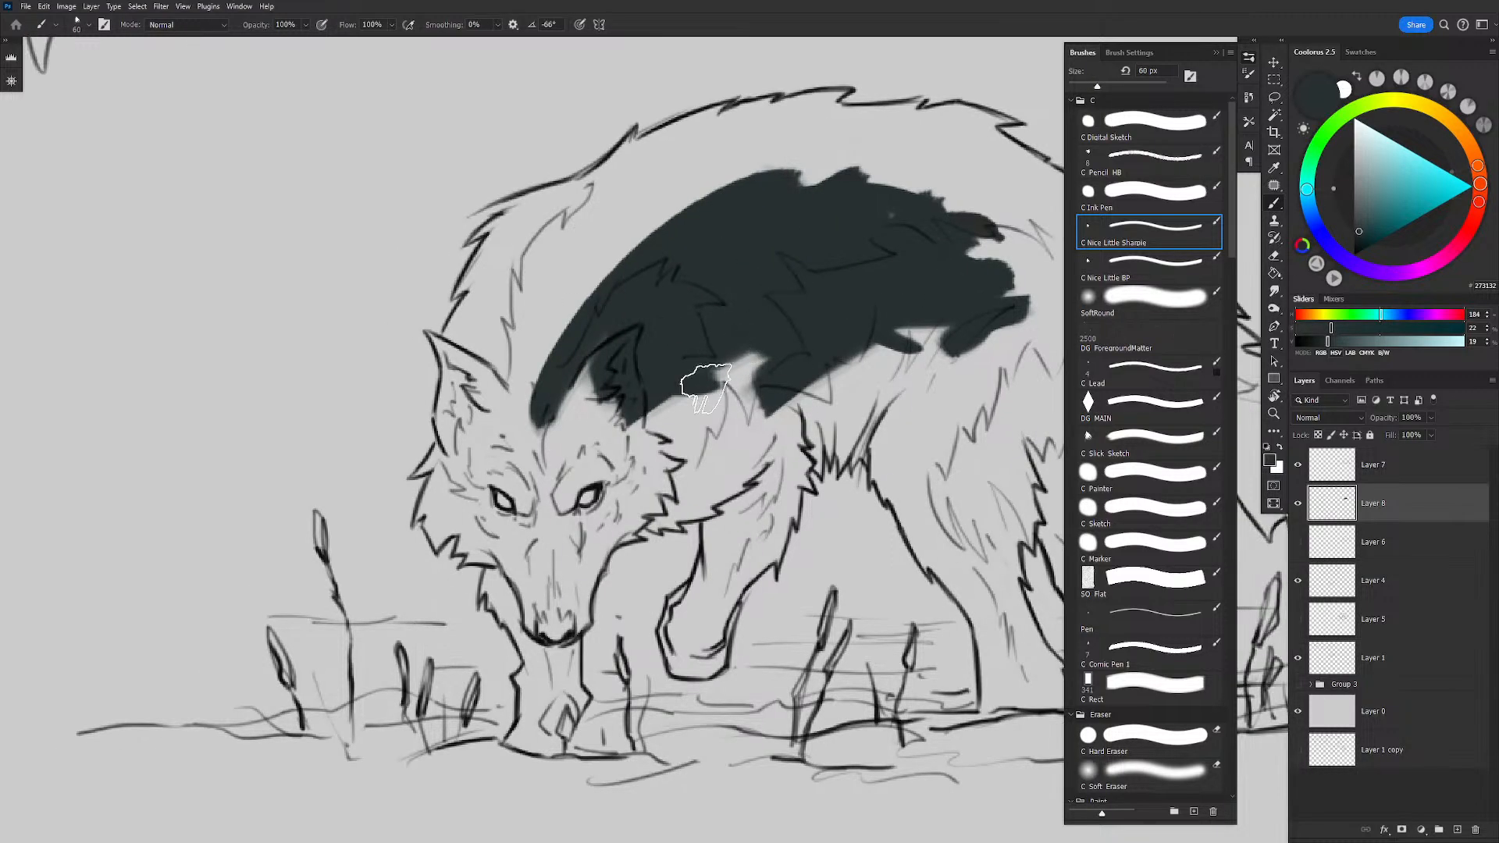
Step: Block in the wolf's forehead, face and cheek with dark teal and widen the fill around the neck and shoulder
mouse_move(557, 428)
mouse_down()
mouse_move(611, 335)
mouse_move(564, 573)
mouse_move(614, 503)
mouse_up()
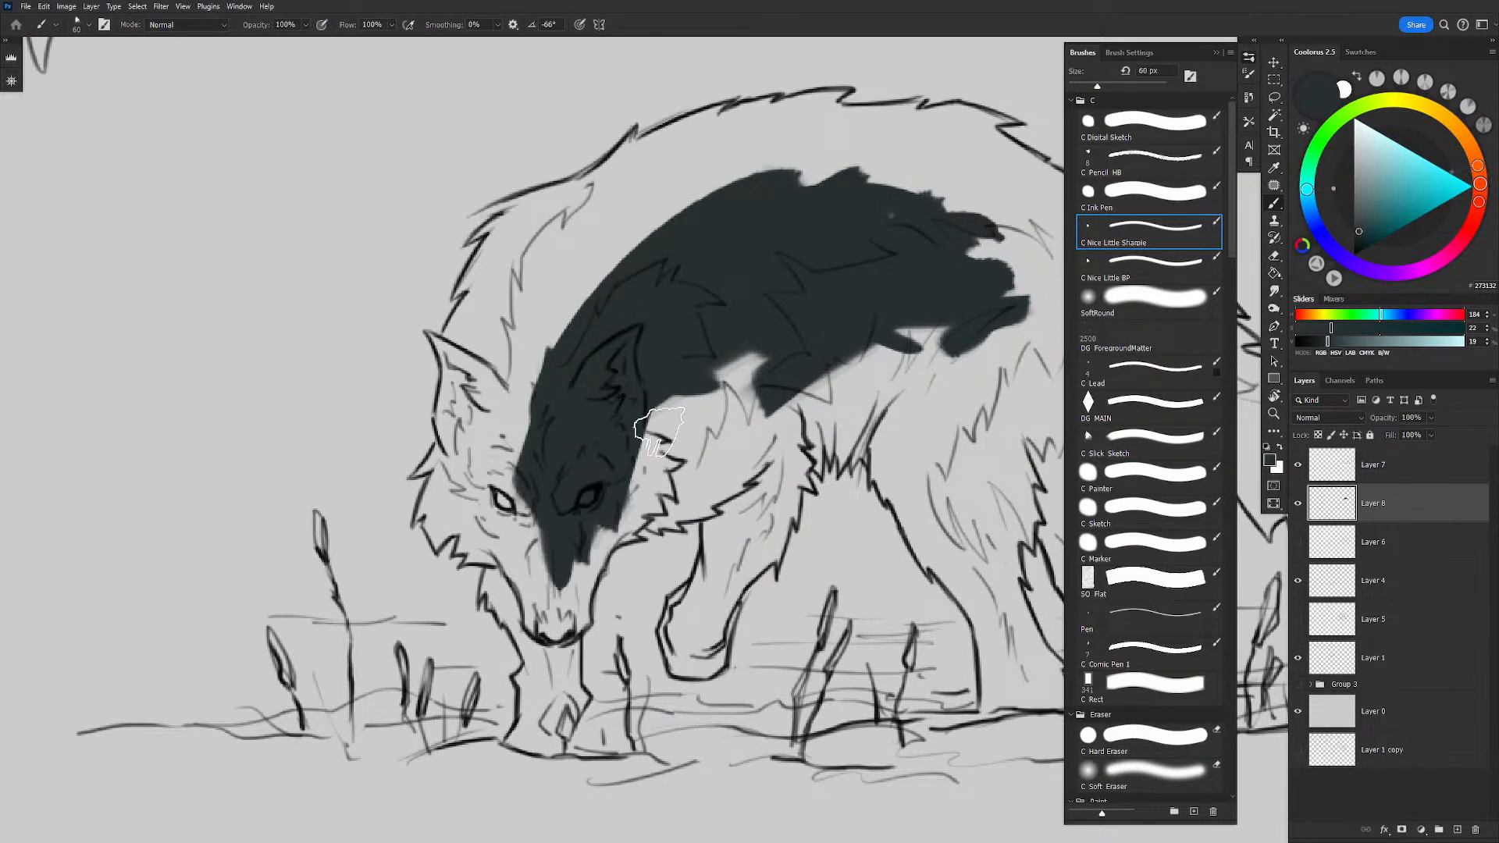
mouse_move(660, 430)
mouse_down()
mouse_move(828, 349)
mouse_move(686, 443)
mouse_move(715, 409)
mouse_up()
drag(773, 333, 711, 341)
mouse_move(476, 358)
mouse_down()
mouse_move(438, 459)
mouse_move(536, 284)
mouse_move(706, 265)
mouse_move(751, 188)
mouse_up()
drag(690, 295, 735, 172)
Step: Fill the muzzle, chest and upper forelegs with dark teal using a smaller brush
key(bracketleft)
mouse_move(539, 408)
mouse_down()
mouse_move(507, 377)
mouse_move(515, 500)
mouse_move(538, 519)
mouse_move(525, 566)
mouse_move(576, 428)
mouse_up()
key(bracketleft)
mouse_move(668, 333)
mouse_down()
mouse_move(666, 358)
mouse_move(697, 351)
mouse_up()
mouse_move(697, 302)
mouse_down()
mouse_move(555, 327)
mouse_move(562, 421)
mouse_move(617, 304)
mouse_move(692, 242)
mouse_move(781, 281)
mouse_move(804, 312)
mouse_up()
Step: Hide the interface panels and block in the wolf's hindquarters and upper hind legs with dark teal
key(f)
drag(750, 234, 773, 327)
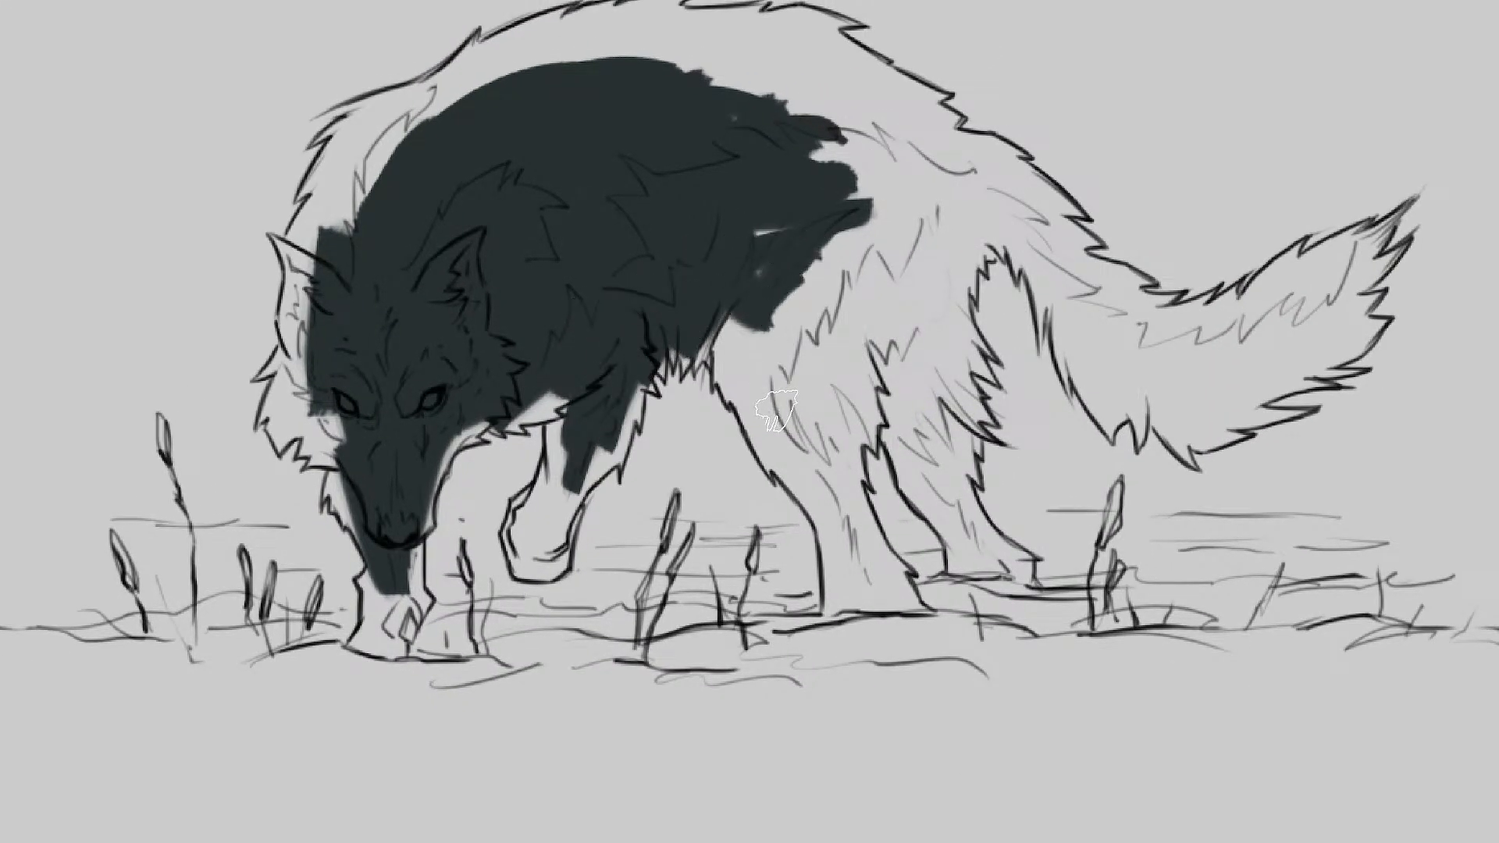
mouse_move(777, 410)
mouse_down()
mouse_move(854, 265)
mouse_move(882, 344)
mouse_move(914, 297)
mouse_up()
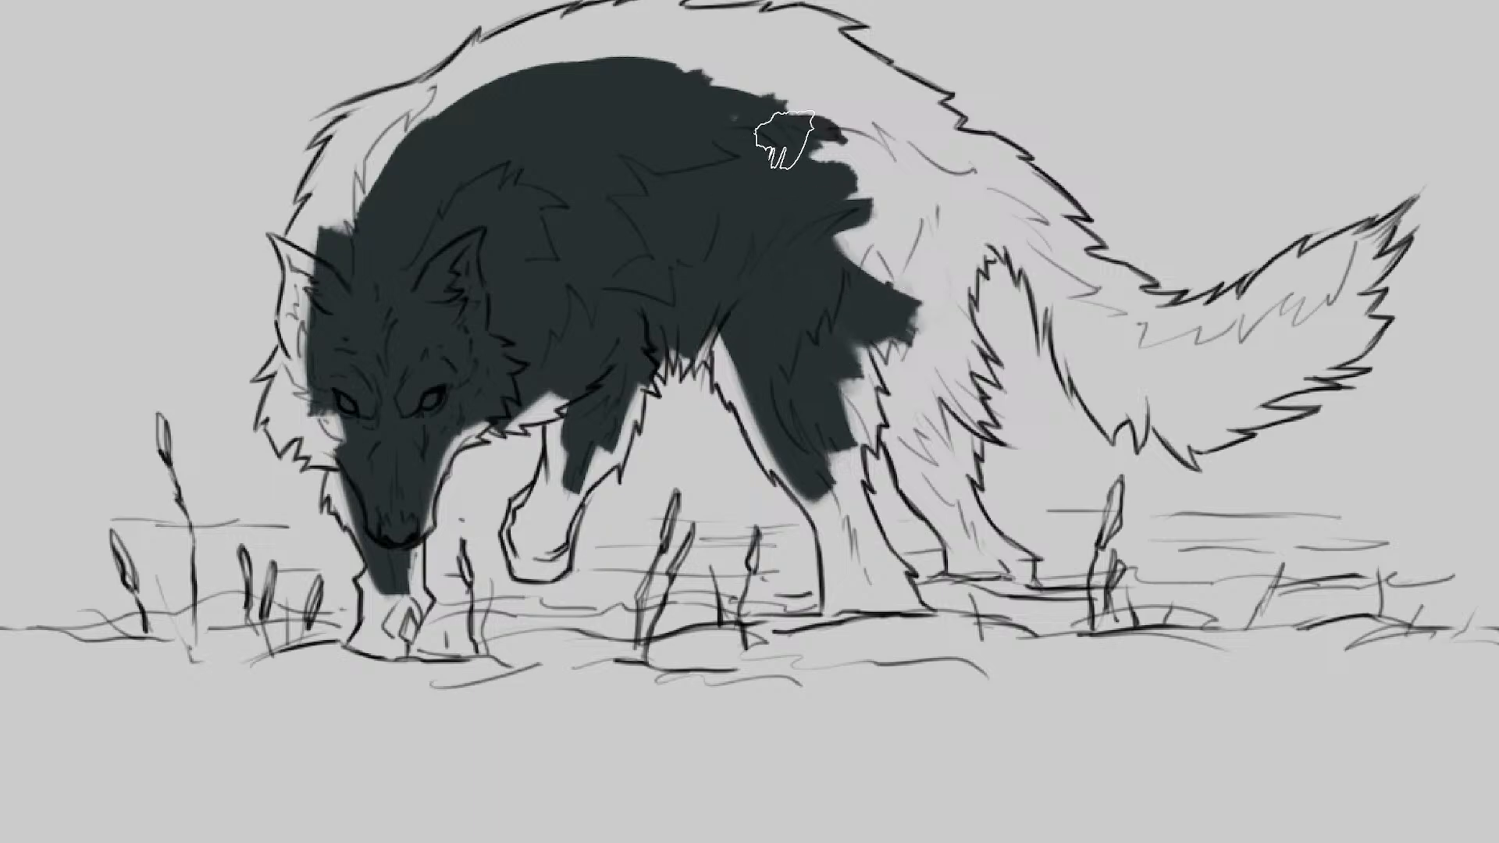
mouse_move(781, 141)
mouse_down()
mouse_move(864, 294)
mouse_move(854, 374)
mouse_move(876, 308)
mouse_move(937, 476)
mouse_move(968, 277)
mouse_move(890, 195)
mouse_move(1025, 308)
mouse_up()
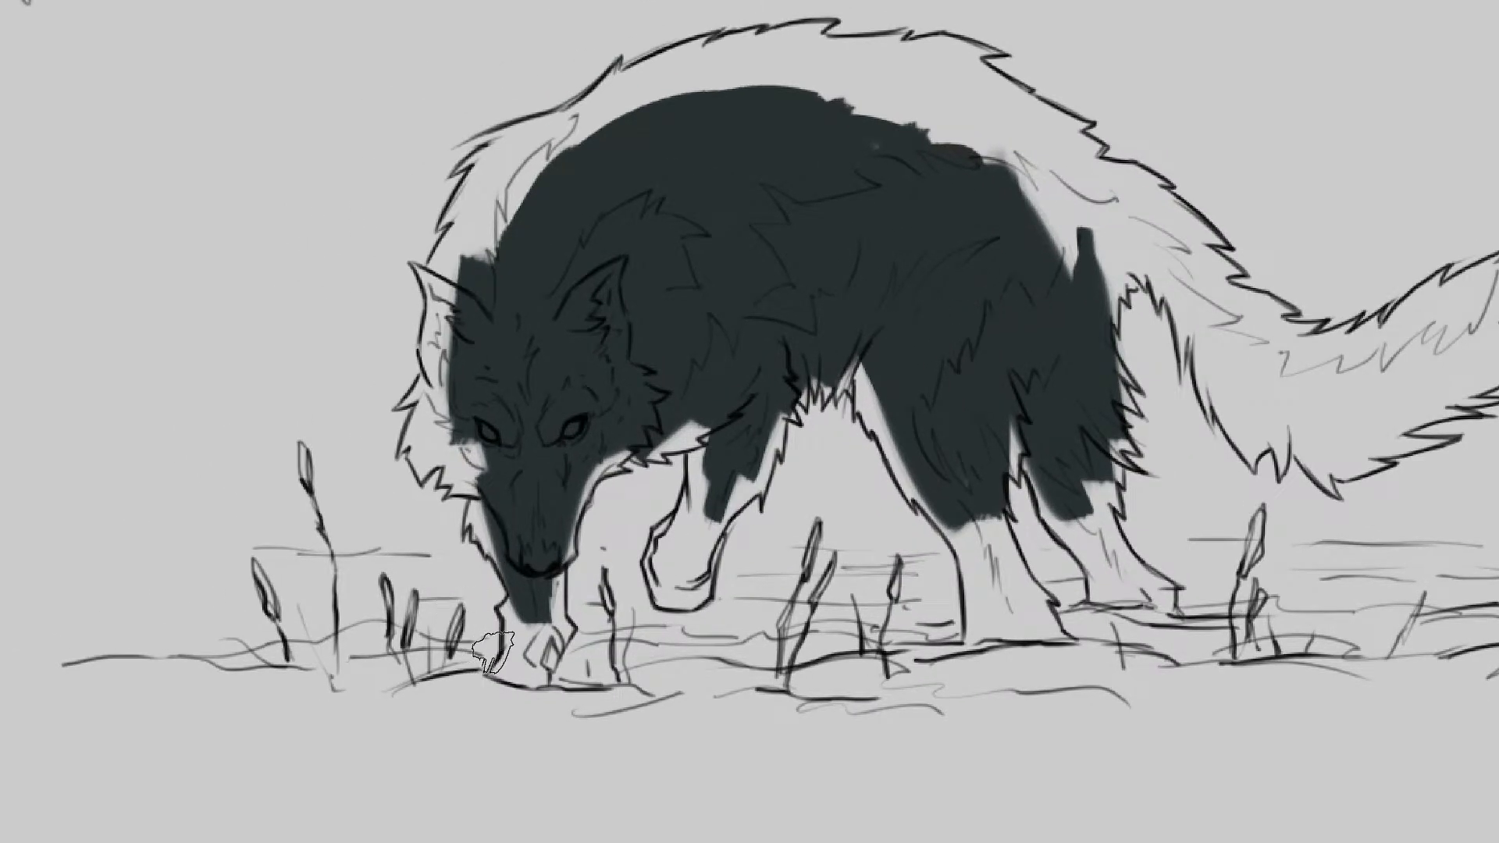
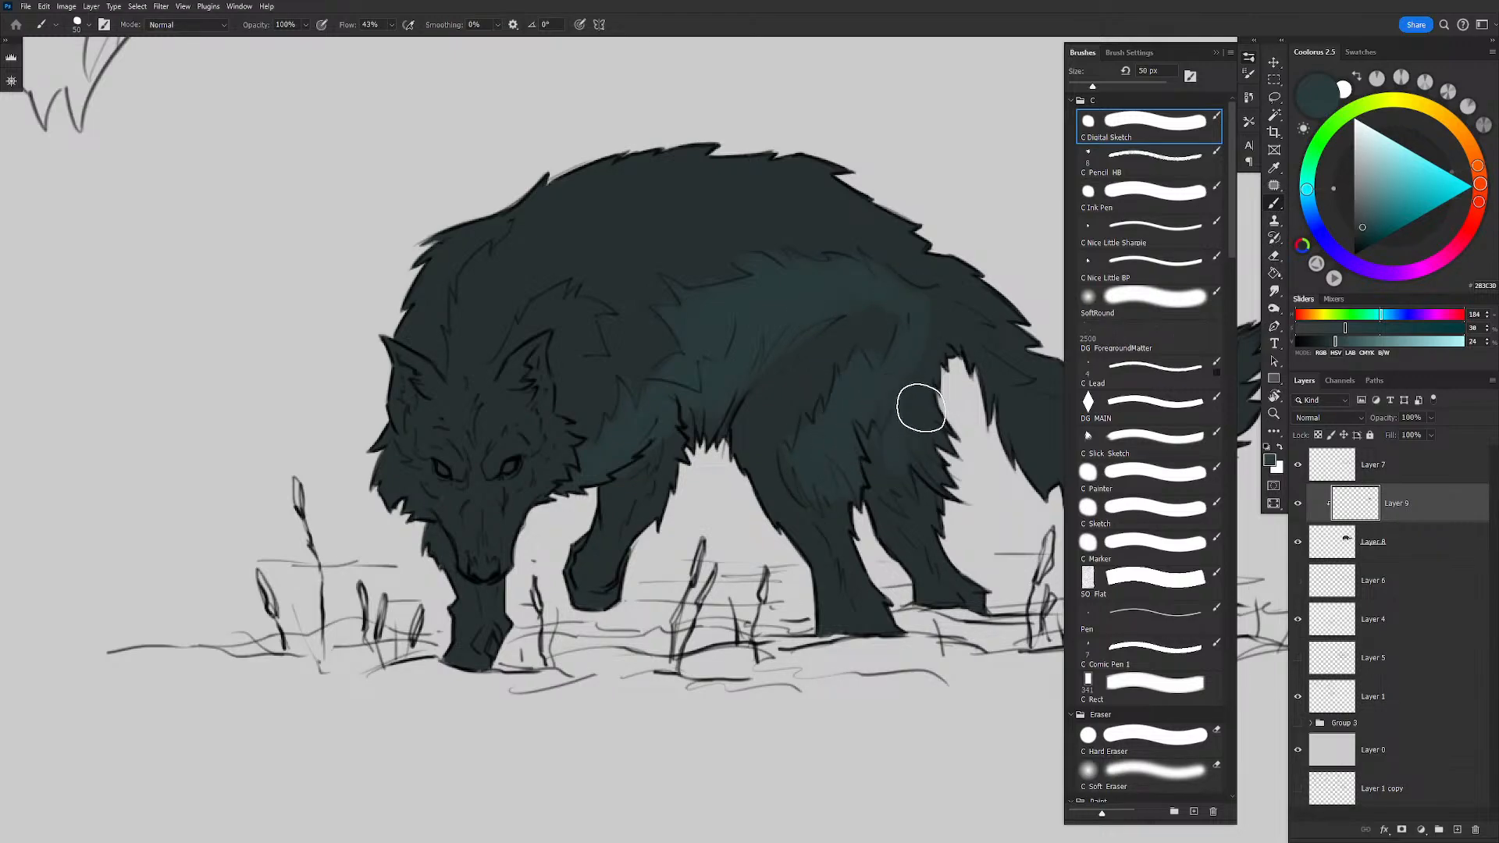
Step: Paint lighter teal fur on the thigh, tail, shoulder and back of the neck on the clipped layer, adjusting the brush size
key([)
mouse_move(860, 370)
mouse_down()
mouse_move(763, 367)
mouse_move(738, 326)
mouse_move(846, 468)
mouse_move(869, 439)
mouse_move(890, 472)
mouse_move(1024, 361)
mouse_move(880, 475)
mouse_move(826, 486)
mouse_move(976, 482)
mouse_move(812, 431)
mouse_move(935, 420)
mouse_up()
key(bracketright)
key(bracketright)
mouse_move(457, 431)
mouse_down()
mouse_move(534, 409)
mouse_move(596, 455)
mouse_move(549, 416)
mouse_move(536, 331)
mouse_move(483, 354)
mouse_move(514, 315)
mouse_move(546, 324)
mouse_move(516, 359)
mouse_move(486, 357)
mouse_move(529, 324)
mouse_move(542, 371)
mouse_move(386, 335)
mouse_move(392, 355)
mouse_move(371, 326)
mouse_move(392, 279)
mouse_move(462, 228)
mouse_move(372, 324)
mouse_up()
key(bracketleft)
key(bracketleft)
scroll(373, 324, right, 1)
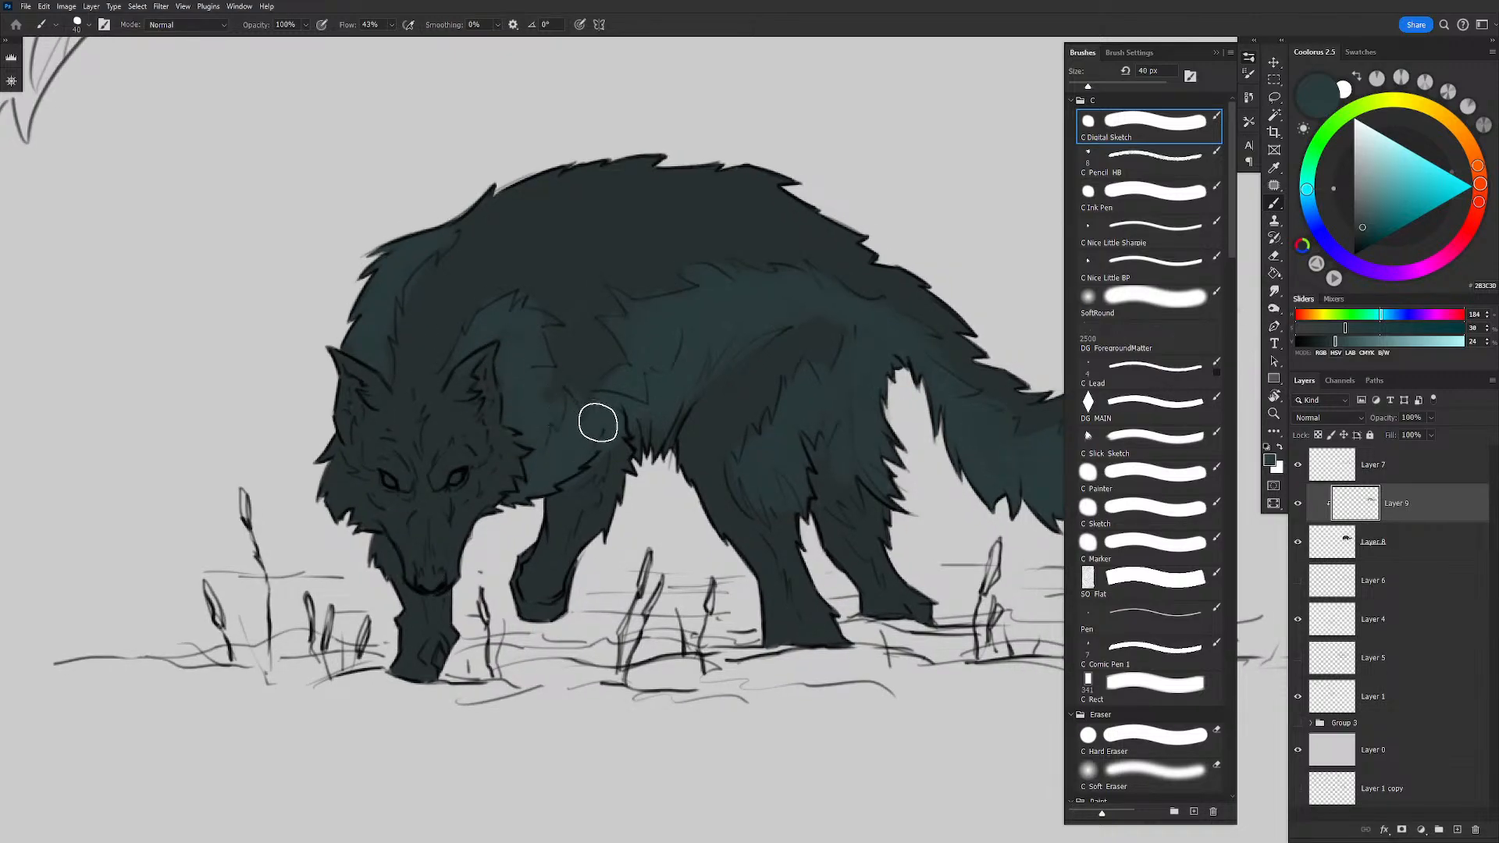
Step: Add lighter teal fur to the wolf's shoulder and chest with the 40 px Digital Sketch brush
mouse_move(838, 316)
mouse_down()
mouse_move(781, 331)
mouse_move(800, 395)
mouse_move(793, 431)
mouse_move(847, 345)
mouse_move(795, 312)
mouse_move(843, 394)
mouse_up()
drag(577, 427, 645, 428)
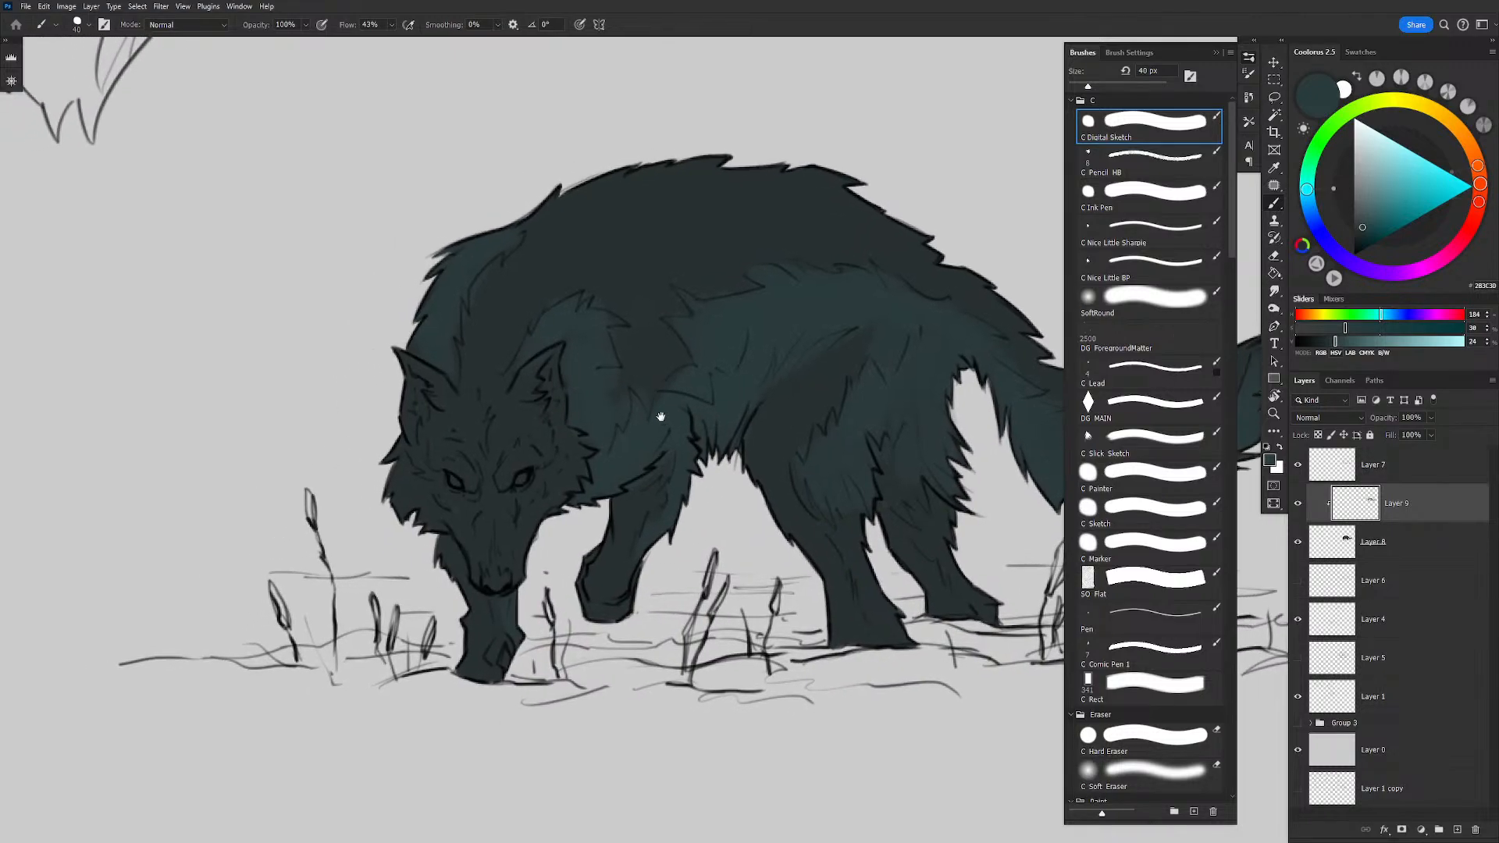
drag(544, 356, 564, 378)
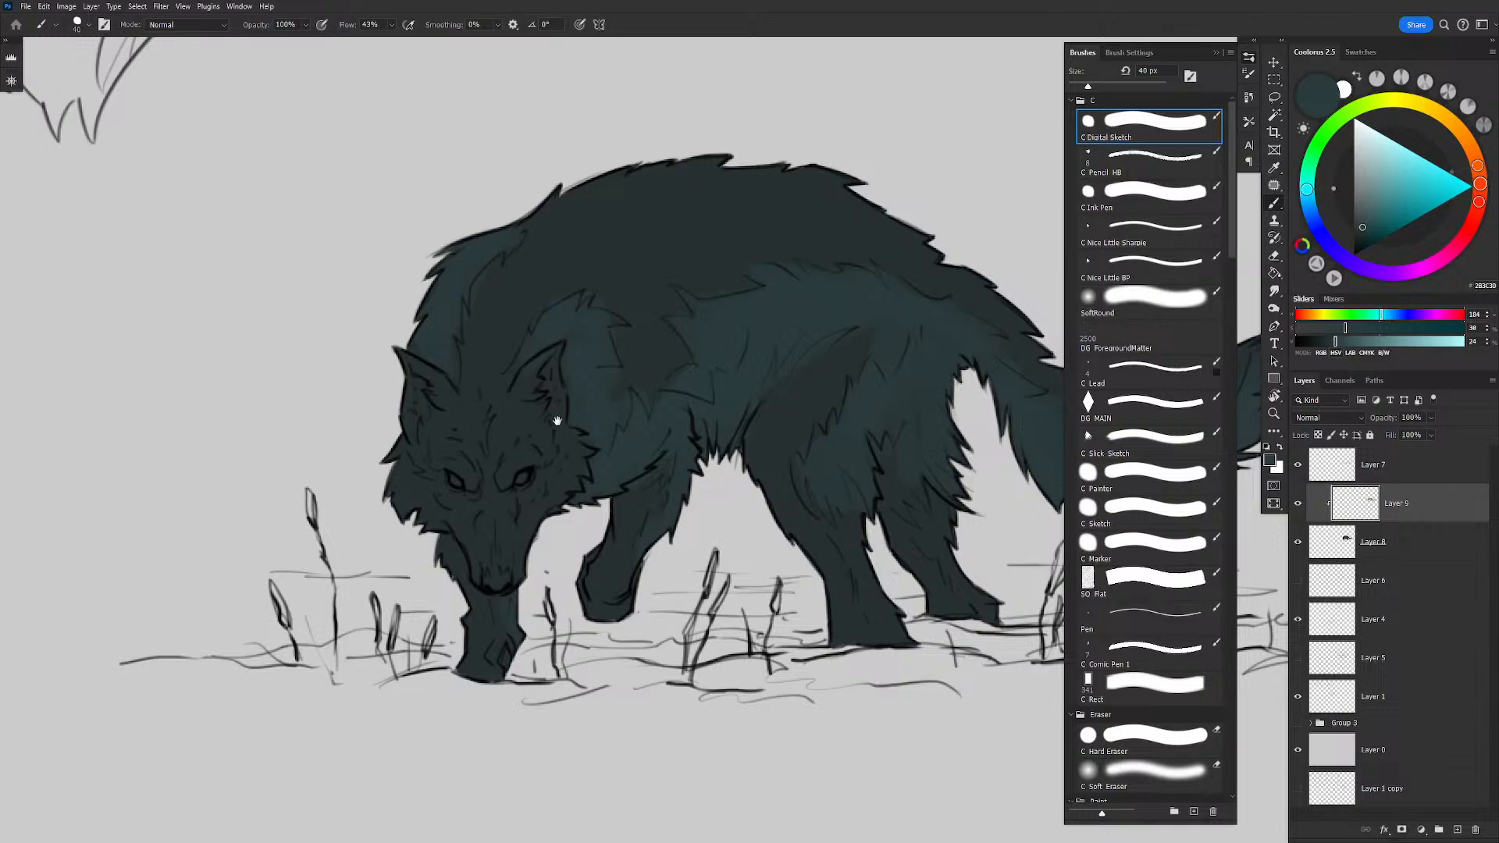
Step: Reduce the brush to 30 px and paint lighter teal on the wolf's cheek fur and face
mouse_move(557, 421)
mouse_down()
mouse_move(530, 423)
mouse_move(579, 429)
mouse_move(584, 379)
mouse_up()
key(bracketleft)
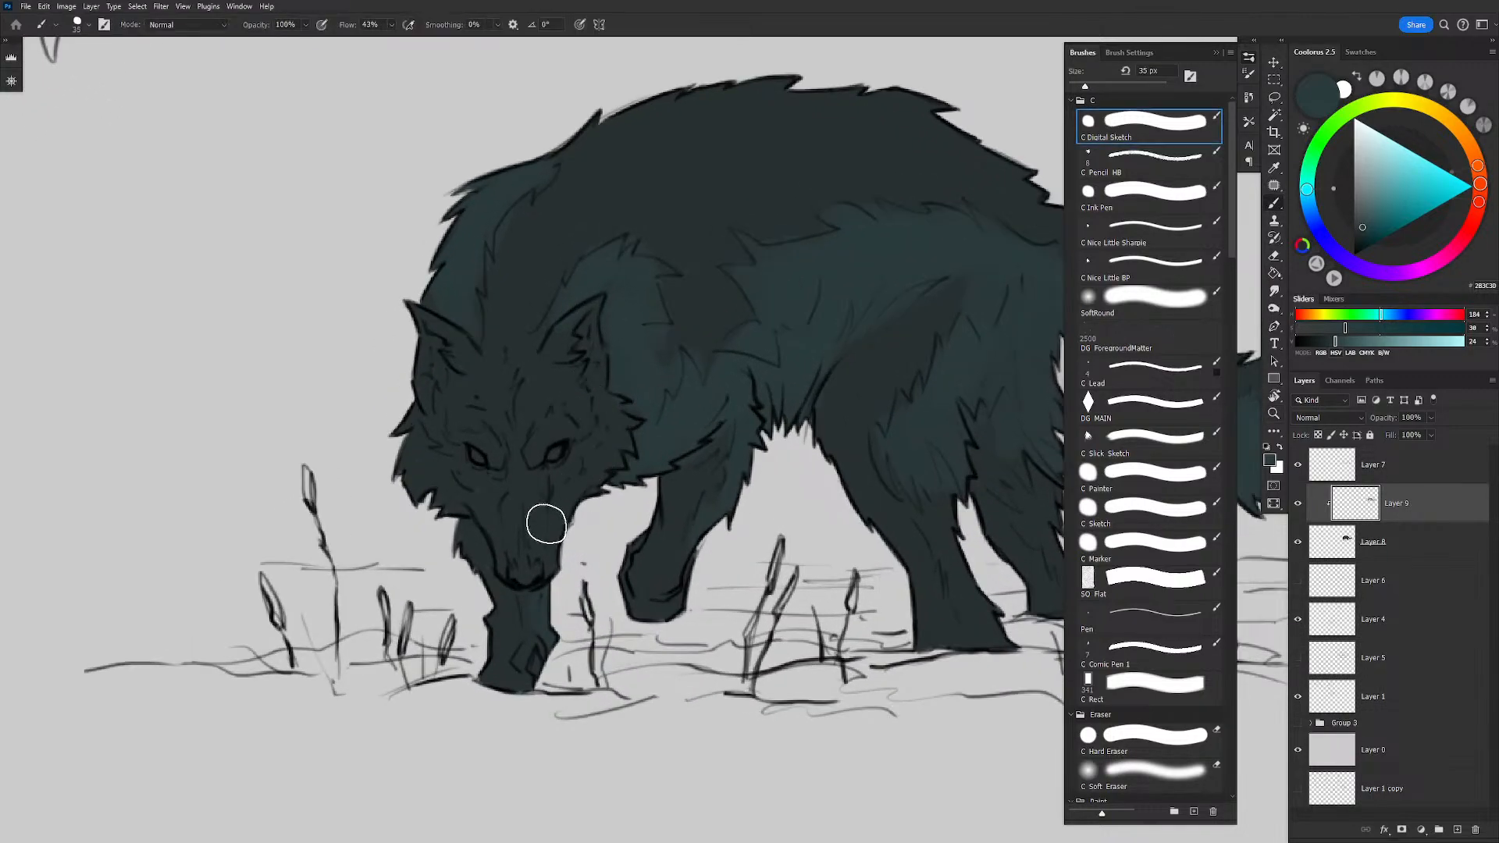
key(bracketleft)
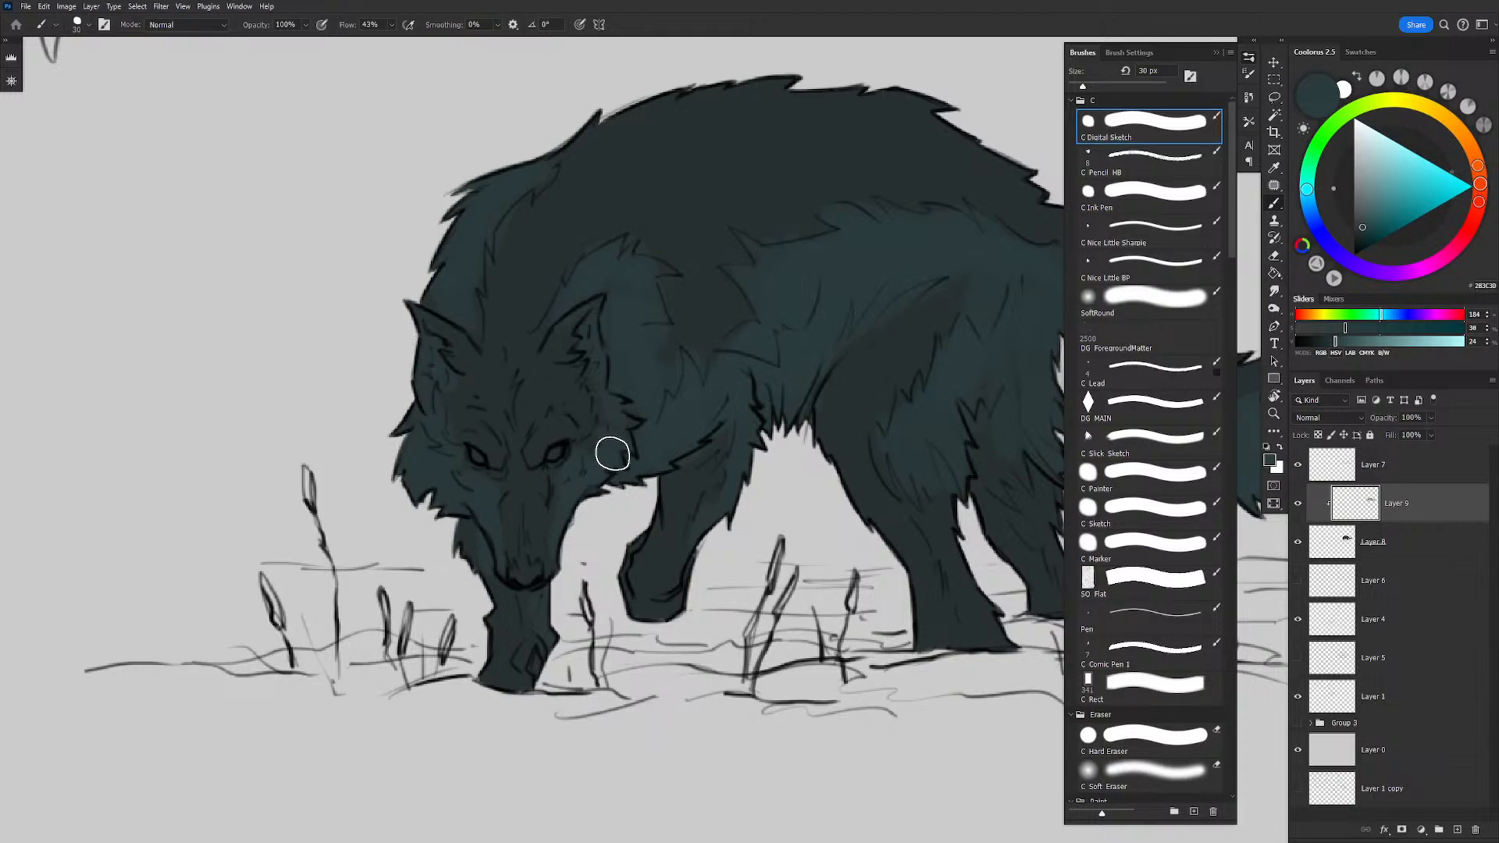
Step: Return the brush to 40 px and refine the lighter teal markings along the shoulder, flank and legs
drag(678, 341, 592, 377)
key(bracketright)
key(bracketright)
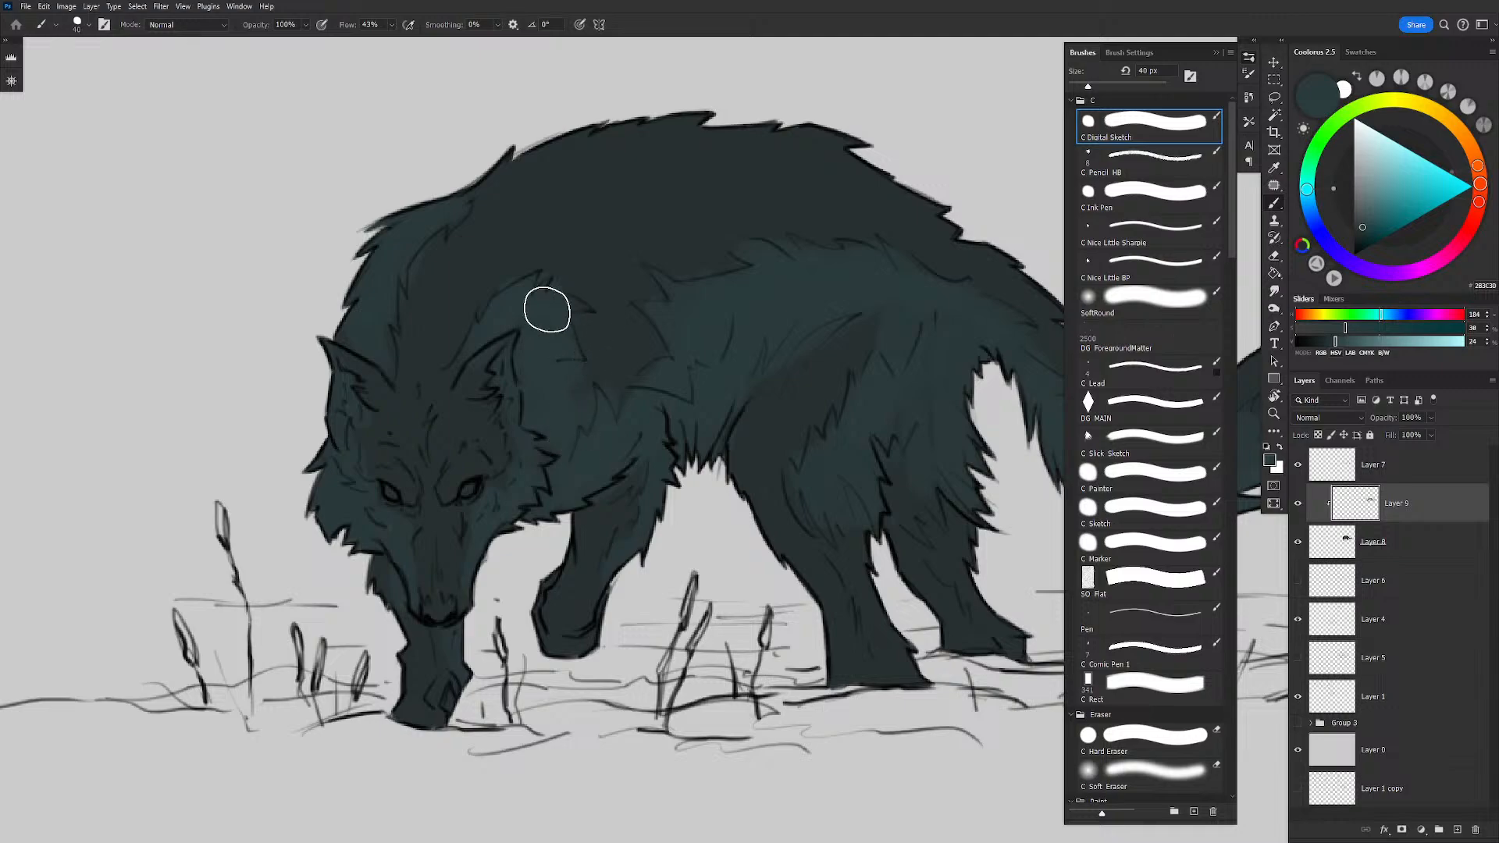
drag(573, 242, 513, 253)
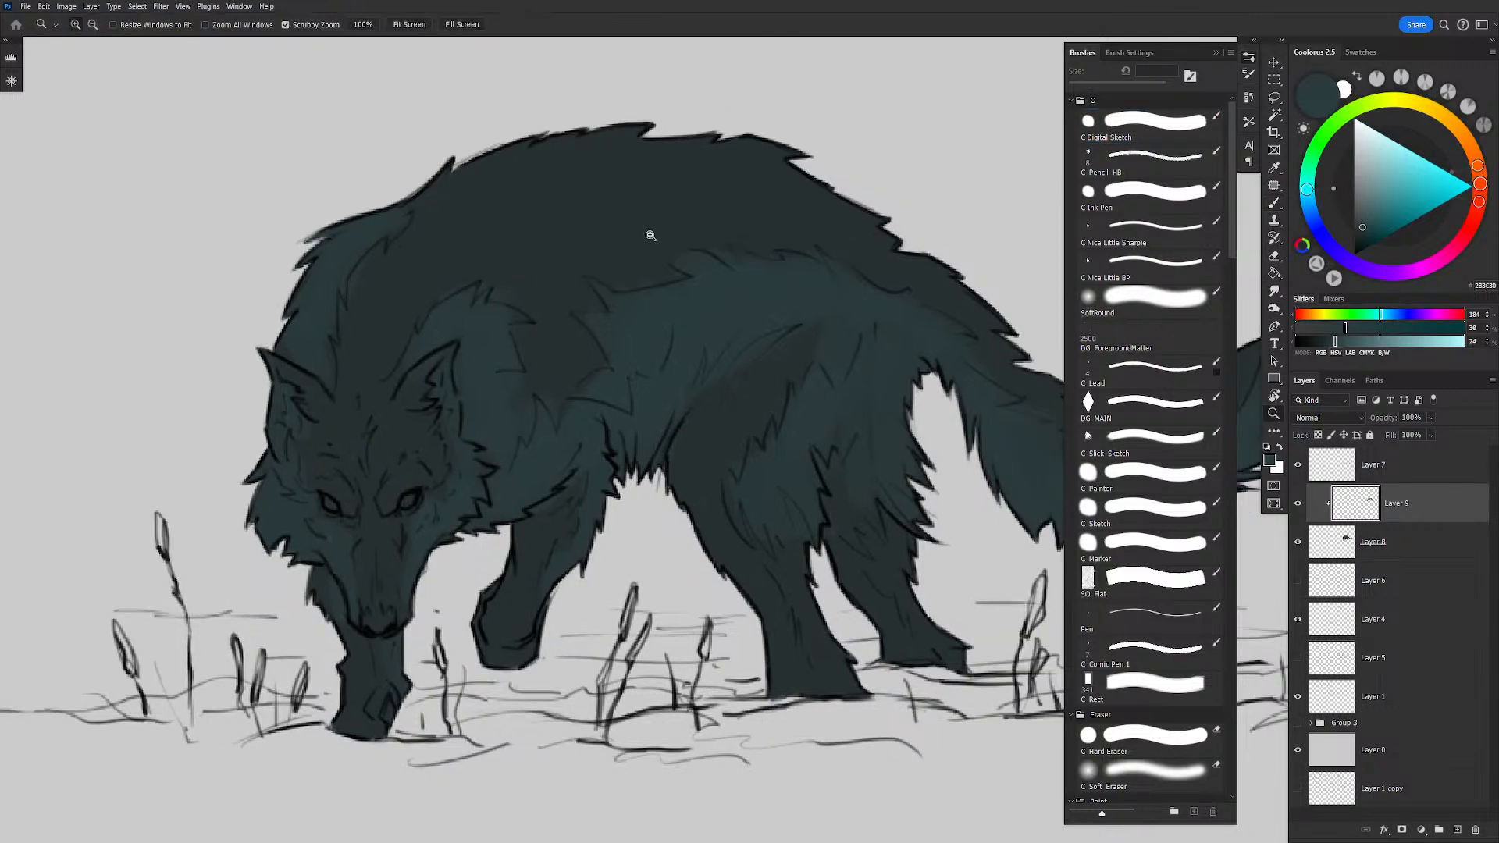
mouse_move(648, 234)
mouse_down()
mouse_move(591, 141)
mouse_move(672, 208)
mouse_move(649, 229)
mouse_move(673, 281)
mouse_up()
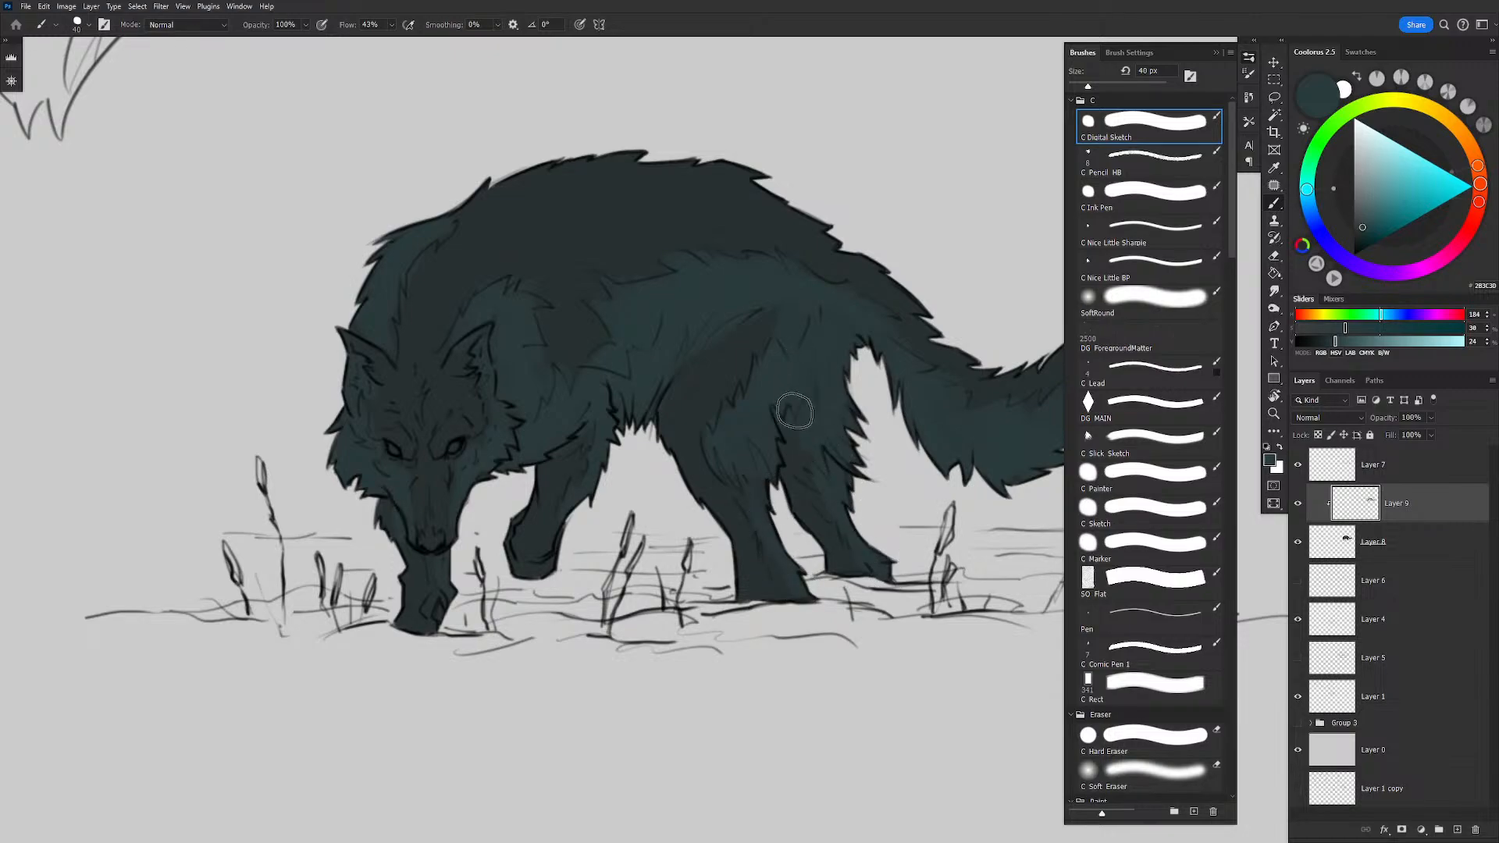
drag(782, 359, 735, 373)
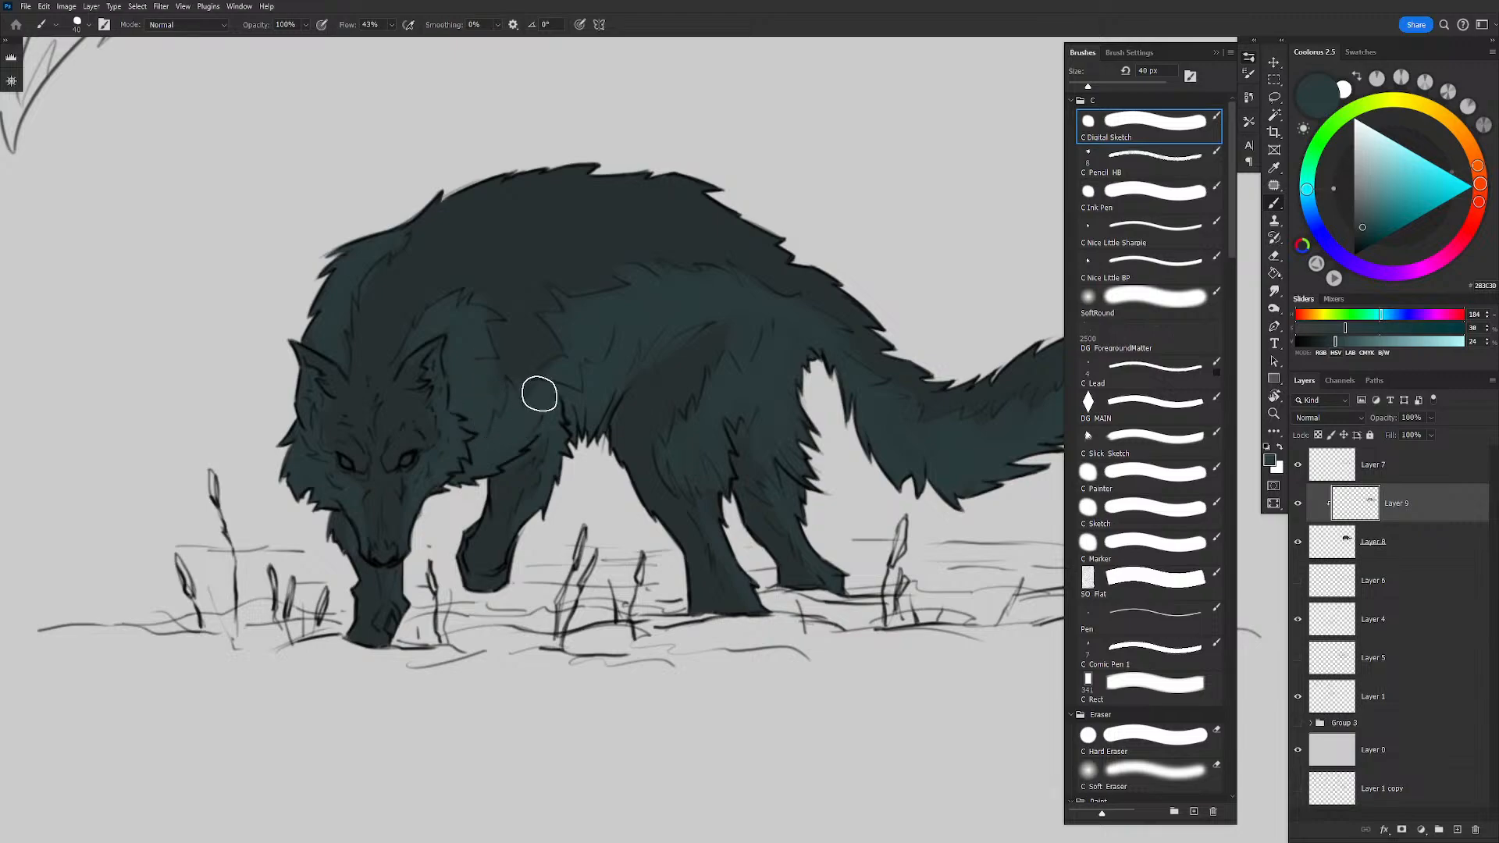
drag(647, 406, 653, 413)
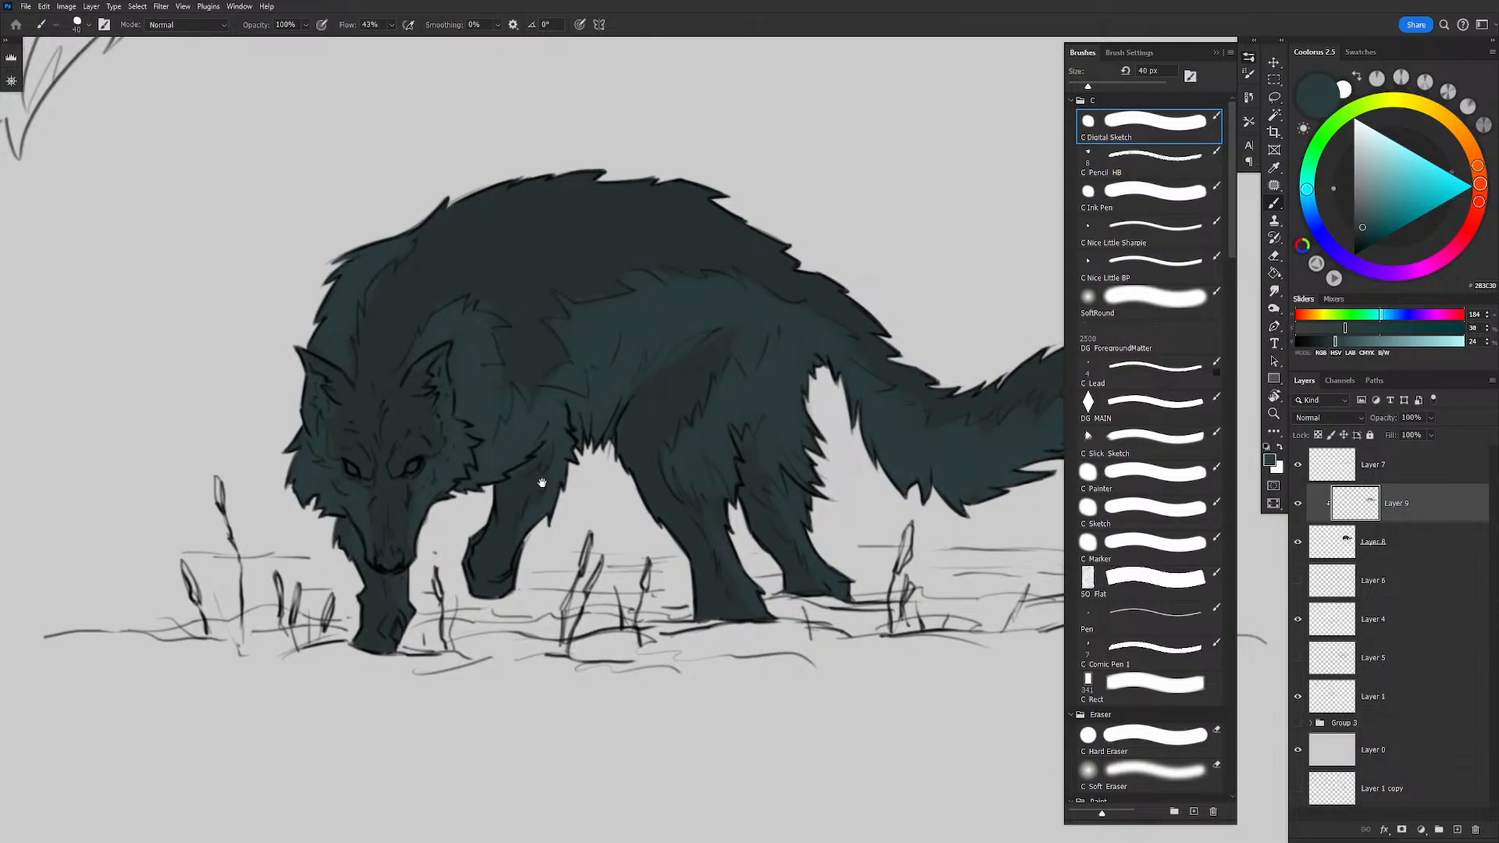
drag(541, 484, 636, 487)
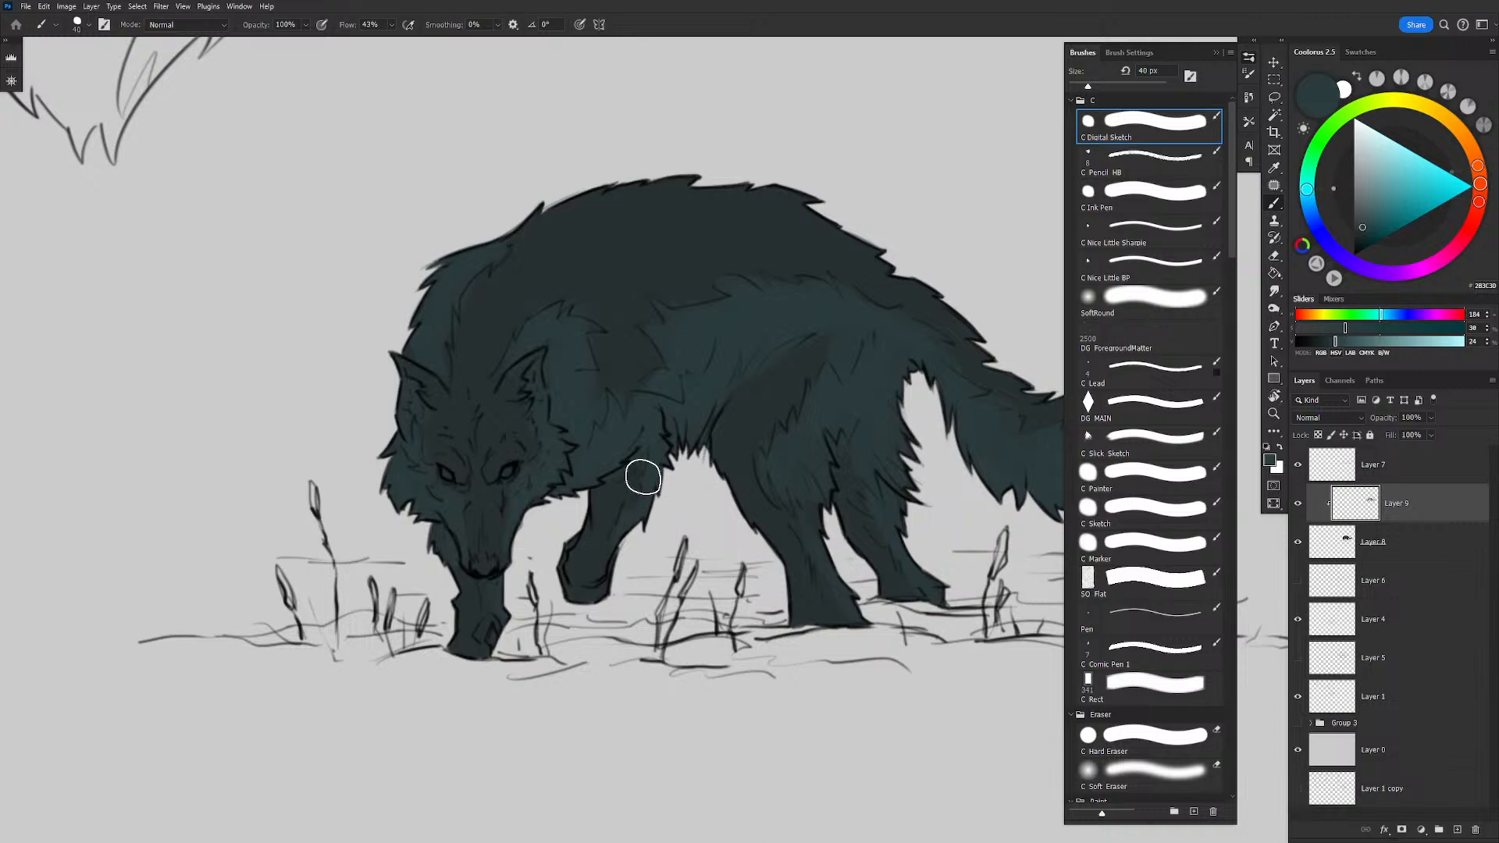
Step: Try darkening the wolf's base colour on Layer 8 with a Hue/Saturation lightness of -18
click(1414, 552)
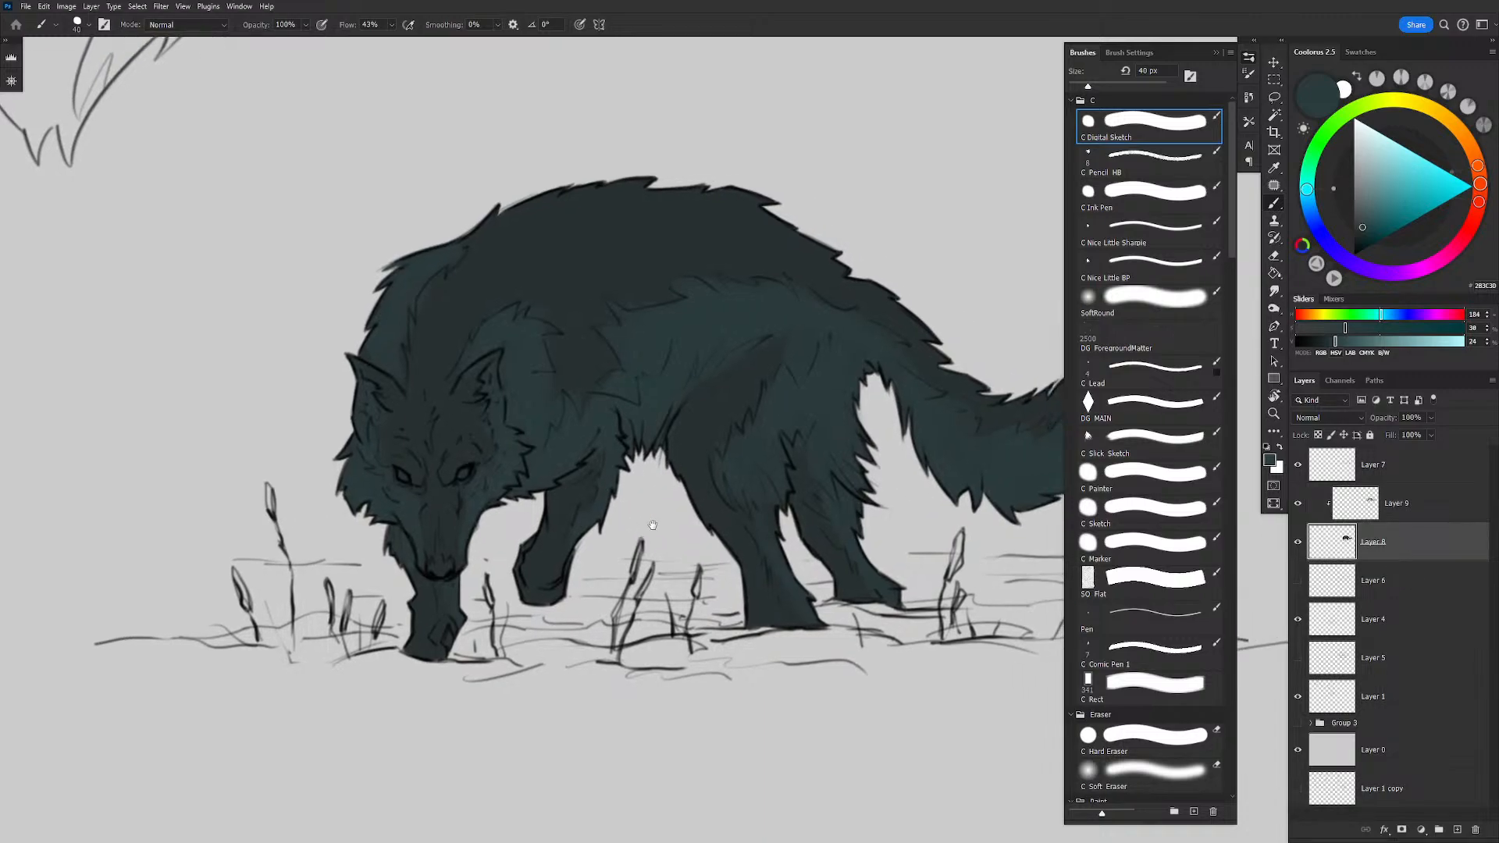
drag(725, 508, 659, 512)
key(ctrl+u)
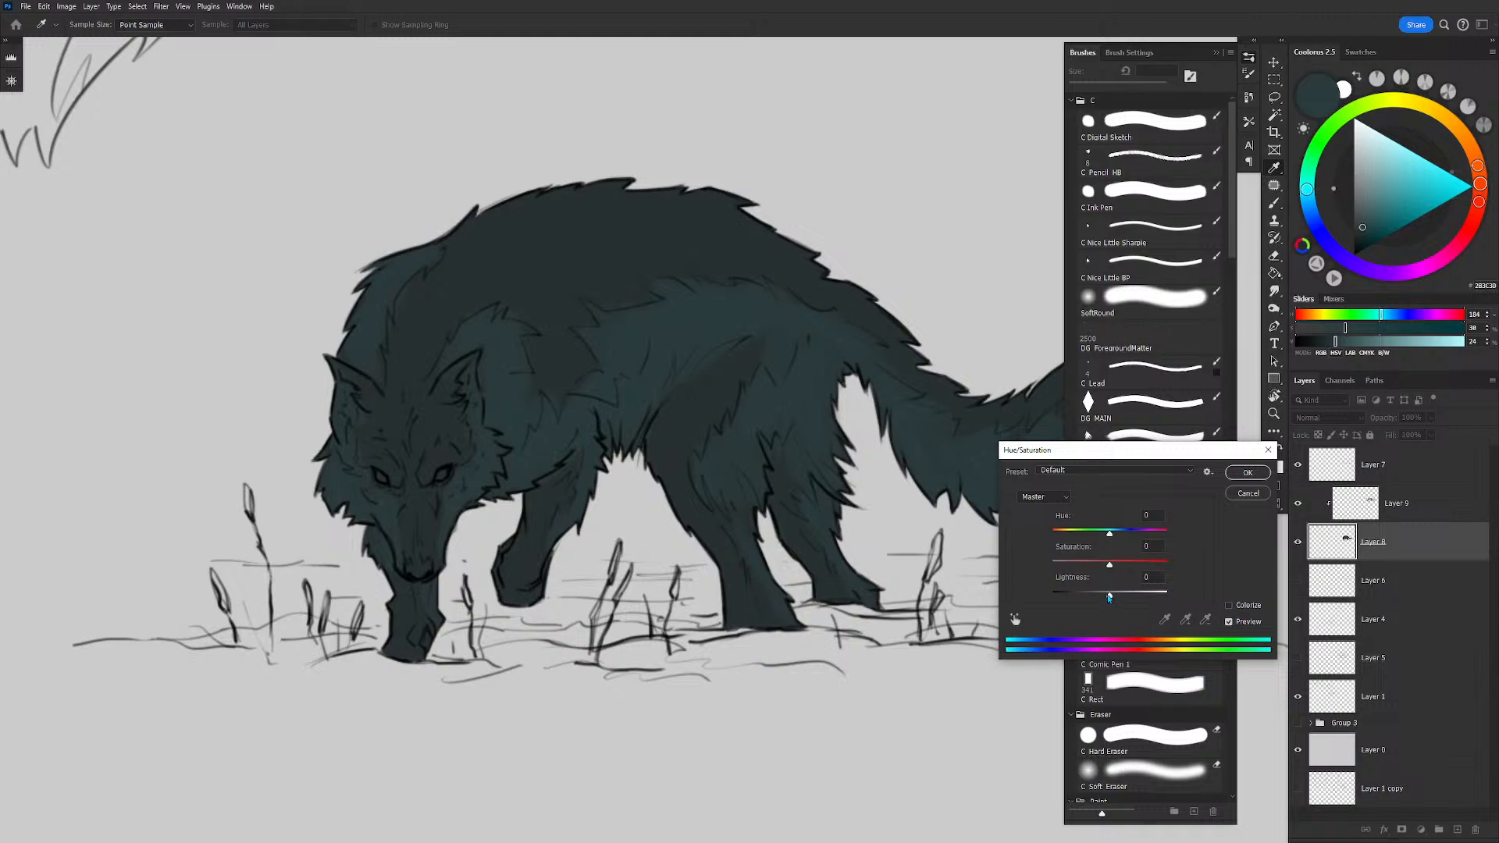
mouse_move(1109, 597)
mouse_down()
mouse_move(1056, 600)
mouse_move(1101, 604)
mouse_up()
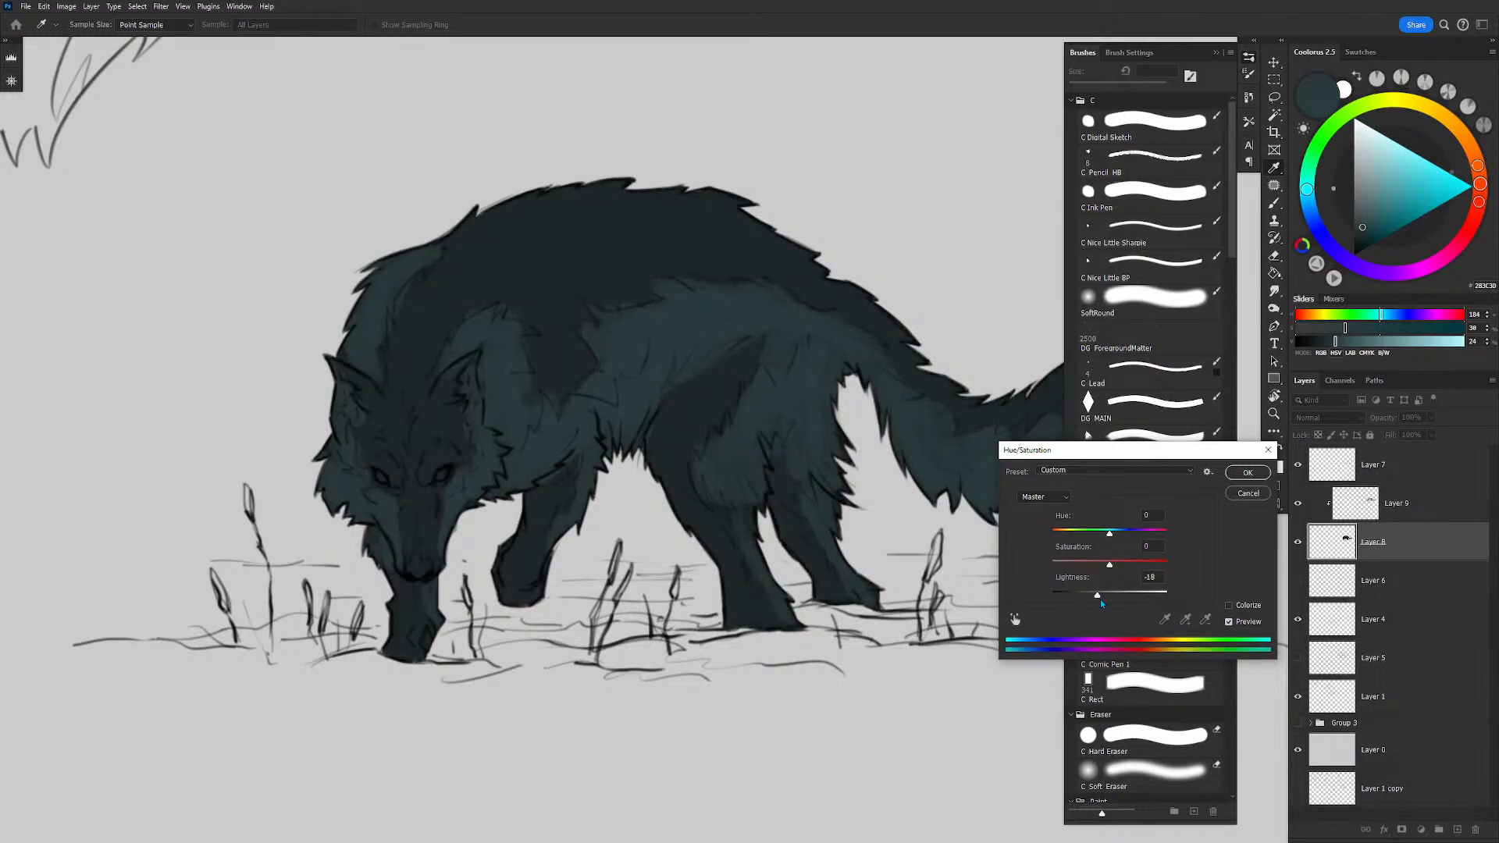
click(1257, 497)
Step: Set the blend mode of the clipped lighter fur layer above Layer 8 to Screen
click(1419, 512)
click(1331, 419)
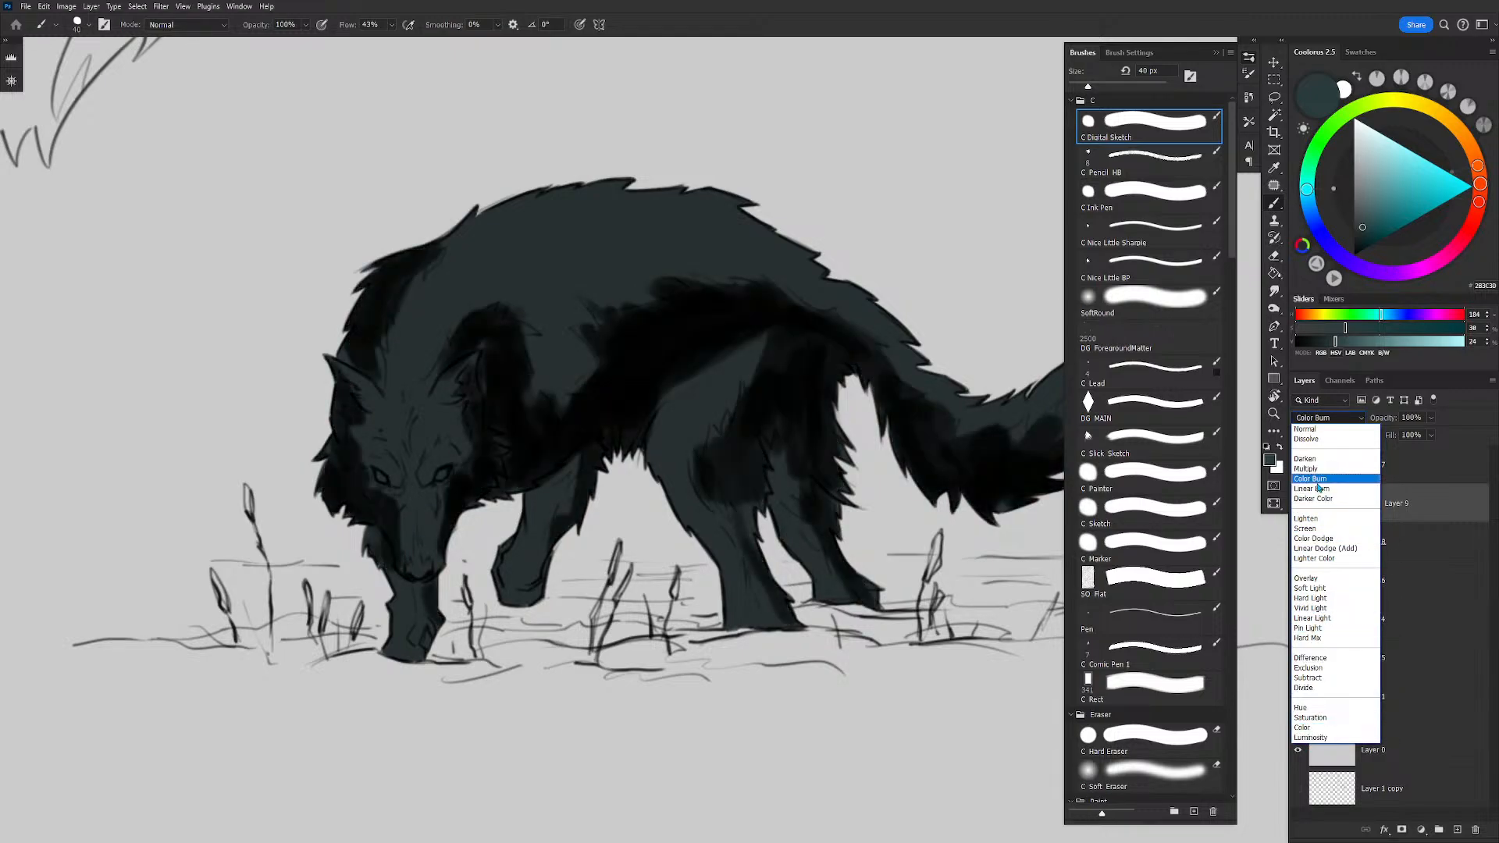
click(1324, 531)
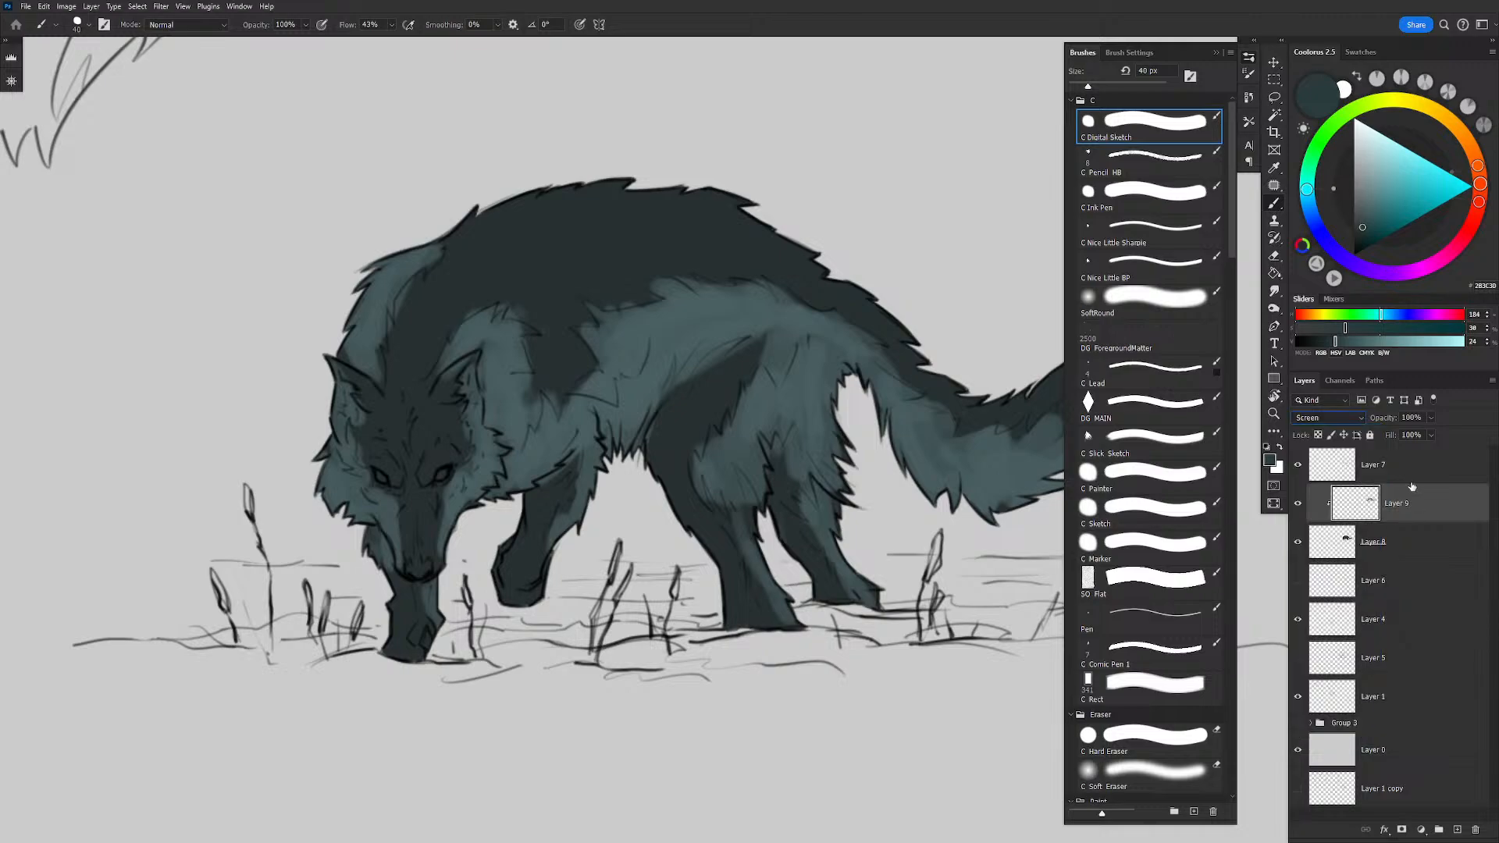
Step: Reduce the brush to 20 px and paint lighter teal down the wolf's near hind leg to the paw
drag(711, 393, 737, 405)
key(e)
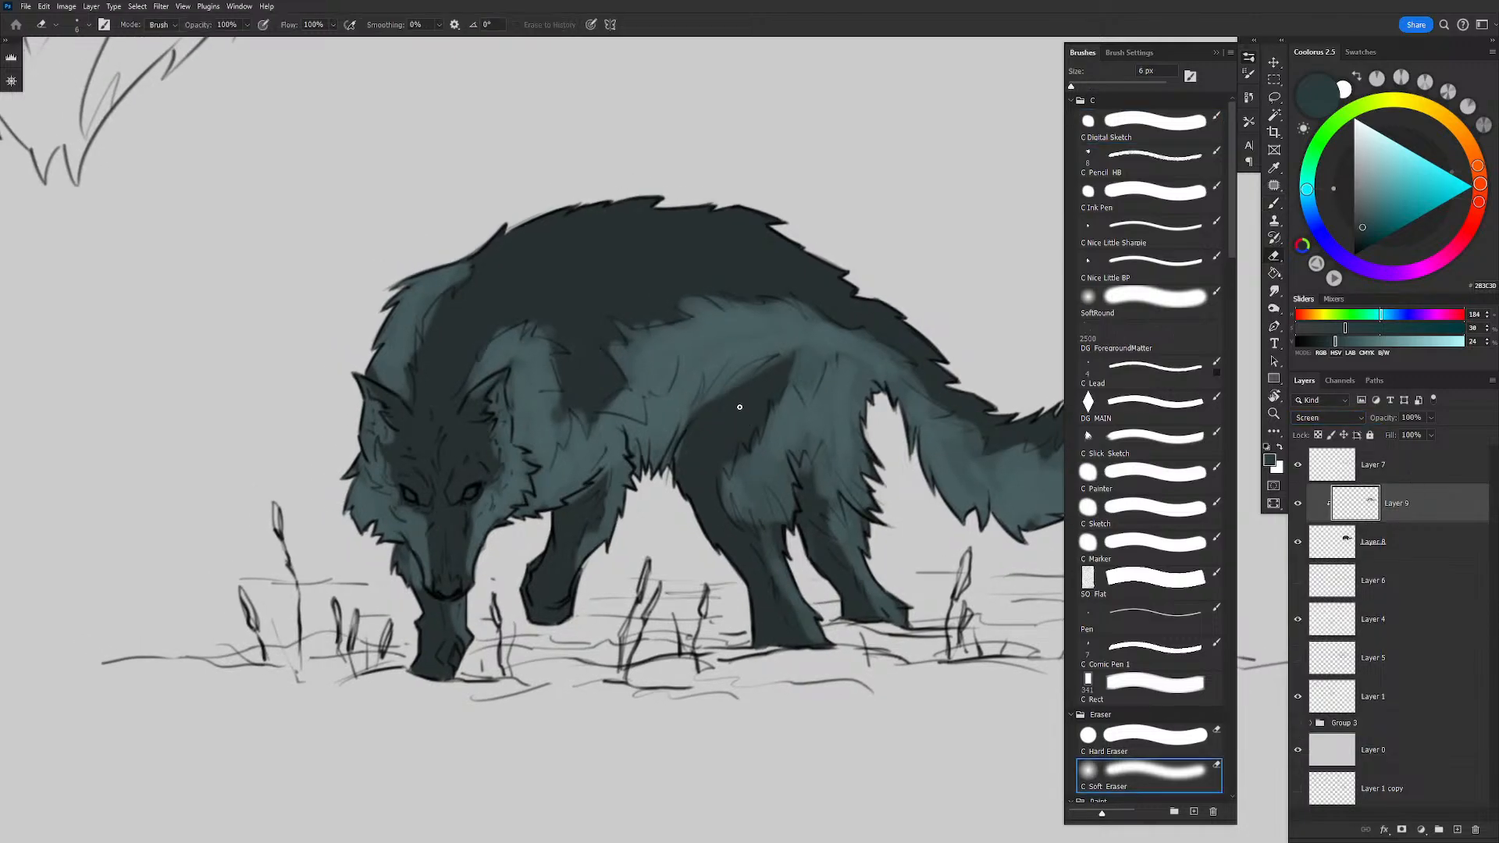
key(b)
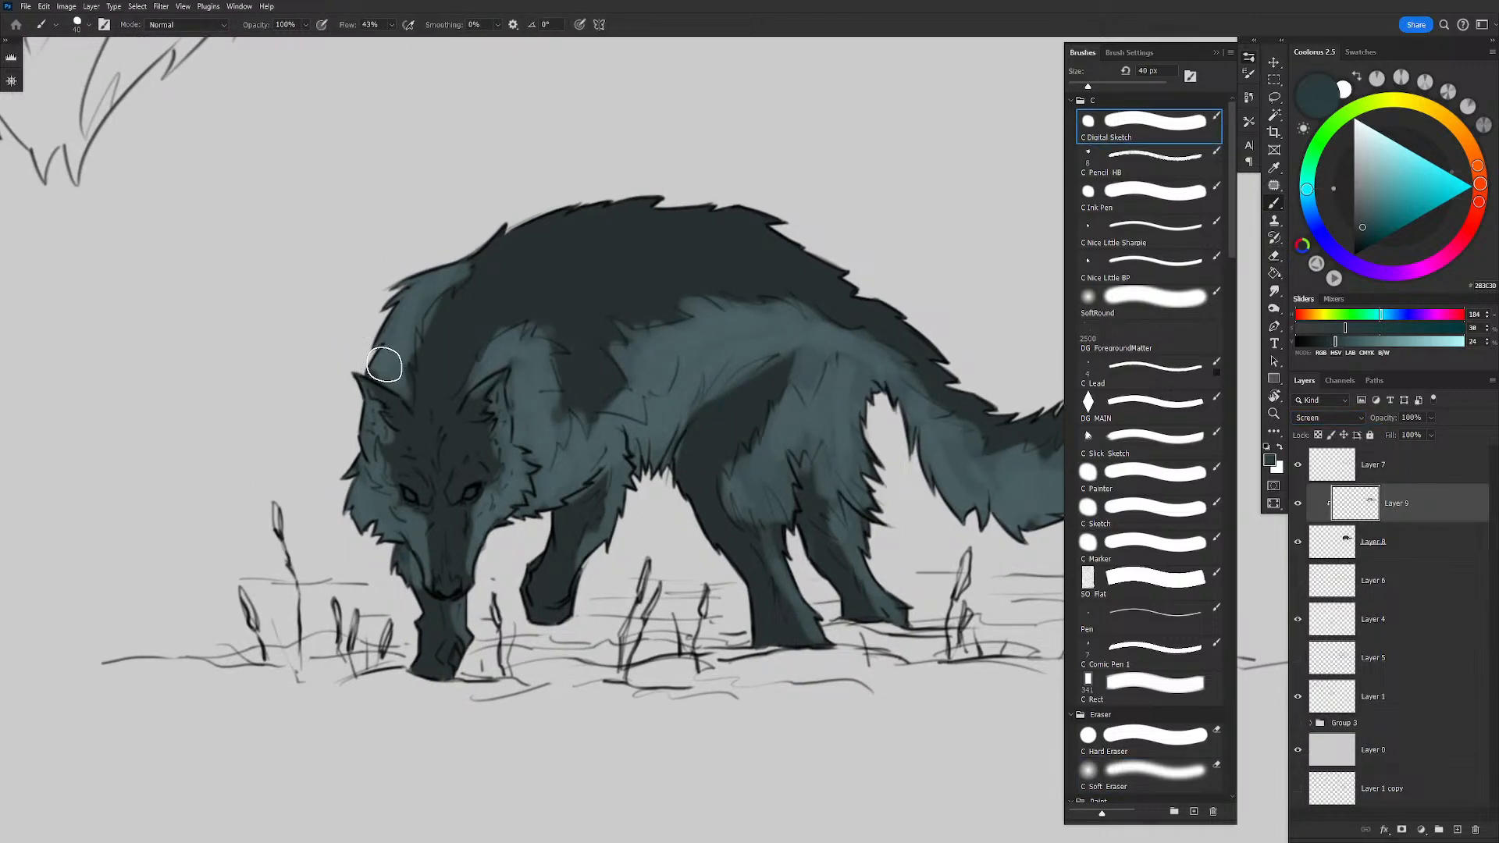
drag(360, 485, 364, 508)
key(bracketleft)
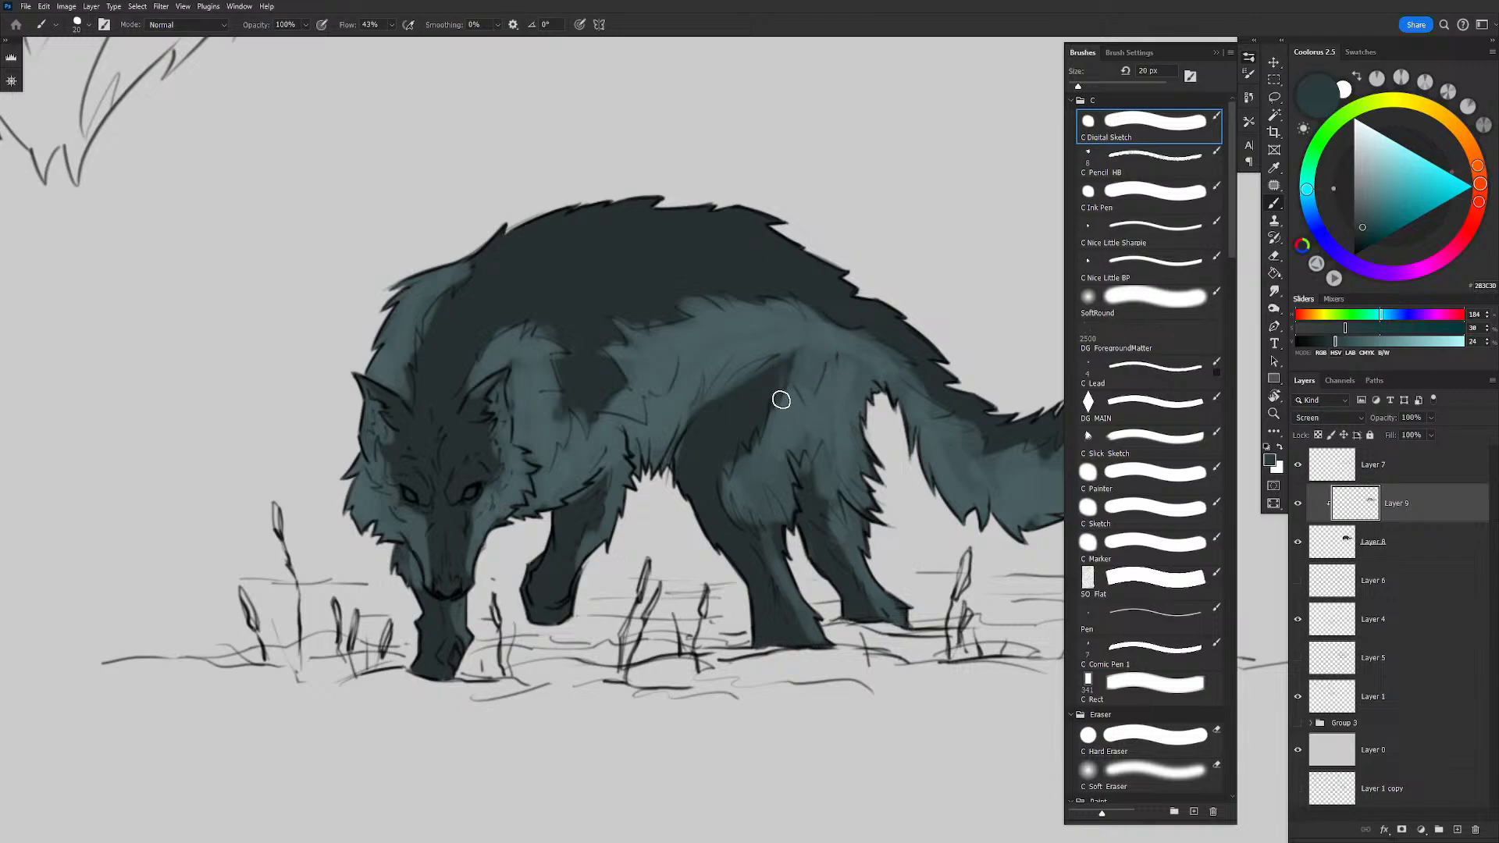
mouse_move(941, 440)
mouse_down()
mouse_move(769, 438)
mouse_move(781, 430)
mouse_up()
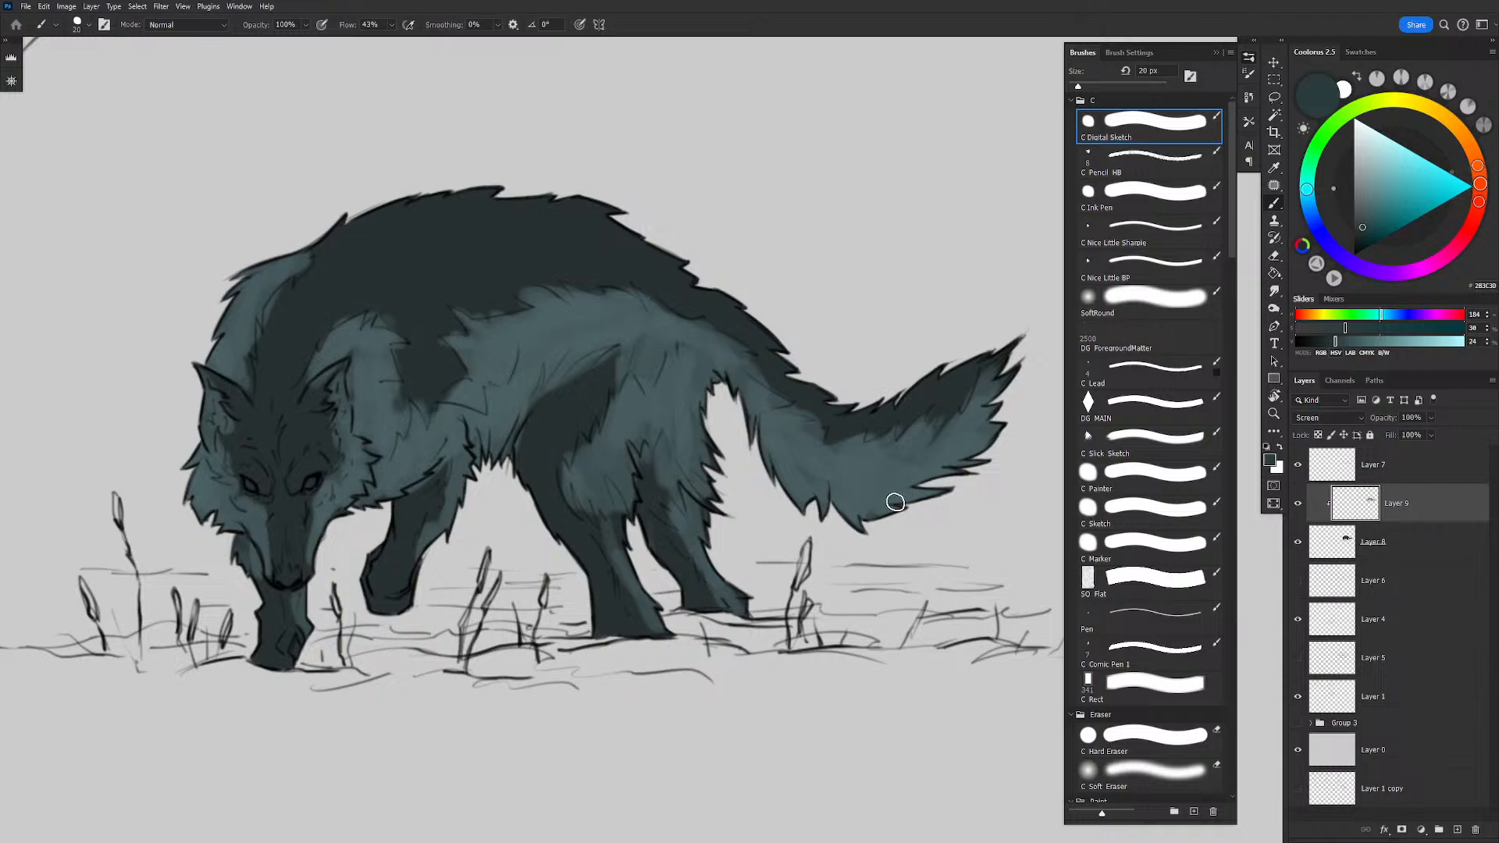
drag(950, 335, 1021, 334)
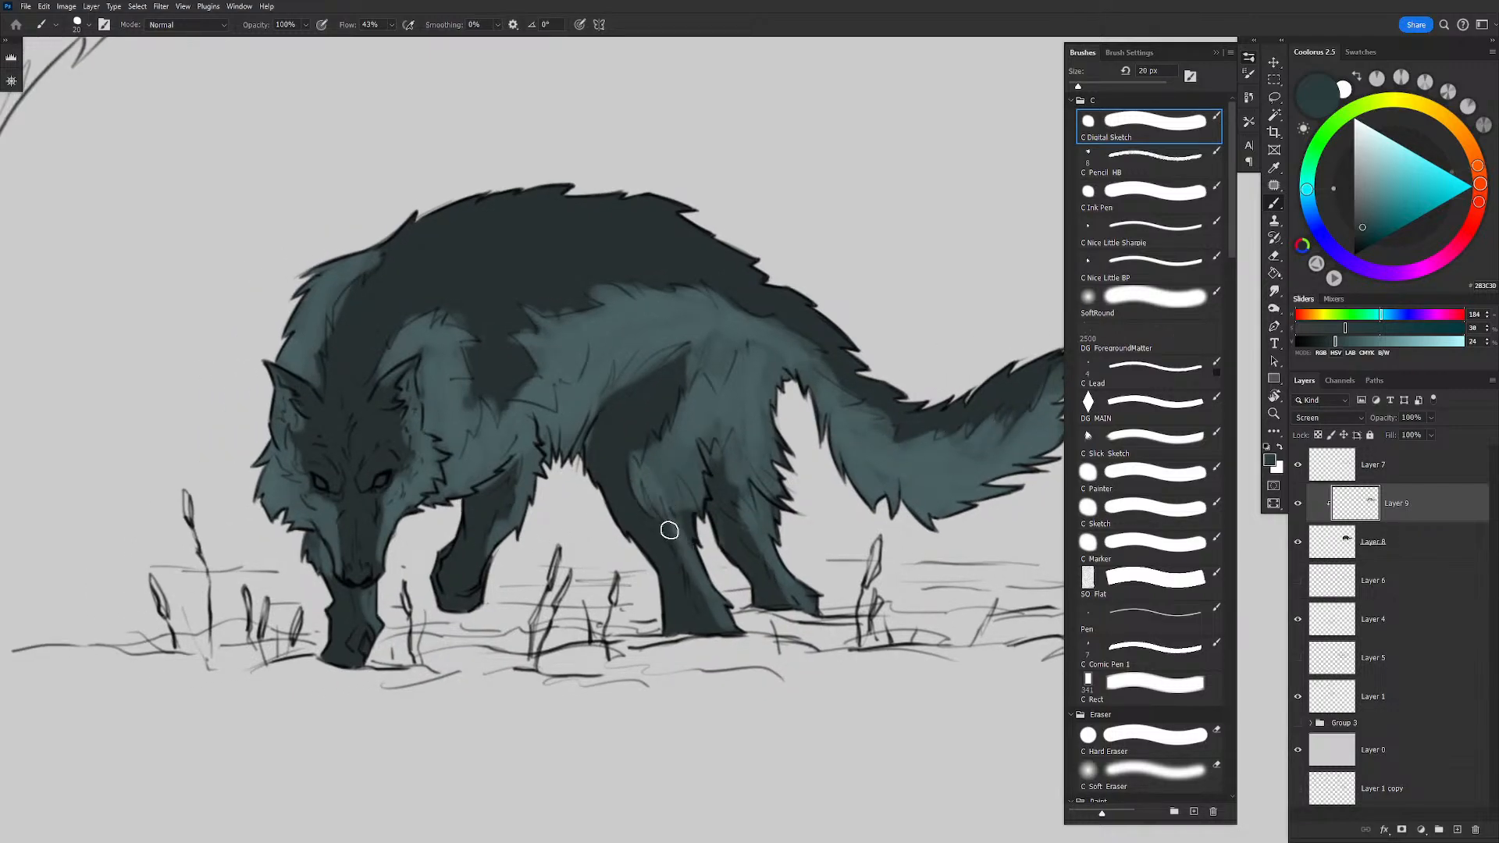
drag(669, 530, 719, 624)
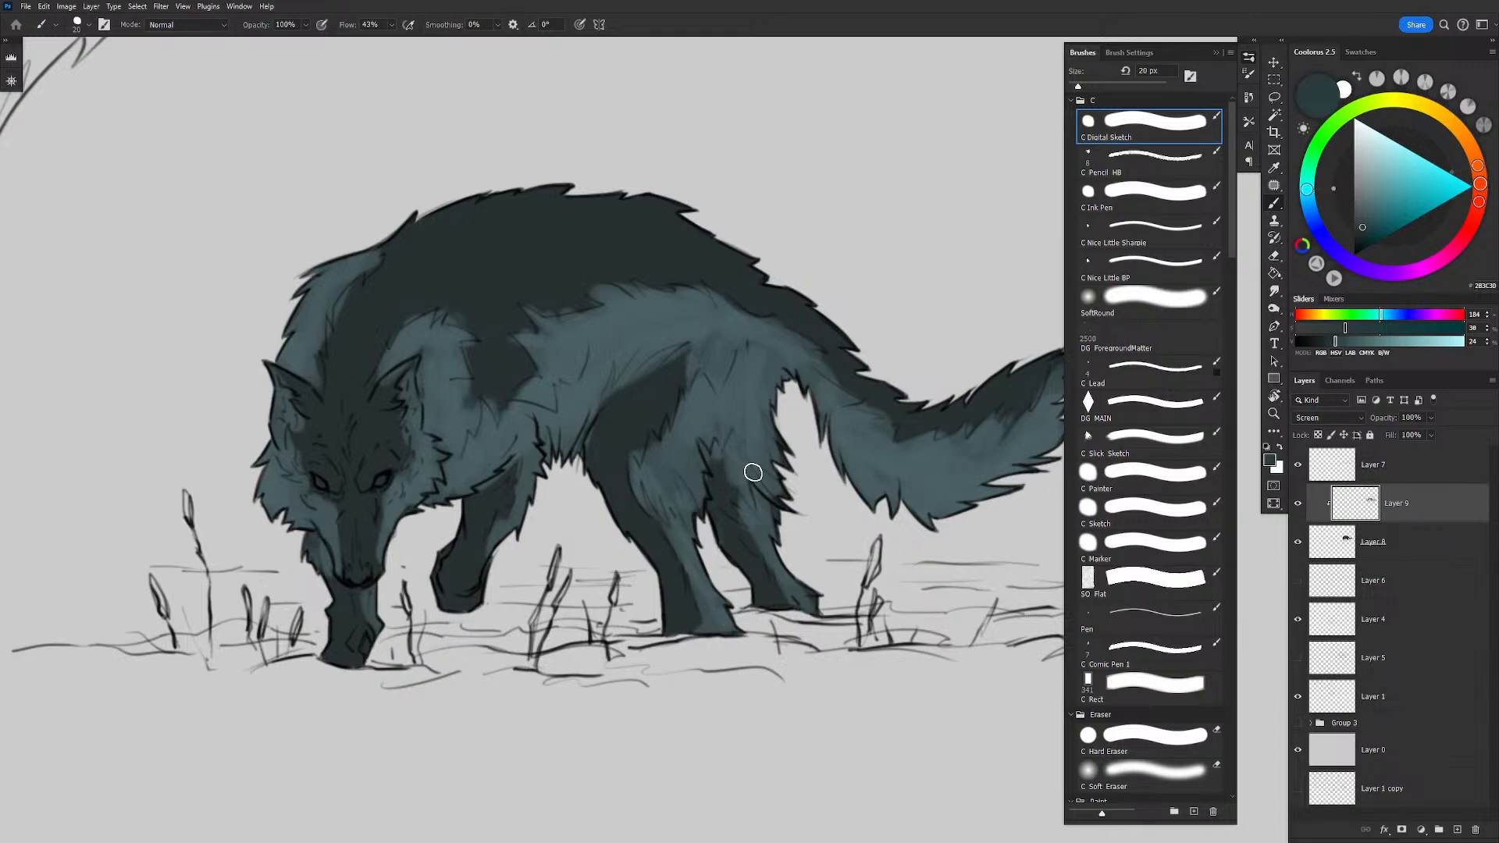
Step: Blend the lighter fur on both hind legs, alternating a 35 to 45 px soft eraser with the 20 px brush
key(e)
mouse_move(727, 467)
mouse_down()
mouse_move(729, 452)
mouse_move(725, 518)
mouse_up()
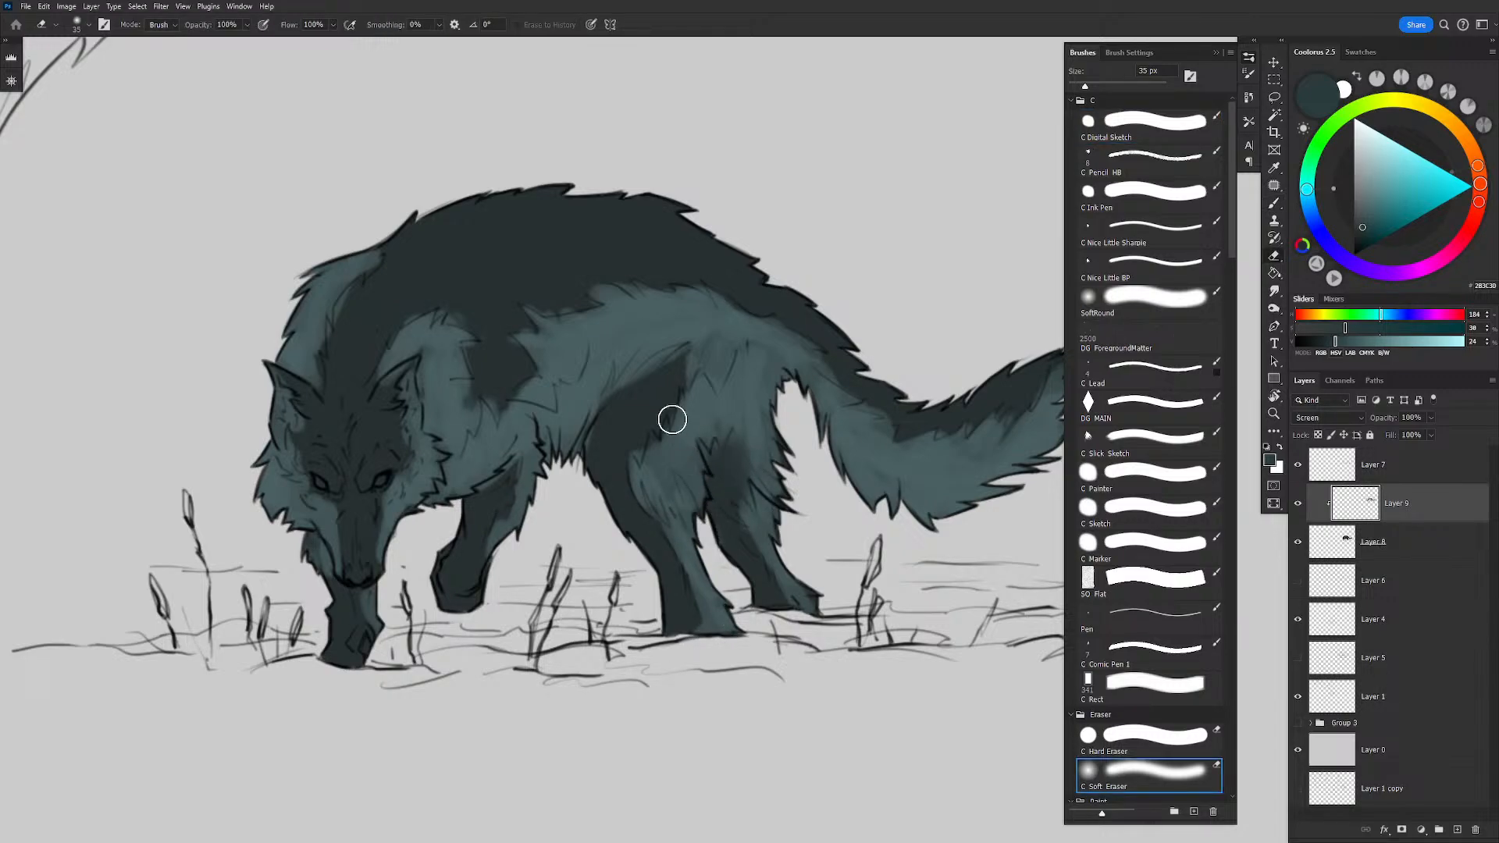
key(b)
drag(667, 429, 667, 476)
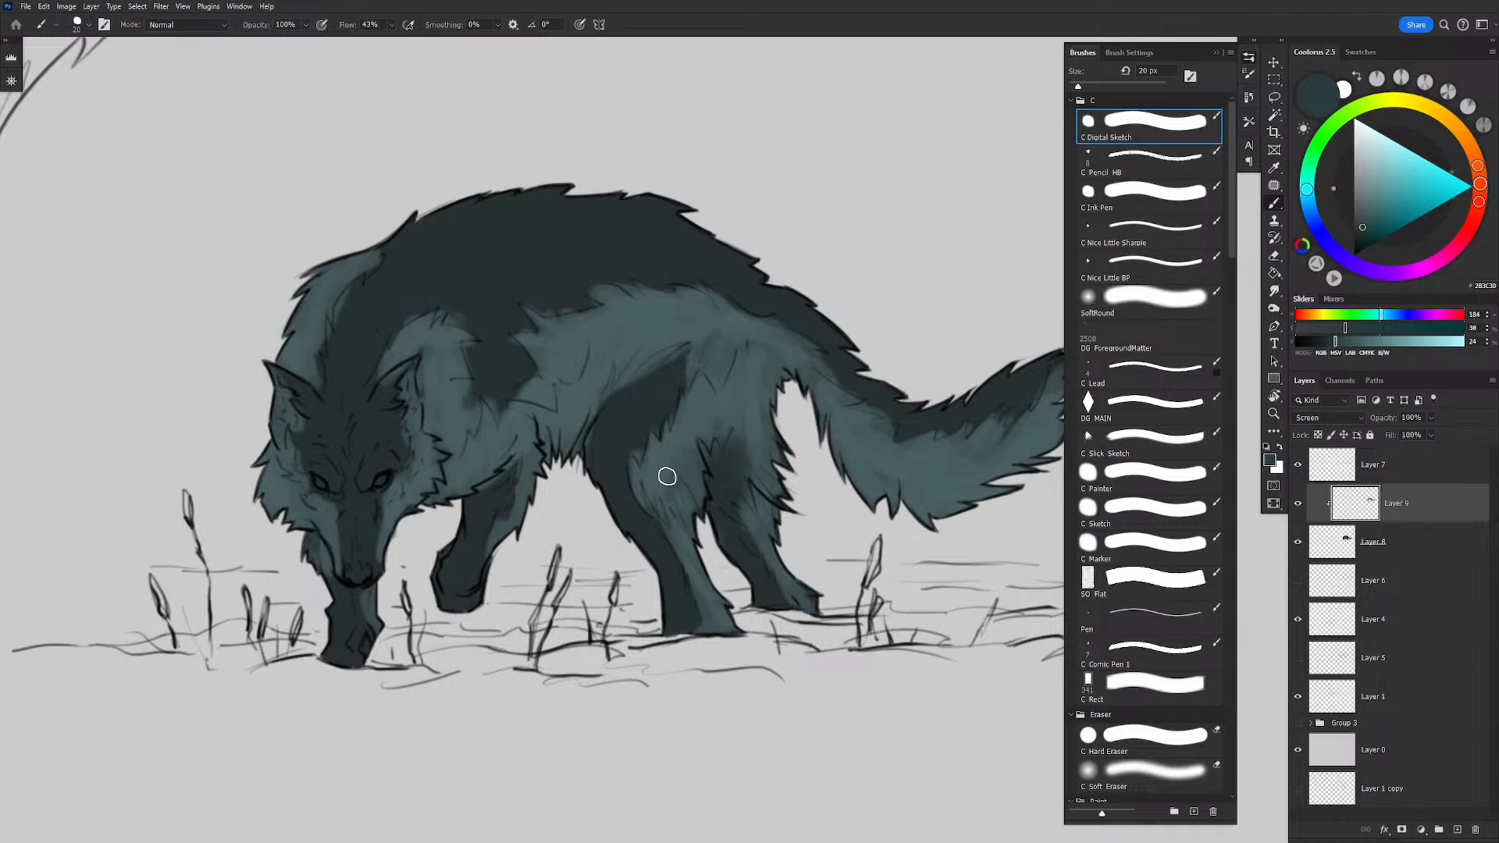
key(e)
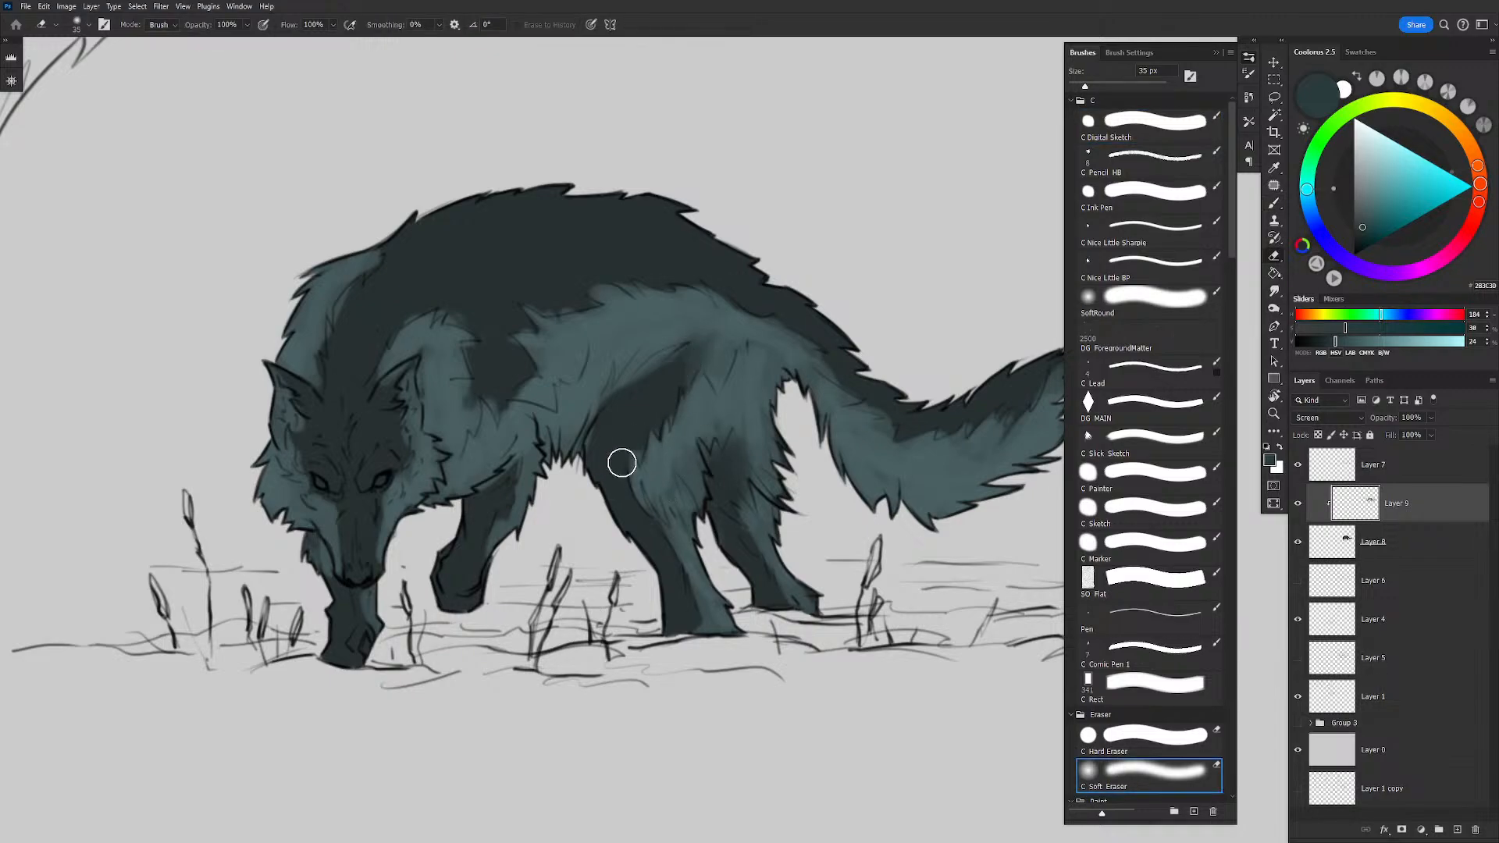
key(bracketright)
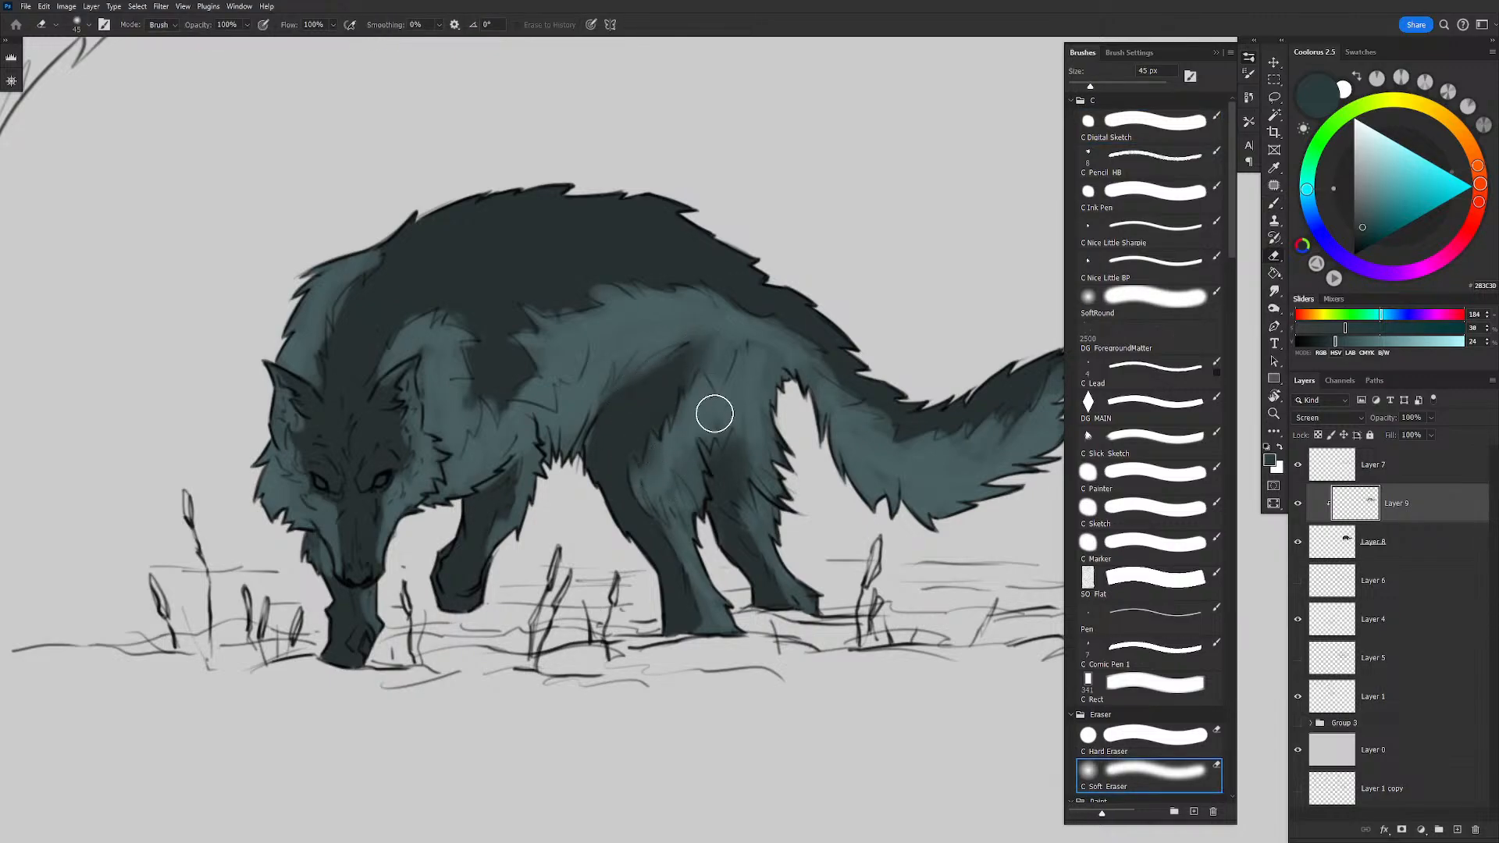
key(b)
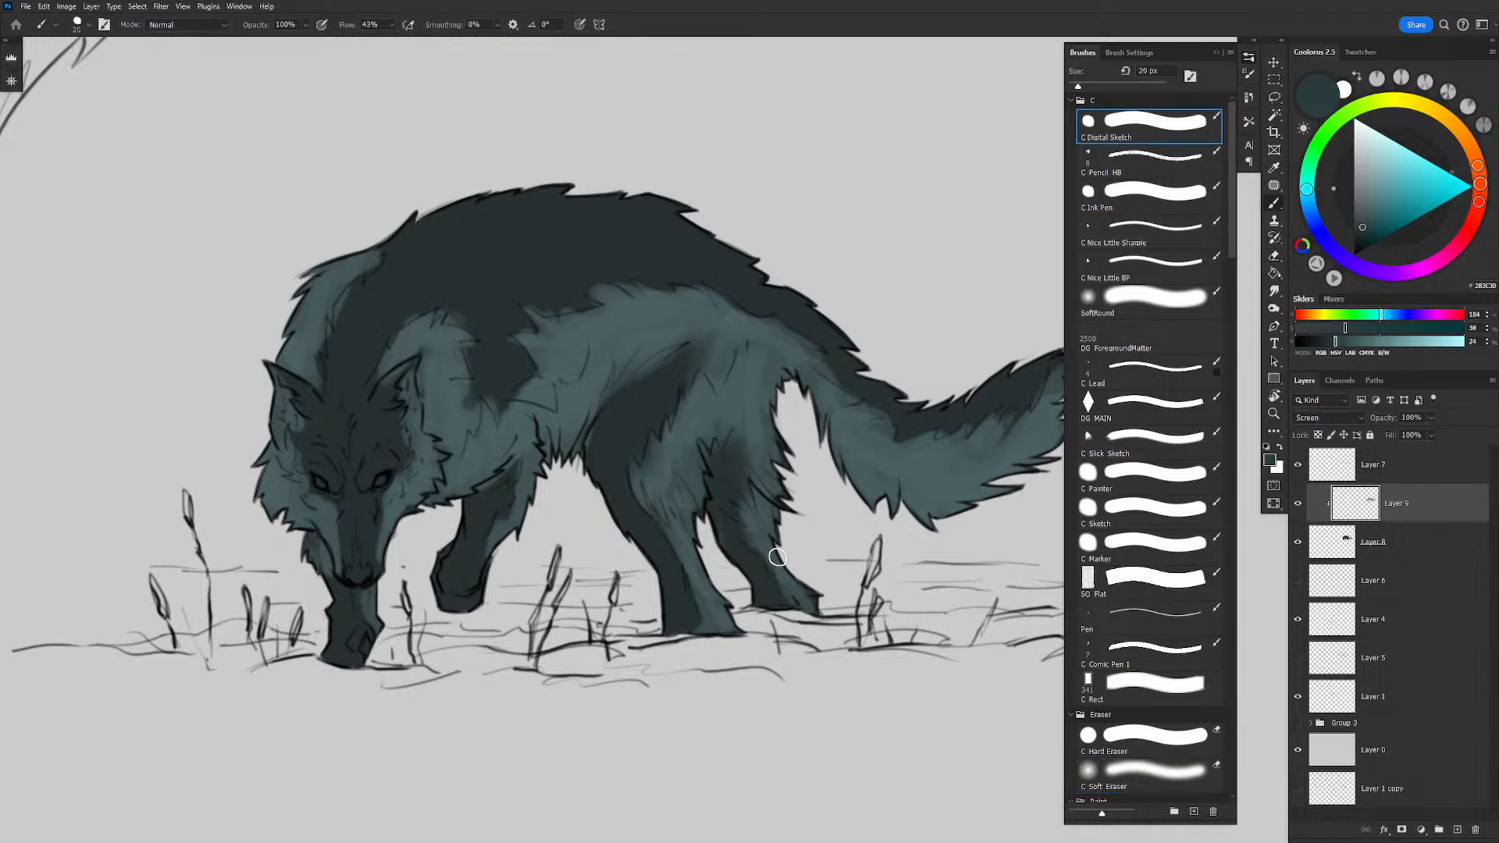
key(e)
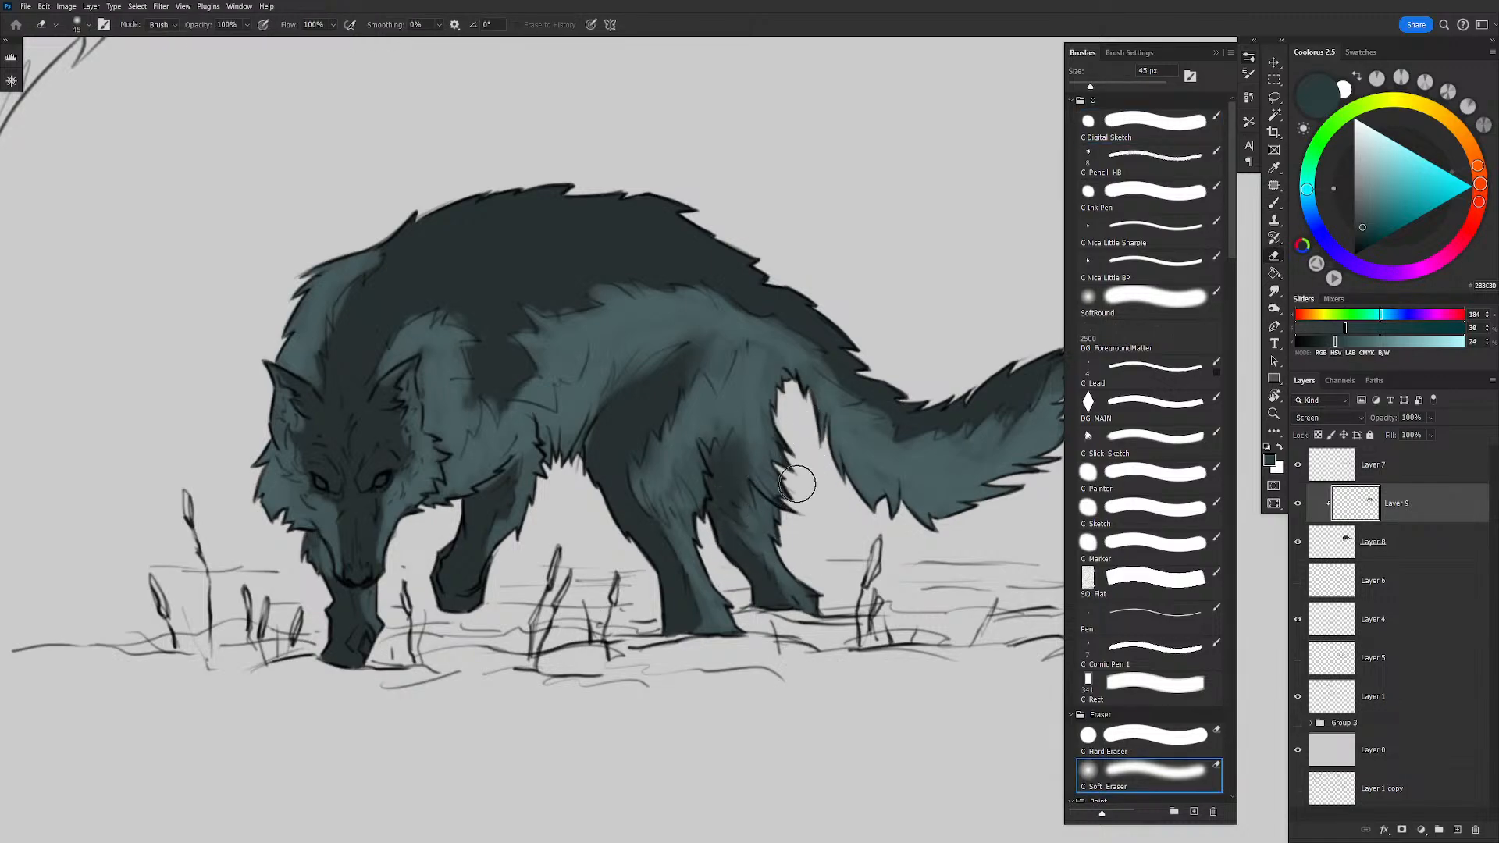
key(b)
Step: Fade the upper edge of the lighter fur along the tail and rump with the soft eraser, enlarged to 100 px then reduced slightly
drag(826, 392, 768, 428)
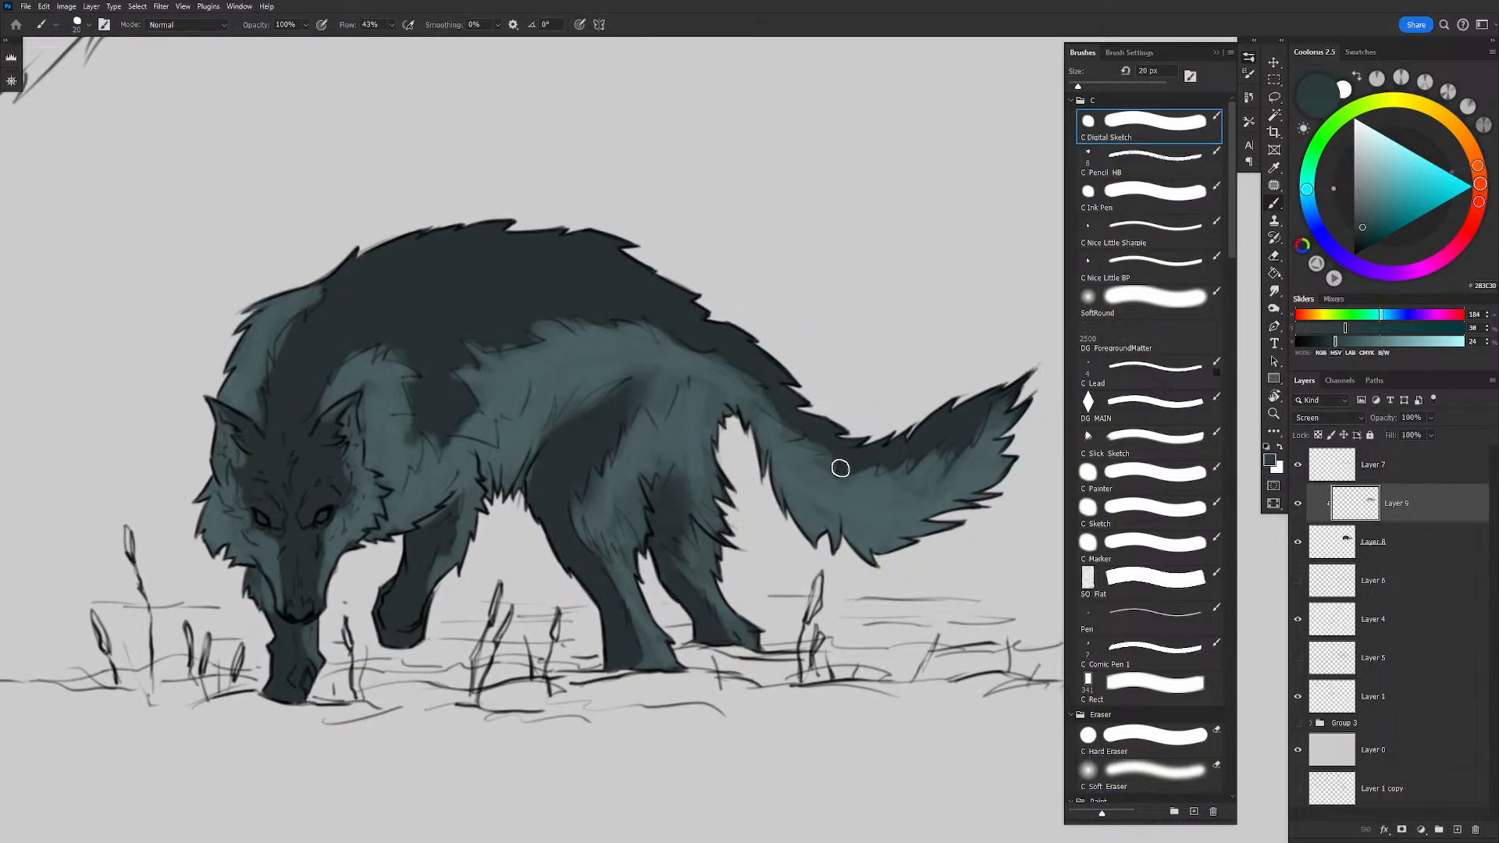
key(e)
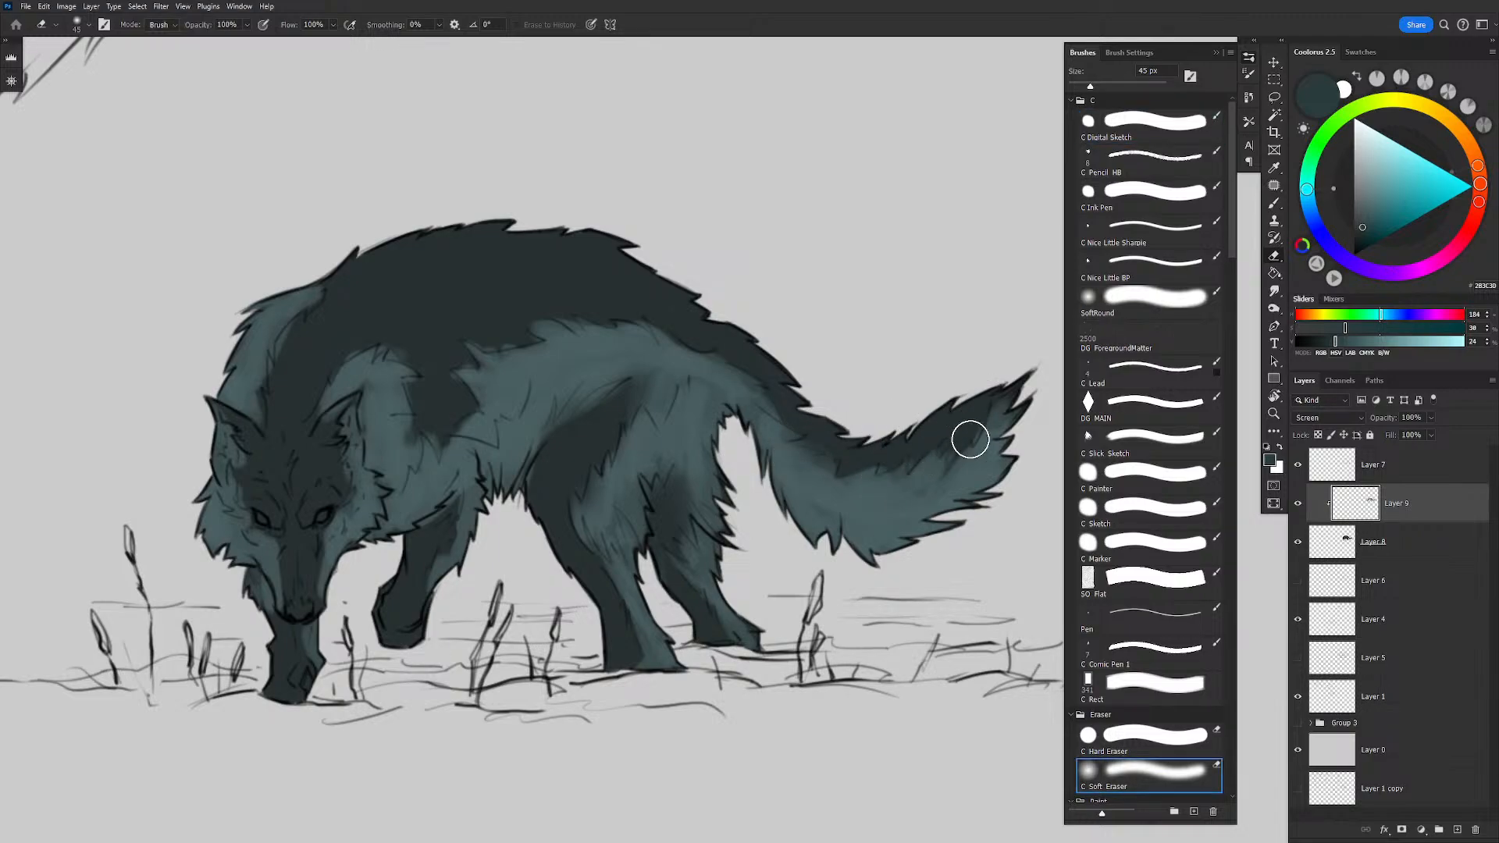
drag(852, 381, 875, 387)
key(bracketright)
key(bracketright)
key(bracketright)
key(bracketright)
key(bracketright)
key(bracketright)
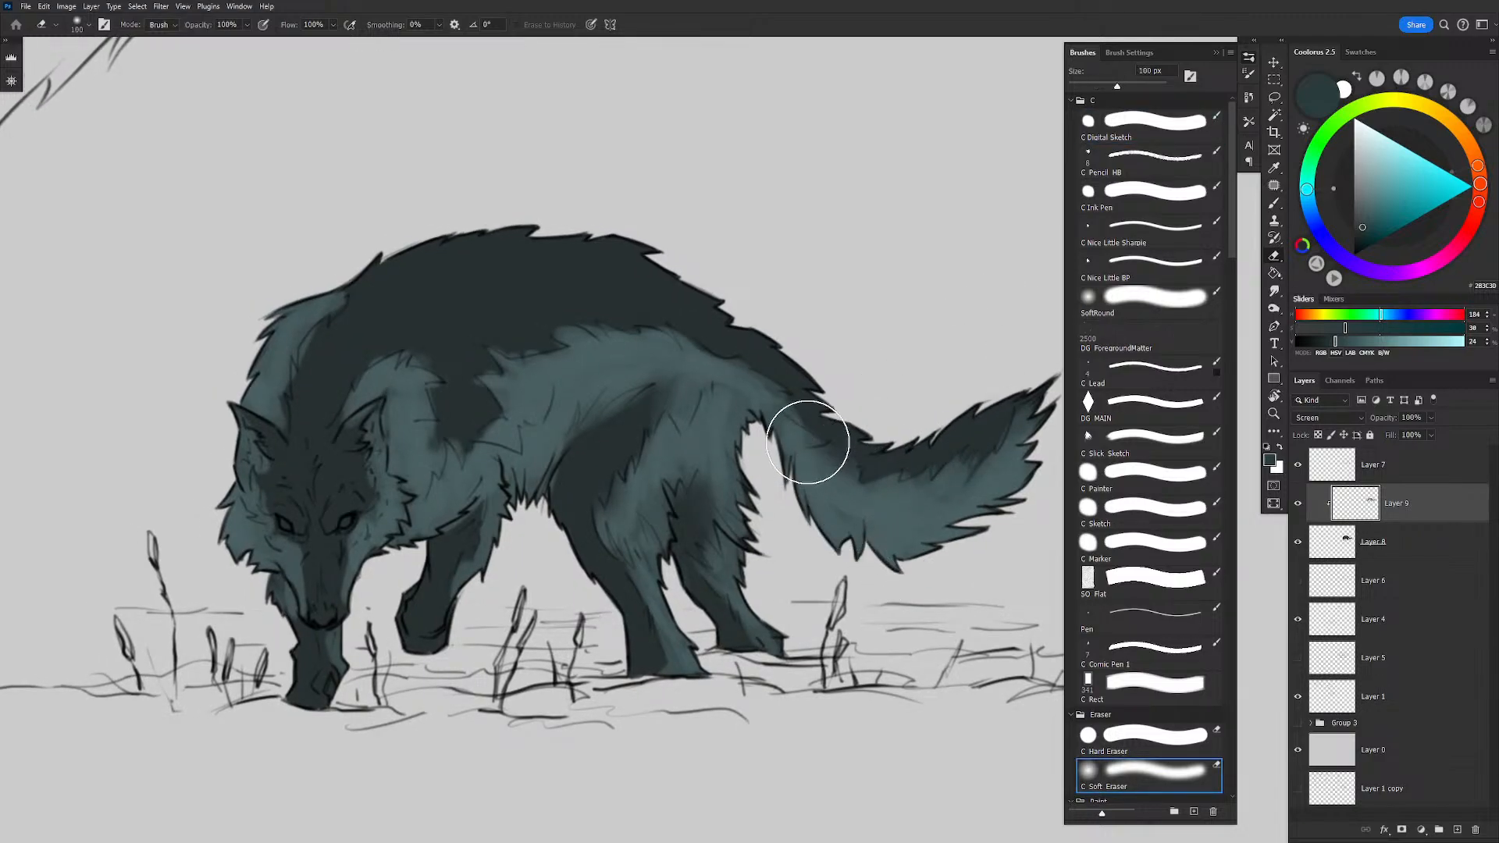
mouse_move(919, 442)
mouse_down()
mouse_move(996, 408)
mouse_move(886, 390)
mouse_move(776, 429)
mouse_up()
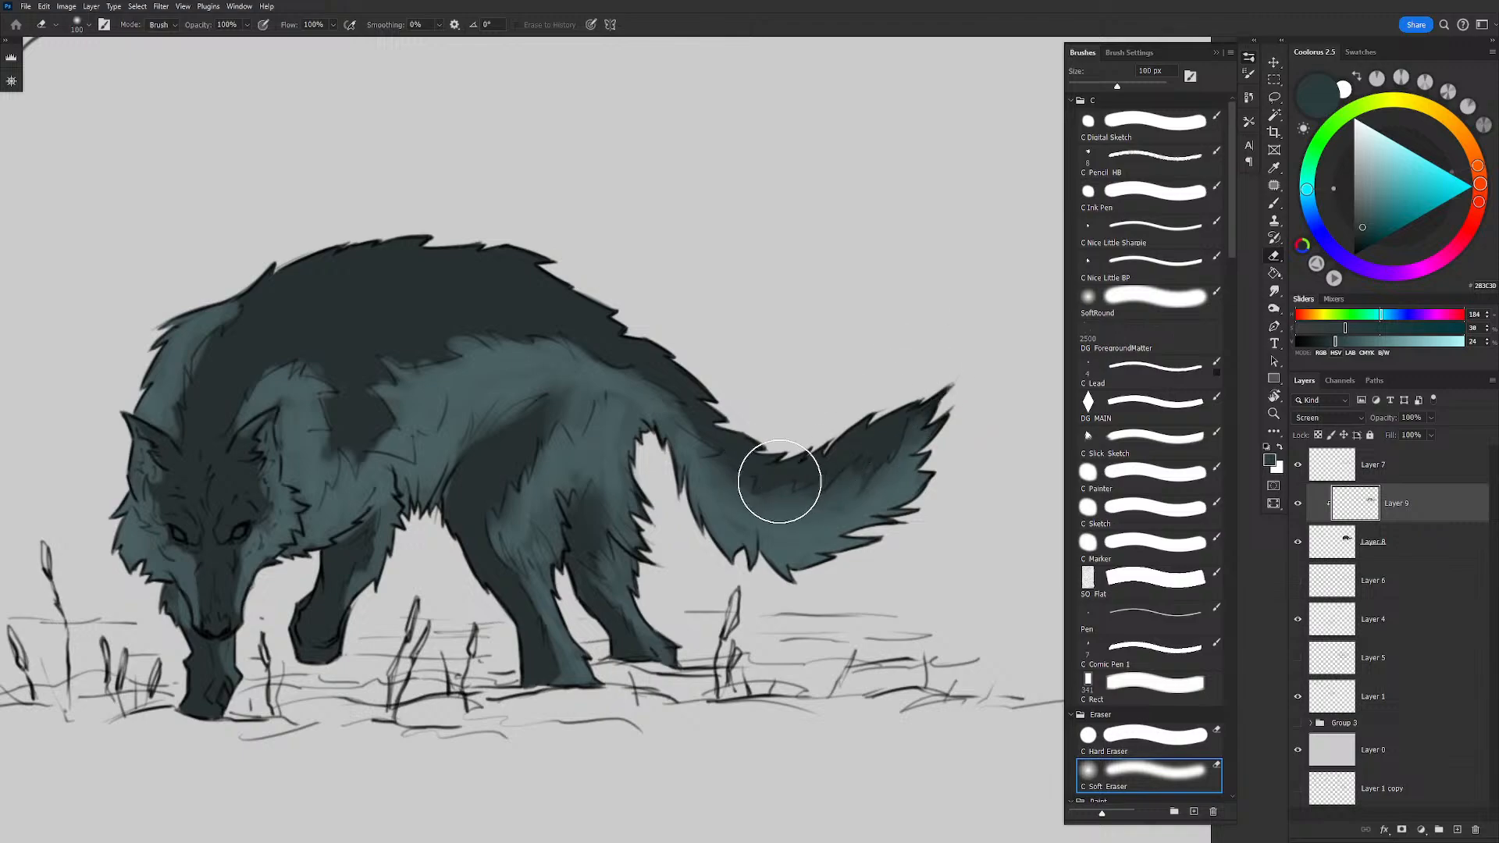
drag(903, 407, 973, 403)
key(bracketleft)
key(bracketleft)
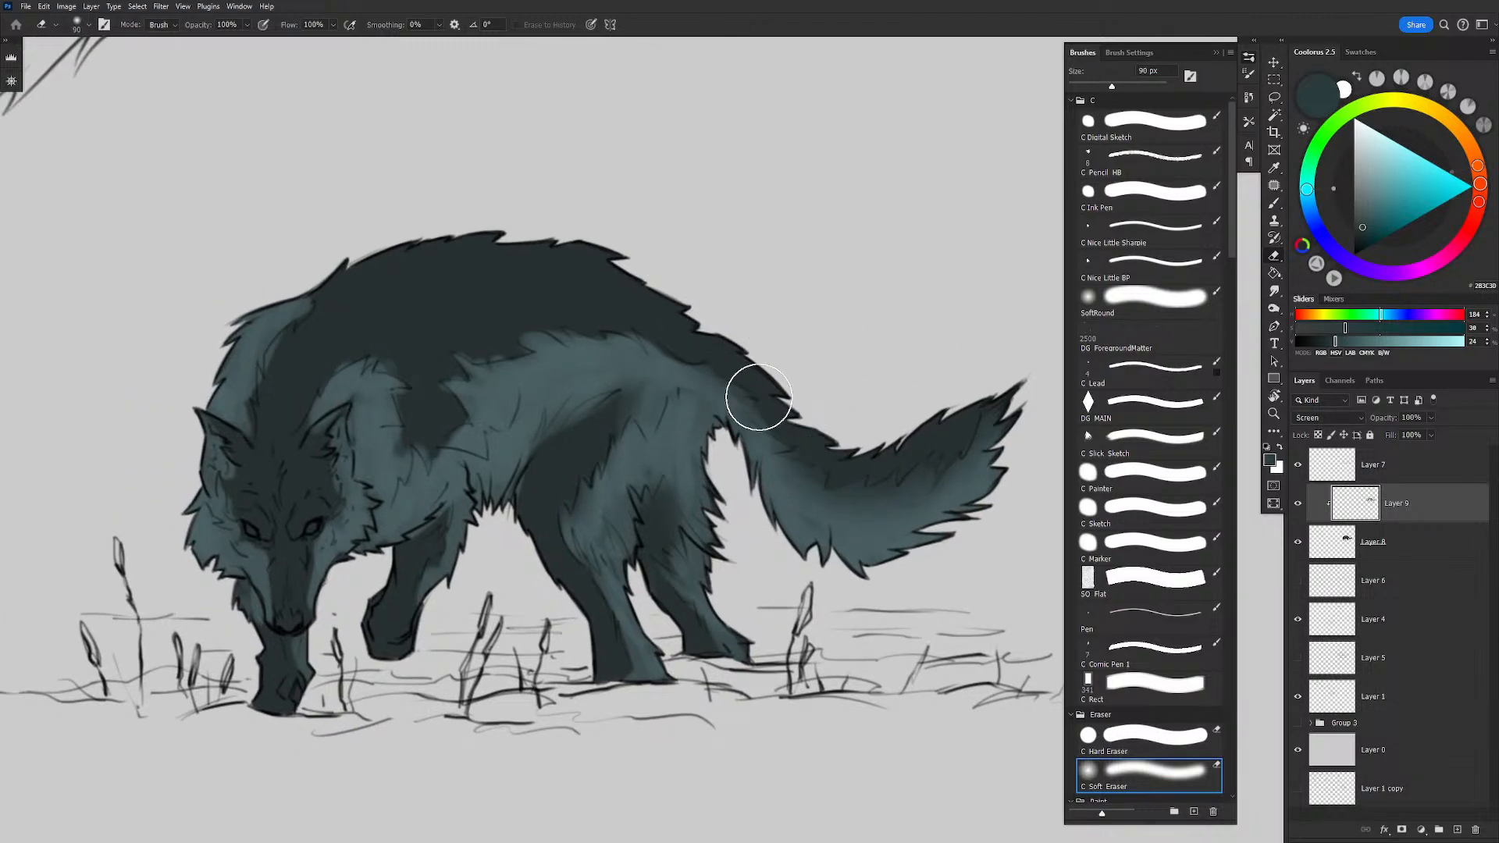
Step: Soften the lighter fur on the neck and head with the soft eraser, reducing it to 45 px and 35 px
drag(695, 313, 827, 302)
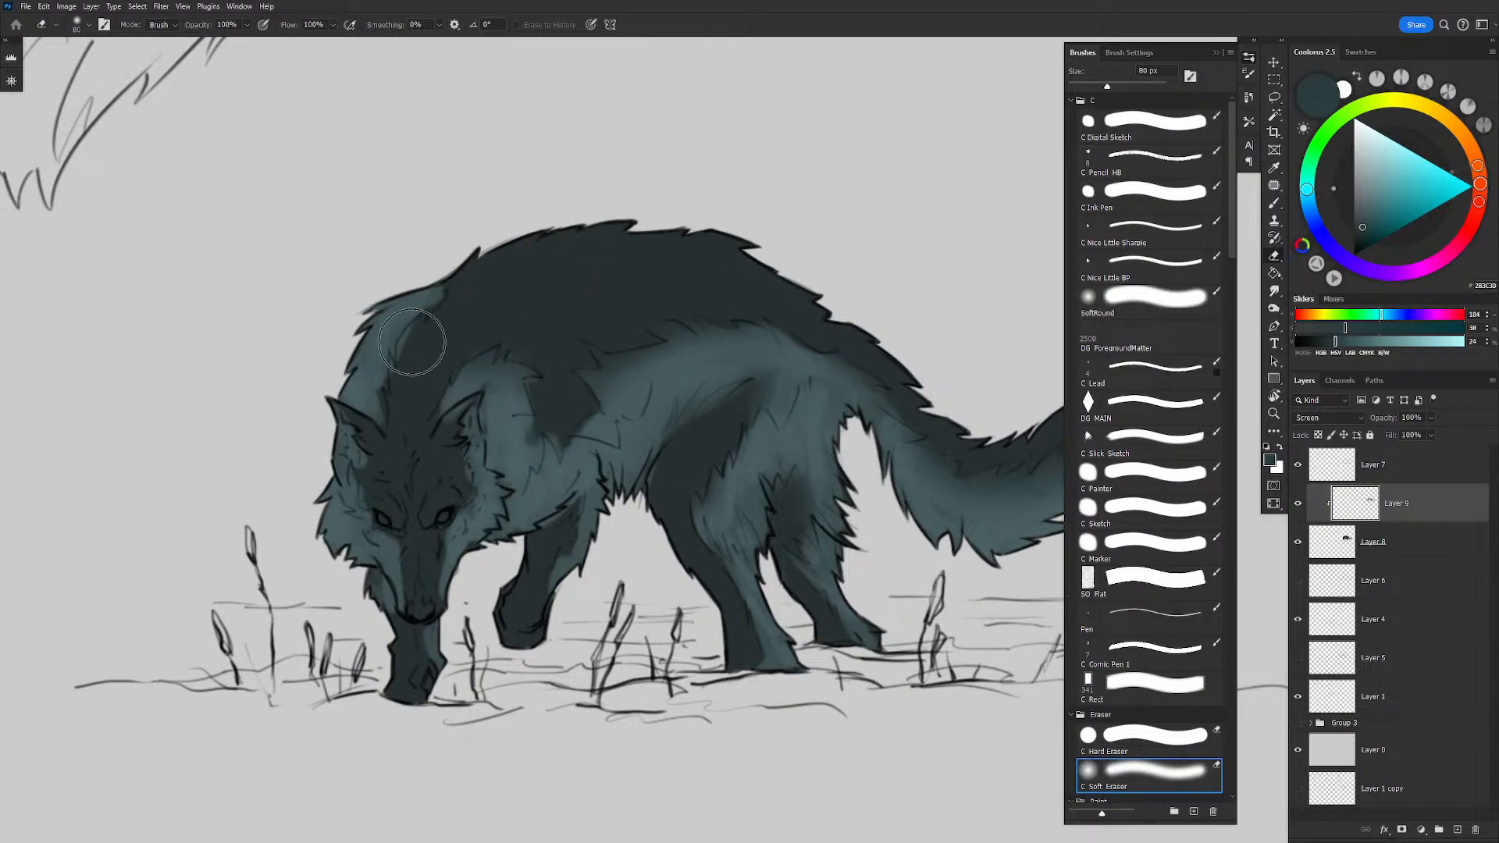
key(bracketleft)
key(bracketleft)
key(bracketleft)
key(bracketleft)
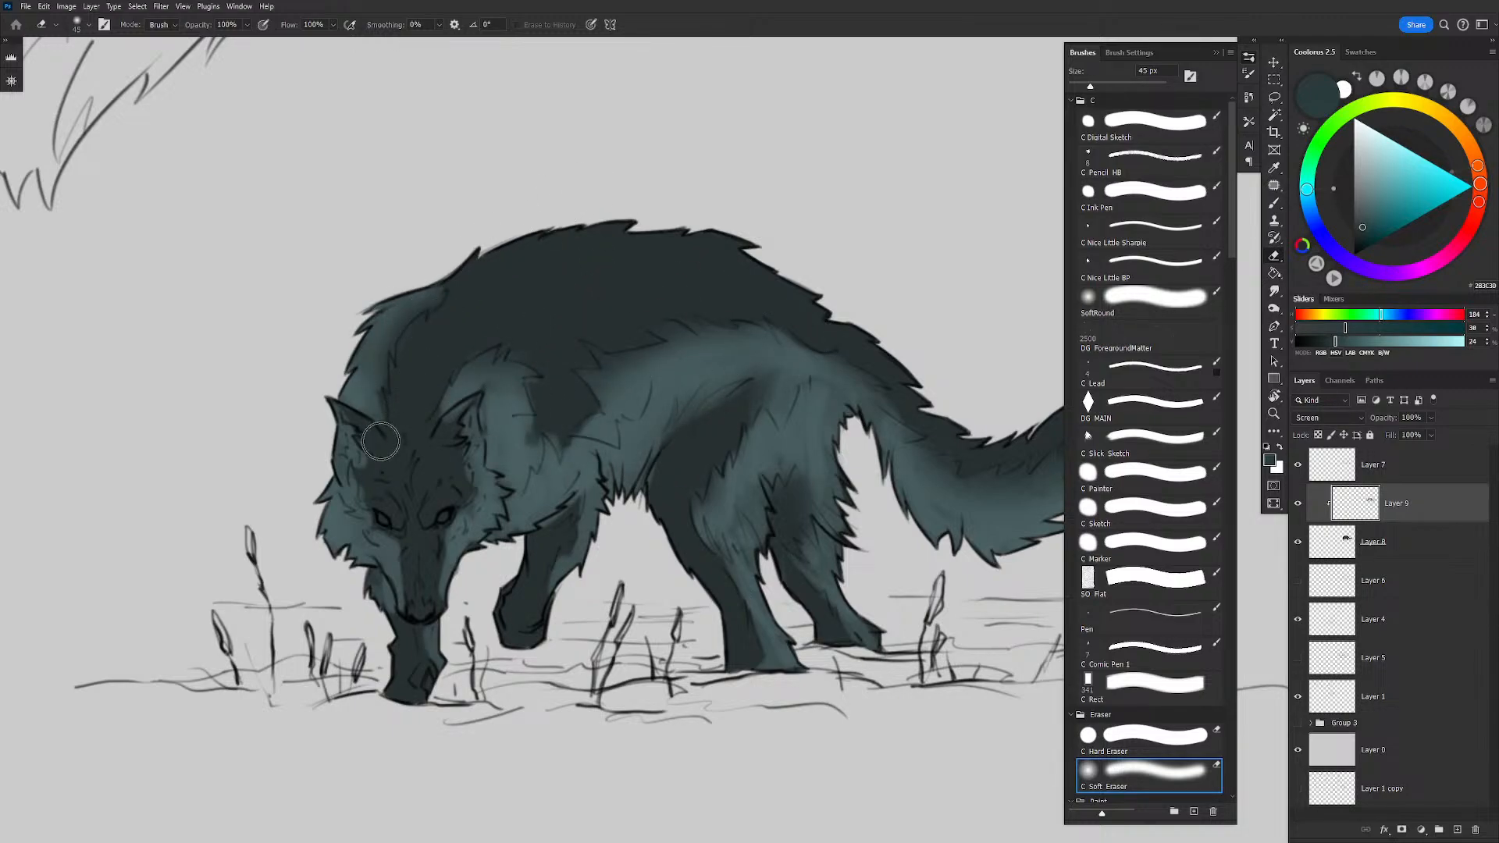
drag(492, 305, 514, 270)
key(bracketleft)
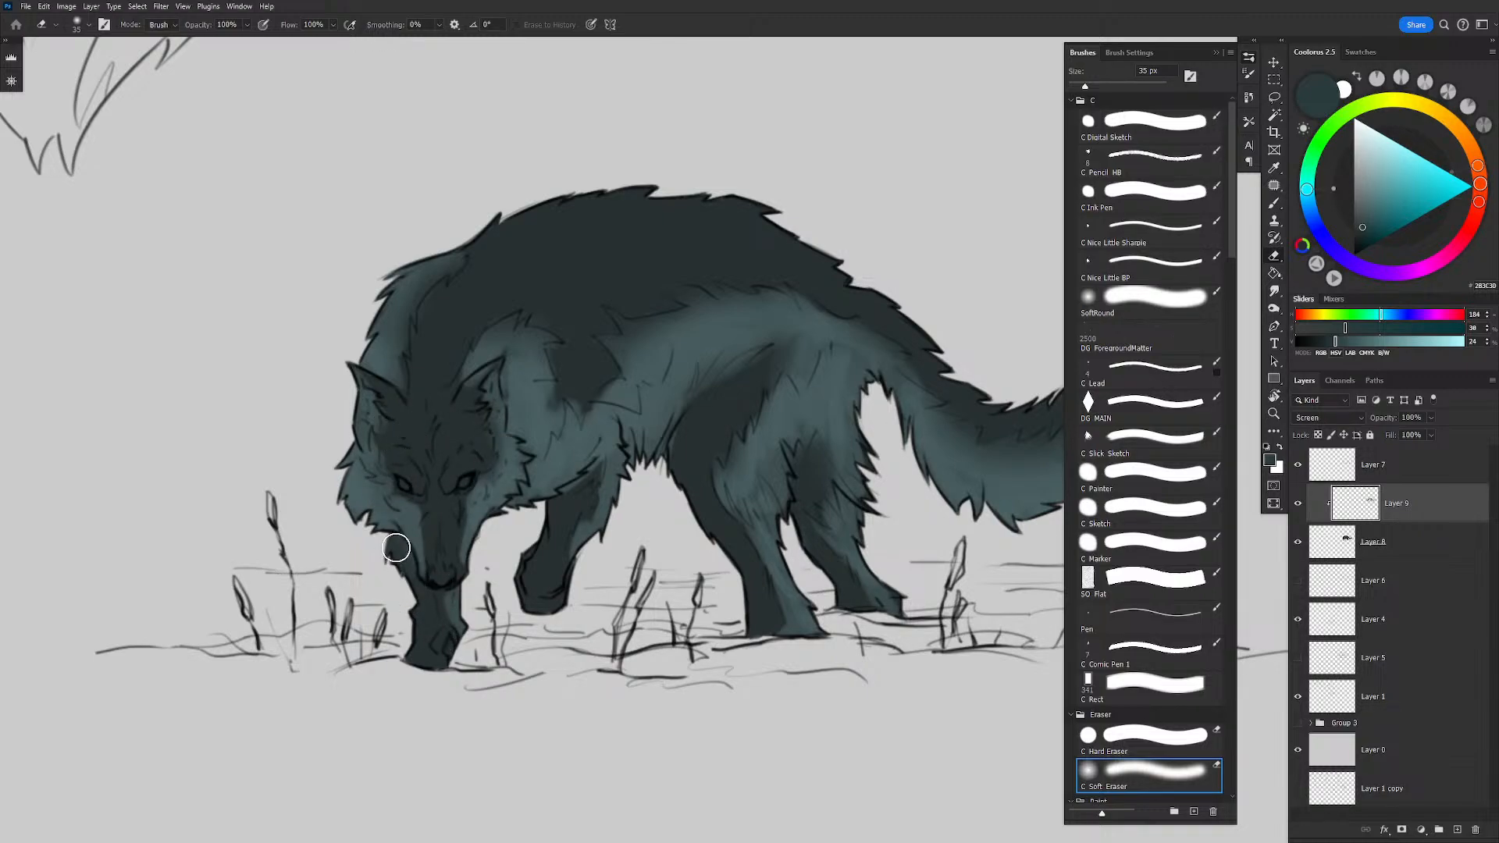
Step: Paint fine lighter teal accents around the wolf's eyes and muzzle with a 10 px brush
scroll(446, 624, up, 2)
key(b)
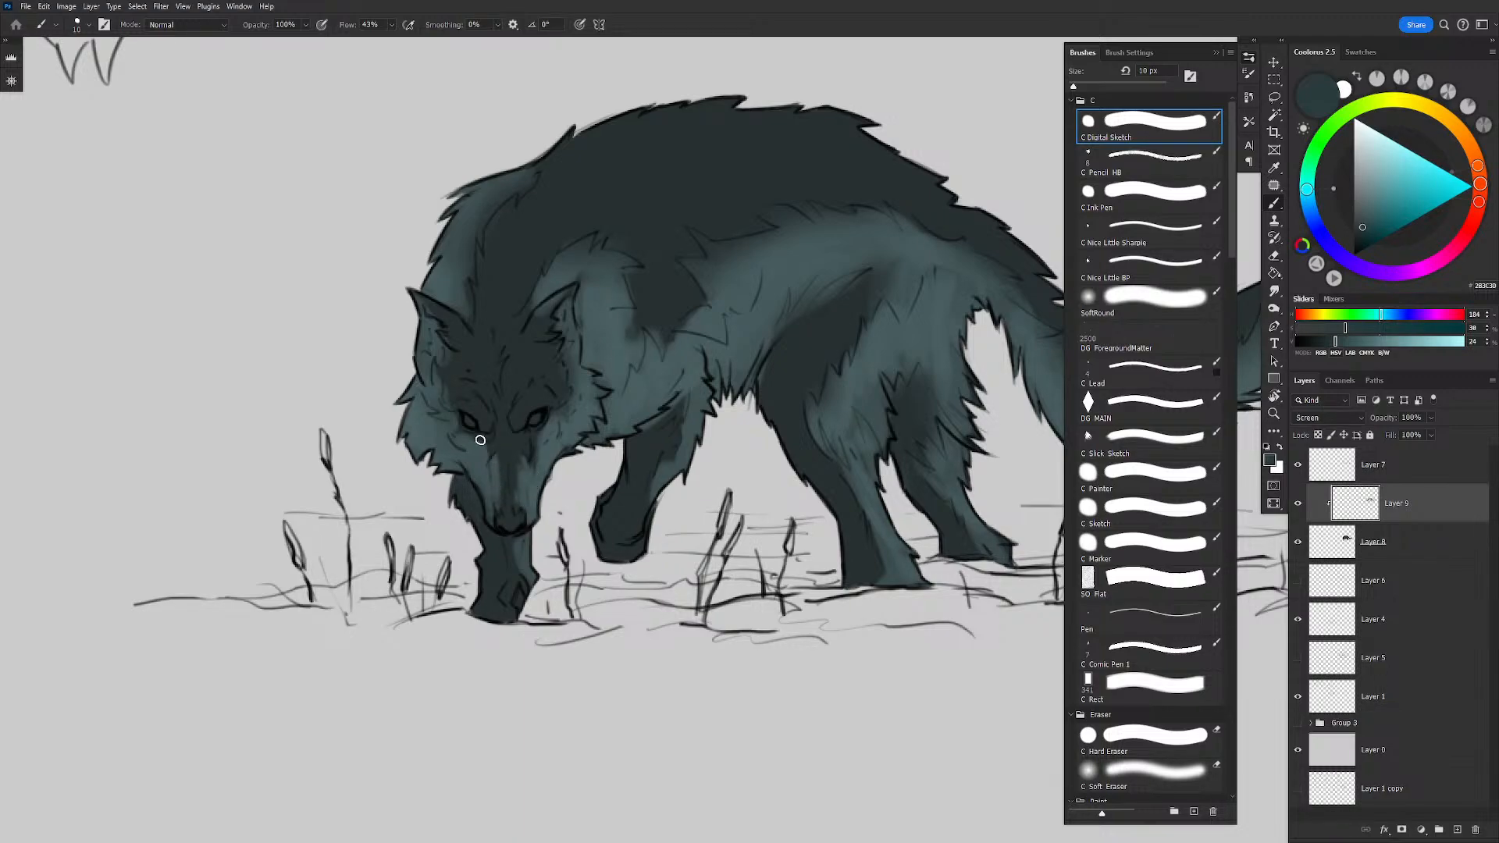
drag(555, 367, 572, 376)
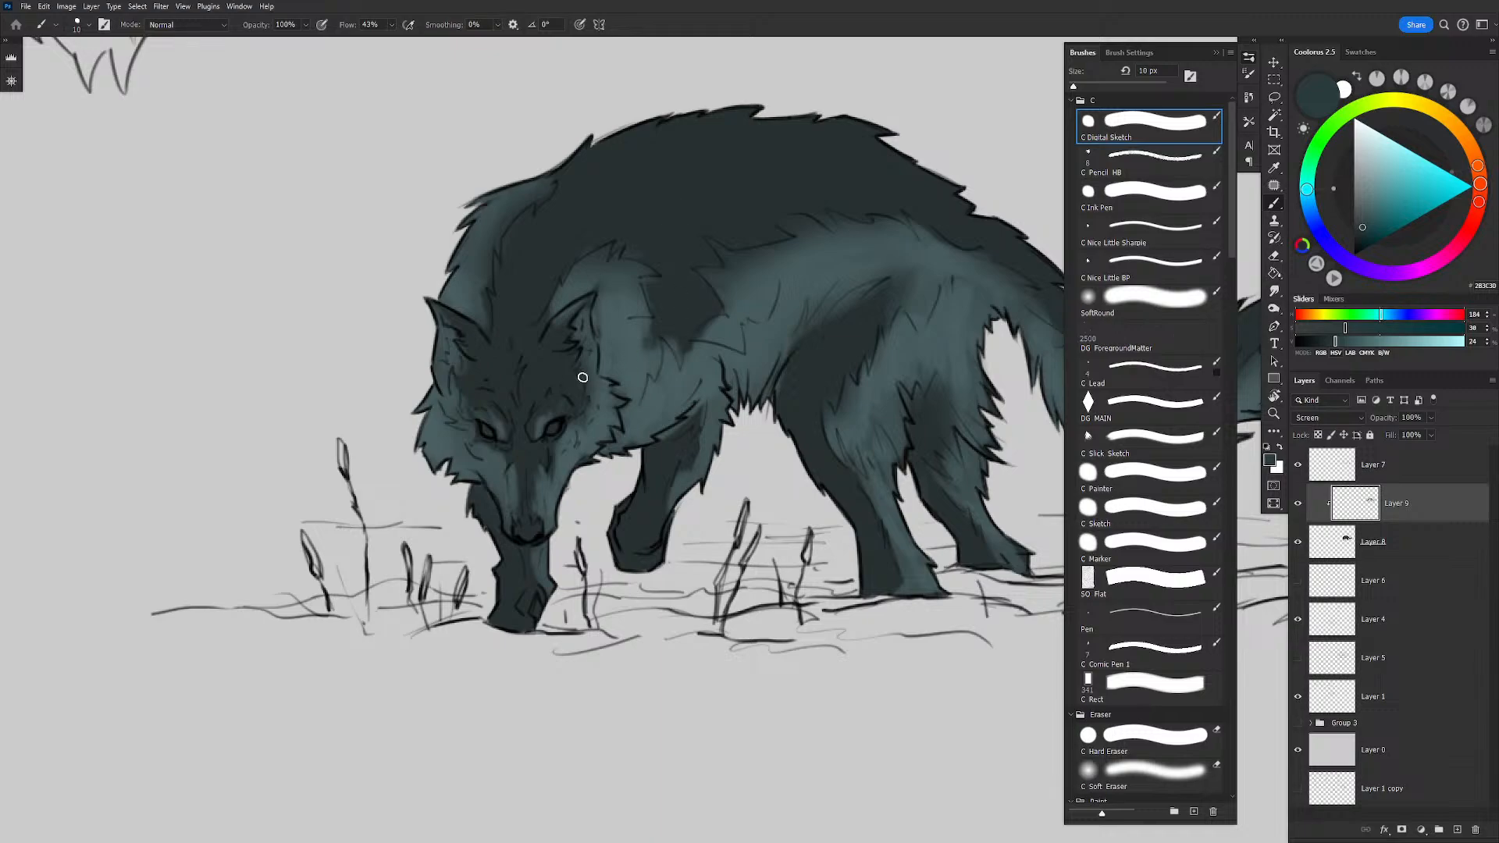
Step: Add lighter fur strokes to the shoulder, neck and haunch with the brush at 10 to 15 px
drag(697, 333, 556, 352)
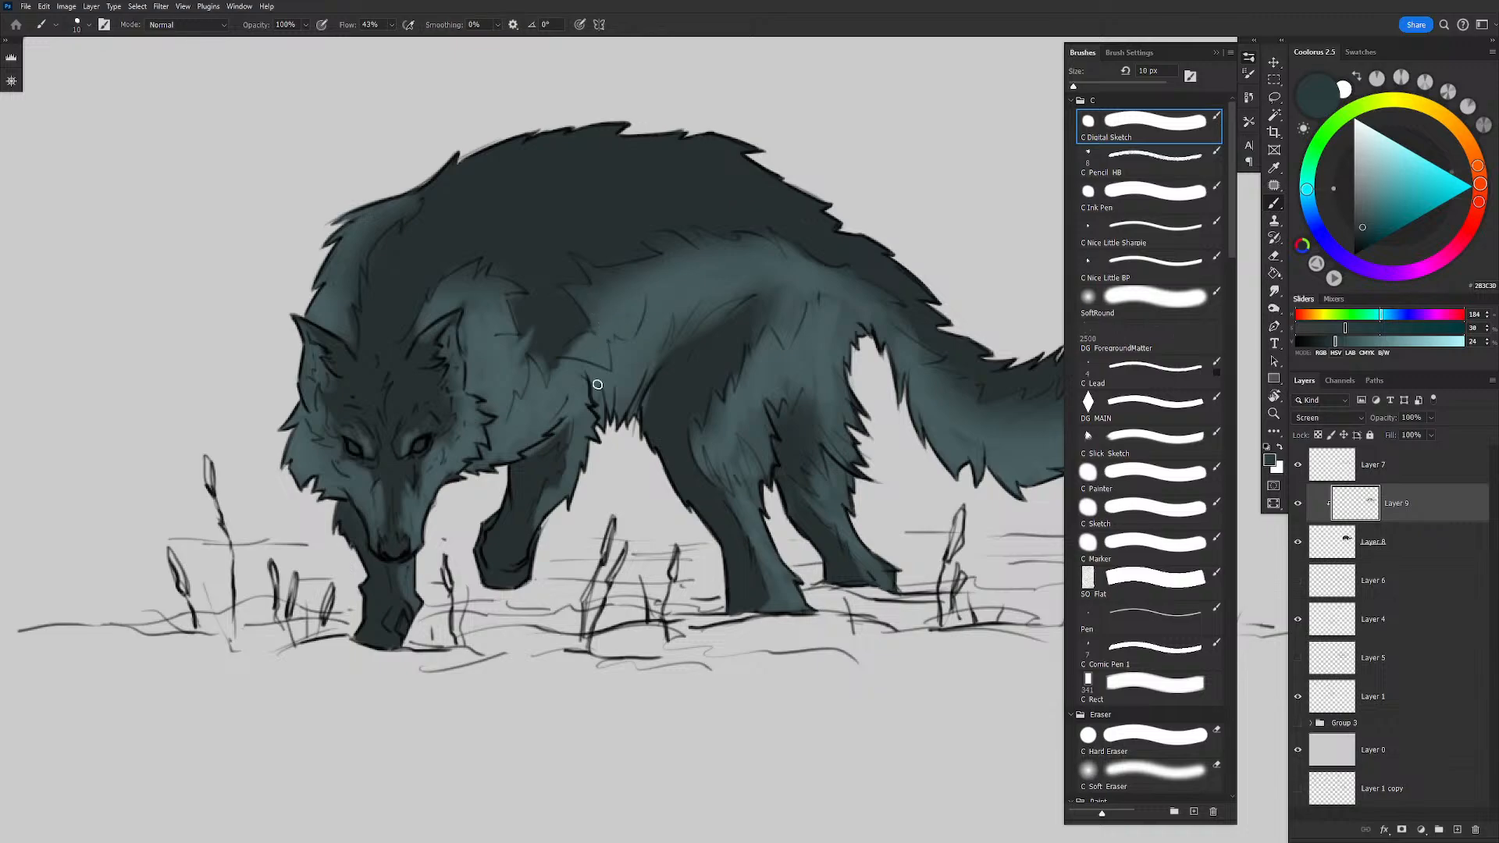
drag(508, 353, 555, 396)
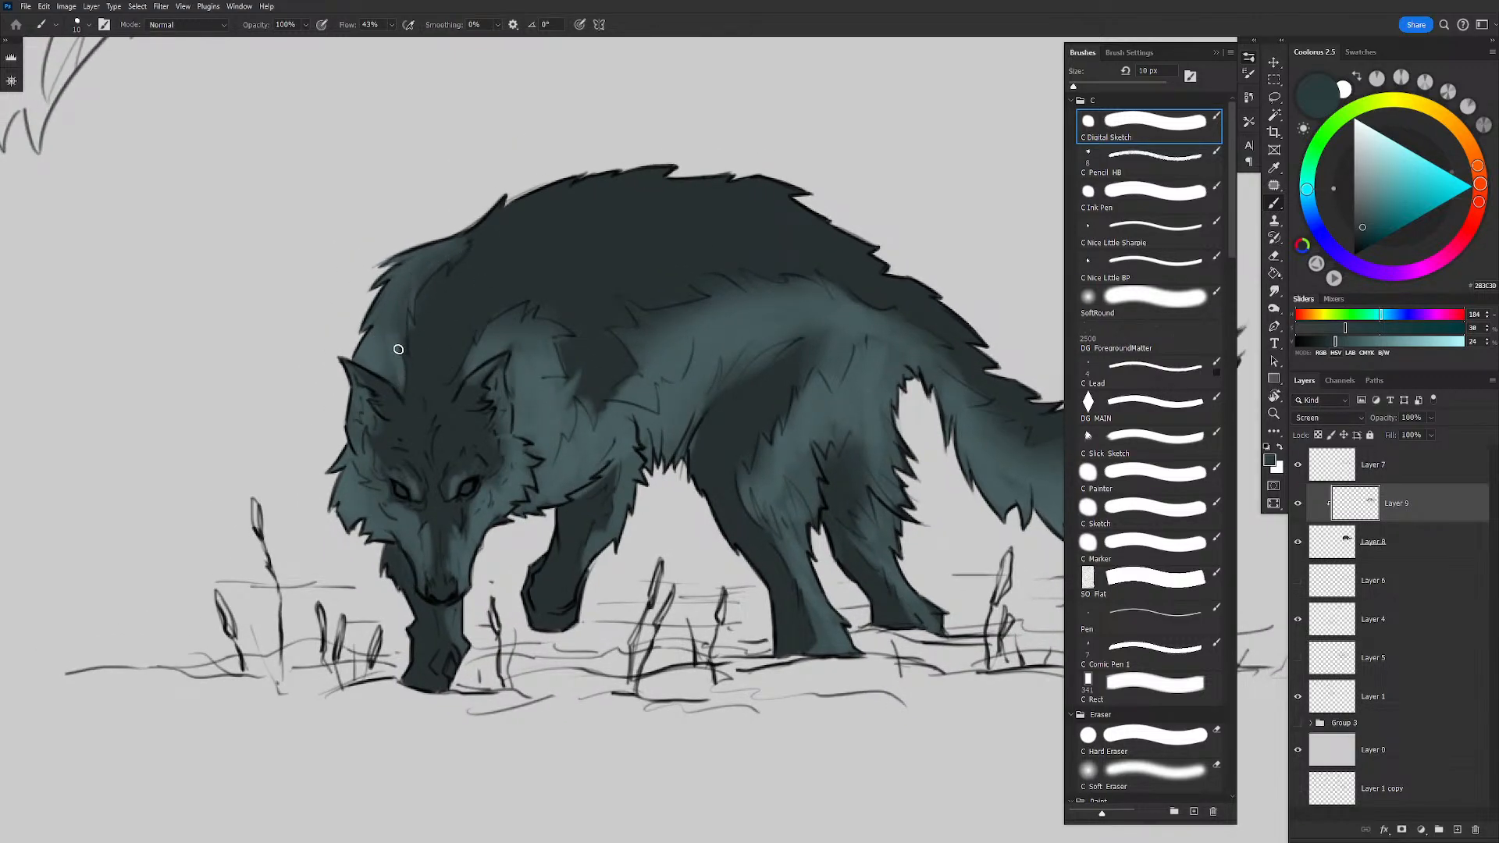
drag(595, 338, 561, 329)
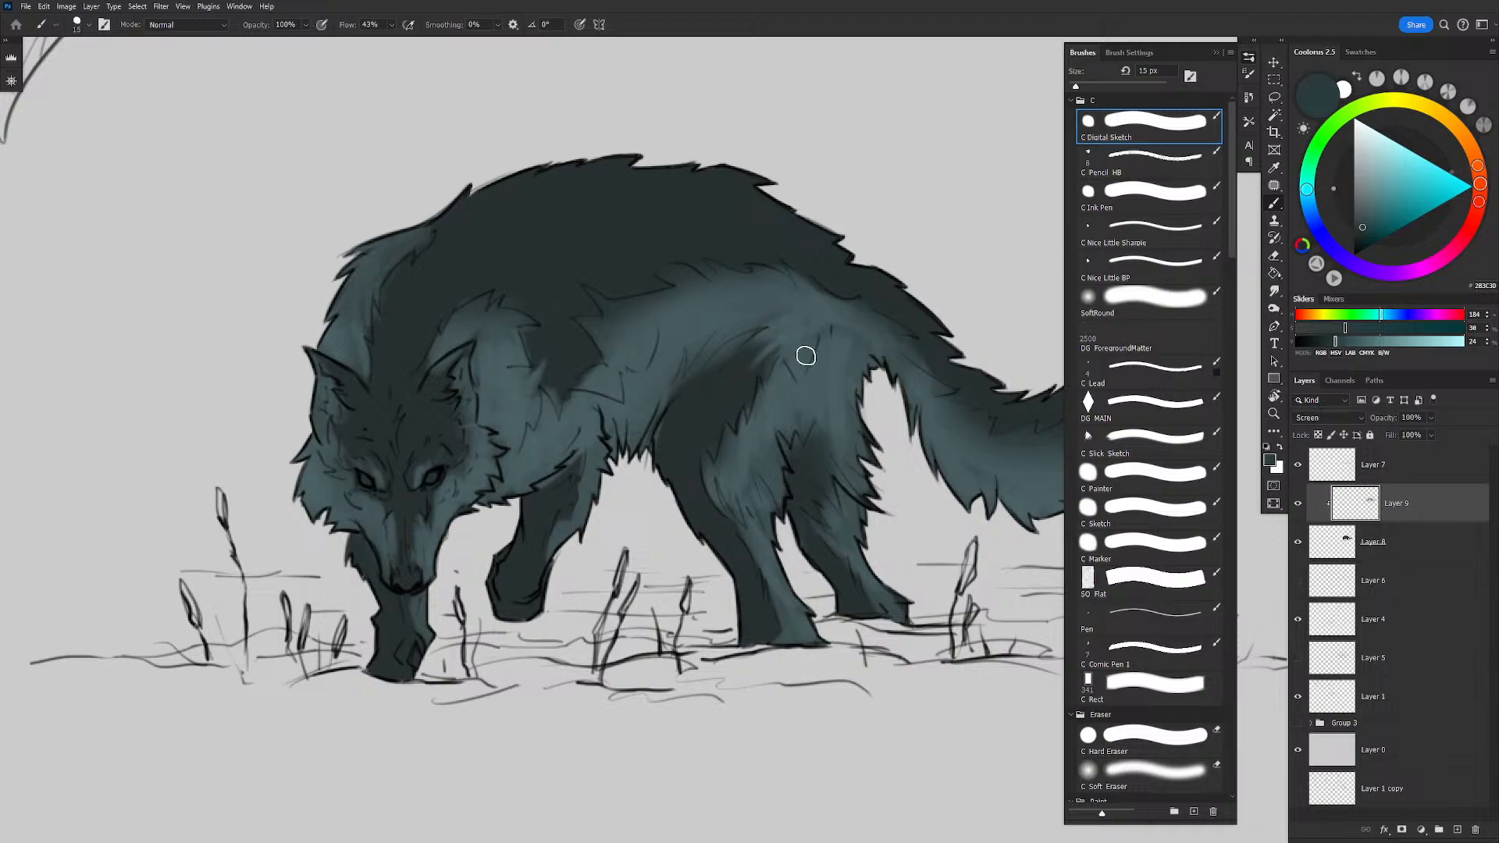
Step: Paint thin lighter fur strokes on the wolf's forelegs with a 9 px brush
drag(797, 392, 748, 382)
key(bracketright)
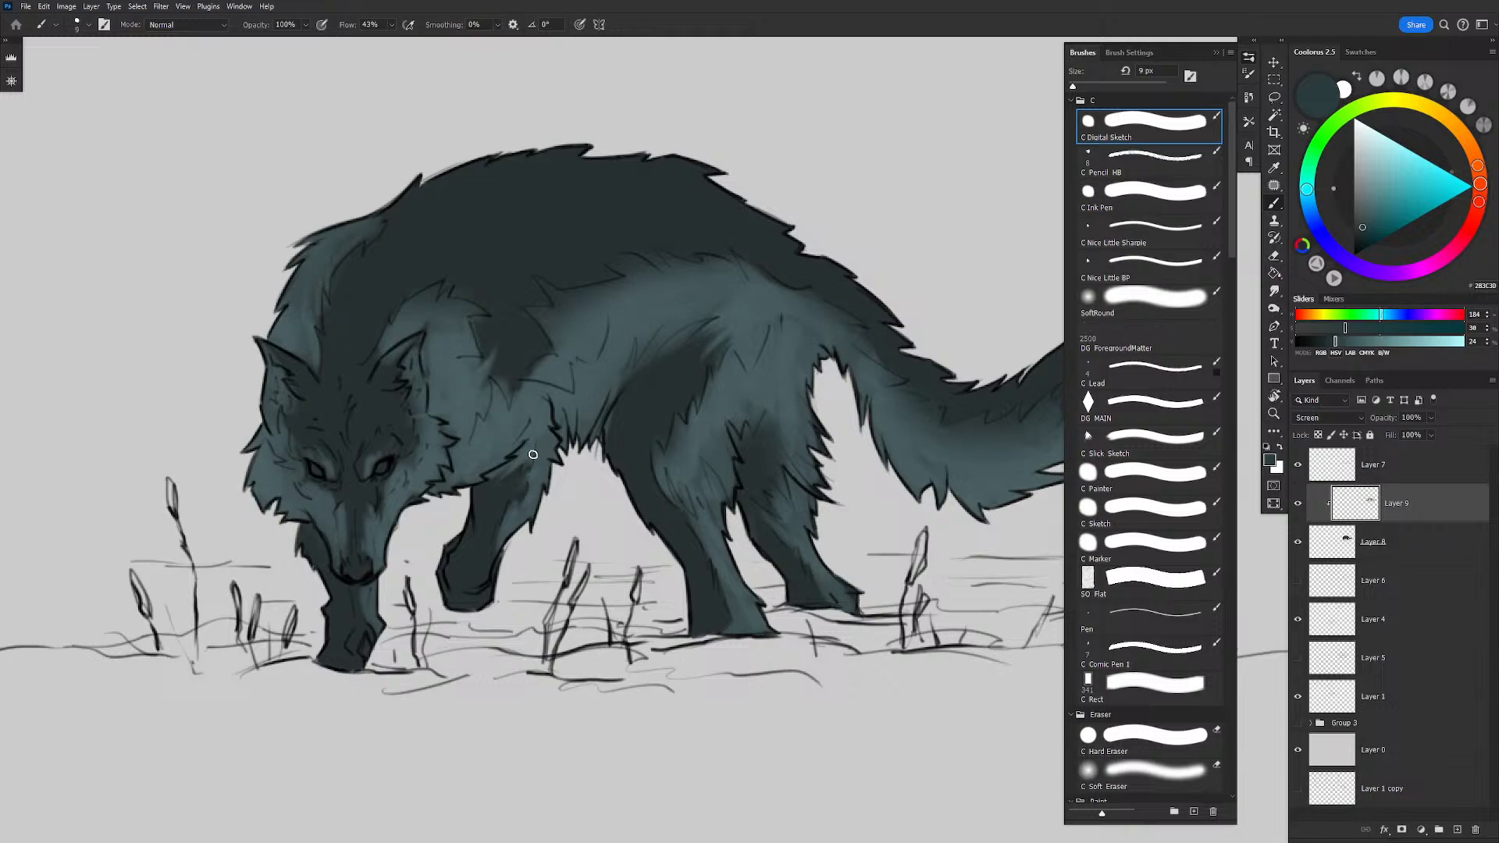
drag(627, 424, 648, 425)
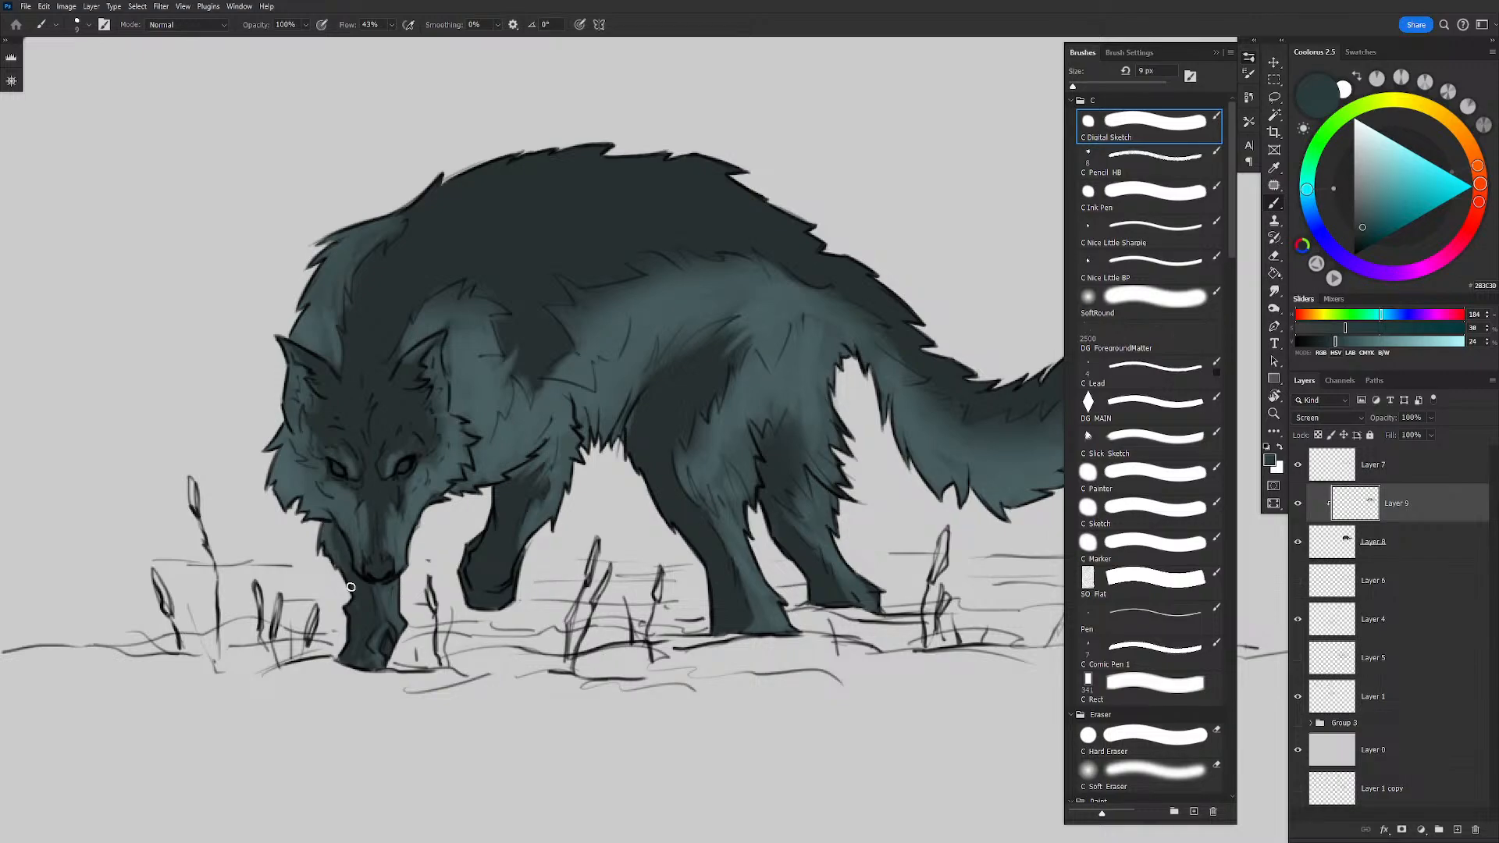
Step: Refine the lighter fur between belly and thigh with a 20 px brush and a 30 px soft eraser
drag(602, 479, 577, 497)
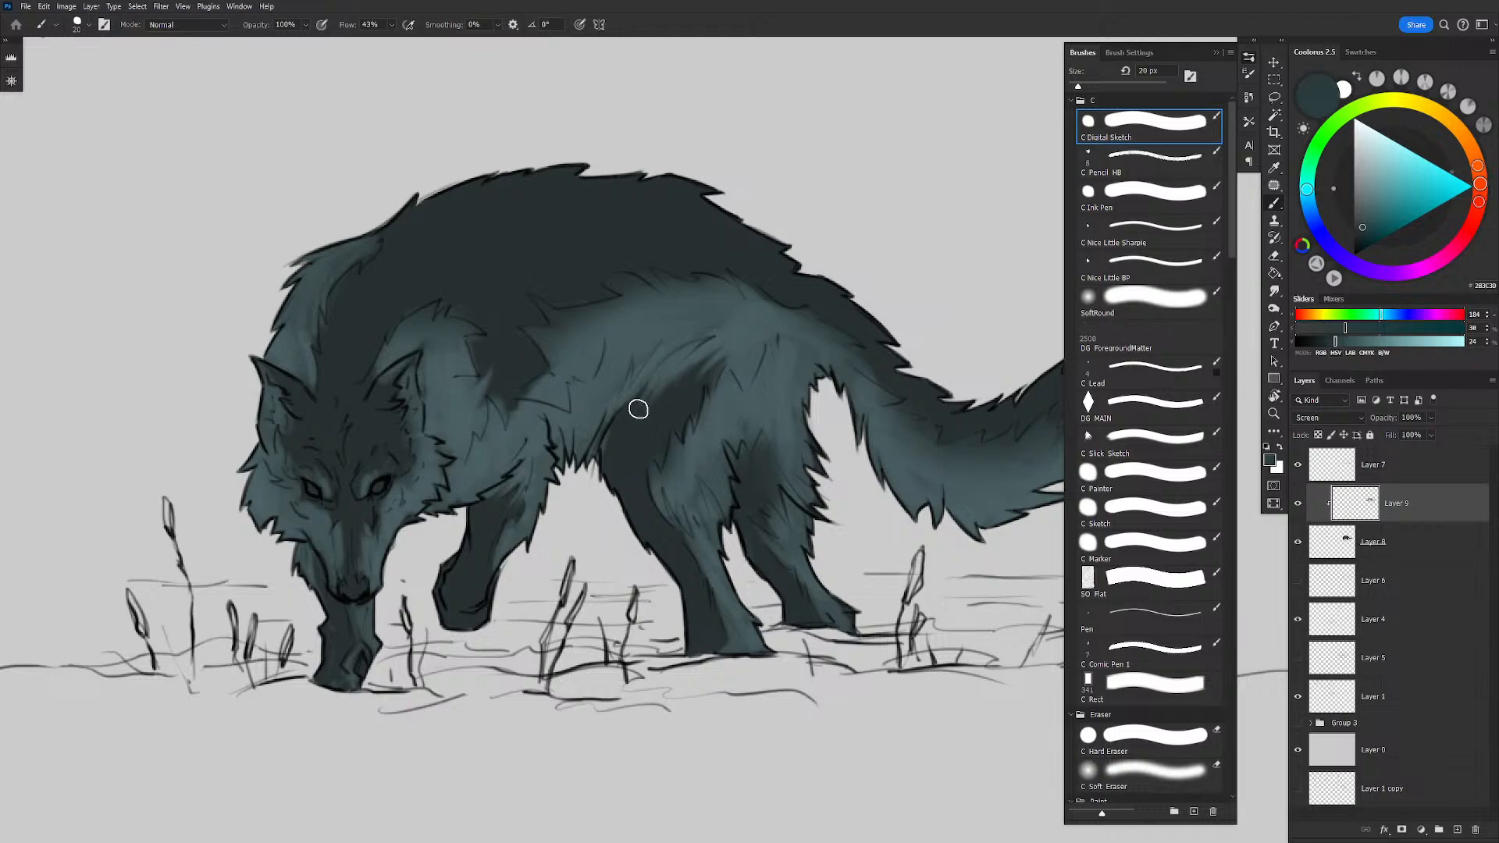
key(e)
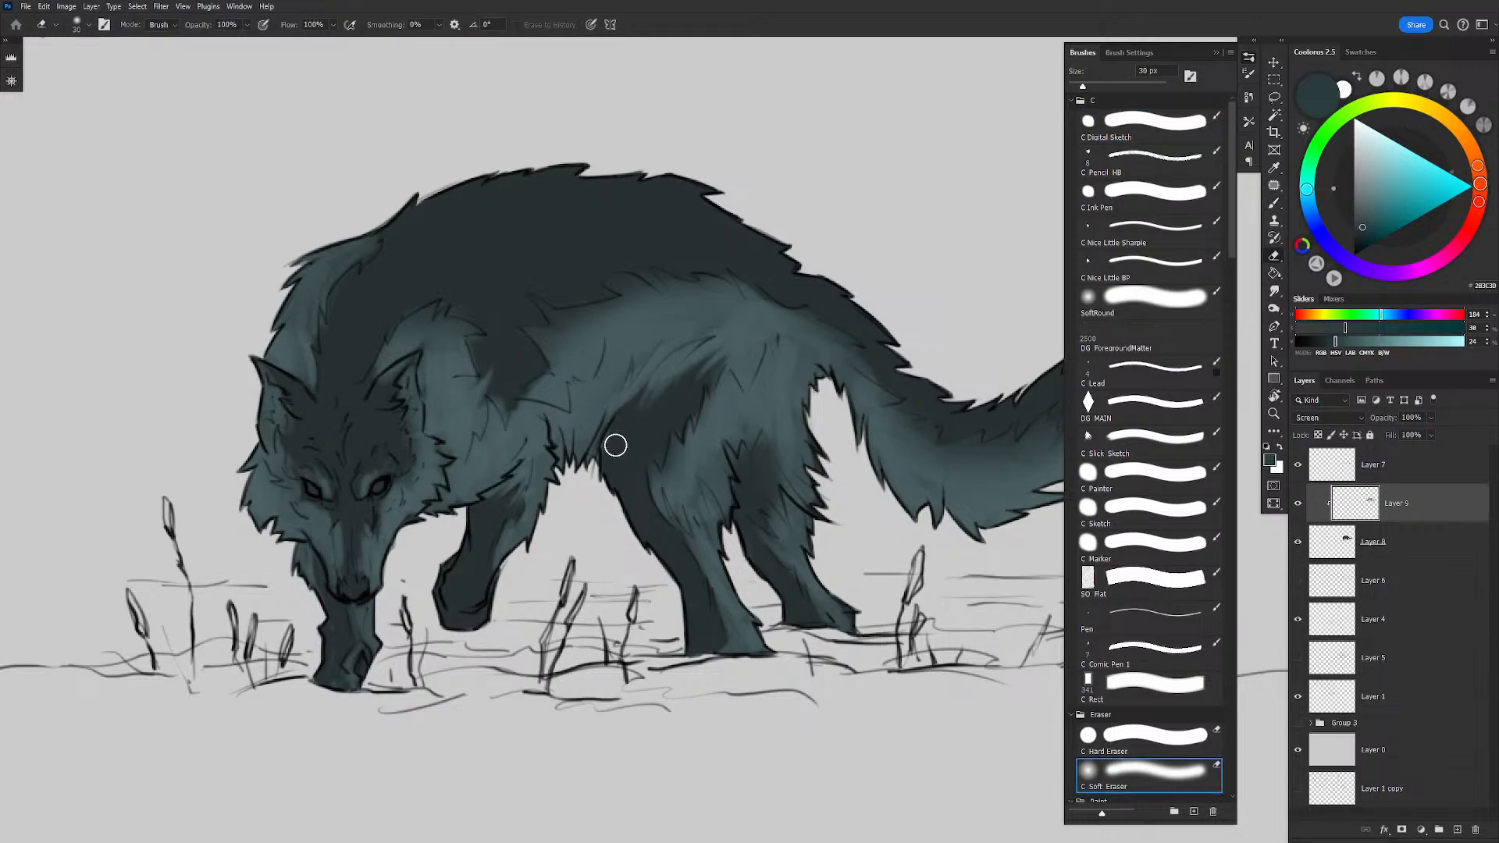
drag(671, 390, 629, 381)
key(b)
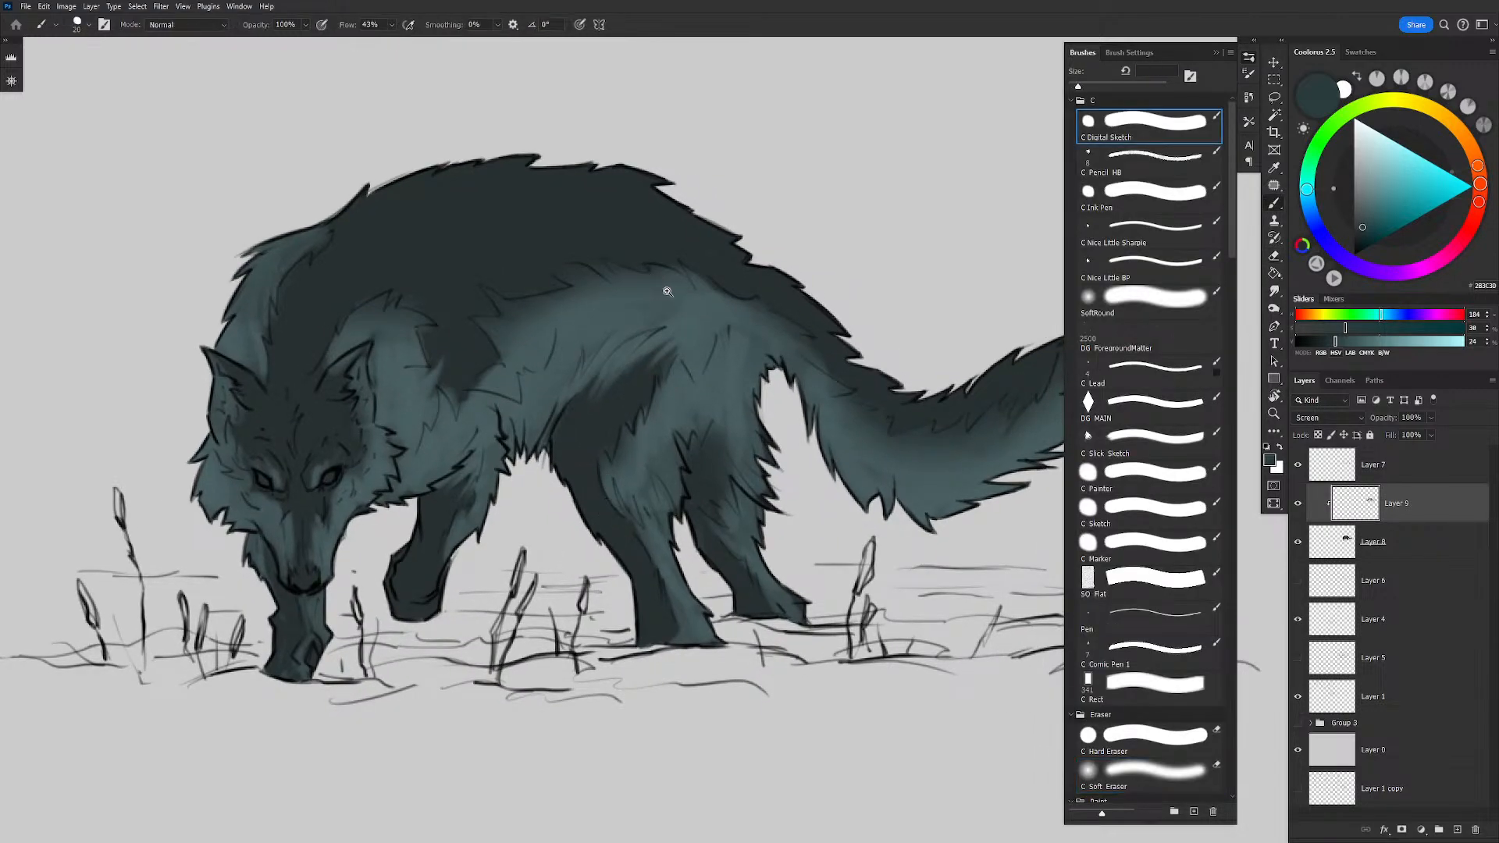
Step: Rotate the canvas to bring the tail upright and paint lighter fur strokes along it with a 9 px brush
key(z)
mouse_move(665, 290)
mouse_down()
mouse_move(676, 269)
mouse_move(658, 314)
mouse_move(639, 314)
mouse_up()
key(b)
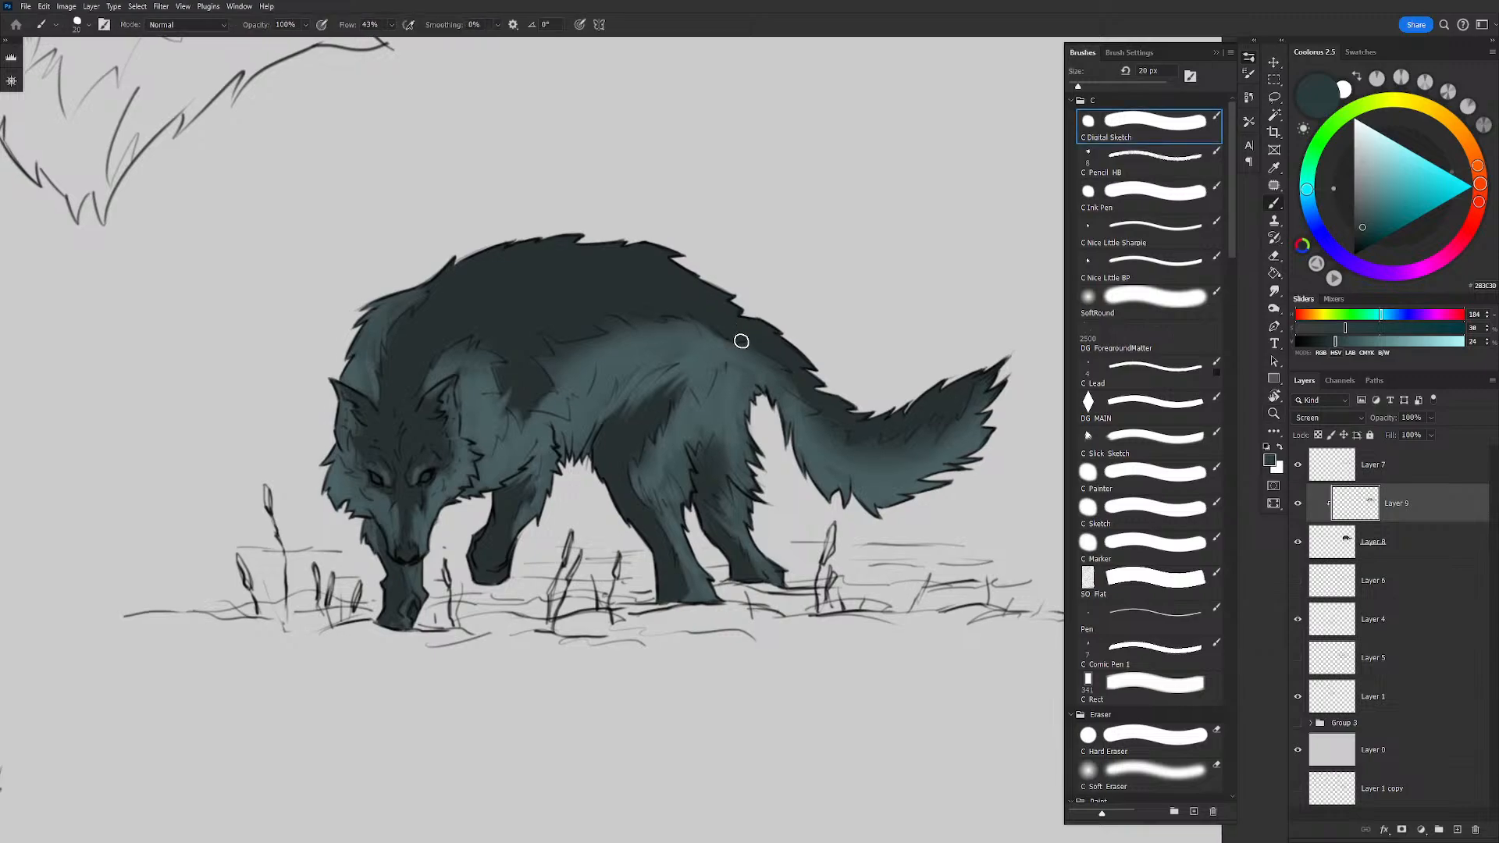
key(r)
drag(806, 208, 617, 243)
key(z)
drag(817, 307, 843, 307)
key(b)
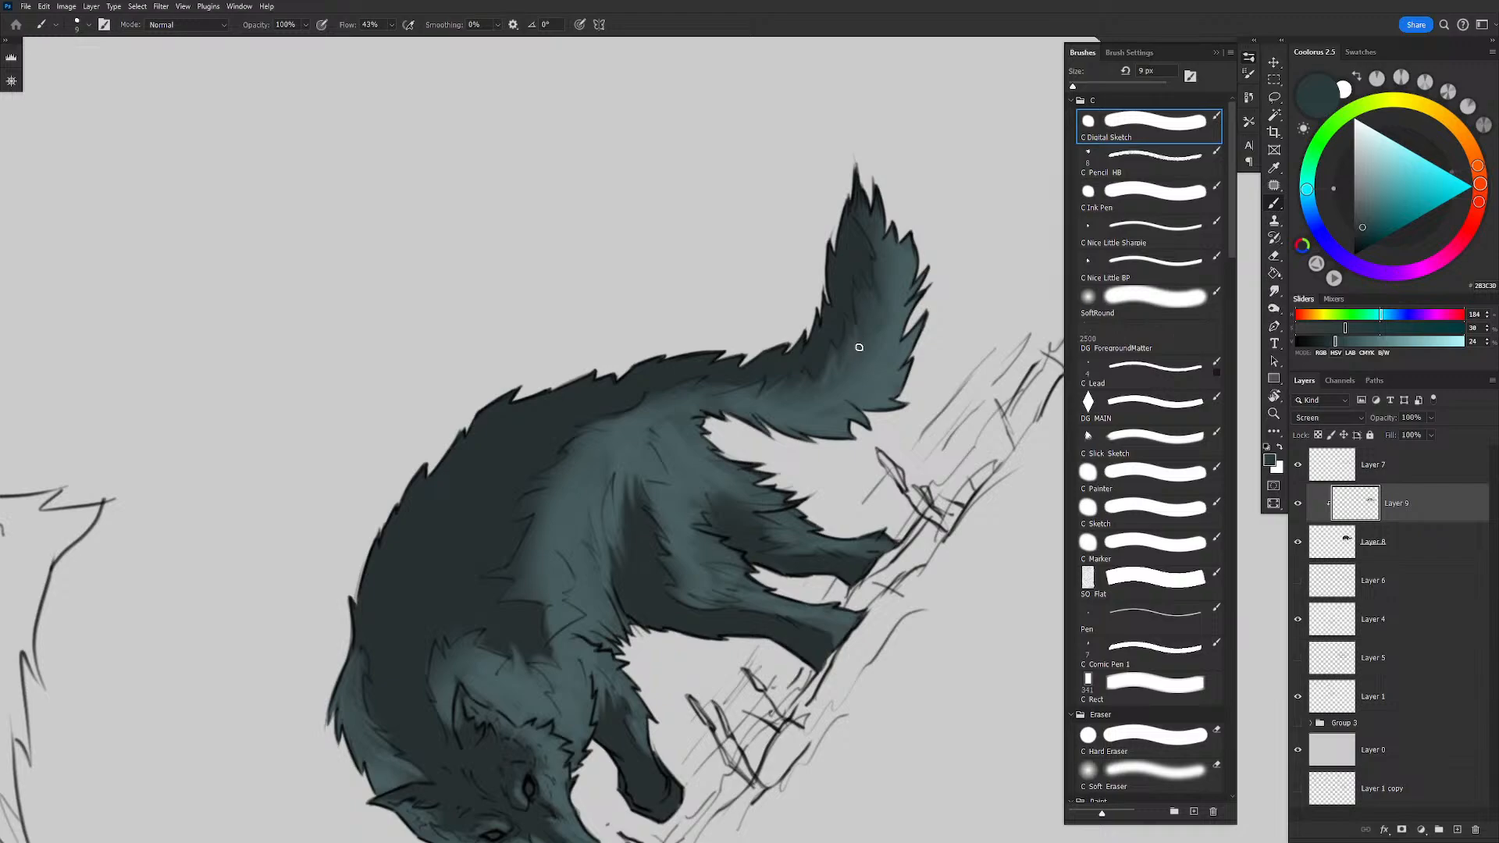
Step: Paint lighter fur markings across the wolf's dark upper back with the C Digital Sketch brush at 15 px, with the canvas rotated to suit the strokes
key(r)
key(Escape)
key(z)
mouse_move(878, 254)
mouse_down()
mouse_move(797, 254)
mouse_move(826, 255)
mouse_up()
drag(874, 307, 779, 330)
mouse_move(675, 329)
mouse_down()
mouse_move(663, 343)
mouse_move(693, 307)
mouse_move(756, 335)
mouse_move(738, 342)
mouse_up()
key(b)
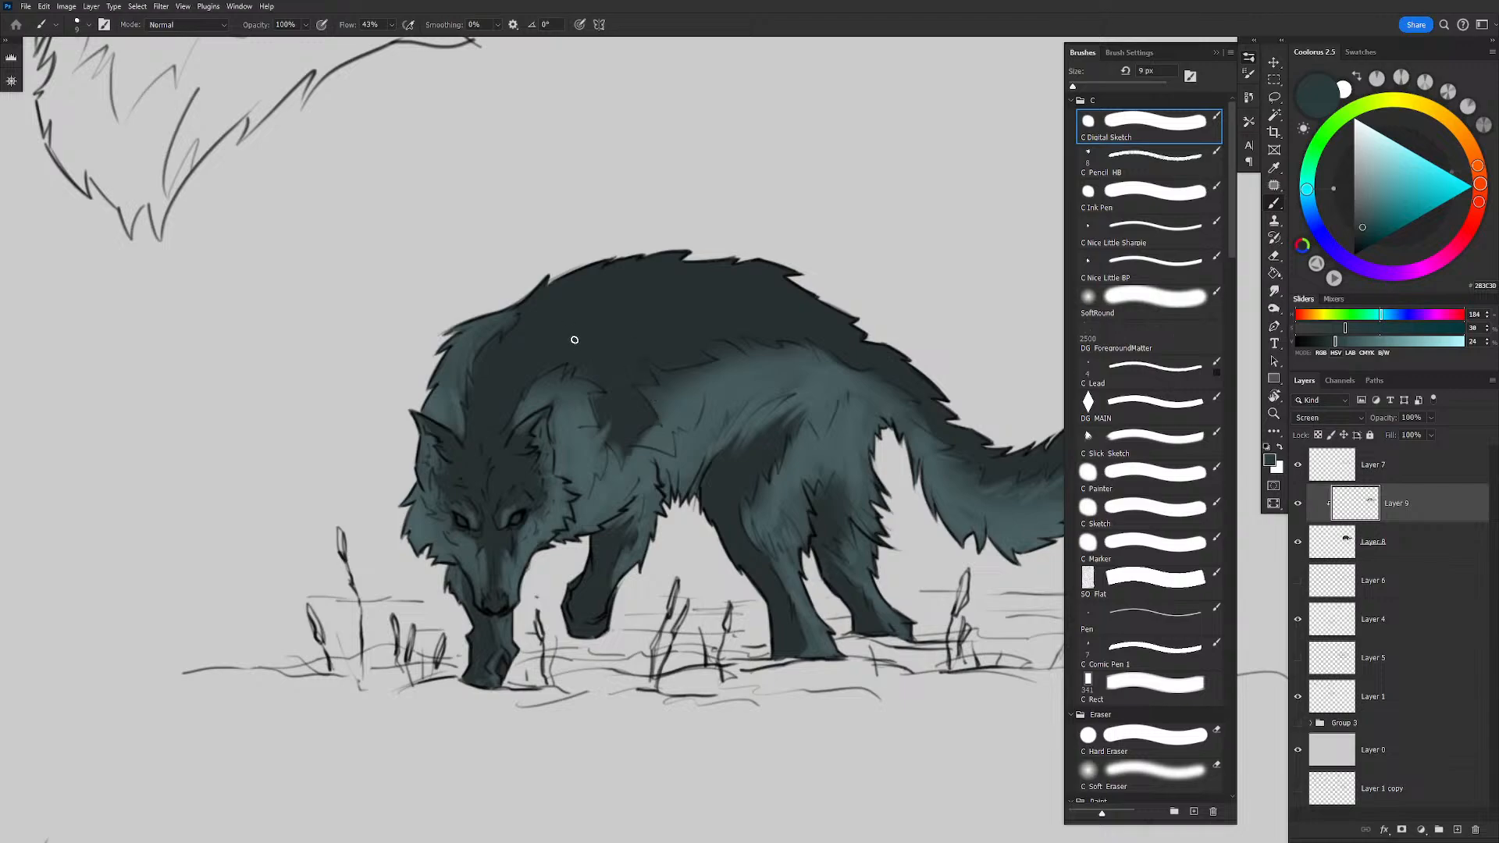
key(r)
drag(678, 250, 548, 211)
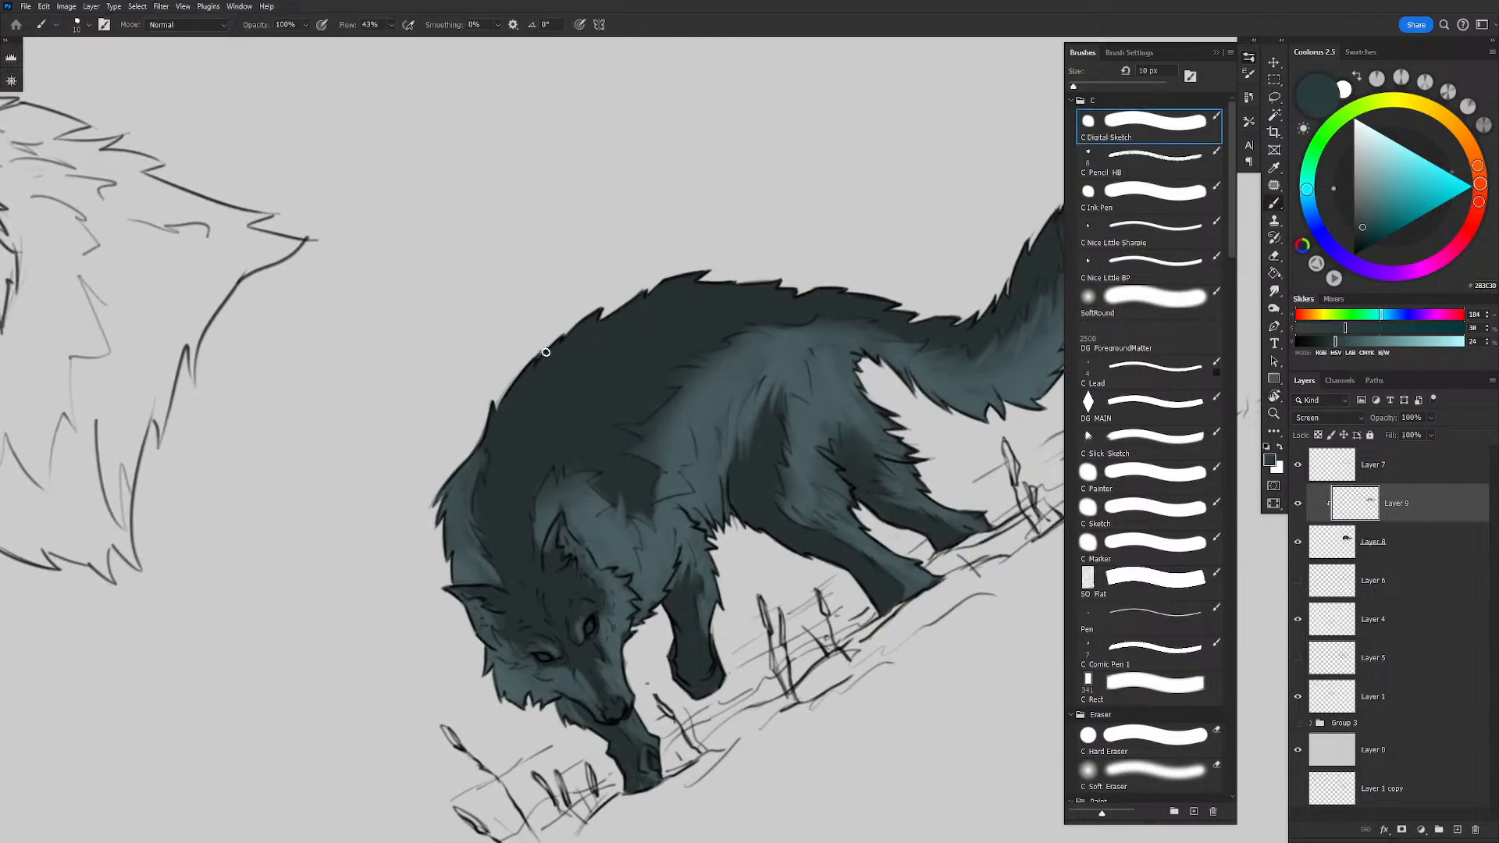
mouse_move(504, 409)
mouse_down()
mouse_move(655, 345)
mouse_move(556, 402)
mouse_move(561, 376)
mouse_move(491, 422)
mouse_up()
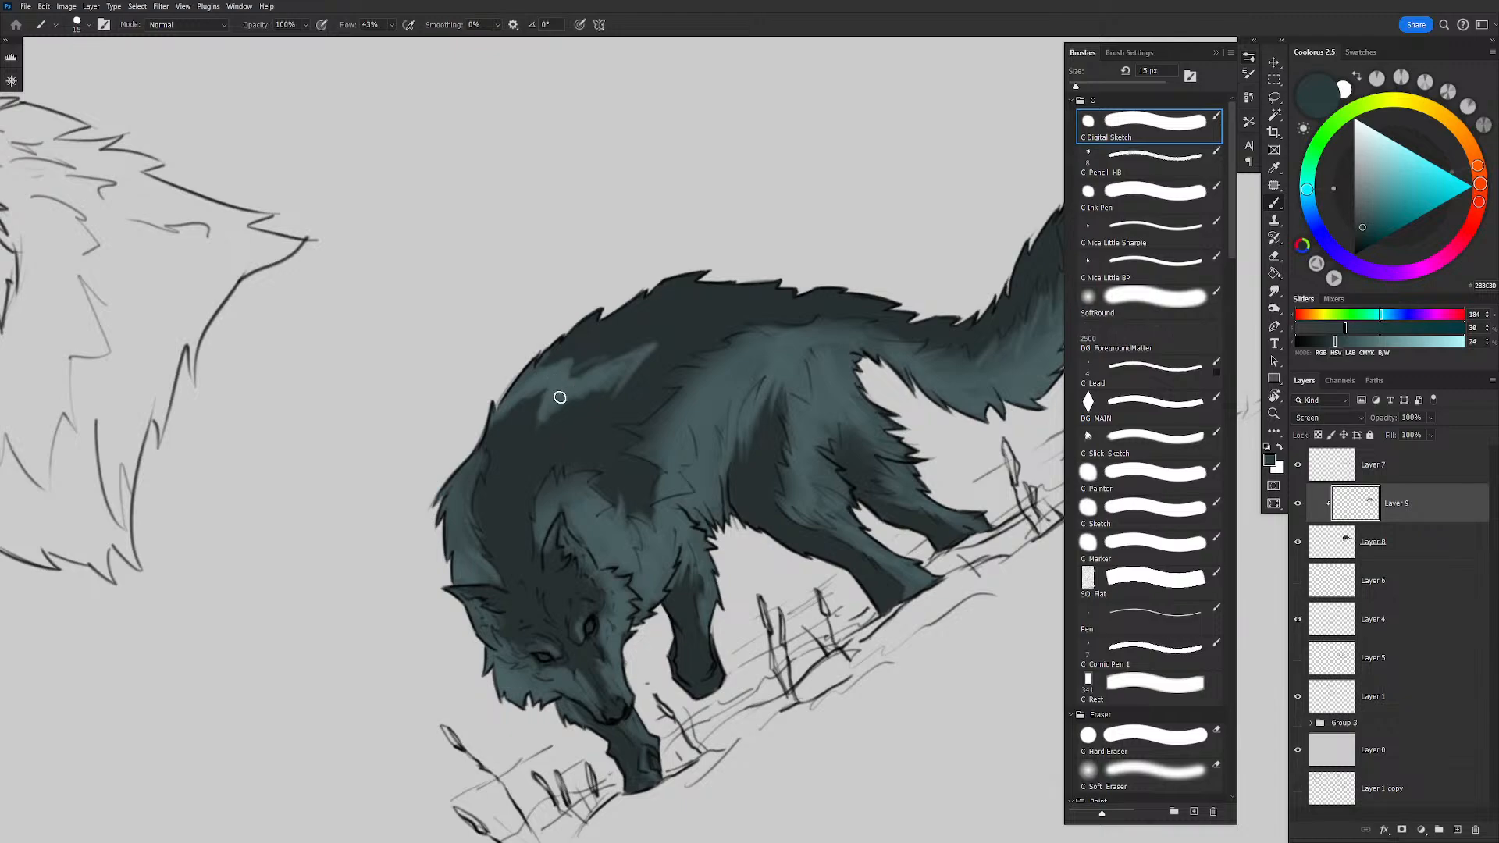
mouse_move(659, 388)
mouse_down()
mouse_move(688, 340)
mouse_move(613, 316)
mouse_move(693, 313)
mouse_up()
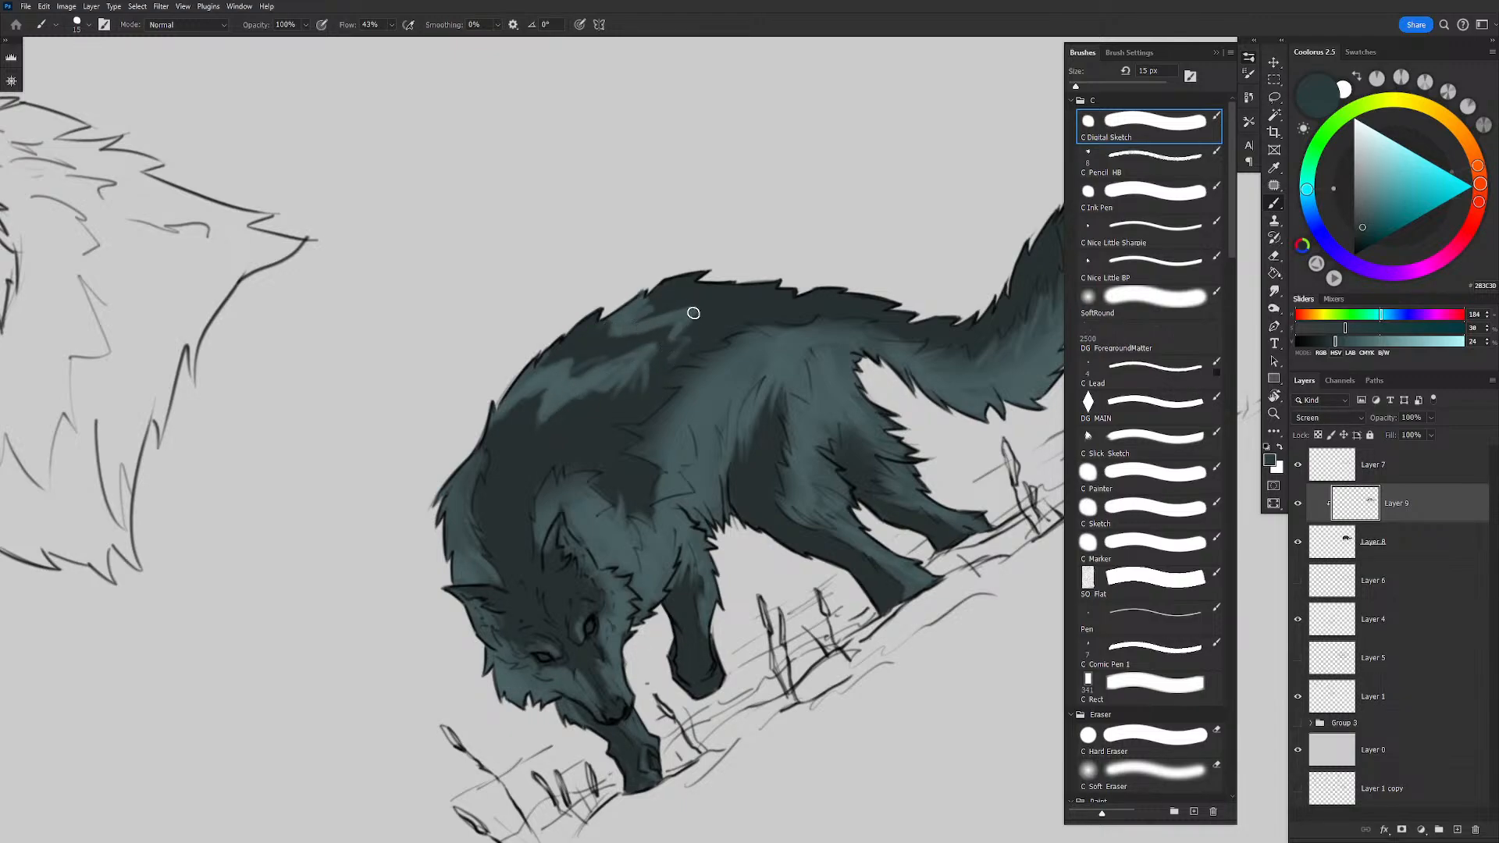
key(Escape)
mouse_move(745, 261)
mouse_down()
mouse_move(659, 266)
mouse_move(754, 251)
mouse_up()
Step: Blend the lighter markings on the back into the dark coat with the soft eraser, enlarged from 20 to 30 px
key(e)
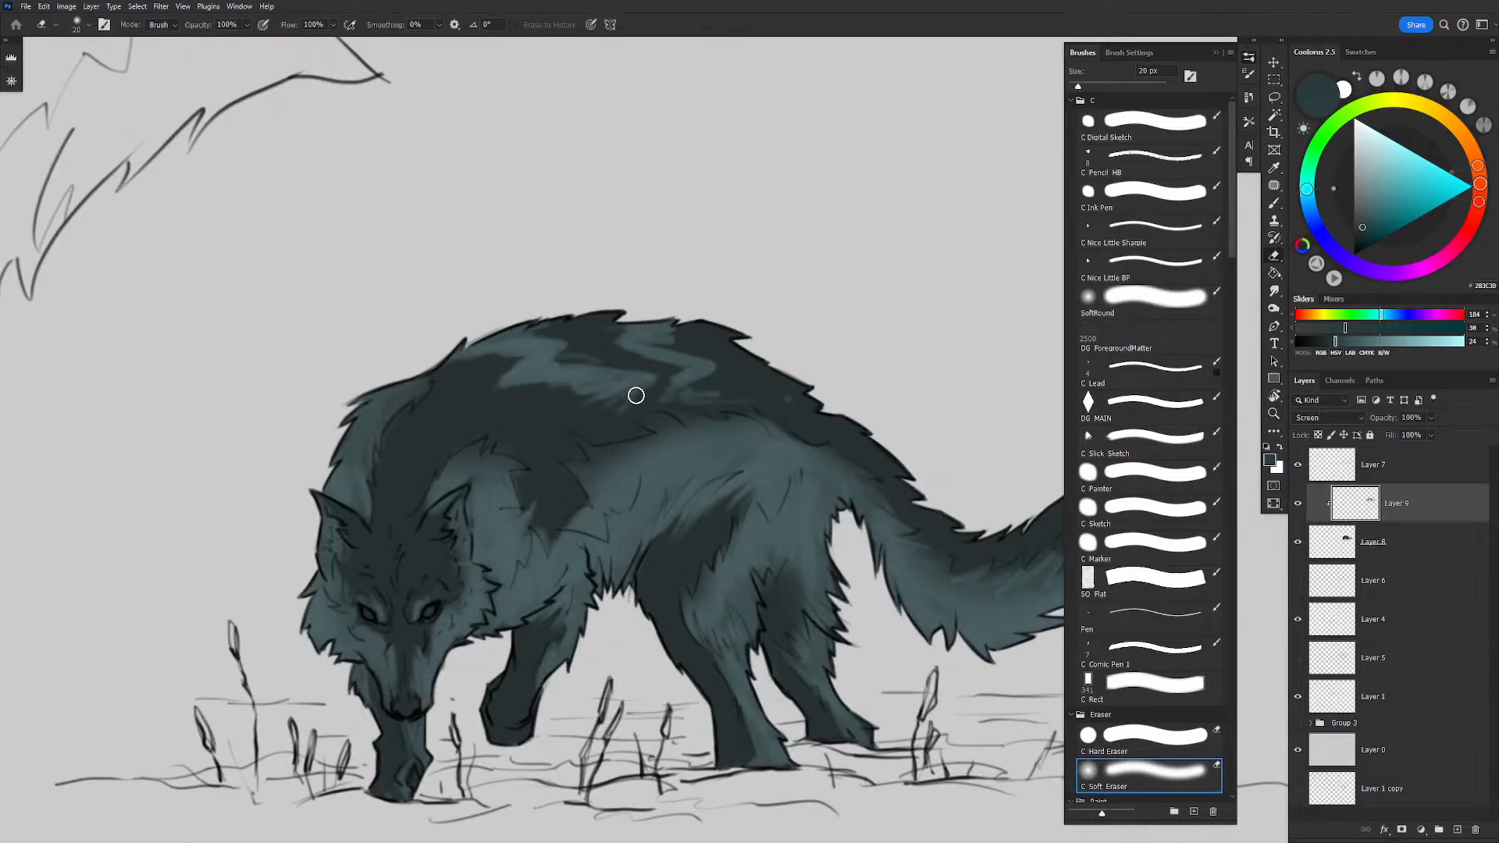
key(])
drag(640, 402, 794, 405)
key(])
key(])
mouse_move(681, 384)
mouse_down()
mouse_move(638, 365)
mouse_move(597, 398)
mouse_move(618, 403)
mouse_move(630, 400)
mouse_move(517, 374)
mouse_move(537, 325)
mouse_move(561, 328)
mouse_move(561, 344)
mouse_move(526, 332)
mouse_move(487, 353)
mouse_move(554, 405)
mouse_move(595, 375)
mouse_move(687, 373)
mouse_move(693, 345)
mouse_move(753, 385)
mouse_move(637, 333)
mouse_move(607, 293)
mouse_up()
mouse_move(781, 296)
mouse_down()
mouse_move(727, 206)
mouse_move(760, 261)
mouse_move(728, 270)
mouse_up()
mouse_move(642, 327)
mouse_down()
mouse_move(662, 310)
mouse_move(694, 337)
mouse_up()
key(b)
drag(696, 362, 746, 378)
drag(530, 448, 567, 418)
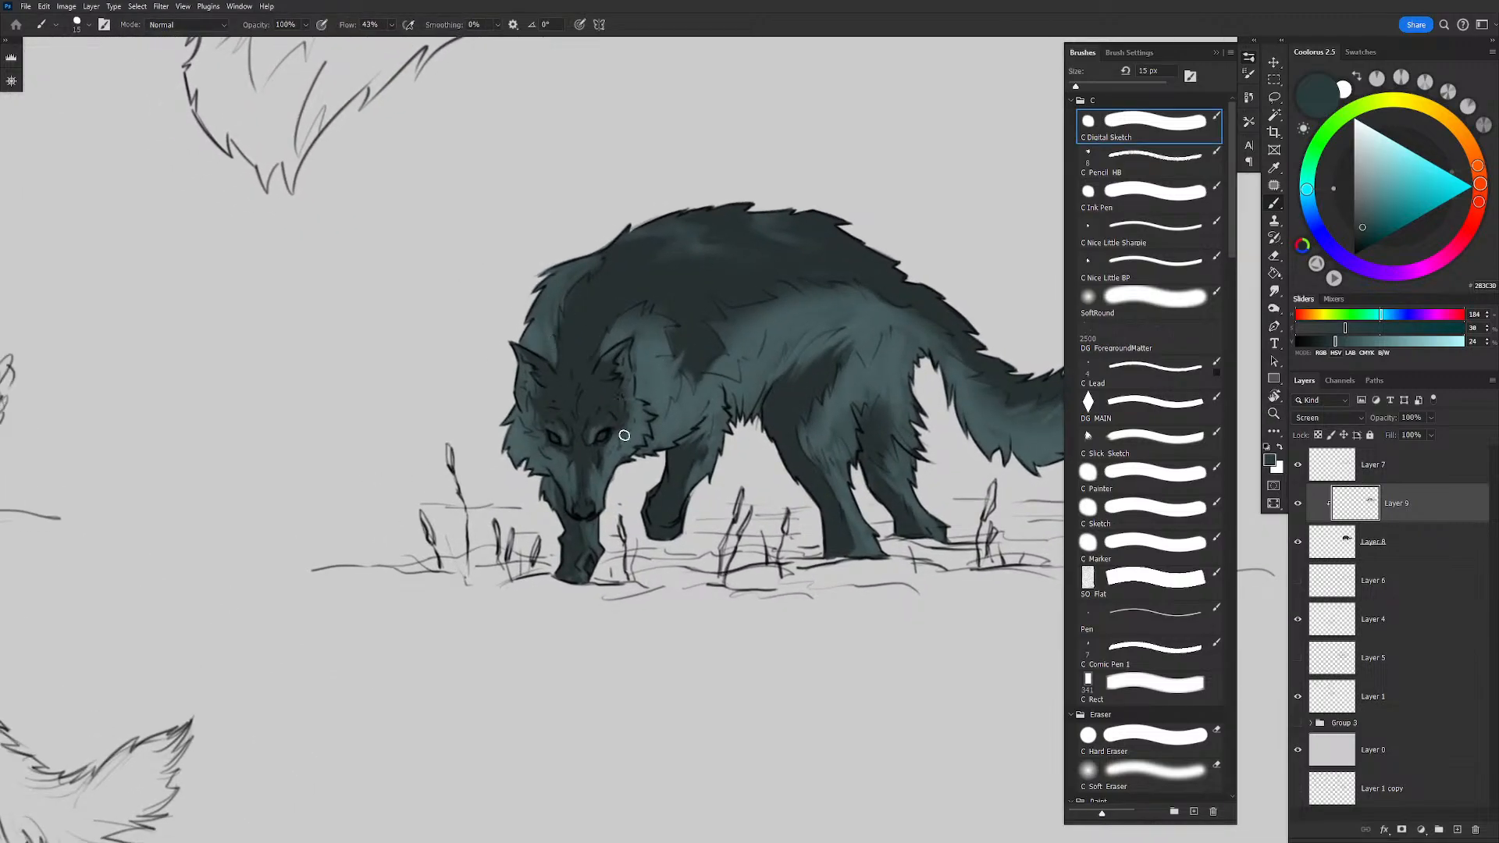
drag(671, 455, 660, 458)
drag(615, 347, 657, 331)
key(e)
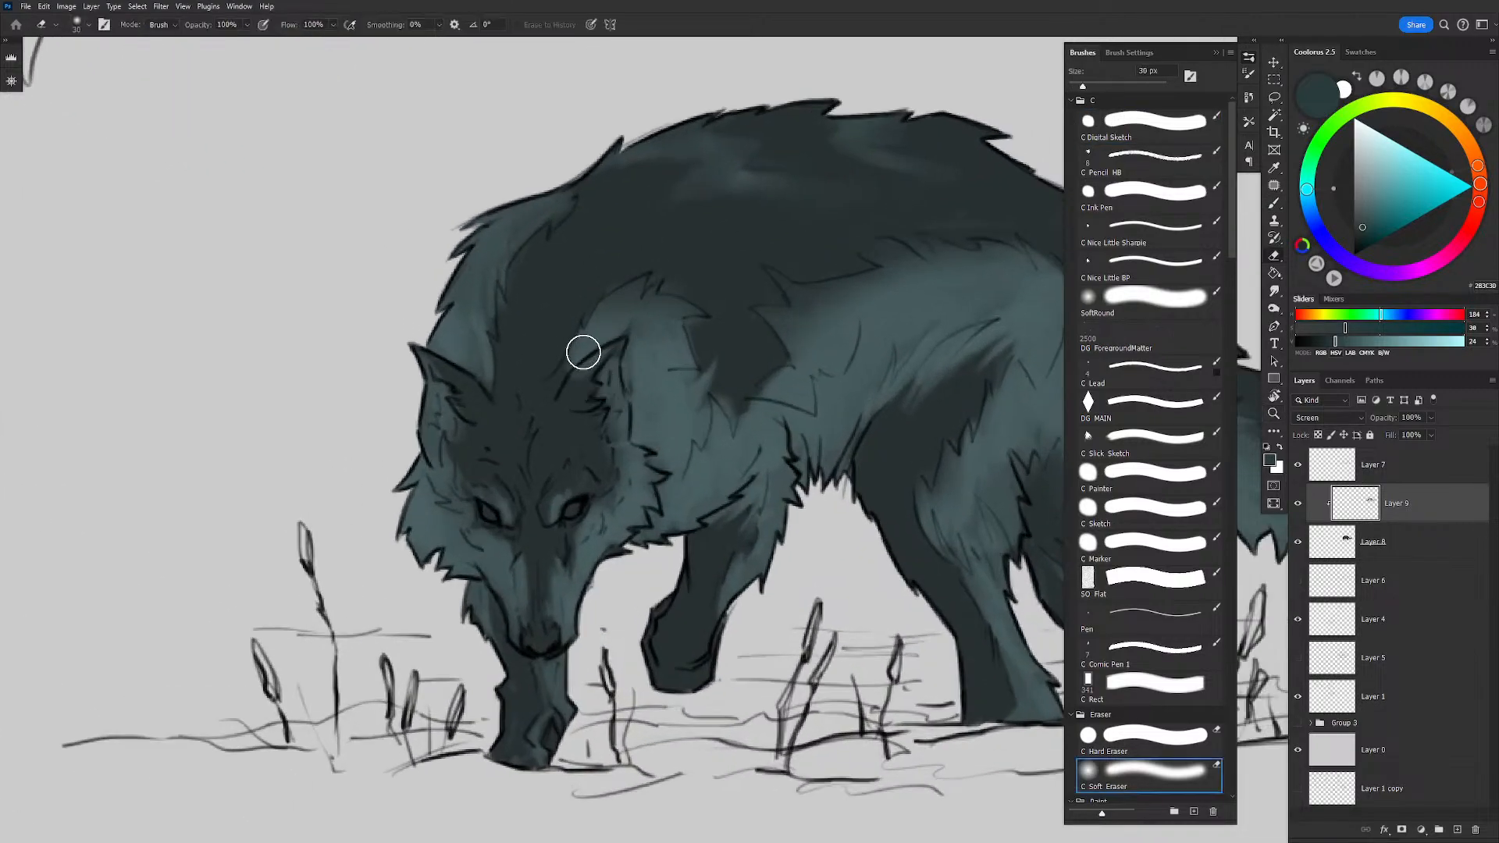
key(bracketleft)
key(bracketleft)
key(bracketleft)
key(bracketleft)
key(bracketleft)
key(bracketleft)
key(bracketleft)
key(bracketleft)
key(bracketleft)
key(bracketleft)
key(bracketleft)
key(bracketleft)
key(bracketleft)
key(b)
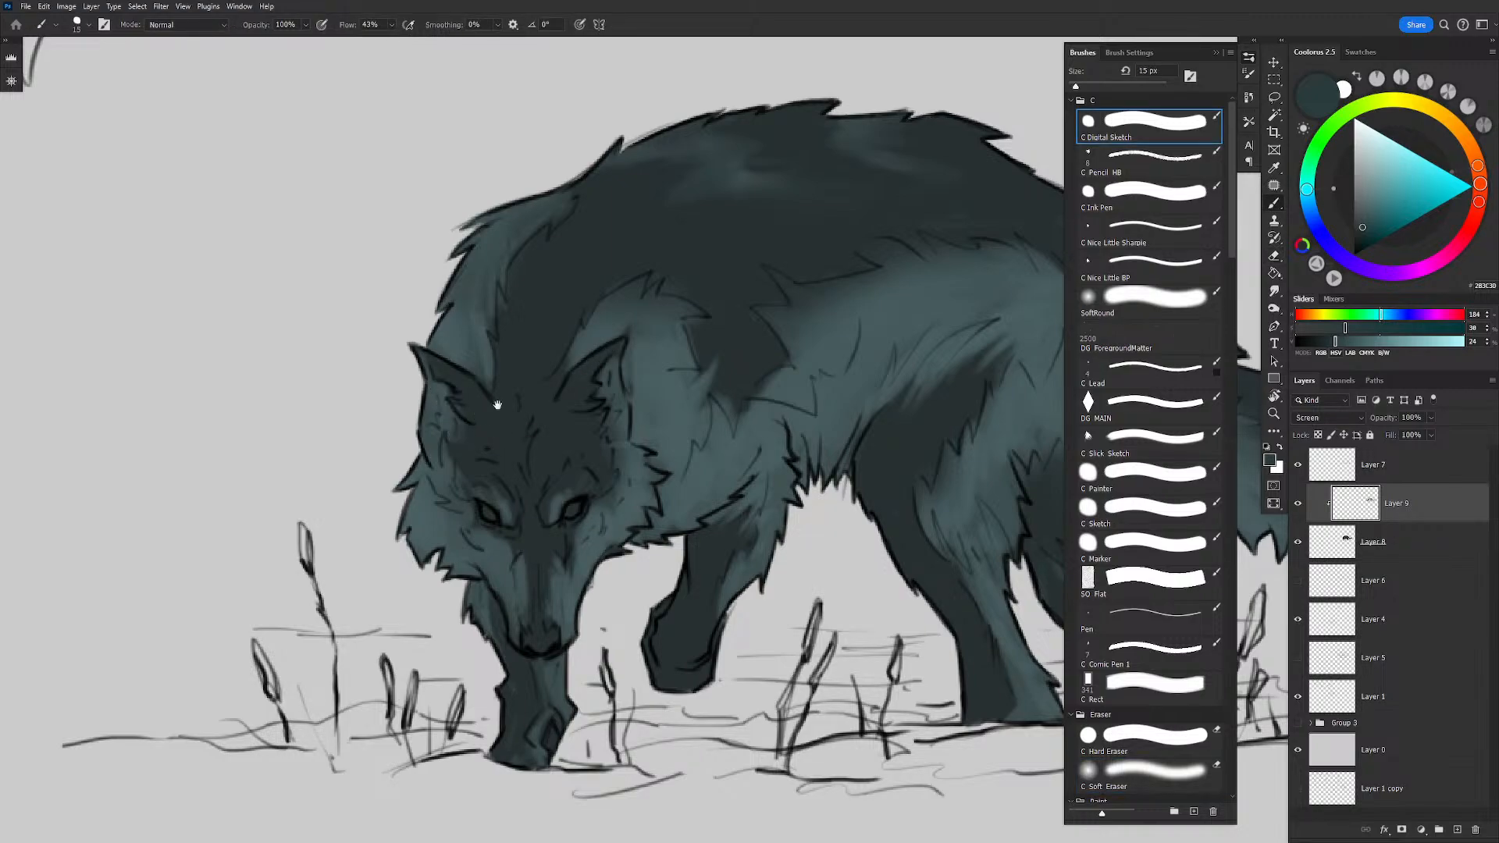
drag(695, 405, 615, 377)
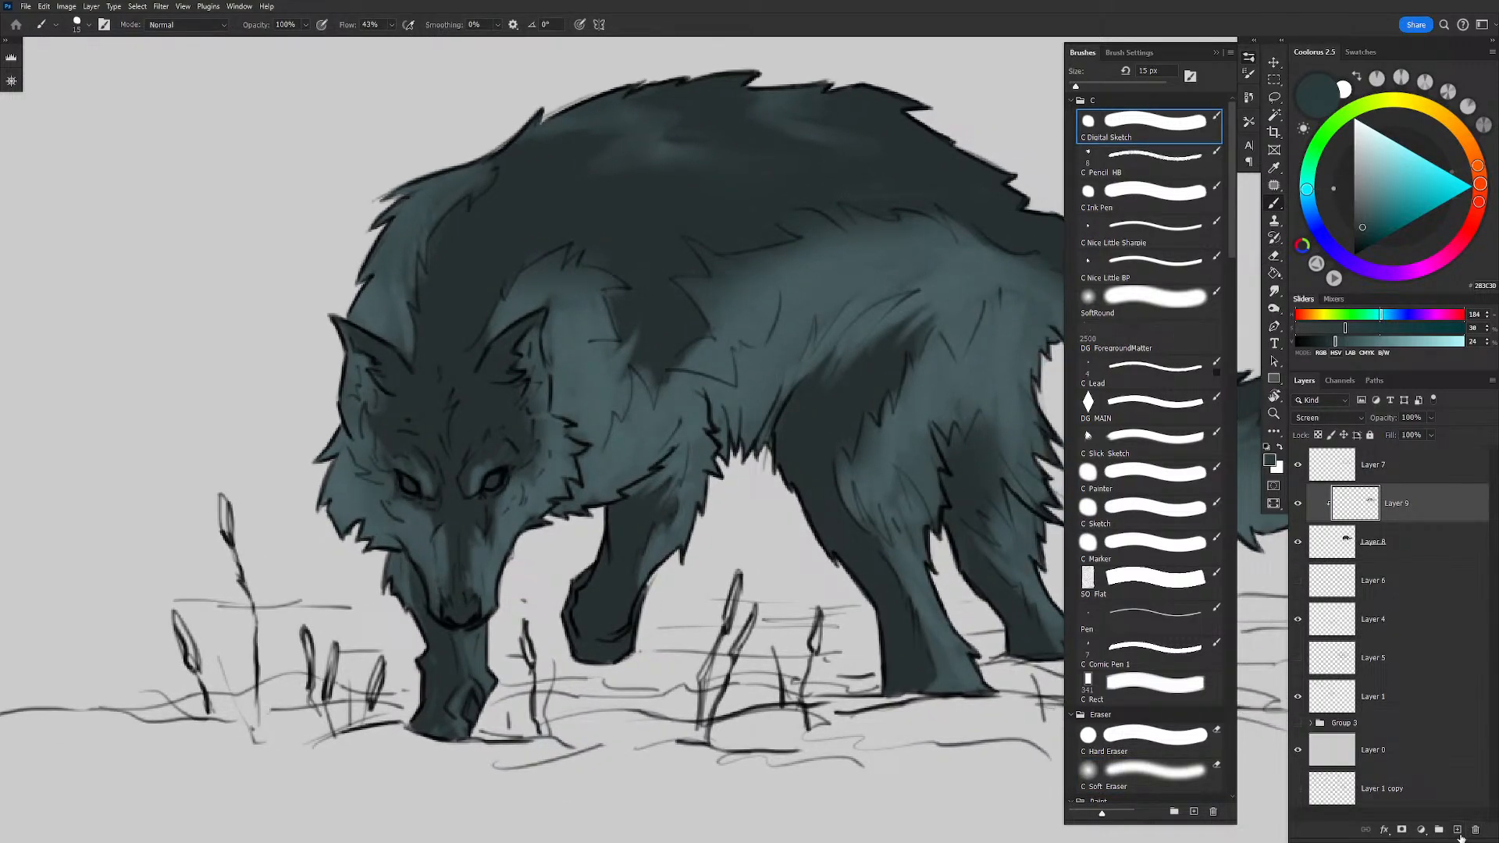
Step: Add a new clipped layer above Layer 9 and set it to Screen blending at 73% opacity
click(1457, 830)
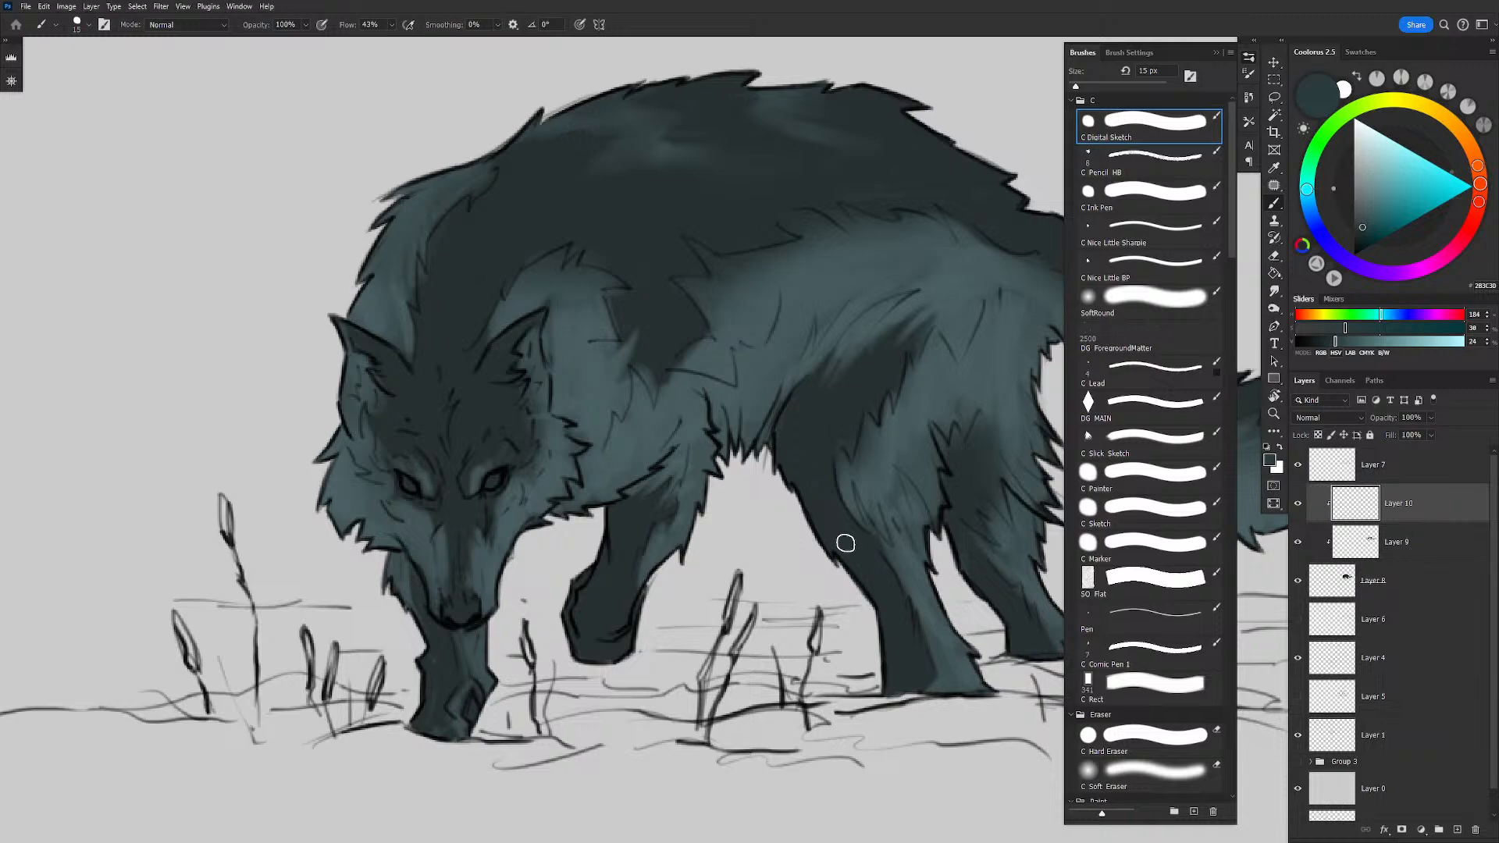
drag(769, 425, 724, 414)
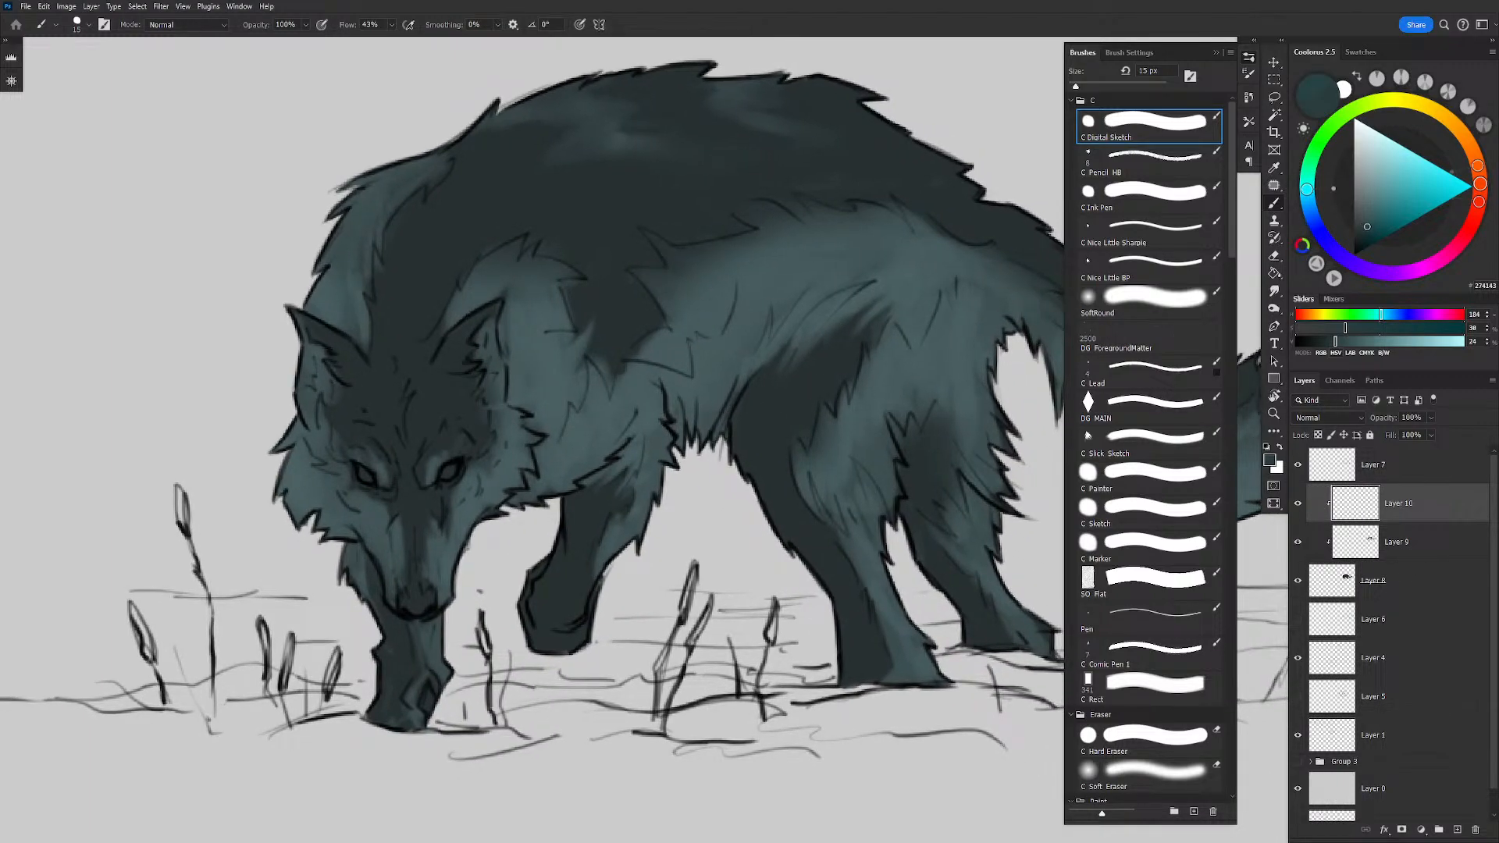
drag(1367, 226, 1370, 221)
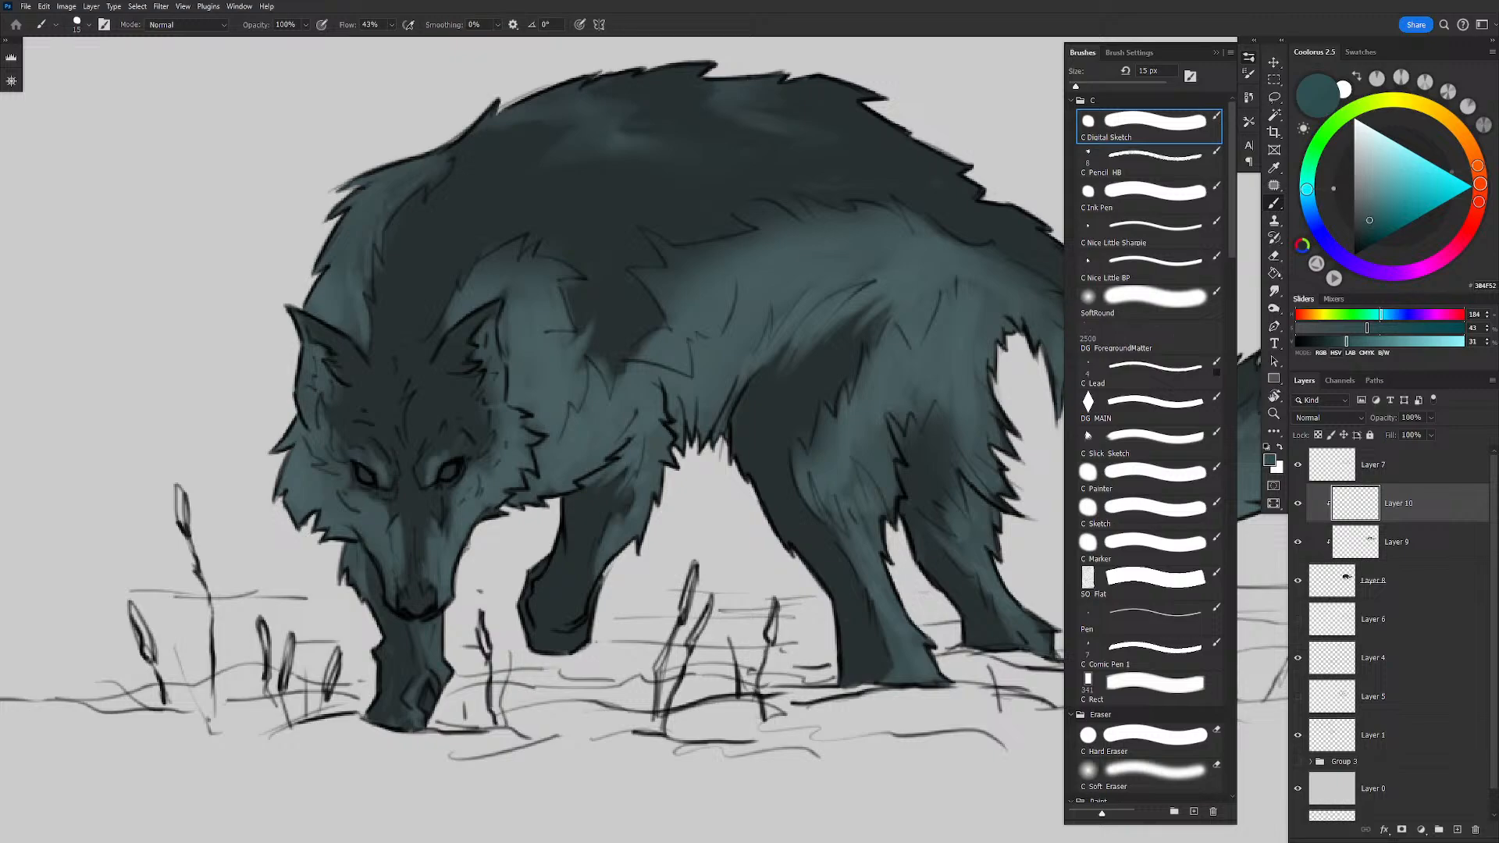
click(1339, 419)
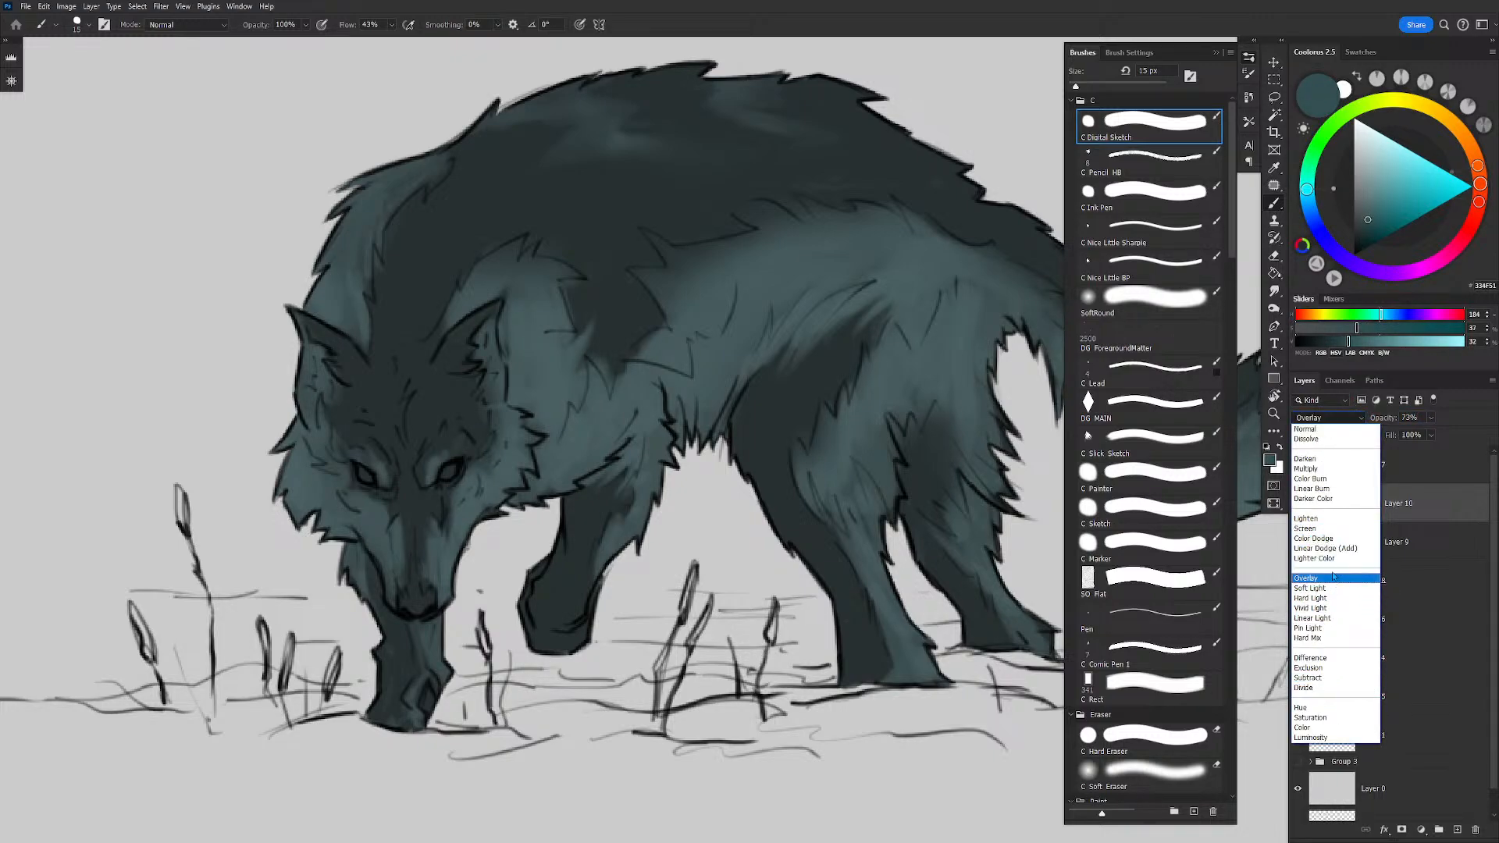
click(1327, 529)
mouse_move(697, 399)
mouse_down()
mouse_move(685, 391)
mouse_move(670, 411)
mouse_up()
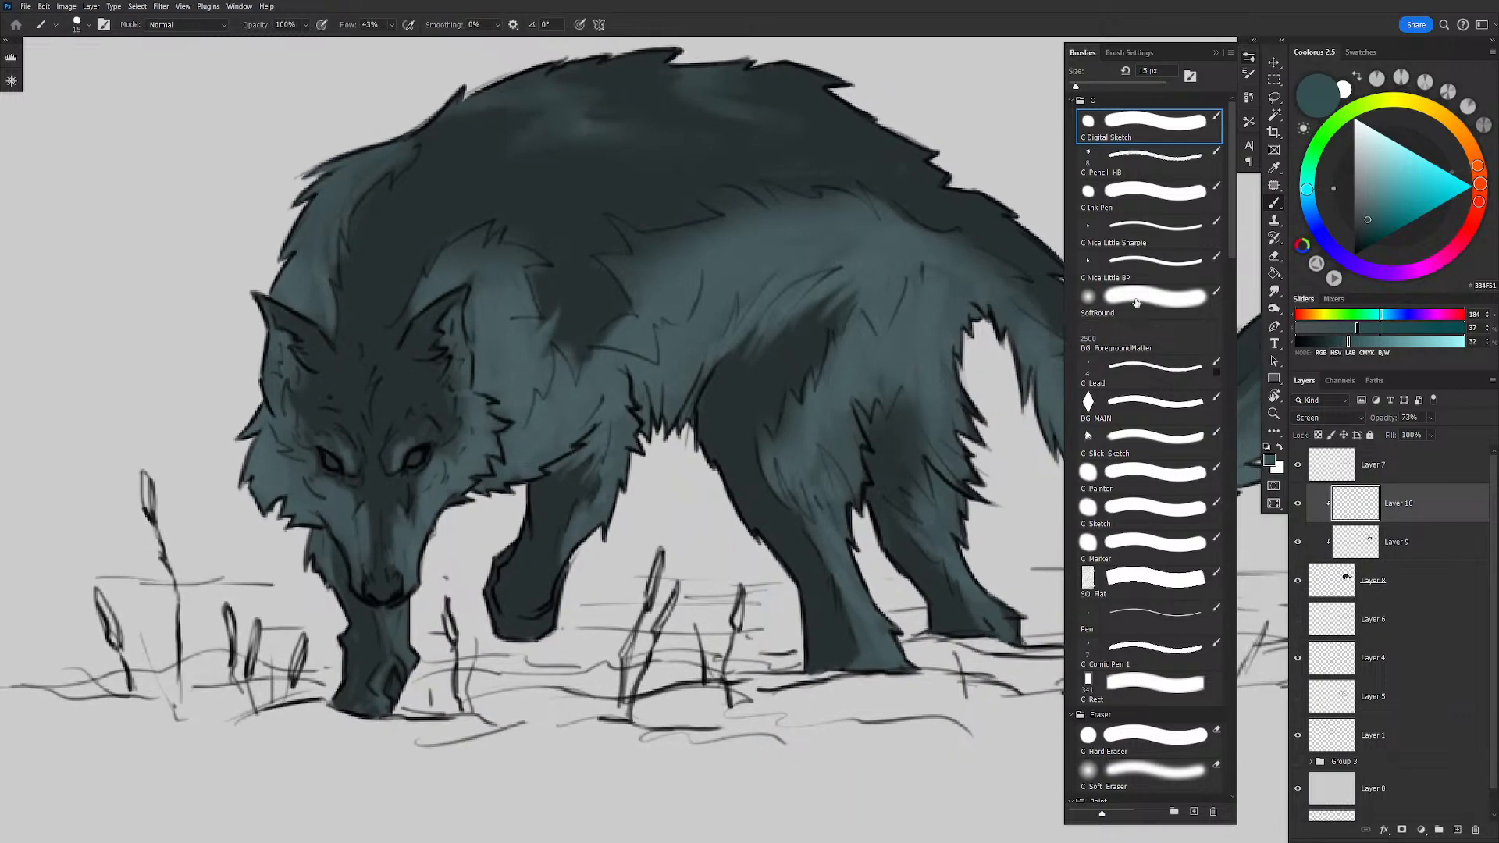
Step: Choose the SoftRound brush with a more saturated teal (2F5F62) and switch Layer 10 to Color Dodge blending
click(1131, 305)
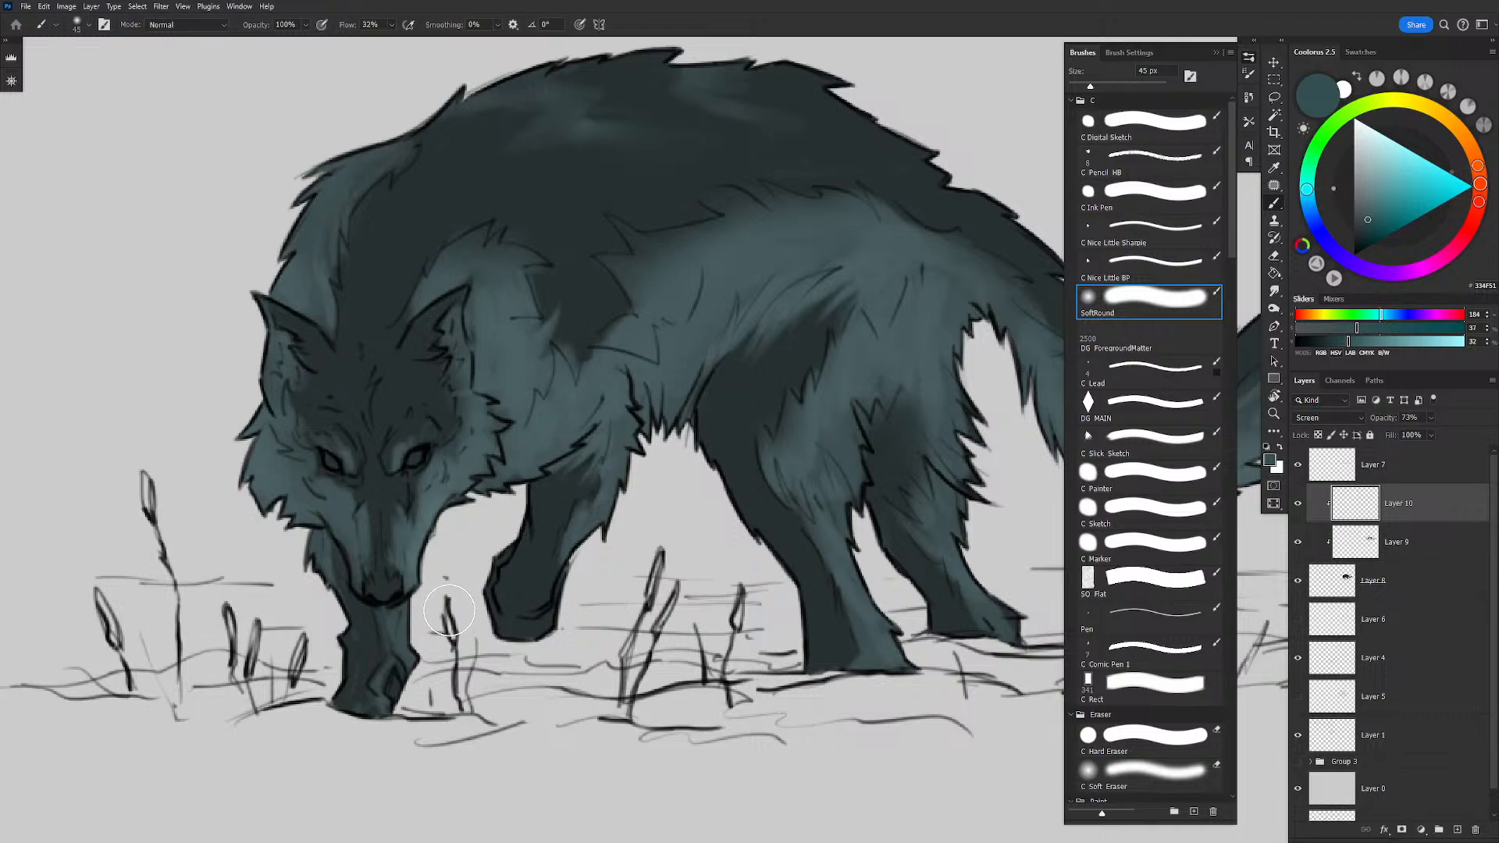
click(1378, 216)
click(1331, 420)
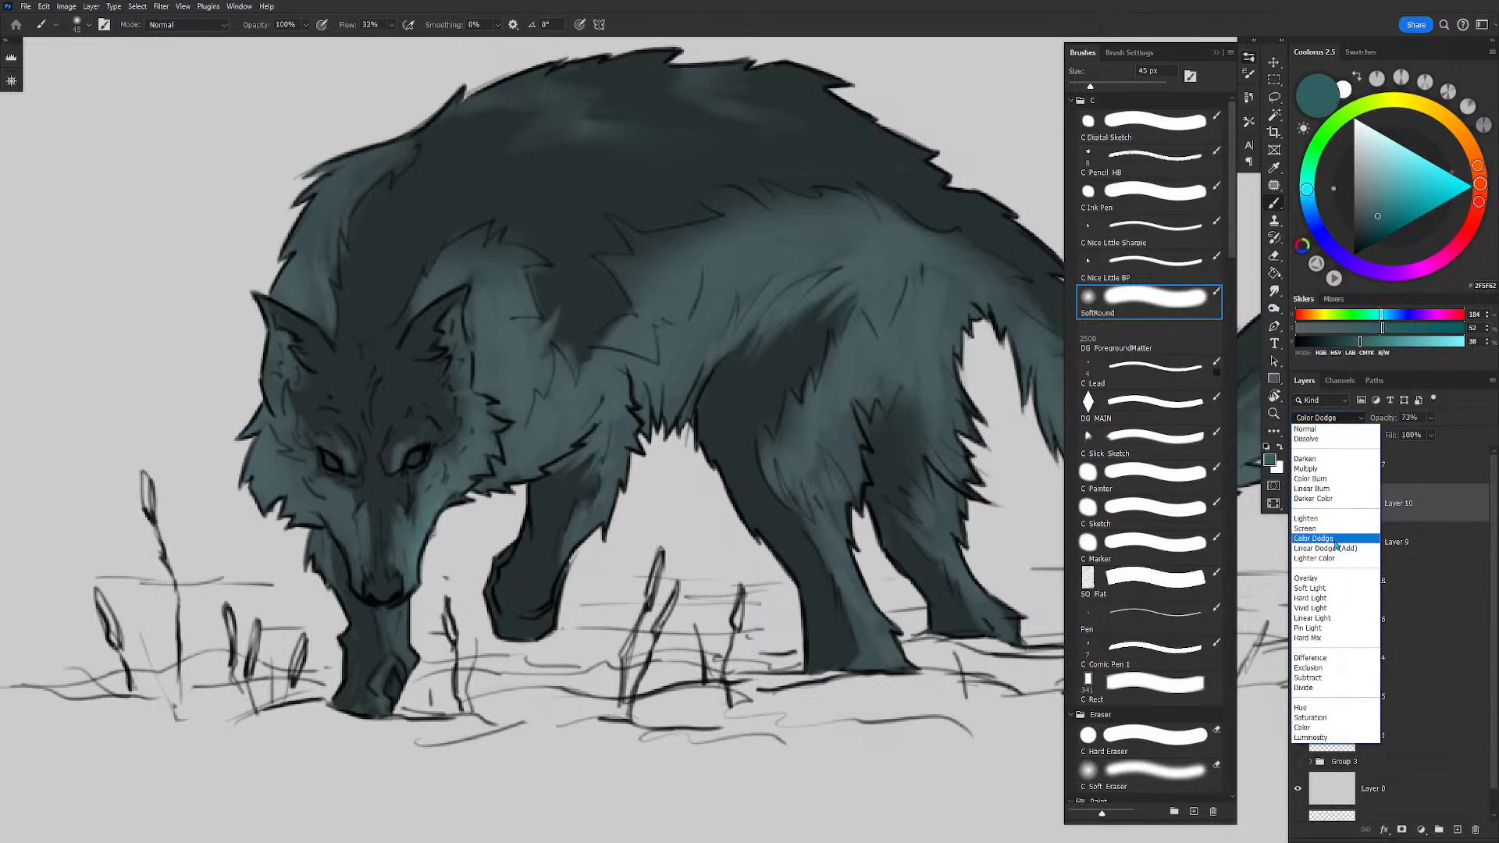
click(1336, 540)
drag(509, 527, 555, 509)
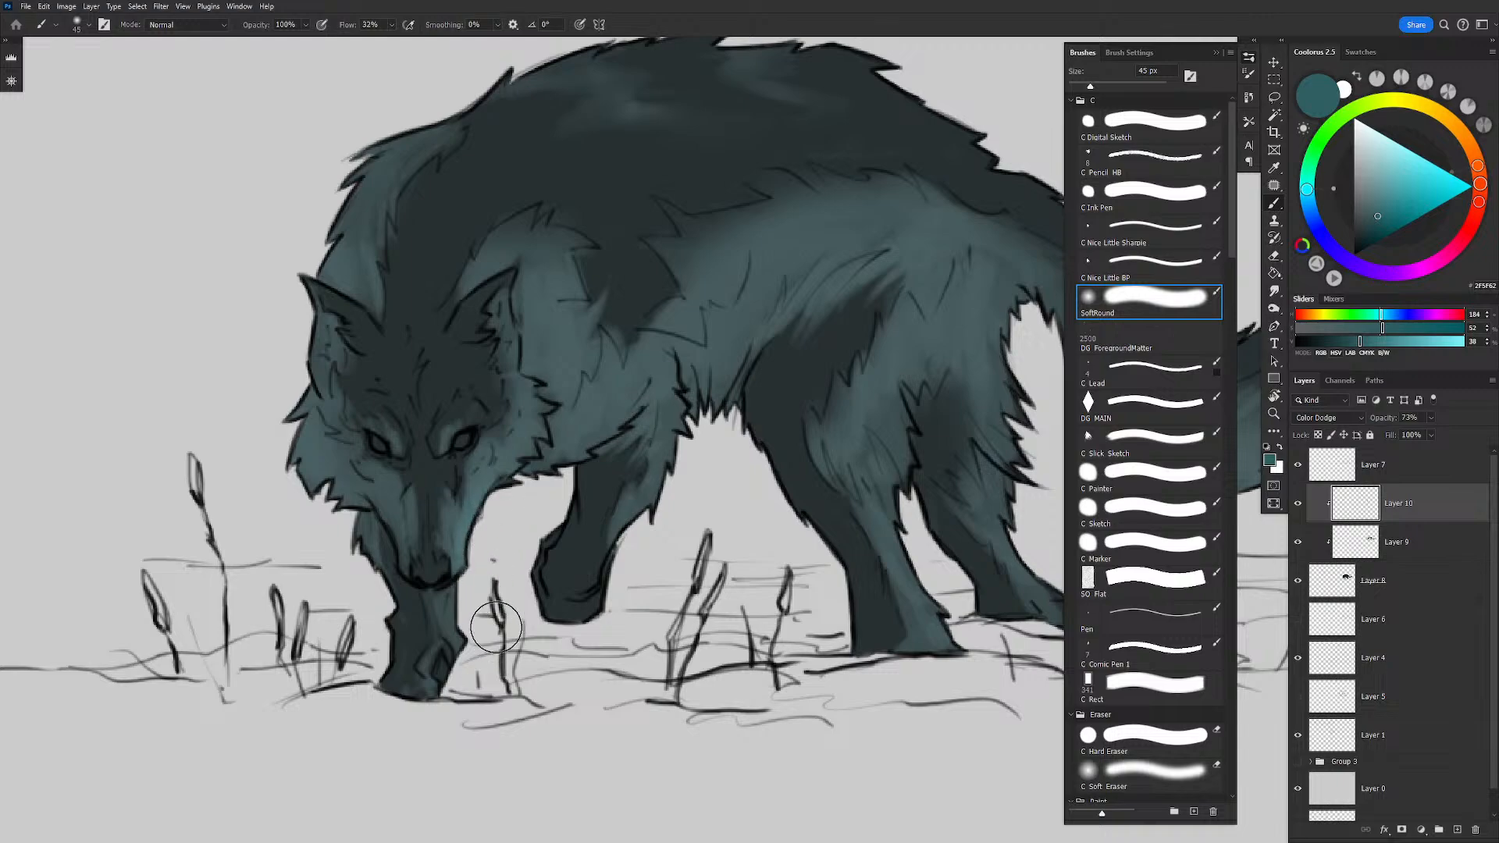
Step: Paint soft teal highlights on the wolf's chest and belly fur, enlarging the brush up to 90 px
drag(625, 420, 546, 459)
key(bracketright)
key(bracketright)
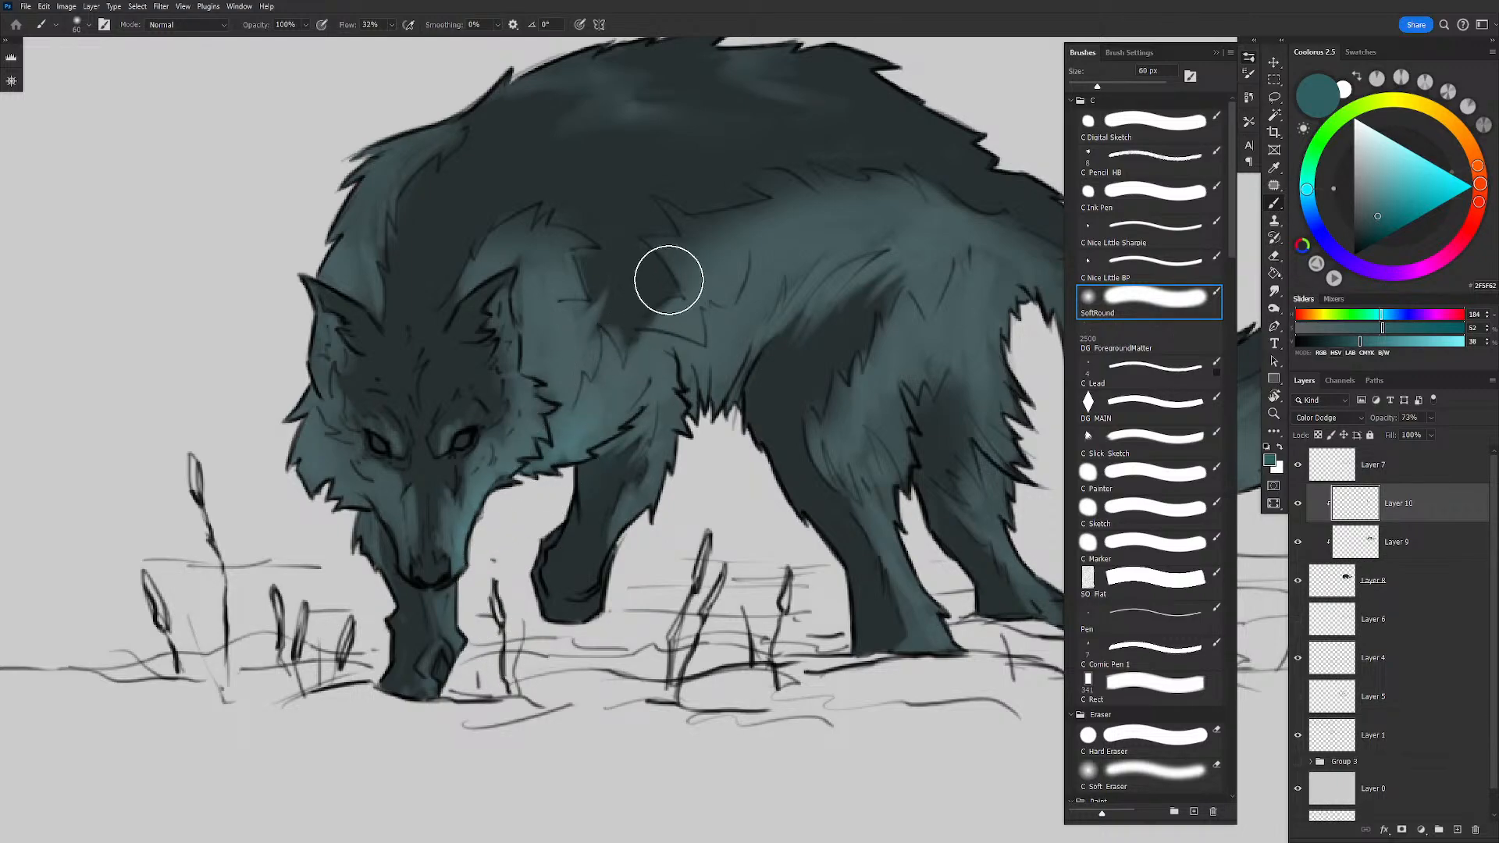
key(bracketleft)
key(bracketleft)
key(bracketright)
key(bracketright)
key(bracketright)
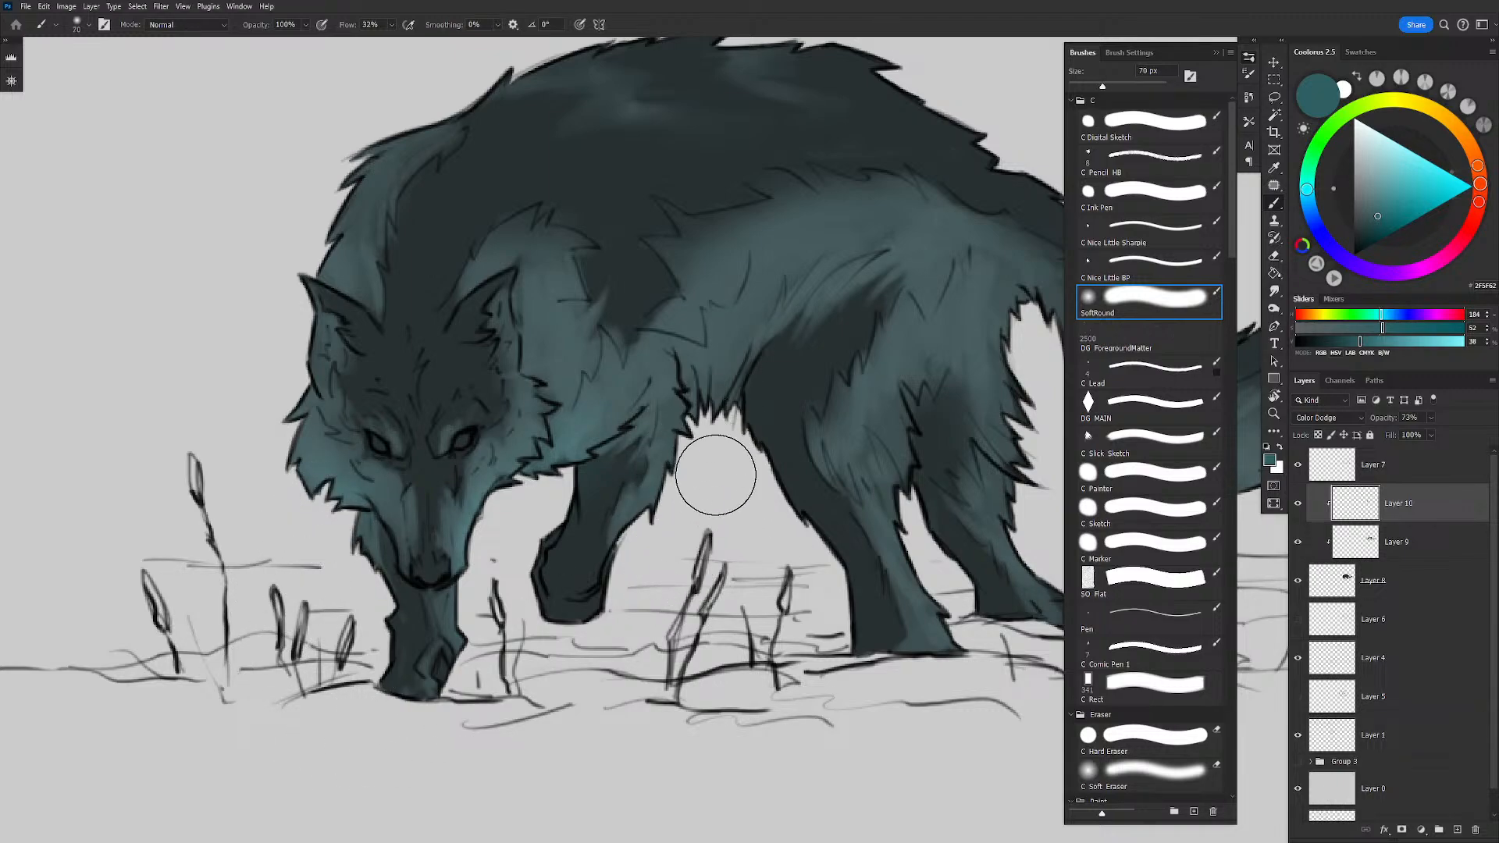
key(bracketright)
key(bracketright)
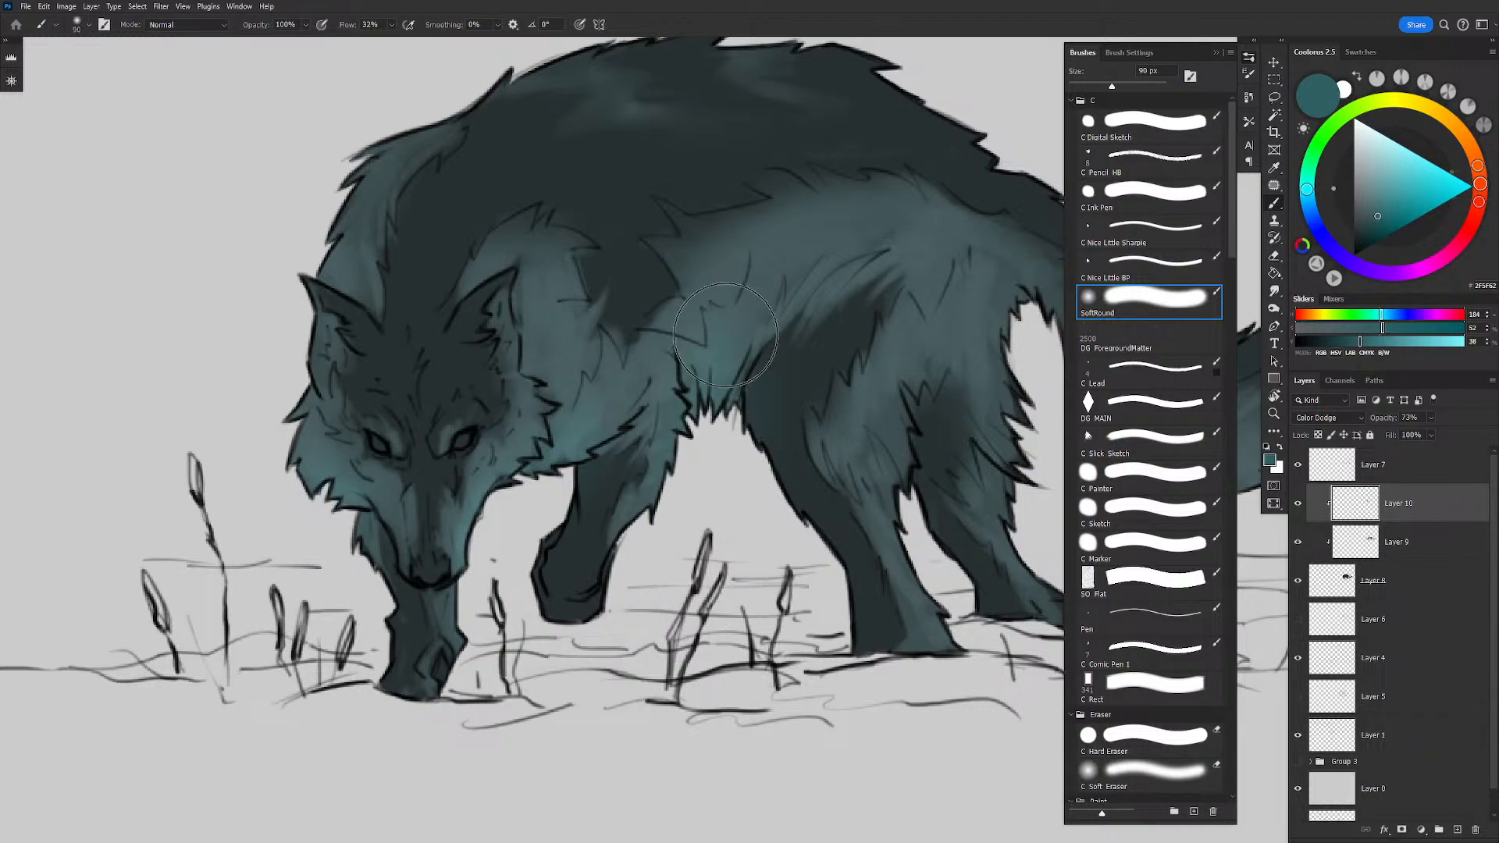
Step: Extend the soft teal highlights over the hind legs and the underside of the tail, enlarging the brush to 100 px
drag(736, 524, 612, 551)
key(bracketleft)
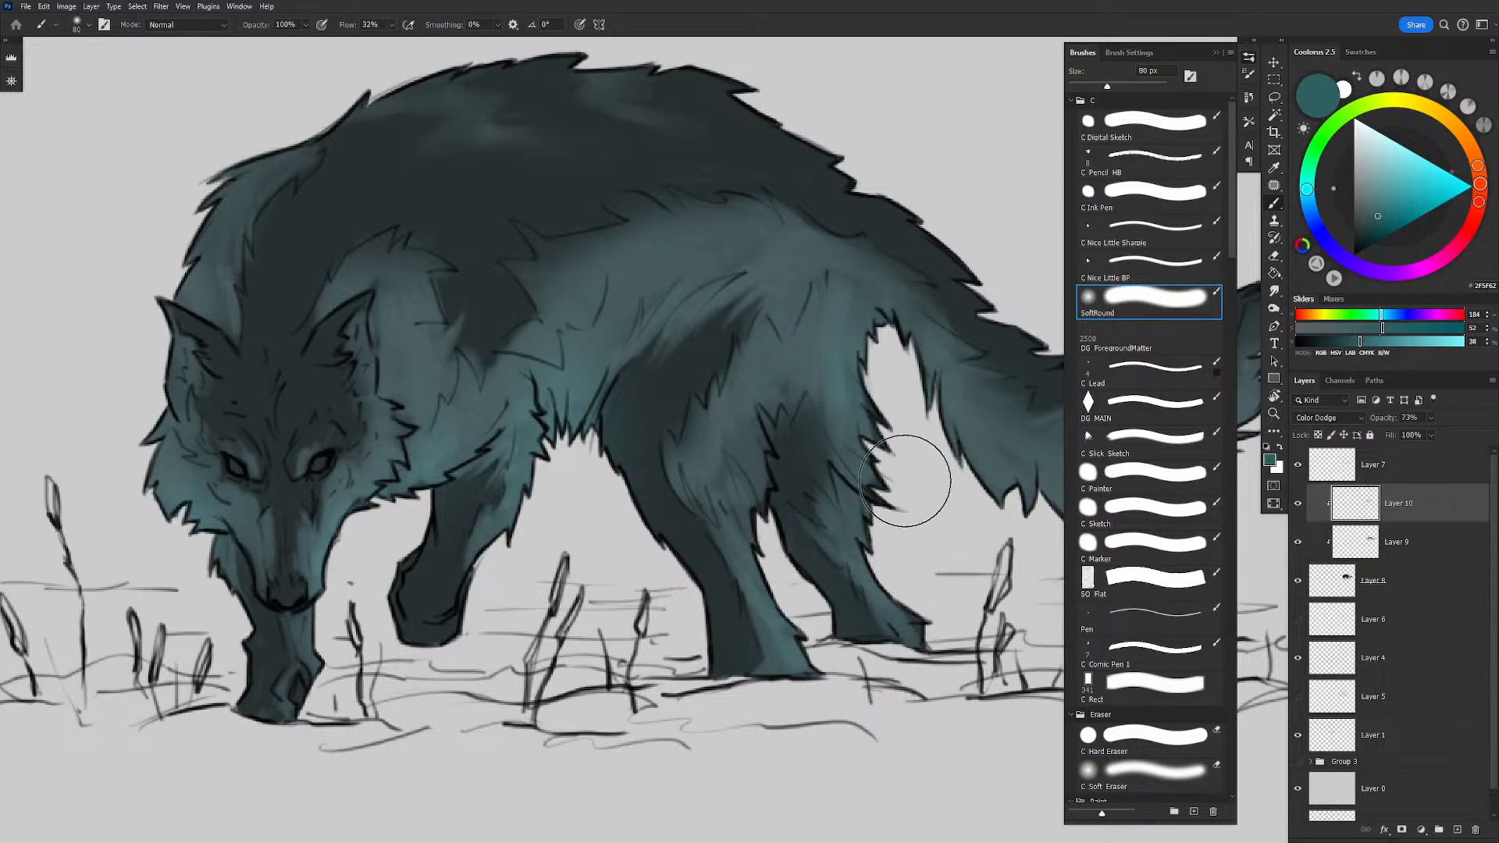
drag(936, 469, 776, 428)
key(bracketright)
key(bracketright)
mouse_move(922, 490)
mouse_down()
mouse_move(695, 487)
mouse_move(594, 460)
mouse_up()
drag(702, 264, 794, 259)
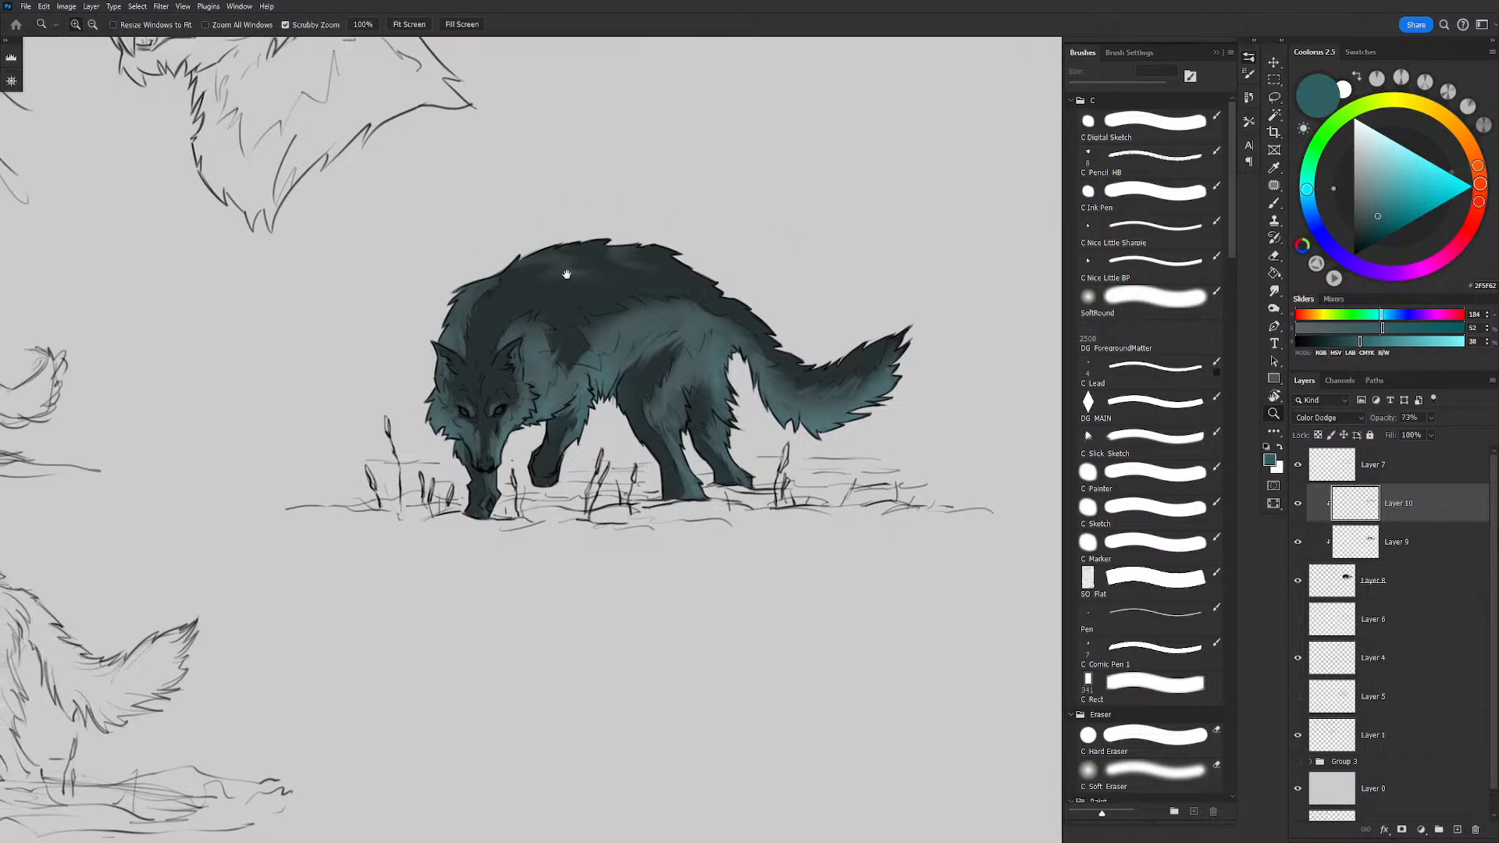
drag(587, 347, 643, 336)
drag(597, 402, 616, 398)
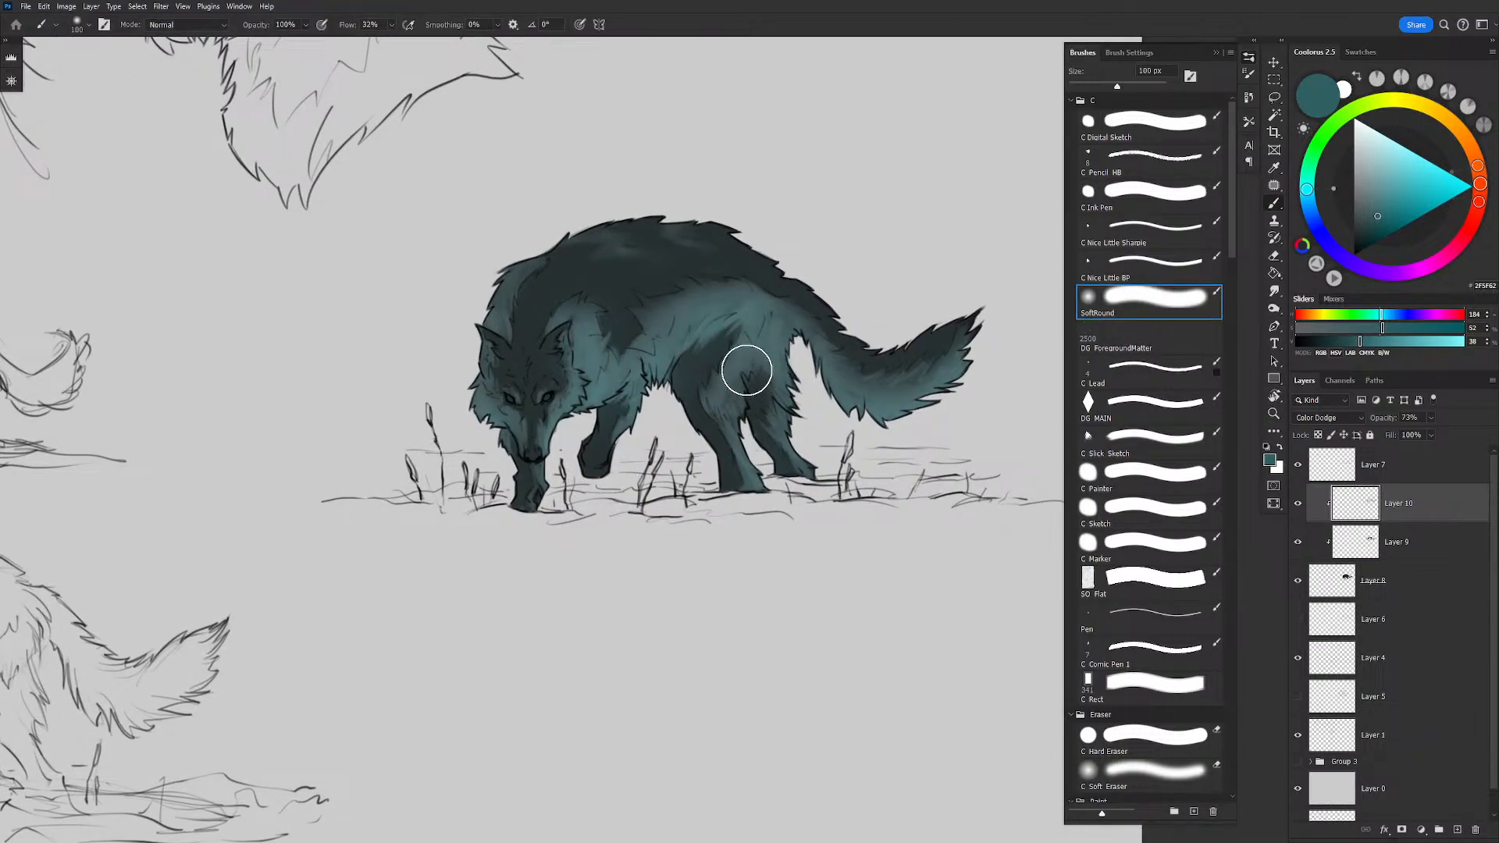
Step: Enlarge the soft brush to 250 px and spread a broad teal glow over the wolf's body
drag(579, 353, 562, 392)
key(bracketright)
key(bracketright)
key(bracketright)
key(bracketright)
key(bracketright)
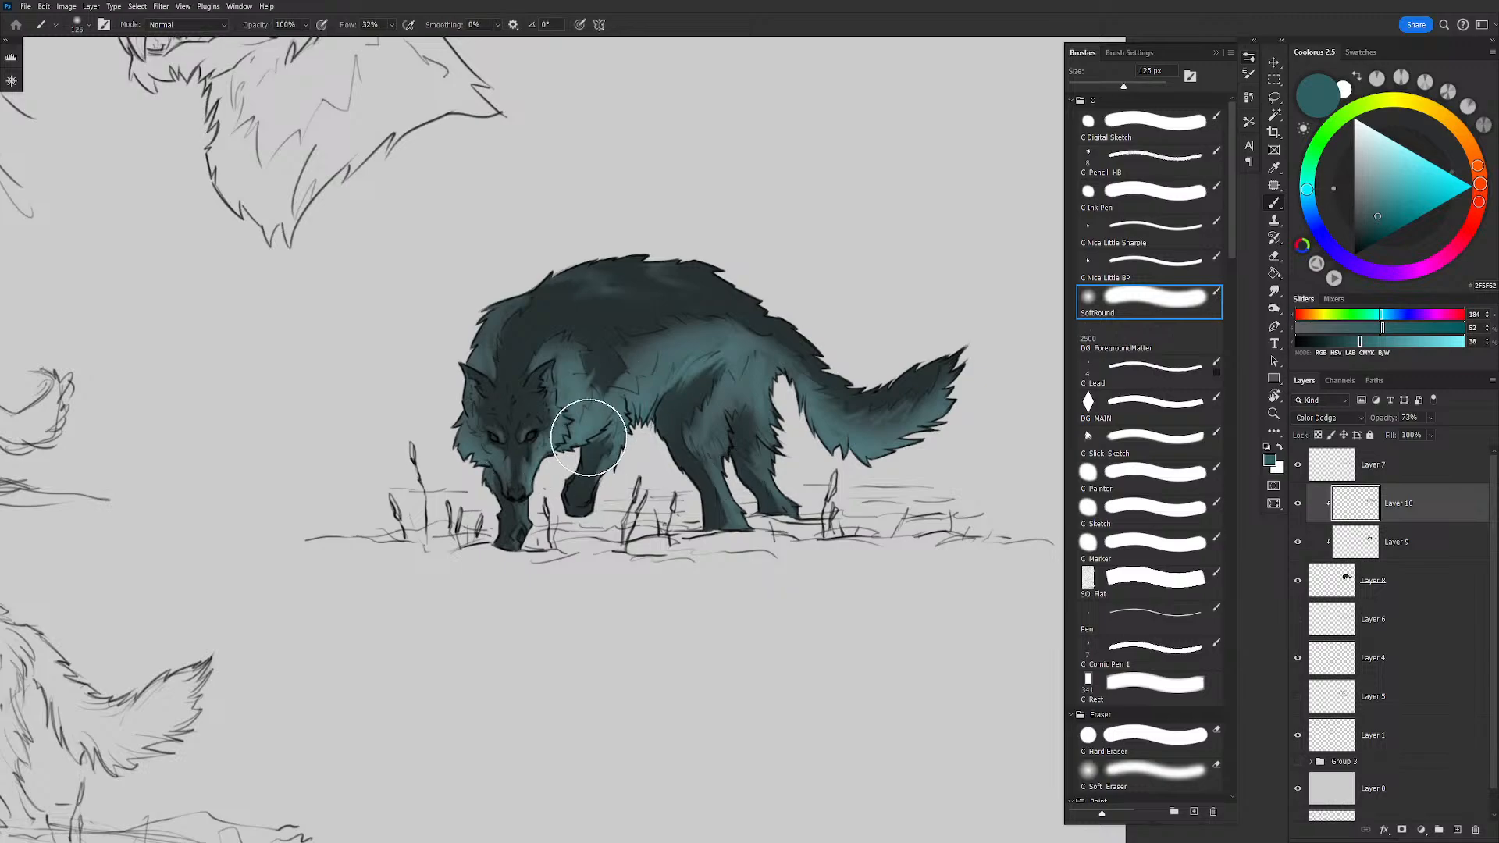
drag(546, 459, 564, 463)
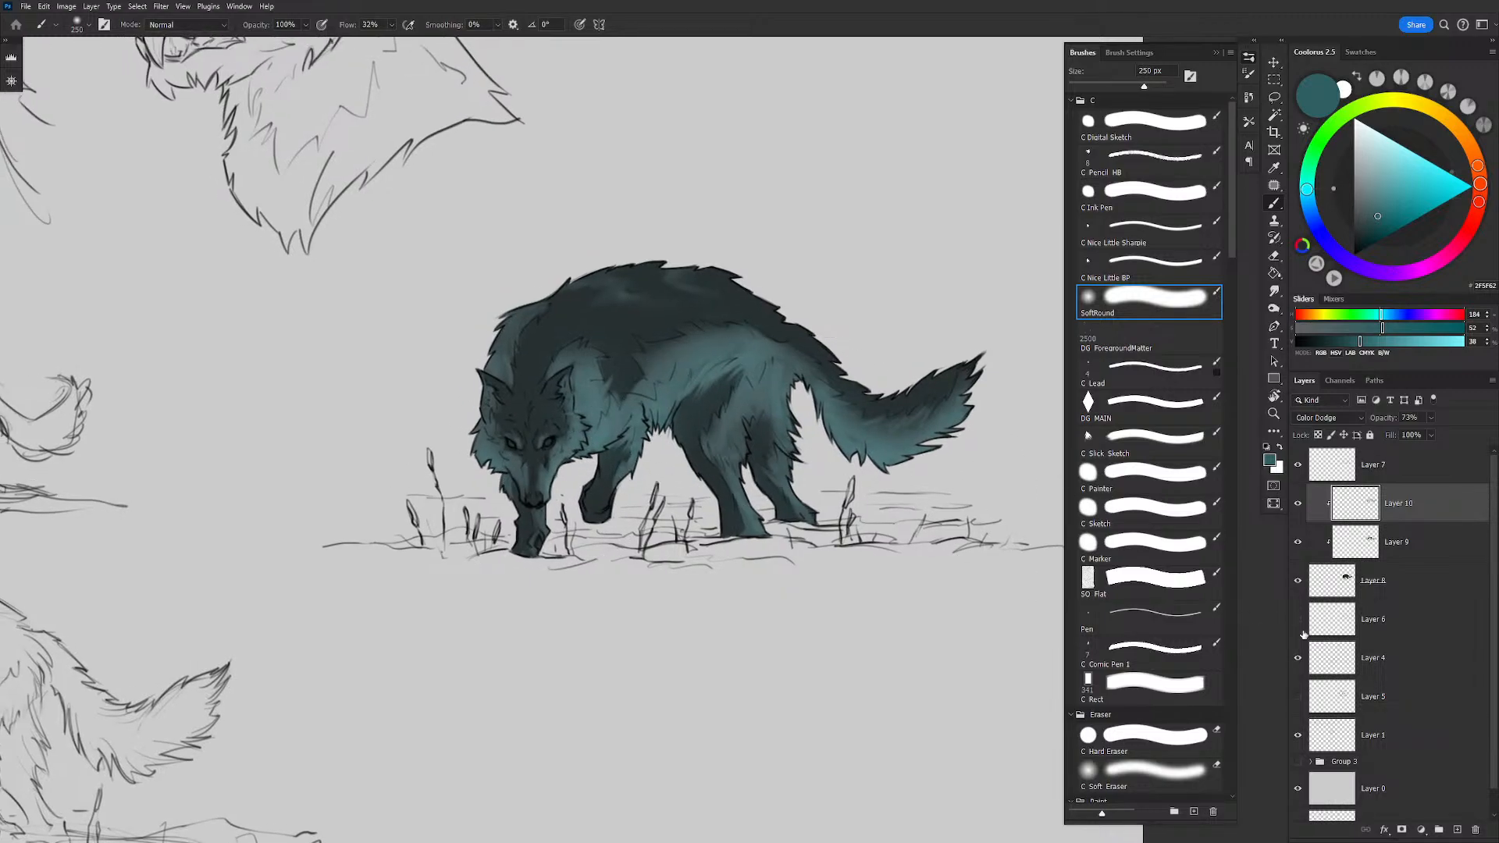
Step: Reduce the brush to 100 px and brighten the fur on the wolf's hind thigh
key(bracketleft)
key(bracketleft)
key(bracketleft)
key(bracketleft)
key(bracketleft)
key(bracketleft)
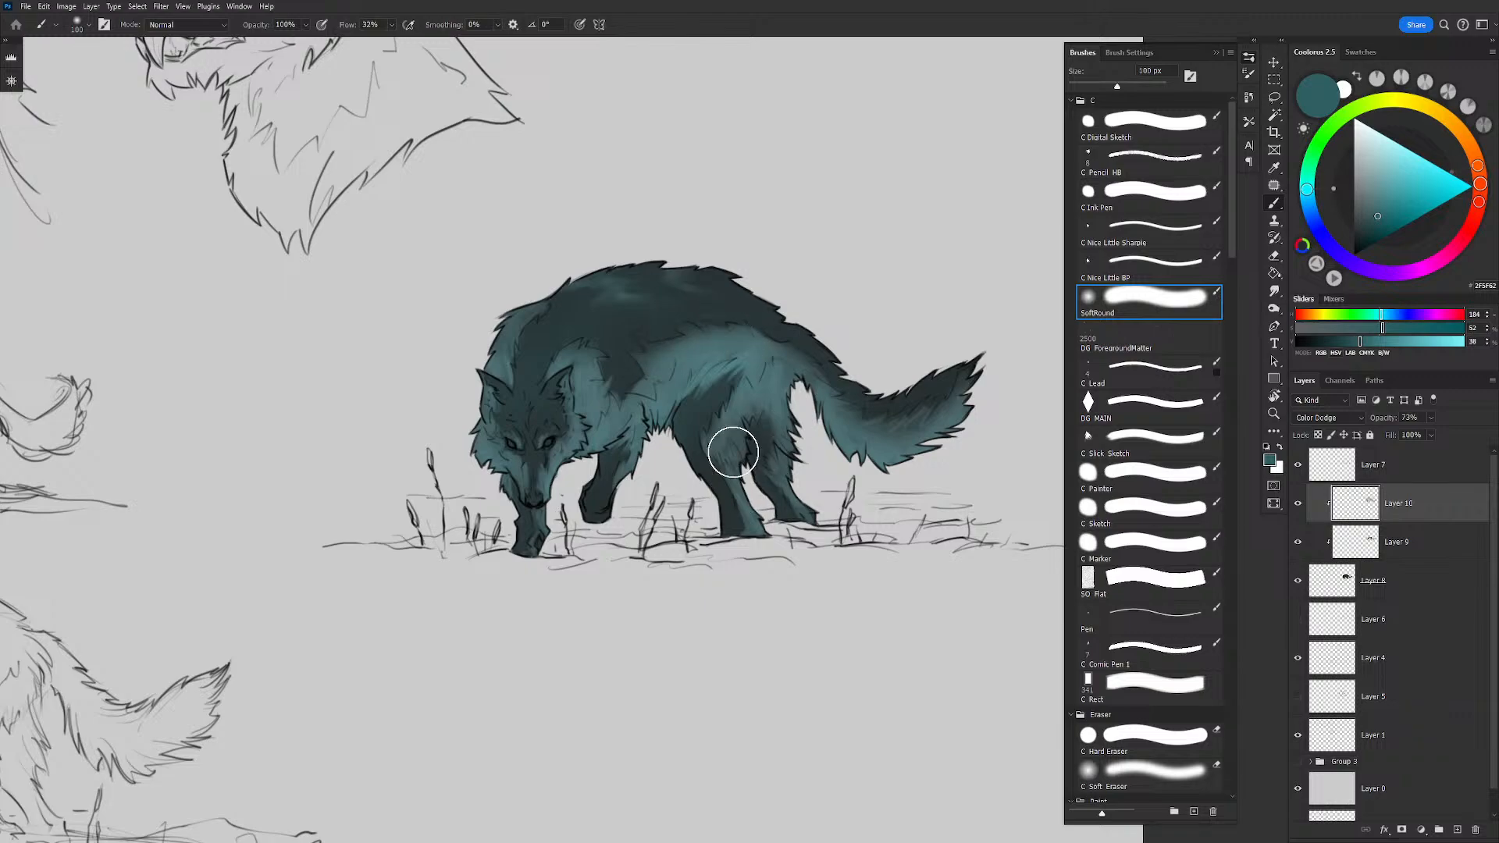
drag(733, 453, 708, 422)
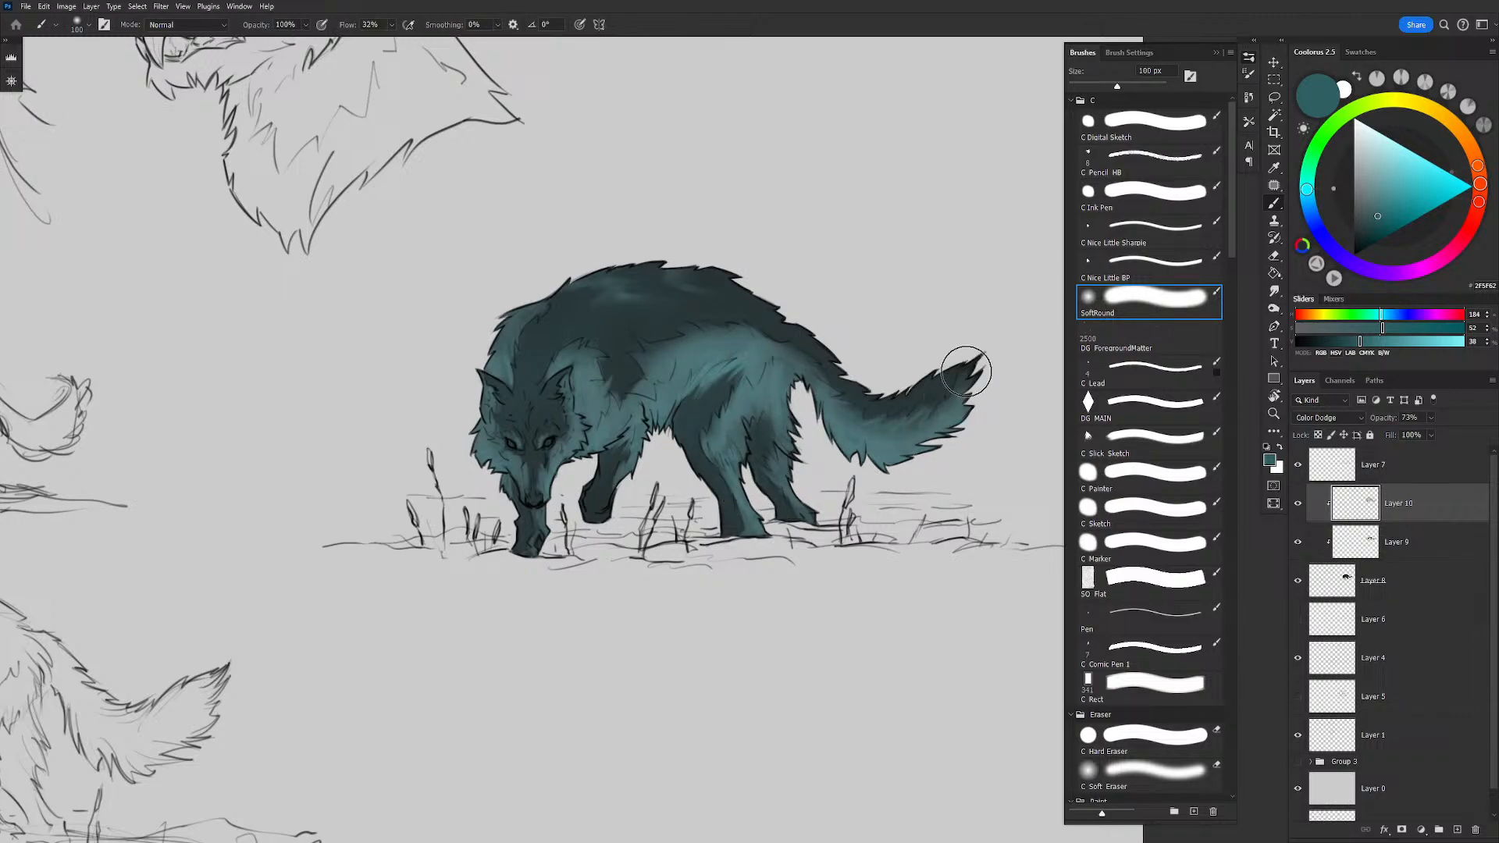
Step: Enlarge the brush to 175 px and brighten the wolf's rump and tail with soft teal strokes
key(])
key(])
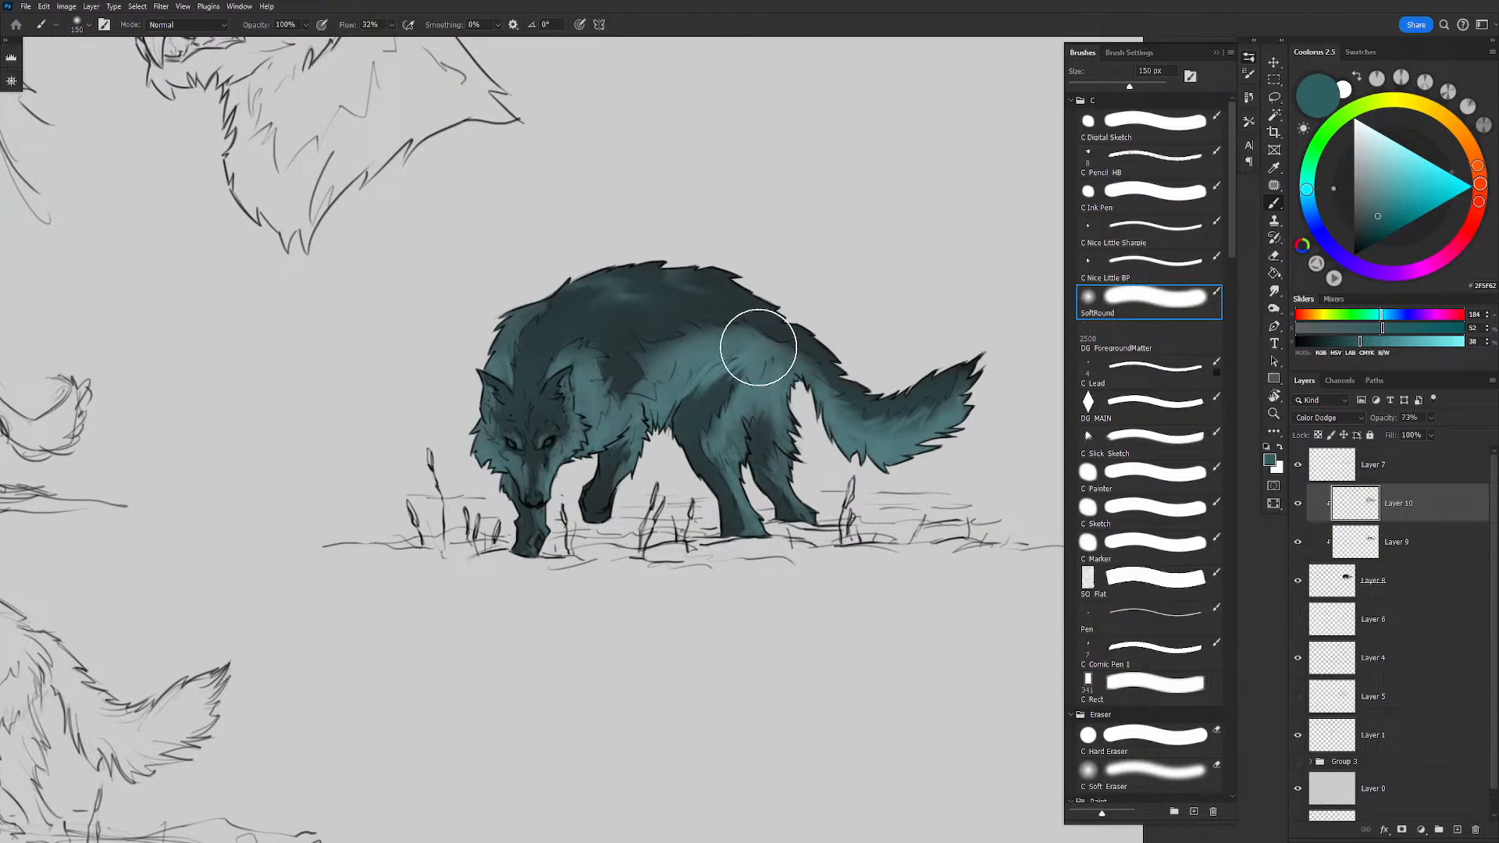
drag(746, 211, 691, 204)
drag(752, 161, 723, 201)
drag(707, 301, 732, 320)
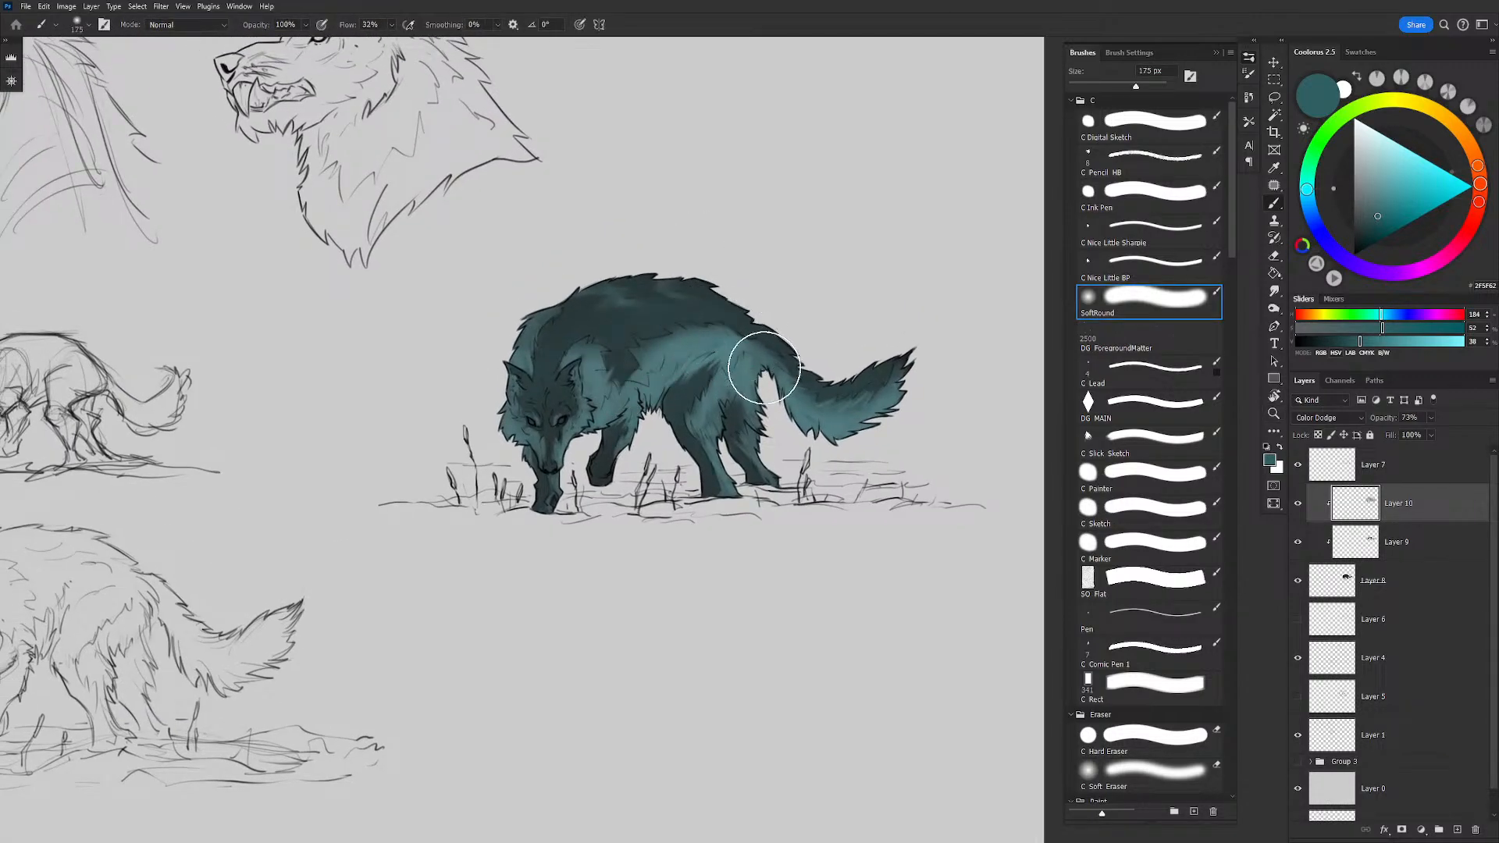
key(])
drag(656, 396, 703, 410)
Step: Set Layer 10 to Color Dodge at 100% opacity, and select the wolf's base color layer, Layer 8
click(1319, 418)
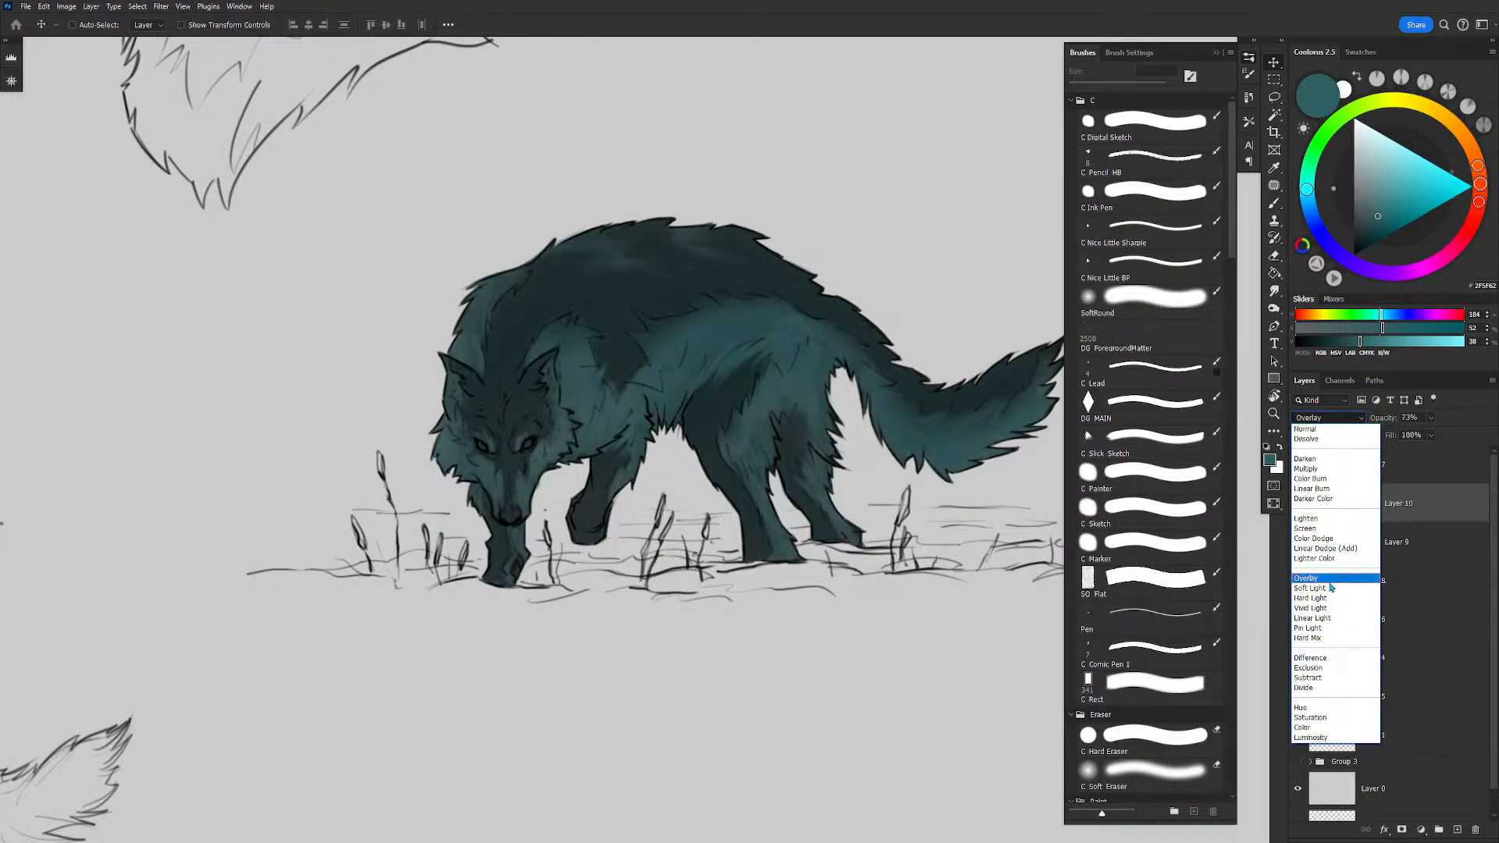
click(1329, 542)
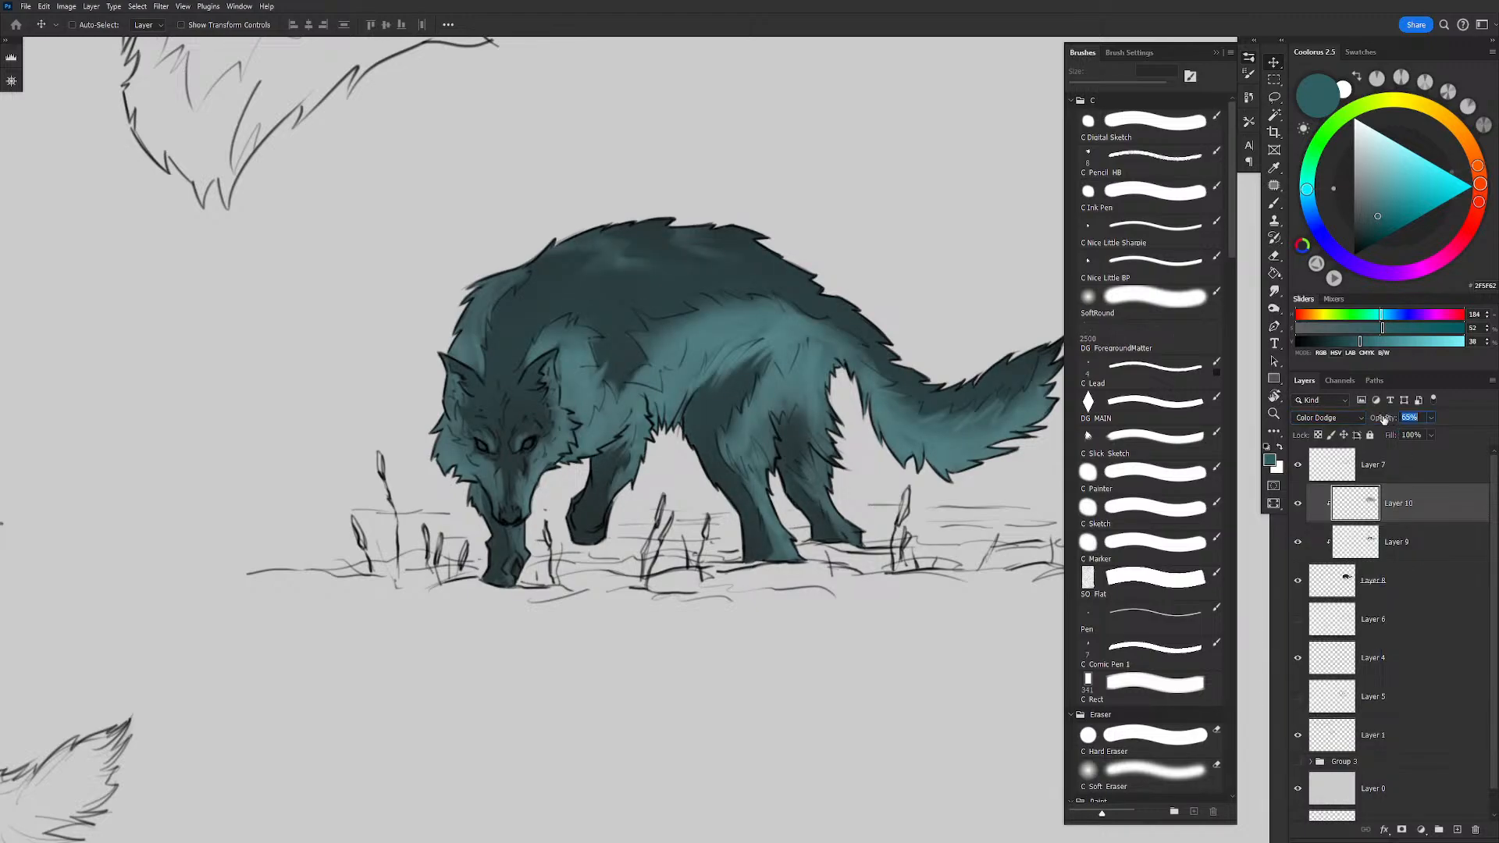
drag(1384, 420, 1249, 414)
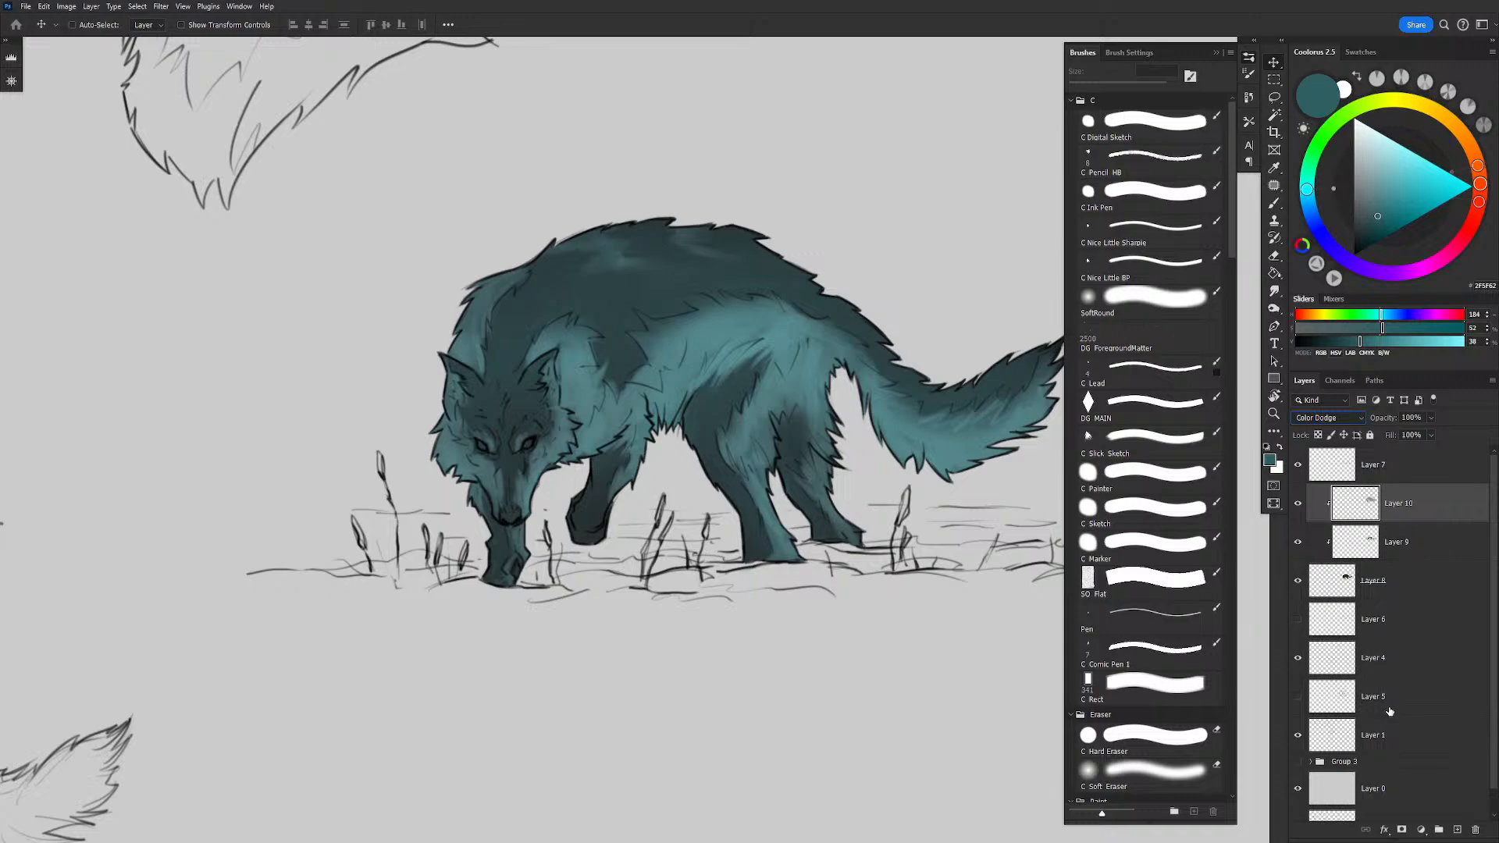
click(1409, 588)
key(ctrl+u)
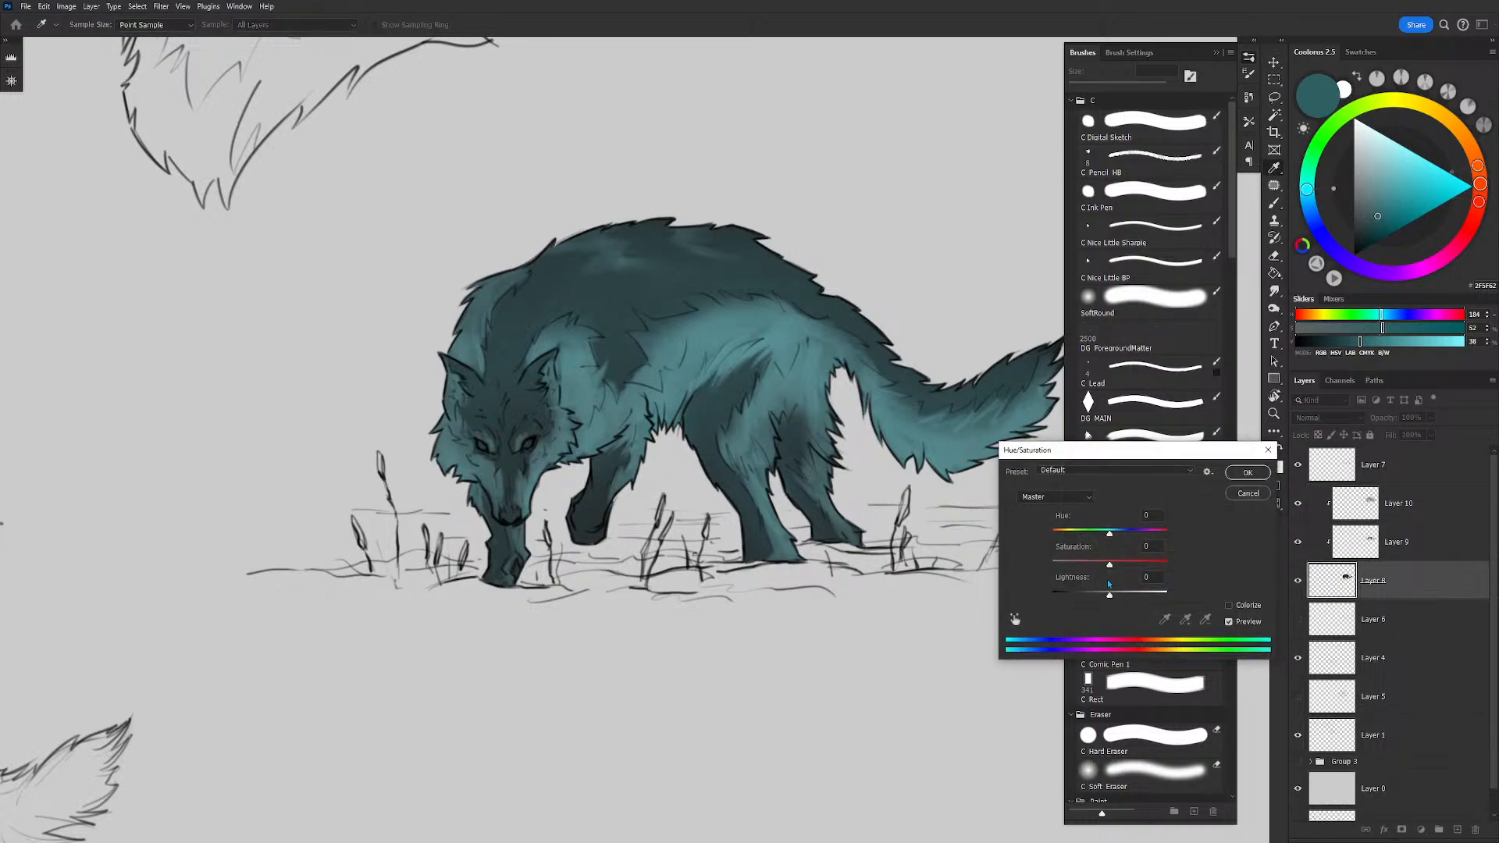
drag(1071, 578, 1106, 582)
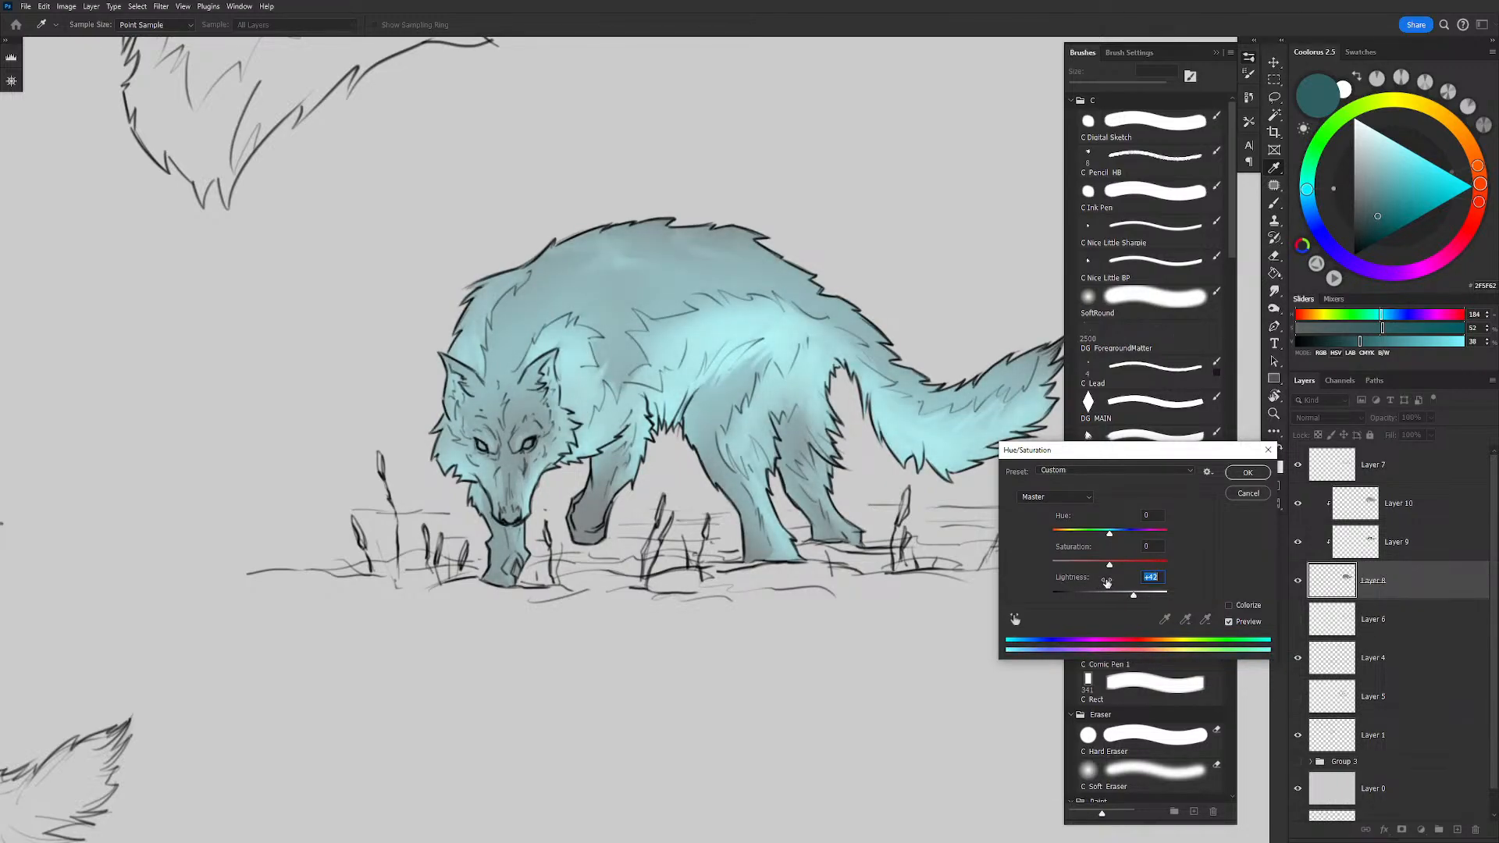
mouse_move(1107, 582)
mouse_down()
mouse_move(1067, 580)
mouse_move(1085, 580)
mouse_up()
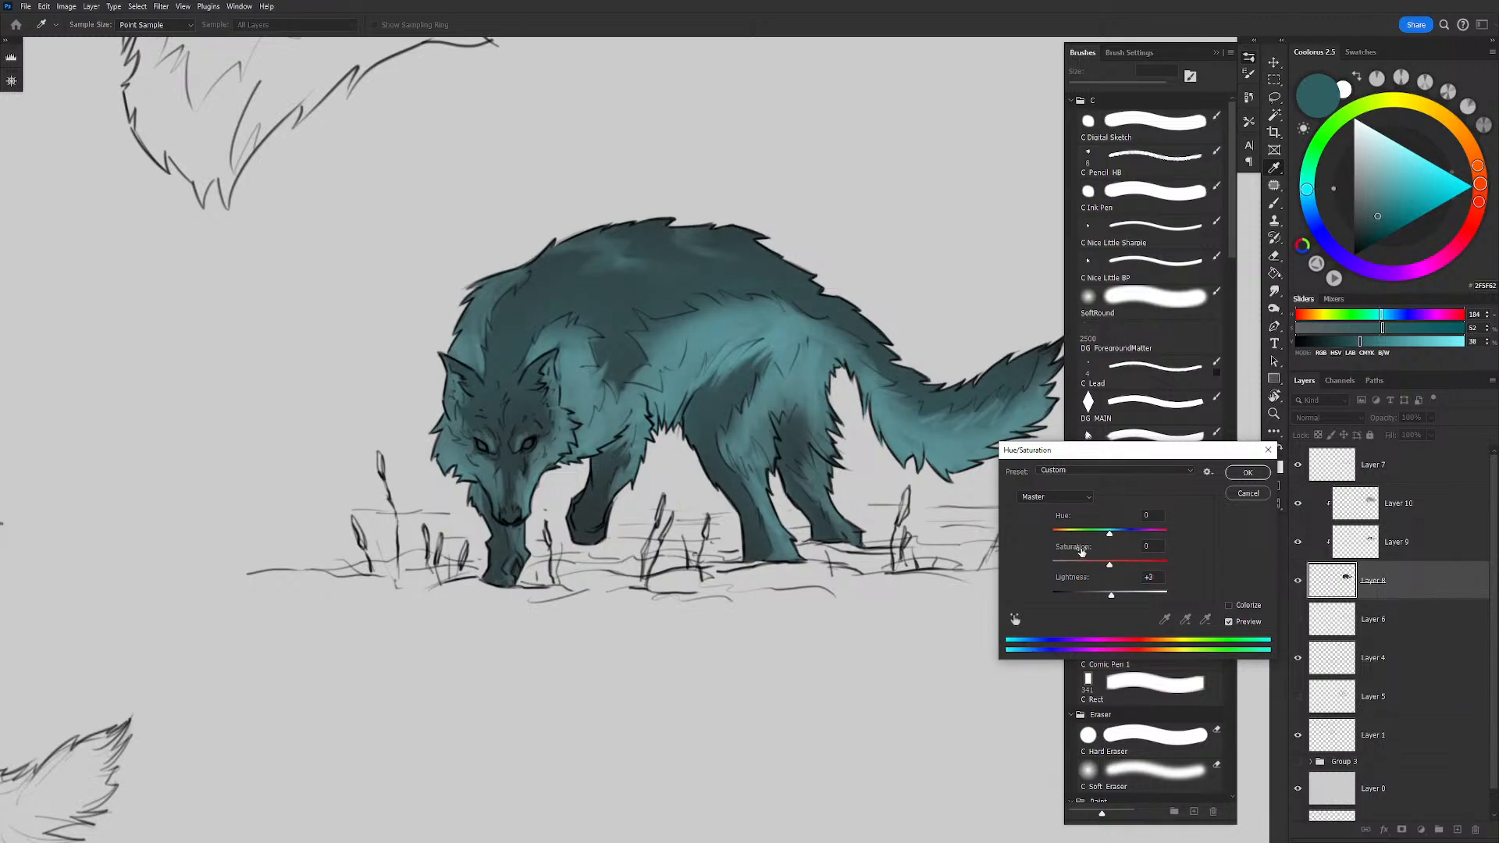
drag(1071, 549, 1100, 555)
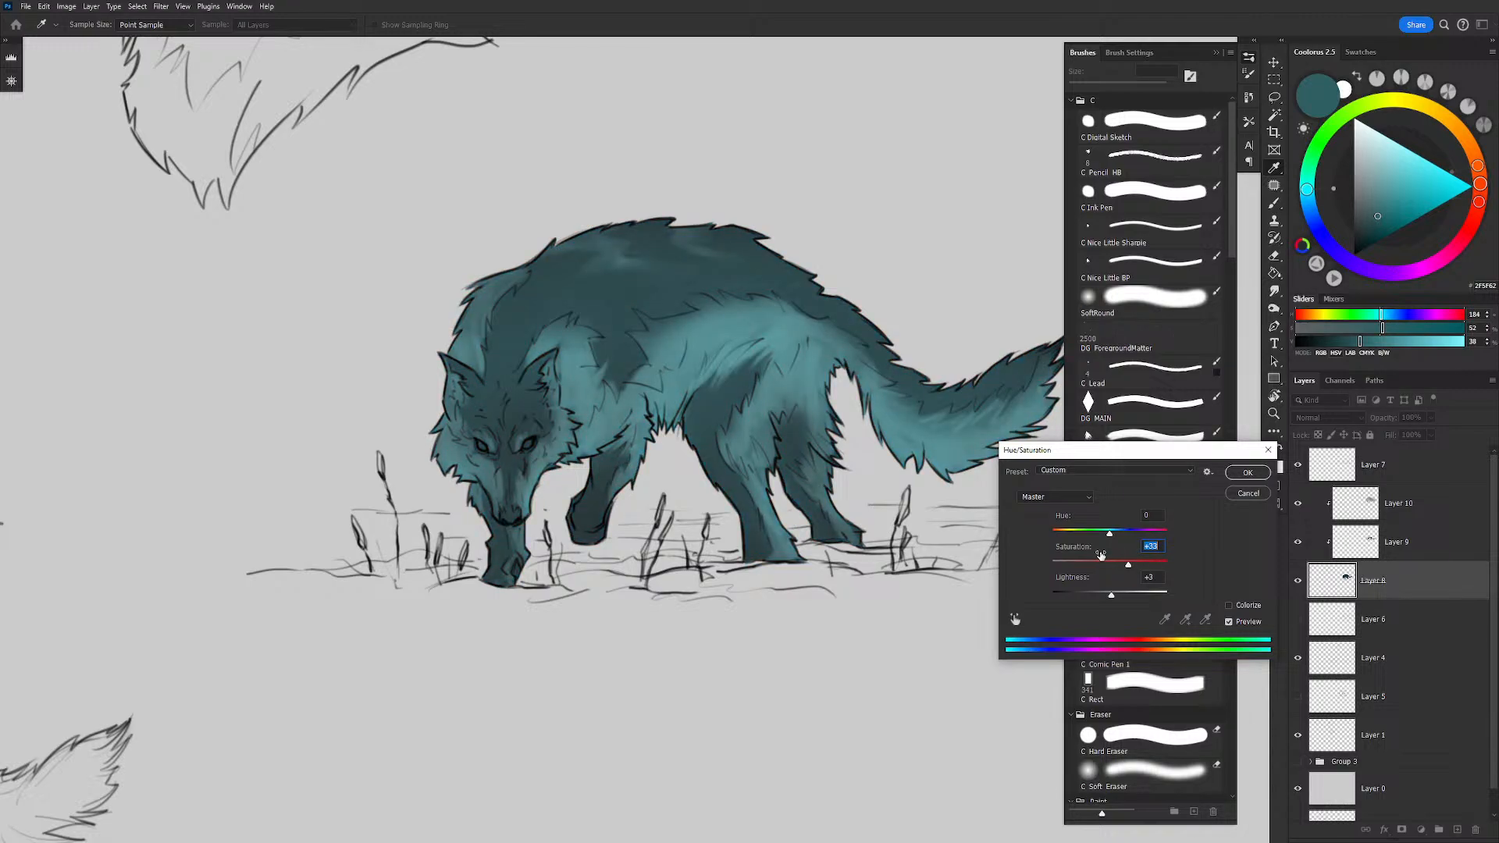
click(1247, 493)
Step: Darken the wolf's base color layer with Hue/Saturation by setting Lightness to -18
key(ctrl+u)
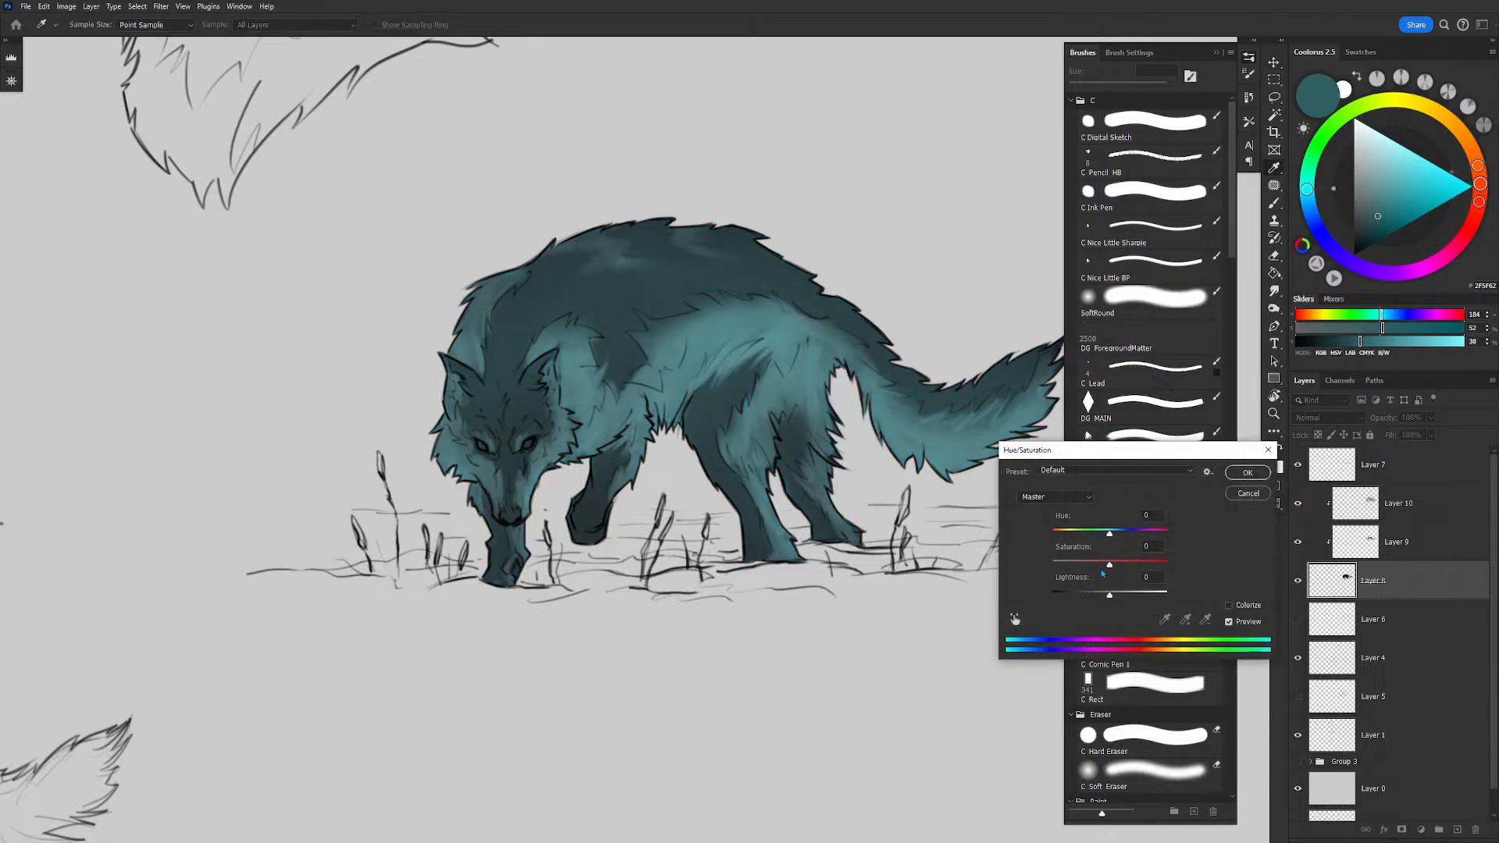
drag(1082, 580, 1068, 578)
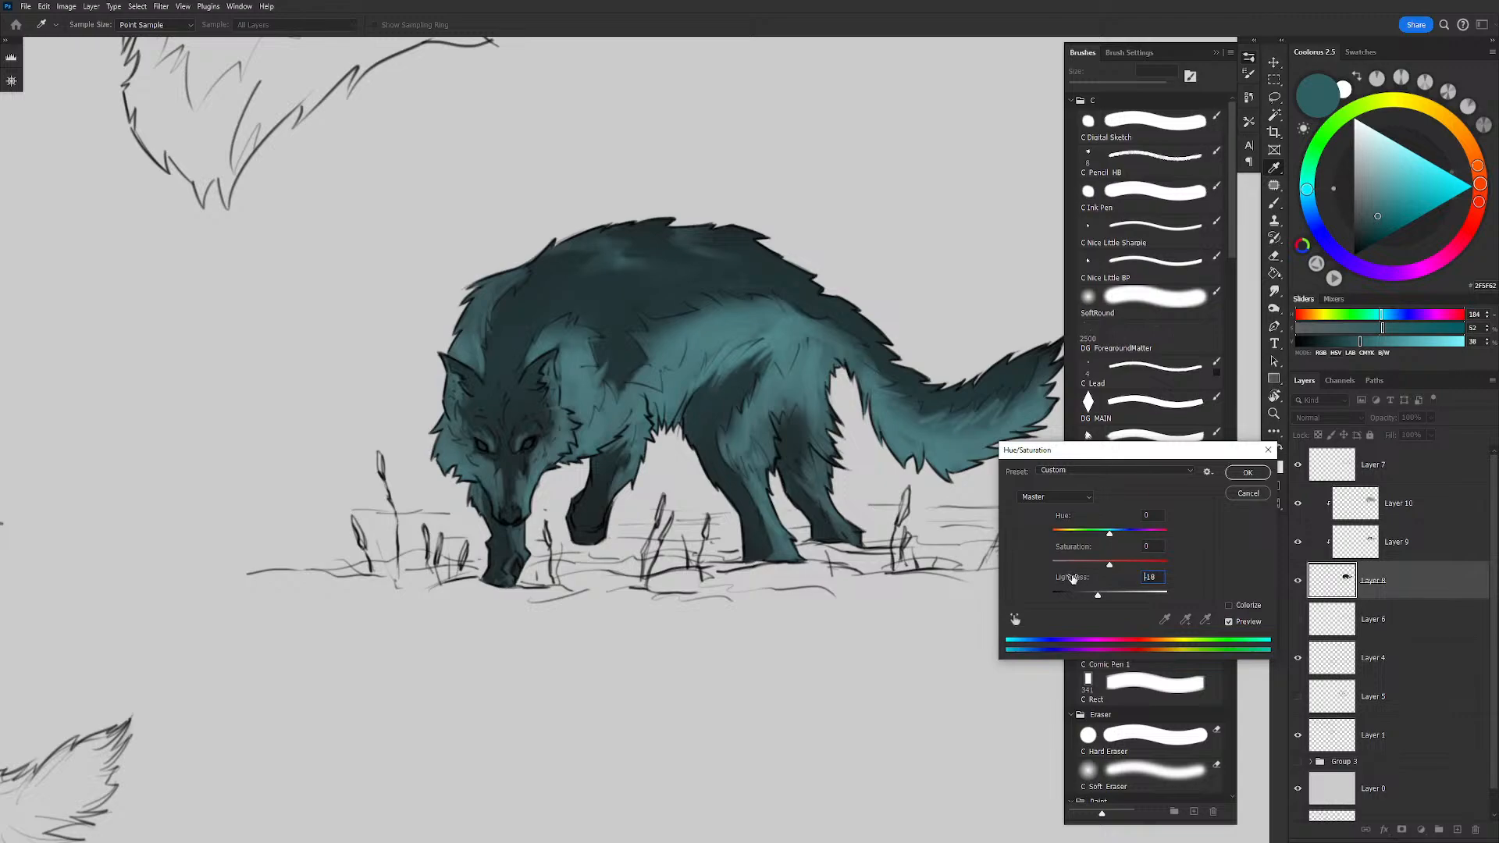
click(1258, 474)
Step: Lower the opacity of the Screen highlight layer, Layer 9, to 32%
key(v)
key(alt+bracketright)
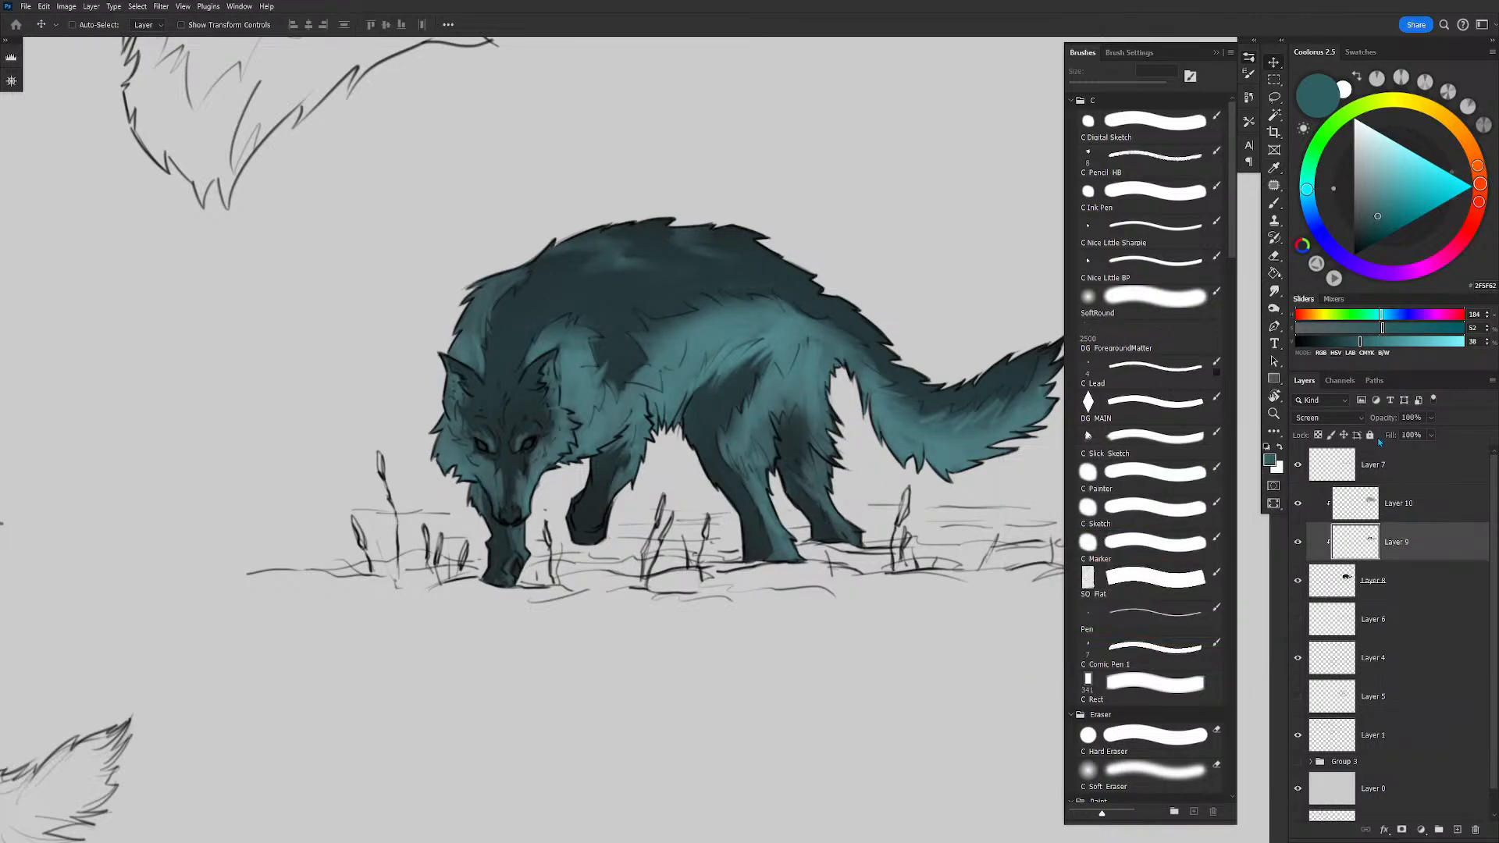
mouse_move(1367, 422)
mouse_down()
mouse_move(1327, 427)
mouse_move(1347, 429)
mouse_up()
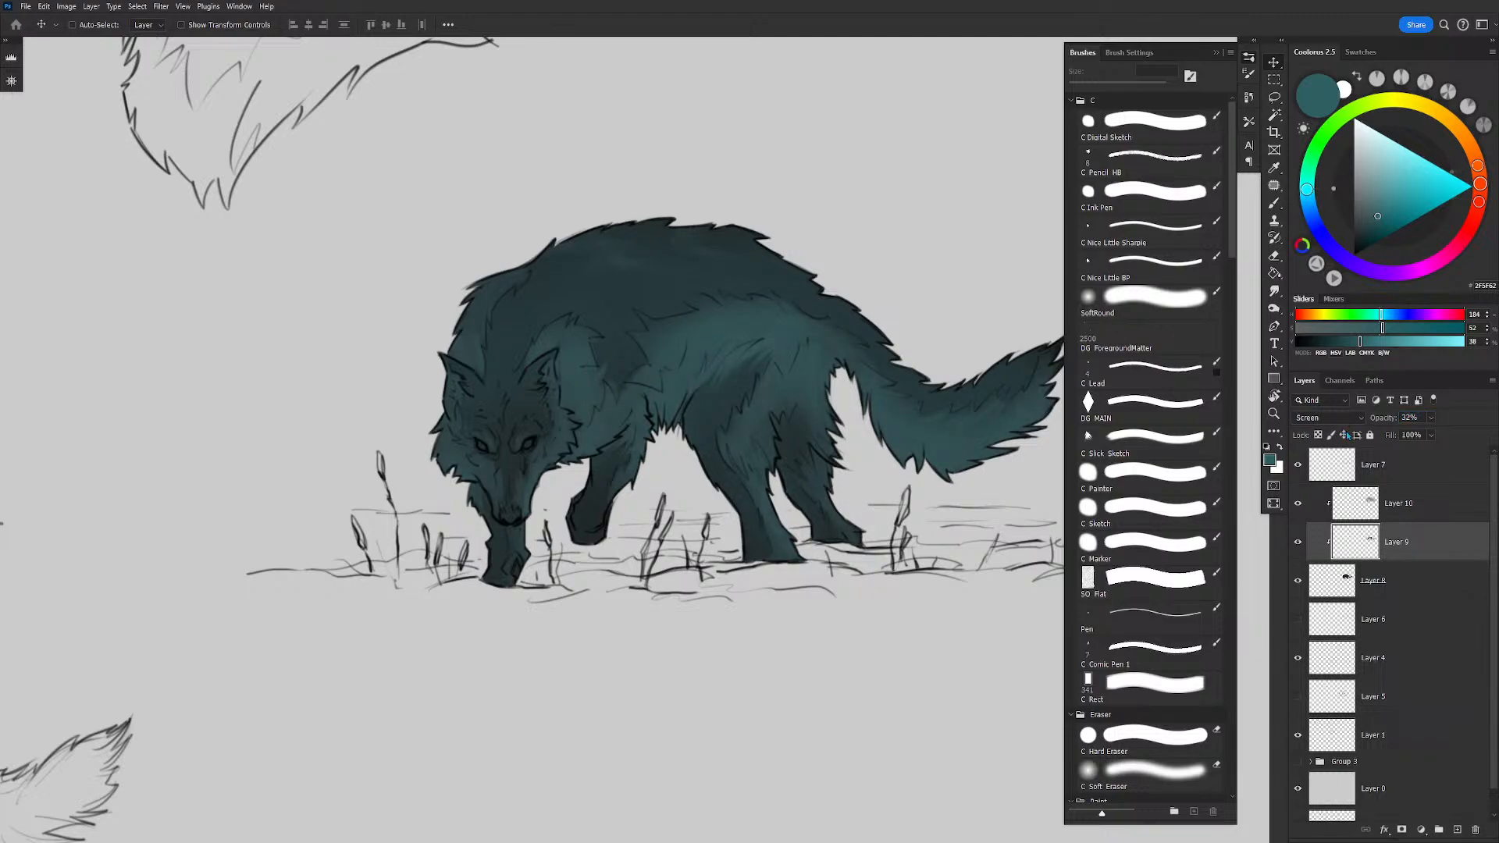
Step: Brush more soft teal highlights around the wolf's chest on Layer 10, reducing the brush to 125 px
click(1425, 508)
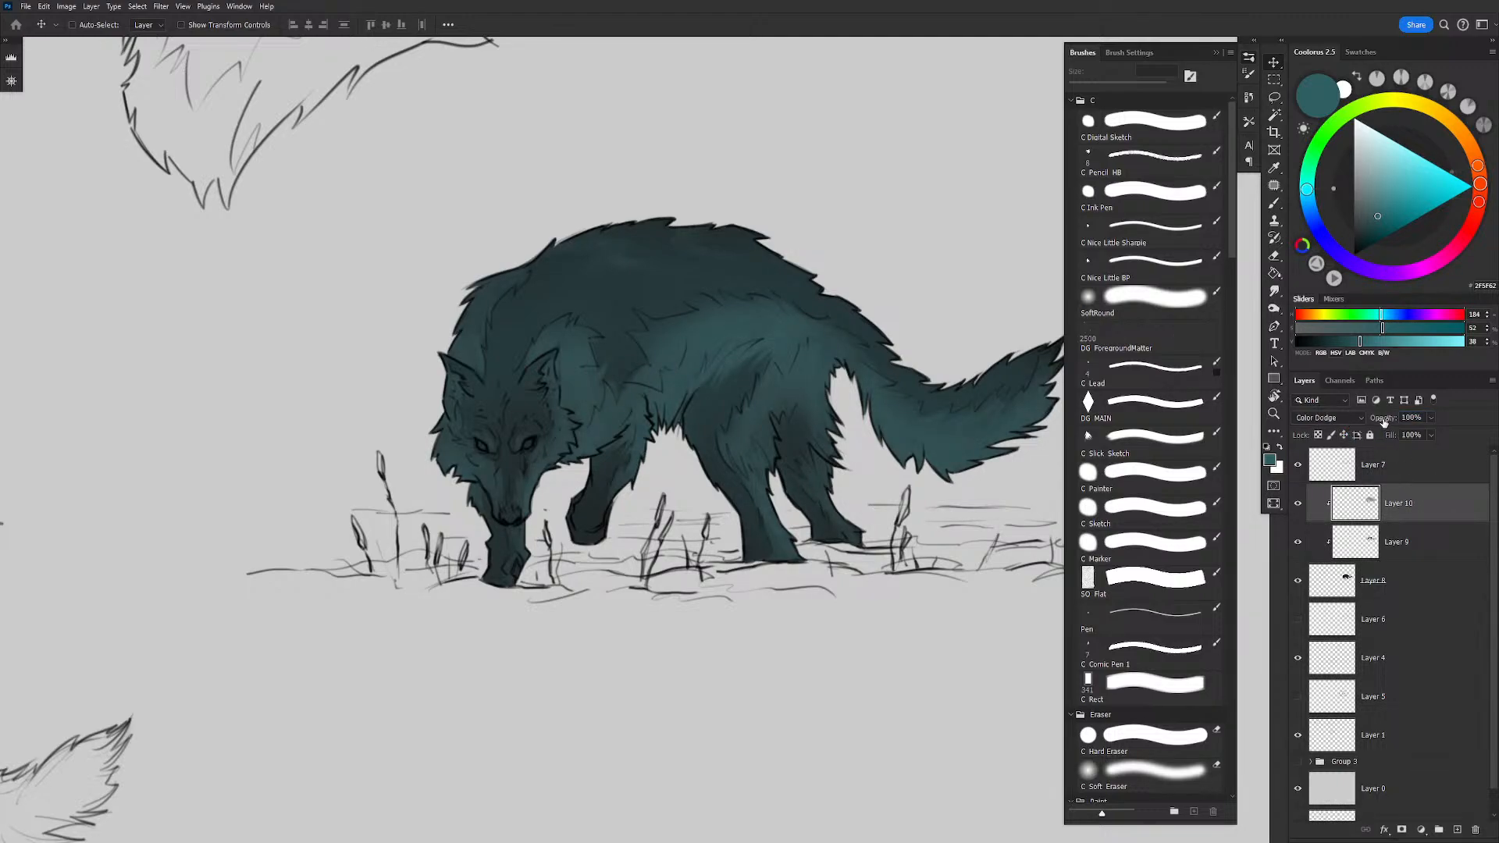
drag(785, 473, 736, 426)
mouse_move(601, 425)
mouse_down()
mouse_move(629, 431)
mouse_move(622, 444)
mouse_move(669, 418)
mouse_move(659, 408)
mouse_up()
key(bracketleft)
key(bracketleft)
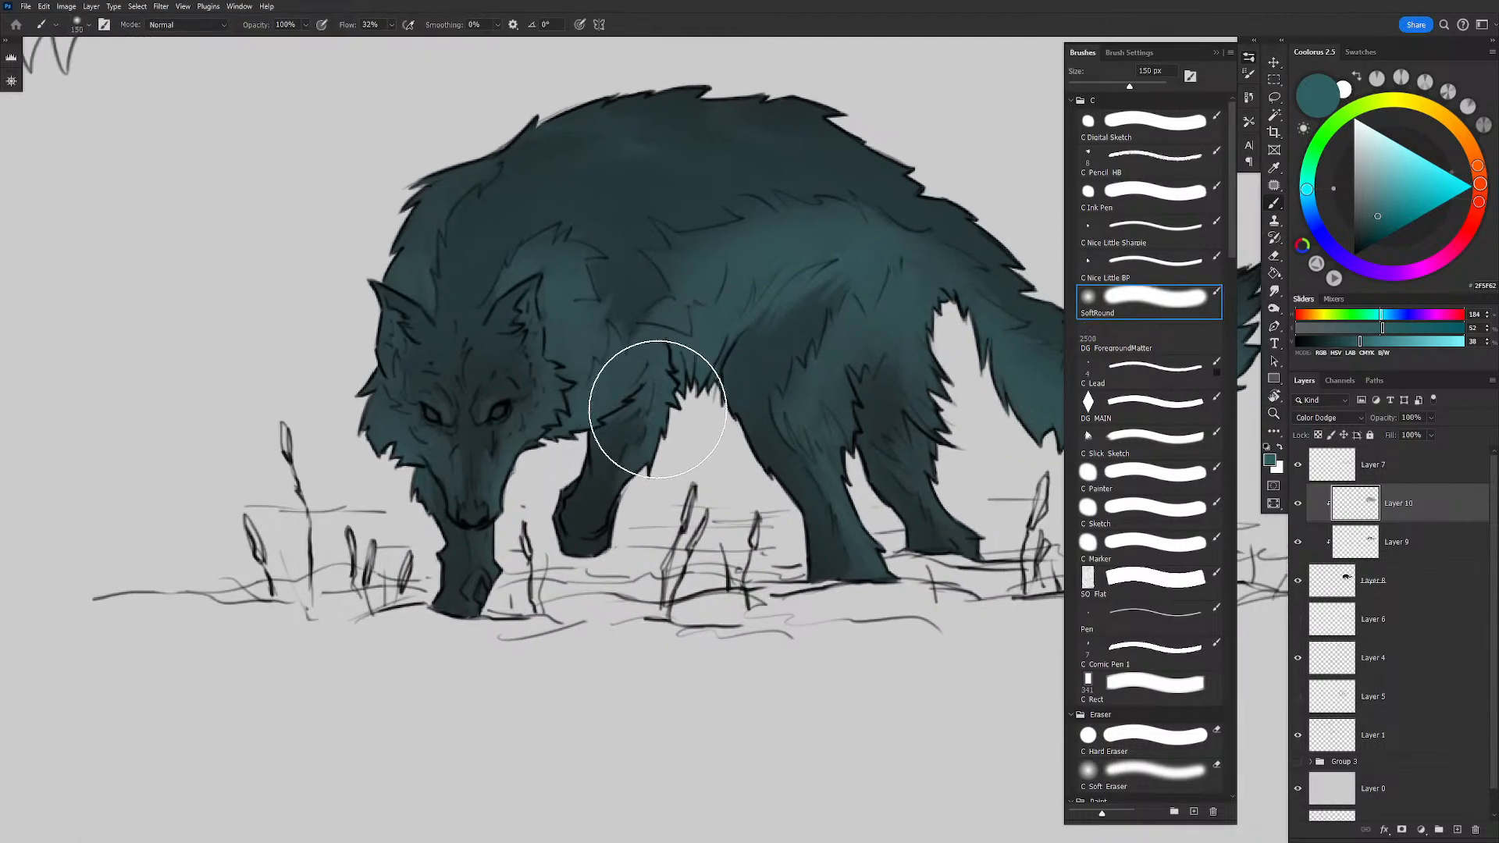
Step: Add a new layer above Layer 10 and clip it to the wolf's base color layer
click(1458, 829)
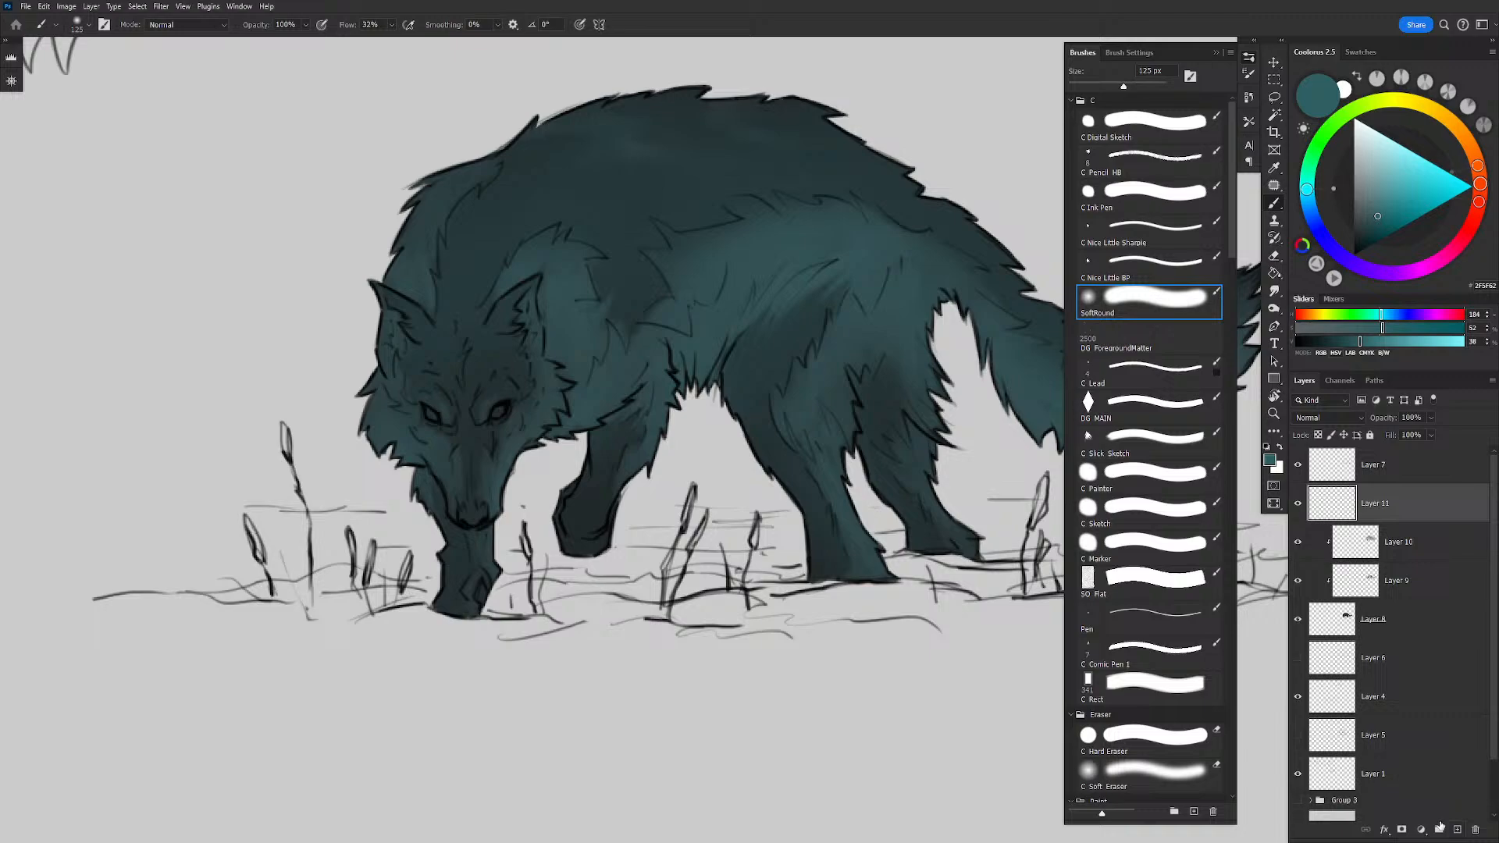
alt+click(1397, 517)
drag(777, 314, 817, 344)
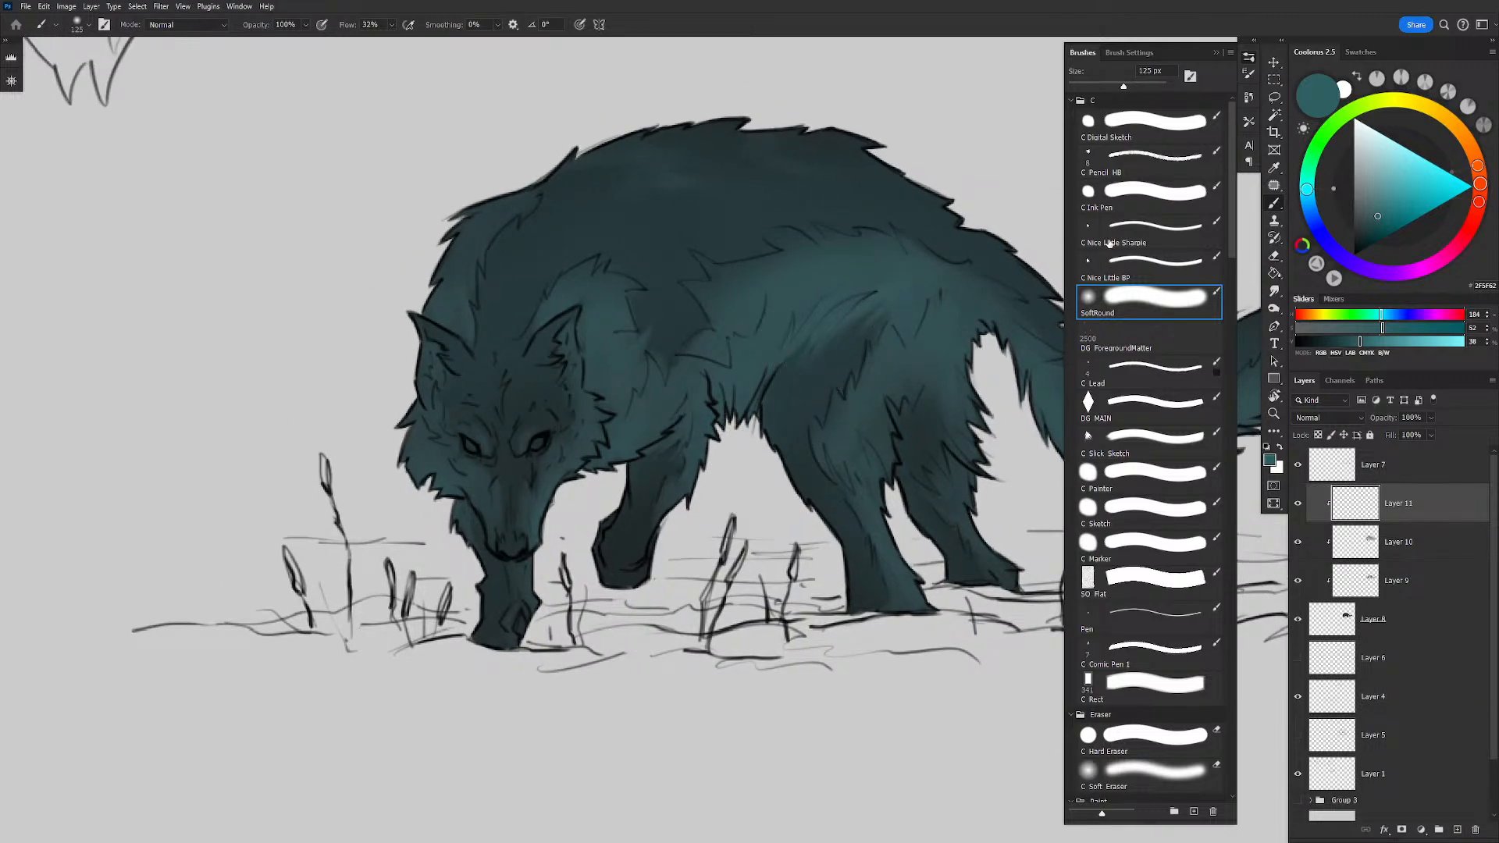
click(1145, 123)
key(bracketleft)
key(bracketleft)
key(bracketleft)
key(bracketleft)
key(bracketleft)
key(bracketleft)
key(bracketleft)
key(bracketleft)
key(bracketleft)
key(bracketleft)
key(bracketleft)
key(bracketleft)
key(bracketleft)
key(bracketleft)
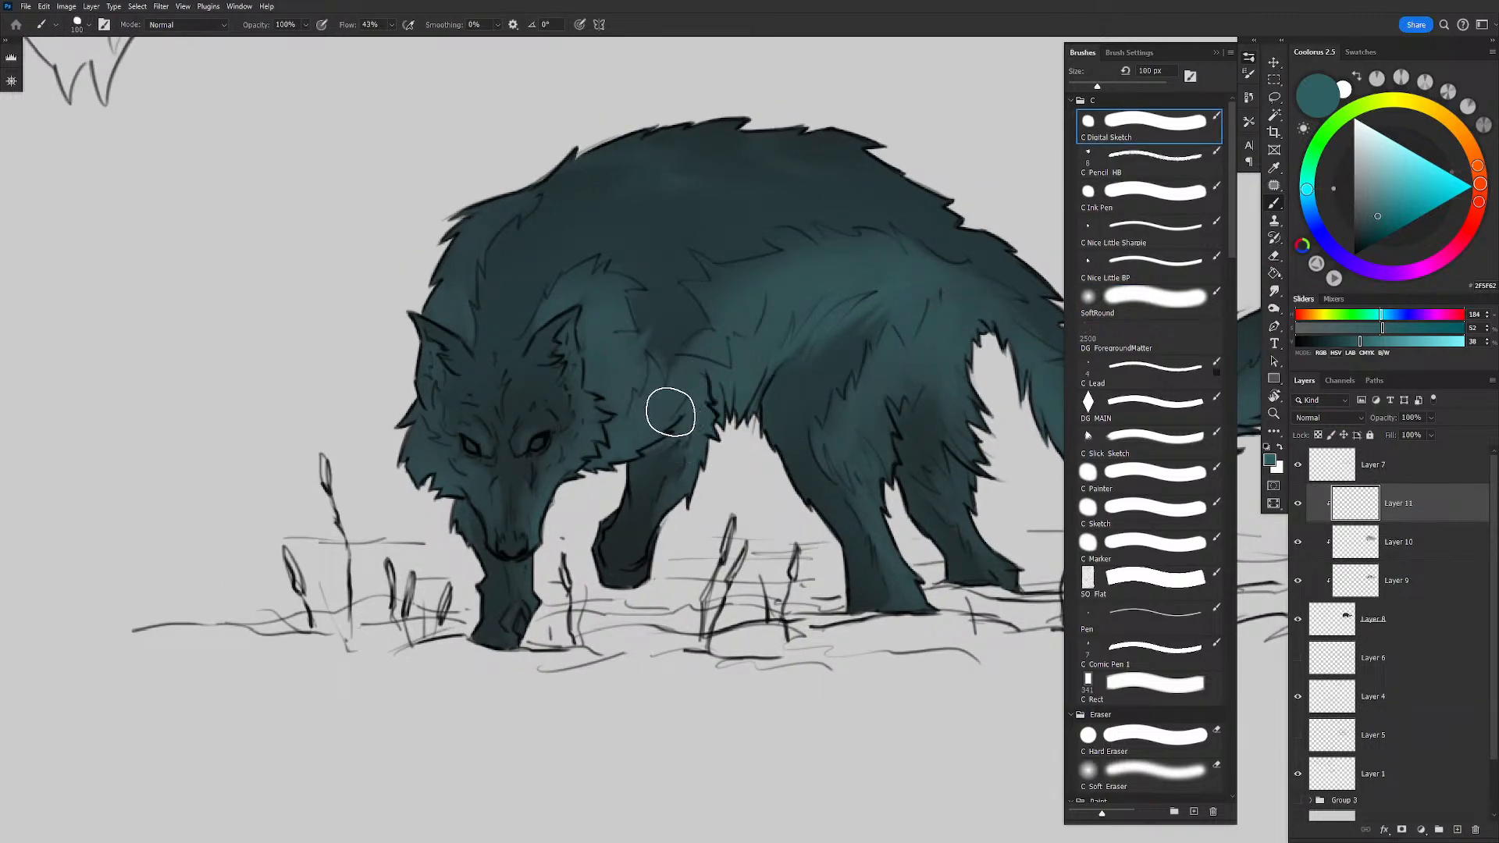
drag(673, 411, 706, 420)
Step: Paint both of the wolf's eyes orange on Layer 11 with the C Nice Little BP brush, using a 9 px tip
click(1110, 268)
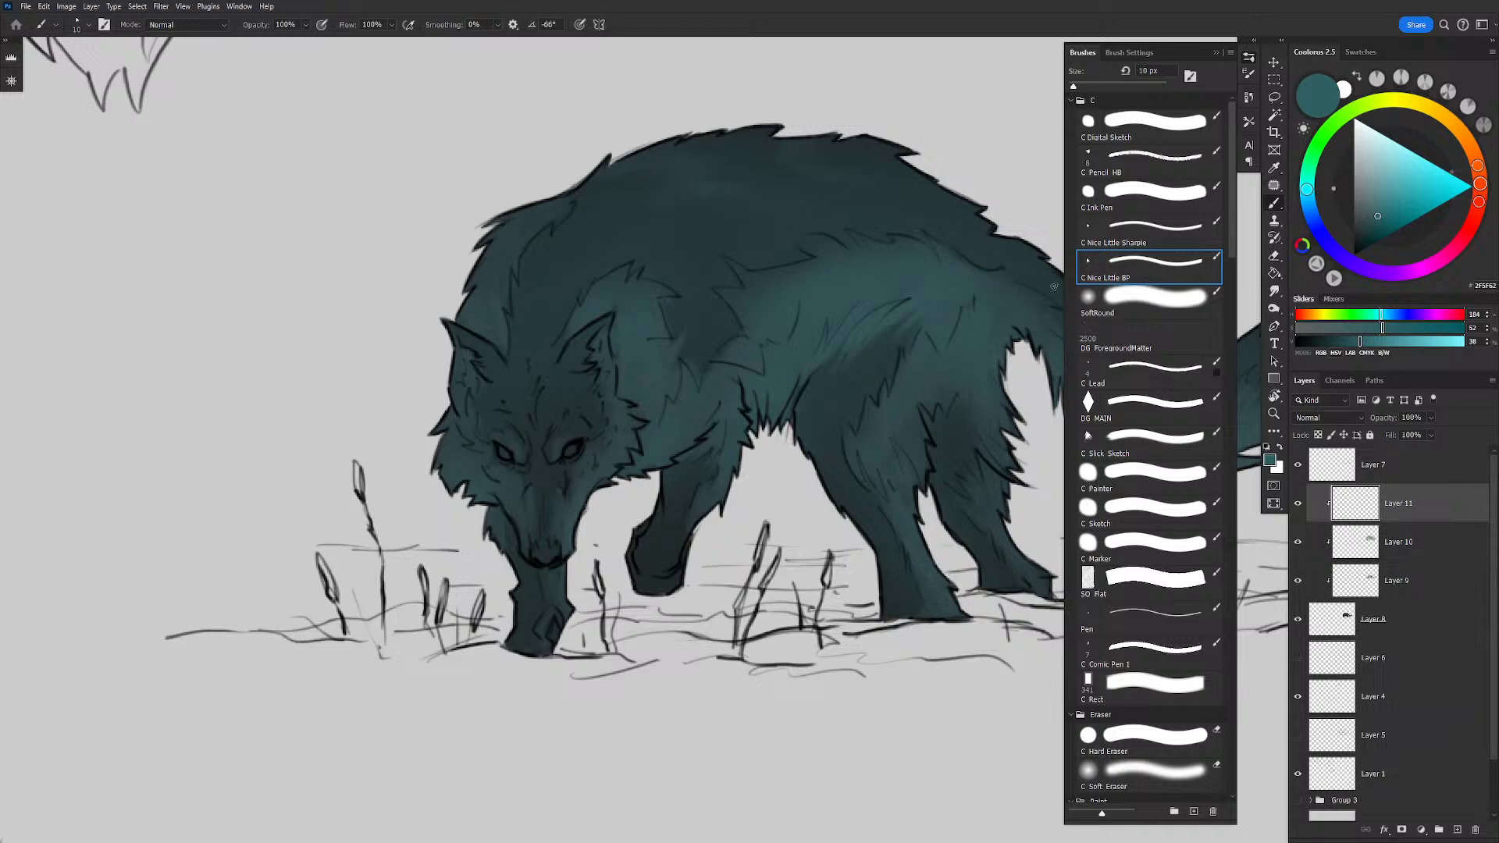
click(1296, 238)
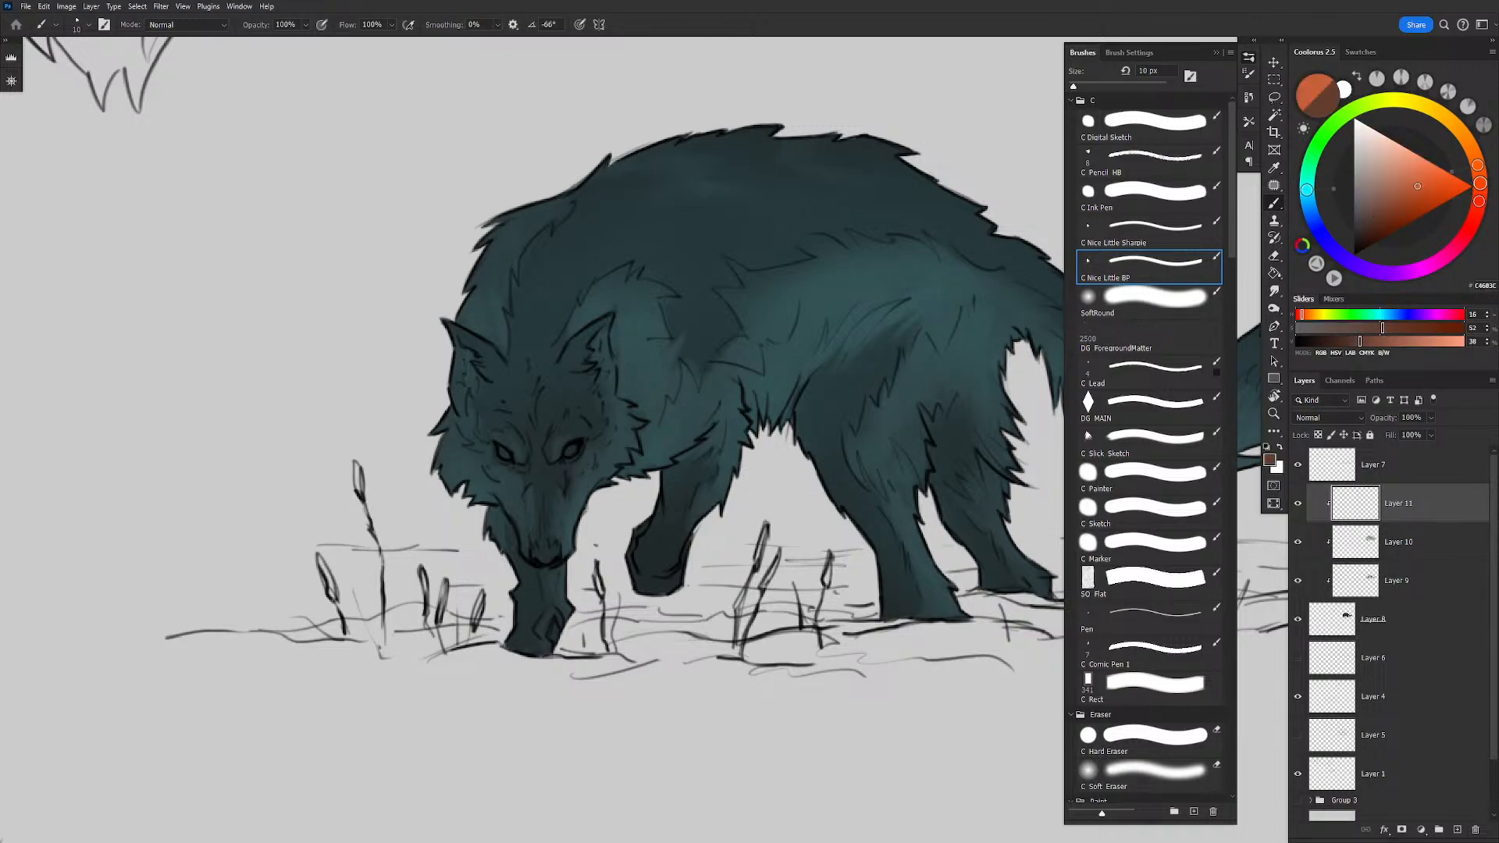
drag(1424, 185, 1425, 182)
drag(656, 456, 666, 404)
drag(540, 308, 596, 308)
drag(570, 445, 578, 395)
drag(578, 395, 632, 394)
key(bracketleft)
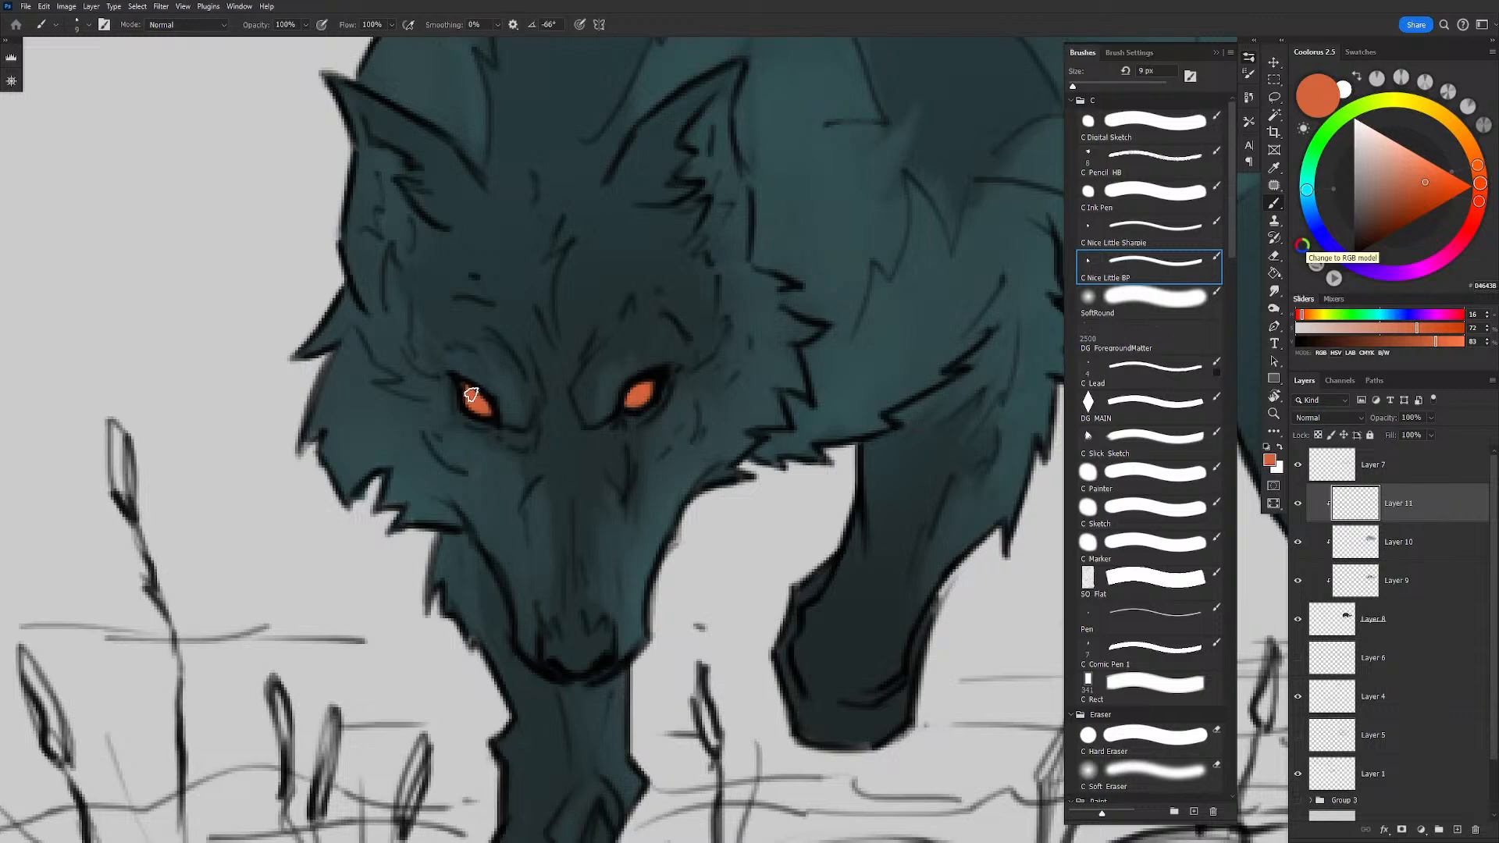
Step: Fill the inside of both of the wolf's ears with orange strokes, using a 20 px brush
drag(693, 328, 672, 391)
key(bracketright)
key(bracketright)
mouse_move(679, 234)
mouse_down()
mouse_move(672, 248)
mouse_move(676, 195)
mouse_move(700, 165)
mouse_move(691, 306)
mouse_up()
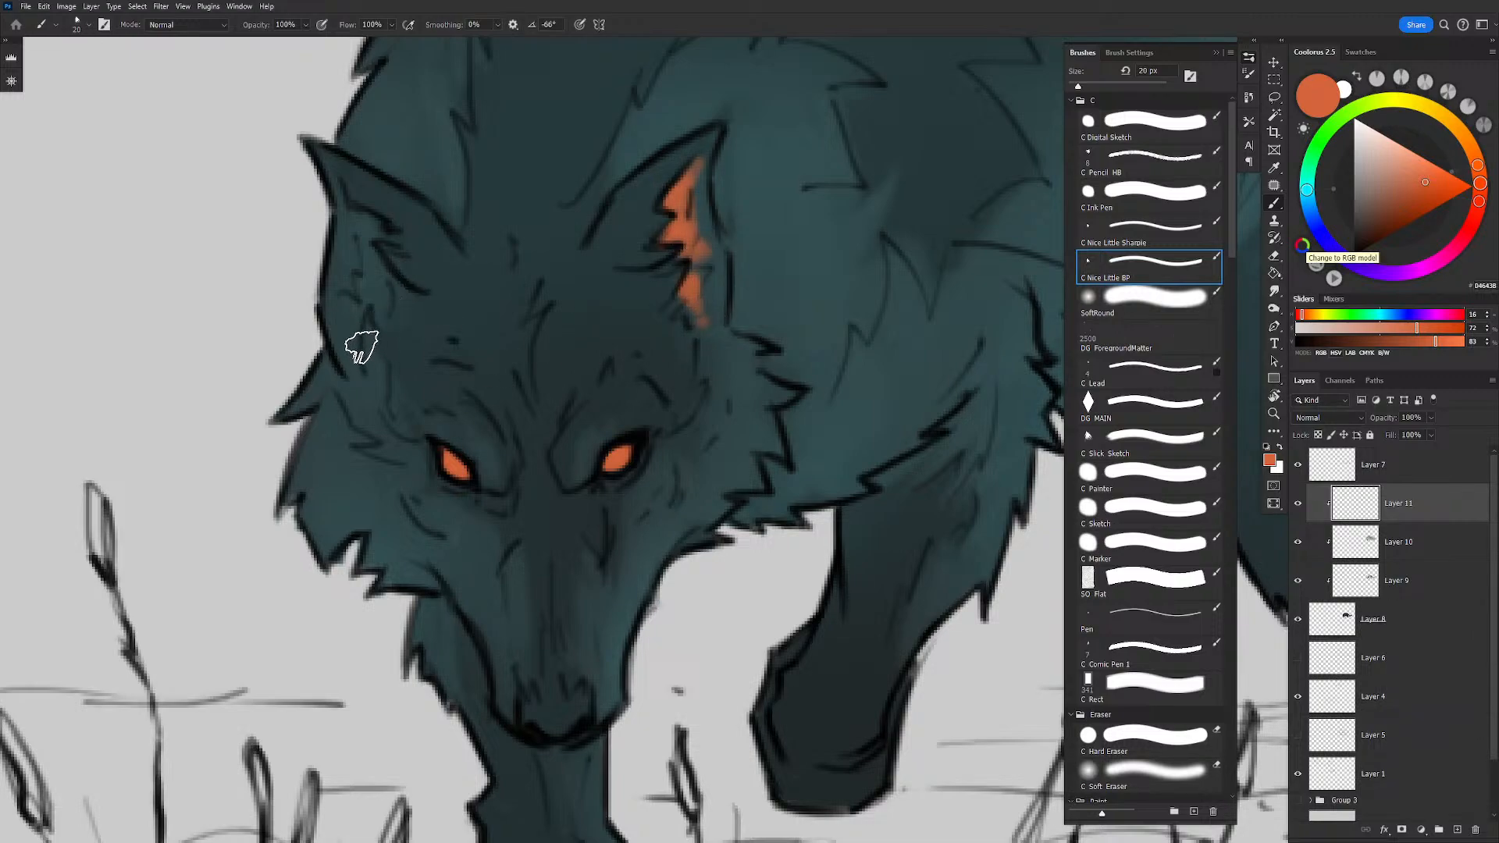
mouse_move(355, 355)
mouse_down()
mouse_move(364, 293)
mouse_move(384, 295)
mouse_move(369, 225)
mouse_move(381, 224)
mouse_move(379, 237)
mouse_move(360, 230)
mouse_move(371, 259)
mouse_move(345, 294)
mouse_up()
Step: Refine the orange fur shapes inside the ears with finer strokes, reducing the brush to 15 px and 10 px
key(bracketright)
key(bracketright)
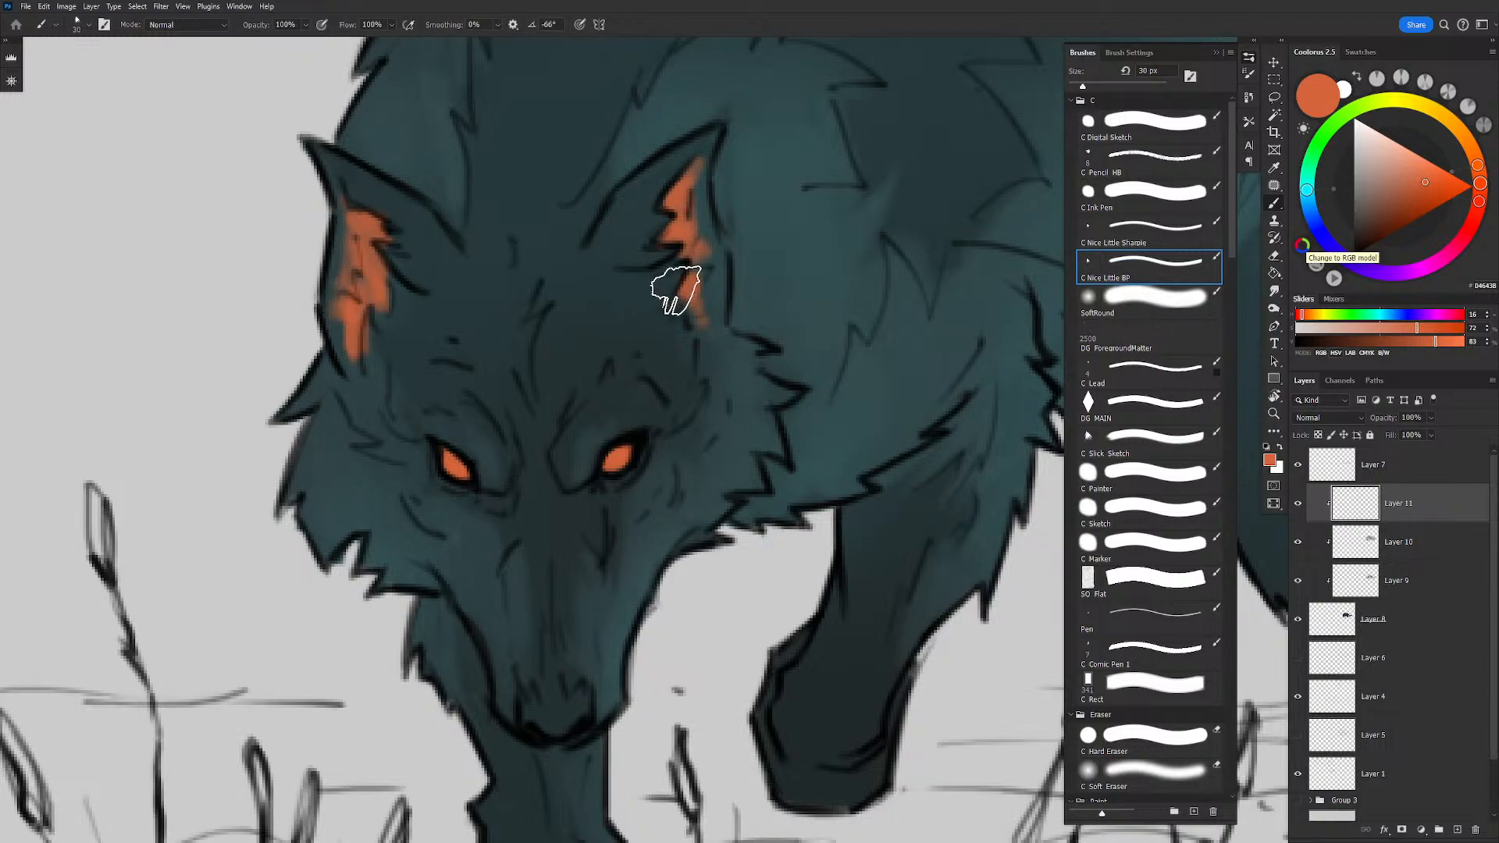
key(bracketleft)
drag(704, 304, 693, 281)
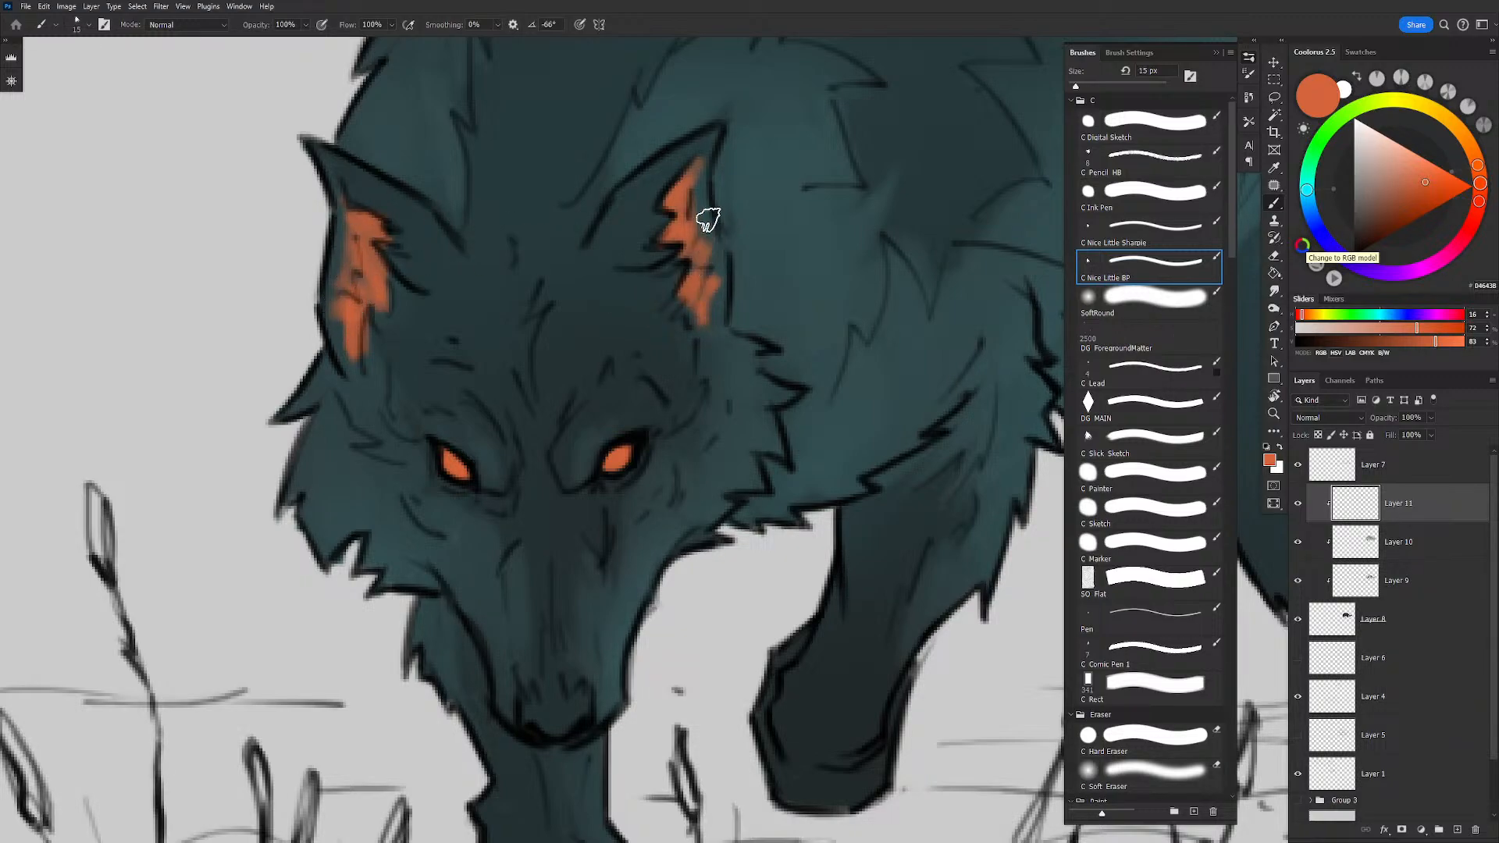
key(bracketleft)
mouse_move(759, 226)
mouse_down()
mouse_move(749, 184)
mouse_move(692, 211)
mouse_move(707, 262)
mouse_up()
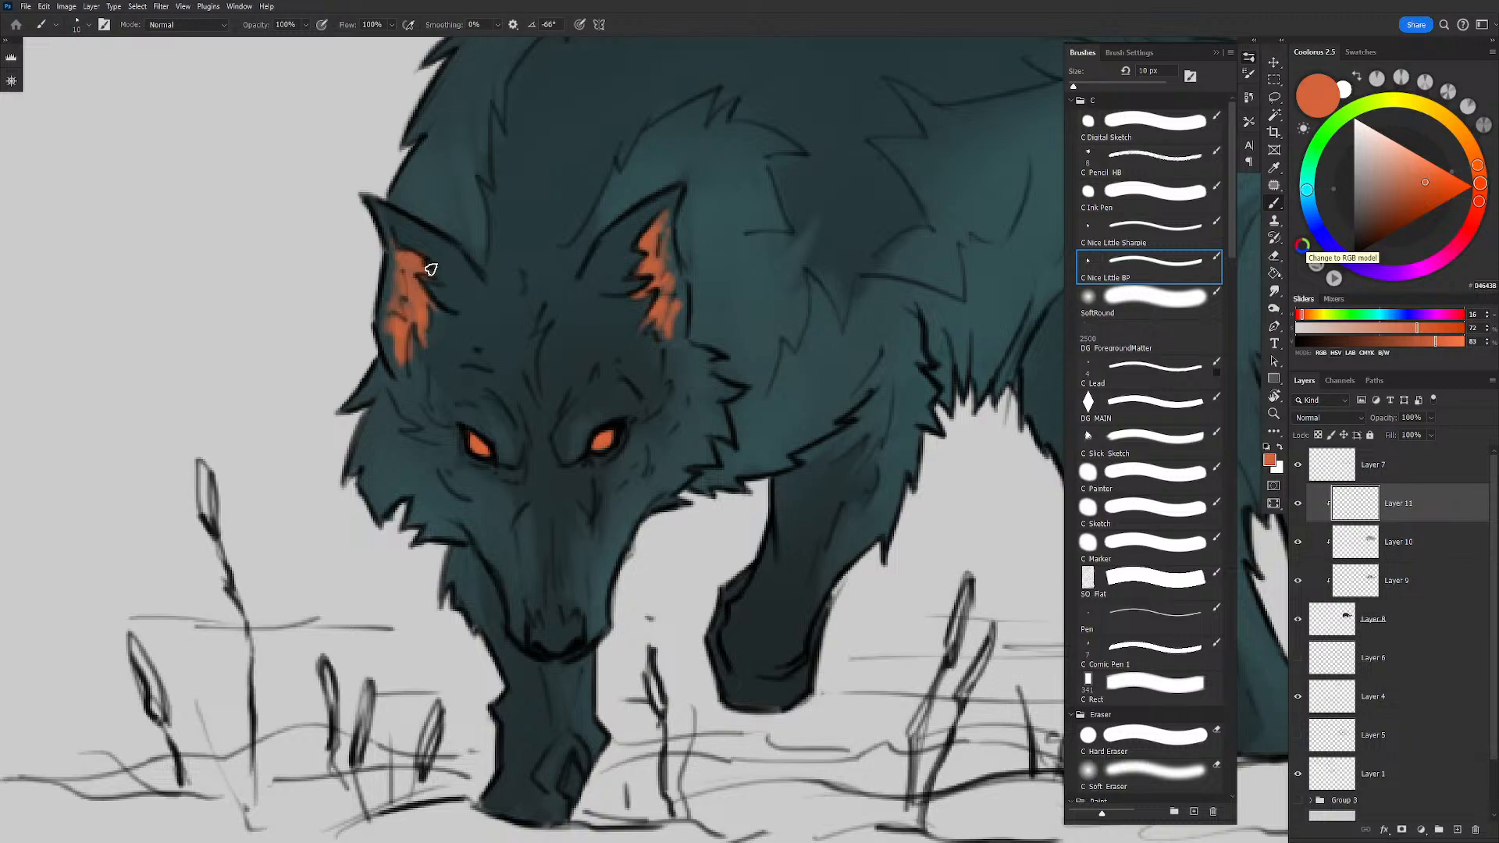
drag(430, 269, 515, 288)
Step: Soften and fade the orange inside the ears with the Soft Eraser, enlarging it from 20 px to 30 px
mouse_move(726, 411)
mouse_down()
mouse_move(645, 464)
mouse_move(663, 342)
mouse_move(617, 320)
mouse_up()
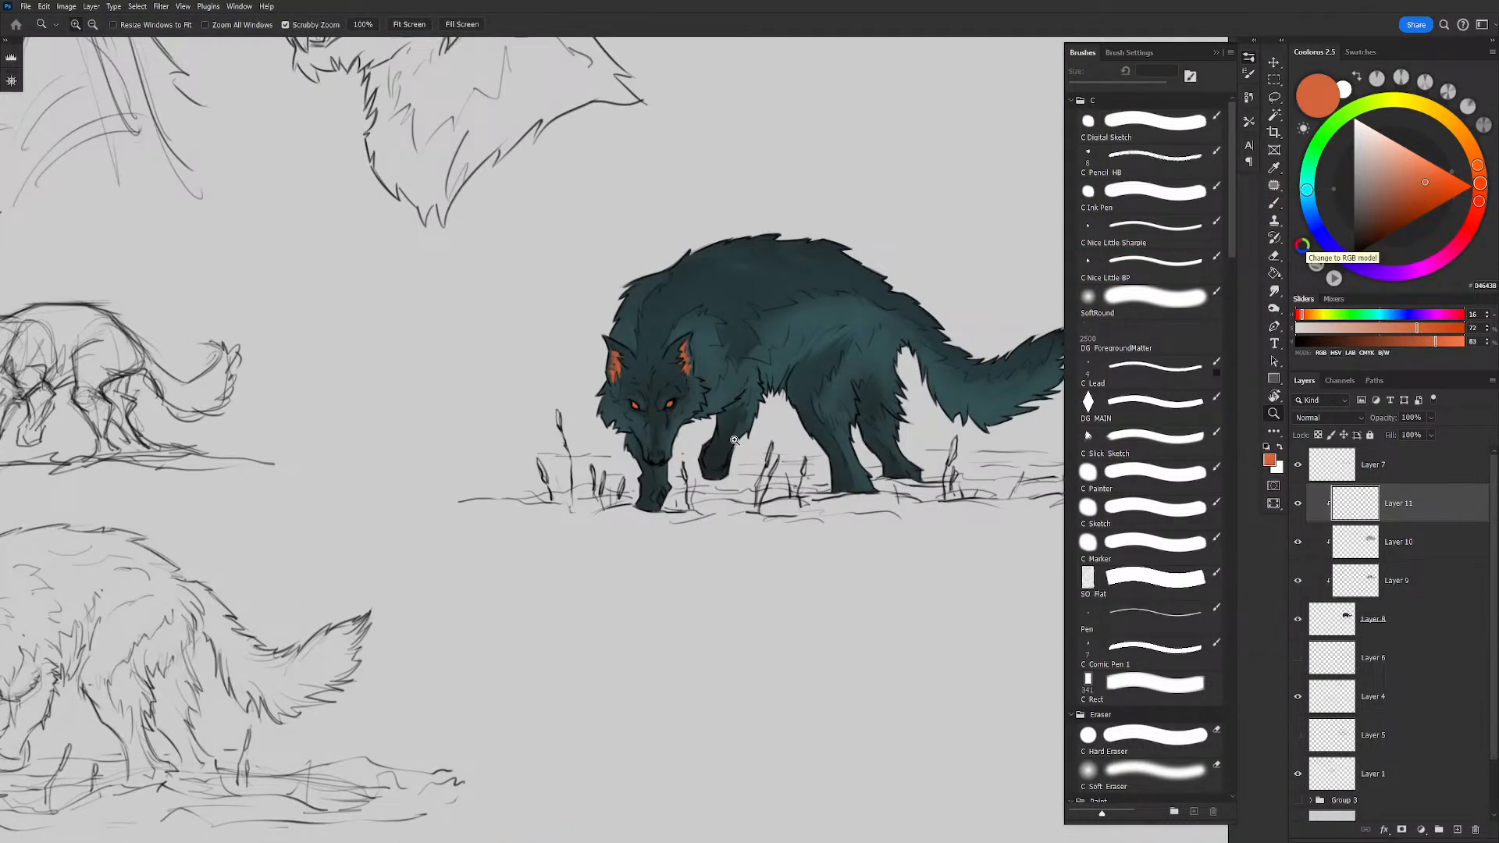
mouse_move(758, 389)
mouse_down()
mouse_move(808, 391)
mouse_move(751, 385)
mouse_move(735, 432)
mouse_move(698, 457)
mouse_up()
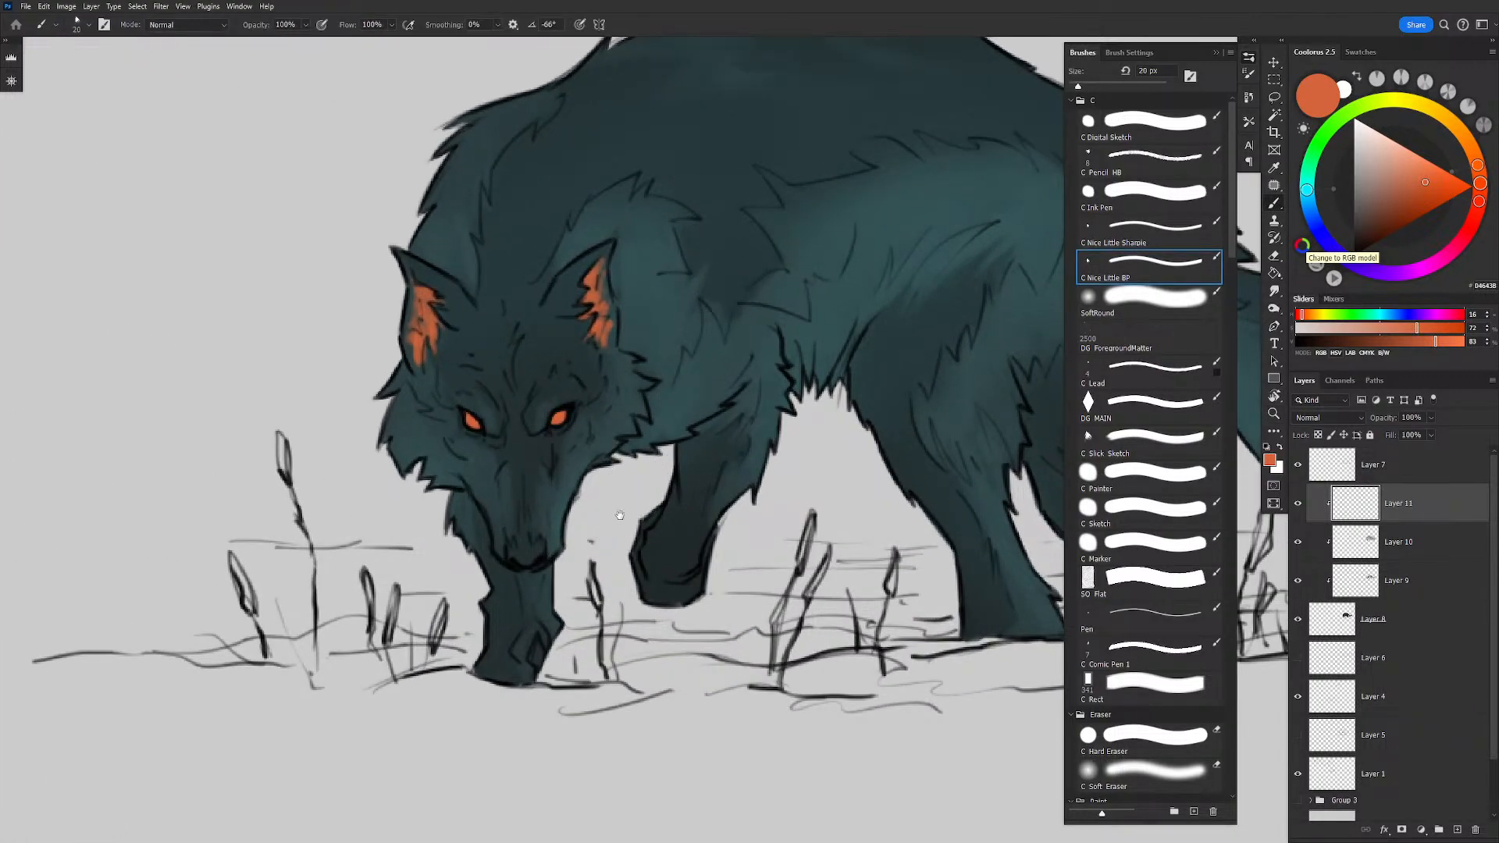
drag(620, 515, 578, 523)
drag(620, 413, 630, 411)
key(e)
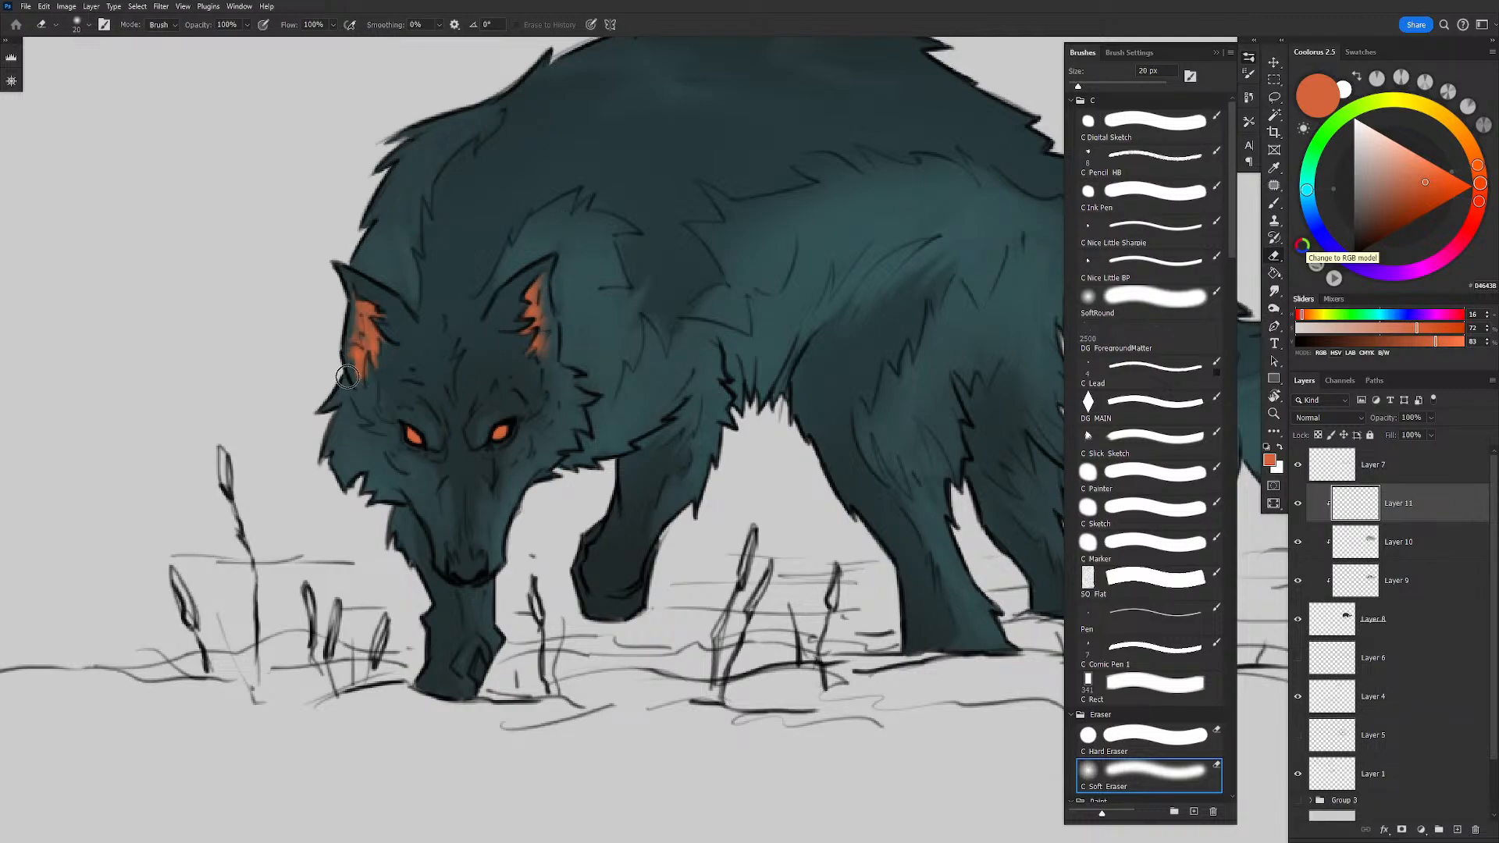
key(bracketright)
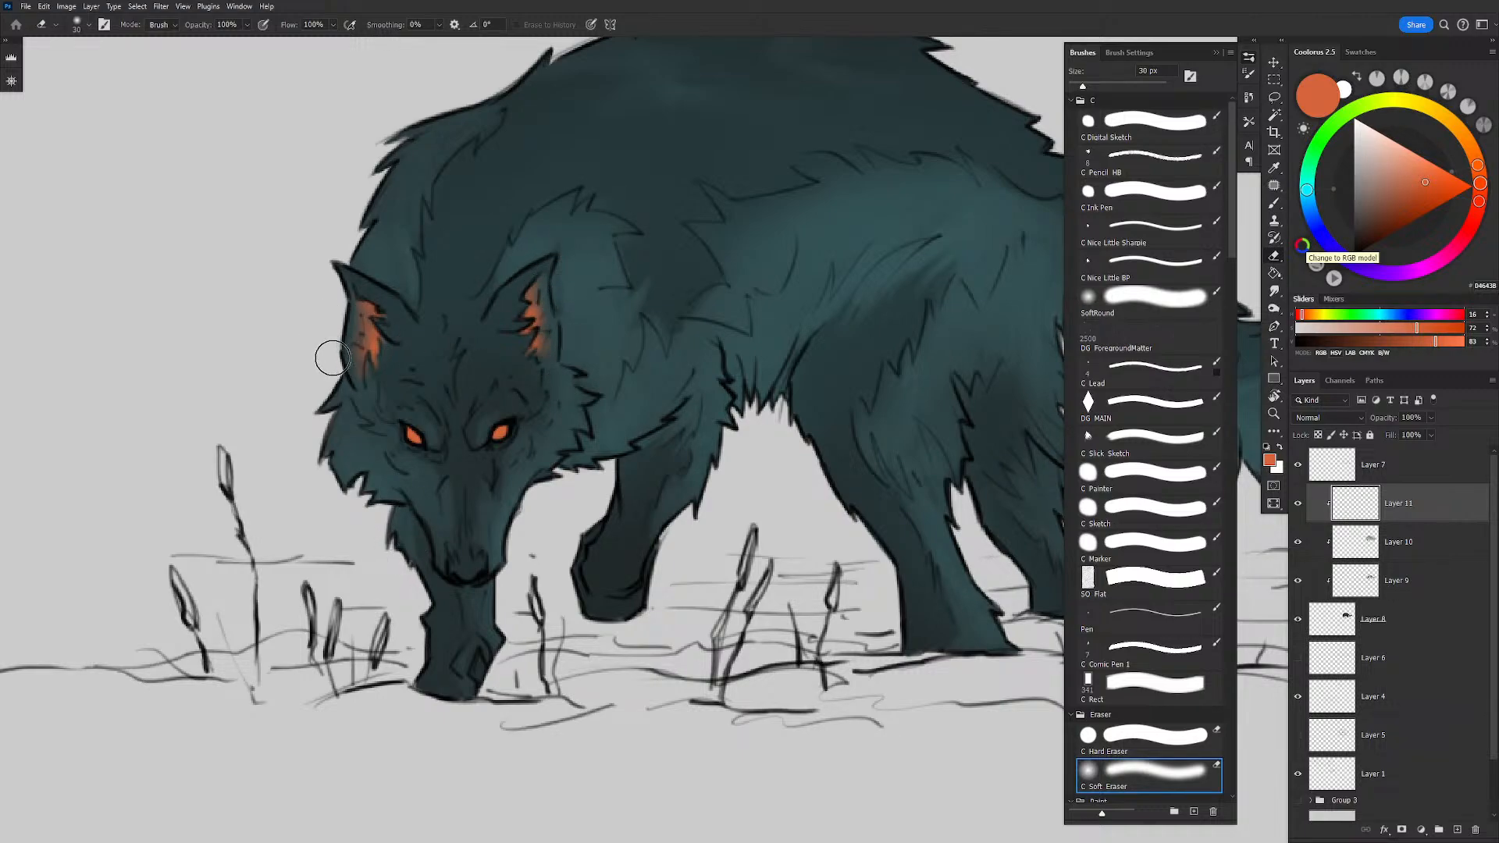
key(z)
drag(729, 166, 632, 223)
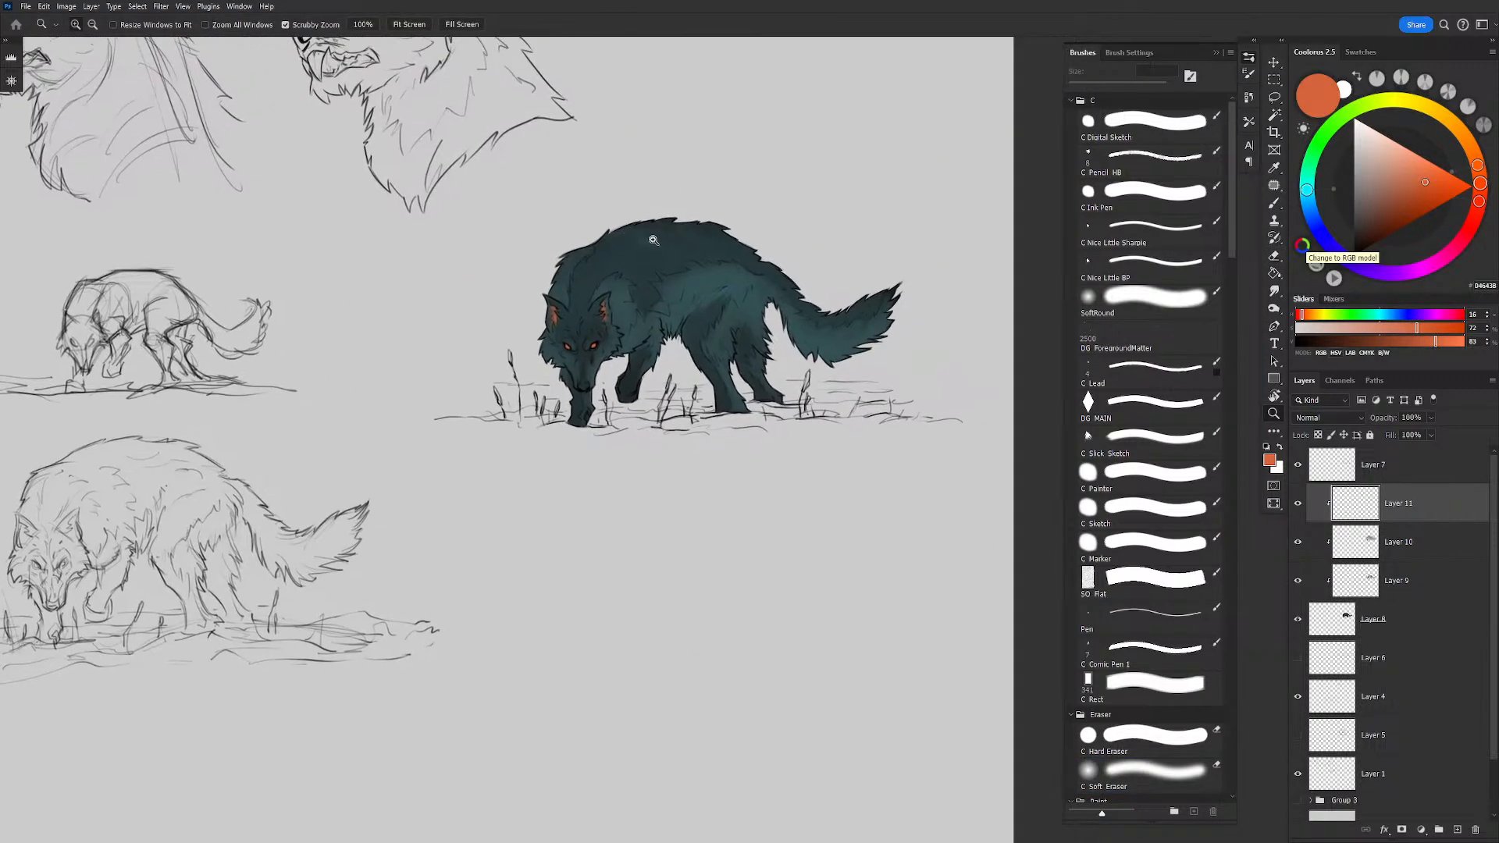
drag(651, 279, 684, 308)
Step: Add a clipped layer directly above Layer 10 and set its blend mode to Color Dodge
key(b)
drag(642, 383, 737, 402)
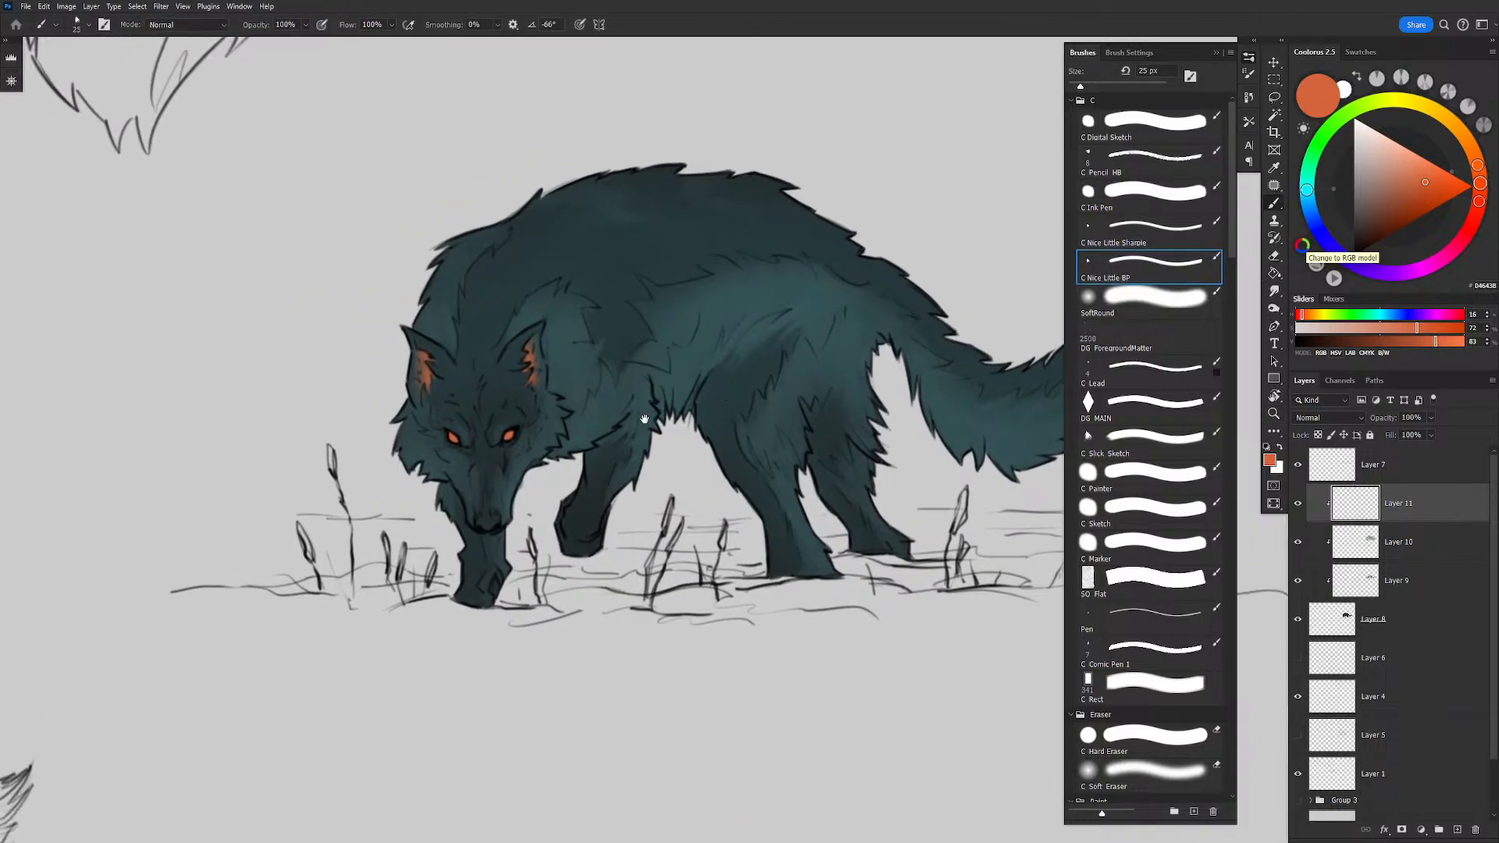
mouse_move(657, 441)
mouse_down()
mouse_move(692, 438)
mouse_move(622, 399)
mouse_up()
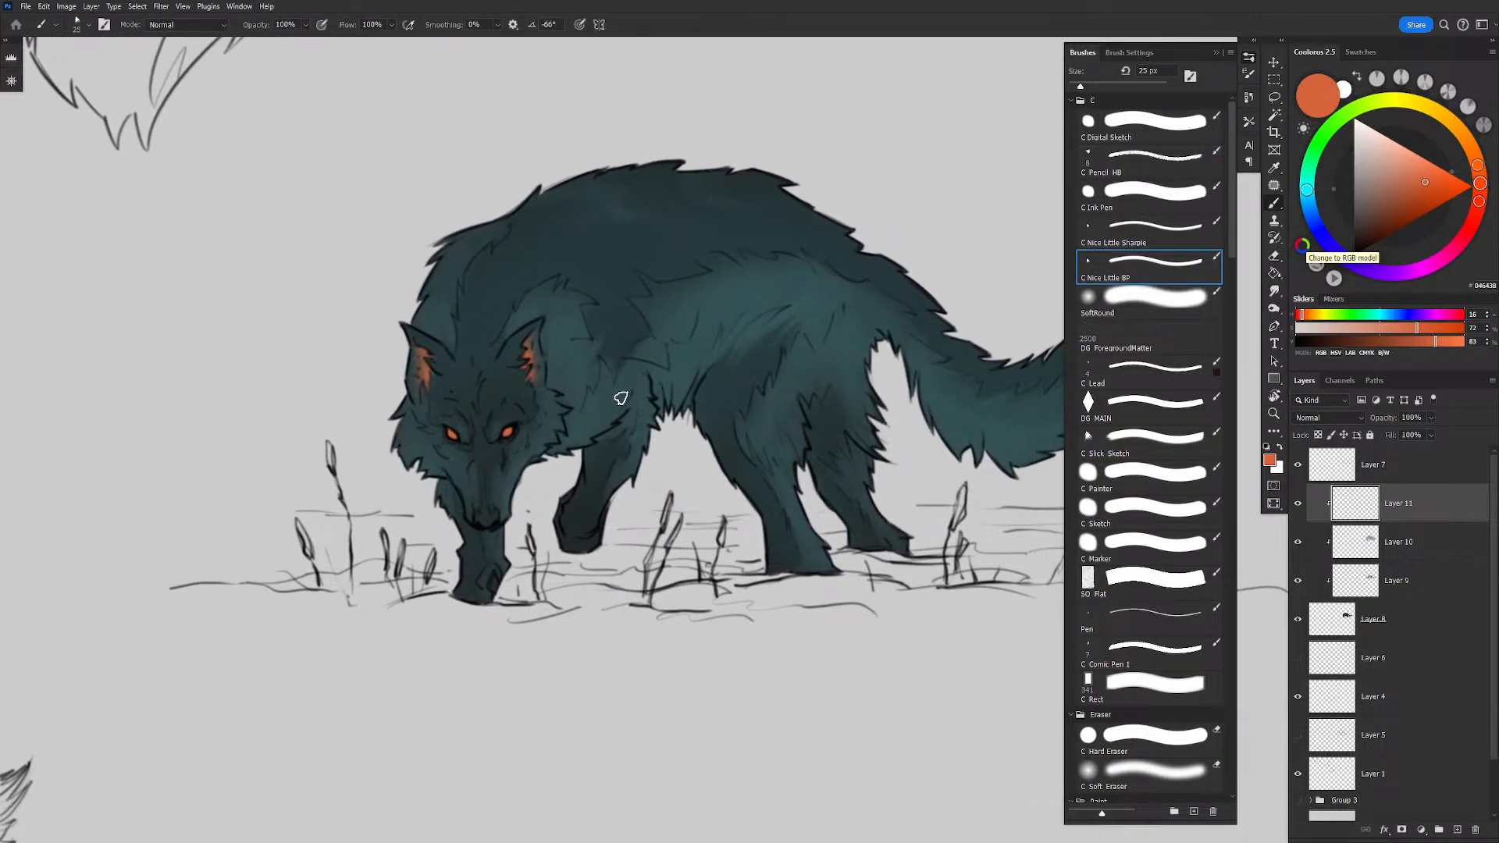
drag(751, 449, 732, 434)
click(1411, 547)
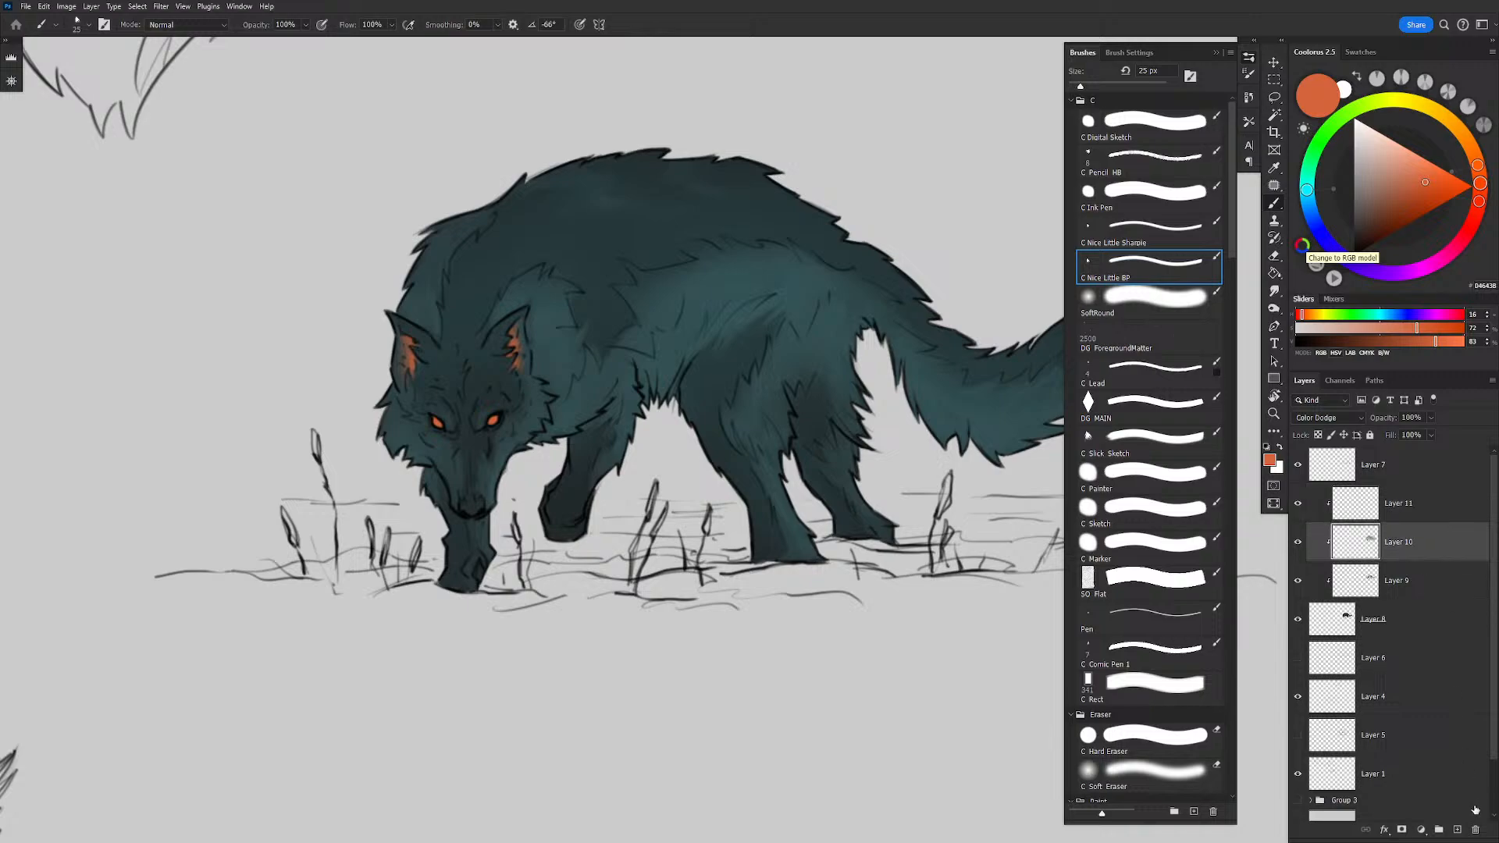
click(1456, 830)
click(1309, 418)
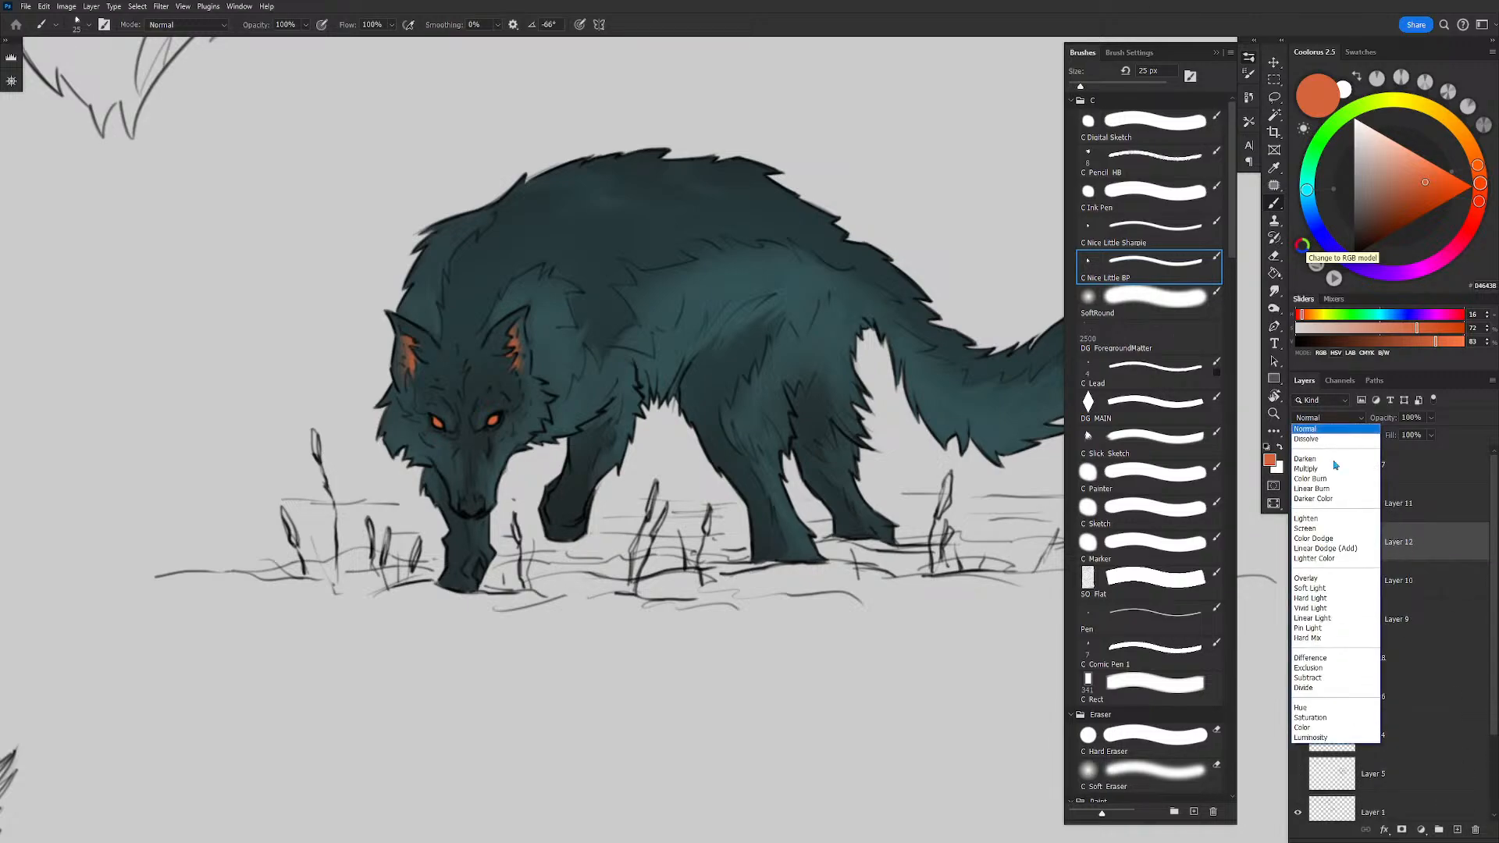
click(1331, 544)
drag(864, 465, 900, 476)
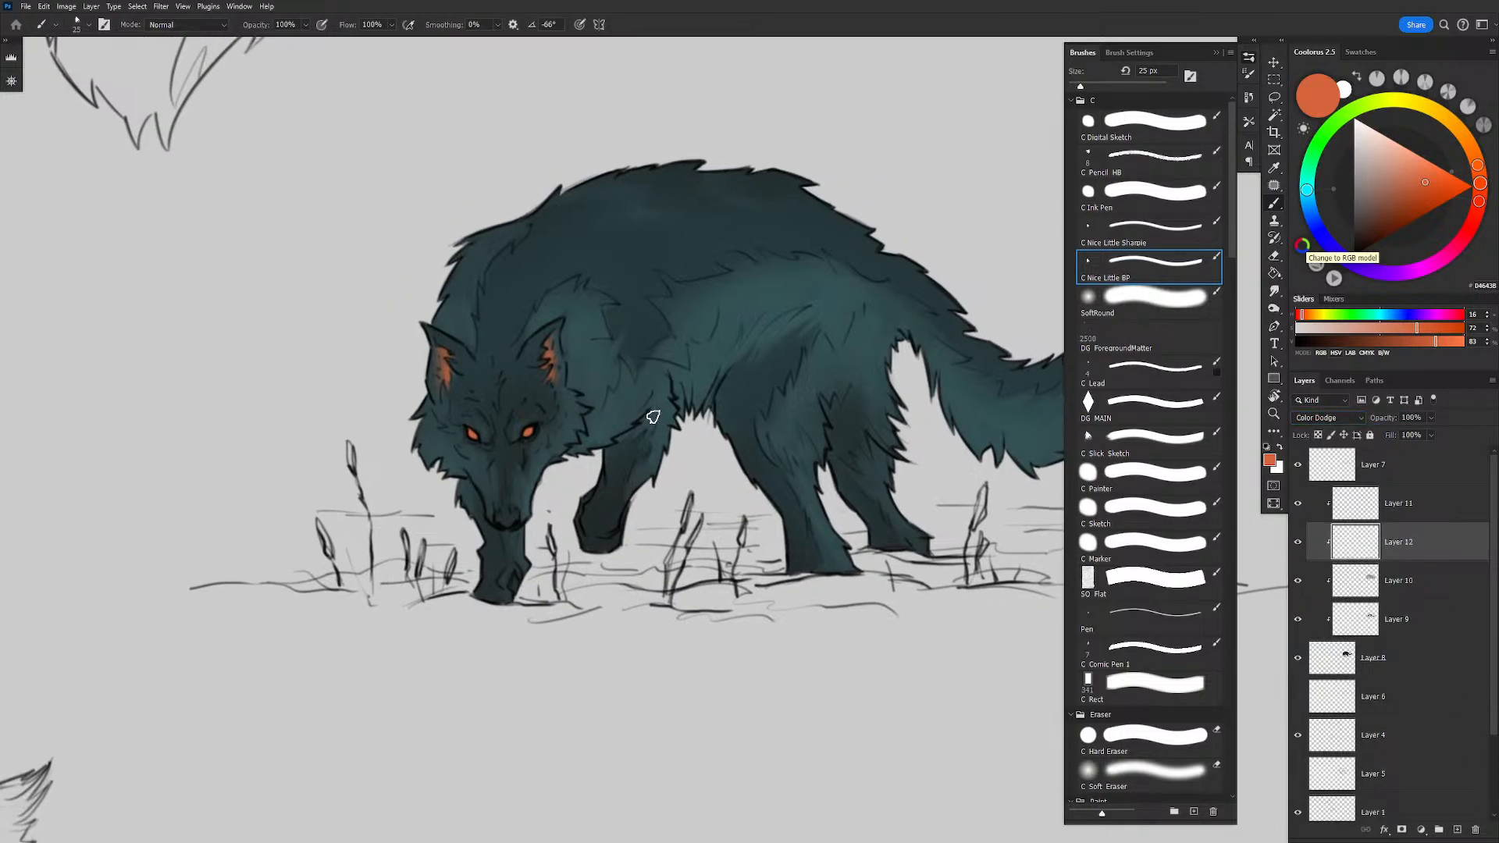
Step: Brush a soft bright teal glow onto the wolf's belly fur with the SoftRound brush on the Color Dodge layer, enlarging the brush from 45 px
alt+click(625, 411)
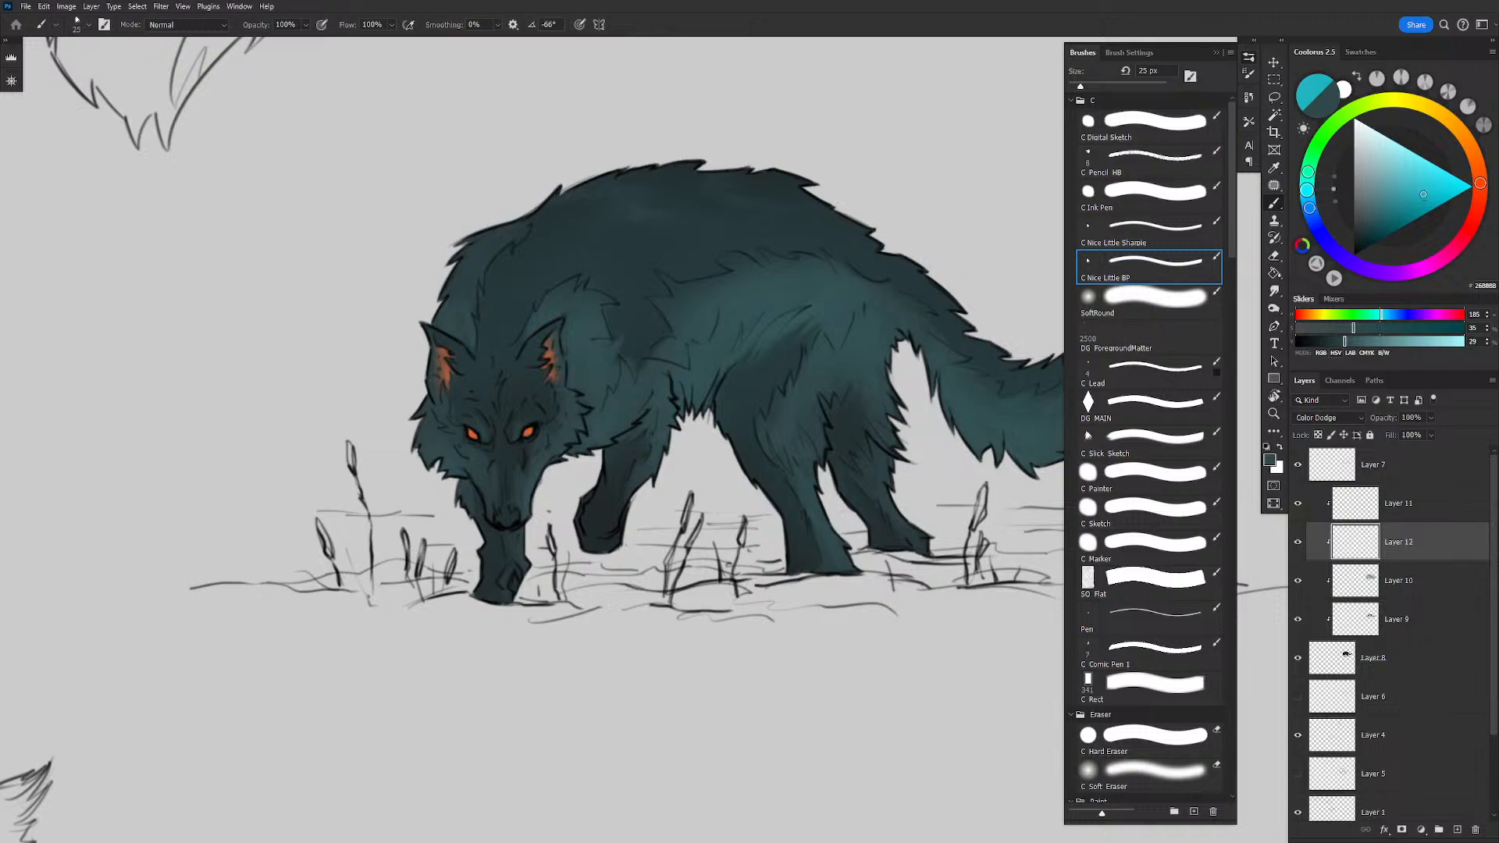
key(bracketright)
click(1160, 298)
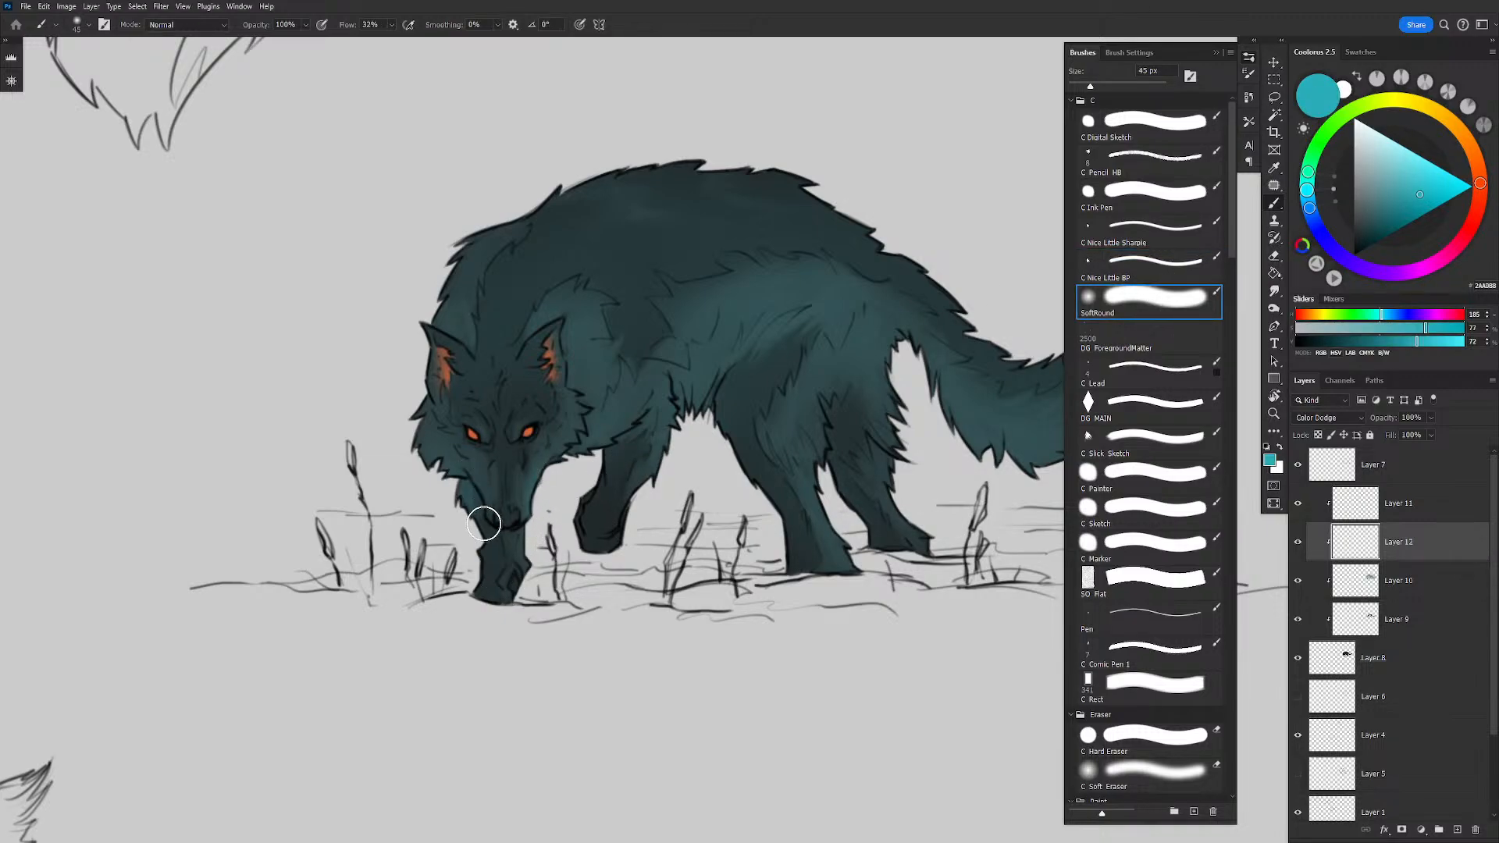
key(bracketleft)
key(bracketright)
key(bracketright)
key(bracketright)
key(bracketright)
key(bracketright)
key(bracketright)
key(bracketright)
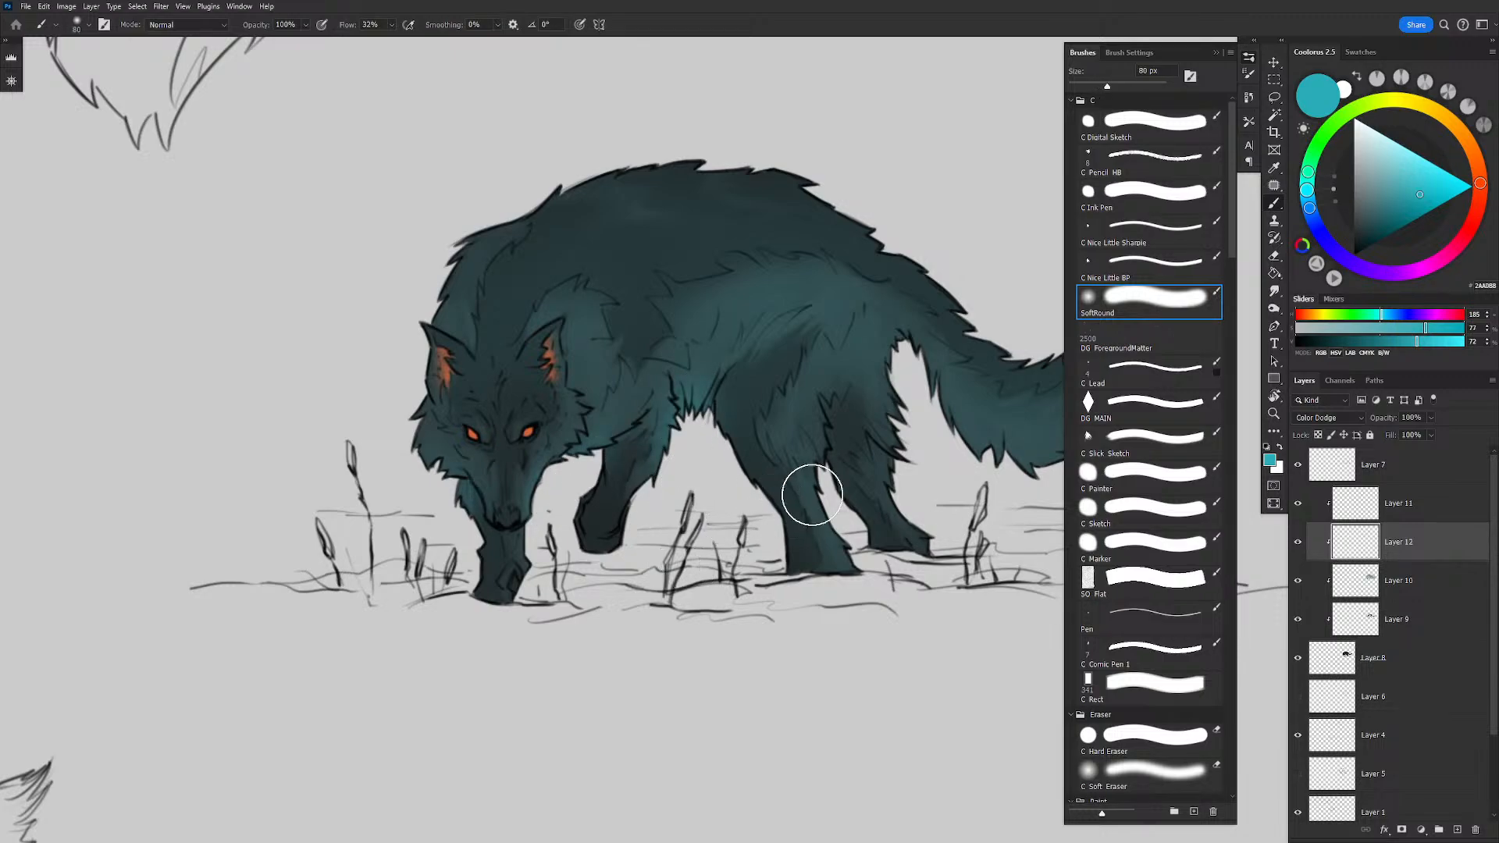
Step: Brush soft bright teal highlights onto the wolf's tail and hindquarters with a larger SoftRound brush
drag(946, 494, 768, 487)
key(bracketright)
mouse_move(779, 415)
mouse_down()
mouse_move(867, 468)
mouse_move(929, 438)
mouse_up()
key(bracketright)
drag(850, 537, 860, 553)
key(z)
drag(797, 256, 687, 244)
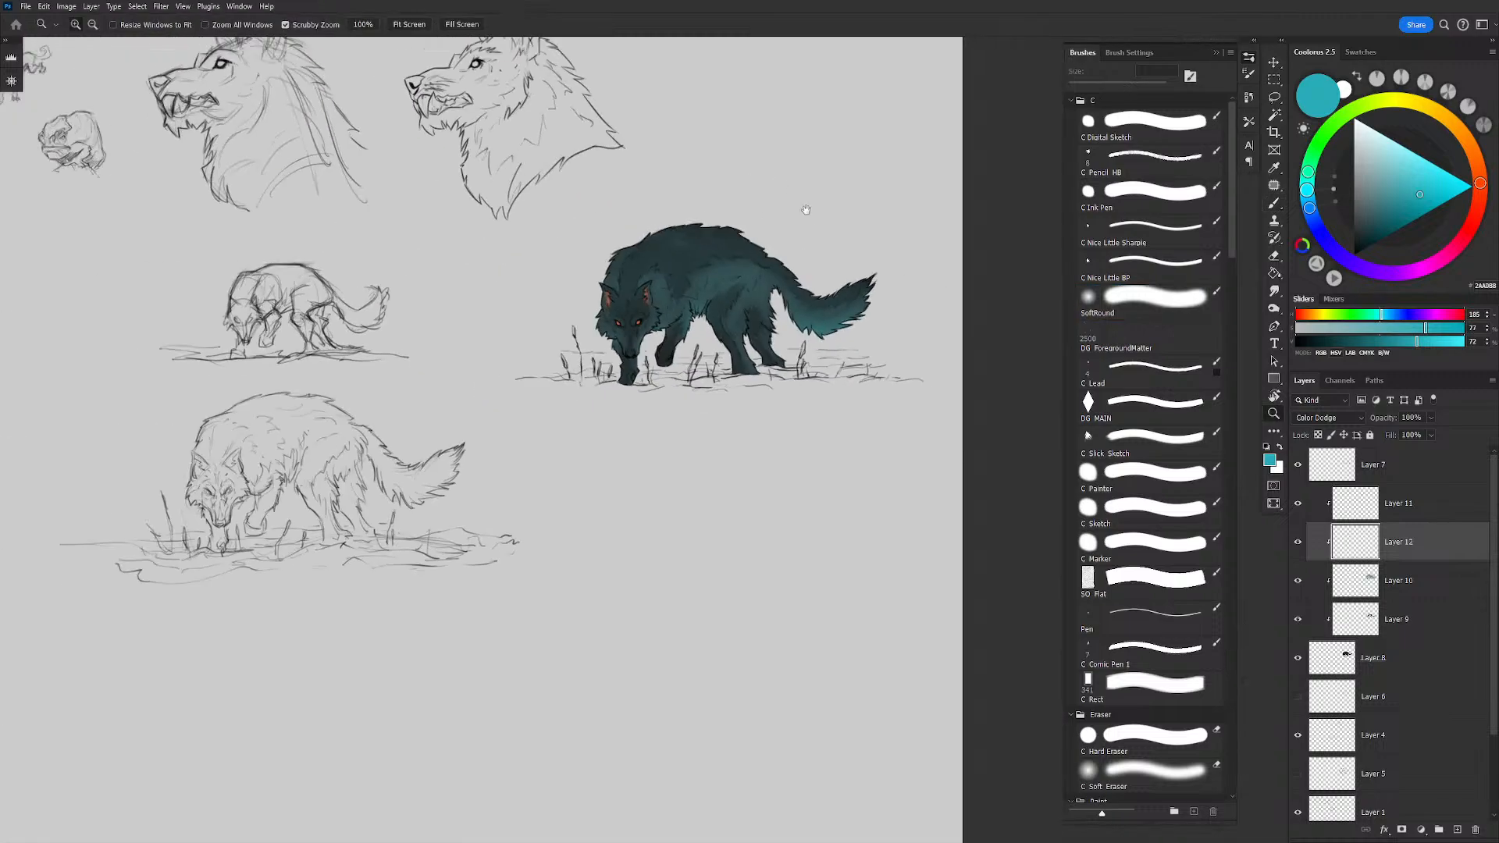
drag(803, 208, 801, 236)
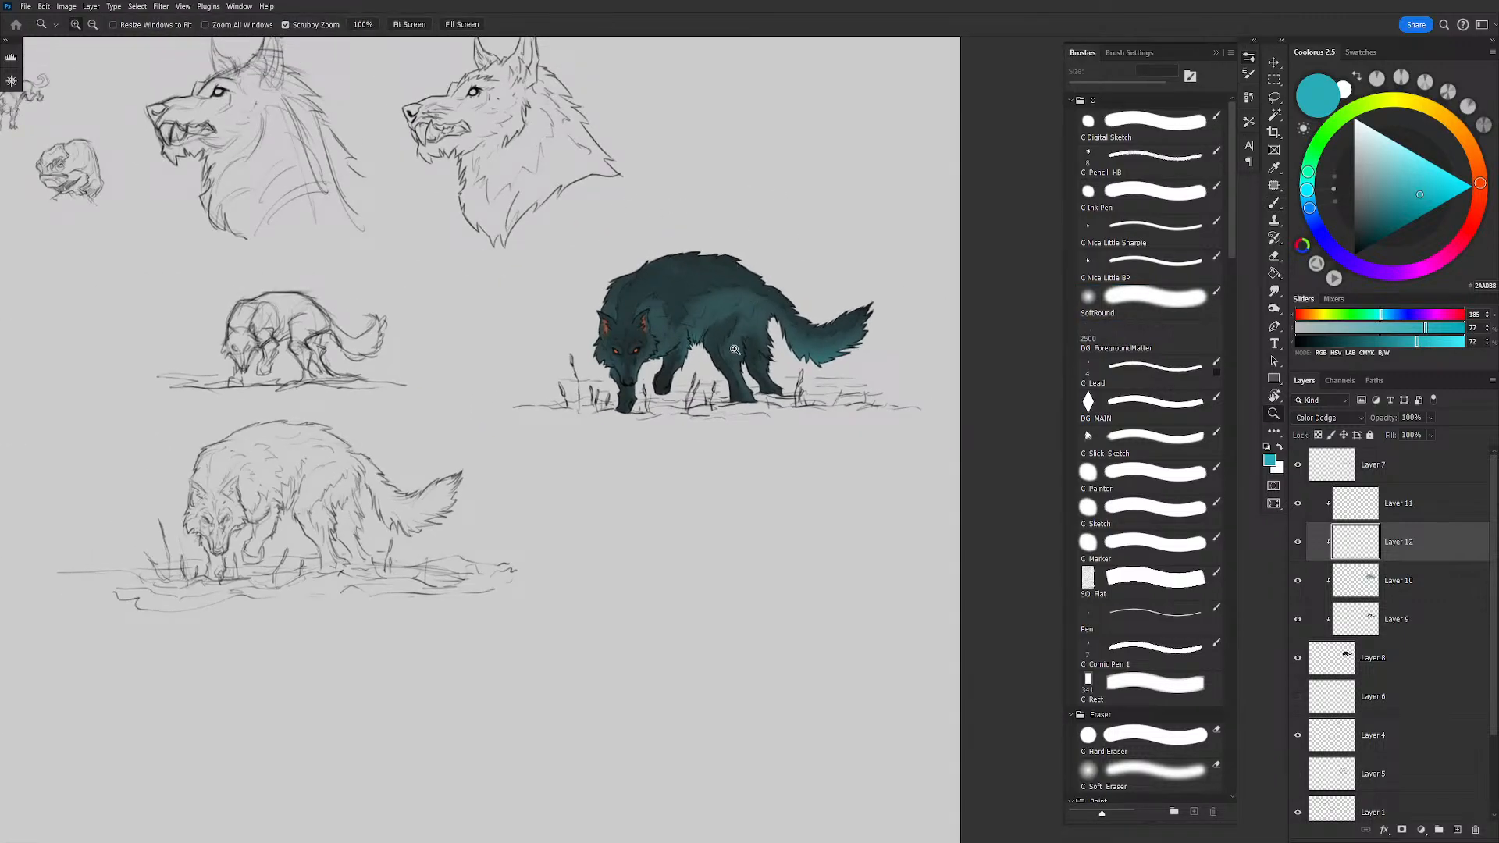
drag(735, 349, 746, 351)
Step: Fill the background layer, Layer 0, with a neutral mid grey using the Paint Bucket
drag(1494, 594, 1490, 723)
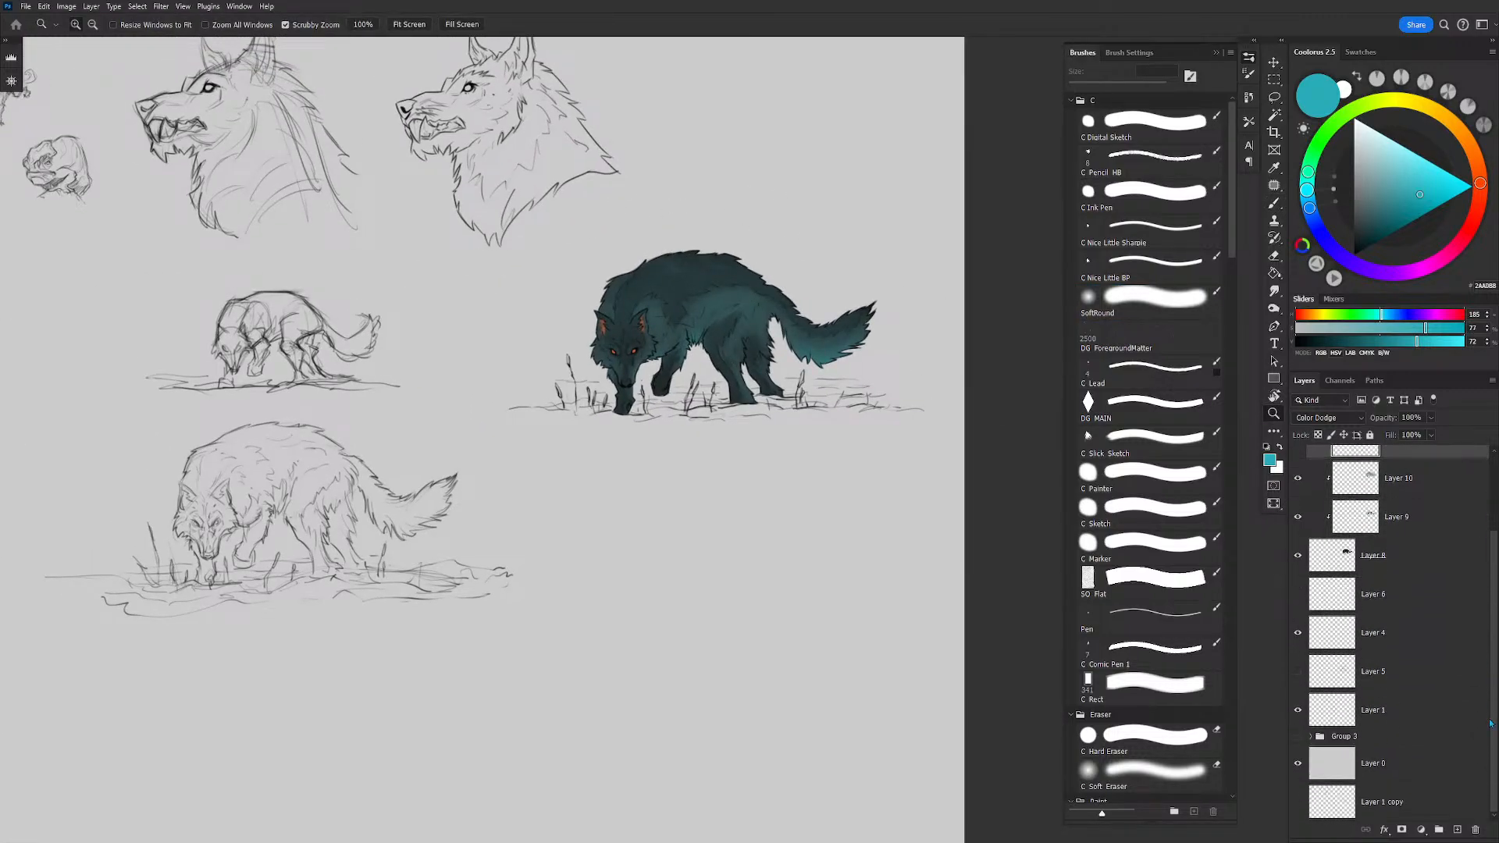
click(1374, 763)
click(1274, 273)
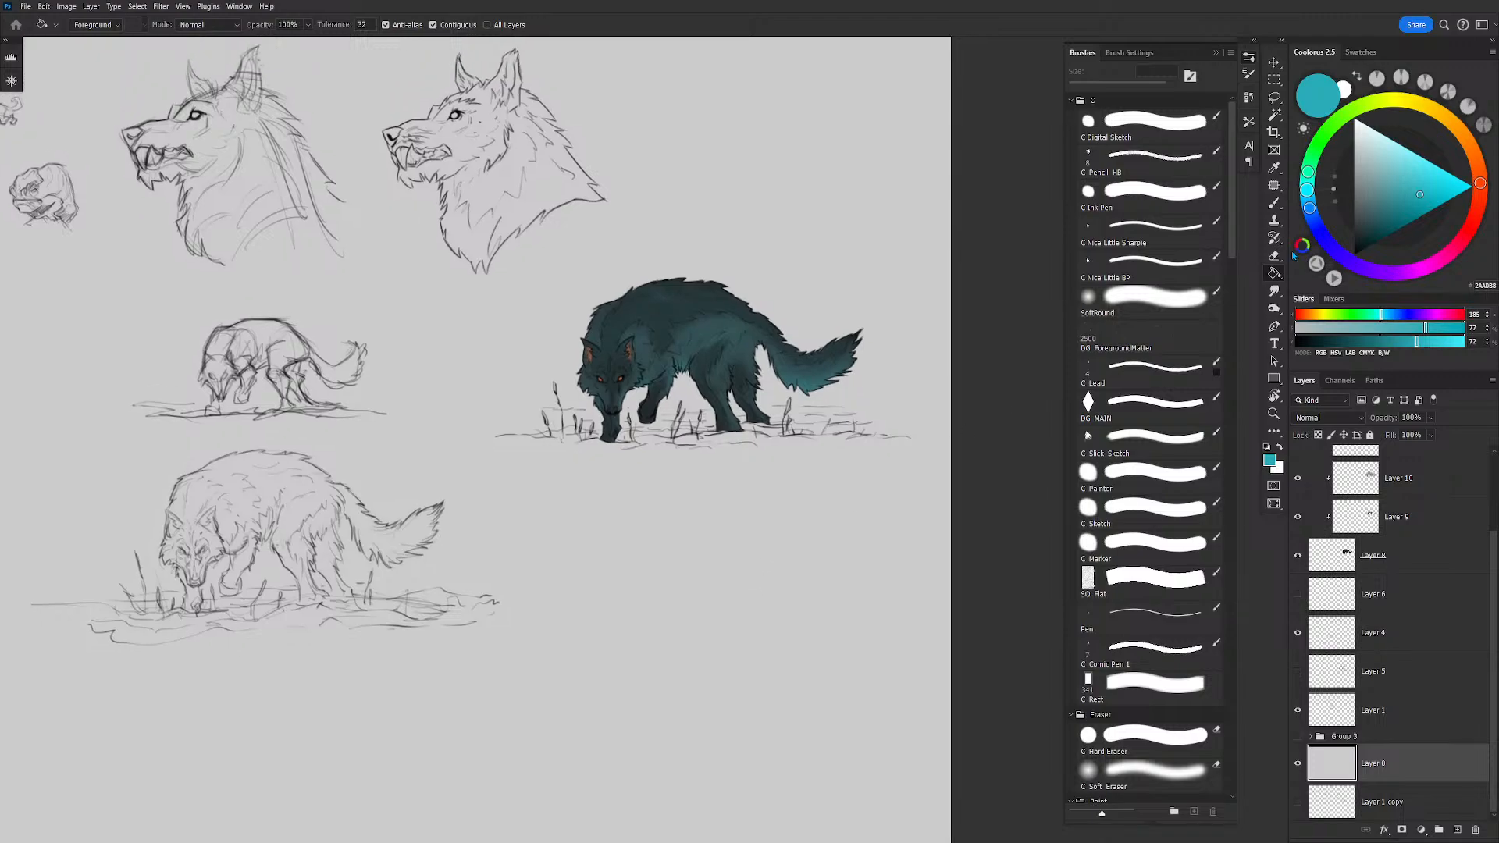
drag(1353, 187, 1354, 189)
click(676, 637)
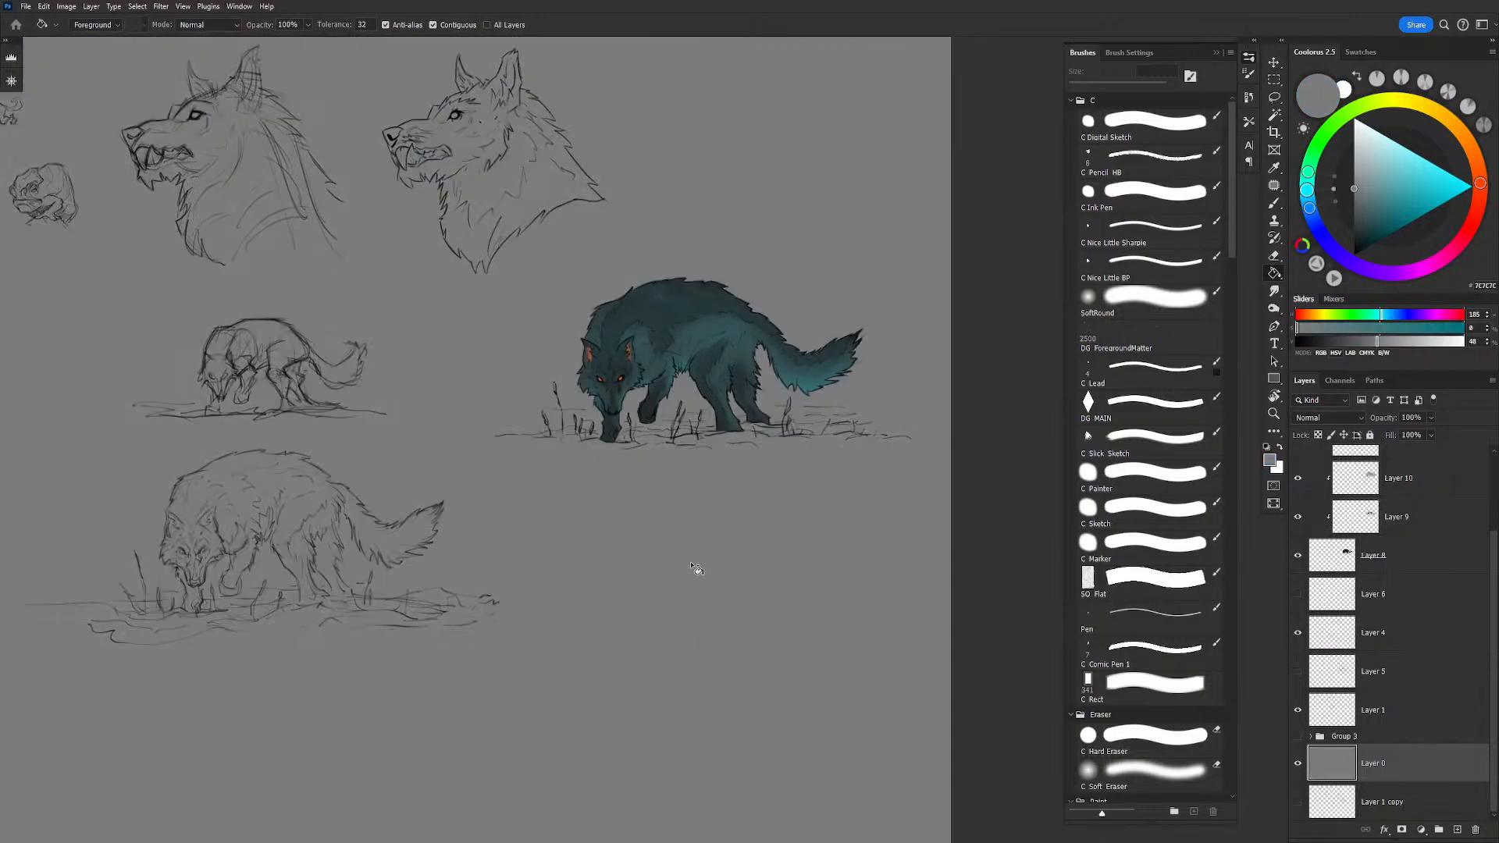
key(z)
scroll(698, 405, down, 3)
drag(706, 409, 797, 376)
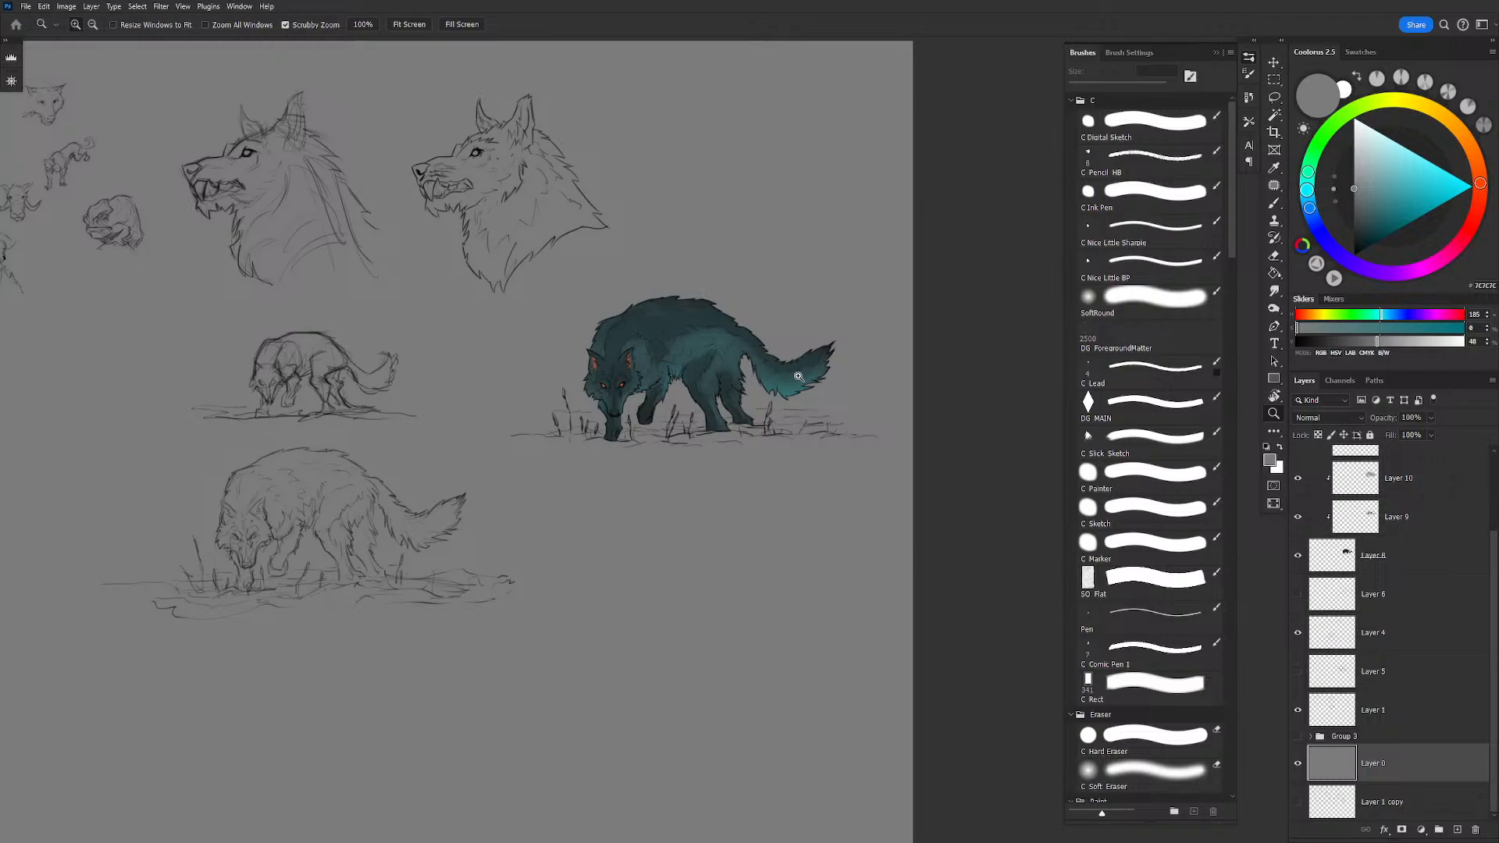
mouse_move(671, 398)
mouse_down()
mouse_move(675, 365)
mouse_move(743, 338)
mouse_move(697, 388)
mouse_up()
Step: Reduce the SoftRound brush to 20 px and add a new clipped layer above Layer 11
key(b)
key(bracketleft)
key(bracketleft)
key(bracketleft)
key(bracketleft)
key(bracketleft)
key(bracketleft)
key(bracketleft)
key(bracketleft)
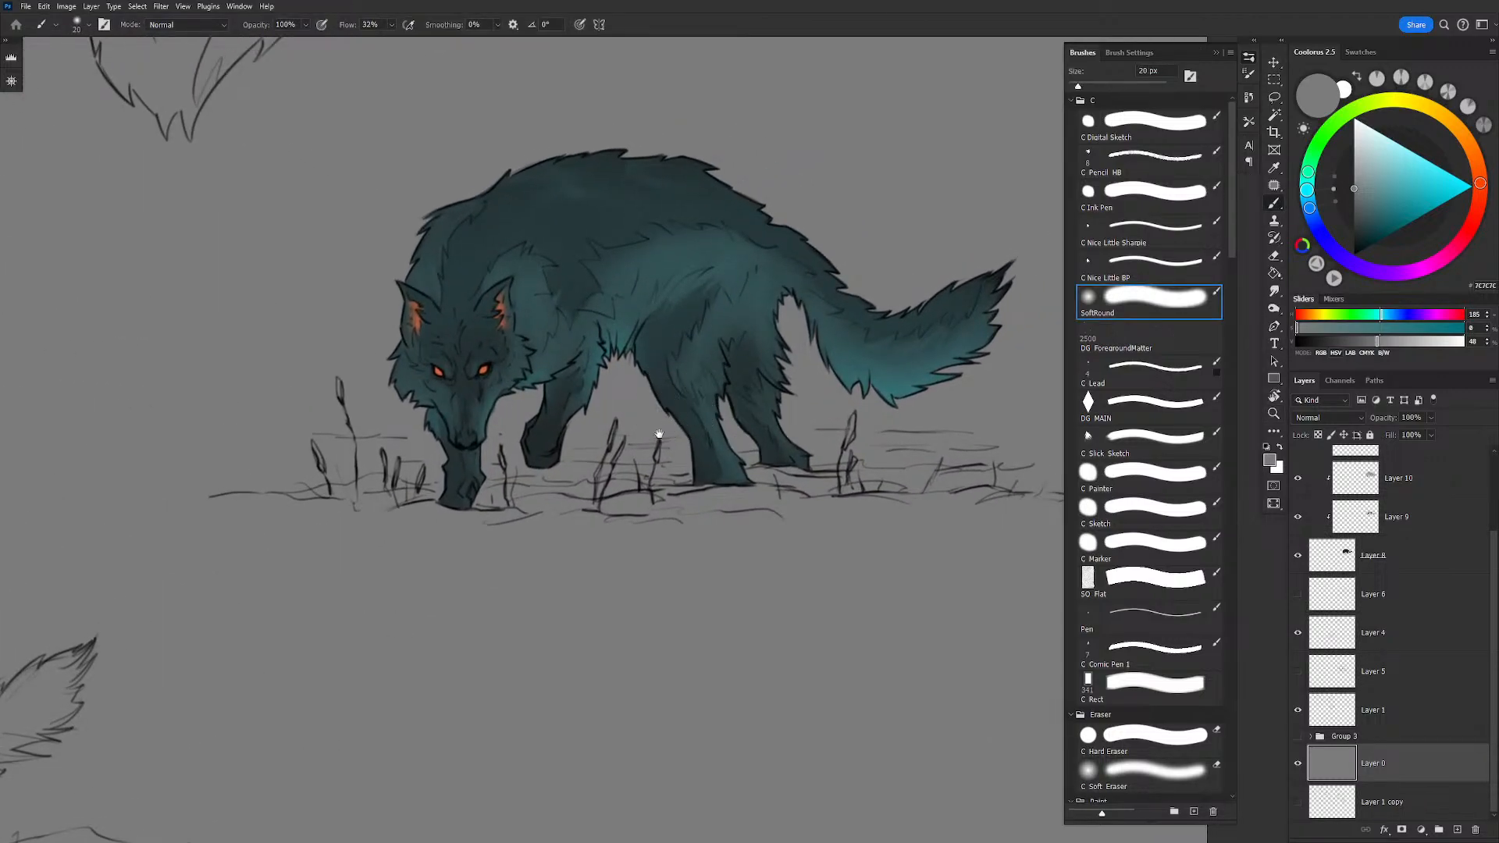
mouse_move(659, 439)
mouse_down()
mouse_move(673, 447)
mouse_move(659, 470)
mouse_up()
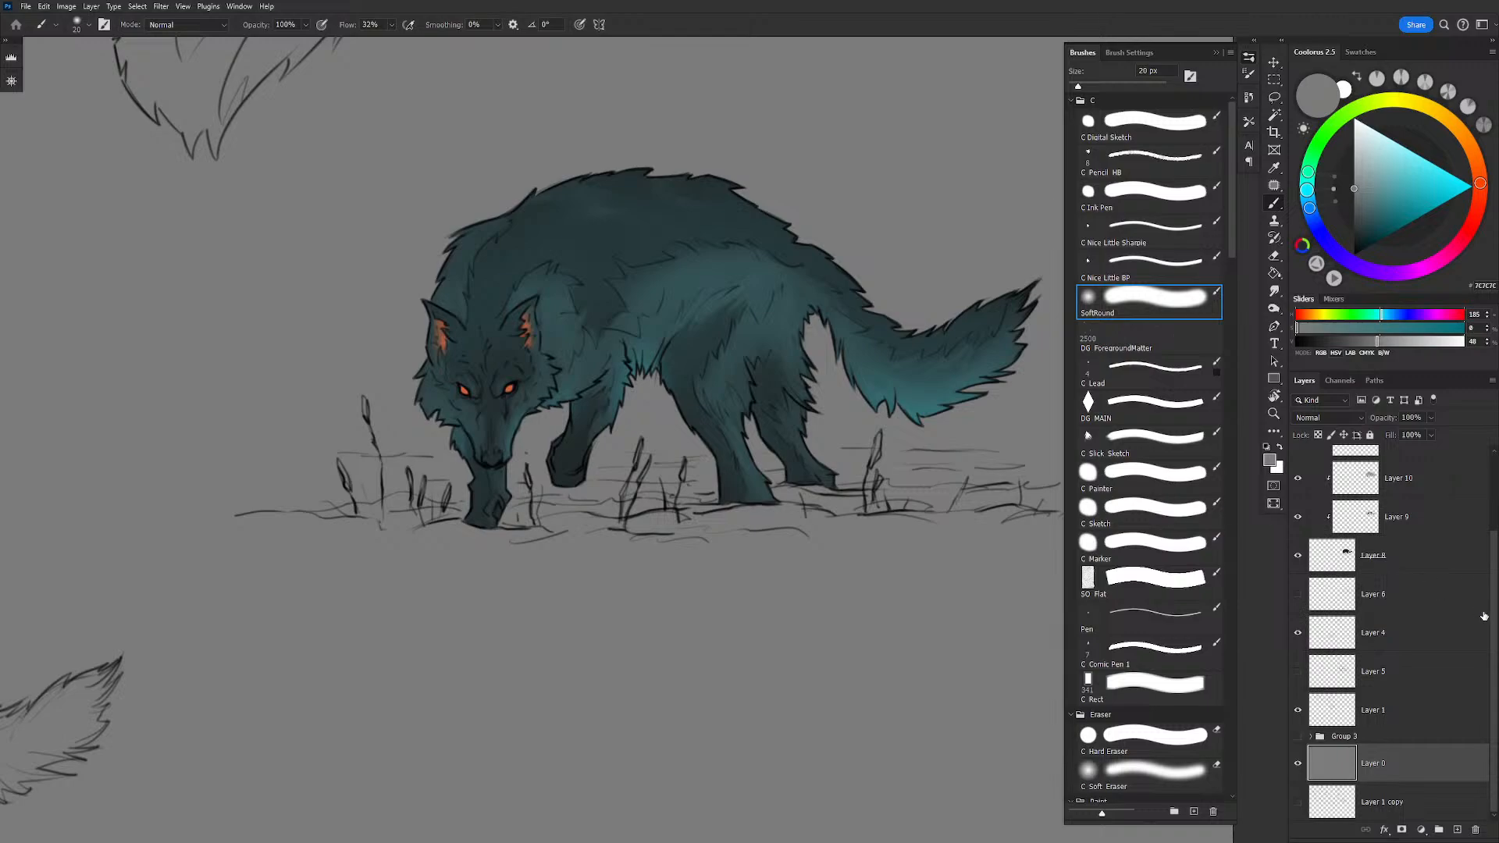
scroll(1484, 616, up, 3)
click(1410, 507)
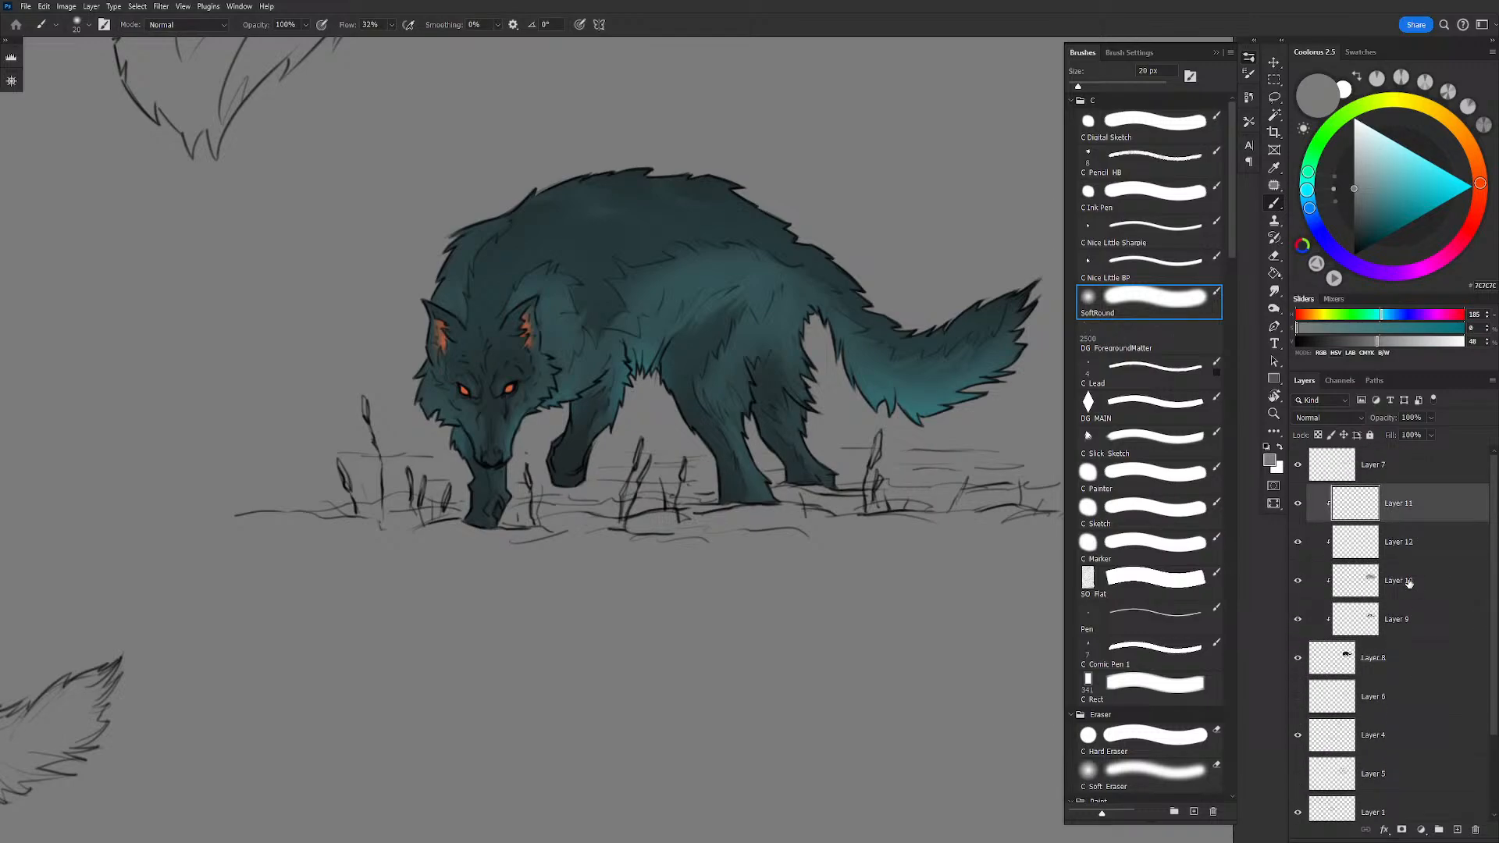
click(1298, 506)
click(1456, 830)
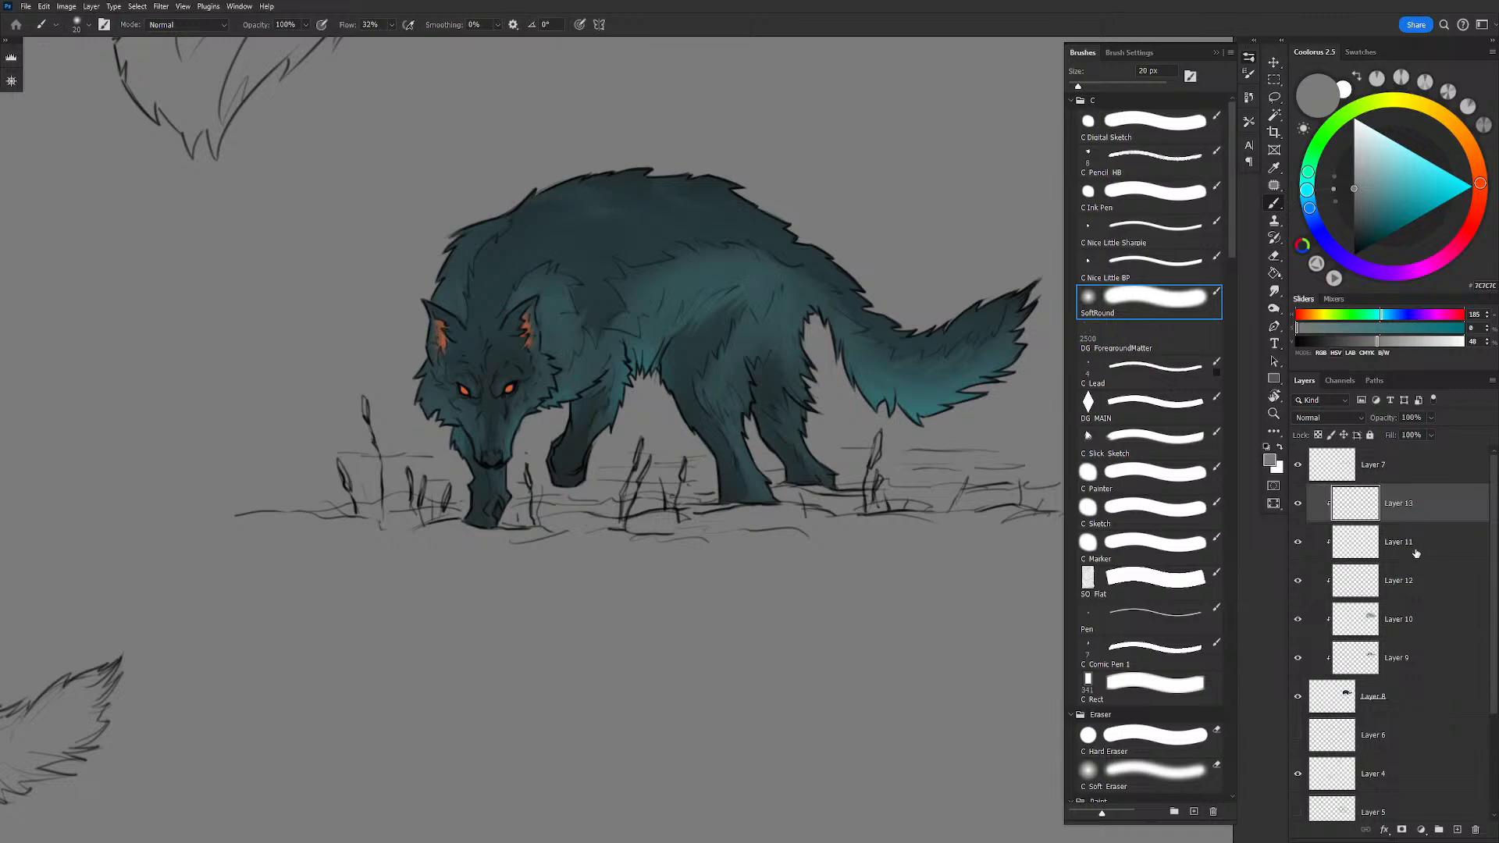
Step: Set Layer 11's blend mode to Screen and the new layer above it to Color Dodge
click(1302, 418)
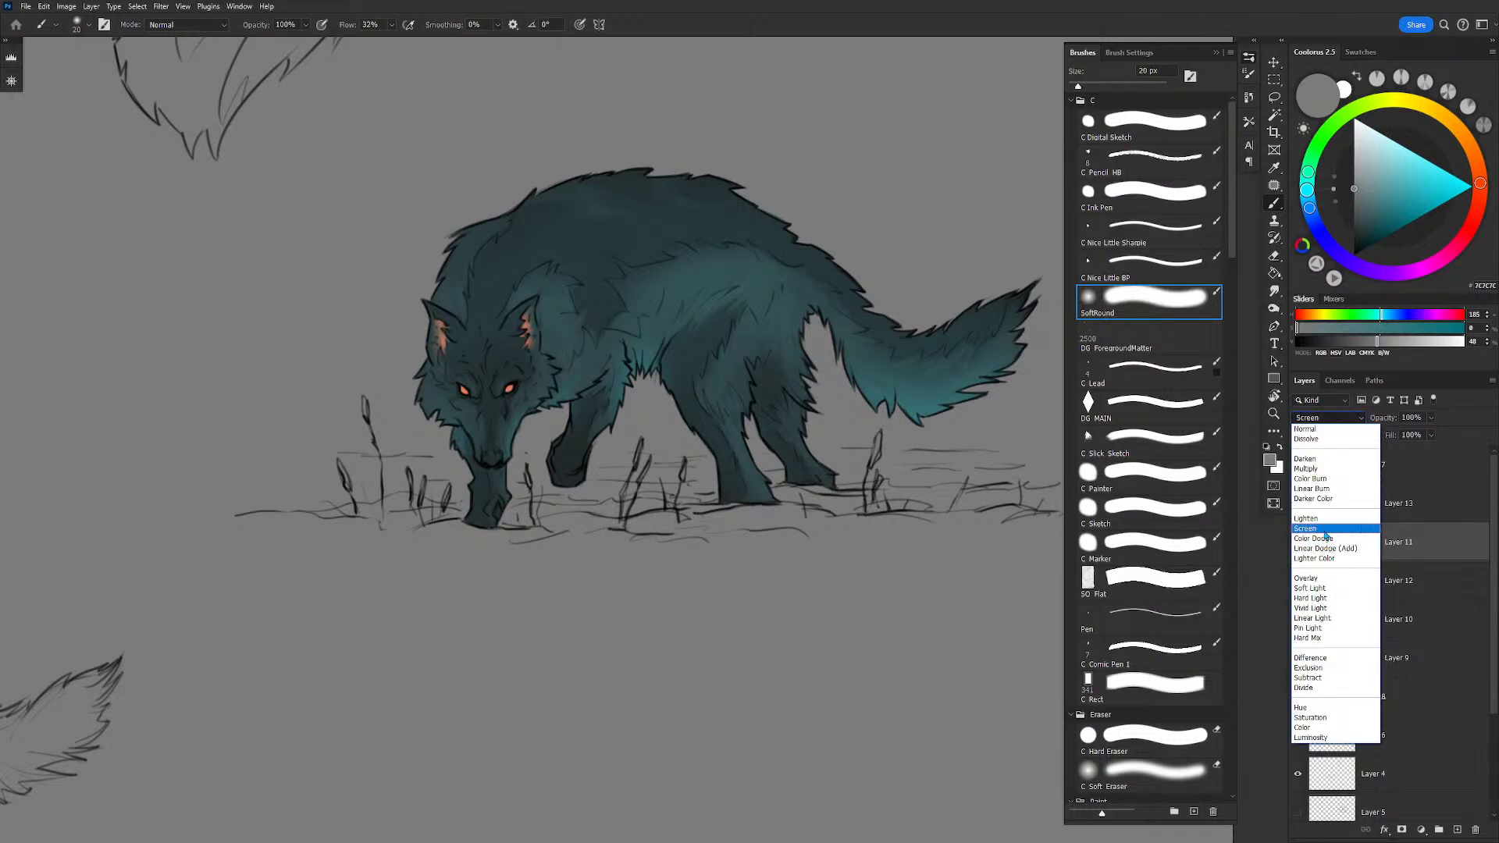
click(1325, 531)
click(1398, 502)
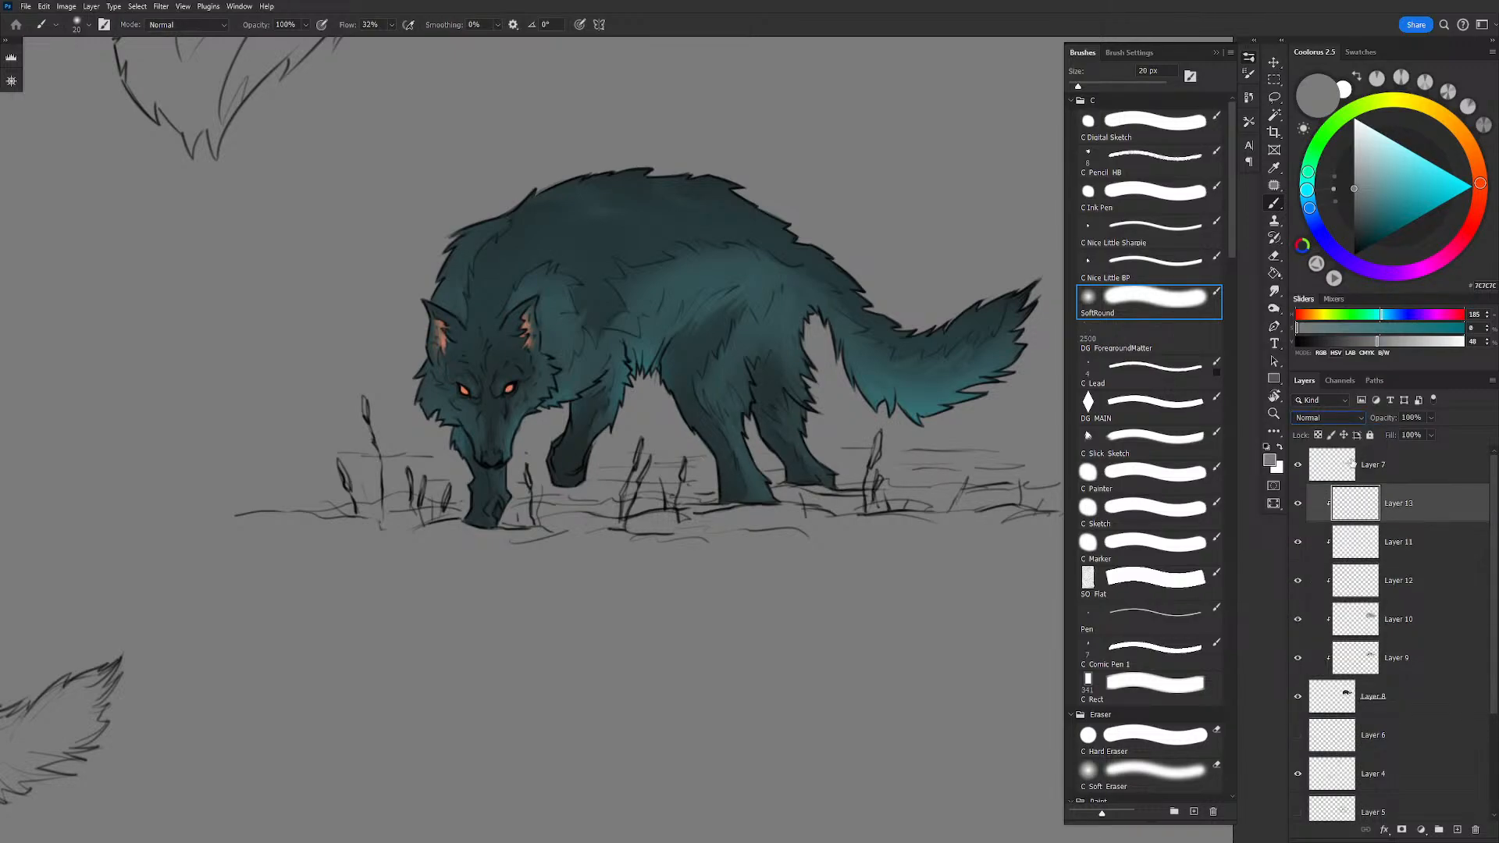
click(1327, 418)
click(1330, 525)
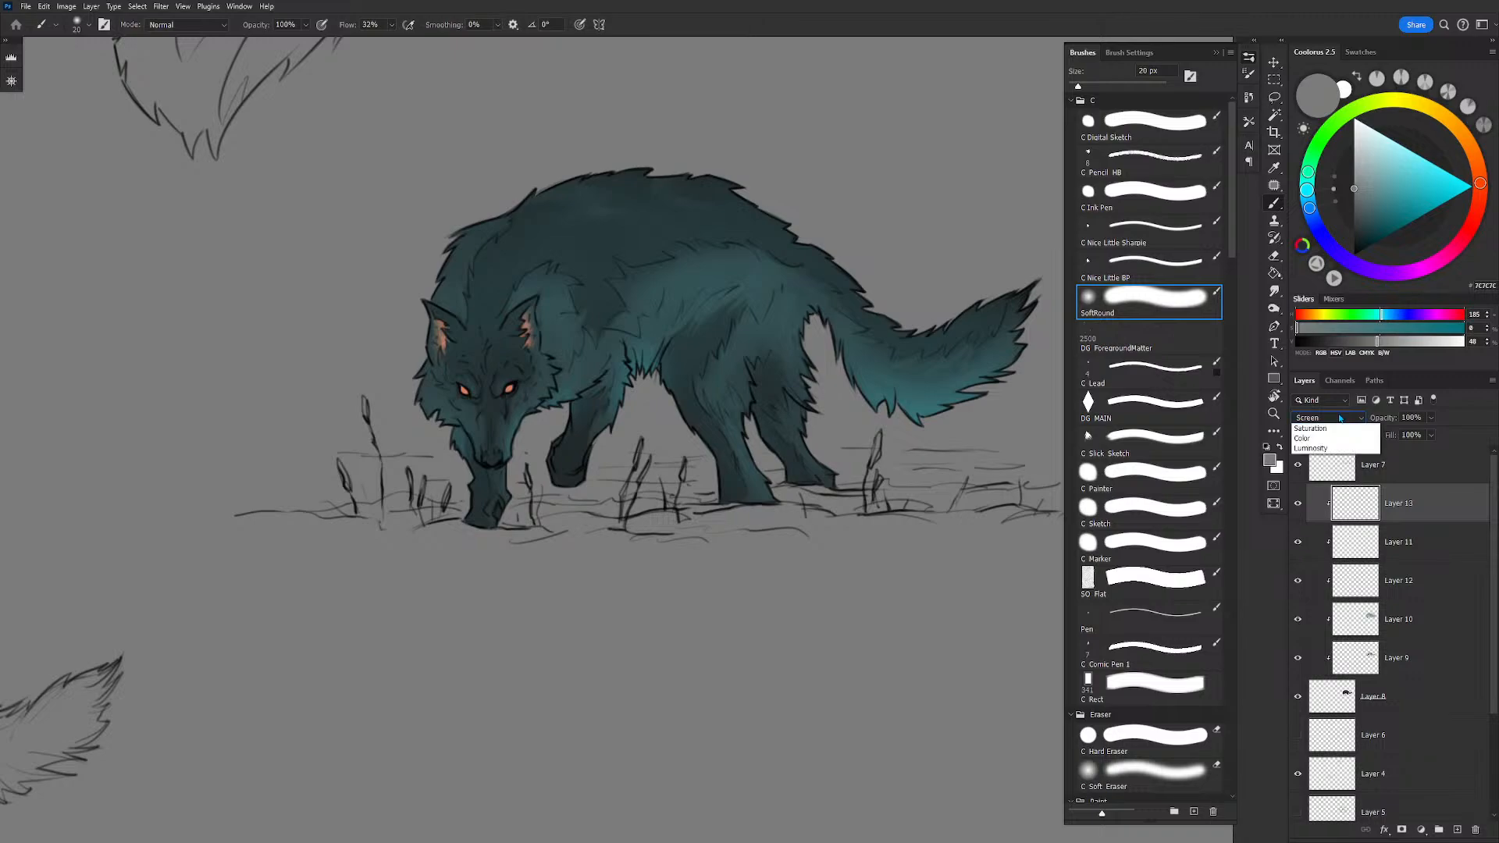
click(1330, 536)
drag(628, 420, 686, 425)
key(z)
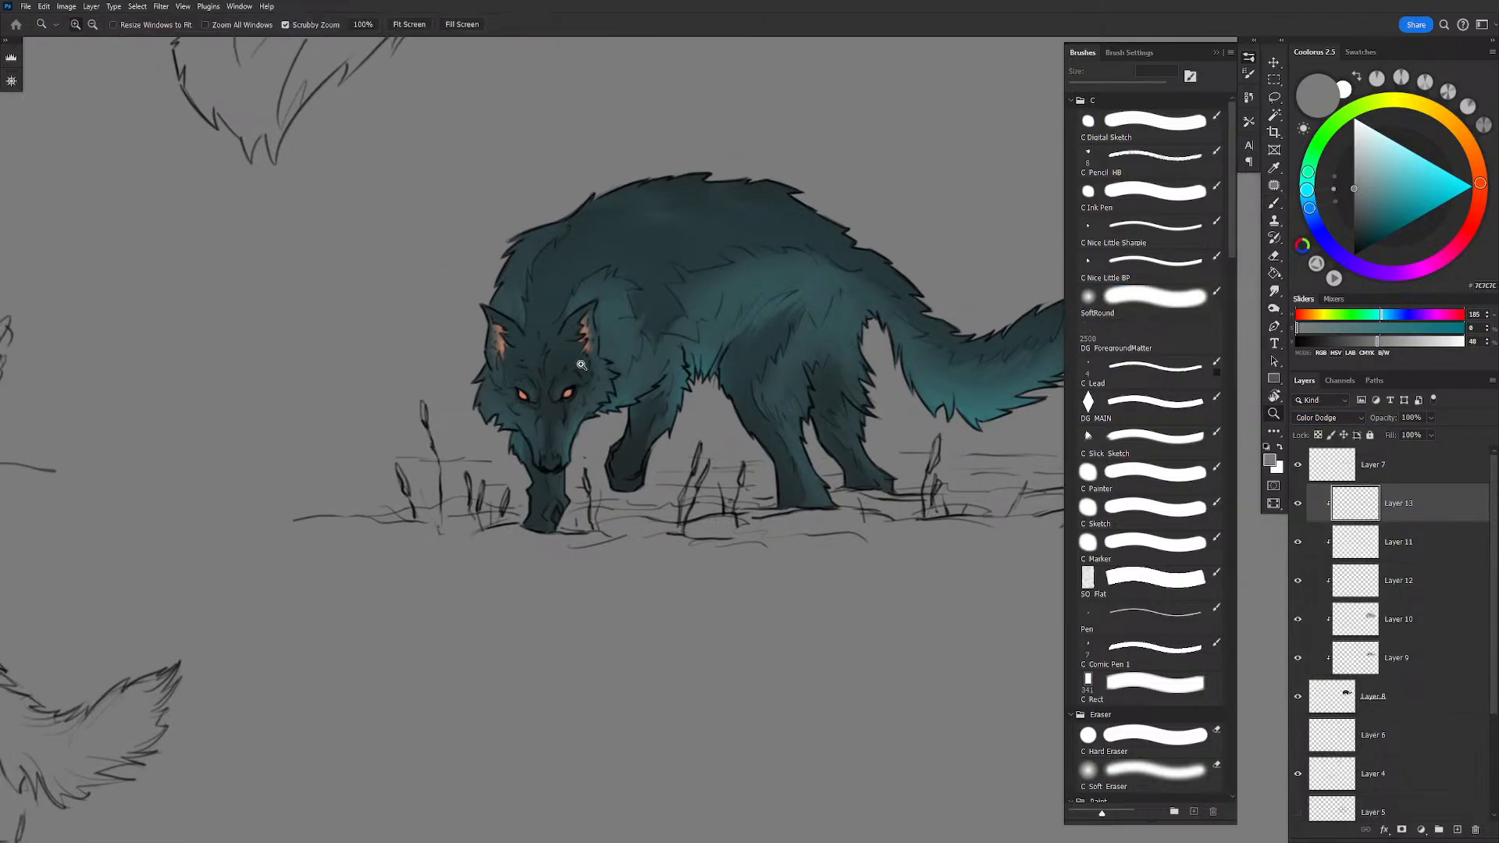
Step: Sample the orange from the wolf's eye, make it more saturated, and dab it over the eyes on the Color Dodge layer
drag(581, 364, 656, 367)
key(b)
alt+click(568, 417)
drag(750, 450, 723, 443)
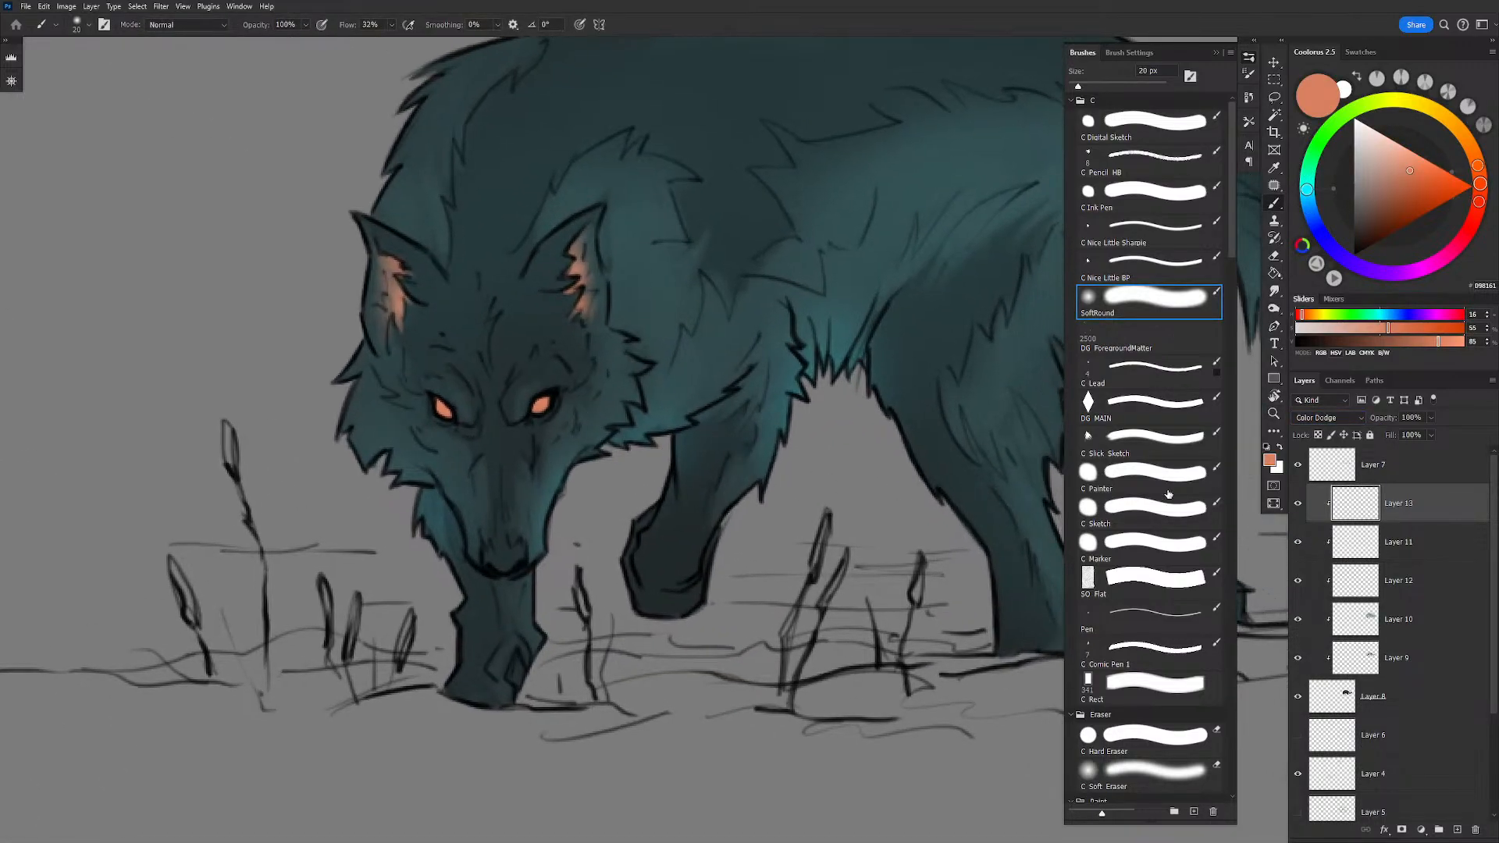
drag(1436, 180, 1449, 185)
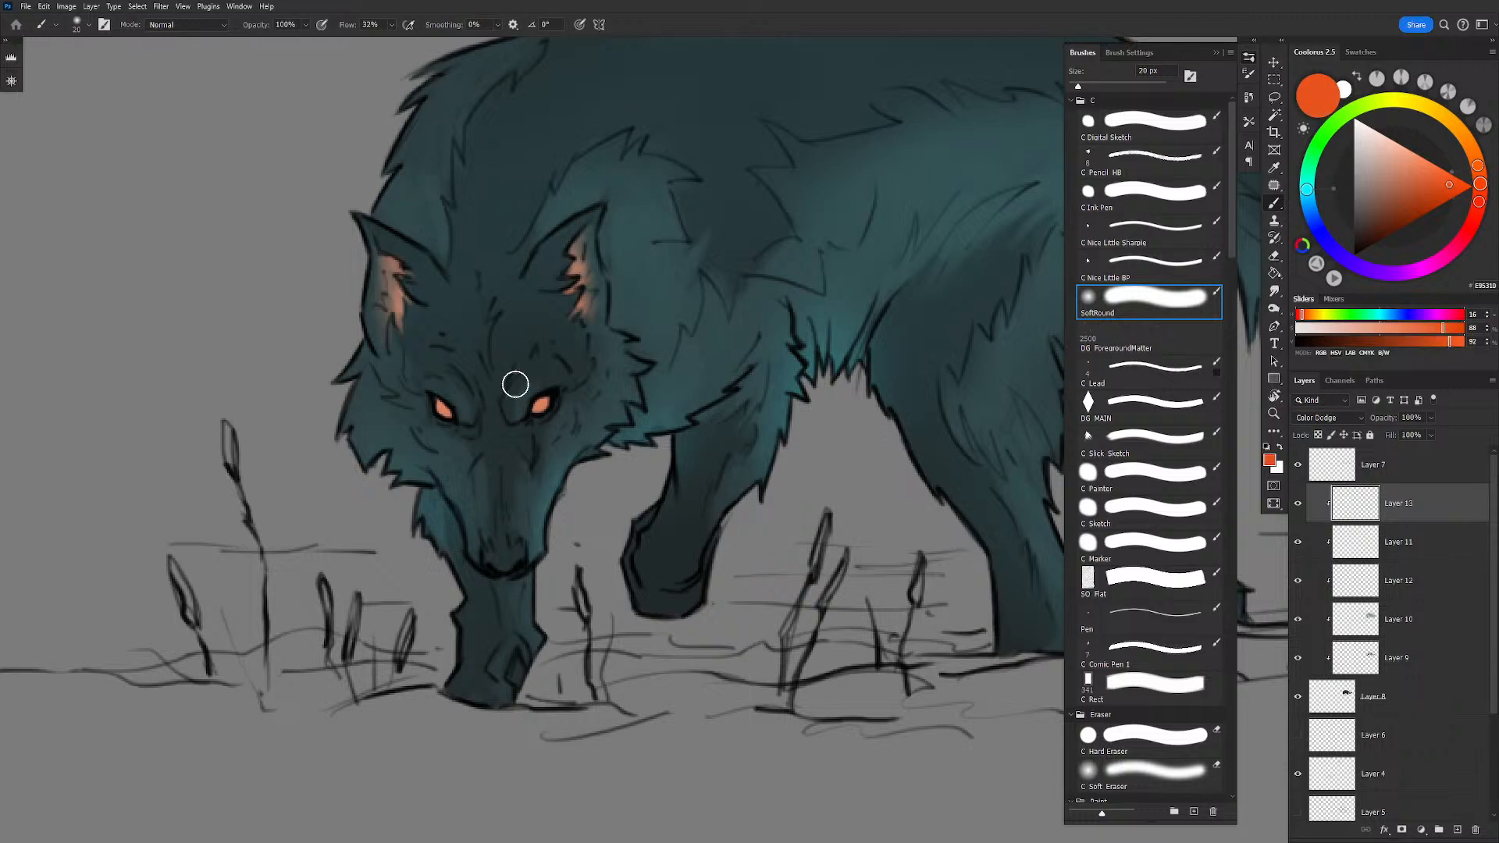
key(bracketright)
key(bracketleft)
key(bracketleft)
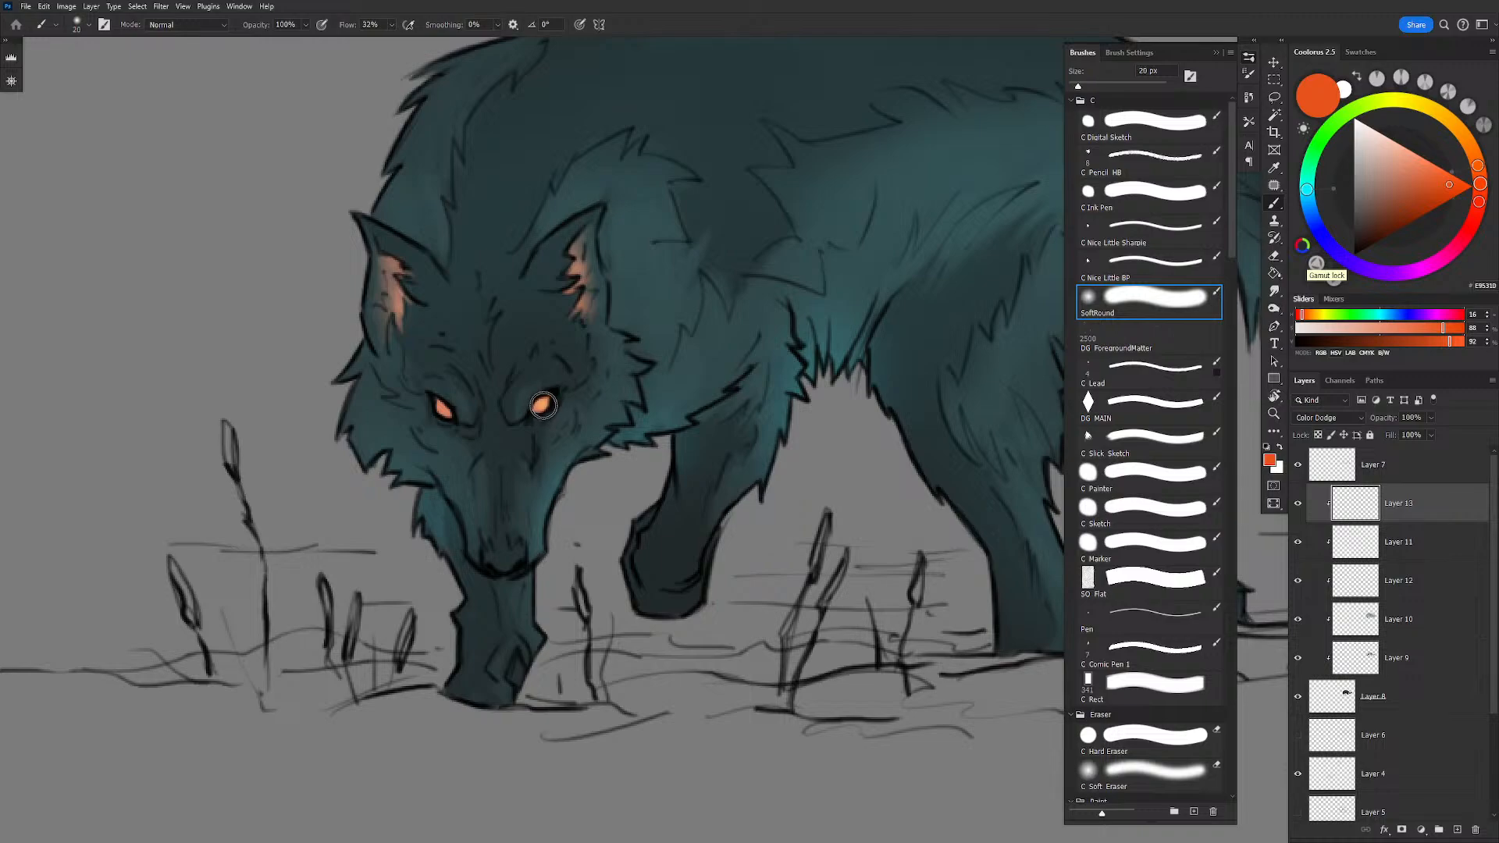
click(542, 407)
key(bracketright)
click(543, 405)
Step: Brush a soft orange glow onto the fur around both eyes with the SoftRound brush at up to 35 px
key(bracketleft)
key(bracketleft)
key(bracketleft)
key(bracketleft)
key(bracketright)
key(bracketright)
key(bracketright)
key(bracketright)
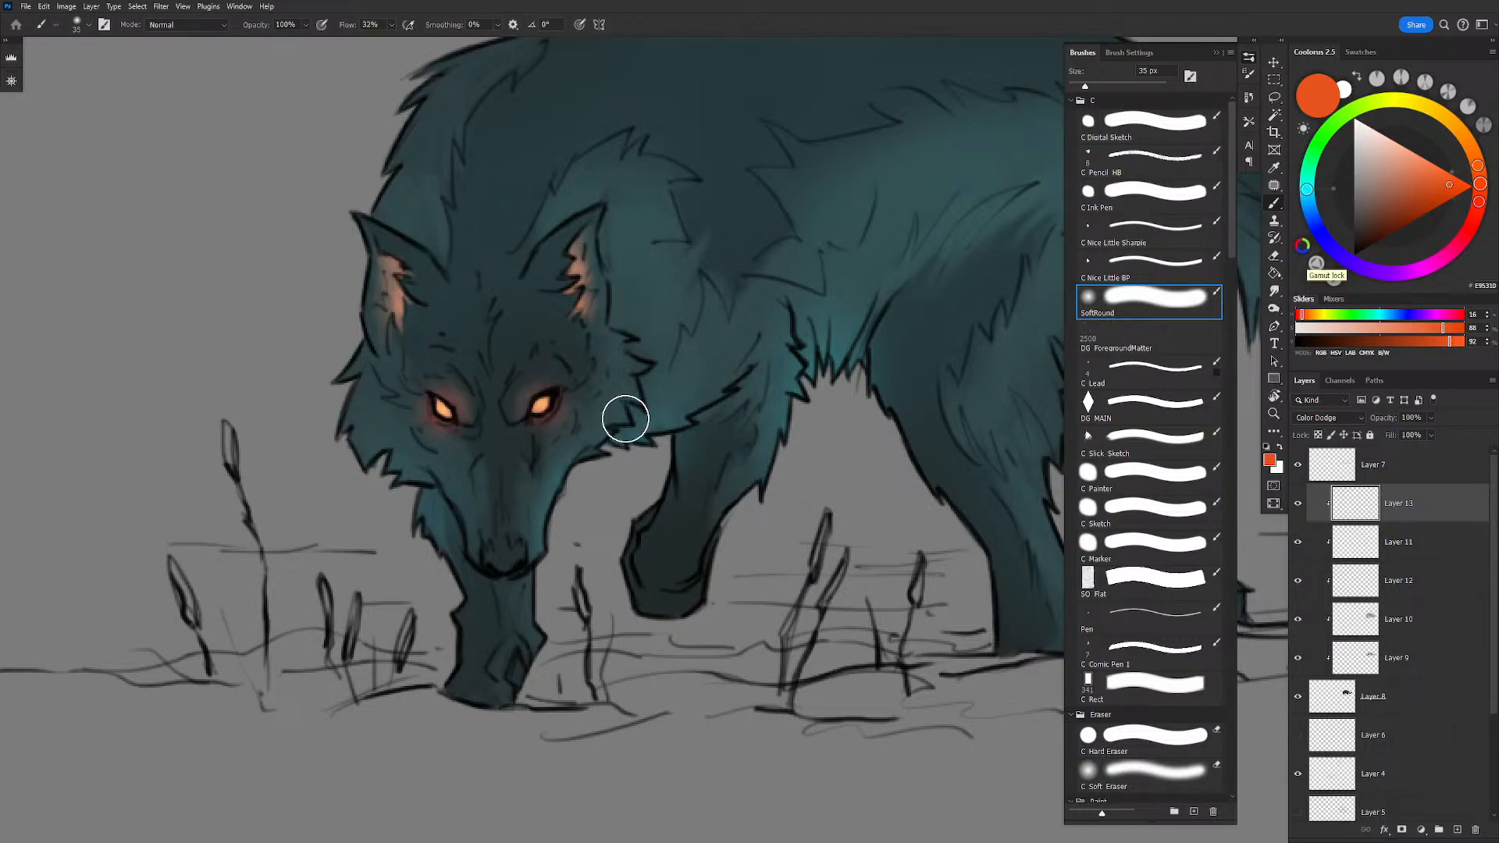
Step: Brush an orange glow inside and below the ear nearer the wolf's body, enlarging SoftRound from 25 to 60 px
scroll(648, 412, up, 1)
key(bracketleft)
key(bracketleft)
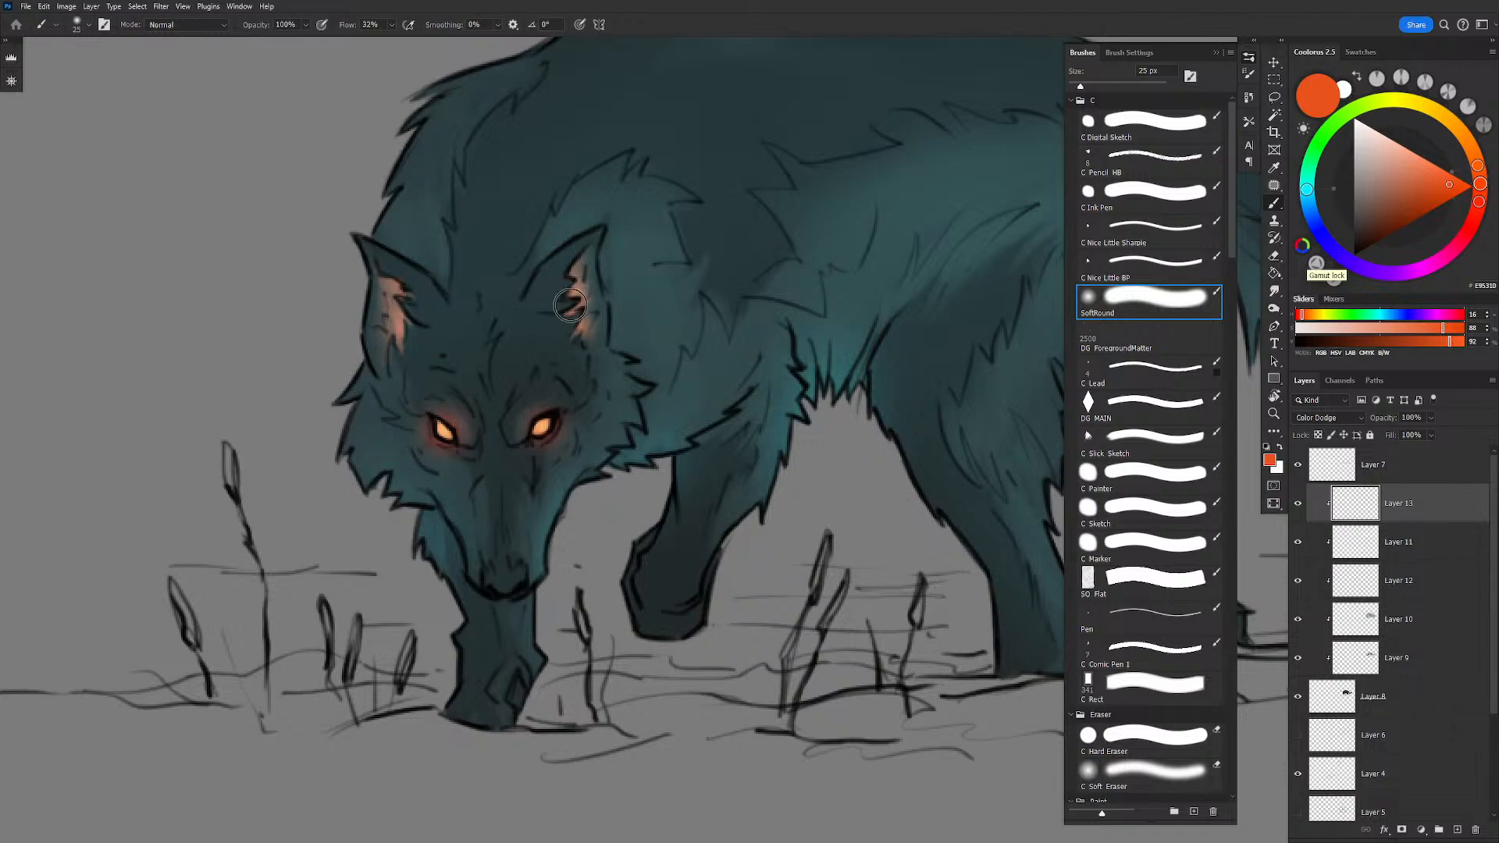
drag(689, 345, 700, 356)
key(bracketright)
mouse_move(585, 332)
mouse_down()
mouse_move(572, 338)
mouse_move(569, 321)
mouse_move(578, 268)
mouse_move(569, 288)
mouse_move(601, 364)
mouse_move(579, 344)
mouse_up()
key(bracketright)
key(bracketright)
key(bracketright)
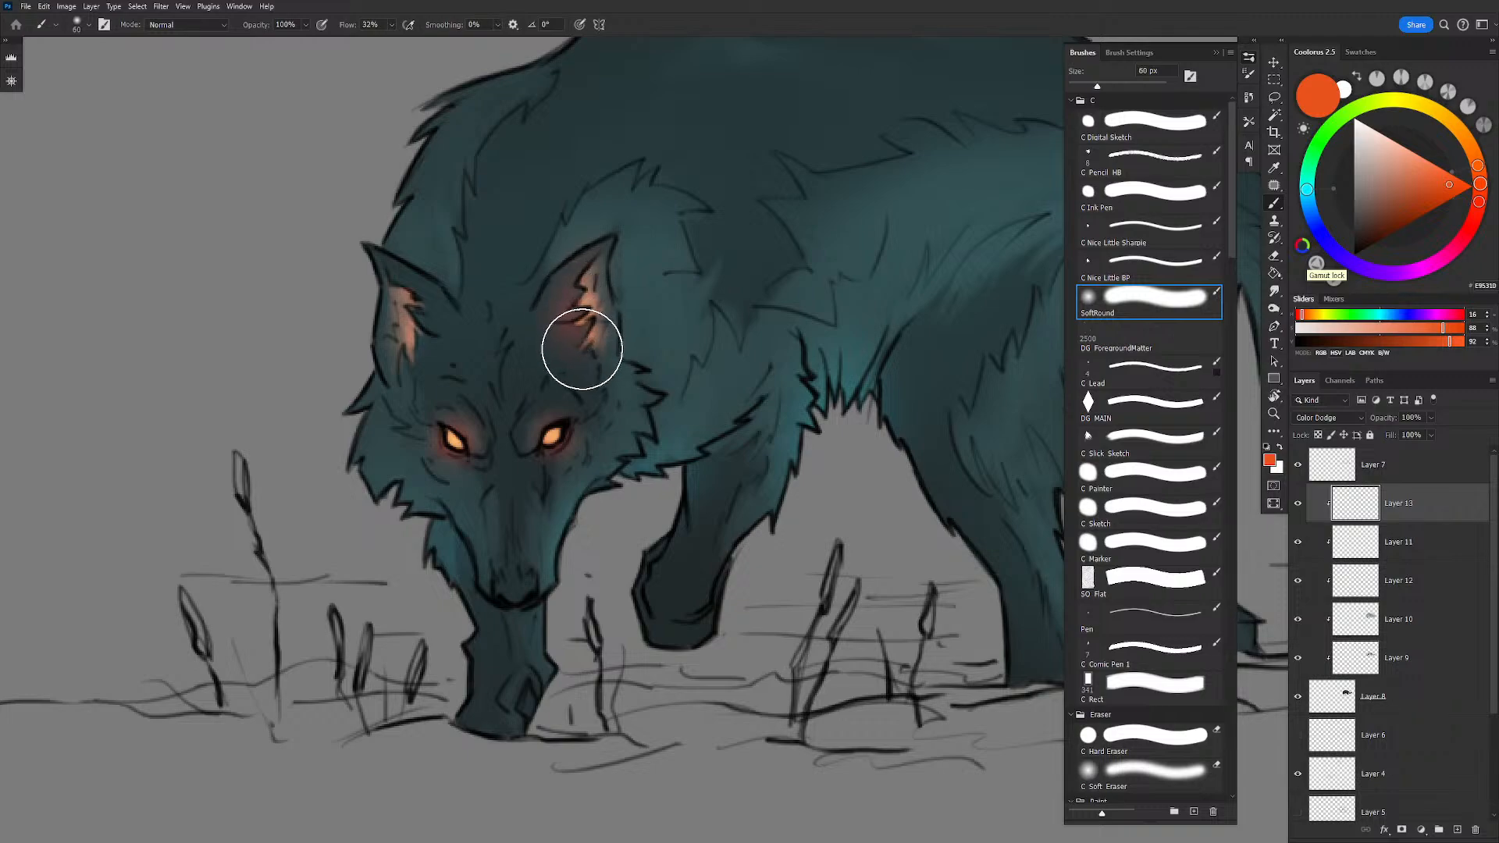
Step: Brush a matching orange glow into the wolf's other ear and reduce the SoftRound brush to 35 px
key(bracketleft)
mouse_move(442, 335)
mouse_down()
mouse_move(414, 325)
mouse_move(406, 288)
mouse_move(429, 334)
mouse_up()
key(bracketleft)
key(bracketleft)
key(bracketleft)
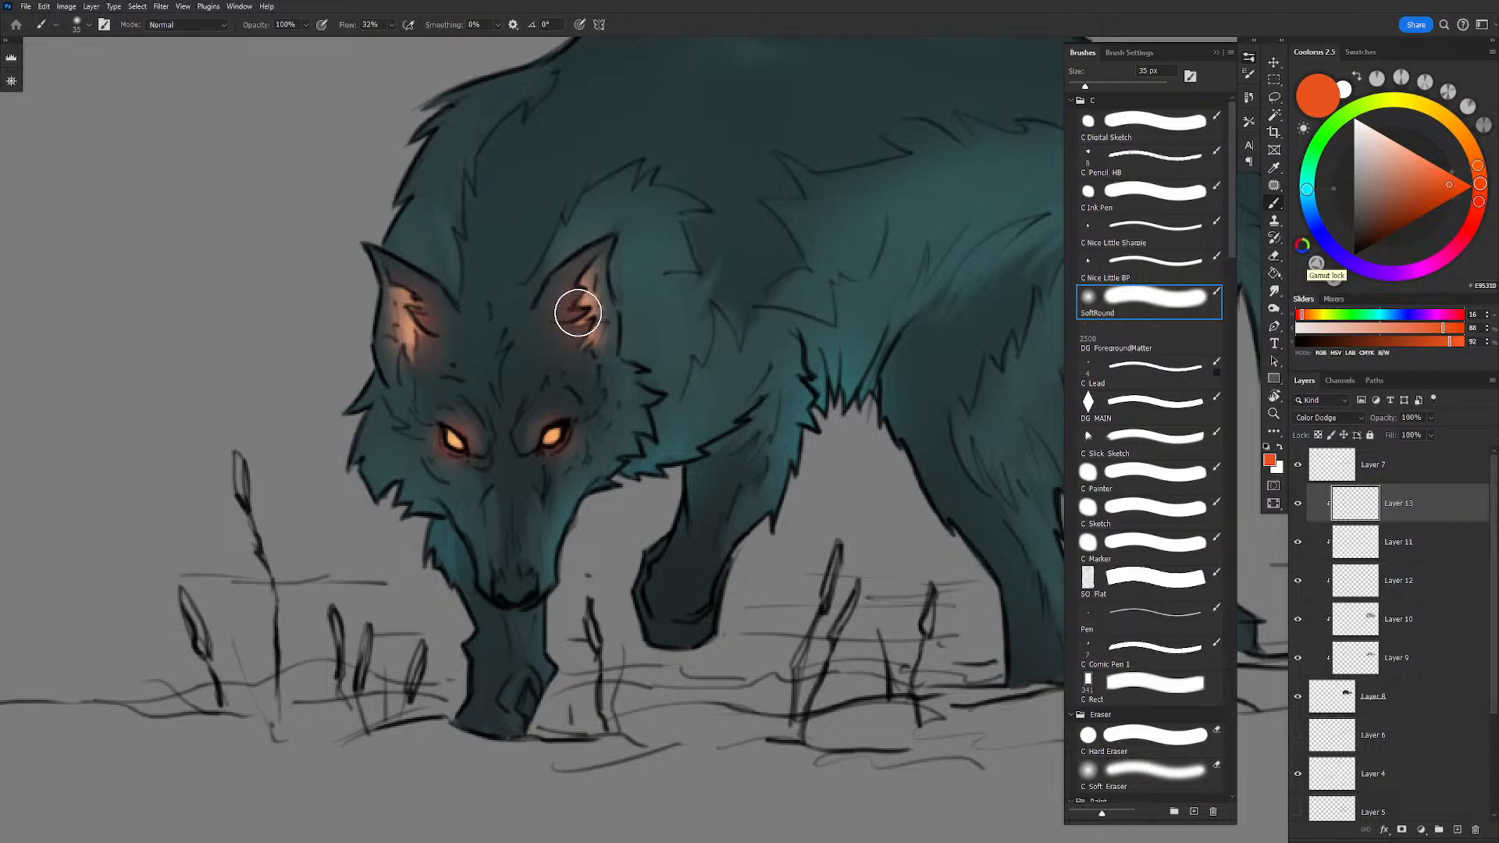
Step: Clean up the excess glow around both ears with the C Soft Eraser at 25 and 15 px
key(e)
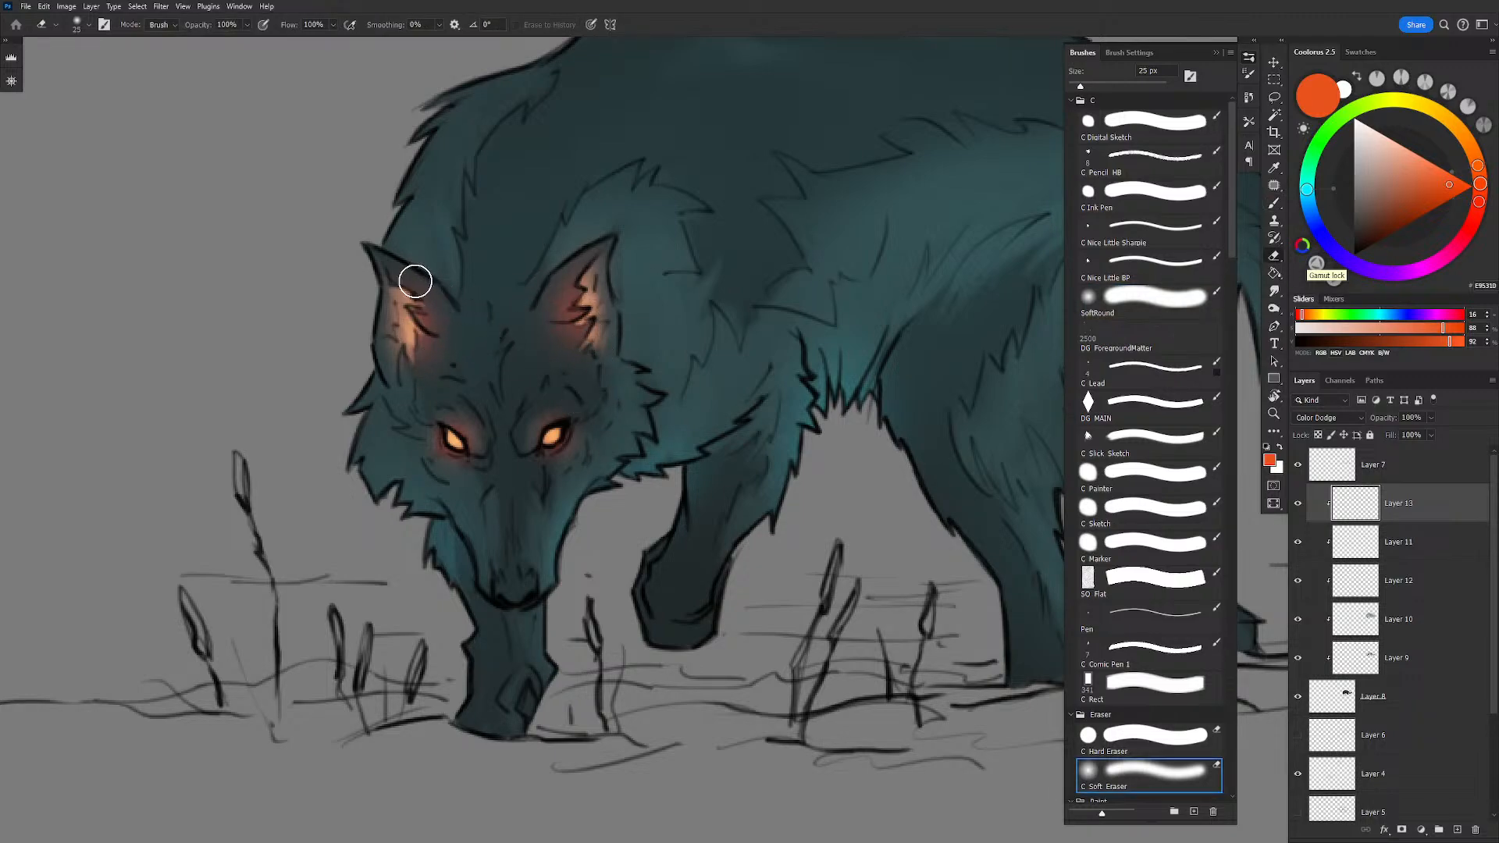
key(l)
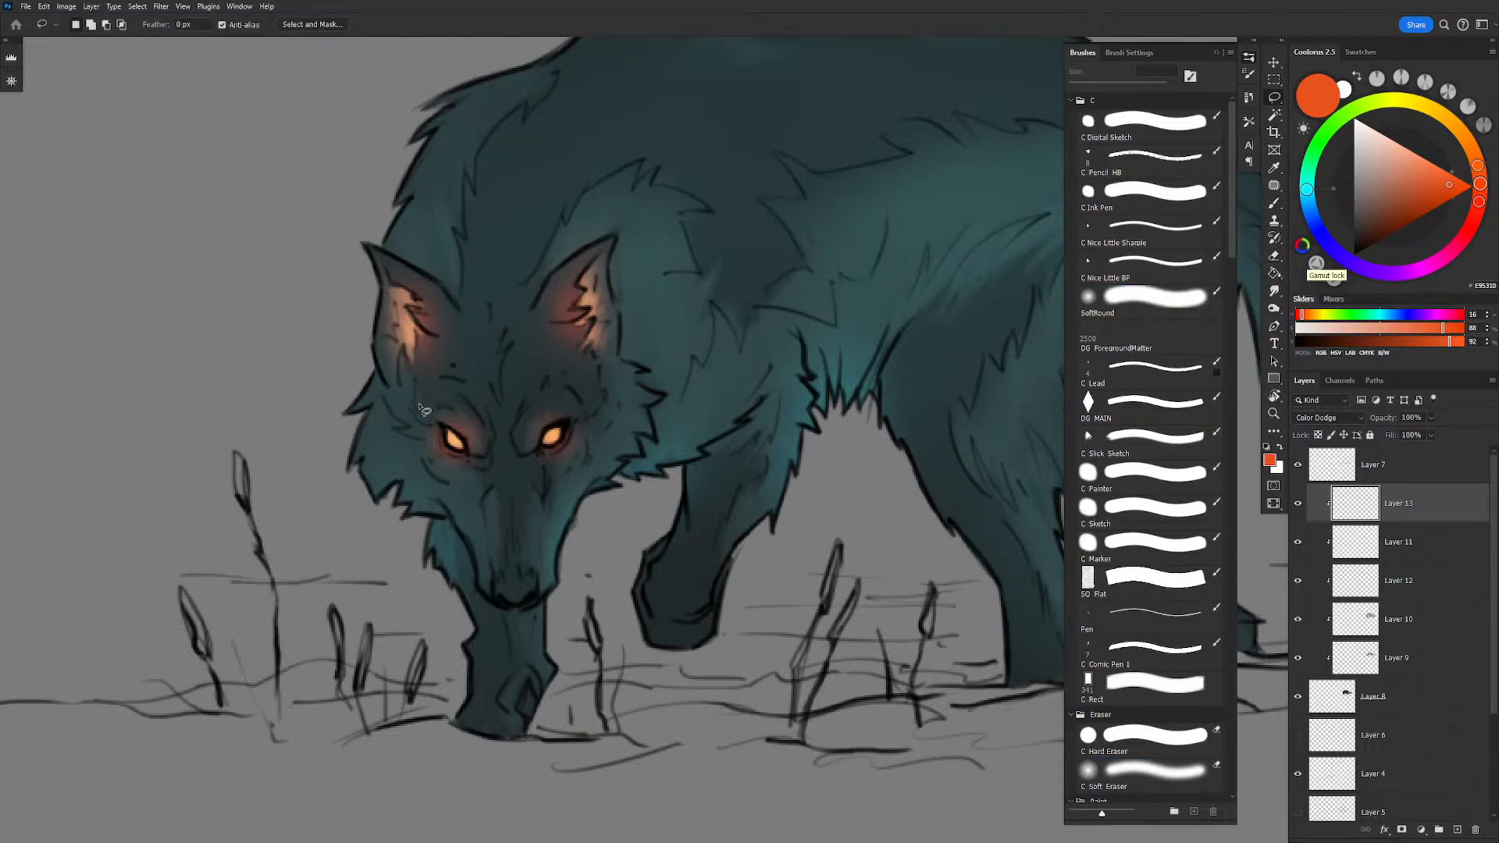
key(e)
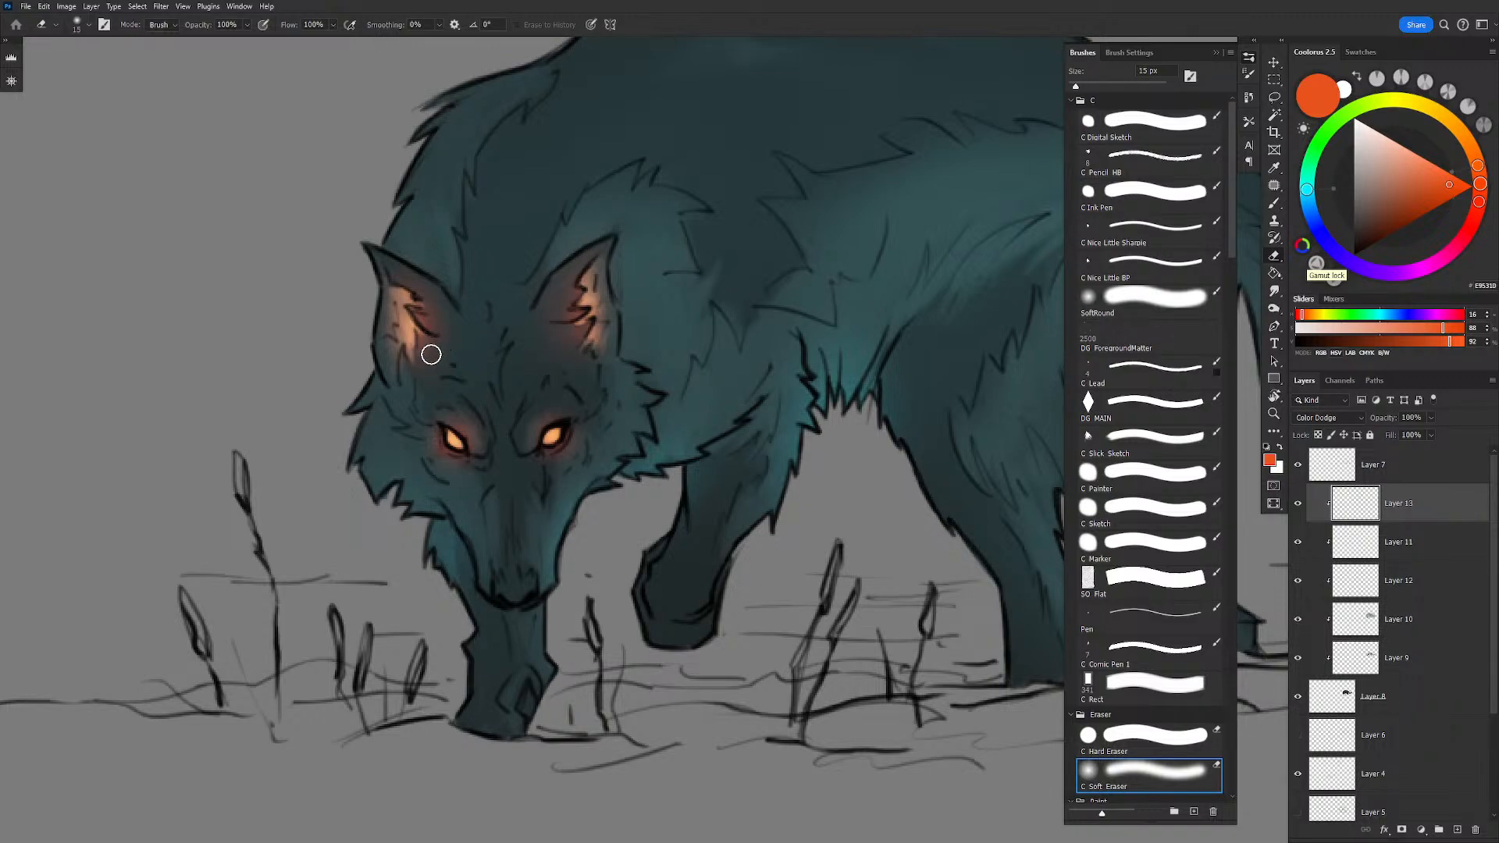
Step: Brush the saturated orange glow onto the wolf's nose with the SoftRound brush at 20 to 25 px
key(z)
mouse_move(656, 253)
mouse_down()
mouse_move(574, 255)
mouse_move(638, 254)
mouse_up()
mouse_move(635, 326)
mouse_down()
mouse_move(663, 295)
mouse_move(674, 378)
mouse_move(639, 374)
mouse_move(675, 395)
mouse_up()
key(b)
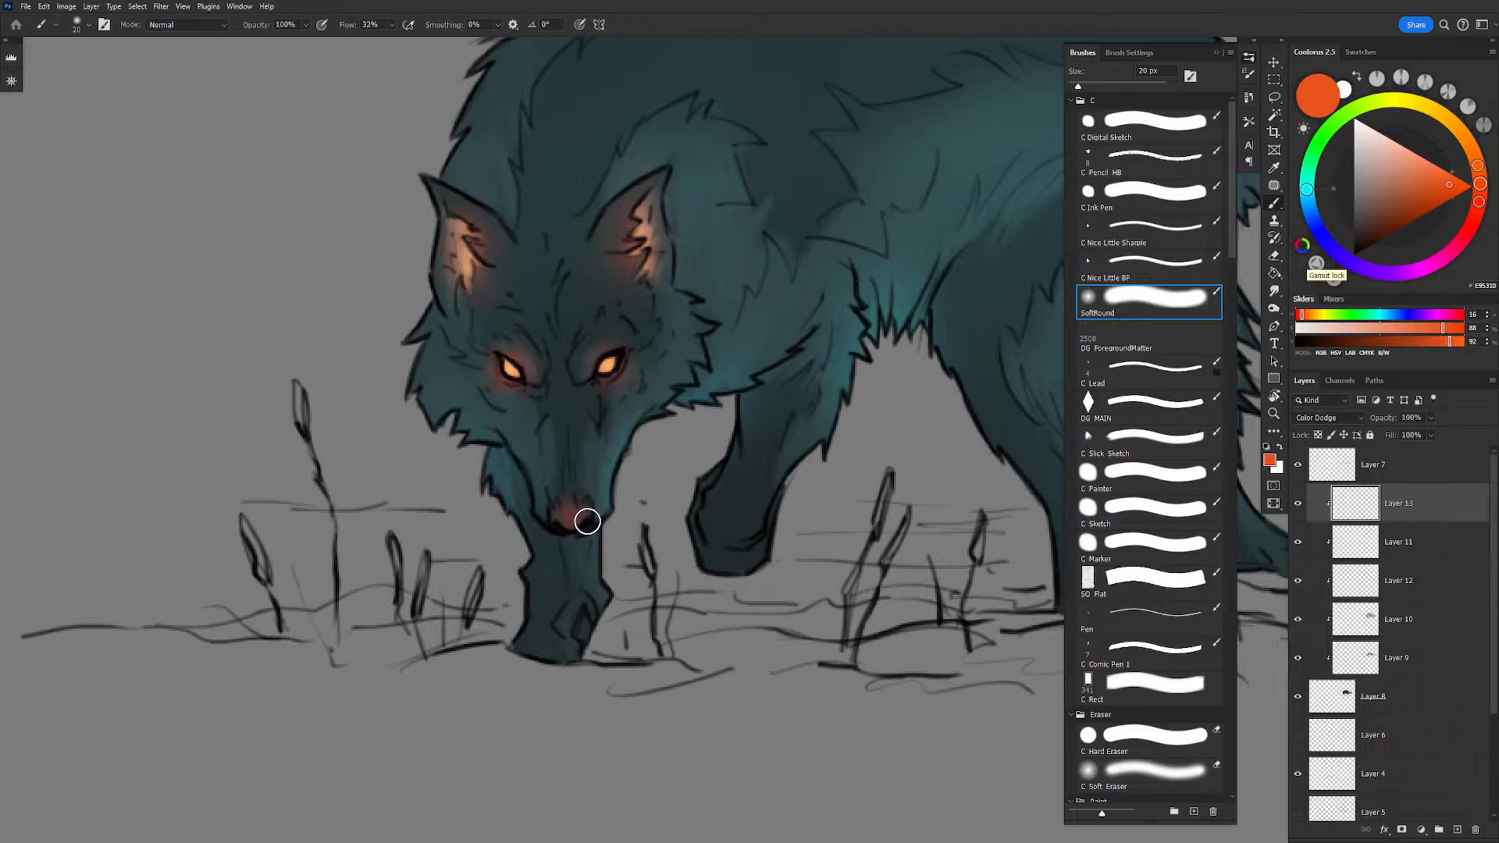
mouse_move(739, 397)
mouse_down()
mouse_move(708, 420)
mouse_move(678, 367)
mouse_up()
key(])
drag(699, 309, 597, 330)
mouse_move(579, 452)
mouse_down()
mouse_move(615, 404)
mouse_move(688, 431)
mouse_up()
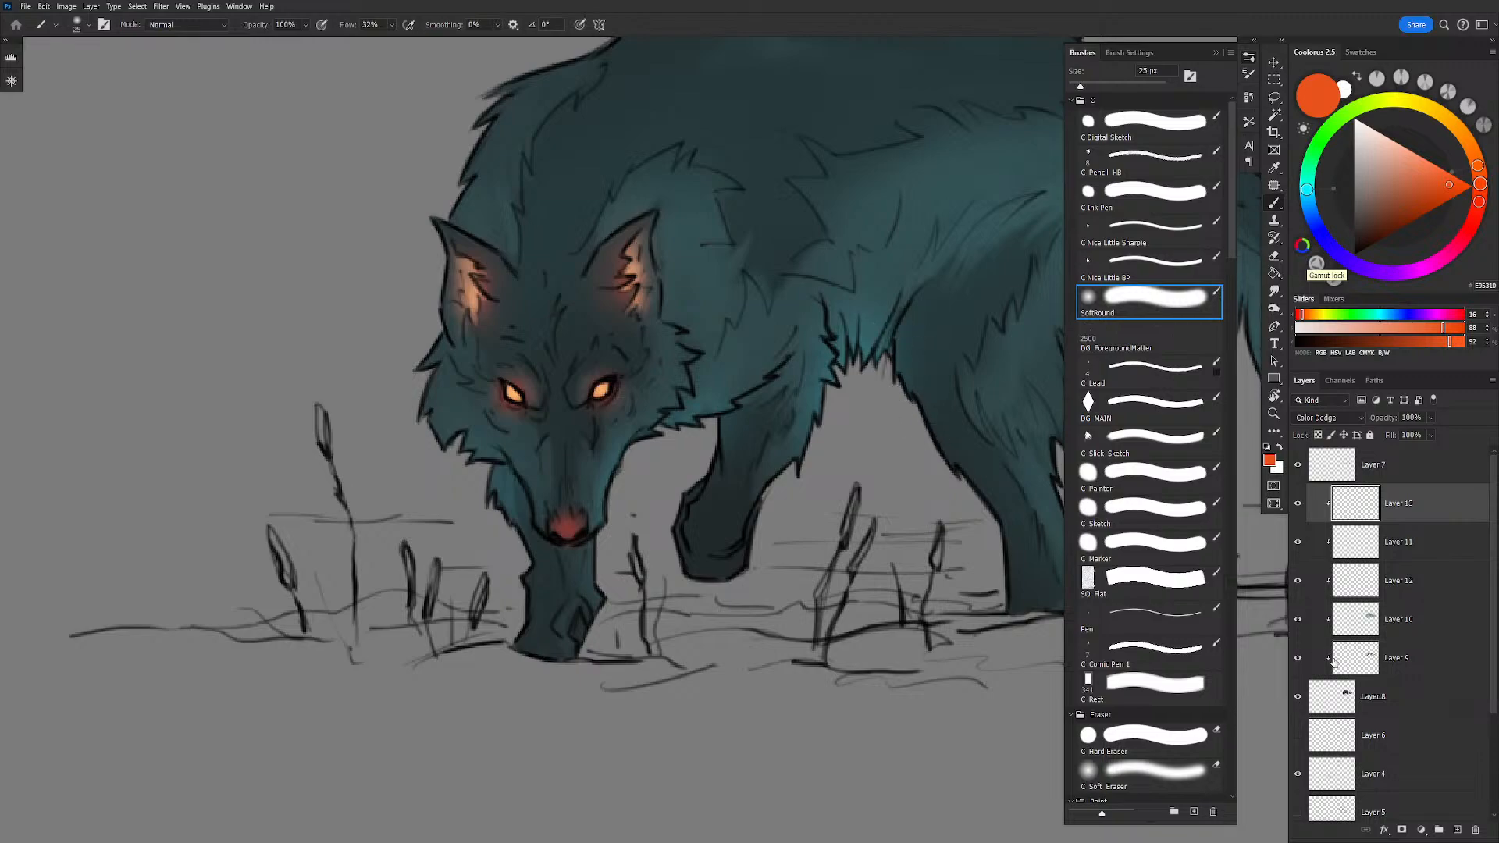
Step: Add a clipped layer directly above the wolf's base layer and brush near-black over the nose
click(1414, 698)
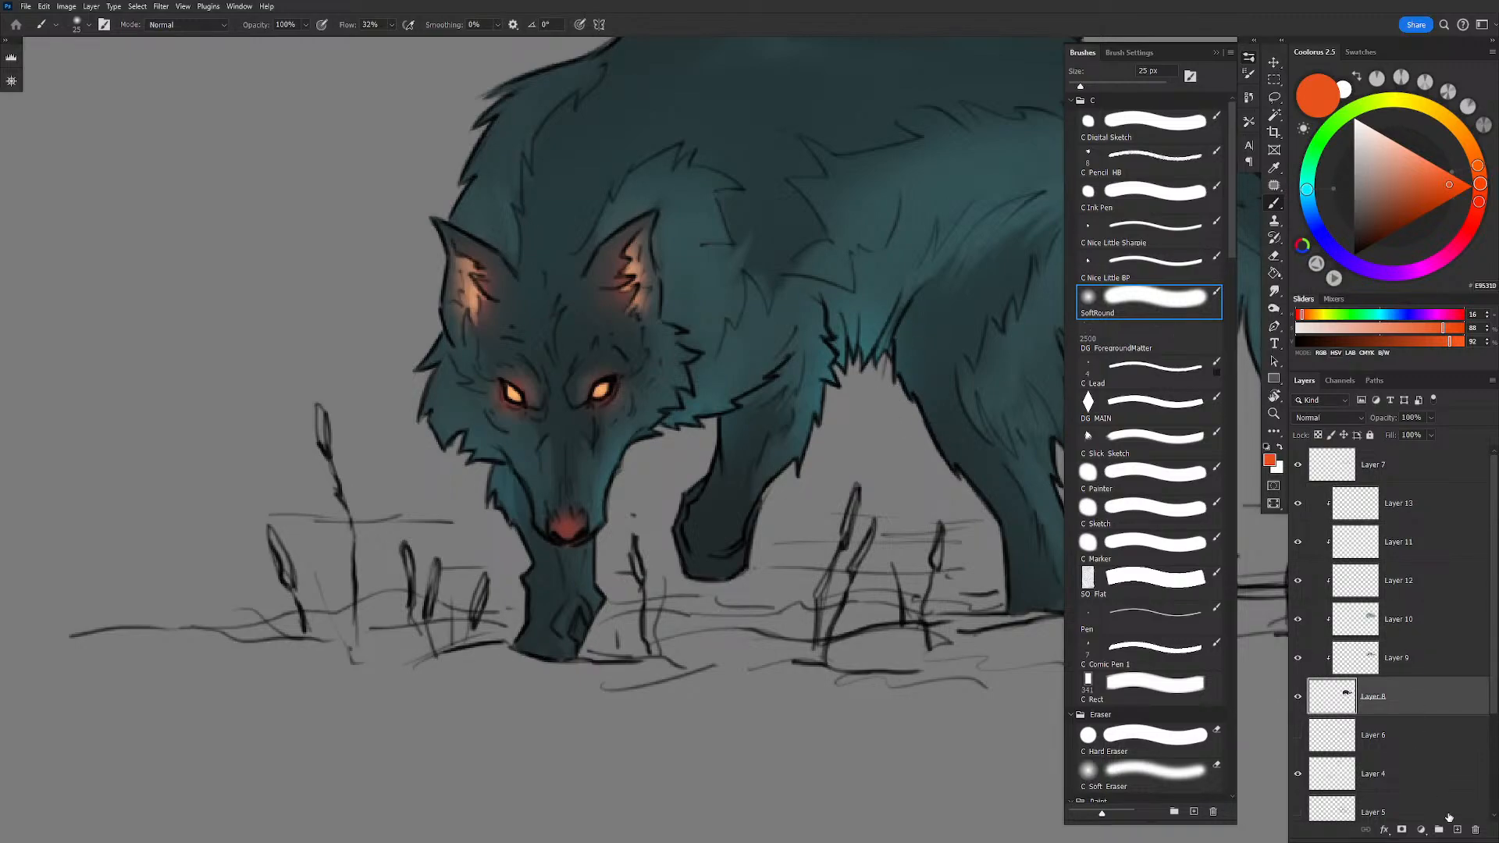
click(1456, 832)
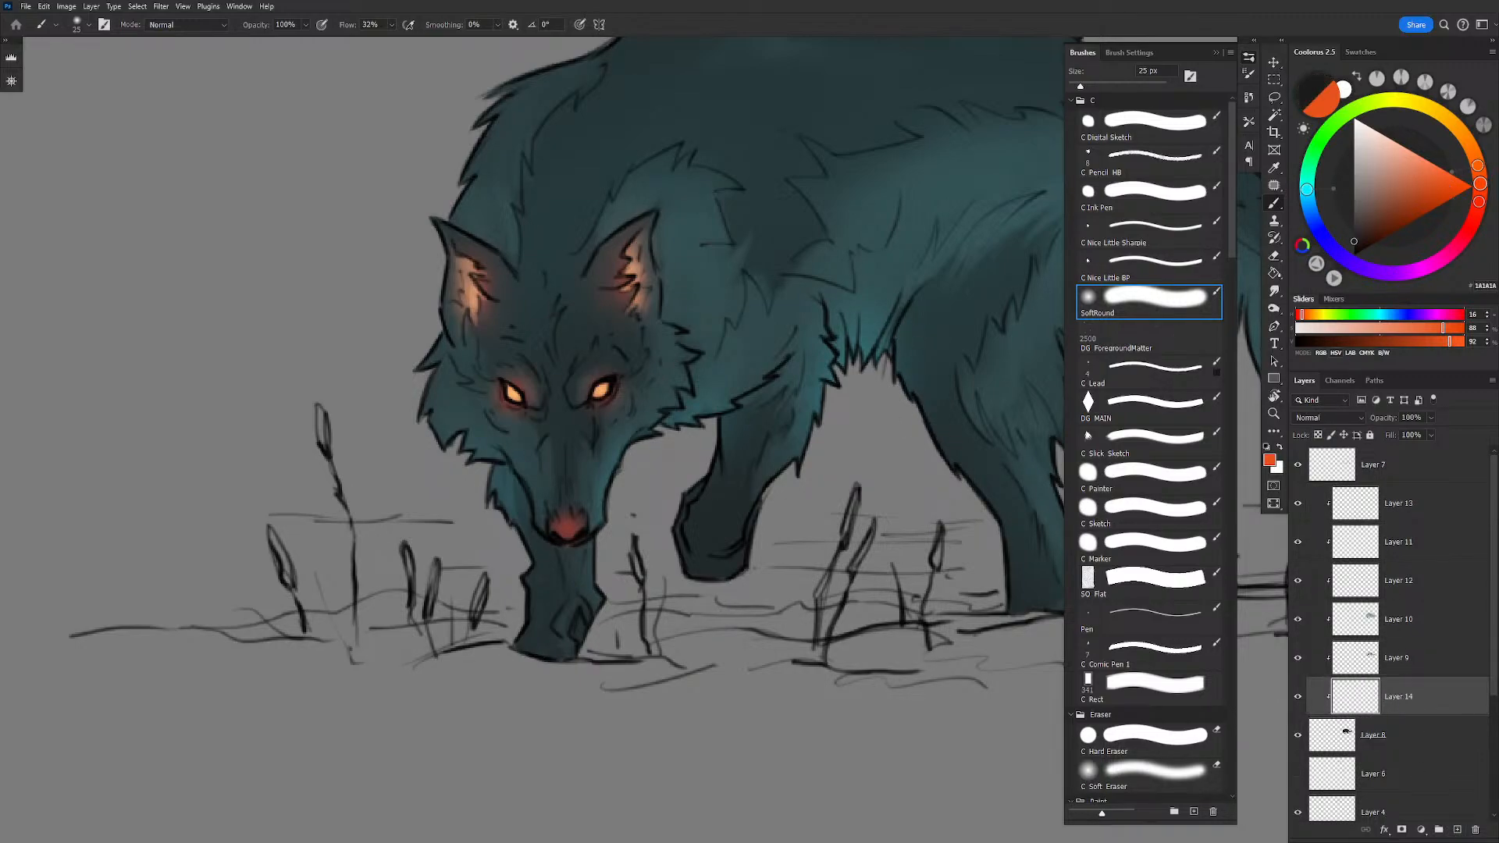
drag(1353, 243, 1354, 241)
drag(528, 527, 559, 526)
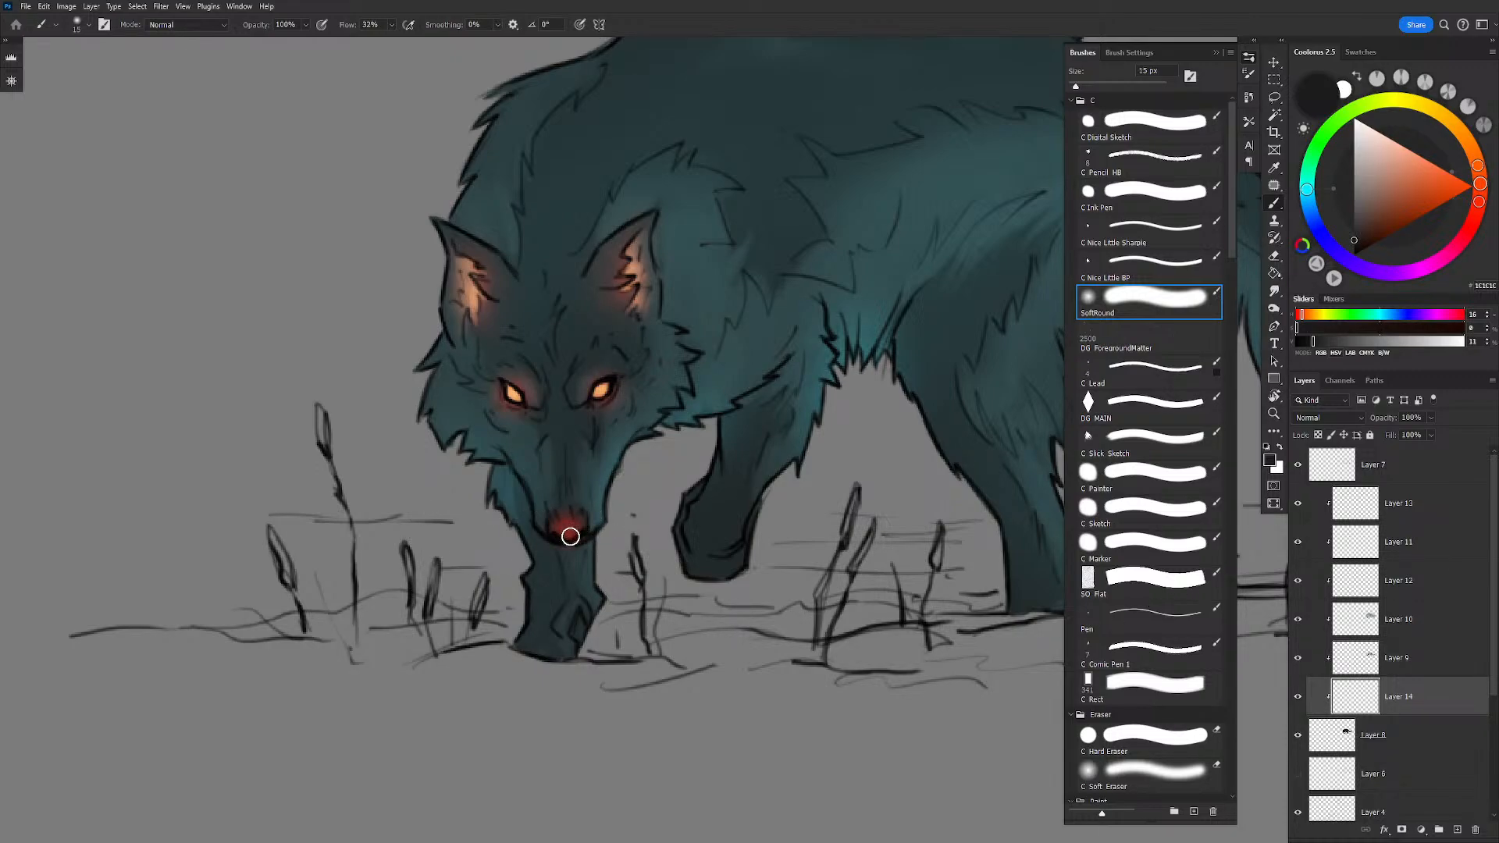
Step: Fade the orange nose glow on the Color Dodge layer, Layer 13, using the C Soft Eraser at 35 px
click(1417, 508)
key(e)
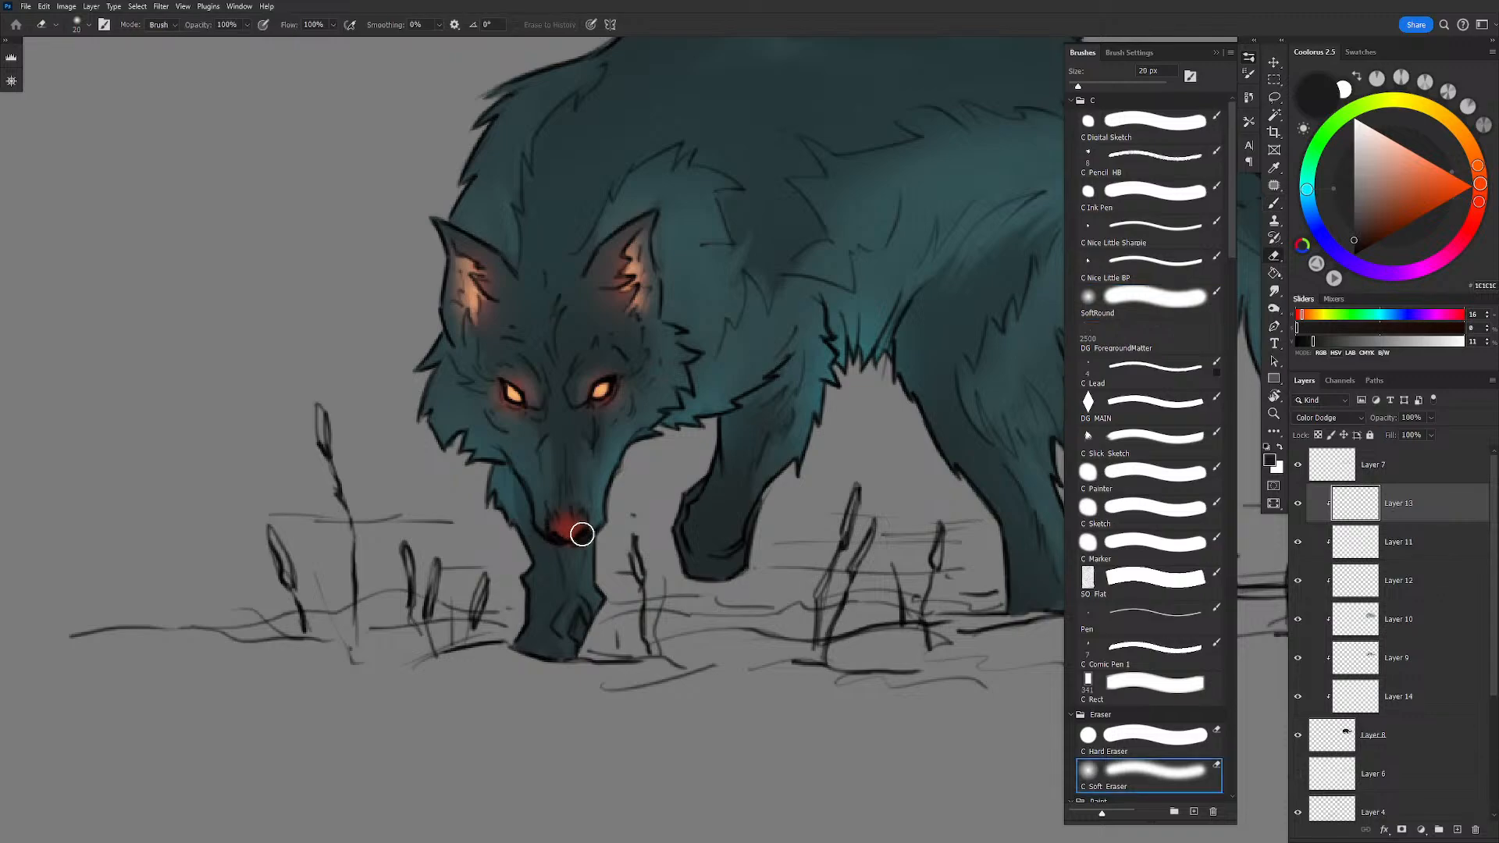
key(])
drag(567, 518, 601, 659)
drag(716, 509, 702, 518)
drag(549, 536, 572, 636)
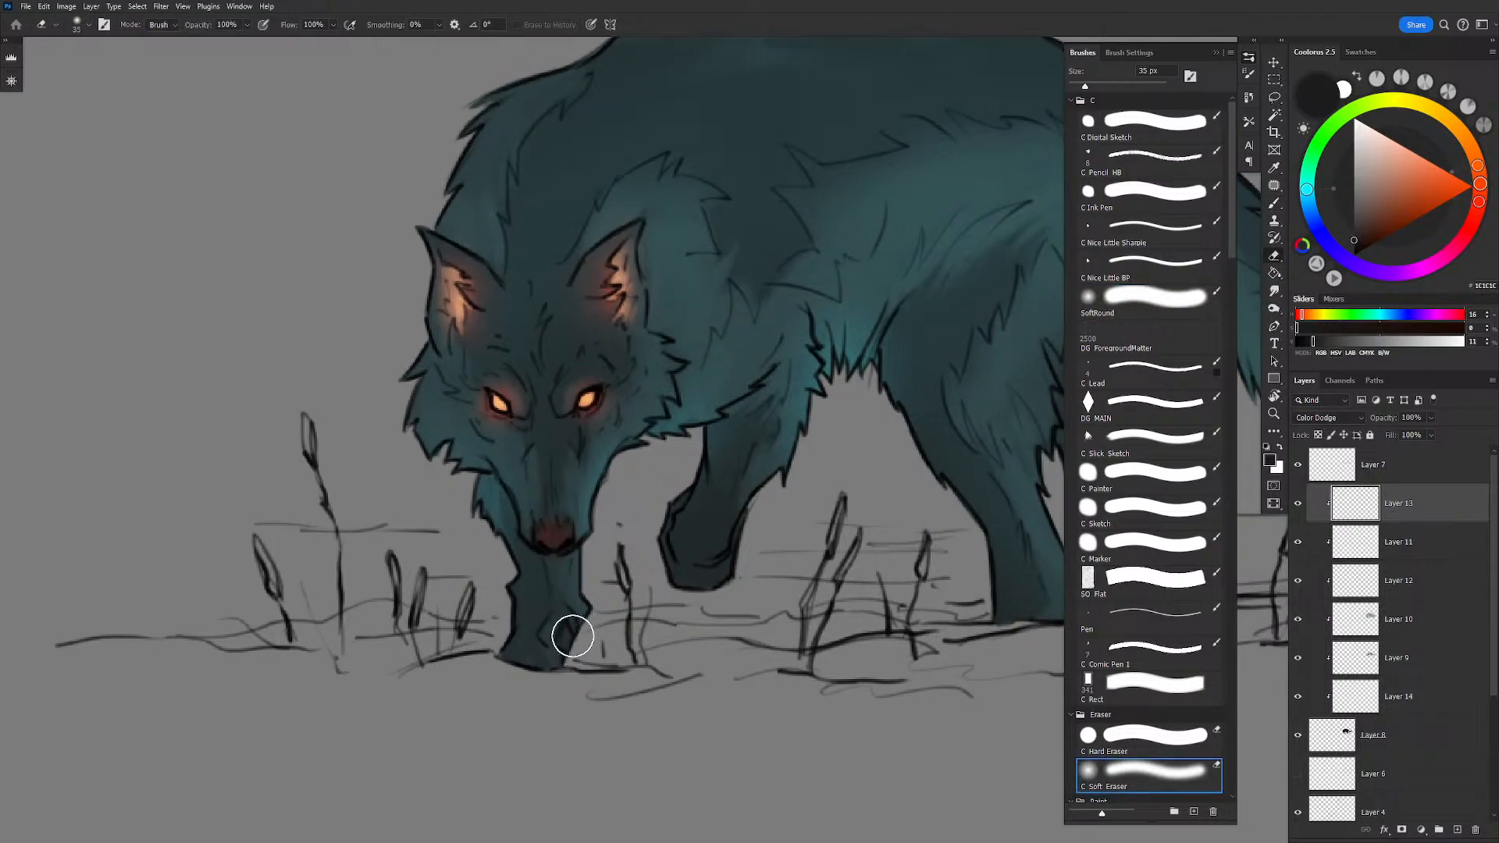
drag(649, 559, 635, 557)
Step: Return to Layer 14, reset the foreground to black, and darken the wolf's nose with the SoftRound brush
key(b)
click(1148, 301)
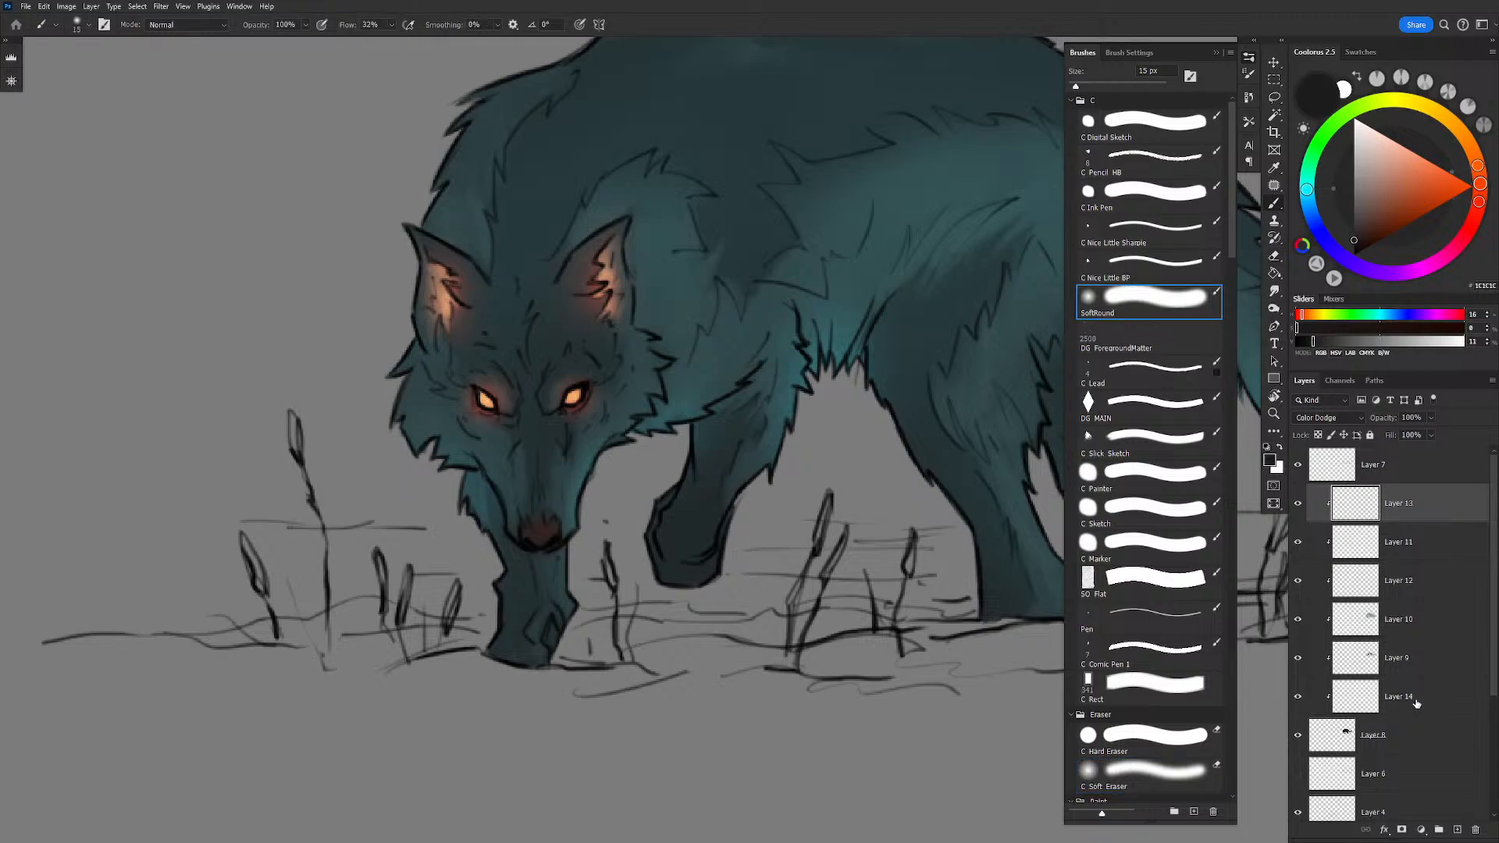
click(1397, 696)
key(d)
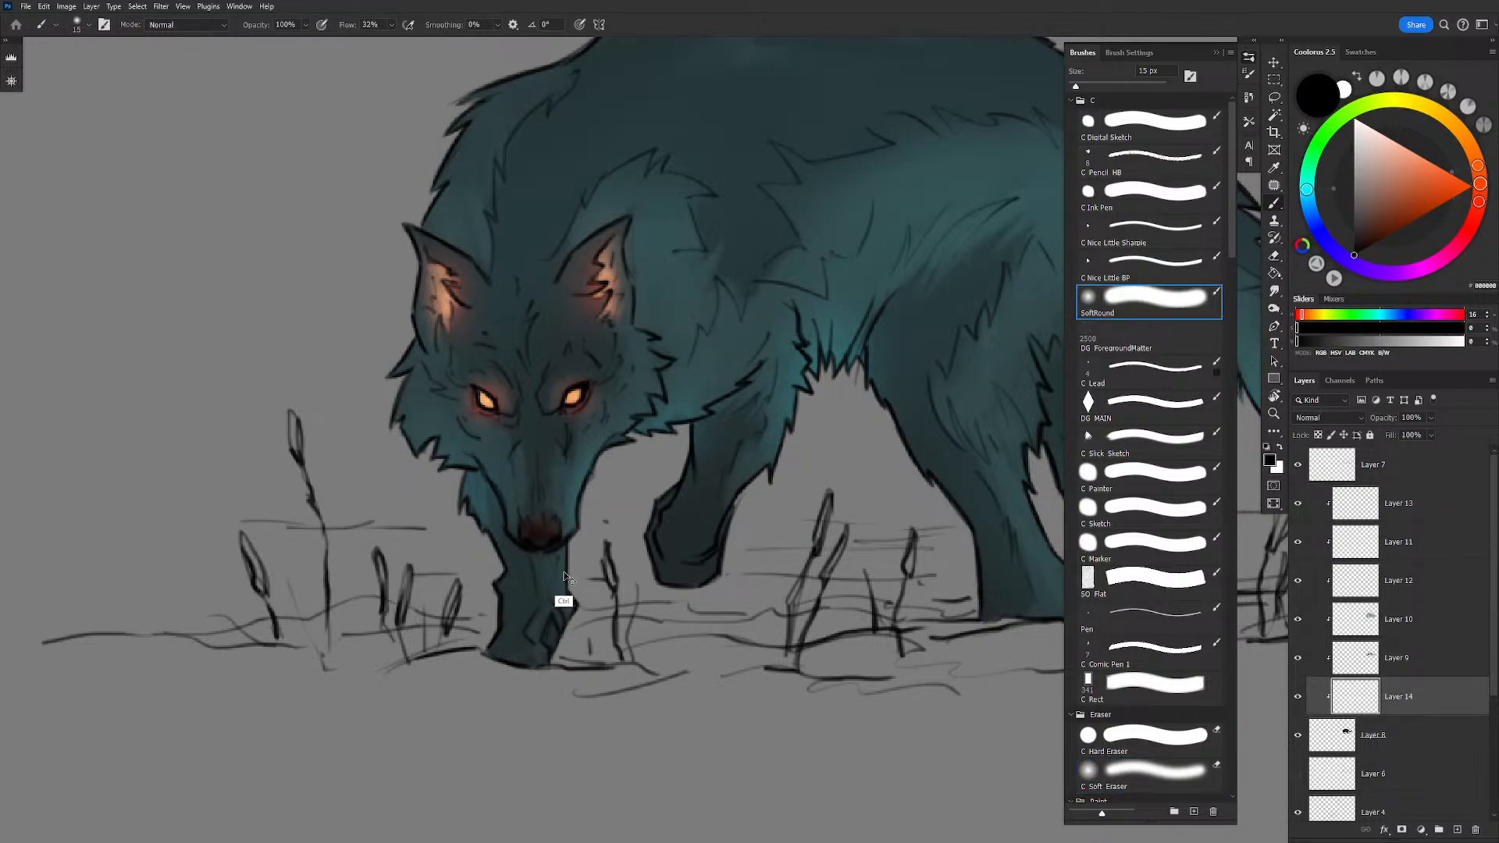
key(bracketright)
key(bracketright)
key(bracketright)
mouse_move(535, 528)
mouse_down()
mouse_move(580, 510)
mouse_move(554, 537)
mouse_up()
mouse_move(733, 388)
mouse_down()
mouse_move(719, 371)
mouse_move(619, 392)
mouse_move(624, 334)
mouse_move(596, 322)
mouse_up()
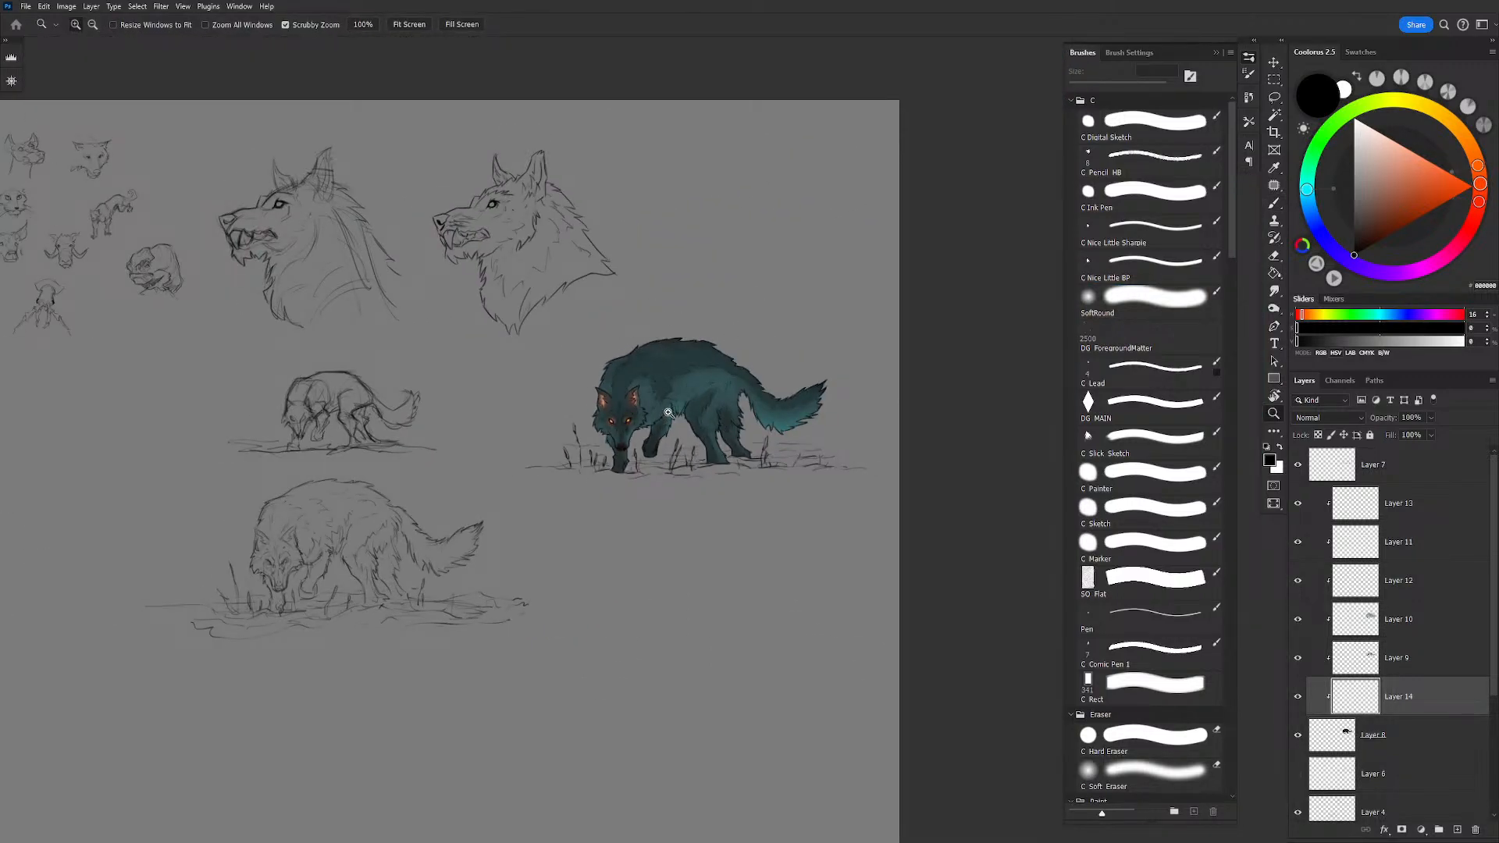
drag(668, 412, 737, 391)
drag(724, 451, 672, 440)
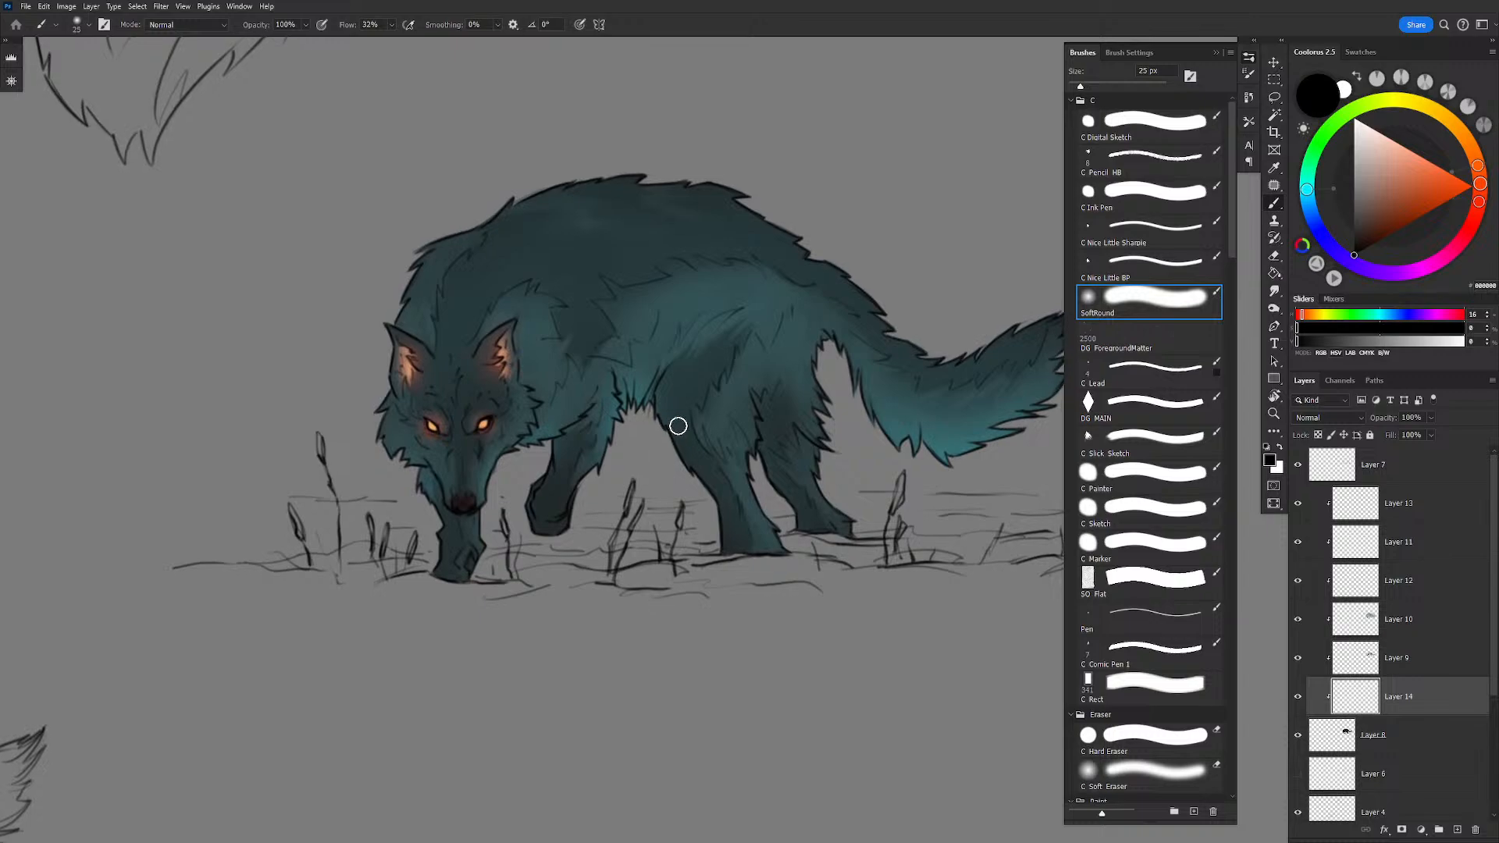
mouse_move(665, 498)
mouse_down()
mouse_move(664, 459)
mouse_move(660, 494)
mouse_move(605, 526)
mouse_move(664, 488)
mouse_up()
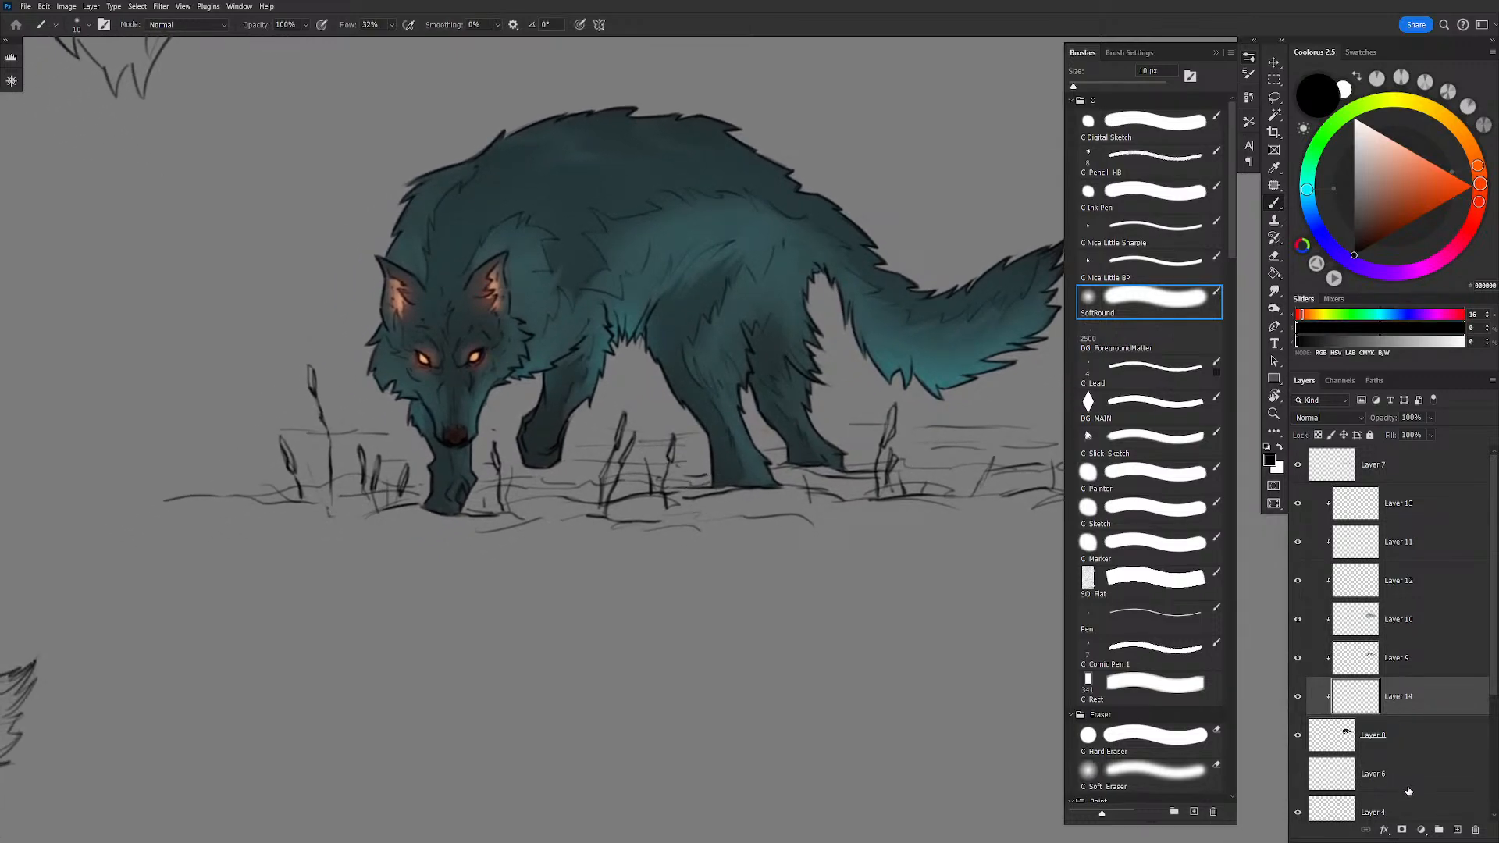
Step: Add a new layer beneath the wolf's base layer and choose a light grey as the paint color
click(1404, 780)
click(1456, 830)
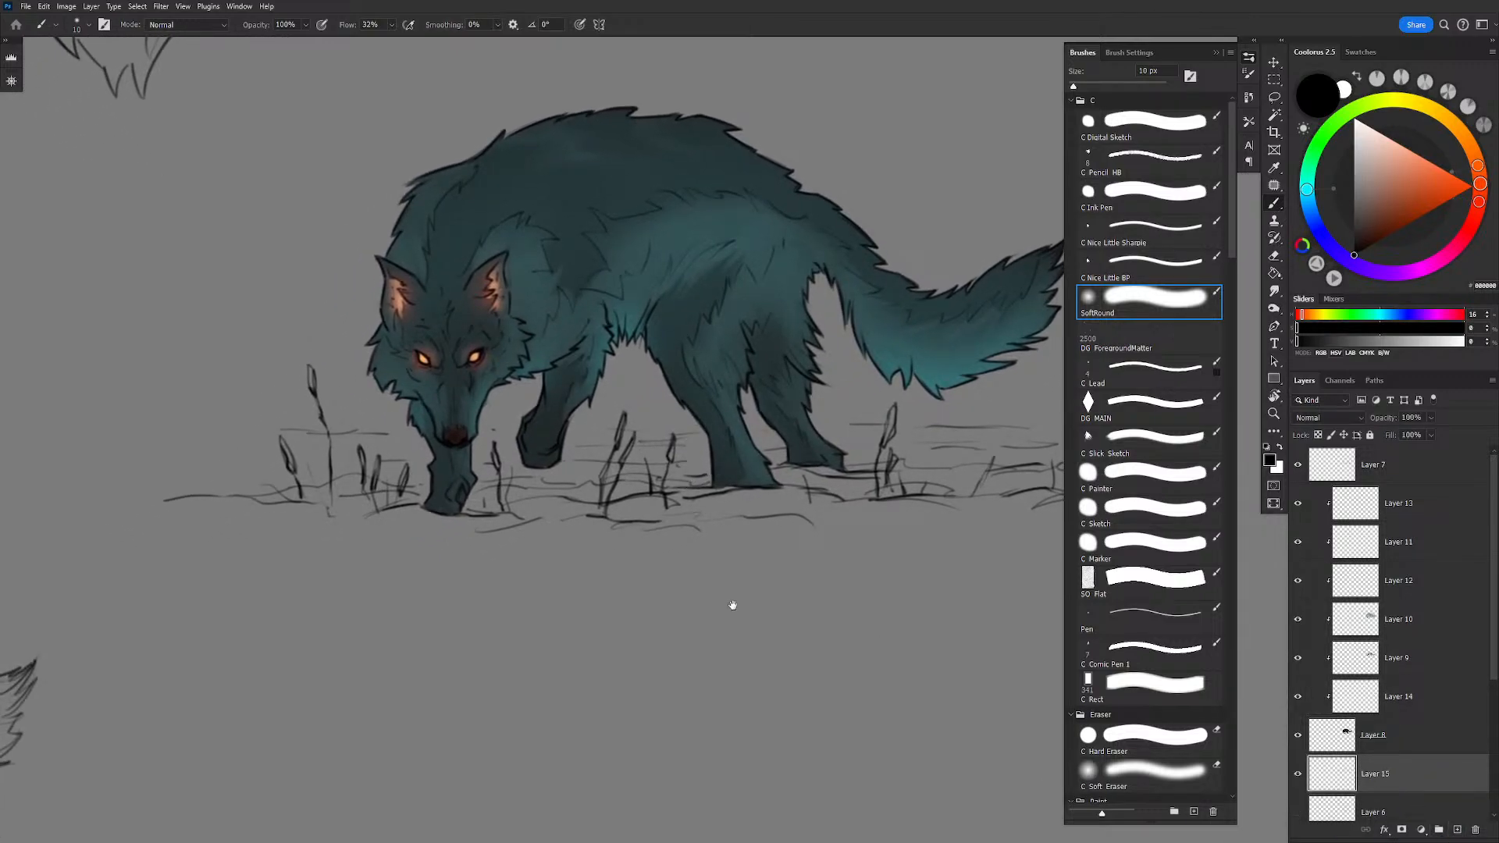
drag(679, 460, 721, 474)
drag(1356, 226, 1353, 147)
Step: Brush a soft light-grey strip of snowy ground beneath the wolf's paws with SoftRound at 70 px
key(bracketright)
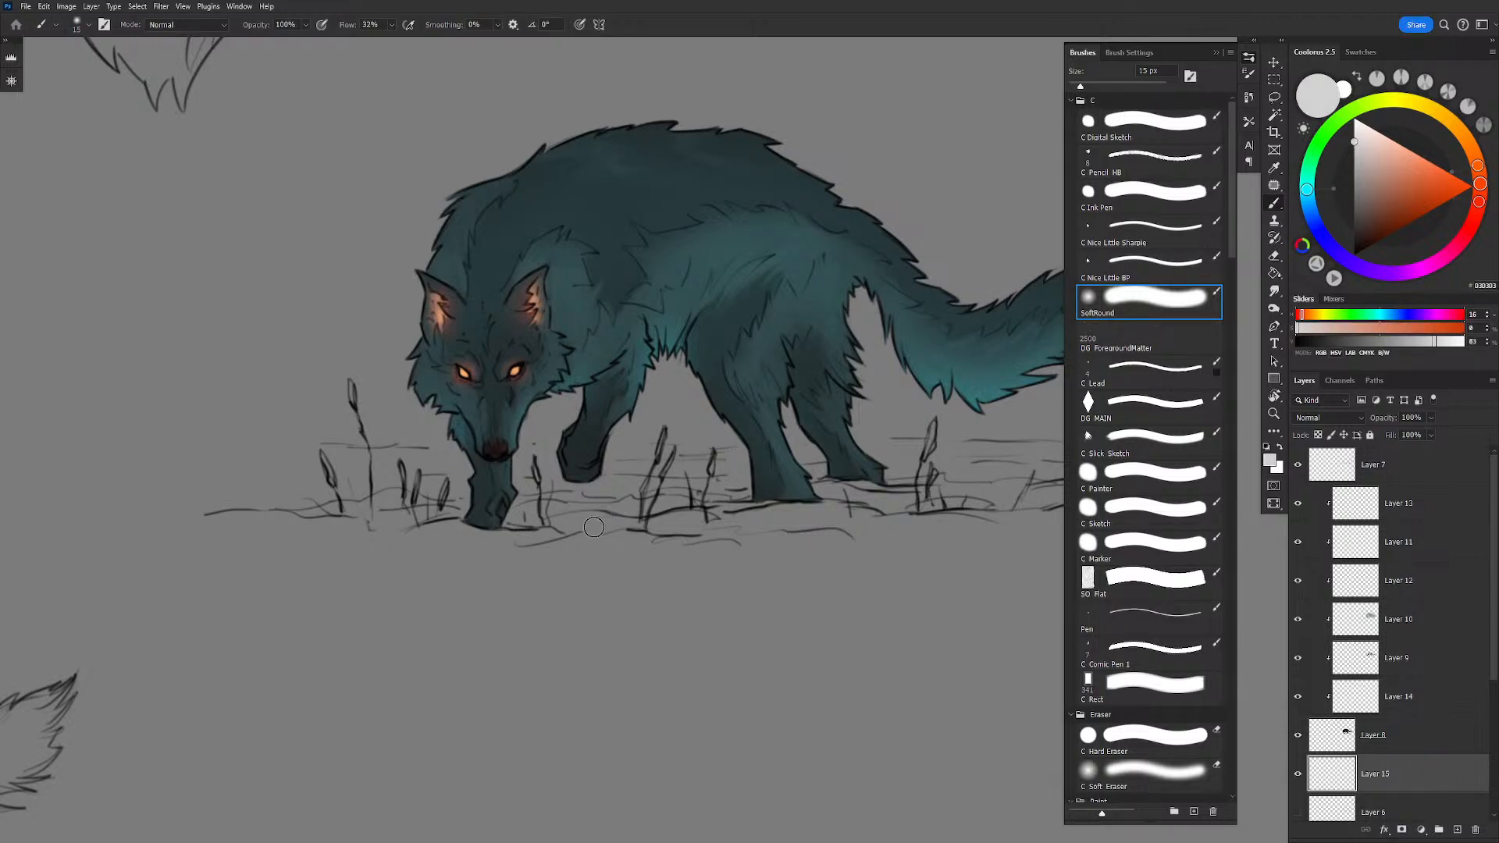
key(bracketright)
key(bracketright)
key(bracketright)
key(bracketright)
key(bracketright)
key(bracketright)
mouse_move(546, 542)
mouse_down()
mouse_move(619, 526)
mouse_move(268, 492)
mouse_move(637, 499)
mouse_up()
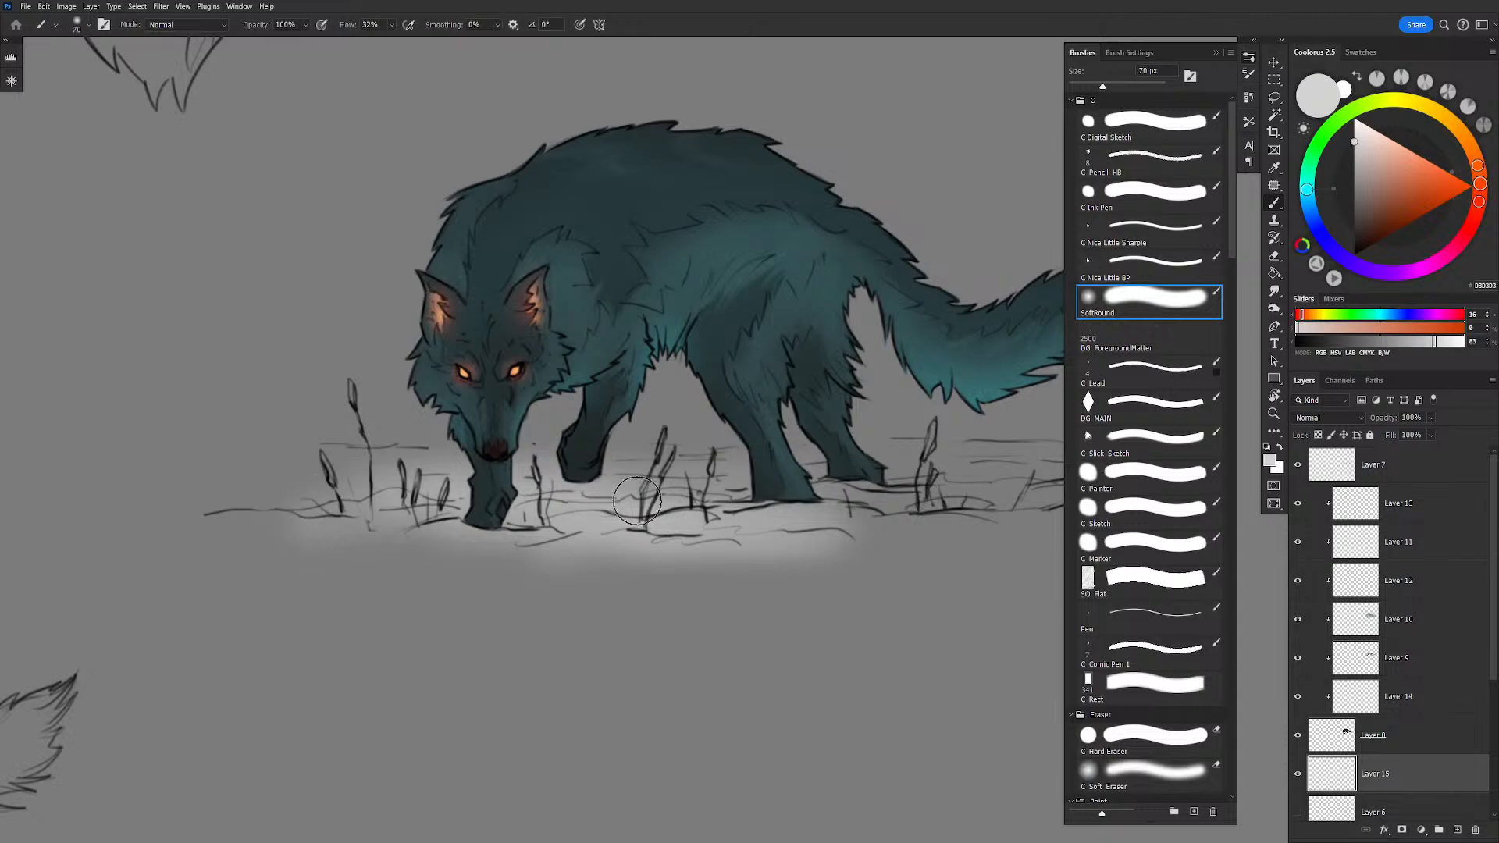
mouse_move(856, 528)
mouse_down()
mouse_move(710, 519)
mouse_move(804, 496)
mouse_move(982, 498)
mouse_move(766, 536)
mouse_move(729, 525)
mouse_move(930, 523)
mouse_up()
Step: Extend and widen the light-grey ground on both sides of the wolf, enlarging SoftRound from 90 to 150 px
key(bracketright)
key(bracketright)
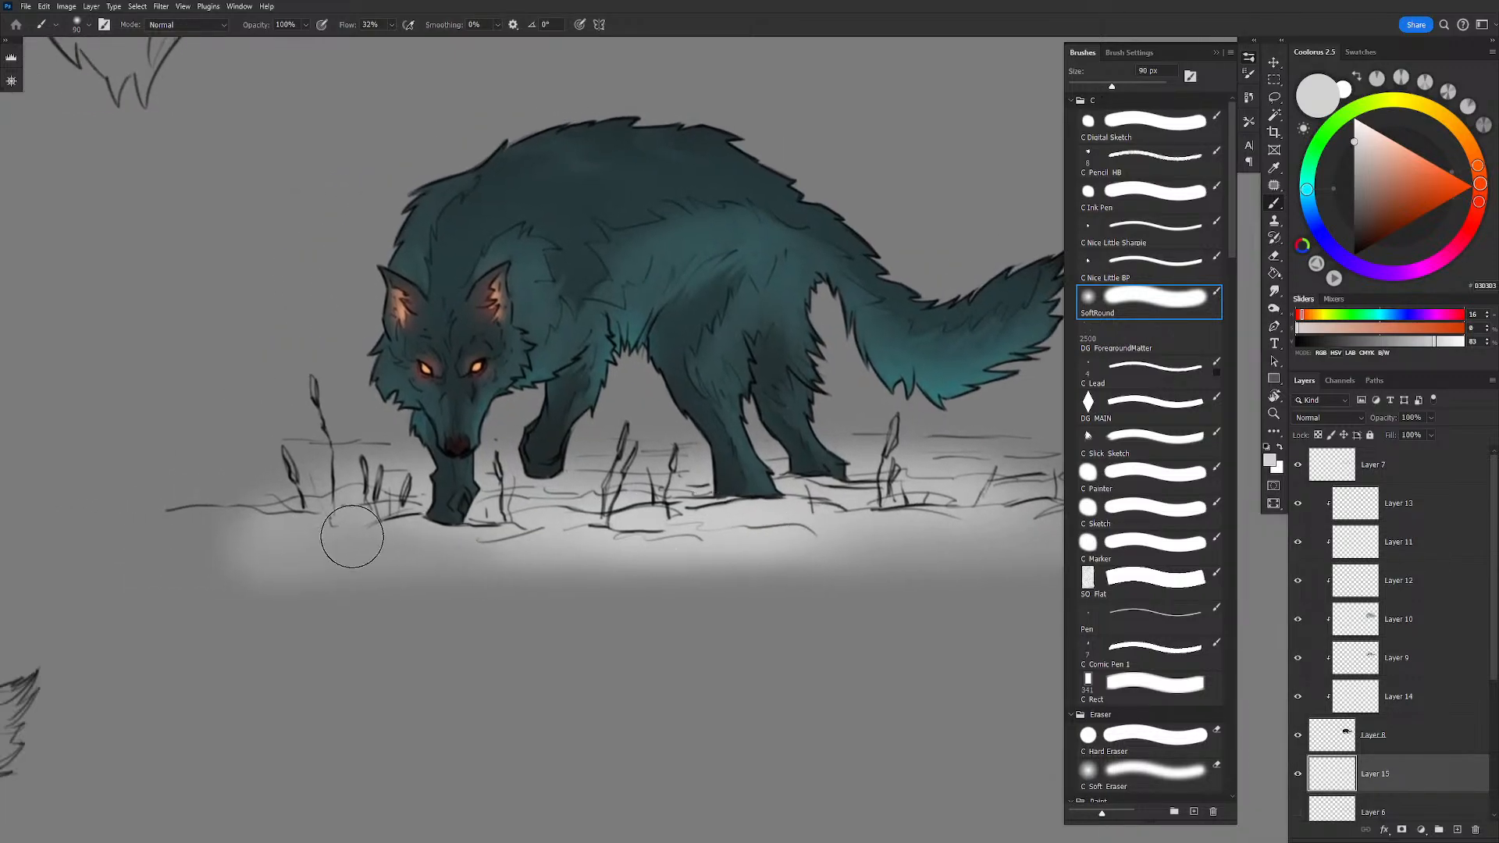
key(bracketright)
key(bracketright)
key(bracketright)
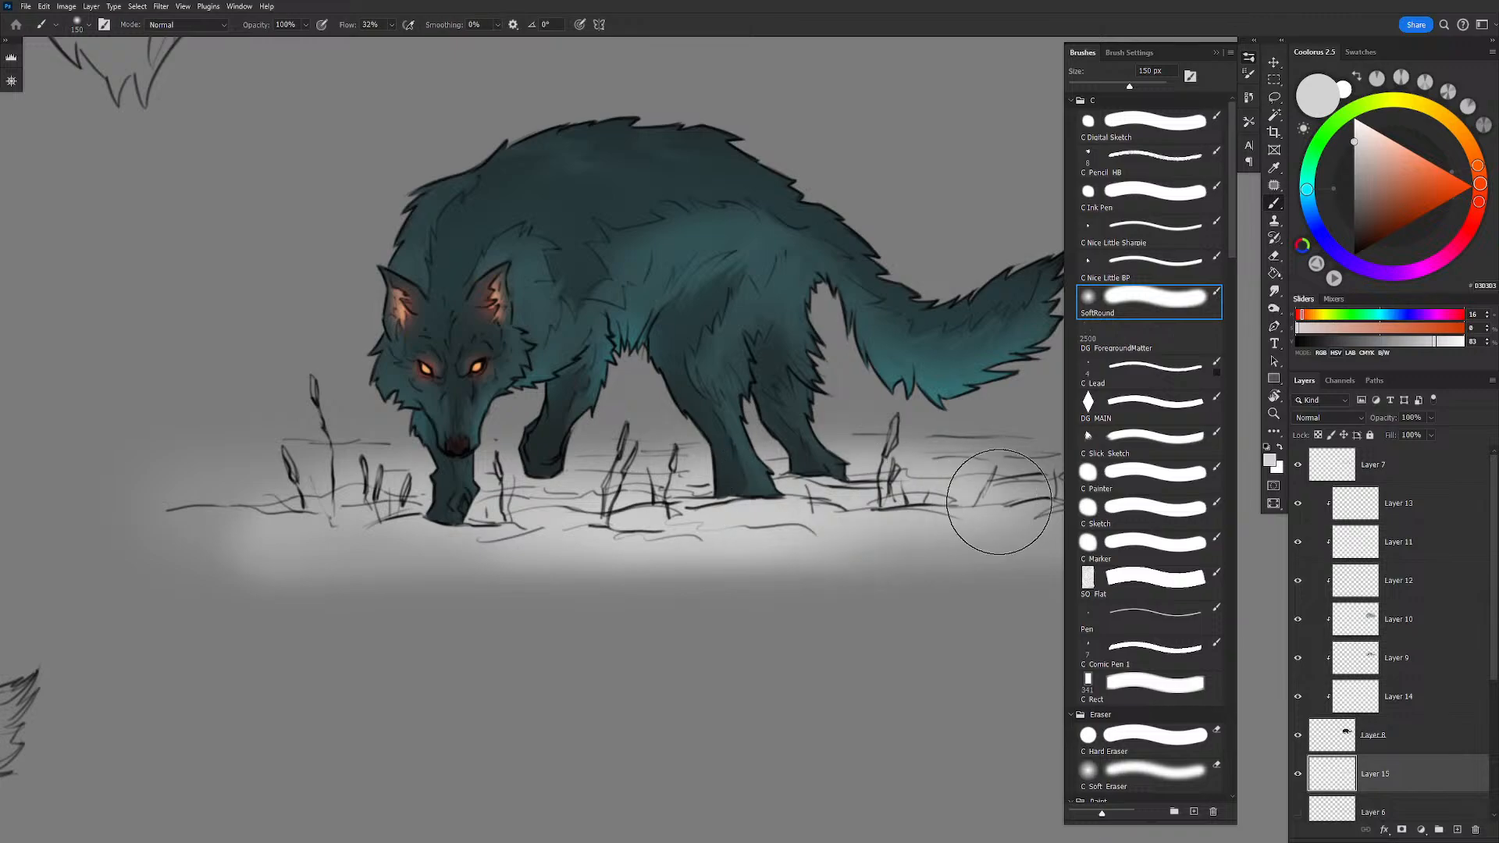
drag(870, 535, 944, 544)
Step: Choose a muted blue-grey and brush it across the snowy ground, reducing SoftRound from 150 to 80 px
click(1354, 151)
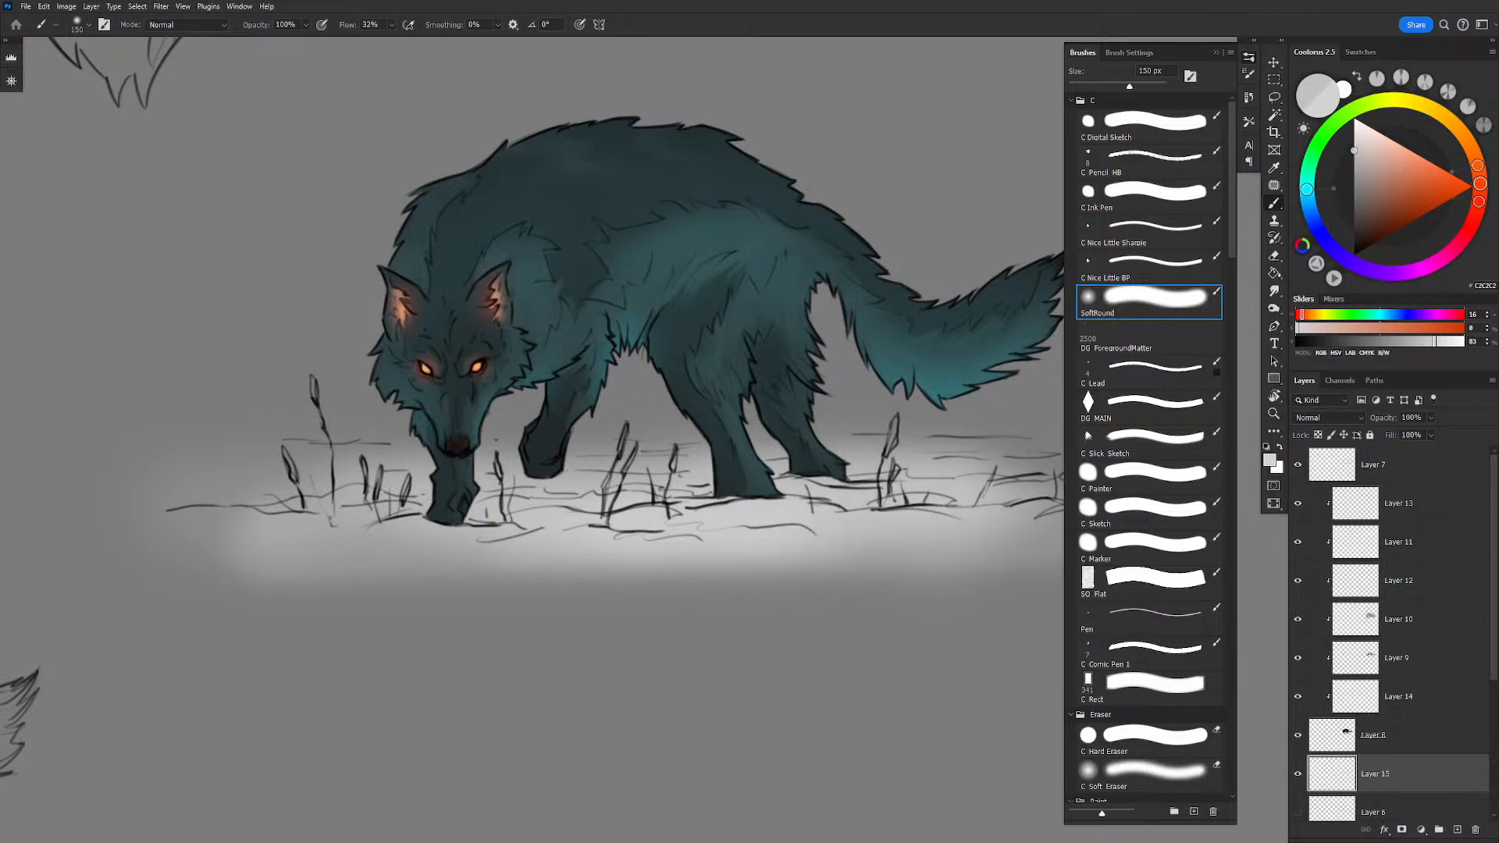
click(1298, 210)
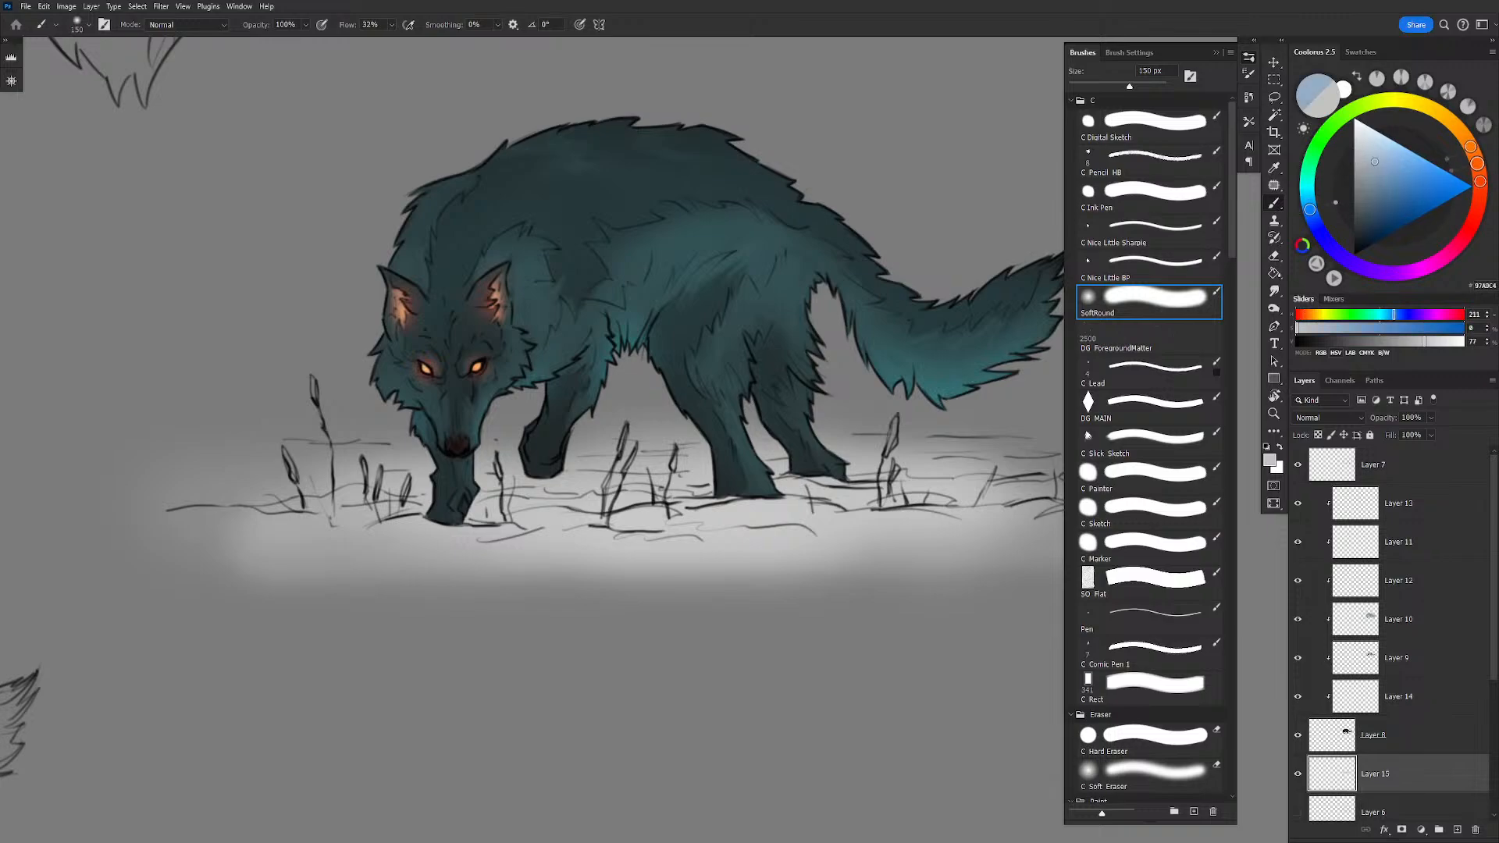
drag(1362, 162, 1359, 165)
mouse_move(409, 512)
mouse_down()
mouse_move(606, 524)
mouse_move(560, 555)
mouse_up()
key([)
key([)
key([)
key([)
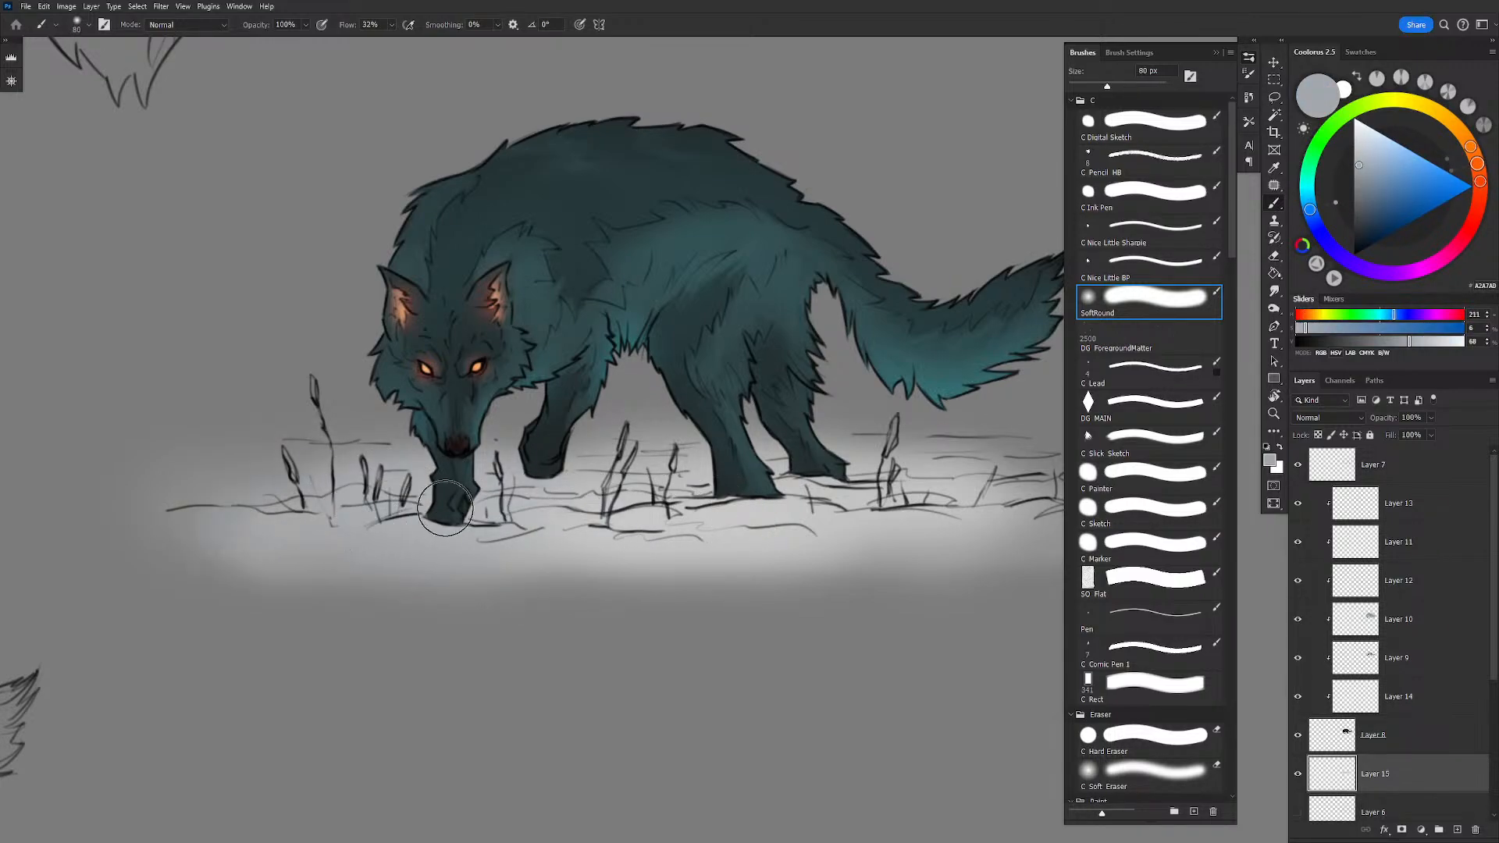
drag(266, 544, 912, 514)
Step: Choose a darker blue-grey and brush soft shadow patches onto the snow under and around the wolf
click(1360, 191)
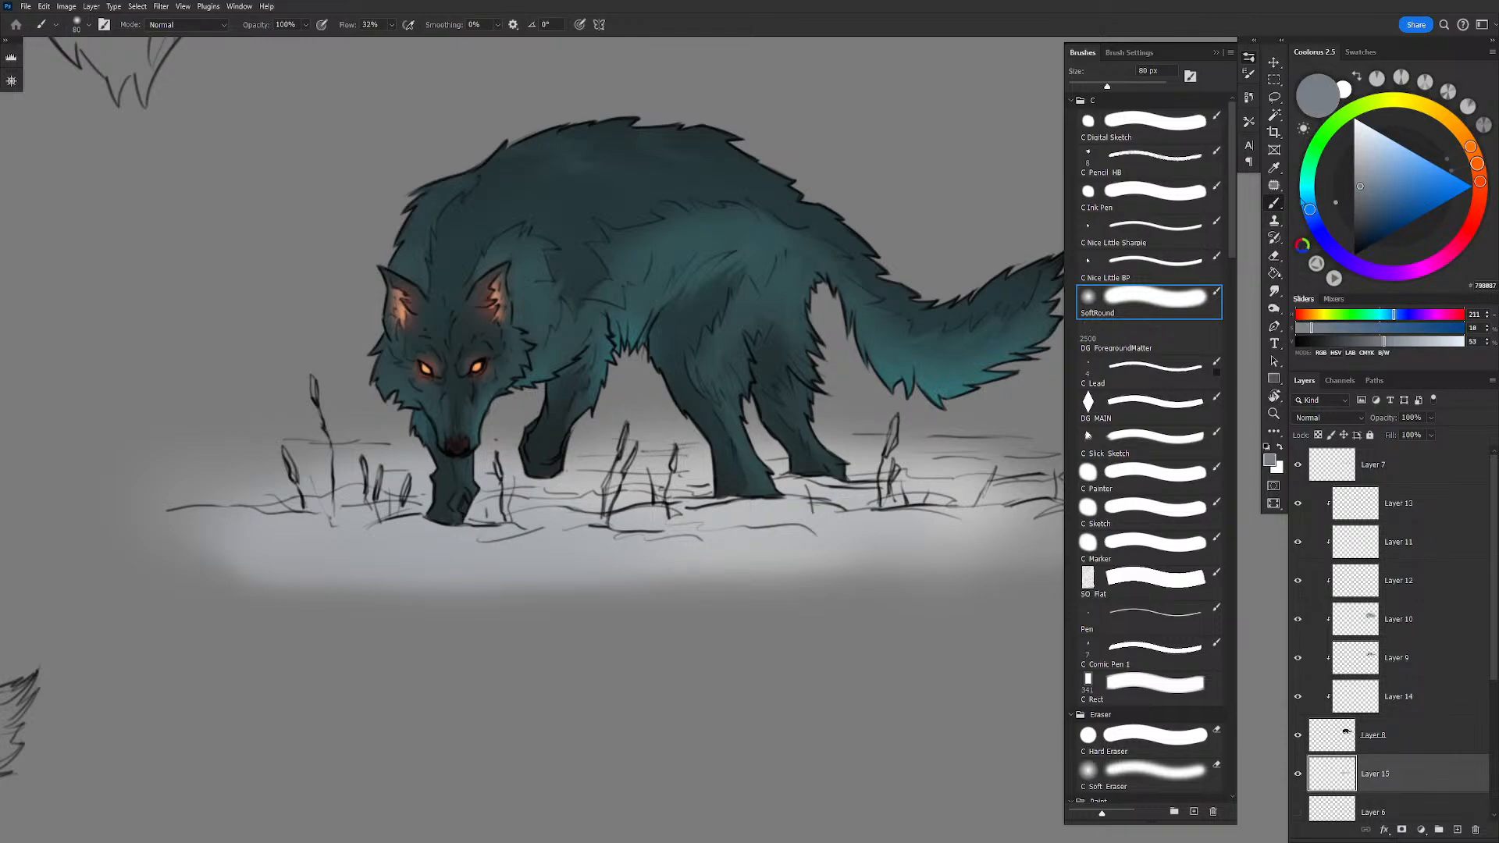
drag(1366, 177, 1365, 177)
mouse_move(652, 516)
mouse_down()
mouse_move(680, 541)
mouse_move(499, 509)
mouse_up()
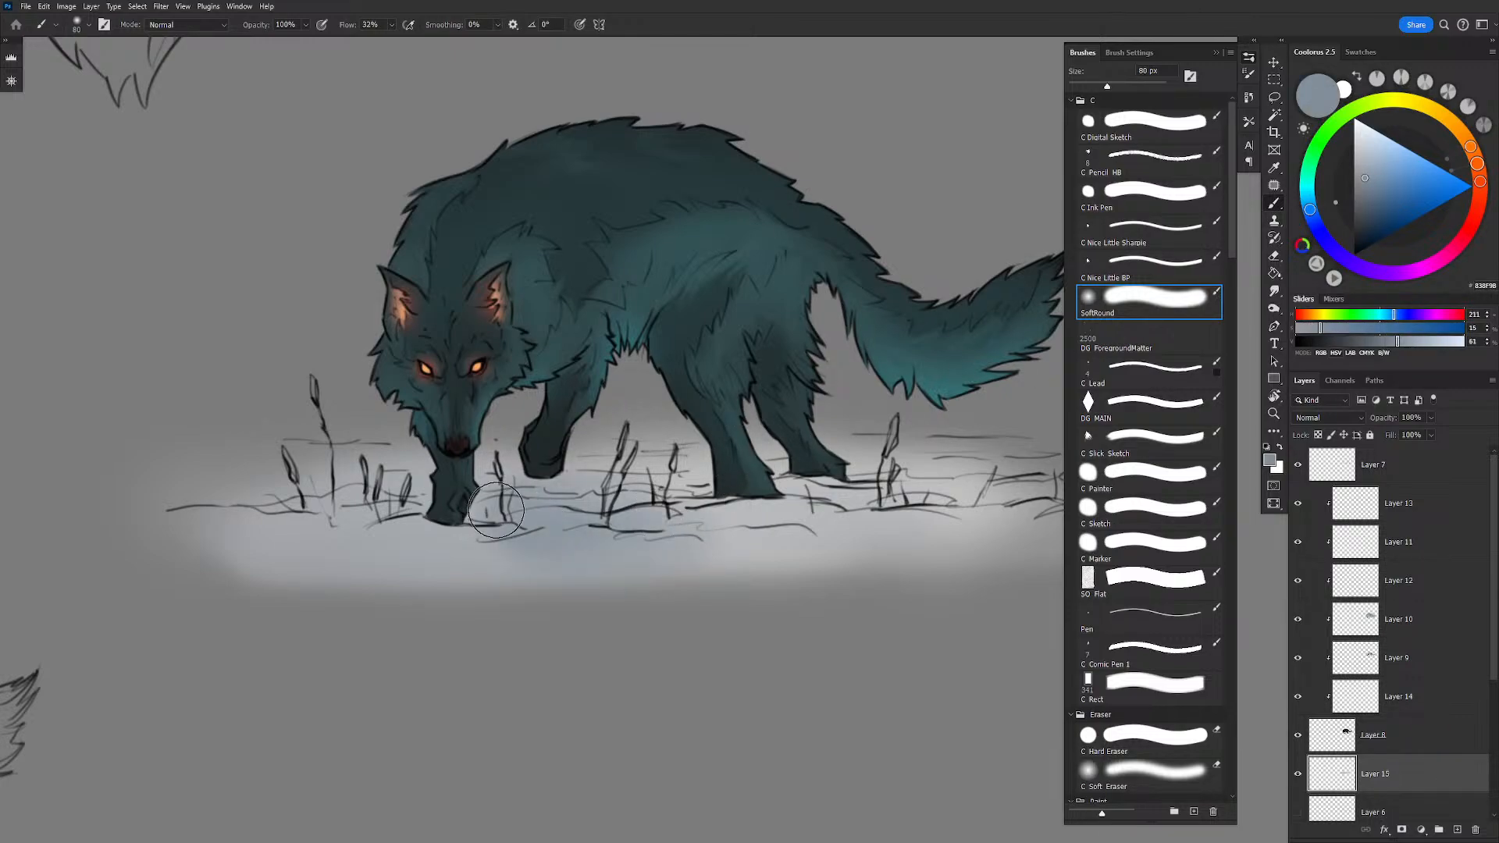
mouse_move(335, 515)
mouse_down()
mouse_move(605, 491)
mouse_move(794, 530)
mouse_move(1046, 525)
mouse_move(691, 484)
mouse_move(868, 494)
mouse_move(517, 537)
mouse_up()
Step: Brush textured grey strokes over the snow with C Nice Little BP, sampling a lighter grey and reducing the brush from 80 to 50 px
click(1132, 274)
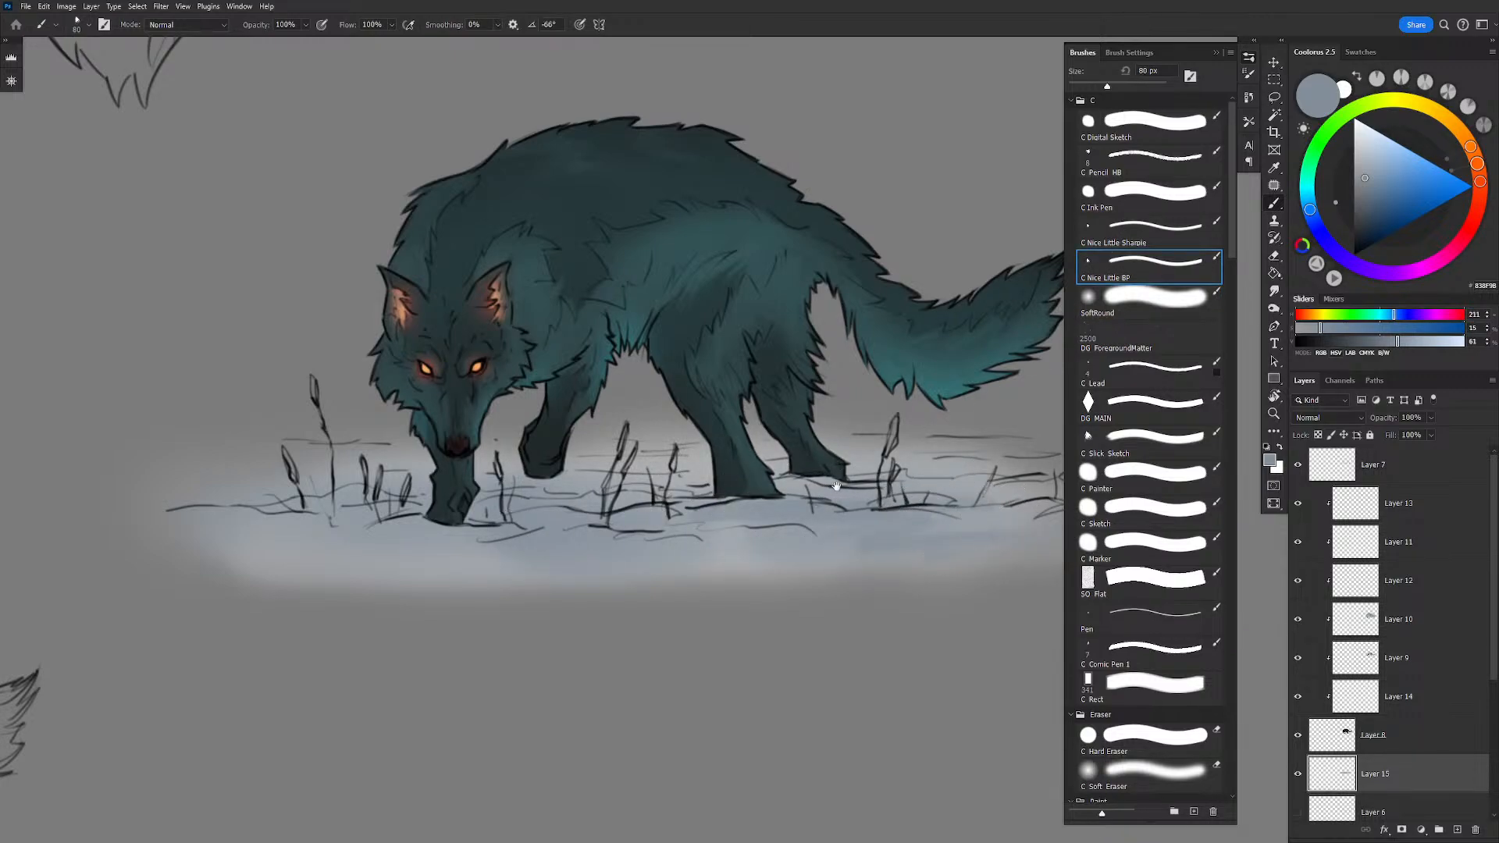
mouse_move(988, 503)
mouse_down()
mouse_move(847, 476)
mouse_move(917, 496)
mouse_up()
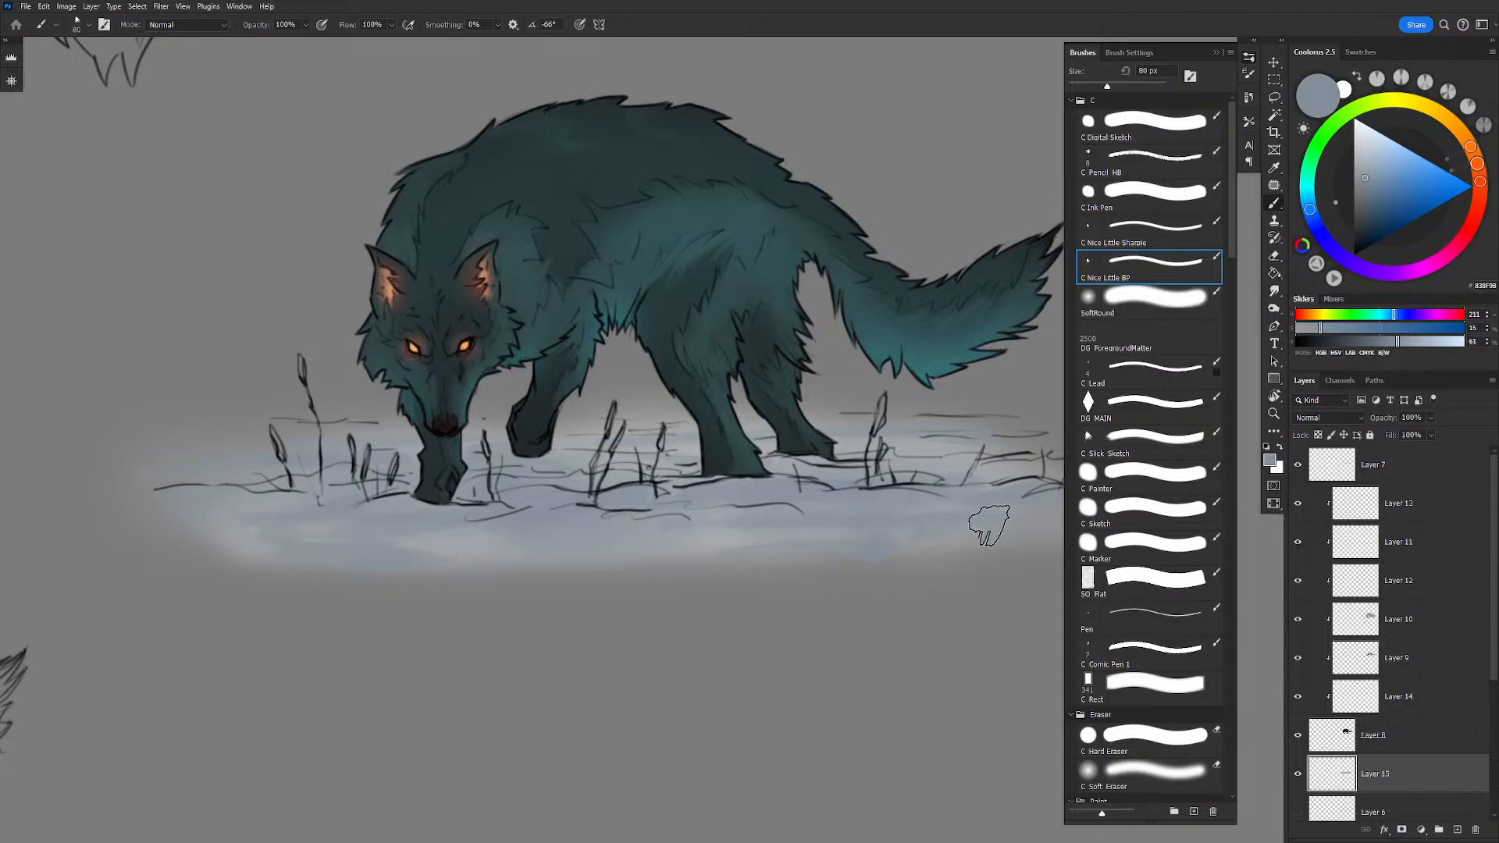
drag(915, 491, 887, 492)
alt+click(703, 540)
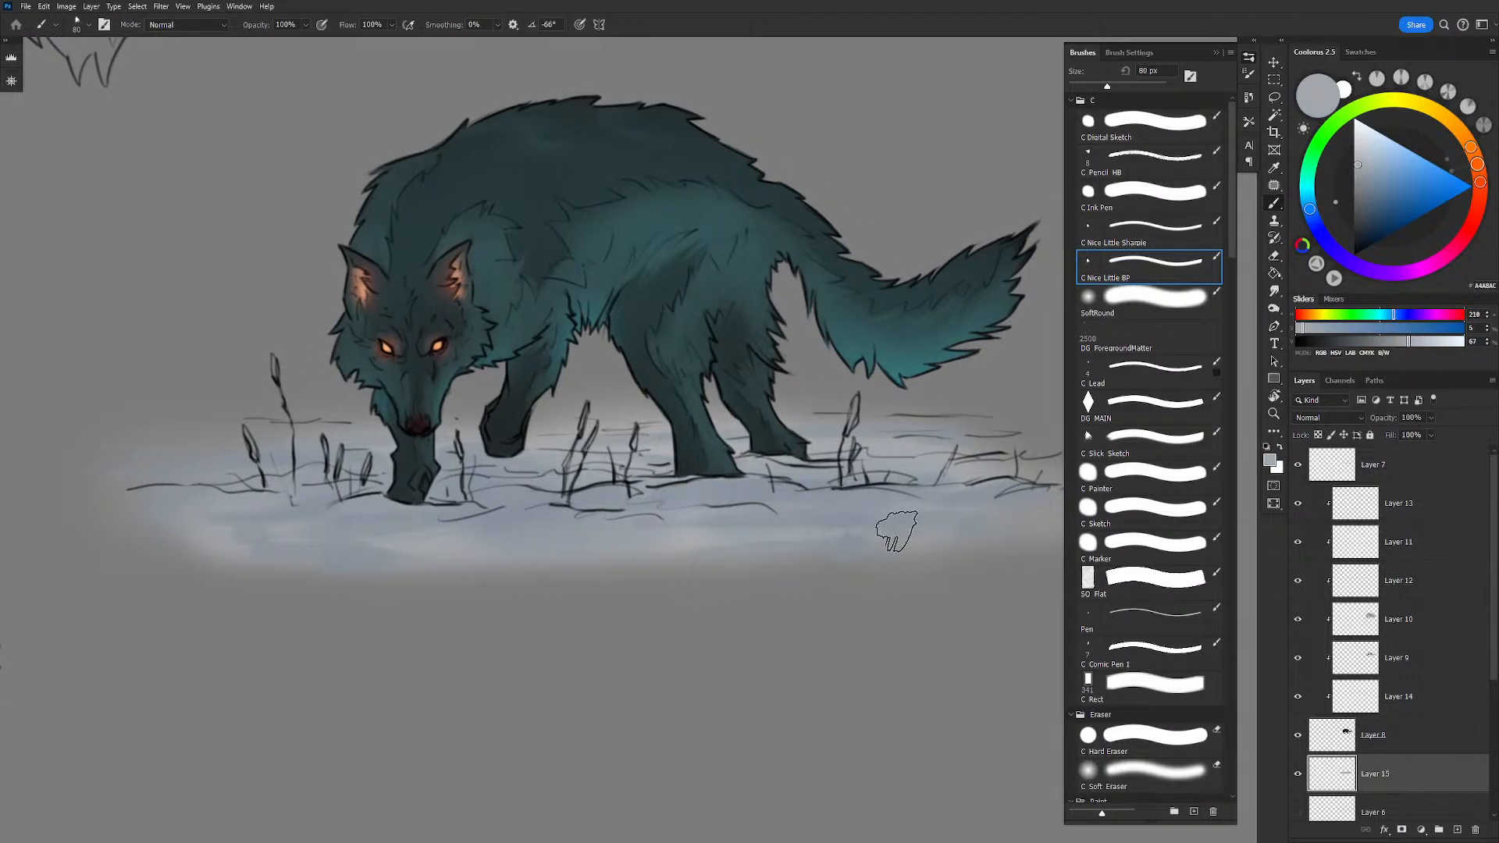
key(bracketleft)
key(bracketleft)
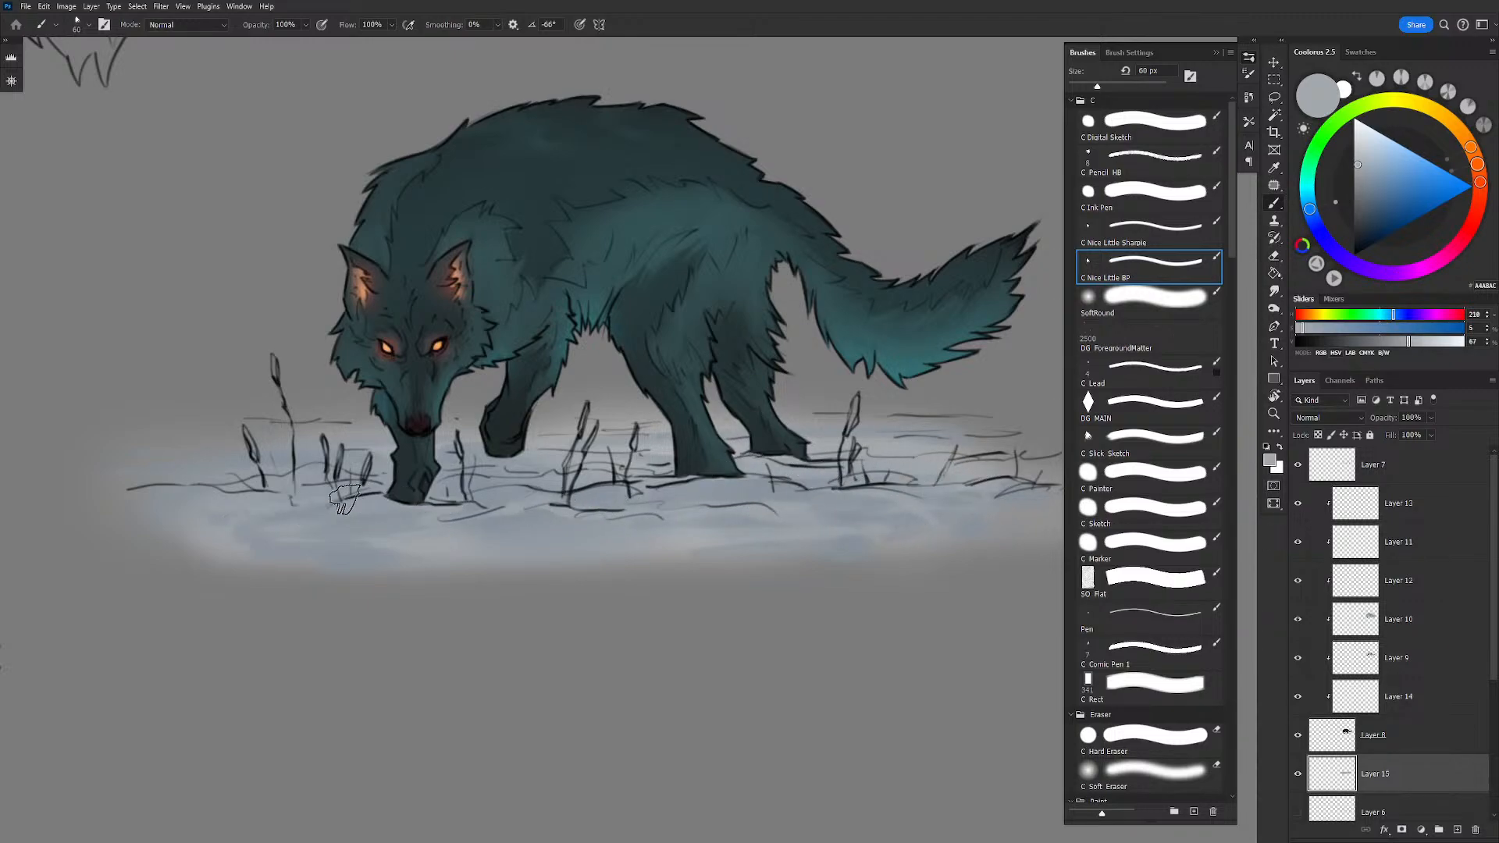
key(bracketleft)
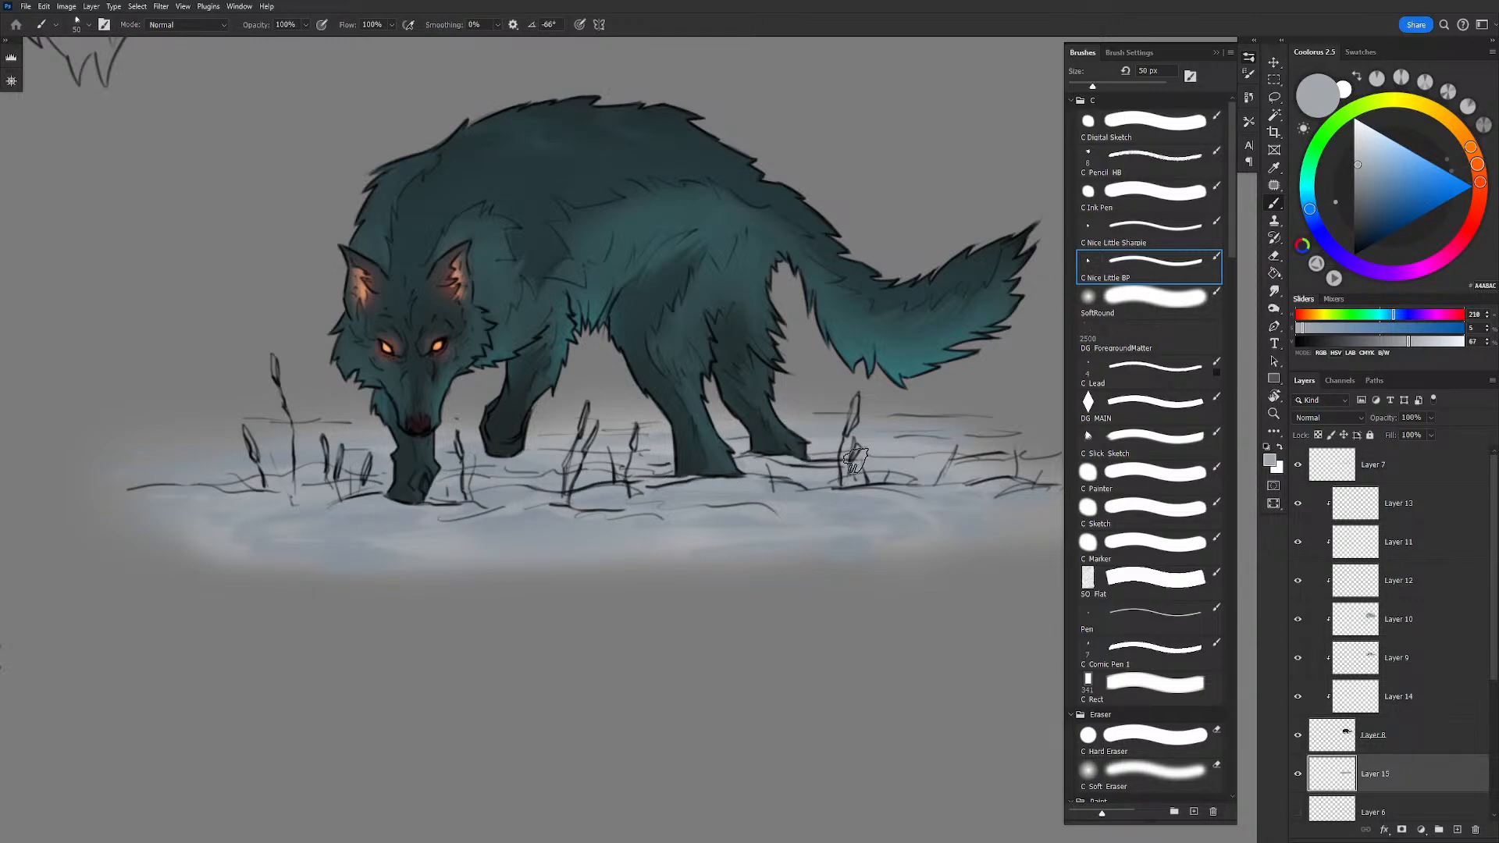
Step: Soften the edges of the snowy ground around the wolf with C Soft Eraser at 70 px
key(z)
mouse_move(761, 384)
mouse_down()
mouse_move(719, 268)
mouse_move(628, 263)
mouse_up()
drag(744, 353, 773, 361)
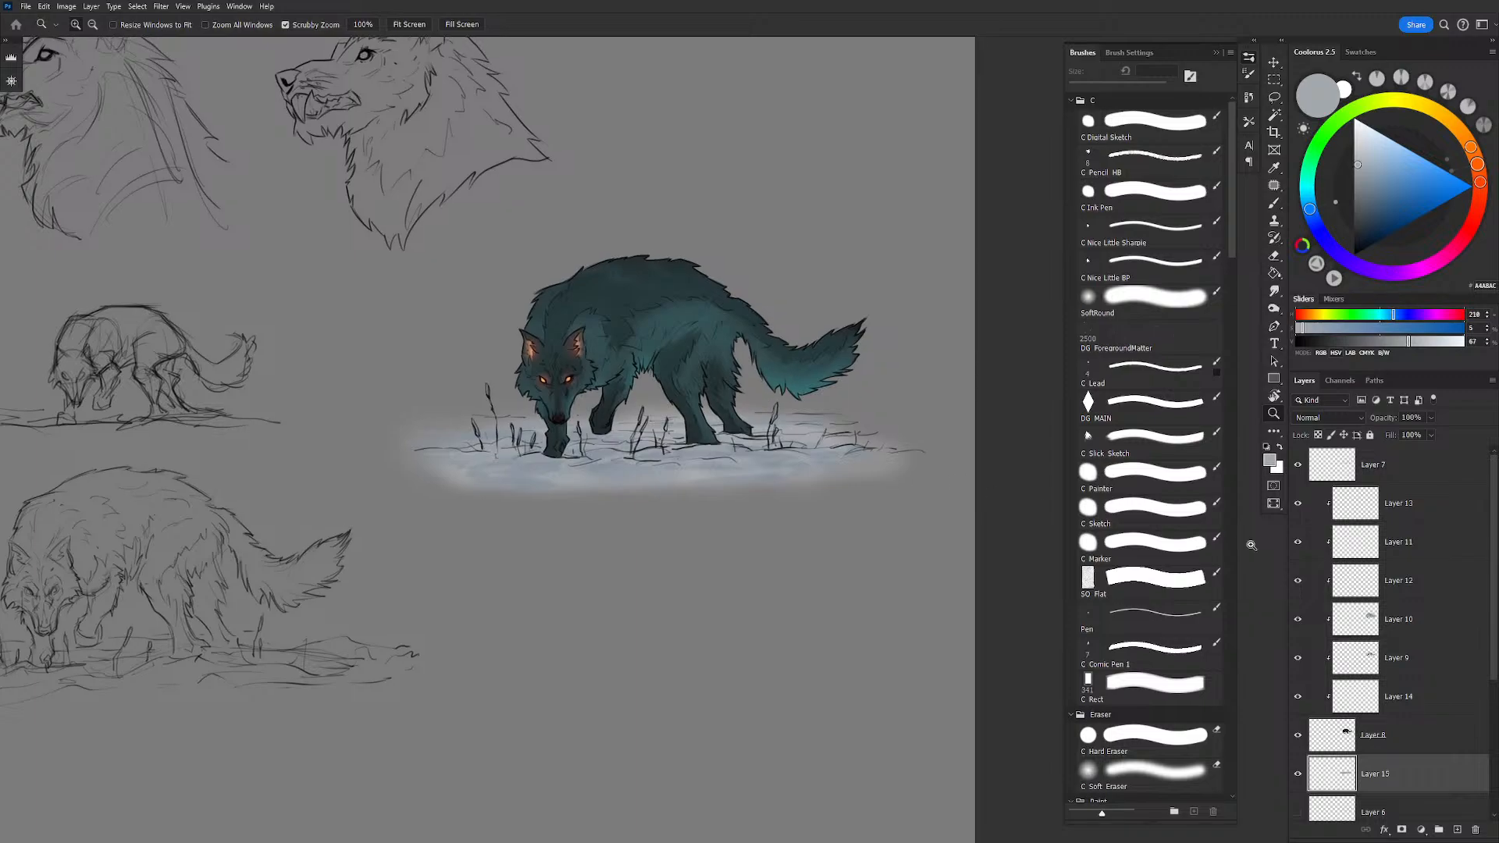
drag(1386, 421, 1372, 420)
drag(722, 552, 736, 562)
key(e)
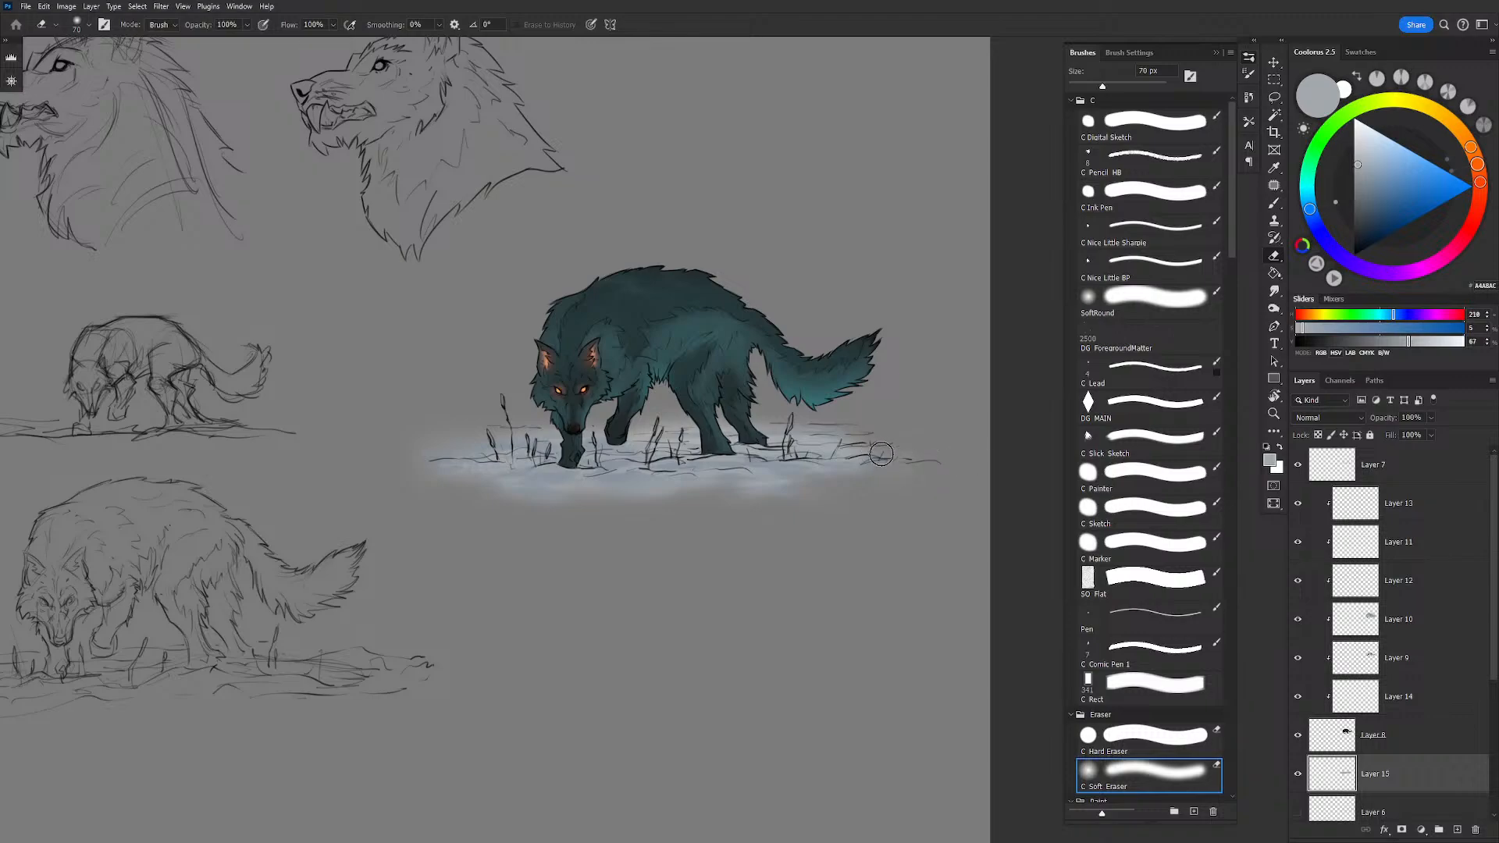
drag(813, 437, 792, 406)
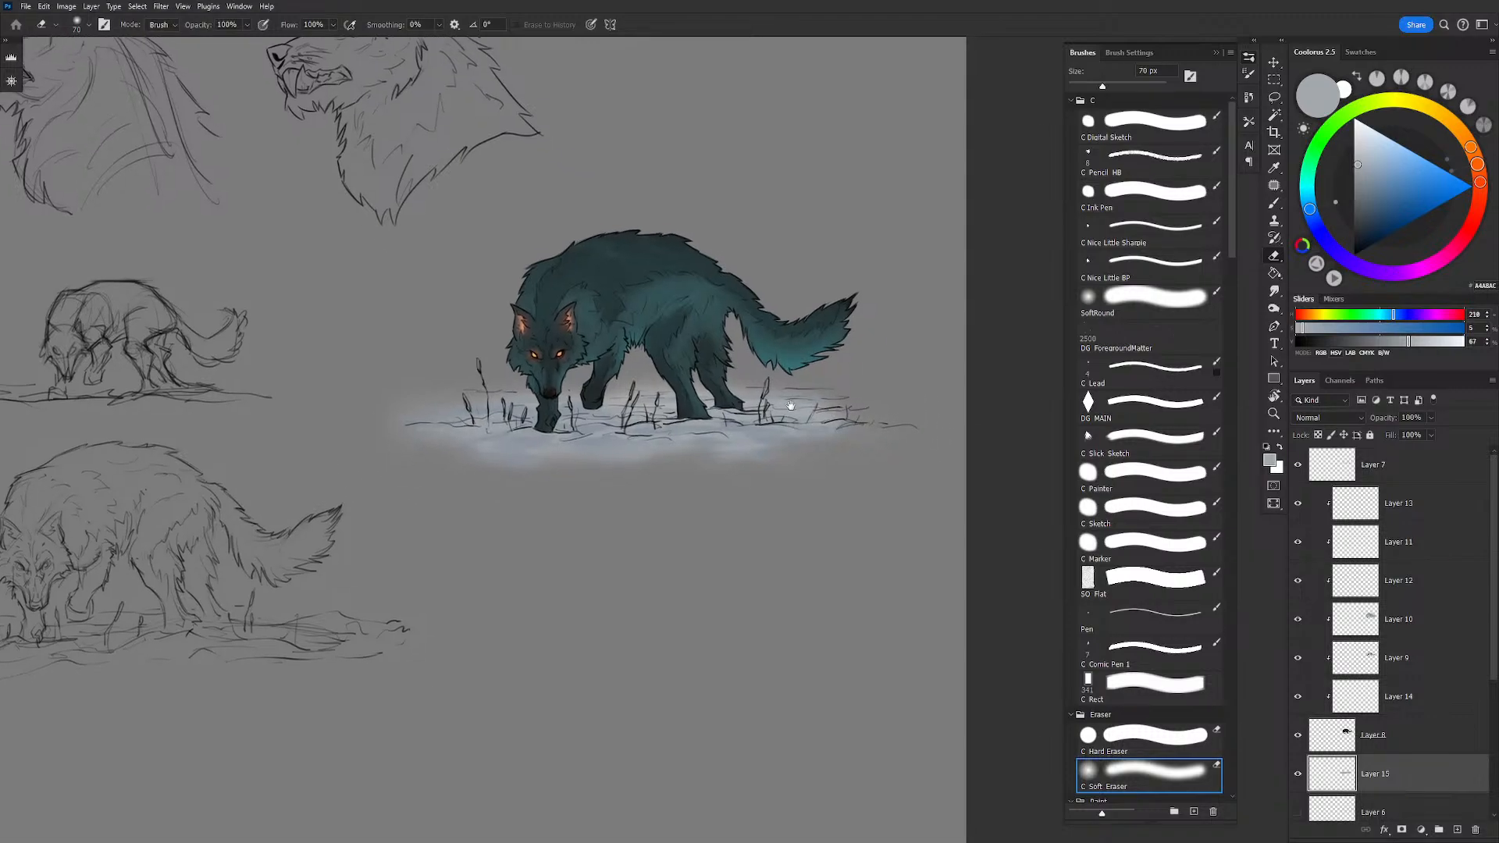
Step: Add a new layer directly above Layer 13 and clip it to the wolf's layer stack
key(z)
drag(613, 318, 534, 289)
drag(657, 337, 739, 287)
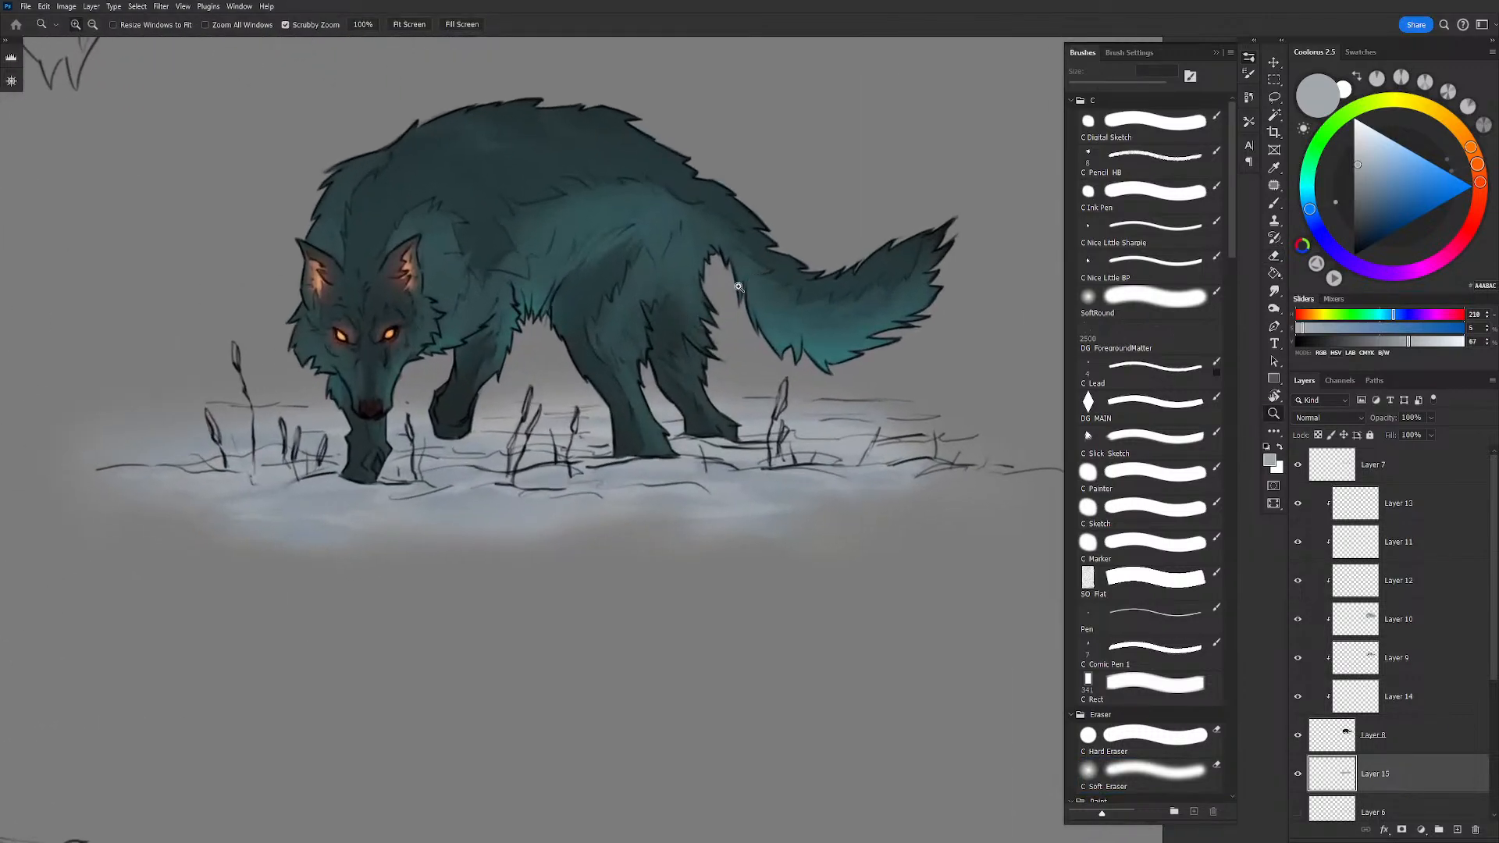
drag(608, 366, 706, 434)
drag(746, 358, 751, 361)
key(v)
drag(717, 421, 649, 403)
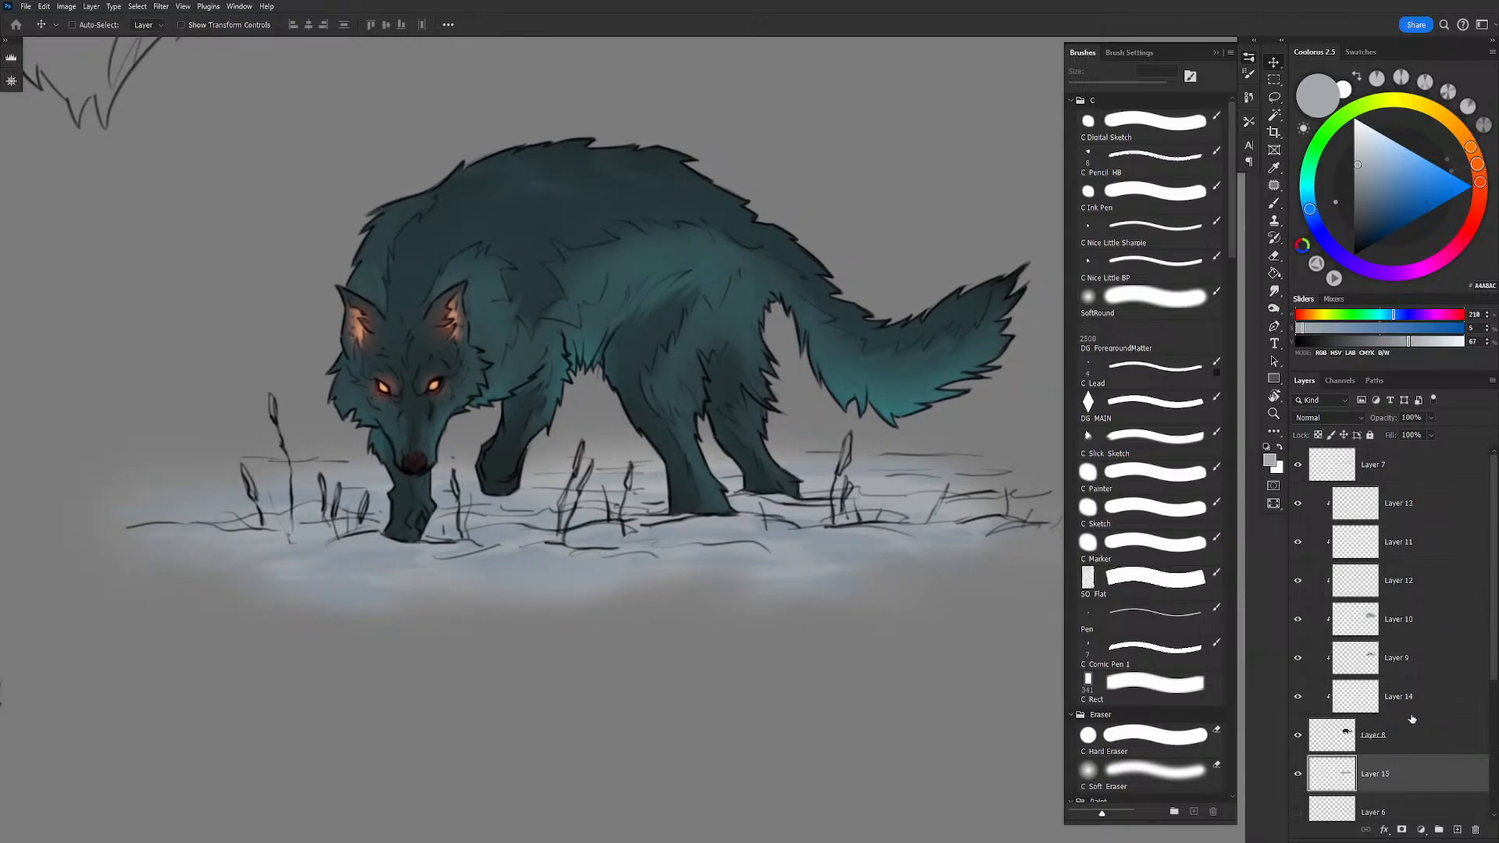
click(1412, 505)
click(1458, 830)
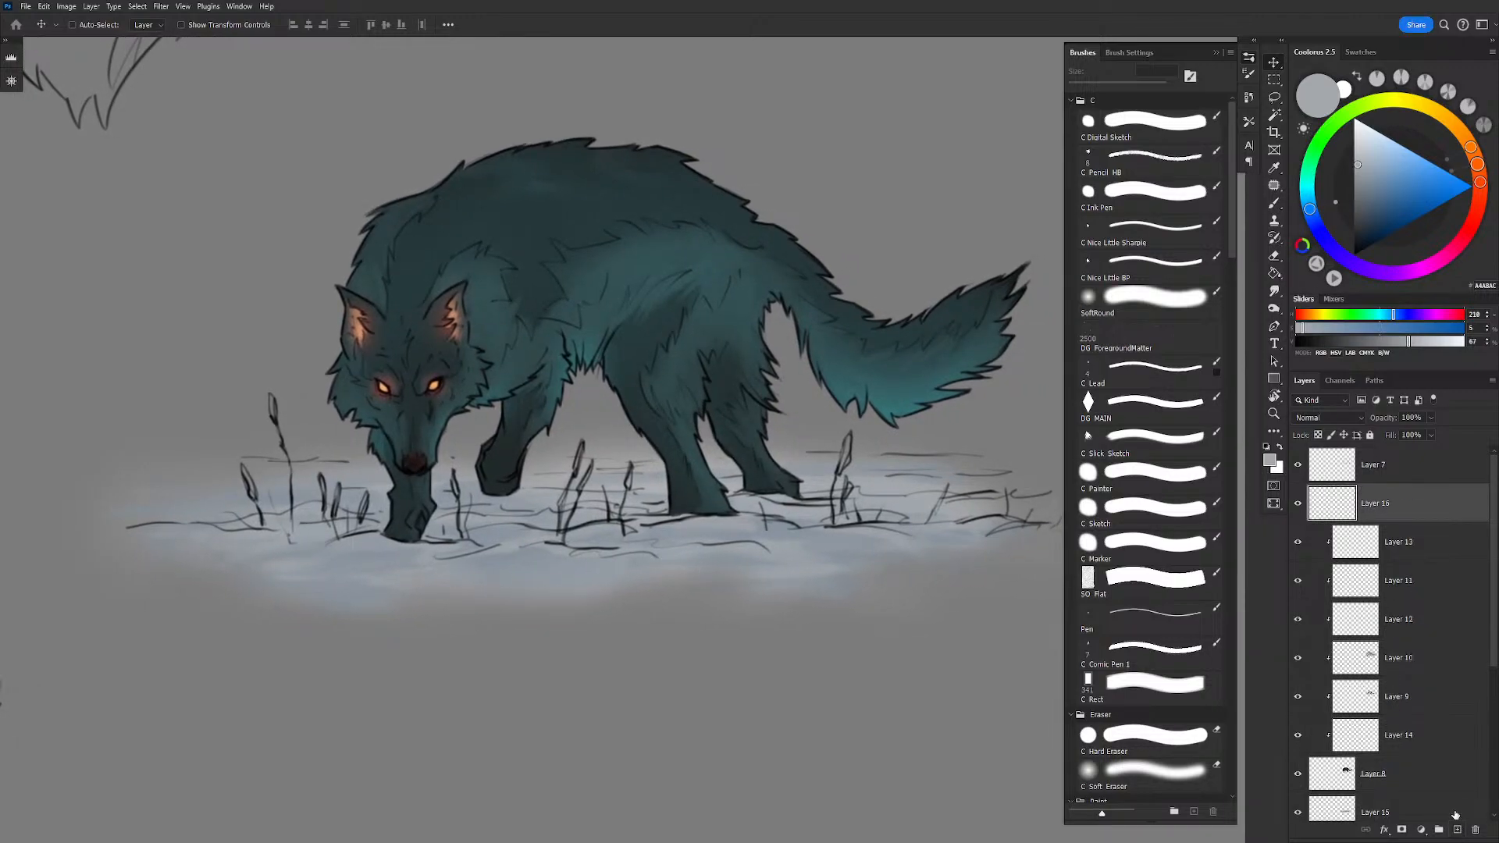
alt+click(1405, 518)
scroll(941, 425, up, 2)
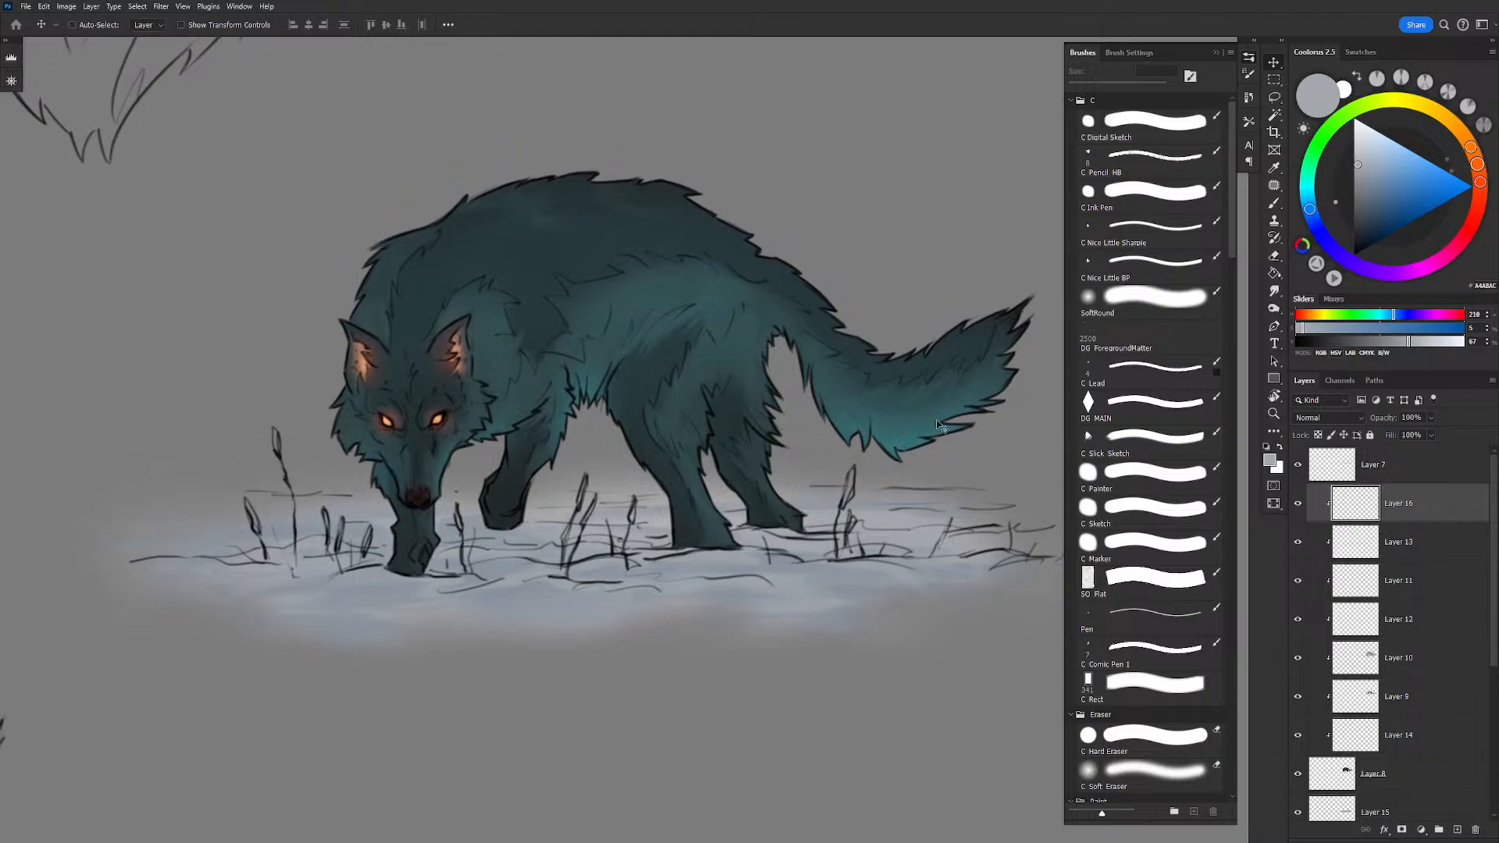
Step: Sample the snow's blue-grey and brush it softly over the wolf's front paw with SoftRound at up to 150 px
click(1151, 264)
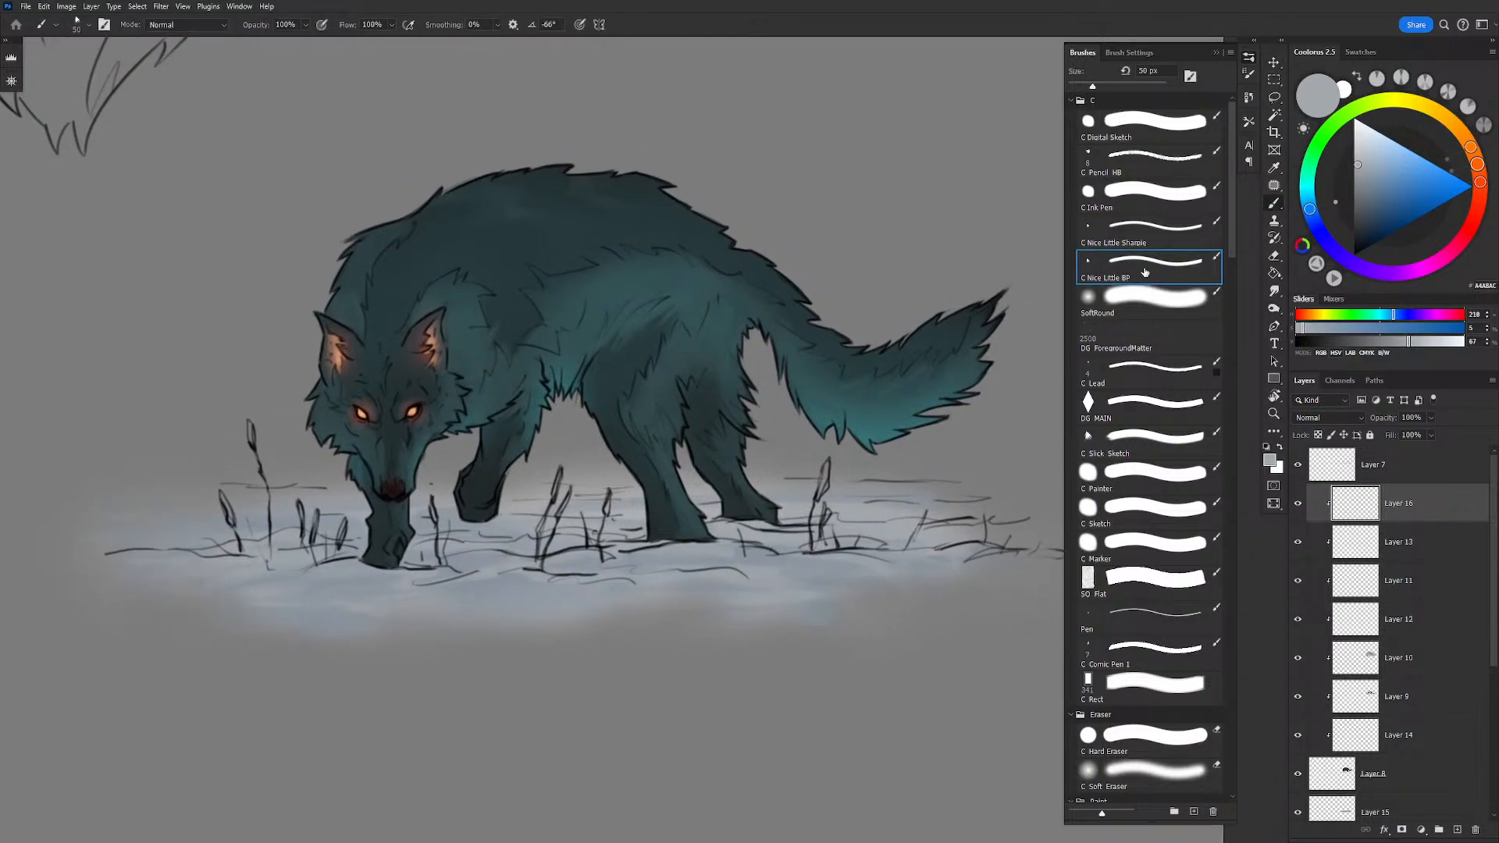
click(1129, 308)
alt+click(785, 571)
key(bracketright)
key(bracketright)
key(bracketright)
key(bracketright)
key(bracketright)
key(bracketright)
key(bracketright)
key(bracketright)
key(bracketright)
key(bracketright)
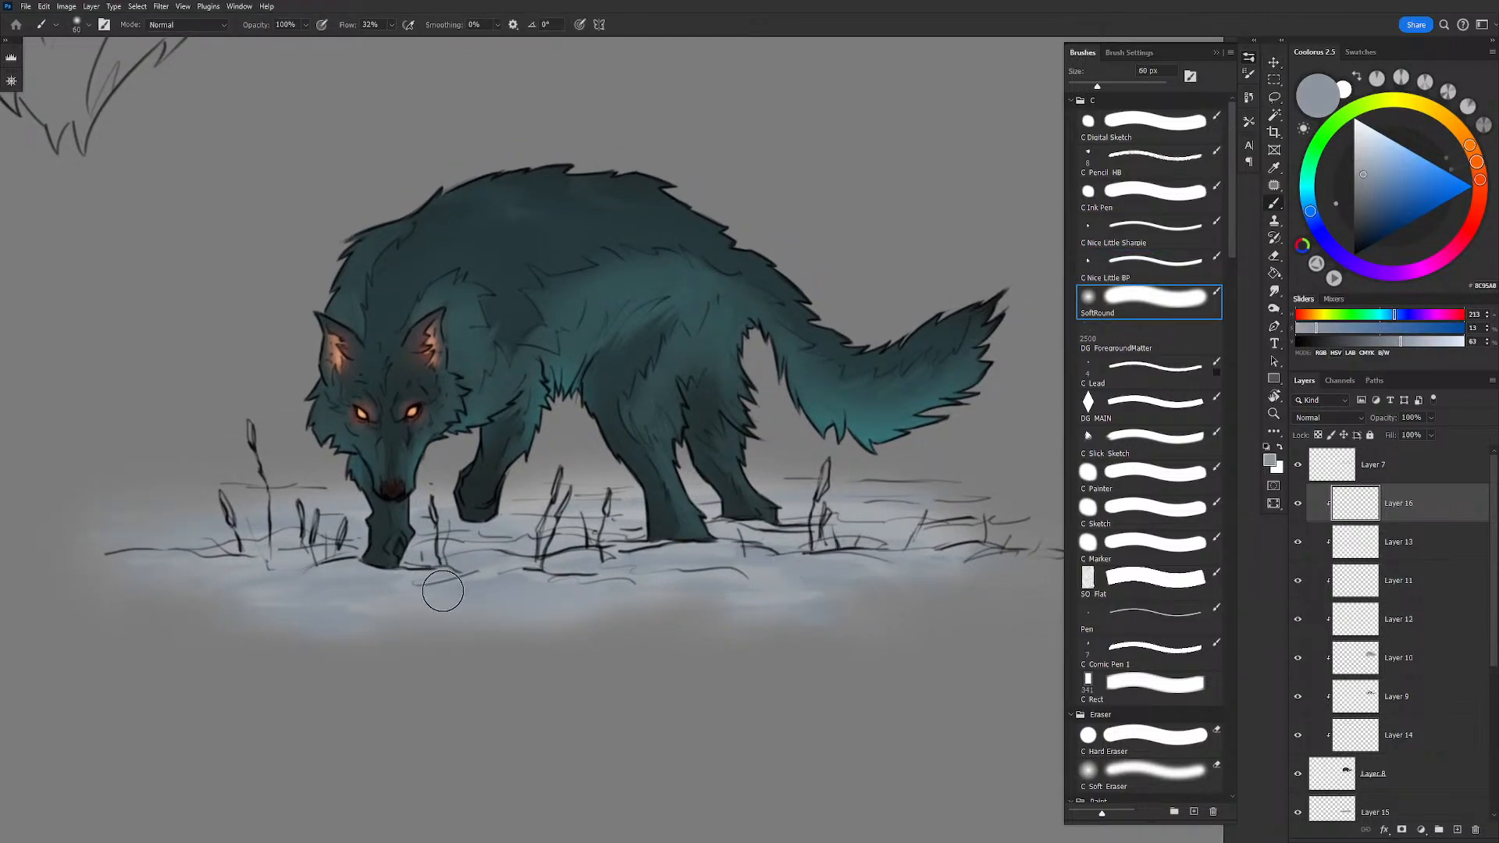
drag(365, 578, 412, 652)
key(bracketleft)
key(bracketleft)
key(bracketleft)
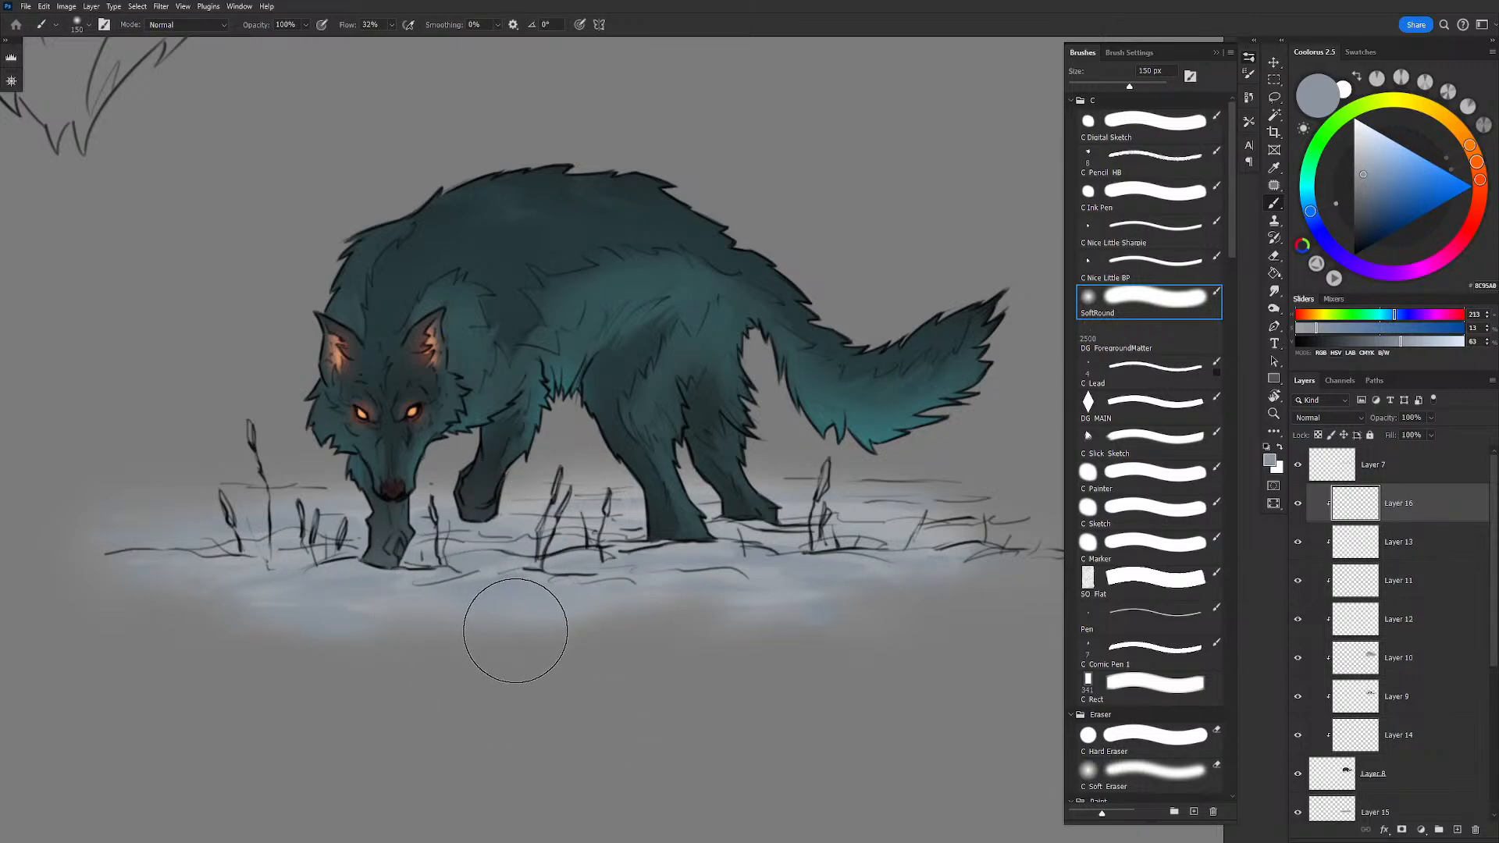
key(bracketleft)
key(bracketleft)
key(bracketleft)
key(bracketleft)
key(bracketleft)
key(bracketright)
key(bracketright)
key(bracketright)
key(bracketright)
key(bracketright)
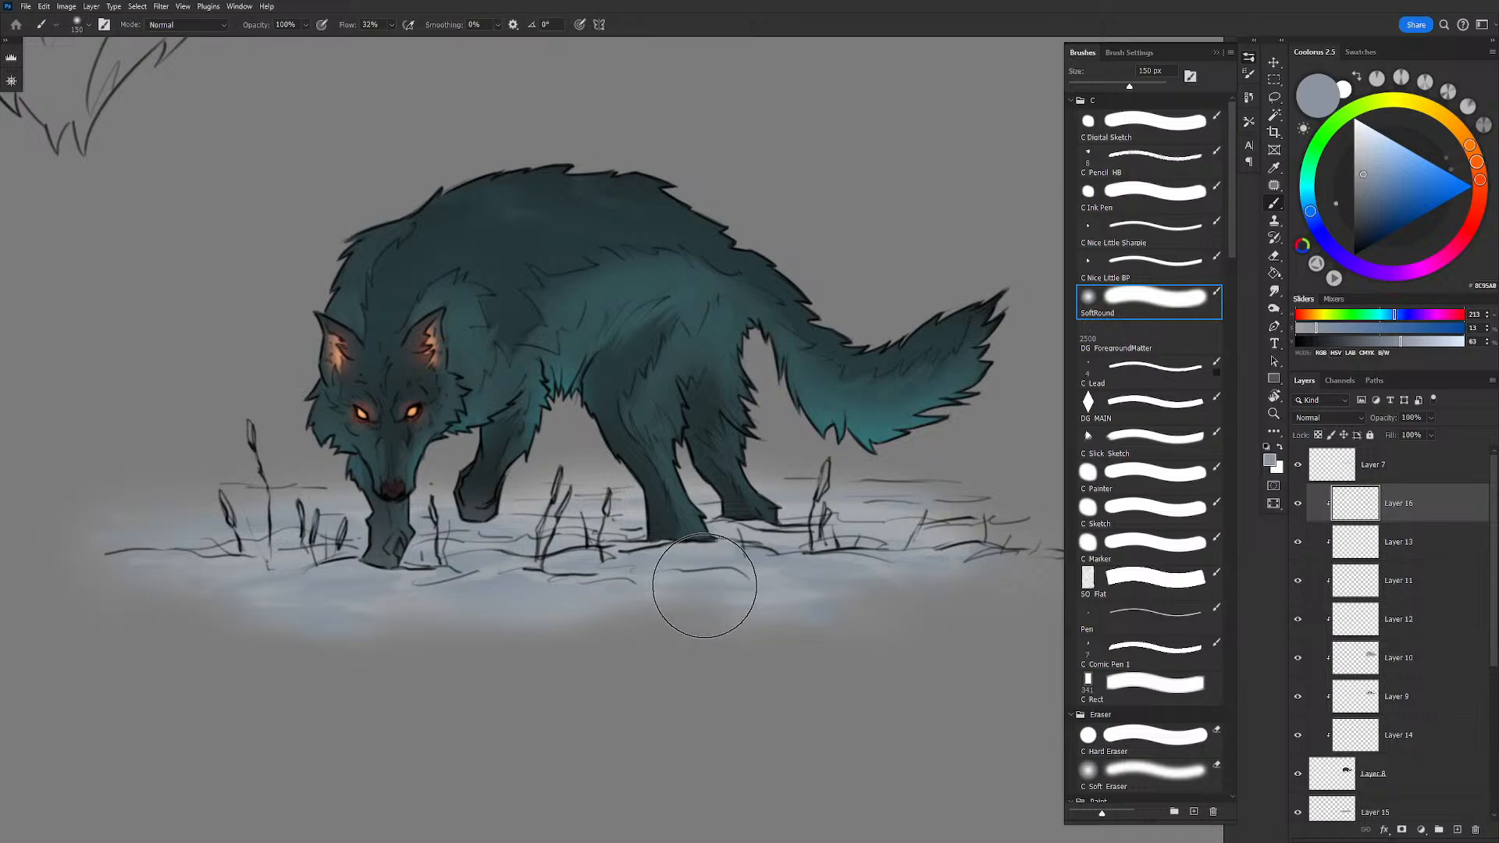
Step: Brush the soft blue-grey tint over the lower hind legs, enlarging SoftRound from 150 to 250 px
mouse_move(751, 520)
mouse_down()
mouse_move(721, 565)
mouse_move(667, 530)
mouse_move(824, 551)
mouse_move(686, 576)
mouse_up()
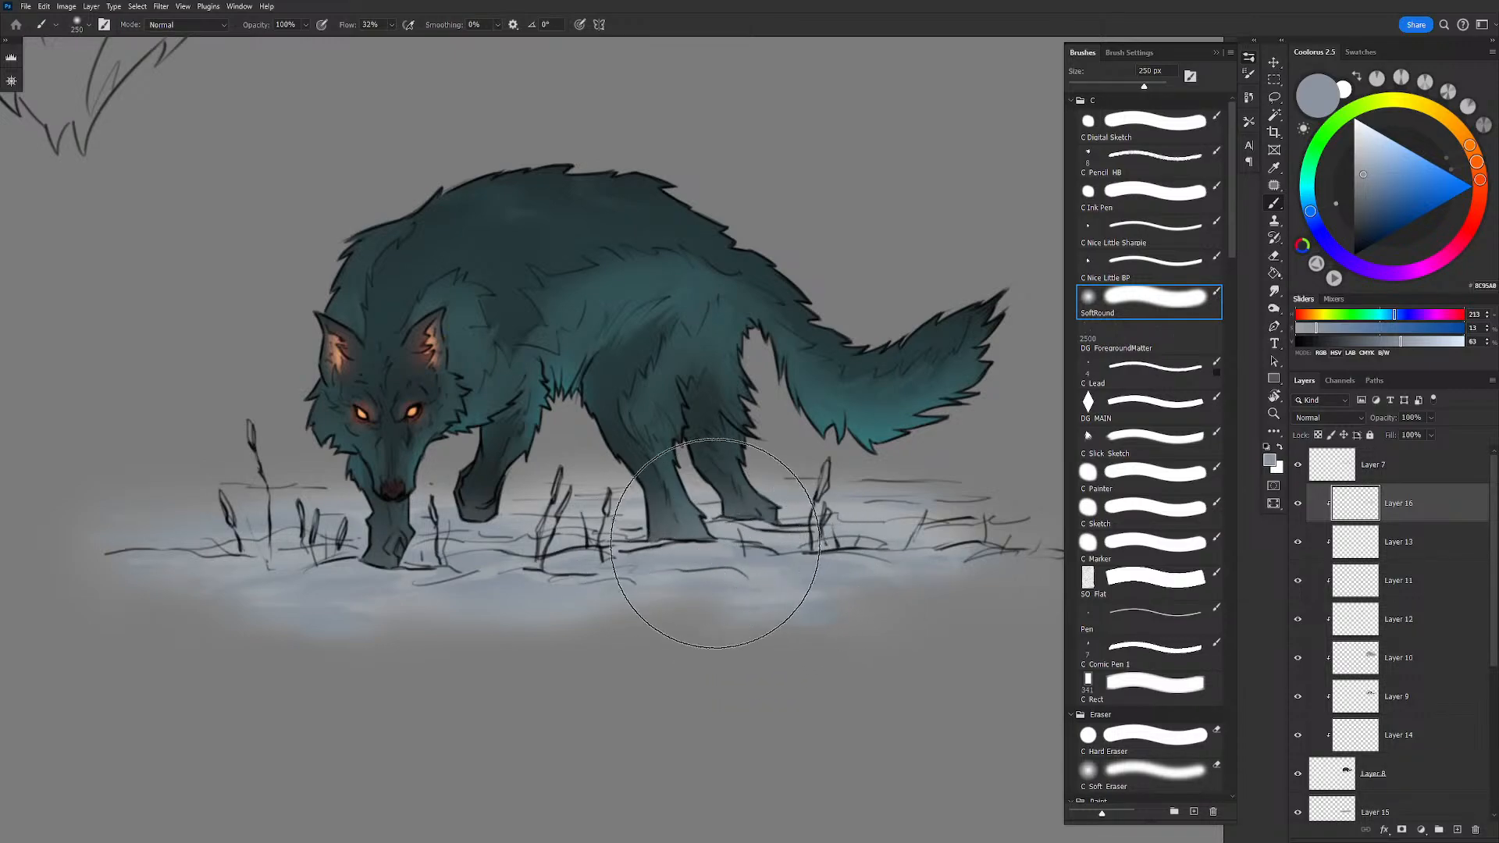
key(bracketright)
key(bracketright)
key(bracketright)
key(bracketright)
Step: Refine the blue-grey tint on the front paw with SoftRound, varying the brush size between 10 and 150 px
key(bracketleft)
key(bracketleft)
key(bracketleft)
key(bracketleft)
key(bracketleft)
key(bracketleft)
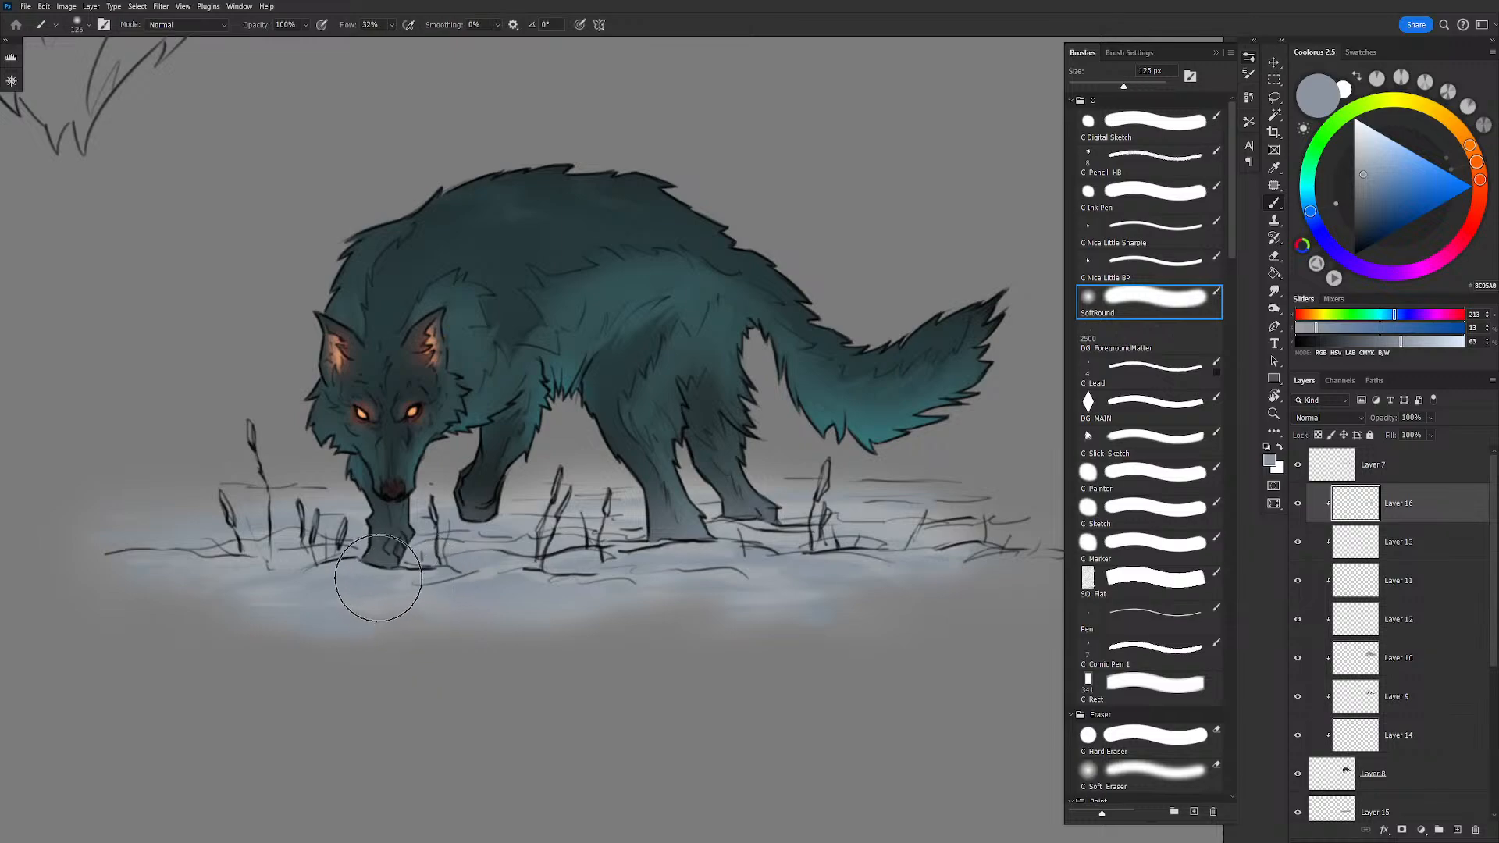
key(bracketleft)
key(bracketleft)
key(bracketleft)
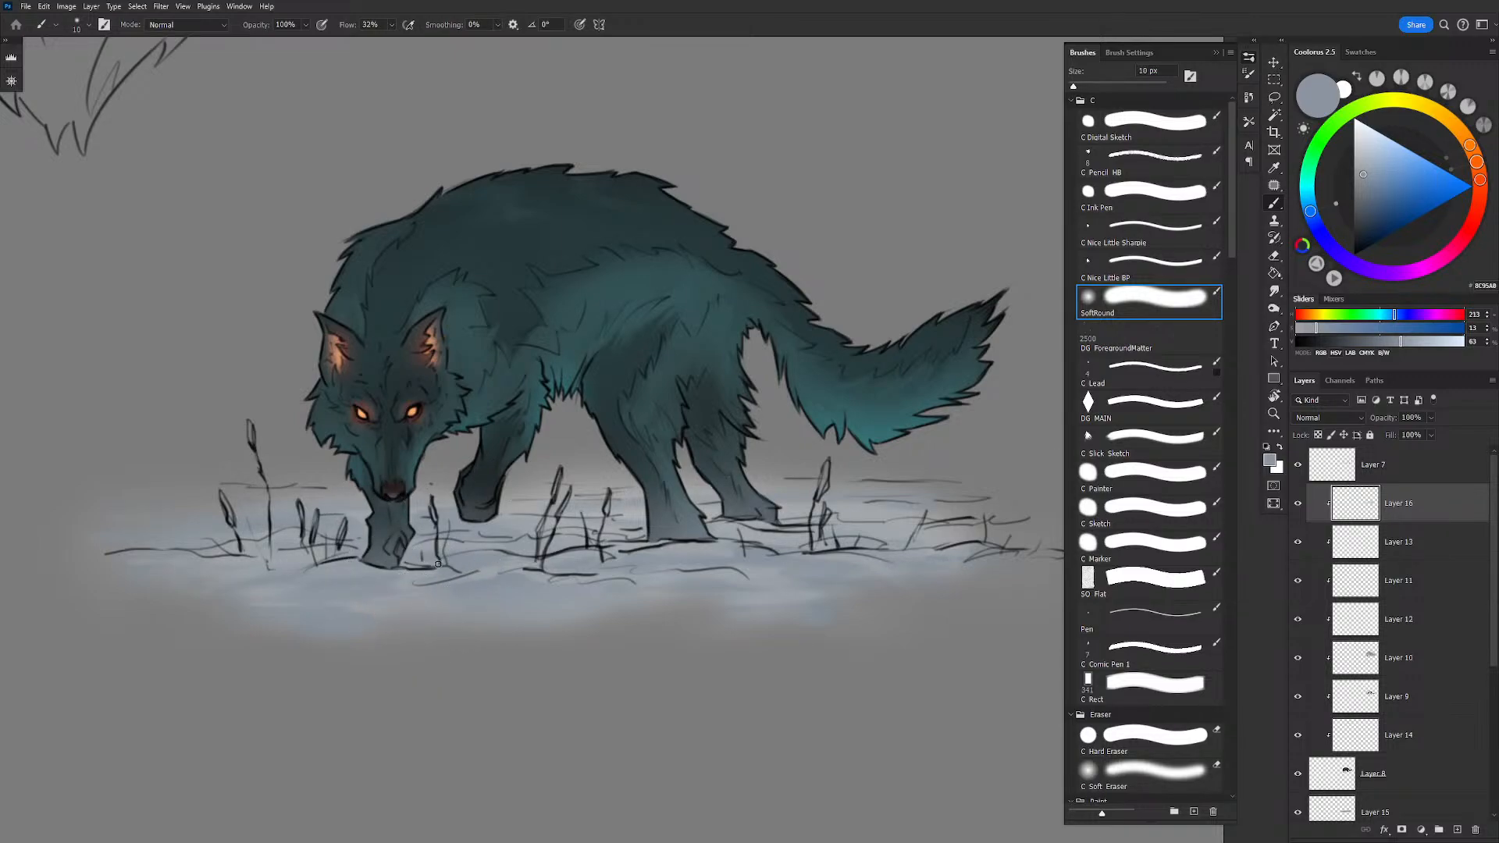
key(bracketleft)
key(bracketright)
key(bracketright)
key(bracketright)
key(bracketright)
key(bracketright)
key(bracketright)
key(bracketright)
key(bracketright)
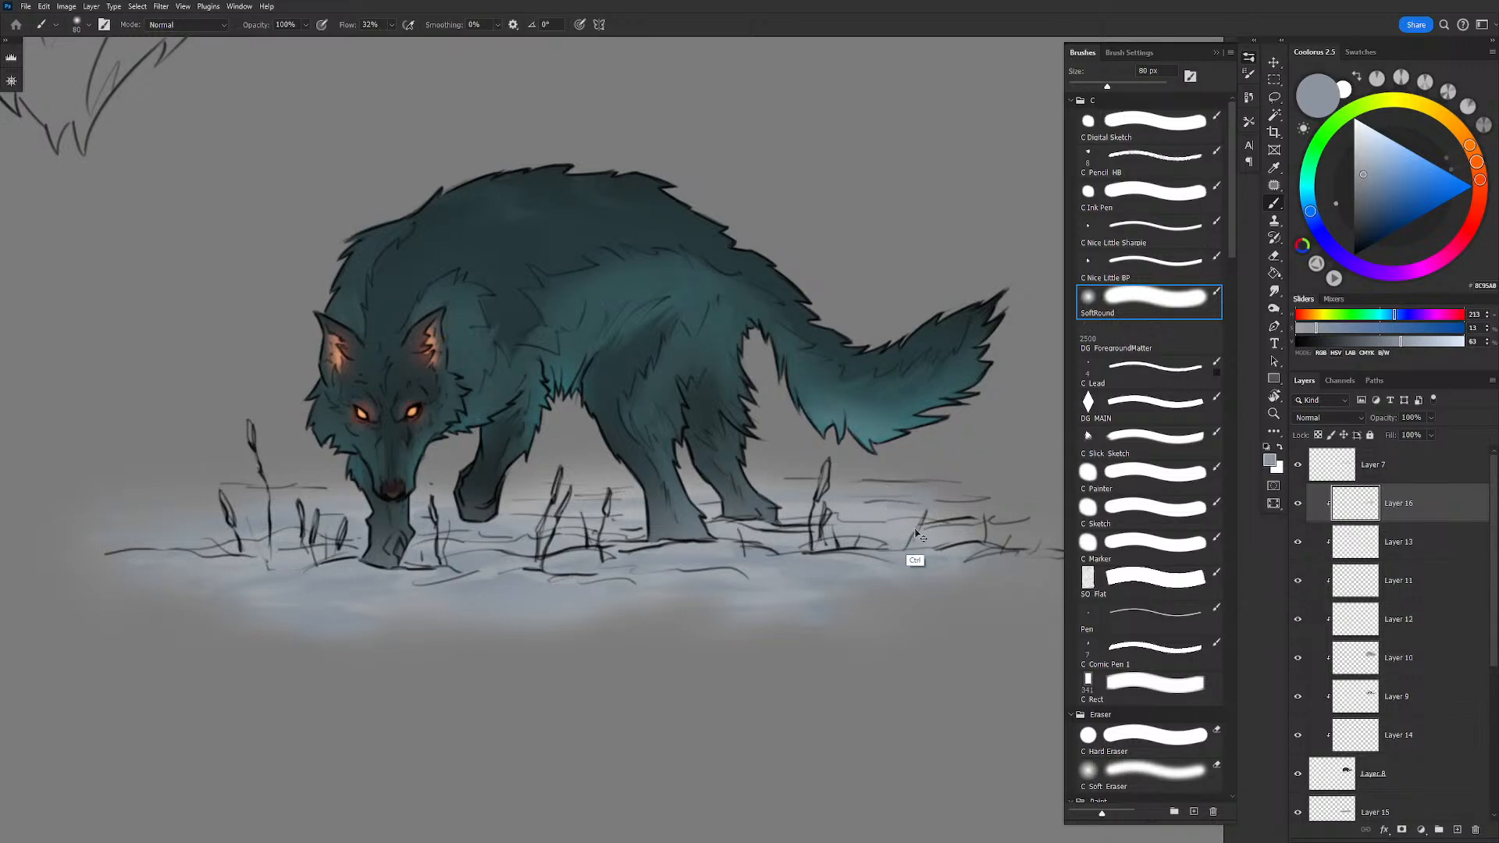
key(bracketright)
key(bracketright)
key(bracketright)
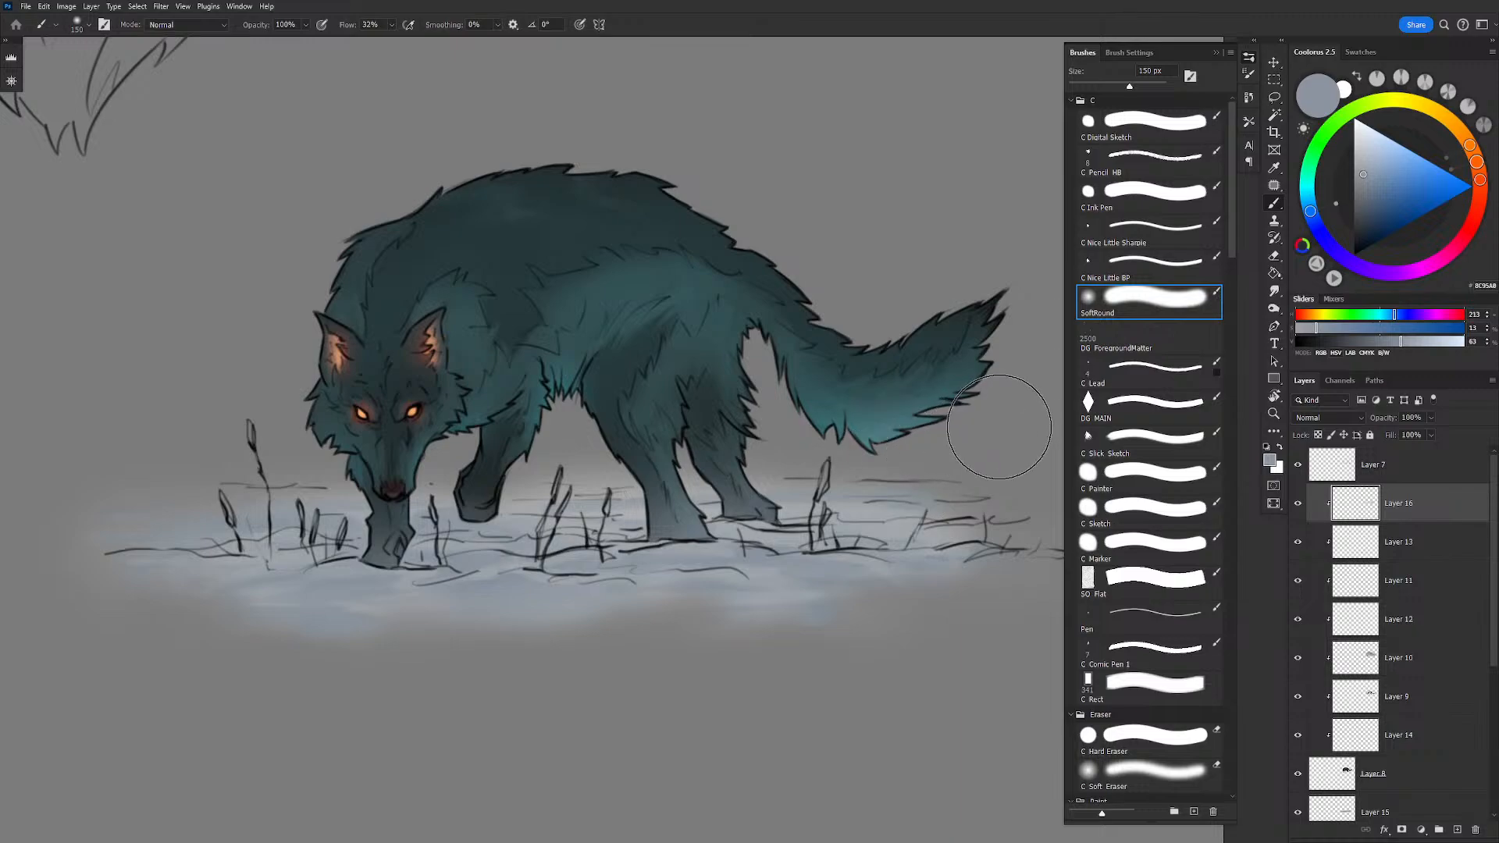
Step: Examine the wolf at different zoom levels and compare it with Layer 10 and Layer 9 switched off in turn
mouse_move(882, 426)
mouse_down()
mouse_move(733, 377)
mouse_move(665, 328)
mouse_up()
drag(666, 328, 515, 298)
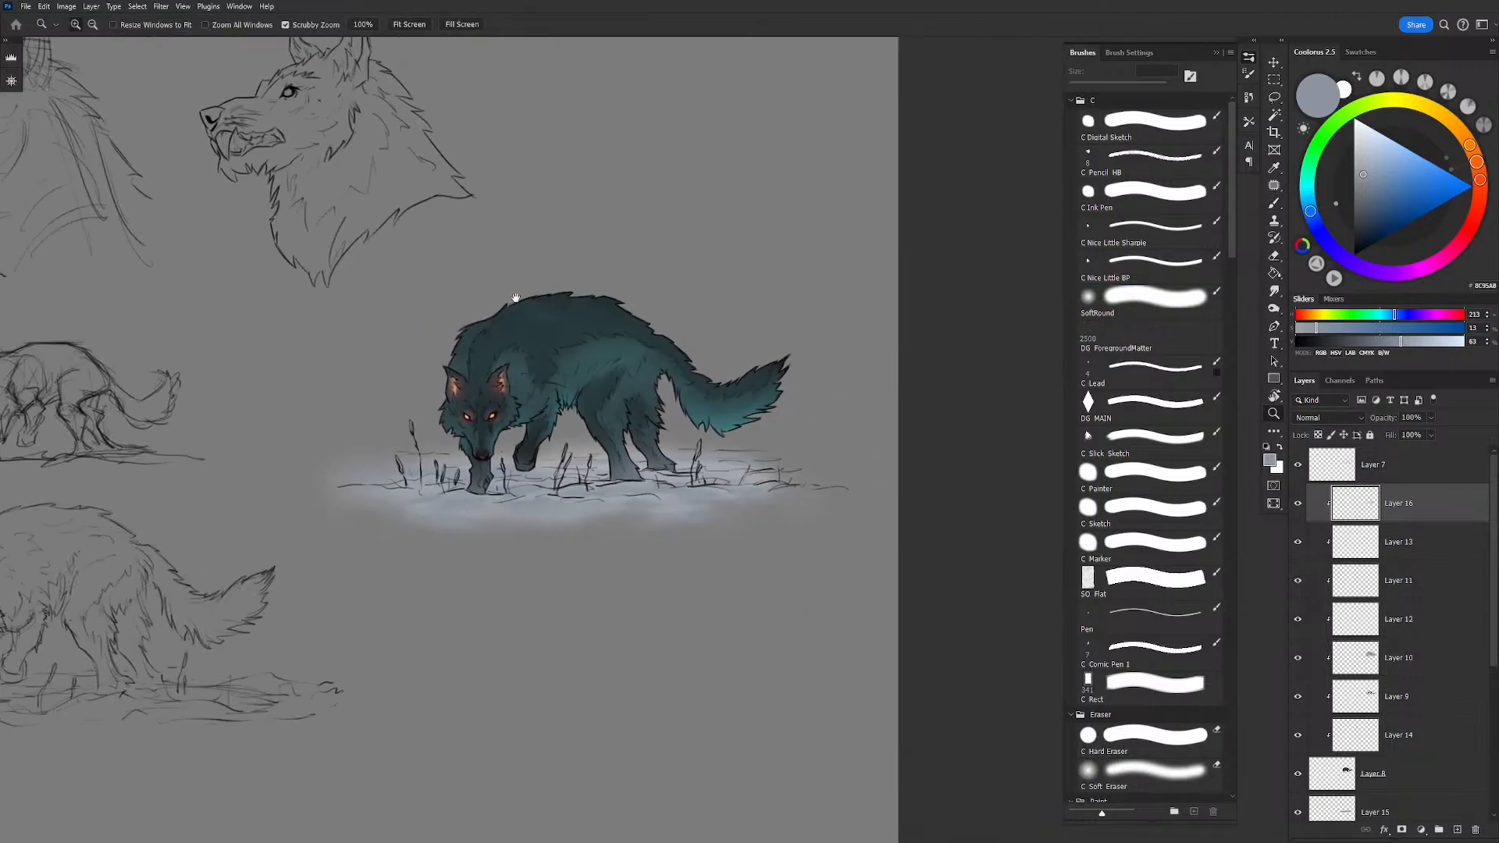
drag(628, 376, 648, 327)
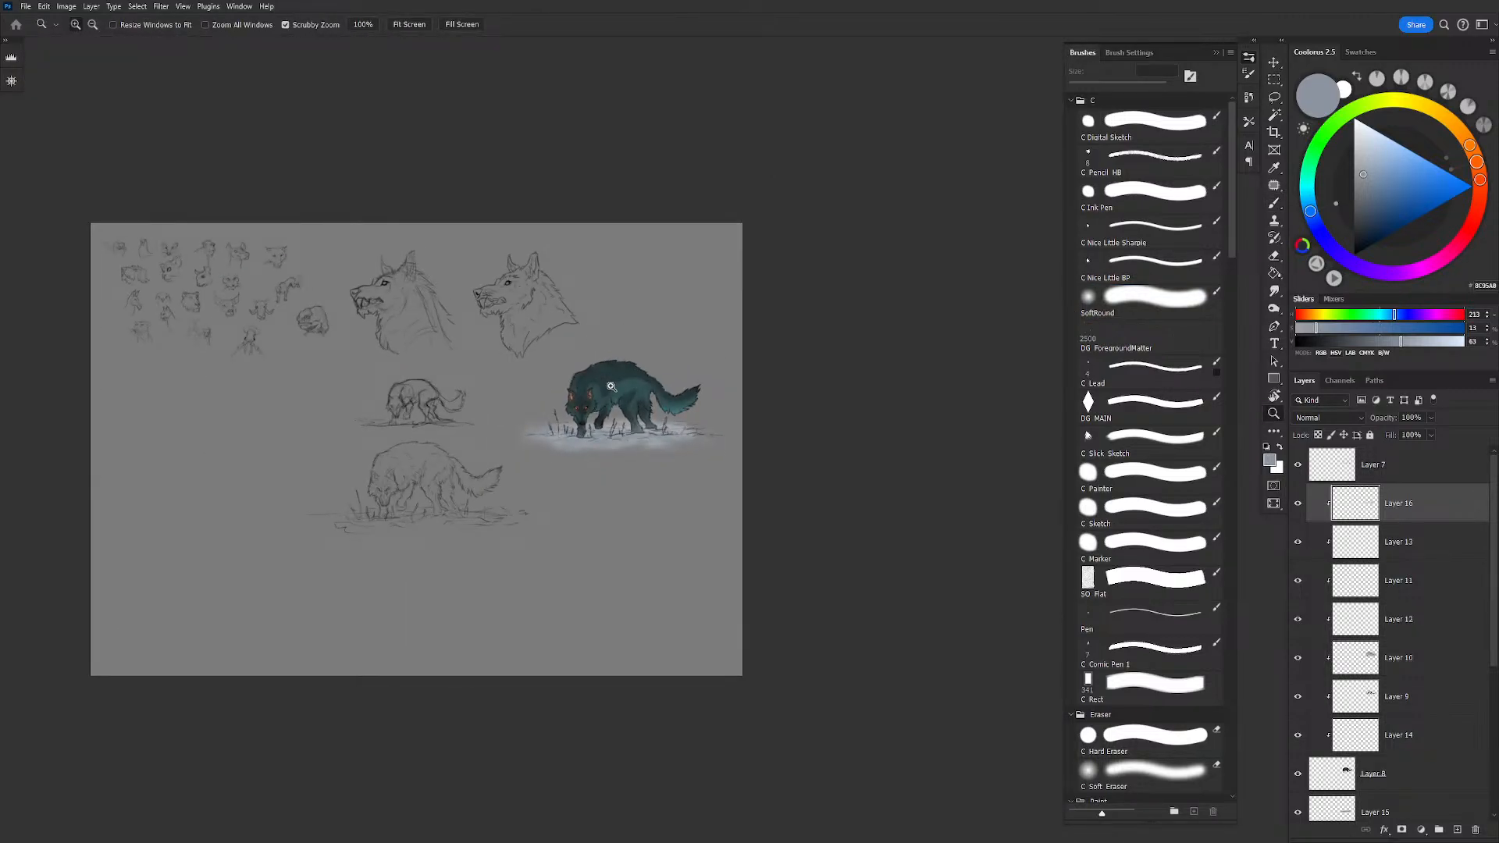
drag(612, 387, 645, 431)
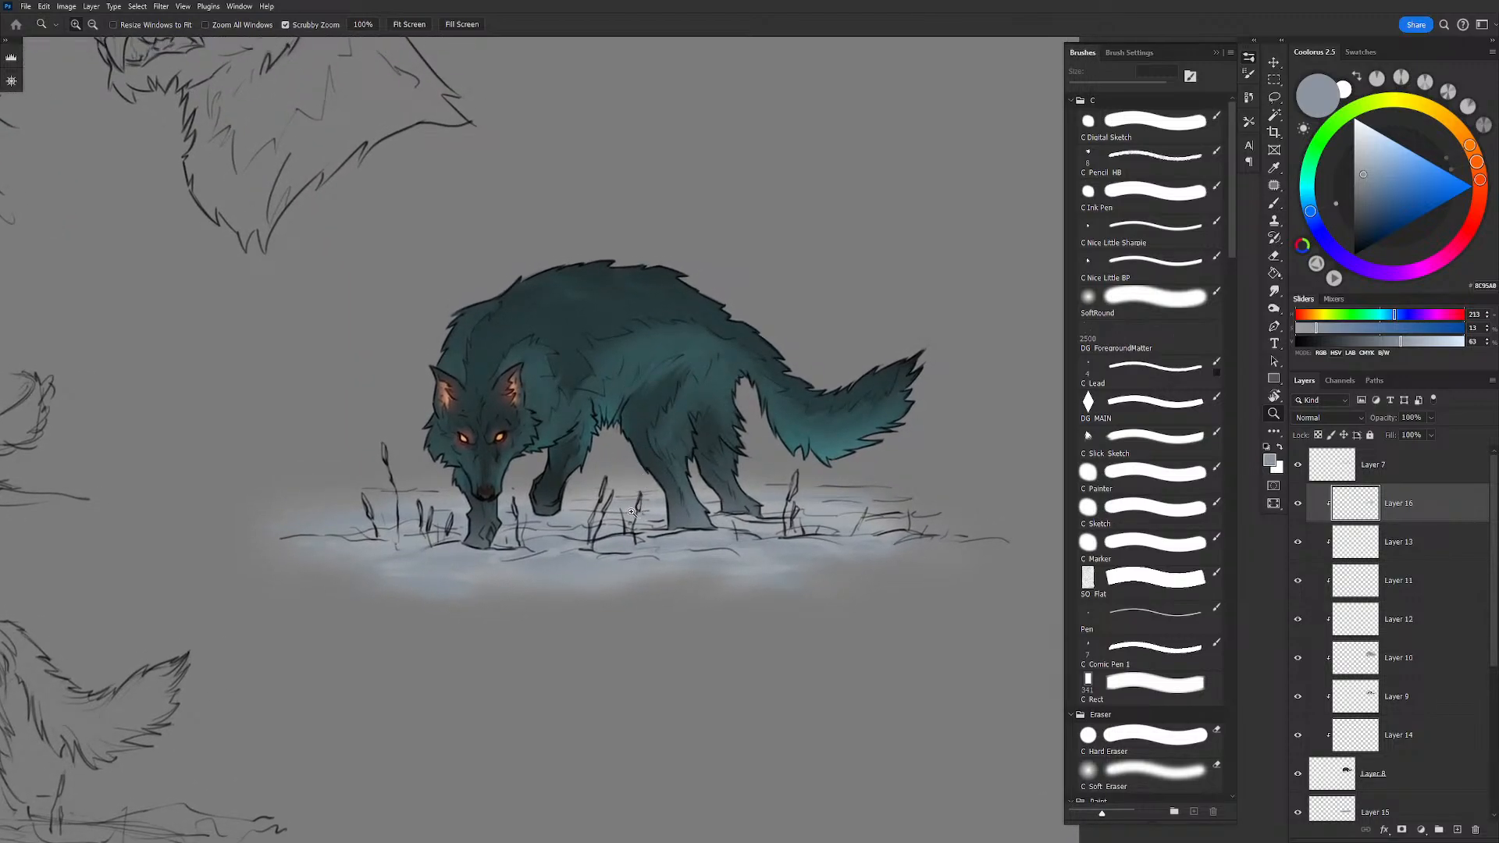
drag(636, 560, 629, 562)
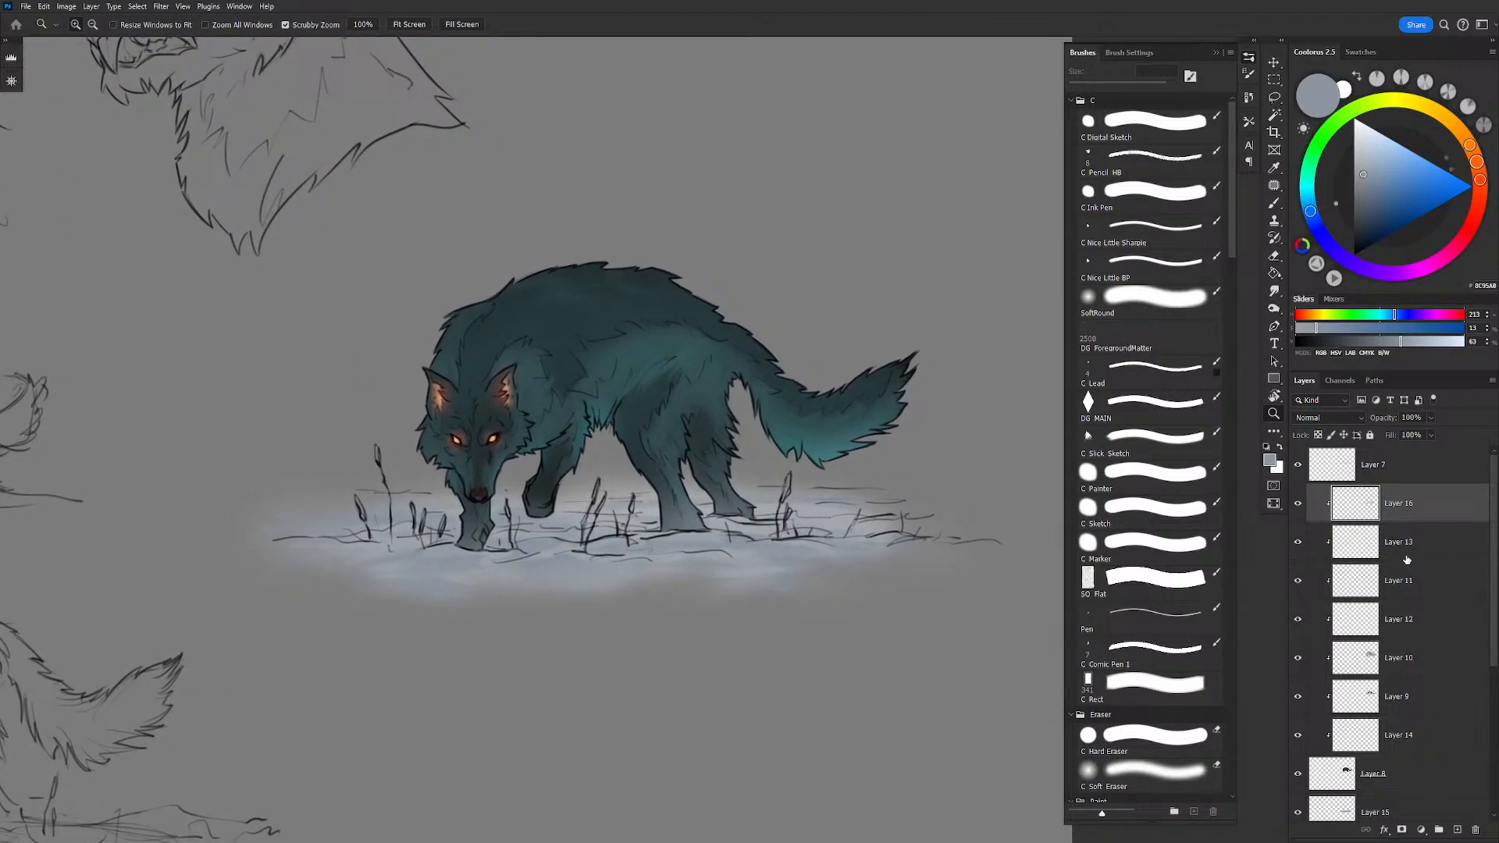
click(1403, 665)
click(1298, 659)
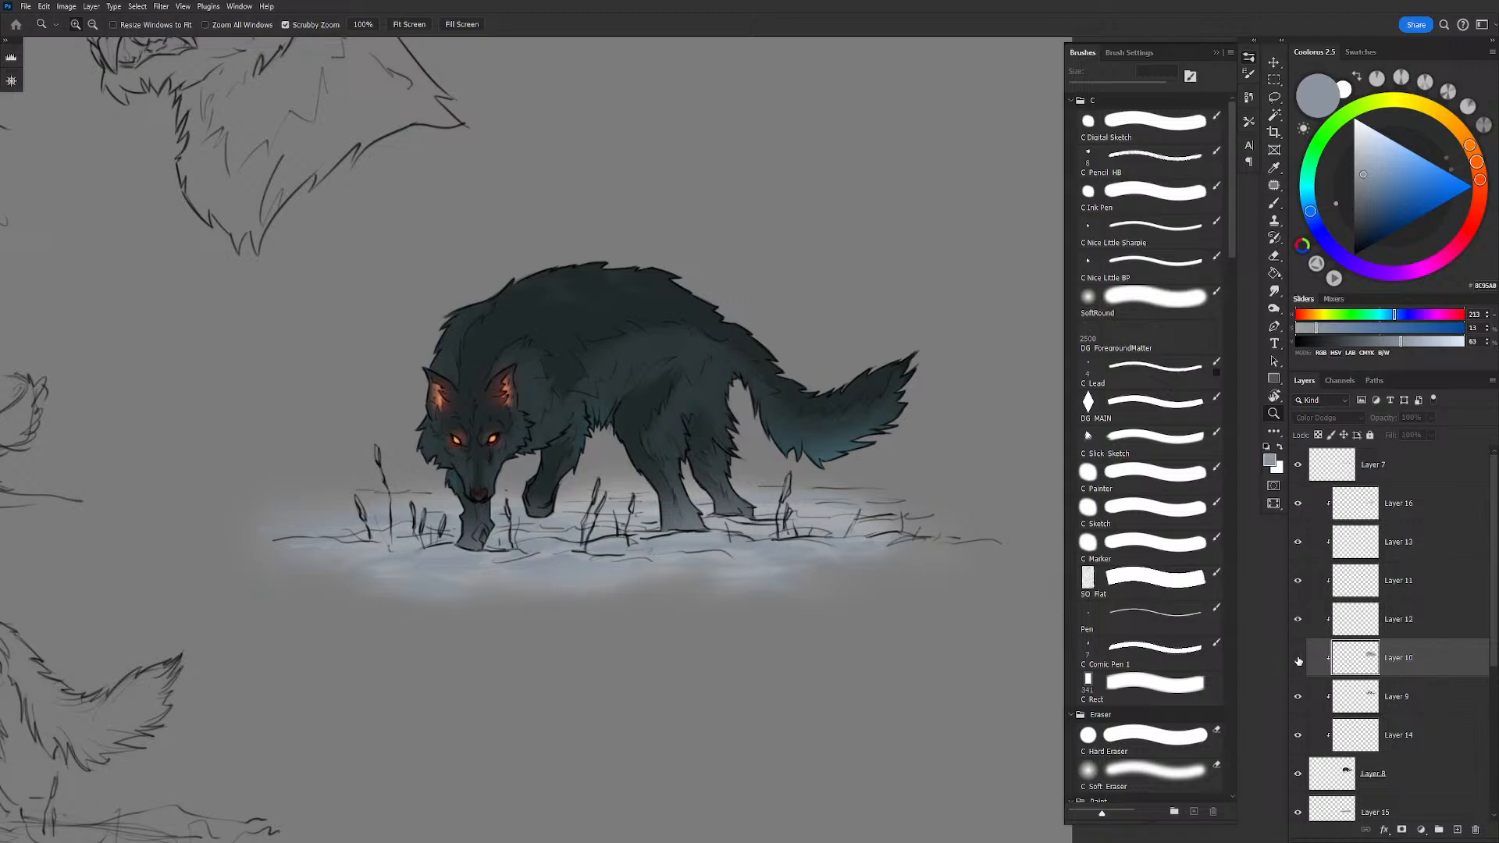
click(1298, 660)
click(1299, 699)
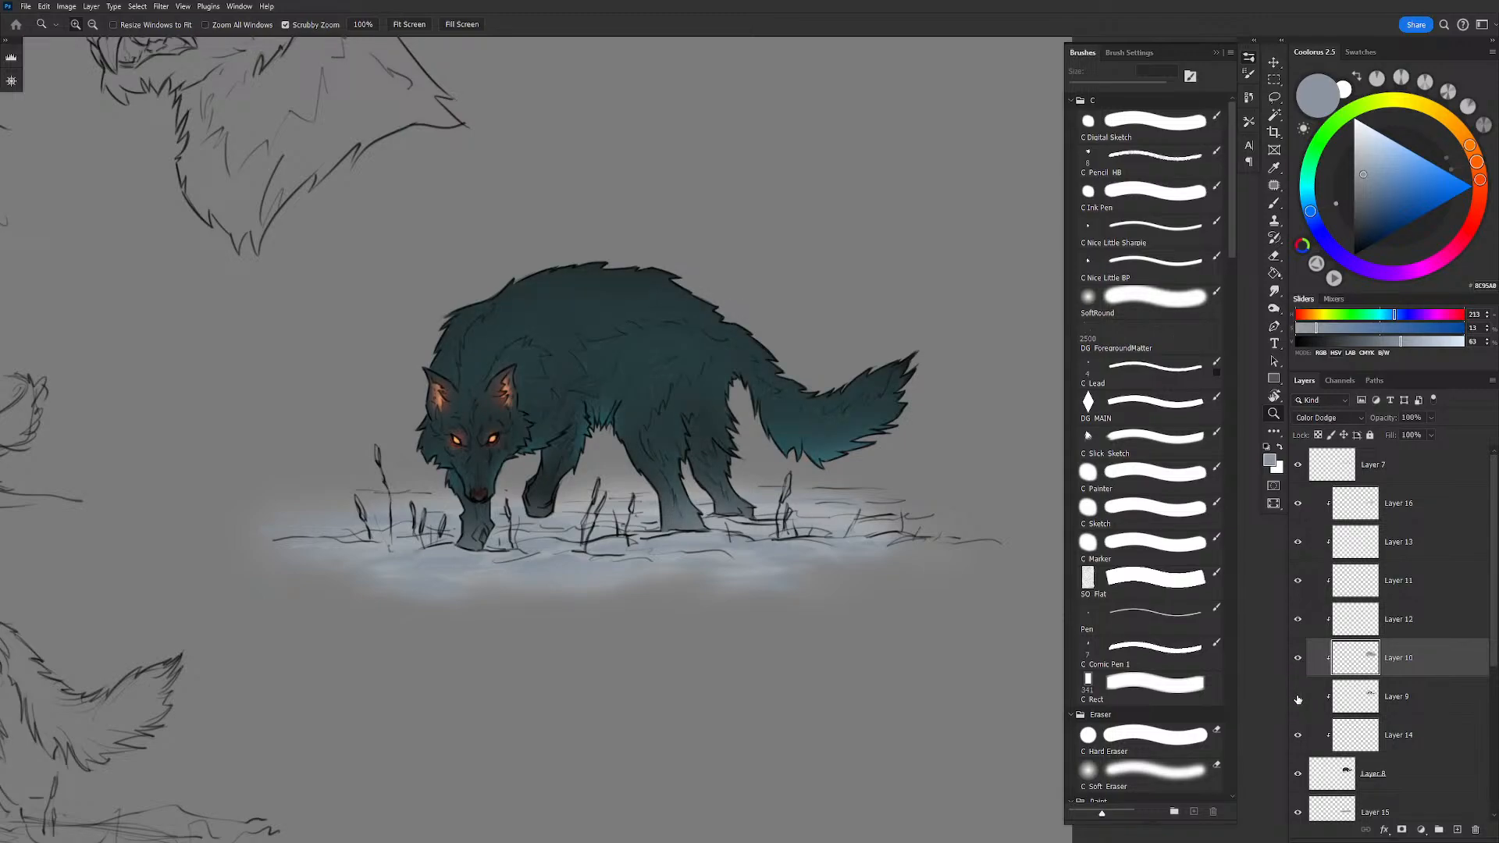
click(1298, 699)
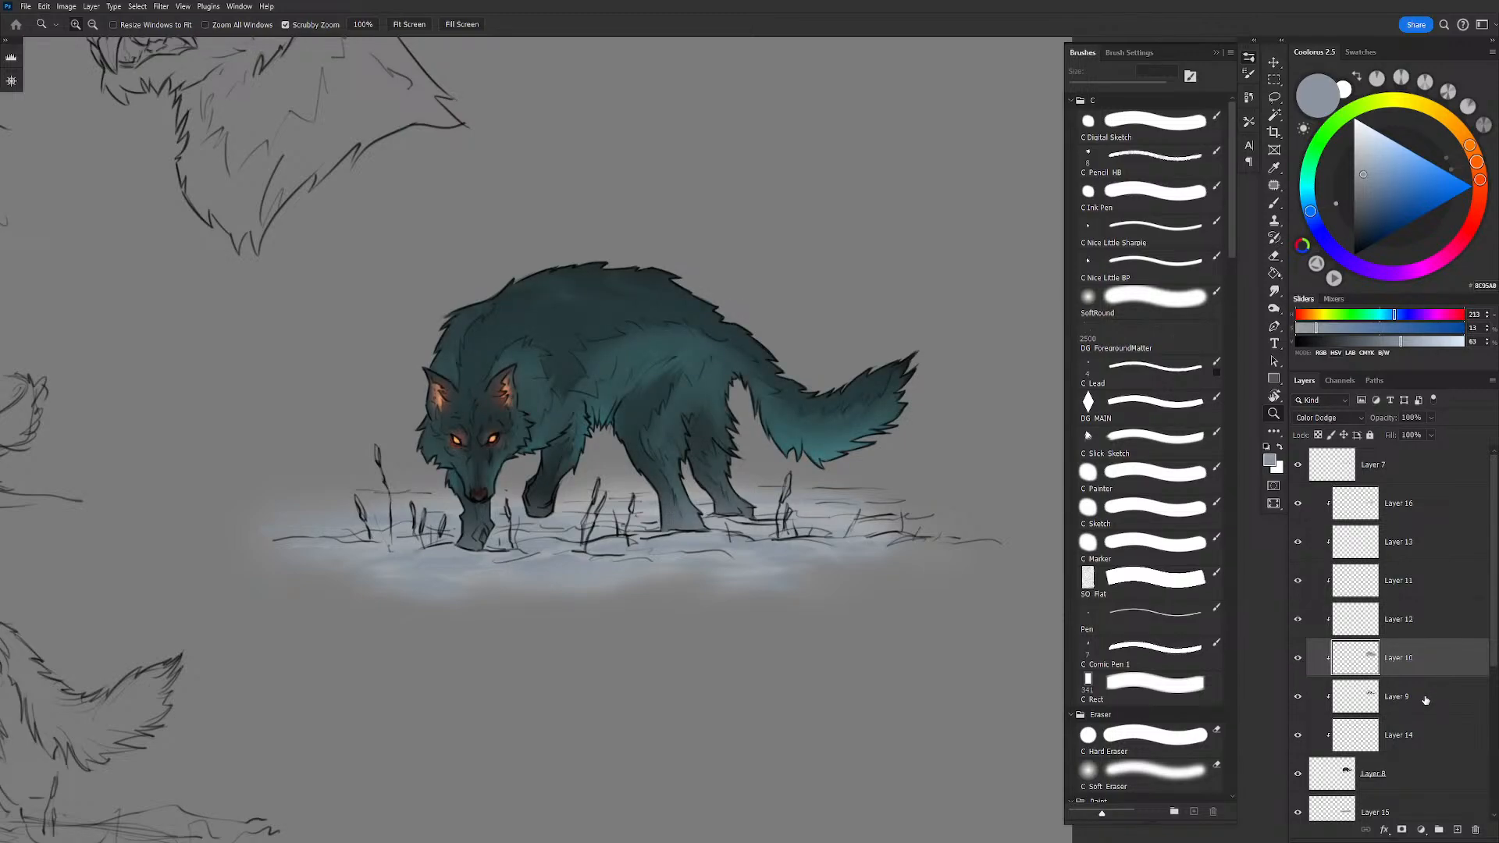
Step: Hide Layer 10 and set Layer 9's blend mode to Screen
click(1298, 659)
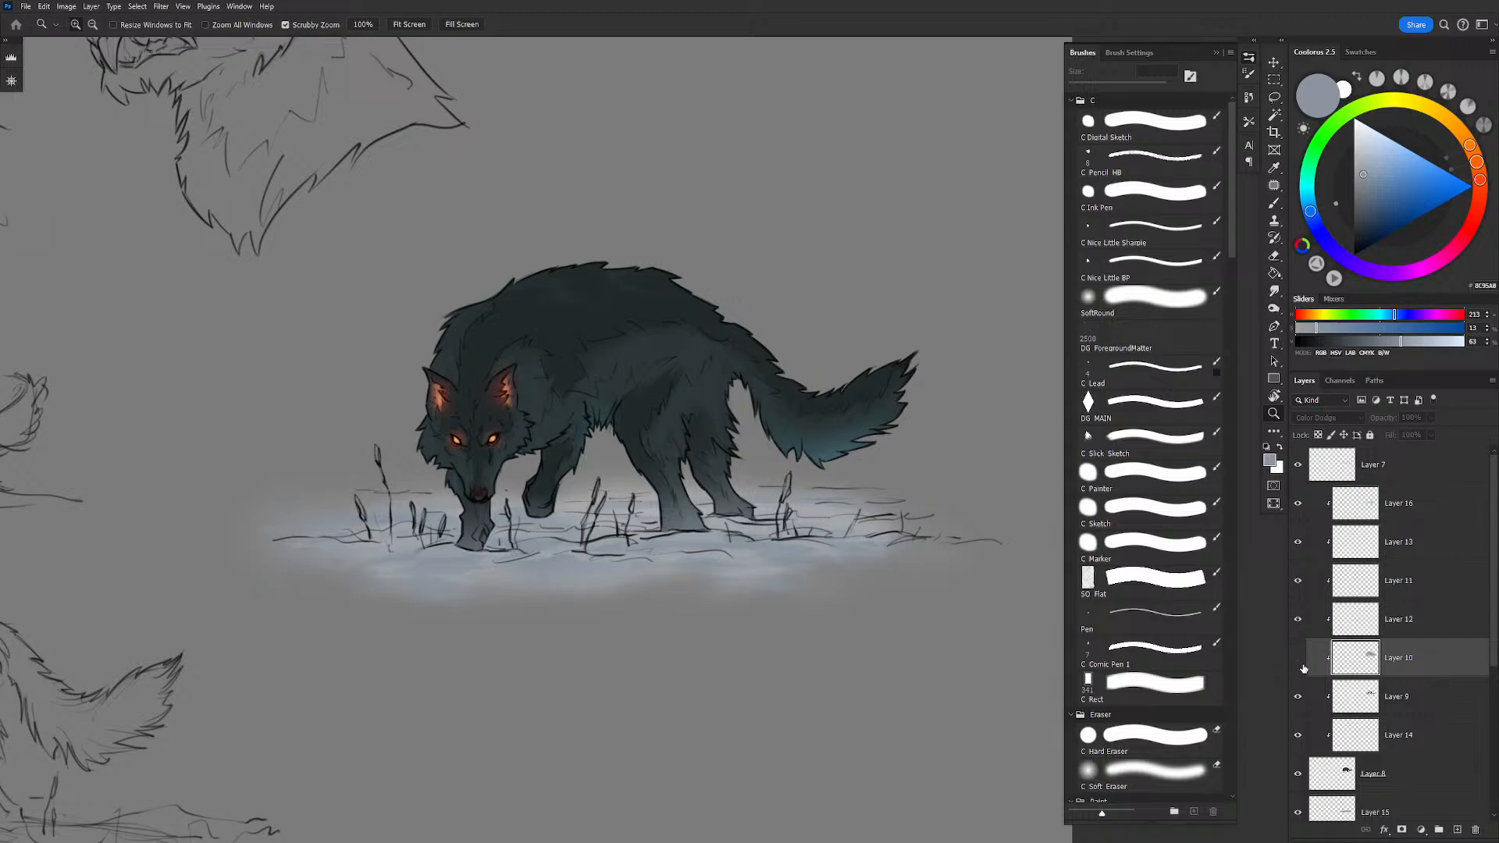
click(1423, 694)
mouse_move(1384, 418)
mouse_down()
mouse_move(1417, 420)
mouse_move(1362, 428)
mouse_move(1394, 431)
mouse_up()
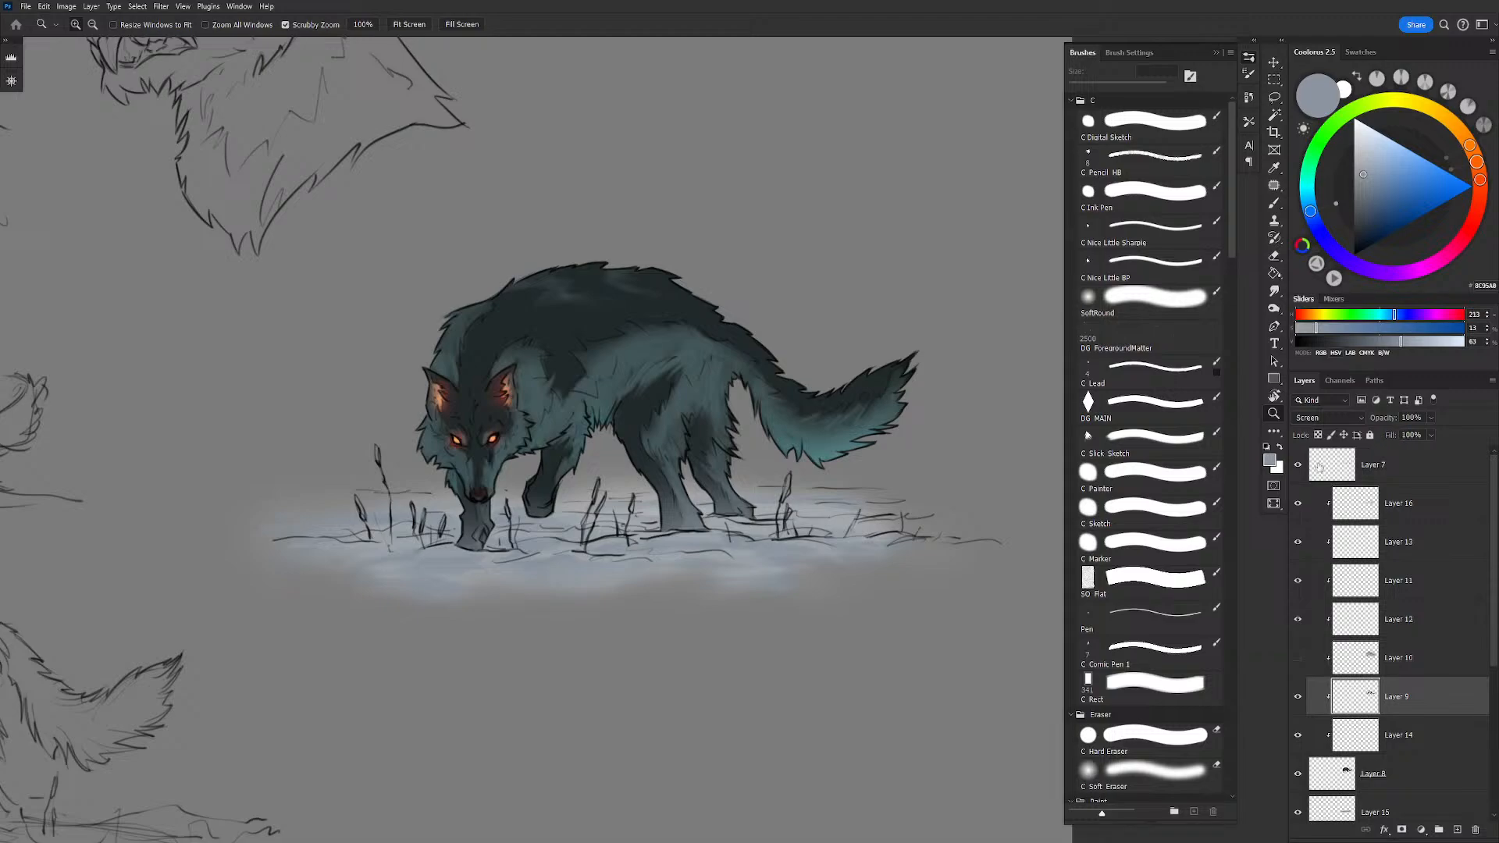
Step: Try shifting Layer 9's hue to +32 and its saturation to +29 with Hue/Saturation
drag(791, 530, 803, 529)
key(ctrl+u)
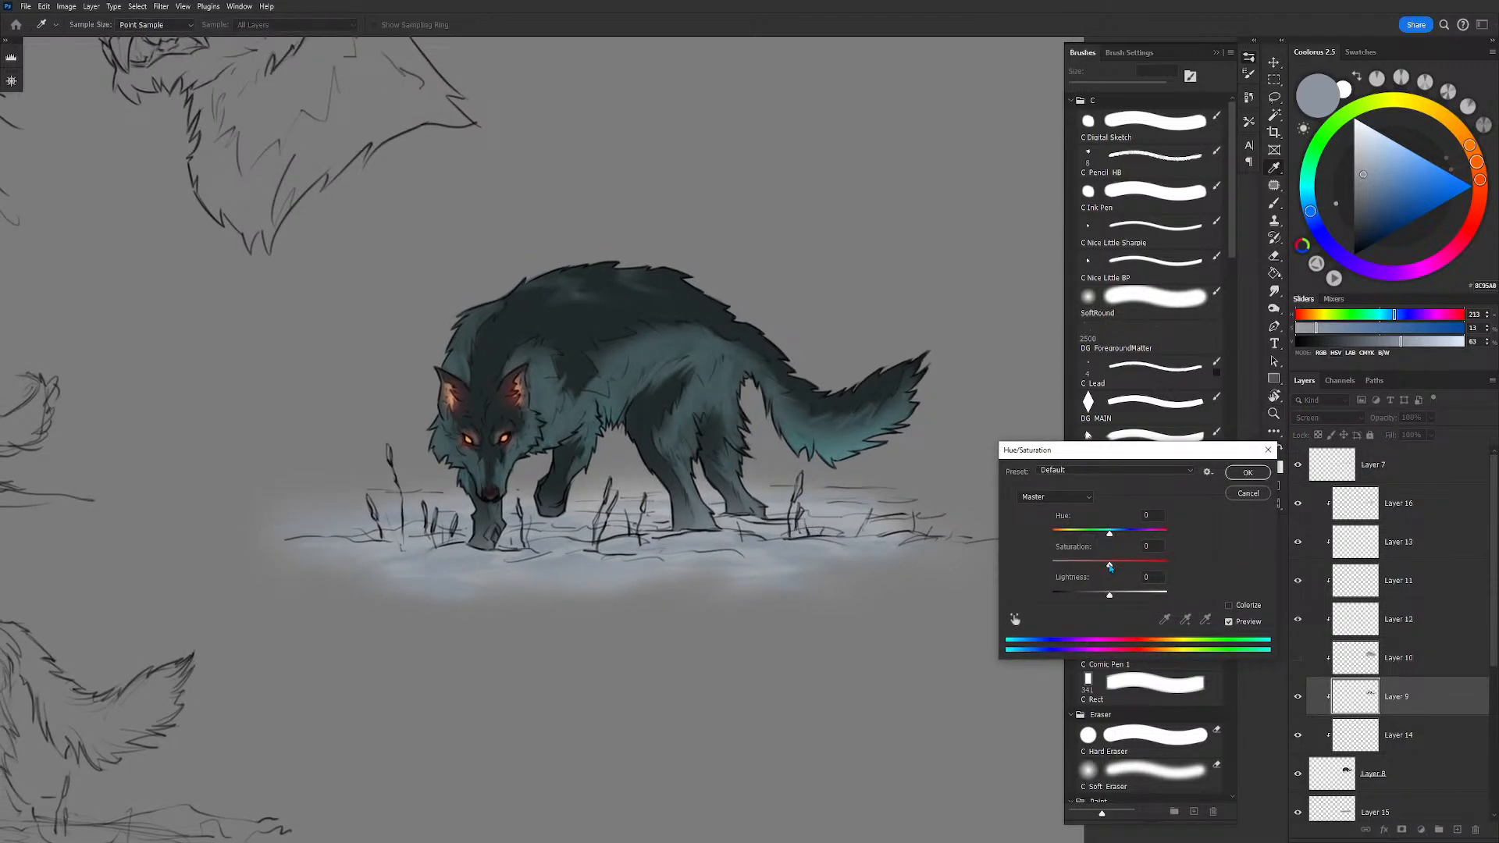
drag(1109, 568, 1128, 537)
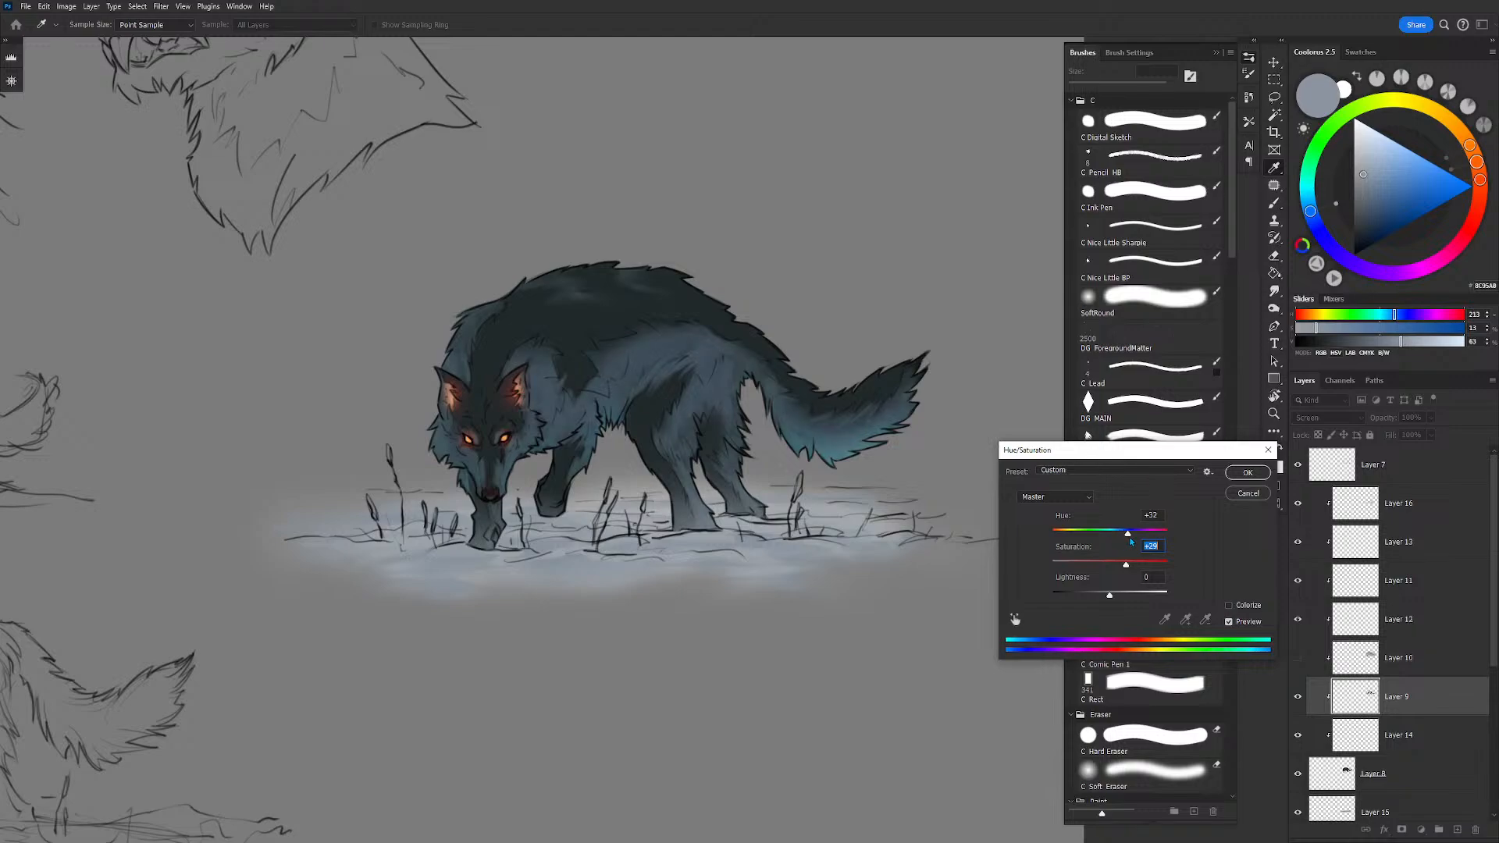
click(1241, 494)
Step: Try adjusting the saturation of the wolf's base layer with Hue/Saturation
click(1416, 773)
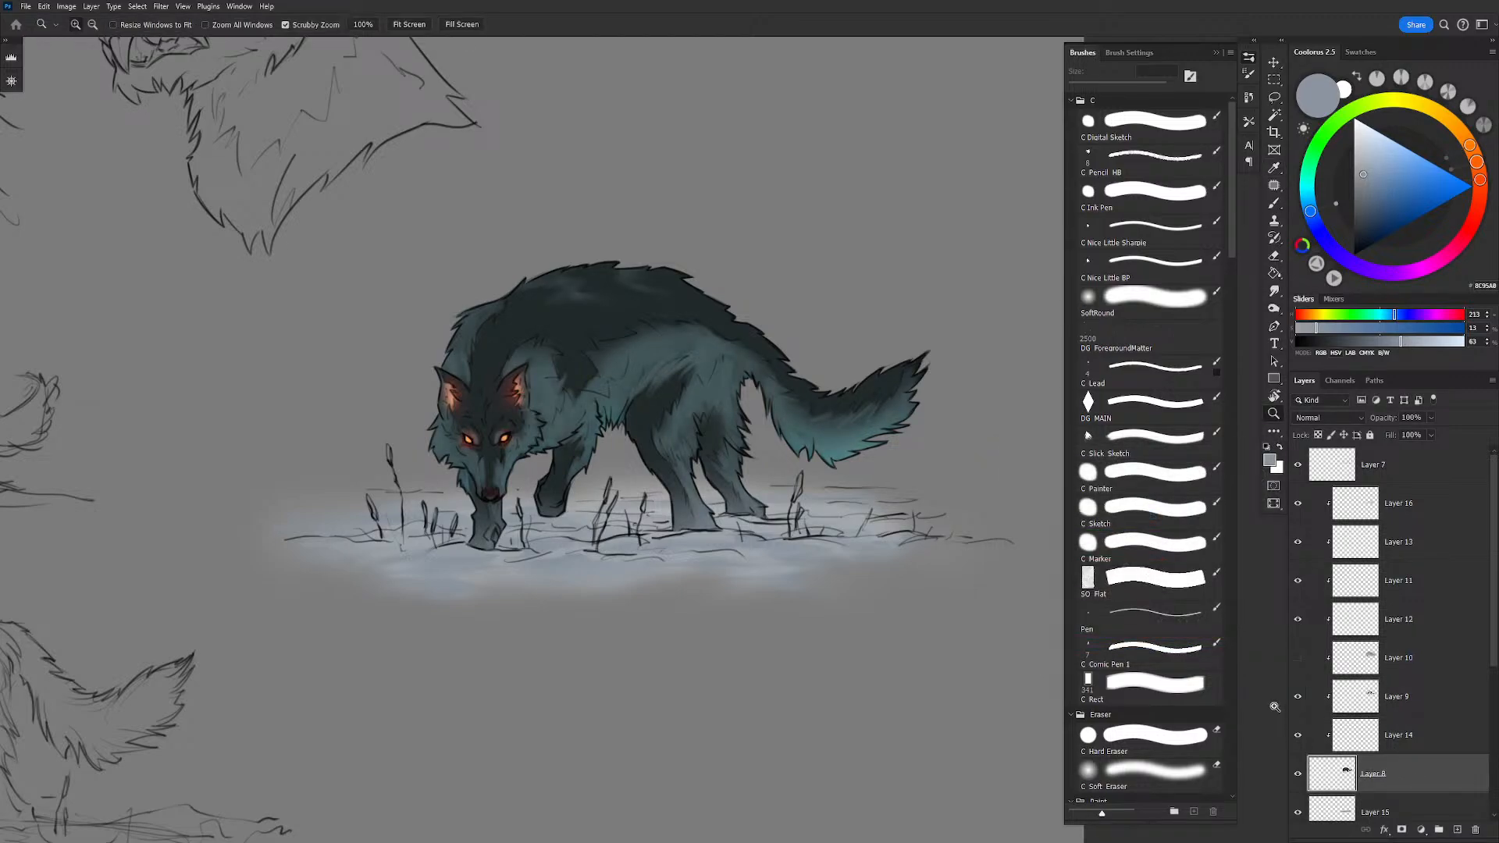
key(ctrl+u)
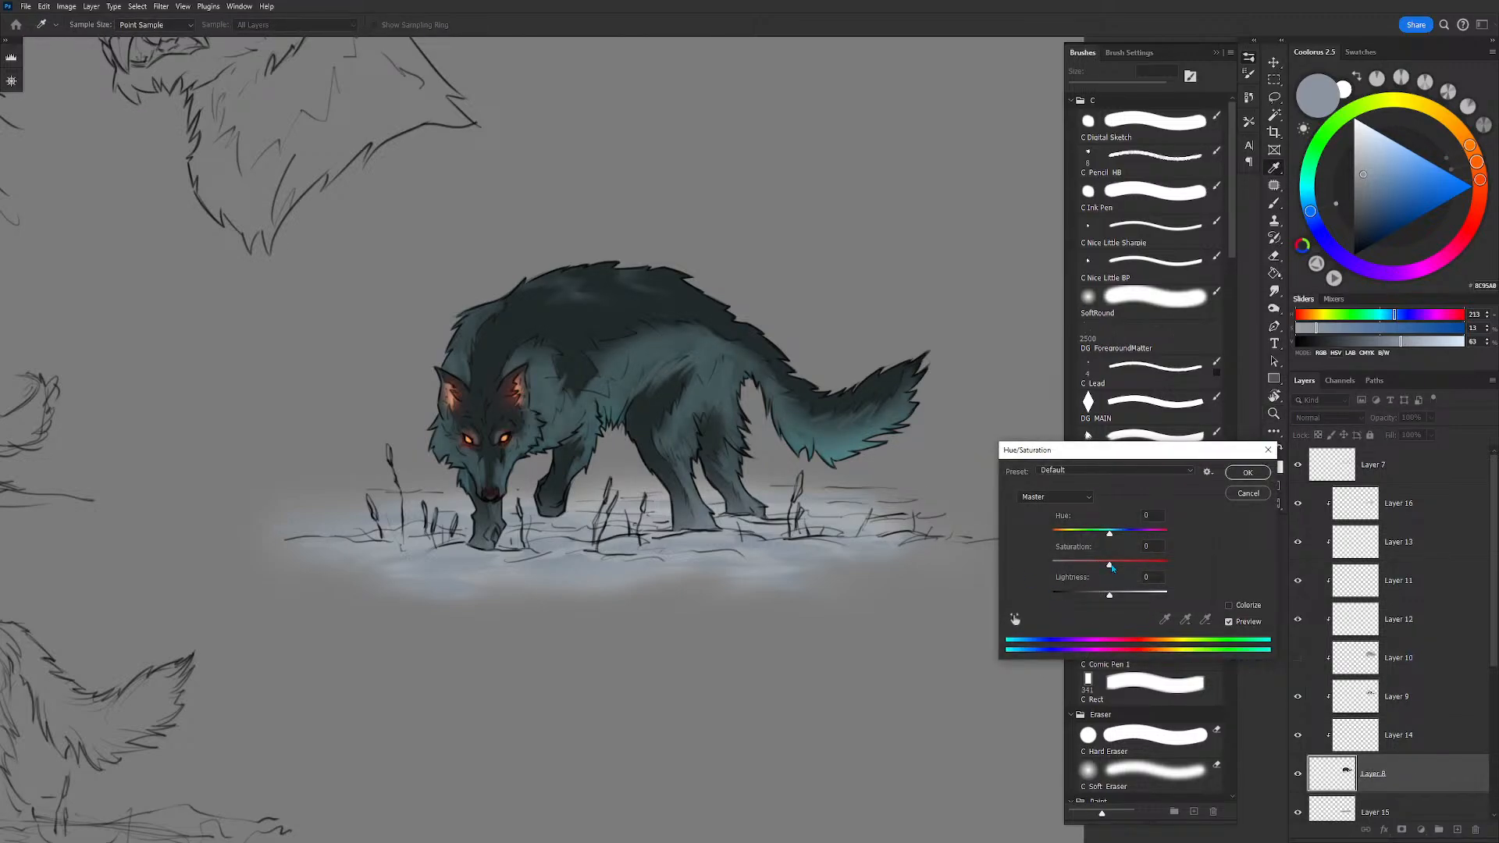
mouse_move(1111, 568)
mouse_down()
mouse_move(1143, 567)
mouse_move(1115, 566)
mouse_up()
click(1241, 494)
Step: Show Layer 10 again and set its blend mode to Screen
click(1308, 746)
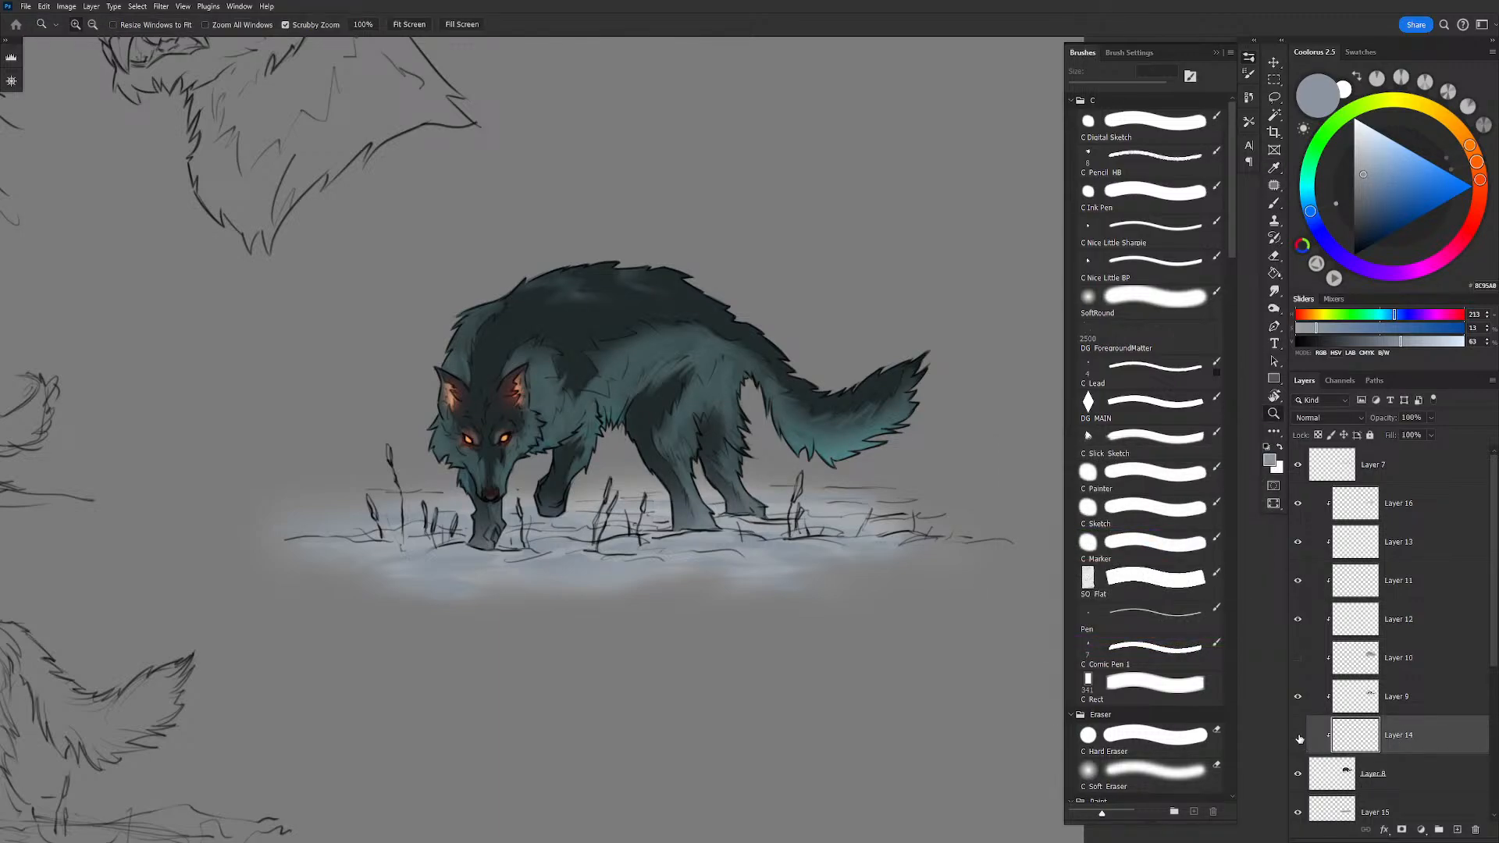
click(1296, 702)
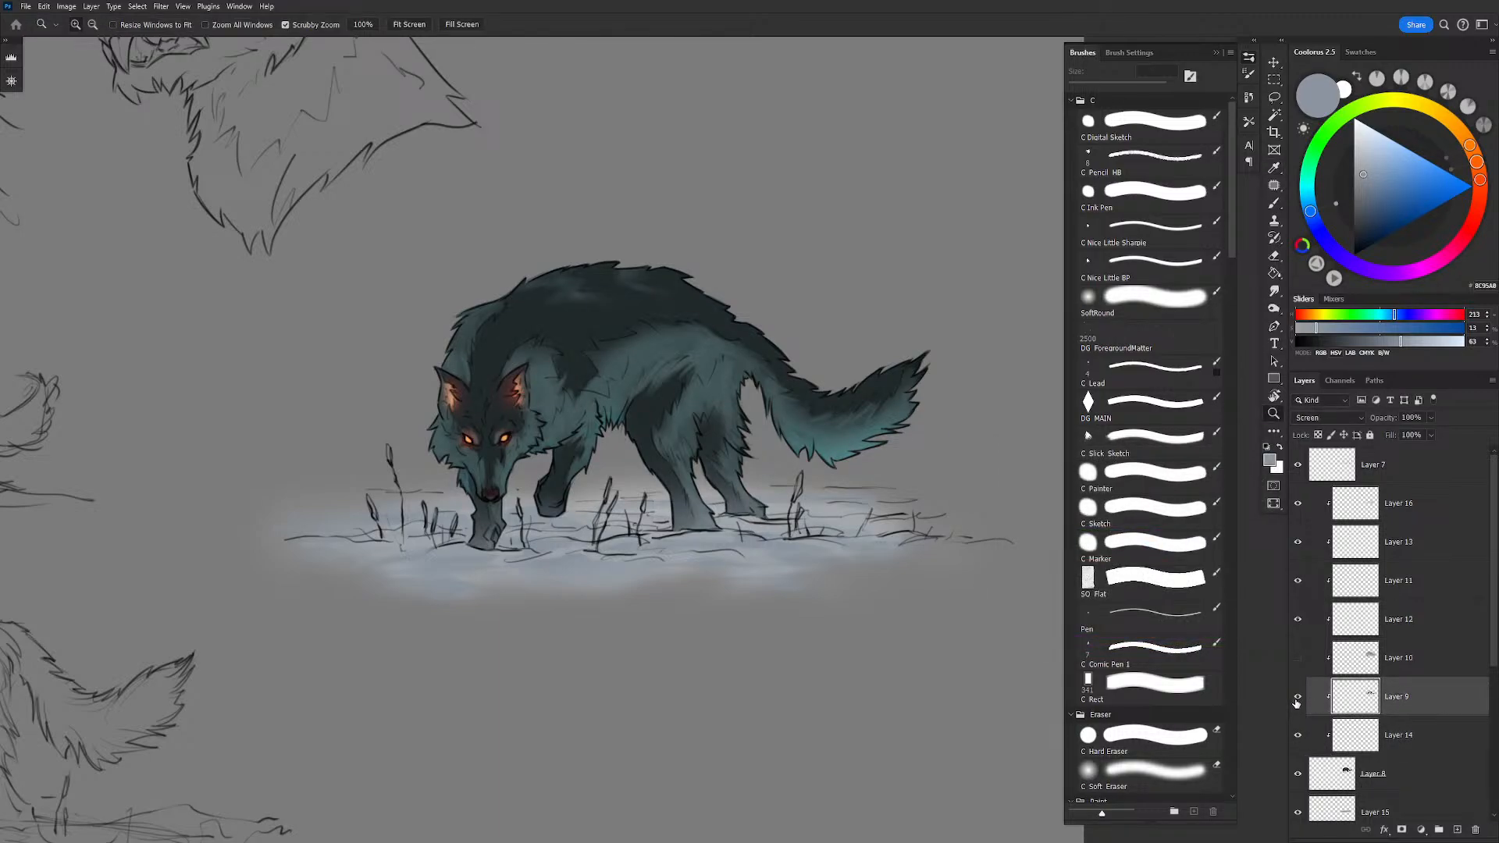
click(1297, 658)
click(1430, 664)
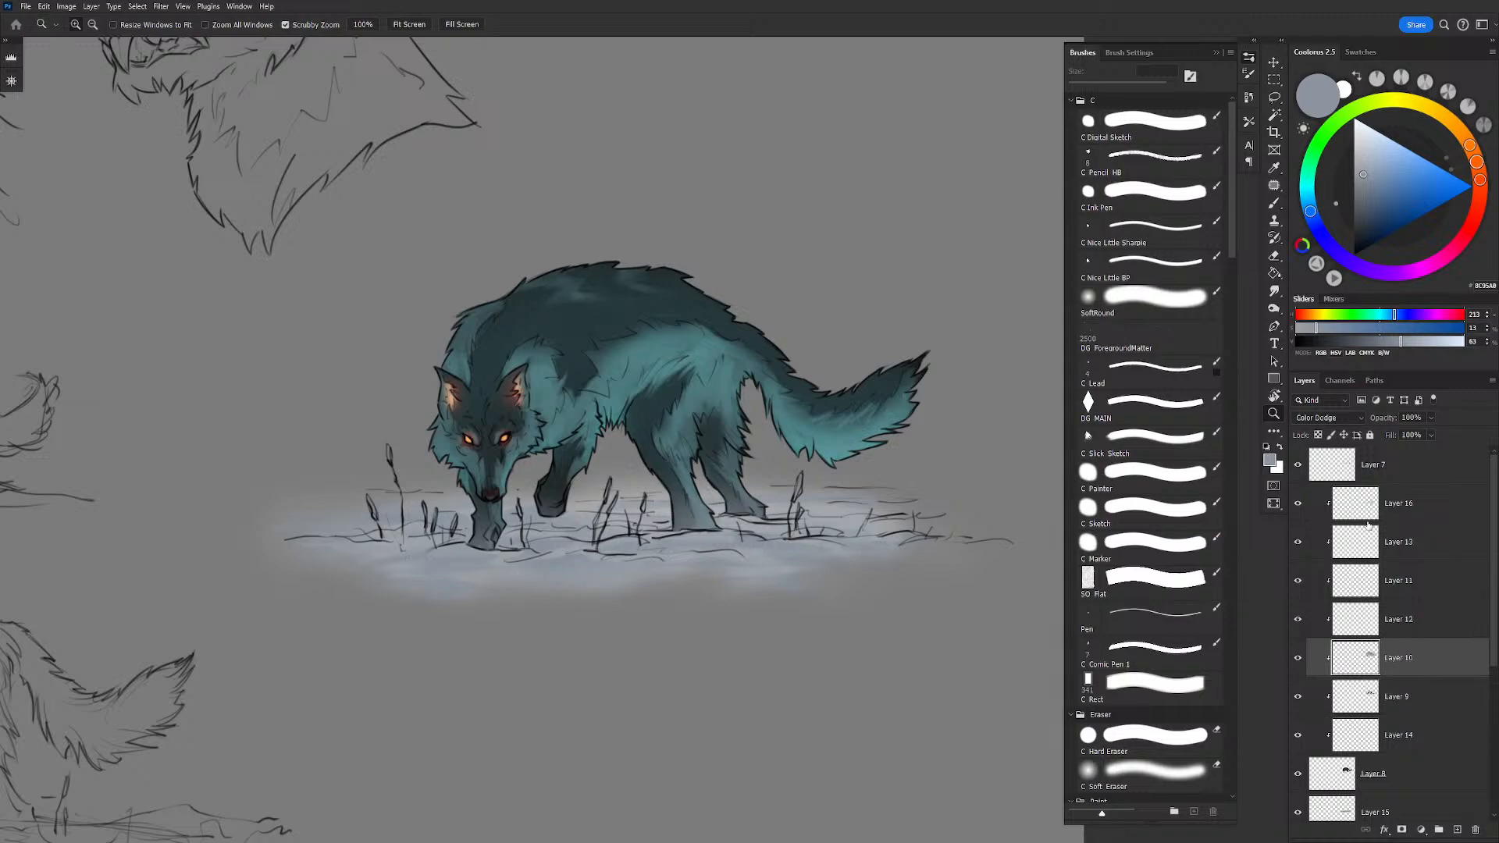
click(1344, 420)
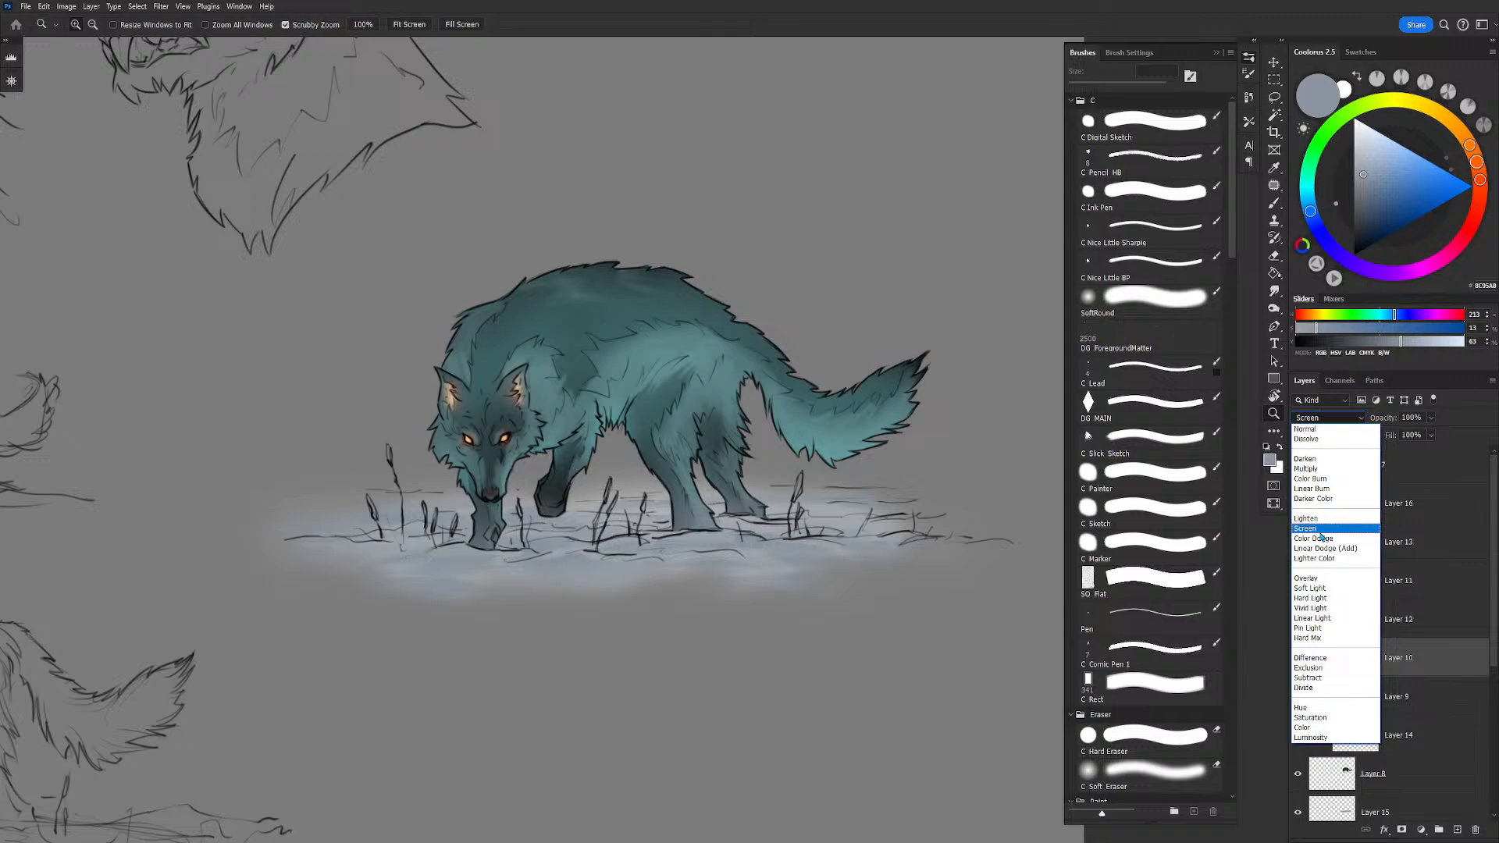
click(1319, 532)
Step: Examine the wolf at several zoom levels and compare Layer 10 in Linear Light with Screen, keeping Screen
click(734, 319)
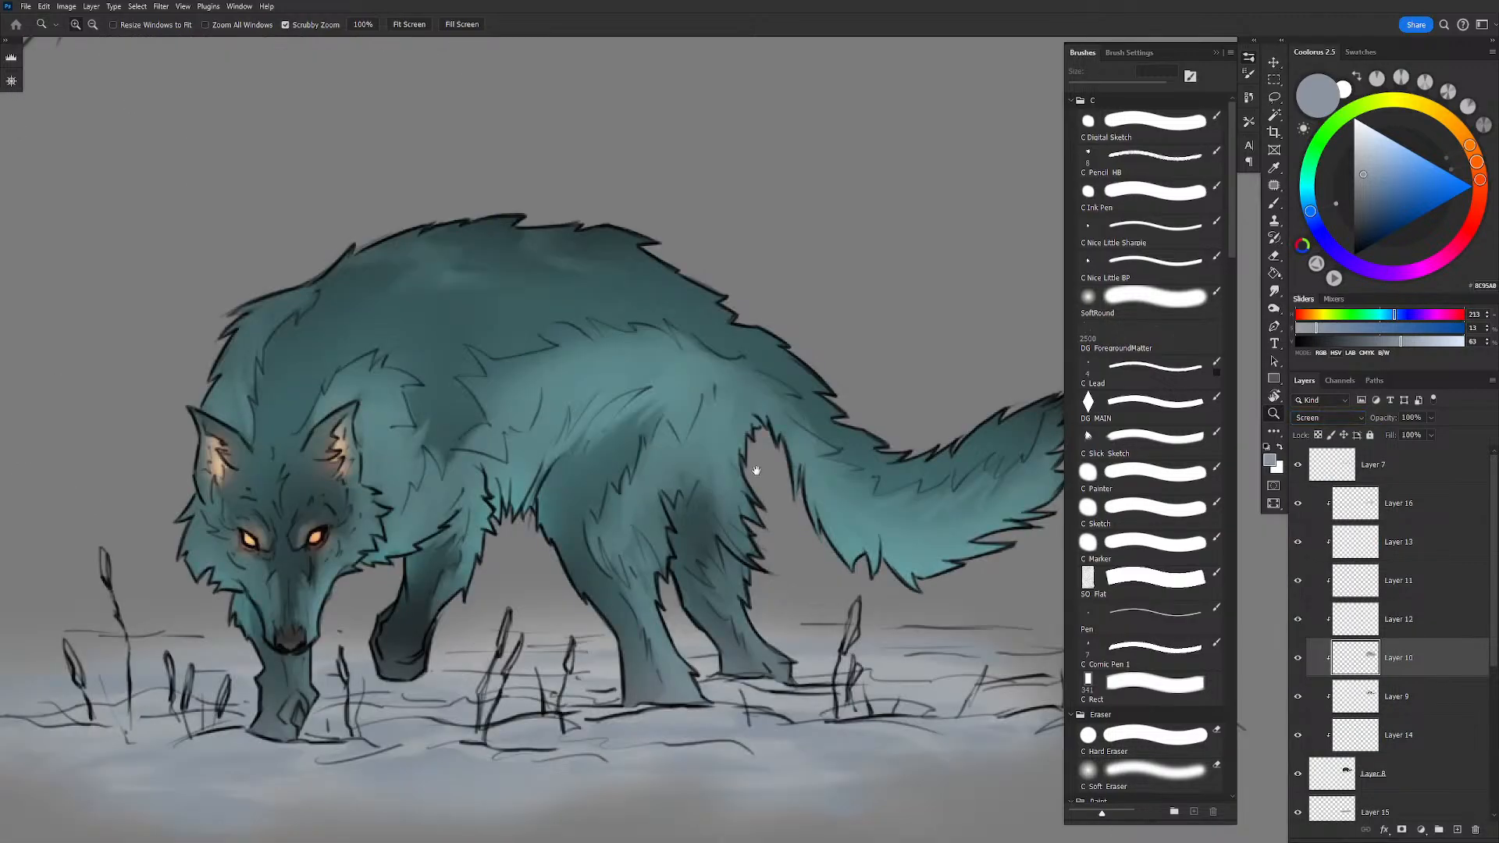
drag(781, 349, 646, 315)
drag(773, 378, 812, 370)
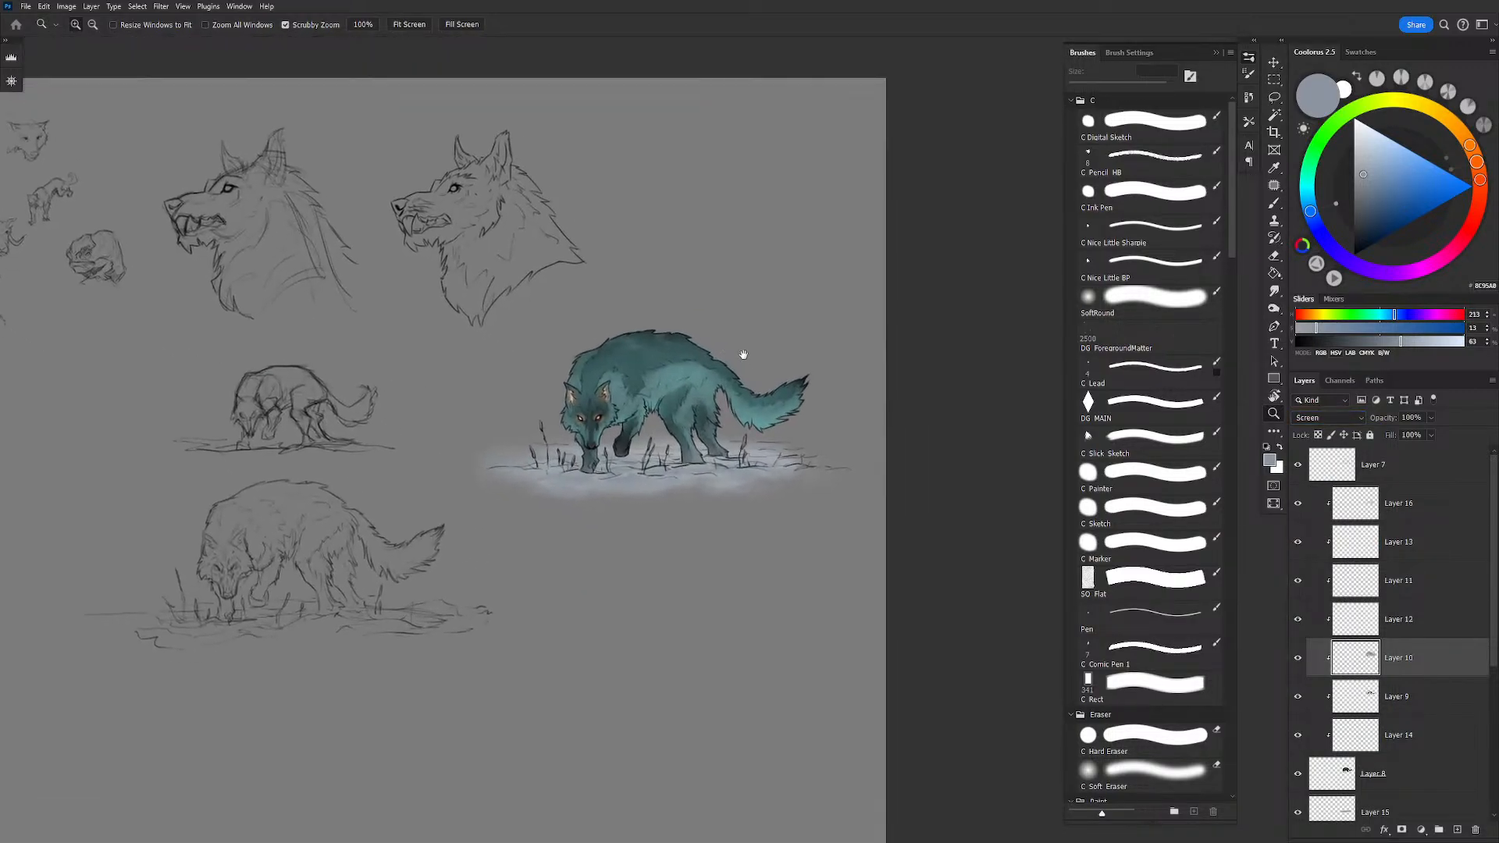
drag(678, 338, 714, 337)
key(v)
drag(795, 424, 828, 395)
click(1348, 421)
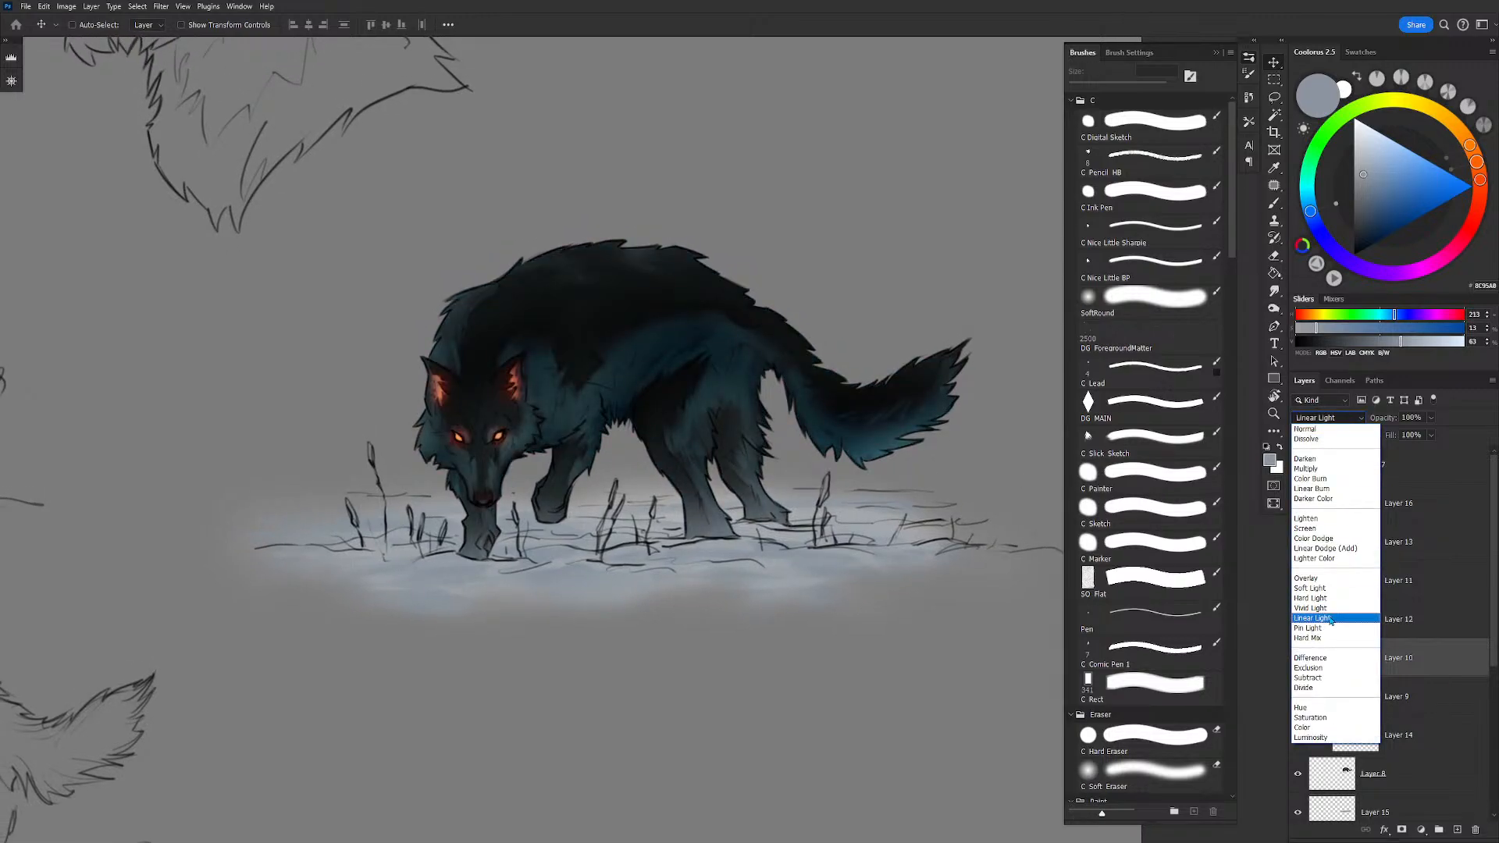
click(1318, 528)
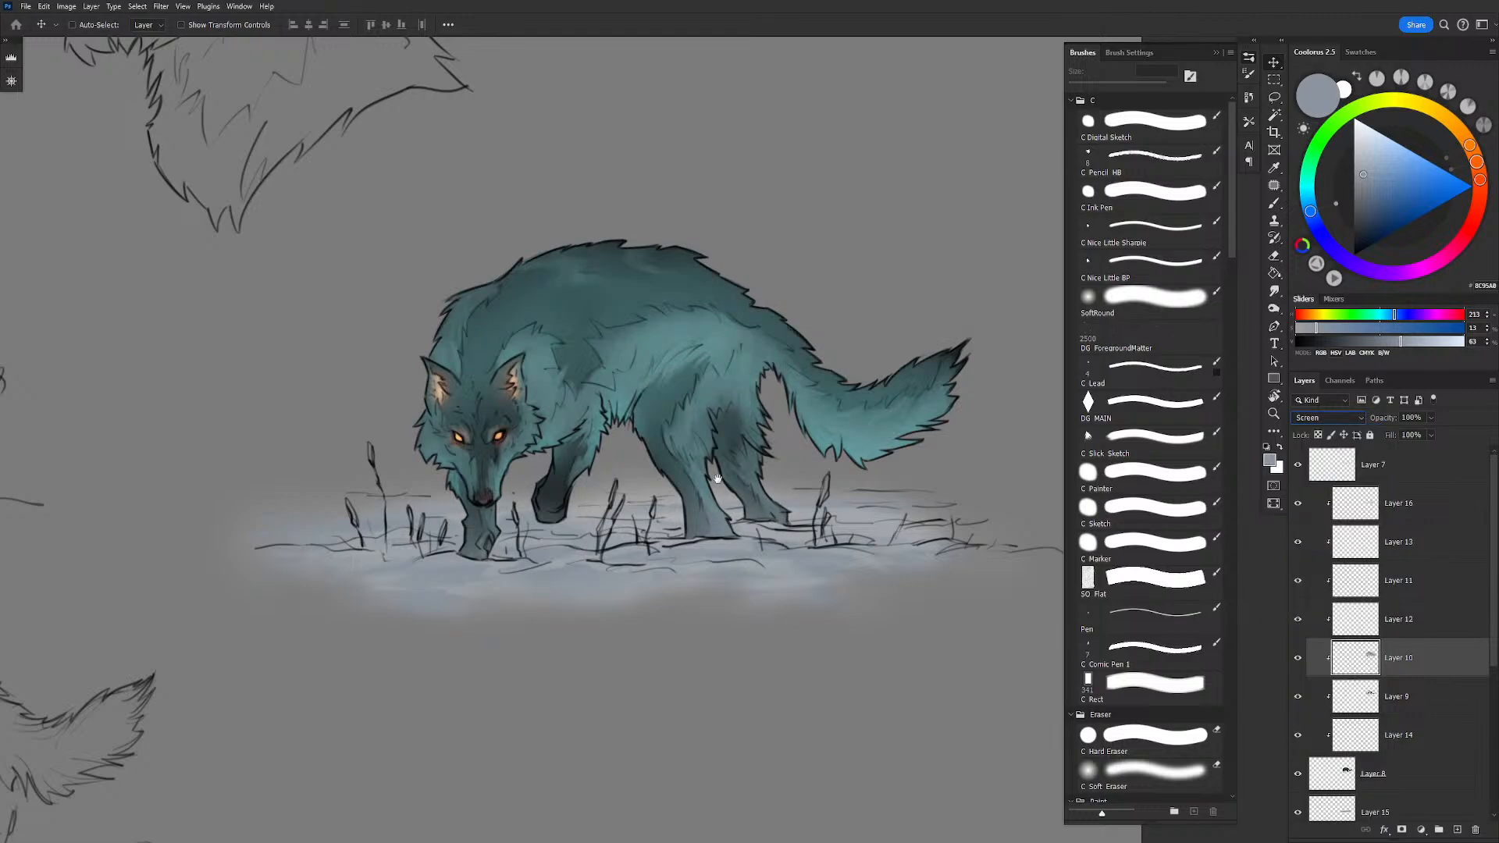
drag(717, 478, 591, 367)
drag(706, 449, 855, 427)
Step: Open the Navigator and enlarge it for a bigger preview of the whole canvas
click(11, 80)
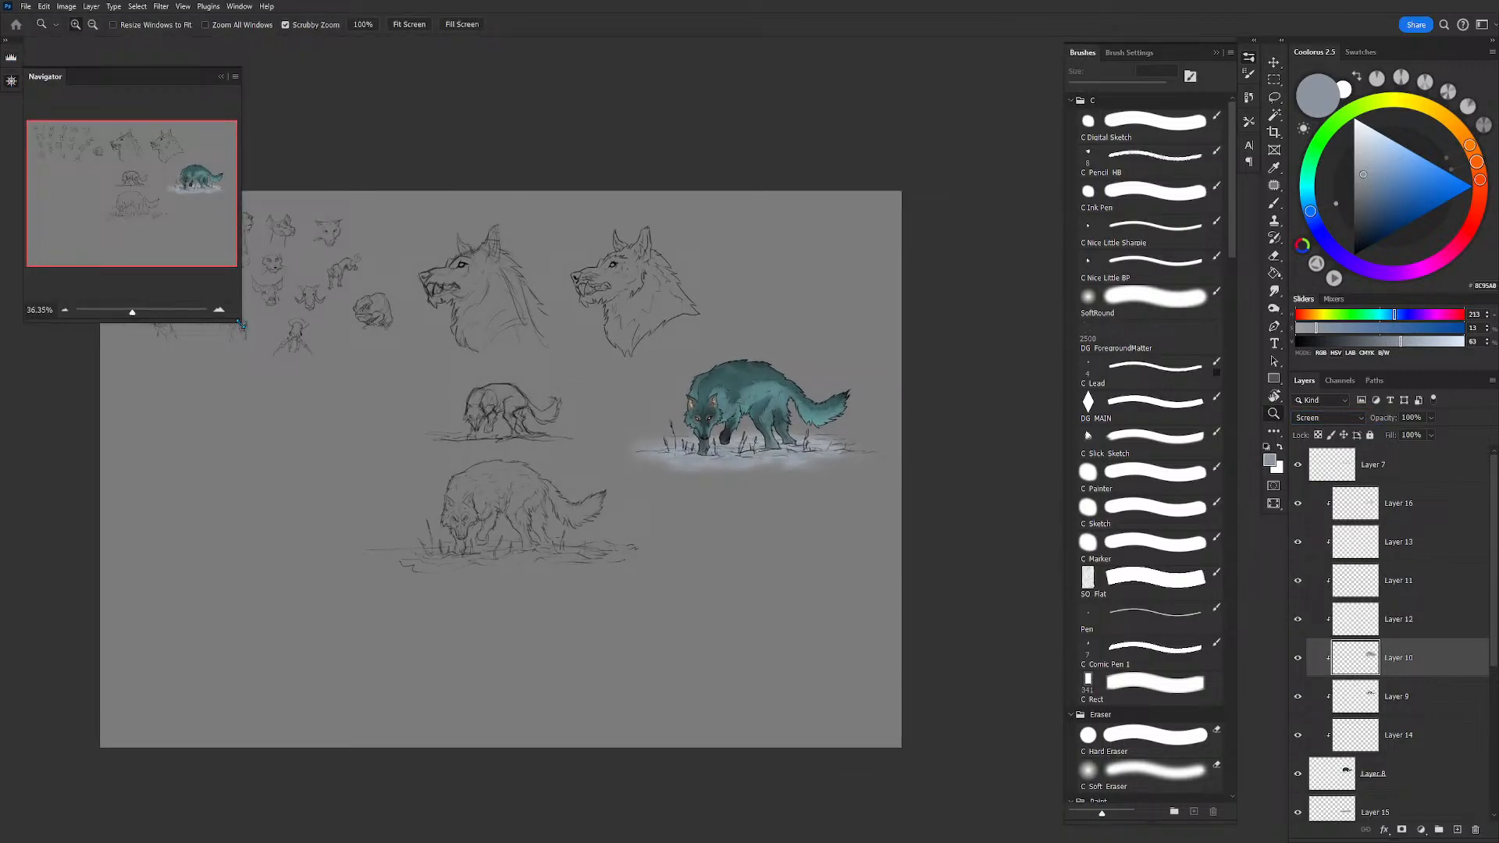
drag(234, 268, 505, 628)
drag(680, 432, 849, 431)
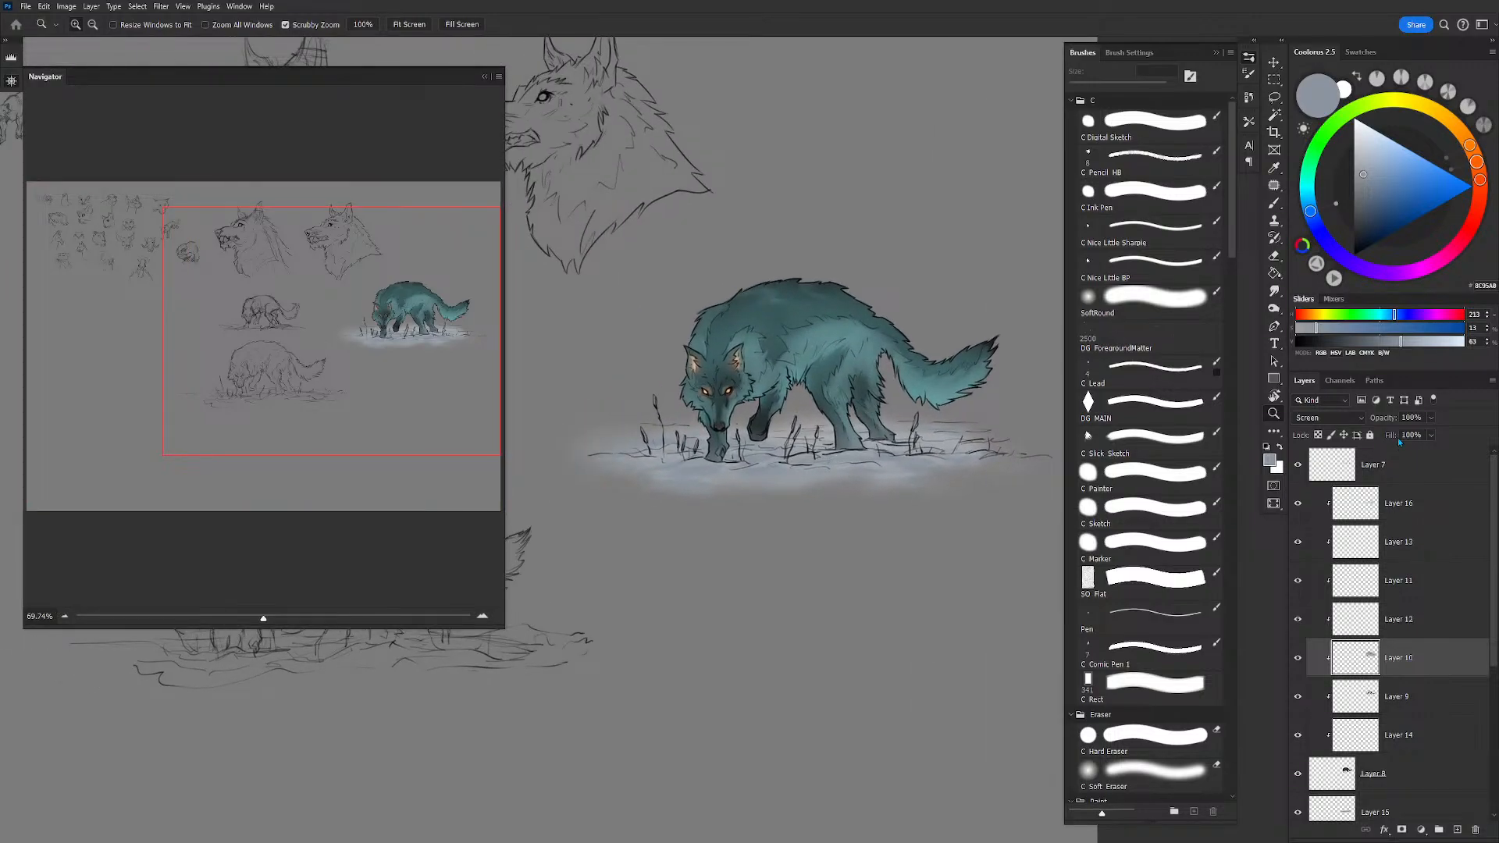
Step: Recheck Layer 10's blend mode options against the Navigator preview and keep Screen
click(1343, 418)
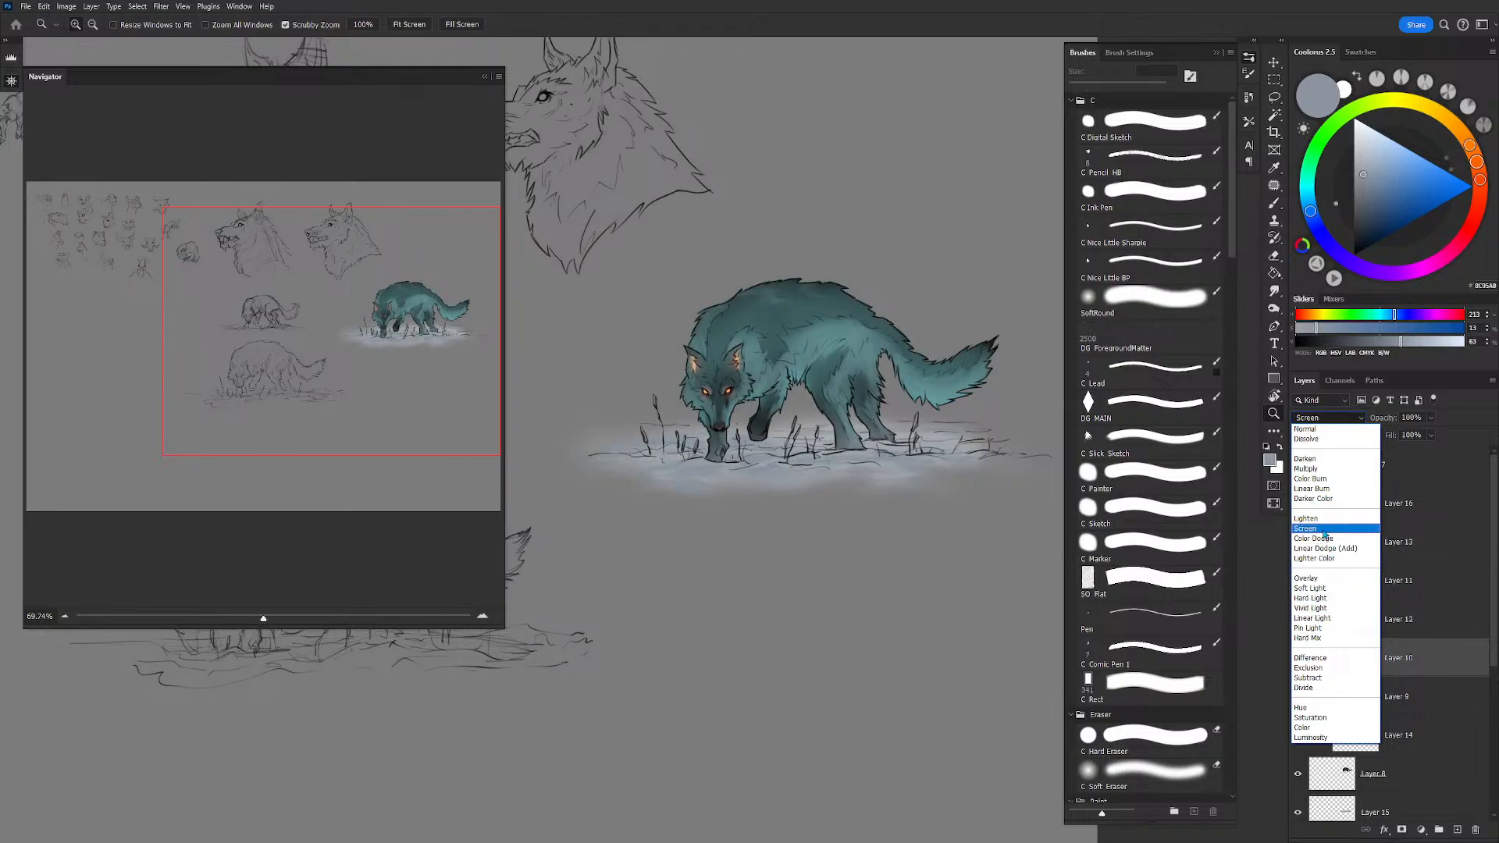
click(1323, 533)
click(769, 507)
drag(862, 556, 686, 578)
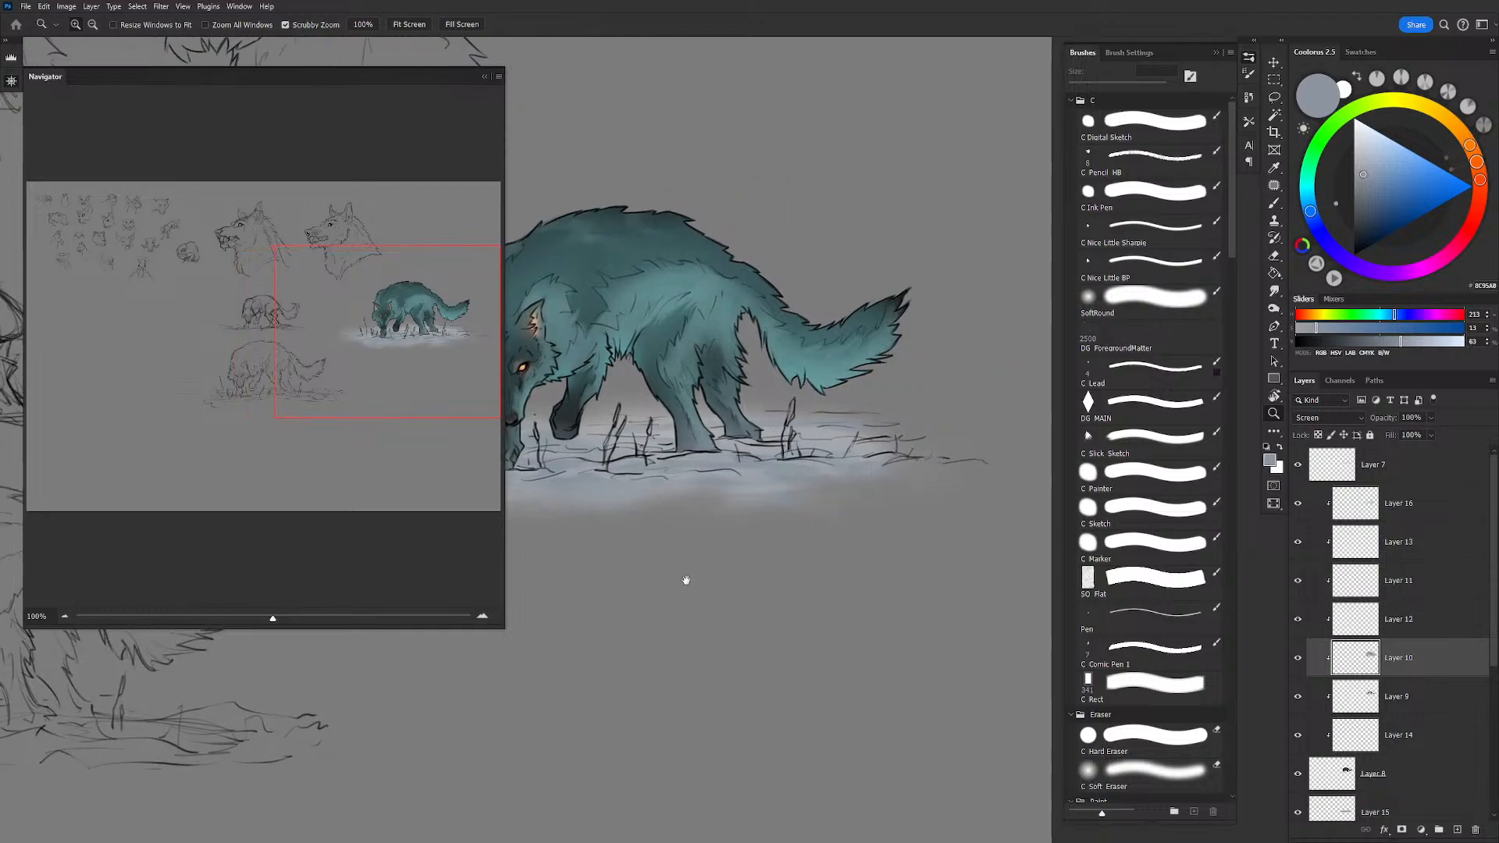
drag(679, 498, 804, 537)
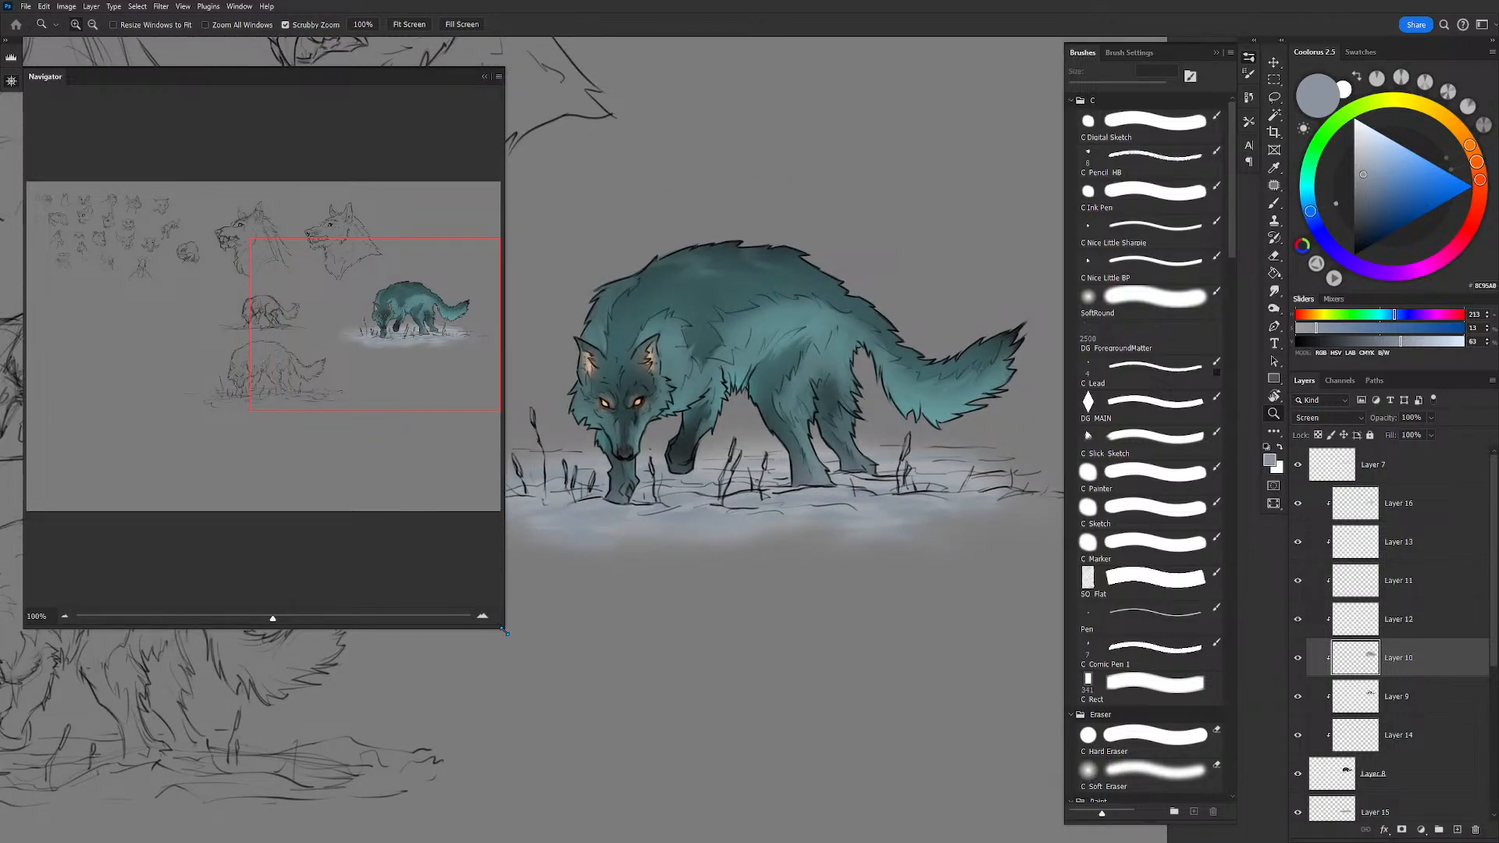
Step: Shrink the Navigator preview and select the wolf's base layer
drag(504, 627, 322, 428)
drag(826, 408, 748, 467)
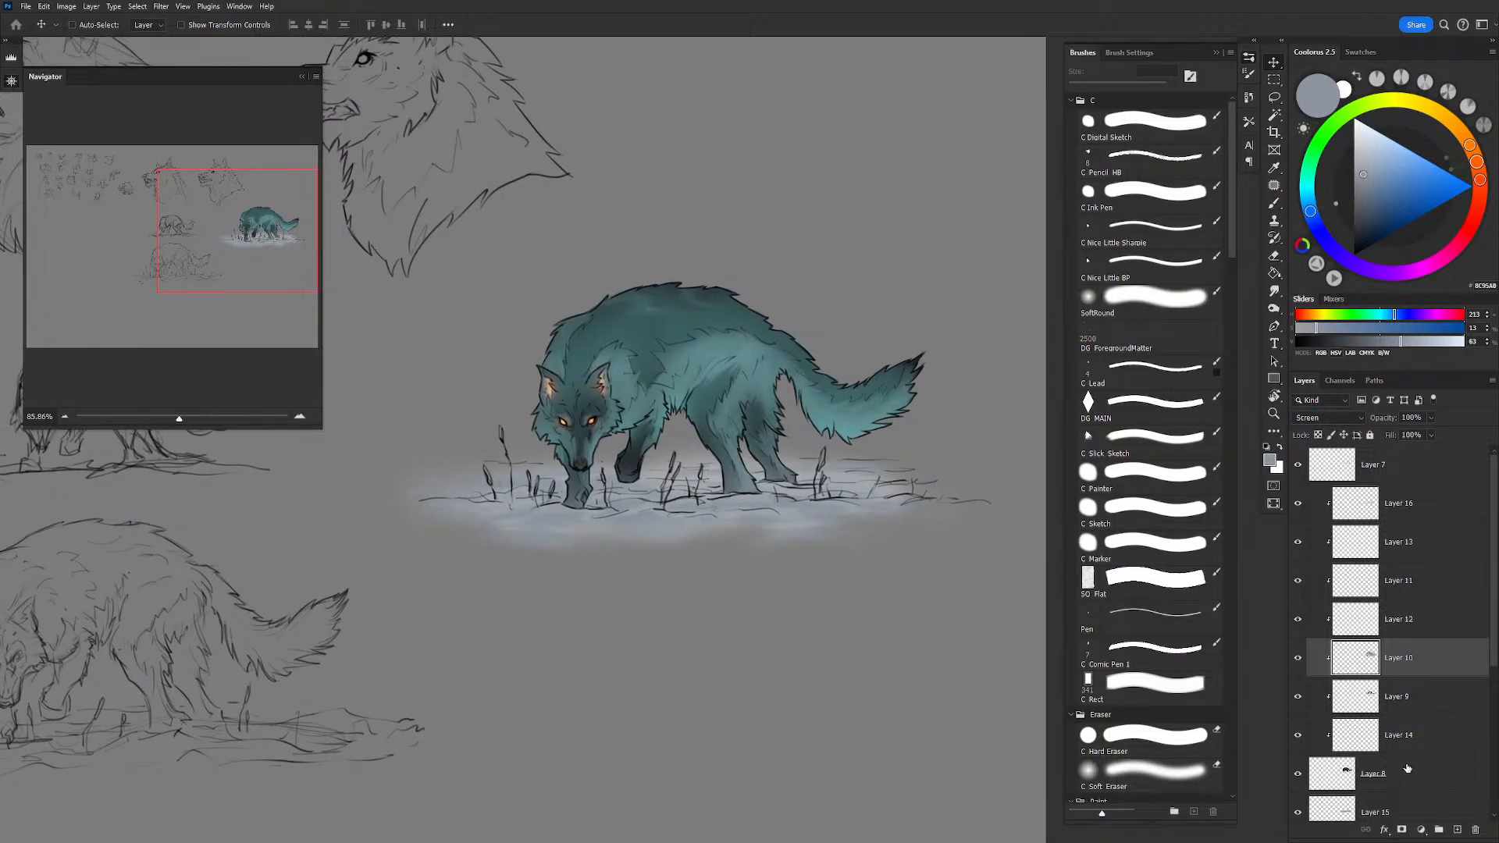
scroll(1482, 614, down, 3)
click(1403, 656)
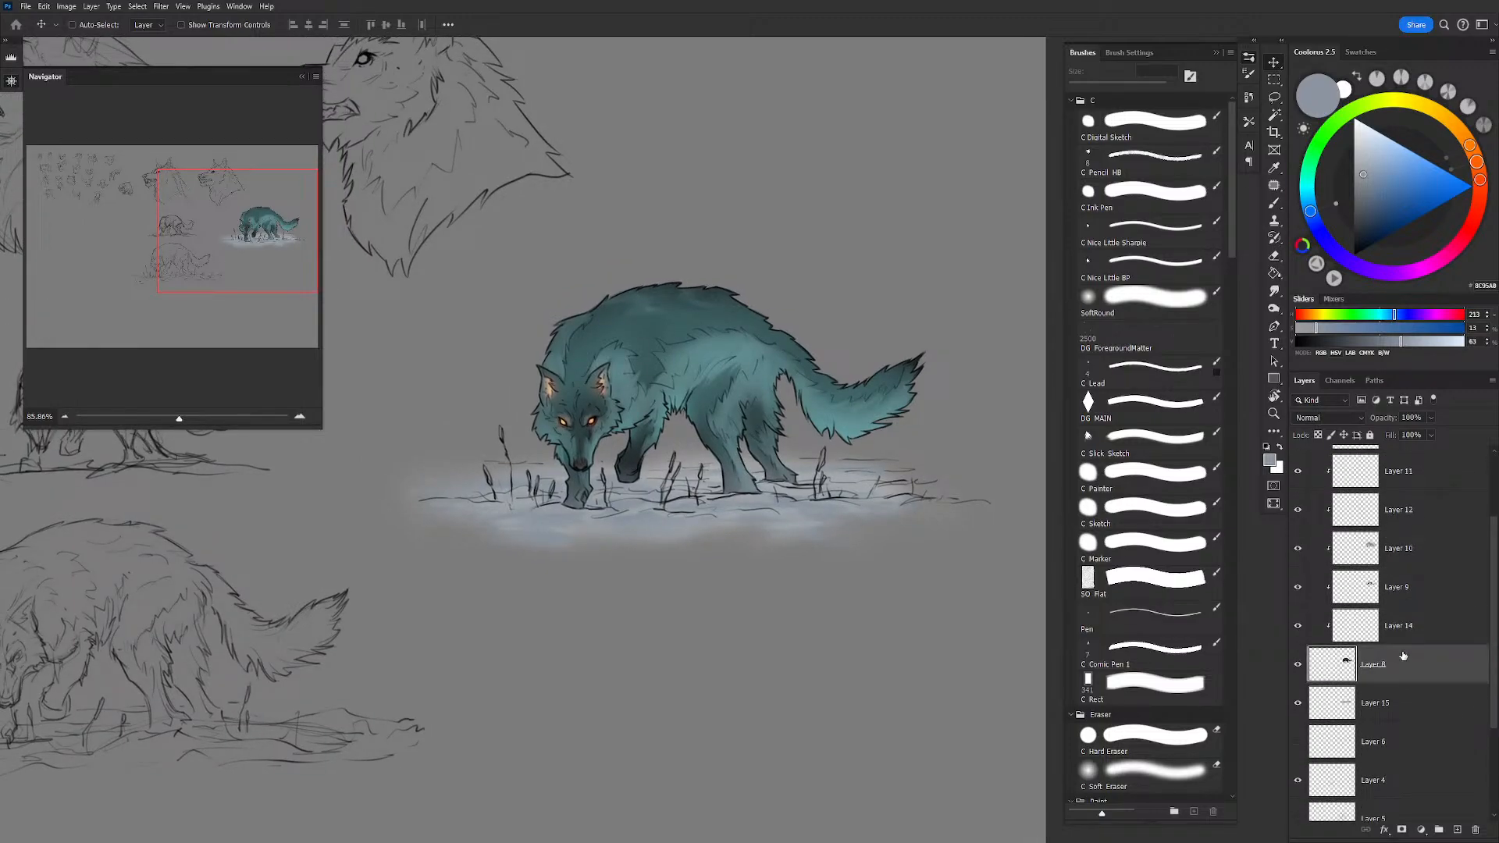
drag(699, 364, 756, 367)
scroll(1422, 562, up, 3)
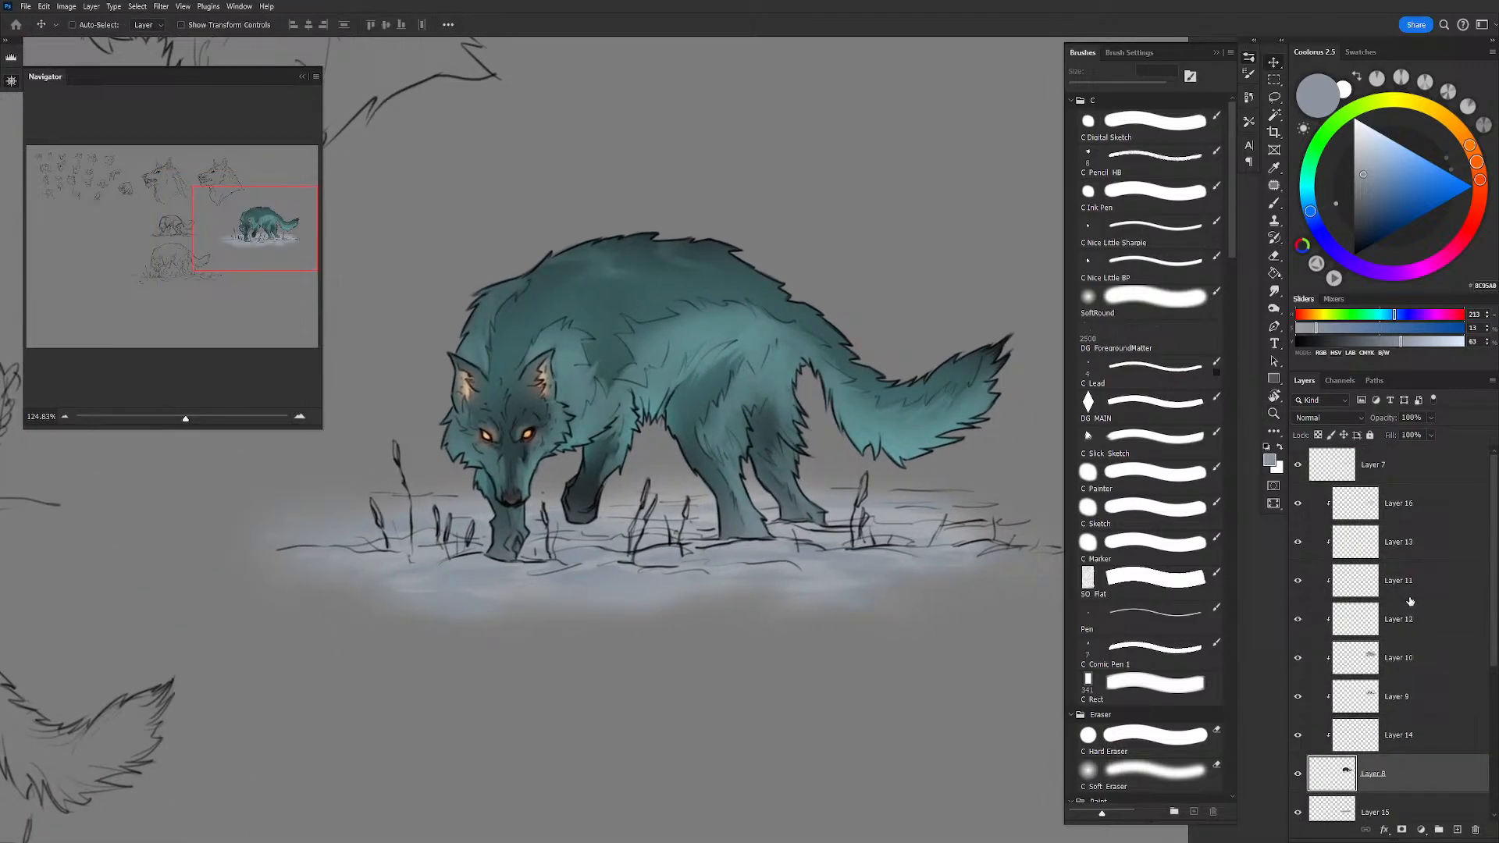
Step: Add a Color Overlay to the line art on Layer 7 in very dark red, #1d0108
click(1414, 466)
double_click(1413, 466)
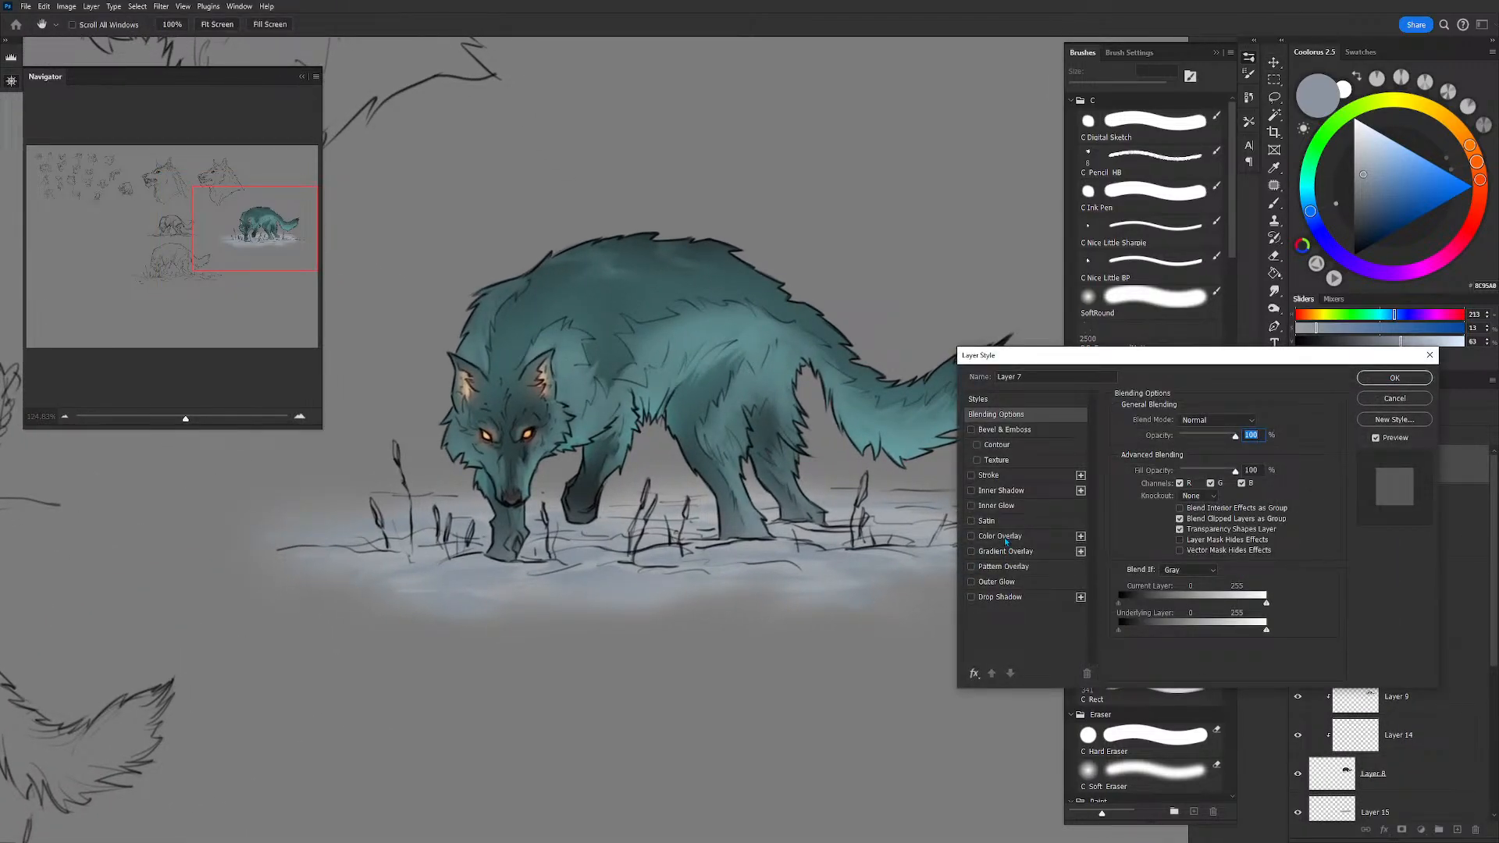
click(1002, 536)
drag(1202, 438, 1238, 437)
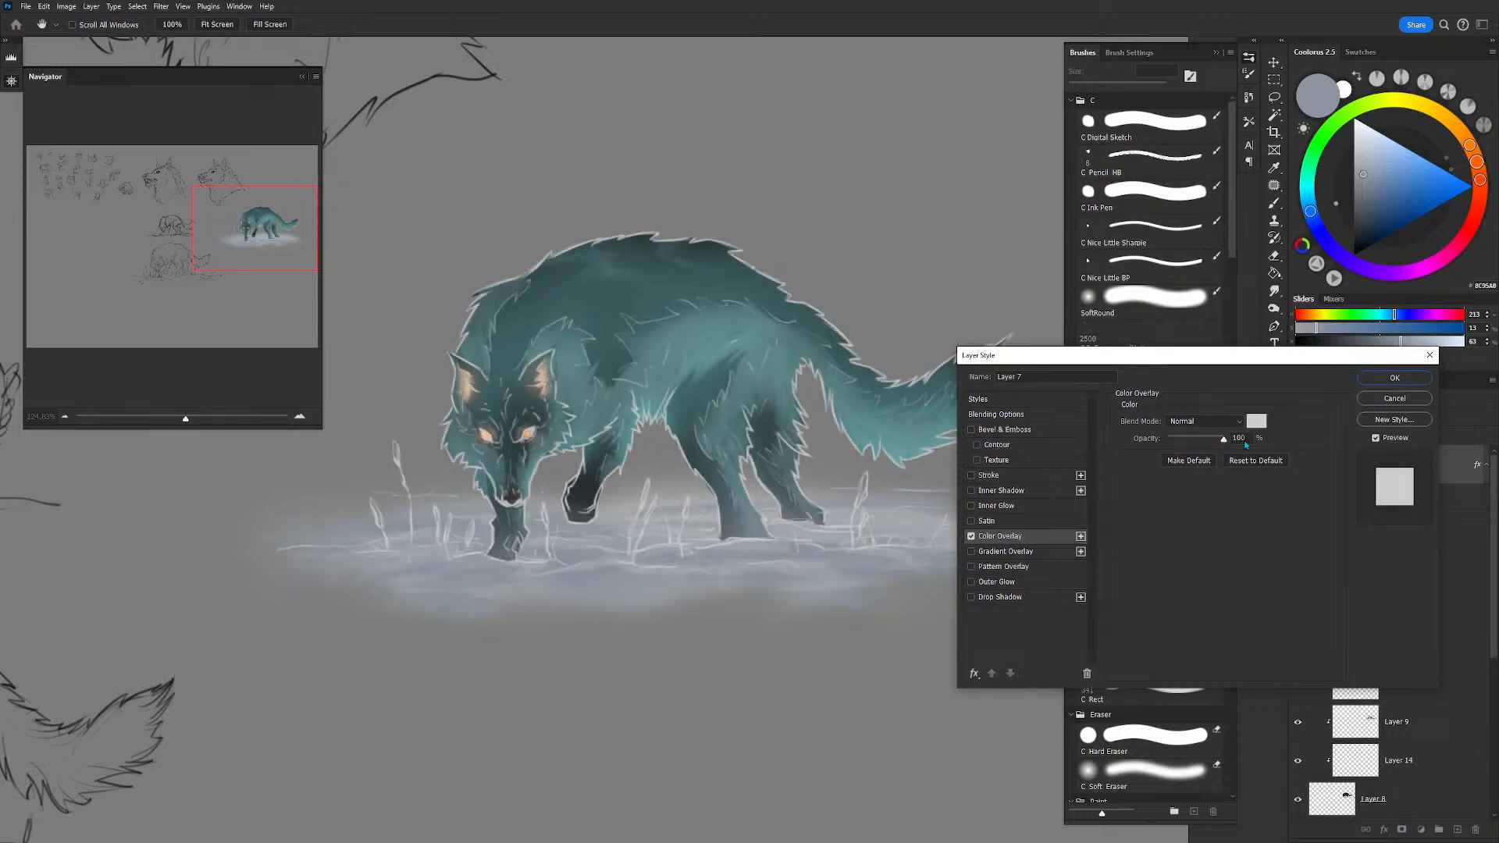
click(1256, 421)
mouse_move(1079, 476)
mouse_down()
mouse_move(1079, 548)
mouse_move(1097, 420)
mouse_up()
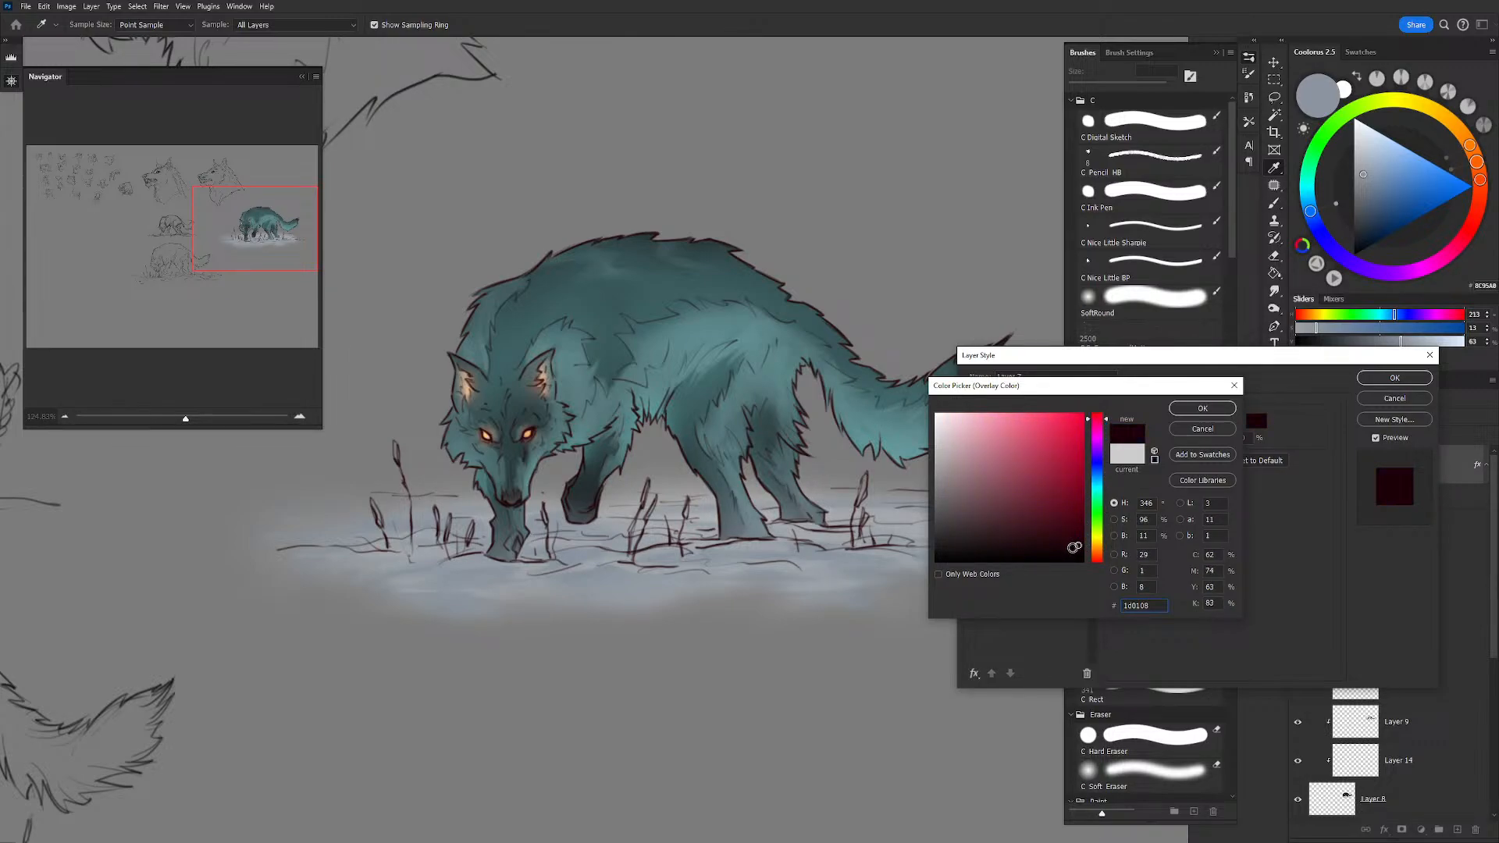
click(1186, 408)
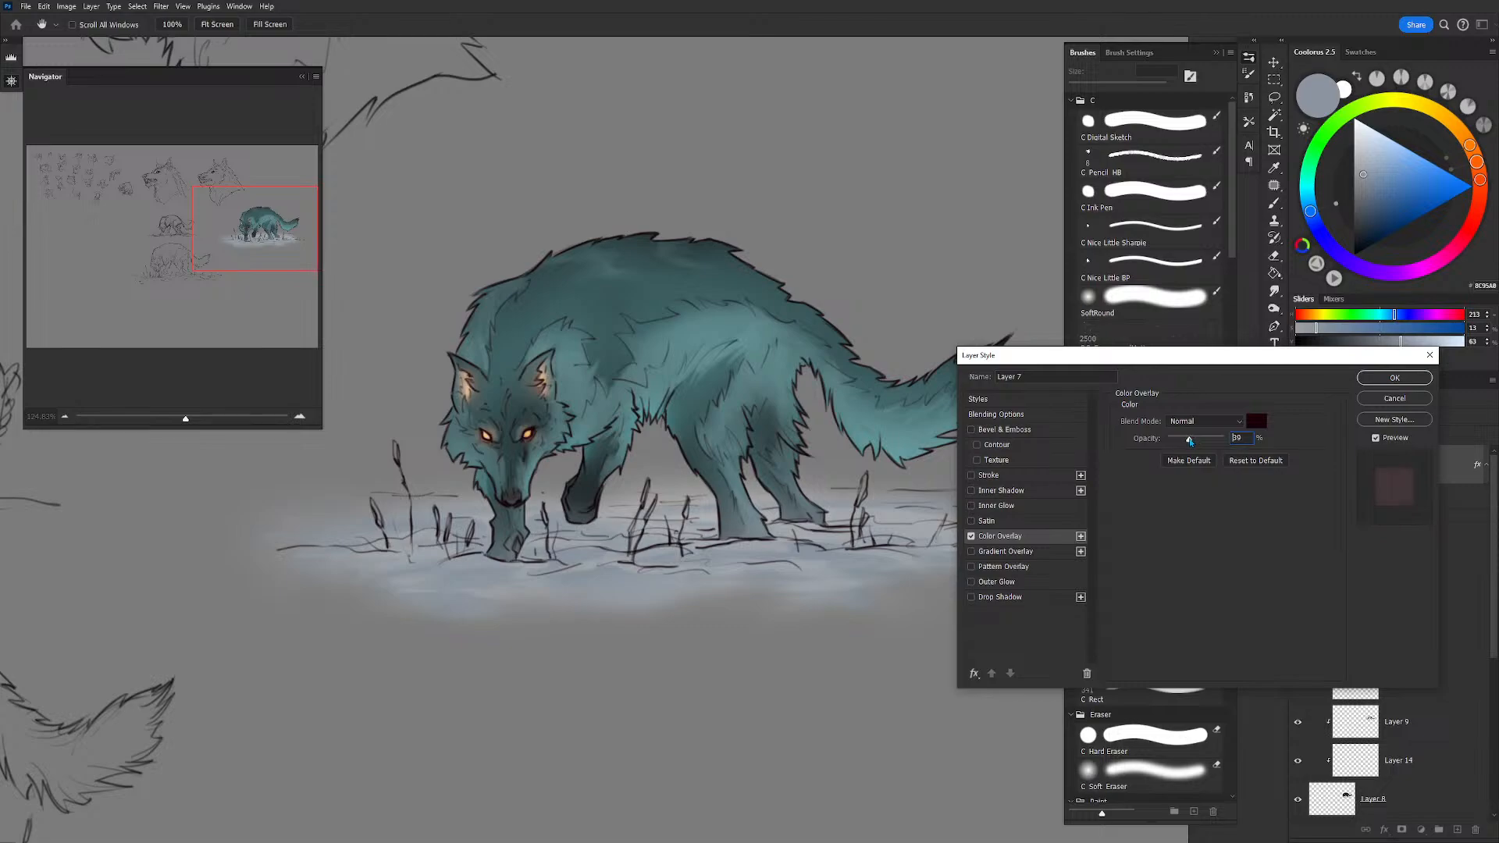
Step: Change the line art's Color Overlay to crimson #ac0028 at 13% opacity and apply the layer style
click(1256, 421)
click(1082, 461)
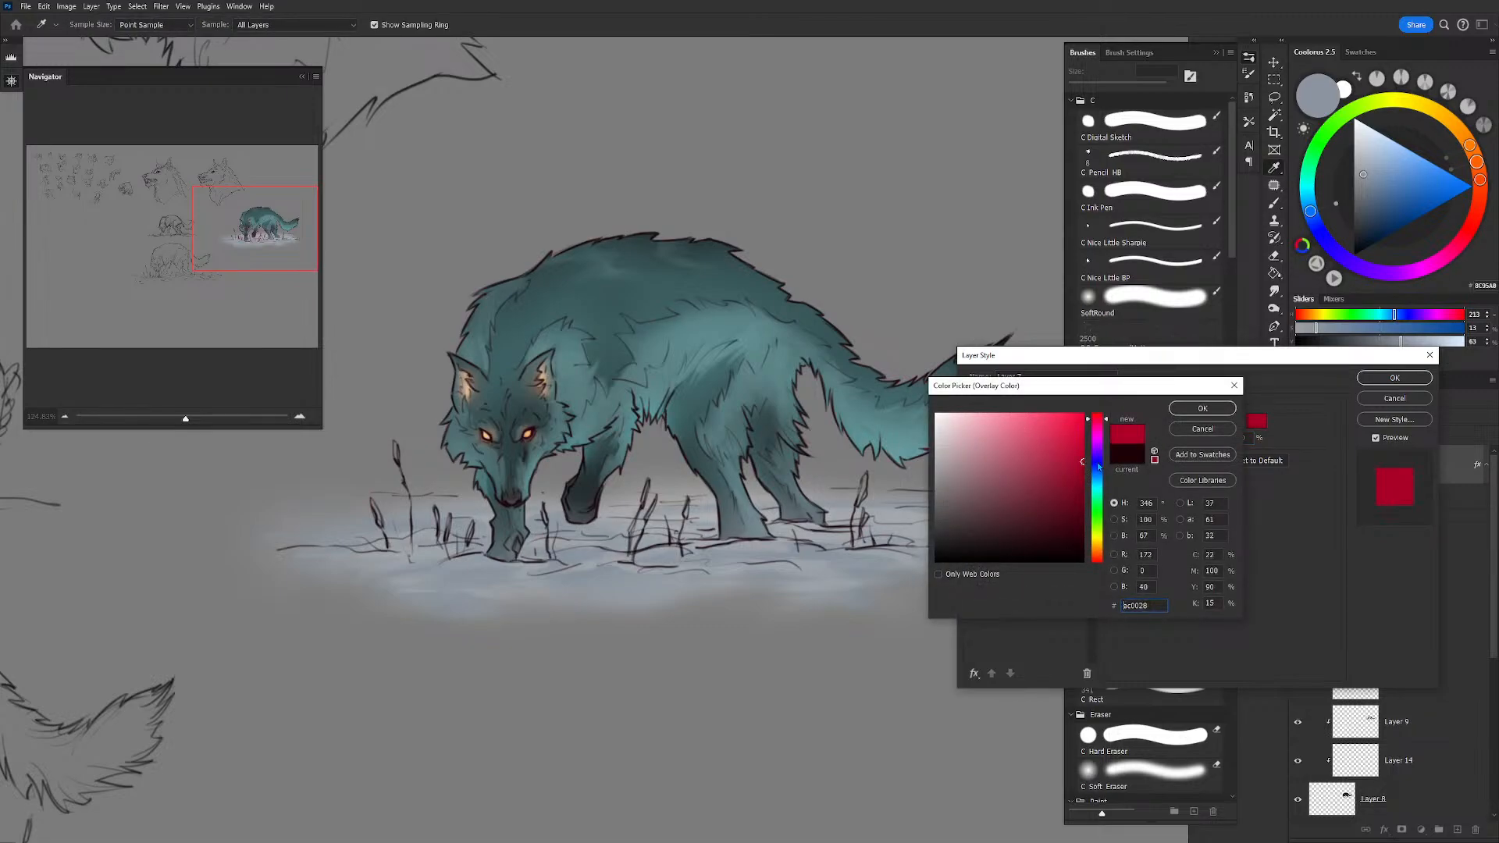
click(1195, 415)
drag(1192, 439, 1172, 440)
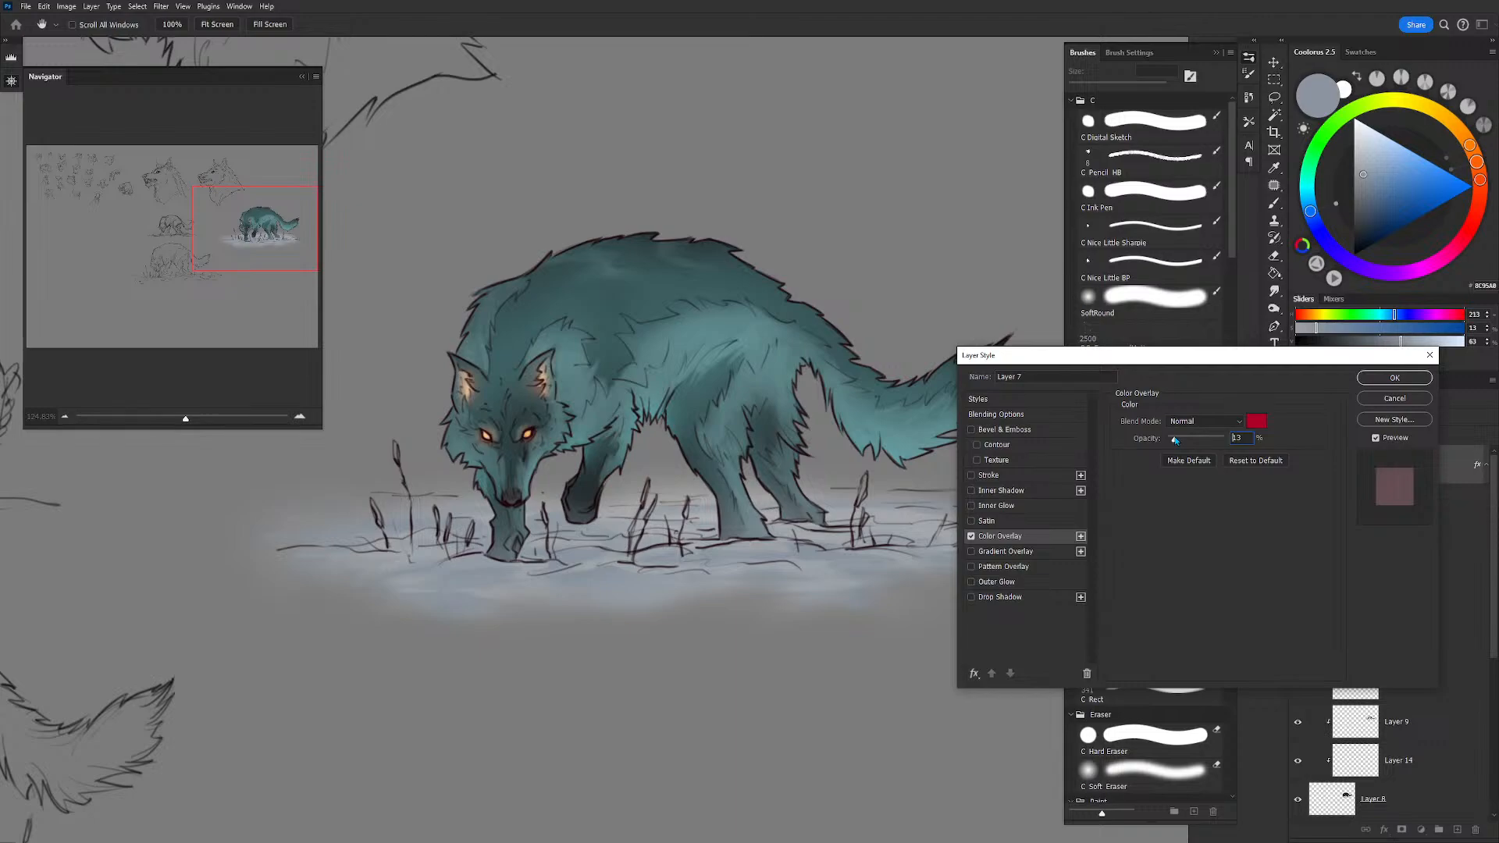
click(1377, 380)
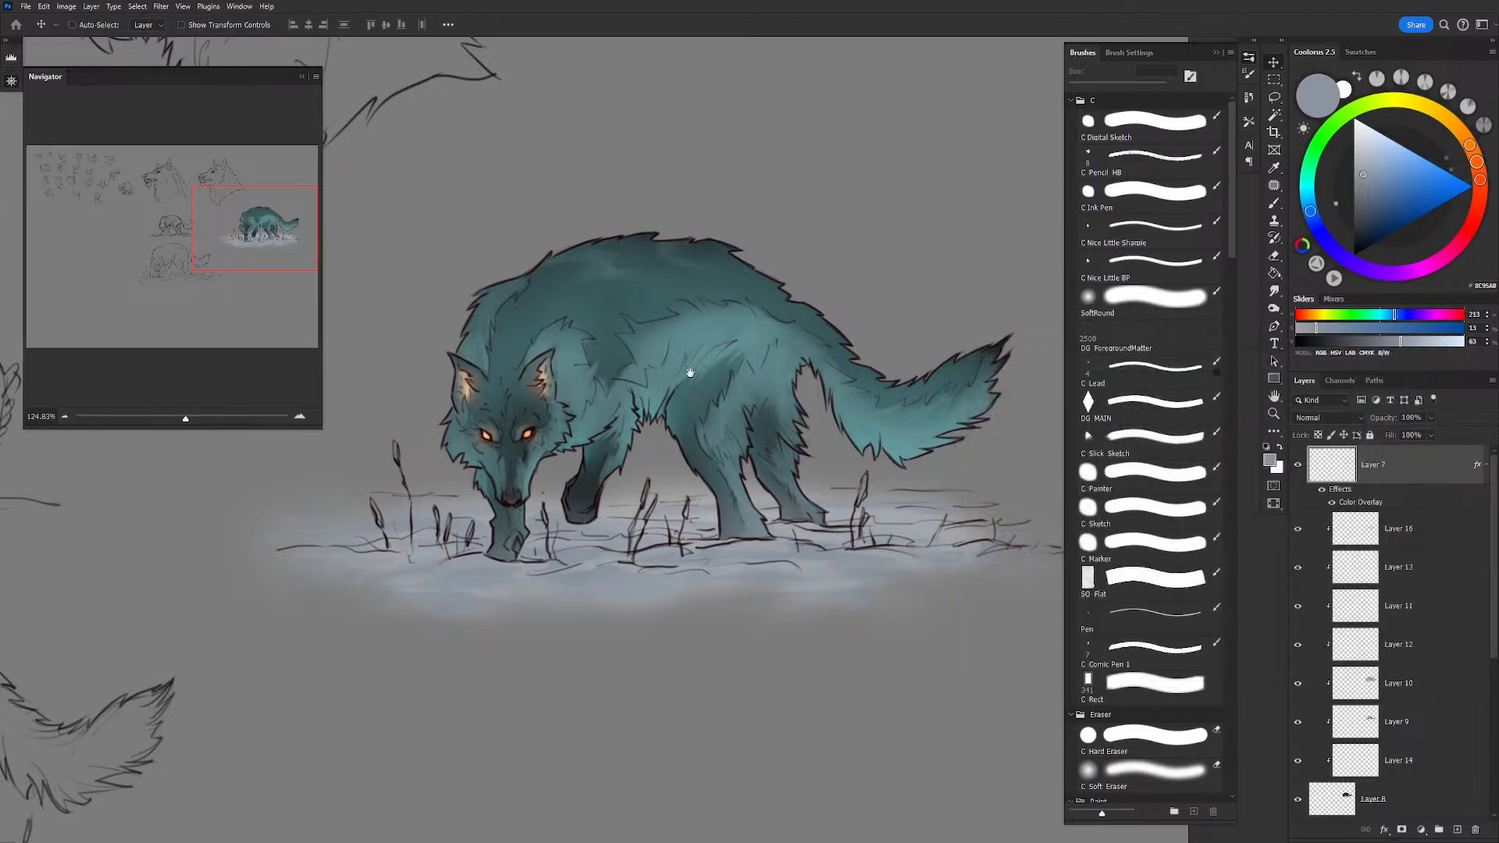
Step: Add an Outer Glow to the wolf's base layer and raise the glow's opacity to 100%
drag(689, 372, 762, 351)
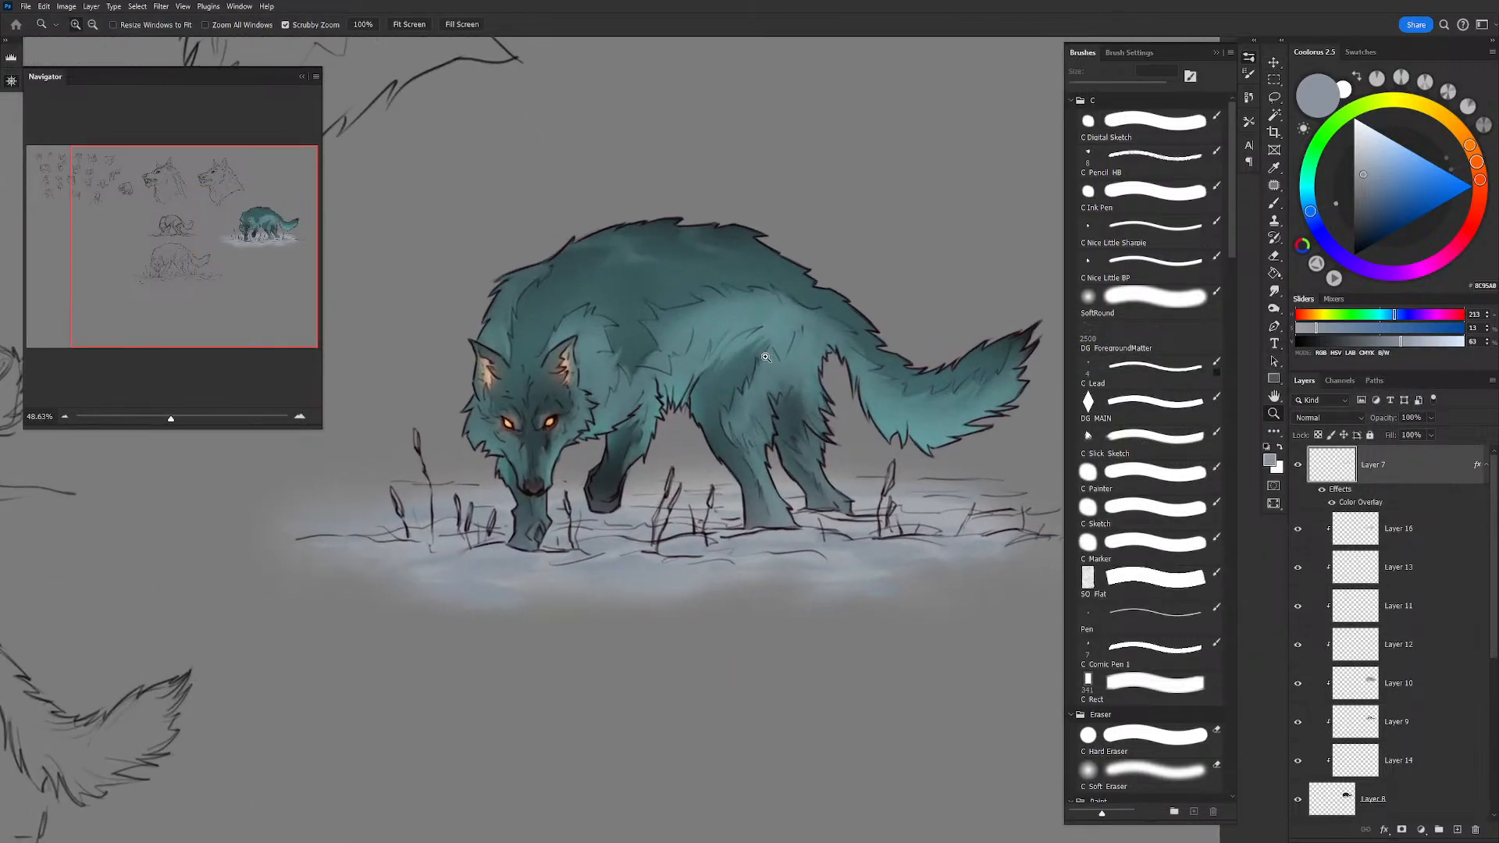
drag(742, 412, 800, 457)
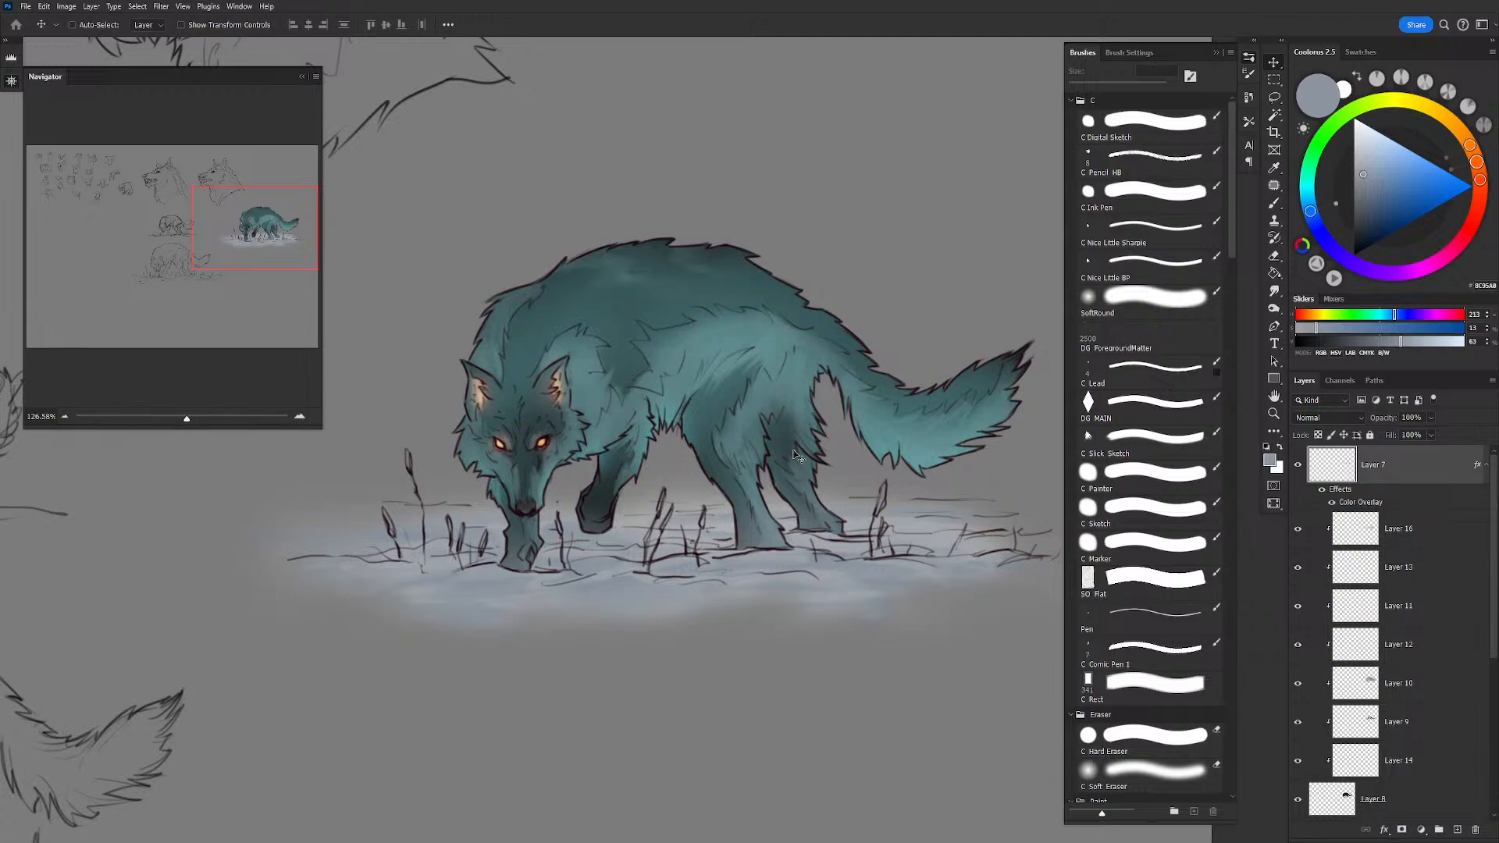
scroll(808, 484, down, 2)
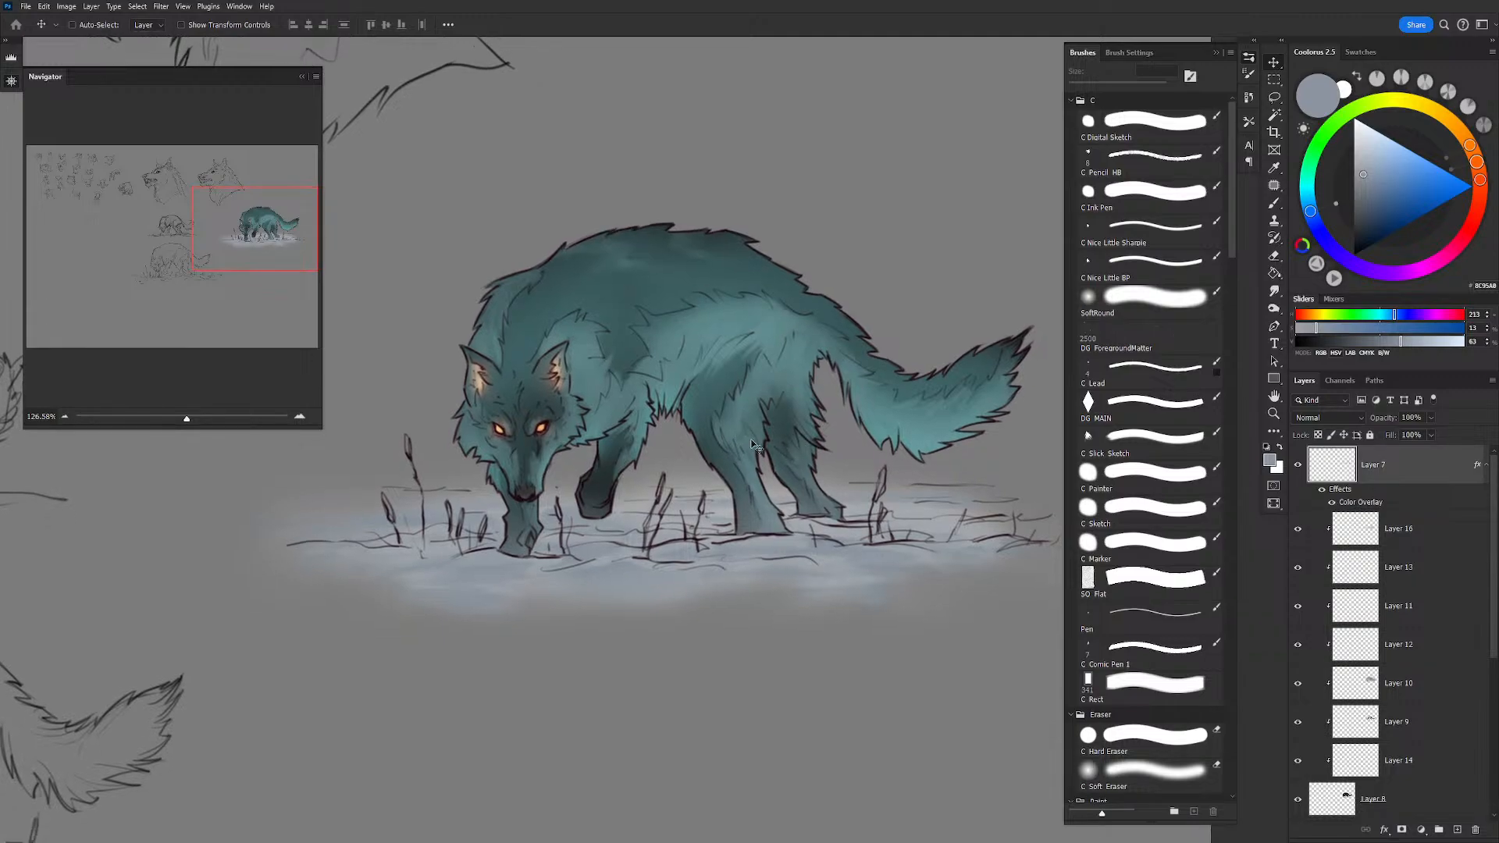
scroll(1406, 773, down, 3)
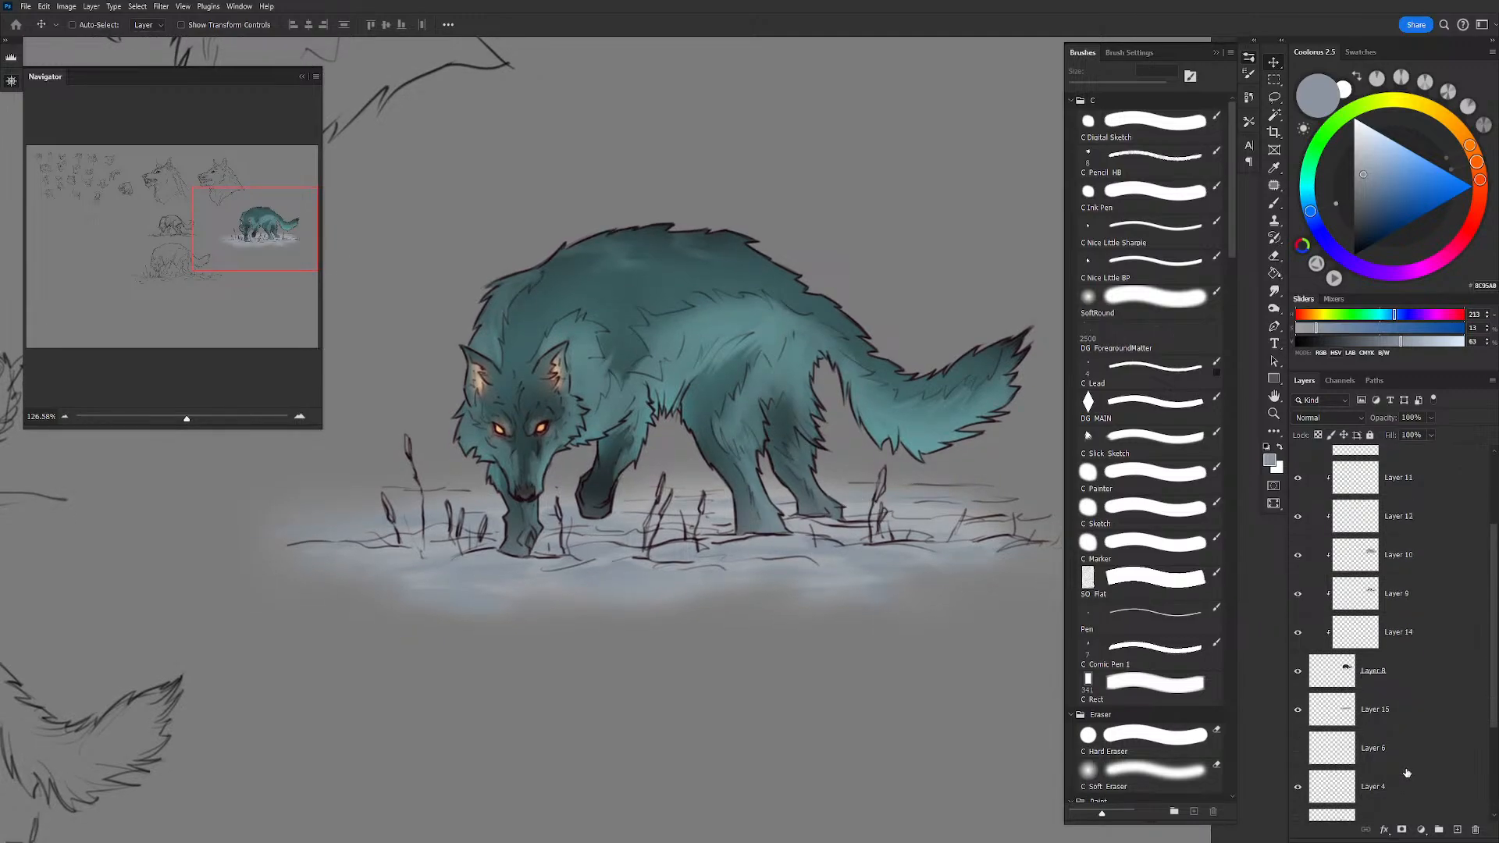
double_click(1416, 675)
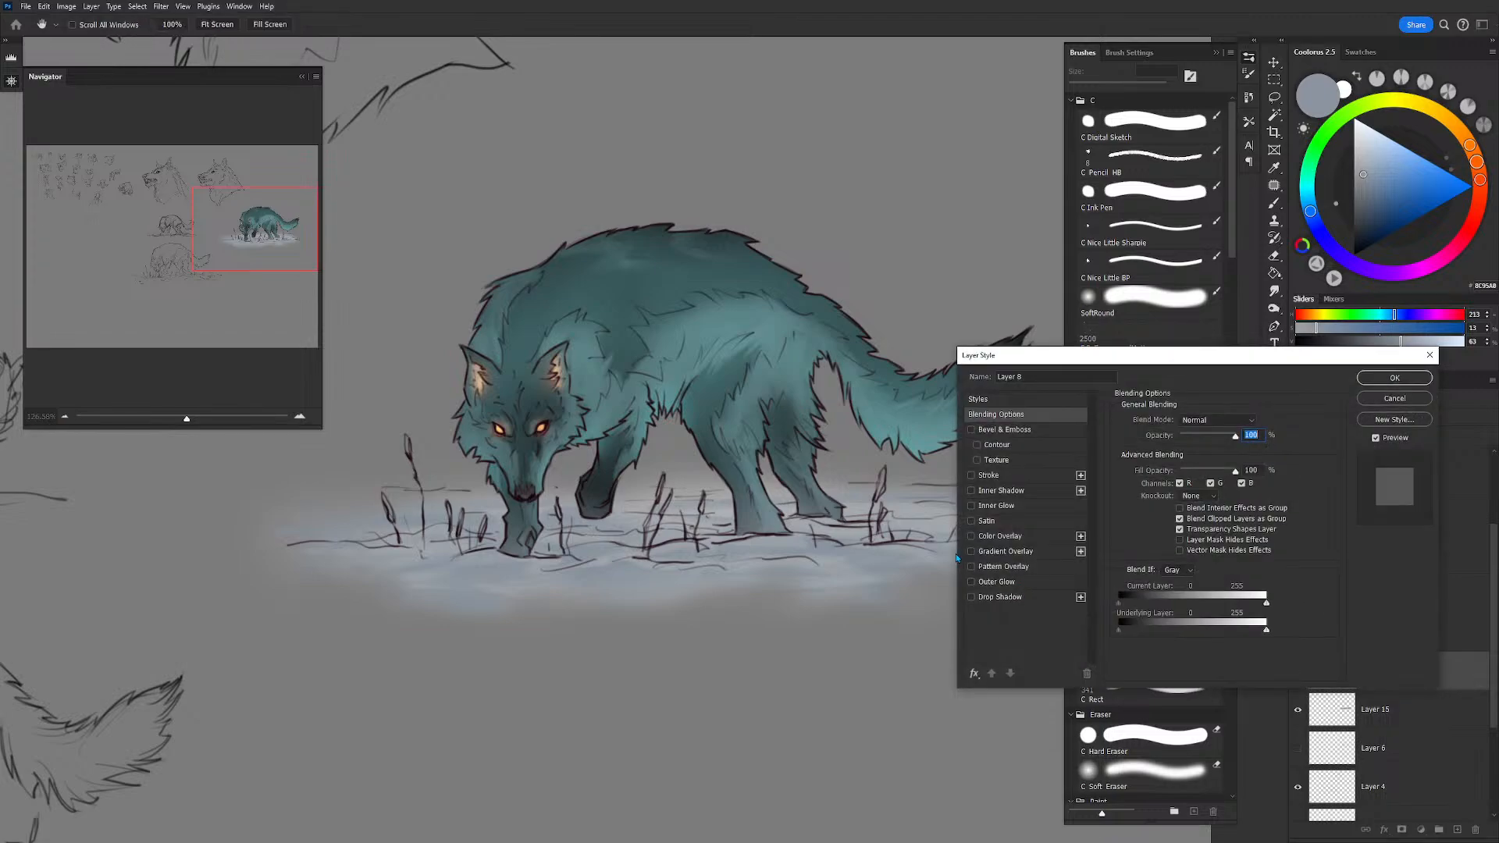
click(995, 584)
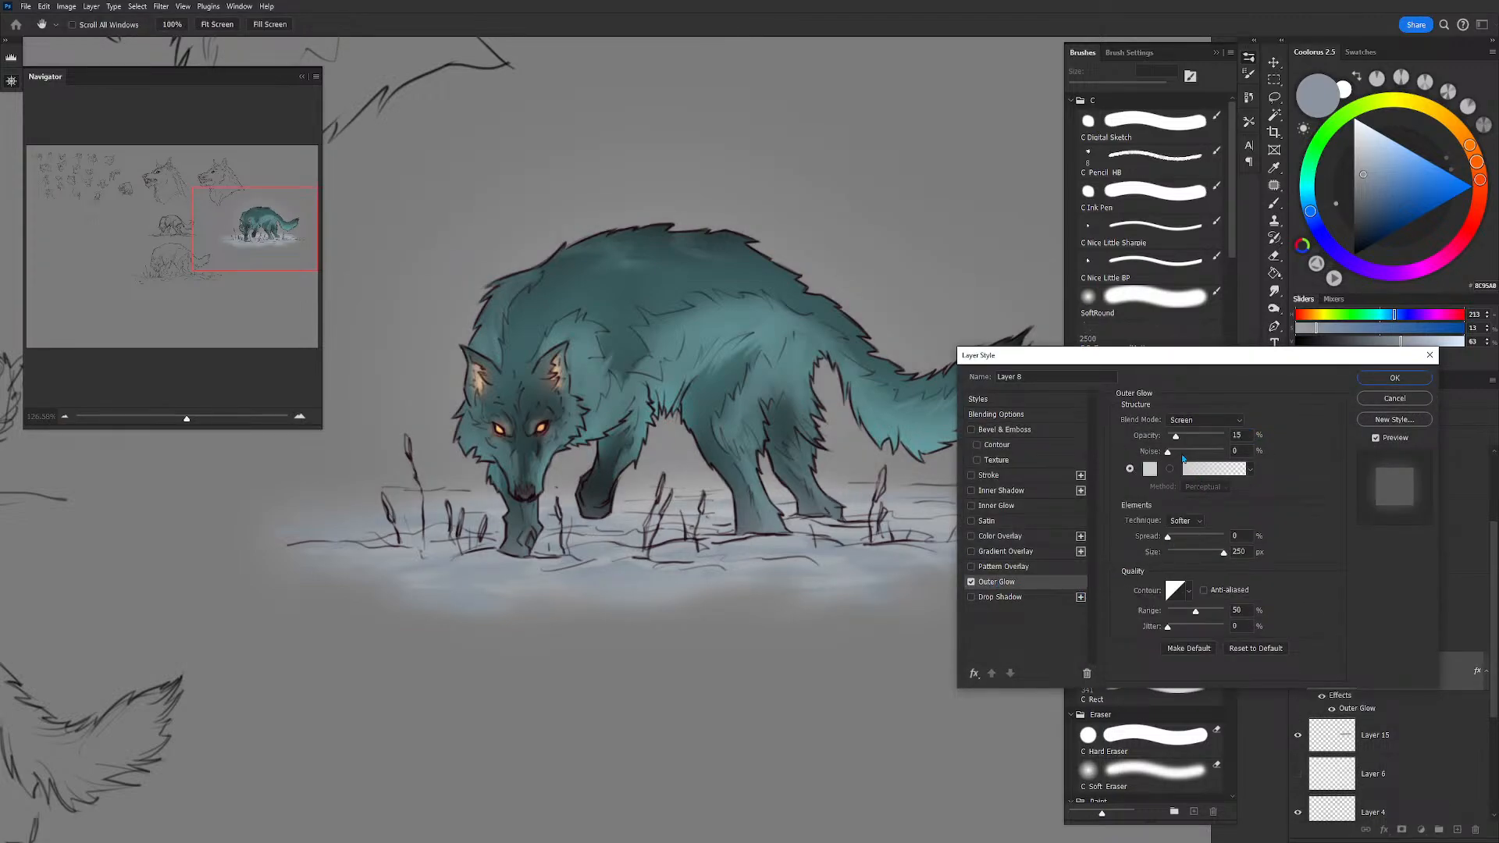
drag(1183, 439, 1269, 432)
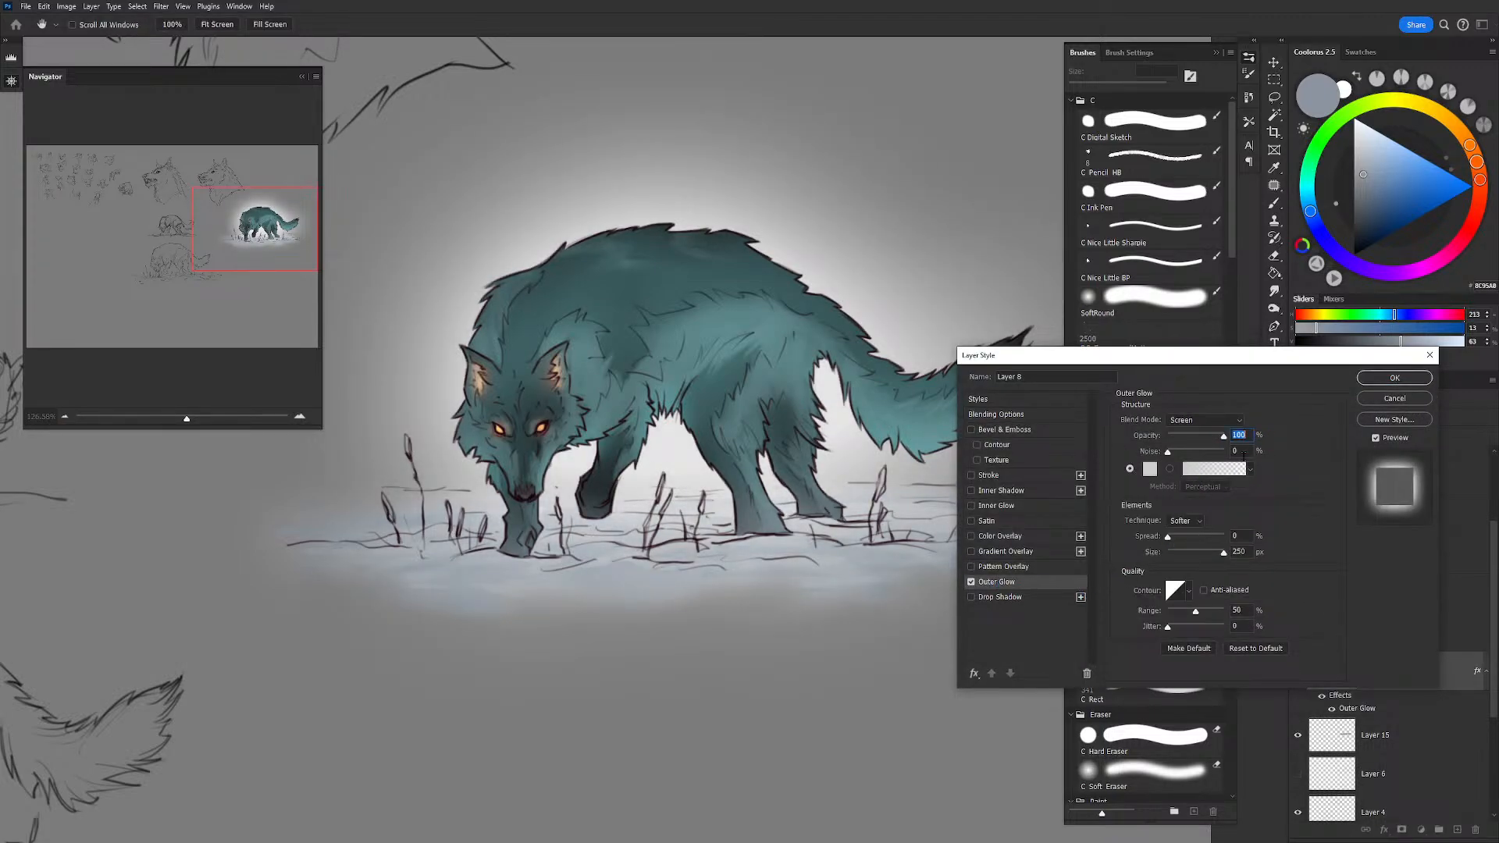
Step: Try teal, orange and blue tones for the Outer Glow color, settling on blue #1e83d0
click(1150, 469)
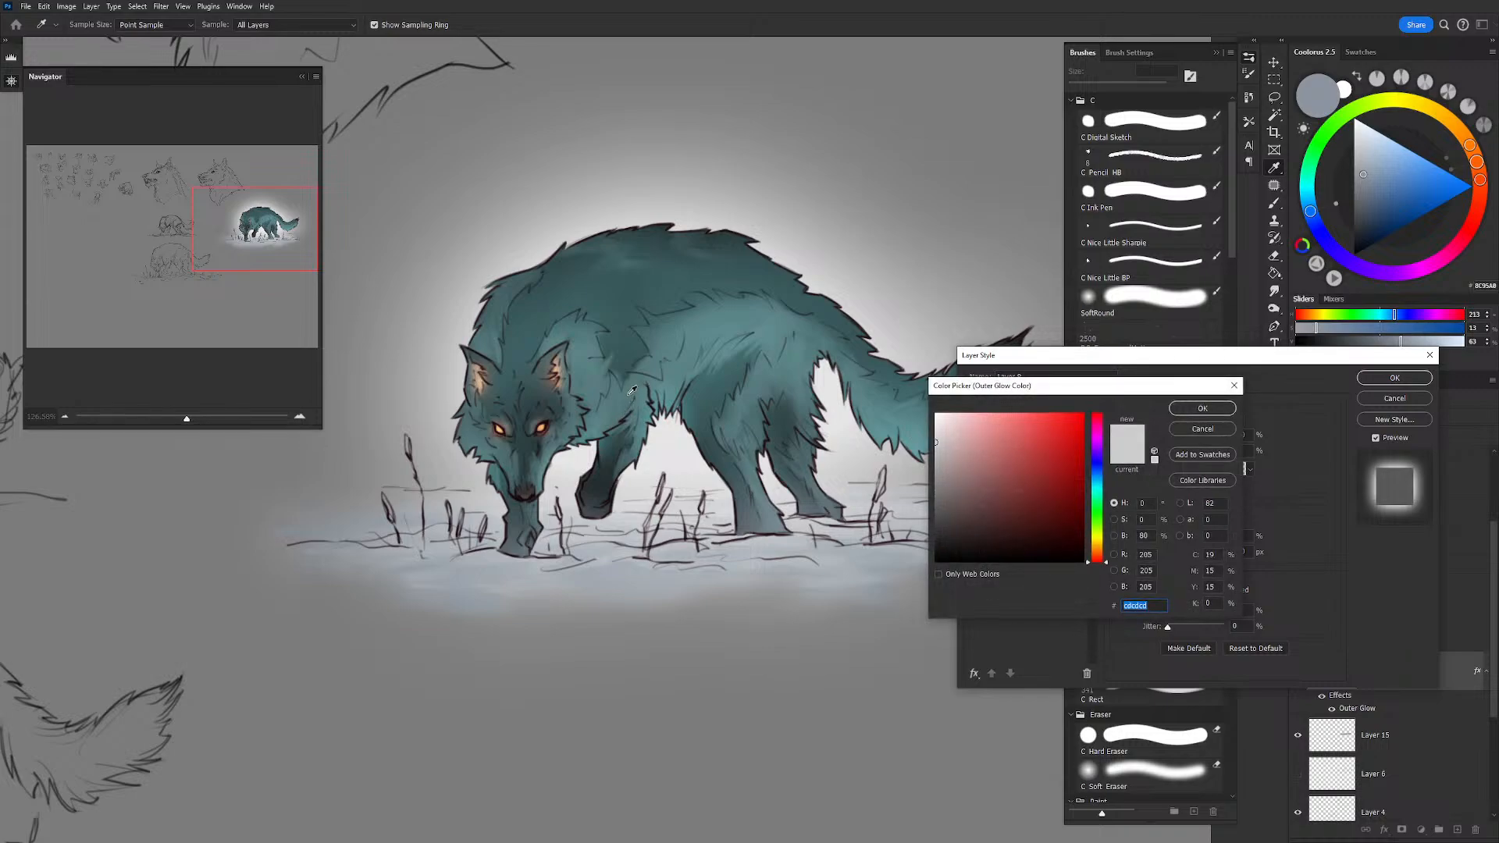
click(625, 394)
click(1042, 463)
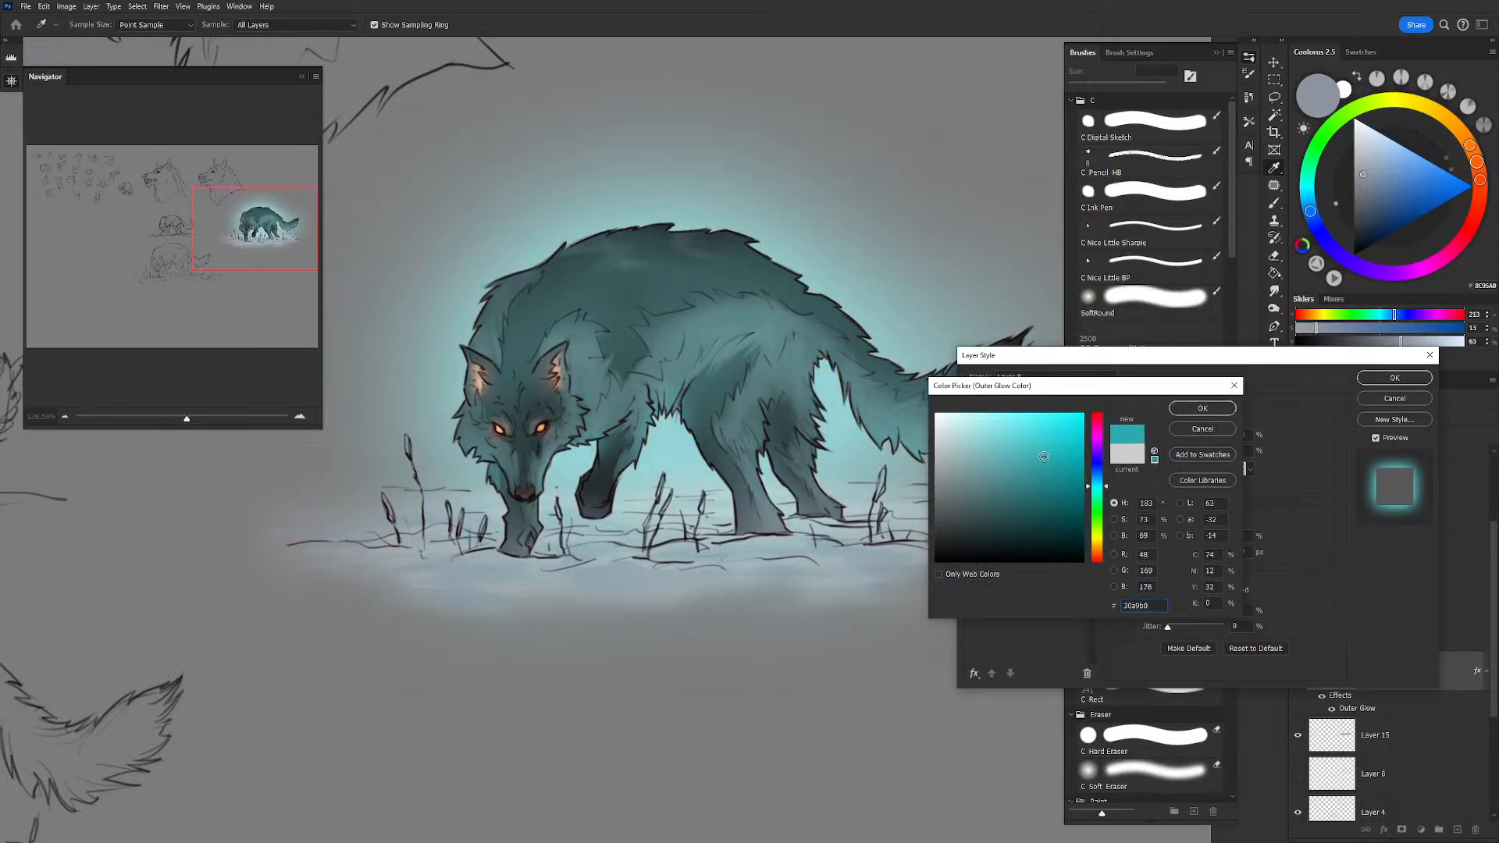
mouse_move(1044, 456)
mouse_down()
mouse_move(989, 457)
mouse_move(1011, 454)
mouse_up()
click(1096, 552)
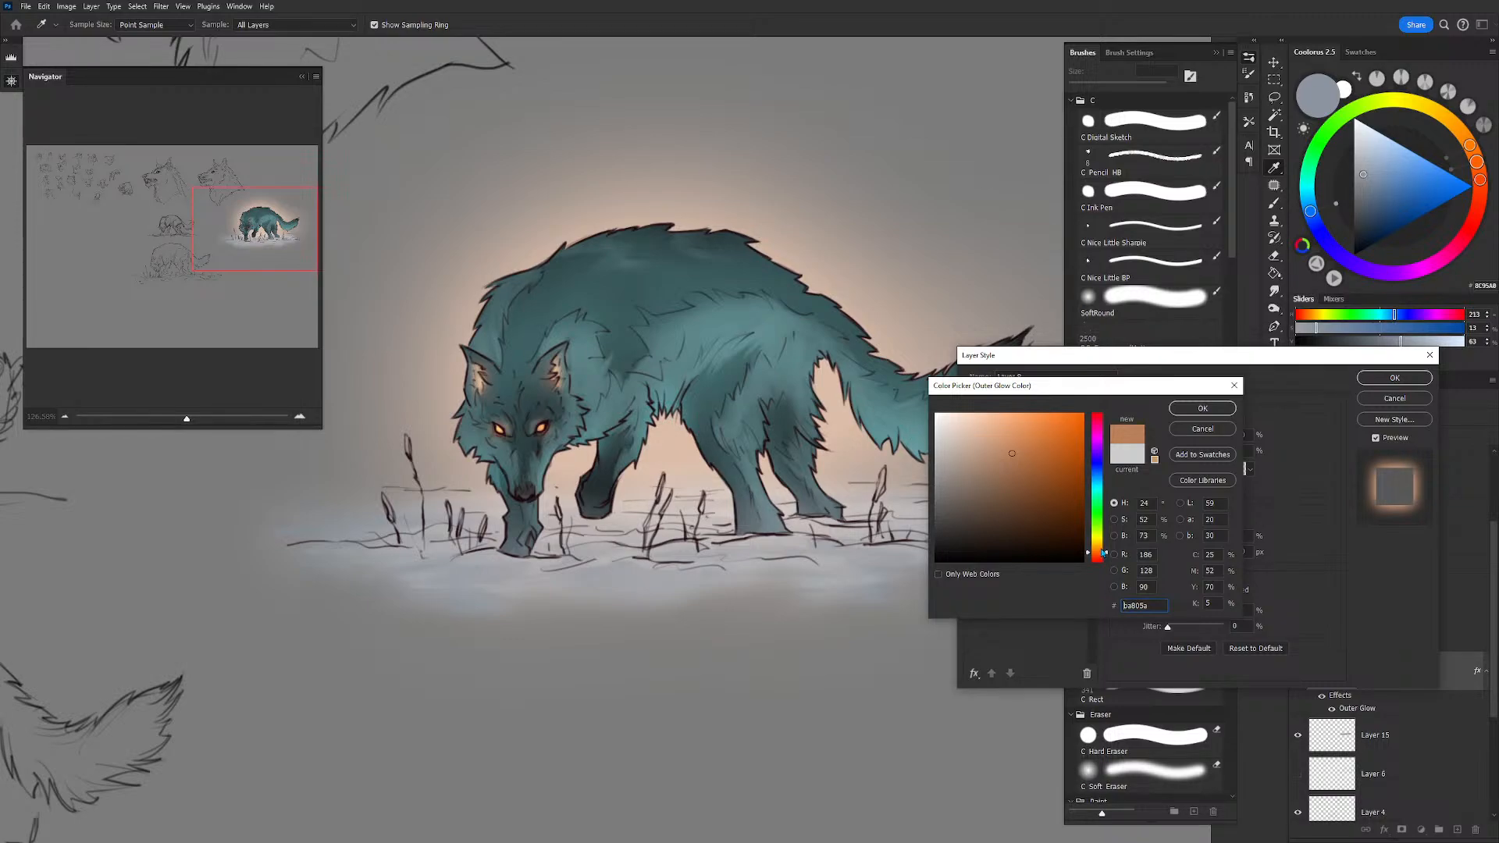
drag(1100, 509, 1105, 482)
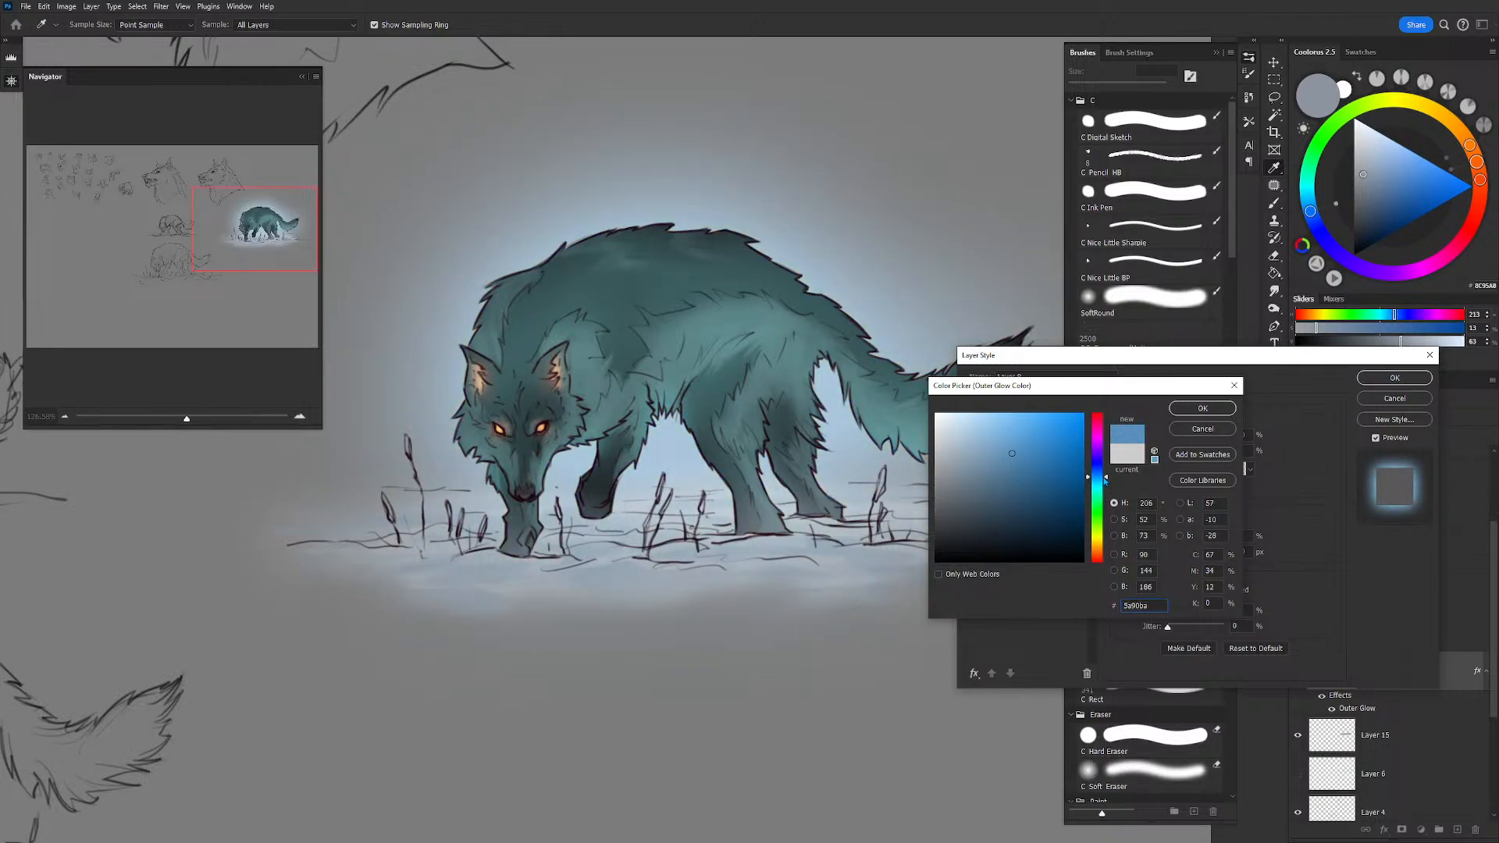
click(1090, 408)
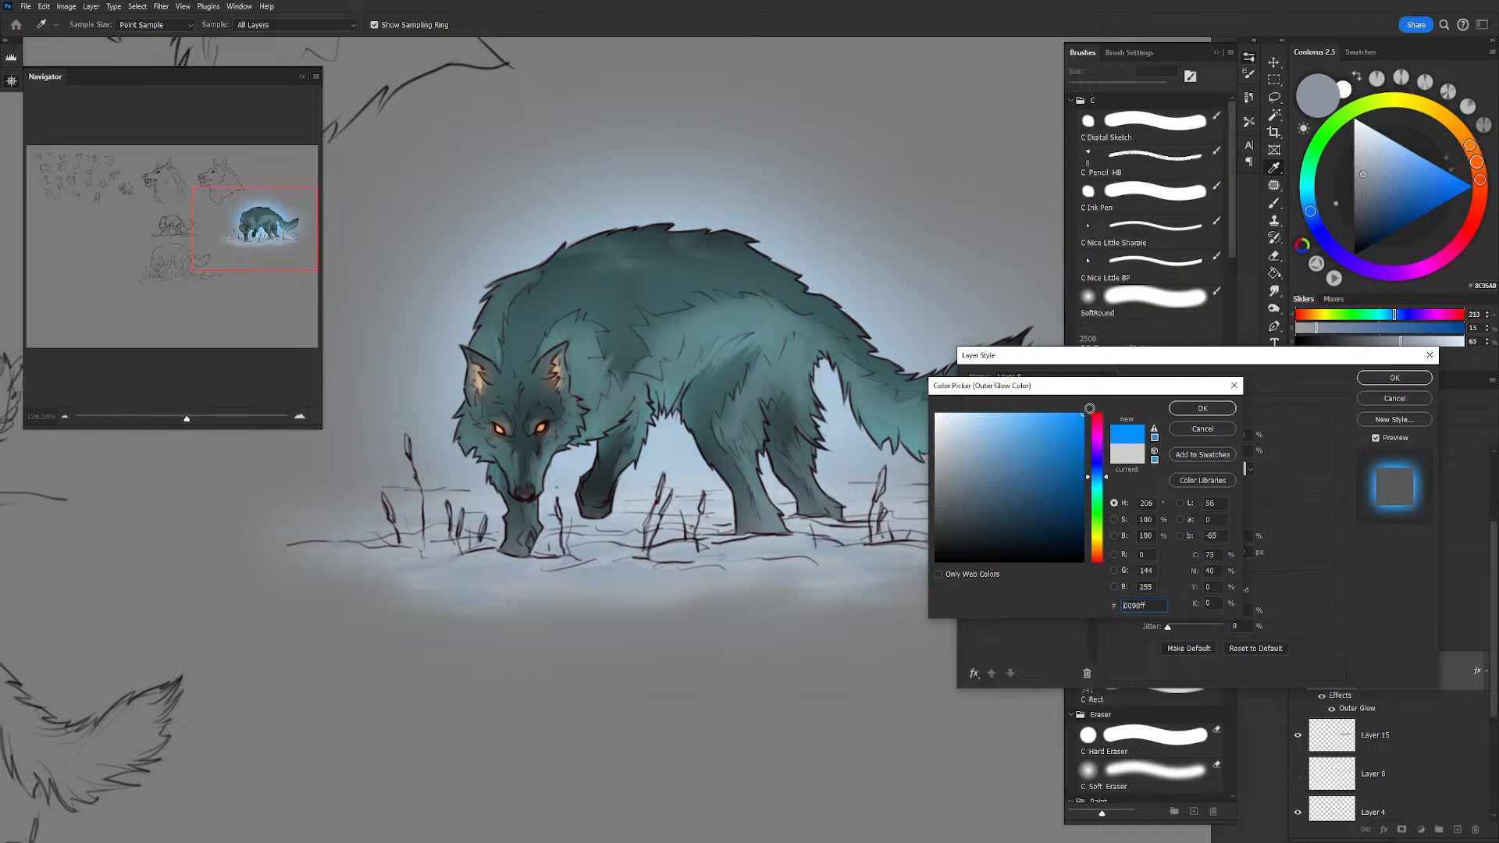
drag(1059, 455, 1062, 440)
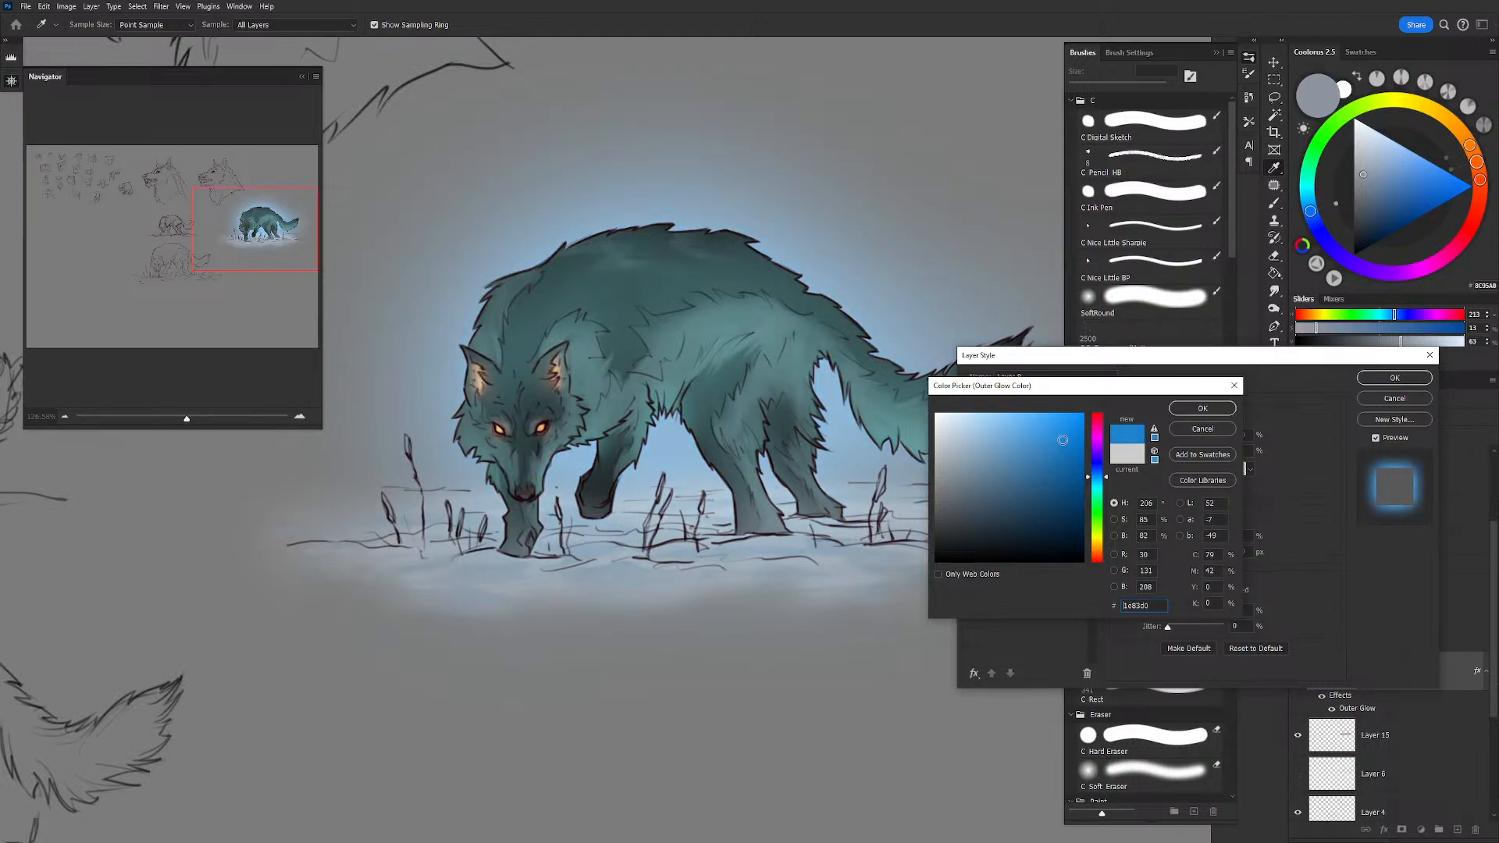
click(1202, 408)
Step: Set the Outer Glow's size to 84 px and its opacity to 23%, toggling the effect to compare
mouse_move(1187, 438)
mouse_down()
mouse_move(1175, 438)
mouse_move(1203, 437)
mouse_up()
mouse_move(1190, 551)
mouse_down()
mouse_move(1171, 556)
mouse_move(1190, 556)
mouse_up()
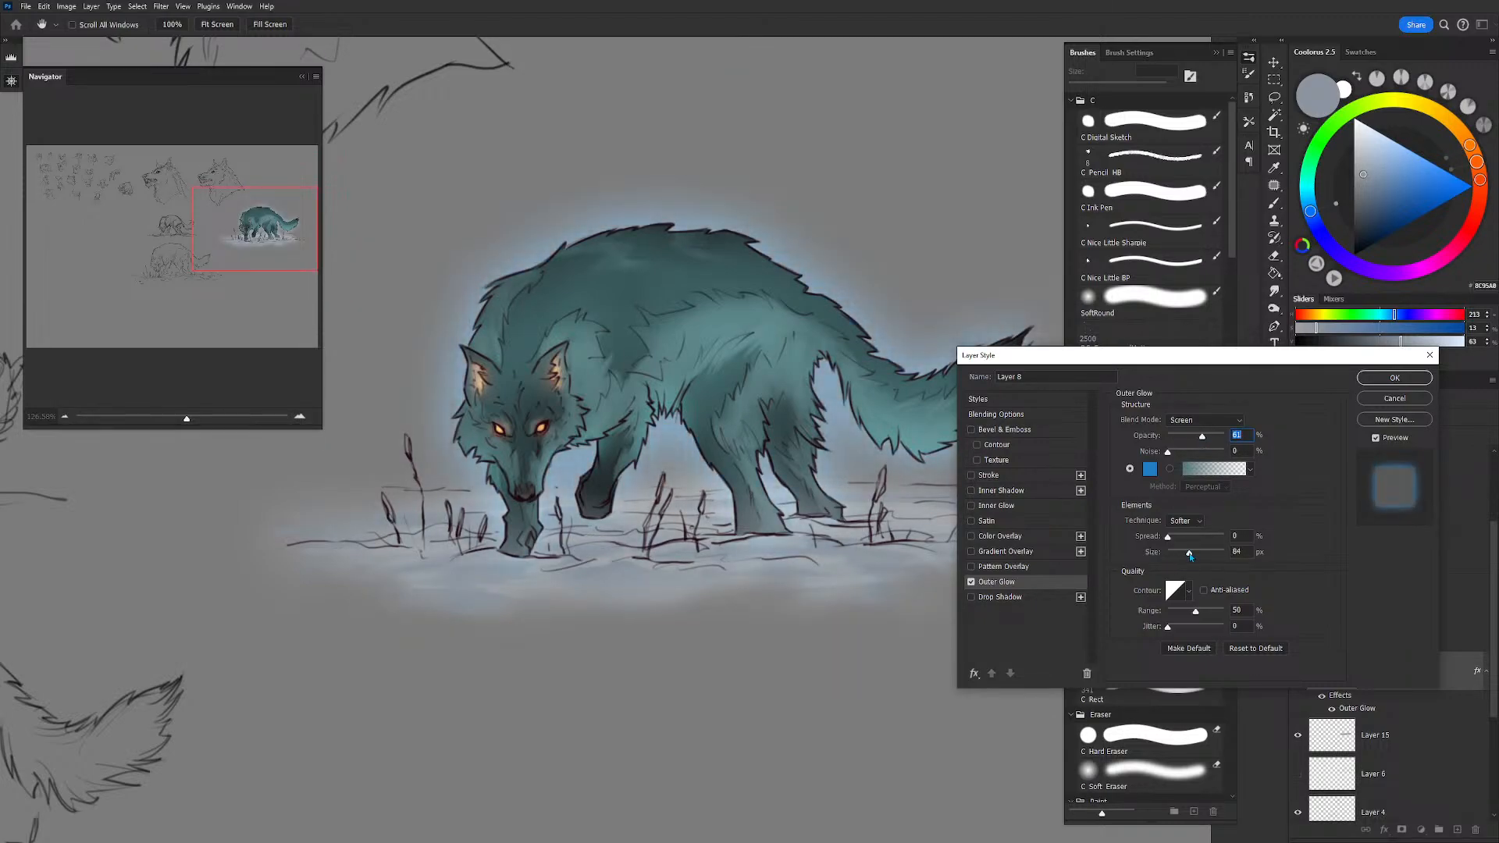
drag(1194, 440, 1169, 441)
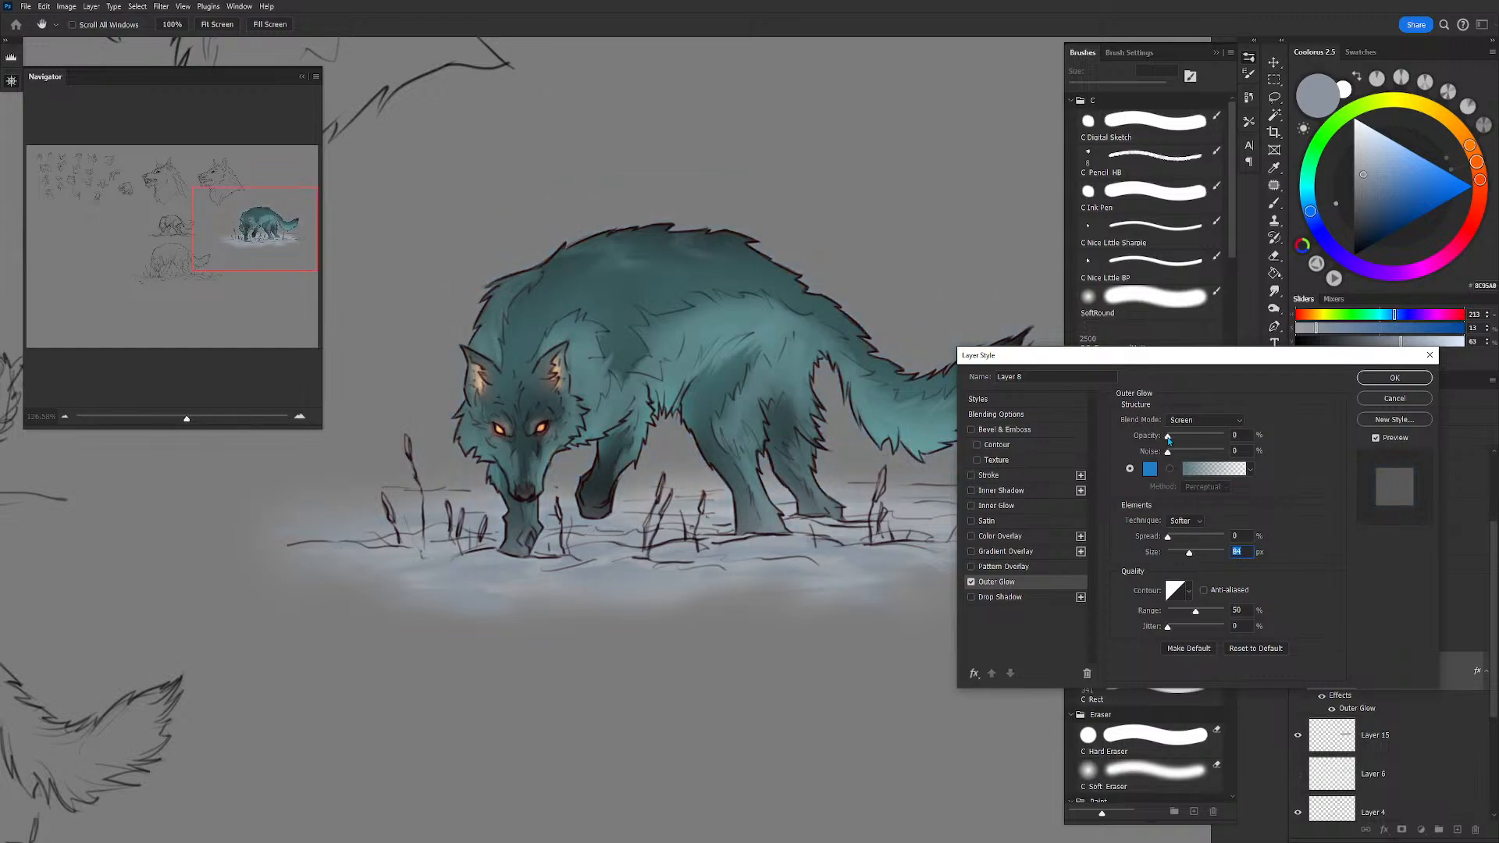
click(972, 583)
click(971, 583)
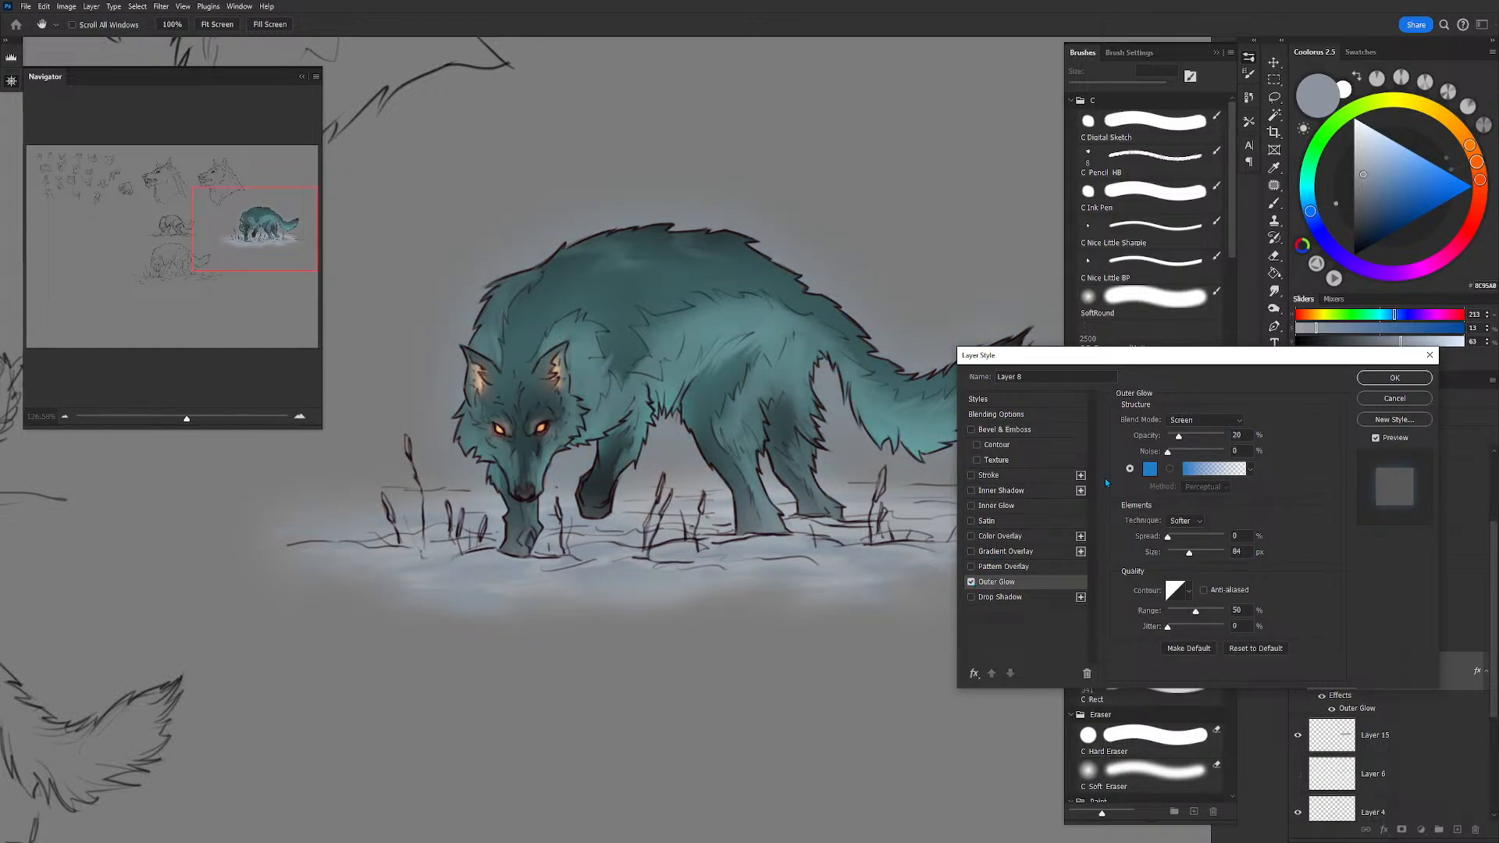
drag(1179, 440, 1181, 440)
Step: Replace the Outer Glow's linear contour with the smooth S-curve preset
click(1175, 591)
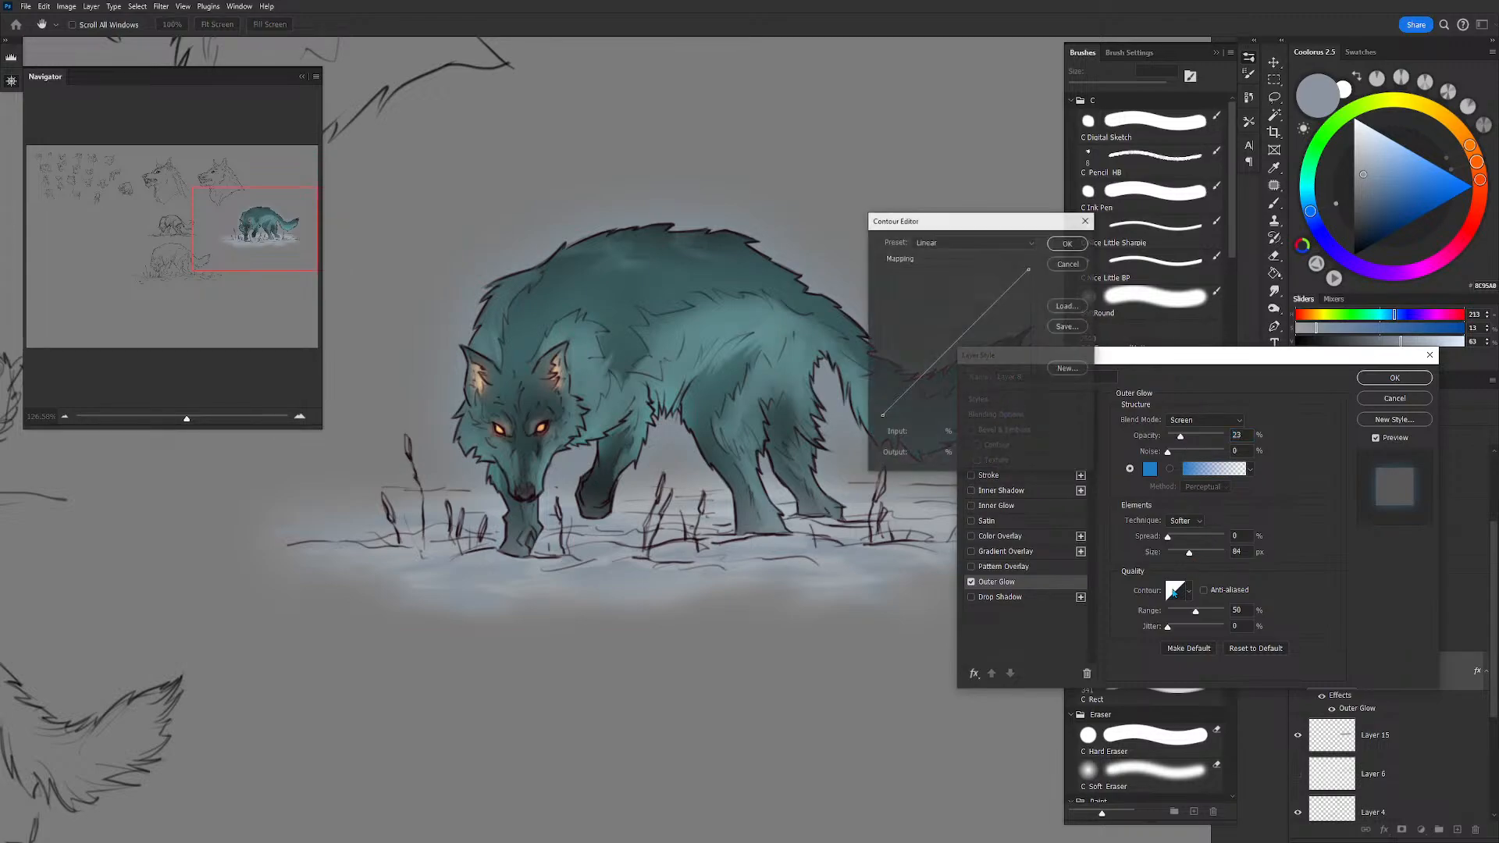
click(1062, 266)
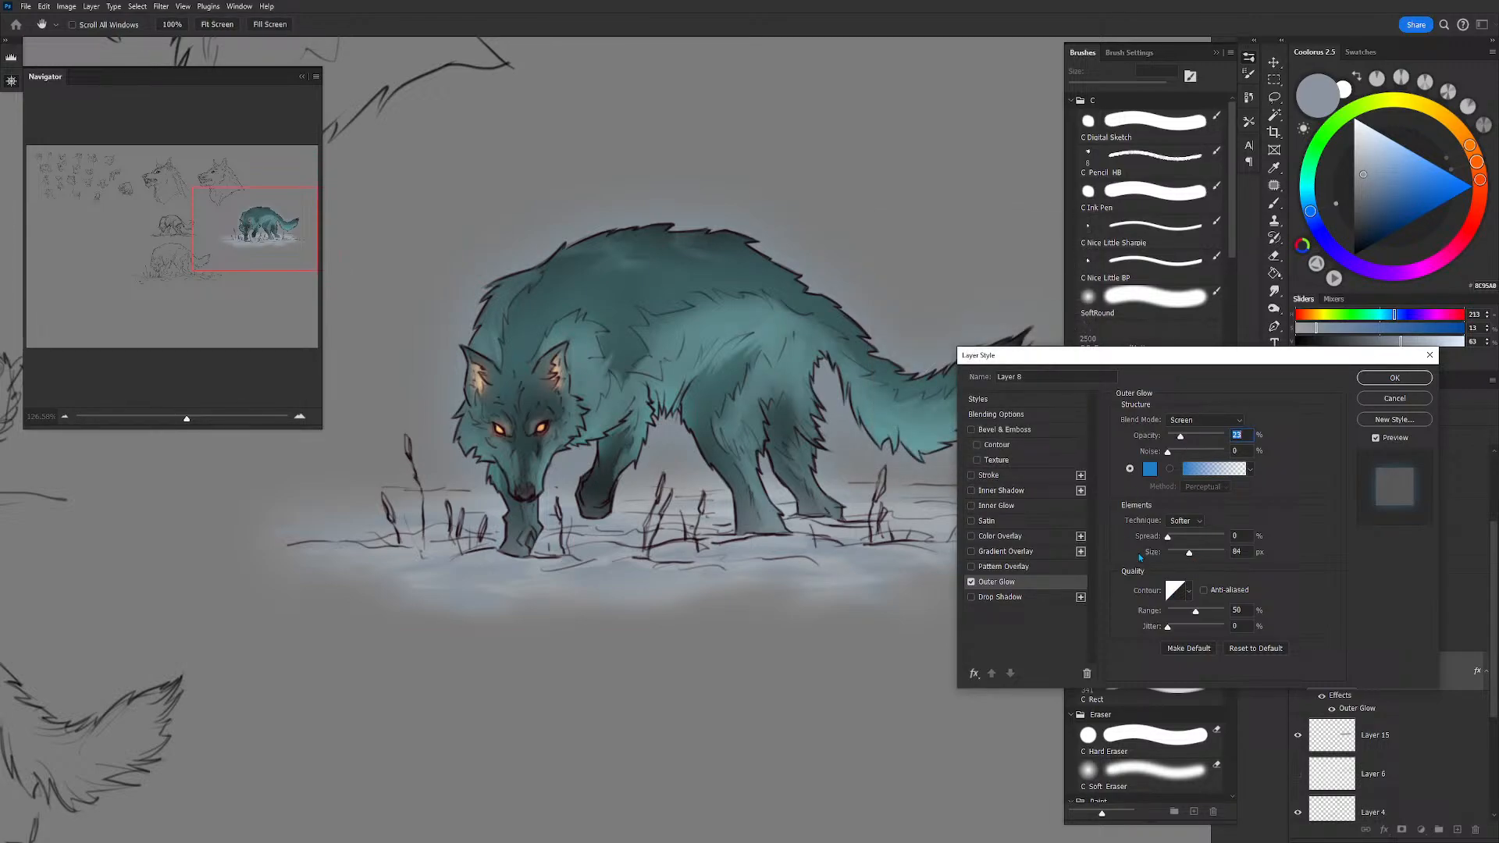
click(1189, 594)
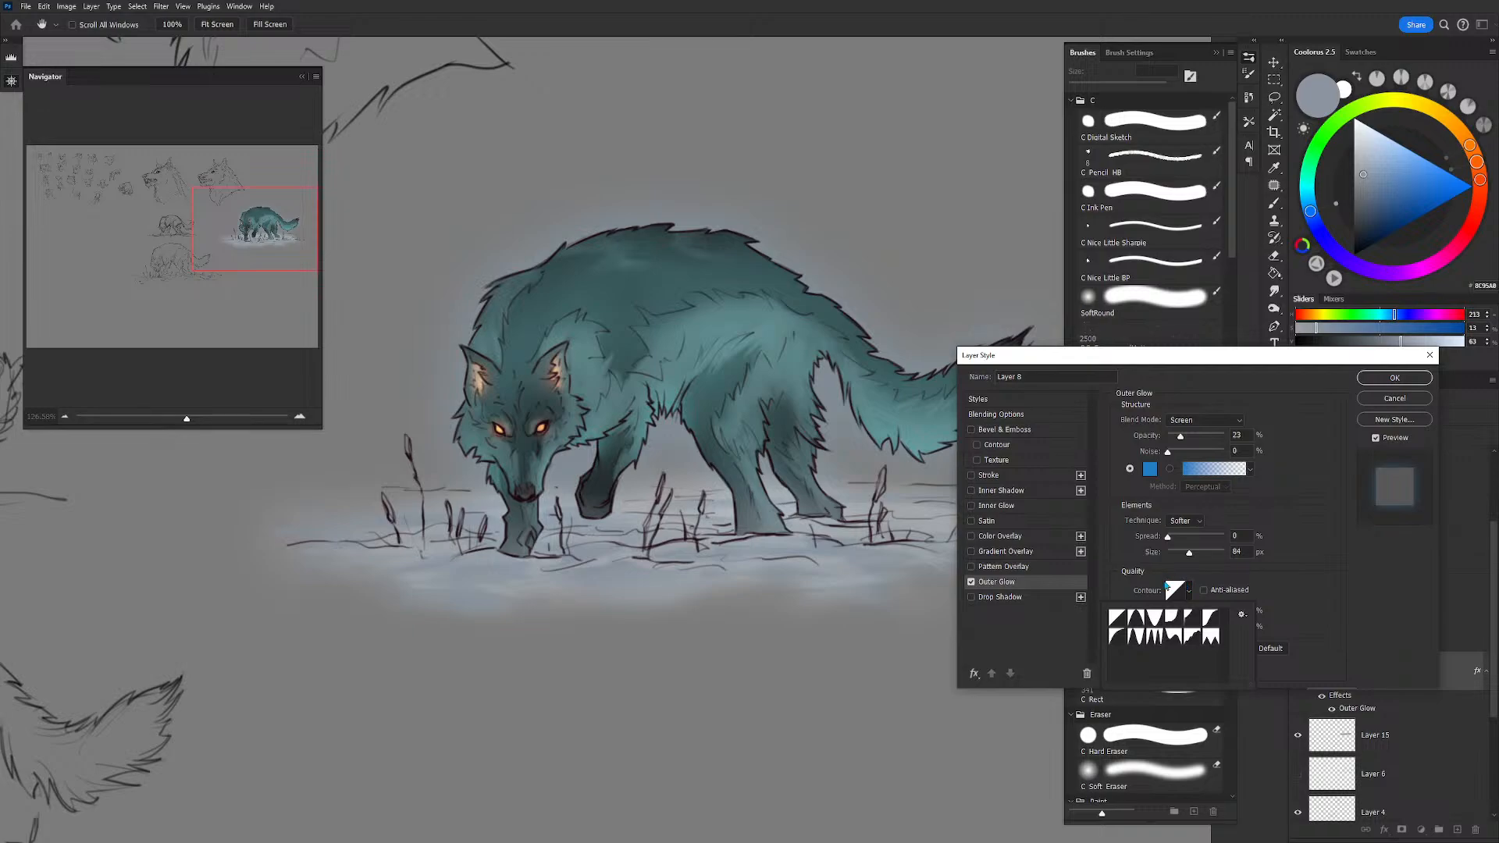
click(1122, 638)
click(1211, 618)
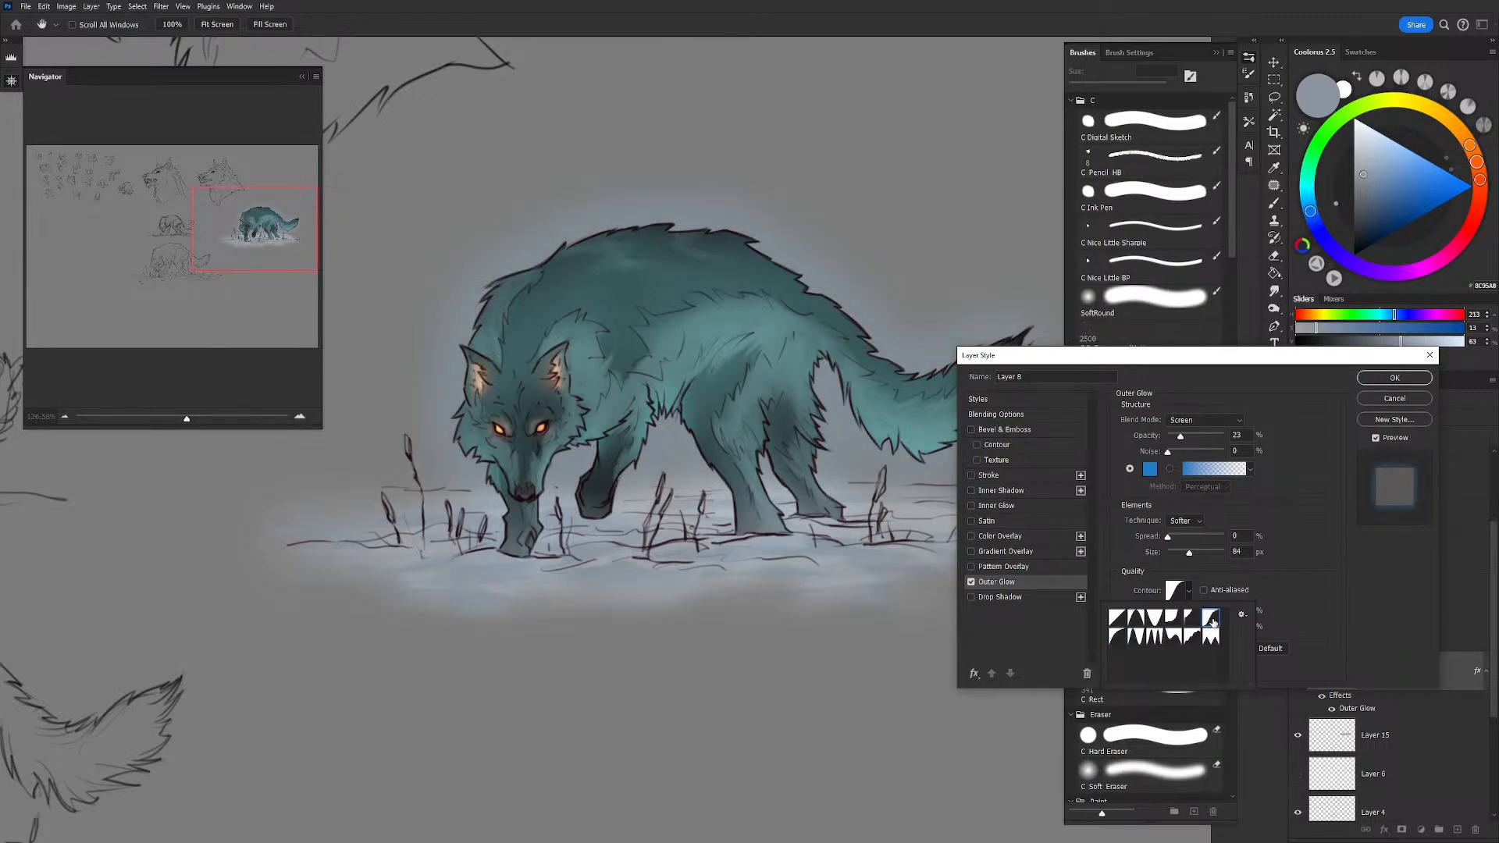
click(1303, 558)
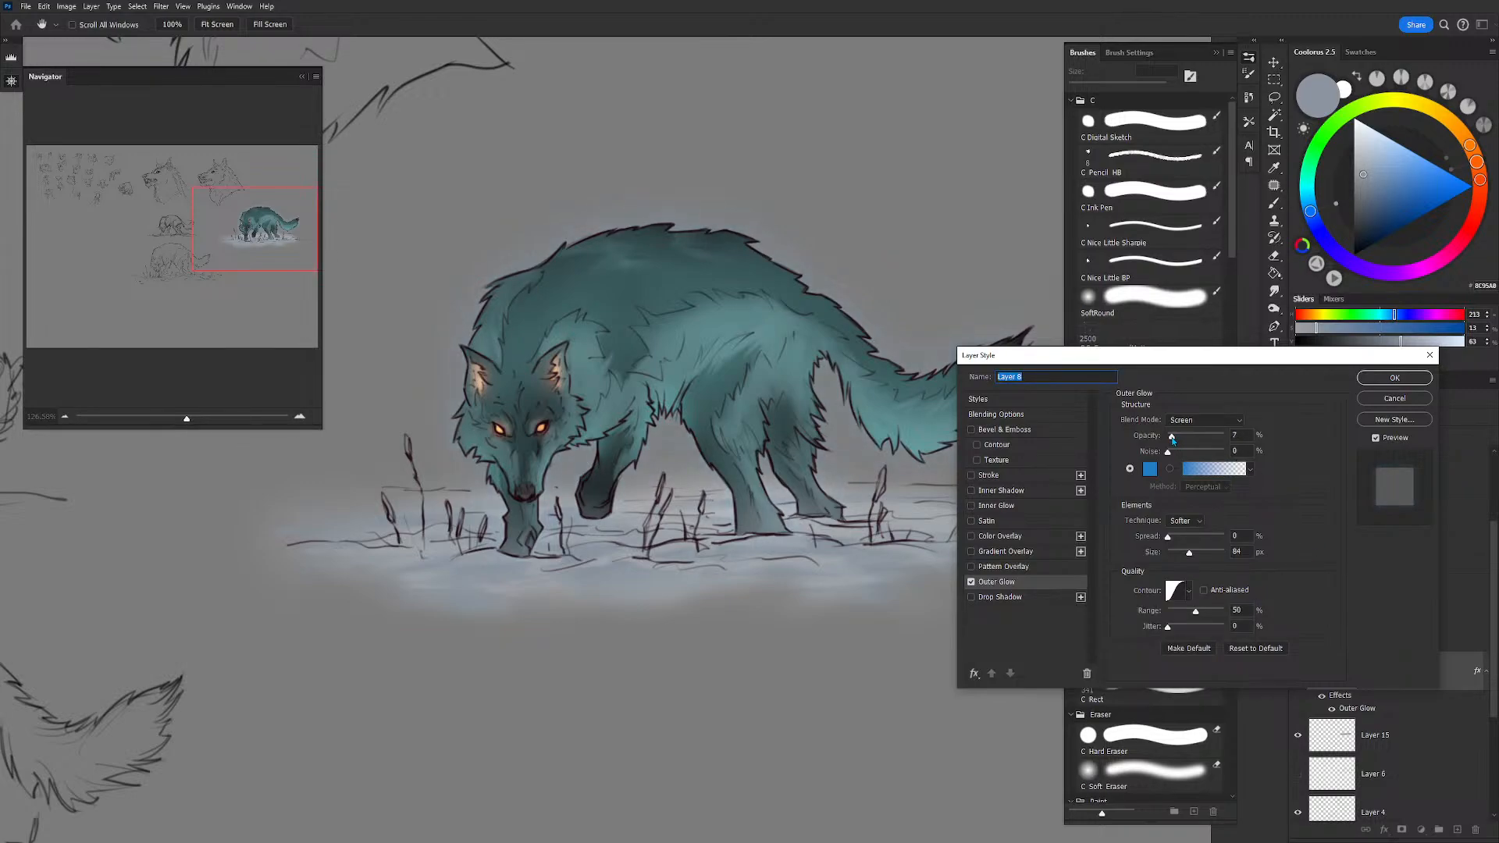
Step: Lower the Outer Glow's opacity to about 15% and apply the layer style
mouse_move(1180, 439)
mouse_down()
mouse_move(1208, 442)
mouse_move(1178, 441)
mouse_up()
click(1374, 381)
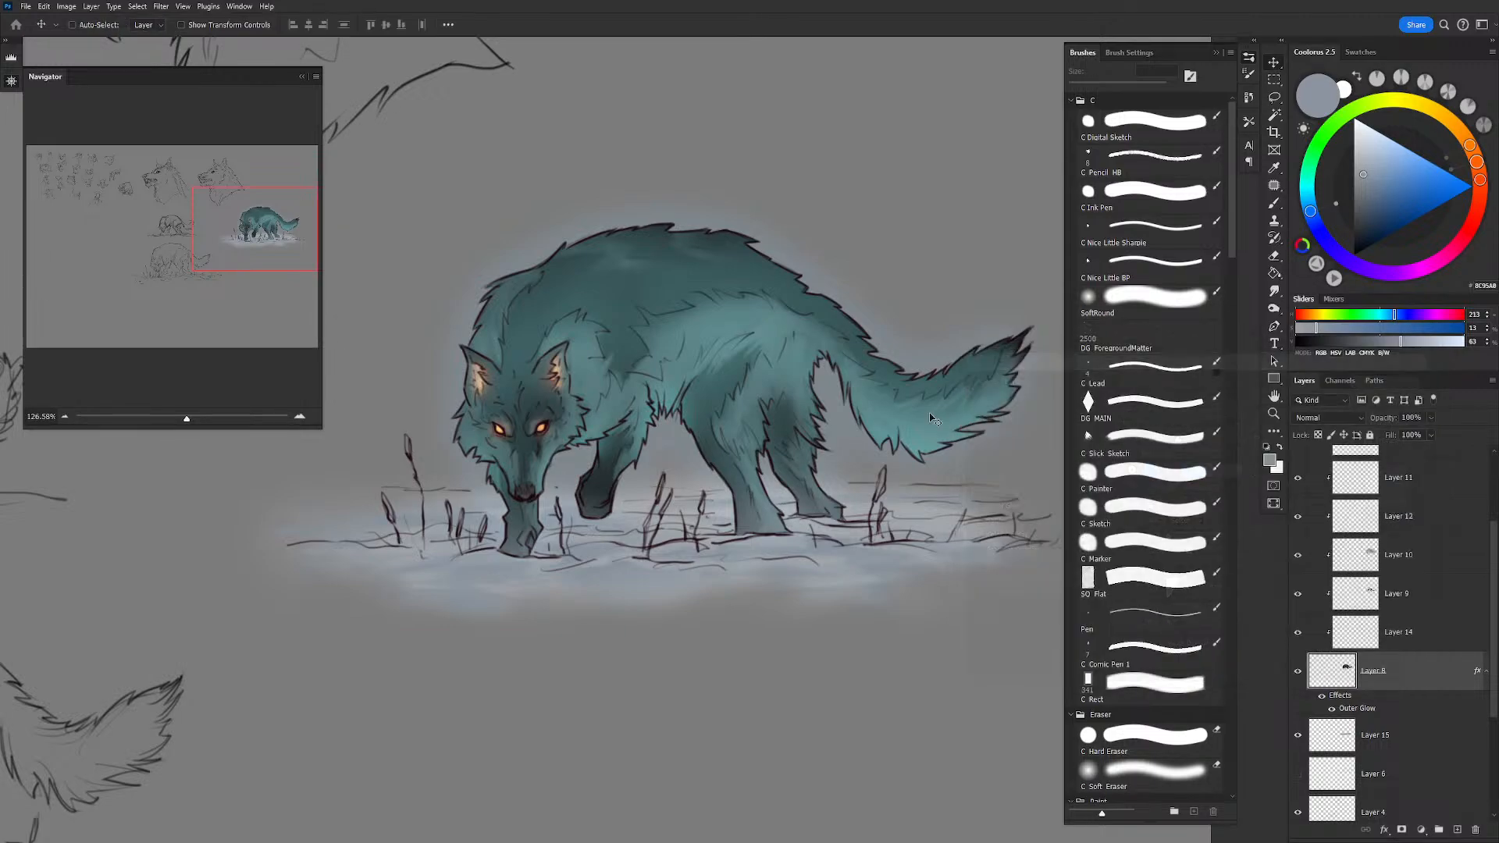
key(z)
mouse_move(751, 344)
mouse_down()
mouse_move(714, 359)
mouse_move(765, 446)
mouse_up()
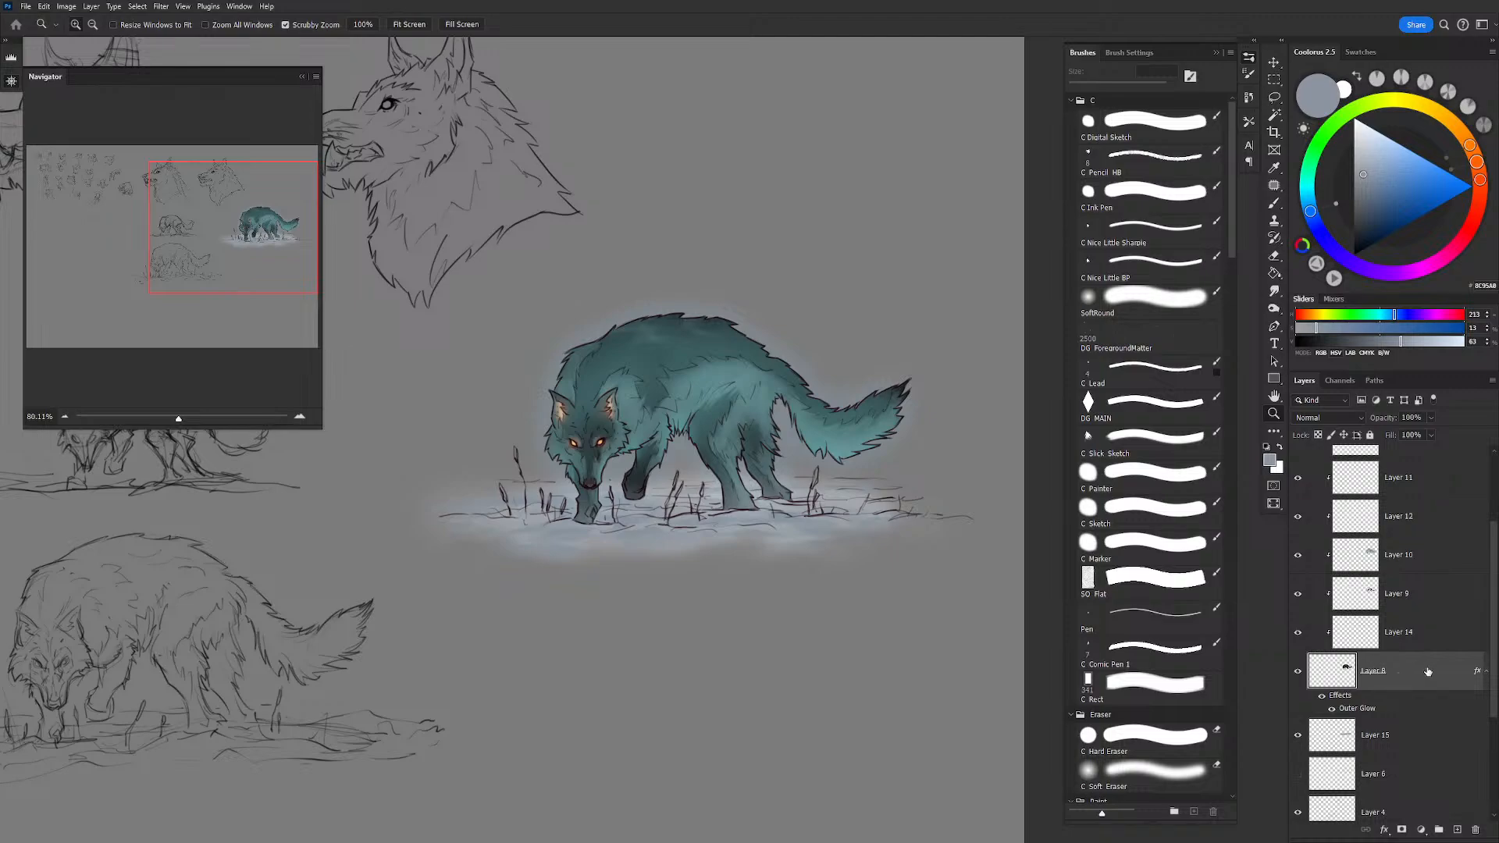
click(1025, 580)
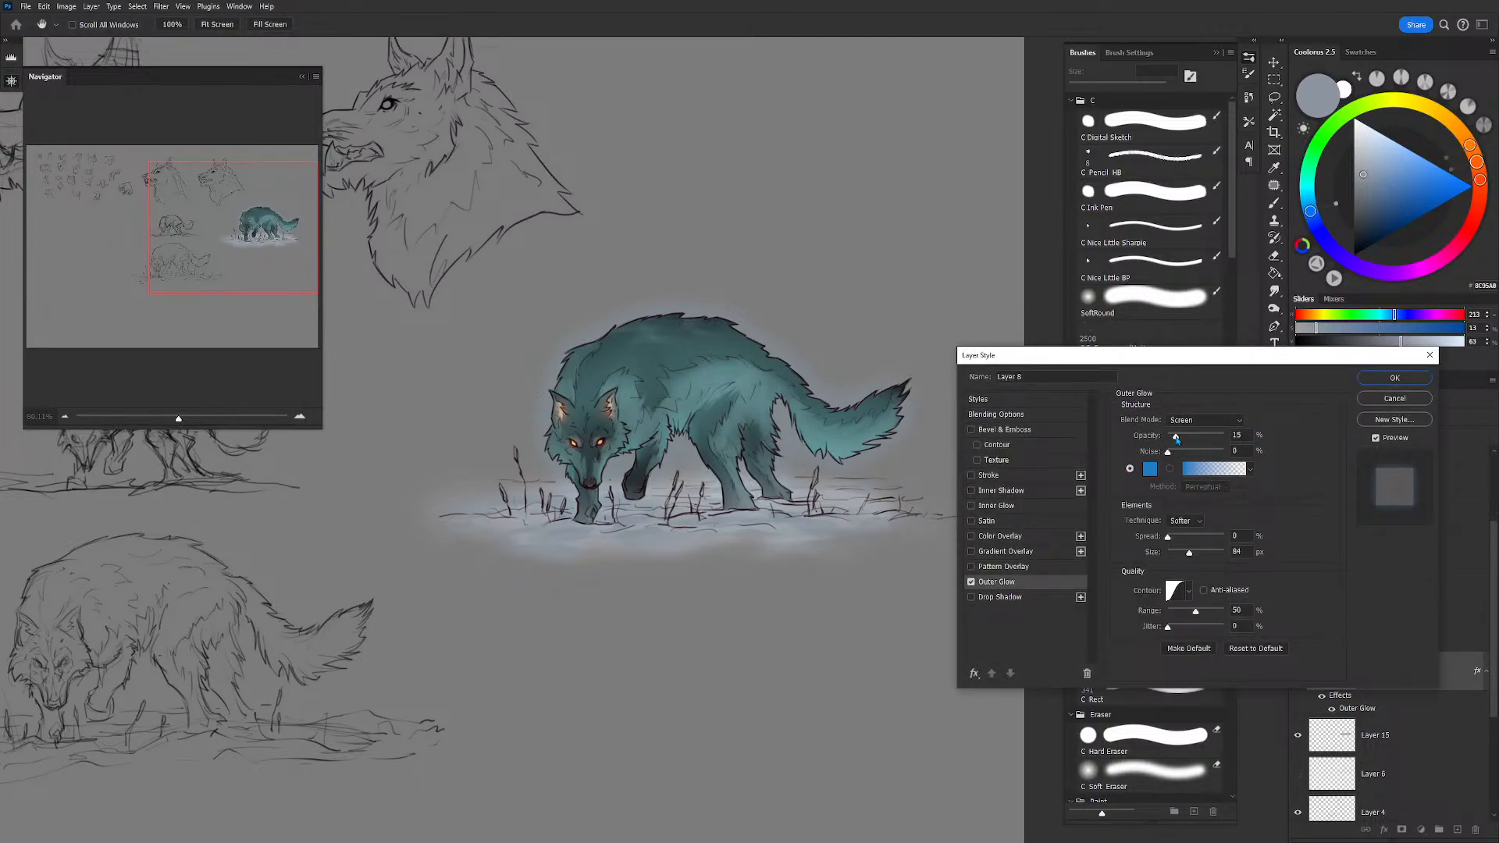
click(1397, 377)
Step: Group all of the colored wolf's layers from the line art on Layer 7 downward and toggle the group's visibility to check it
mouse_move(709, 382)
mouse_down()
mouse_move(700, 340)
mouse_move(684, 341)
mouse_move(778, 369)
mouse_up()
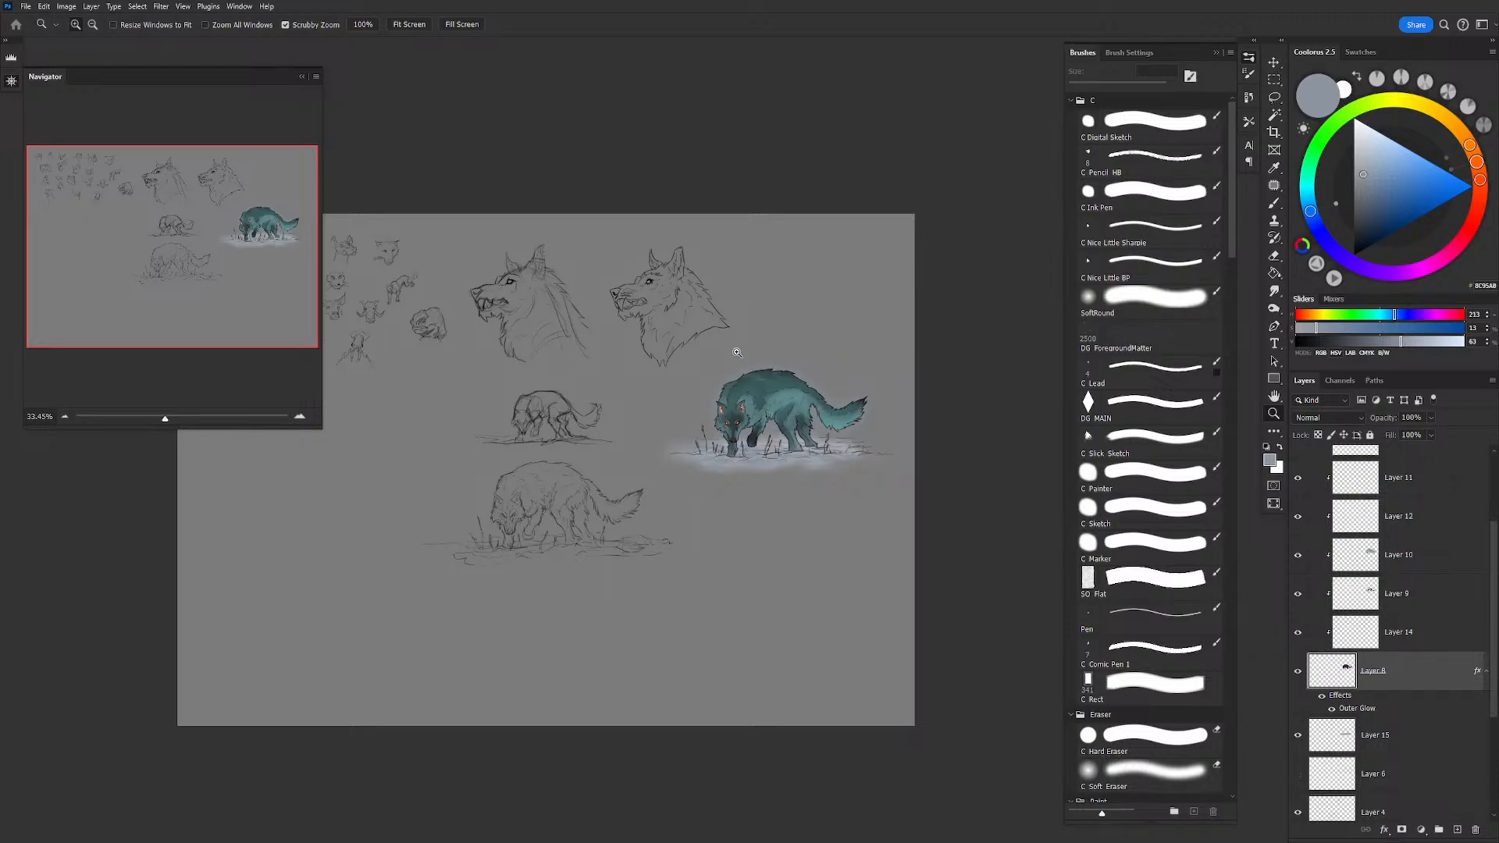
scroll(1405, 737, up, 3)
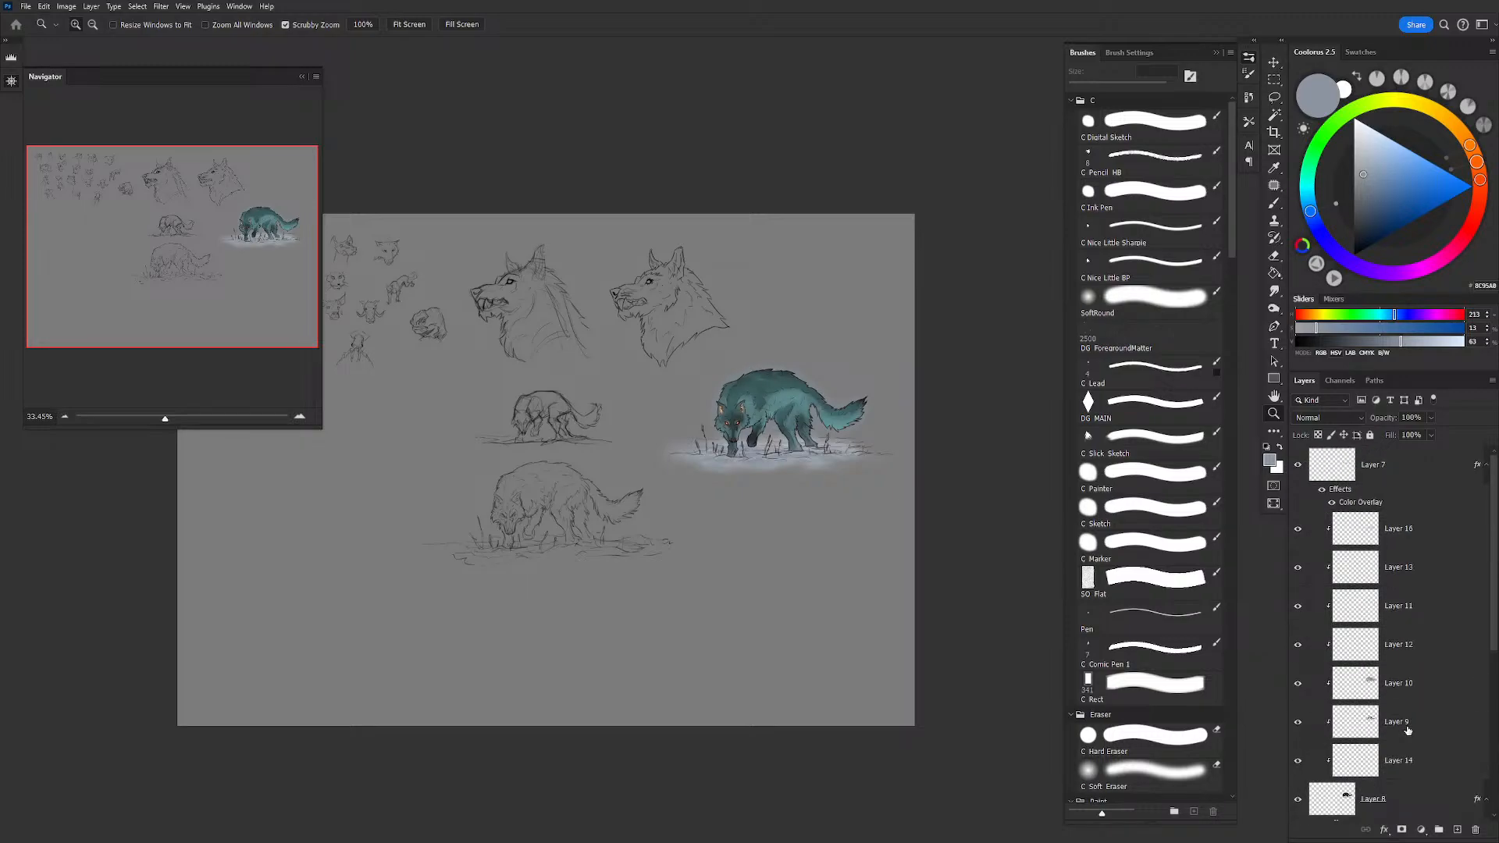
shift+click(1410, 470)
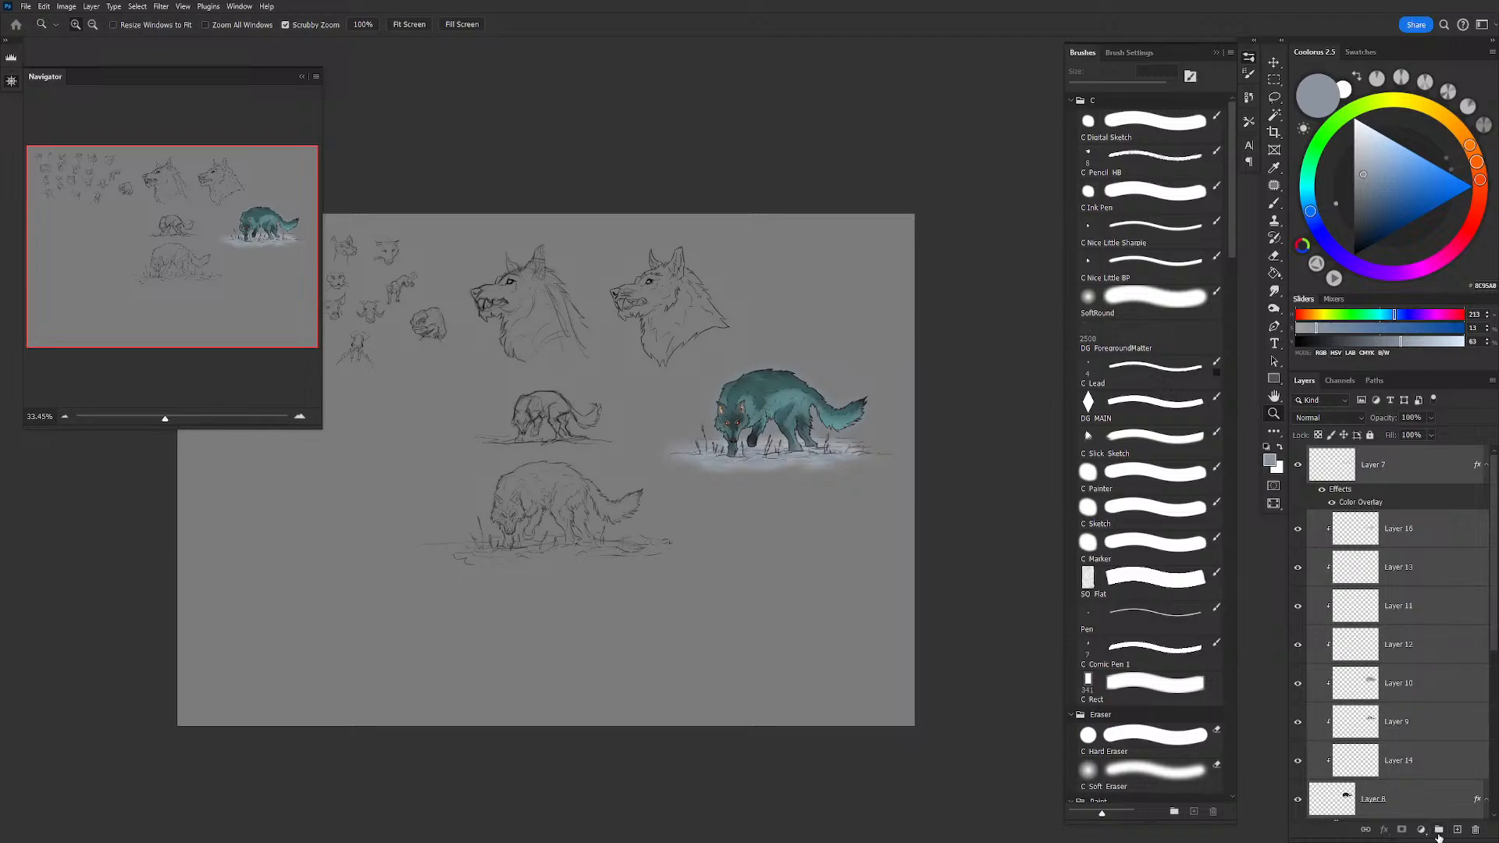
click(1438, 832)
click(1301, 454)
click(1300, 453)
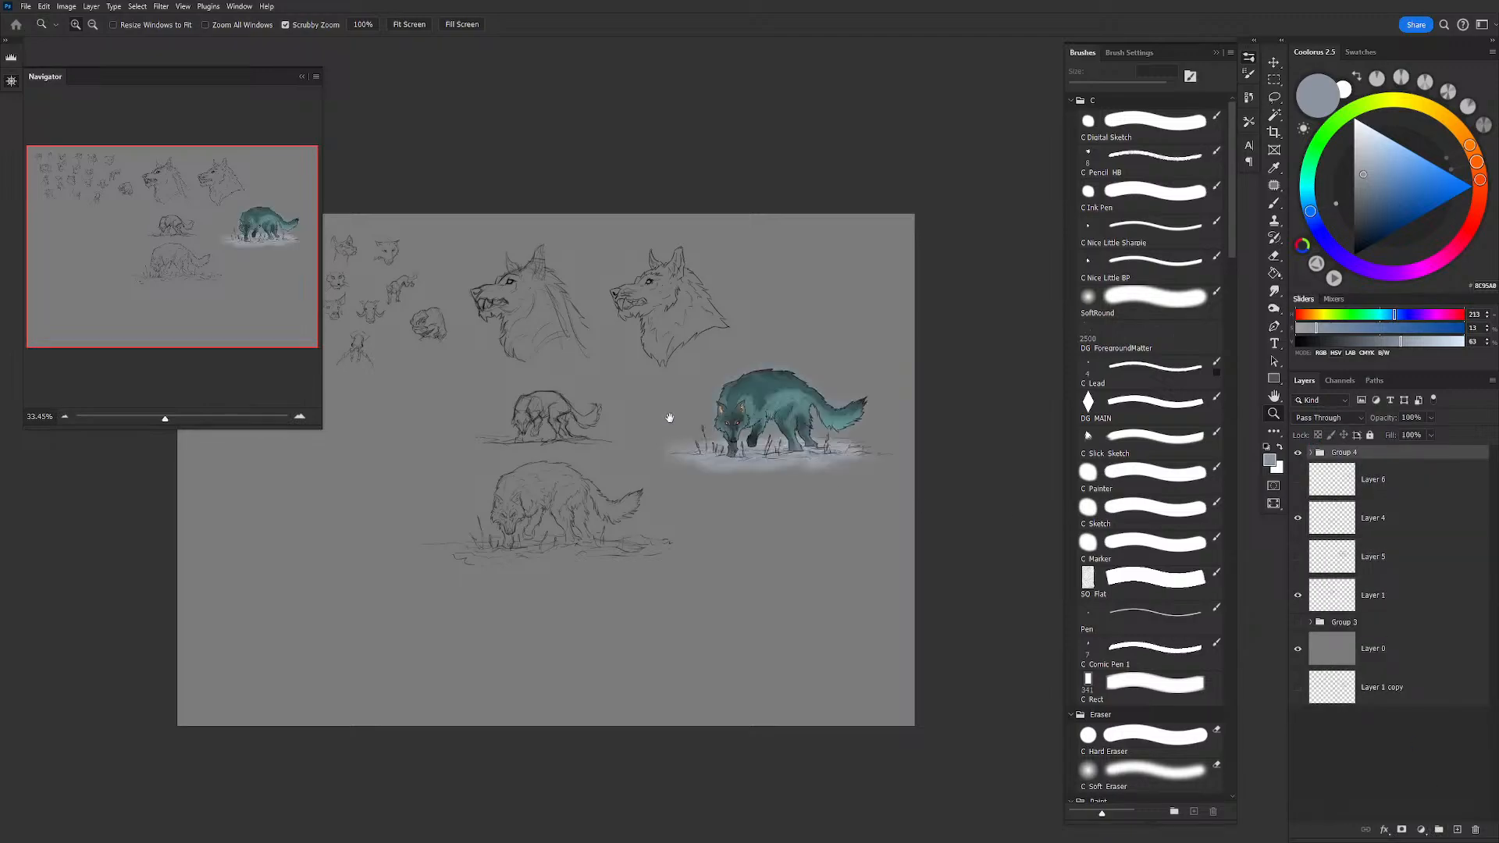
Step: Reset the colors to default black and white, then lasso the clean snarling wolf head on Layer 4 and copy it to a new layer
drag(669, 419, 666, 451)
drag(727, 380, 766, 381)
key(v)
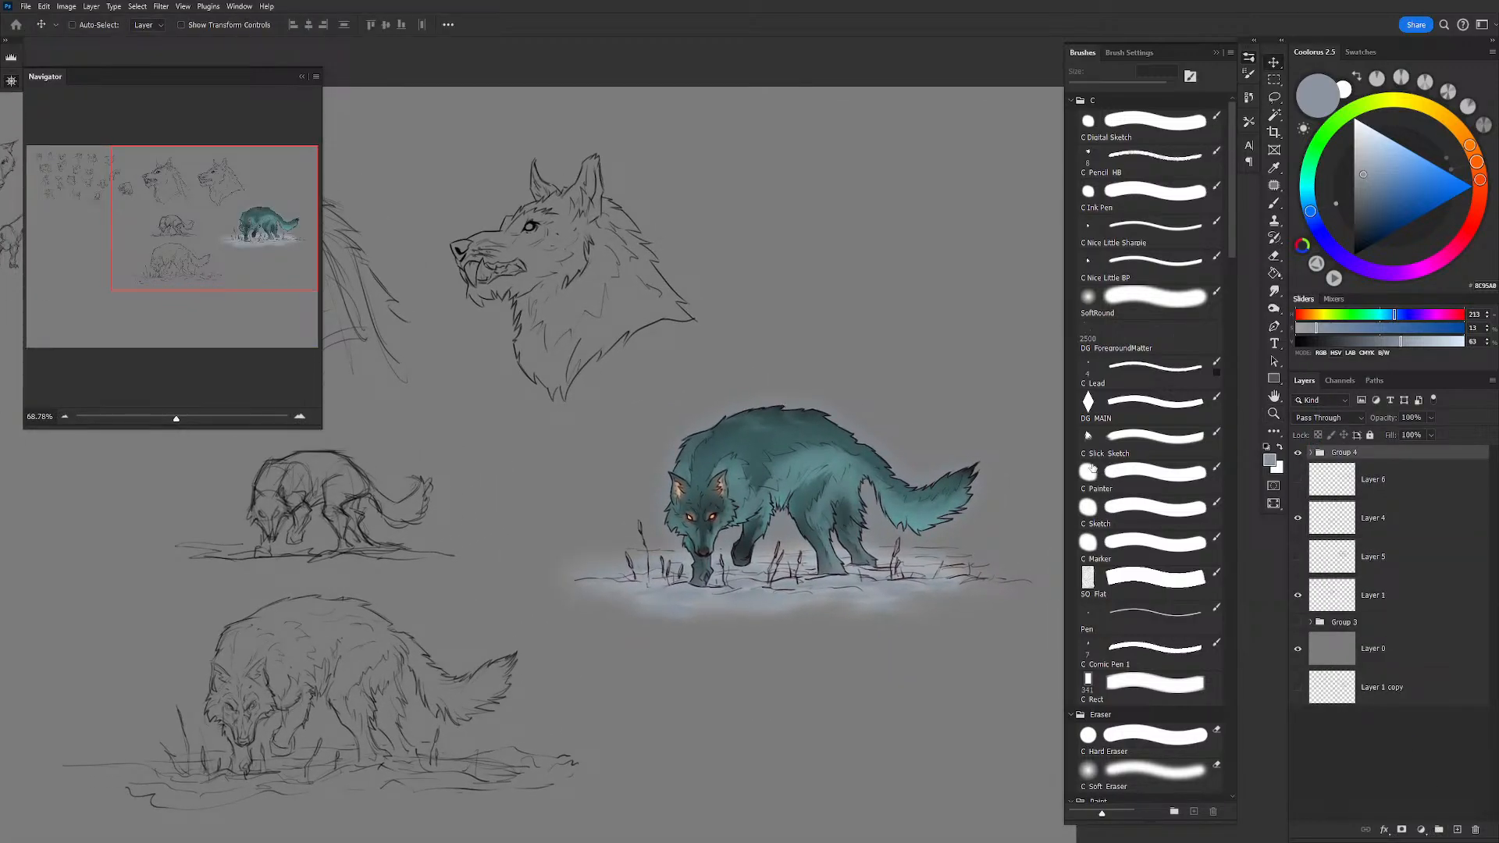
drag(669, 297, 778, 300)
key(d)
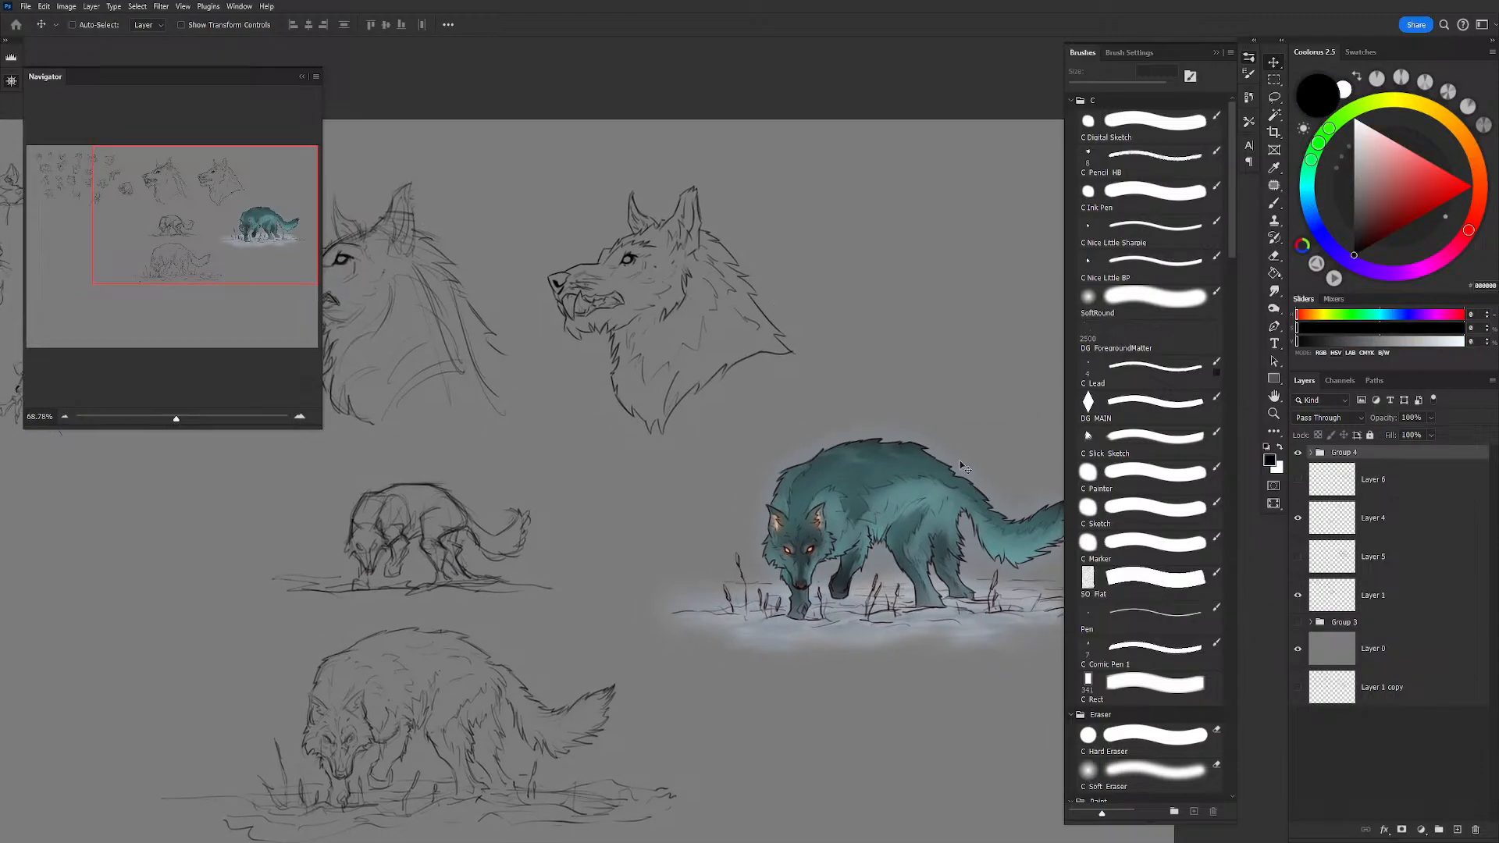
click(1386, 521)
key(l)
mouse_move(698, 200)
mouse_down()
mouse_move(691, 186)
mouse_move(530, 212)
mouse_move(664, 449)
mouse_move(827, 320)
mouse_up()
key(ctrl+j)
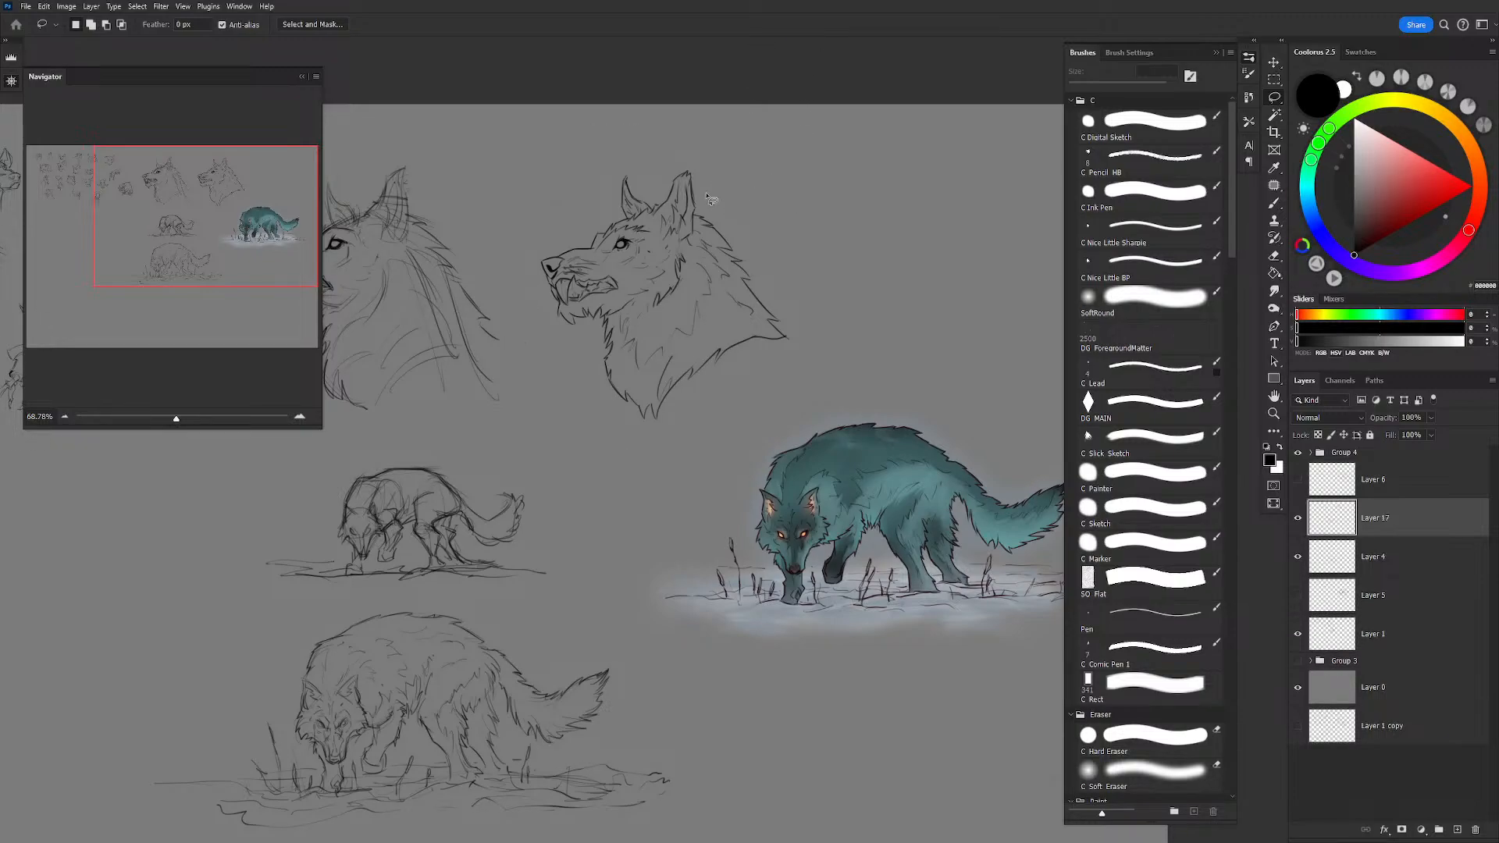
Step: Open the Liquify filter on the copied wolf head
key(v)
drag(801, 402, 825, 425)
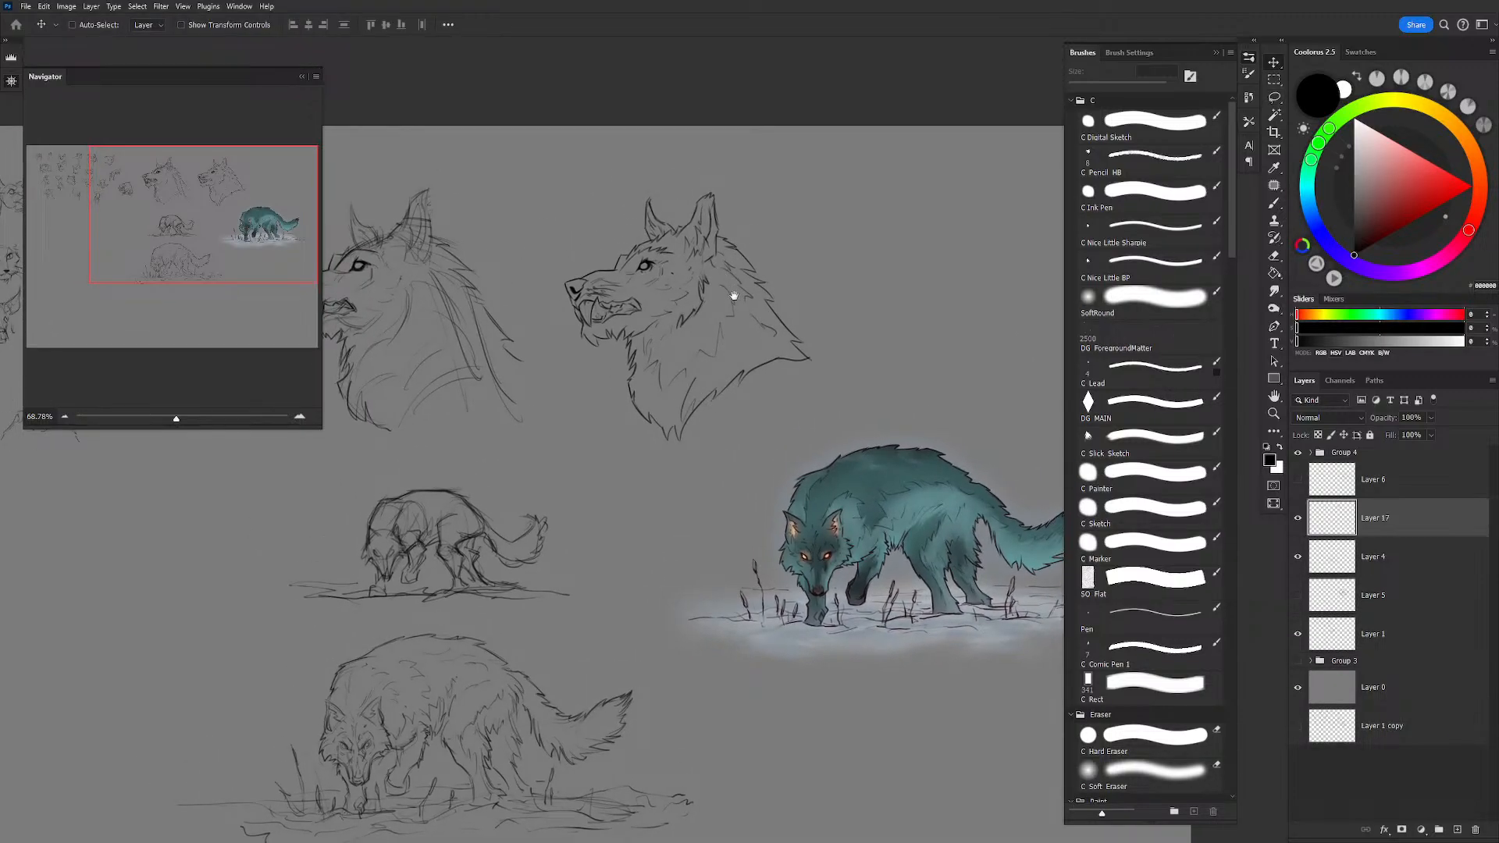
key(z)
drag(734, 296, 765, 297)
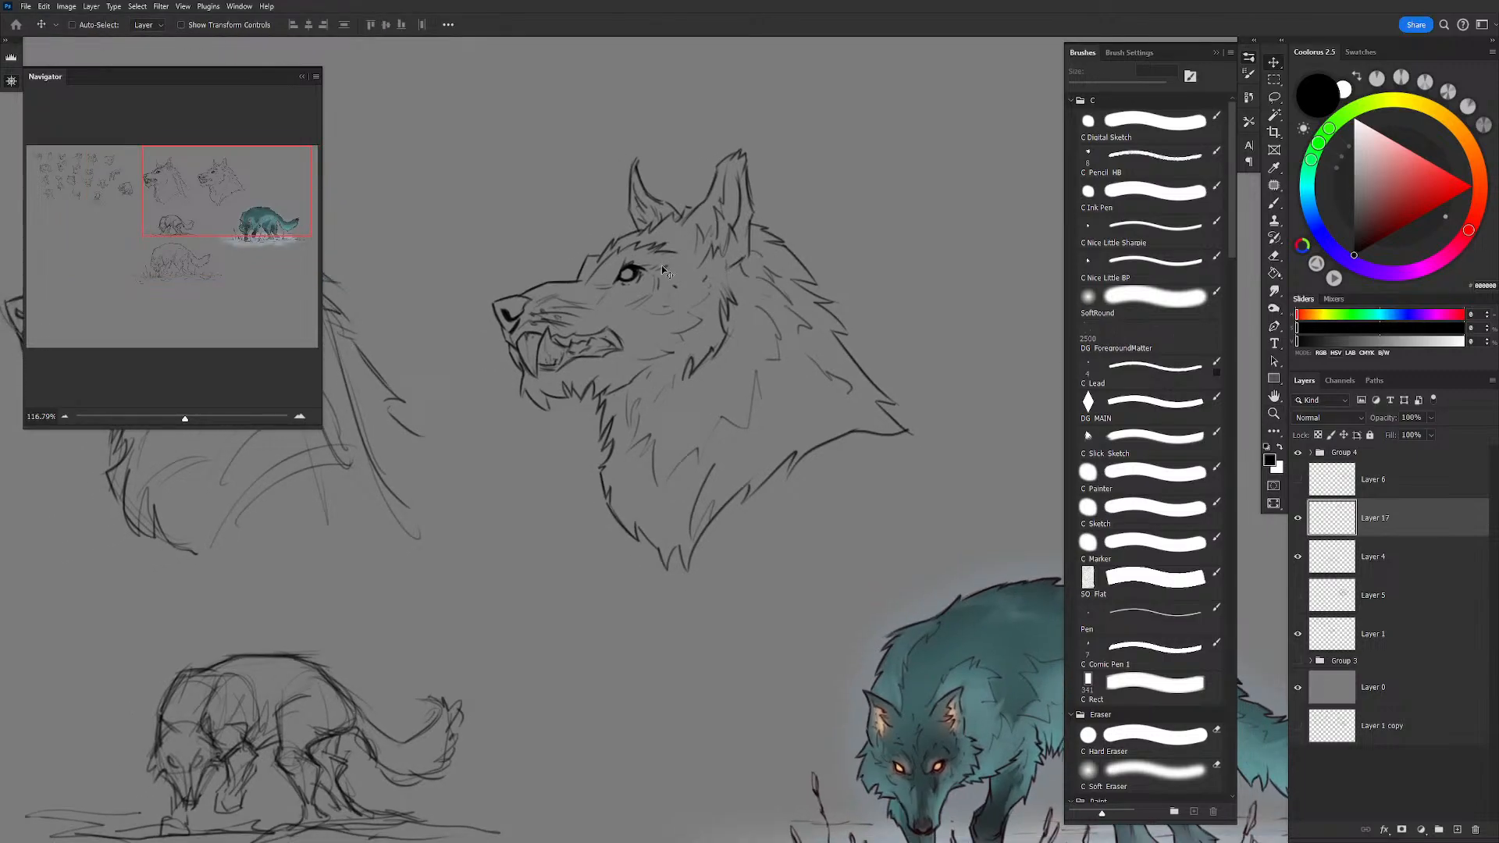
click(183, 6)
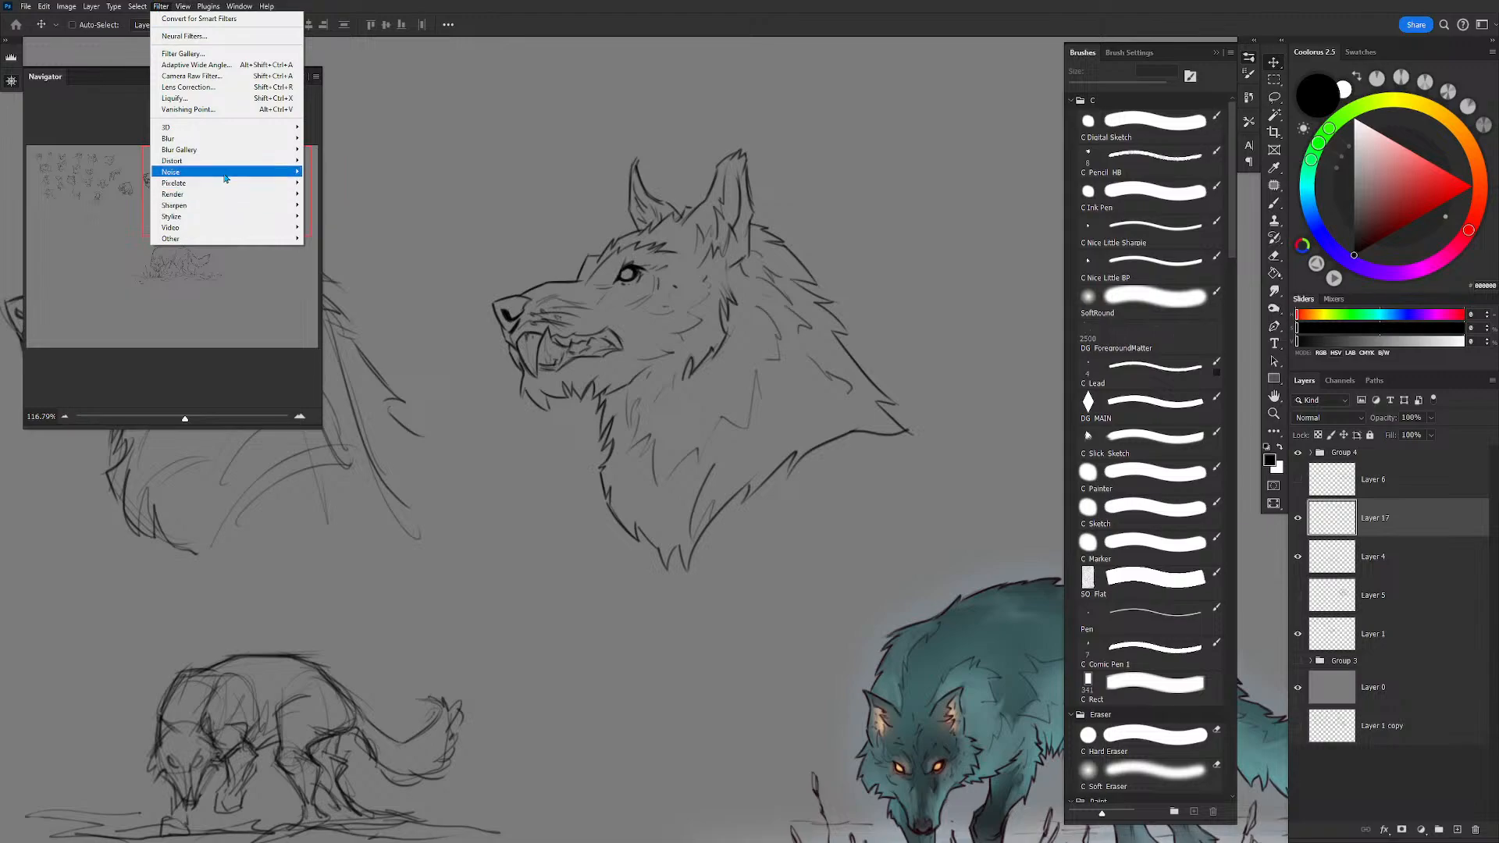
click(175, 98)
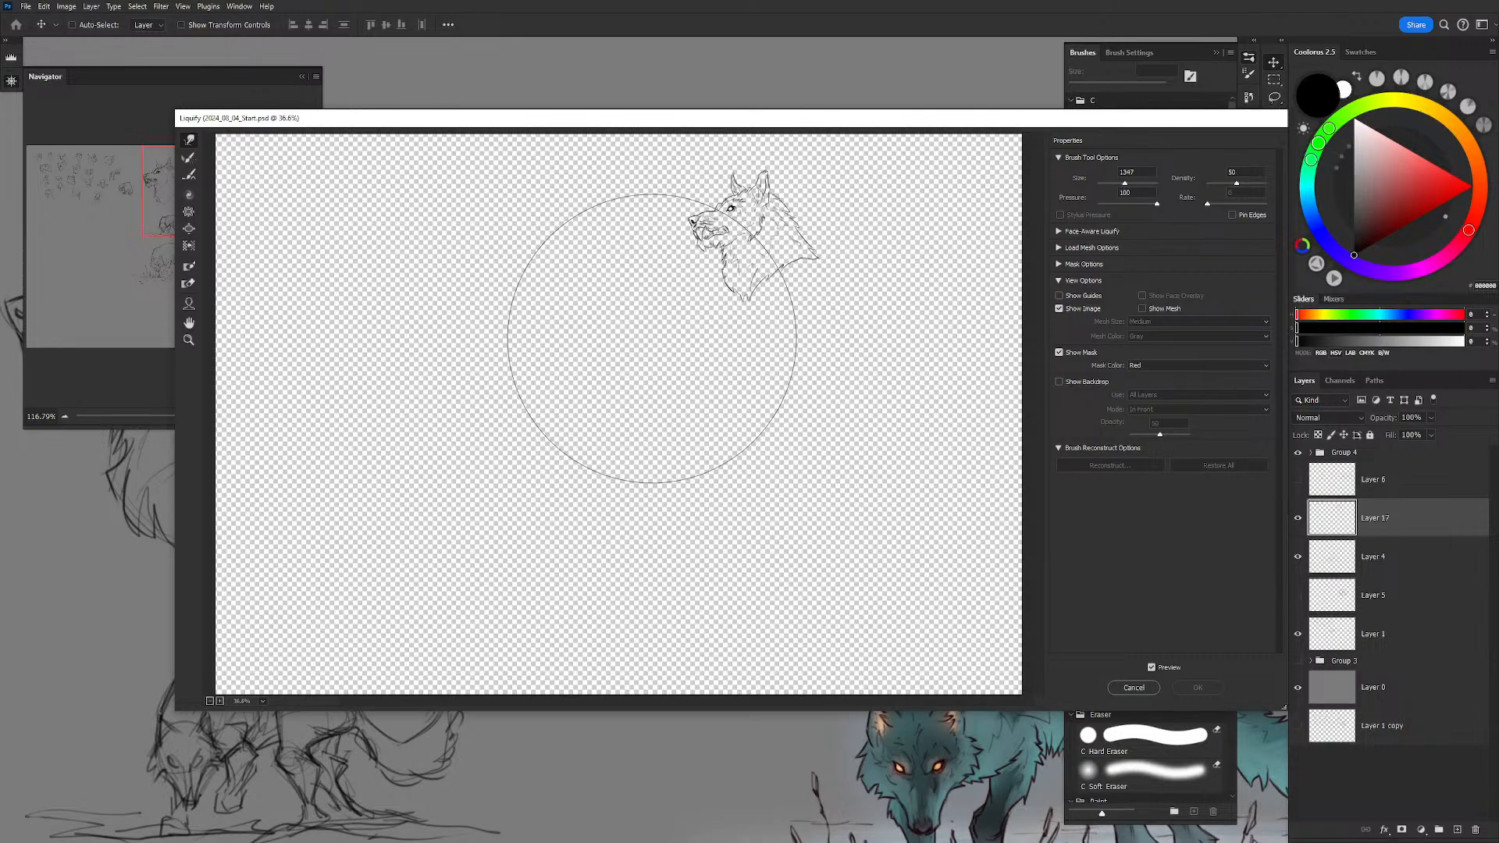
Step: Reduce the Liquify warp brush well below the head's size and push the wolf's muzzle inward to shorten it
key(alt)
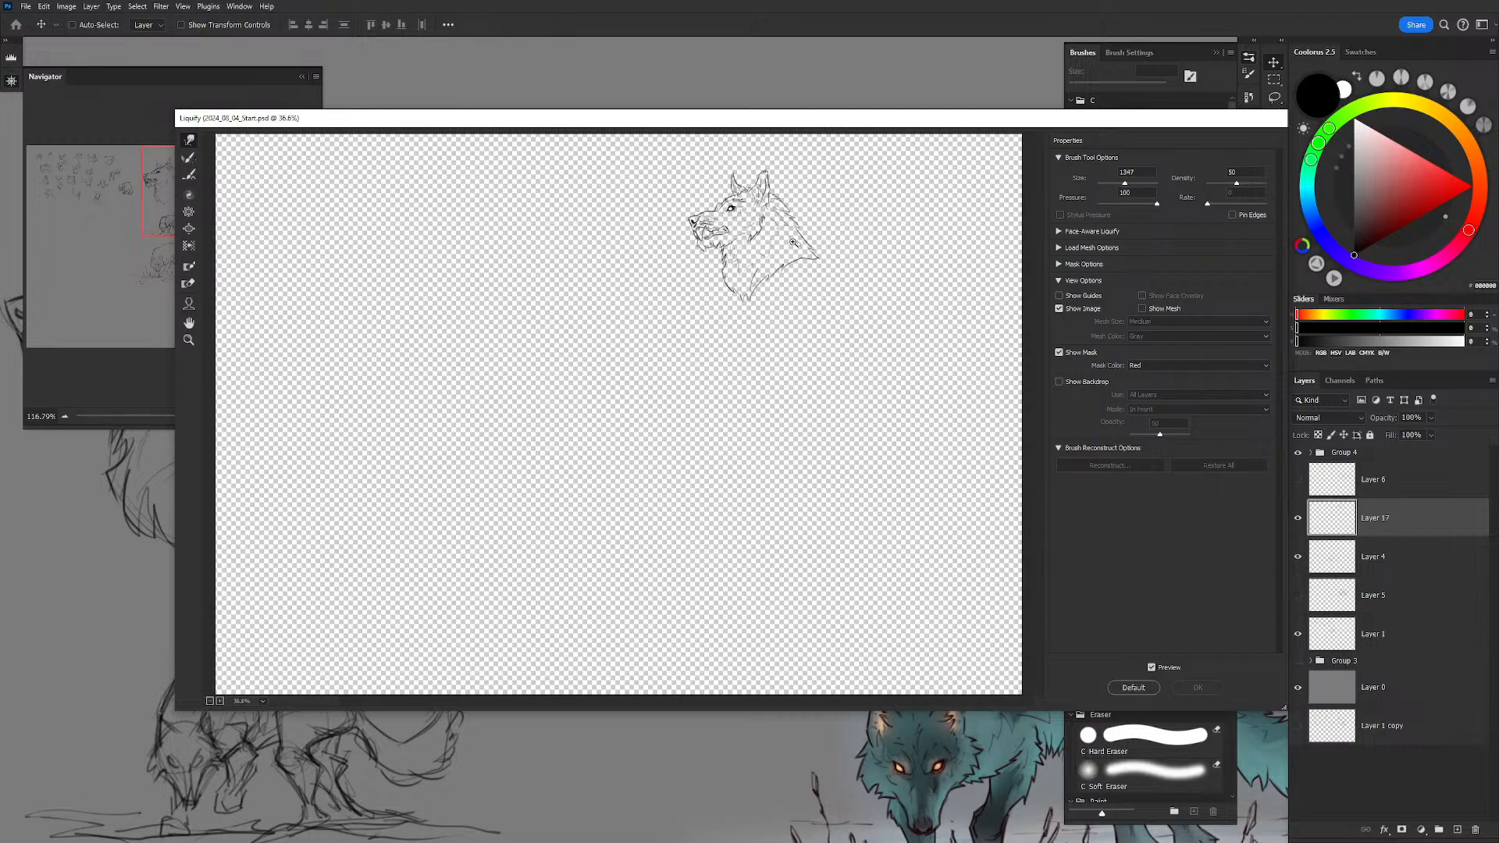
click(793, 256)
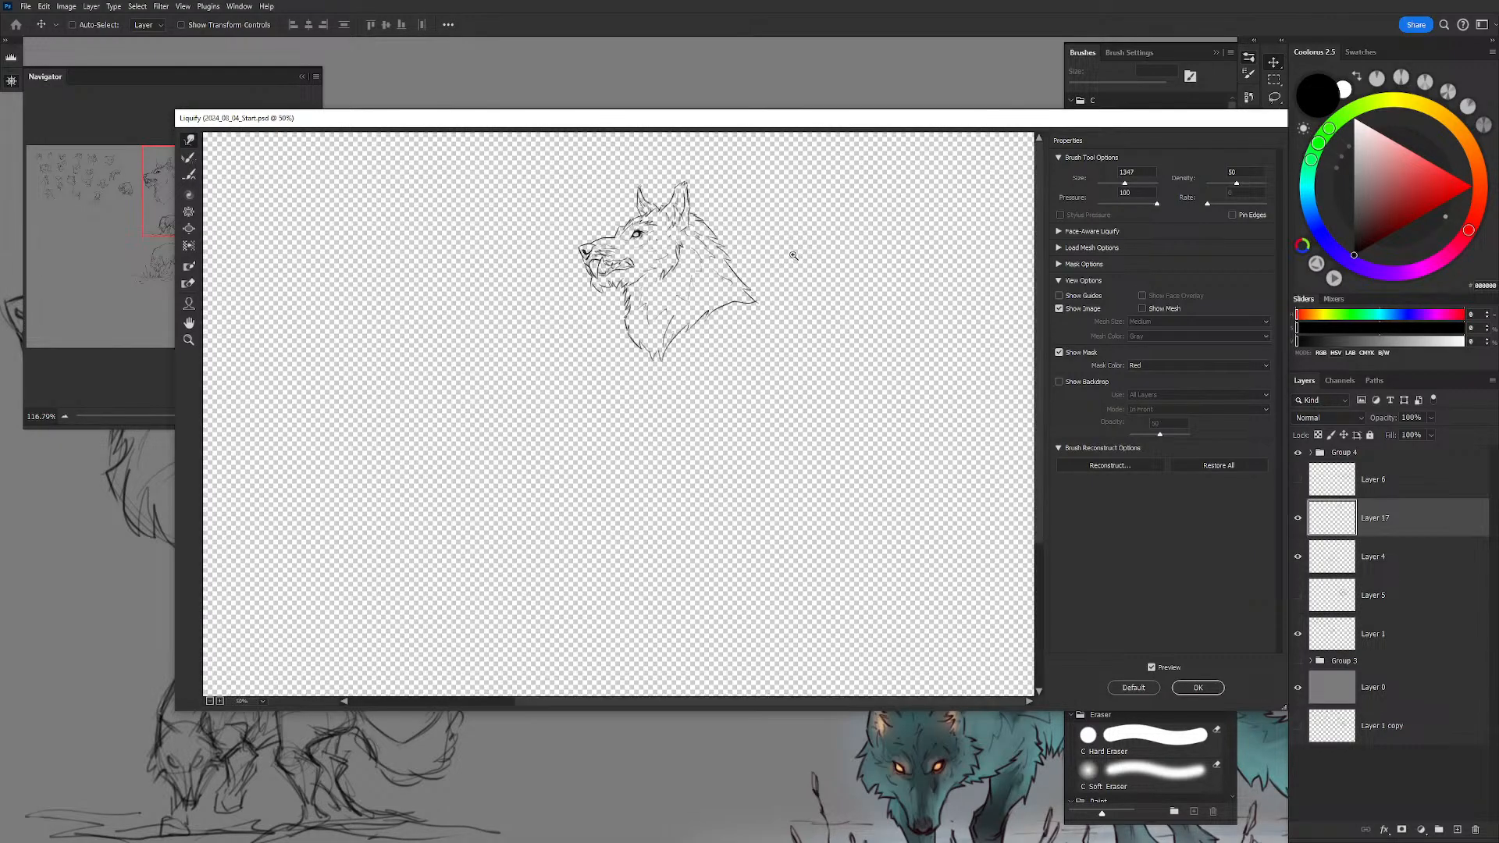
click(793, 256)
click(741, 320)
click(696, 388)
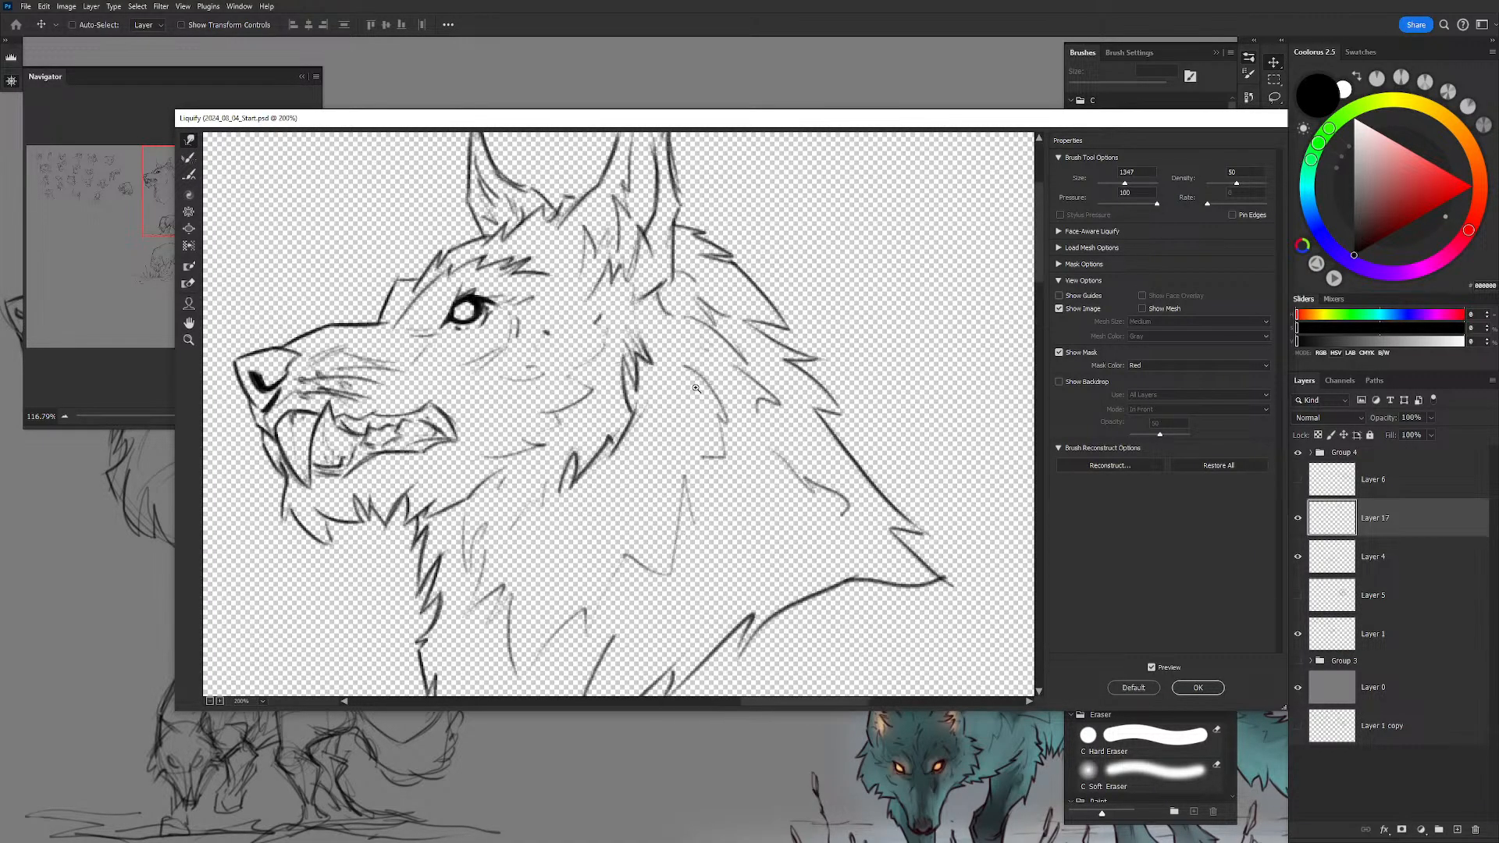
ctrl+alt+click(636, 361)
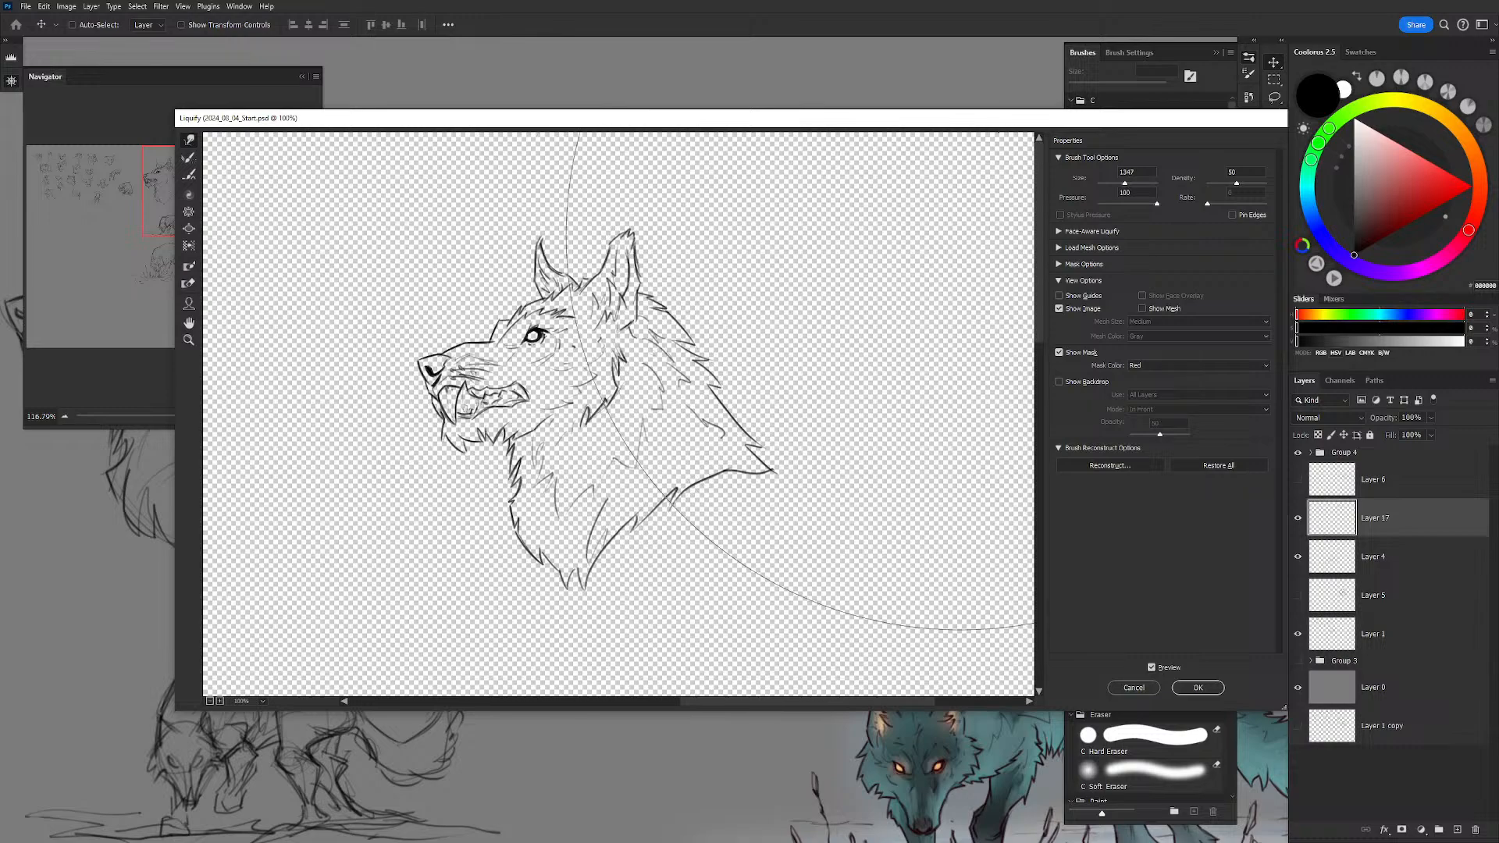
click(1071, 183)
drag(1071, 183, 1046, 179)
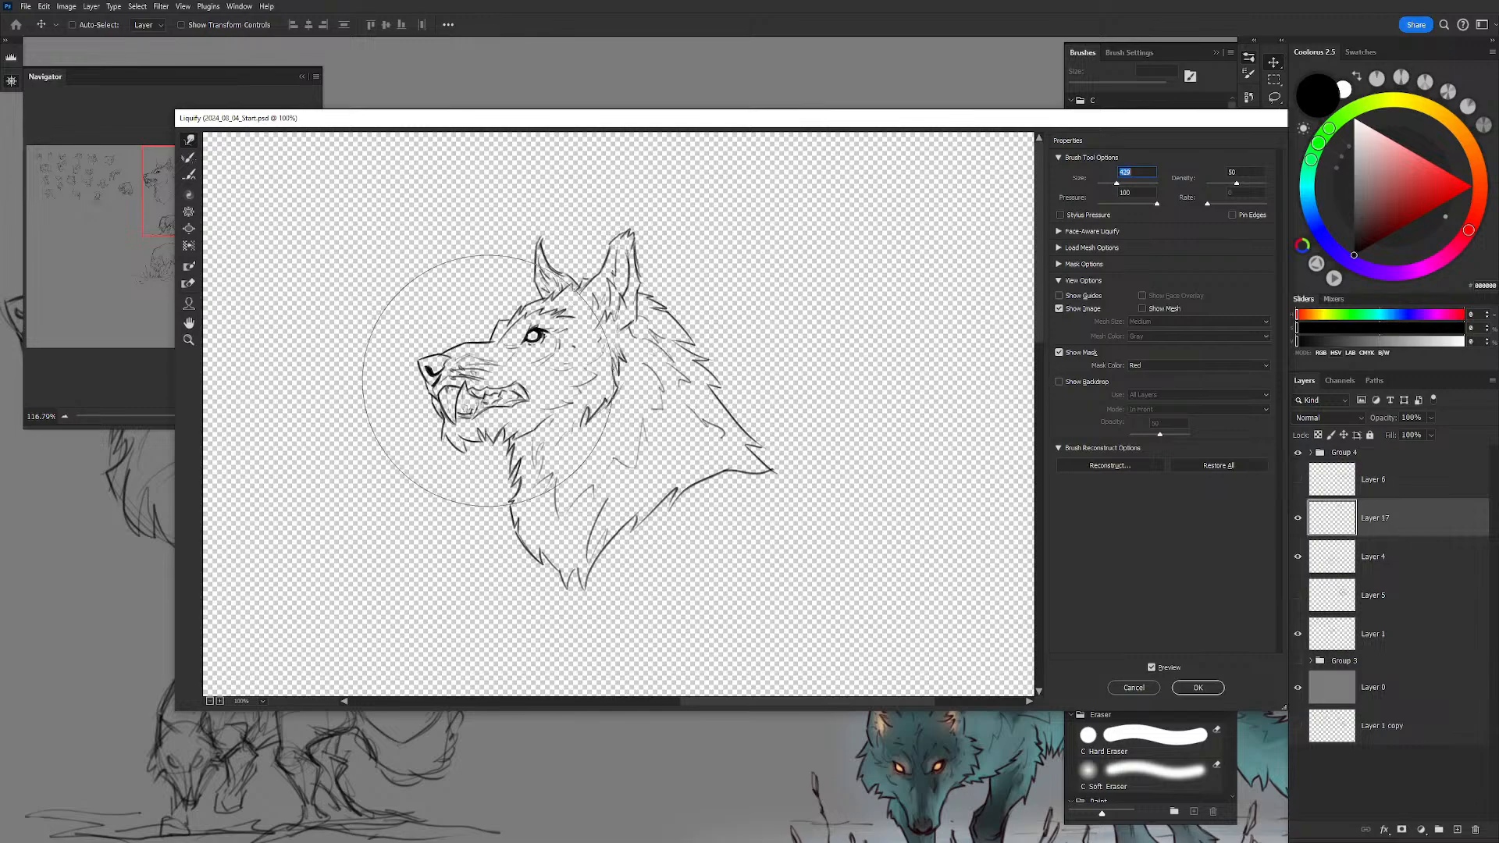
mouse_move(486, 382)
mouse_down()
mouse_move(410, 387)
mouse_move(465, 423)
mouse_move(445, 368)
mouse_move(540, 315)
mouse_move(462, 391)
mouse_move(505, 459)
mouse_move(521, 459)
mouse_move(490, 467)
mouse_move(615, 335)
mouse_move(528, 342)
mouse_move(628, 275)
mouse_move(637, 258)
mouse_move(622, 257)
mouse_move(666, 258)
mouse_move(604, 270)
mouse_move(639, 275)
mouse_up()
Step: Reduce the Liquify warp brush to size 183, then reshape the wolf's near ear and push the fur along its nape outward
drag(1077, 185, 1048, 184)
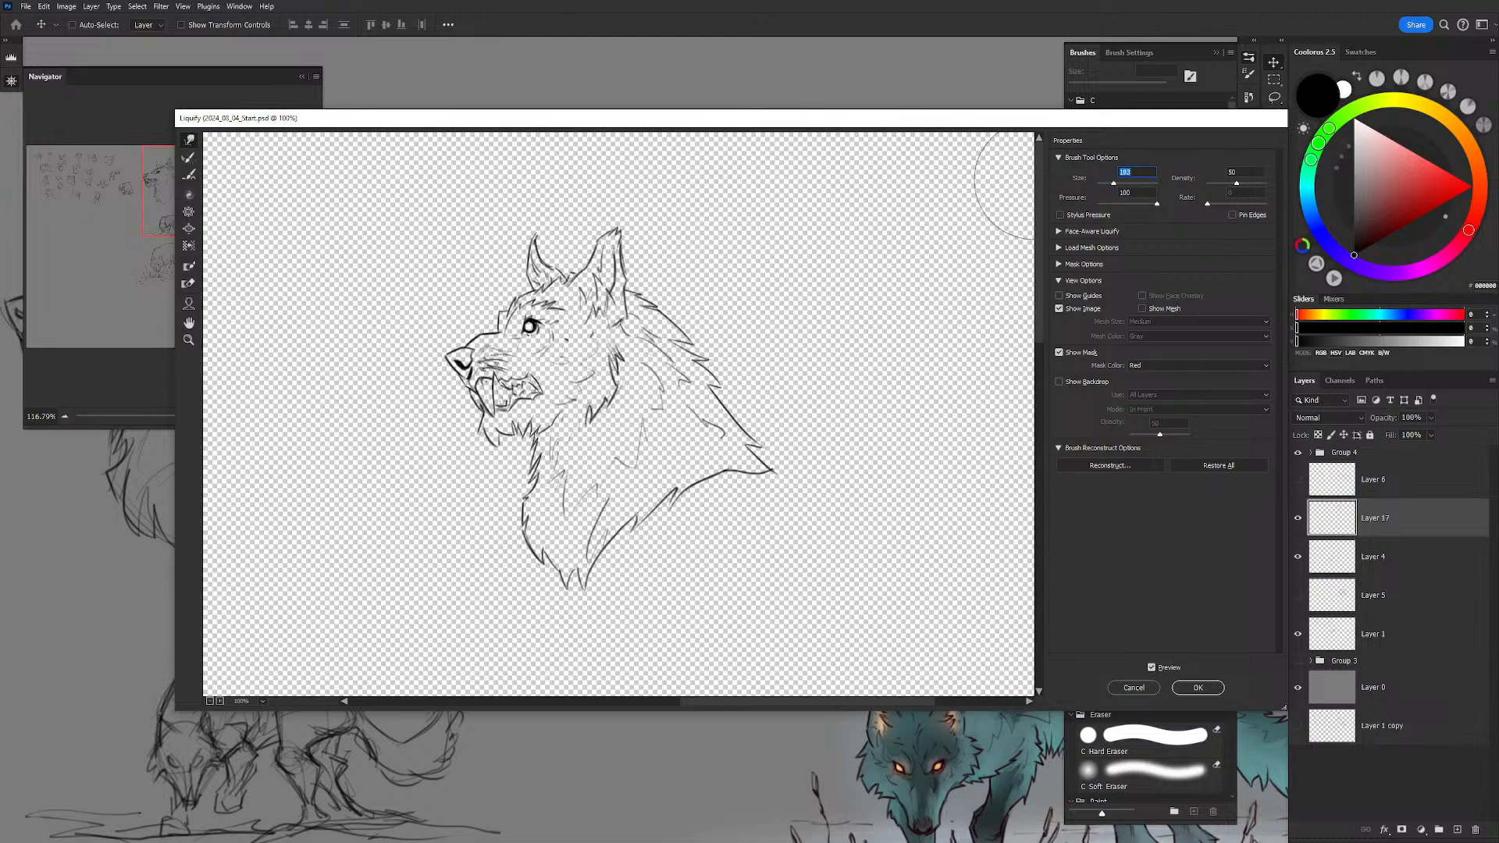
mouse_move(610, 279)
mouse_down()
mouse_move(607, 233)
mouse_move(570, 249)
mouse_move(587, 246)
mouse_move(624, 298)
mouse_move(631, 285)
mouse_move(617, 316)
mouse_move(609, 242)
mouse_move(729, 325)
mouse_move(683, 426)
mouse_move(614, 397)
mouse_move(586, 409)
mouse_move(624, 348)
mouse_move(594, 412)
mouse_move(608, 382)
mouse_move(574, 426)
mouse_move(561, 419)
mouse_move(576, 429)
mouse_move(546, 460)
mouse_move(496, 320)
mouse_move(503, 332)
mouse_move(489, 317)
mouse_move(445, 335)
mouse_move(455, 350)
mouse_move(452, 335)
mouse_up()
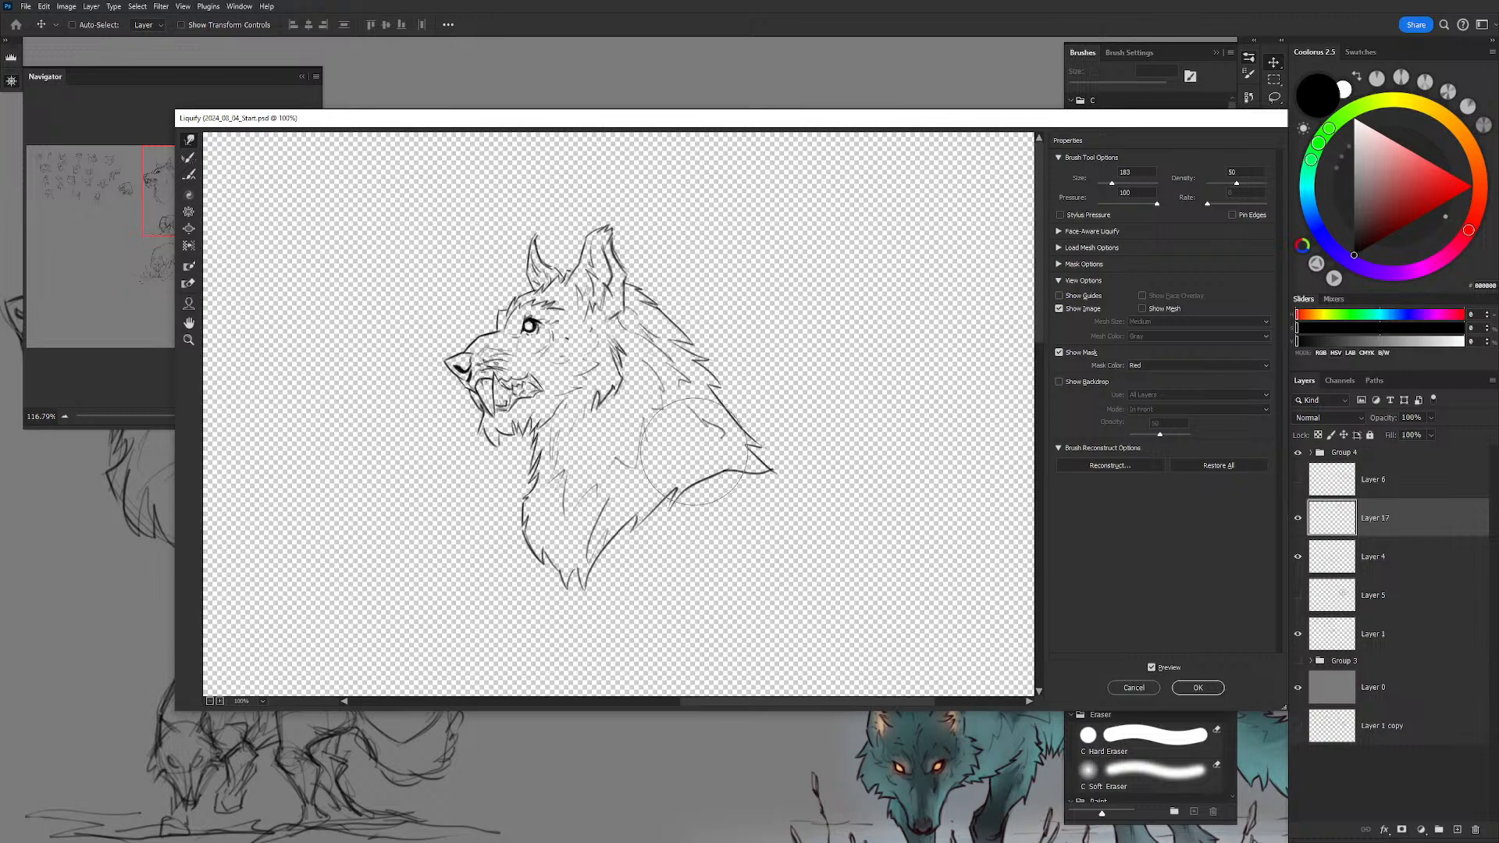
mouse_move(686, 358)
mouse_down()
mouse_move(697, 350)
mouse_move(669, 313)
mouse_up()
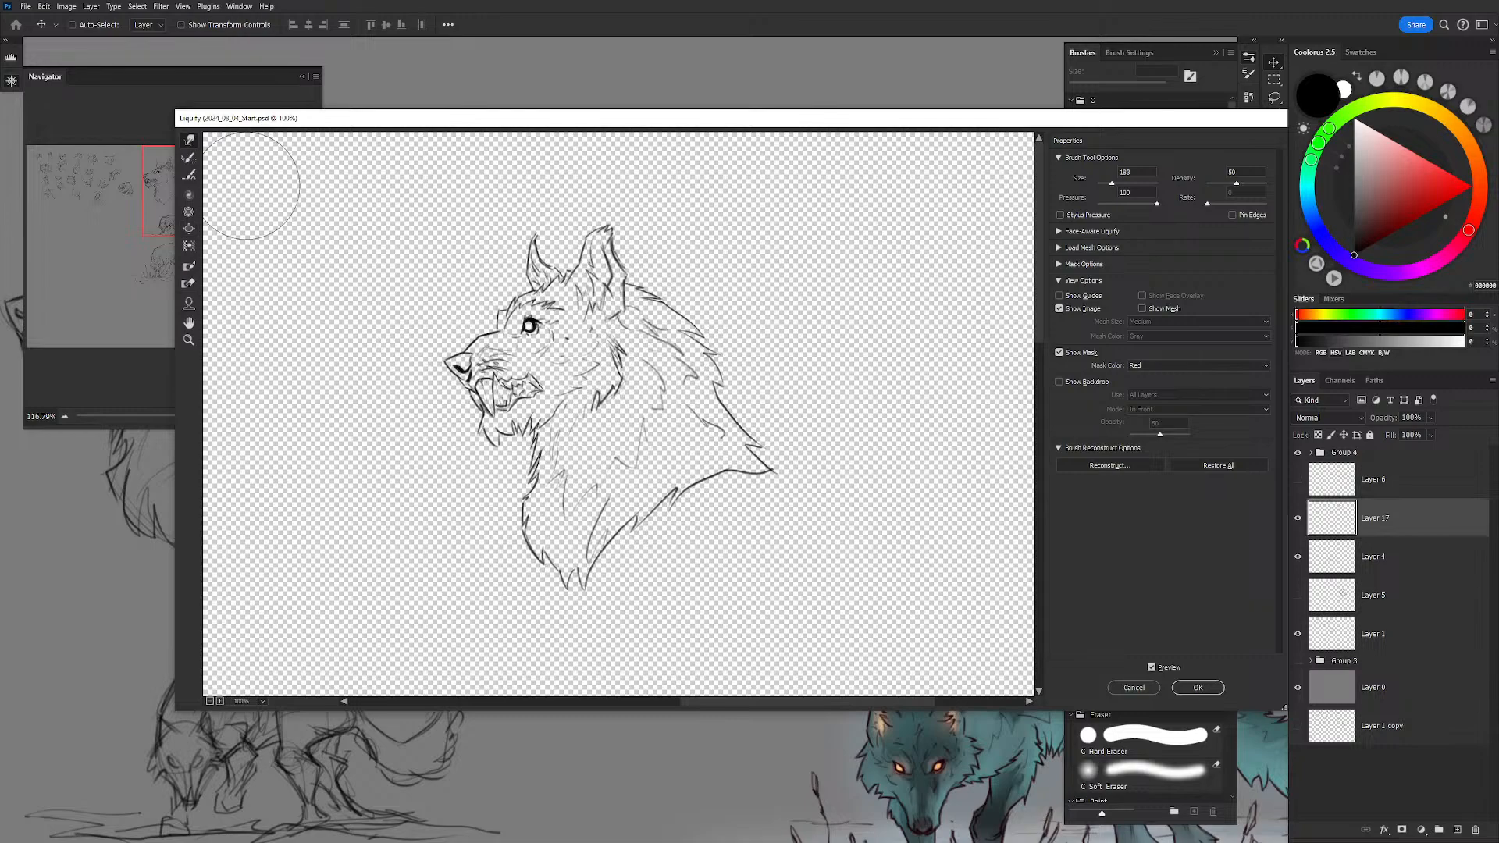
Step: Enlarge the wolf's eye with the Bloat tool, then nudge it back into shape with Forward Warp
click(188, 228)
drag(553, 339, 534, 329)
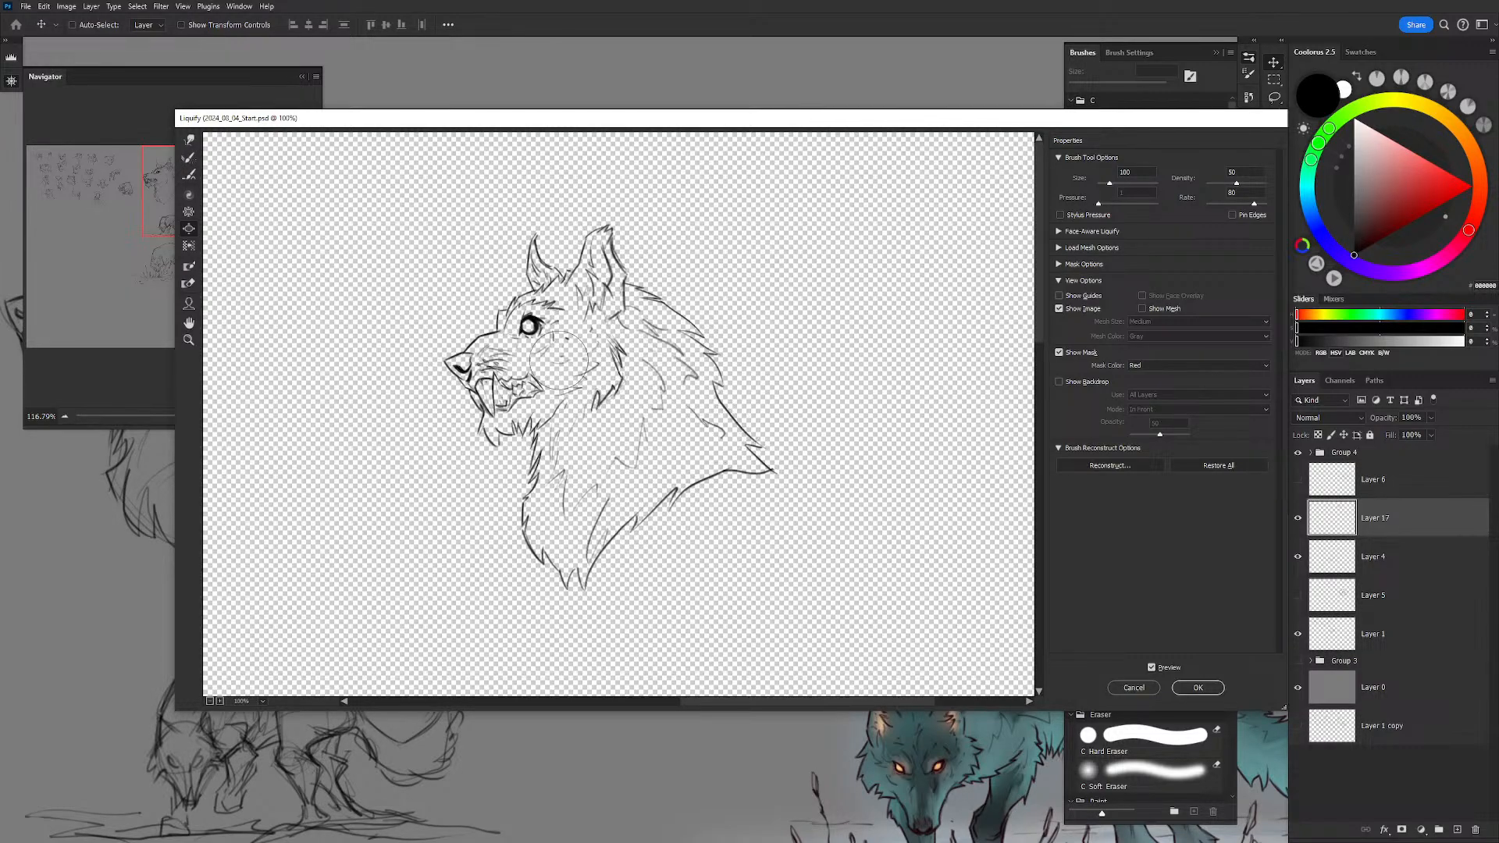
click(189, 139)
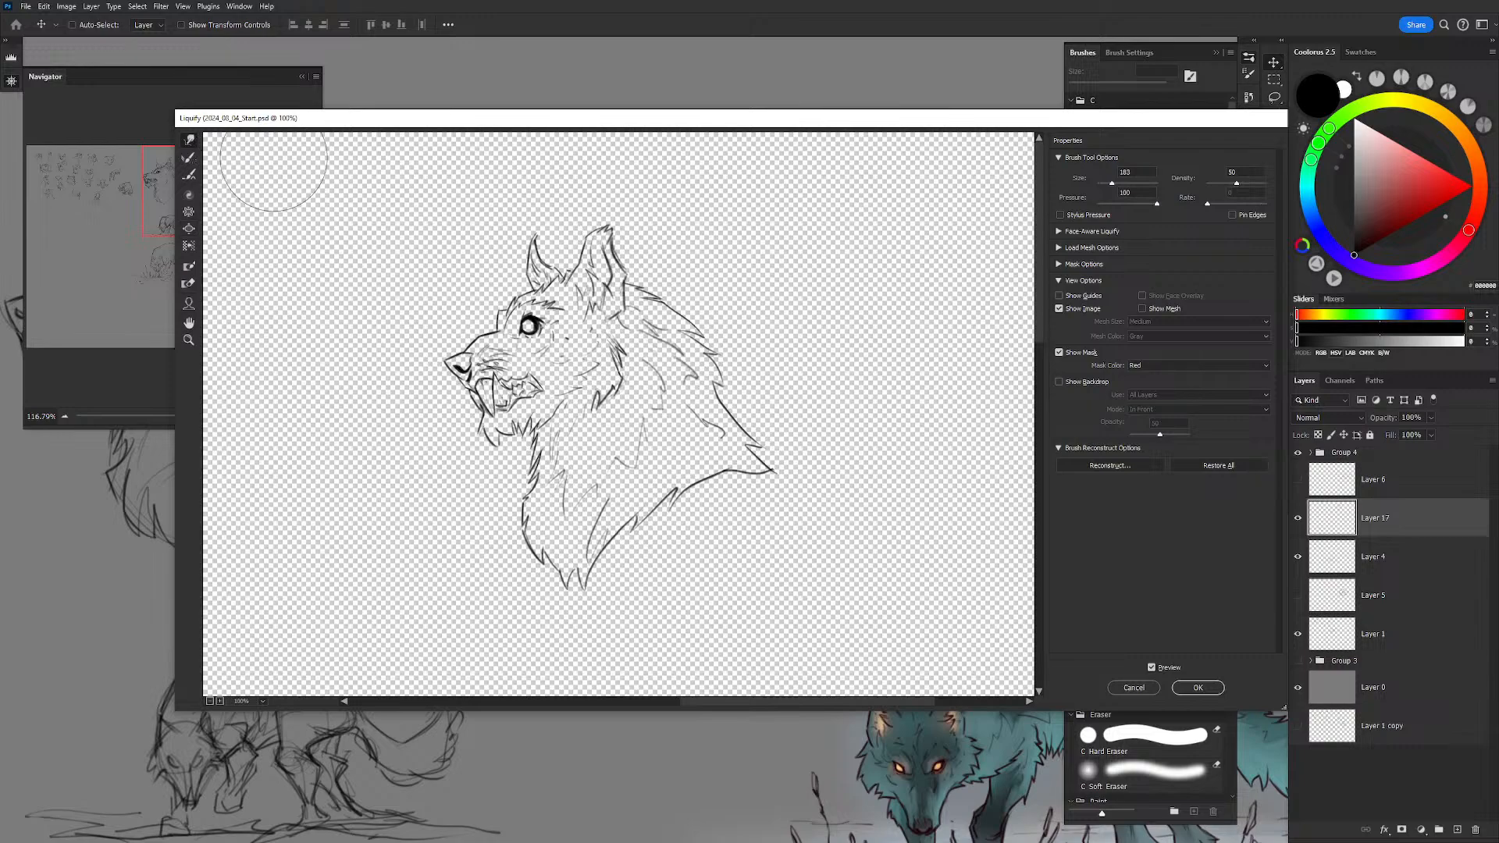
drag(529, 327, 554, 341)
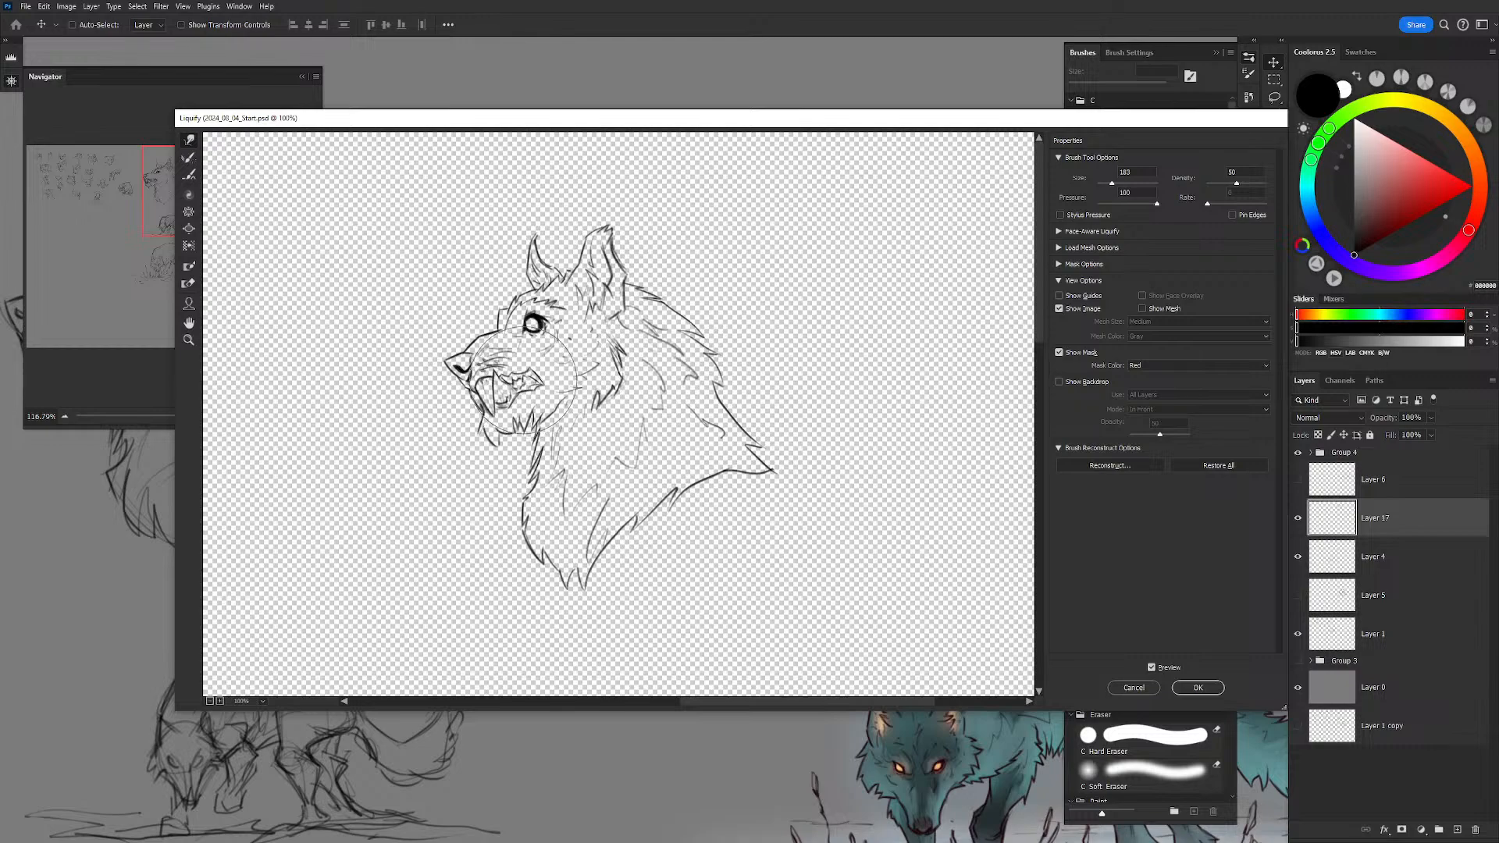
Step: Warp the wolf's mouth corner, lower jaw and cheek into shape, then apply the Liquify filter
drag(537, 380, 629, 555)
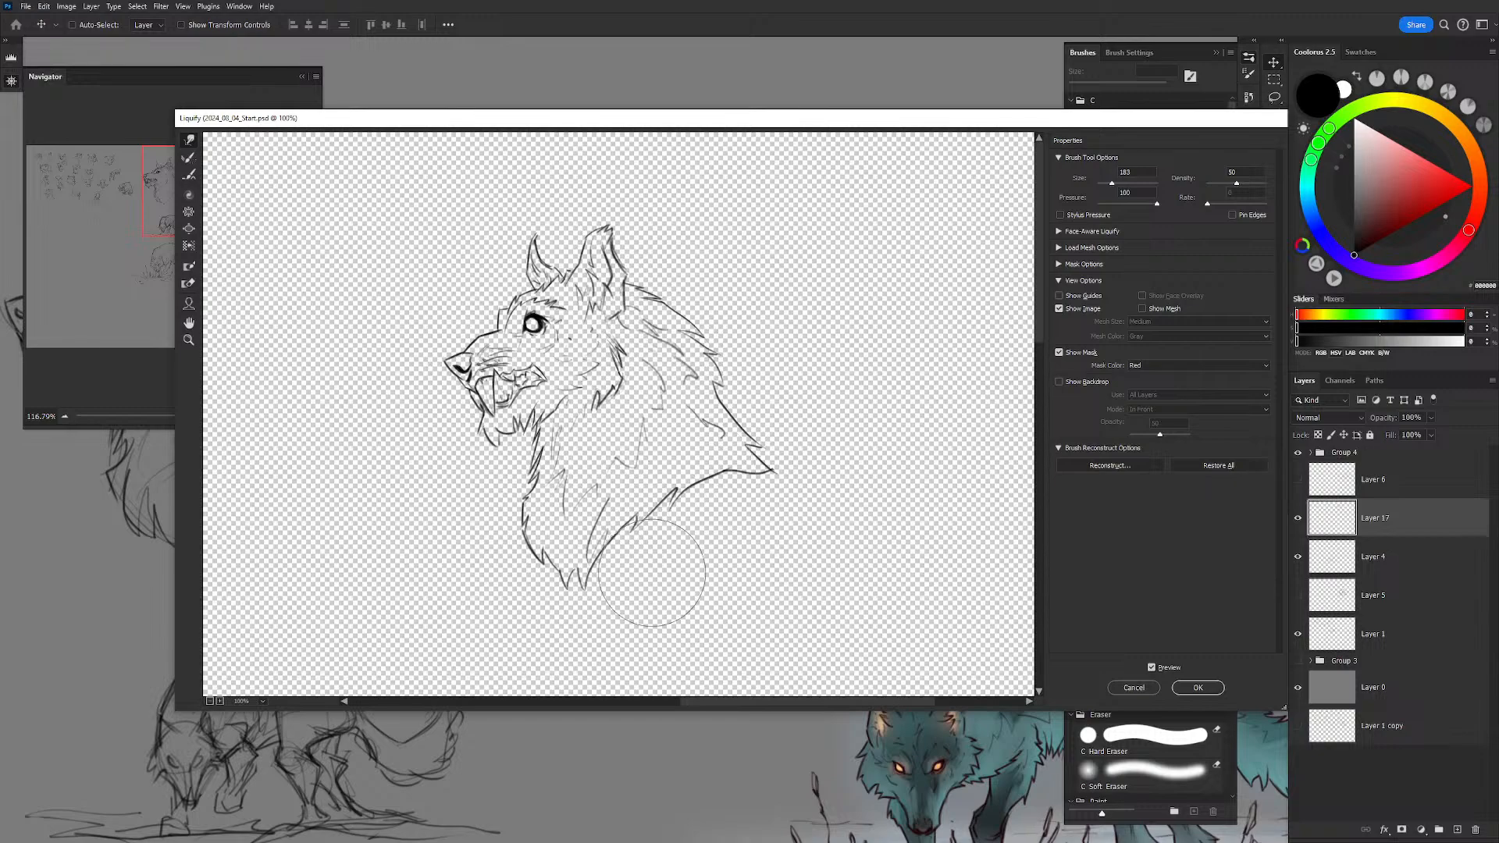
mouse_move(484, 442)
mouse_down()
mouse_move(471, 441)
mouse_move(540, 404)
mouse_up()
drag(481, 463, 489, 461)
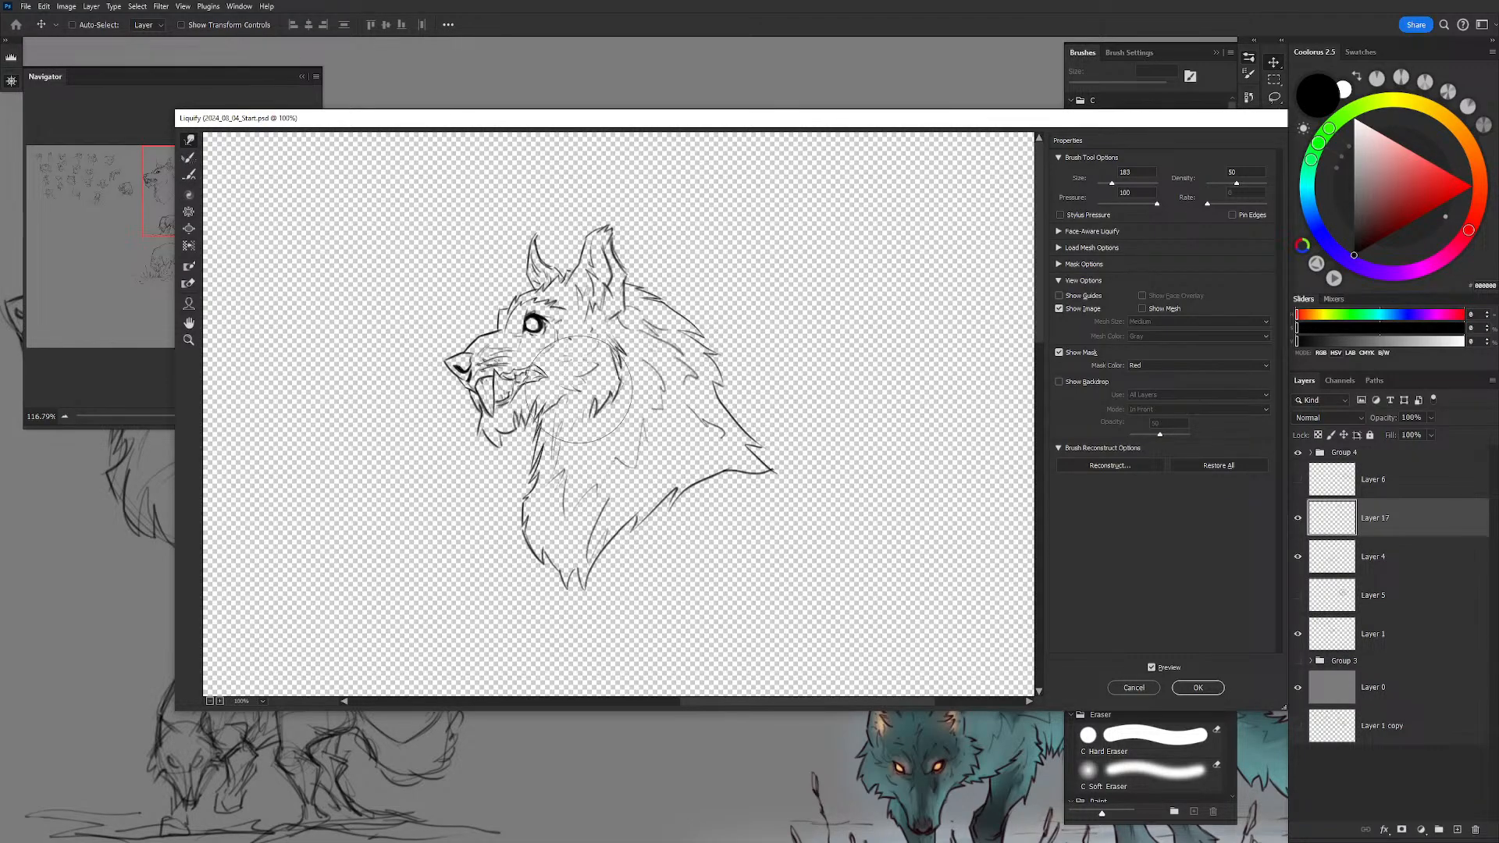
drag(579, 389, 578, 392)
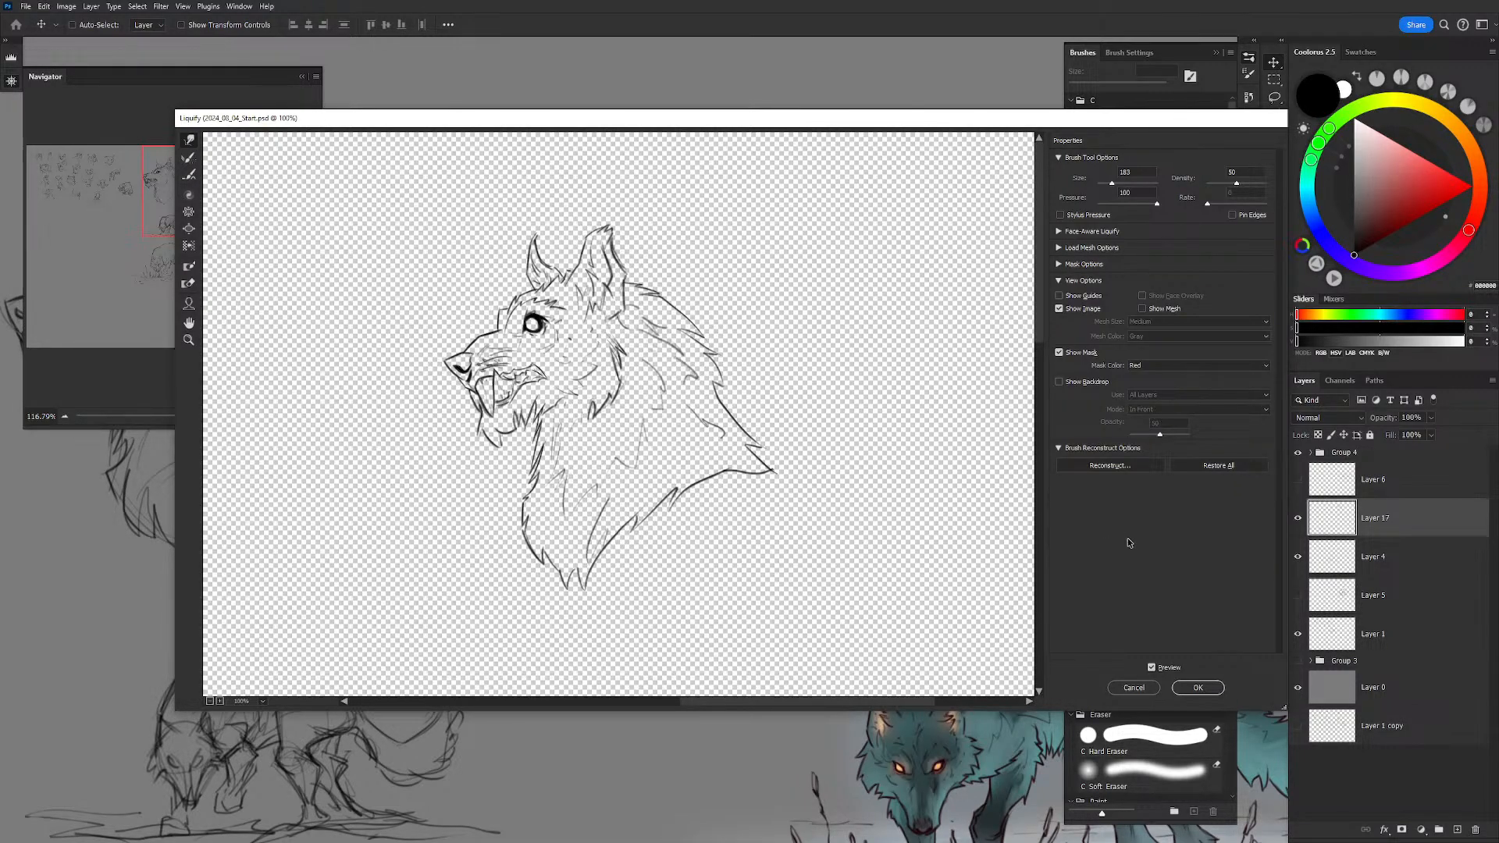
click(1202, 688)
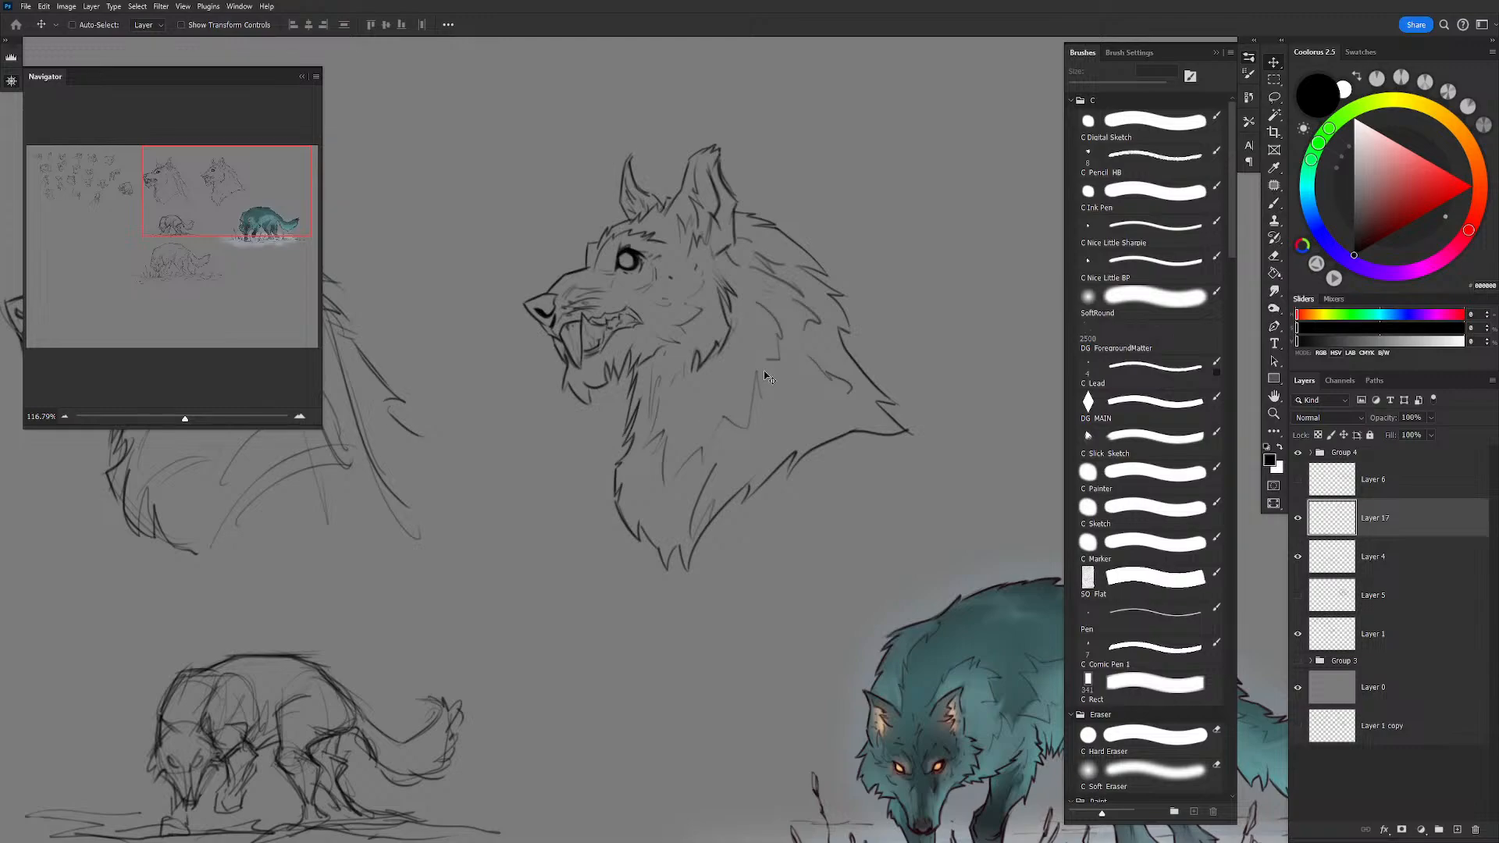
Step: Add a new layer directly beneath the reshaped head's line art on Layer 17 and choose the C Nice Little BP brush
key(z)
drag(735, 349, 679, 343)
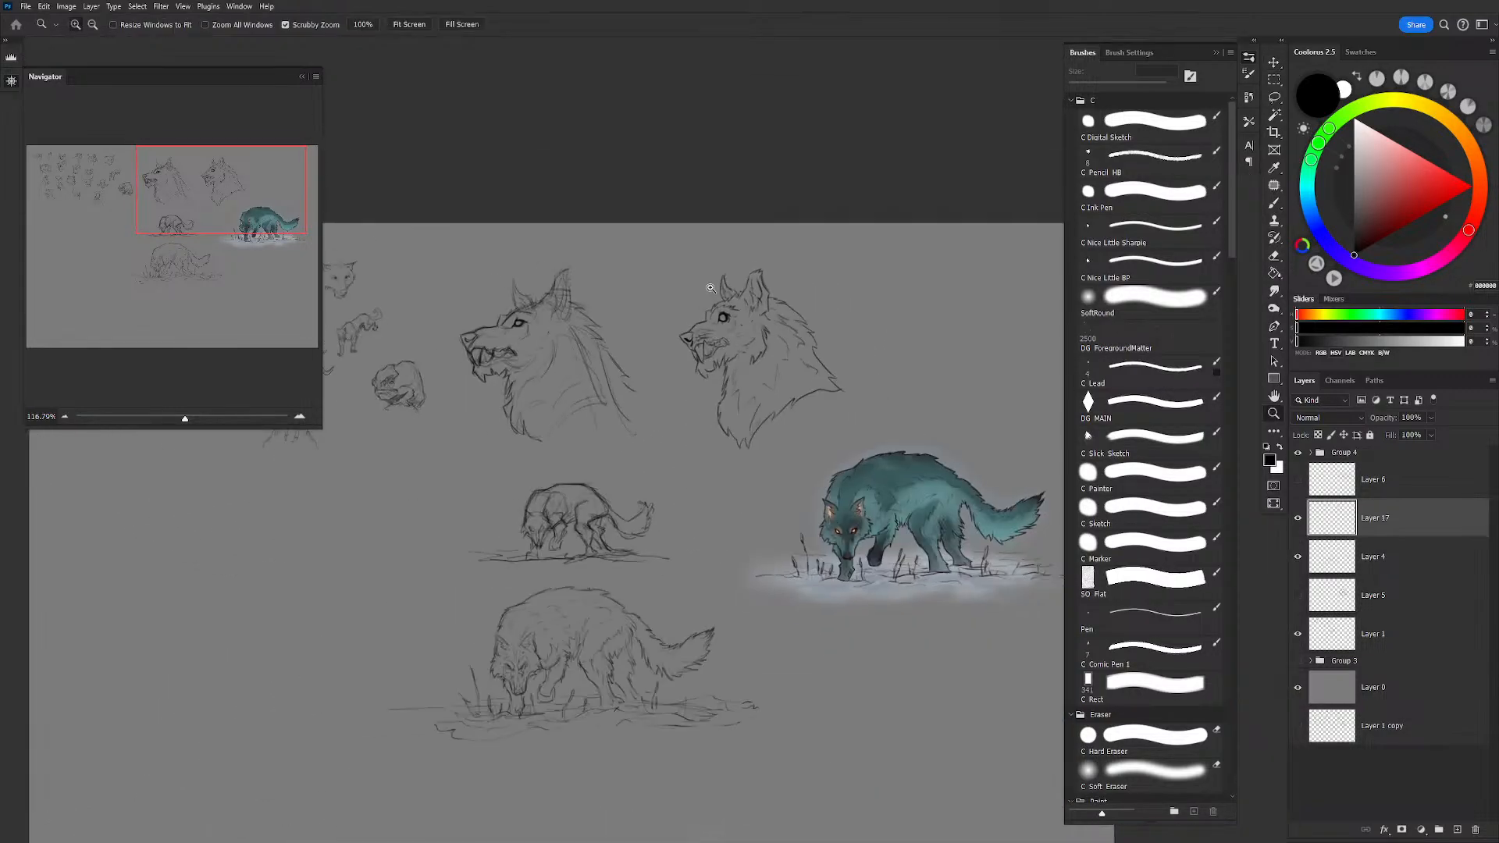
drag(802, 324, 668, 266)
mouse_move(692, 316)
mouse_down()
mouse_move(628, 287)
mouse_move(708, 297)
mouse_move(674, 300)
mouse_up()
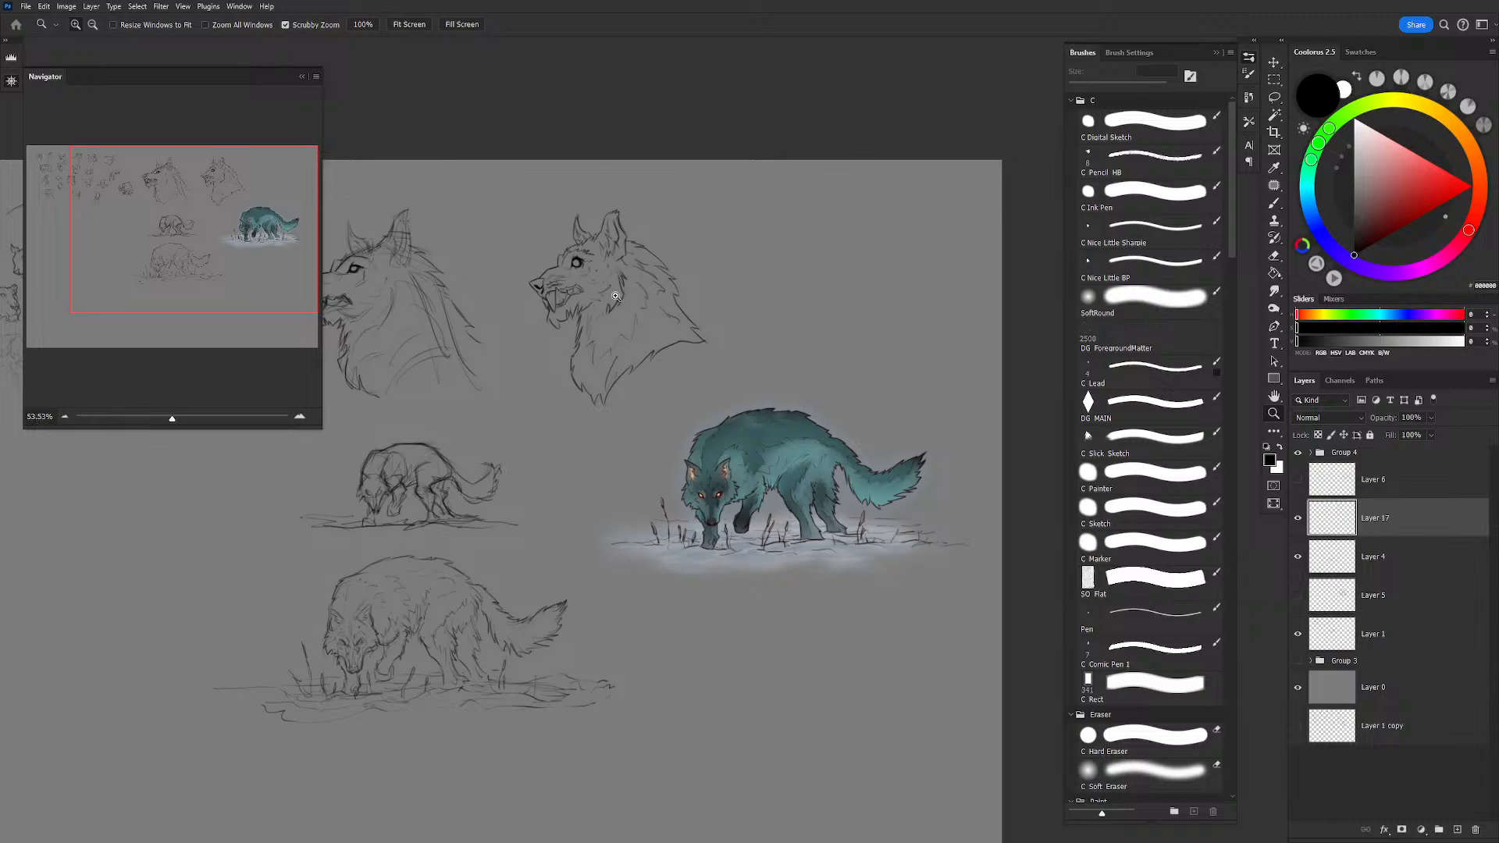
drag(622, 264, 695, 328)
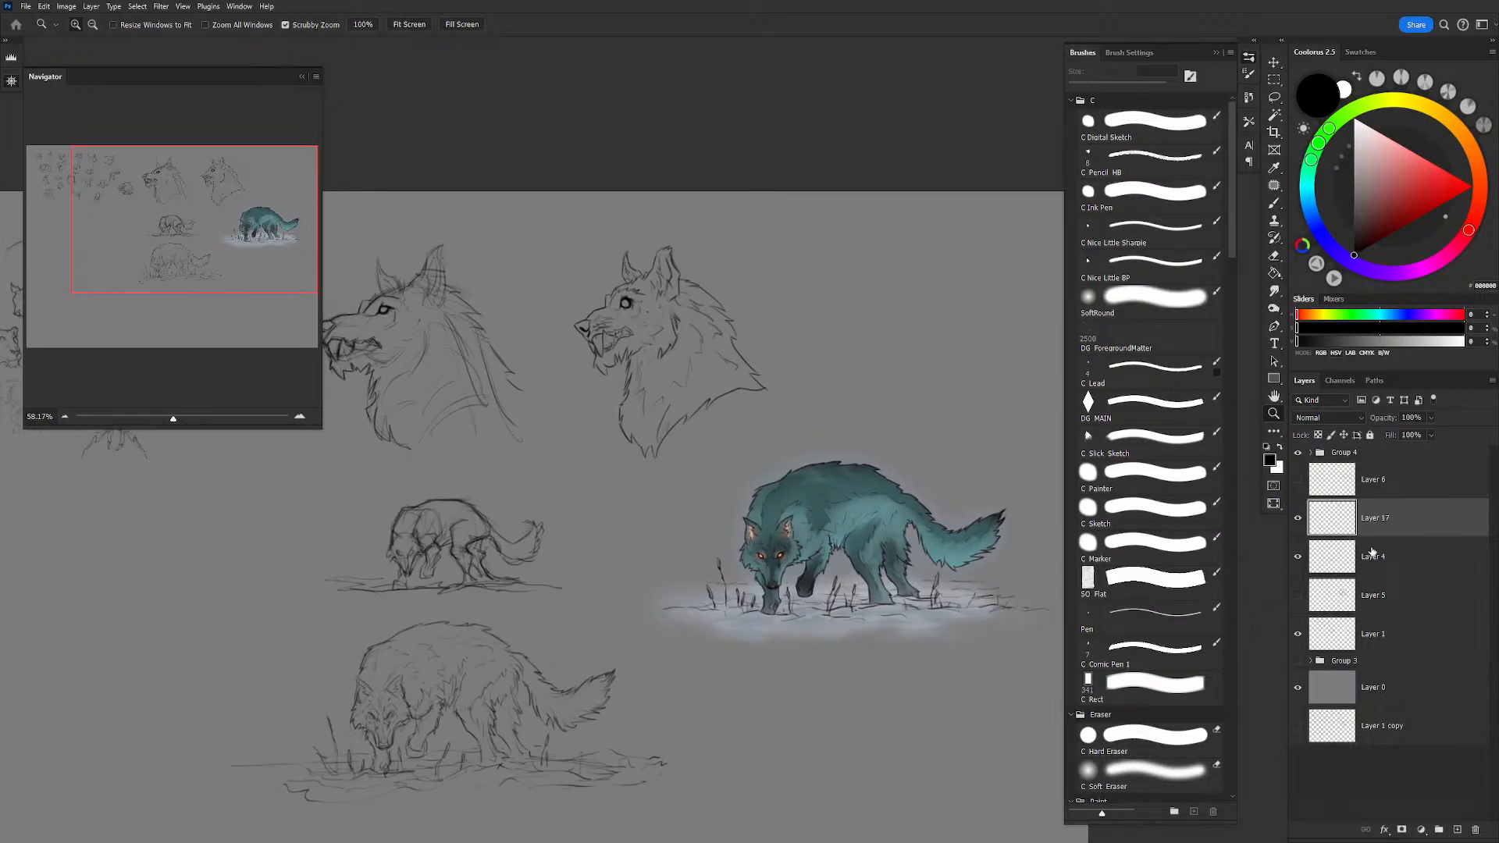
click(1456, 828)
drag(1406, 524, 1395, 568)
drag(636, 512, 650, 516)
key(b)
click(1137, 270)
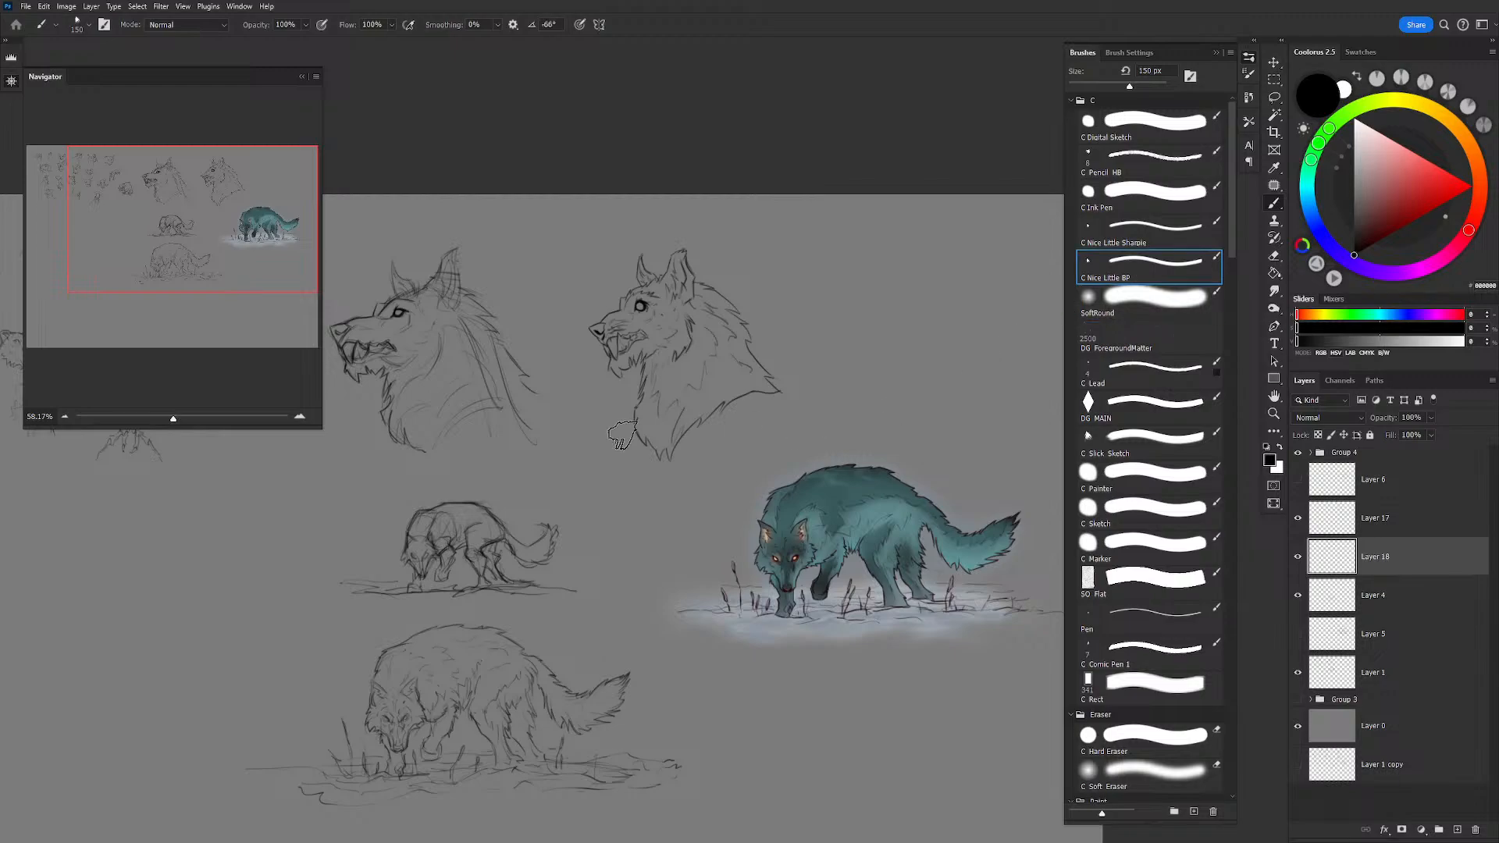
Step: Try blocking in the wolf's neck with black strokes at 150 px, then undo them
mouse_move(636, 448)
mouse_down()
mouse_move(711, 310)
mouse_move(672, 377)
mouse_move(769, 373)
mouse_up()
key(ctrl+z)
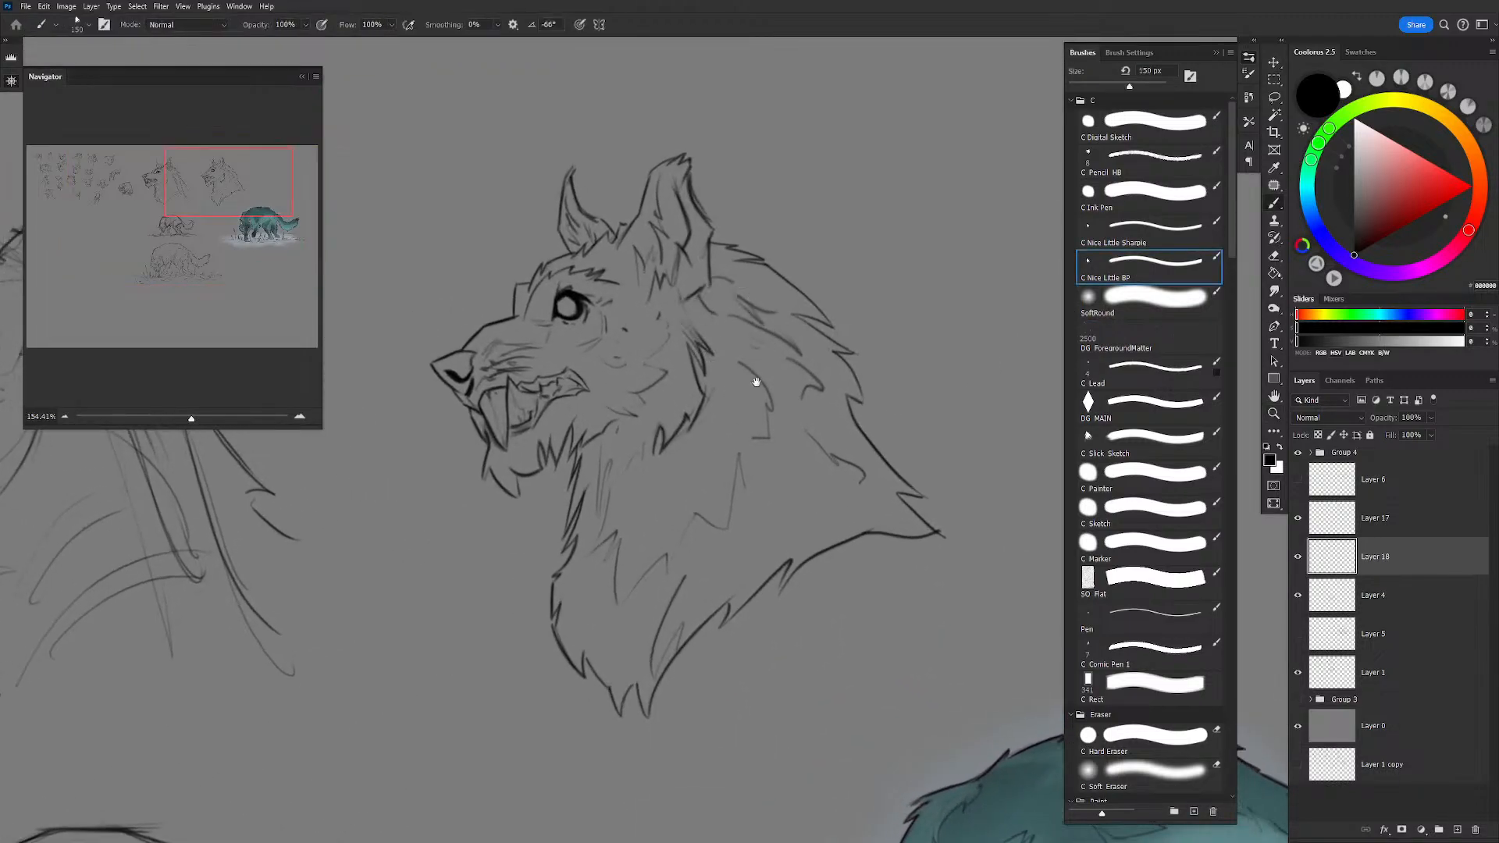
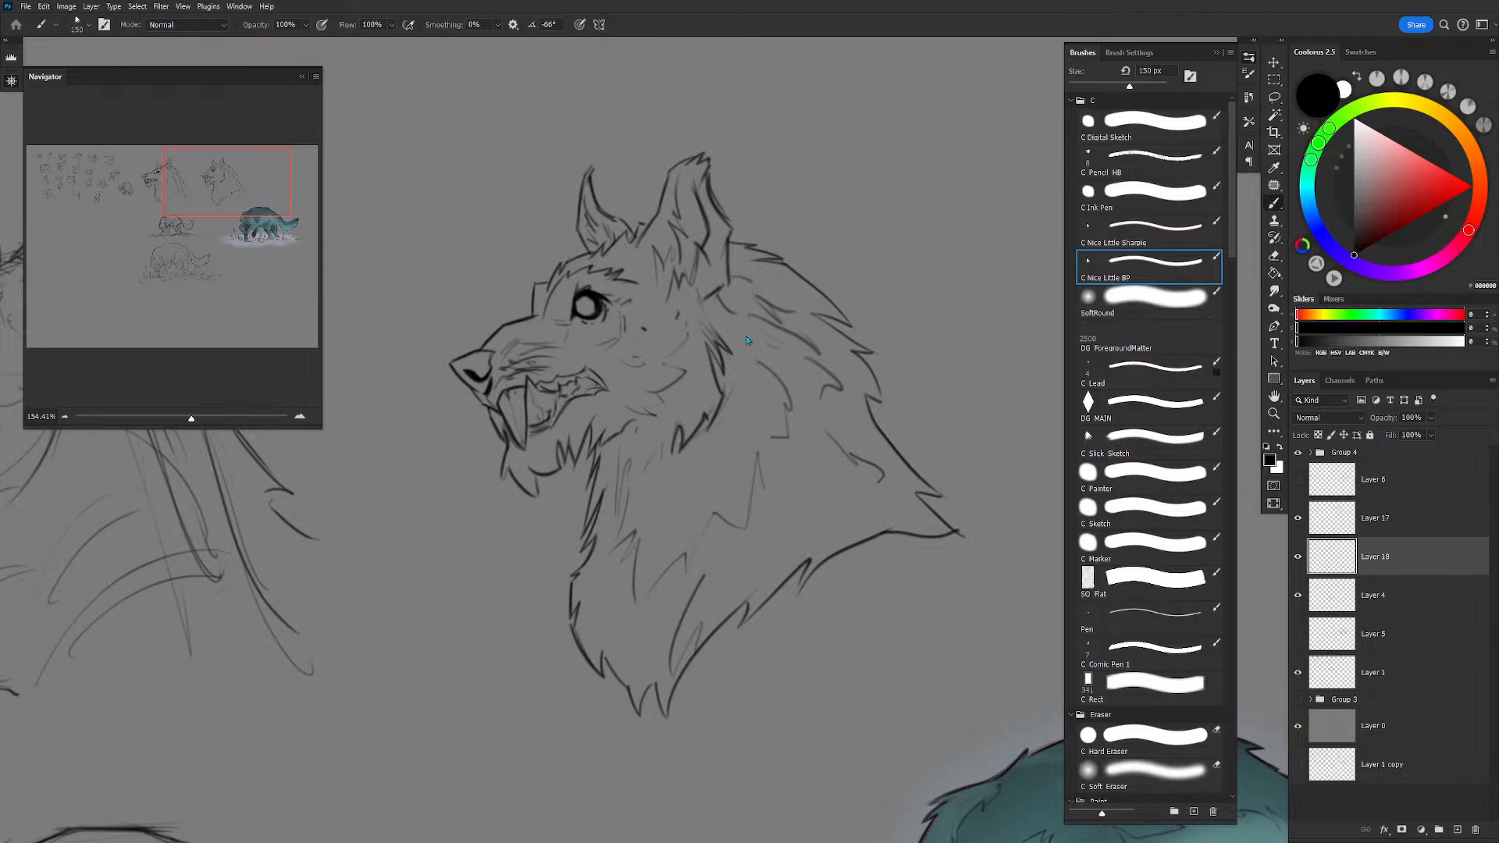
drag(668, 504, 753, 453)
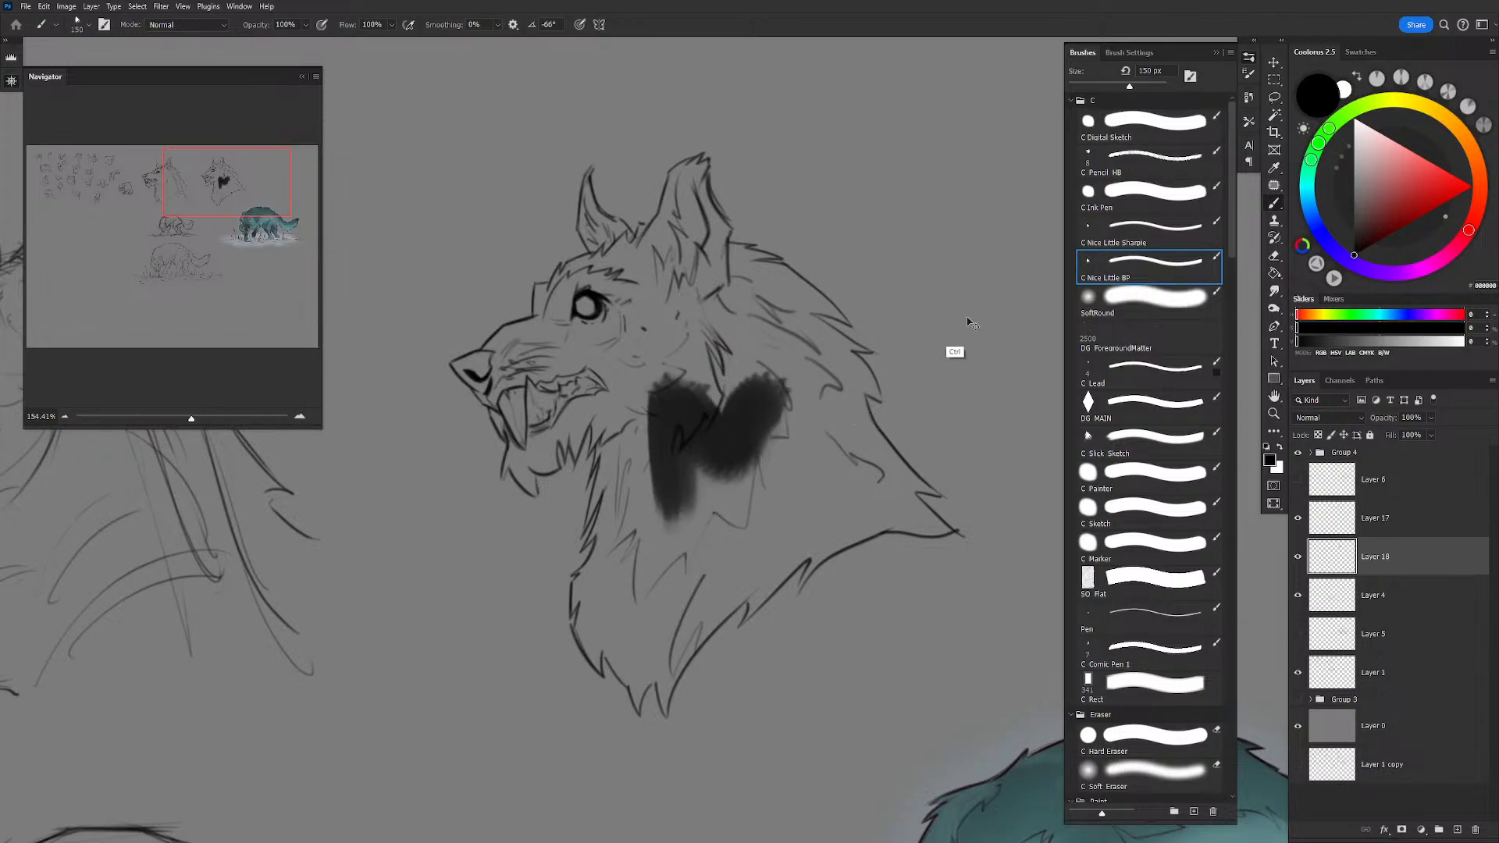
key(ctrl+z)
Step: Set the painting color to a very dark, slightly bluish gray, #1C1E20
click(1360, 239)
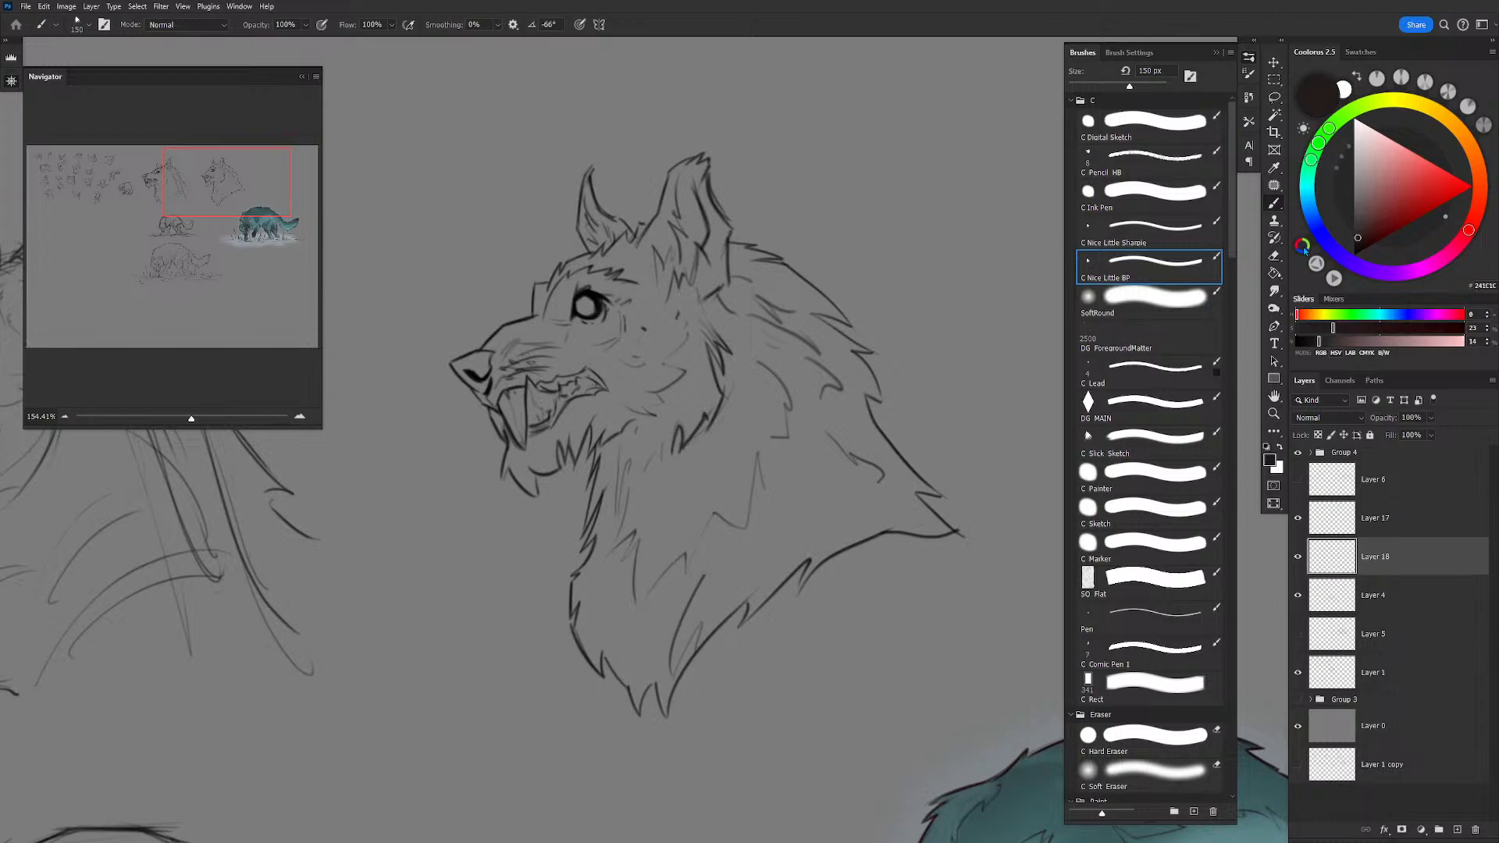
mouse_move(1318, 143)
mouse_down()
mouse_move(1309, 204)
mouse_move(1307, 174)
mouse_up()
drag(1357, 236, 1355, 240)
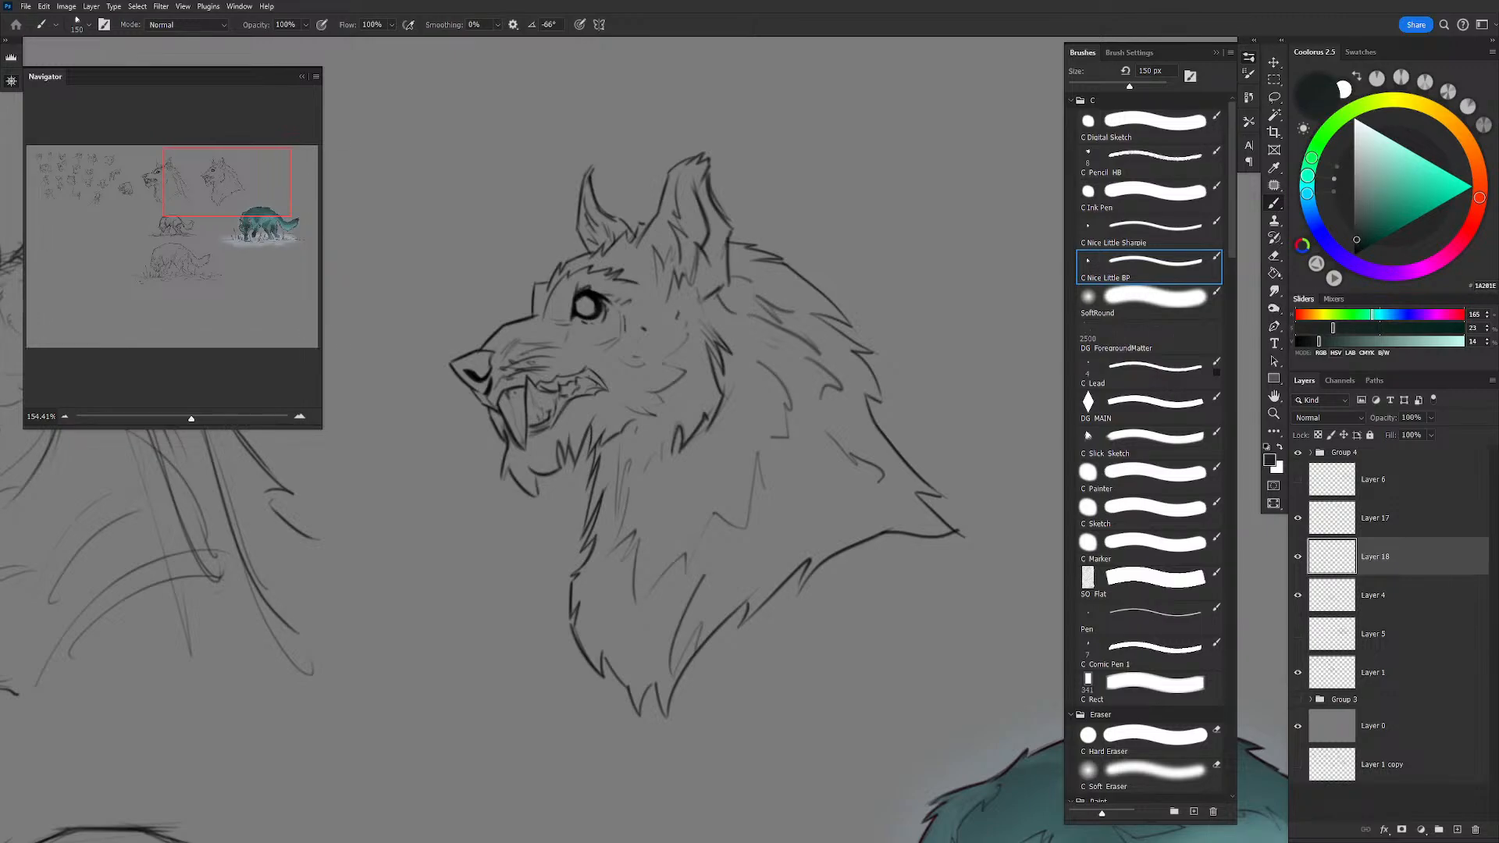
drag(1309, 206, 1311, 213)
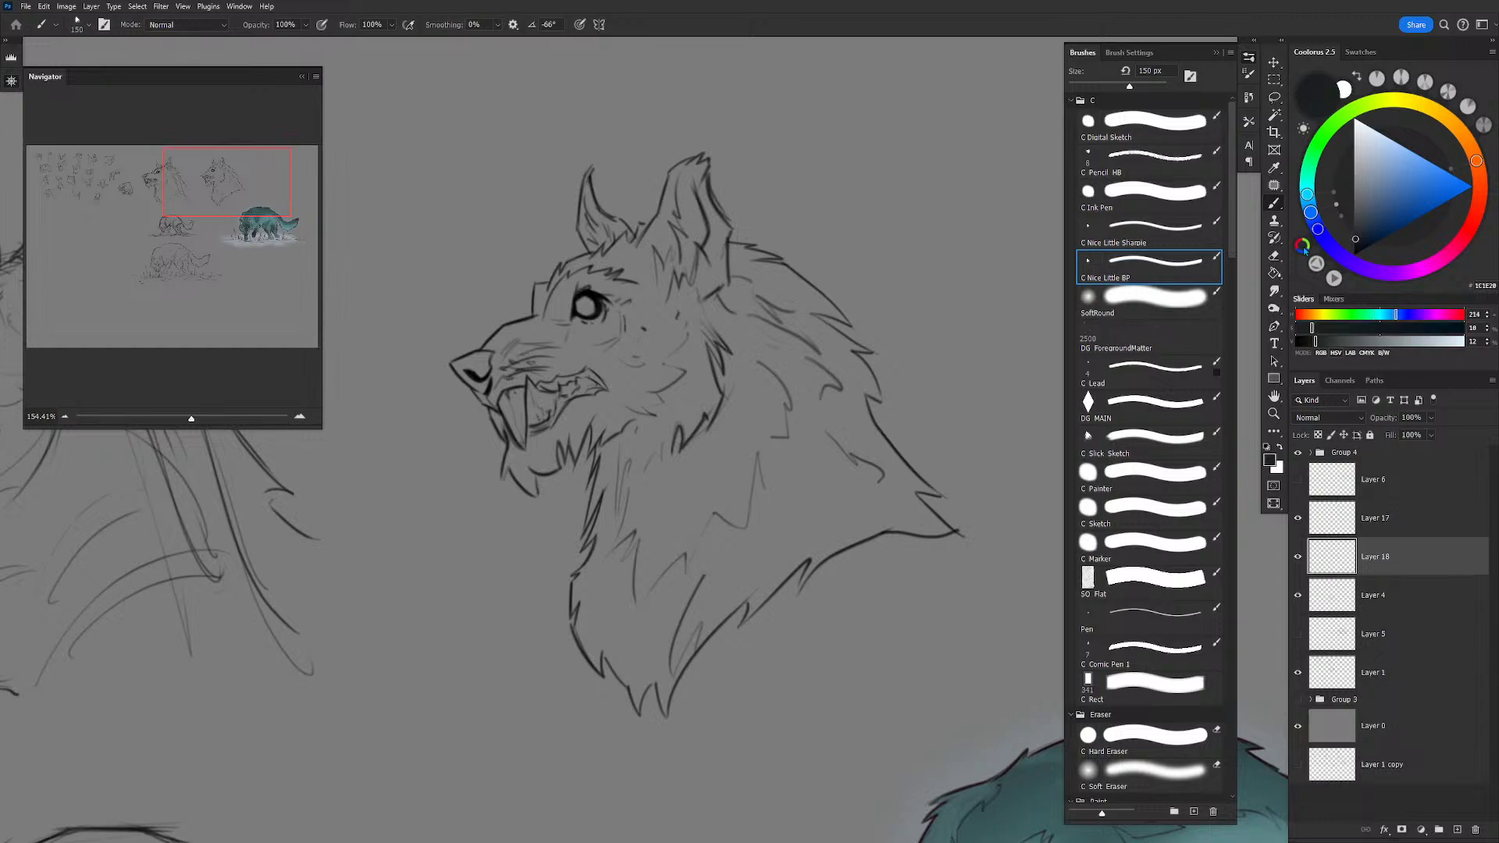
Step: Block in the middle of the wolf's head and neck, switching to the C Nice Little Sharpie brush reduced to 70 px
mouse_move(668, 360)
mouse_down()
mouse_move(784, 459)
mouse_move(714, 514)
mouse_move(742, 401)
mouse_move(689, 385)
mouse_move(763, 461)
mouse_up()
click(1144, 234)
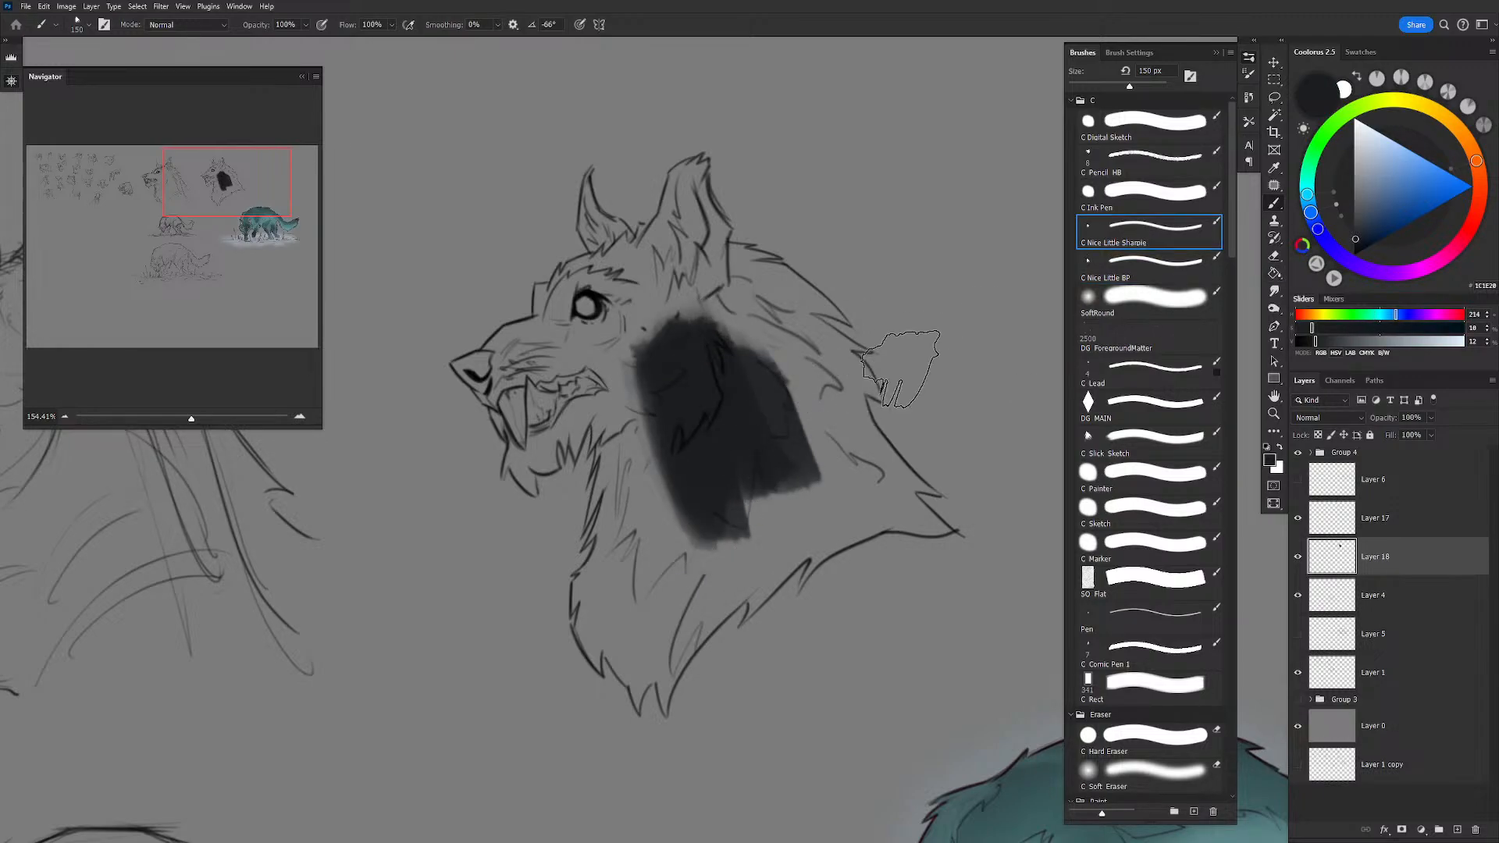
drag(717, 321, 789, 394)
key([)
key([)
key([)
key([)
key([)
mouse_move(527, 424)
mouse_down()
mouse_move(561, 373)
mouse_move(566, 396)
mouse_move(709, 402)
mouse_move(672, 447)
mouse_move(638, 394)
mouse_move(637, 524)
mouse_up()
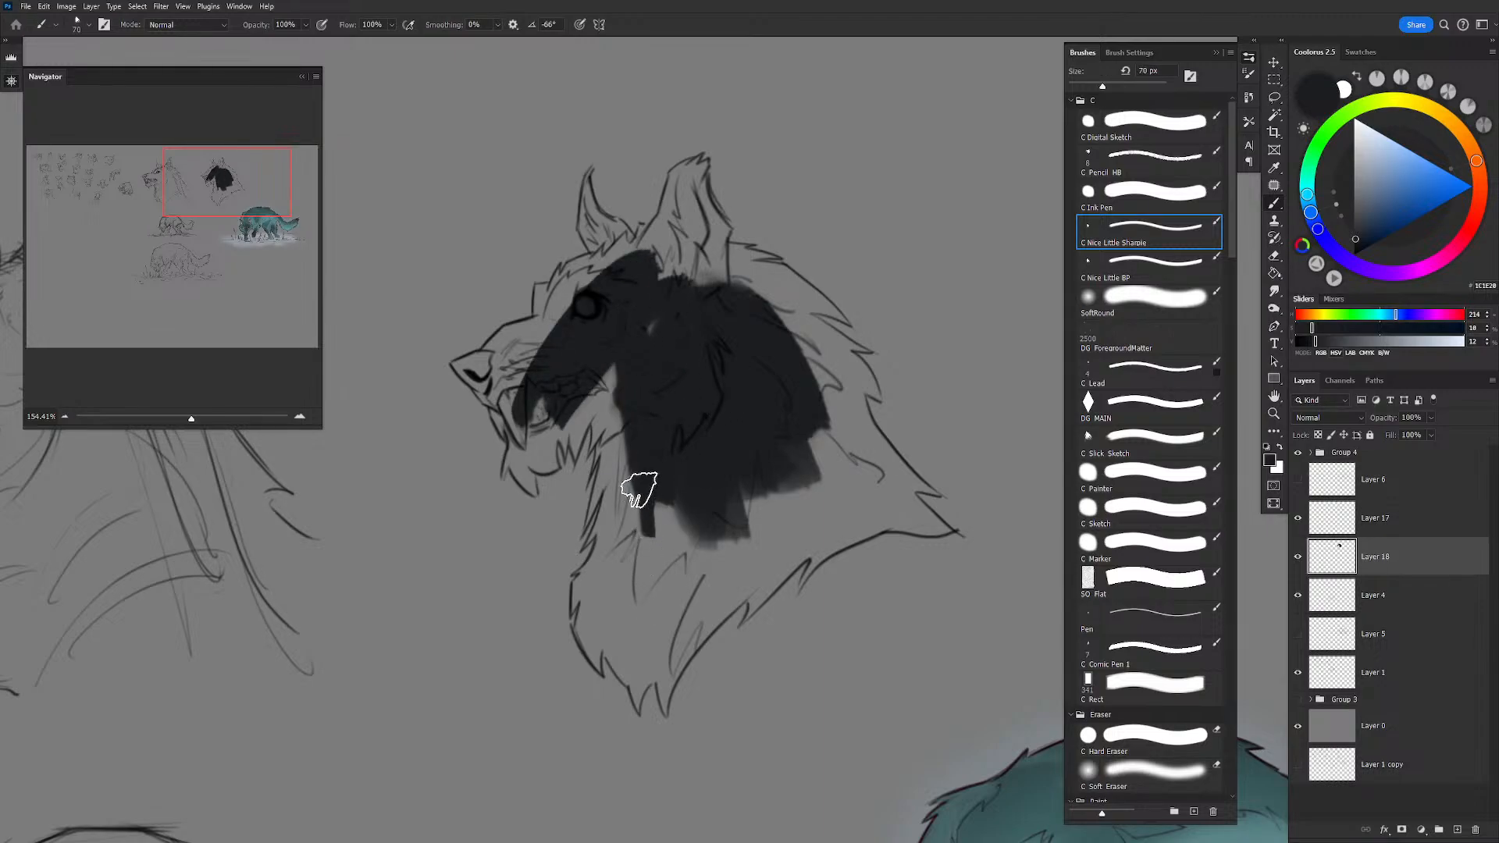
Step: Lasso just inside the wolf head's outline, paint the selection solid dark gray with a larger brush, and deselect
key(l)
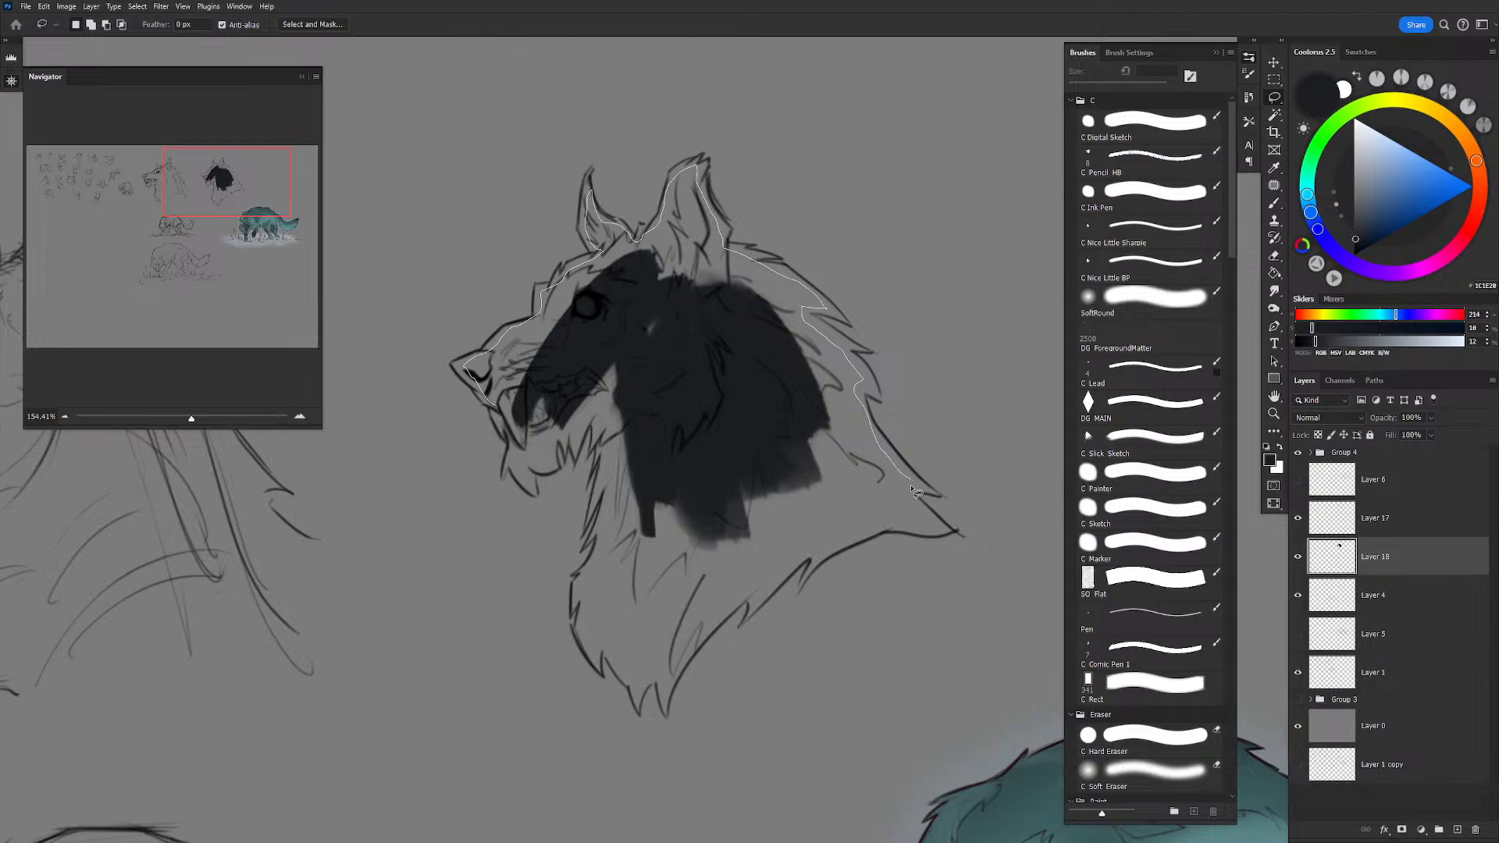
mouse_move(891, 525)
mouse_down()
mouse_move(772, 566)
mouse_move(668, 673)
mouse_move(636, 668)
mouse_move(595, 570)
mouse_up()
mouse_move(506, 424)
mouse_down()
mouse_move(609, 386)
mouse_move(538, 423)
mouse_move(525, 334)
mouse_move(569, 387)
mouse_move(644, 430)
mouse_up()
key(b)
key(bracketright)
key(bracketright)
key(bracketright)
key(bracketright)
key(bracketright)
key(bracketright)
mouse_move(636, 151)
mouse_down()
mouse_move(625, 290)
mouse_move(514, 561)
mouse_move(543, 631)
mouse_move(815, 446)
mouse_move(930, 434)
mouse_move(913, 499)
mouse_up()
key(ctrl+d)
Step: Reduce the brush size and extend the dark fill over the wolf's nose
key(z)
mouse_move(438, 363)
mouse_down()
mouse_move(610, 375)
mouse_move(625, 471)
mouse_up()
key(b)
key(bracketleft)
key(bracketleft)
key(bracketleft)
key(bracketleft)
key(bracketleft)
key(bracketleft)
key(bracketleft)
key(bracketleft)
key(bracketleft)
key(bracketleft)
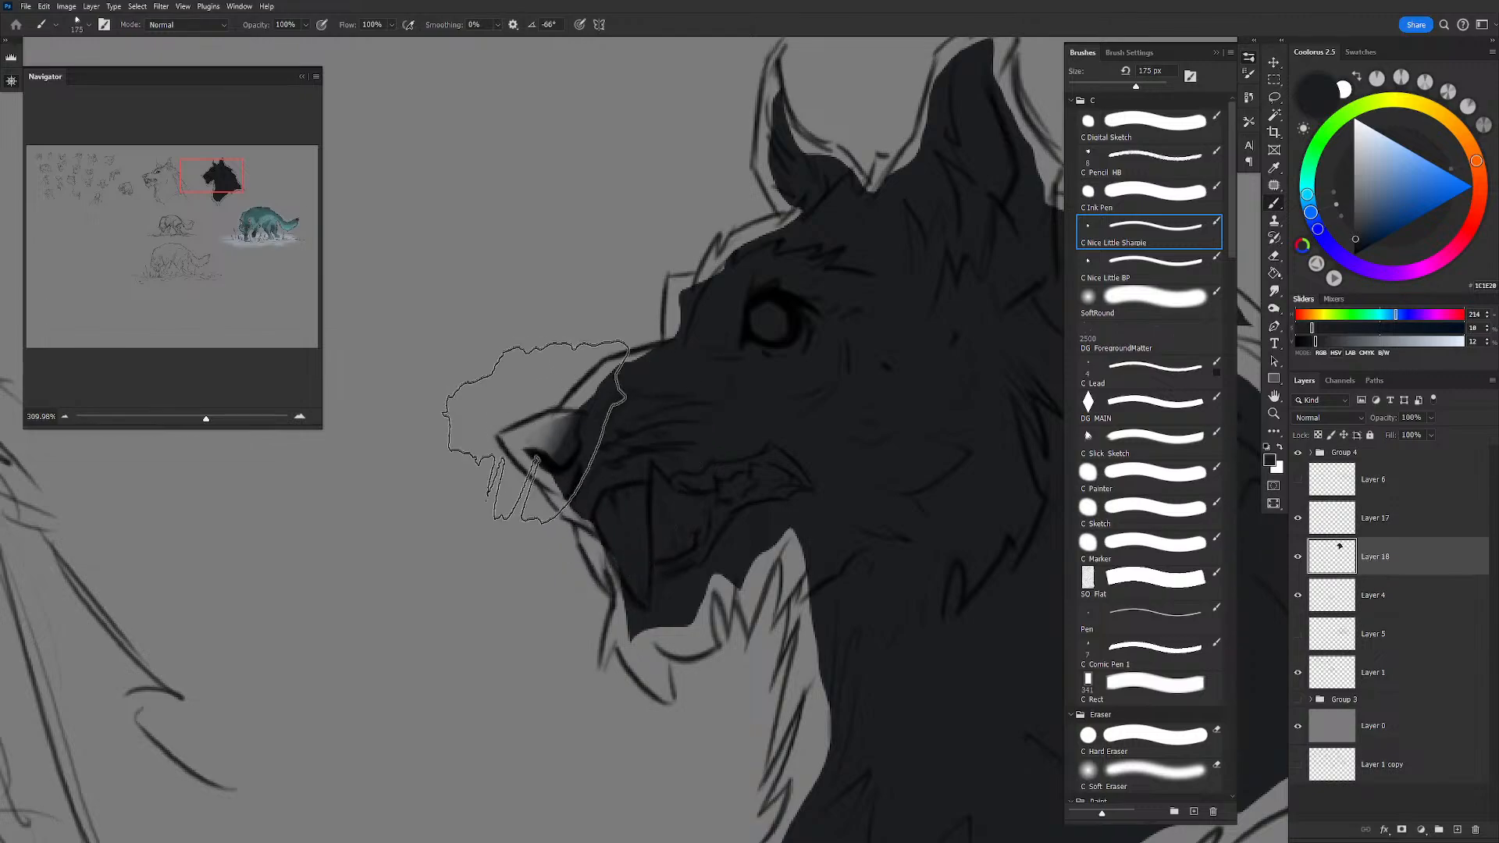
mouse_move(524, 458)
mouse_down()
mouse_move(550, 472)
mouse_move(508, 438)
mouse_move(568, 418)
mouse_up()
Step: Reduce the brush to 20 px and extend the dark fill to the line art along the muzzle bridge and forehead
key(bracketleft)
key(bracketleft)
key(bracketleft)
key(bracketleft)
key(e)
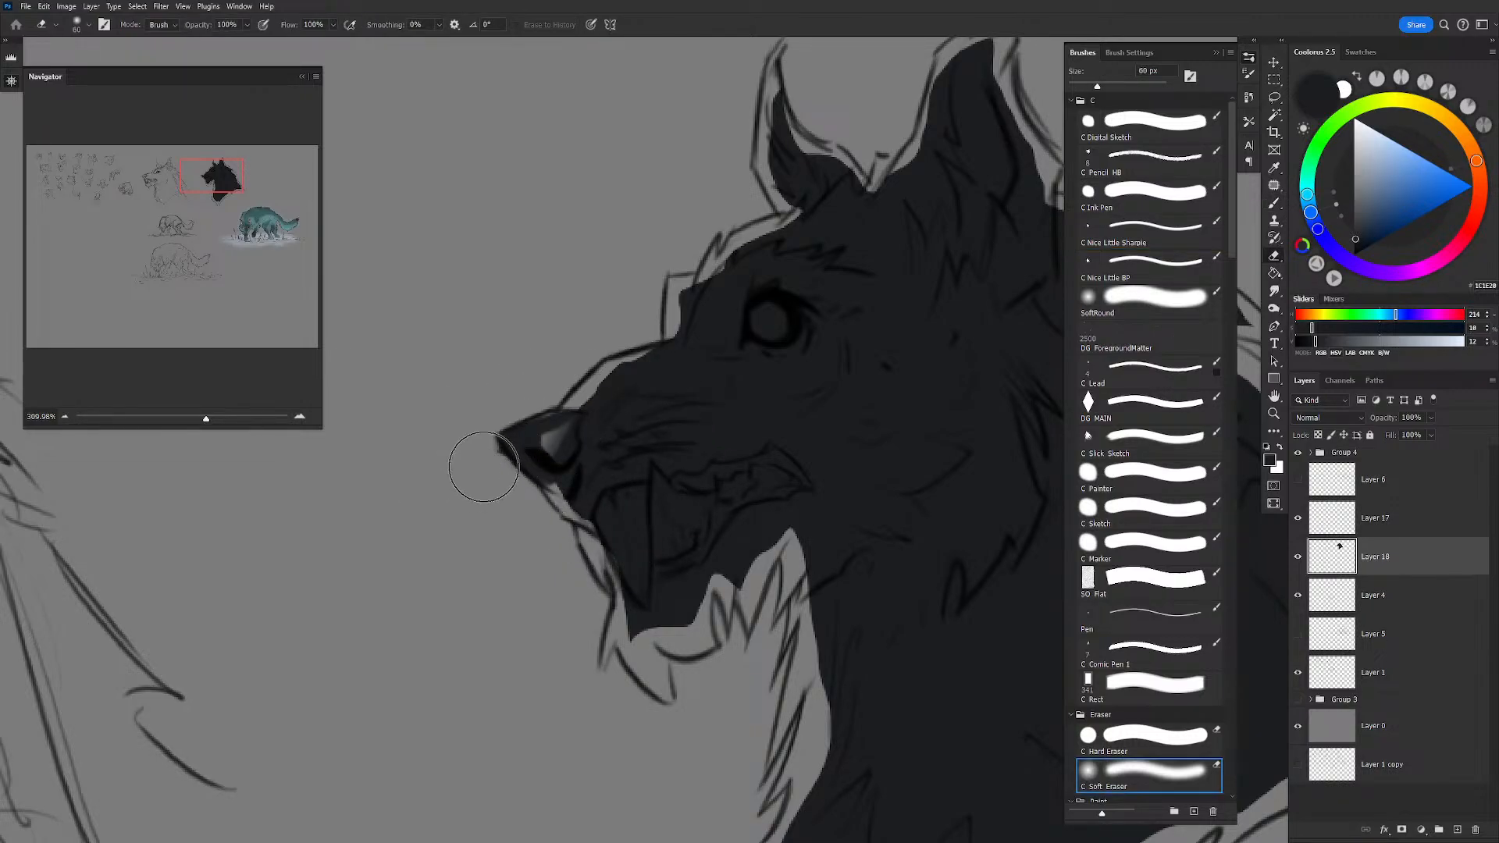
key(b)
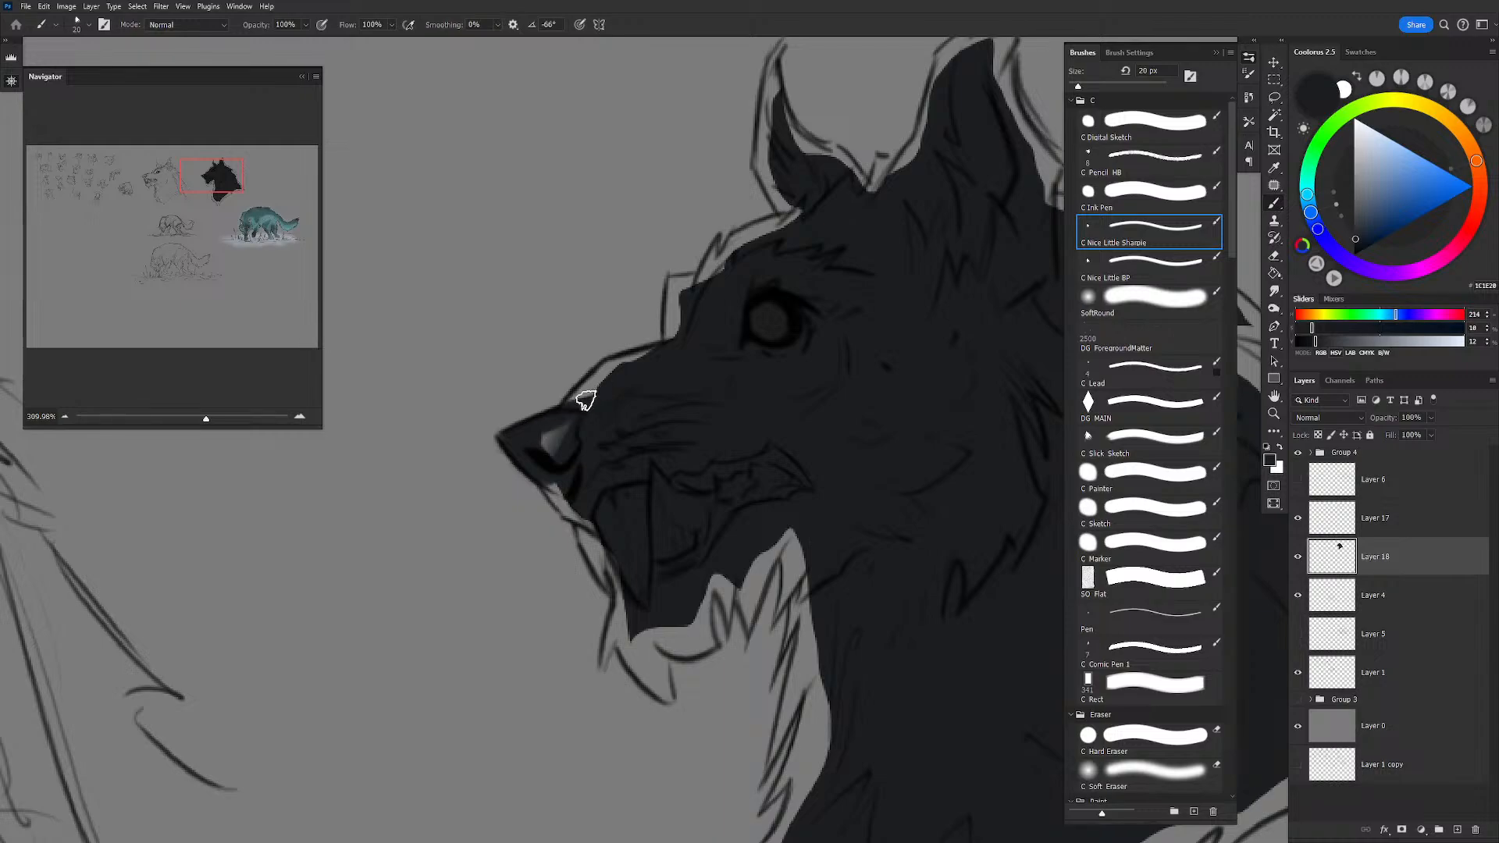
mouse_move(585, 390)
mouse_down()
mouse_move(612, 351)
mouse_move(598, 388)
mouse_move(655, 351)
mouse_up()
mouse_move(557, 446)
mouse_down()
mouse_move(539, 452)
mouse_move(553, 462)
mouse_up()
drag(710, 375, 646, 478)
mouse_move(623, 400)
mouse_down()
mouse_move(613, 454)
mouse_move(612, 387)
mouse_move(665, 382)
mouse_move(617, 392)
mouse_move(652, 340)
mouse_move(632, 390)
mouse_move(648, 352)
mouse_move(657, 385)
mouse_move(667, 343)
mouse_move(653, 376)
mouse_move(738, 316)
mouse_up()
key(bracketright)
key(bracketright)
mouse_move(672, 355)
mouse_down()
mouse_move(735, 324)
mouse_move(674, 501)
mouse_up()
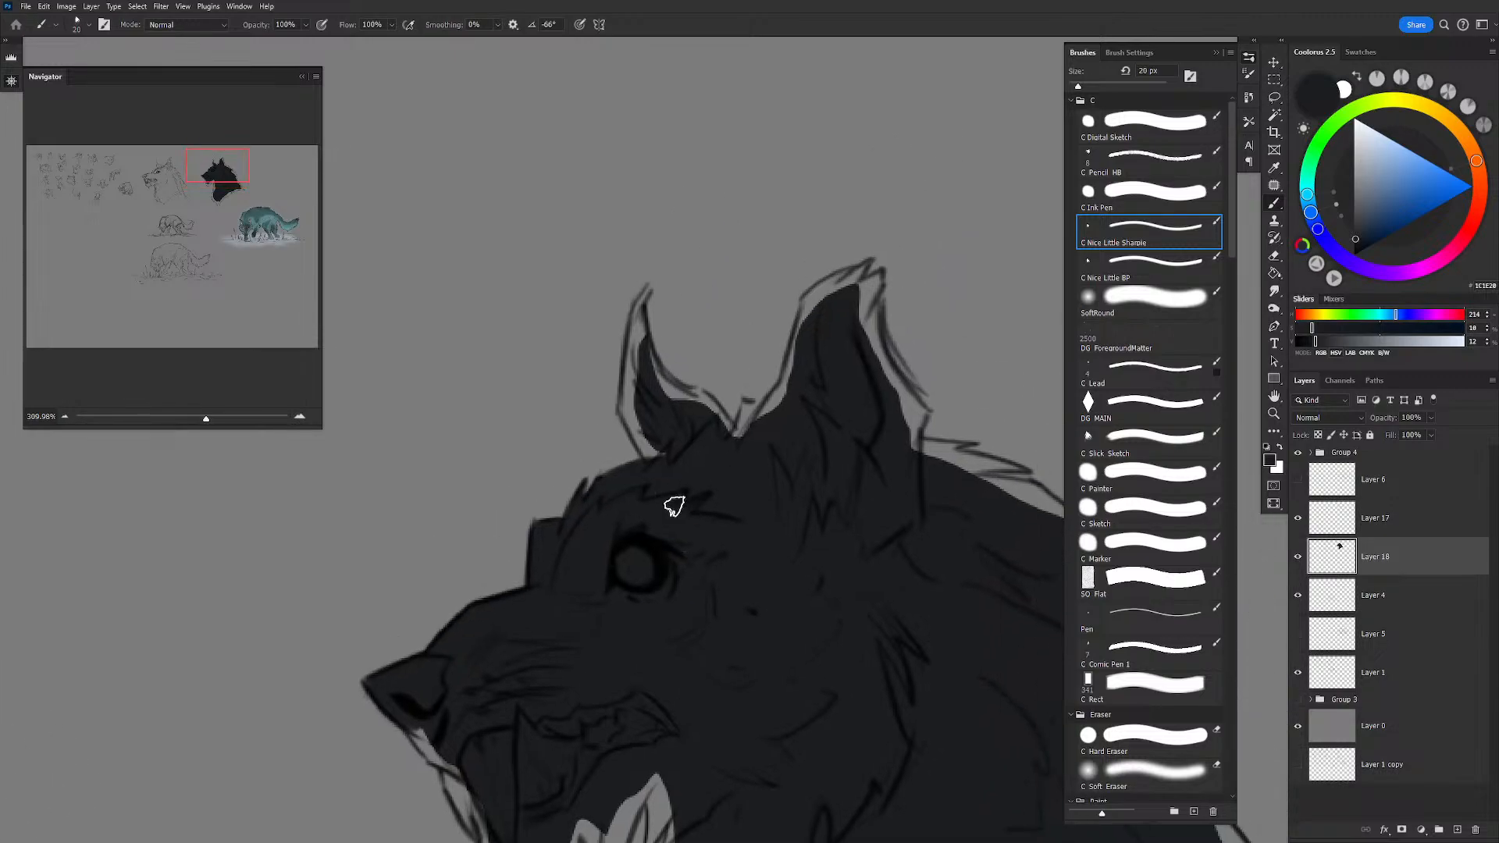
Step: Fill the wolf's far ear out to its outline, reducing the brush to 15 px for the narrow tip
mouse_move(625, 409)
mouse_down()
mouse_move(677, 489)
mouse_move(624, 383)
mouse_move(633, 344)
mouse_move(634, 408)
mouse_move(680, 489)
mouse_move(652, 392)
mouse_move(694, 400)
mouse_move(639, 347)
mouse_move(727, 445)
mouse_up()
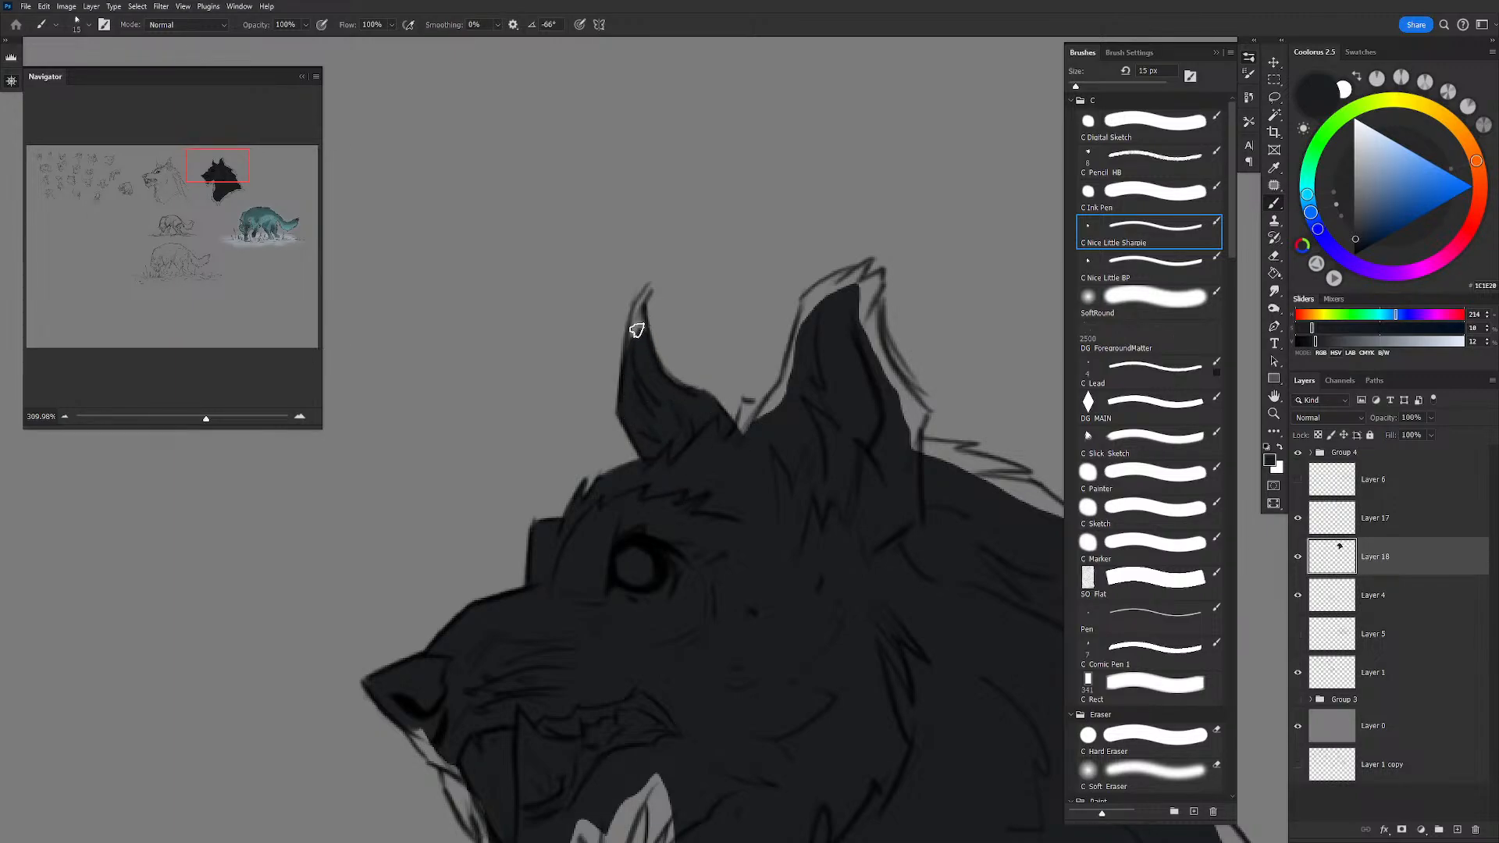
key(bracketleft)
mouse_move(635, 326)
mouse_down()
mouse_move(638, 309)
mouse_move(643, 351)
mouse_up()
Step: Fill the front edge and tip of the wolf's near ear, rotating the canvas as needed and using a small Soft Eraser for cleanup
mouse_move(757, 447)
mouse_down()
mouse_move(666, 395)
mouse_move(653, 351)
mouse_move(716, 363)
mouse_move(653, 395)
mouse_move(716, 239)
mouse_up()
key(bracketright)
key(bracketright)
key(bracketleft)
key(r)
drag(734, 136, 485, 289)
mouse_move(522, 351)
mouse_down()
mouse_move(545, 421)
mouse_move(578, 408)
mouse_move(586, 444)
mouse_move(579, 385)
mouse_move(584, 410)
mouse_move(598, 374)
mouse_move(615, 406)
mouse_move(646, 414)
mouse_up()
key(bracketright)
key(e)
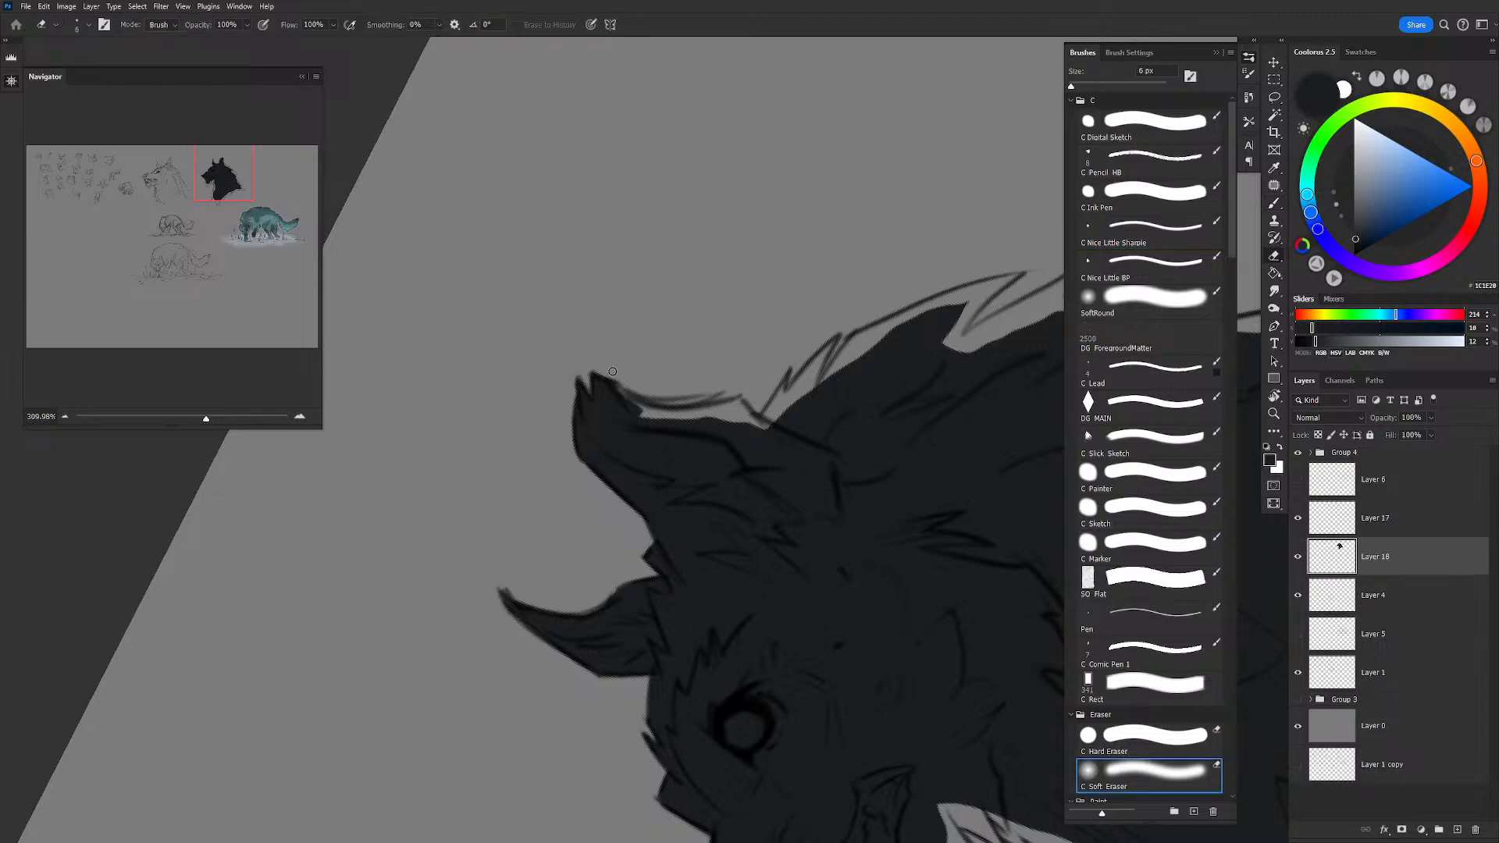
key(Escape)
mouse_move(703, 279)
mouse_down()
mouse_move(667, 193)
mouse_move(632, 211)
mouse_up()
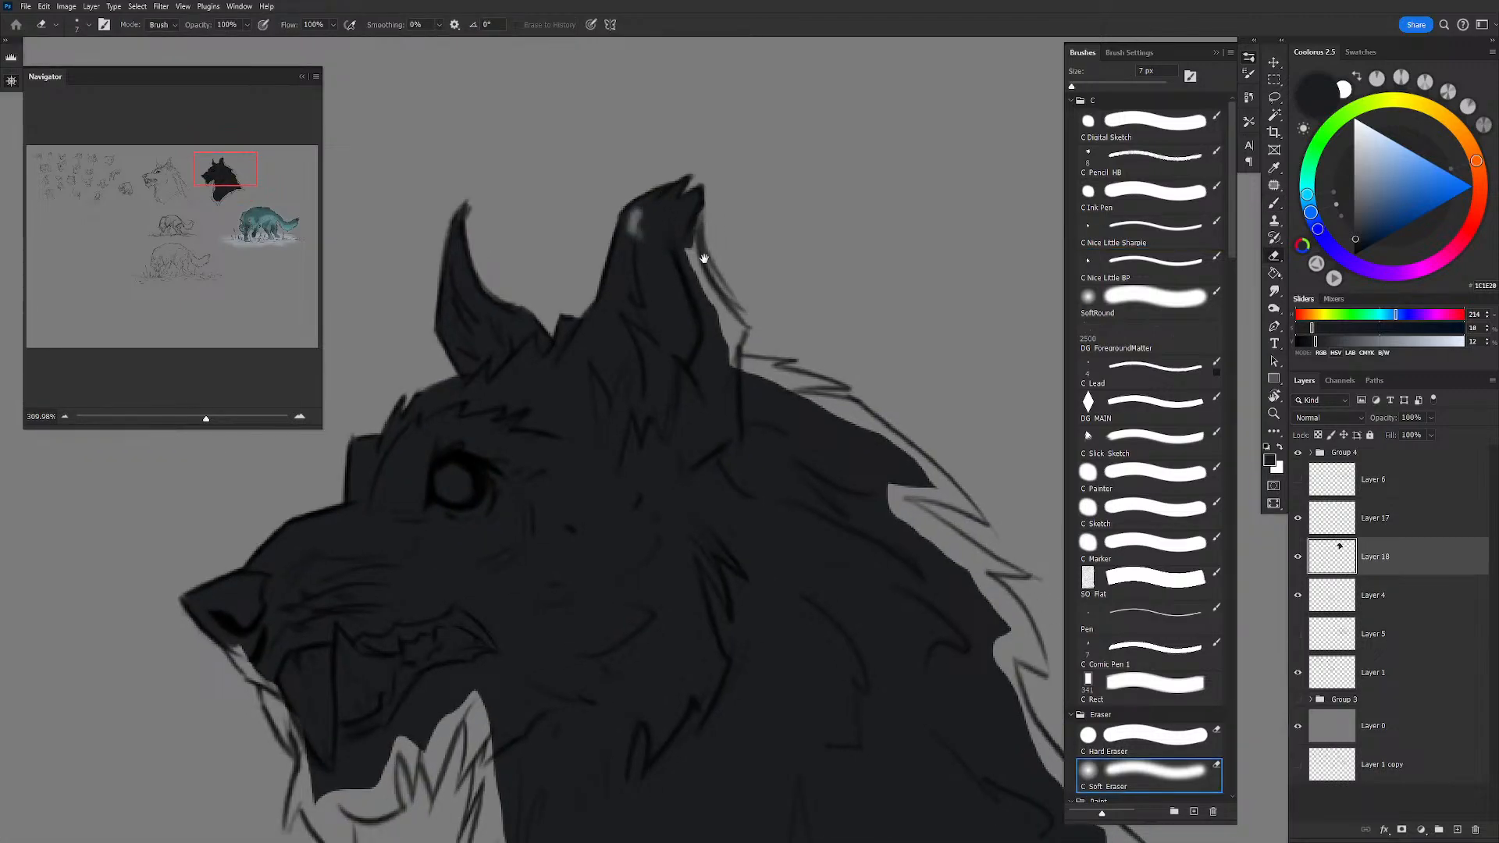
key(b)
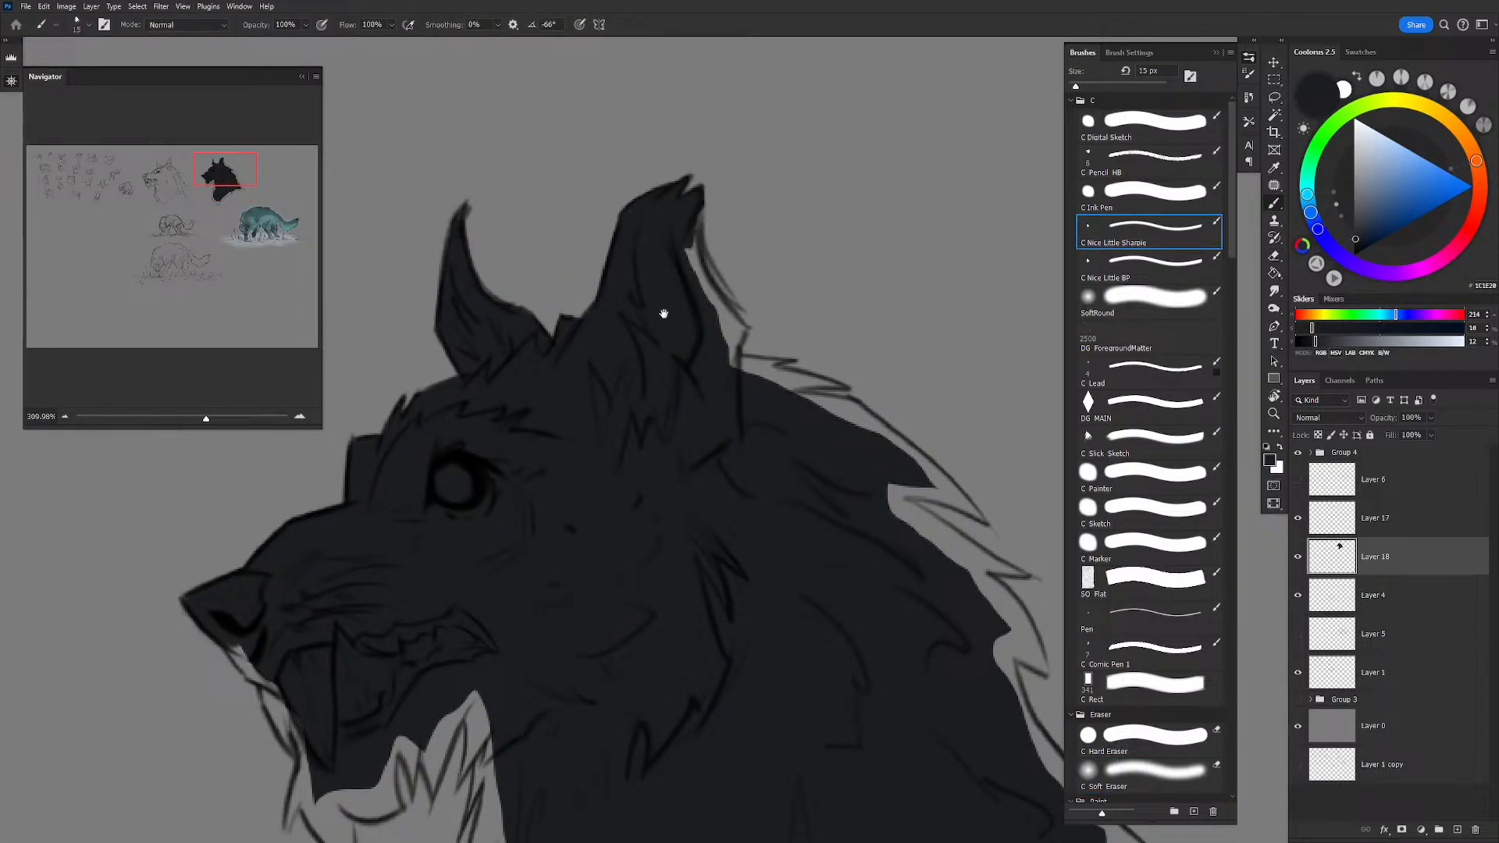
Step: Fill the back edge of the near ear and the first fur tufts behind it, with the canvas rotated for easier strokes
mouse_move(663, 311)
mouse_down()
mouse_move(699, 200)
mouse_move(686, 141)
mouse_move(703, 200)
mouse_move(734, 227)
mouse_move(719, 267)
mouse_up()
key(r)
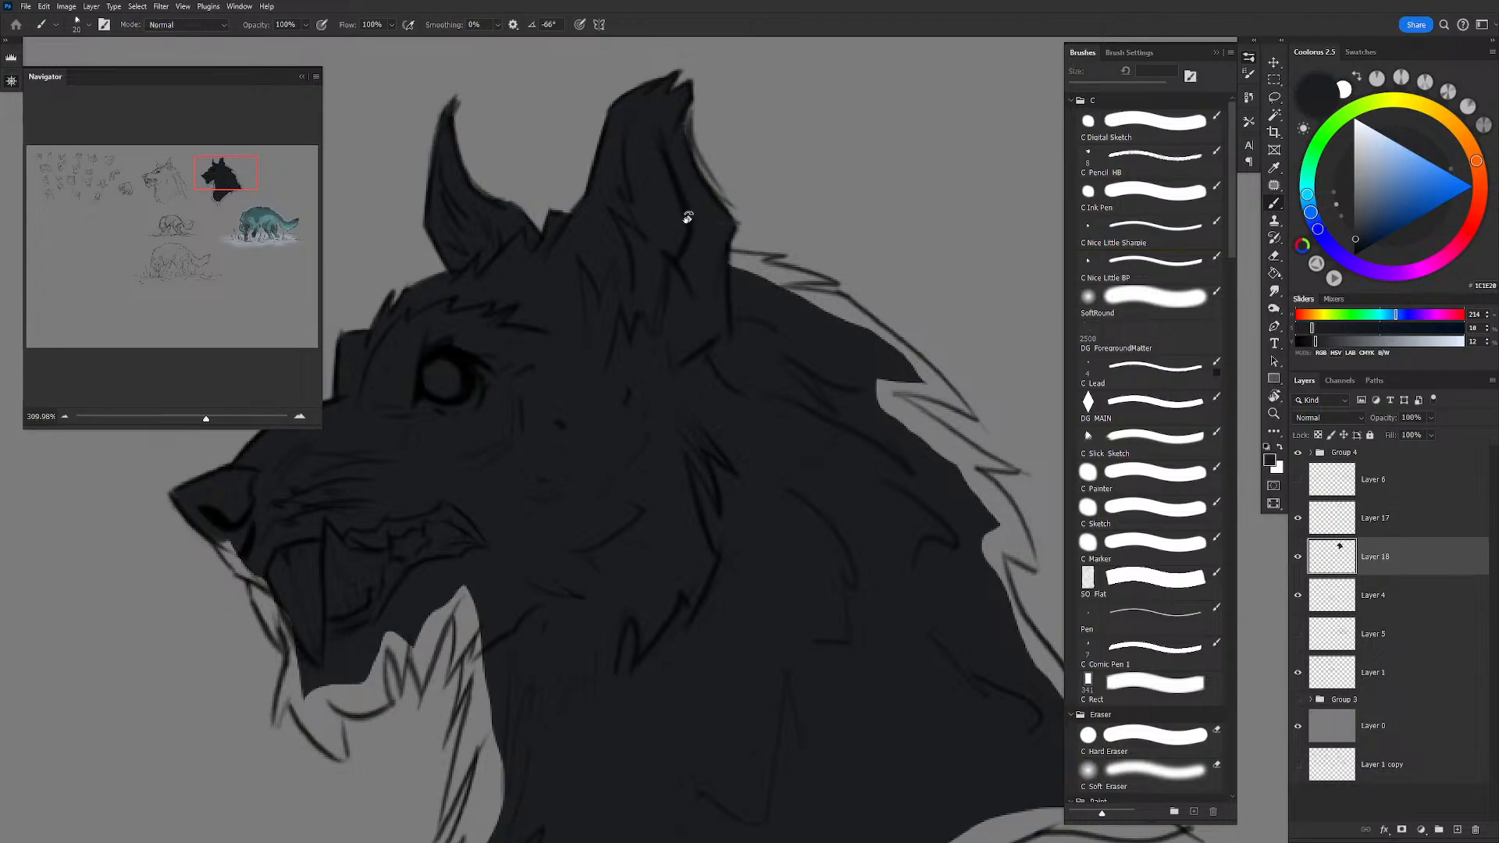
drag(687, 218, 541, 592)
key([)
key([)
mouse_move(567, 488)
mouse_down()
mouse_move(565, 438)
mouse_move(580, 487)
mouse_move(582, 374)
mouse_move(593, 478)
mouse_up()
key(])
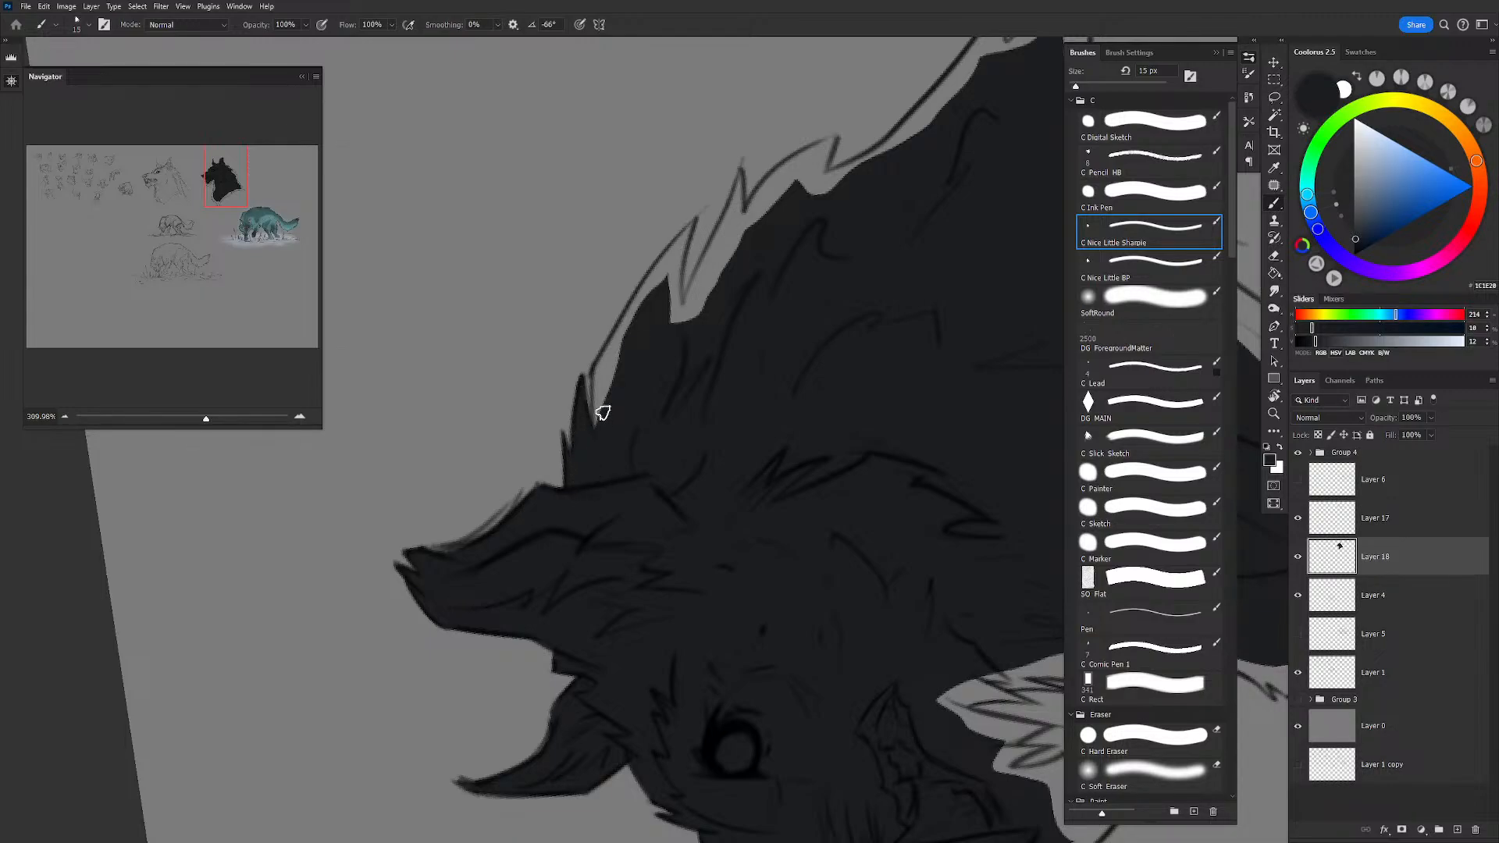
Step: Fill the fur tufts along the nape behind the near ear out to the line art with the 20 px brush
mouse_move(602, 412)
mouse_down()
mouse_move(594, 367)
mouse_move(676, 247)
mouse_up()
key(])
mouse_move(602, 372)
mouse_down()
mouse_move(687, 231)
mouse_move(658, 307)
mouse_move(676, 254)
mouse_move(676, 308)
mouse_move(683, 234)
mouse_move(690, 316)
mouse_move(740, 190)
mouse_move(692, 418)
mouse_up()
key([)
key(bracketright)
key(bracketleft)
key(bracketright)
mouse_move(692, 364)
mouse_down()
mouse_move(659, 426)
mouse_move(687, 328)
mouse_up()
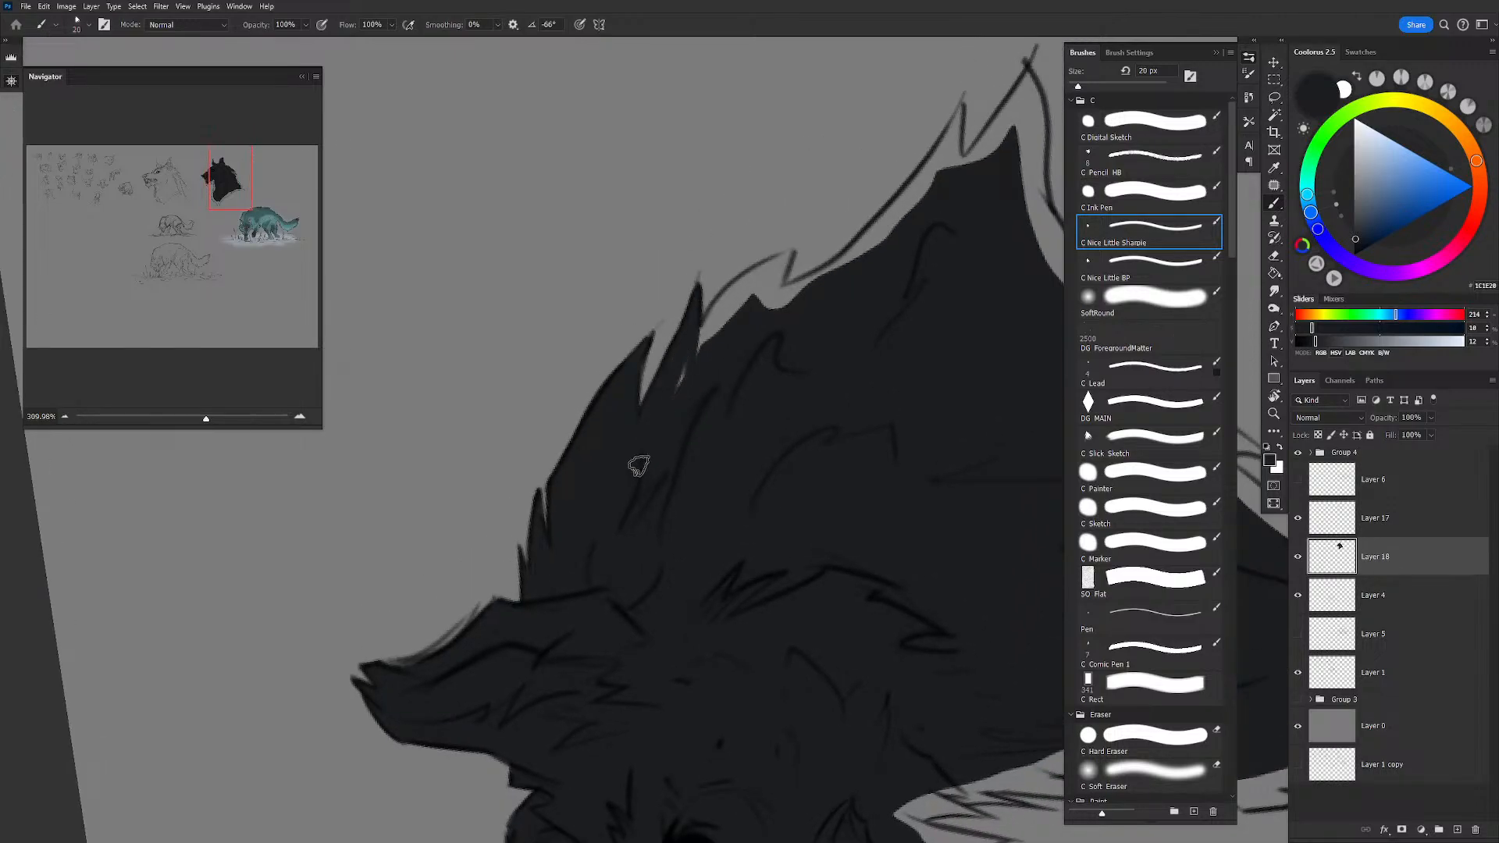
Step: Extend the dark fill over the remaining mane tufts down the back of the neck to the rear point
mouse_move(676, 381)
mouse_down()
mouse_move(807, 251)
mouse_move(784, 261)
mouse_up()
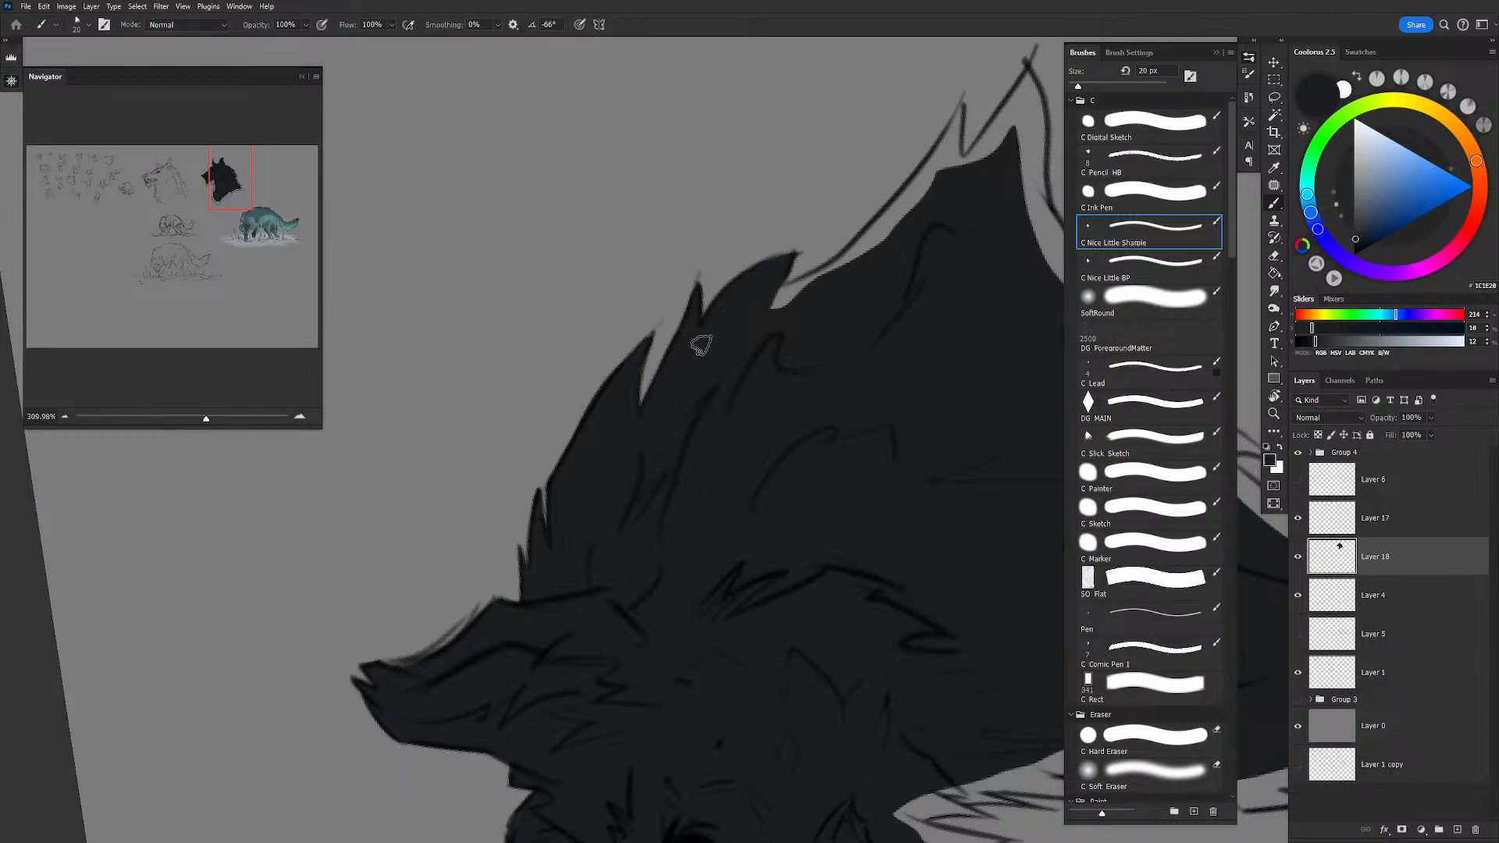
mouse_move(768, 328)
mouse_down()
mouse_move(671, 435)
mouse_move(672, 412)
mouse_up()
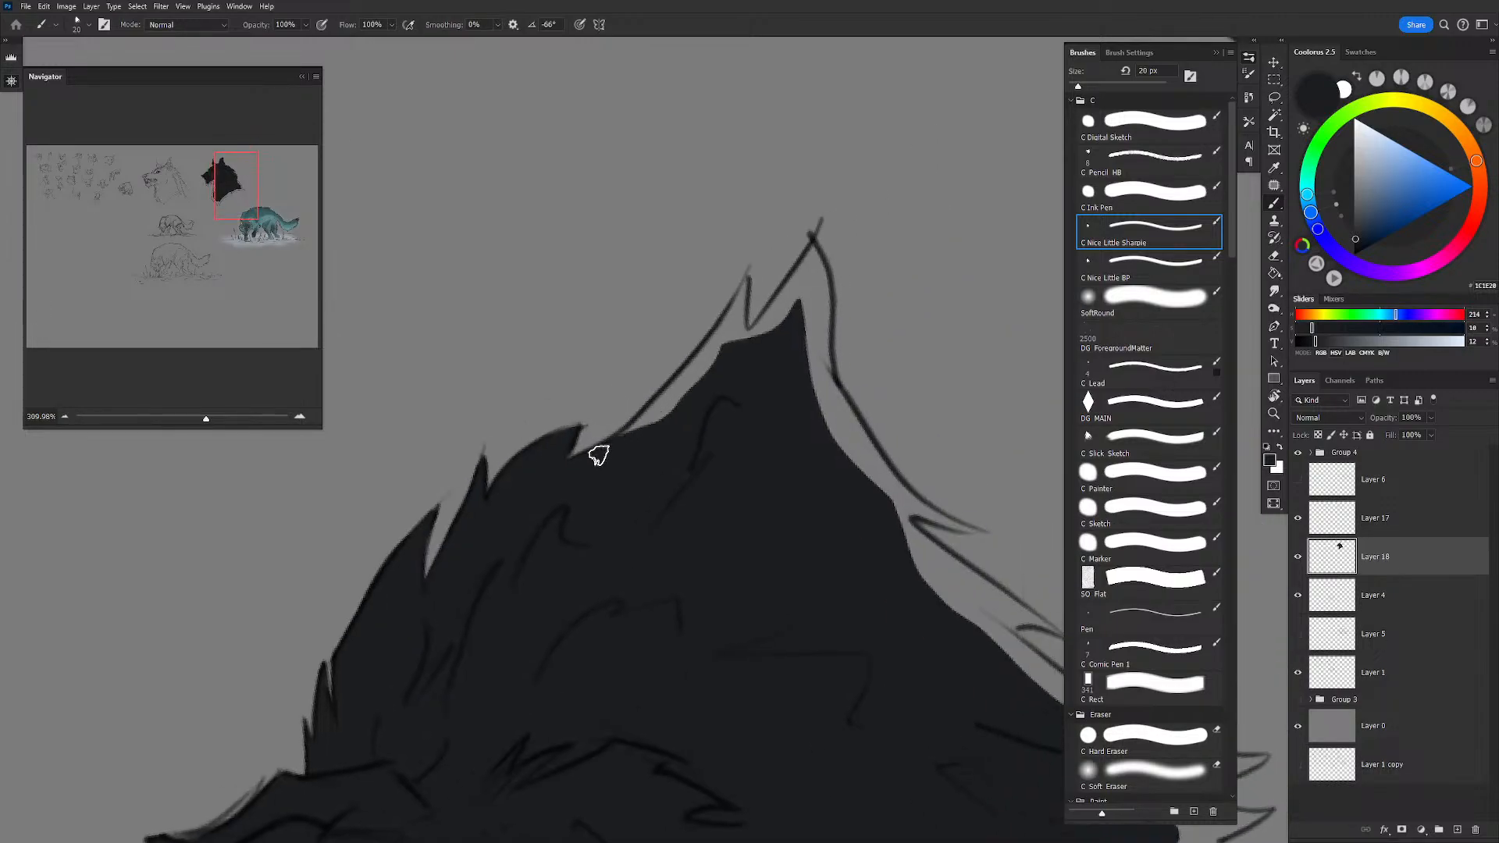
drag(600, 454, 721, 329)
mouse_move(655, 420)
mouse_down()
mouse_move(737, 300)
mouse_move(737, 343)
mouse_move(670, 401)
mouse_up()
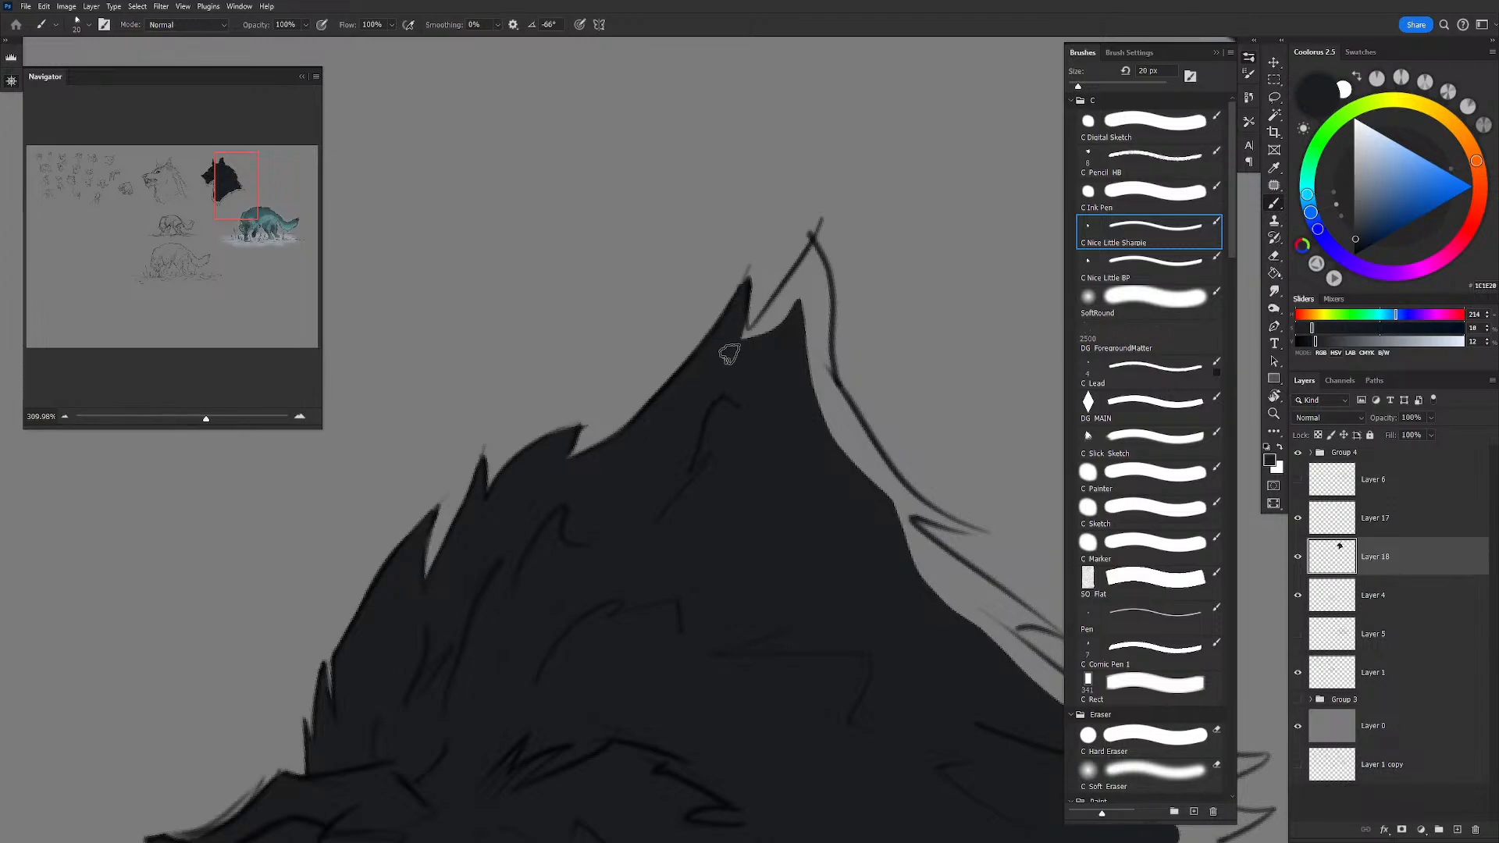
mouse_move(751, 334)
mouse_down()
mouse_move(798, 282)
mouse_move(773, 305)
mouse_move(797, 261)
mouse_move(813, 307)
mouse_move(779, 294)
mouse_move(796, 294)
mouse_move(796, 348)
mouse_move(827, 285)
mouse_move(804, 424)
mouse_move(836, 435)
mouse_move(830, 395)
mouse_move(742, 385)
mouse_move(947, 285)
mouse_up()
Step: Fill the pointed fur tufts at the lower tip of the wolf's chest out to their outline
key(z)
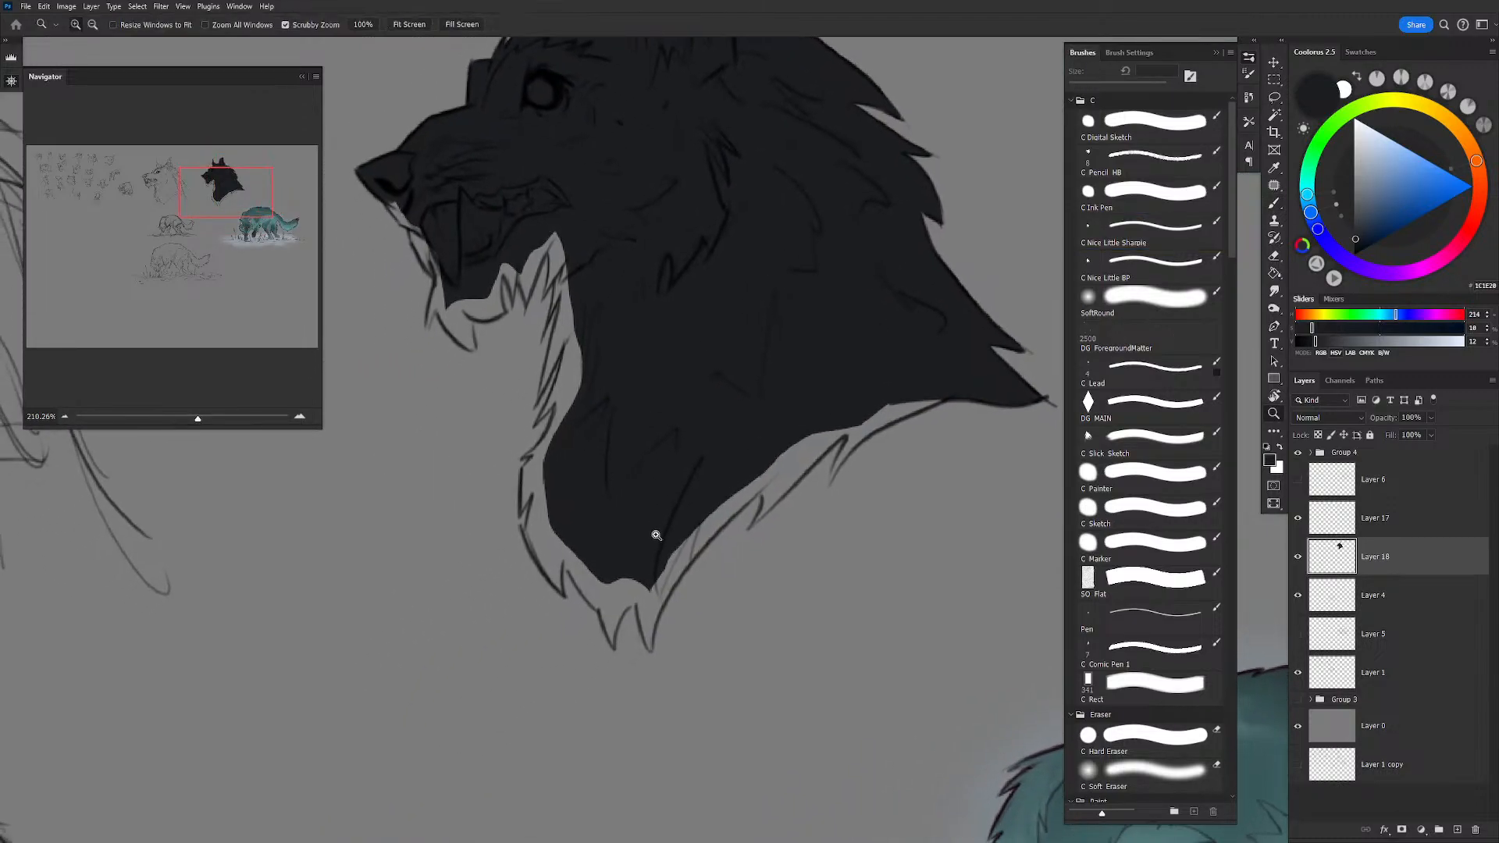
drag(656, 536, 681, 534)
key(b)
drag(541, 535, 591, 626)
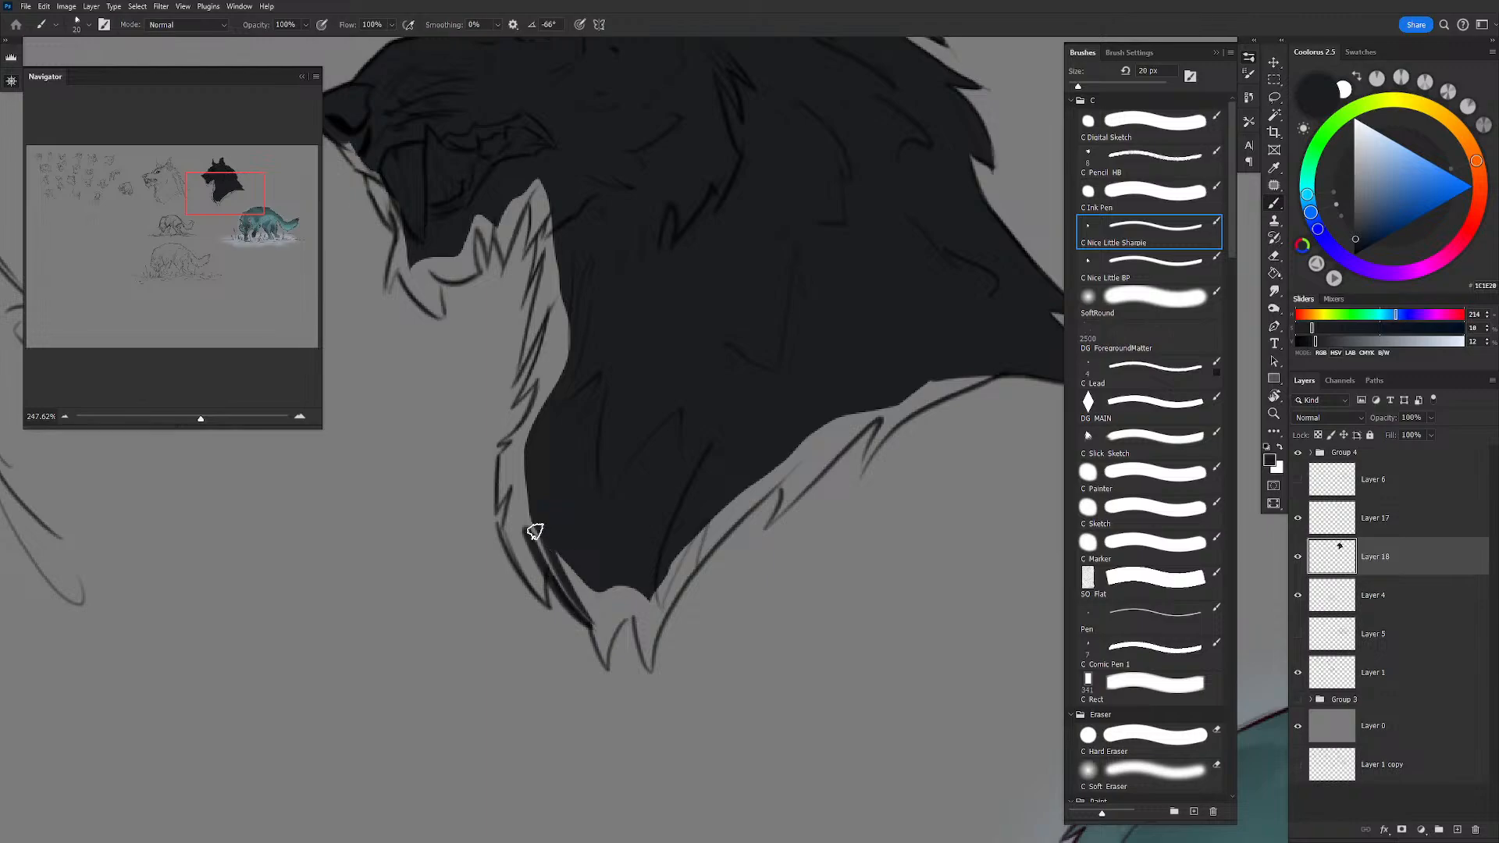
mouse_move(535, 531)
mouse_down()
mouse_move(598, 632)
mouse_move(586, 602)
mouse_move(605, 663)
mouse_move(625, 574)
mouse_move(609, 639)
mouse_move(651, 593)
mouse_move(608, 629)
mouse_move(602, 615)
mouse_move(606, 666)
mouse_move(604, 576)
mouse_move(566, 571)
mouse_move(589, 590)
mouse_move(648, 587)
mouse_move(594, 602)
mouse_move(562, 543)
mouse_move(621, 584)
mouse_move(654, 551)
mouse_move(630, 596)
mouse_move(644, 641)
mouse_up()
key(bracketright)
key(bracketleft)
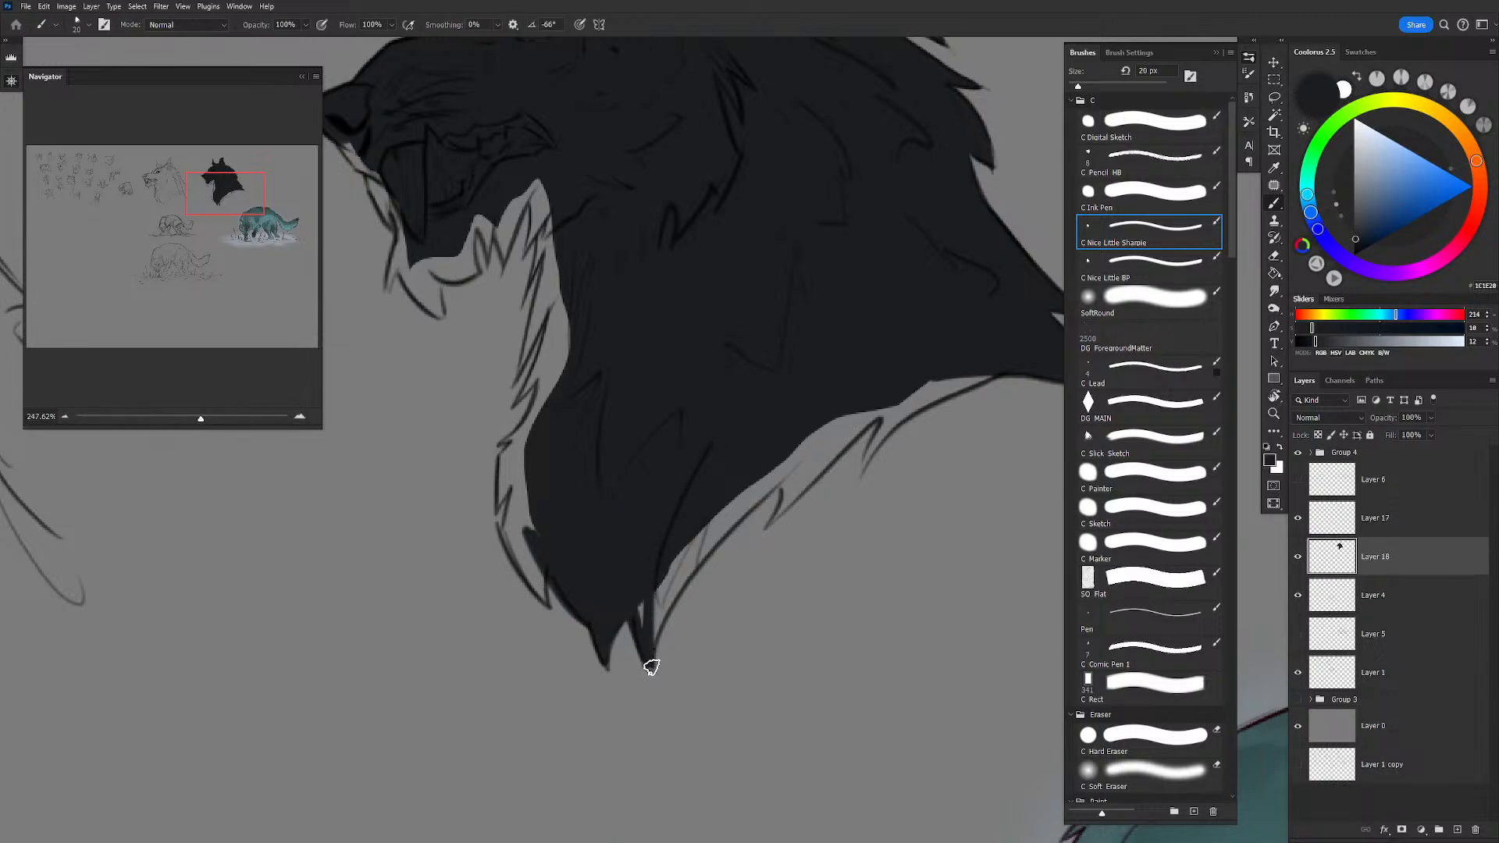
Step: Fill the lower edge of the neck from the chest tip back to the rear point, including its fur tufts
mouse_move(665, 483)
mouse_down()
mouse_move(651, 688)
mouse_move(672, 505)
mouse_move(644, 644)
mouse_move(639, 619)
mouse_move(651, 616)
mouse_move(651, 650)
mouse_move(654, 597)
mouse_move(710, 515)
mouse_move(653, 649)
mouse_move(811, 446)
mouse_move(670, 581)
mouse_move(747, 502)
mouse_move(818, 446)
mouse_move(730, 520)
mouse_move(831, 442)
mouse_move(772, 521)
mouse_move(836, 425)
mouse_move(779, 504)
mouse_move(872, 401)
mouse_move(799, 491)
mouse_move(880, 410)
mouse_move(935, 385)
mouse_up()
key(bracketright)
drag(937, 392, 727, 478)
key(bracketleft)
mouse_move(675, 520)
mouse_down()
mouse_move(649, 574)
mouse_move(672, 513)
mouse_move(649, 564)
mouse_move(678, 509)
mouse_move(770, 429)
mouse_move(661, 536)
mouse_move(781, 445)
mouse_move(688, 502)
mouse_move(817, 445)
mouse_move(649, 517)
mouse_up()
scroll(712, 421, left, 5)
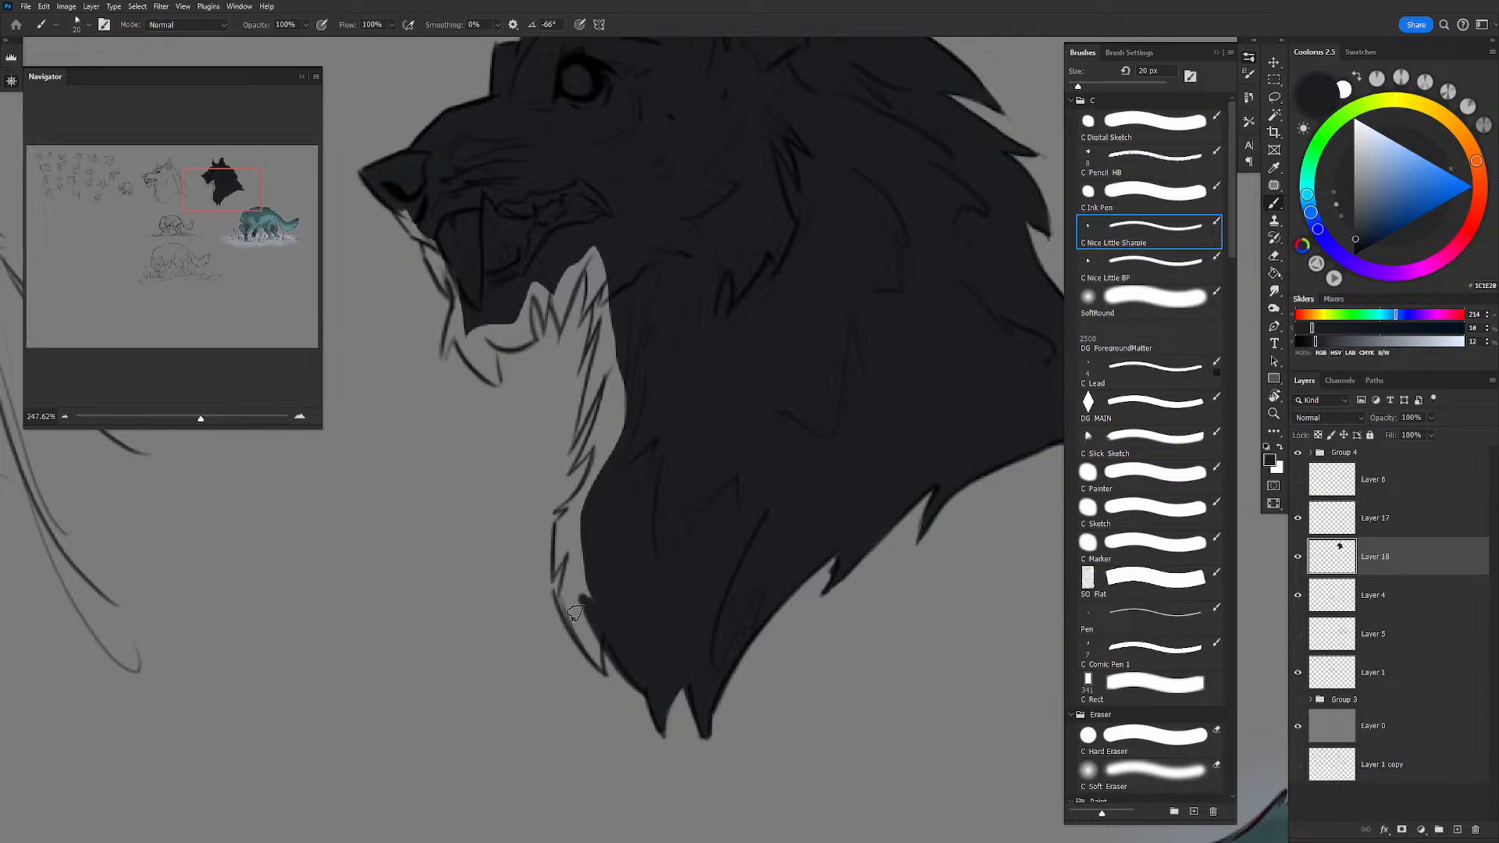
Step: Fill the front edge of the chest up to the base of the throat, using a 15 px brush
mouse_move(574, 612)
mouse_down()
mouse_move(590, 650)
mouse_move(589, 592)
mouse_move(603, 673)
mouse_up()
key(bracketleft)
key(bracketright)
key(bracketright)
mouse_move(586, 591)
mouse_down()
mouse_move(582, 629)
mouse_move(583, 548)
mouse_move(550, 602)
mouse_move(563, 614)
mouse_move(590, 493)
mouse_move(554, 578)
mouse_move(578, 532)
mouse_move(558, 526)
mouse_move(615, 440)
mouse_move(558, 553)
mouse_move(597, 482)
mouse_move(564, 474)
mouse_up()
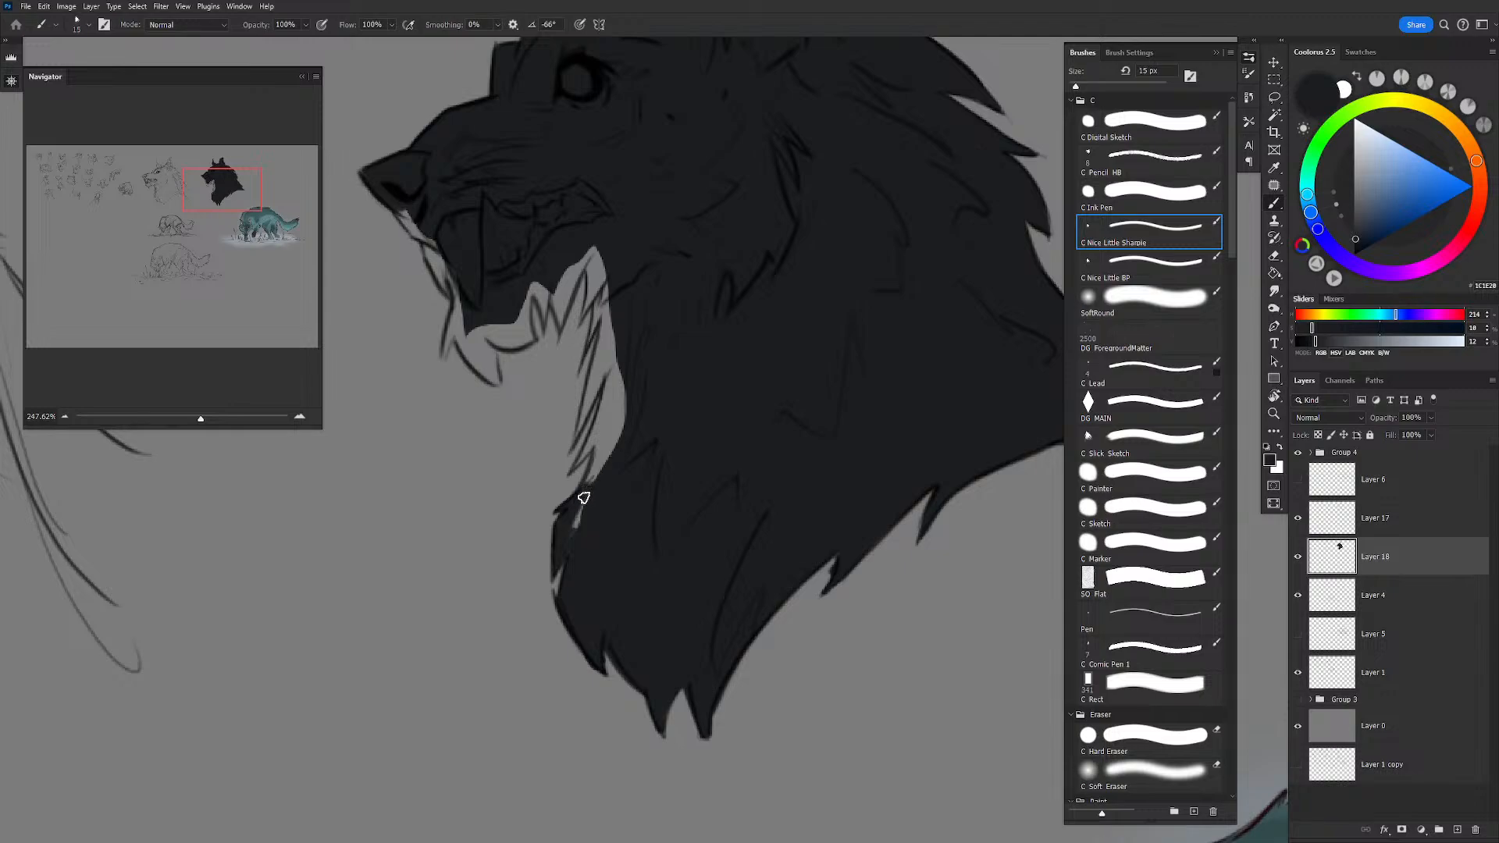
drag(585, 498, 623, 389)
Step: Fill the lower throat fur spikes, reducing the brush to 9 px for the narrow tips
key(ctrl+space)
mouse_move(548, 436)
mouse_down()
mouse_move(598, 429)
mouse_move(582, 476)
mouse_move(633, 356)
mouse_up()
key([)
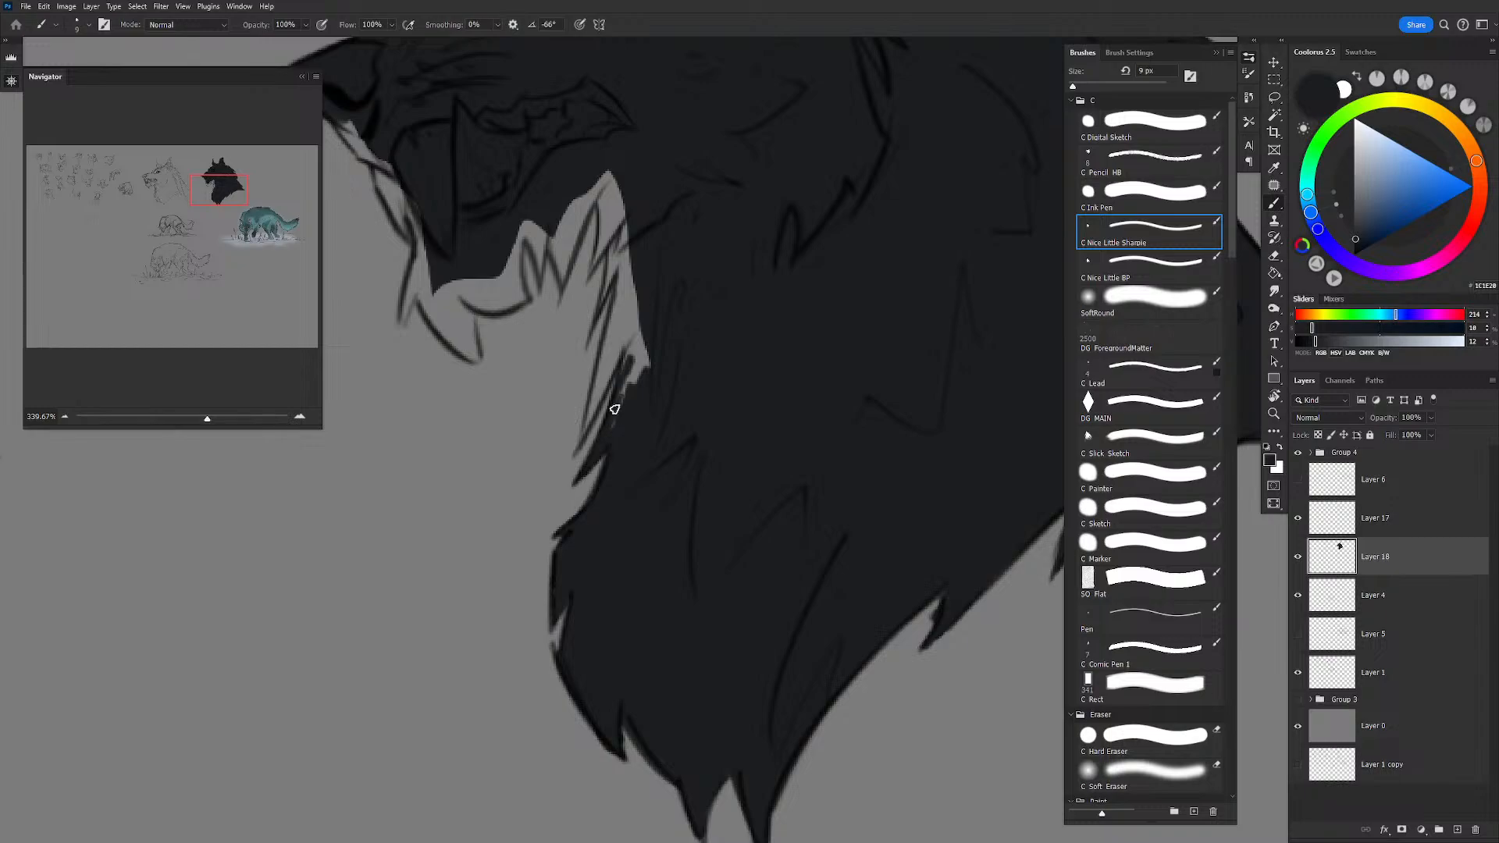
drag(616, 410, 643, 344)
key(space)
drag(656, 264, 678, 354)
key(])
key(])
drag(652, 463, 662, 406)
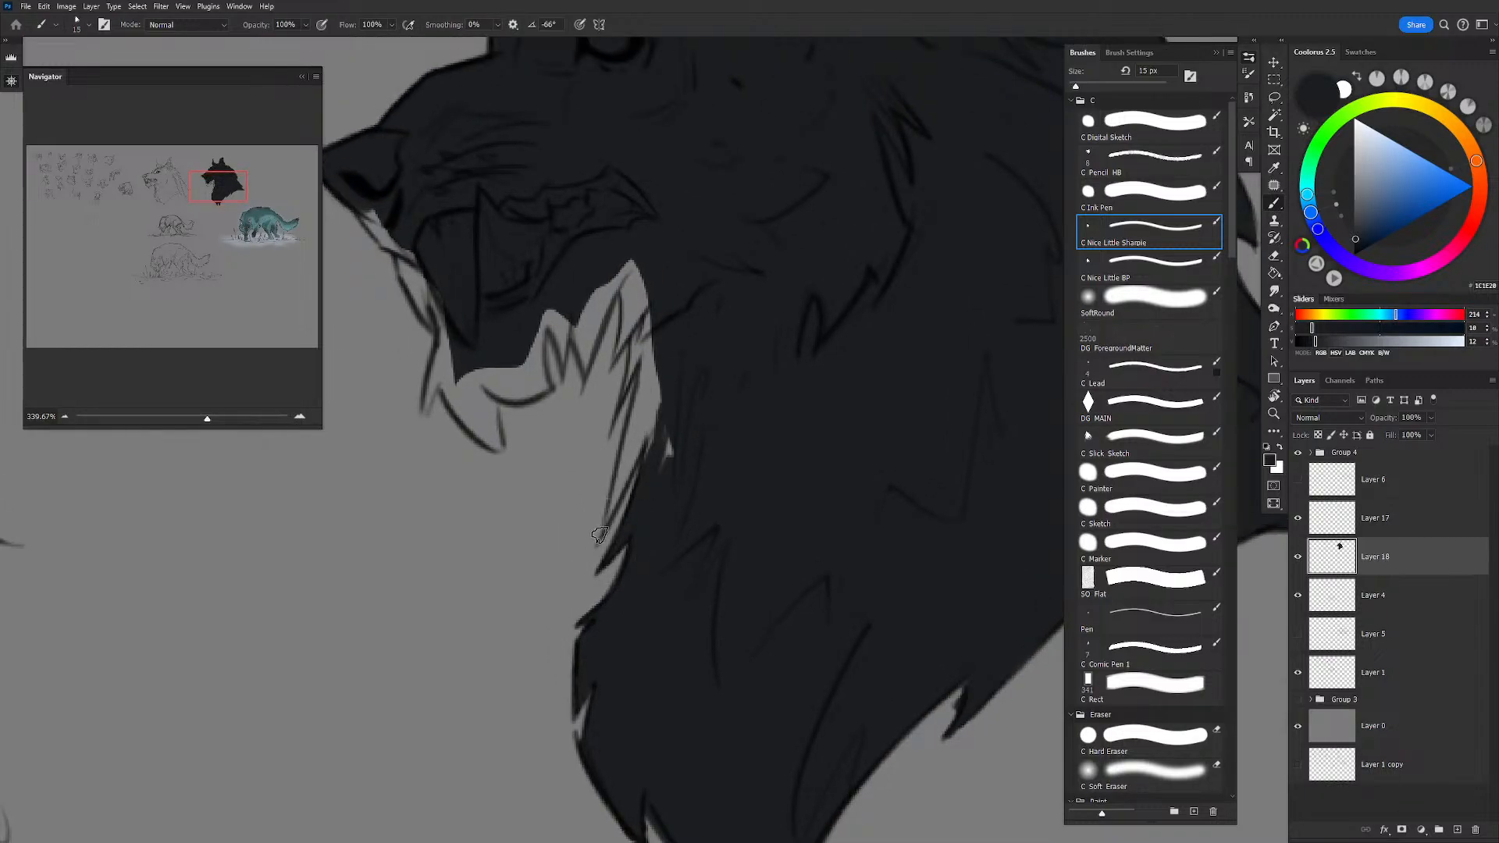
Step: Fill the upper throat fur up to the jaw, using 15 px and 10 px brush sizes
drag(599, 535, 639, 389)
mouse_move(623, 496)
mouse_down()
mouse_move(651, 397)
mouse_move(636, 466)
mouse_move(754, 526)
mouse_move(715, 421)
mouse_up()
drag(699, 509, 716, 402)
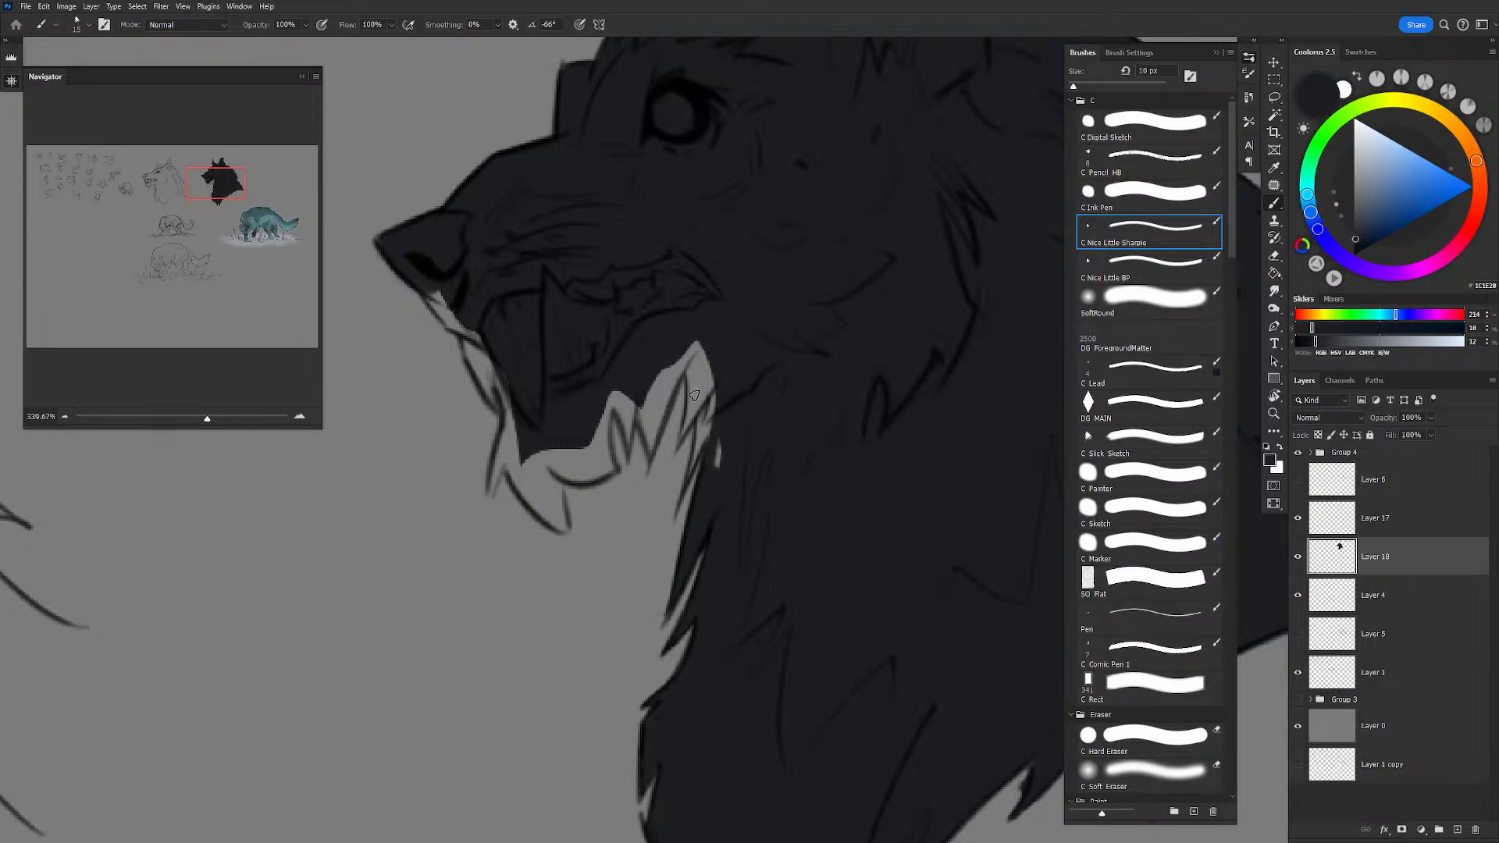
mouse_move(688, 478)
mouse_down()
mouse_move(703, 403)
mouse_move(697, 442)
mouse_up()
mouse_move(717, 352)
mouse_down()
mouse_move(703, 427)
mouse_move(722, 473)
mouse_move(696, 456)
mouse_move(699, 405)
mouse_move(692, 465)
mouse_move(698, 407)
mouse_move(677, 445)
mouse_move(716, 393)
mouse_up()
Step: Fill the lips, chin tuft and fur under the lower jaw out to the line art, enlarging the brush to 20 px
drag(571, 363, 705, 442)
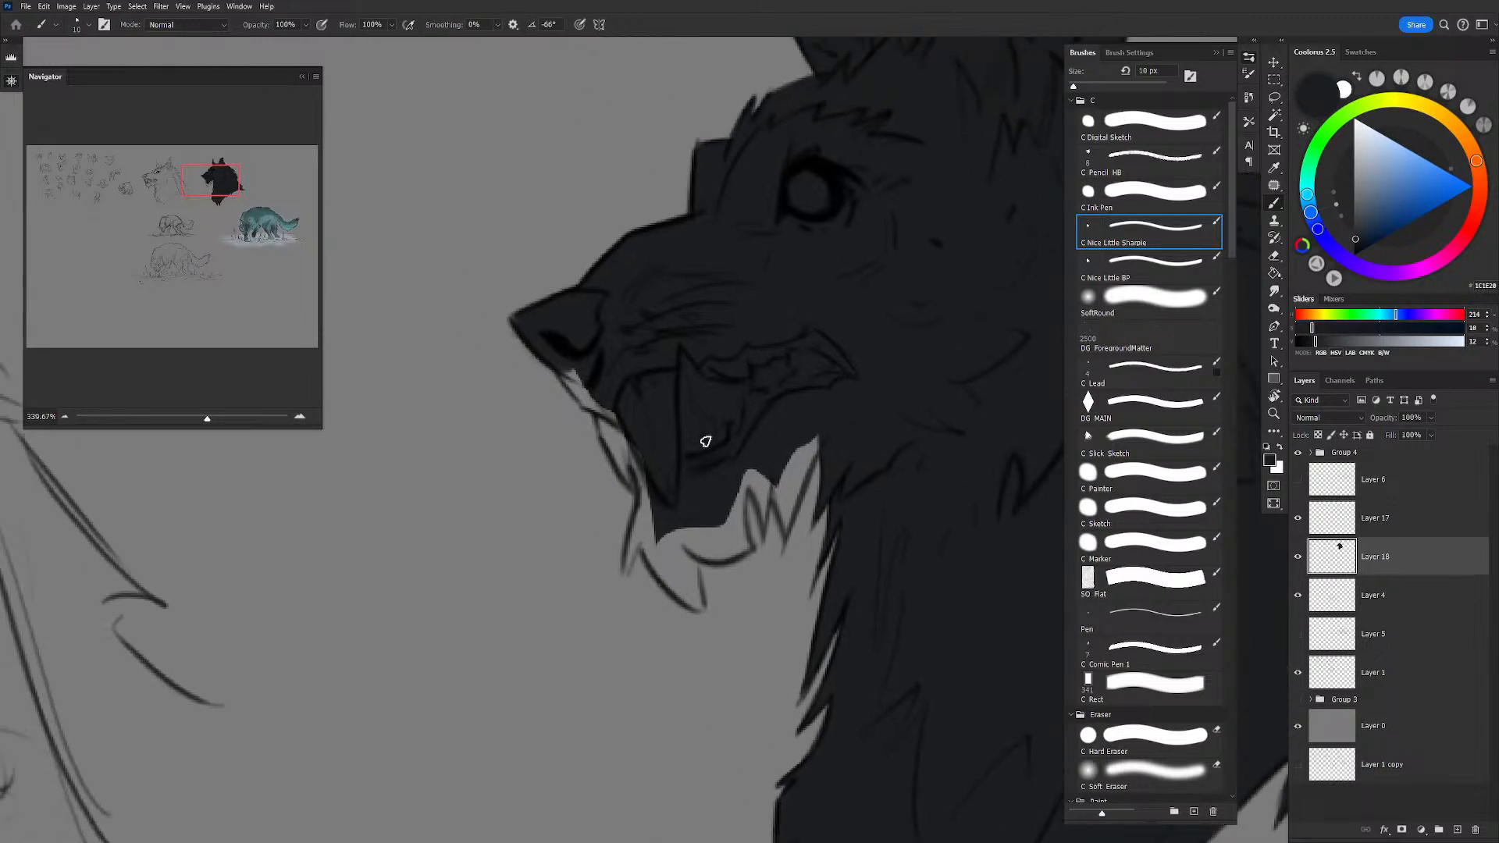
key(])
mouse_move(570, 377)
mouse_down()
mouse_move(657, 495)
mouse_move(632, 554)
mouse_move(643, 495)
mouse_move(627, 578)
mouse_move(653, 485)
mouse_move(657, 559)
mouse_move(681, 586)
mouse_move(641, 508)
mouse_move(694, 609)
mouse_move(666, 521)
mouse_move(698, 609)
mouse_move(702, 554)
mouse_move(746, 539)
mouse_move(703, 553)
mouse_move(746, 542)
mouse_move(657, 515)
mouse_move(733, 509)
mouse_move(740, 533)
mouse_move(766, 436)
mouse_move(751, 474)
mouse_move(764, 537)
mouse_move(771, 489)
mouse_move(790, 531)
mouse_move(763, 496)
mouse_move(769, 514)
mouse_move(787, 462)
mouse_move(786, 495)
mouse_up()
key(bracketright)
key(bracketright)
key(bracketright)
mouse_move(795, 425)
mouse_down()
mouse_move(785, 492)
mouse_move(805, 426)
mouse_move(780, 525)
mouse_up()
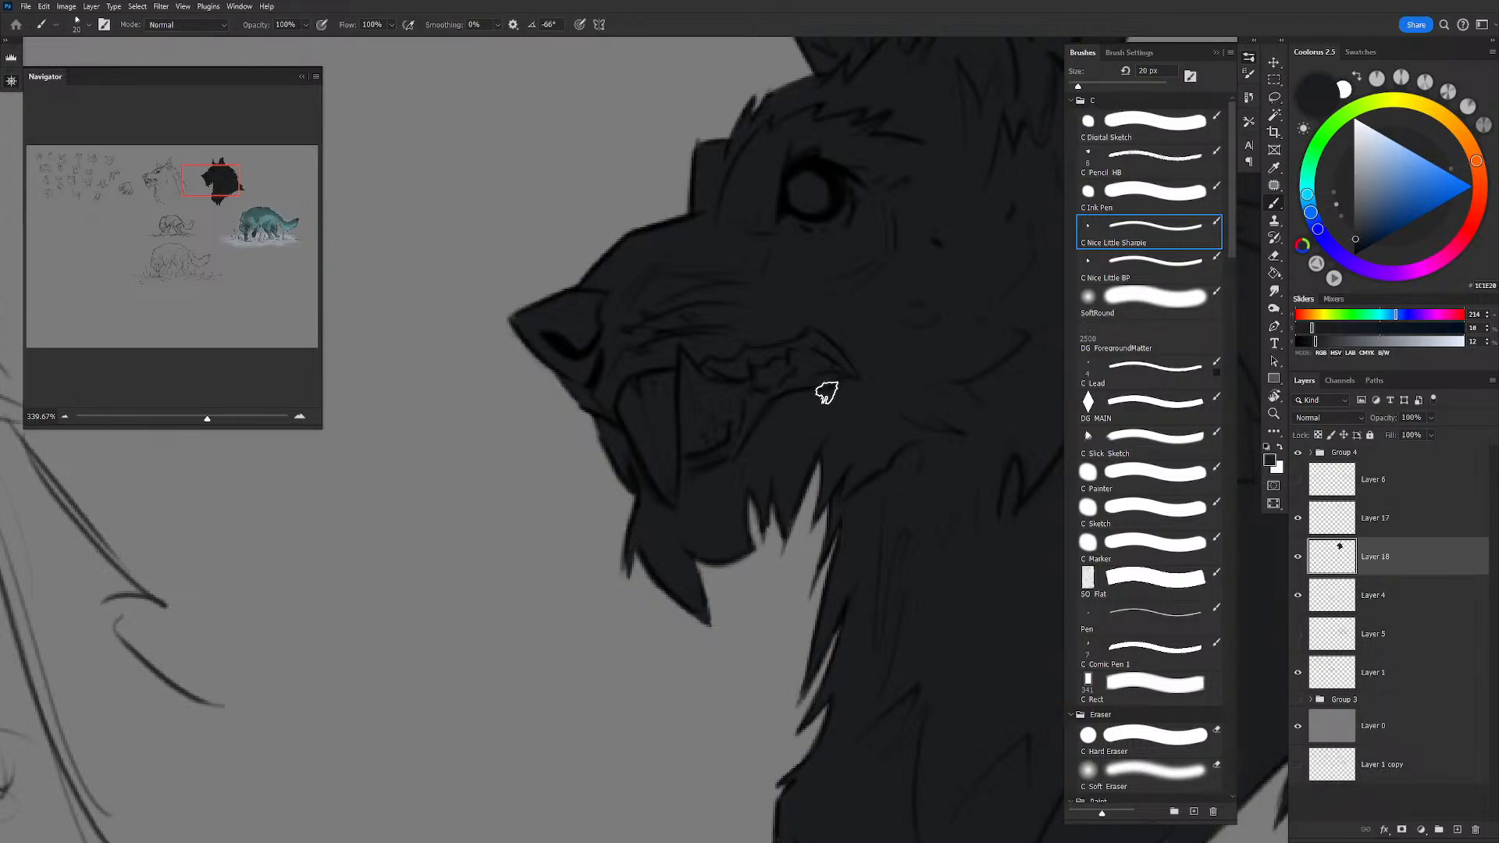
Step: Add a new layer clipped to the dark base fill, choose a blue color and set the layer's blend mode to Screen
drag(898, 433, 702, 429)
drag(765, 470, 730, 477)
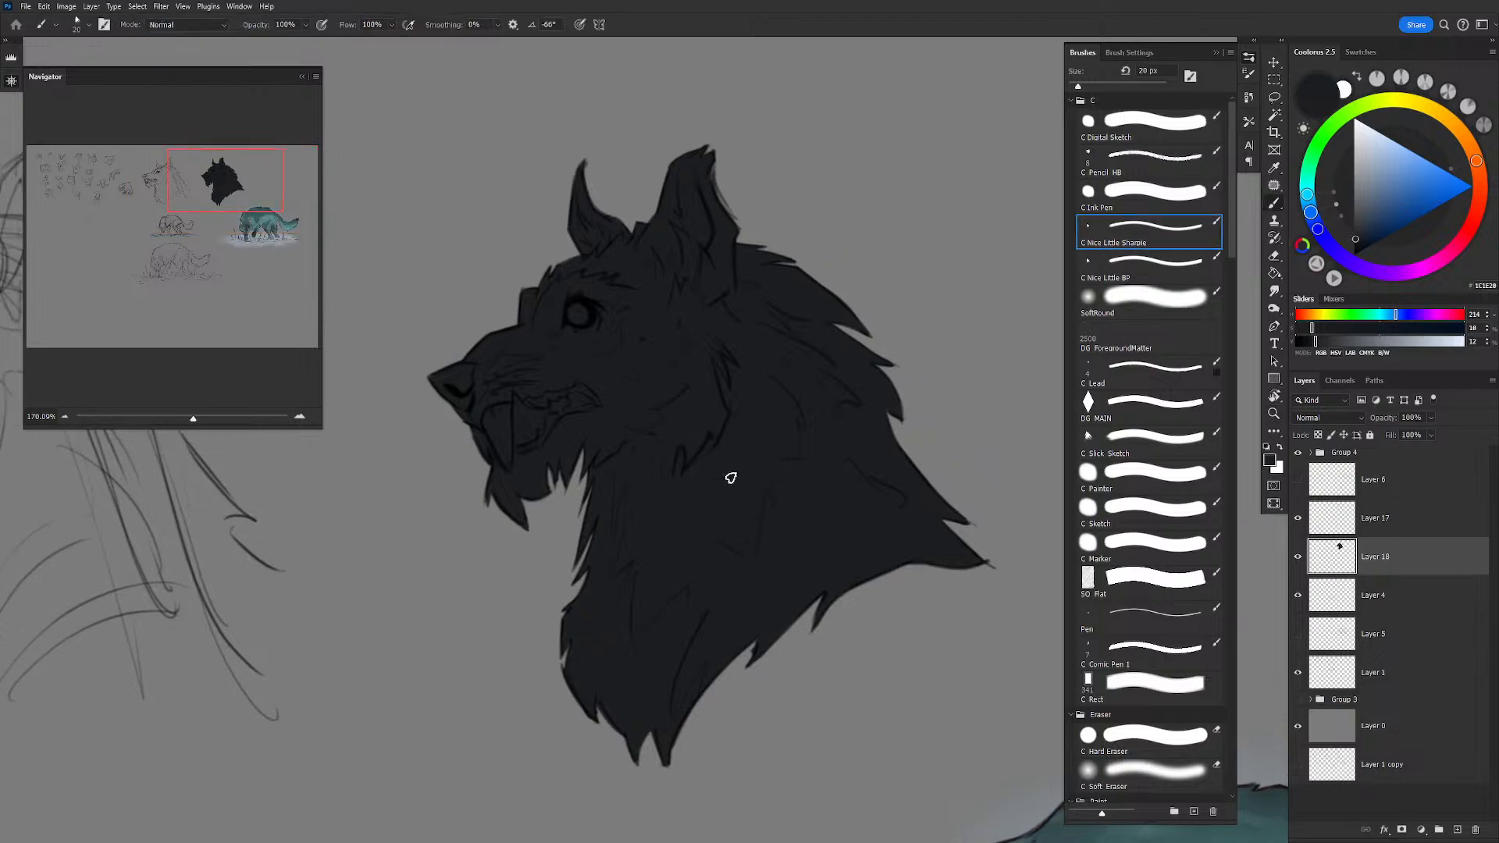
click(1456, 829)
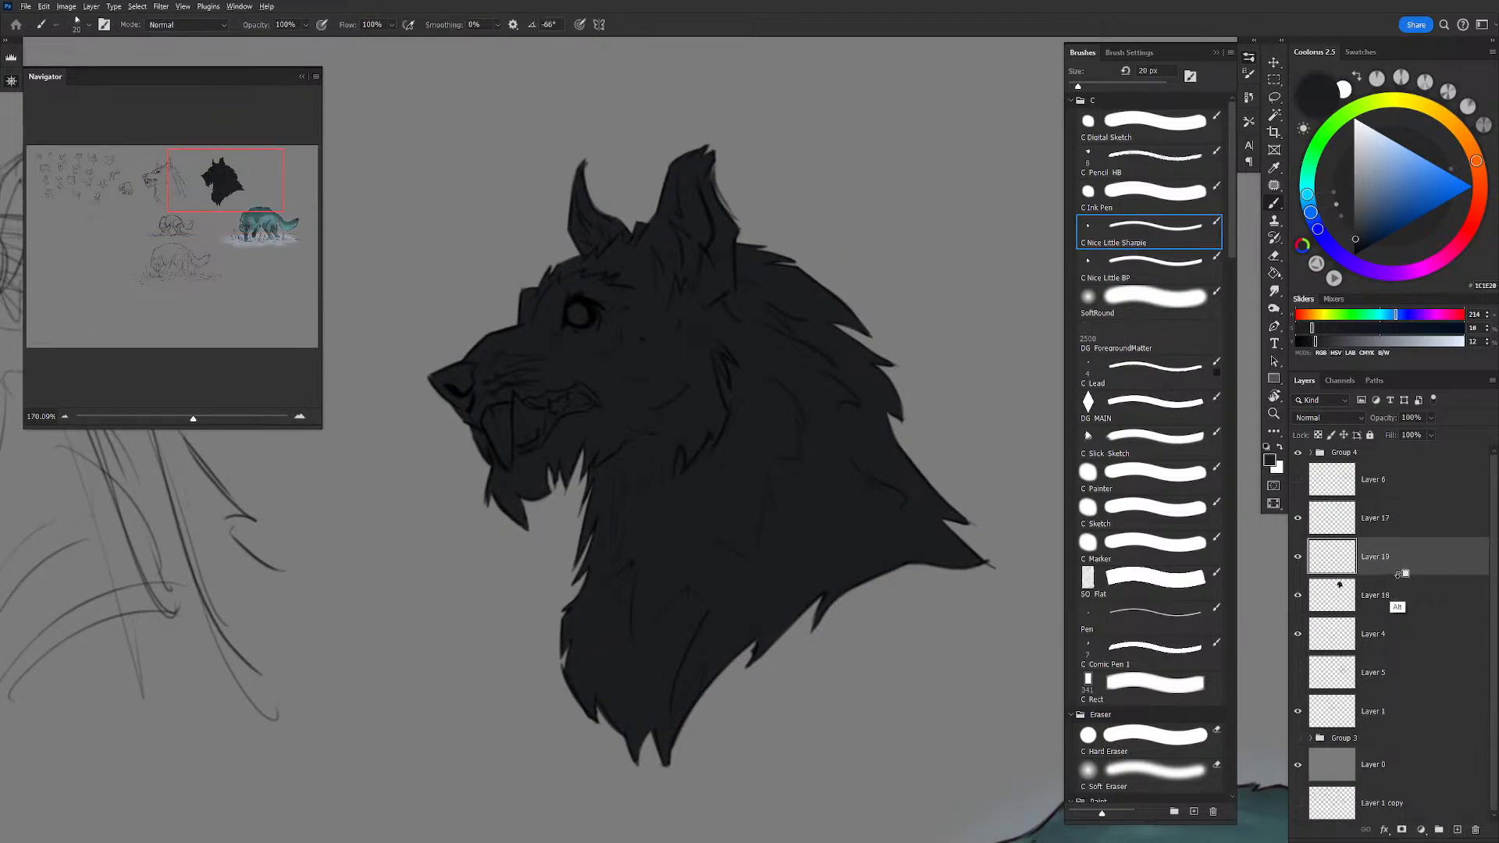
alt+click(1398, 574)
drag(558, 430, 680, 421)
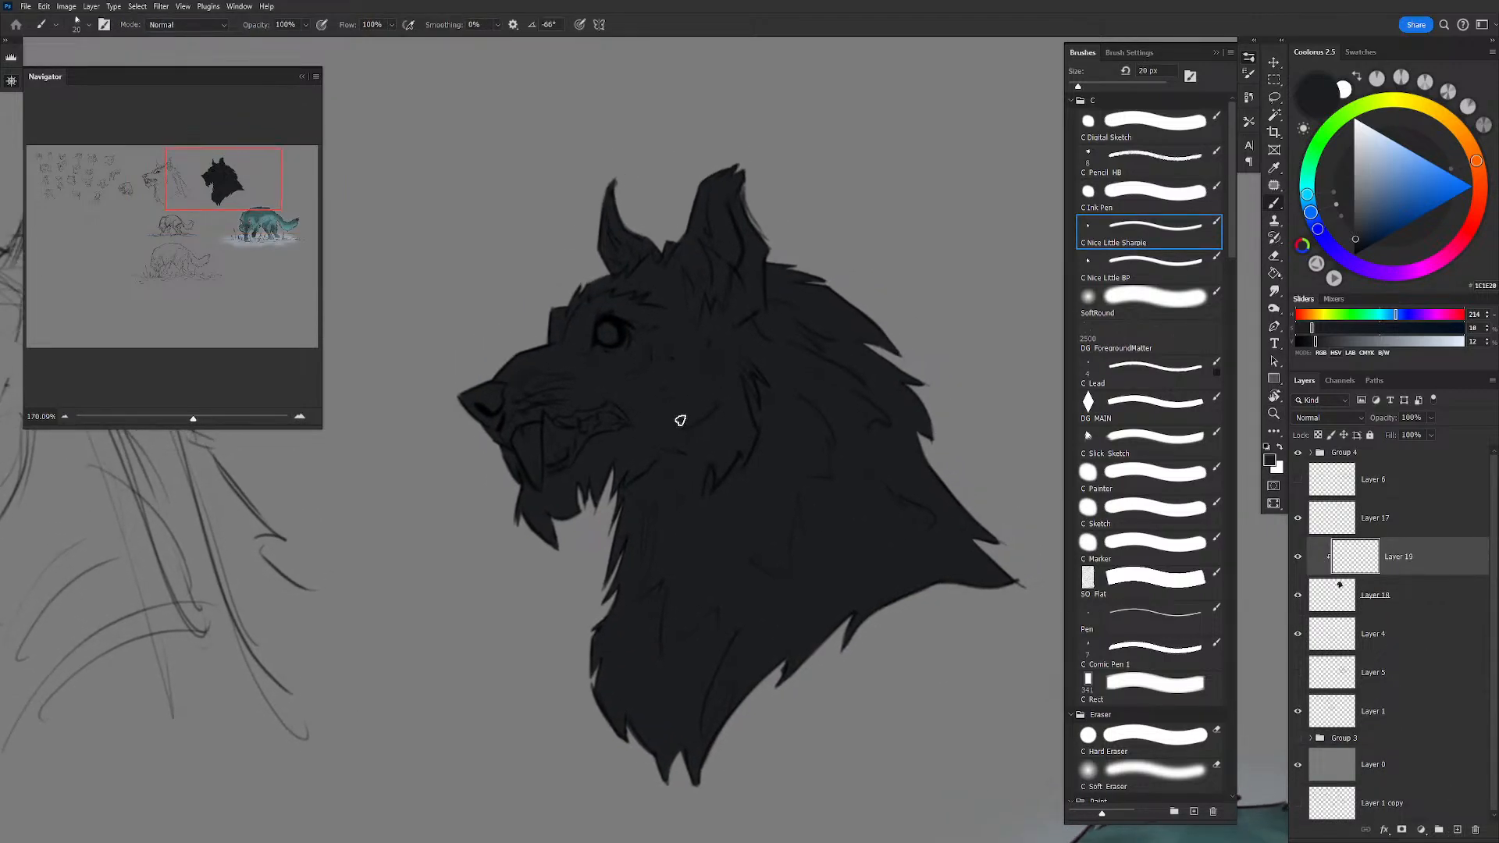
drag(754, 453, 735, 440)
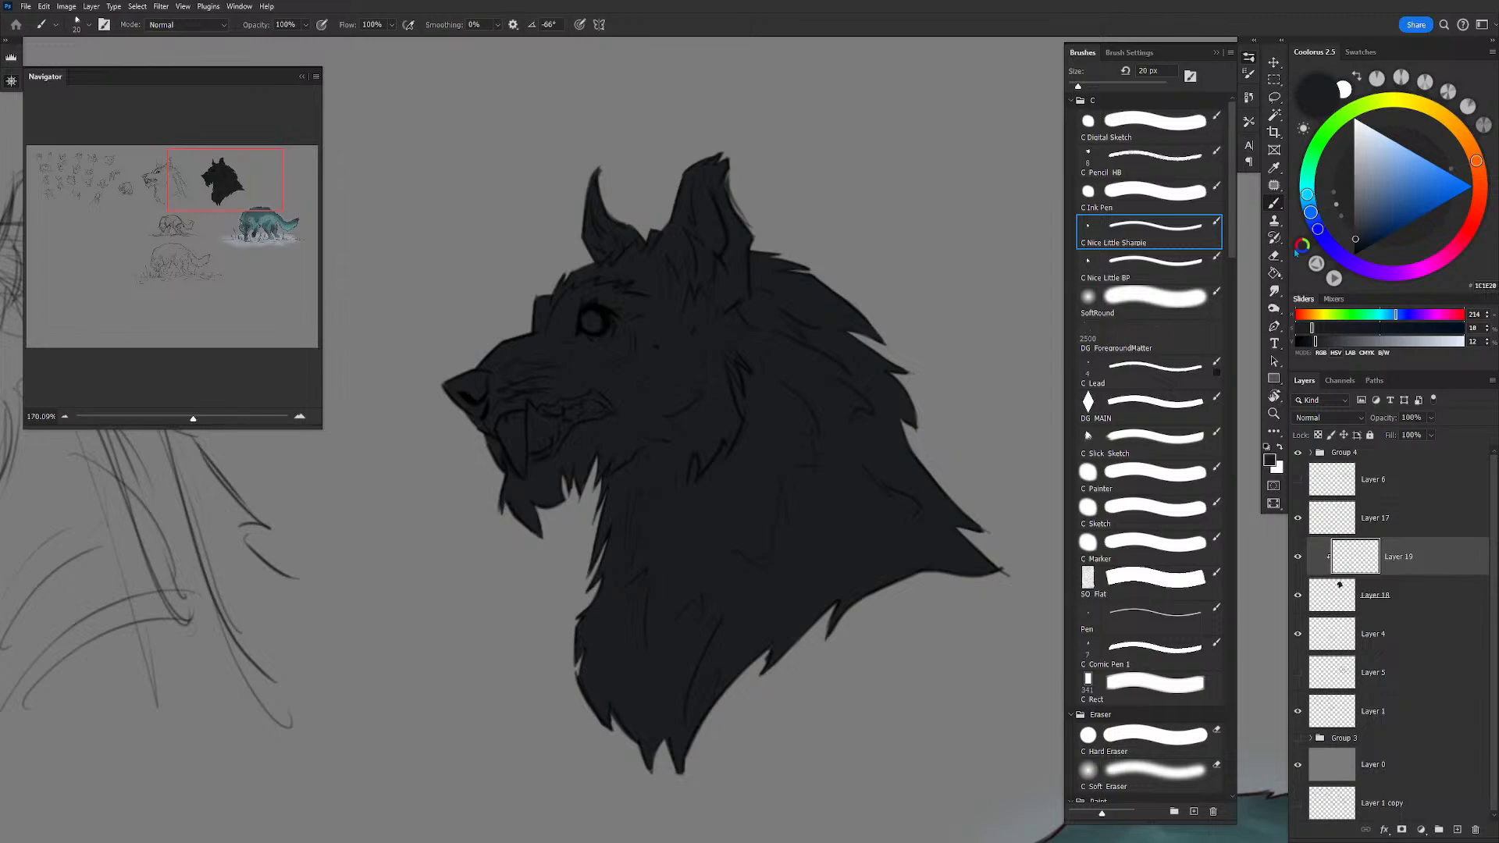
click(1420, 175)
click(1412, 174)
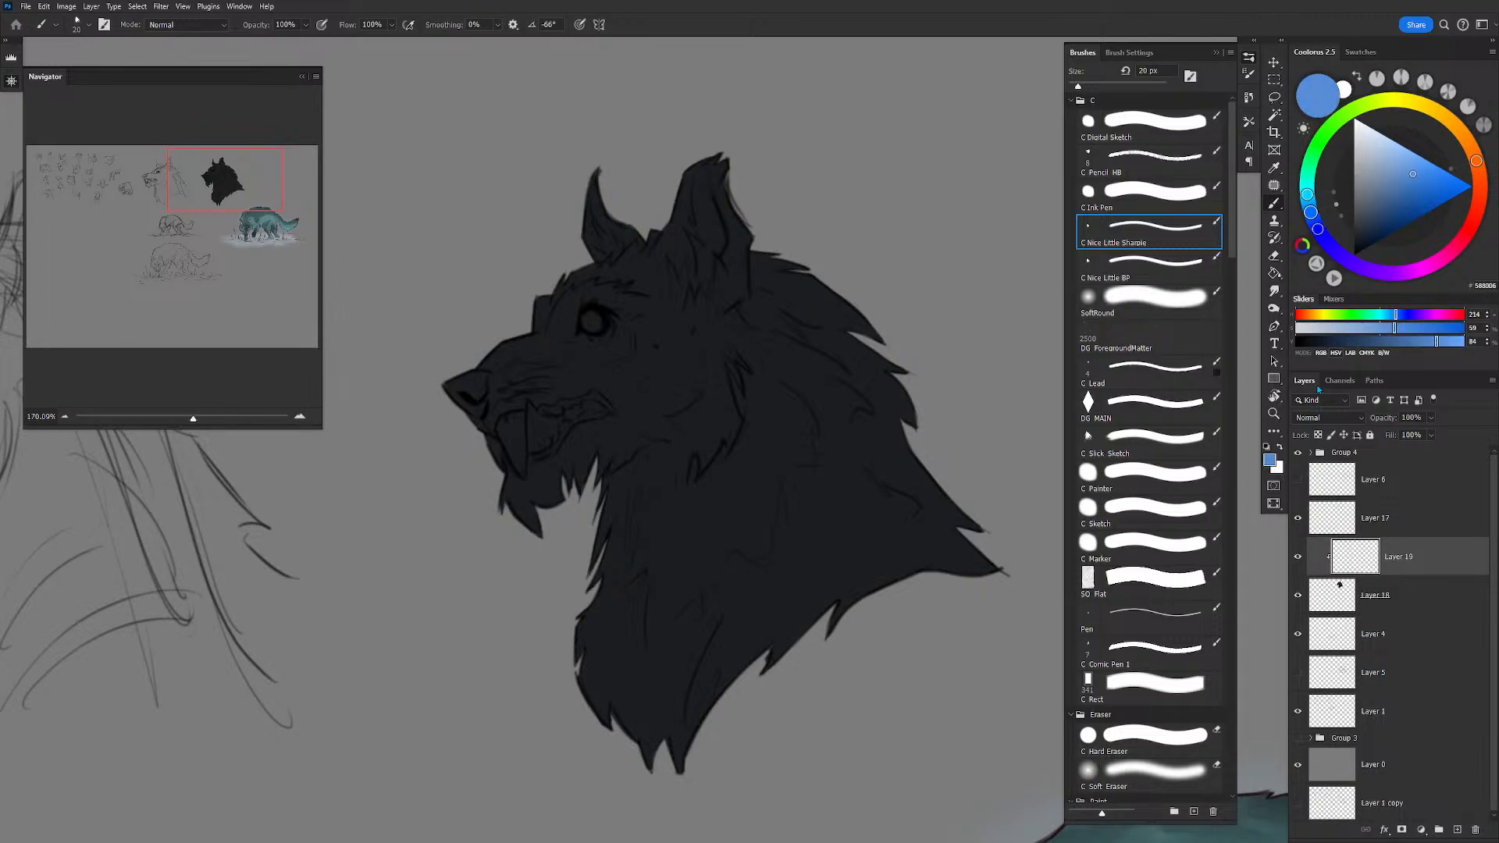
click(1327, 418)
click(1321, 529)
Step: Pick a more saturated blue (hue 214, saturation 88, brightness 92) and paint the wolf's iris with it
click(1450, 184)
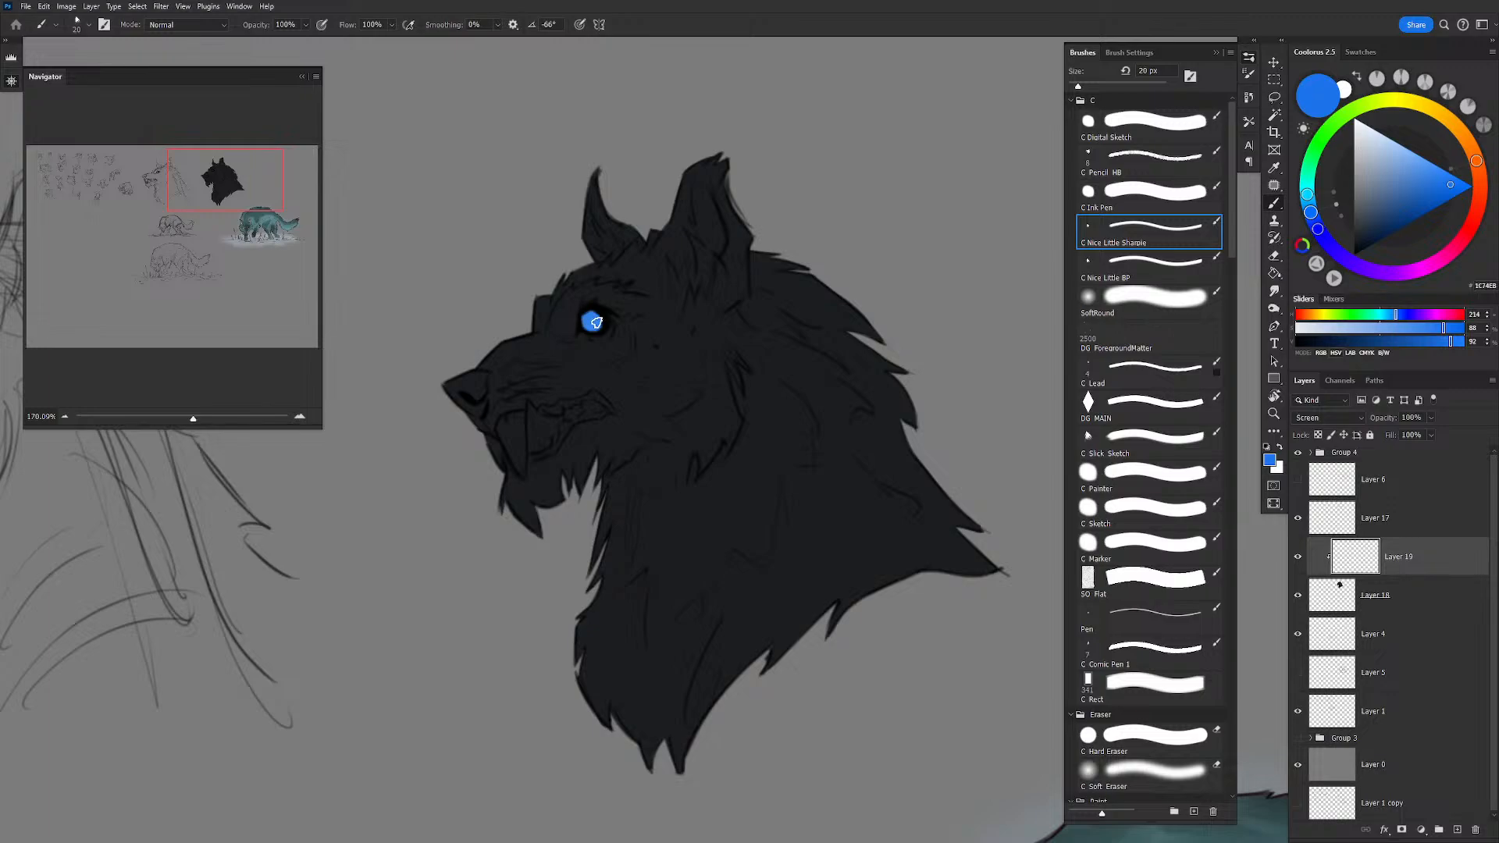
drag(641, 367, 705, 370)
drag(649, 321, 699, 324)
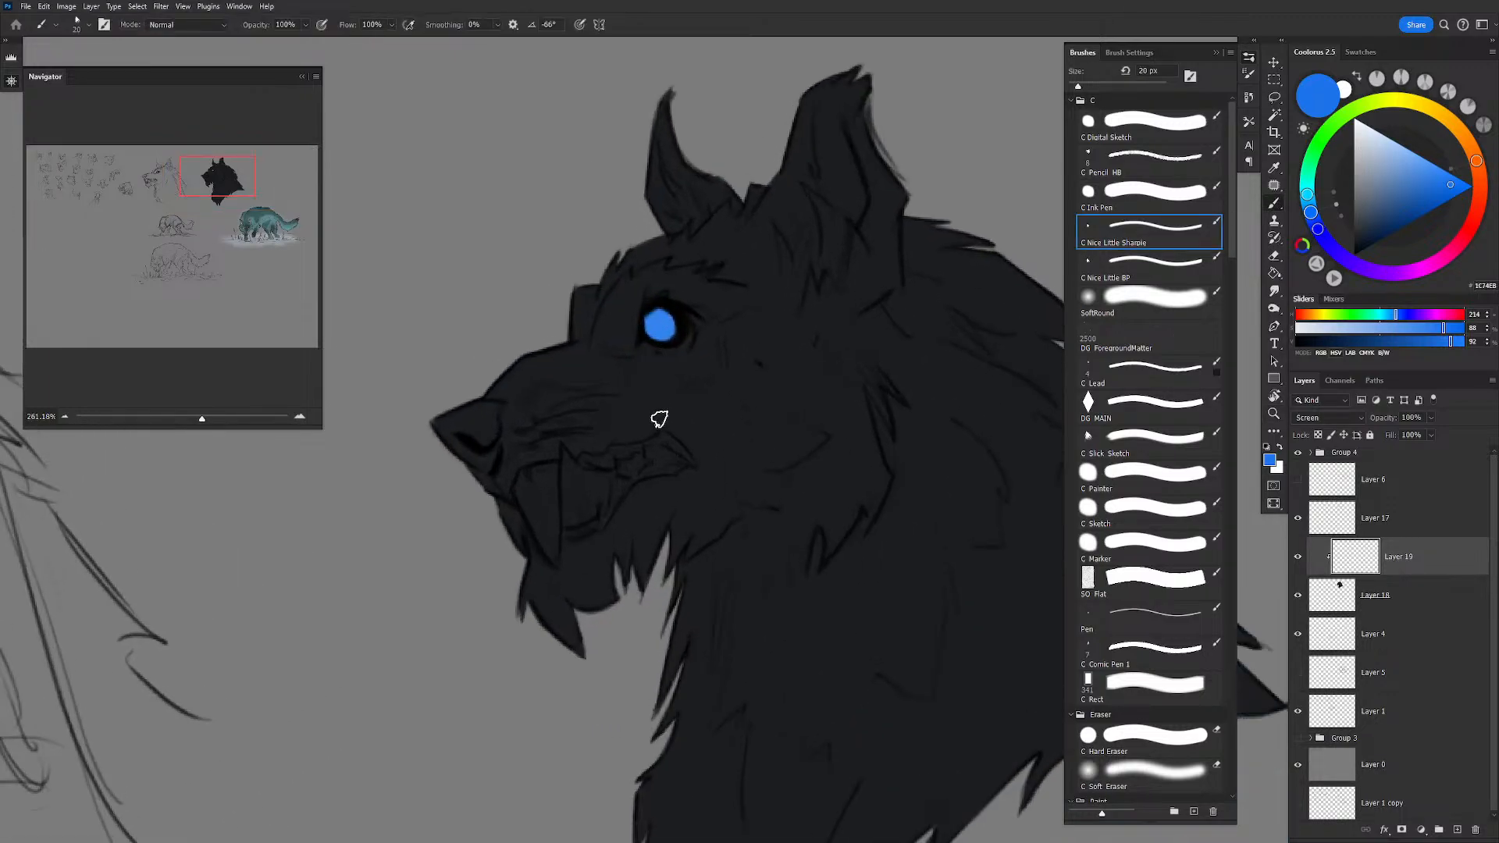
drag(668, 410, 656, 420)
drag(647, 320, 650, 285)
Step: Add another clipped layer above the eye color layer and set its blend mode to Color Dodge
click(1455, 830)
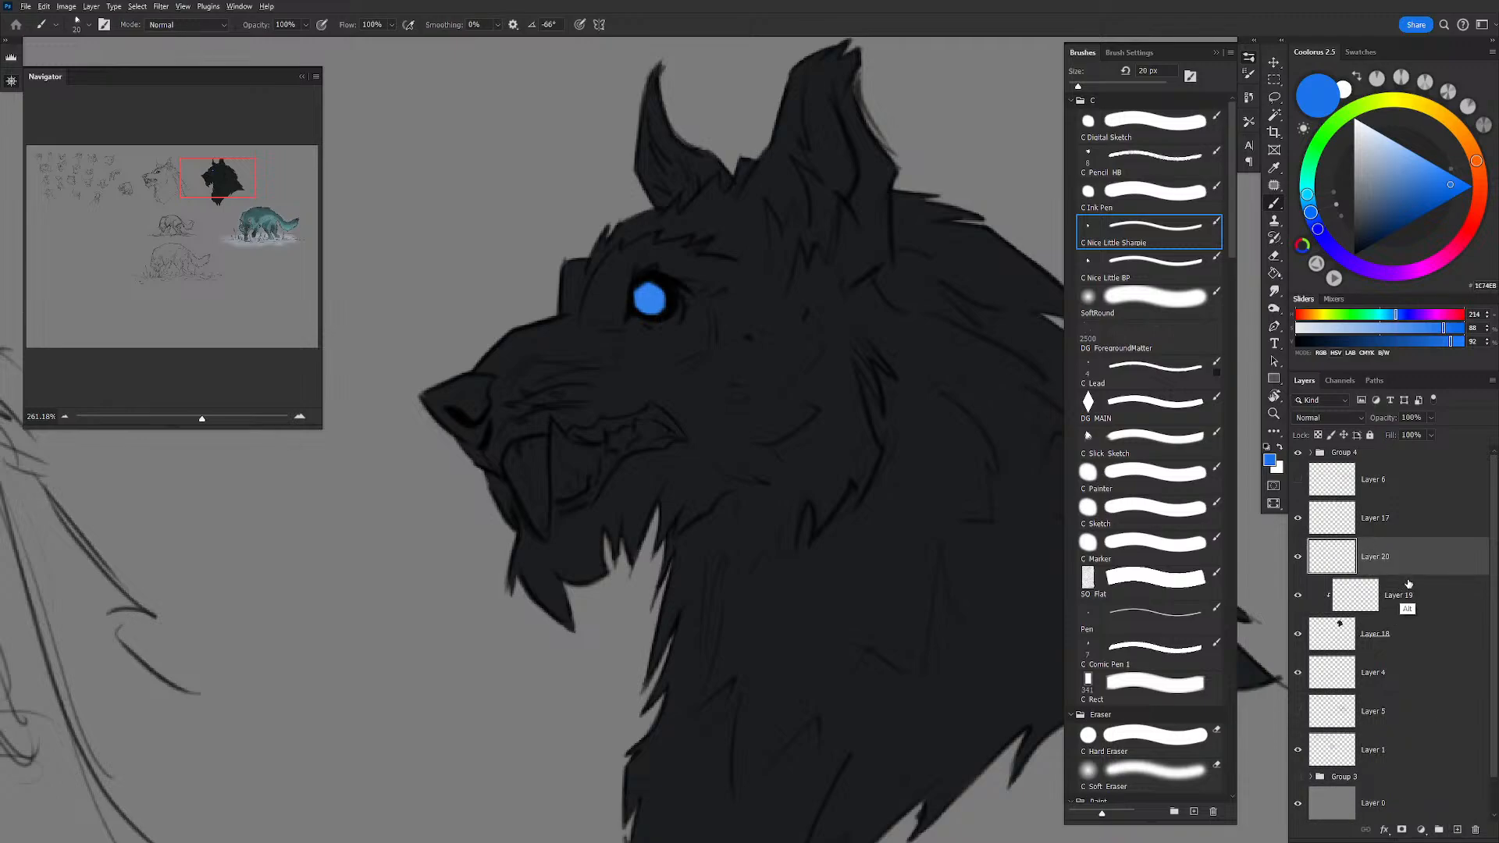
click(1327, 418)
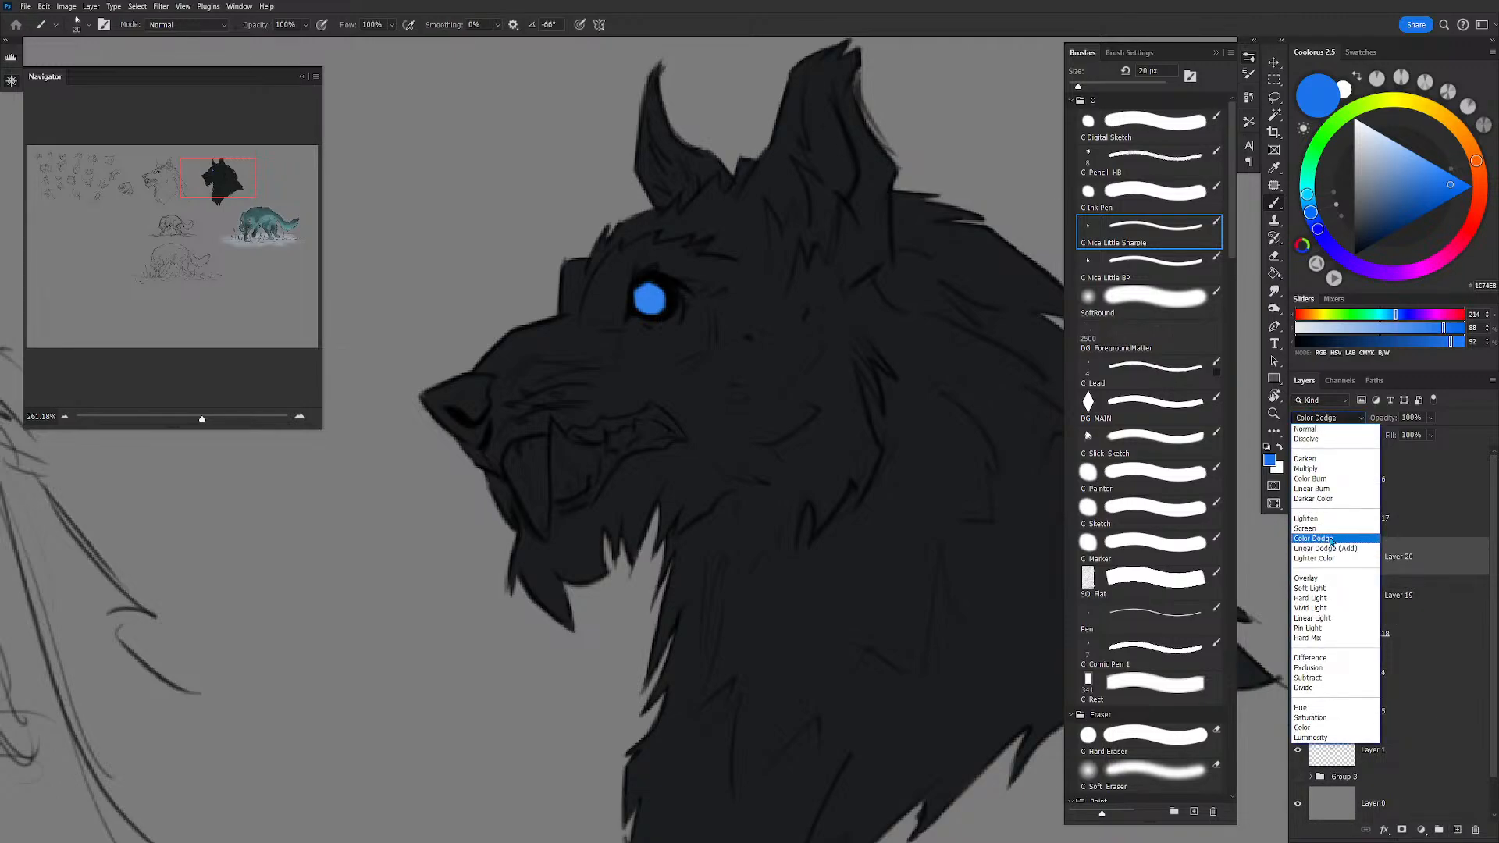
click(1324, 539)
drag(693, 513, 718, 541)
Step: Paint a soft blue glow over and around the eye with the SoftRound brush at up to 60 px
click(1144, 309)
scroll(954, 430, up, 2)
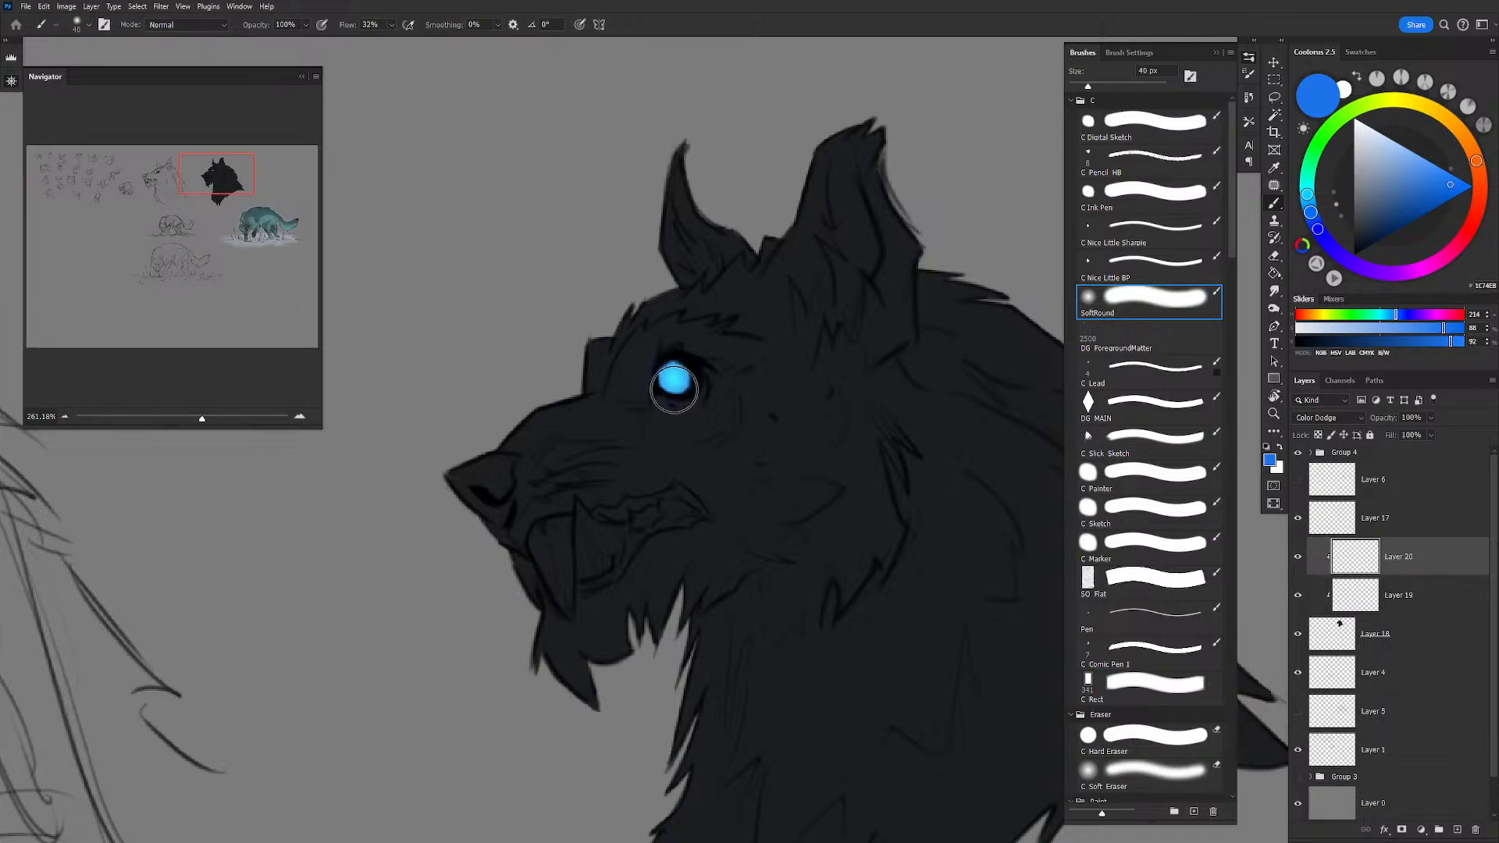
key(bracketleft)
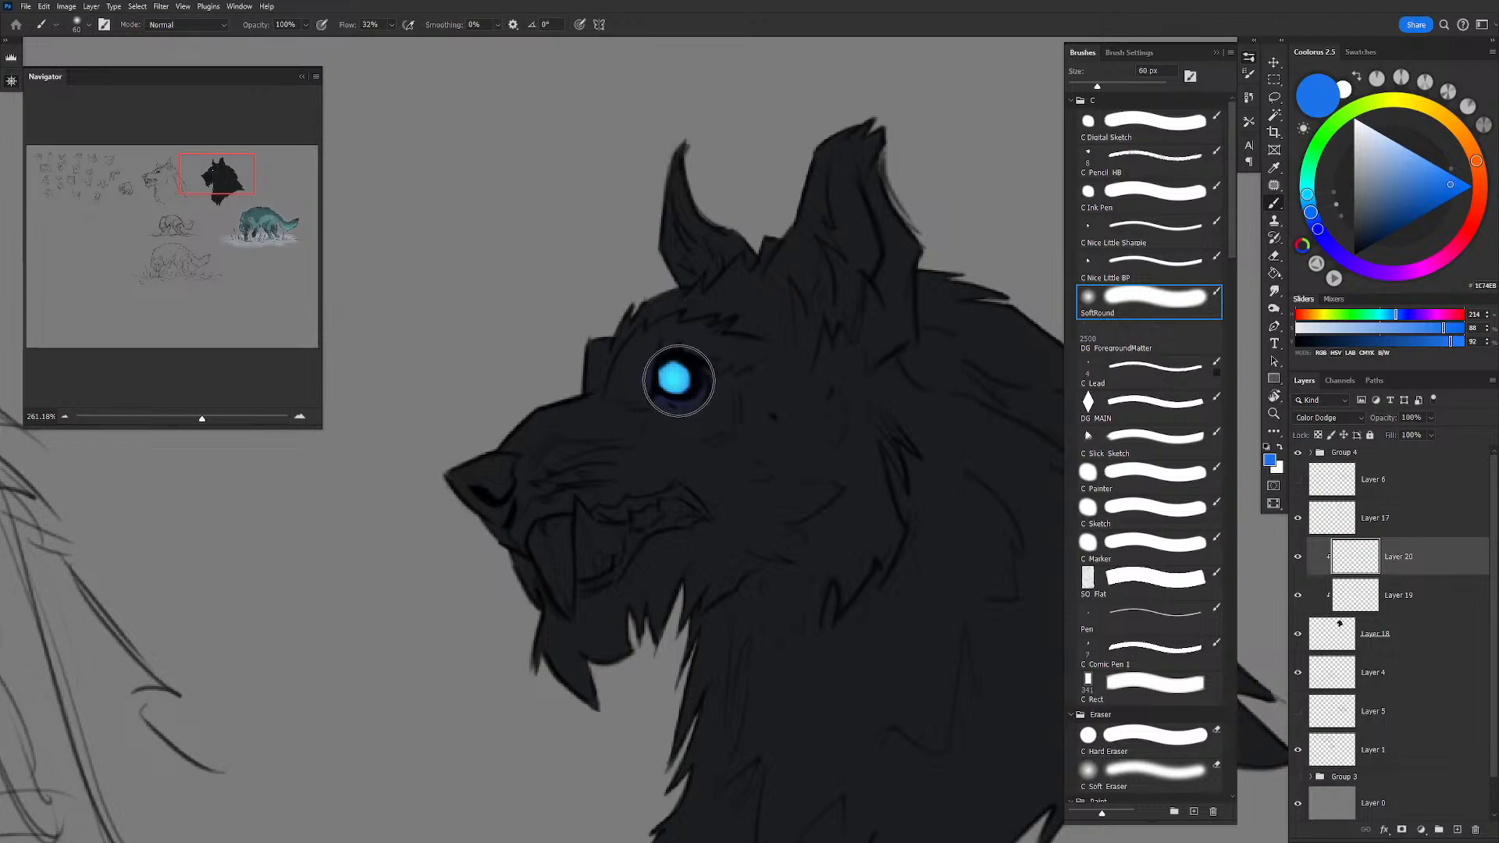
drag(676, 378, 676, 371)
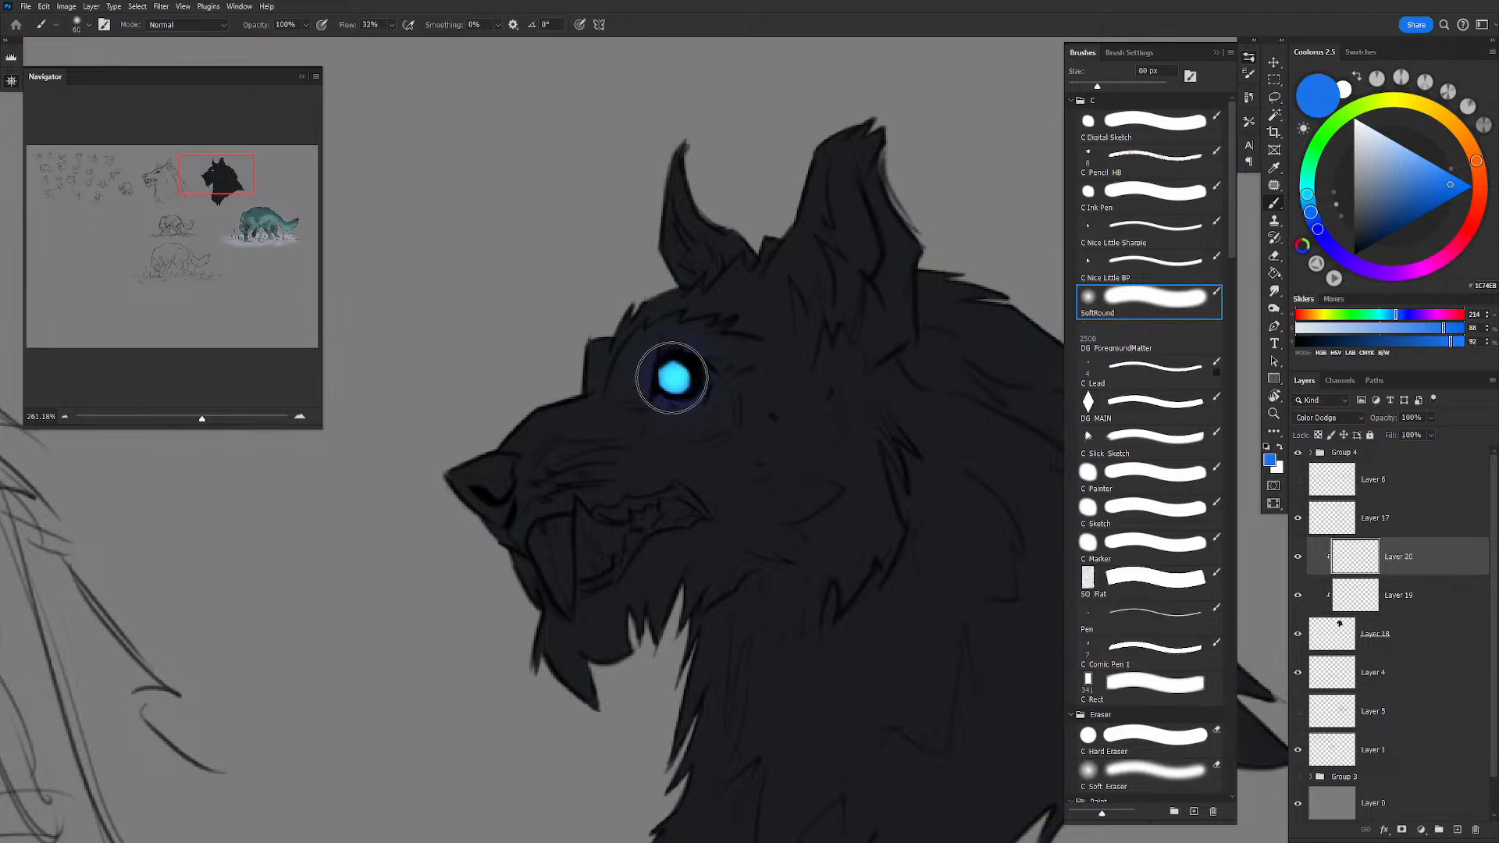
drag(672, 378, 676, 381)
mouse_move(827, 374)
mouse_down()
mouse_move(780, 332)
mouse_move(739, 236)
mouse_up()
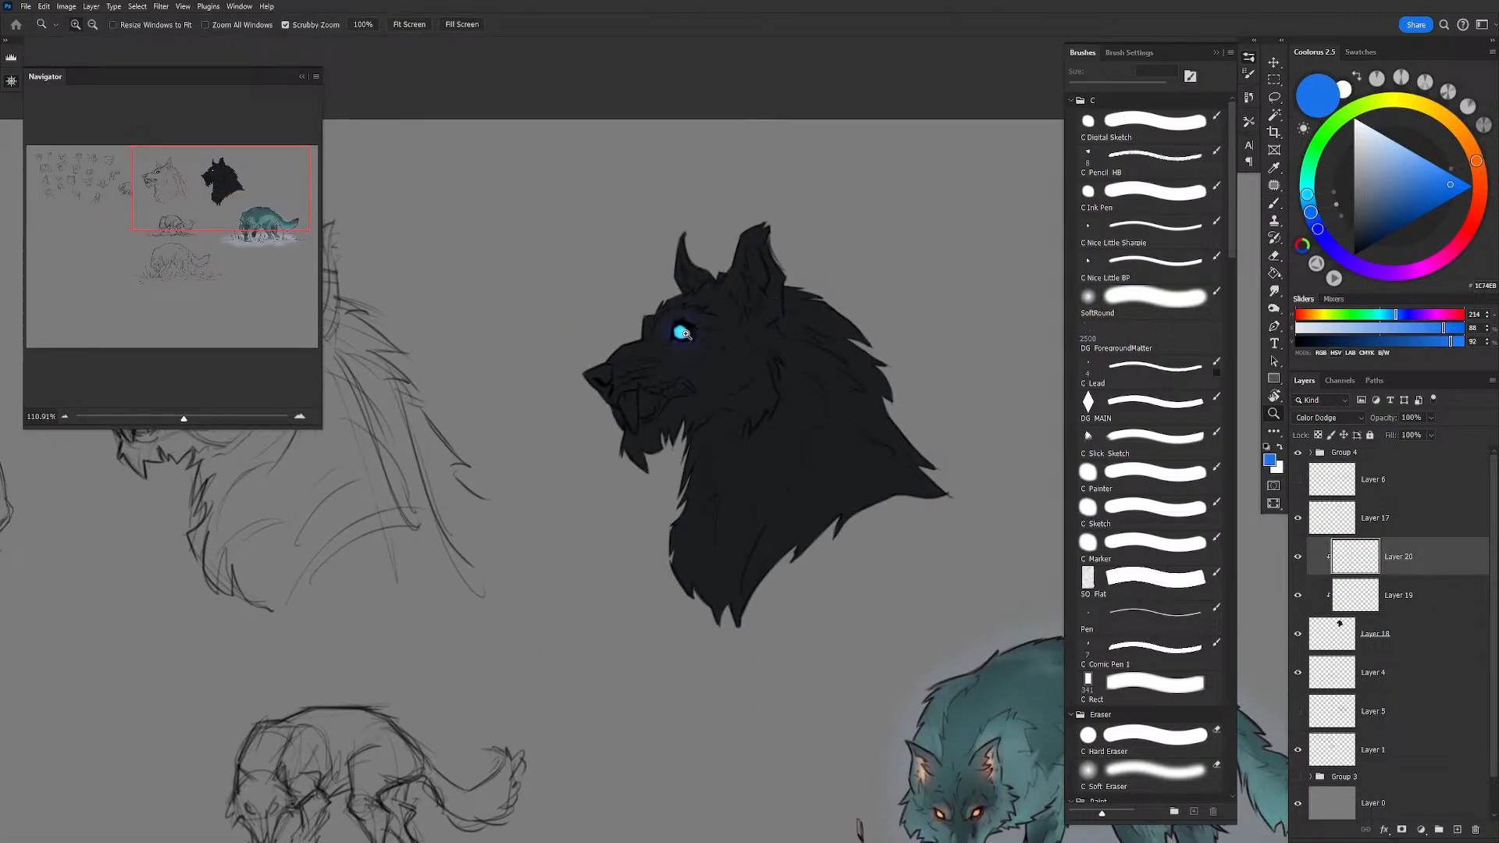
drag(683, 335, 673, 335)
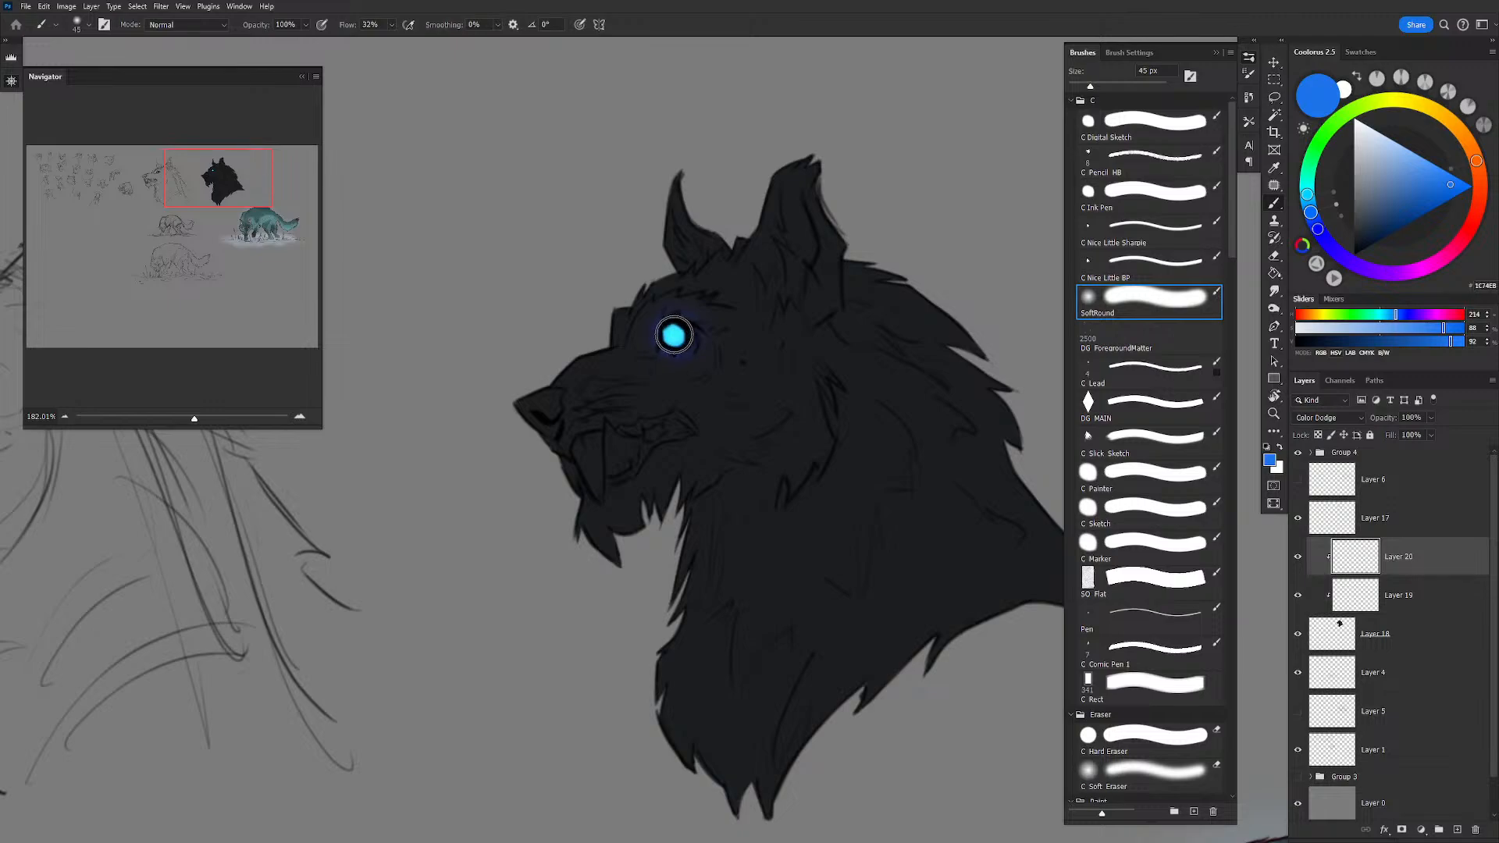
Step: Enlarge the Soft Eraser to 45 px and trim the outer edges of the glow around the eye
key(e)
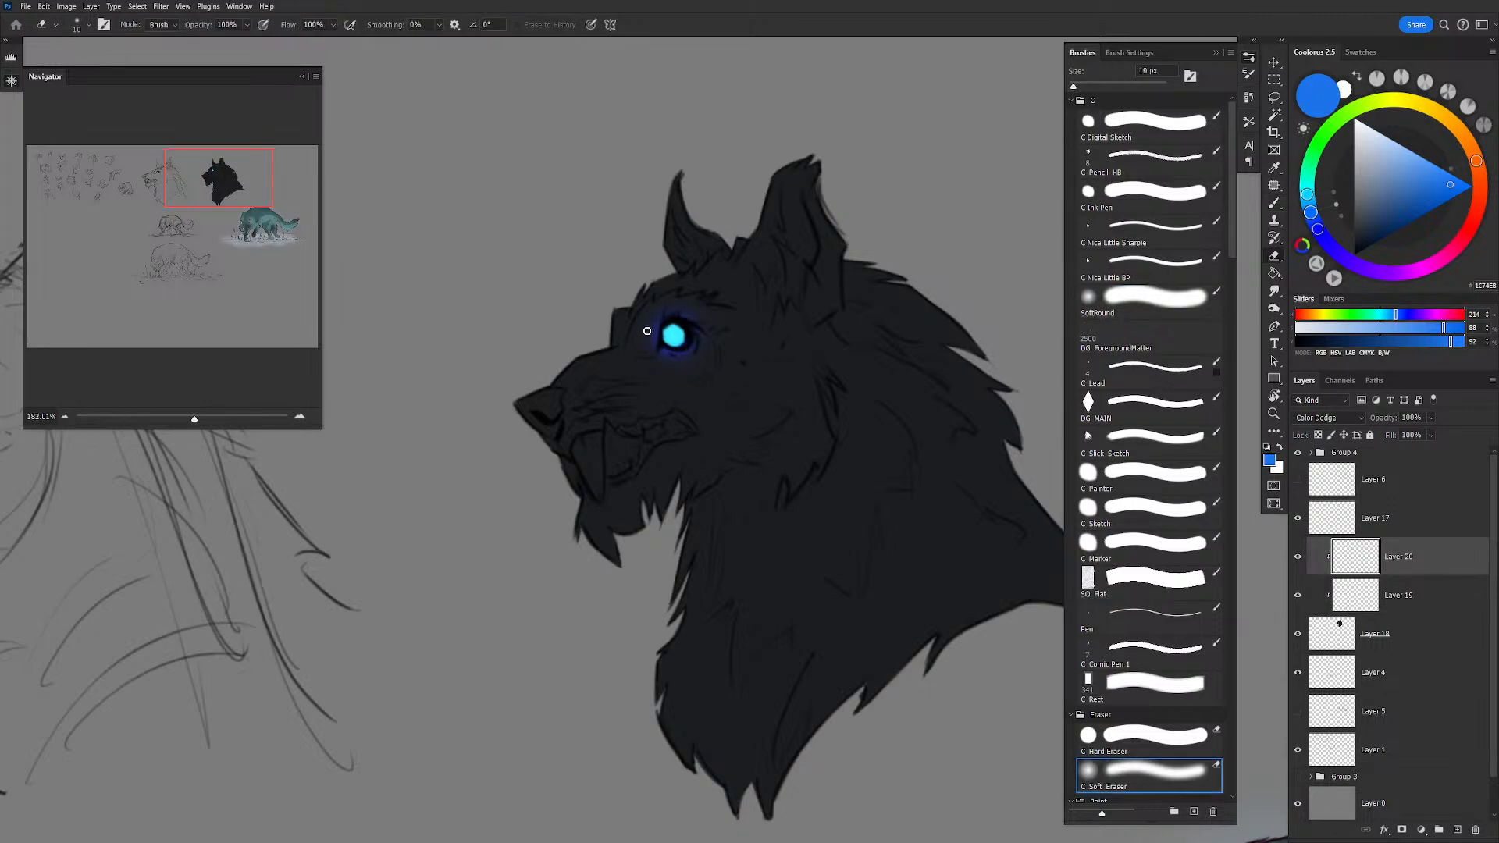
key(bracketright)
key(bracketright)
key(bracketright)
key(bracketright)
key(bracketright)
key(bracketright)
key(bracketright)
mouse_move(641, 327)
mouse_down()
mouse_move(702, 312)
mouse_move(680, 361)
mouse_move(650, 351)
mouse_up()
drag(794, 287, 772, 292)
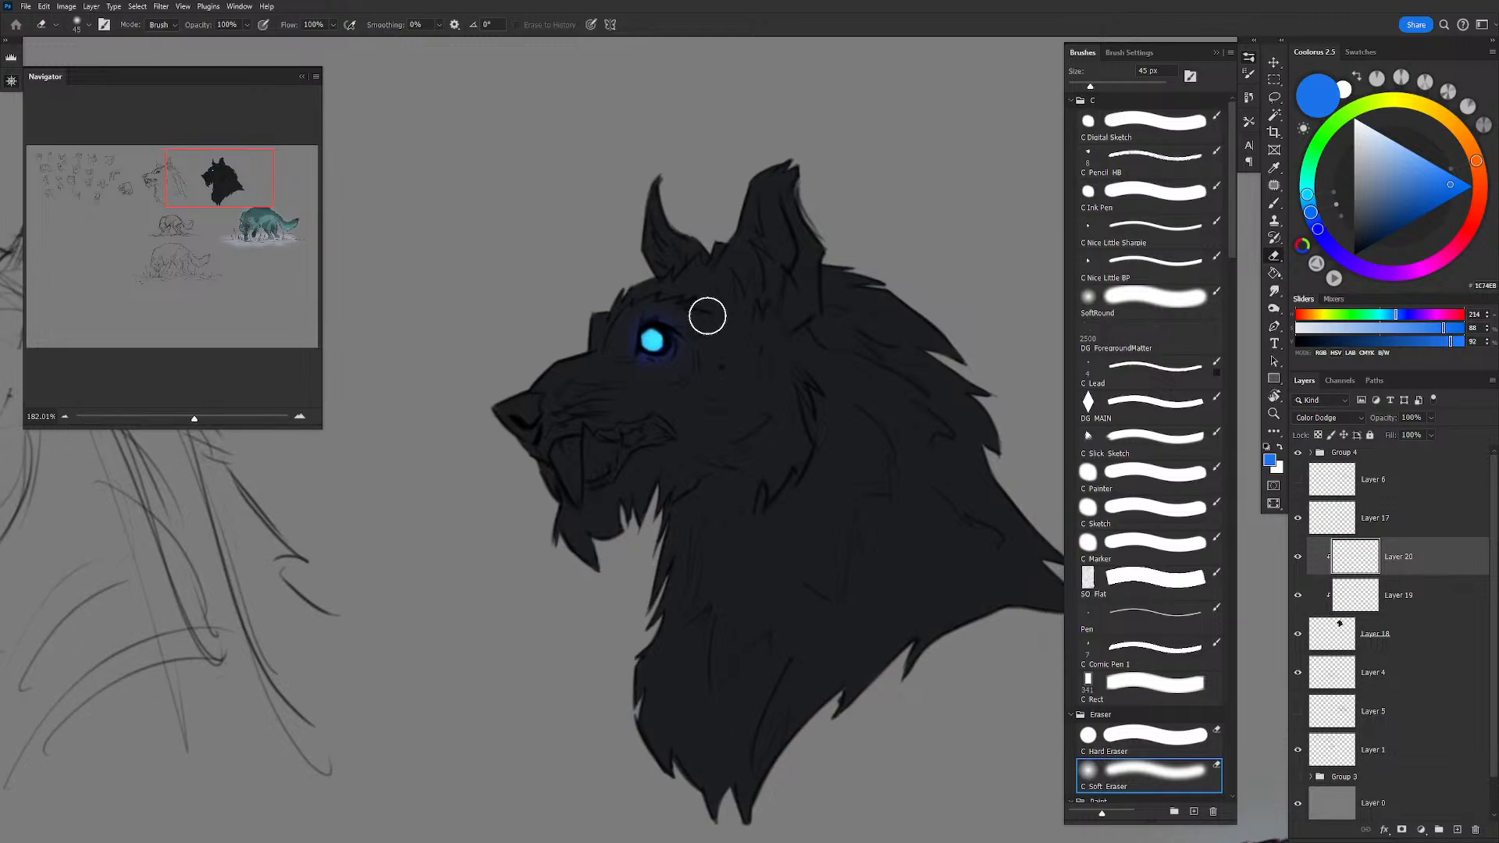
Step: Repaint a wider blue glow around the eye with the SoftRound brush at 80 px
key(b)
scroll(697, 359, up, 2)
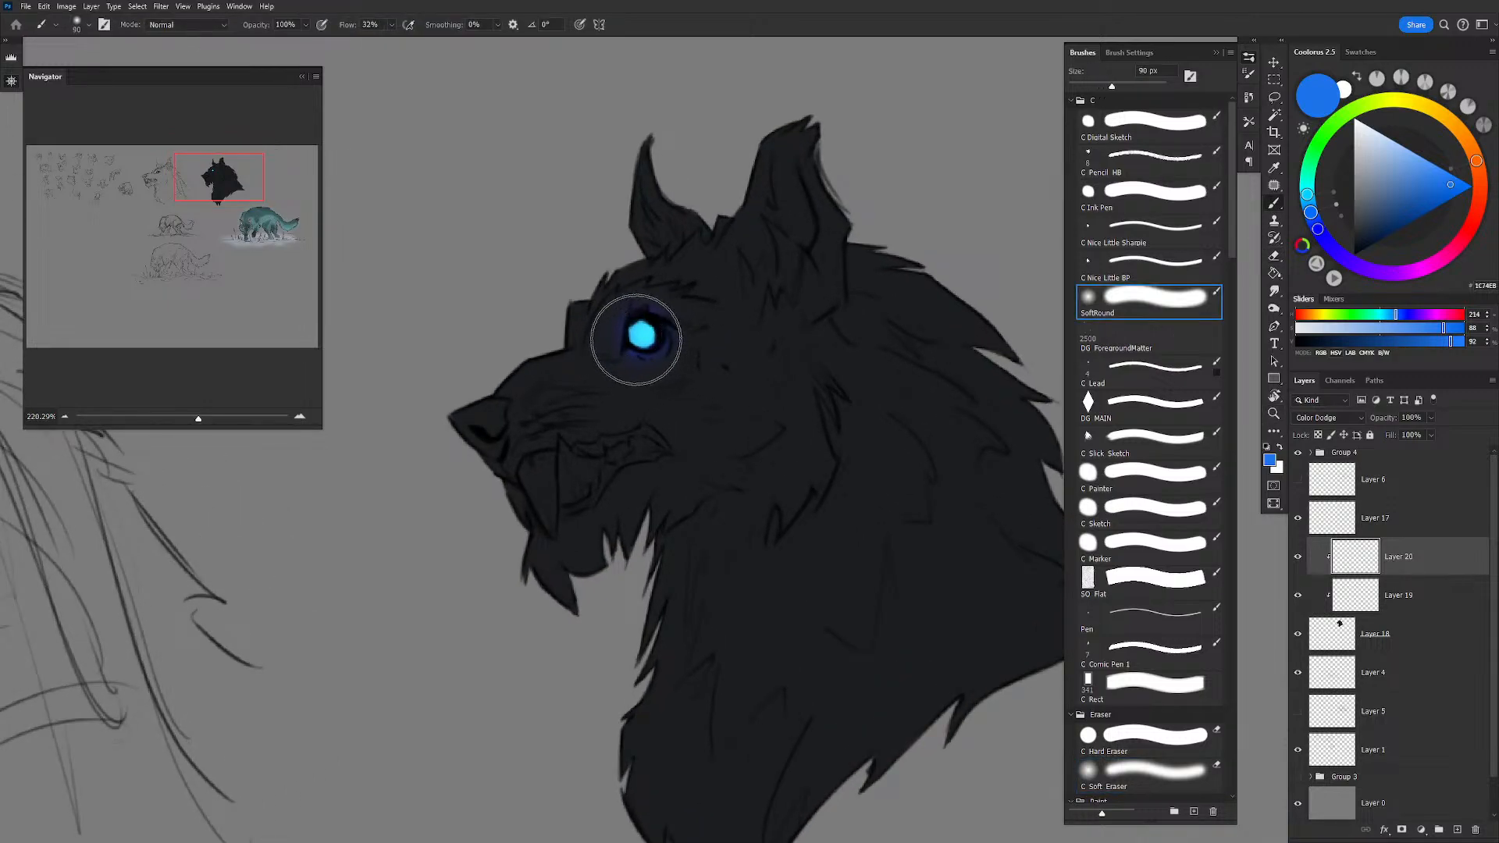
key(bracketleft)
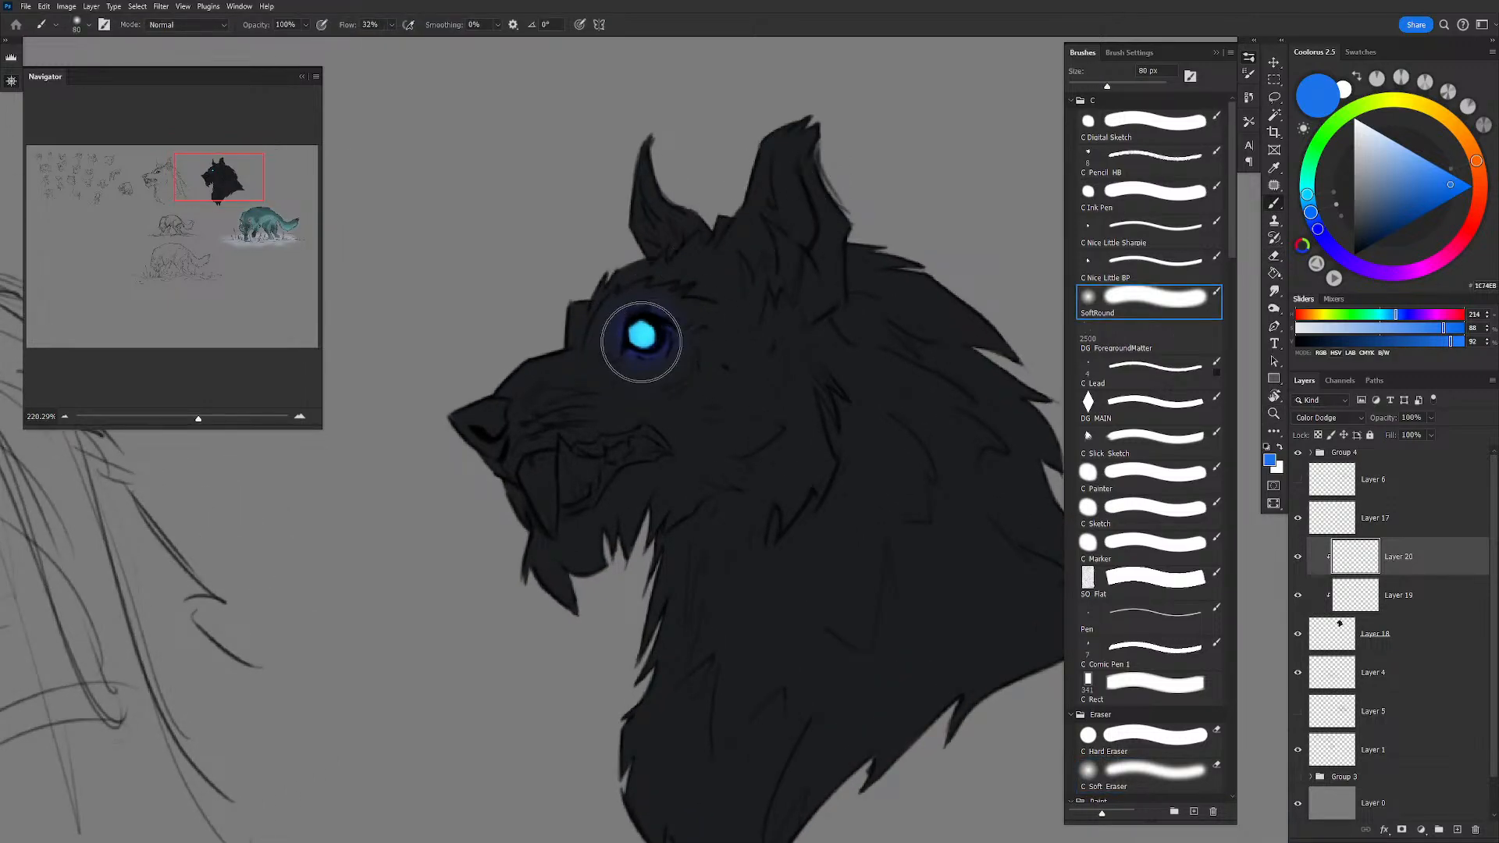
click(641, 340)
mouse_move(770, 338)
mouse_down()
mouse_move(746, 321)
mouse_move(672, 321)
mouse_move(756, 332)
mouse_up()
drag(715, 367, 773, 319)
drag(767, 366, 683, 385)
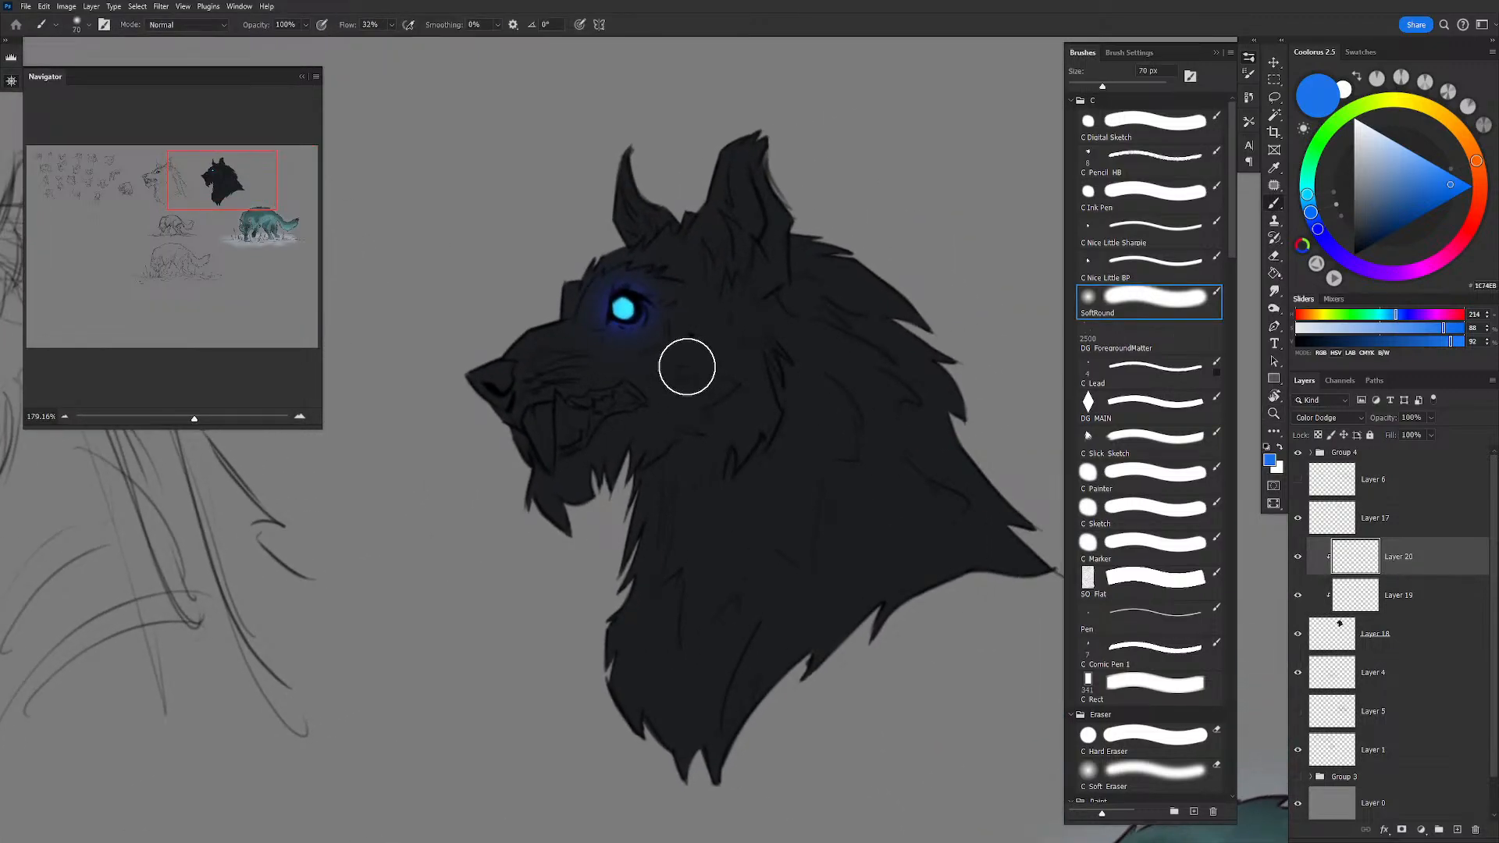
Step: Shrink the brush to 7 px and add a new clipped layer directly above the wolf's dark base layer
key(bracketleft)
key(bracketleft)
key(bracketleft)
key(bracketleft)
key(bracketleft)
key(bracketleft)
key(bracketleft)
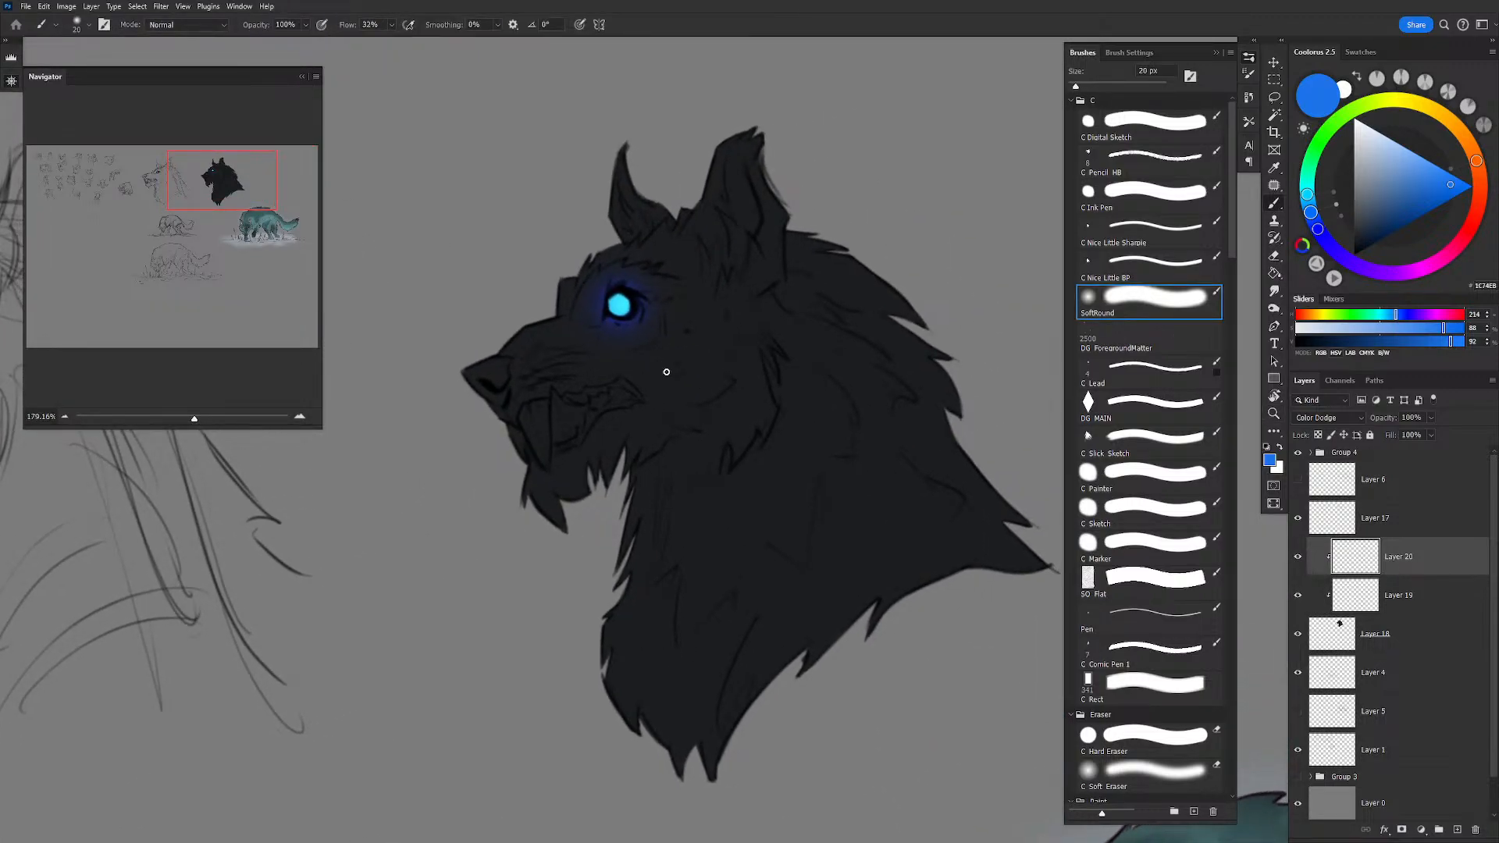
key(bracketleft)
key(bracketleft)
key(bracketleft)
key(bracketleft)
key(bracketleft)
click(1403, 636)
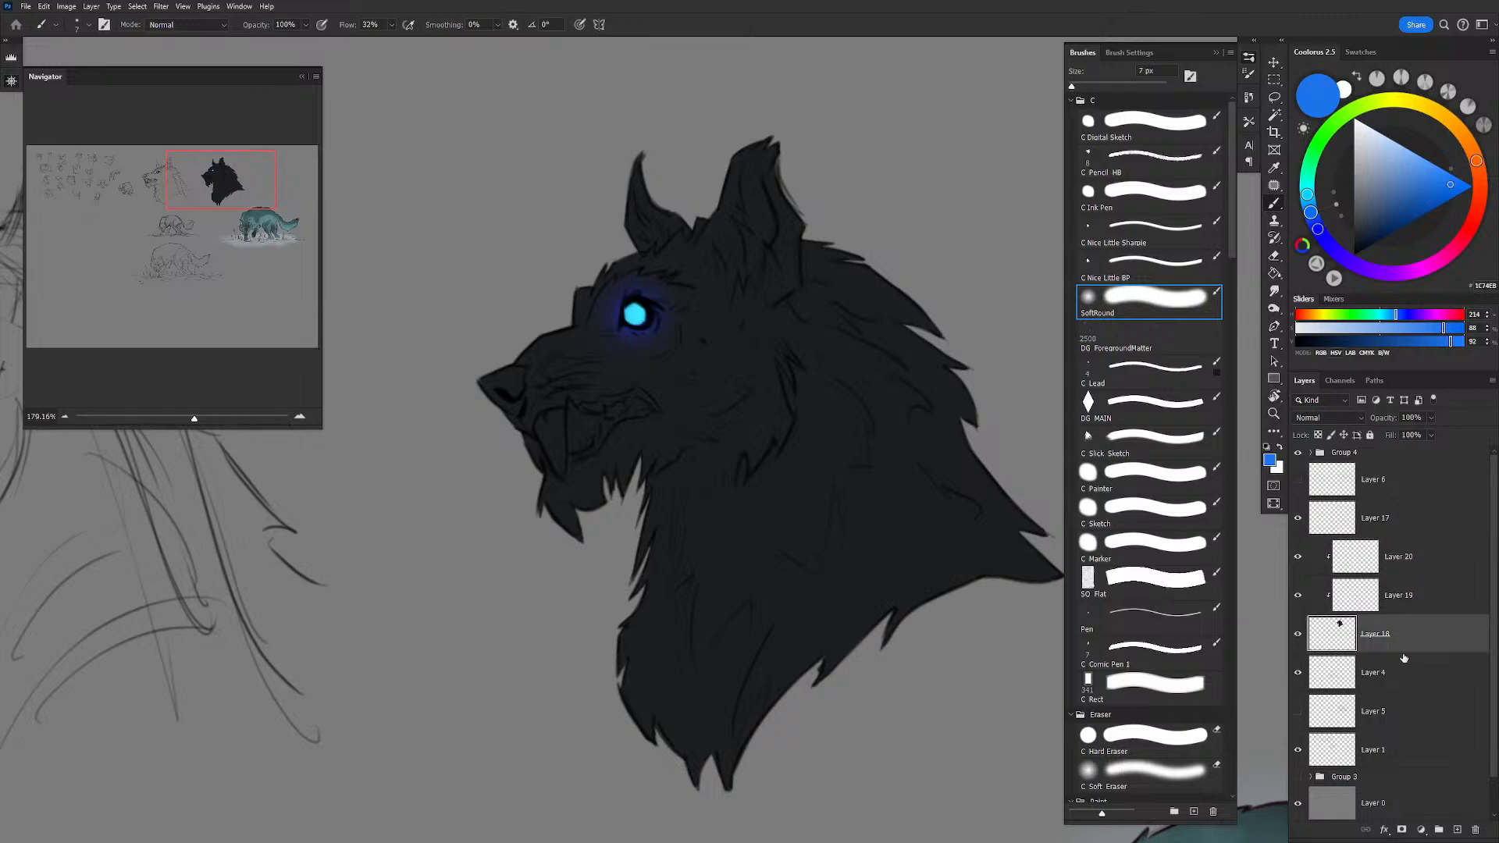
click(1455, 830)
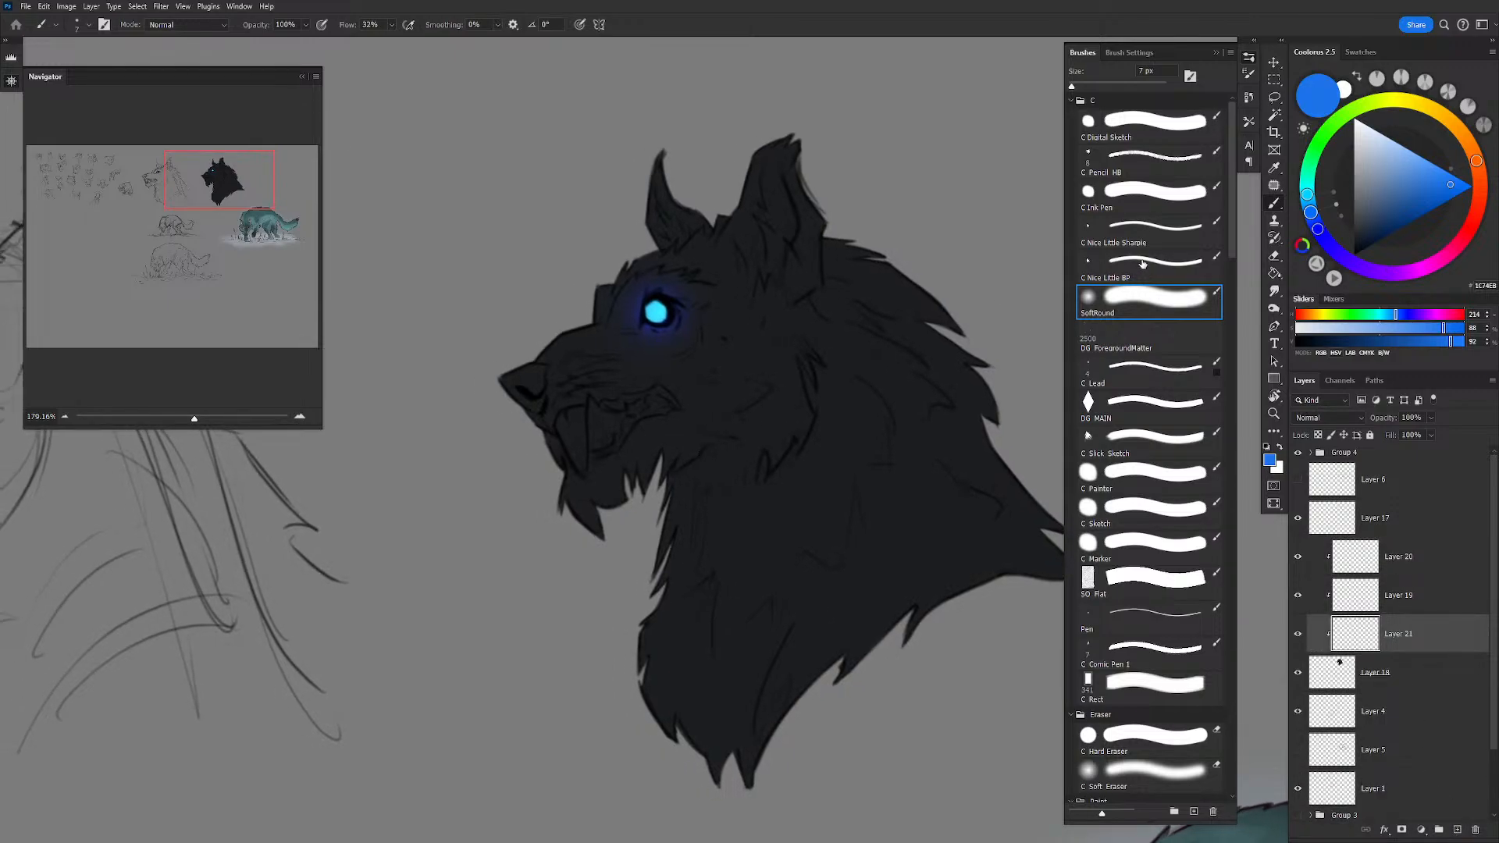
Step: Sample darker tones from the wolf head and paint the nose near-black with the Nice Little BP brush at 20 px
click(1119, 275)
drag(720, 453, 687, 461)
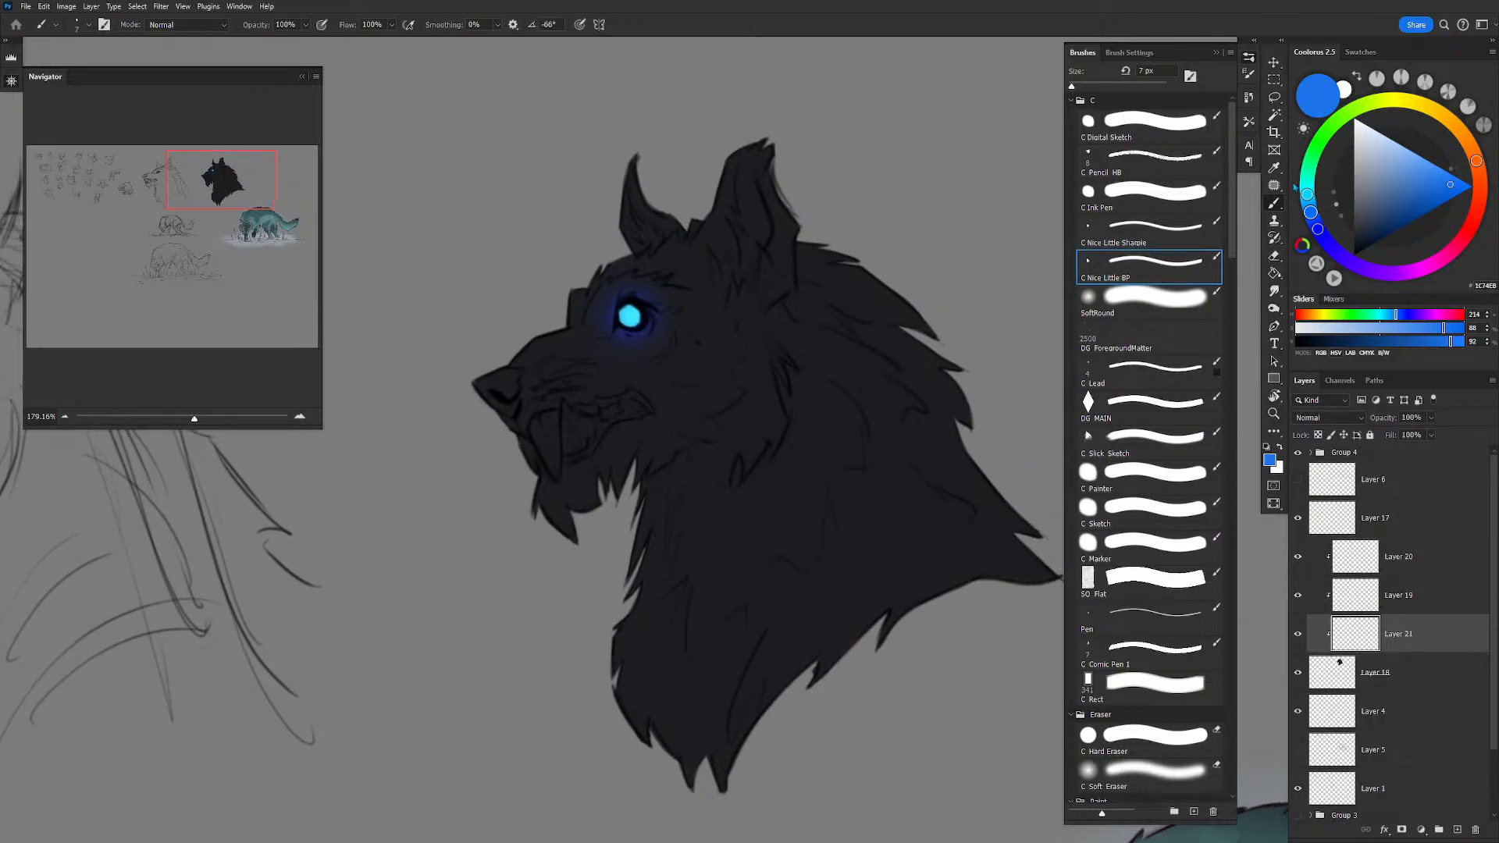
alt+click(691, 462)
alt+click(814, 415)
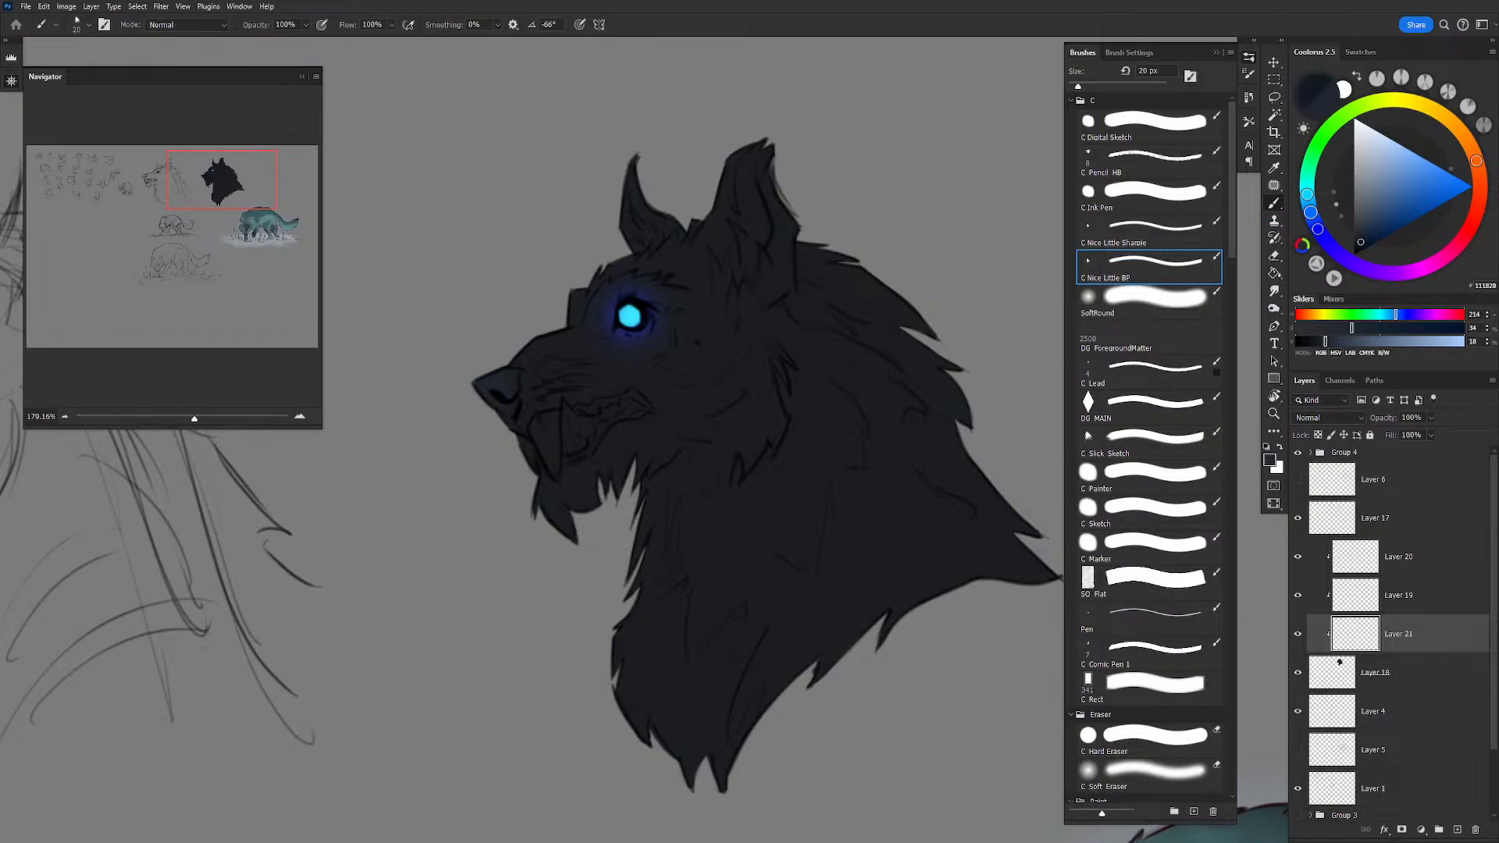
alt+click(803, 397)
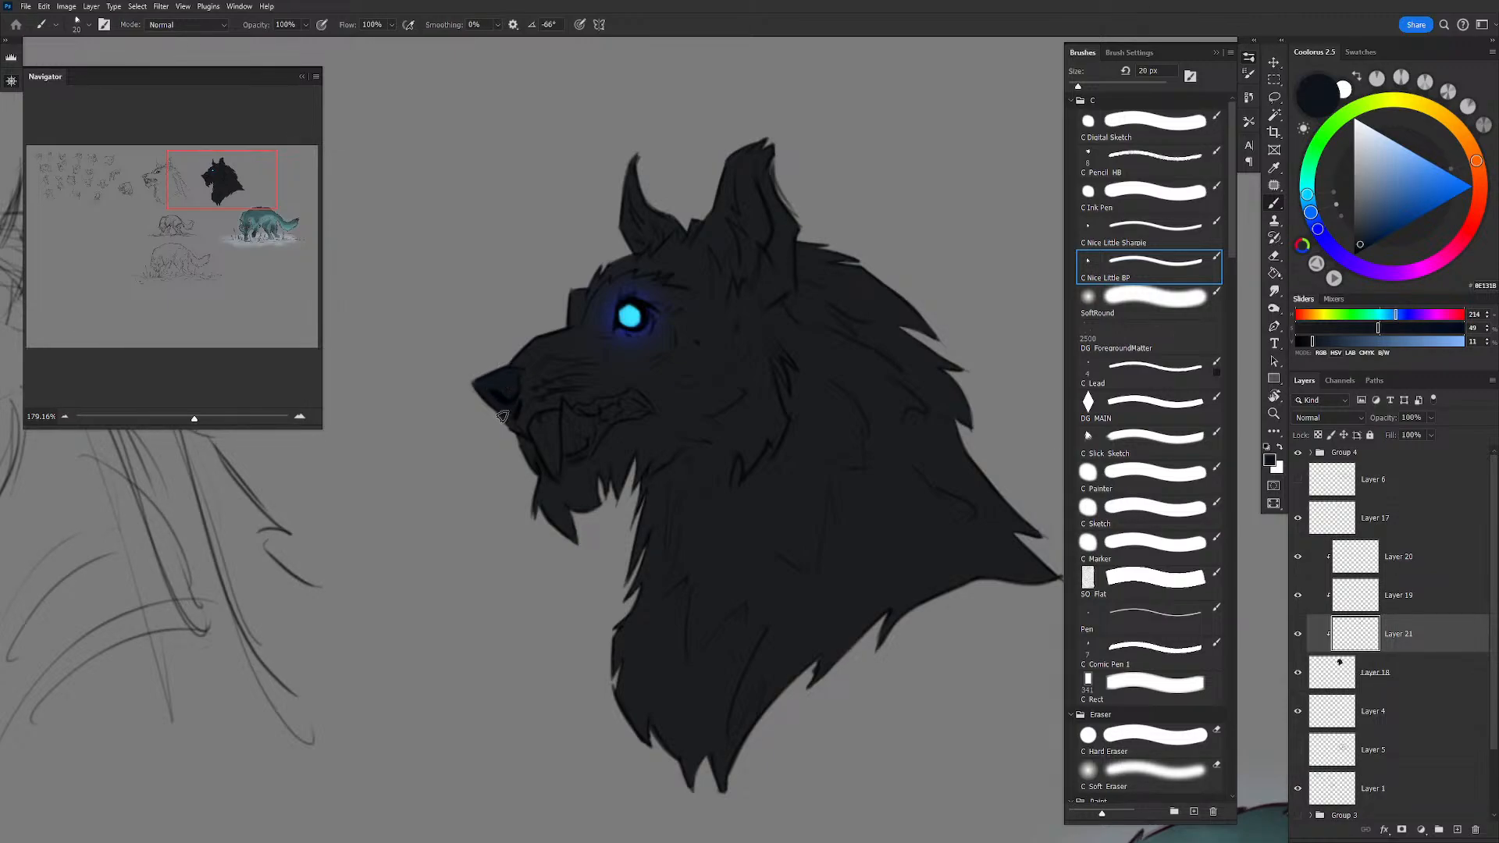
drag(572, 391, 610, 397)
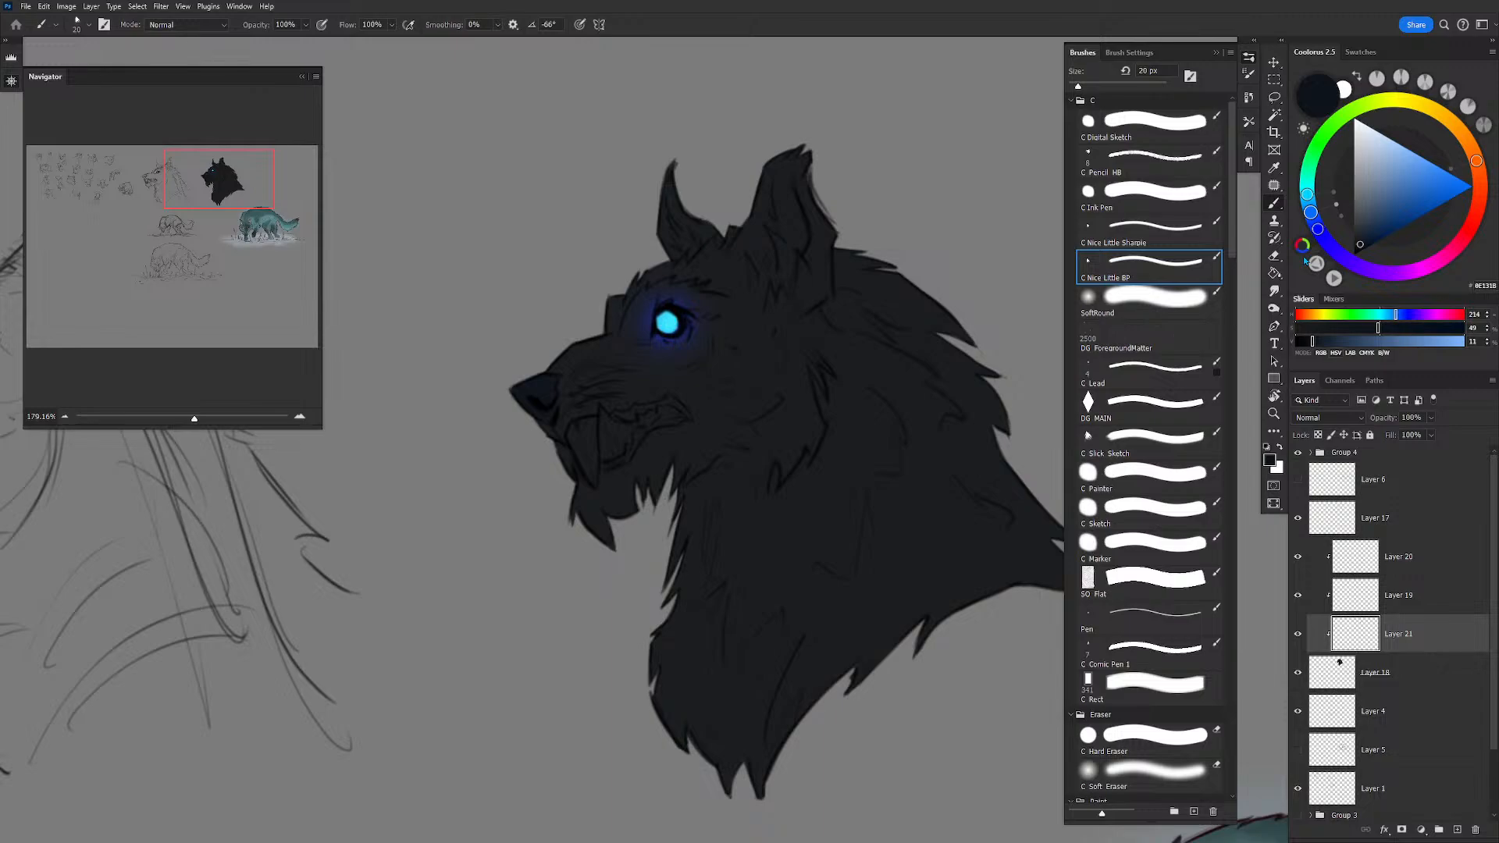
Step: Mix a muted beige and paint the fangs and the row of teeth inside the snarling mouth
drag(1311, 212, 1308, 171)
drag(1362, 184, 1364, 186)
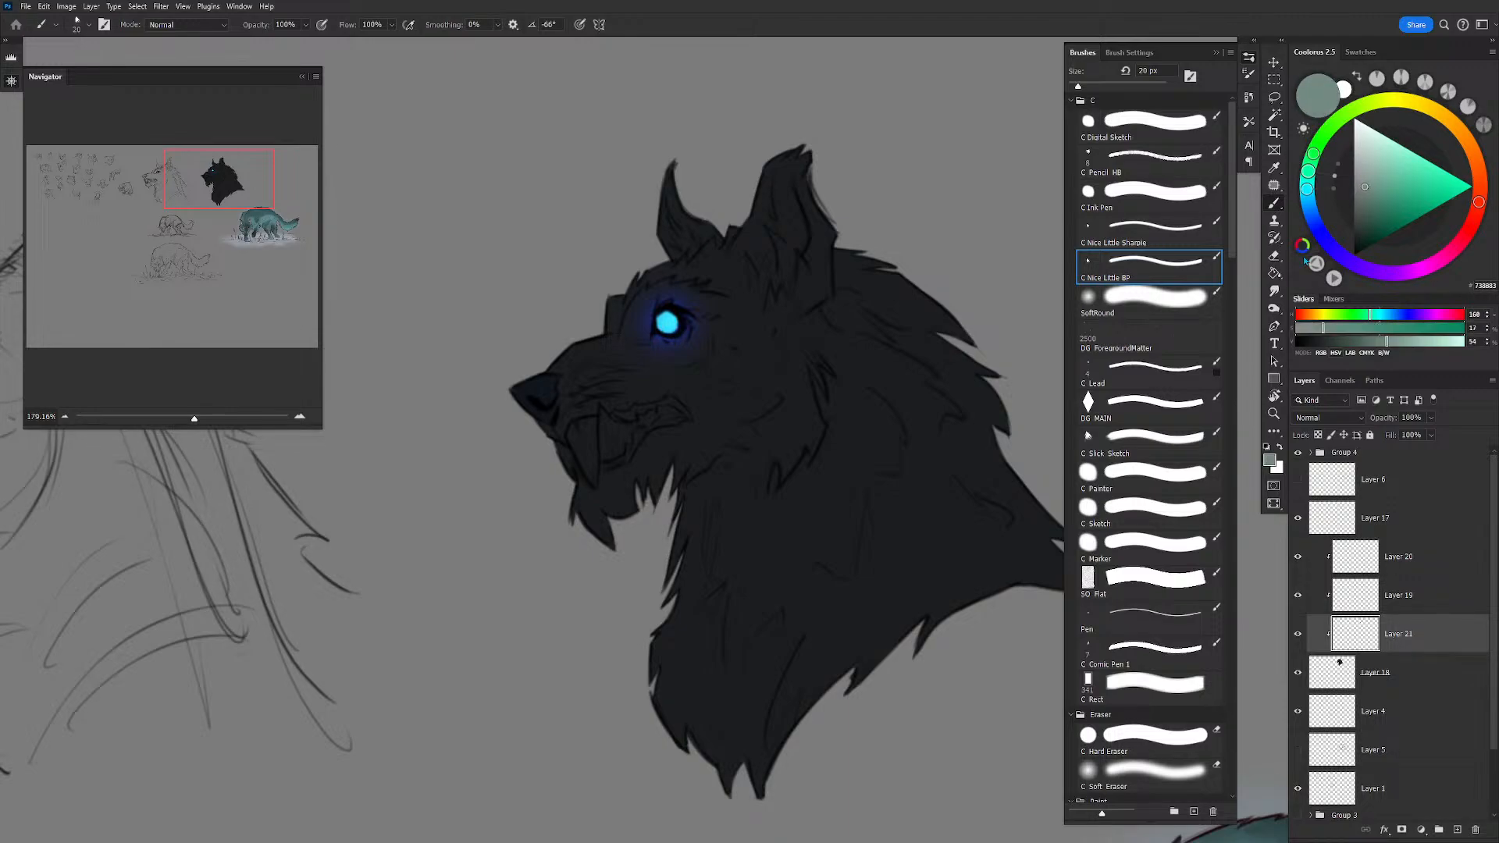
drag(1479, 200, 1442, 114)
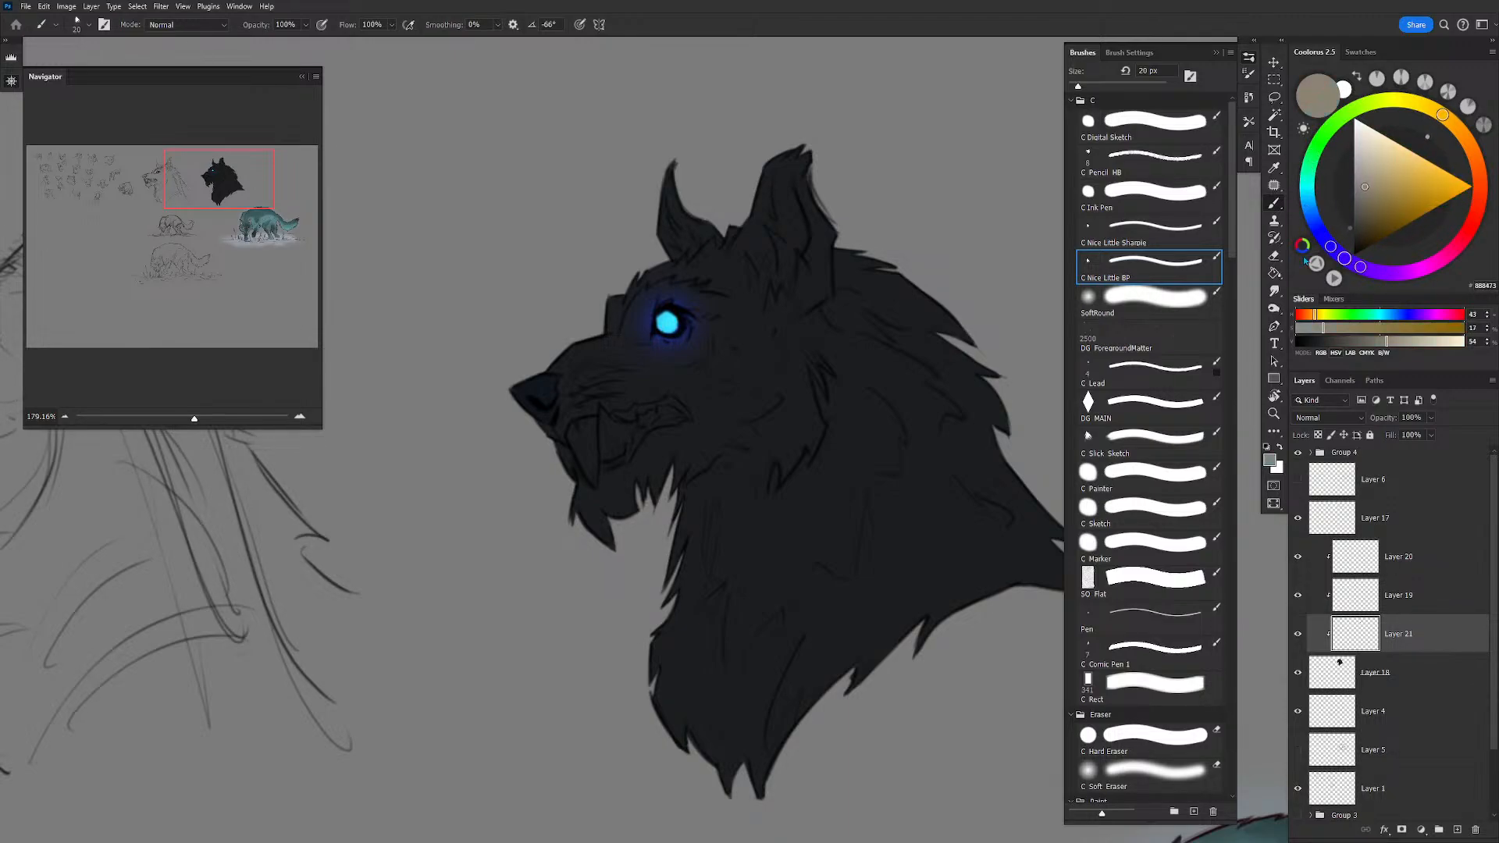
drag(1374, 154, 1366, 179)
mouse_move(578, 465)
mouse_down()
mouse_move(572, 430)
mouse_move(593, 464)
mouse_move(578, 424)
mouse_up()
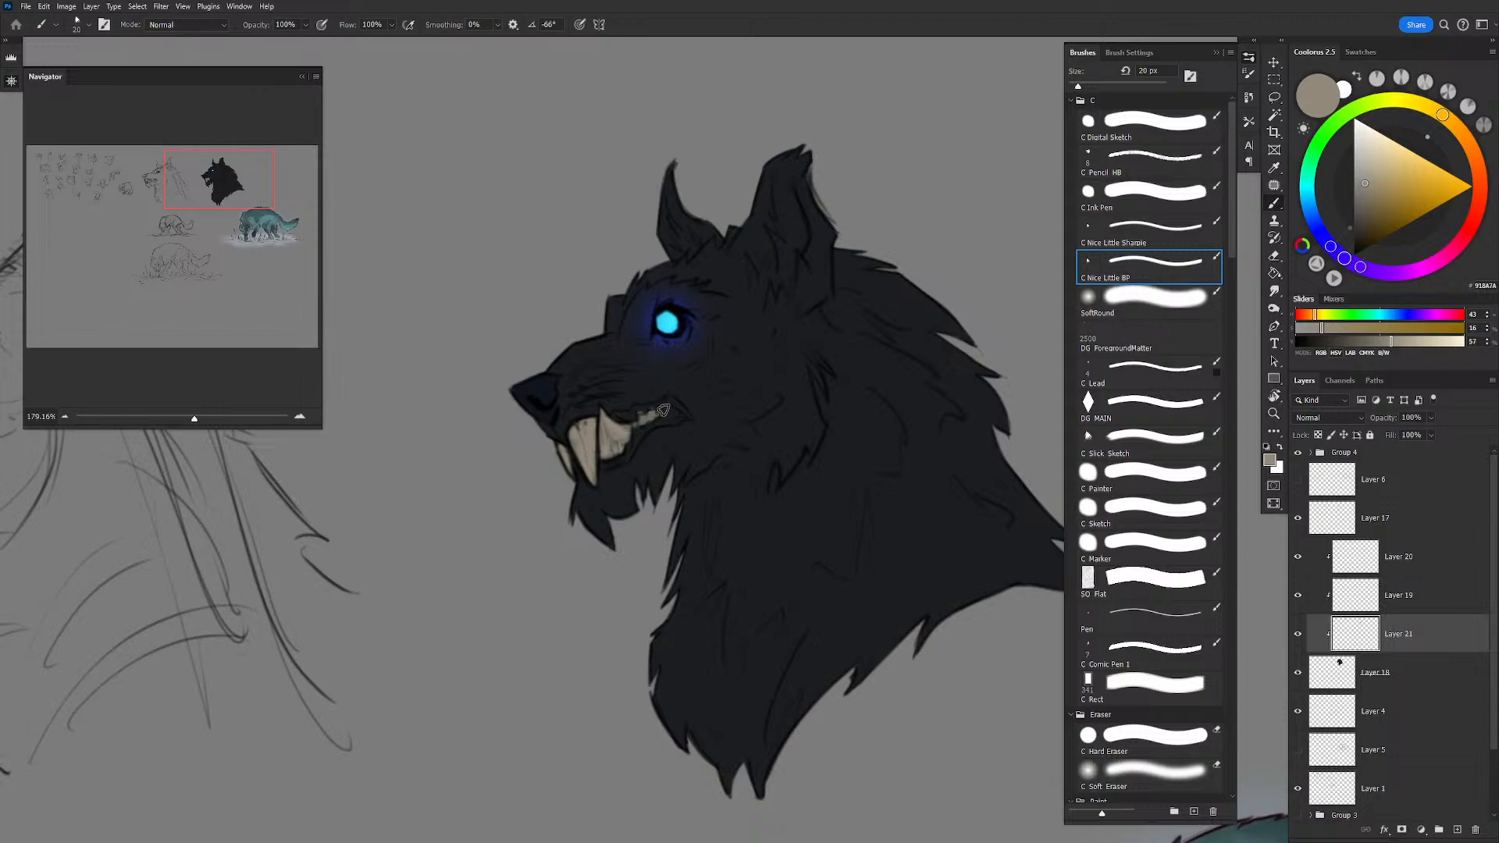
mouse_move(663, 410)
mouse_down()
mouse_move(677, 411)
mouse_move(633, 432)
mouse_move(724, 240)
mouse_up()
Step: Hide the Color Dodge glow layer, sample the eye's blue and make the Screen layer beneath it active
key(space)
key(ctrl+space)
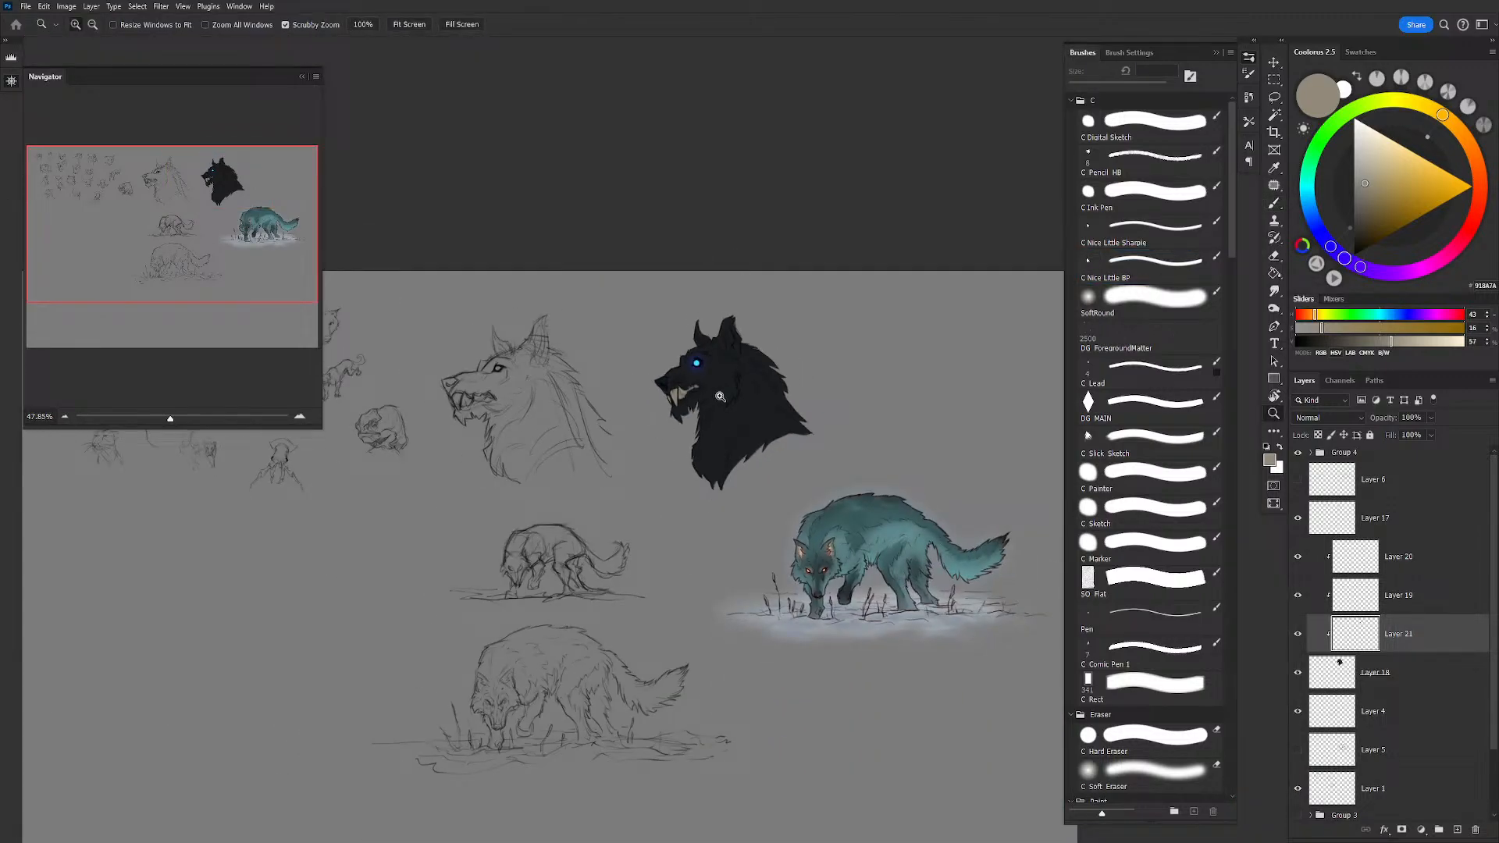
drag(720, 396, 785, 402)
mouse_move(700, 372)
mouse_down()
mouse_move(697, 398)
mouse_move(745, 406)
mouse_up()
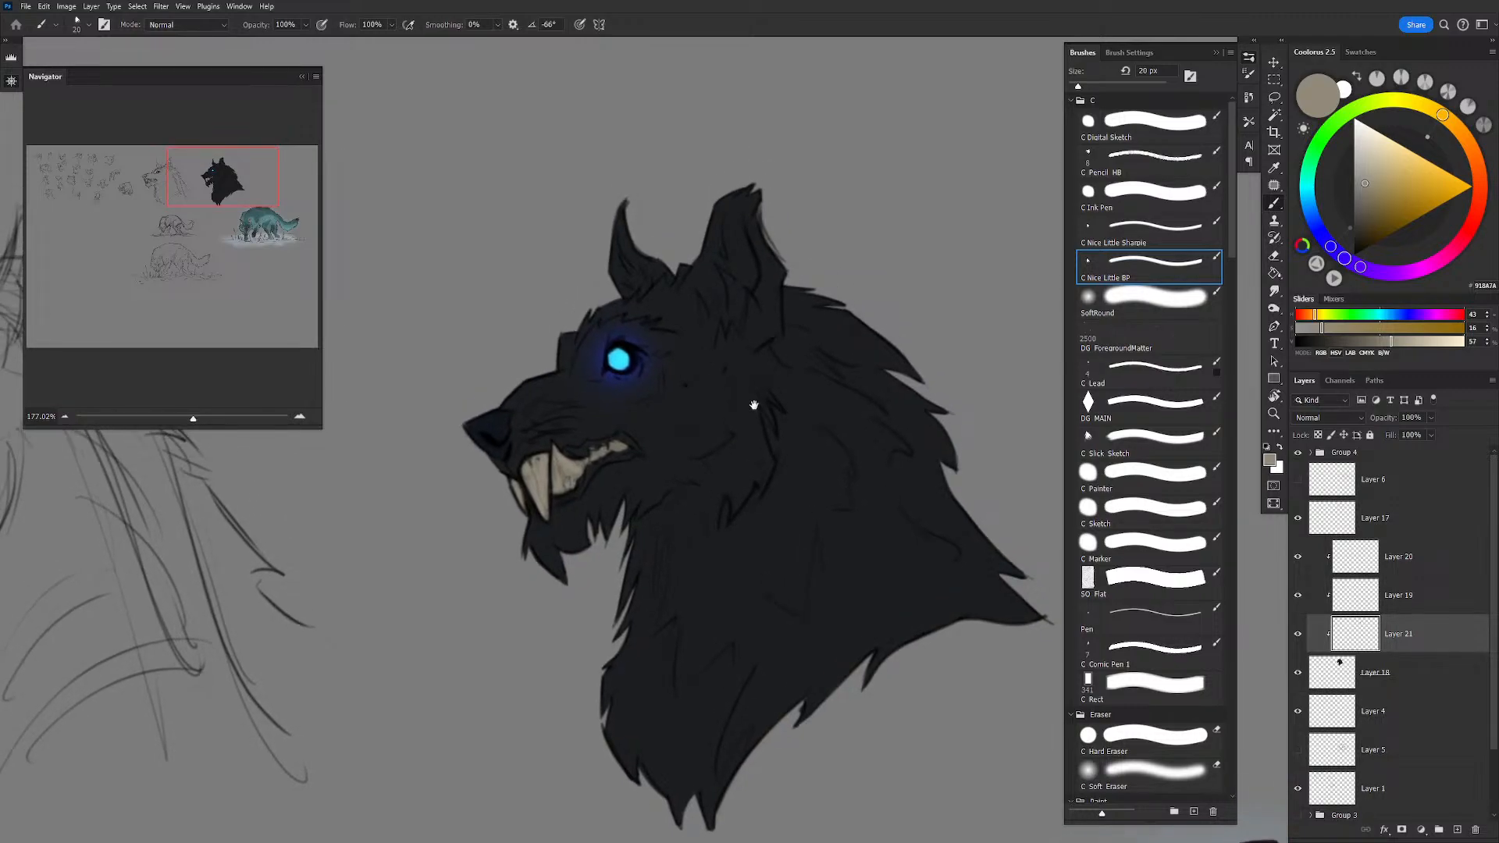
alt+click(619, 360)
click(1300, 556)
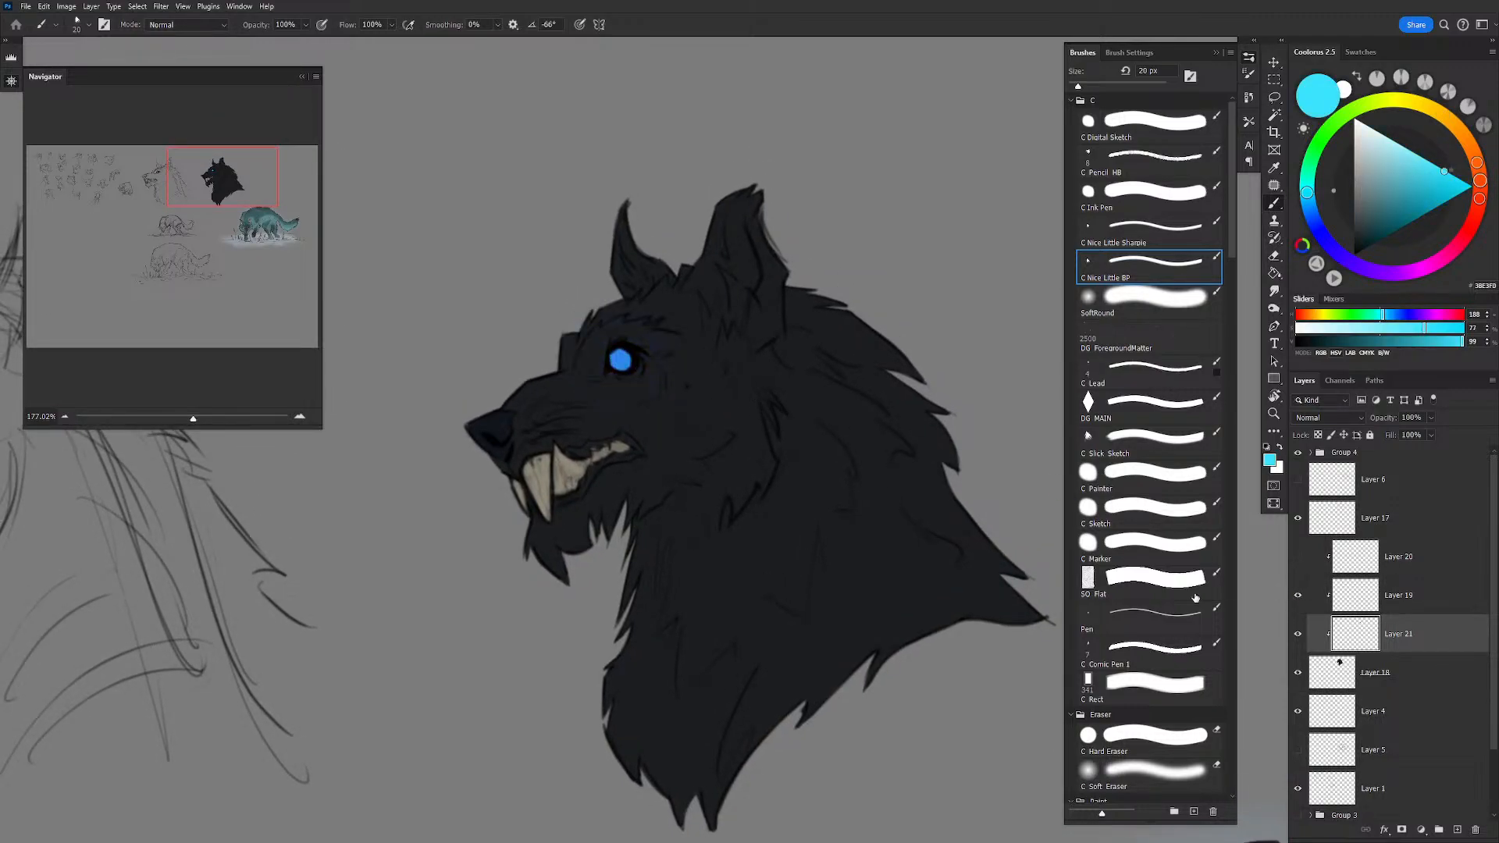
alt+click(621, 363)
click(1417, 593)
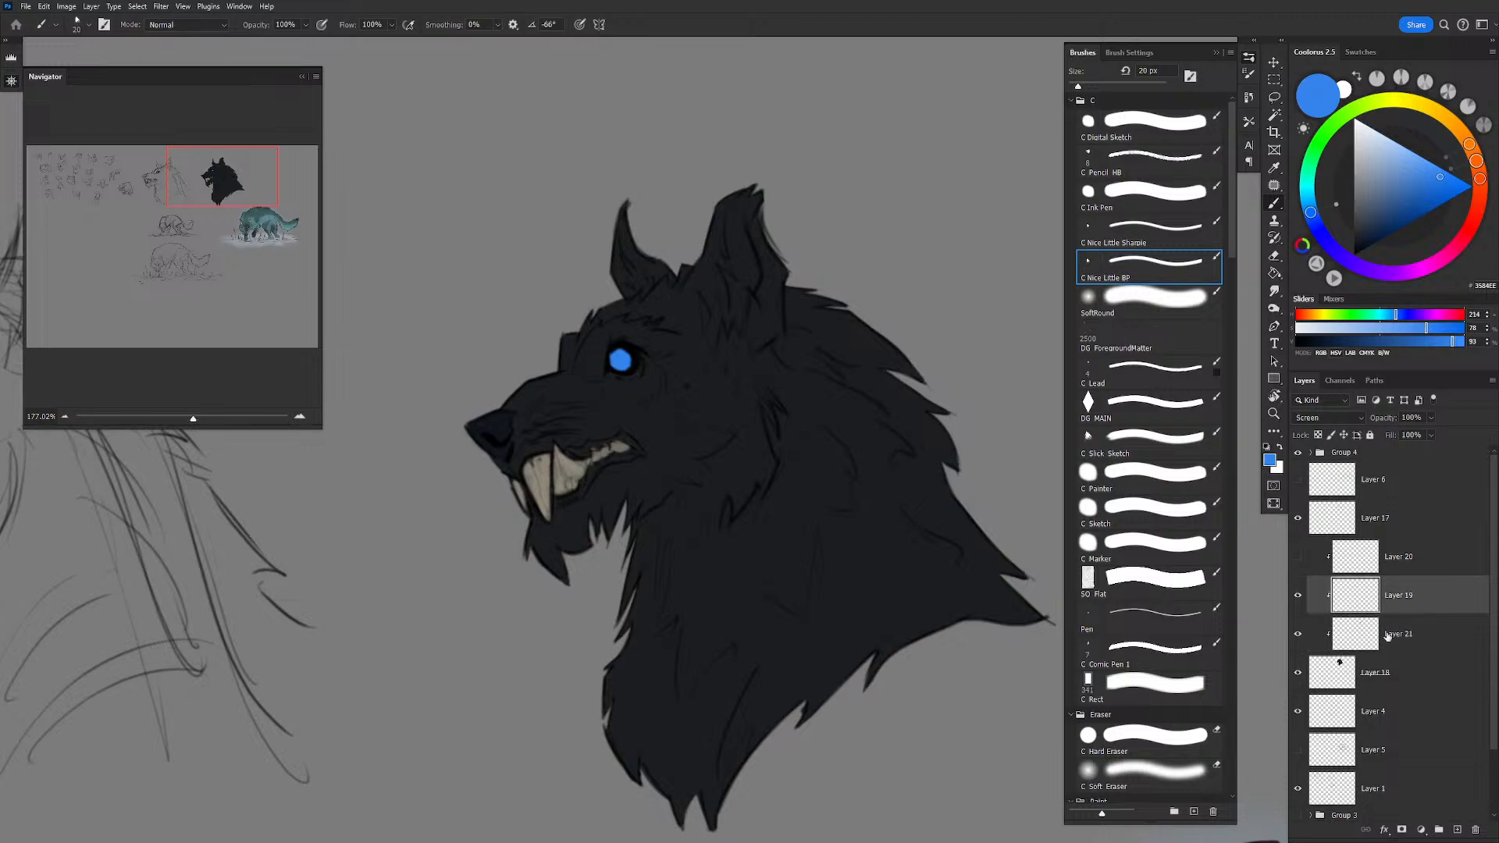
Step: Paint the insides of both ears with the sampled blue, using the Nice Little BP brush at 20 to 30 px
drag(870, 427, 881, 414)
drag(972, 353, 978, 368)
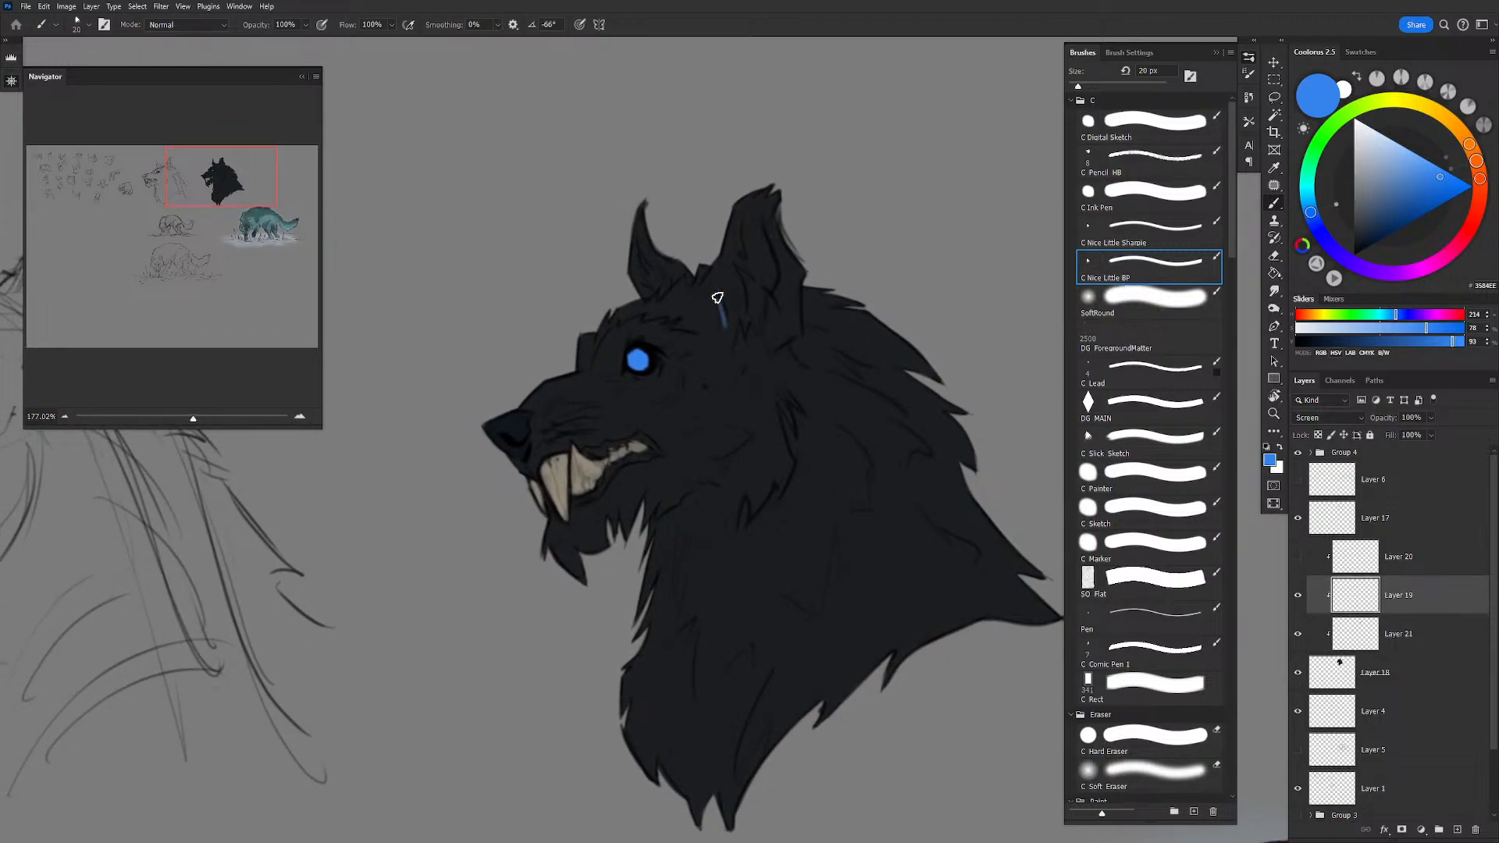
mouse_move(717, 298)
mouse_down()
mouse_move(728, 328)
mouse_move(749, 314)
mouse_move(737, 263)
mouse_move(759, 300)
mouse_move(744, 226)
mouse_move(753, 203)
mouse_move(748, 219)
mouse_move(765, 216)
mouse_move(758, 199)
mouse_move(773, 277)
mouse_move(761, 268)
mouse_move(763, 284)
mouse_move(769, 261)
mouse_move(765, 282)
mouse_move(745, 257)
mouse_move(757, 327)
mouse_up()
key(bracketright)
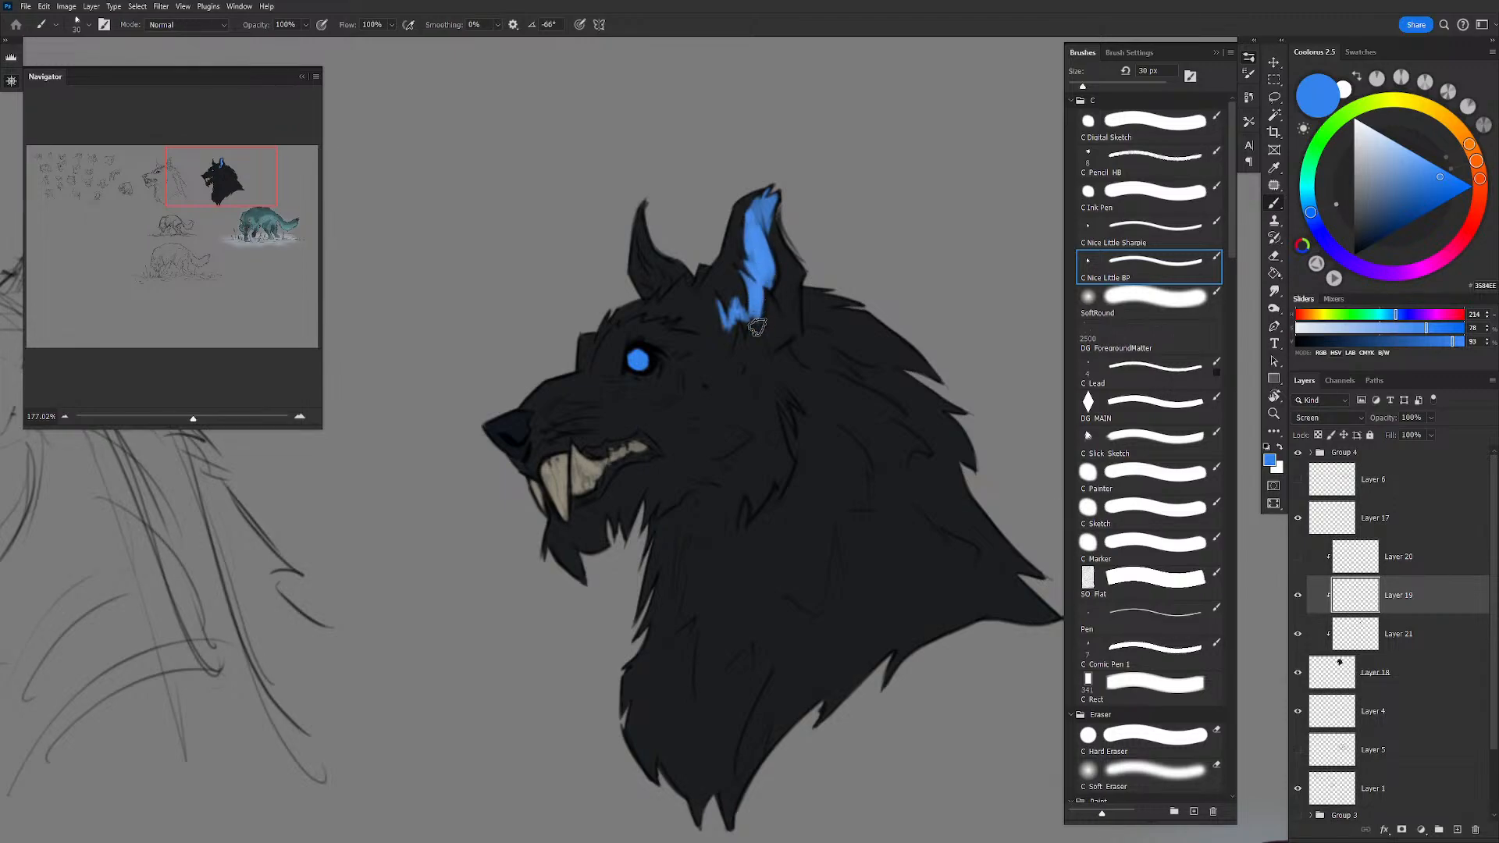
key(bracketleft)
mouse_move(740, 311)
mouse_down()
mouse_move(756, 332)
mouse_move(732, 329)
mouse_move(712, 291)
mouse_move(739, 298)
mouse_up()
mouse_move(654, 267)
mouse_down()
mouse_move(655, 294)
mouse_move(636, 238)
mouse_move(664, 298)
mouse_up()
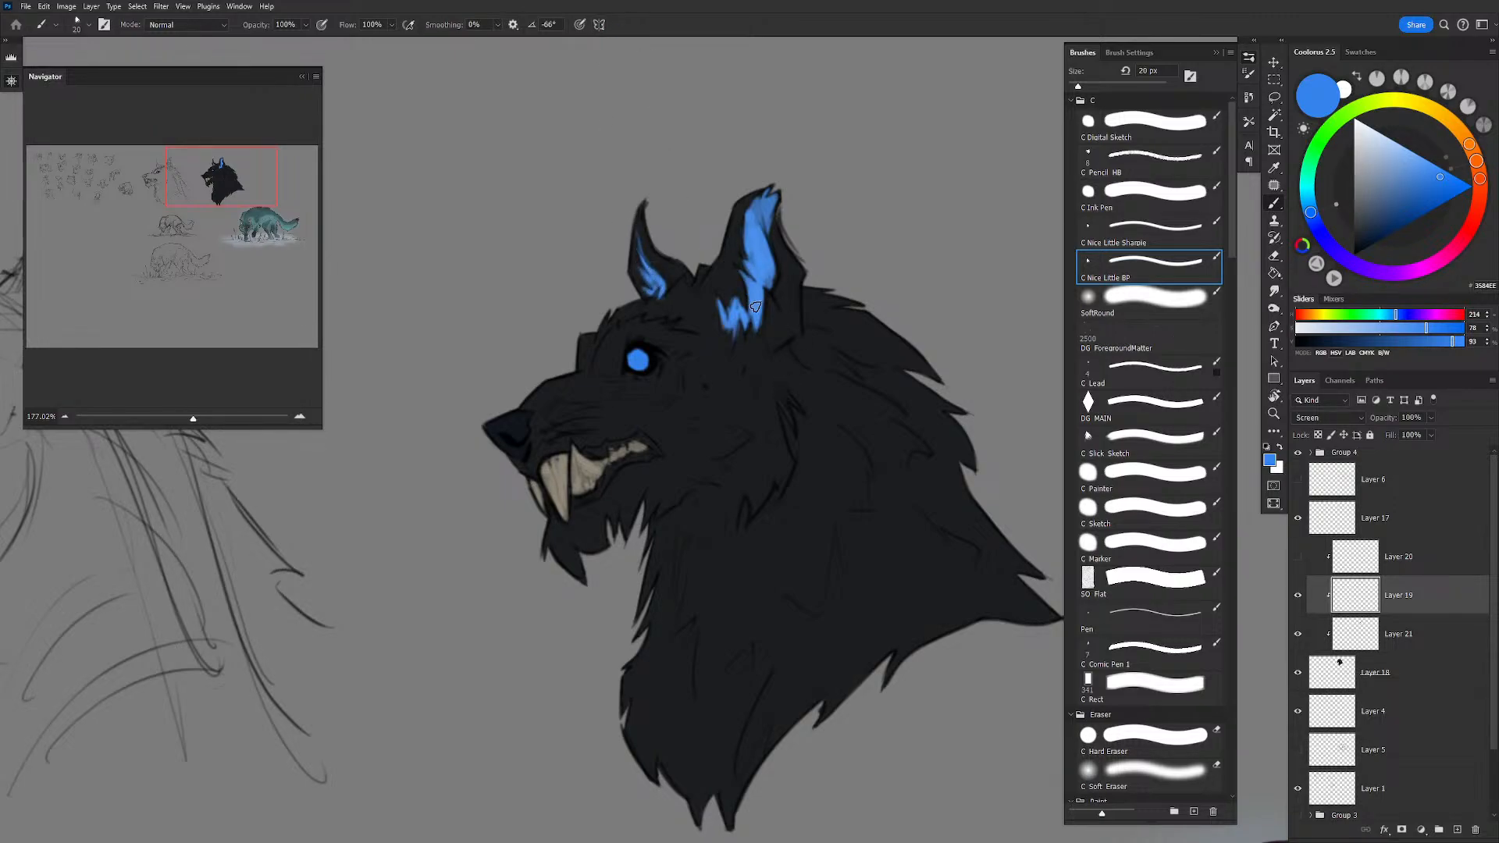
Step: Fade the edges of the blue inside both ears with the Soft Eraser at up to 80 px
key(e)
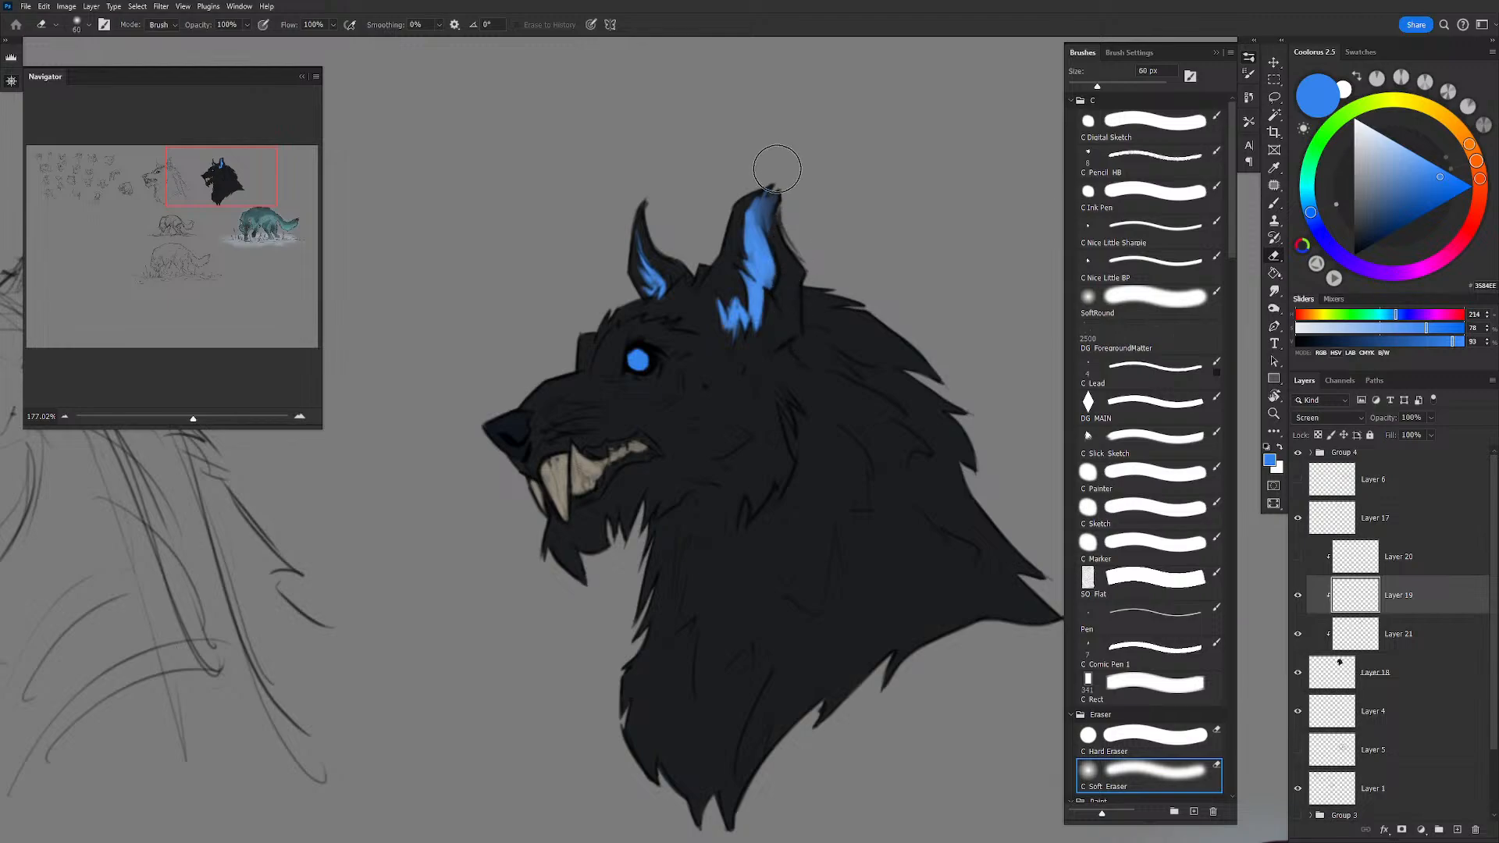
key(])
key(])
mouse_move(730, 352)
mouse_down()
mouse_move(712, 315)
mouse_move(729, 361)
mouse_move(769, 304)
mouse_move(776, 328)
mouse_move(783, 288)
mouse_up()
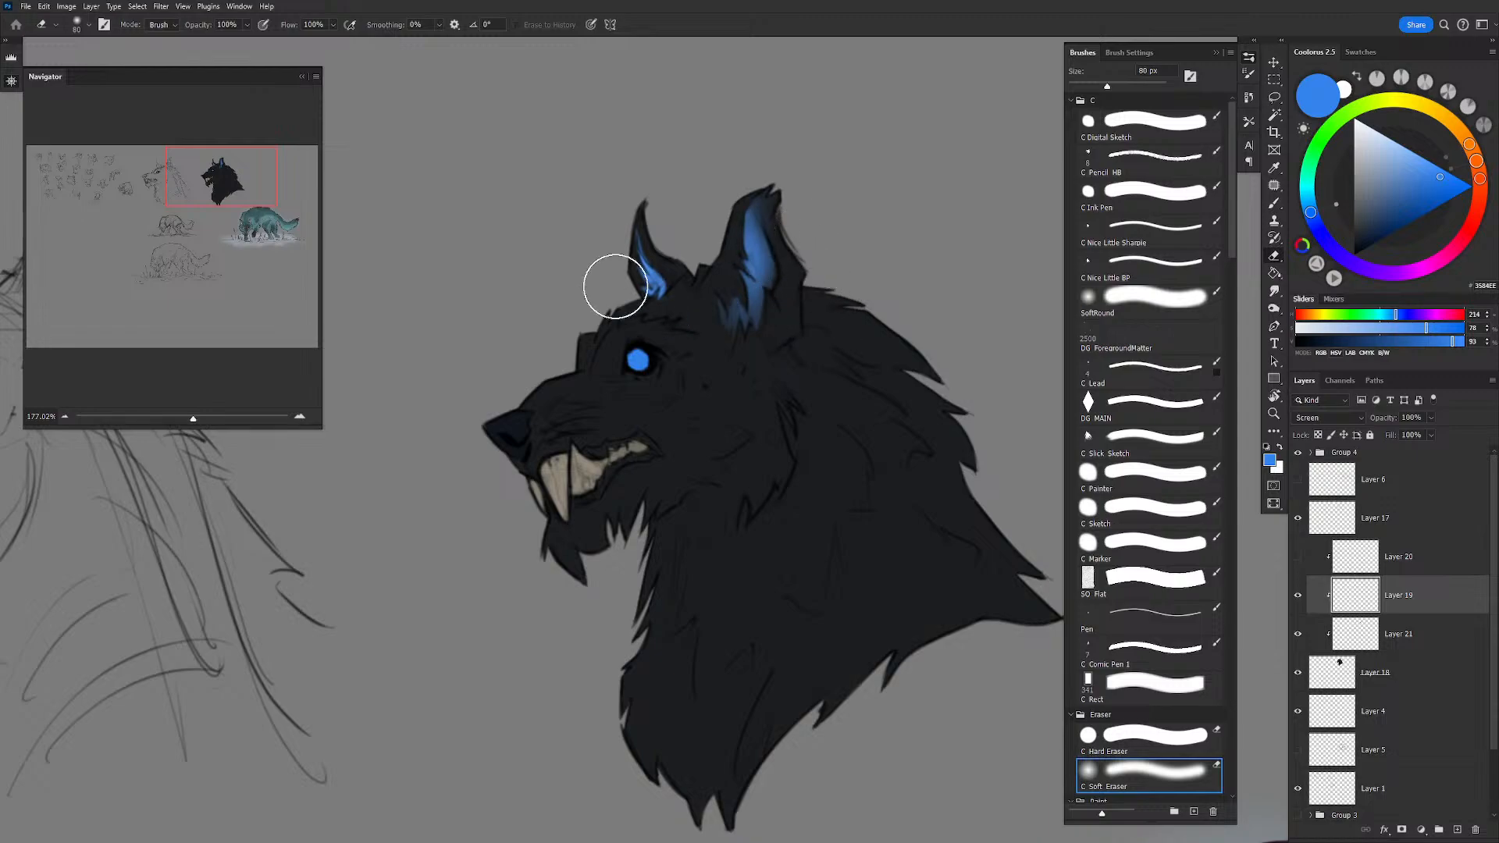
key([)
key([)
key([)
mouse_move(631, 300)
mouse_down()
mouse_move(633, 241)
mouse_move(645, 280)
mouse_up()
mouse_move(897, 243)
mouse_down()
mouse_move(870, 258)
mouse_move(786, 127)
mouse_up()
mouse_move(855, 263)
mouse_down()
mouse_move(921, 226)
mouse_move(840, 227)
mouse_up()
key(b)
key(e)
drag(700, 508, 780, 512)
key(b)
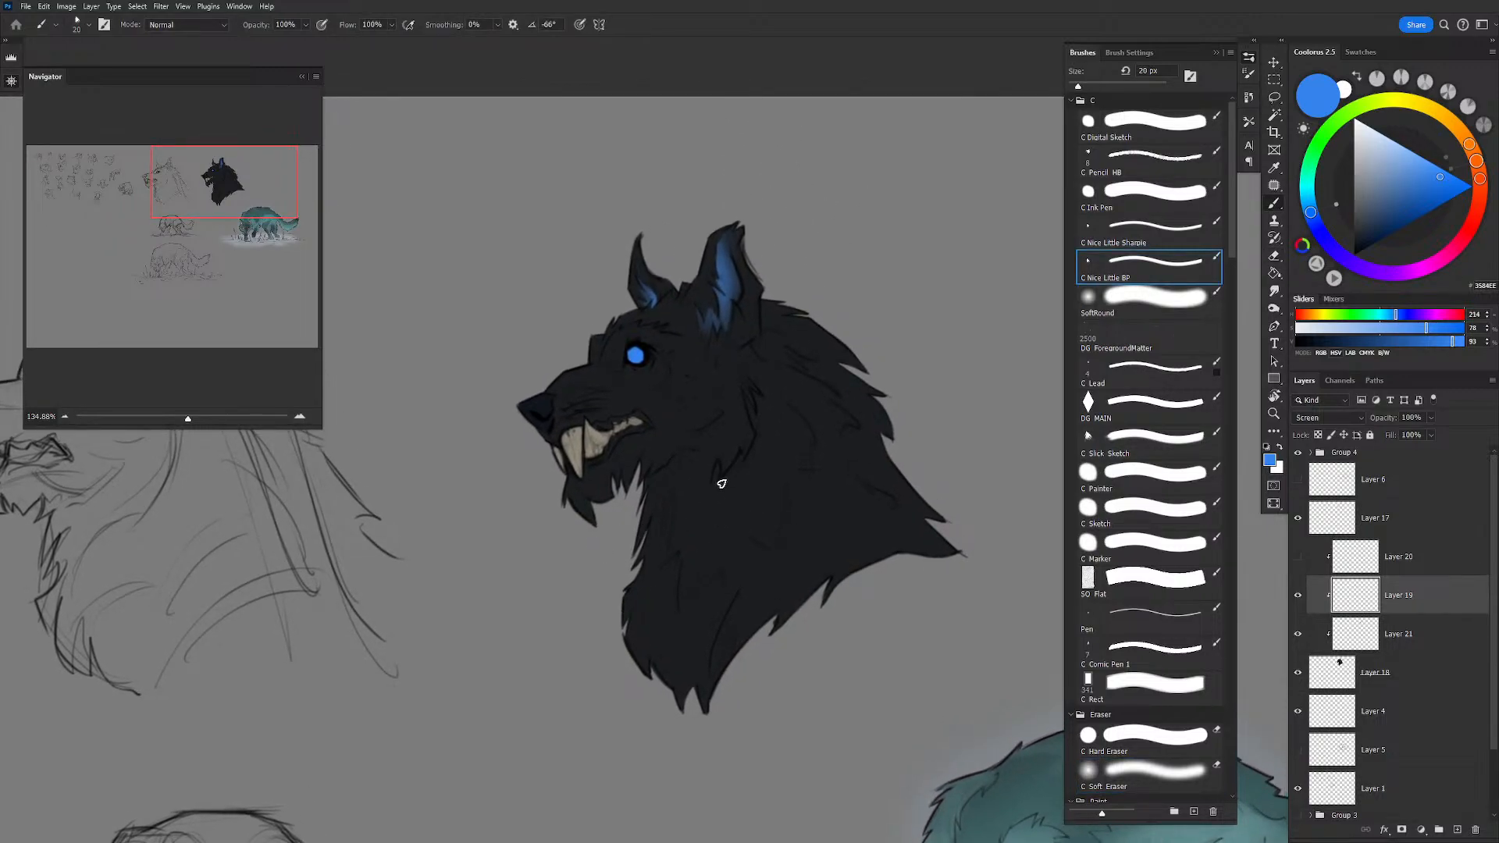
Step: Lighten the wolf's base layer with a Hue/Saturation adjustment, setting Lightness to +12
mouse_move(843, 425)
mouse_down()
mouse_move(775, 365)
mouse_move(875, 395)
mouse_move(854, 375)
mouse_up()
drag(759, 356, 849, 388)
drag(849, 388, 827, 376)
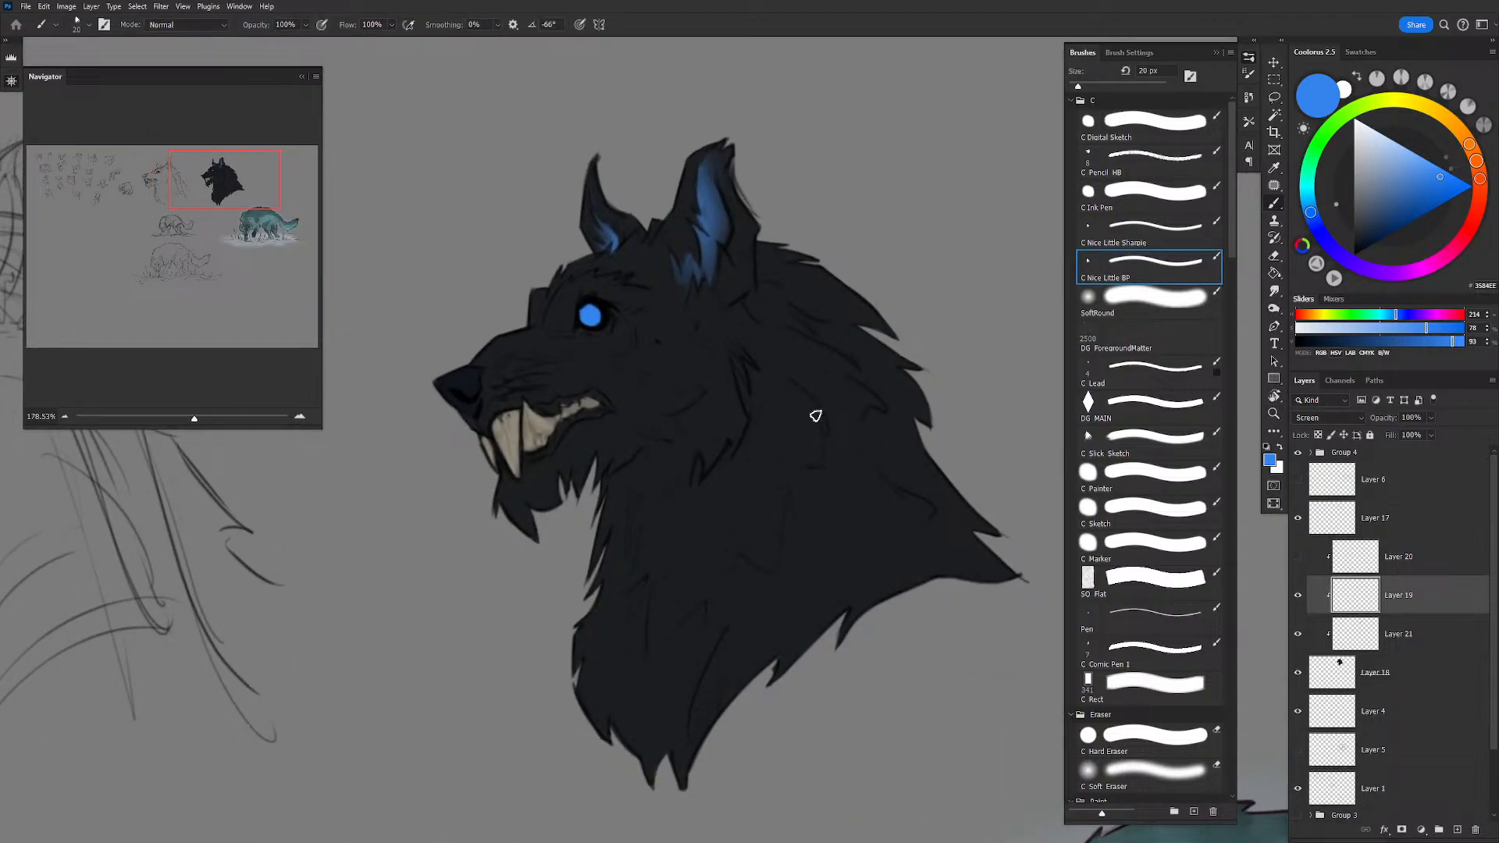
click(1399, 681)
key(ctrl+u)
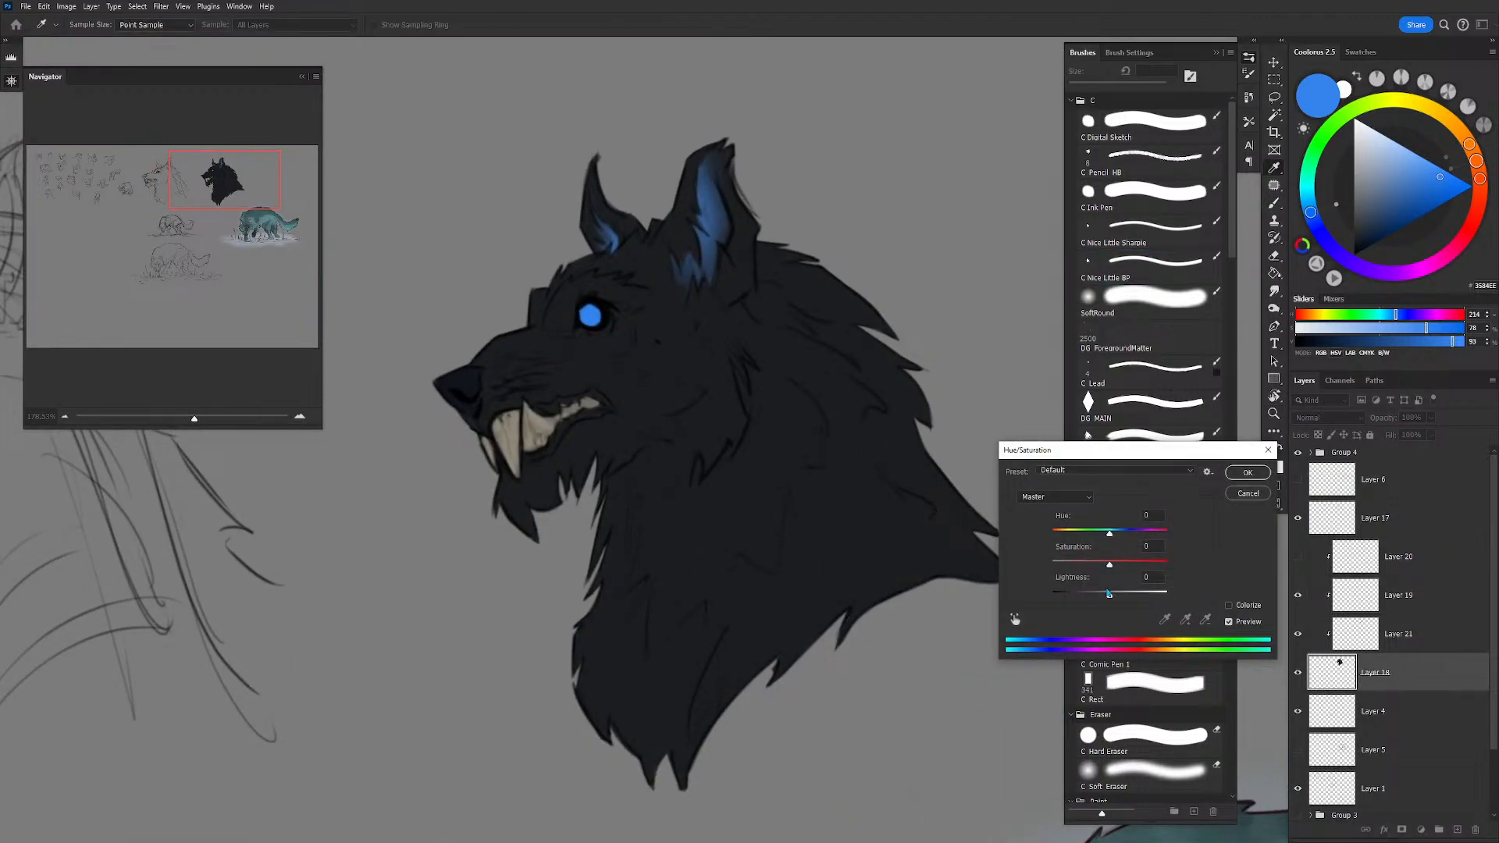
mouse_move(1111, 598)
mouse_down()
mouse_move(1138, 596)
mouse_move(1108, 595)
mouse_up()
drag(1112, 595, 1115, 596)
click(1120, 599)
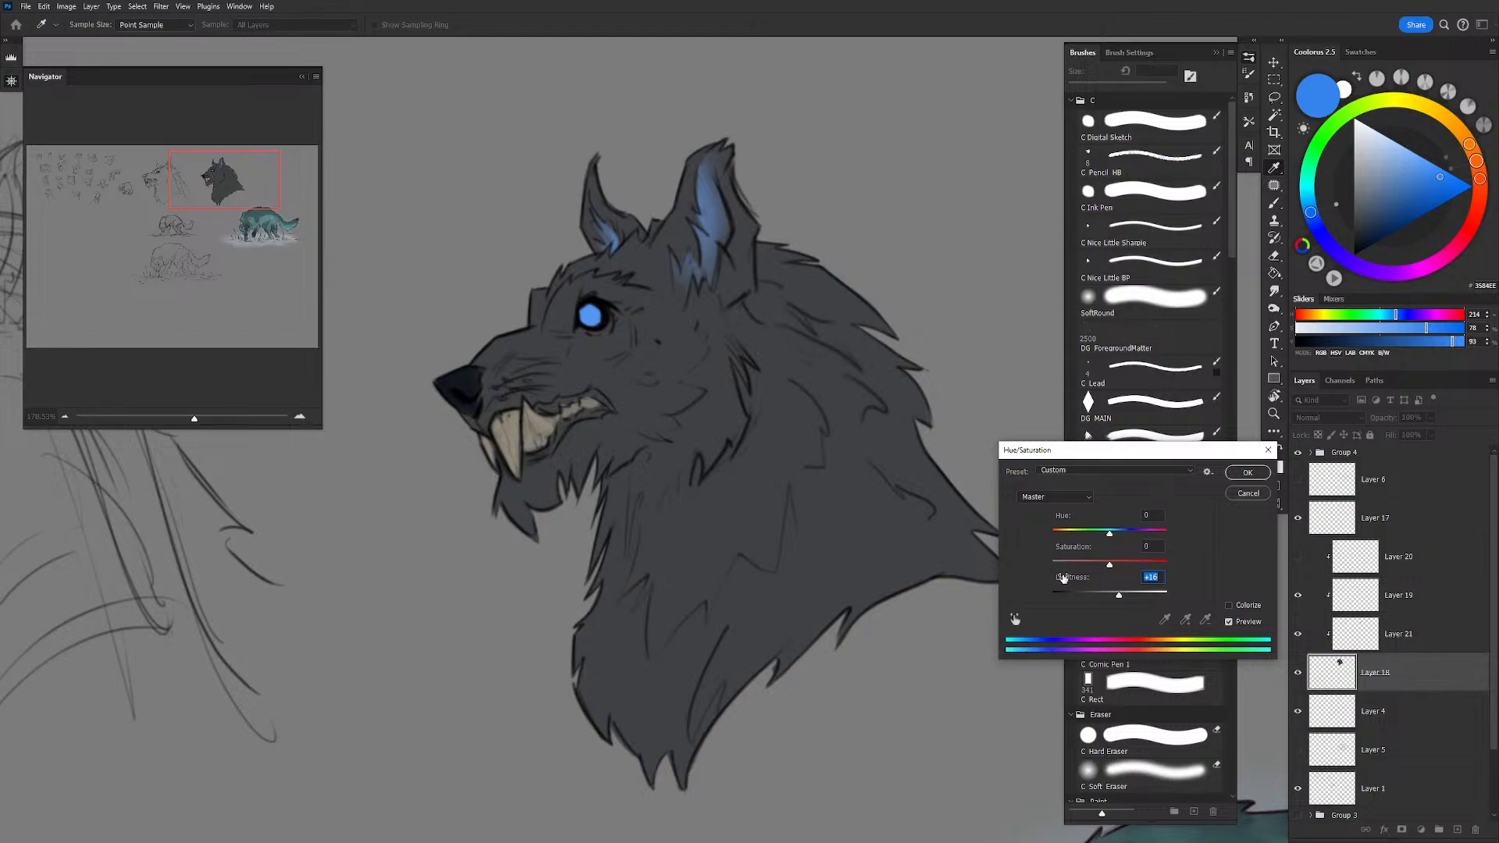
drag(1064, 578, 1066, 583)
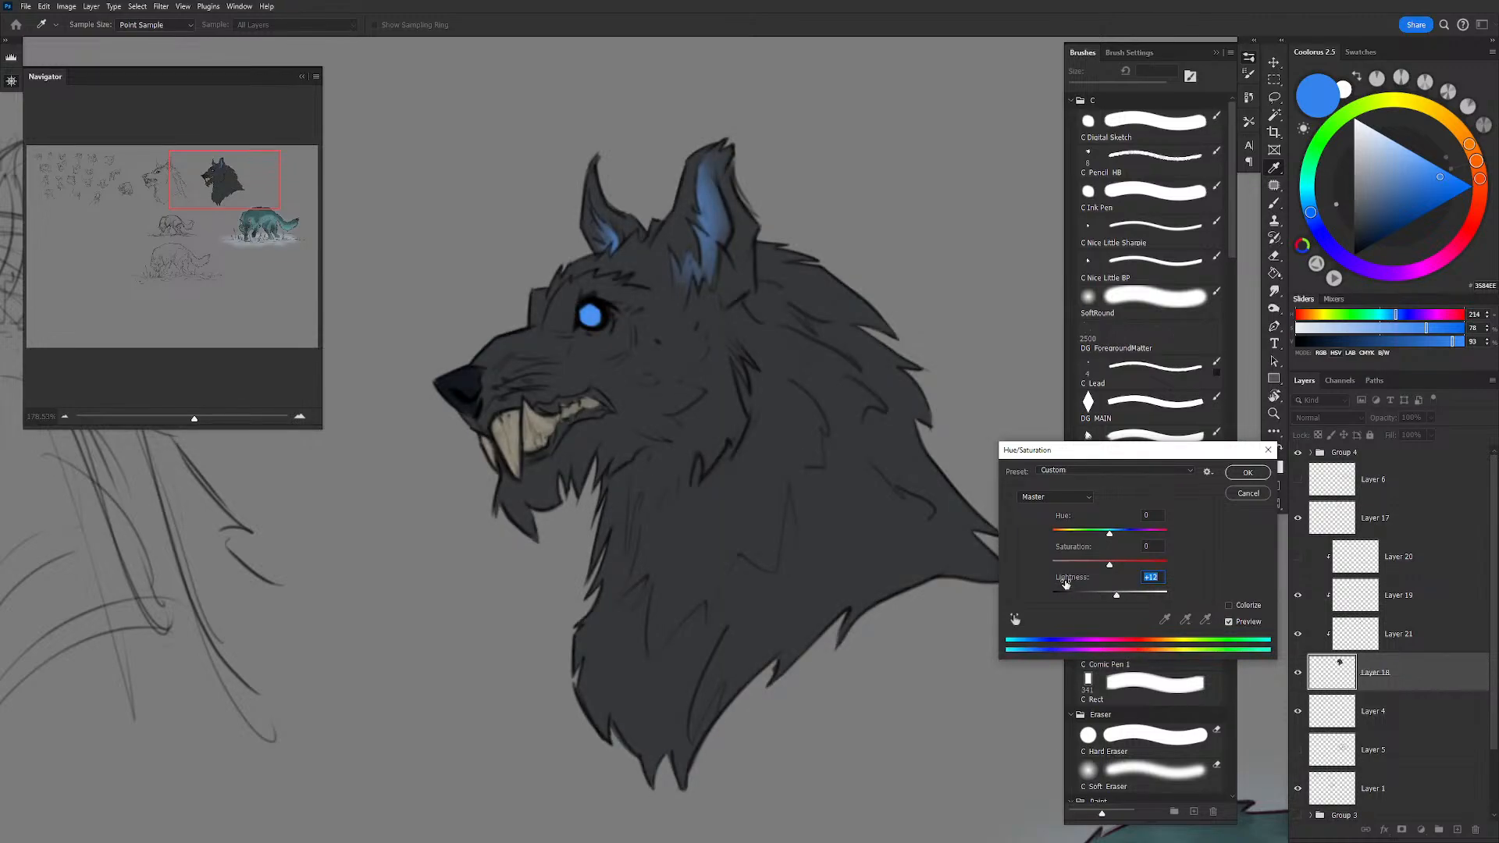
click(1228, 477)
key(b)
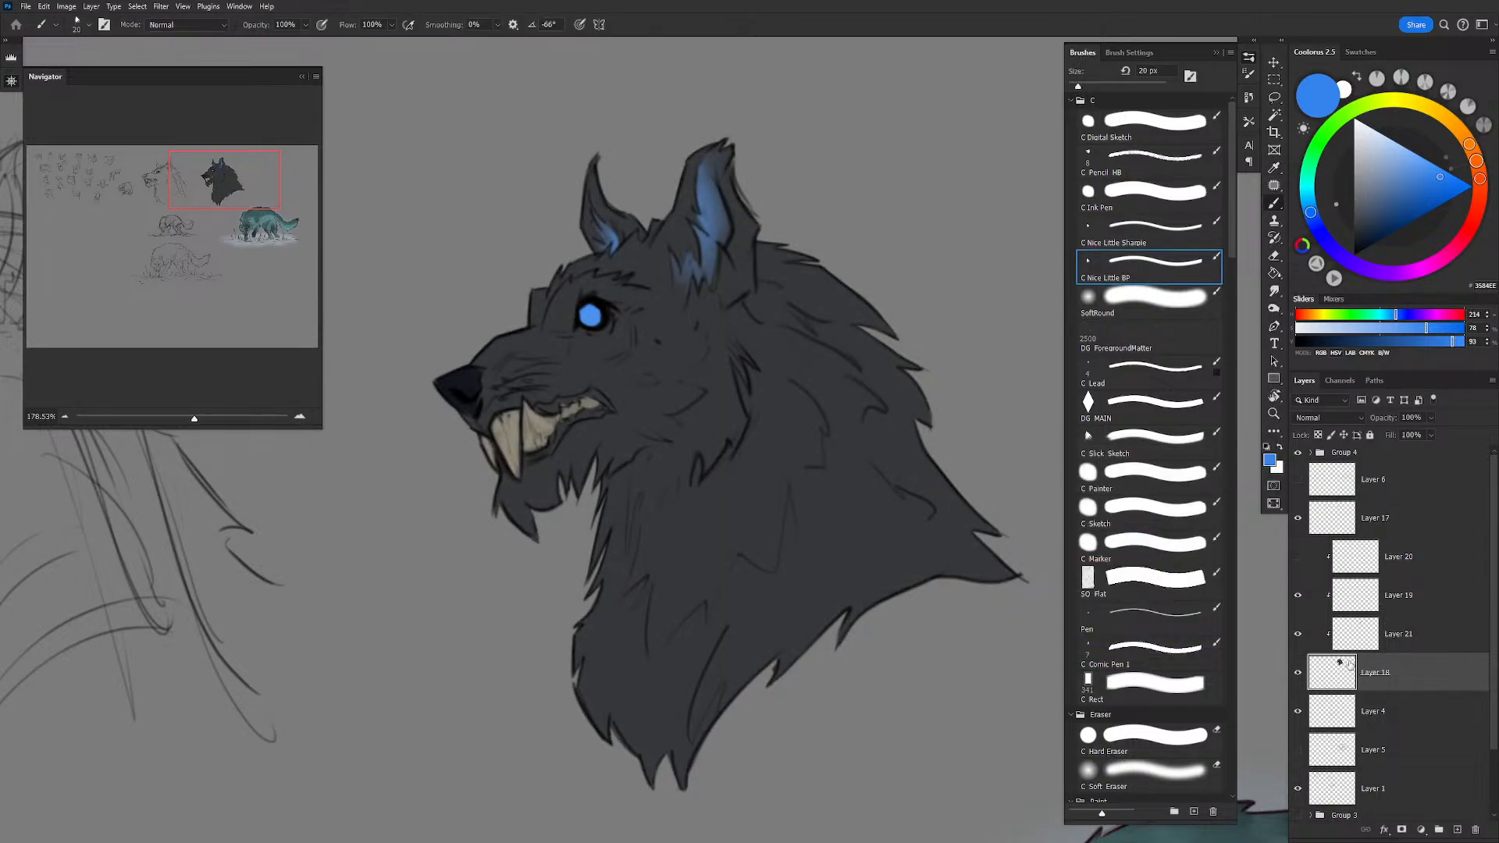
Step: Choose a near-black, merge a new empty clipped layer into the base layer and refill the wolf's silhouette with that color
click(1456, 829)
drag(905, 398, 924, 433)
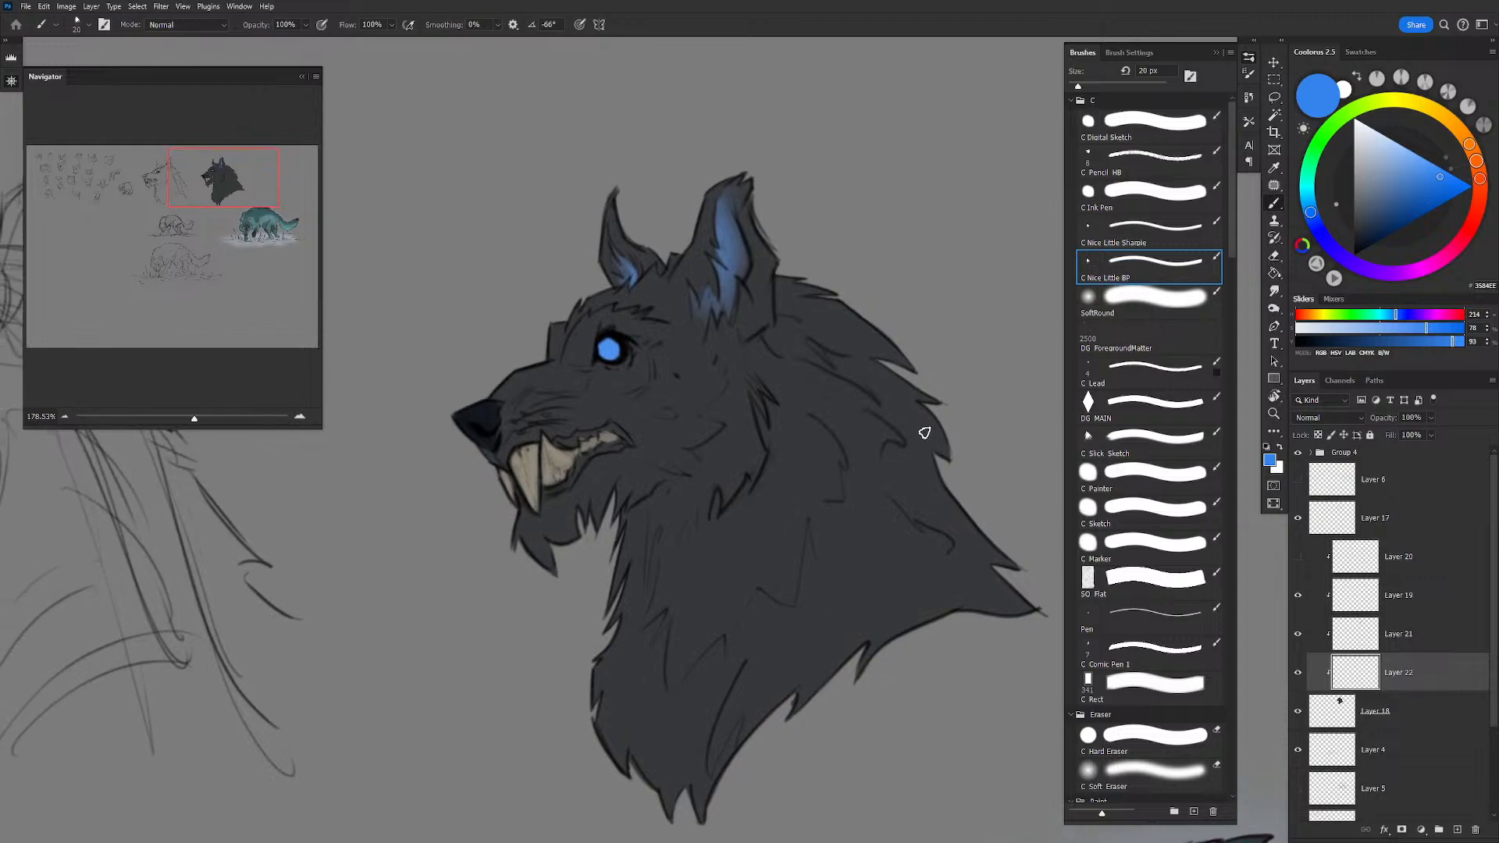
click(1354, 236)
drag(922, 610, 891, 570)
key(ctrl+e)
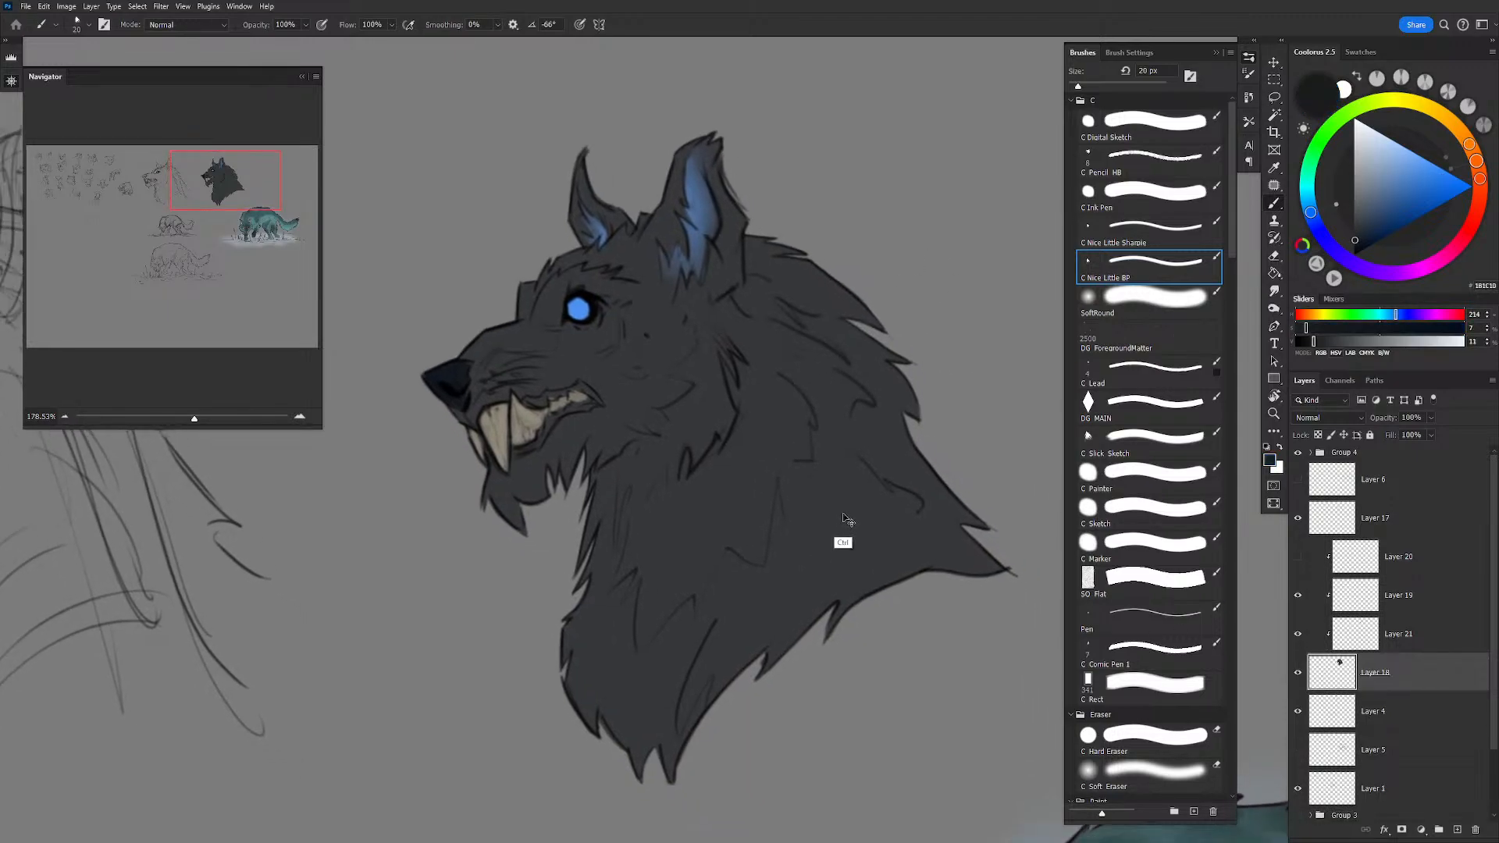
key(alt+shift+BackSpace)
drag(886, 504, 909, 509)
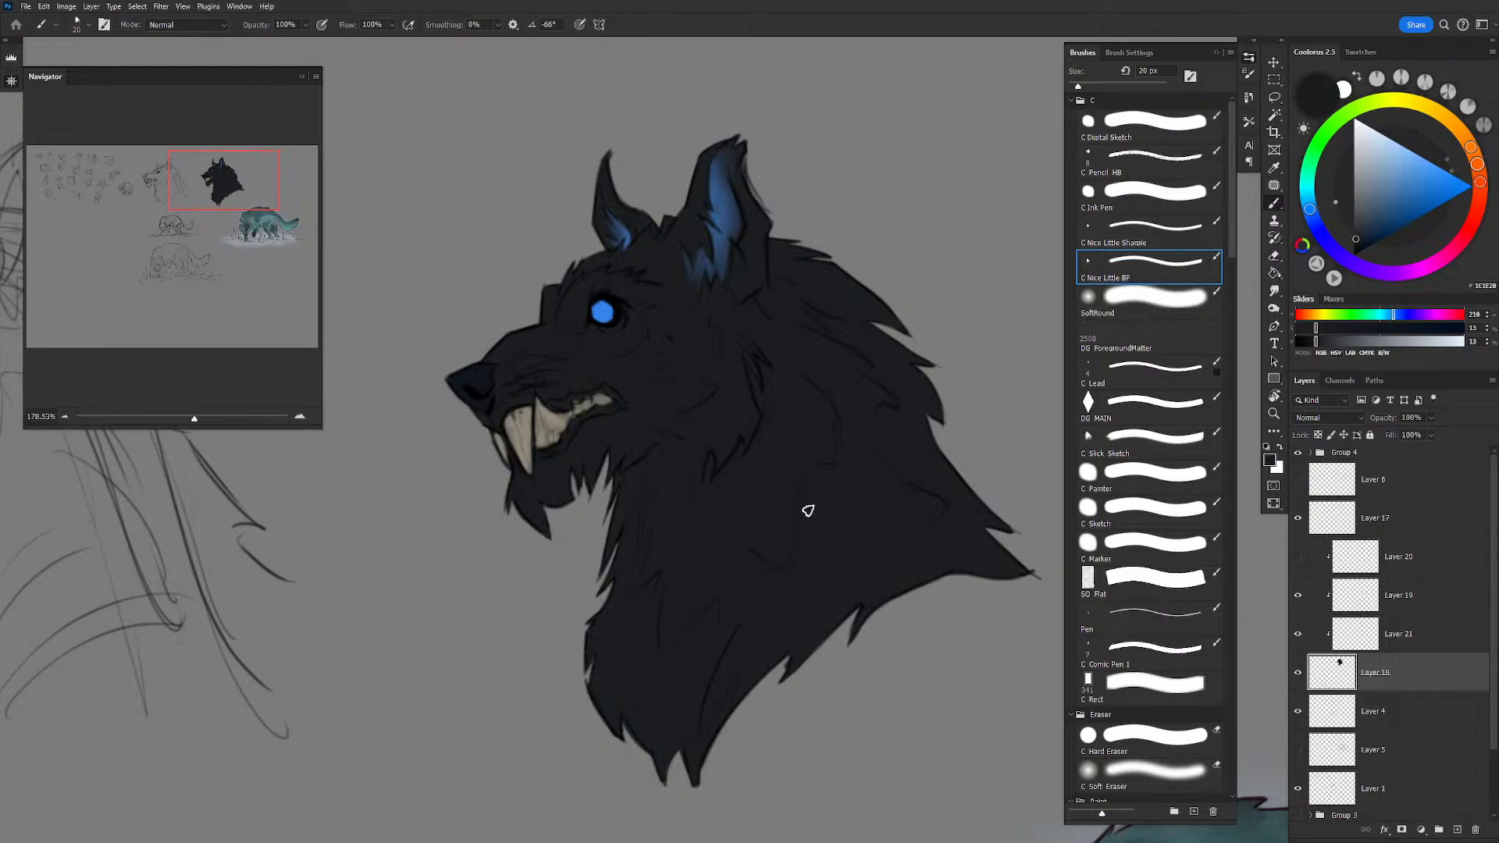
Step: Add a new layer just below Layer 4 and paint a small near-black swatch in the empty space beside the head
click(1397, 521)
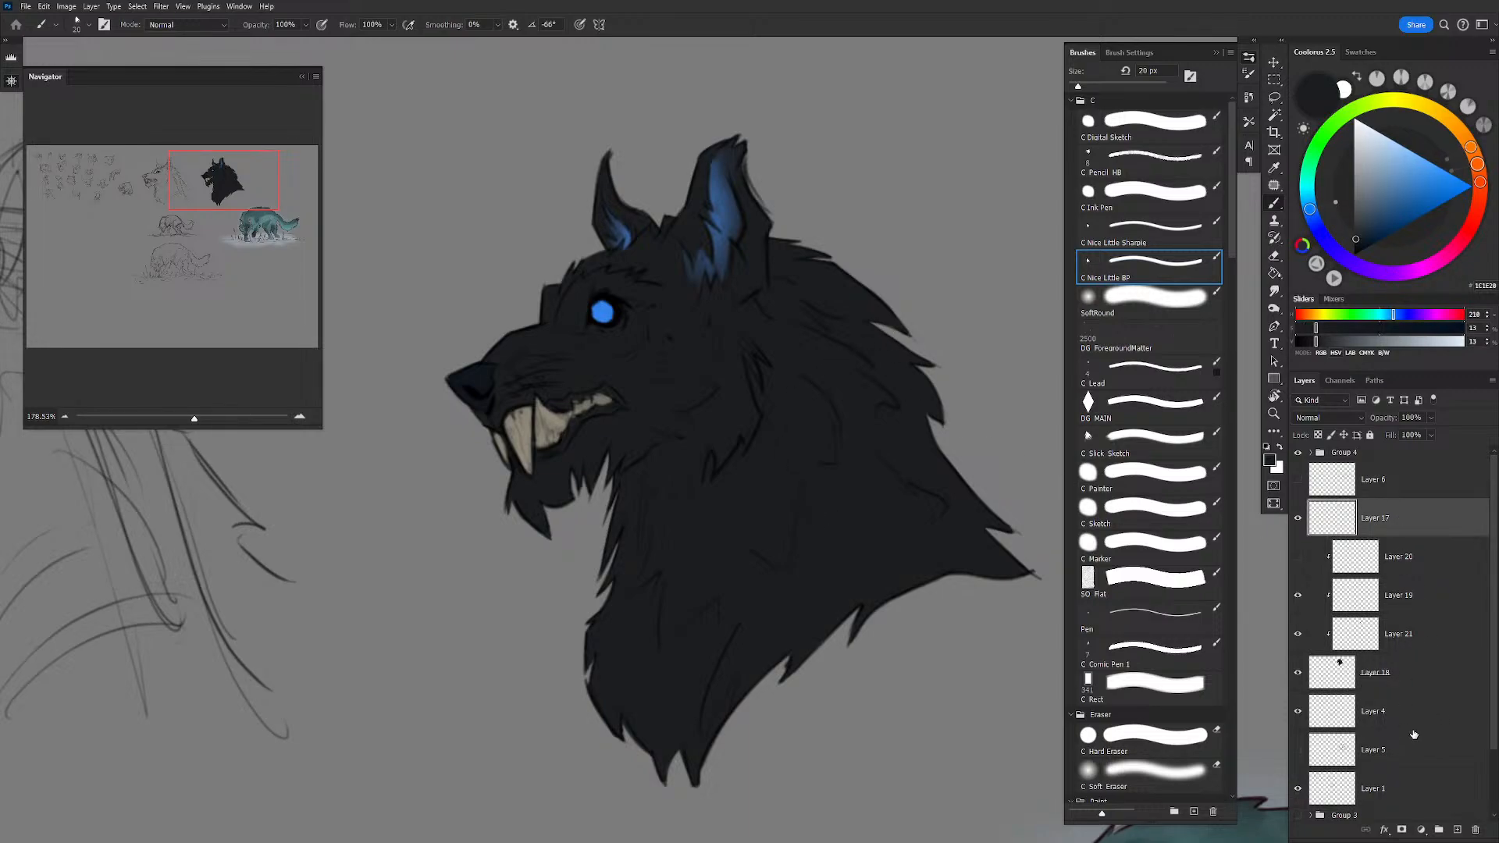
click(1410, 720)
click(1414, 755)
click(1456, 830)
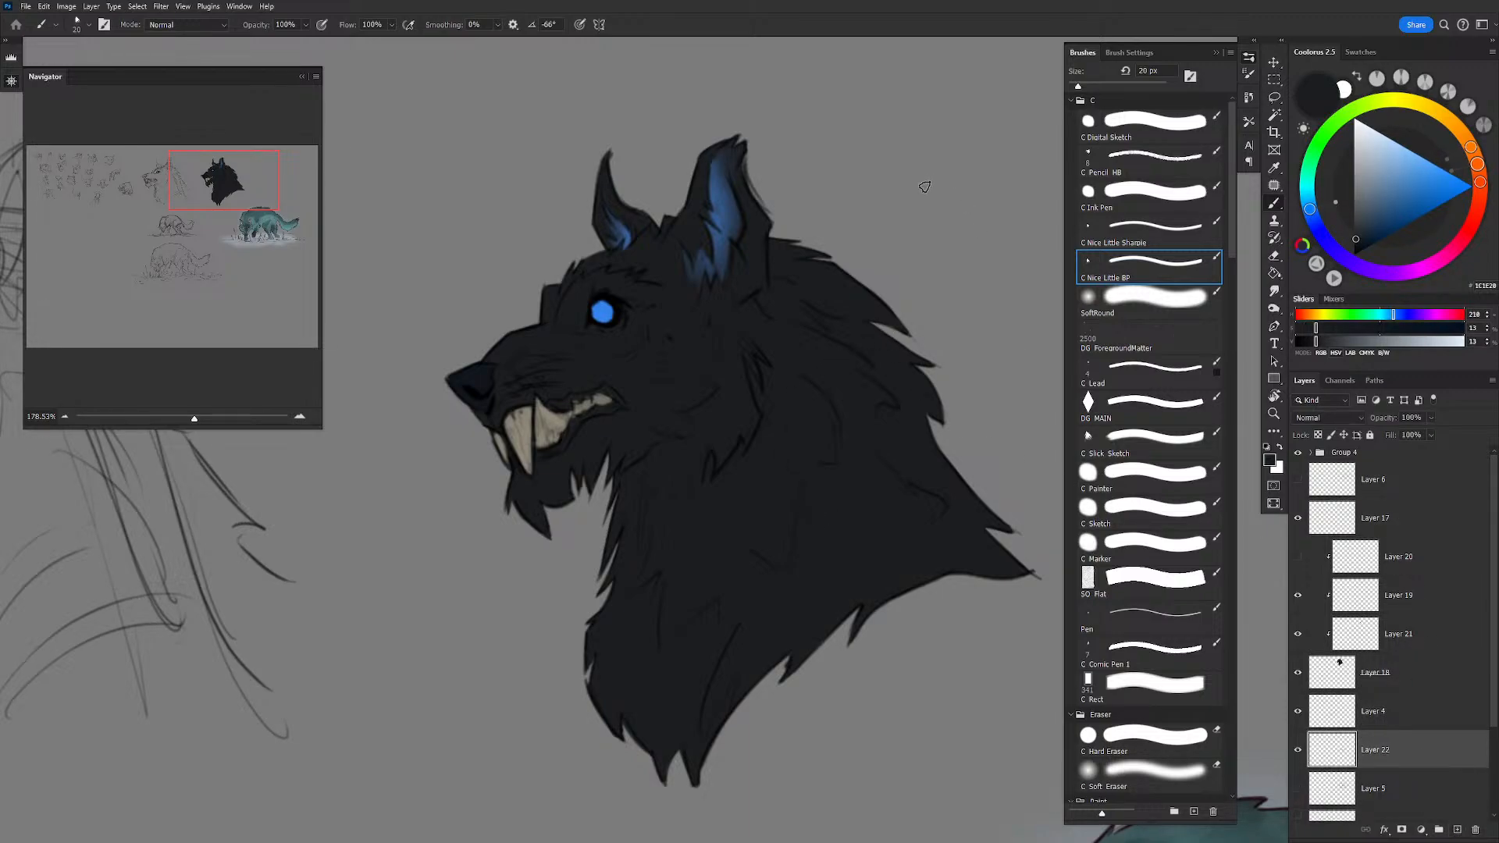
drag(925, 187, 978, 186)
Step: Lighten the wolf's base layer with a Hue/Saturation adjustment, setting Lightness to +10
click(1402, 679)
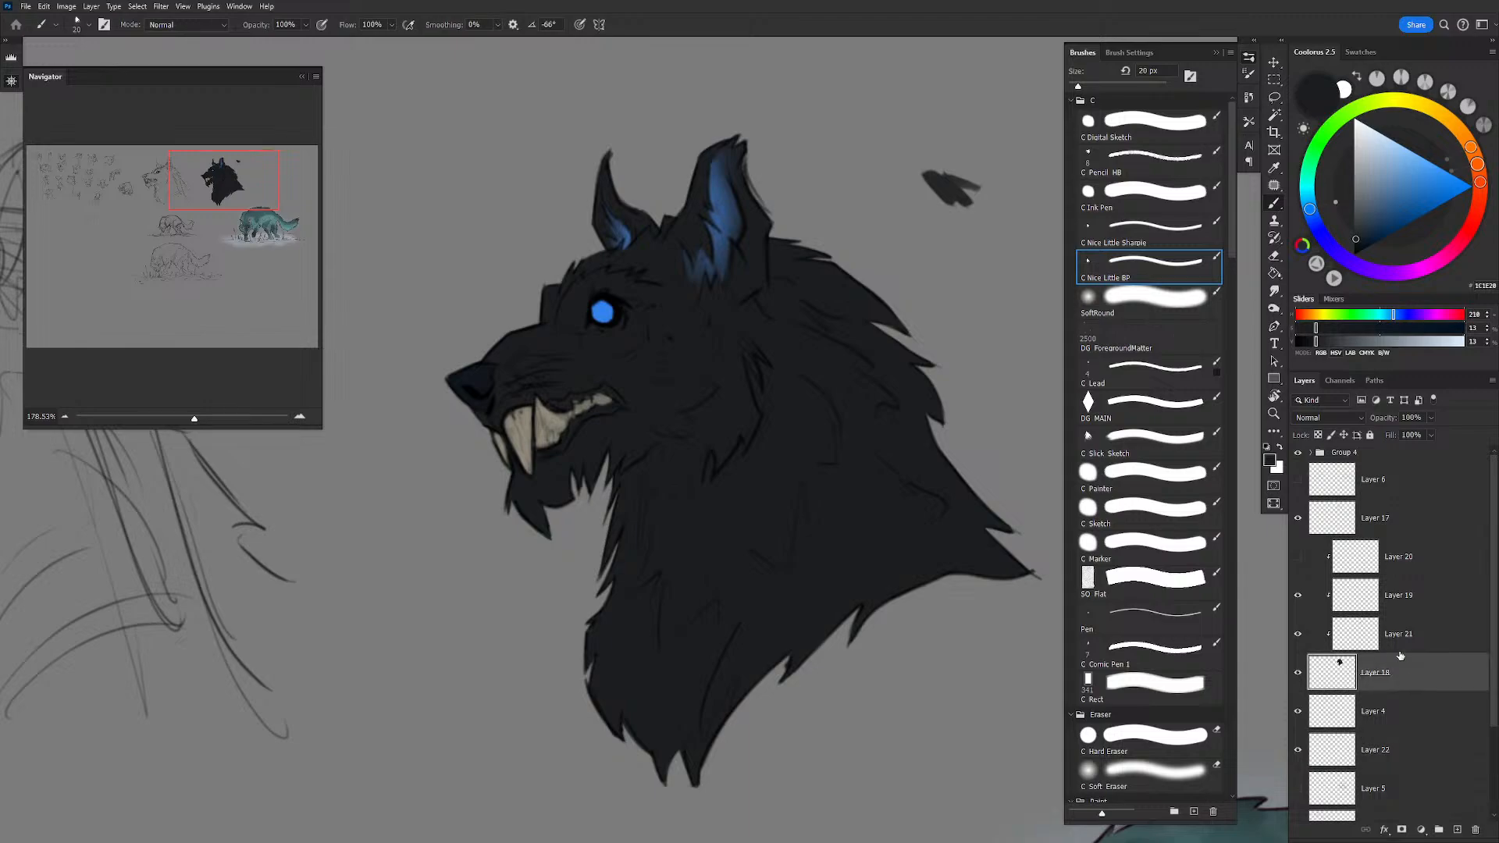
key(ctrl+u)
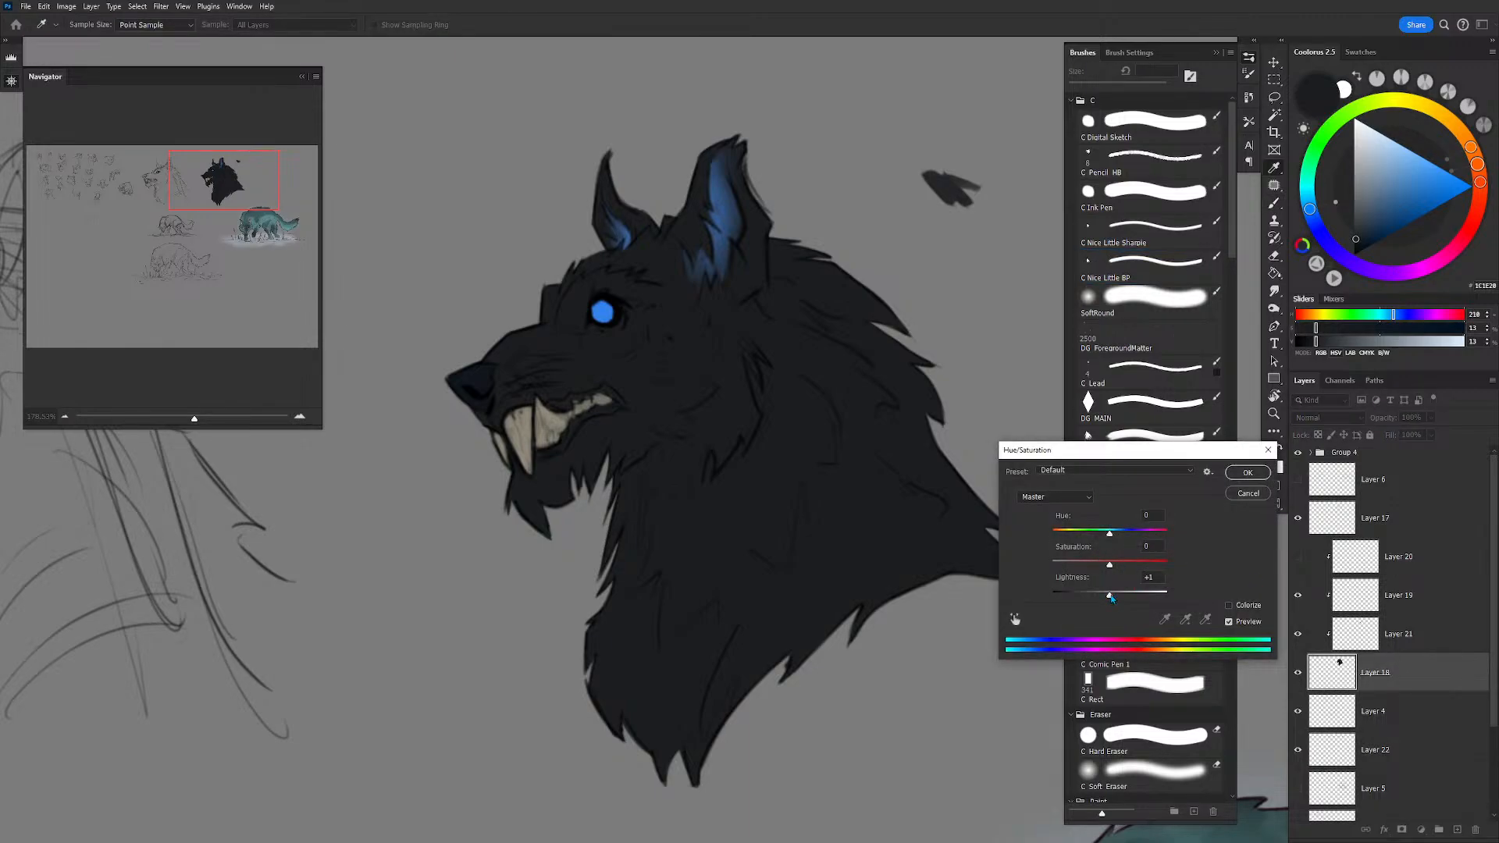
drag(1110, 597, 1116, 598)
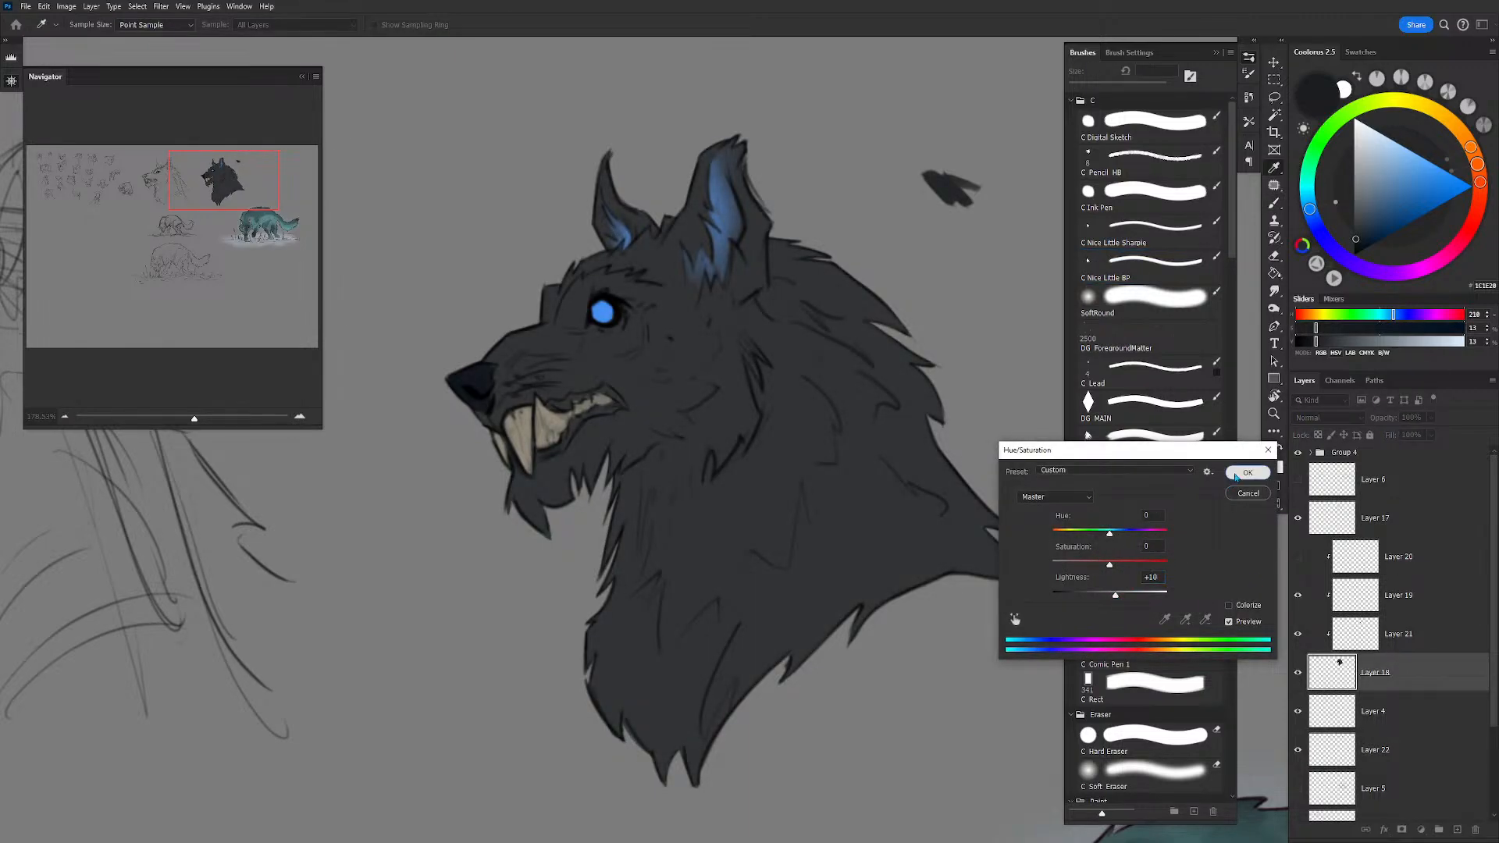
click(1237, 475)
Step: Toggle the visibility of the teeth and nose layer to check its contents, and reselect the base layer
click(1366, 645)
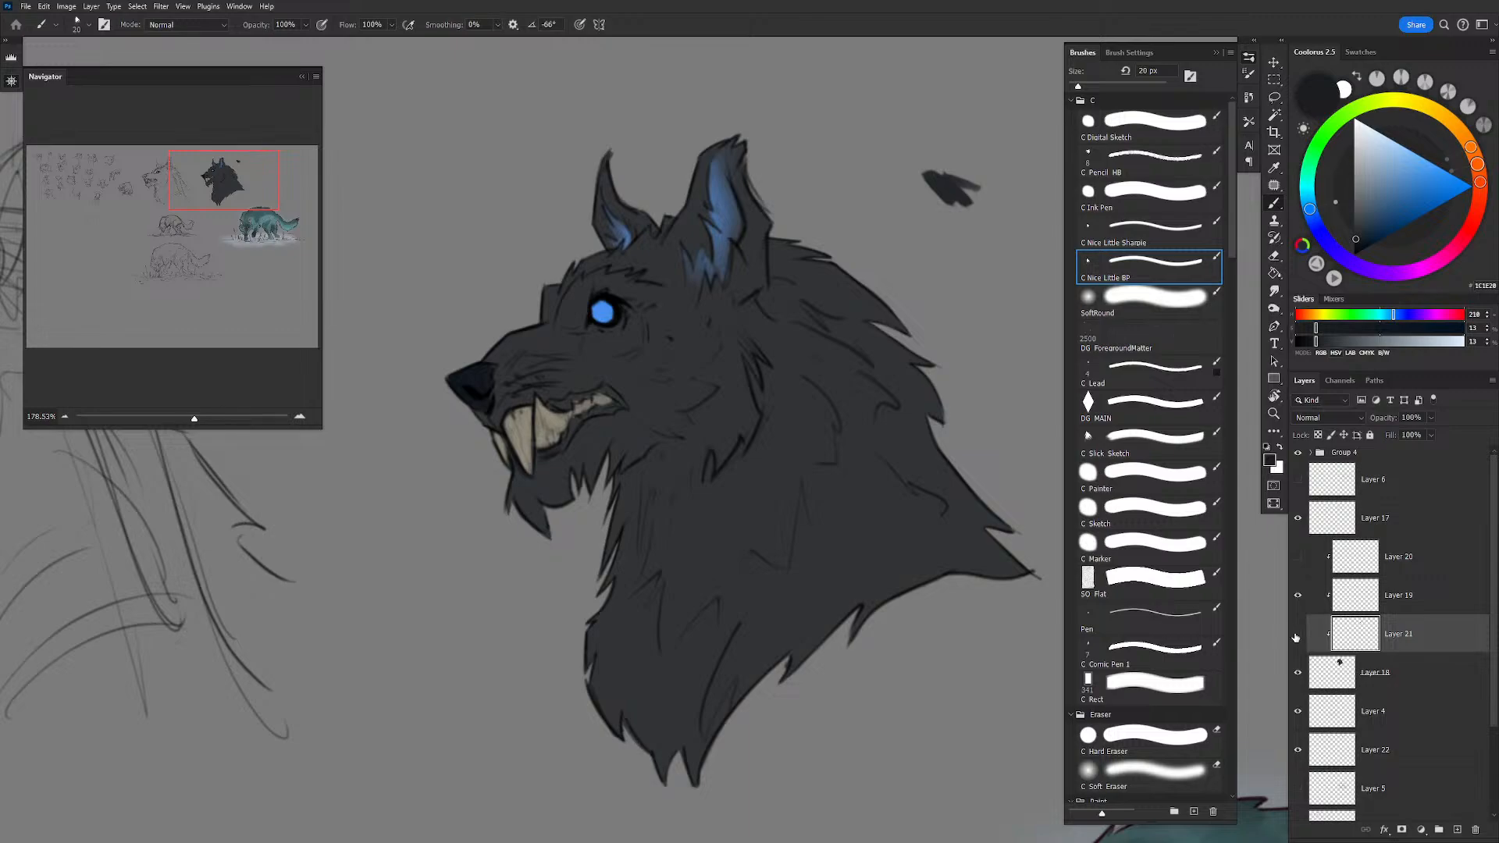
click(1297, 635)
click(1297, 635)
click(1418, 685)
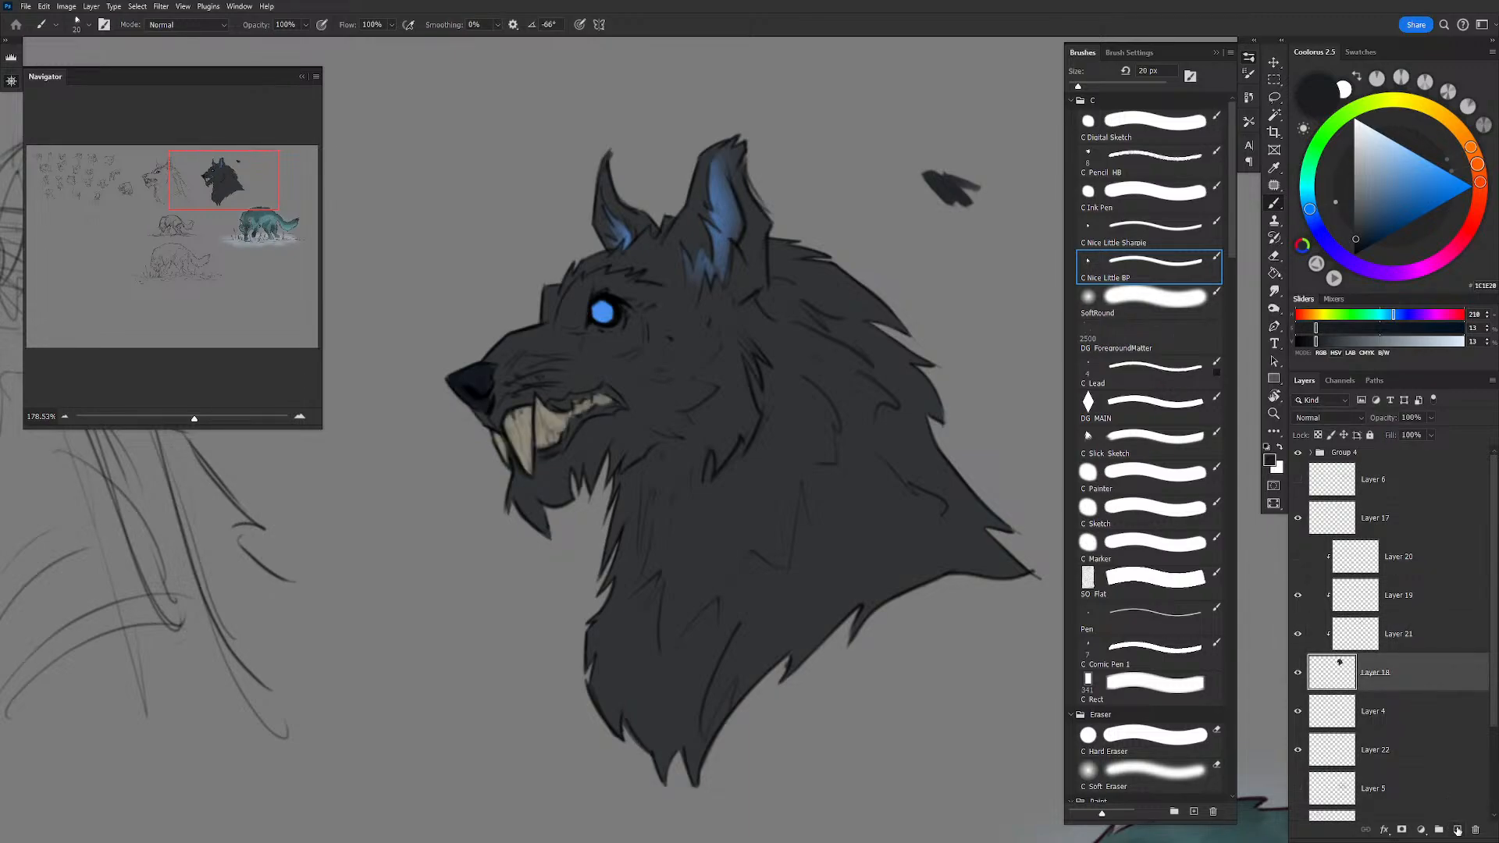
Step: Add a clipped layer directly above the wolf's base layer and shade the muzzle, brow and far ear with near-black strokes
click(1457, 830)
mouse_move(700, 406)
mouse_down()
mouse_move(726, 448)
mouse_move(790, 362)
mouse_move(837, 376)
mouse_up()
key(ctrl+z)
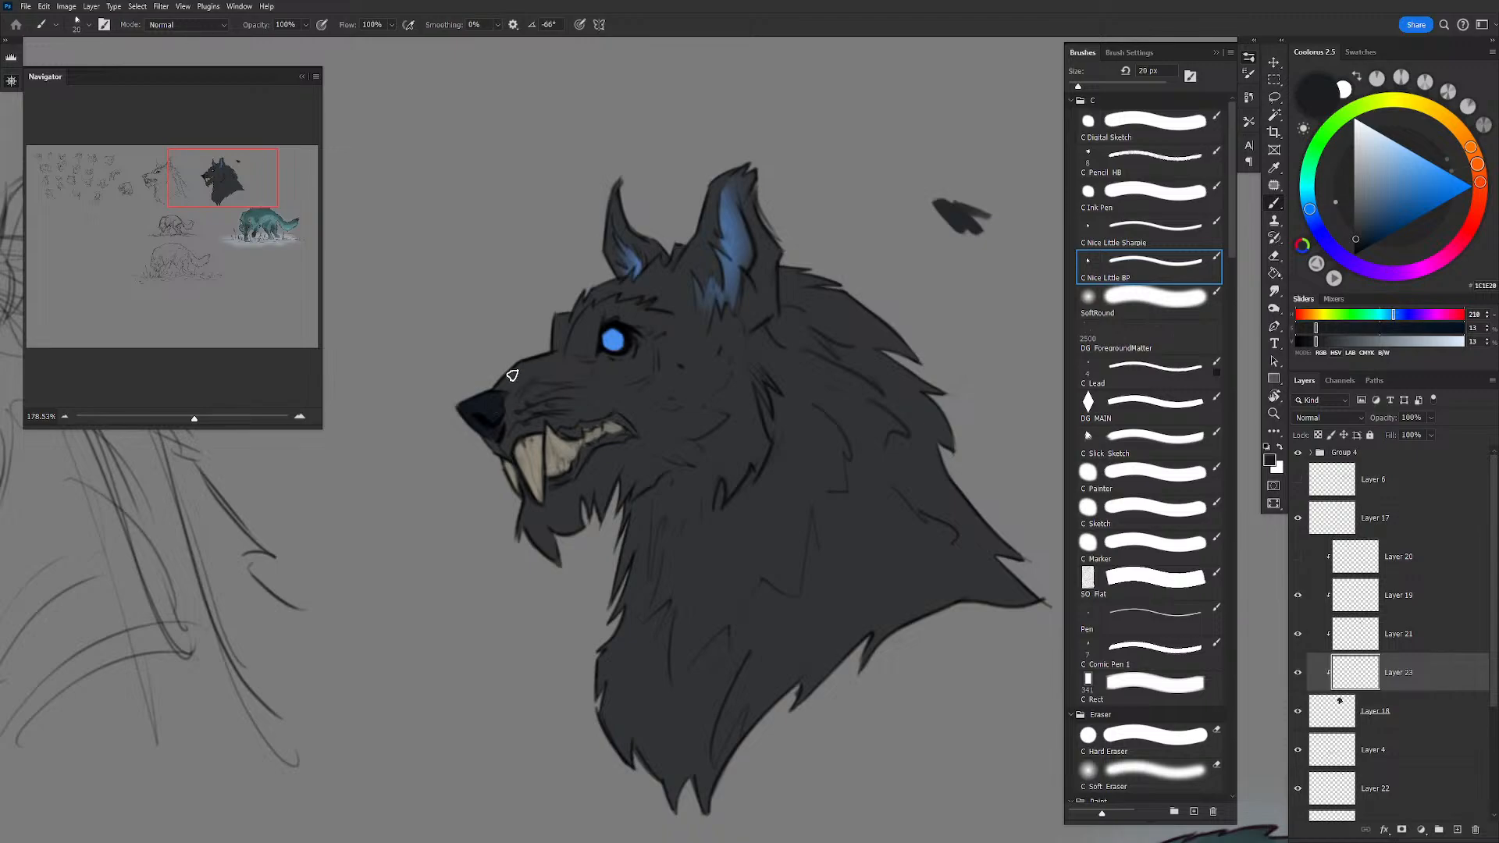
mouse_move(512, 376)
mouse_down()
mouse_move(557, 354)
mouse_move(541, 373)
mouse_move(587, 363)
mouse_move(531, 369)
mouse_up()
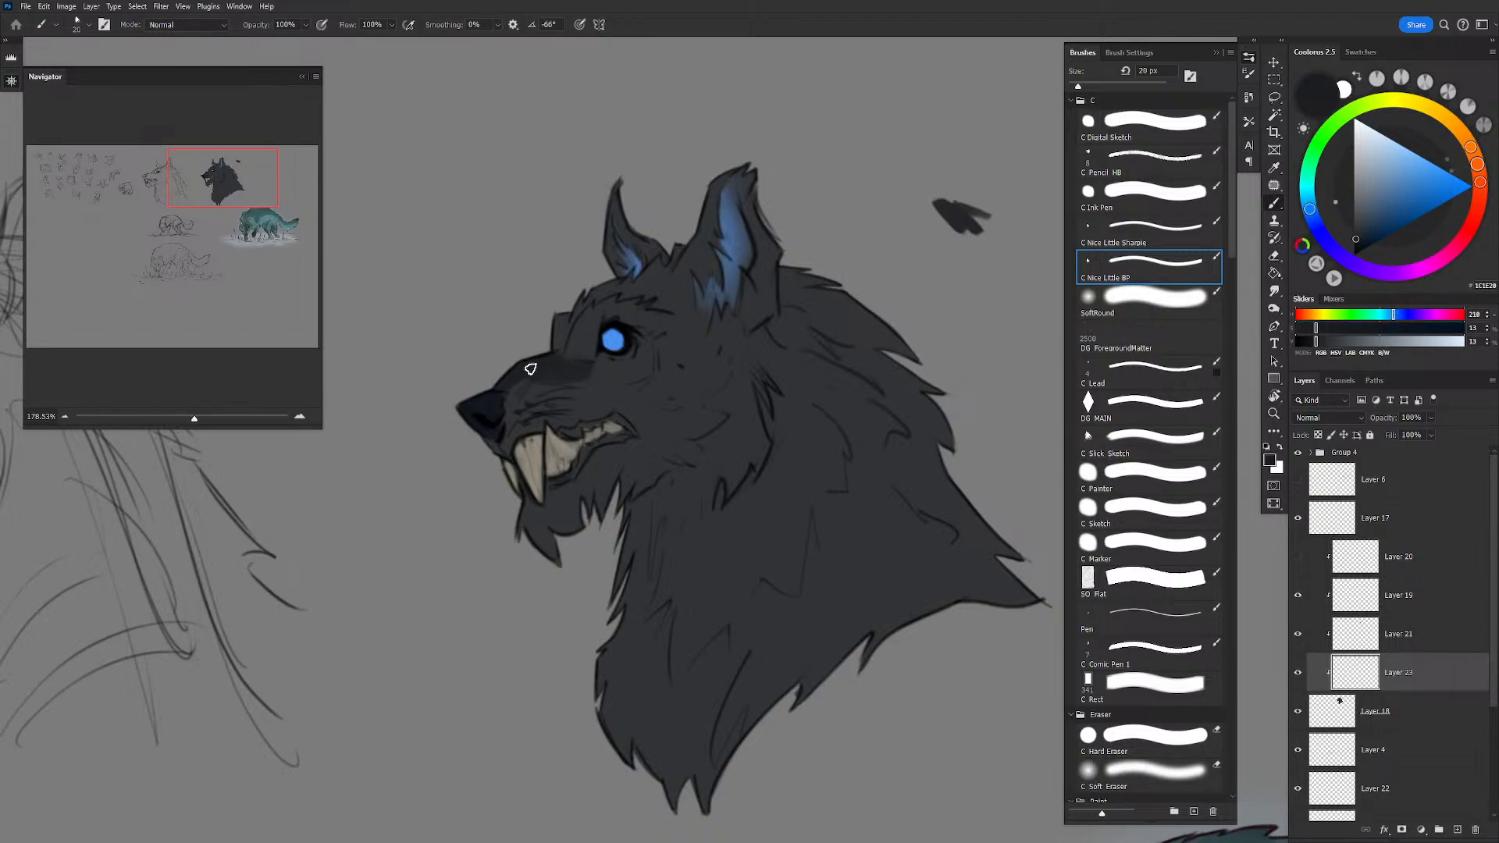
key(bracketright)
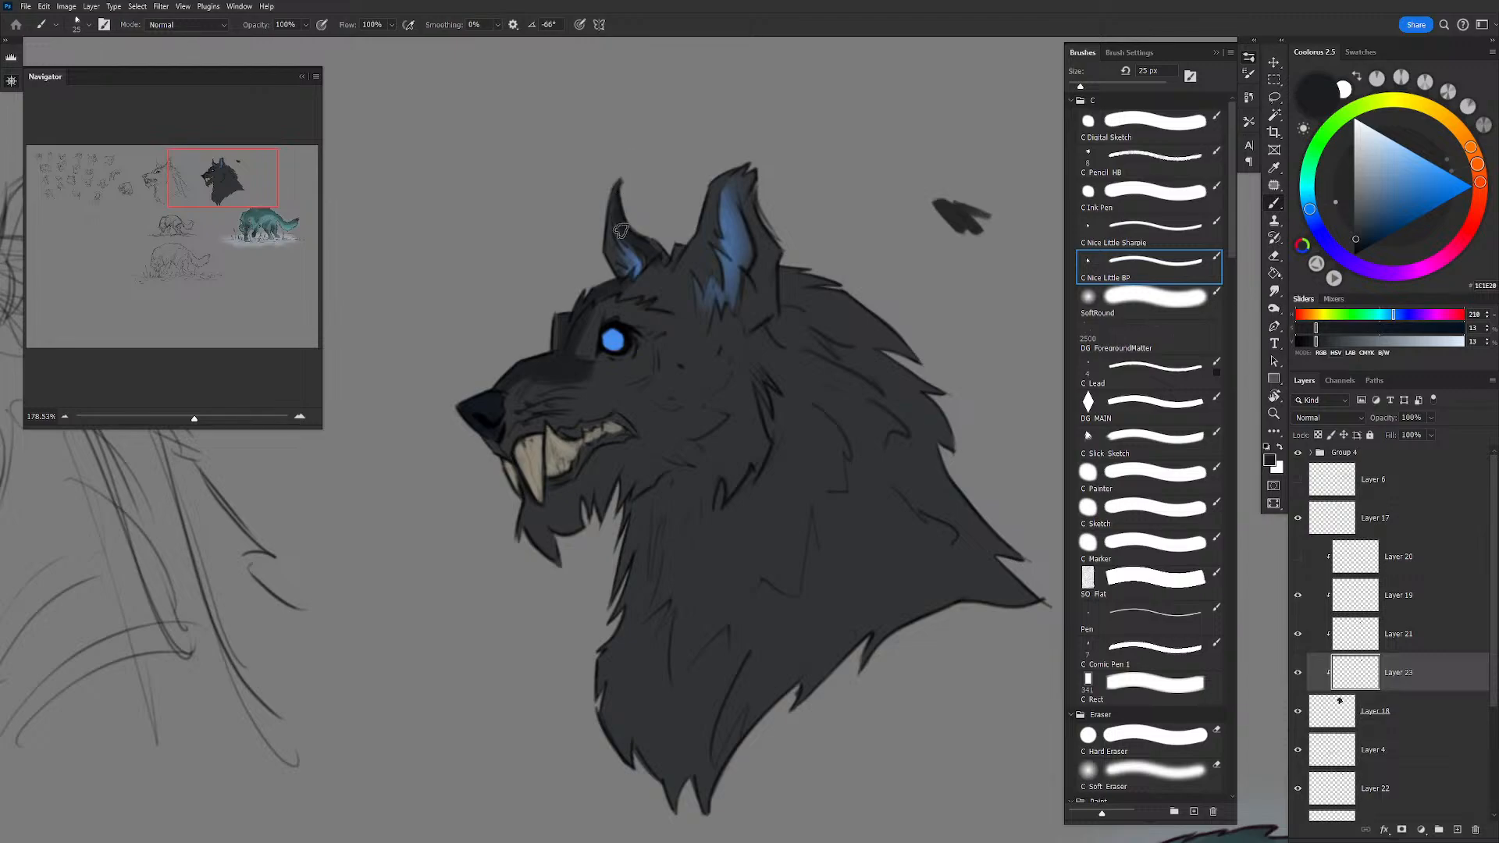
key(bracketleft)
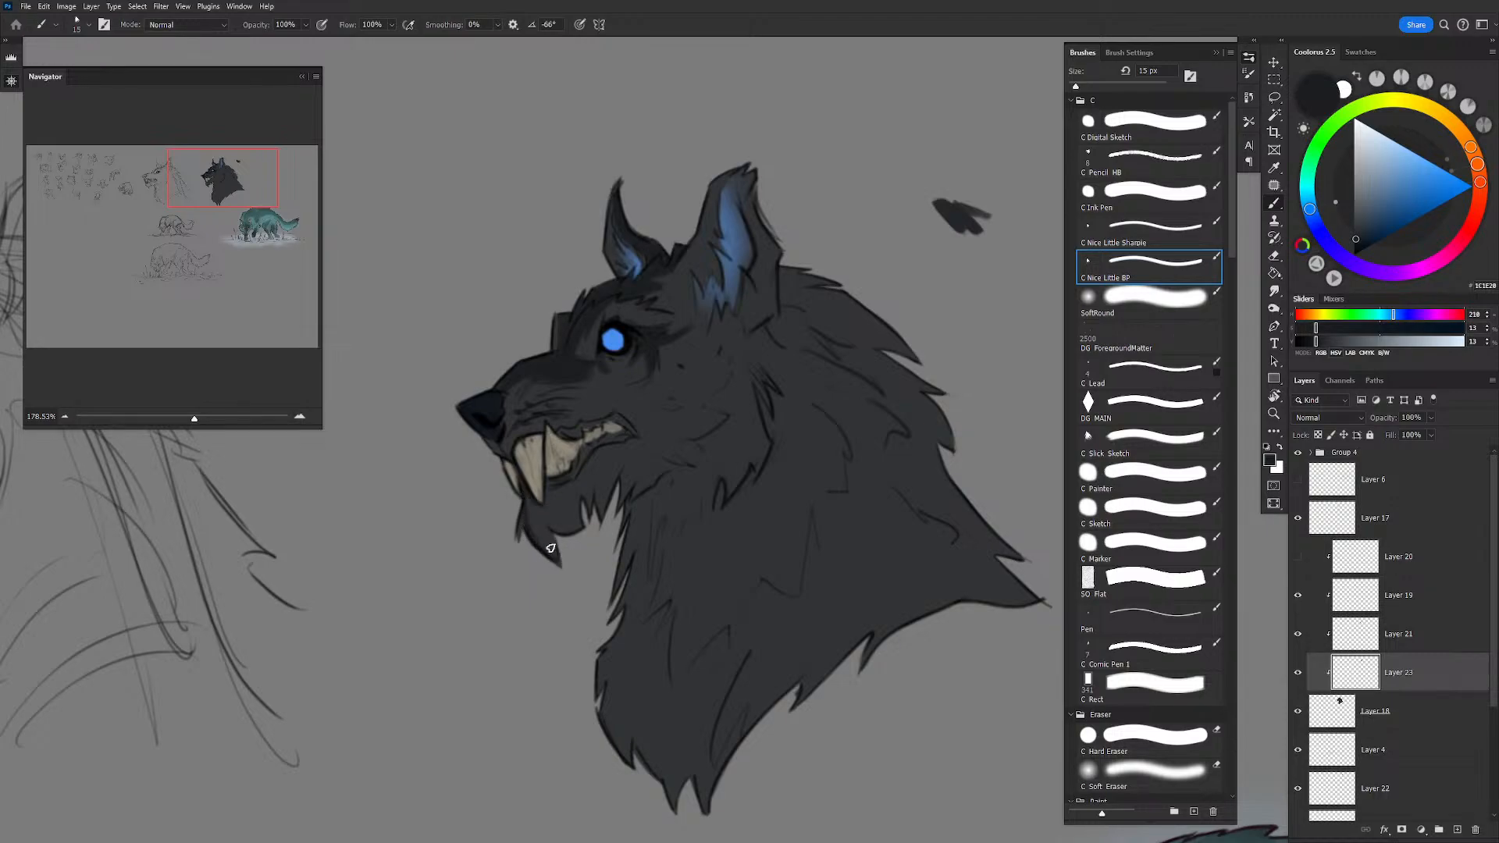
Step: Shade the chin, cheek and forehead with near-black fur strokes, varying the brush between 15 and 30 px
mouse_move(550, 548)
mouse_down()
mouse_move(582, 536)
mouse_move(576, 502)
mouse_move(600, 468)
mouse_move(587, 476)
mouse_move(599, 499)
mouse_move(605, 485)
mouse_move(585, 486)
mouse_move(623, 450)
mouse_move(567, 499)
mouse_move(613, 467)
mouse_move(685, 457)
mouse_move(657, 525)
mouse_move(625, 465)
mouse_move(639, 447)
mouse_move(663, 477)
mouse_move(640, 492)
mouse_move(639, 450)
mouse_move(709, 446)
mouse_move(685, 431)
mouse_move(728, 398)
mouse_move(716, 406)
mouse_move(733, 373)
mouse_move(696, 398)
mouse_move(727, 354)
mouse_move(715, 353)
mouse_move(715, 395)
mouse_move(718, 380)
mouse_move(682, 396)
mouse_move(733, 337)
mouse_move(759, 388)
mouse_up()
key(bracketright)
key(bracketright)
key(bracketright)
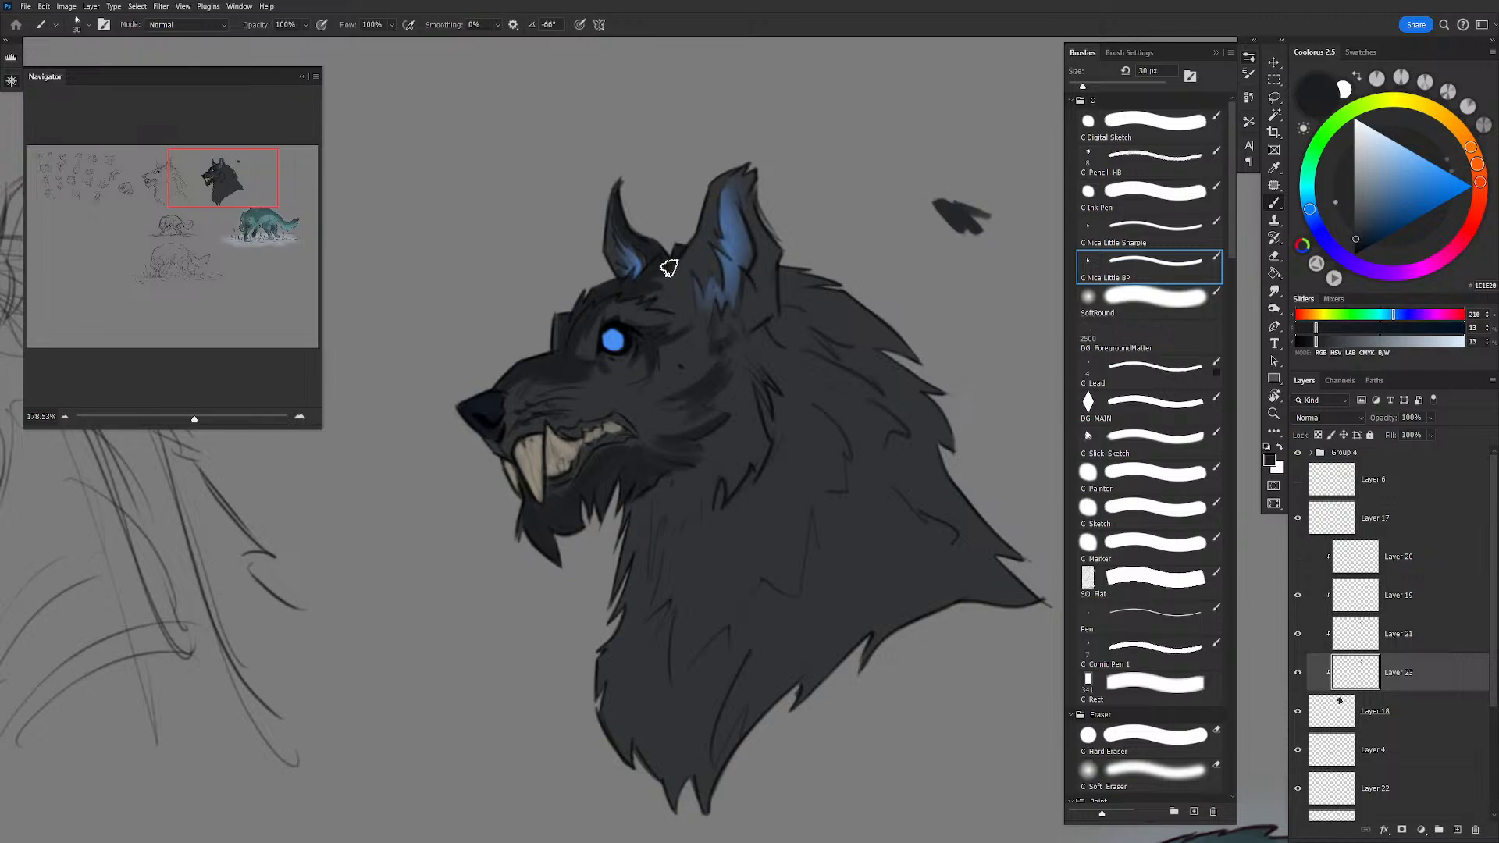
key(bracketleft)
key(bracketleft)
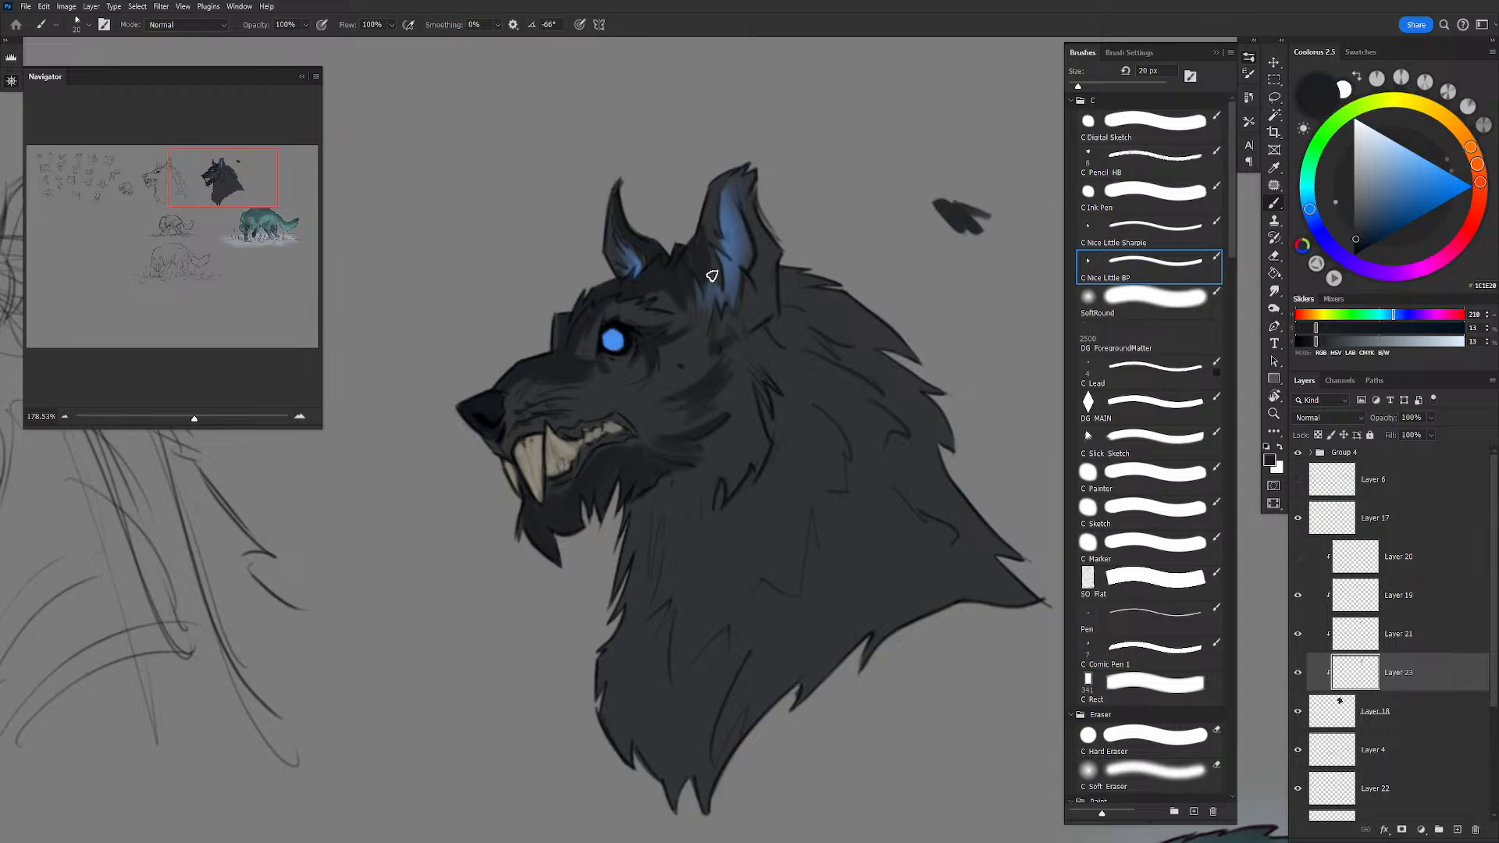
Step: Darken the near ear and the outer edge of the cheek fur with a 30 px brush
key(bracketright)
key(bracketright)
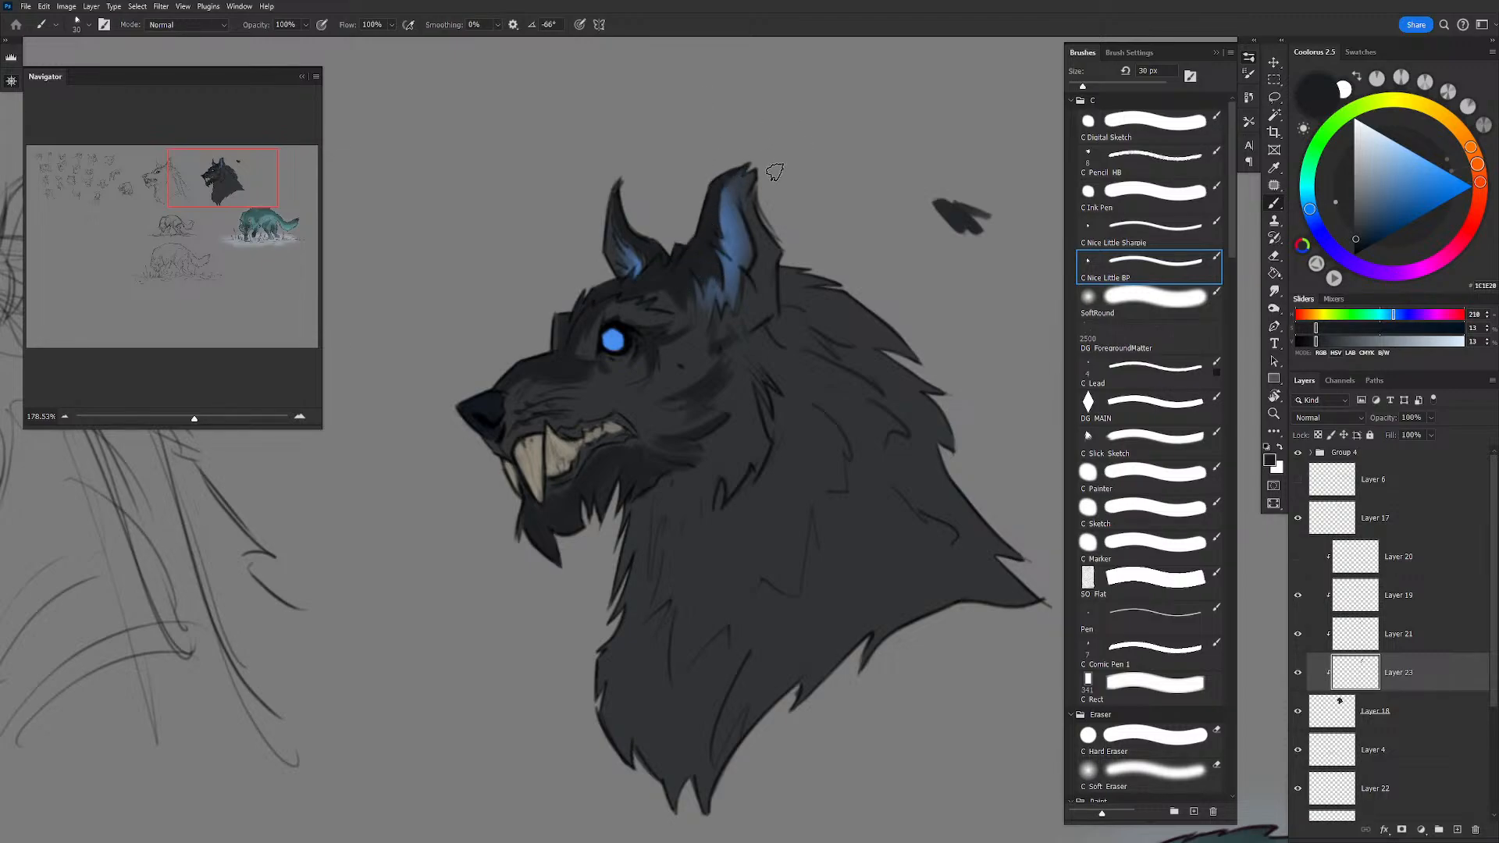
key(bracketleft)
key(bracketleft)
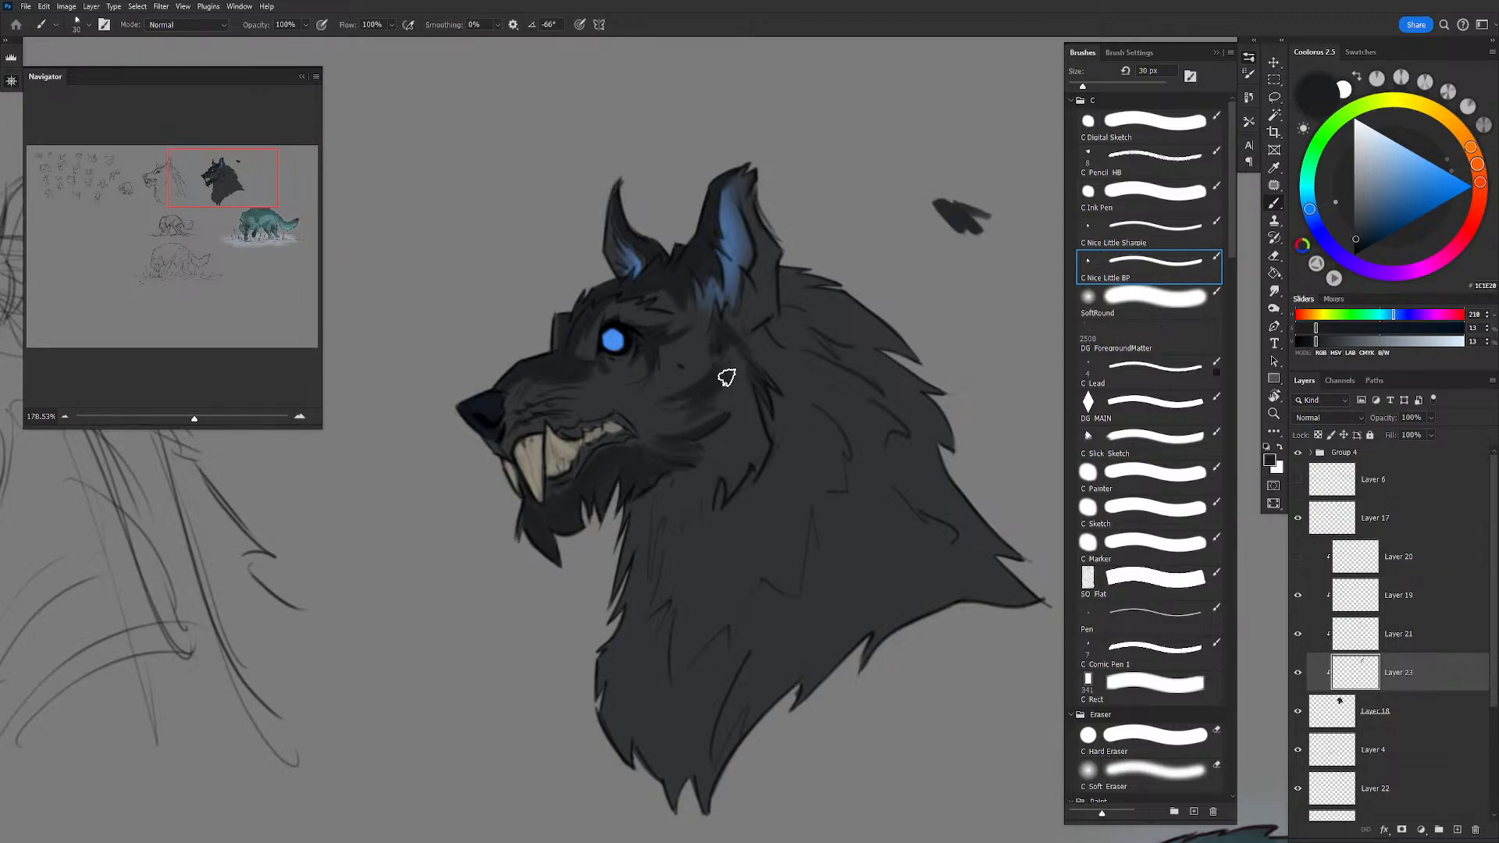
key(bracketright)
mouse_move(756, 422)
mouse_down()
mouse_move(698, 395)
mouse_move(755, 428)
mouse_move(743, 415)
mouse_move(761, 459)
mouse_move(742, 488)
mouse_move(734, 420)
mouse_move(701, 453)
mouse_move(736, 441)
mouse_move(733, 497)
mouse_move(719, 461)
mouse_move(624, 529)
mouse_move(653, 455)
mouse_up()
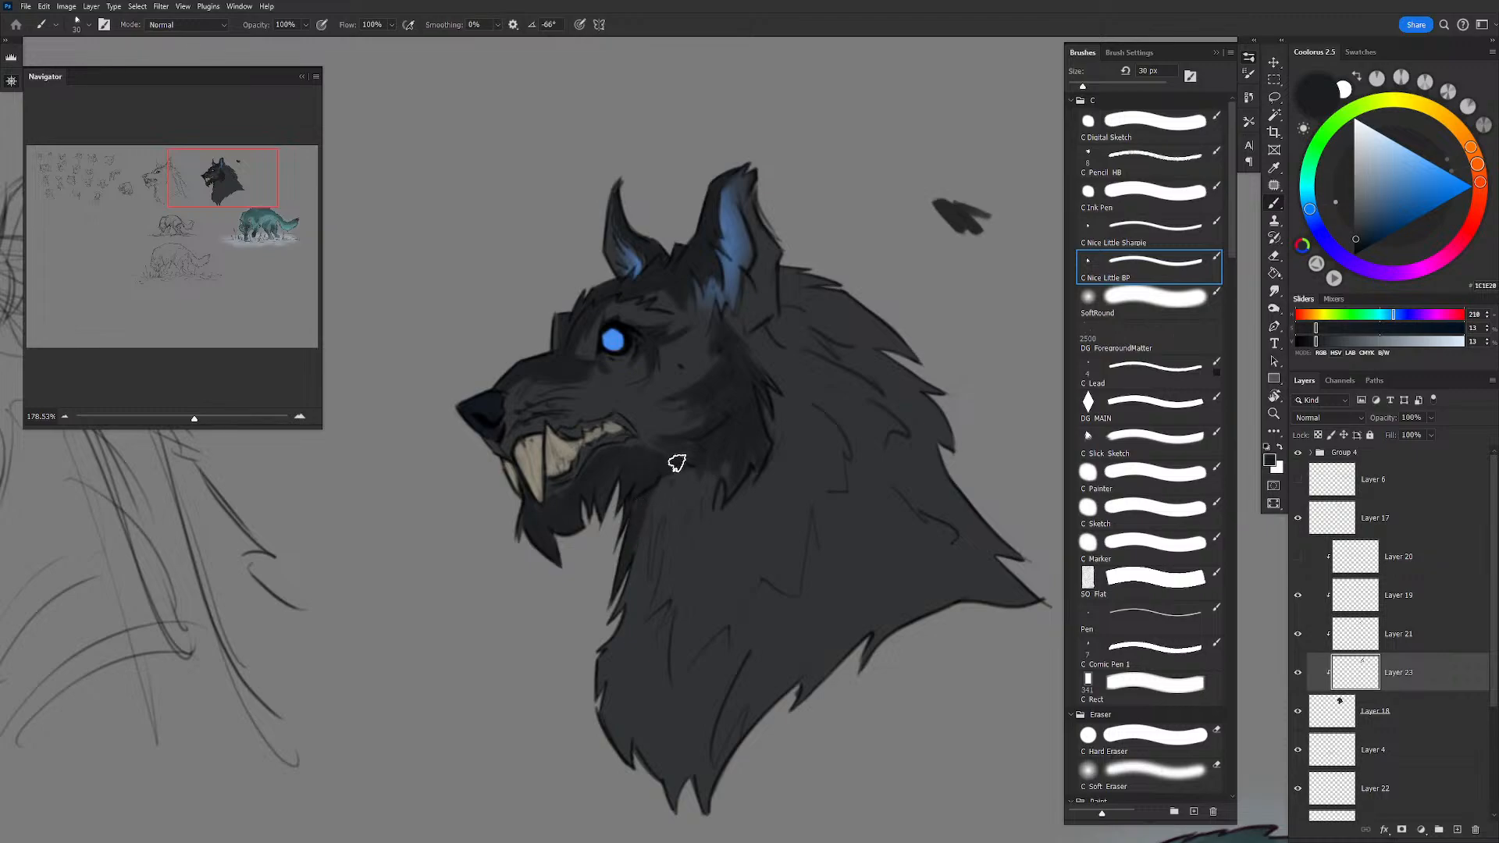
Step: Refine the dark shading below the eye and across the cheek with a 20 px brush
key(bracketright)
key(bracketleft)
key(bracketleft)
mouse_move(625, 384)
mouse_down()
mouse_move(711, 370)
mouse_move(714, 311)
mouse_up()
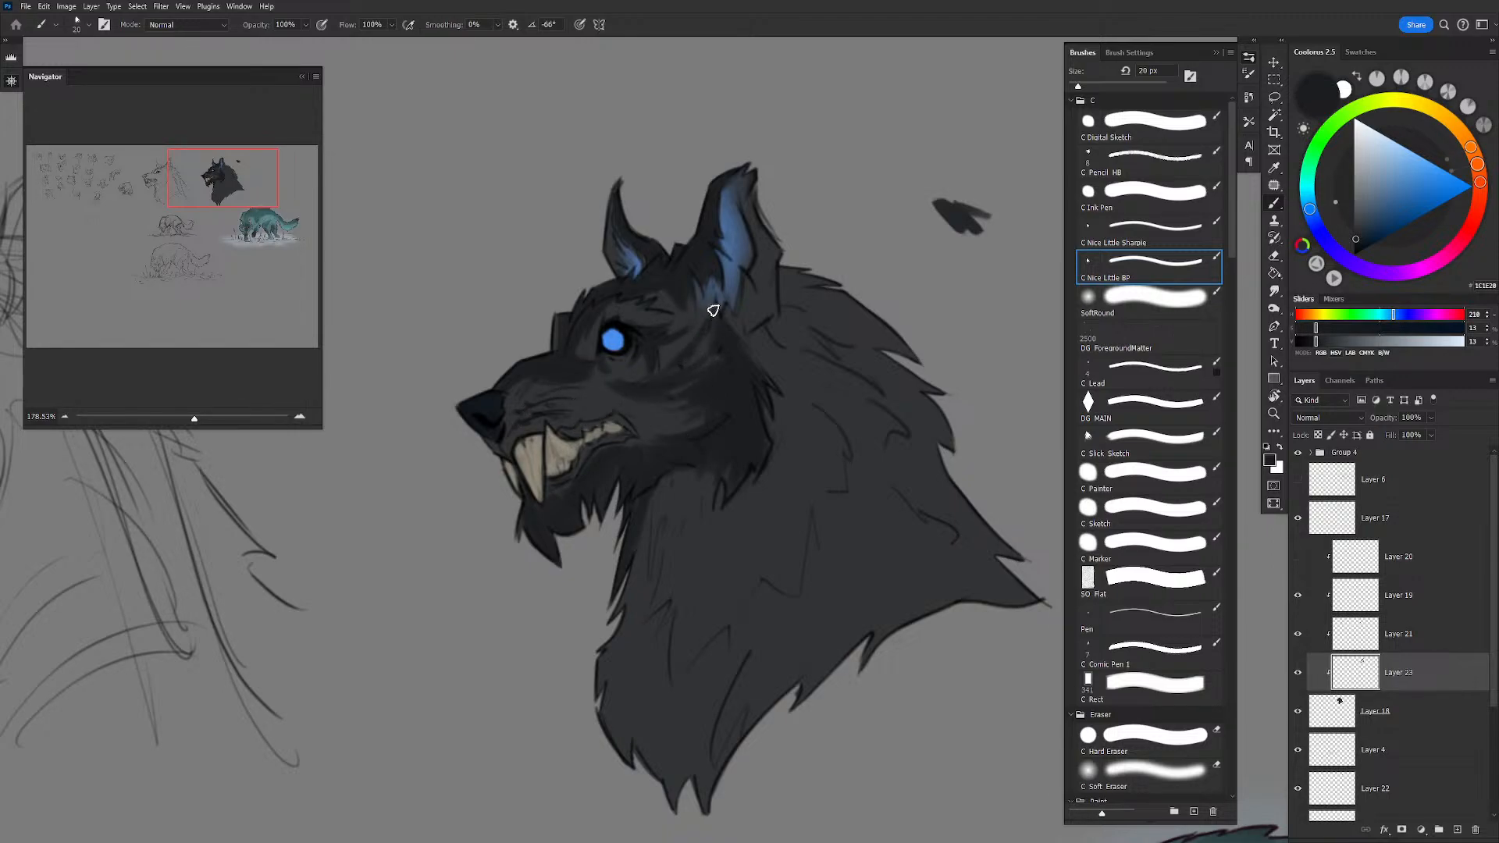
drag(631, 400, 676, 420)
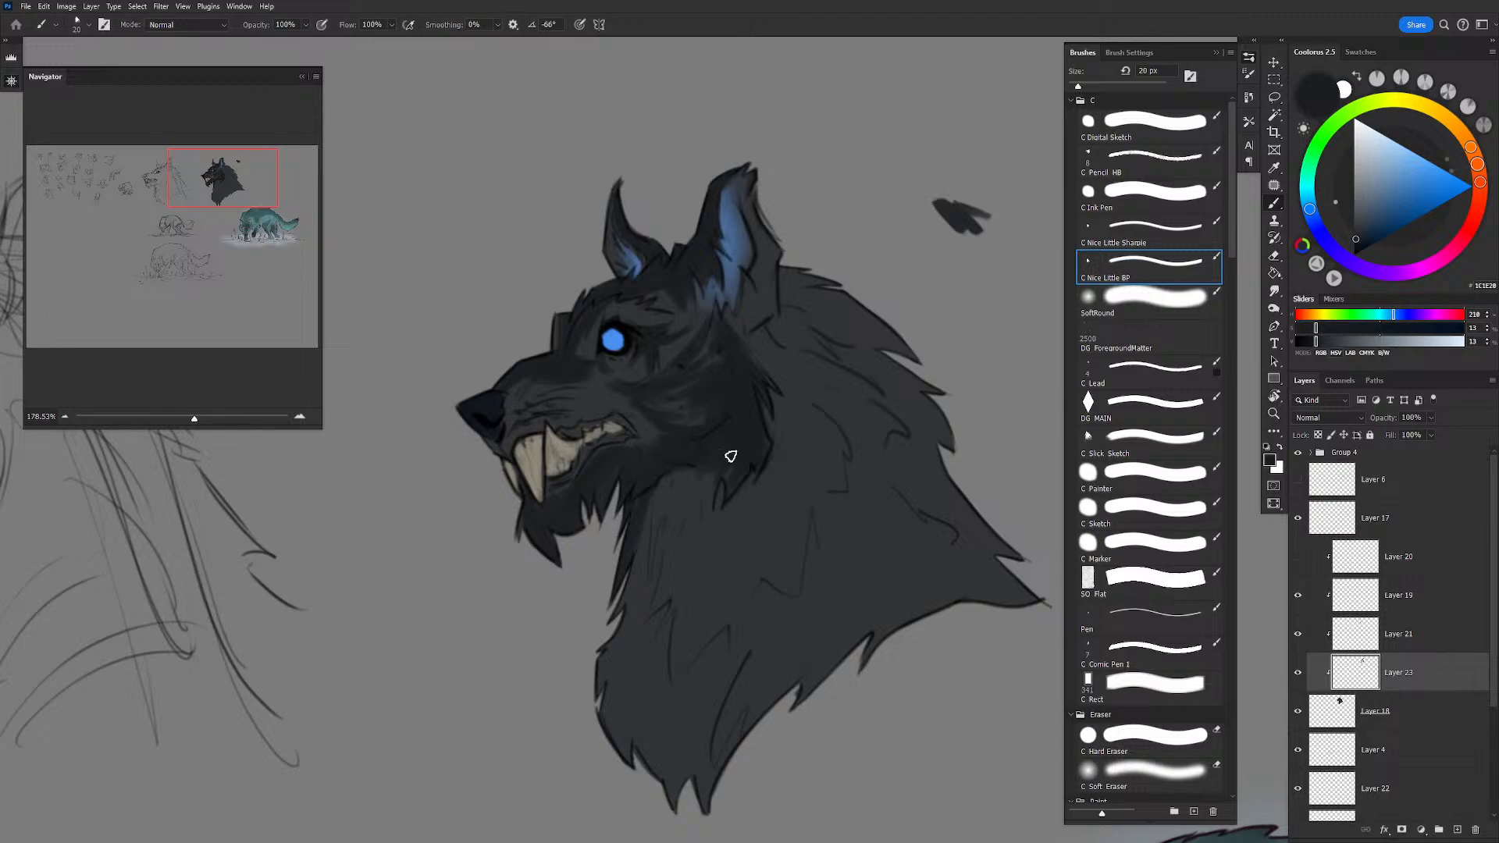
Step: Shade the throat fur just below the jaw with near-black strokes, using a 25 px brush
mouse_move(720, 478)
mouse_down()
mouse_move(679, 523)
mouse_move(703, 475)
mouse_move(692, 460)
mouse_move(634, 640)
mouse_up()
key(bracketright)
mouse_move(661, 488)
mouse_down()
mouse_move(640, 586)
mouse_move(640, 556)
mouse_up()
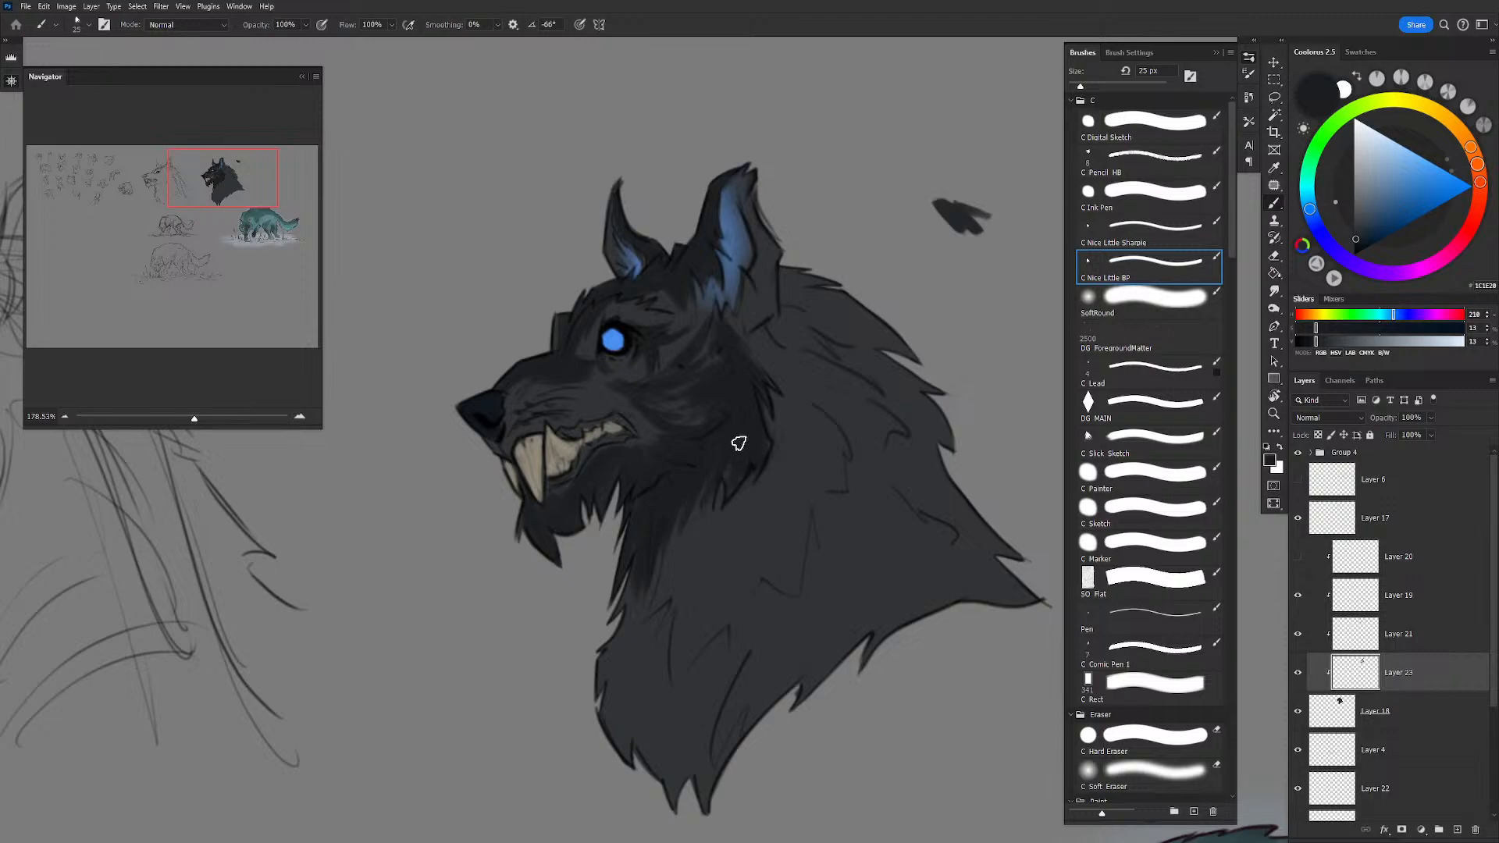
Step: Paint broad dark fur strokes down the front of the neck, enlarging the brush to 35 px
key(z)
mouse_move(850, 458)
mouse_down()
mouse_move(797, 352)
mouse_move(714, 375)
mouse_move(820, 359)
mouse_up()
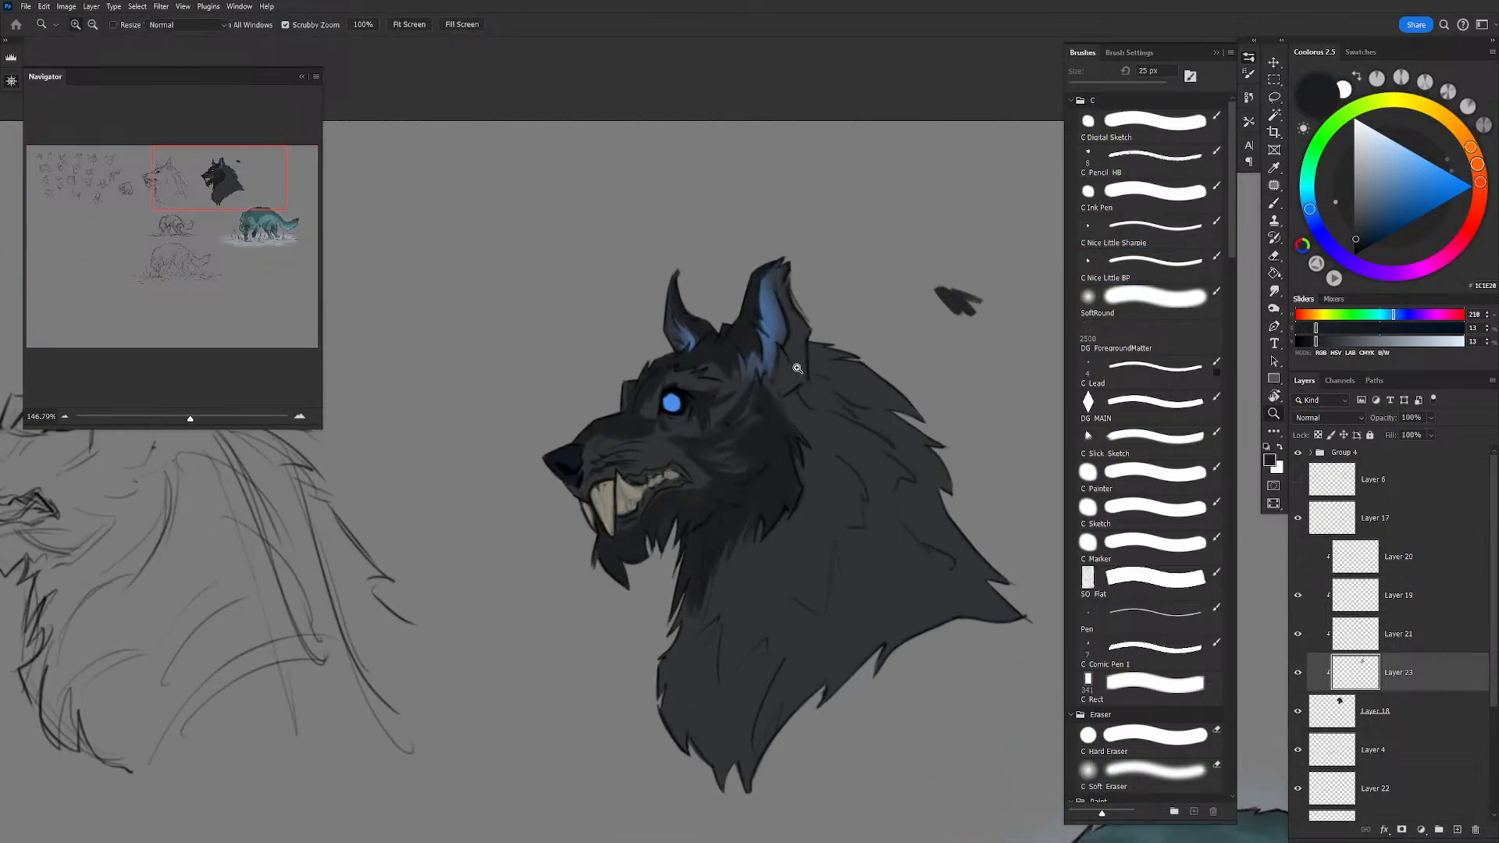
key(b)
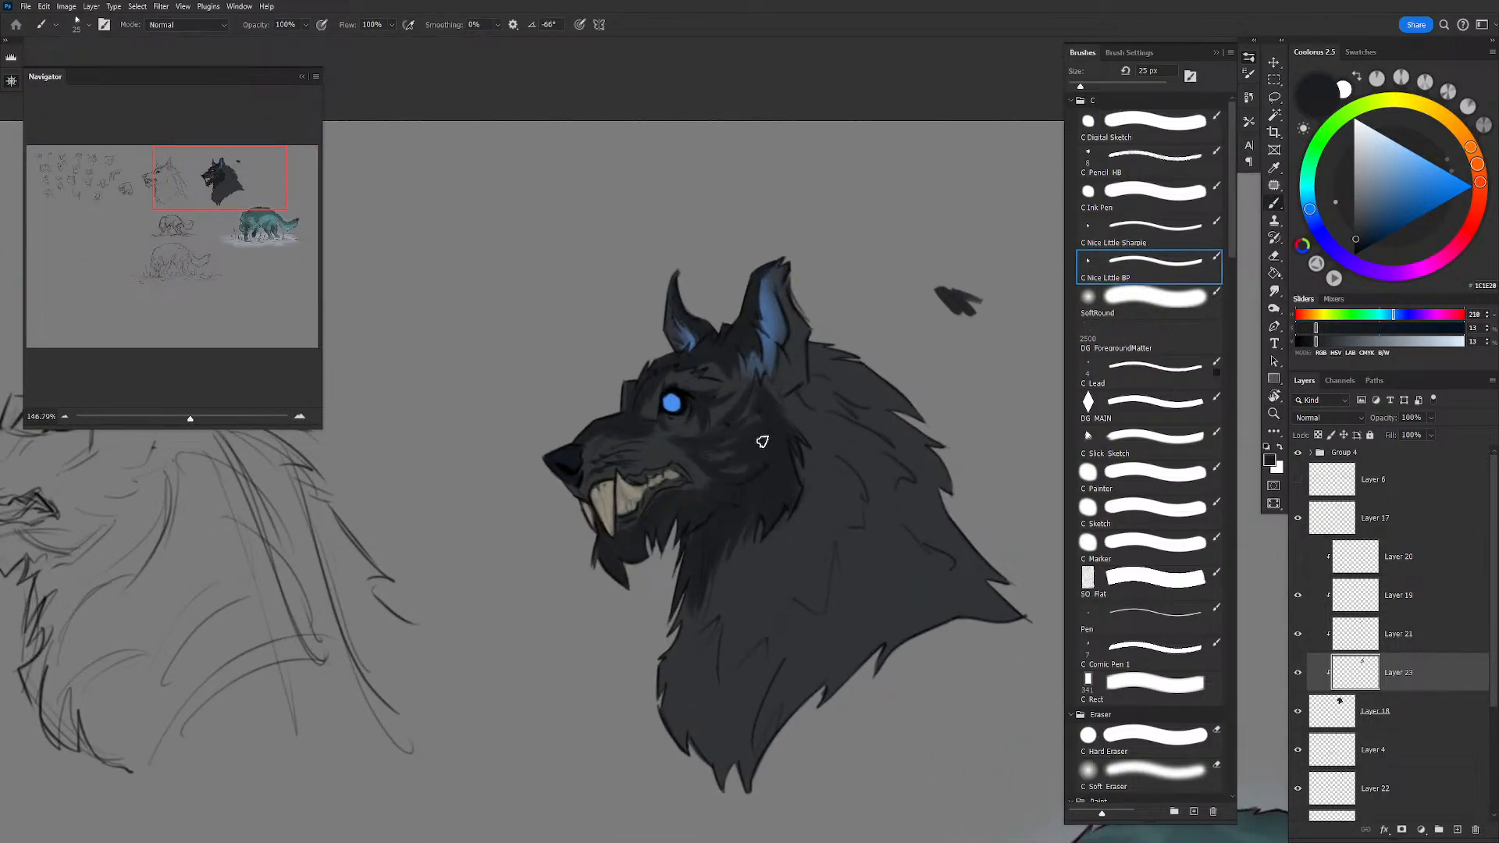
drag(845, 415, 766, 369)
key(z)
click(763, 388)
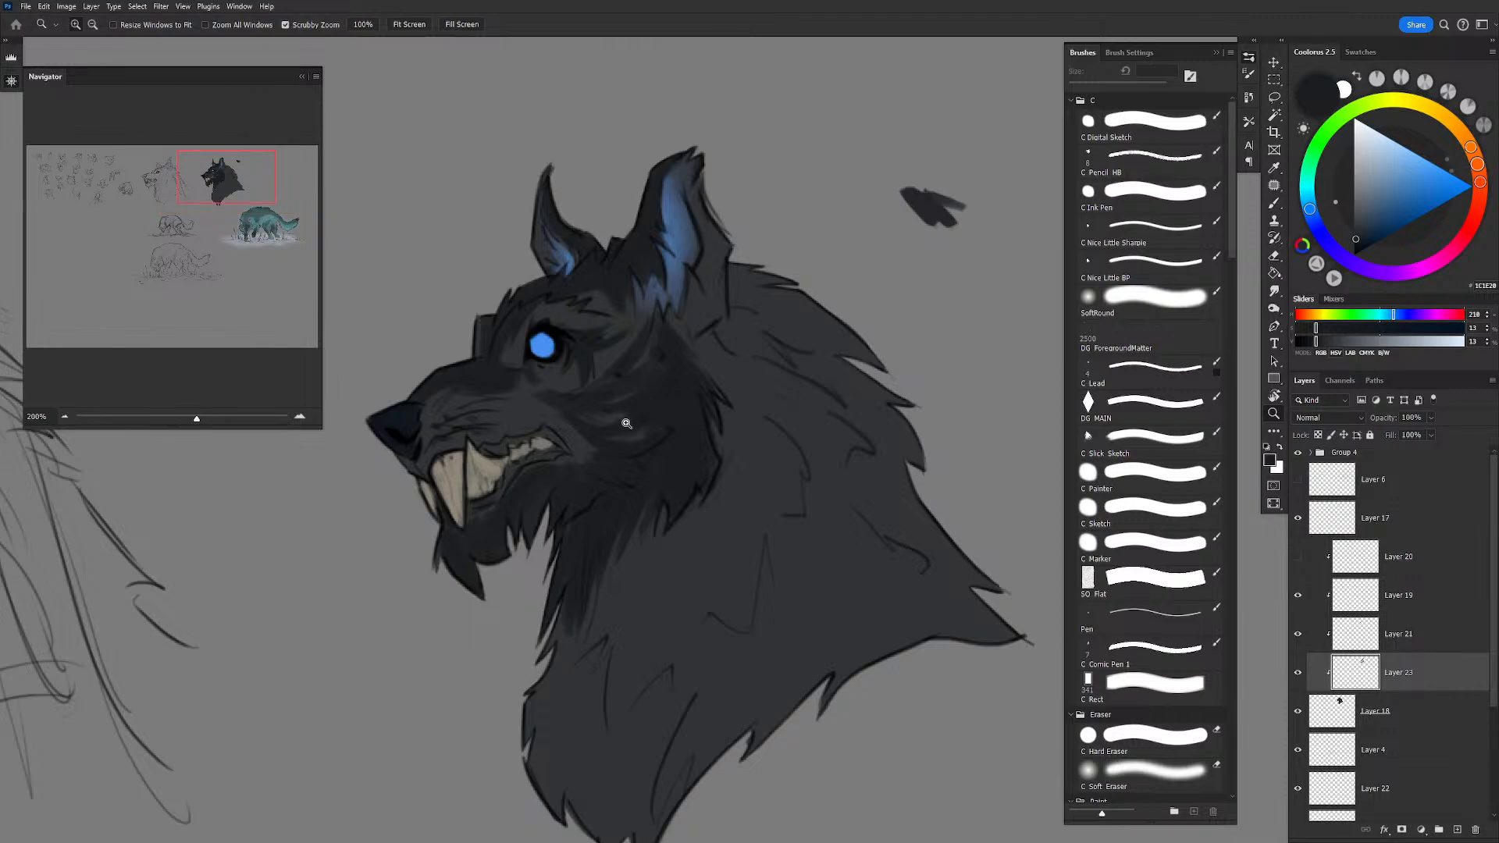
mouse_move(662, 416)
mouse_down()
mouse_move(775, 414)
mouse_move(728, 407)
mouse_move(803, 432)
mouse_up()
key(b)
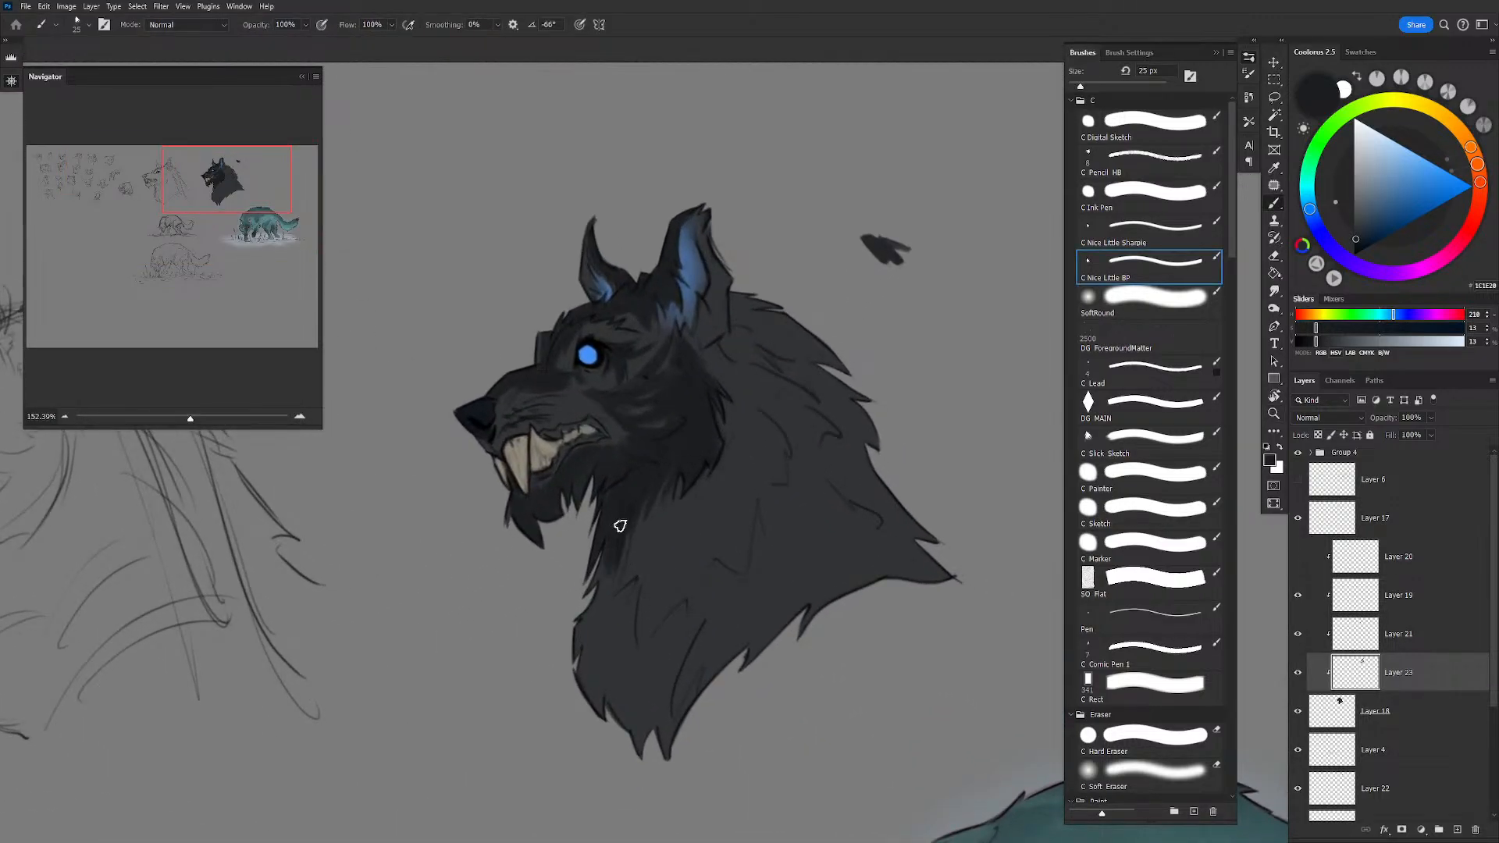
mouse_move(620, 526)
mouse_down()
mouse_move(610, 559)
mouse_move(639, 562)
mouse_move(591, 620)
mouse_move(609, 608)
mouse_move(642, 639)
mouse_move(707, 561)
mouse_move(712, 512)
mouse_move(650, 547)
mouse_move(662, 536)
mouse_move(667, 565)
mouse_move(693, 554)
mouse_move(674, 513)
mouse_move(653, 535)
mouse_move(712, 511)
mouse_move(652, 609)
mouse_move(689, 578)
mouse_move(708, 533)
mouse_move(658, 608)
mouse_up()
key(bracketright)
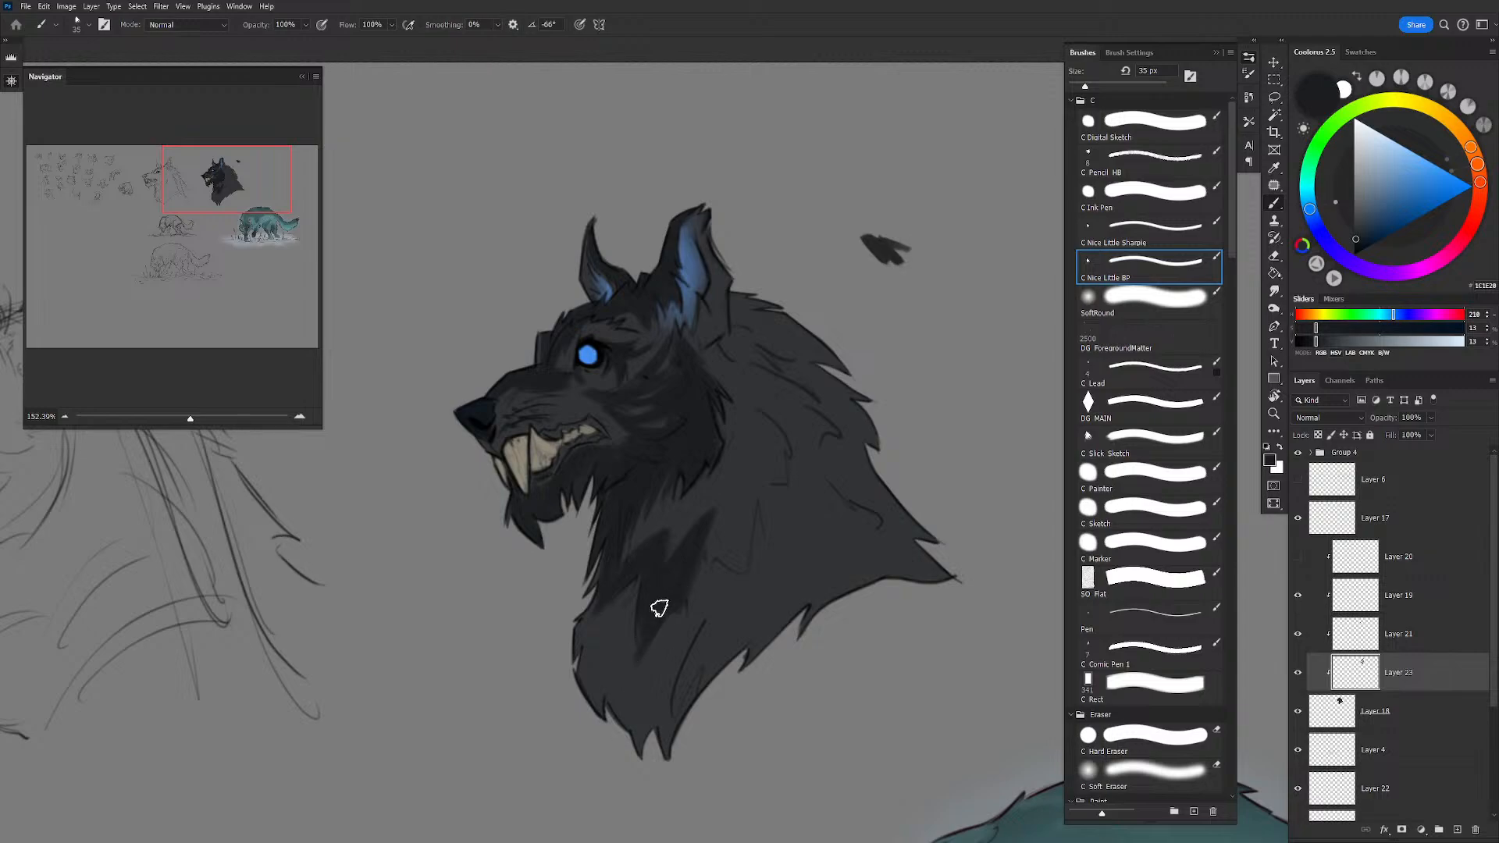
Step: Shade the fur locks behind the cheek at 25 px and darken the mane along the back of the neck at 35 px
key(bracketleft)
key(bracketleft)
mouse_move(739, 544)
mouse_down()
mouse_move(742, 499)
mouse_move(736, 542)
mouse_move(755, 494)
mouse_move(789, 492)
mouse_move(756, 395)
mouse_move(791, 491)
mouse_up()
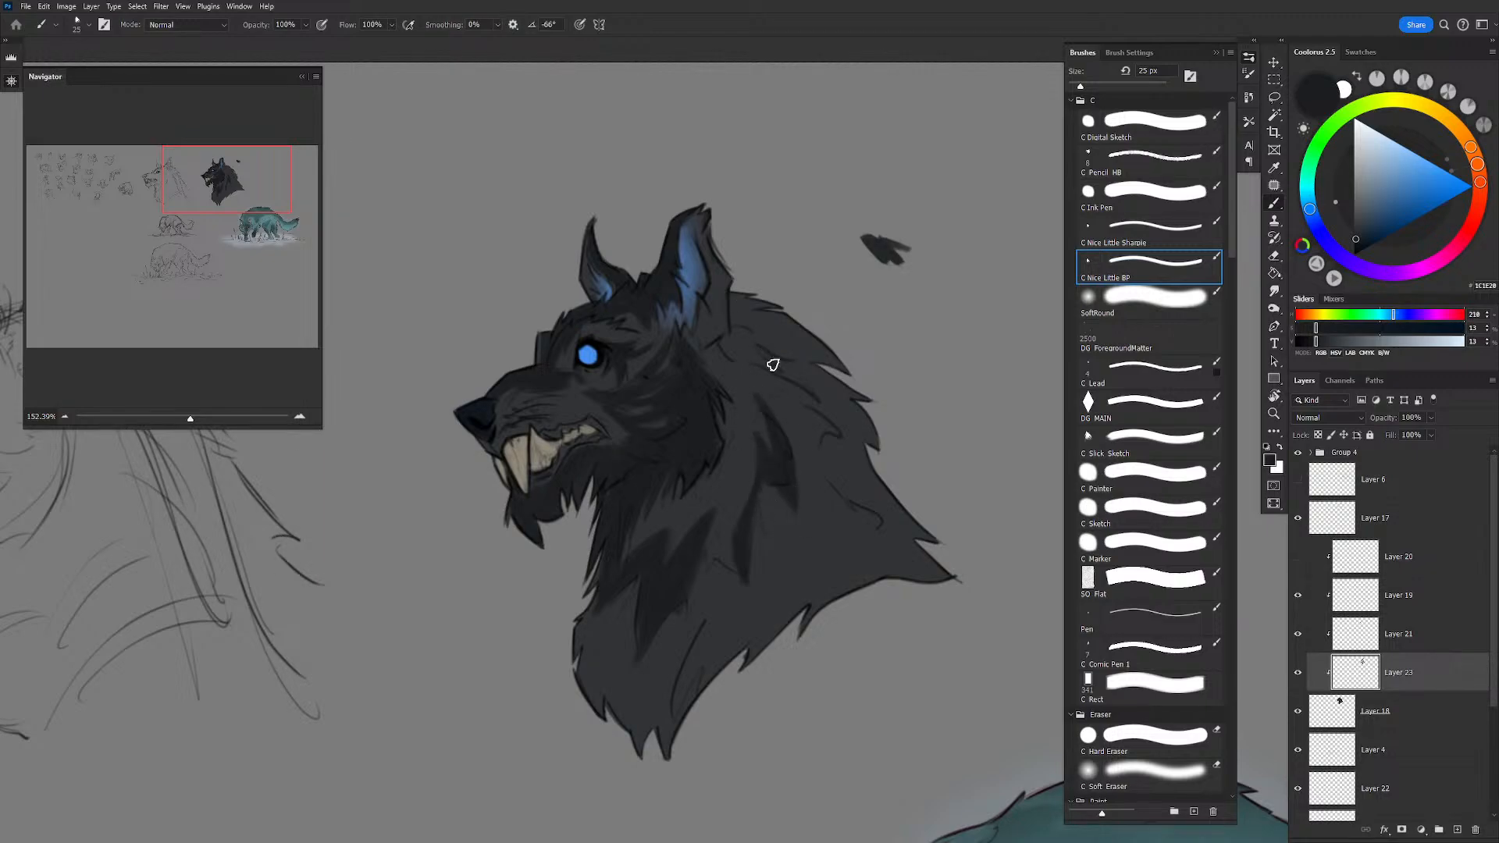
key(bracketright)
key(bracketright)
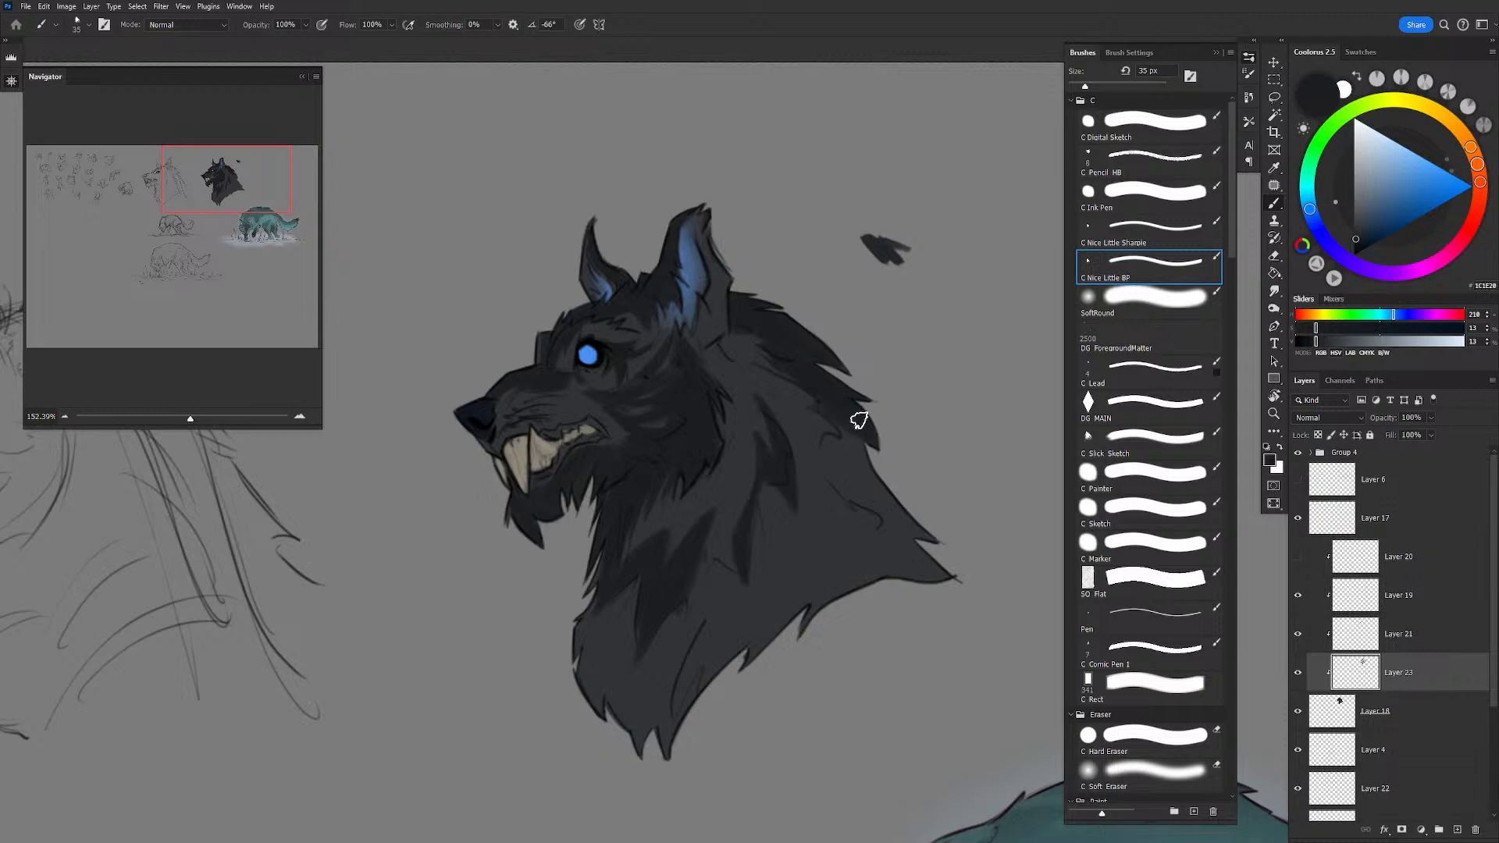
mouse_move(912, 521)
mouse_down()
mouse_move(867, 508)
mouse_move(924, 525)
mouse_move(943, 565)
mouse_move(917, 570)
mouse_move(856, 530)
mouse_move(906, 519)
mouse_up()
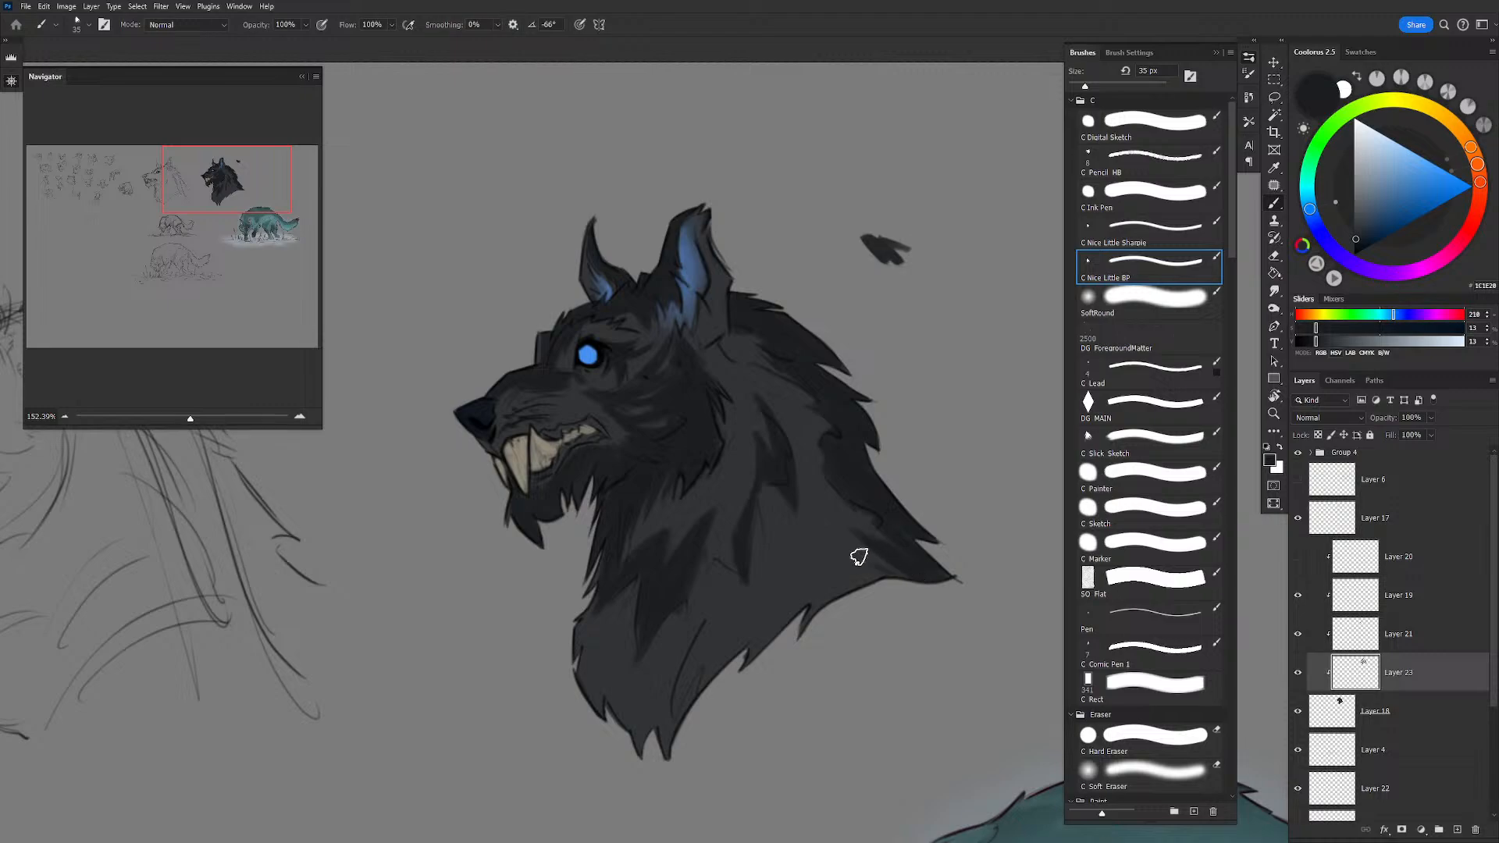
Step: Paint dark fur strokes along the lower edge and through the middle of the neck, reducing the brush to 30 px
drag(846, 320, 814, 329)
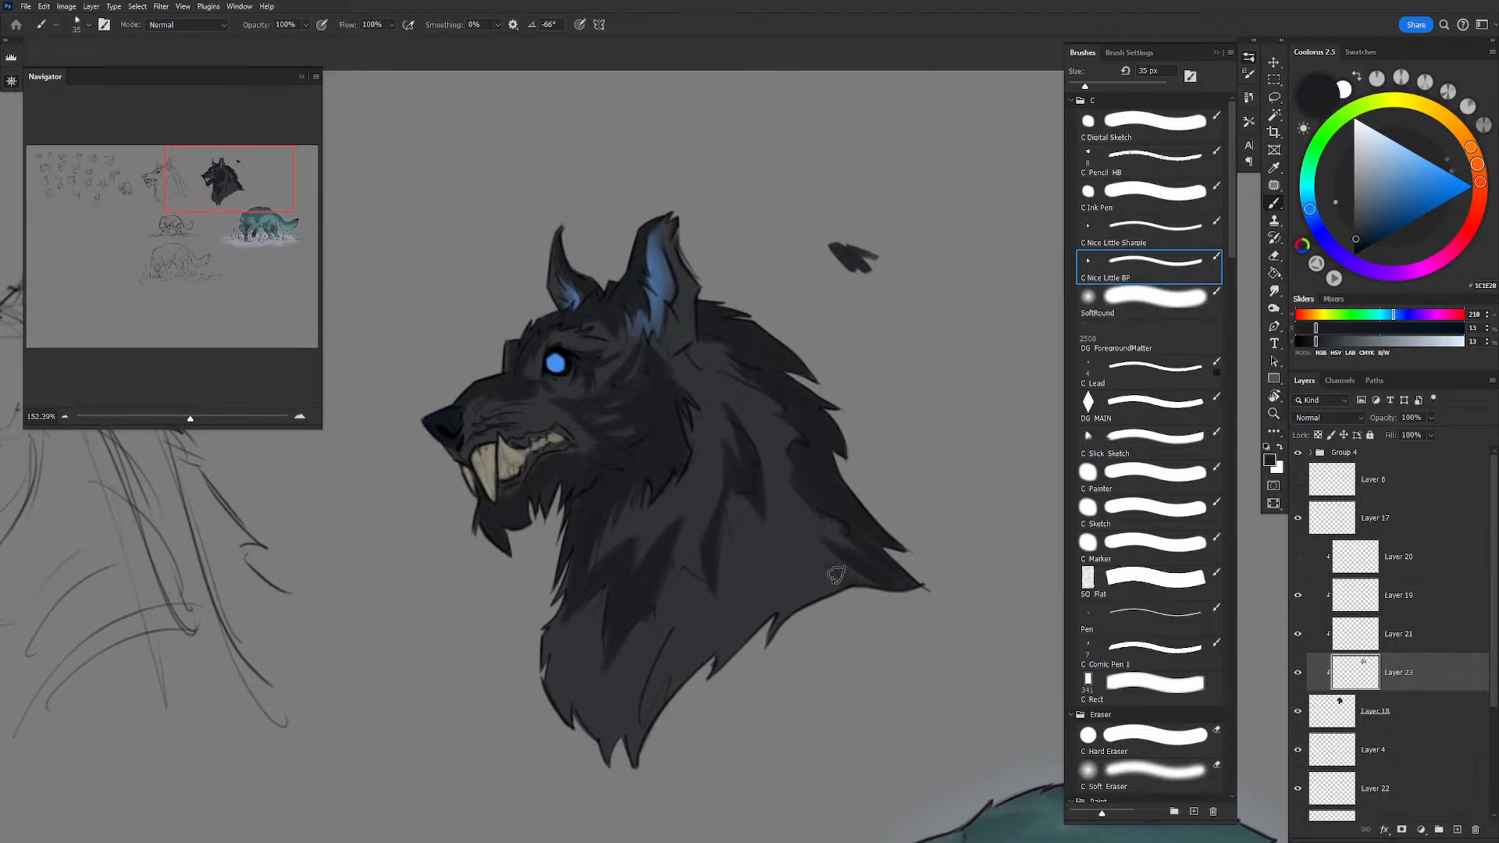
mouse_move(666, 713)
mouse_down()
mouse_move(679, 617)
mouse_move(651, 733)
mouse_move(686, 603)
mouse_move(680, 633)
mouse_move(739, 590)
mouse_move(727, 661)
mouse_move(766, 632)
mouse_up()
key(bracketleft)
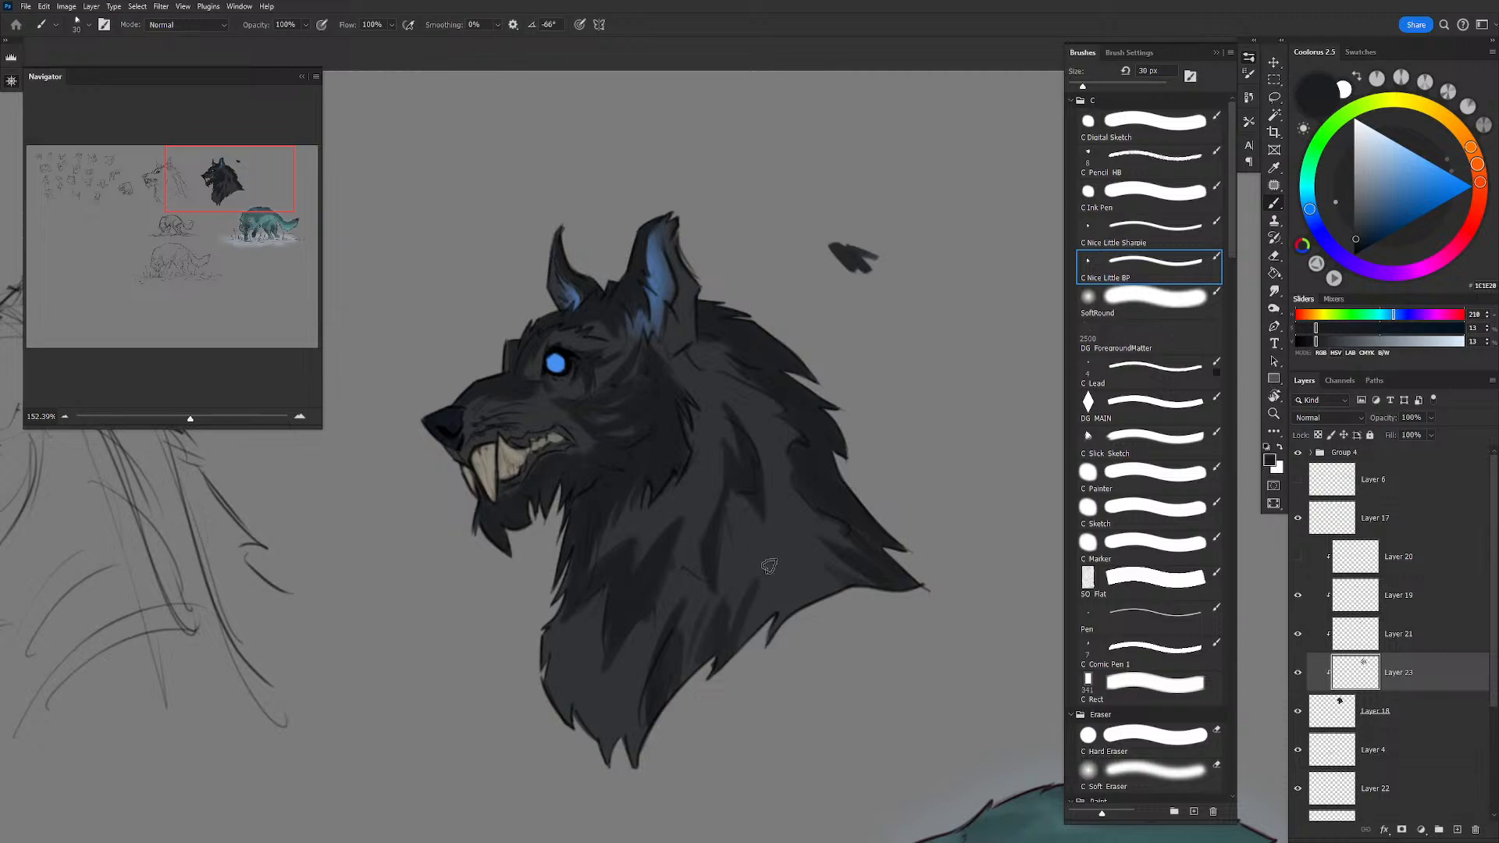
mouse_move(769, 566)
mouse_down()
mouse_move(736, 663)
mouse_move(697, 664)
mouse_up()
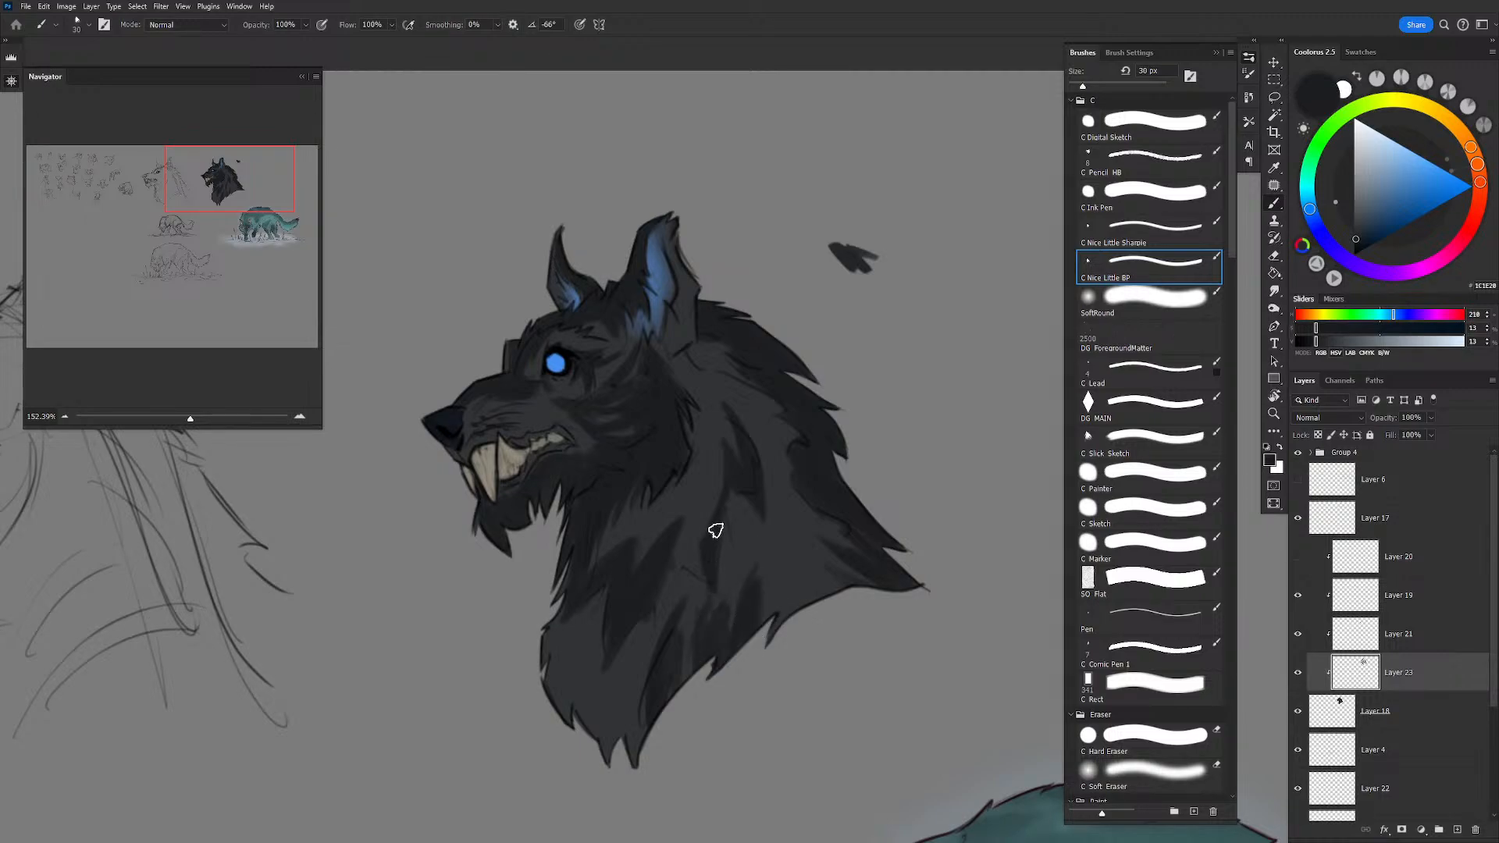
mouse_move(702, 510)
mouse_down()
mouse_move(682, 590)
mouse_move(718, 695)
mouse_up()
drag(690, 620, 681, 692)
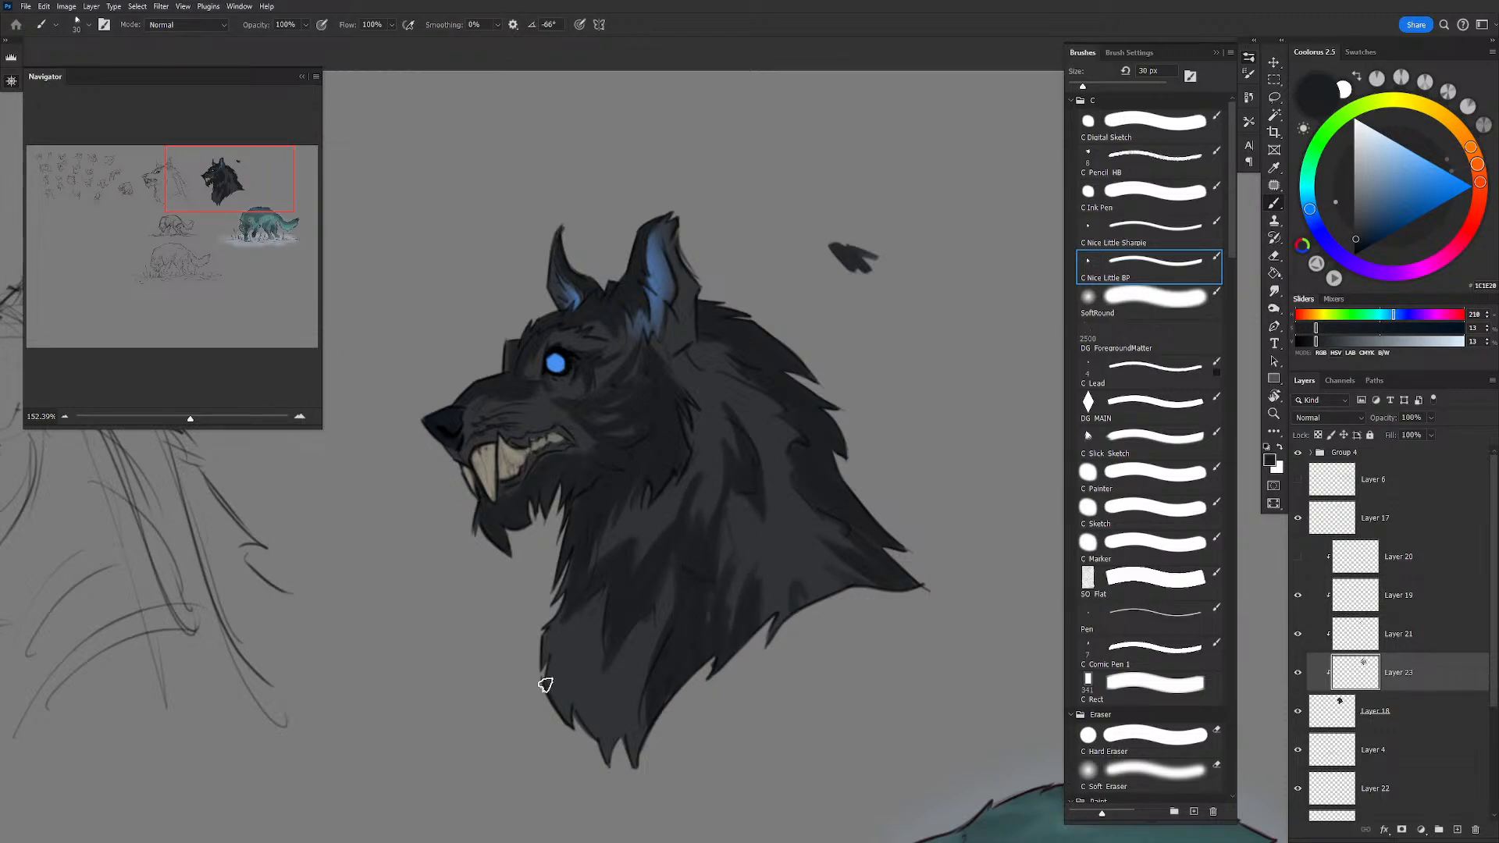
Step: Shade the pointed chest fur at the base of the neck with long near-black strokes
mouse_move(562, 641)
mouse_down()
mouse_move(590, 581)
mouse_move(572, 645)
mouse_move(609, 726)
mouse_up()
mouse_move(594, 664)
mouse_down()
mouse_move(615, 729)
mouse_move(644, 742)
mouse_up()
mouse_move(642, 691)
mouse_down()
mouse_move(643, 743)
mouse_move(569, 705)
mouse_move(562, 622)
mouse_move(546, 622)
mouse_move(590, 767)
mouse_up()
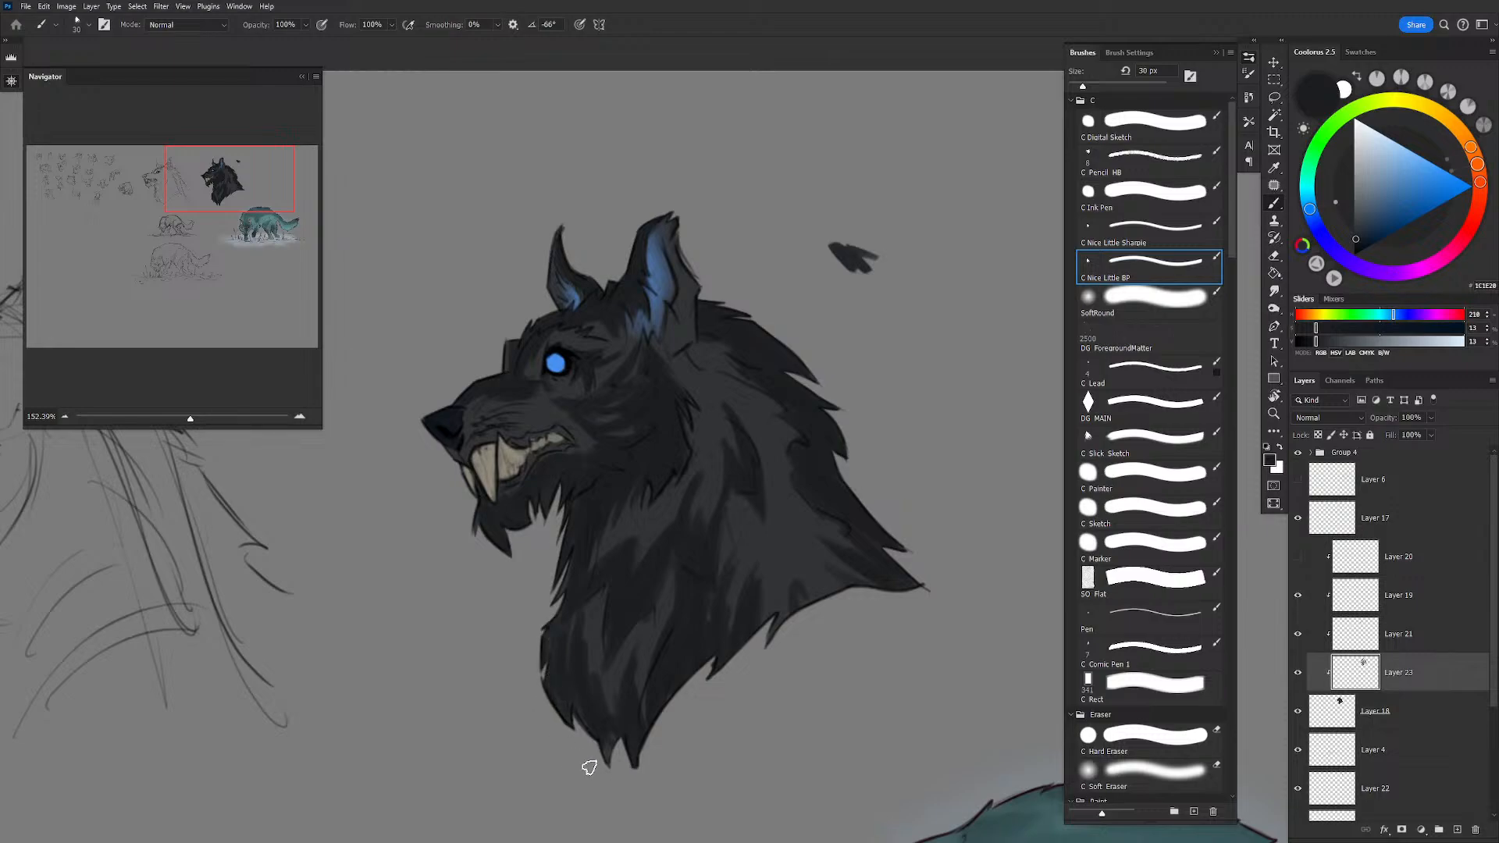
mouse_move(792, 458)
mouse_down()
mouse_move(762, 387)
mouse_move(721, 398)
mouse_move(732, 421)
mouse_move(768, 397)
mouse_move(740, 360)
mouse_move(754, 344)
mouse_move(736, 363)
mouse_move(773, 329)
mouse_move(728, 383)
mouse_move(829, 466)
mouse_up()
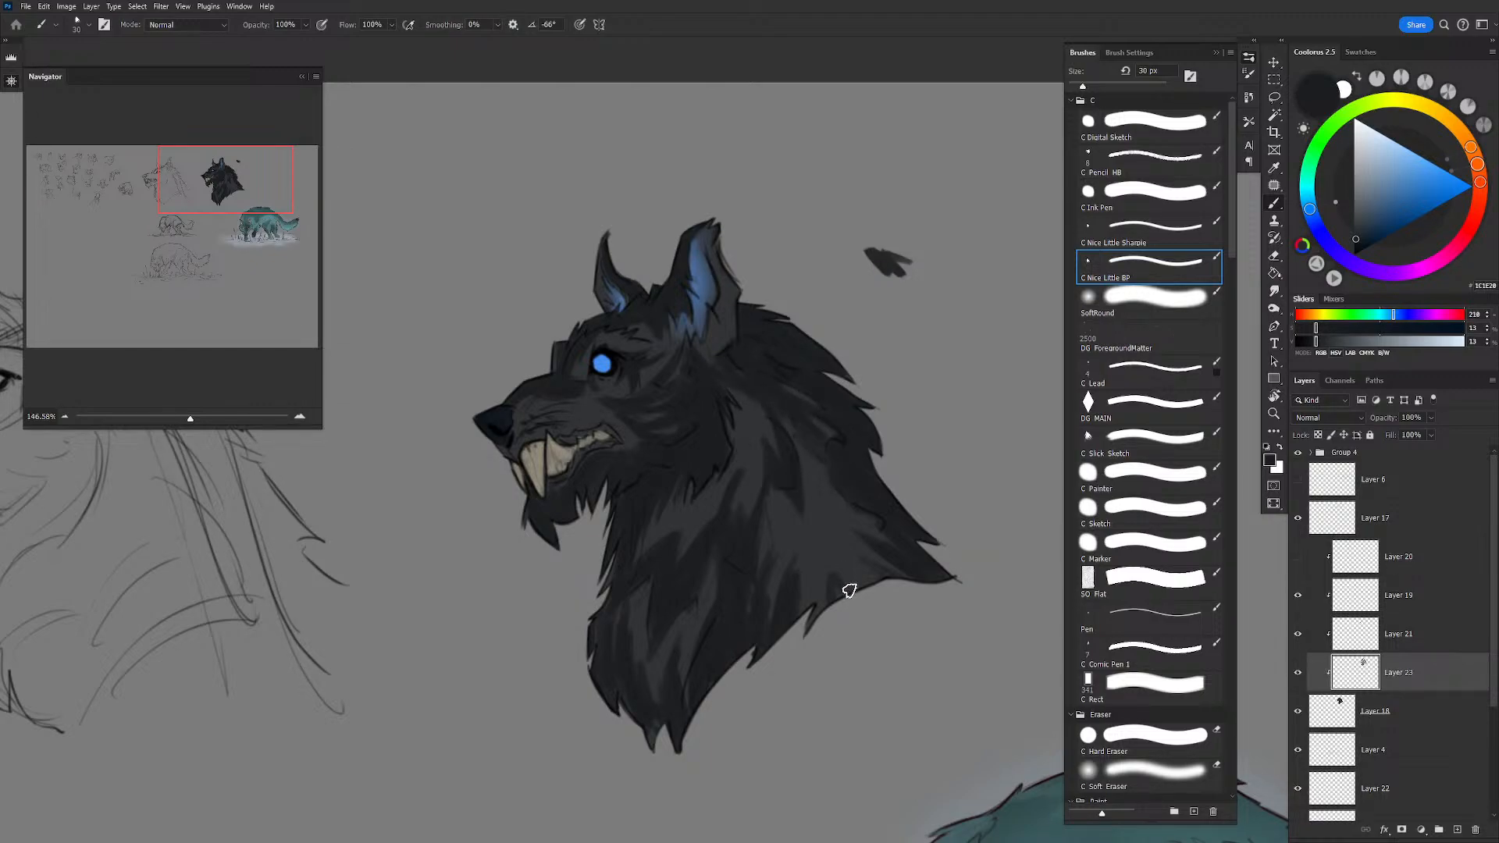
Step: Add more dark fur strokes to the middle of the neck and the fur just below the cheek
mouse_move(870, 339)
mouse_down()
mouse_move(840, 317)
mouse_move(754, 352)
mouse_move(787, 342)
mouse_up()
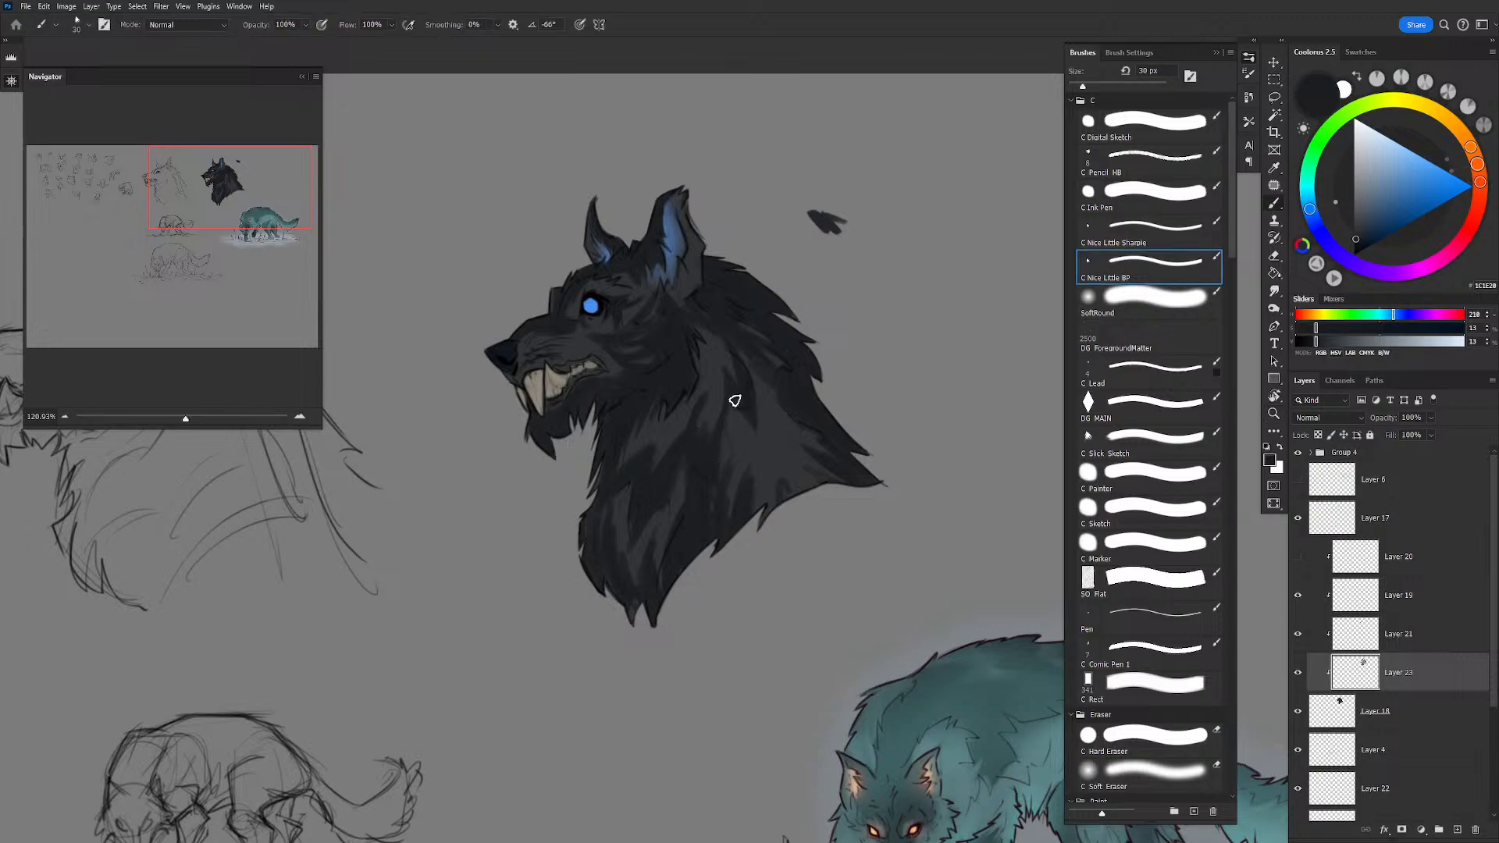
drag(736, 399, 730, 439)
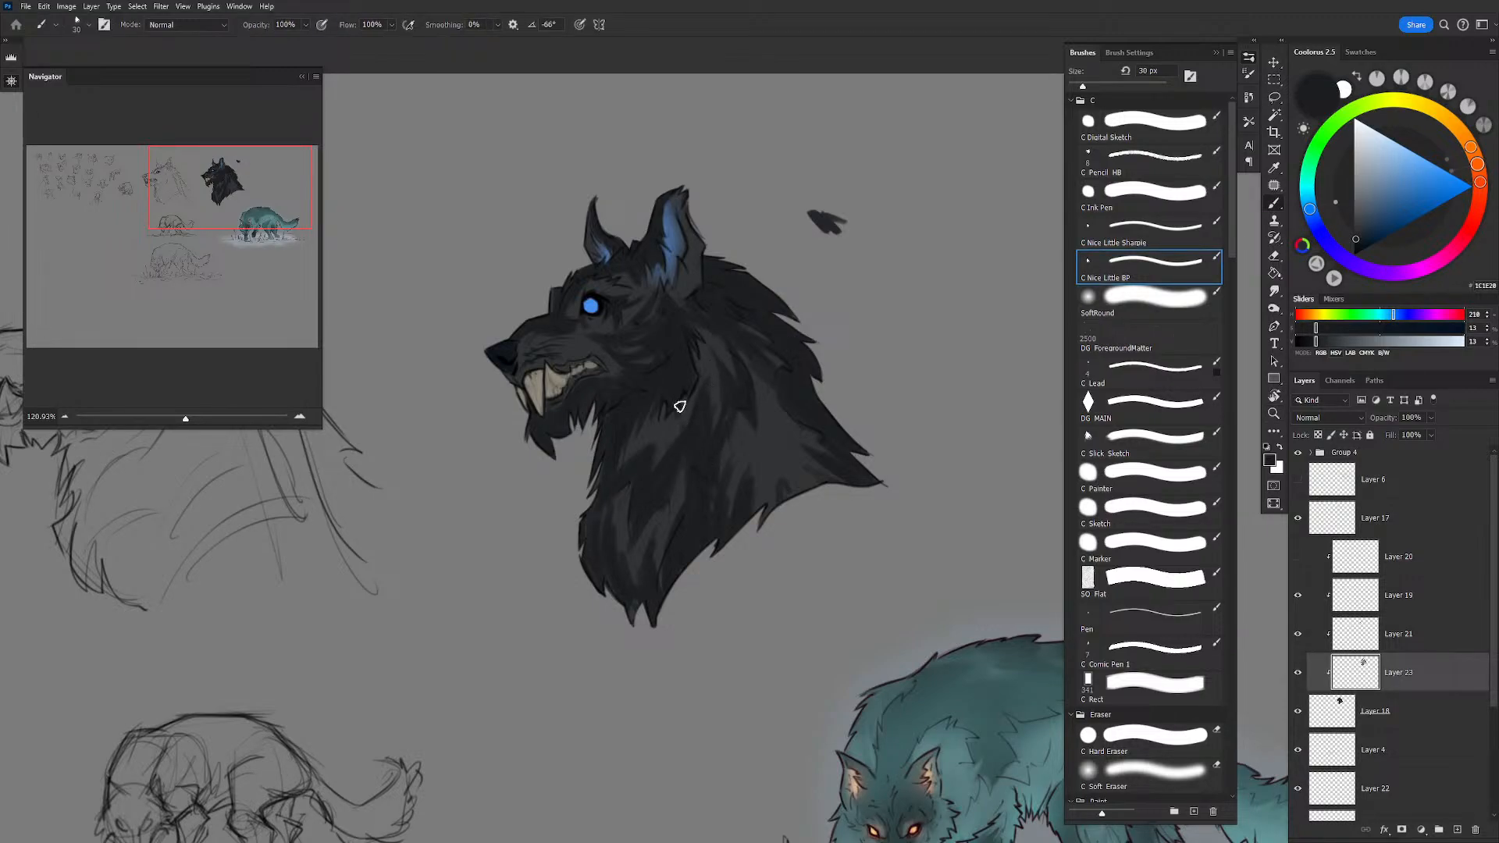
drag(680, 407, 671, 433)
Step: Select Layer 21, choose a darker near-black and darken the mouth area around the teeth with a 15 px brush
mouse_move(803, 347)
mouse_down()
mouse_move(781, 364)
mouse_move(813, 385)
mouse_move(778, 337)
mouse_move(803, 372)
mouse_move(773, 373)
mouse_up()
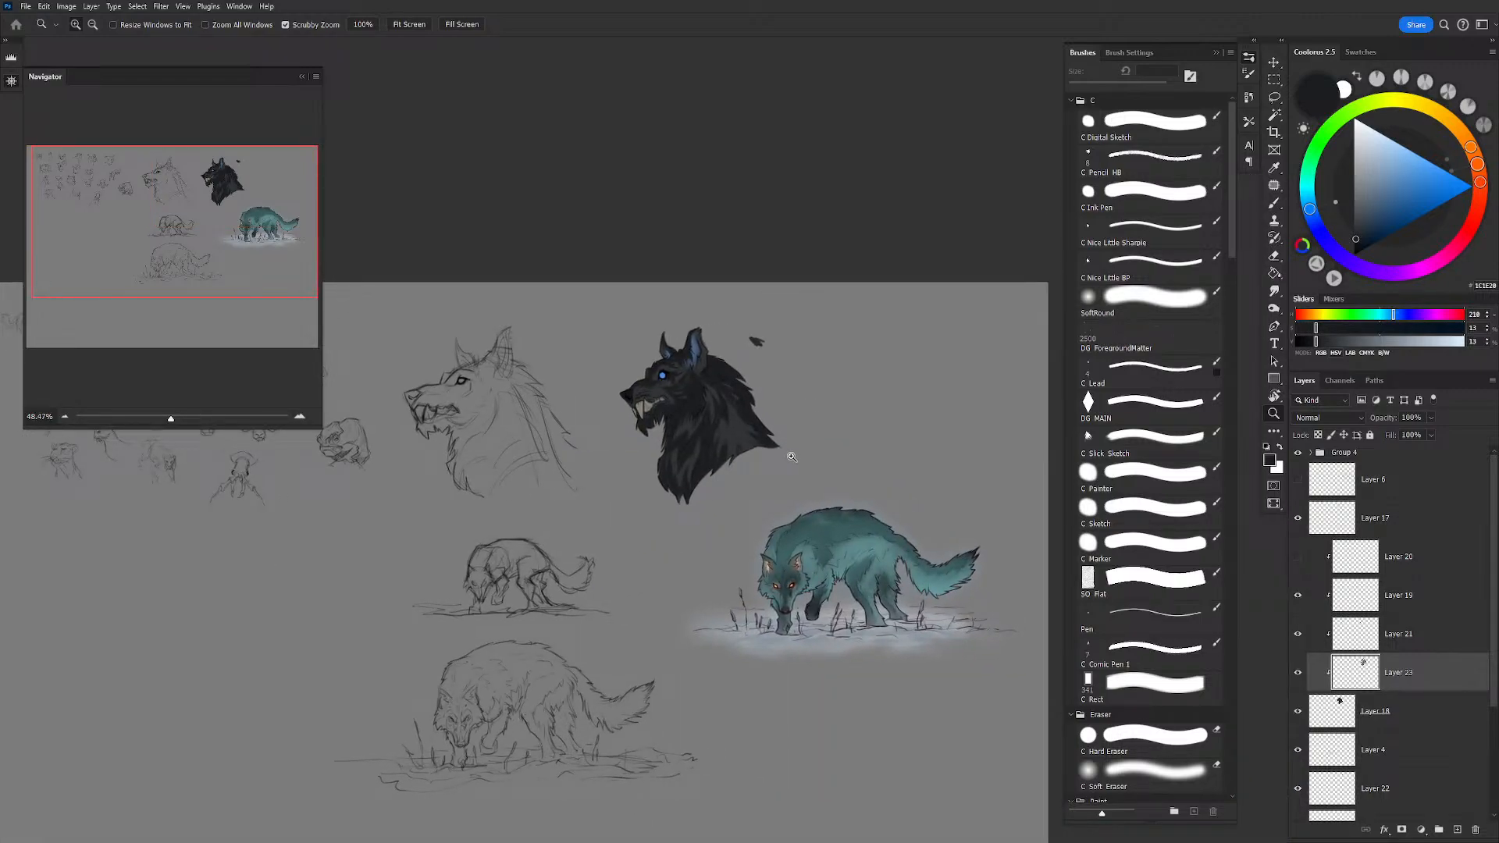
drag(668, 381, 790, 445)
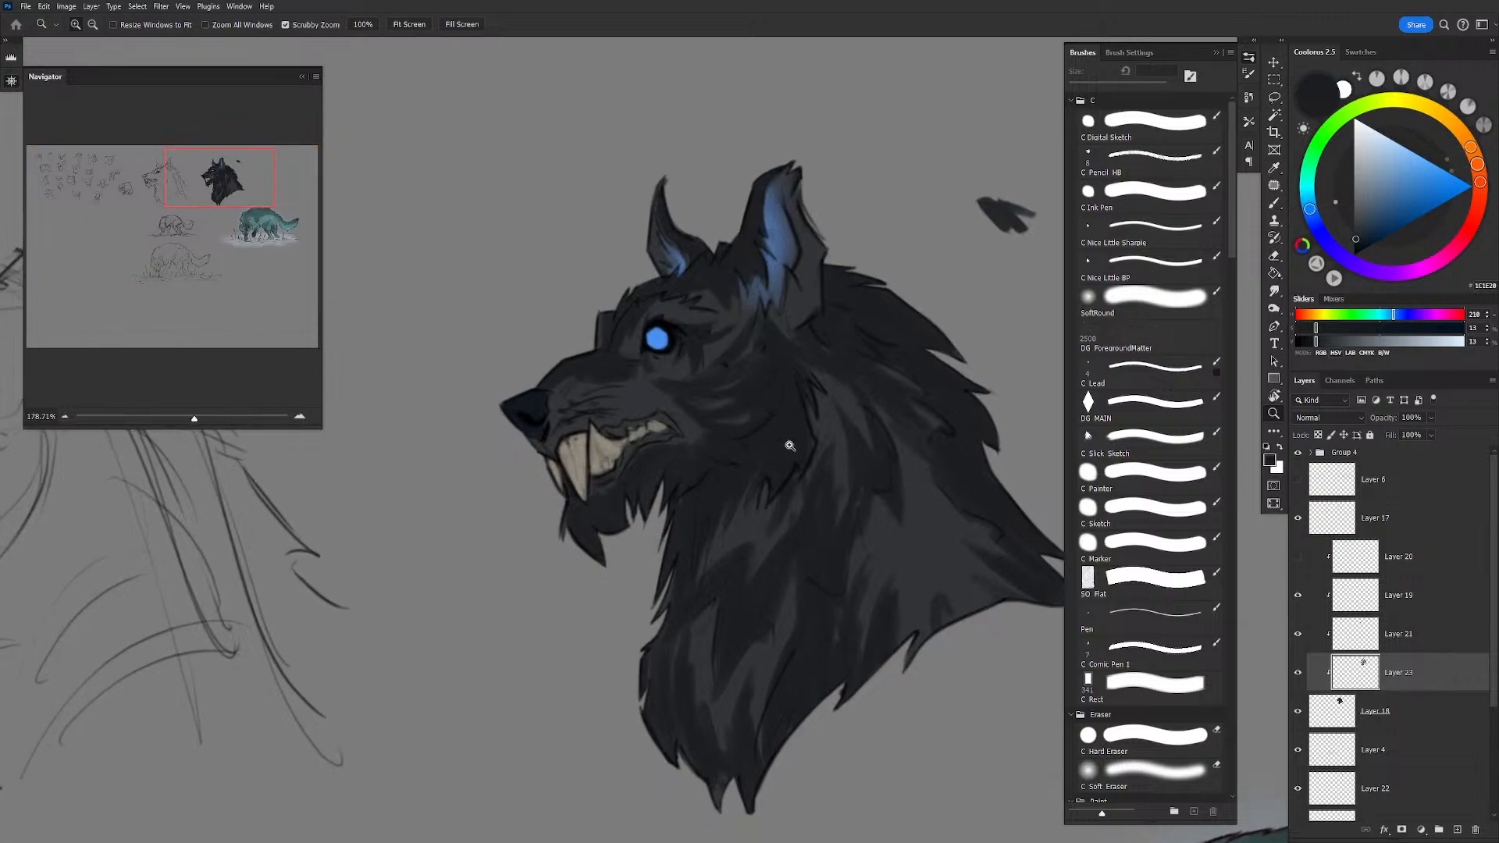
click(1405, 714)
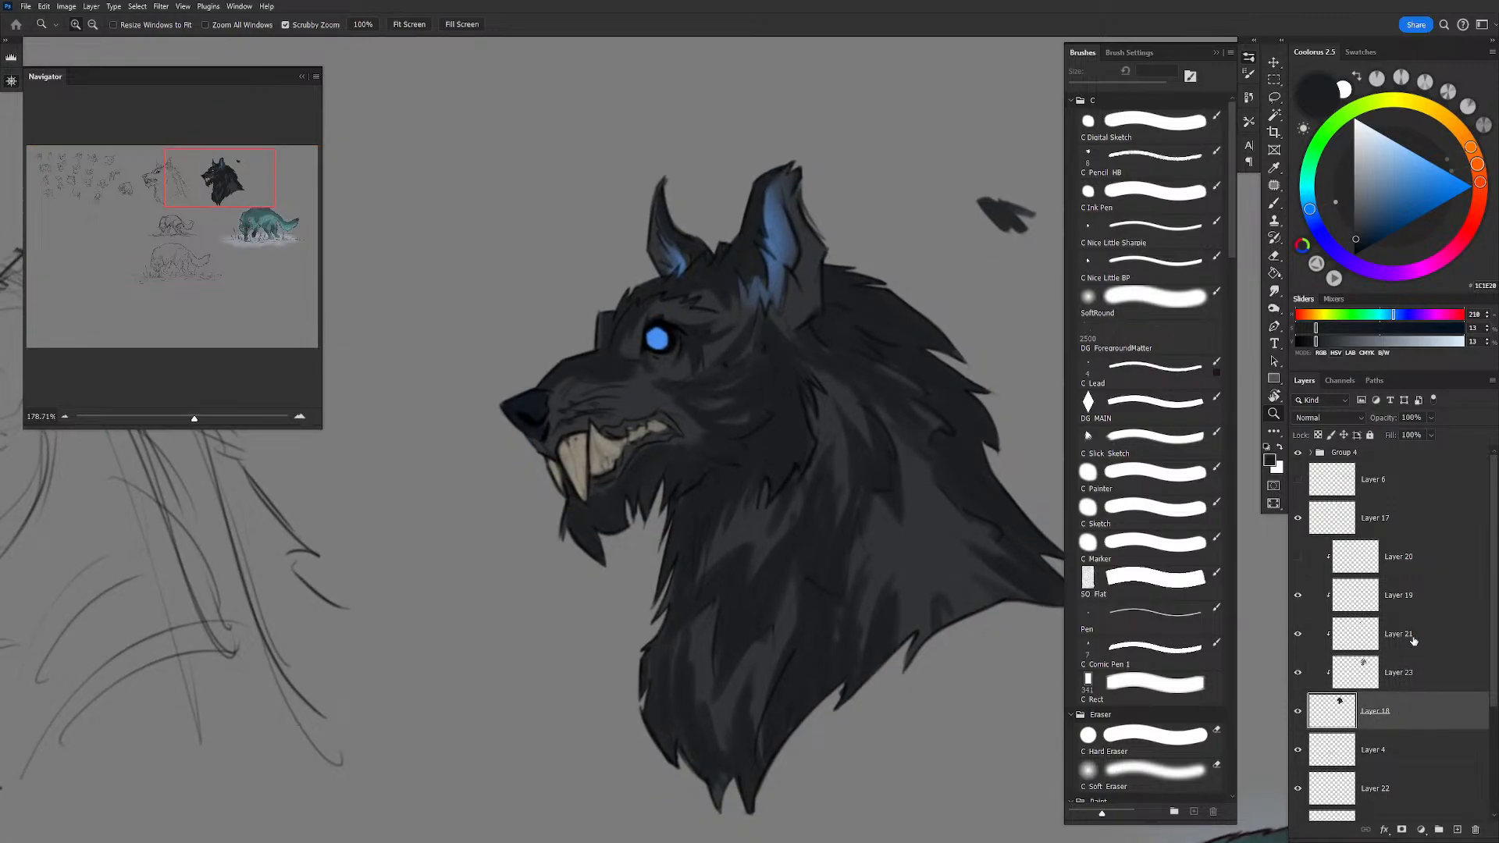
click(1413, 640)
click(1150, 266)
drag(702, 492, 728, 501)
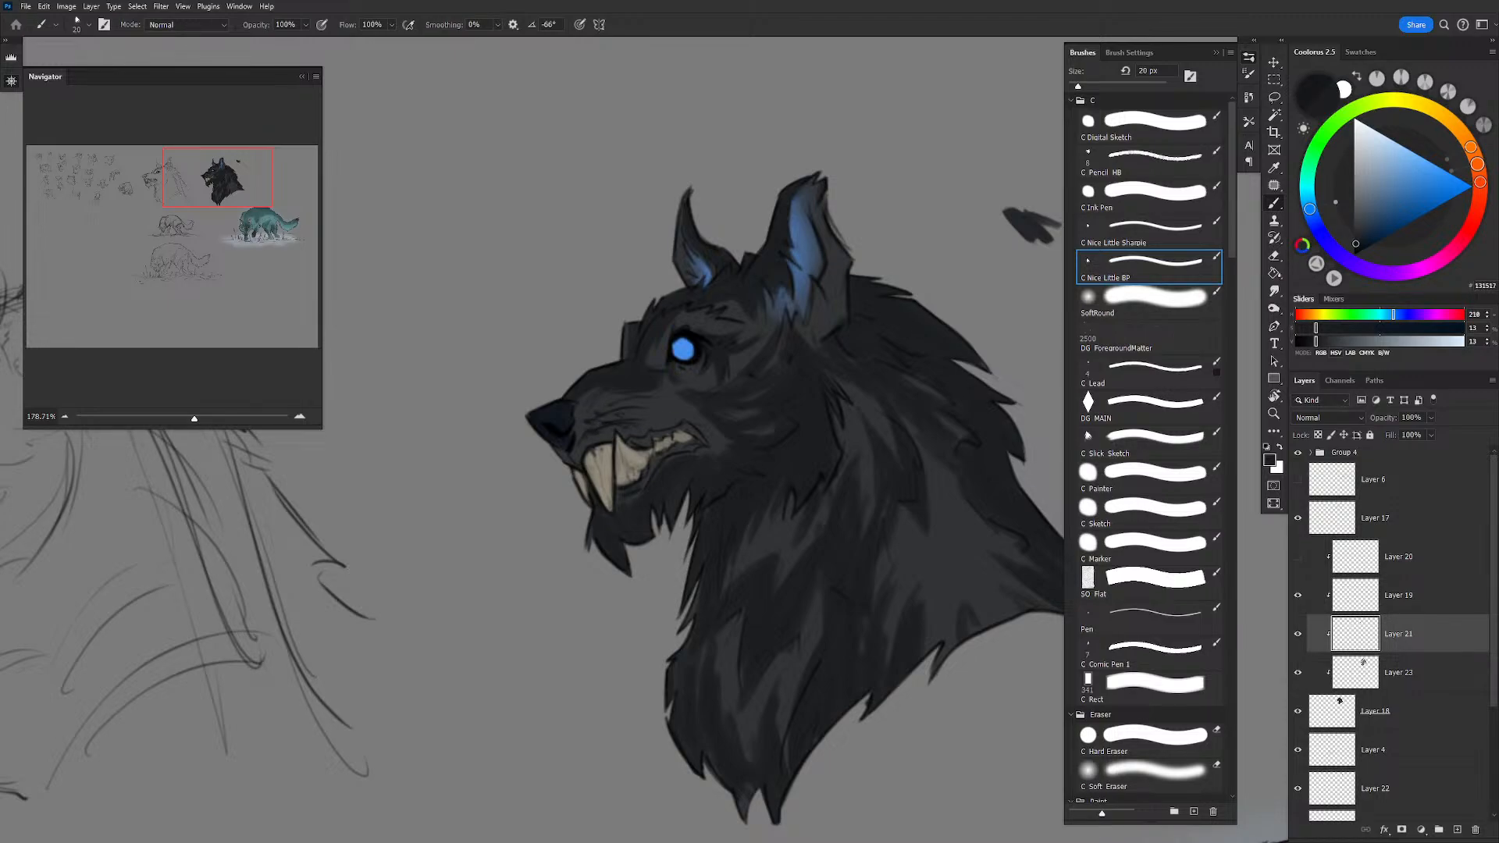
drag(1355, 244, 1354, 245)
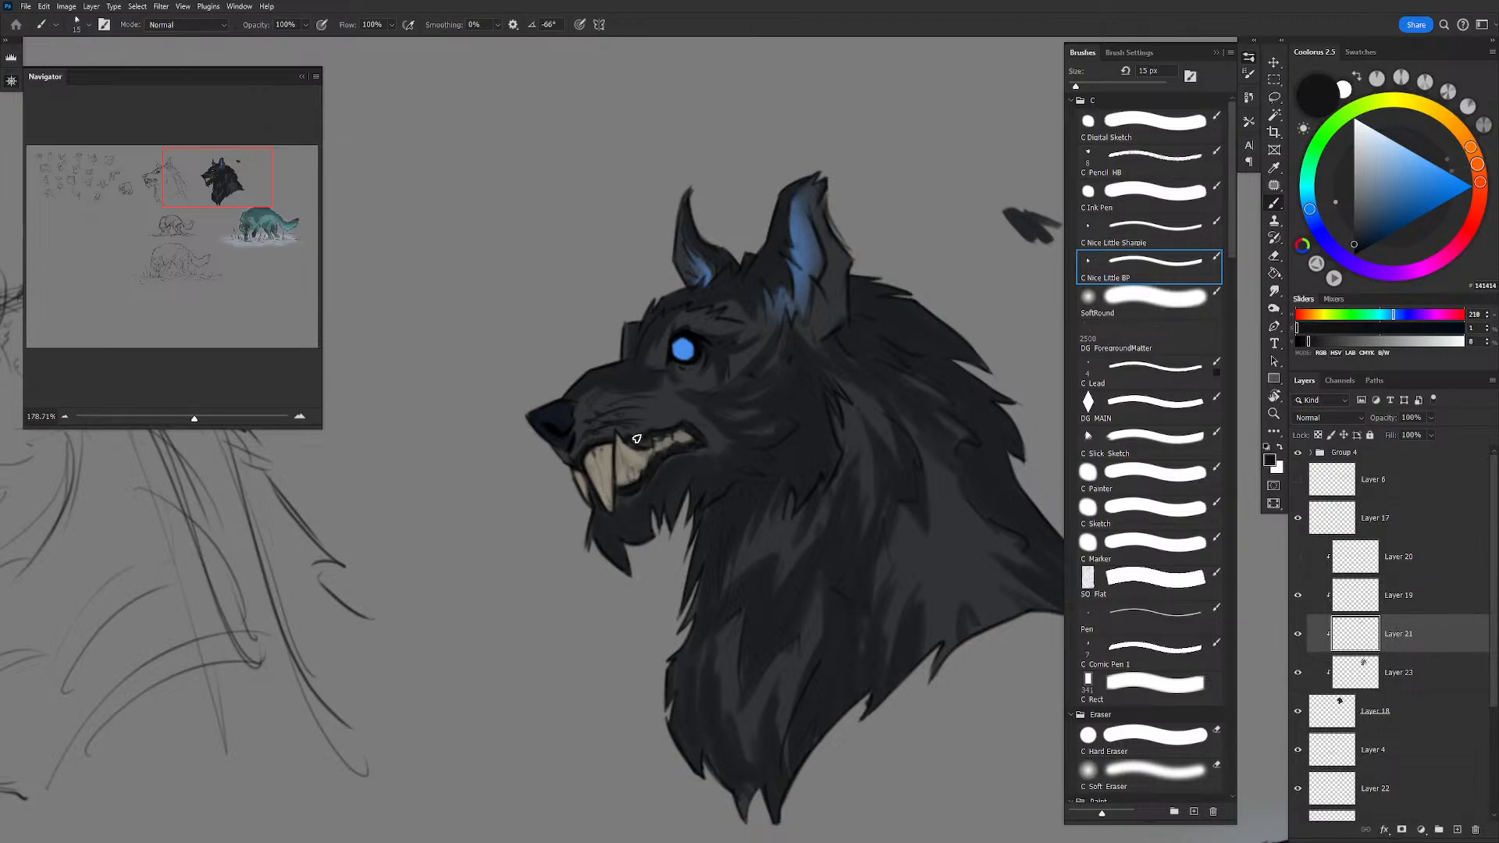
drag(721, 381, 687, 274)
key(z)
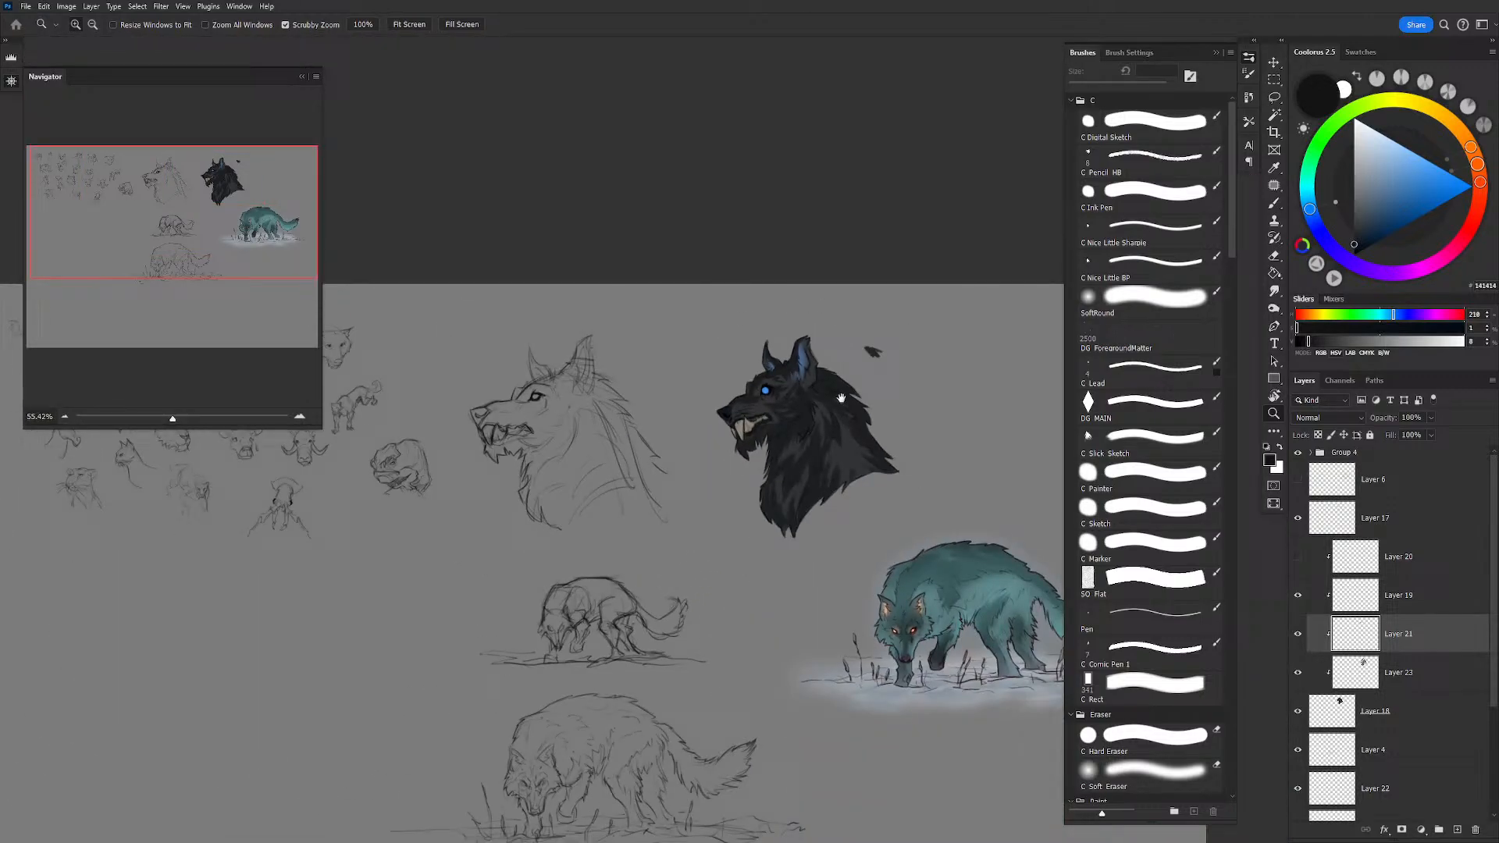
drag(841, 398, 706, 357)
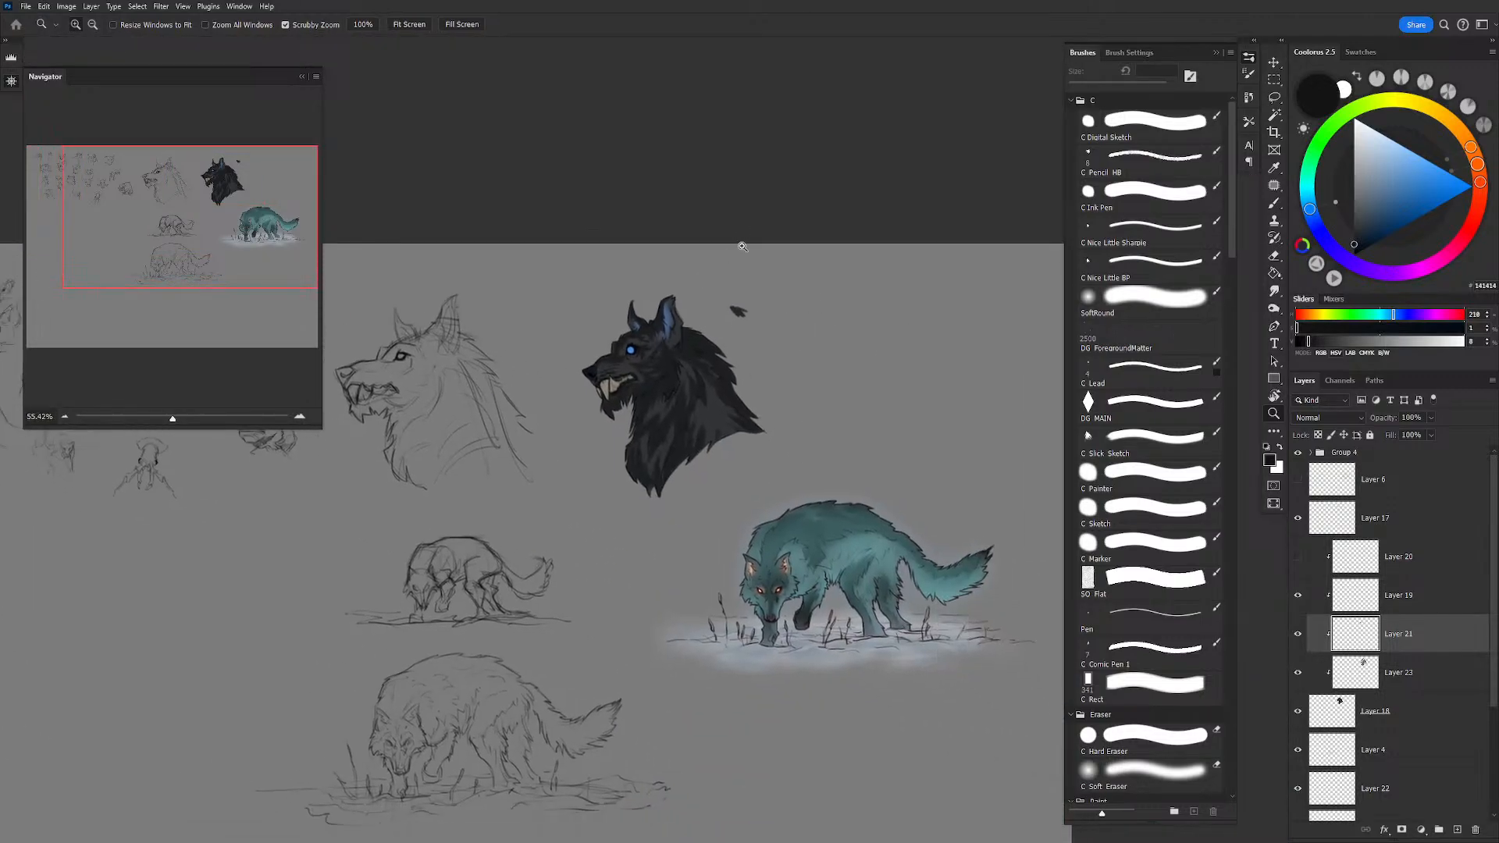
Step: Show and select Layer 20, then brighten the wolf's eye and inner ears with soft blue using the SoftRound brush at 45 px
click(1446, 682)
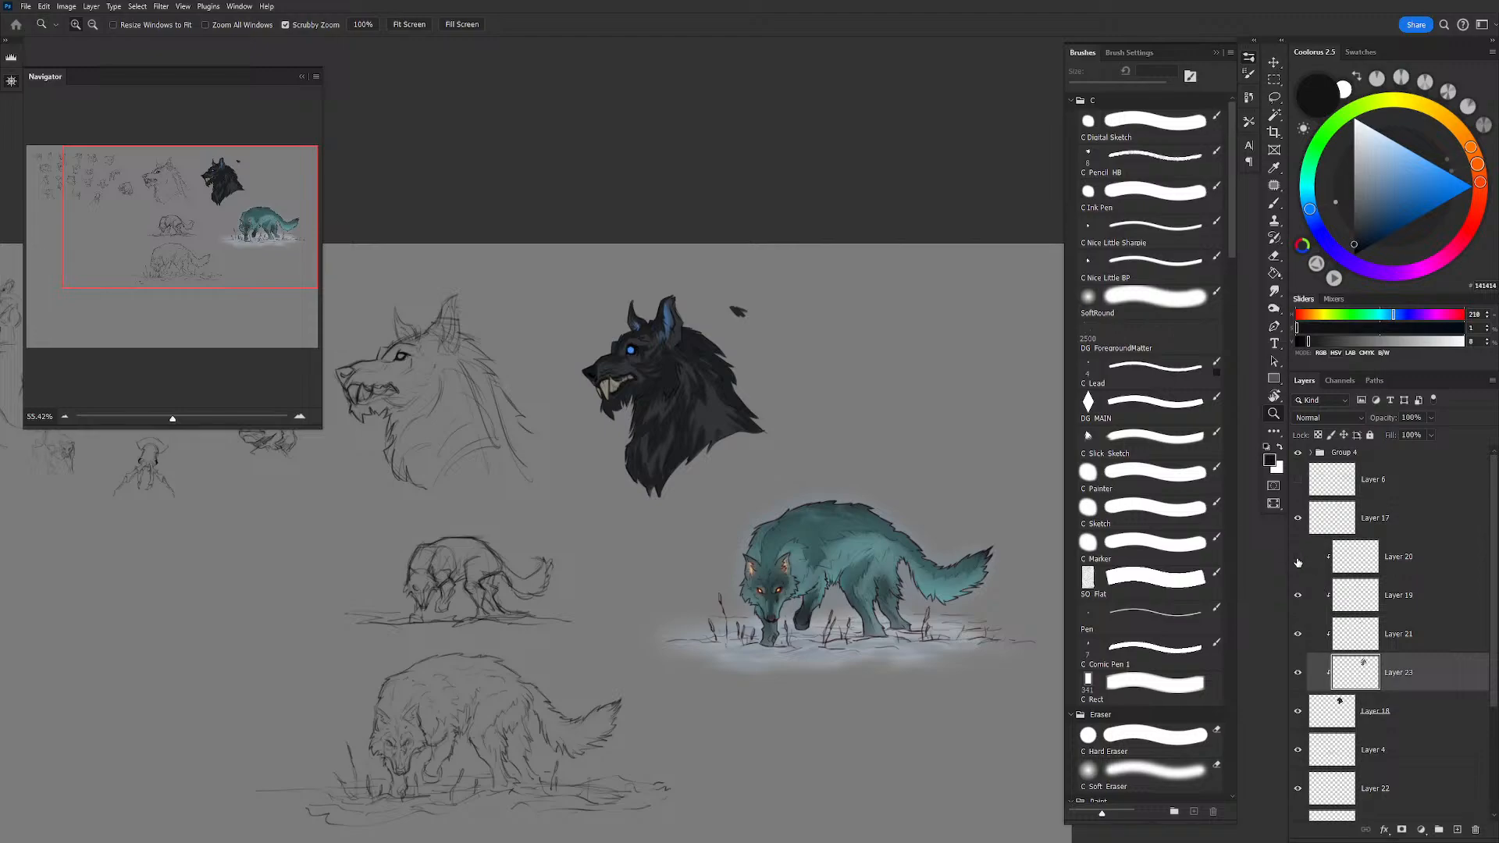
click(1416, 554)
drag(716, 401, 749, 412)
drag(739, 355, 863, 411)
click(1173, 300)
click(1435, 170)
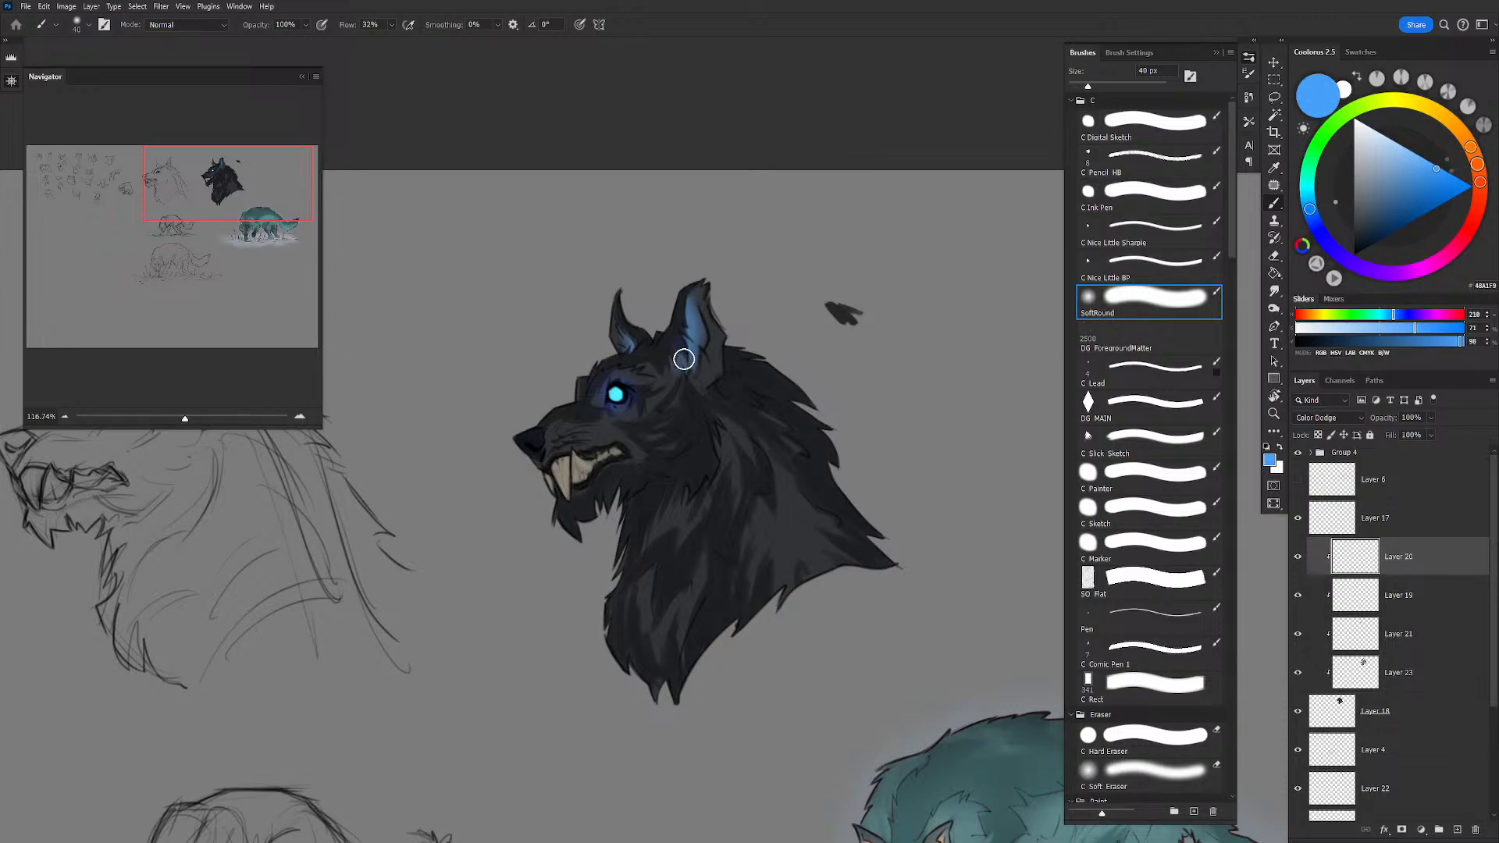
key(bracketright)
key(bracketright)
key(bracketright)
key(bracketright)
key(bracketright)
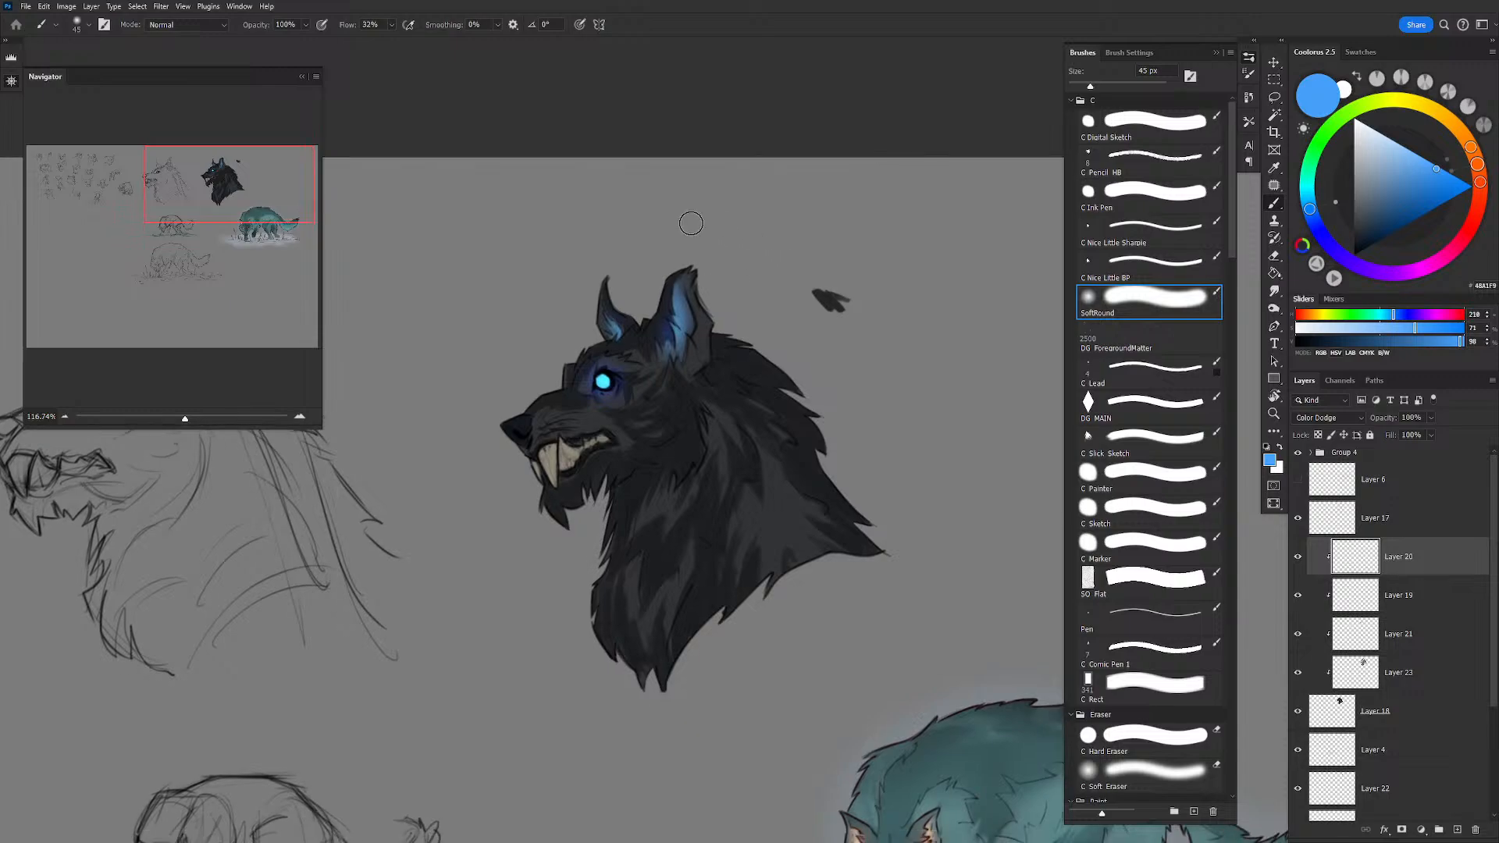
Step: Check what Layer 21 contributes to the wolf head by hiding it and showing it again
key(z)
click(699, 390)
mouse_move(774, 383)
mouse_down()
mouse_move(806, 261)
mouse_move(786, 267)
mouse_move(742, 425)
mouse_up()
key(ctrl)
click(1415, 636)
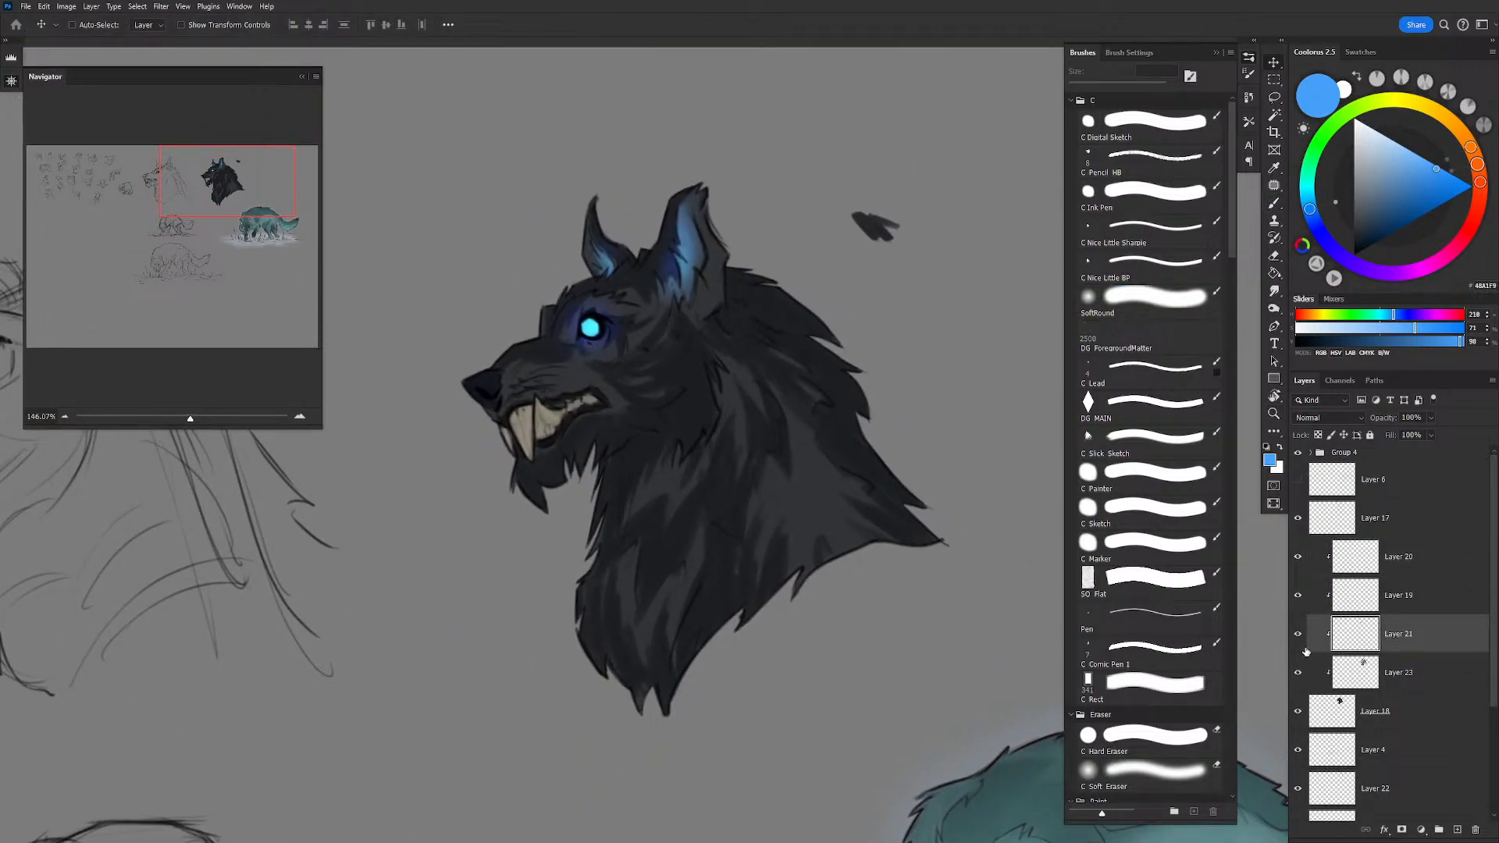
click(1298, 634)
click(1298, 633)
Step: Try a lower opacity for the fur shading on Layer 23
click(1411, 670)
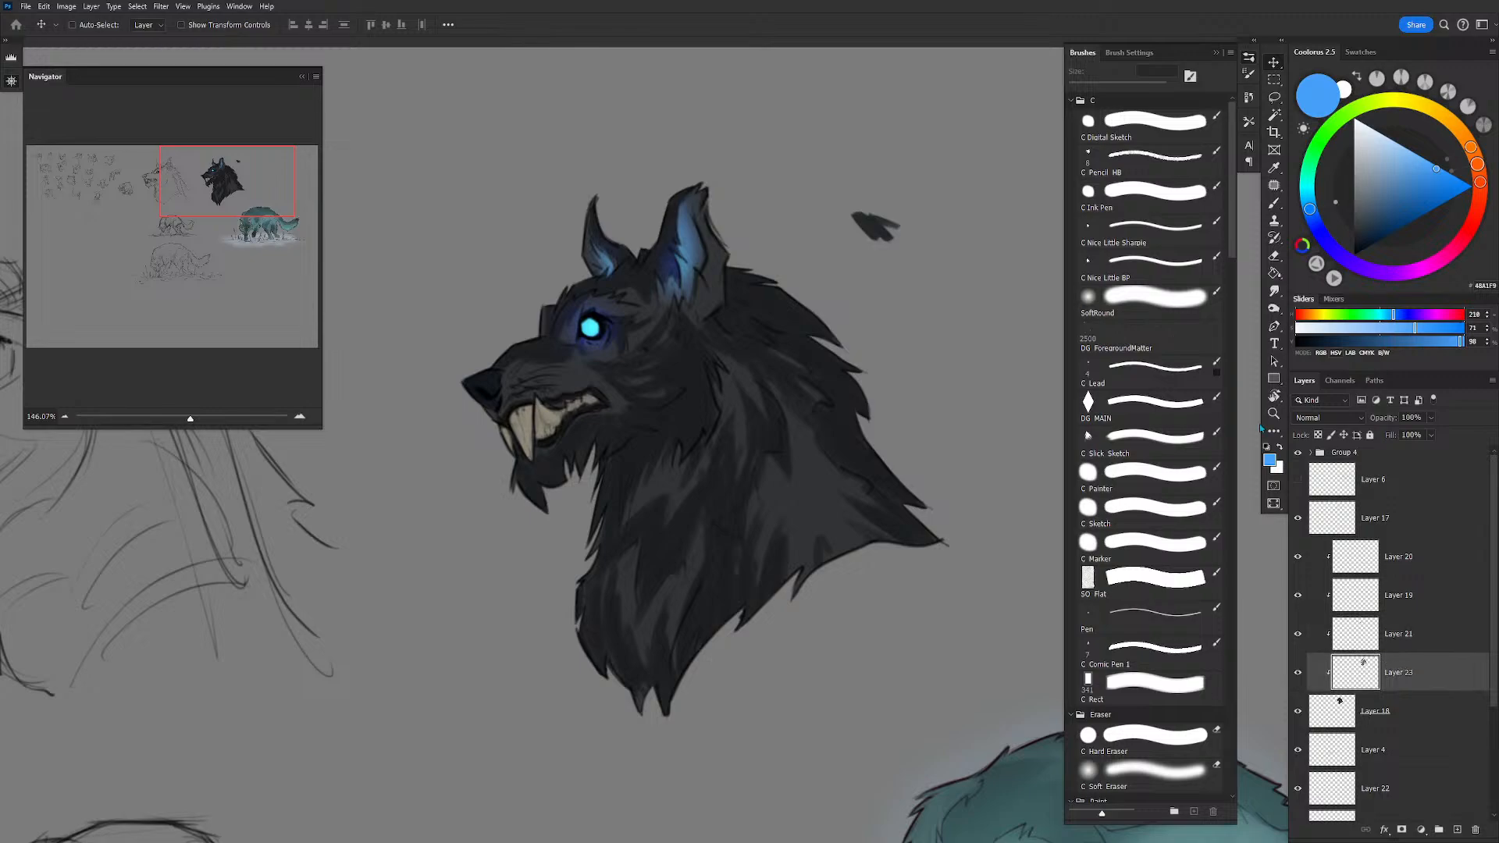
mouse_move(1381, 420)
mouse_down()
mouse_move(1360, 422)
mouse_move(1417, 417)
mouse_move(1393, 424)
mouse_up()
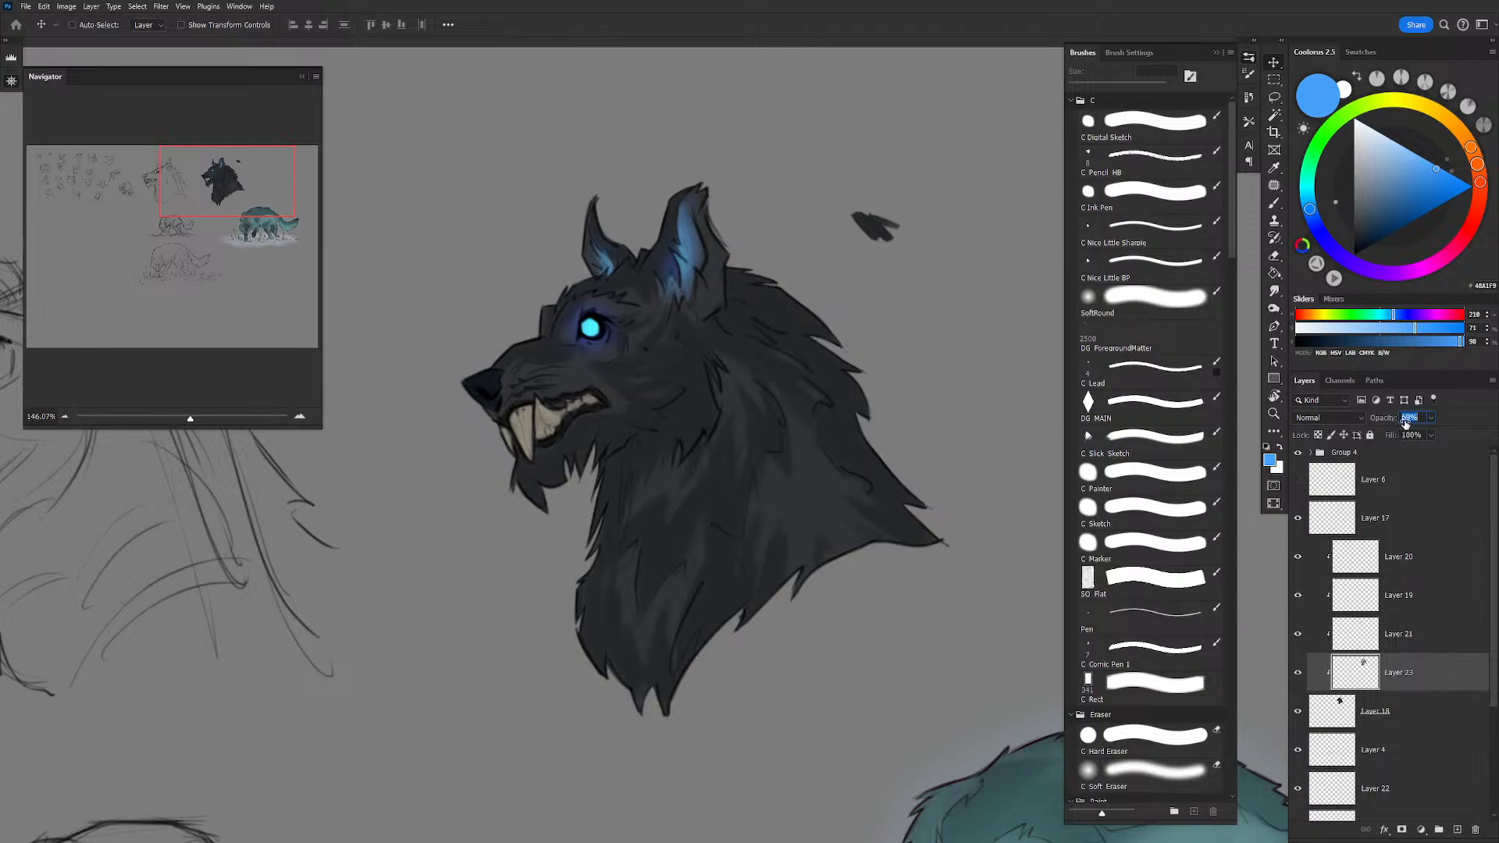
drag(1407, 422, 1428, 427)
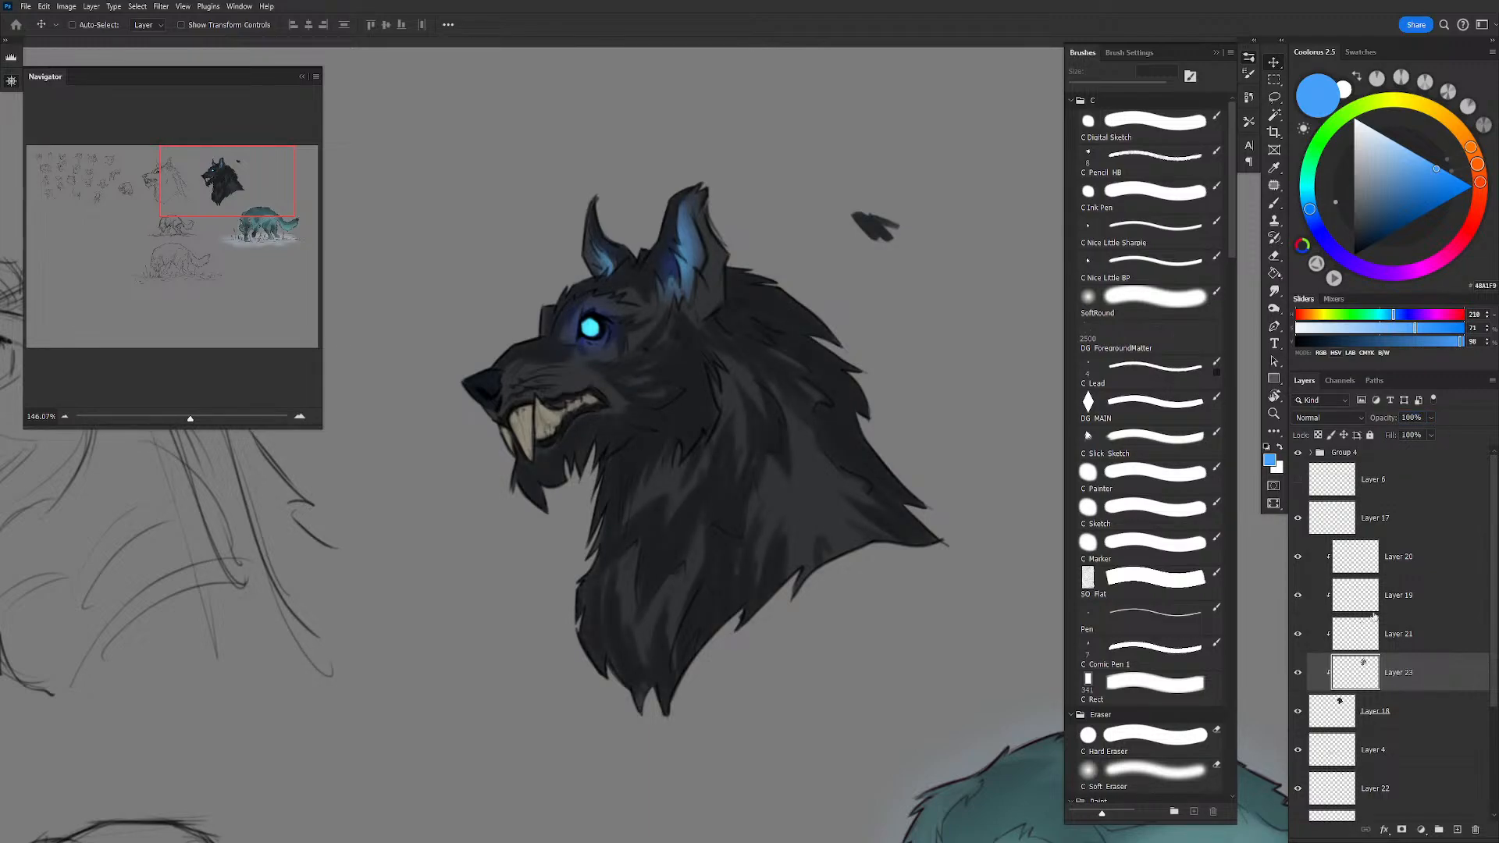
Step: Darken the wolf head's base colour on Layer 18 with a Hue/Saturation adjustment at Lightness -32
click(1409, 707)
key(ctrl+u)
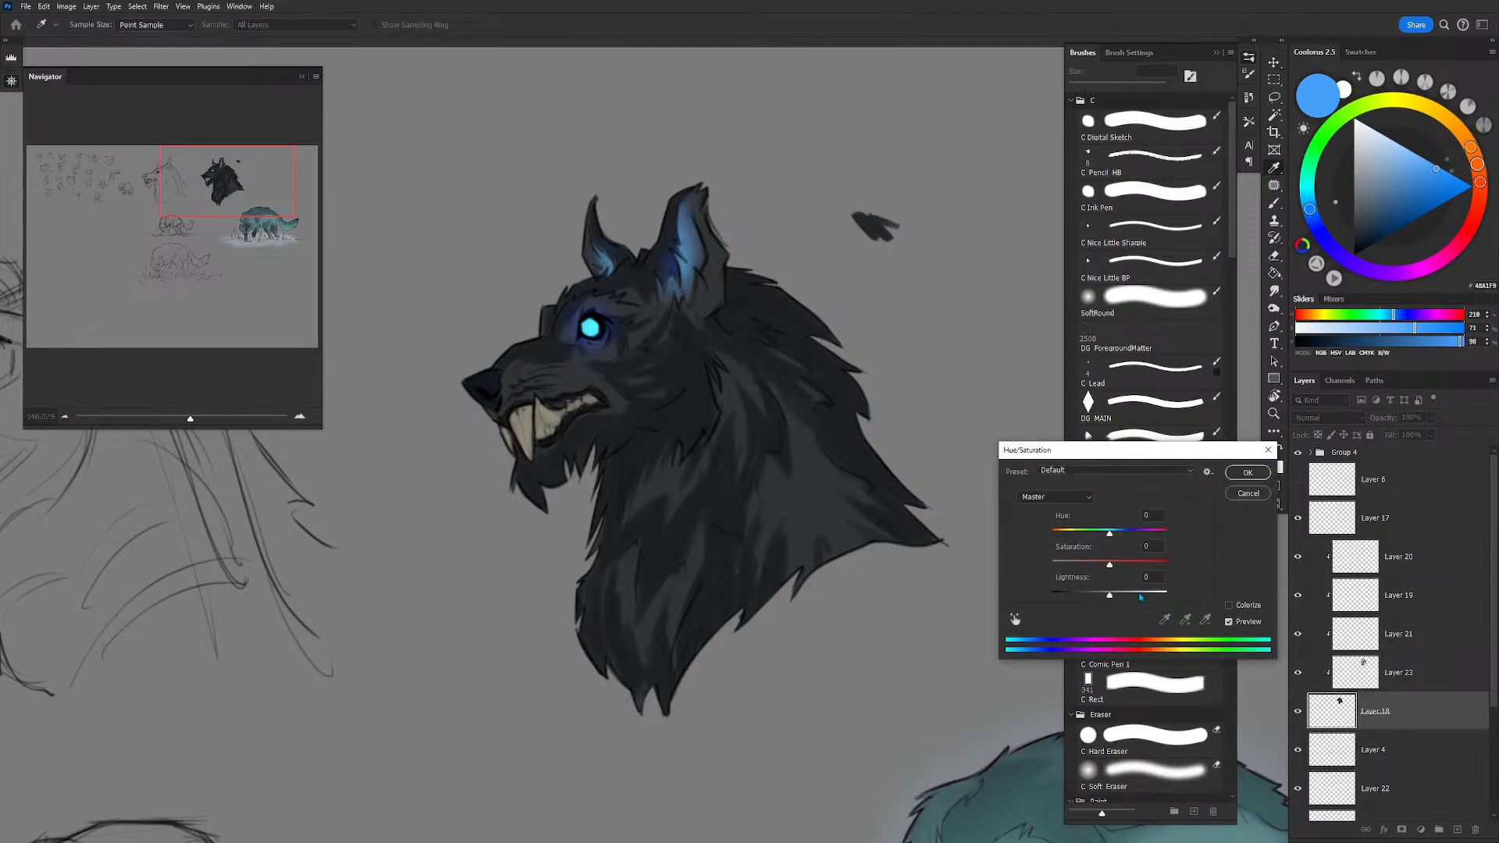
drag(1108, 600, 1092, 600)
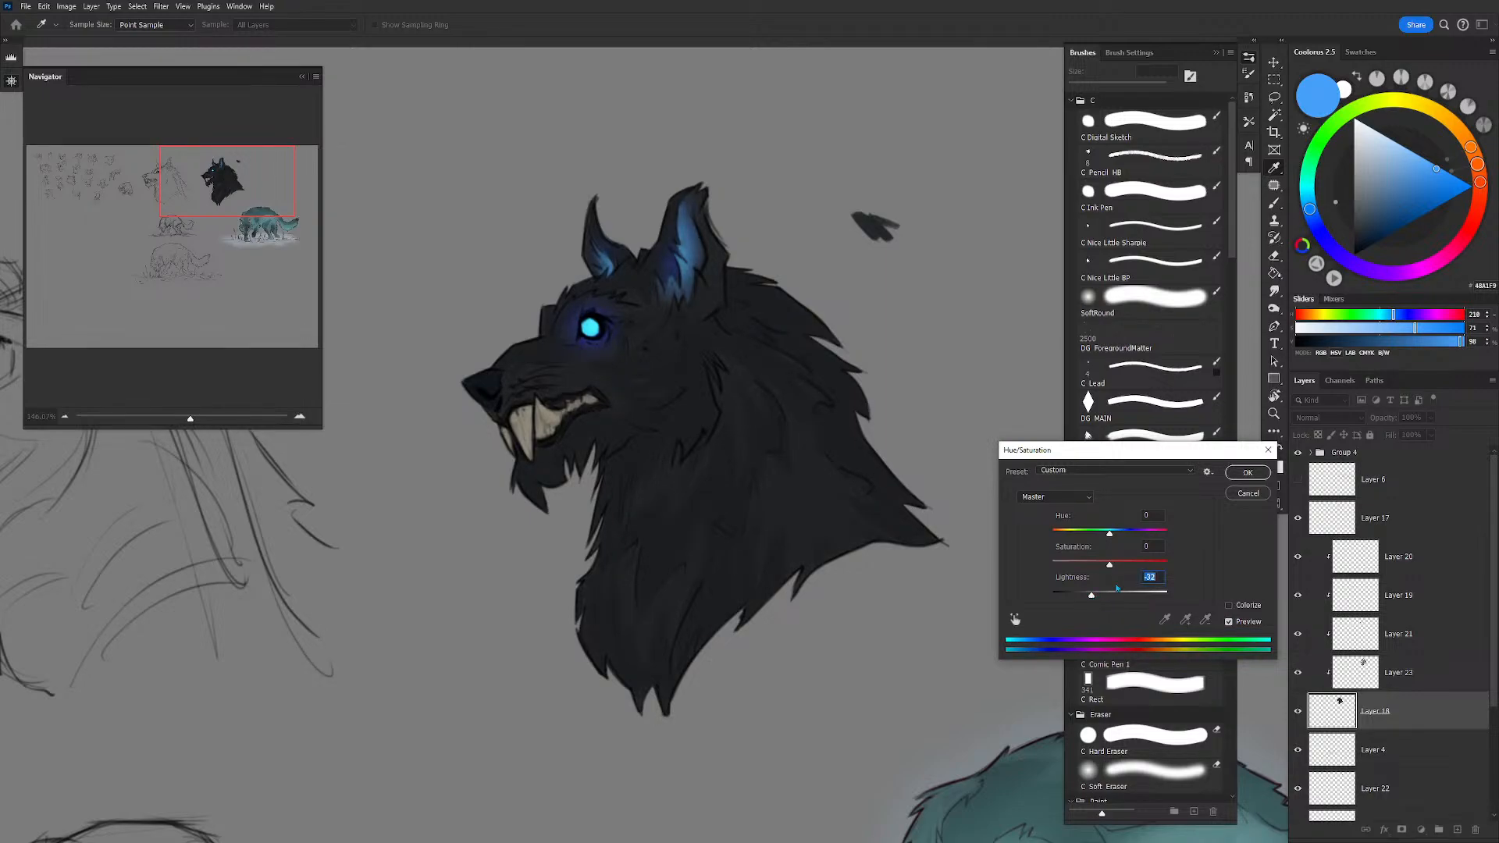
click(1241, 478)
Step: On Layer 17, refine the lines around the teeth in black with the C Nice Little BP brush at 8 px
drag(757, 454, 707, 245)
drag(729, 389, 840, 352)
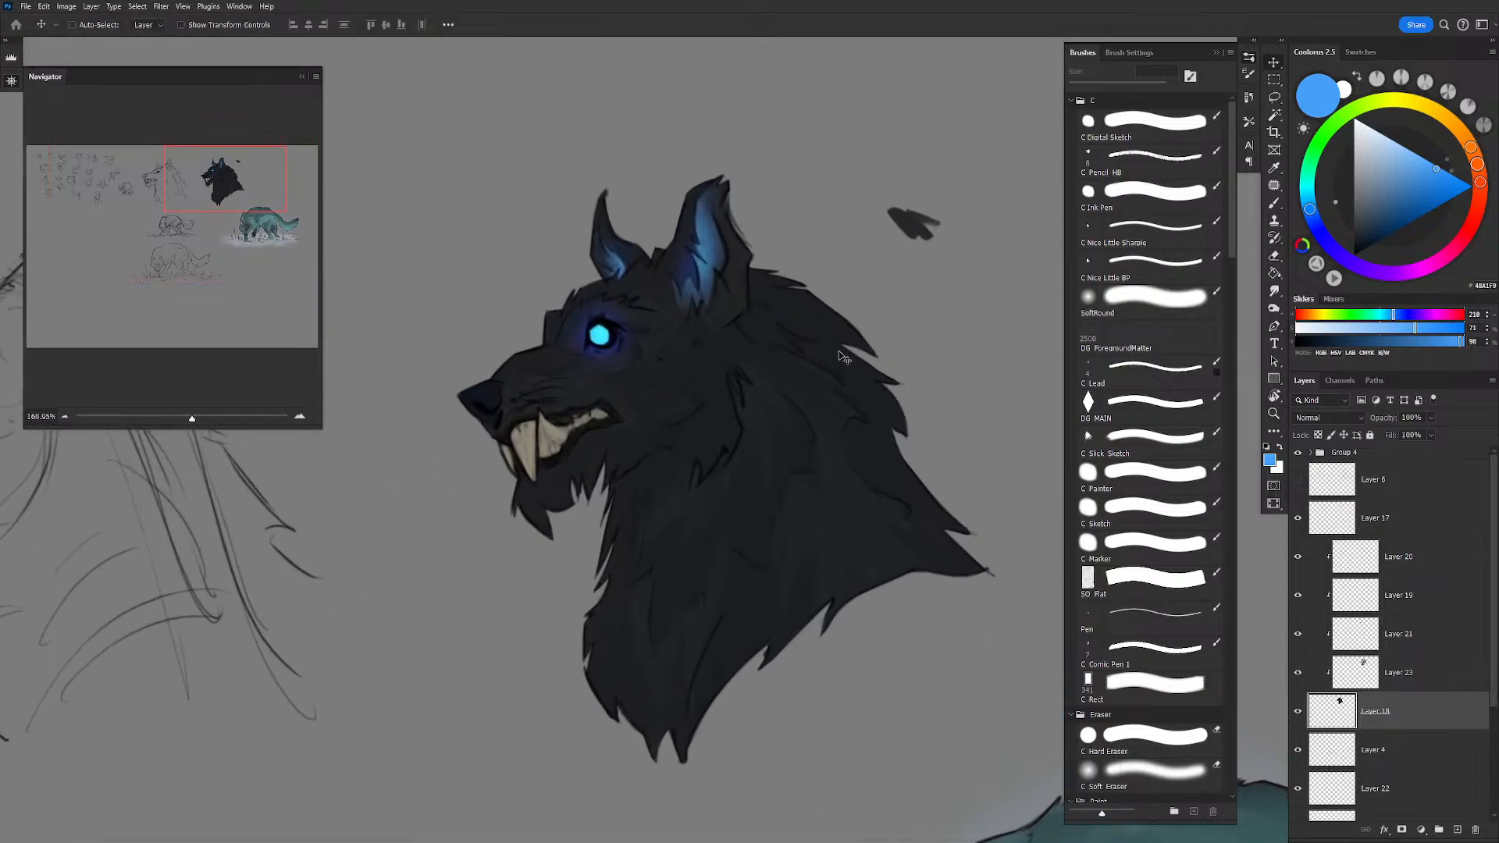
drag(753, 412, 764, 418)
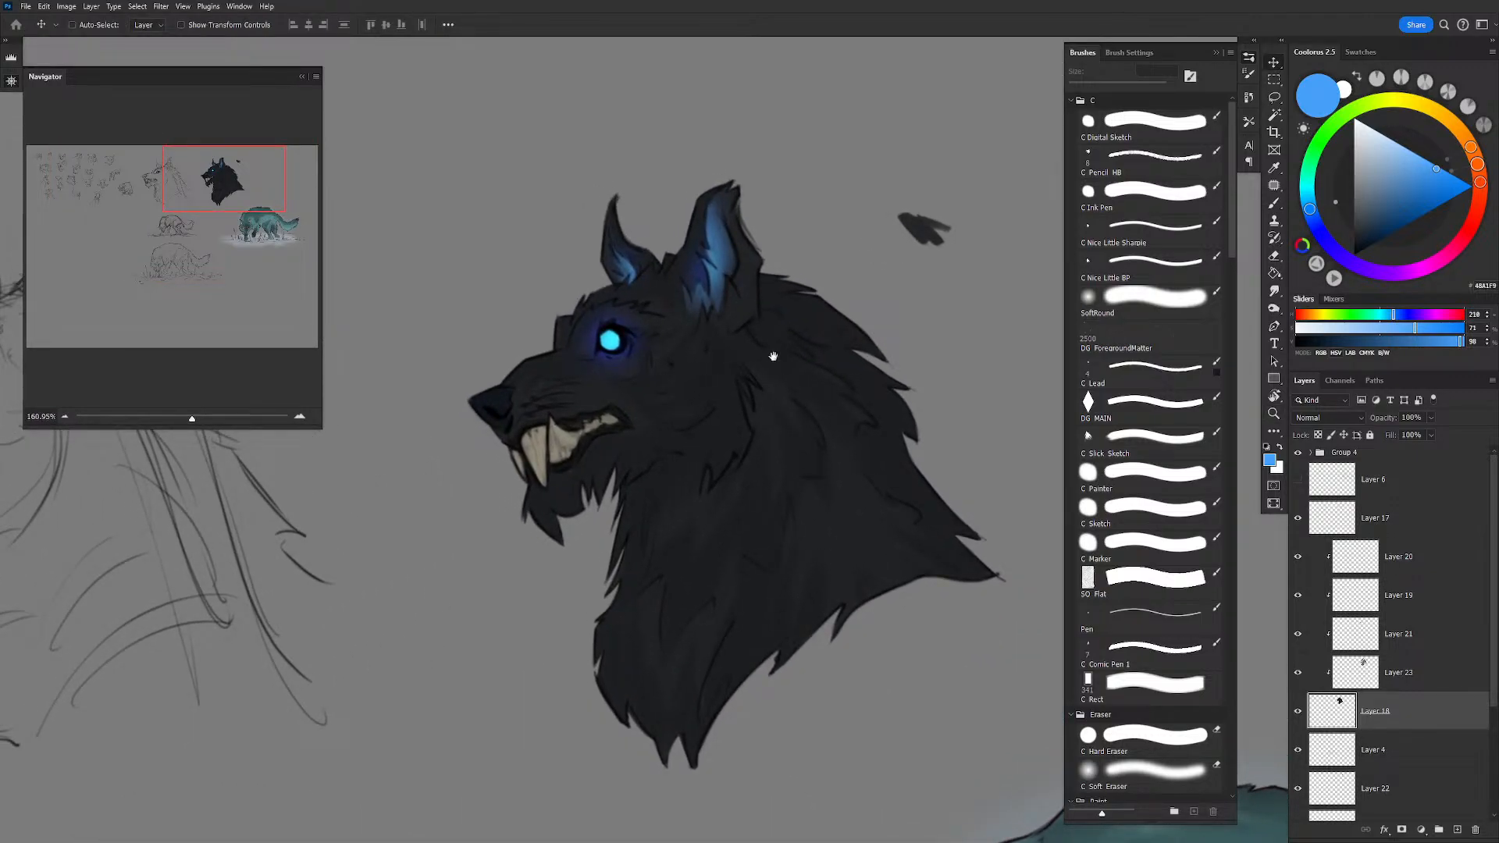
drag(773, 356, 777, 352)
click(1399, 522)
key(b)
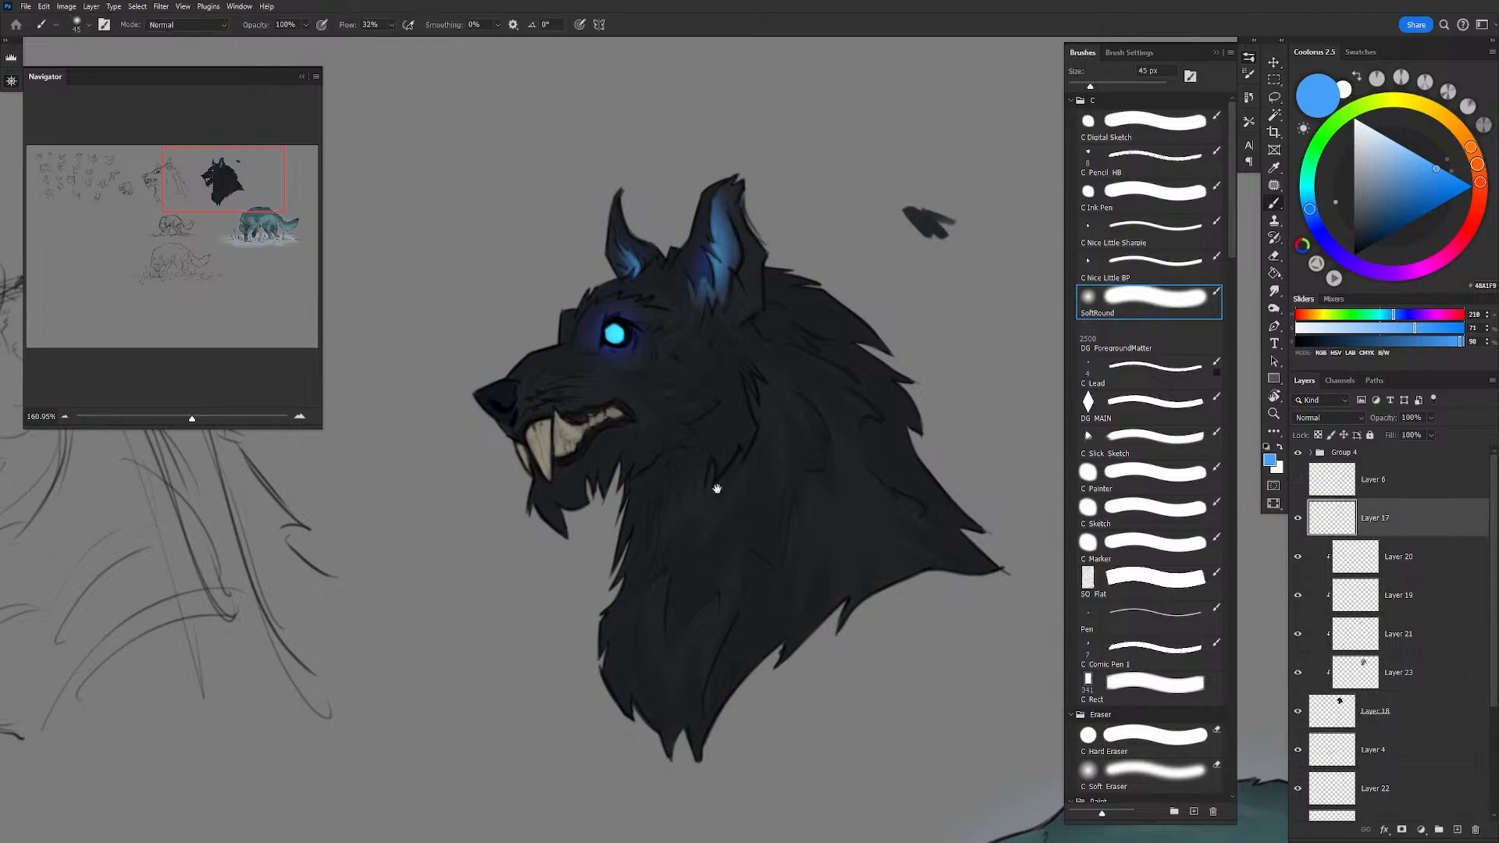
drag(713, 485, 729, 496)
key(d)
key(comma)
key(bracketleft)
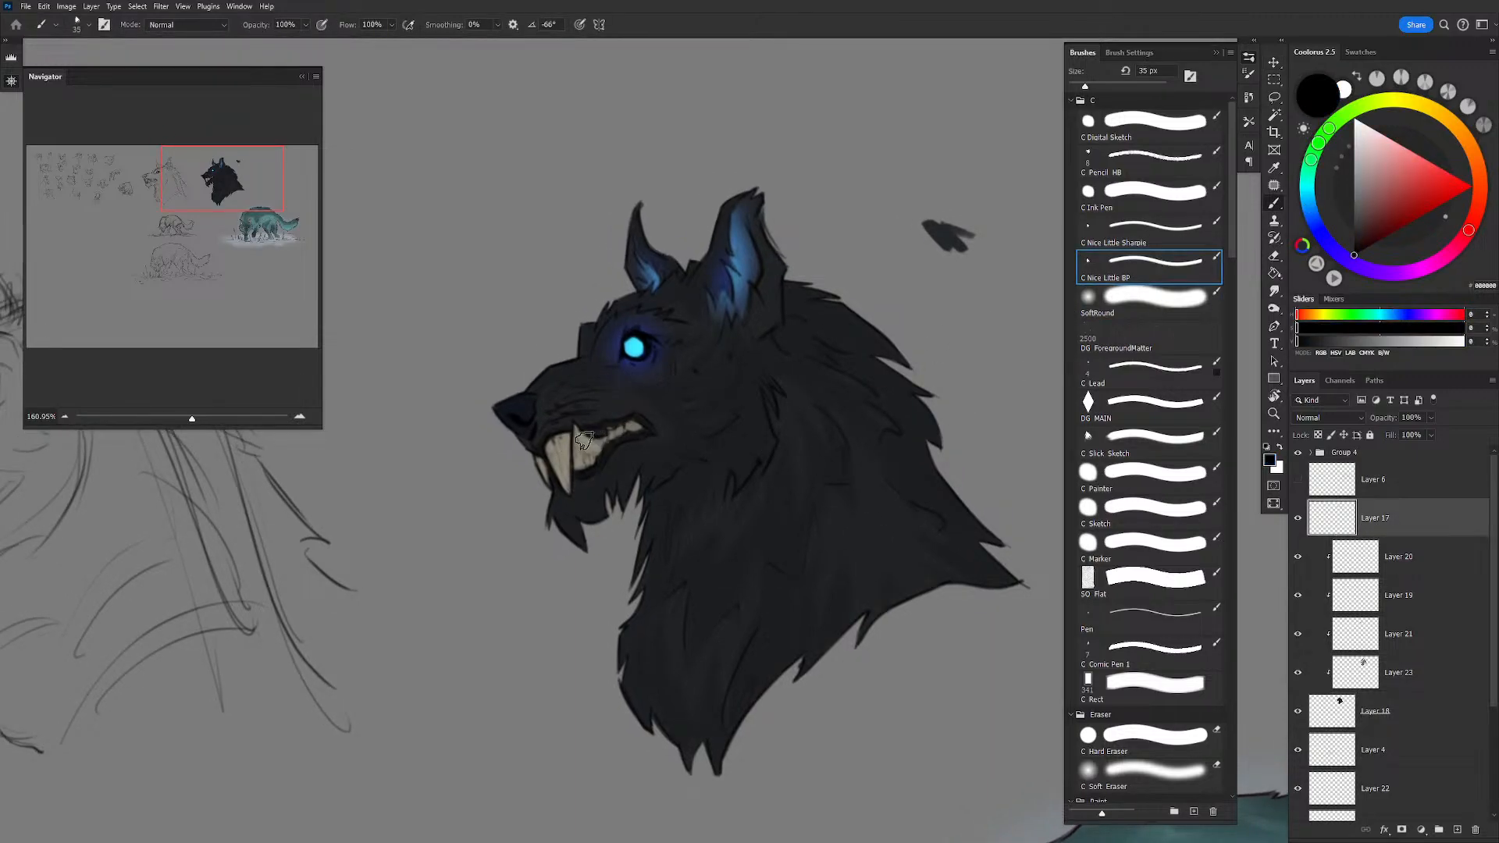
drag(548, 317, 570, 367)
scroll(604, 401, up, 5)
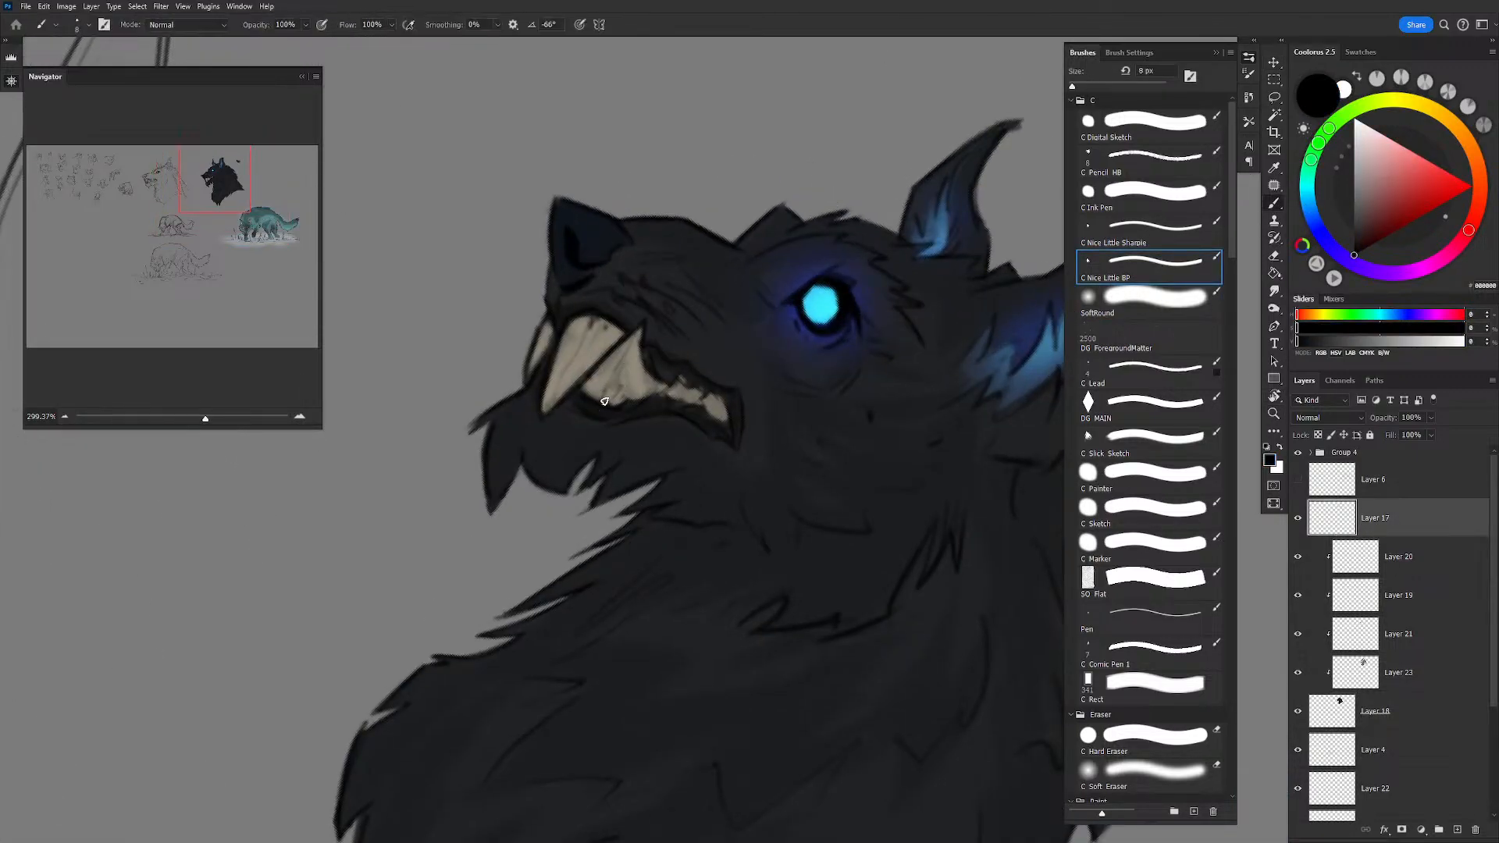
drag(644, 396, 646, 355)
drag(699, 390, 694, 402)
Step: Examine the coloured wolf head at a reduced size alongside the teal wolf and the sketches
key(z)
mouse_move(790, 300)
mouse_down()
mouse_move(759, 278)
mouse_move(750, 312)
mouse_up()
drag(755, 365, 705, 289)
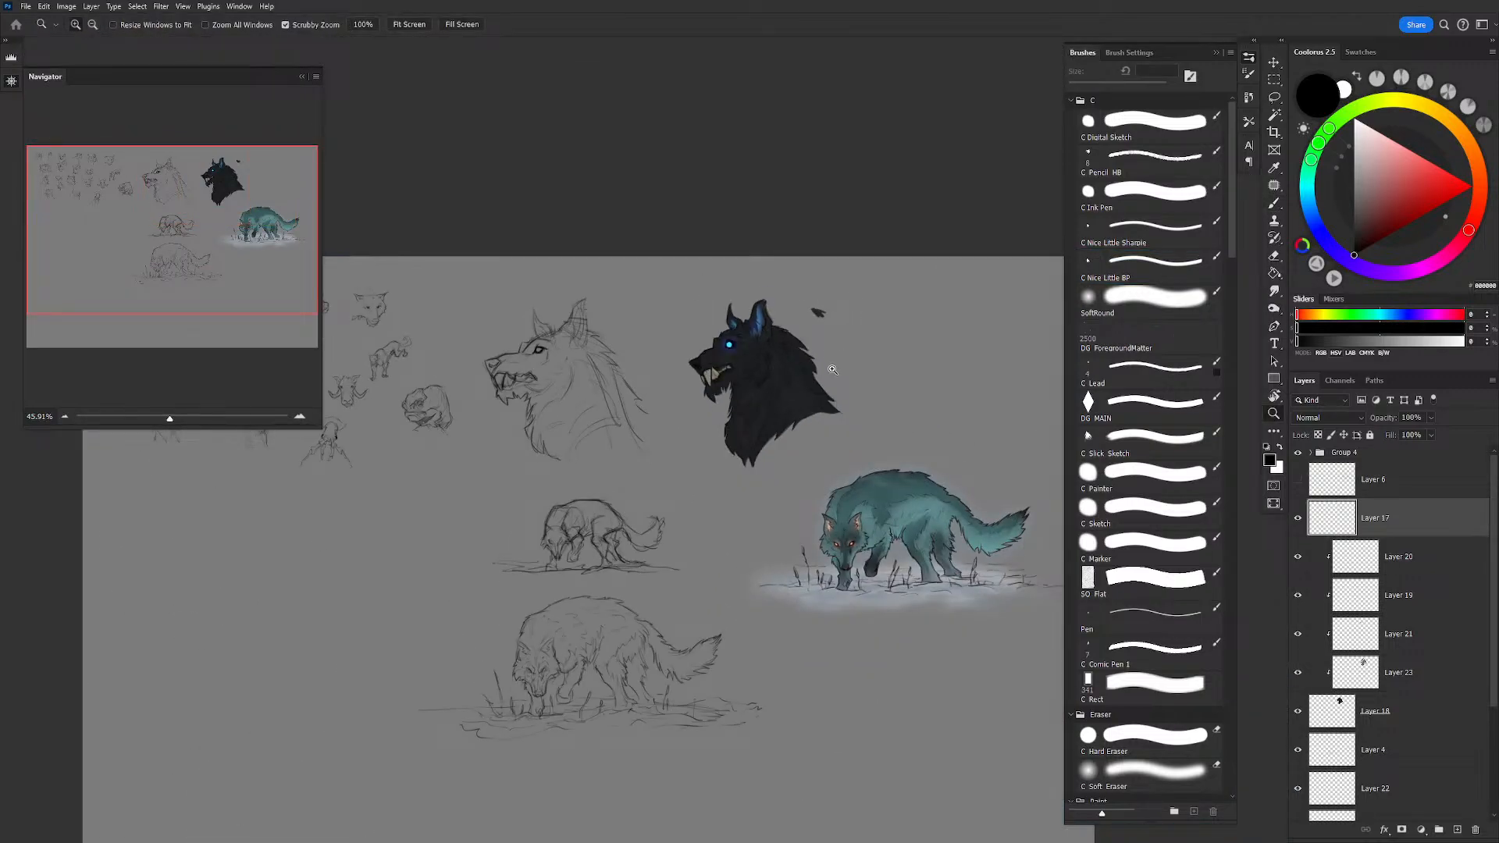
drag(830, 369, 790, 366)
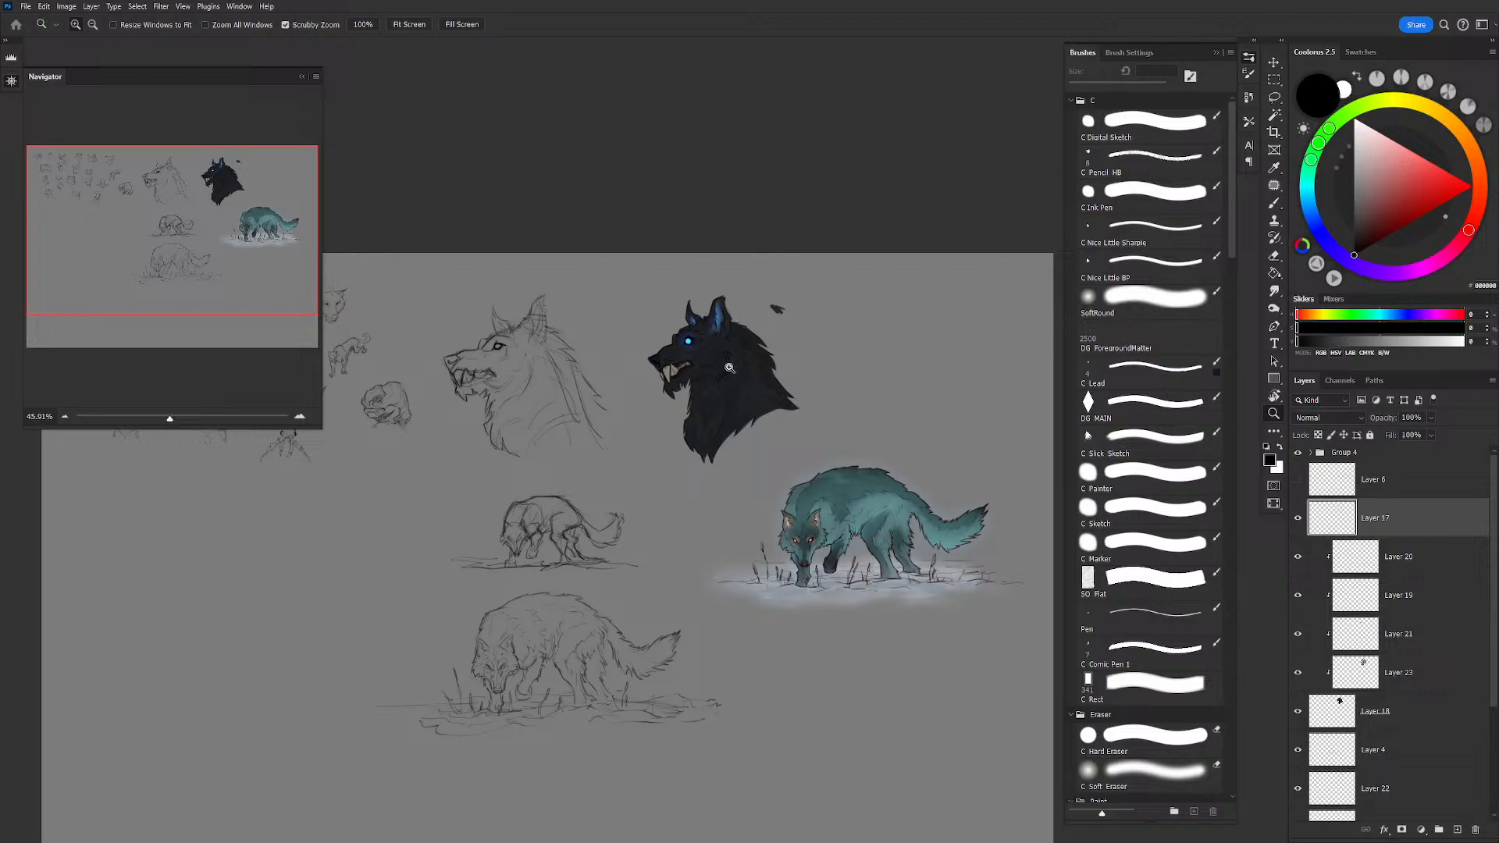
drag(779, 321, 746, 254)
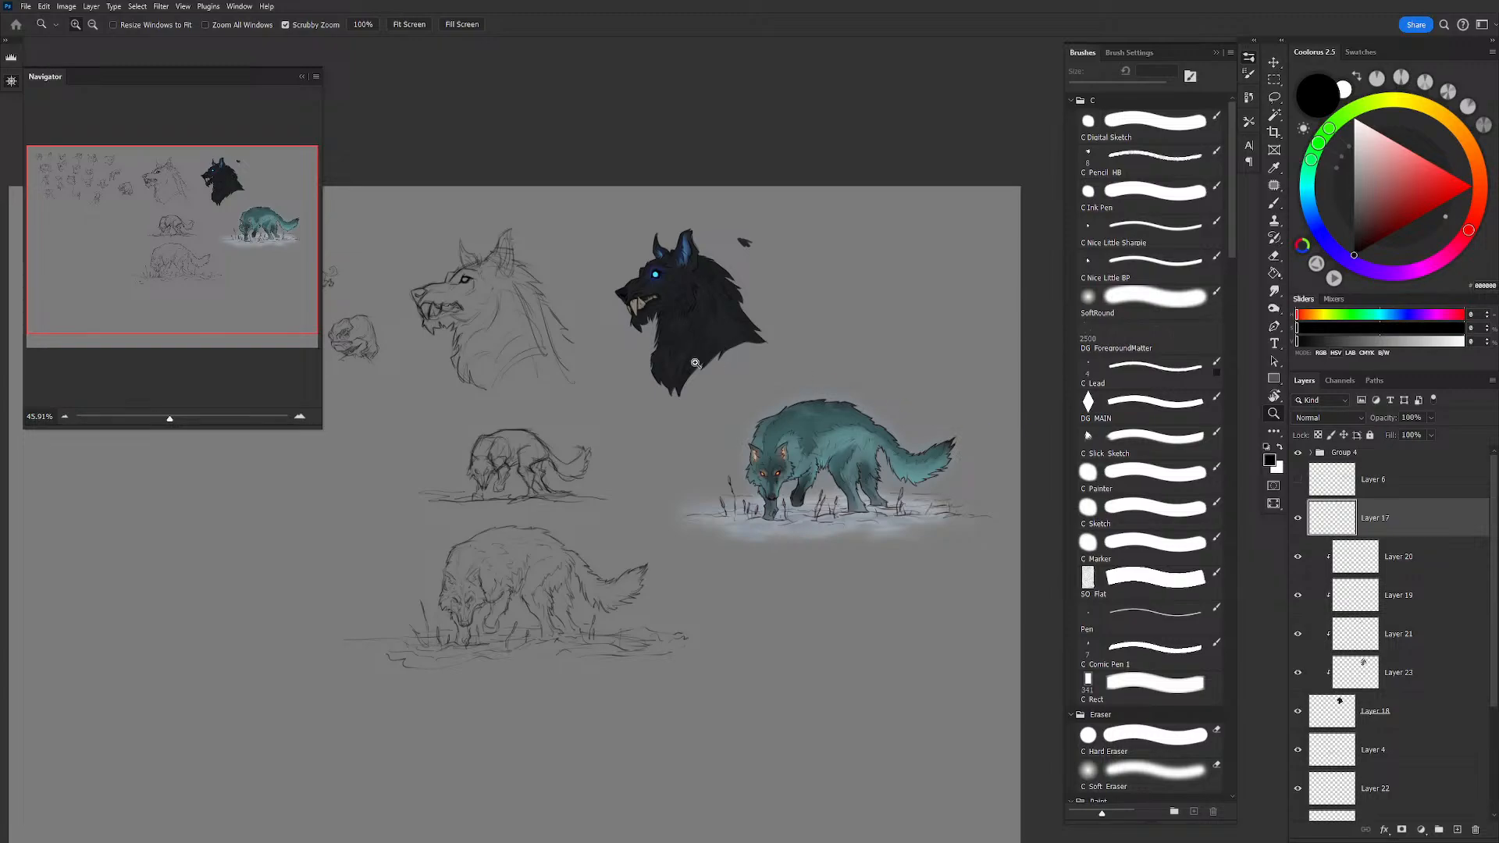
drag(729, 402, 765, 395)
drag(750, 403, 868, 383)
drag(868, 382, 819, 369)
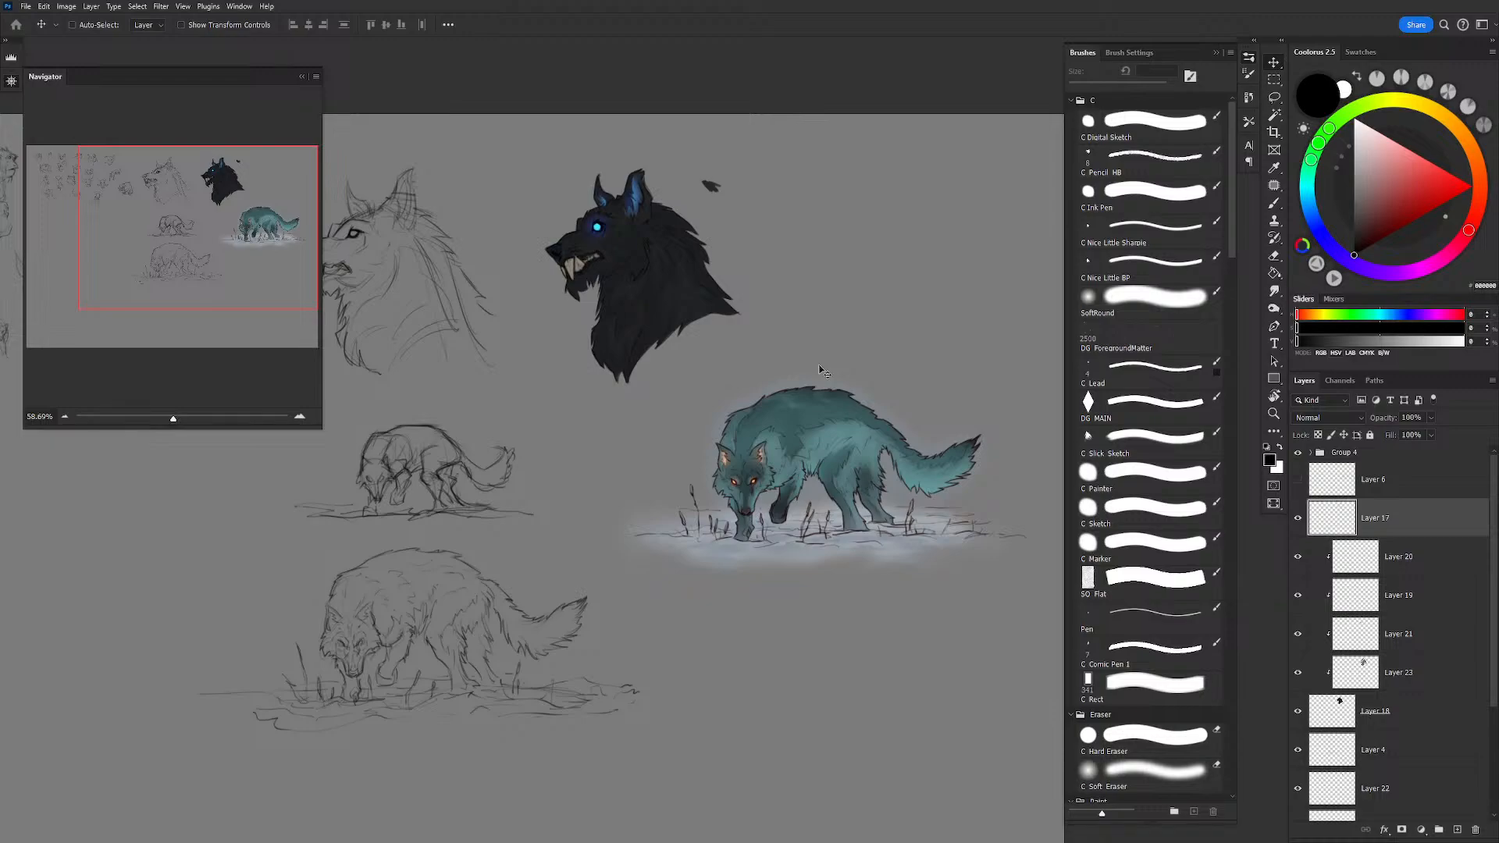